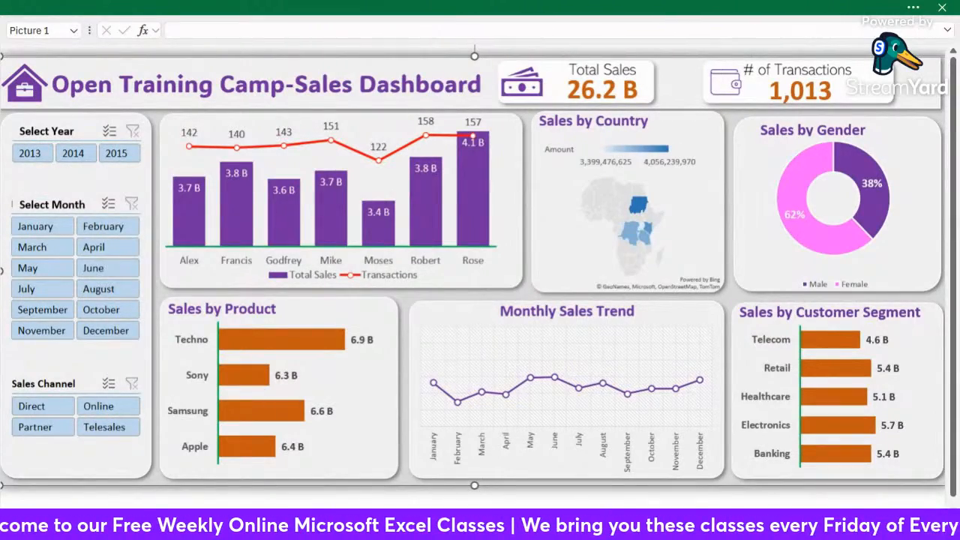
Switch from the dashboard to the sales data sheet and look across its columns from Sales Value back to Date.
{"action": "key", "text": "ctrl+Page_Up"}
{"action": "left_click", "coordinate": [407, 219]}
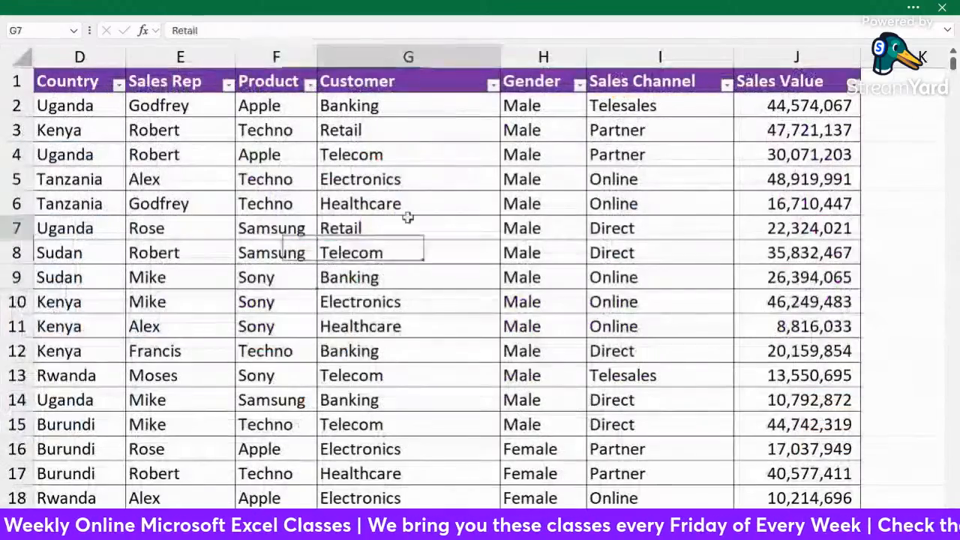
{"action": "scroll", "coordinate": [398, 263], "scroll_direction": "down", "scroll_amount": 2}
{"action": "scroll", "coordinate": [398, 263], "scroll_direction": "up", "scroll_amount": 1}
{"action": "scroll", "coordinate": [398, 263], "scroll_direction": "up", "scroll_amount": 1}
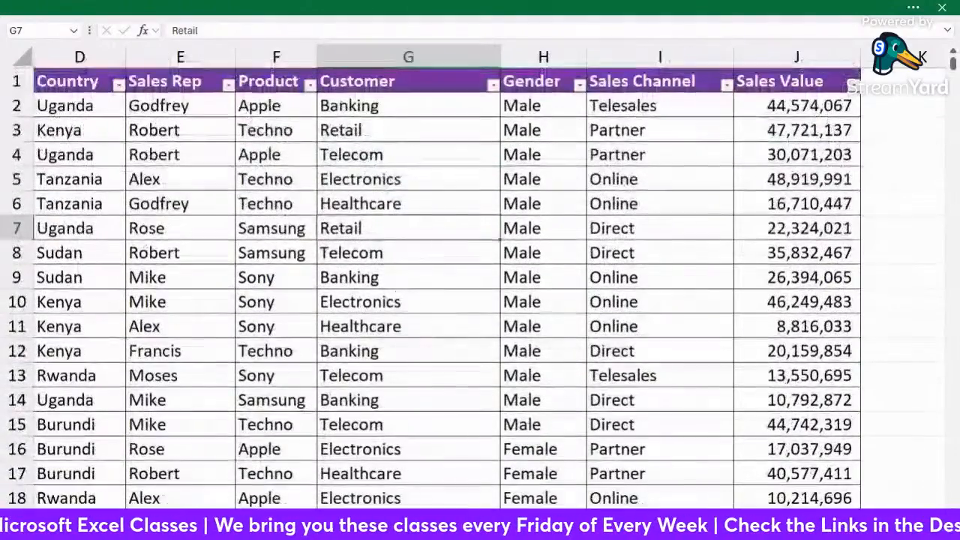
{"action": "scroll", "coordinate": [212, 289], "scroll_direction": "left", "scroll_amount": 3}
{"action": "left_click", "coordinate": [213, 277]}
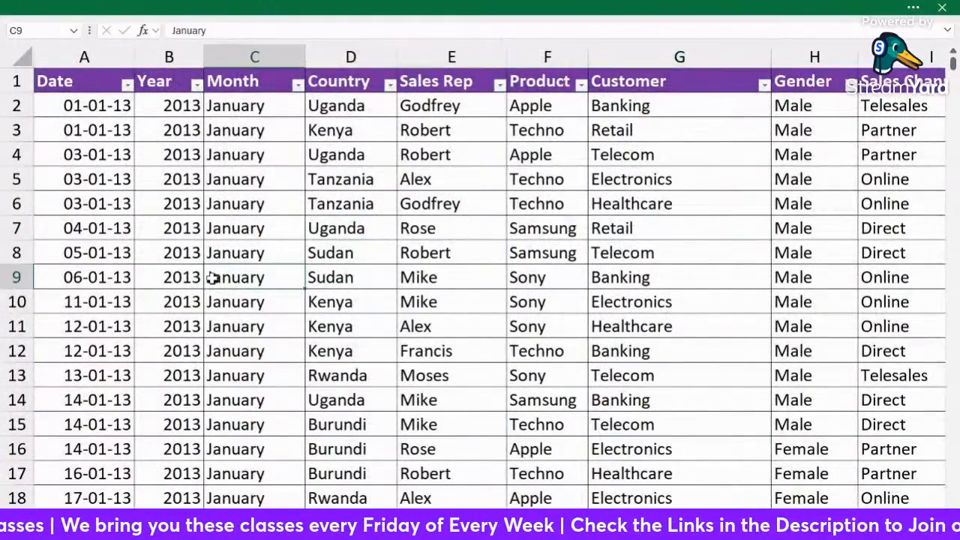
Look through the January and February 2013 rows of the sales data, checking the Month and Country entries.
{"action": "scroll", "coordinate": [213, 277], "scroll_direction": "down", "scroll_amount": 5}
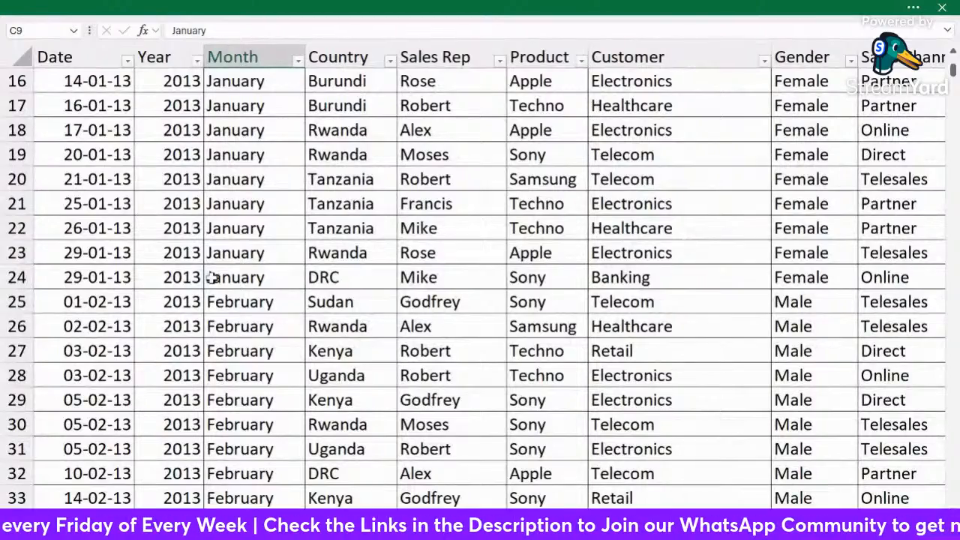
{"action": "left_click", "coordinate": [363, 178]}
{"action": "scroll", "coordinate": [363, 178], "scroll_direction": "up", "scroll_amount": 5}
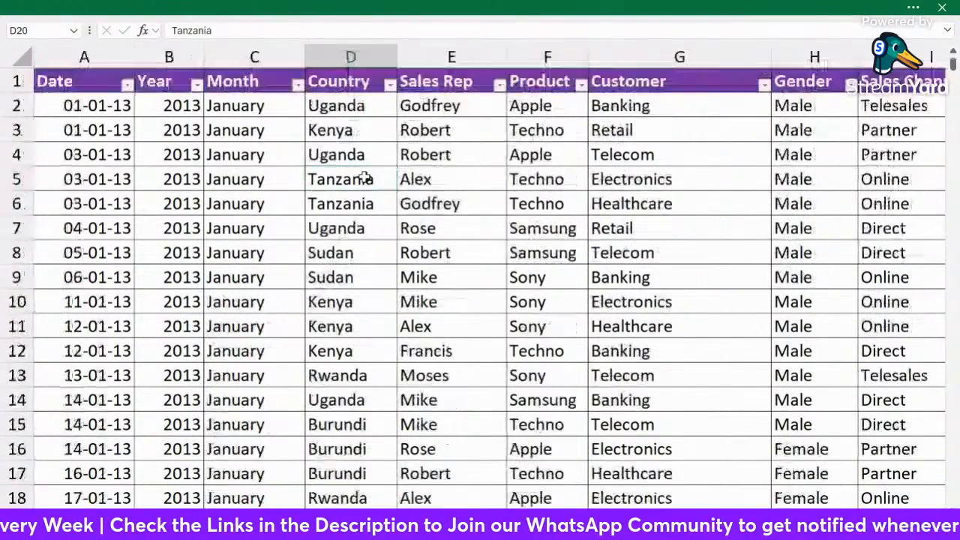
{"action": "scroll", "coordinate": [363, 178], "scroll_direction": "down", "scroll_amount": 3}
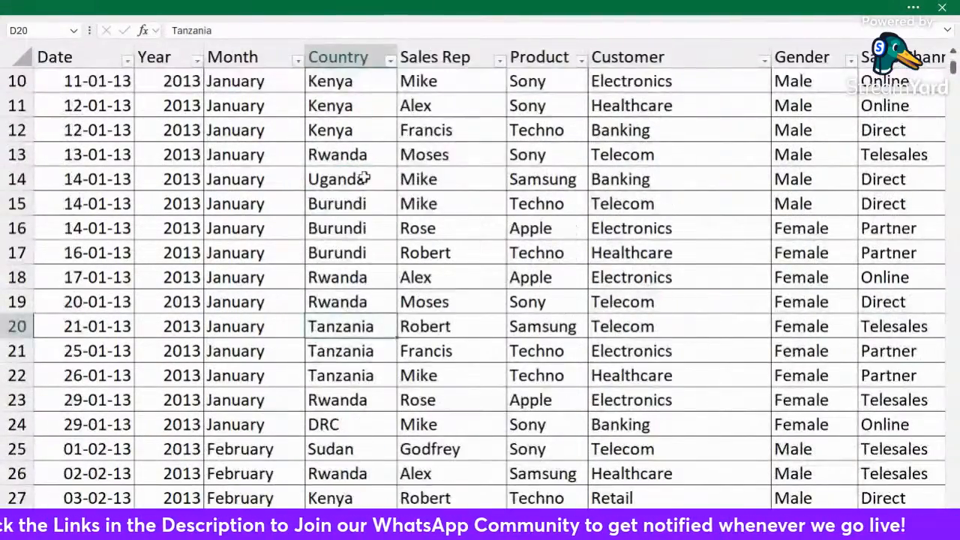
{"action": "scroll", "coordinate": [363, 179], "scroll_direction": "up", "scroll_amount": 3}
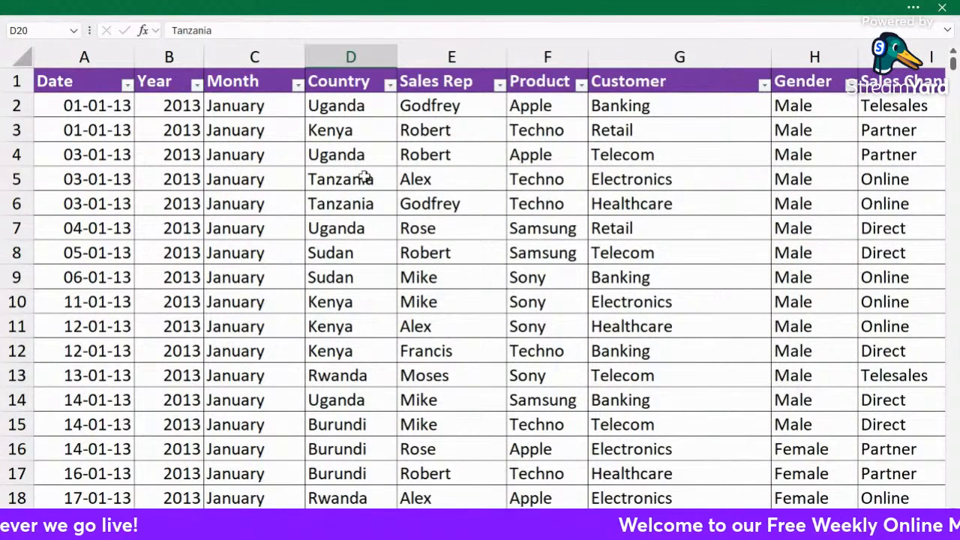
{"action": "left_click", "coordinate": [222, 174]}
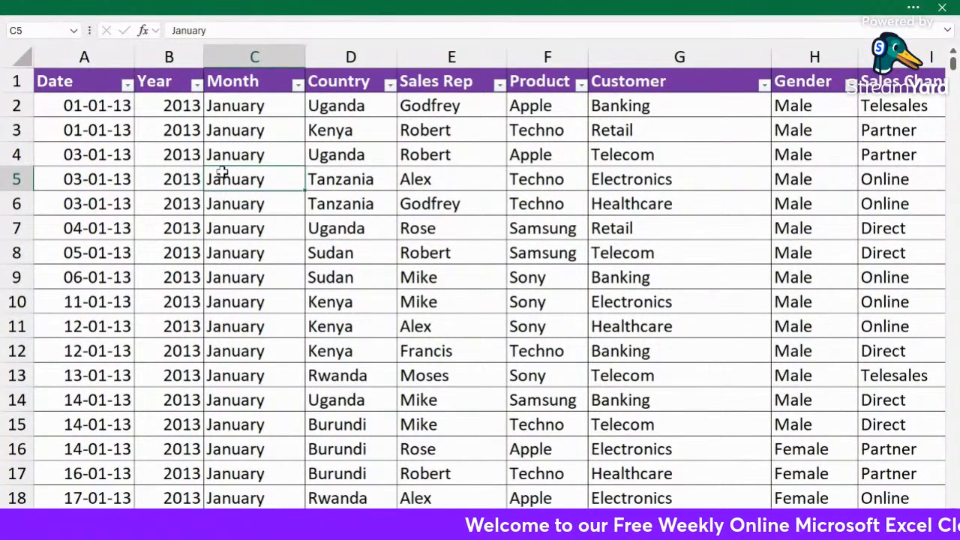
{"action": "scroll", "coordinate": [222, 173], "scroll_direction": "down", "scroll_amount": 4}
{"action": "scroll", "coordinate": [222, 172], "scroll_direction": "up", "scroll_amount": 4}
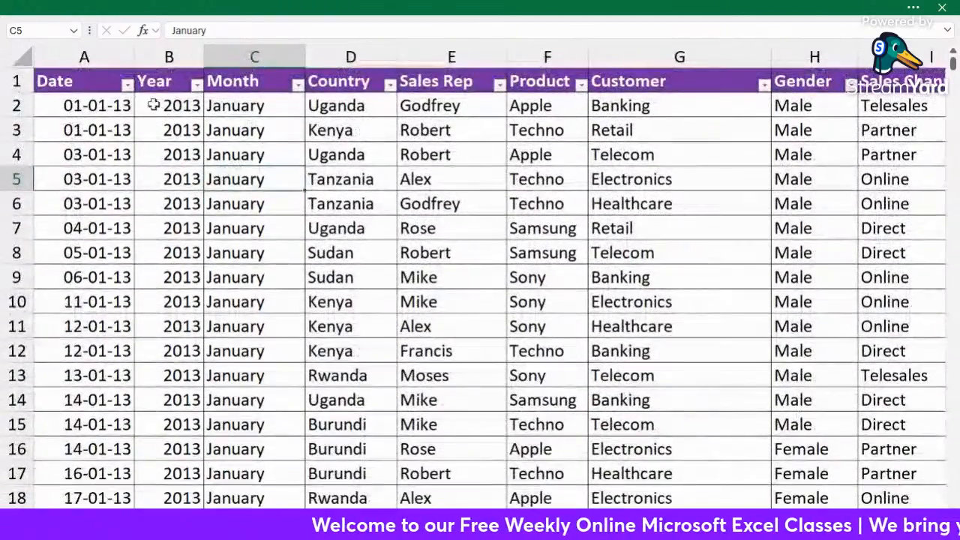
Examine the Date, Year, Month and Country columns one by one, and the Year formula in cell B4.
{"action": "left_click", "coordinate": [96, 56]}
{"action": "left_click", "coordinate": [166, 55]}
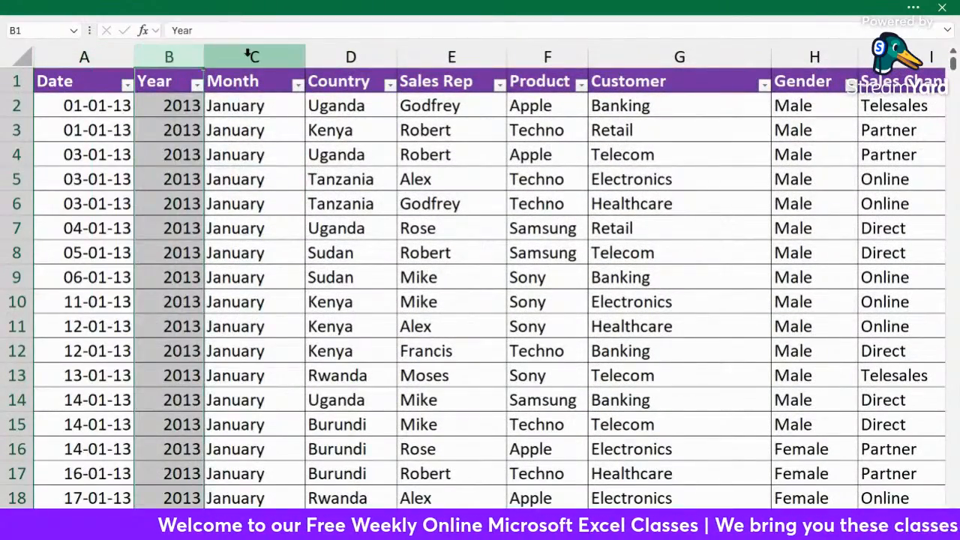
{"action": "left_click", "coordinate": [255, 56]}
{"action": "left_click", "coordinate": [345, 56]}
{"action": "left_click", "coordinate": [163, 150]}
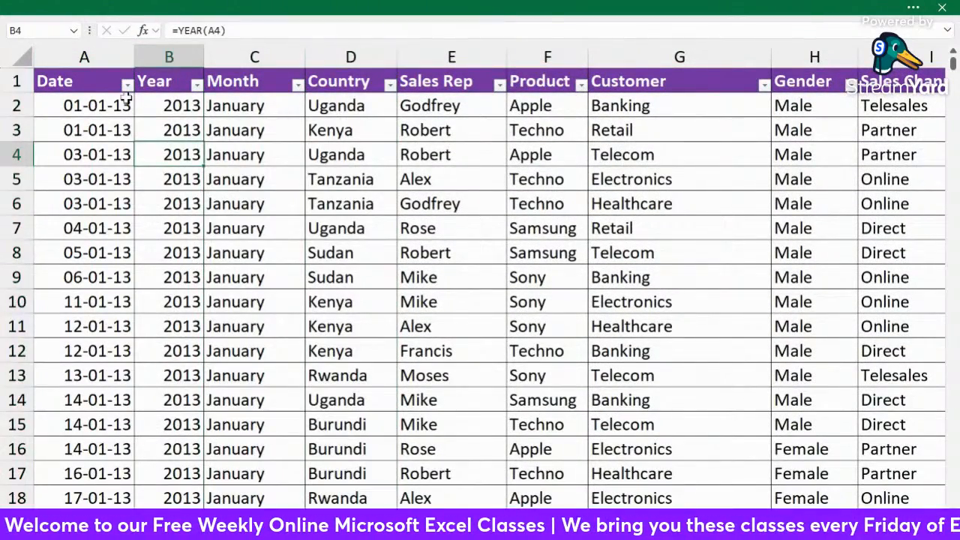
Review which values the filter lists of the Date, Year and Month columns offer, leaving the data unfiltered.
{"action": "left_click", "coordinate": [128, 85]}
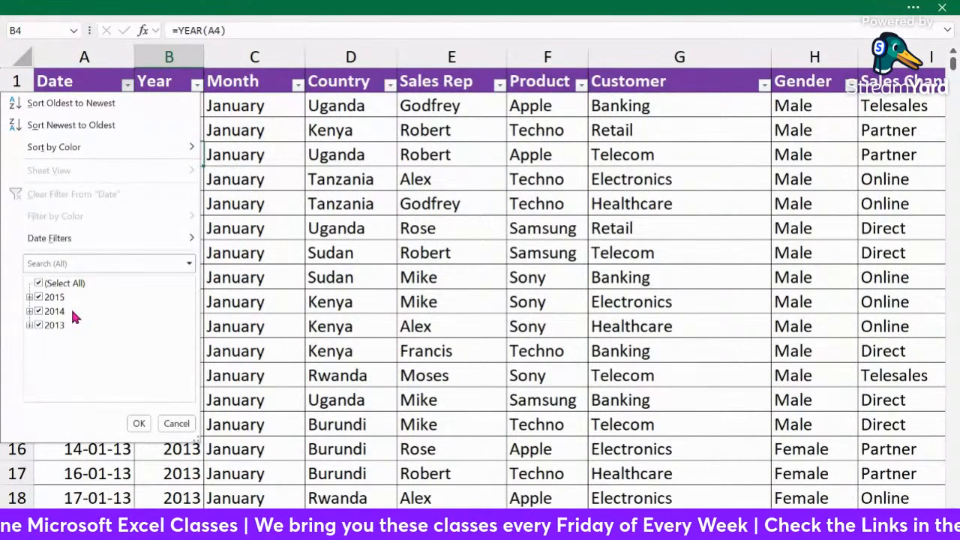
{"action": "left_click", "coordinate": [139, 422]}
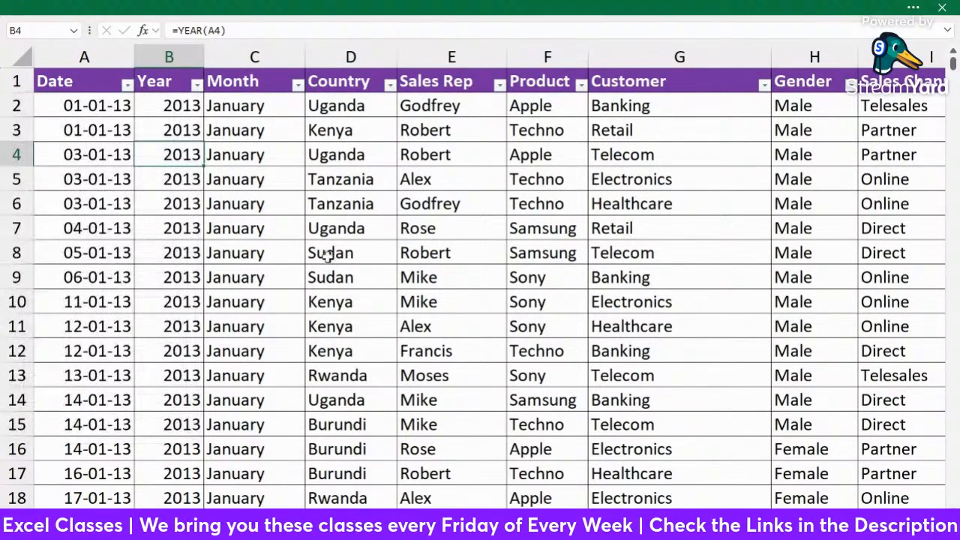
{"action": "left_click", "coordinate": [196, 84]}
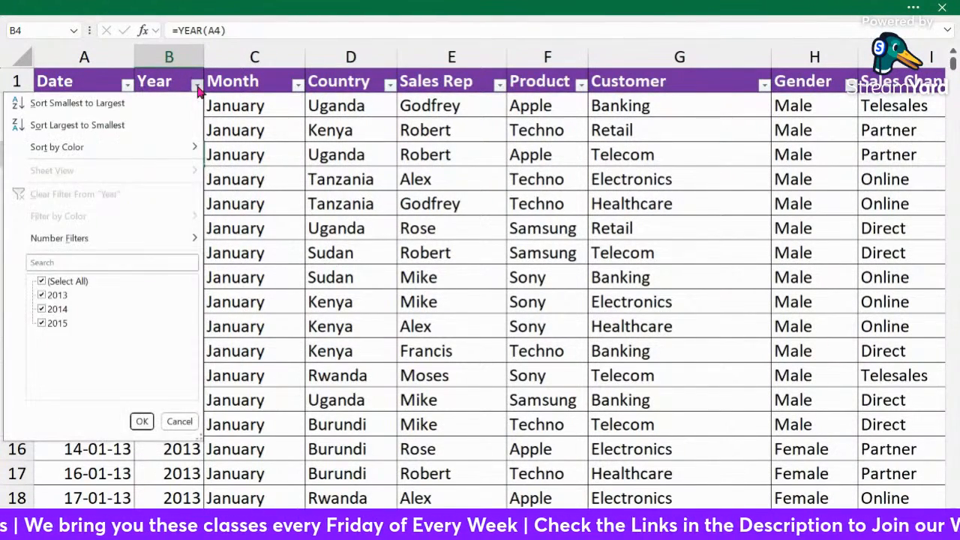
{"action": "left_click", "coordinate": [336, 232]}
{"action": "left_click", "coordinate": [298, 84]}
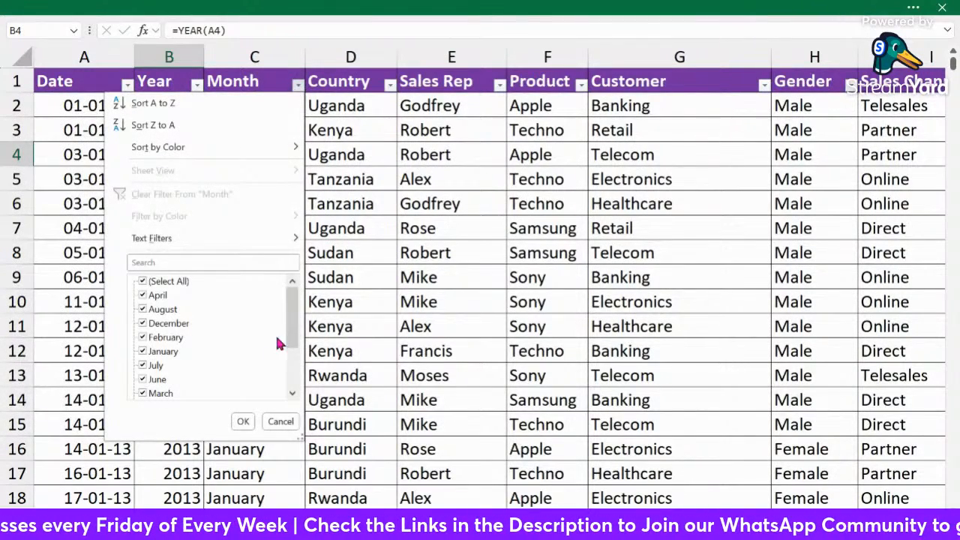
{"action": "scroll", "coordinate": [296, 339], "scroll_direction": "down", "scroll_amount": 1}
{"action": "left_click_drag", "start_coordinate": [296, 339], "coordinate": [298, 386]}
{"action": "left_click", "coordinate": [364, 276]}
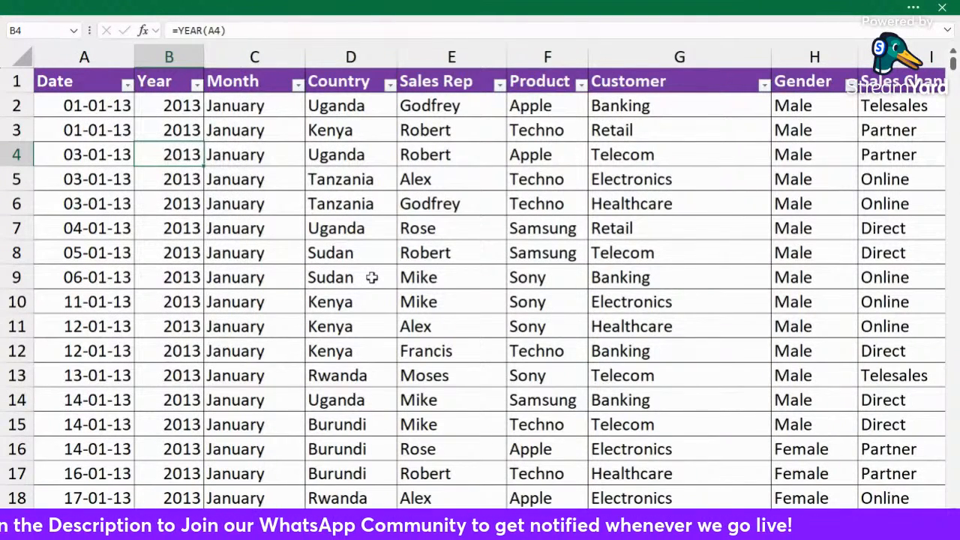
Look through the Country and Sales Rep entries and across the remaining columns to Sales Channel and Sales Value.
{"action": "left_click", "coordinate": [368, 227]}
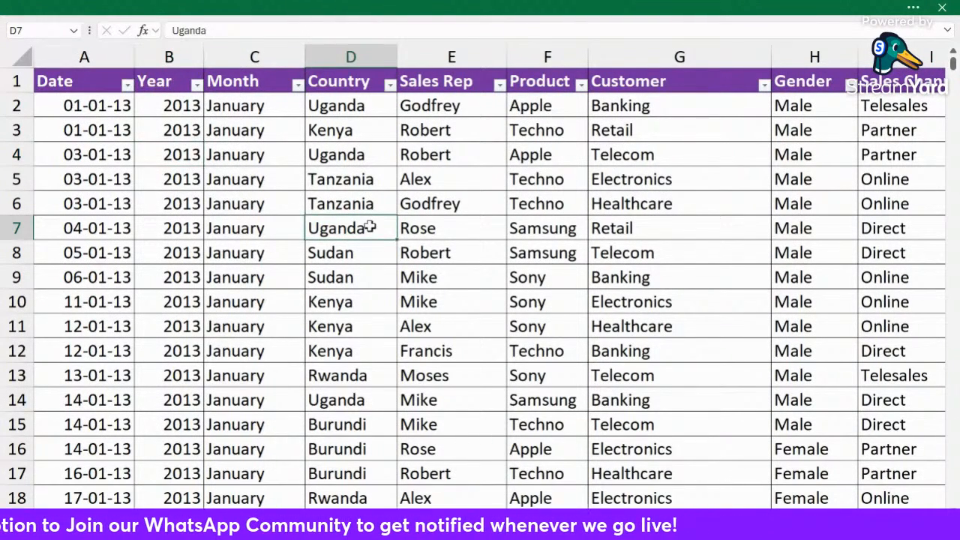
{"action": "left_click", "coordinate": [434, 263]}
{"action": "scroll", "coordinate": [433, 249], "scroll_direction": "down", "scroll_amount": 5}
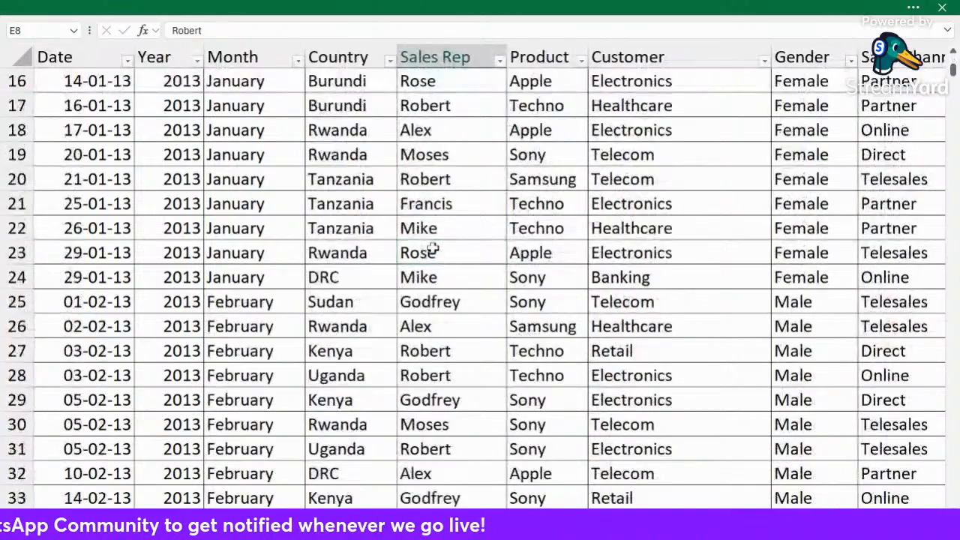
{"action": "scroll", "coordinate": [433, 250], "scroll_direction": "up", "scroll_amount": 5}
{"action": "left_click", "coordinate": [452, 208]}
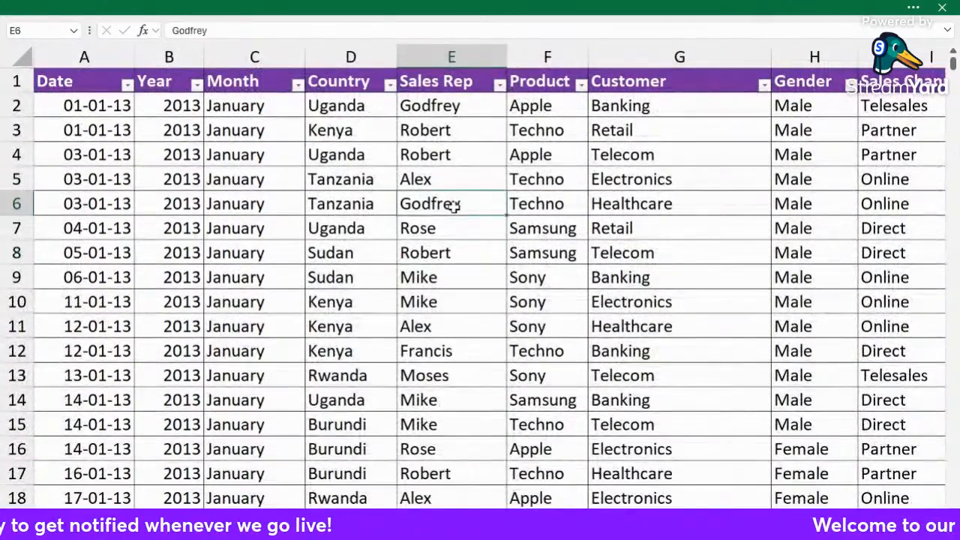
{"action": "scroll", "coordinate": [480, 285], "scroll_direction": "right", "scroll_amount": 5}
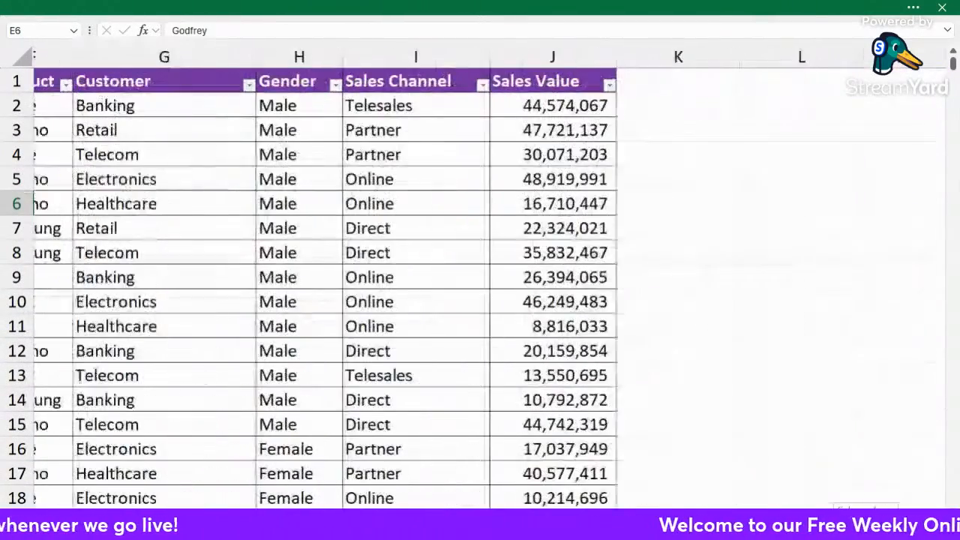
{"action": "scroll", "coordinate": [480, 285], "scroll_direction": "left", "scroll_amount": 5}
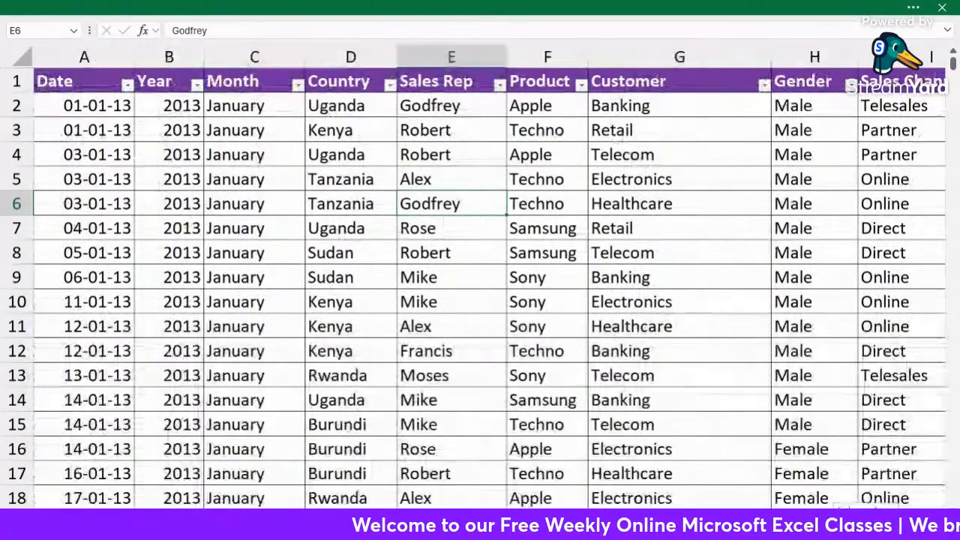
{"action": "scroll", "coordinate": [480, 285], "scroll_direction": "right", "scroll_amount": 3}
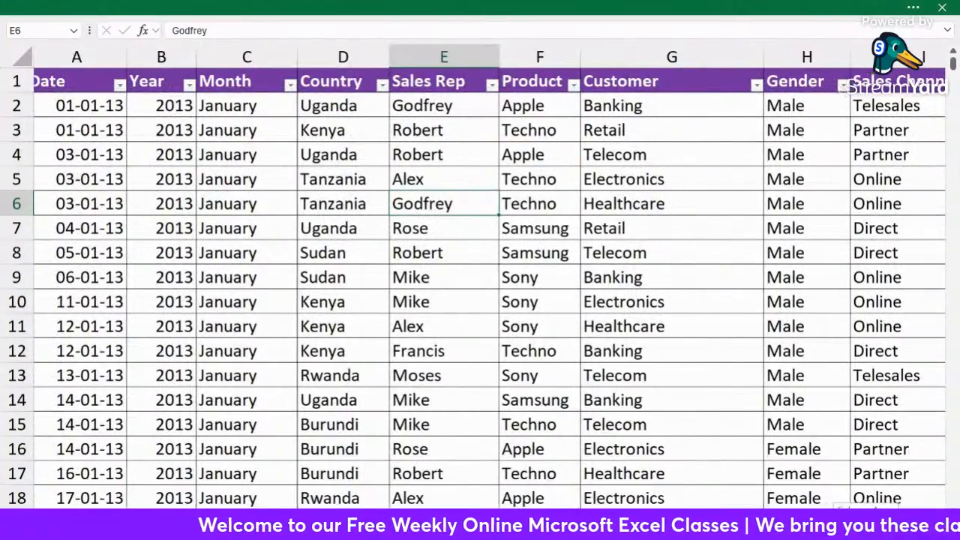
{"action": "scroll", "coordinate": [480, 285], "scroll_direction": "right", "scroll_amount": 3}
{"action": "left_click", "coordinate": [398, 154]}
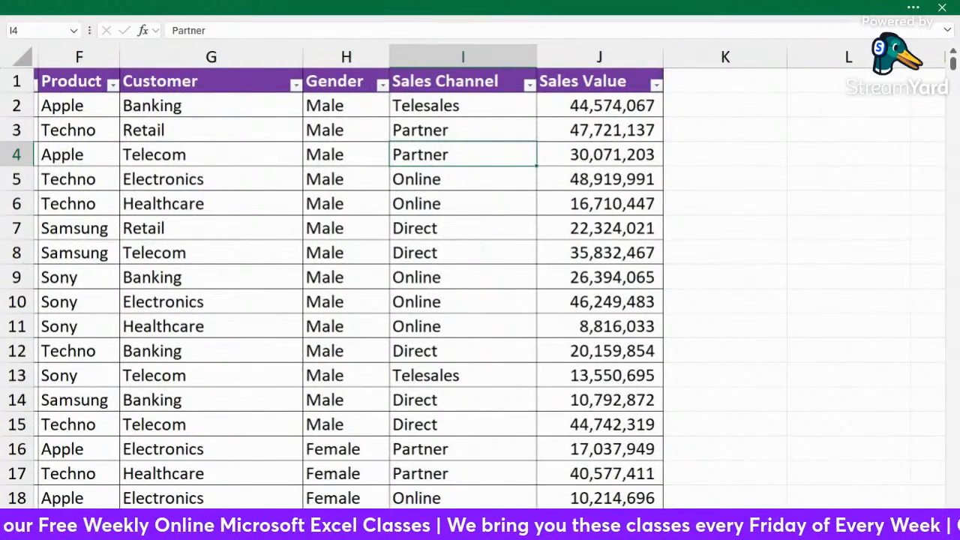
{"action": "scroll", "coordinate": [480, 285], "scroll_direction": "left", "scroll_amount": 6}
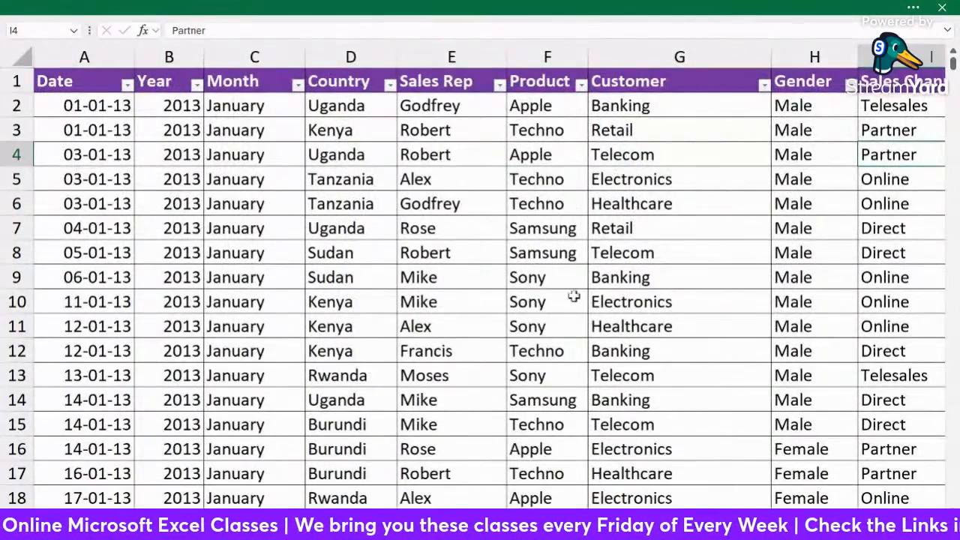
Go through the Country, Sales Rep, Product, Customer and Gender columns one after another.
{"action": "left_click", "coordinate": [352, 58]}
{"action": "left_click", "coordinate": [344, 129]}
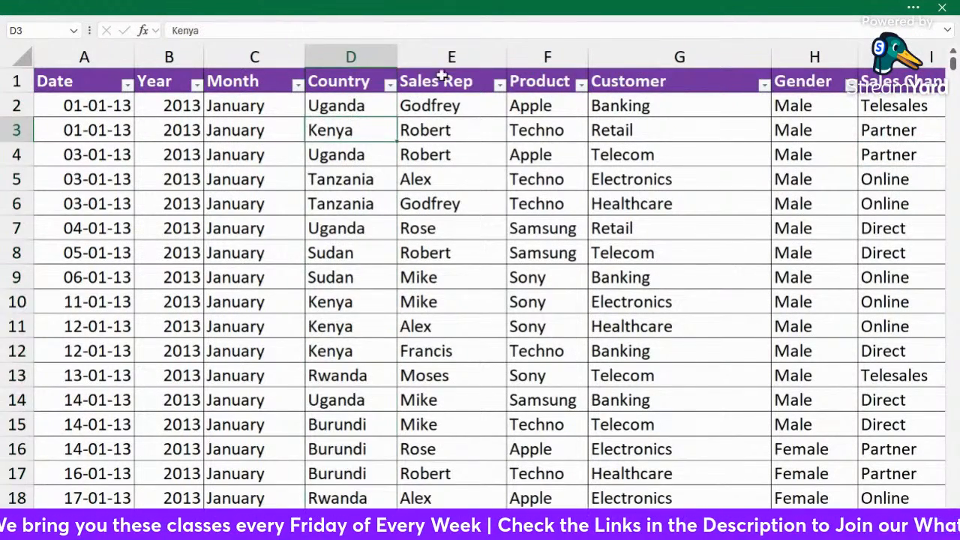
{"action": "left_click", "coordinate": [446, 59]}
{"action": "left_click", "coordinate": [427, 145]}
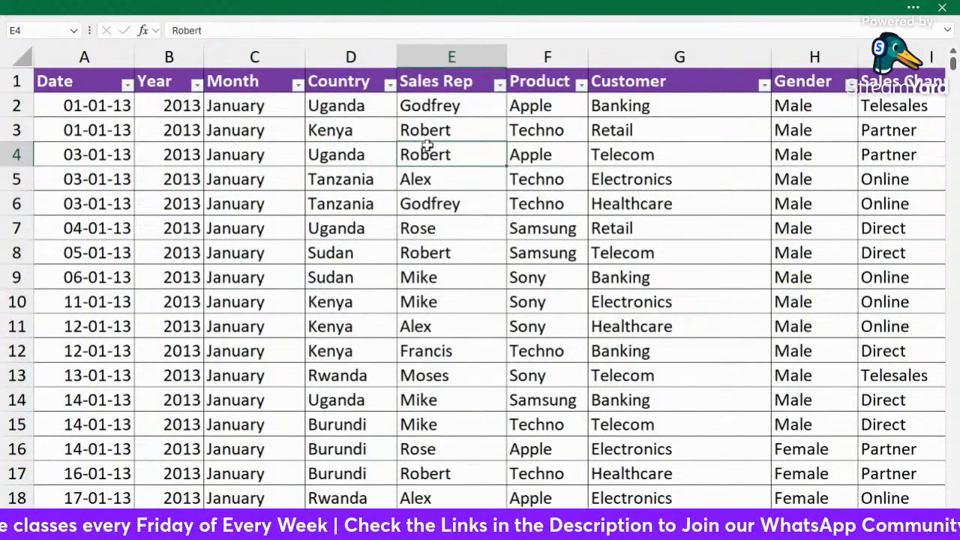
{"action": "left_click", "coordinate": [553, 57]}
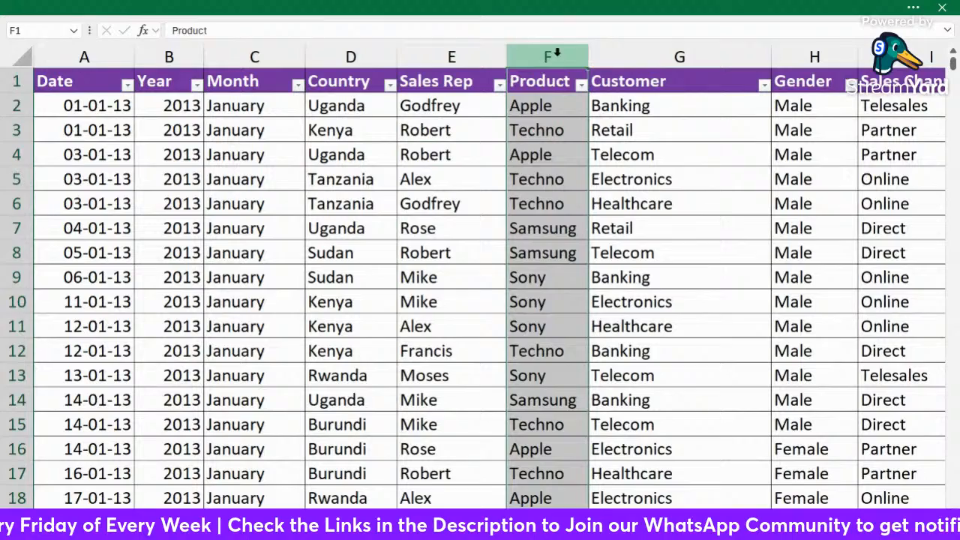
{"action": "left_click", "coordinate": [550, 129]}
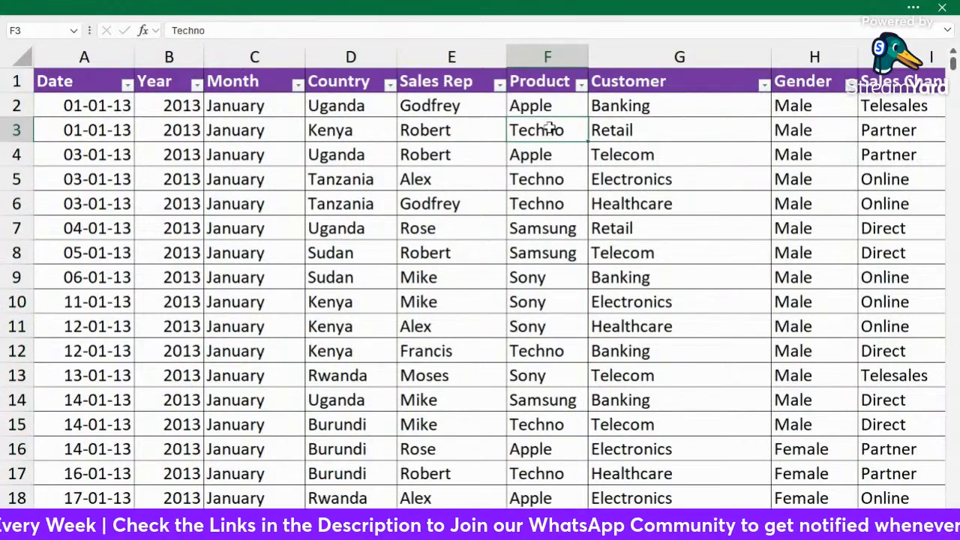
{"action": "left_click", "coordinate": [662, 58]}
{"action": "left_click", "coordinate": [814, 57]}
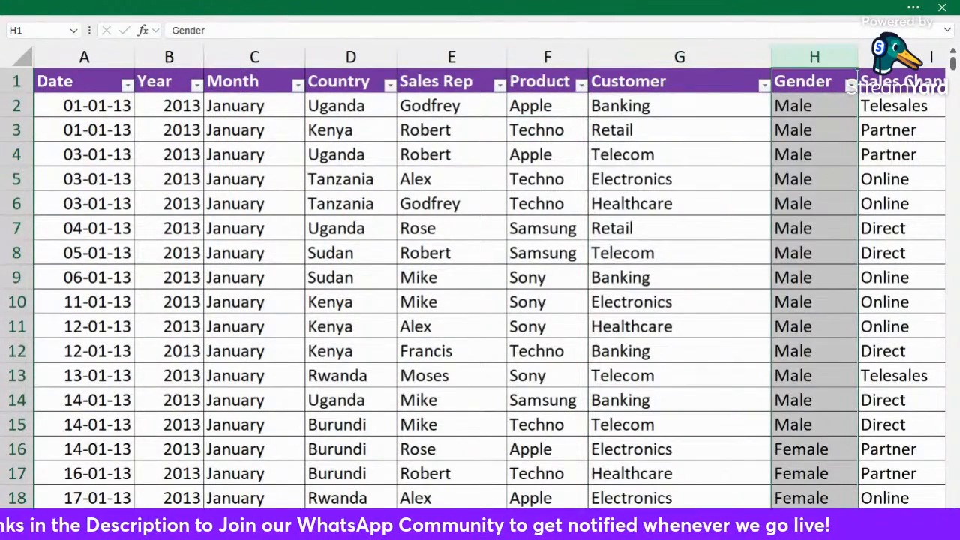
Examine the Sales Channel and Sales Value columns and columns K and L beside them, and return to the Country column.
{"action": "scroll", "coordinate": [814, 56], "scroll_direction": "right", "scroll_amount": 5}
{"action": "scroll", "coordinate": [489, 277], "scroll_direction": "right", "scroll_amount": 1}
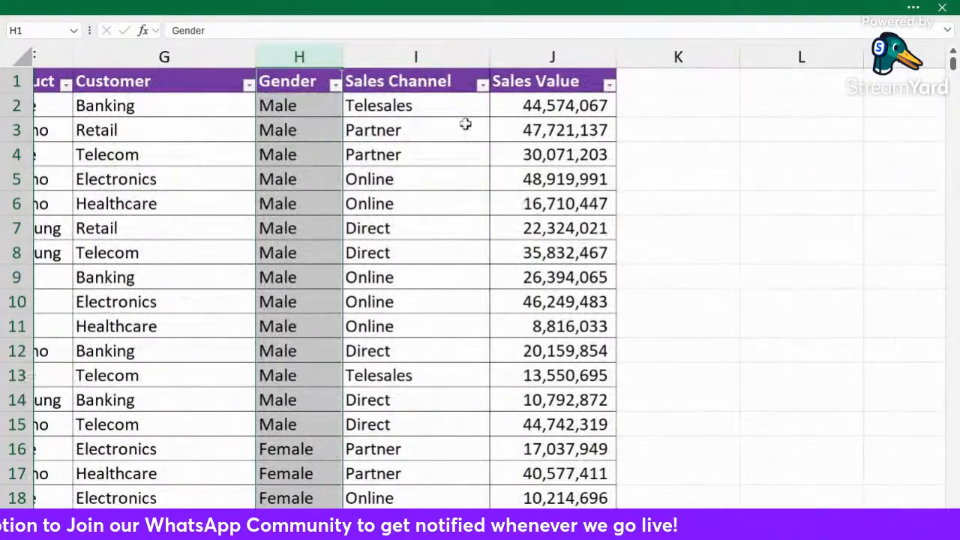
{"action": "key", "text": "ctrl+a"}
{"action": "left_click", "coordinate": [431, 60]}
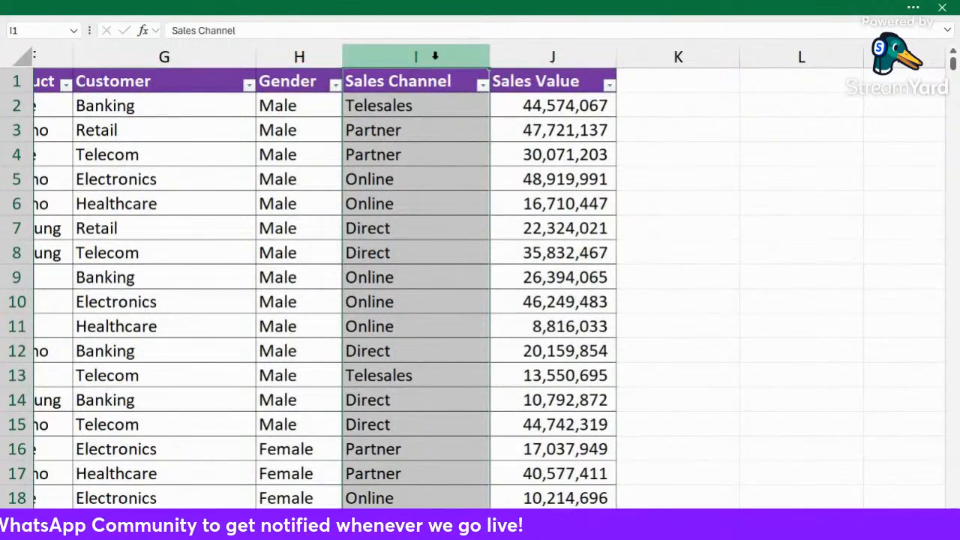
{"action": "left_click", "coordinate": [564, 58]}
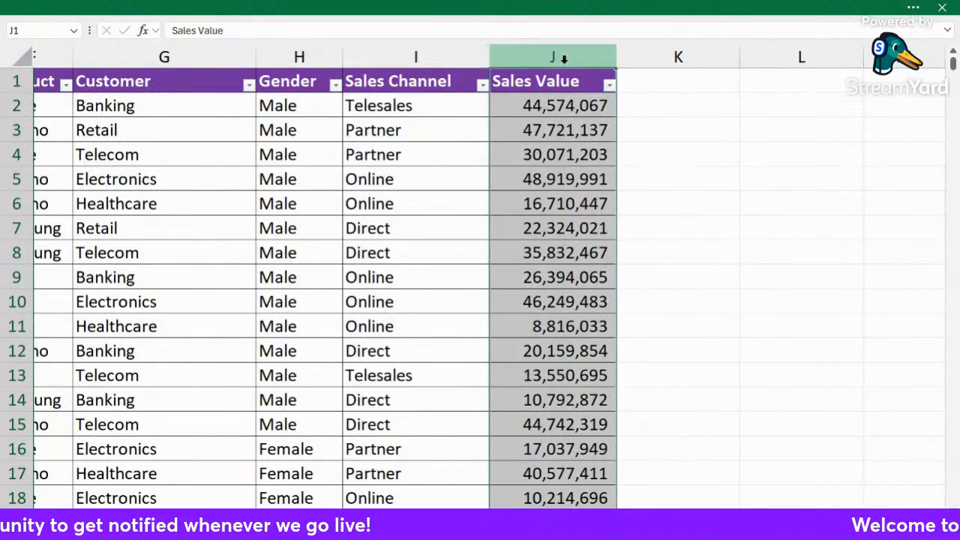
{"action": "left_click", "coordinate": [550, 126]}
{"action": "left_click", "coordinate": [677, 55]}
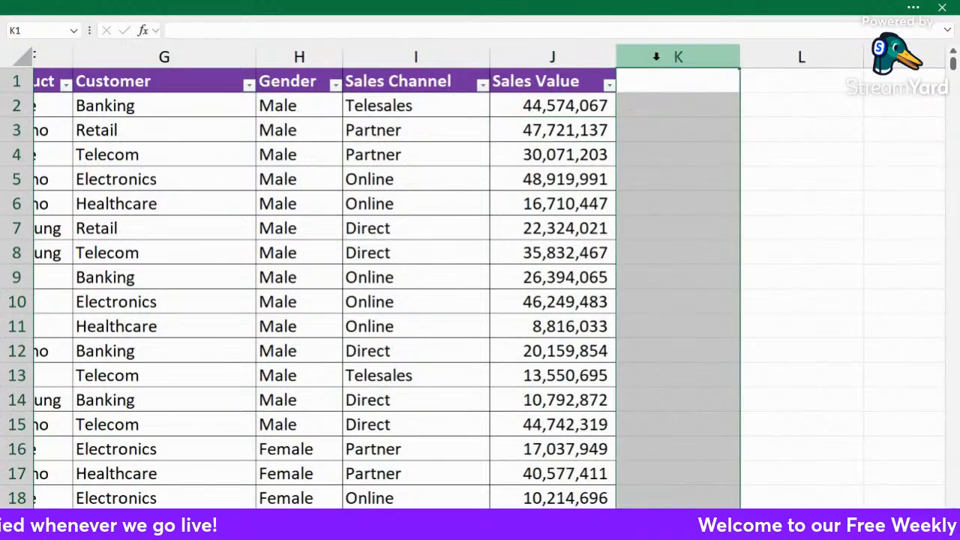
{"action": "left_click", "coordinate": [799, 56]}
{"action": "left_click", "coordinate": [693, 126]}
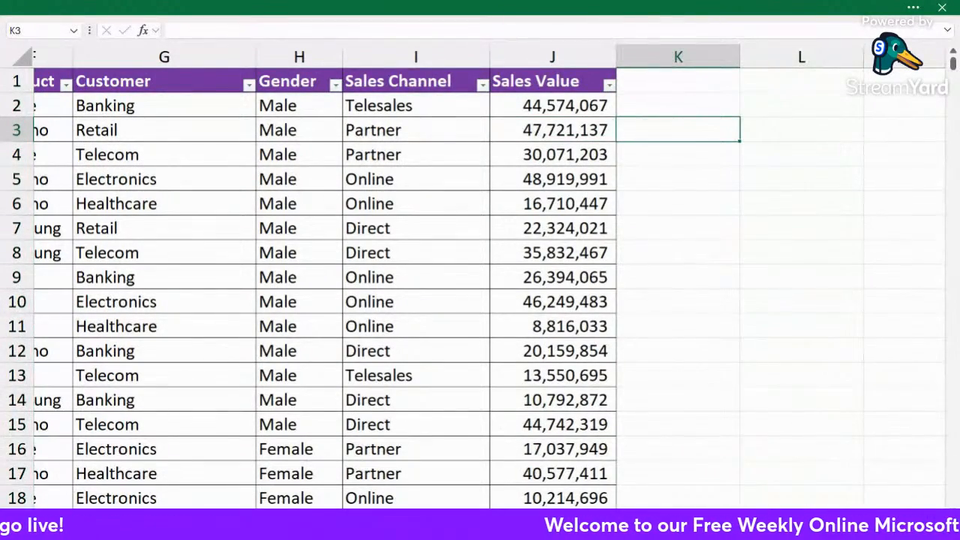
{"action": "scroll", "coordinate": [488, 278], "scroll_direction": "left", "scroll_amount": 5}
{"action": "left_click", "coordinate": [353, 254]}
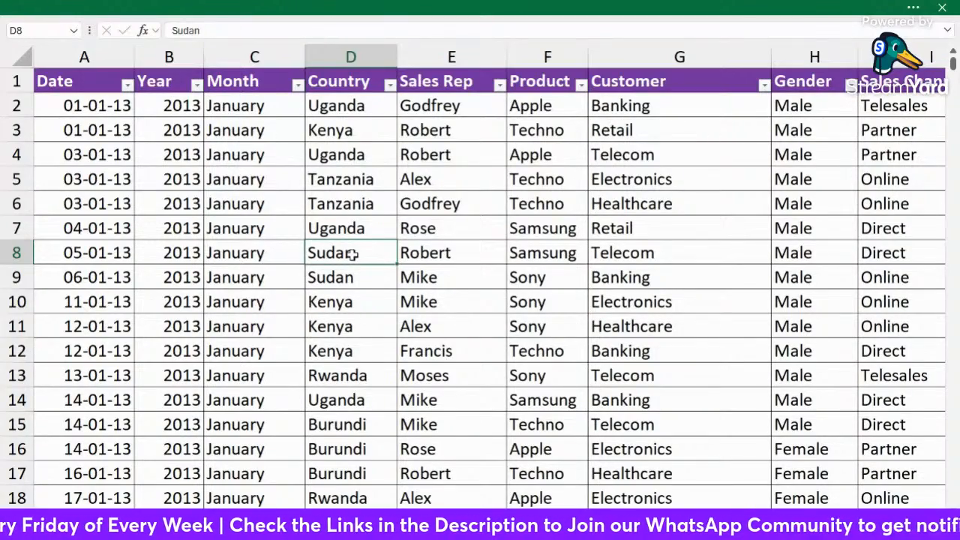
Look through the Country entries further down, and go through the columns from Date to Gender one by one.
{"action": "left_click", "coordinate": [324, 180]}
{"action": "scroll", "coordinate": [322, 180], "scroll_direction": "down", "scroll_amount": 6}
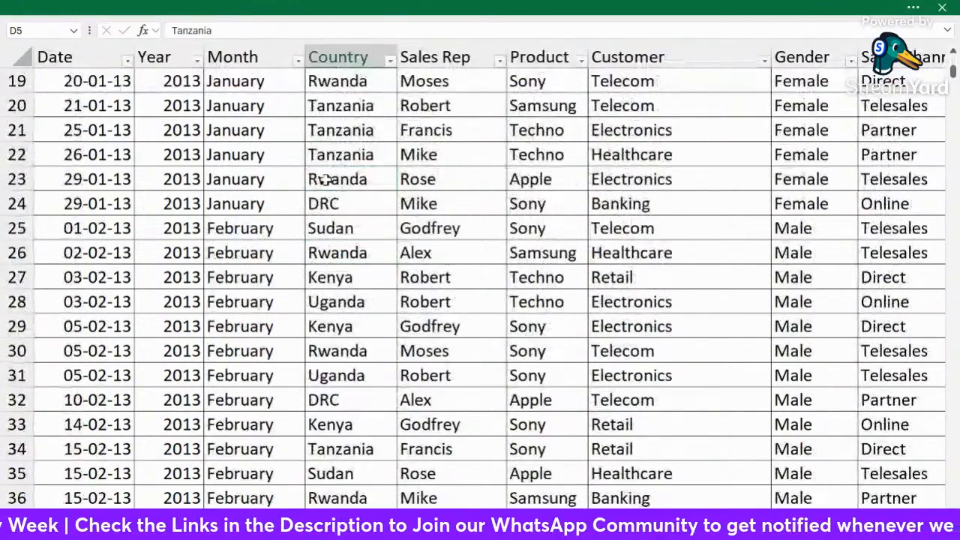
{"action": "scroll", "coordinate": [323, 180], "scroll_direction": "up", "scroll_amount": 6}
{"action": "left_click_drag", "start_coordinate": [98, 58], "coordinate": [165, 58]}
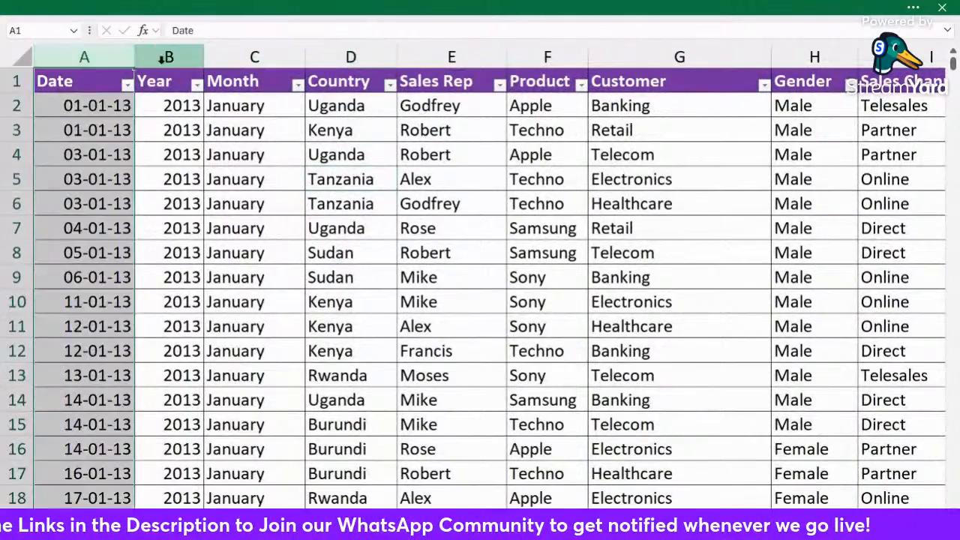
{"action": "left_click", "coordinate": [167, 58]}
{"action": "left_click", "coordinate": [258, 57]}
{"action": "left_click", "coordinate": [330, 57]}
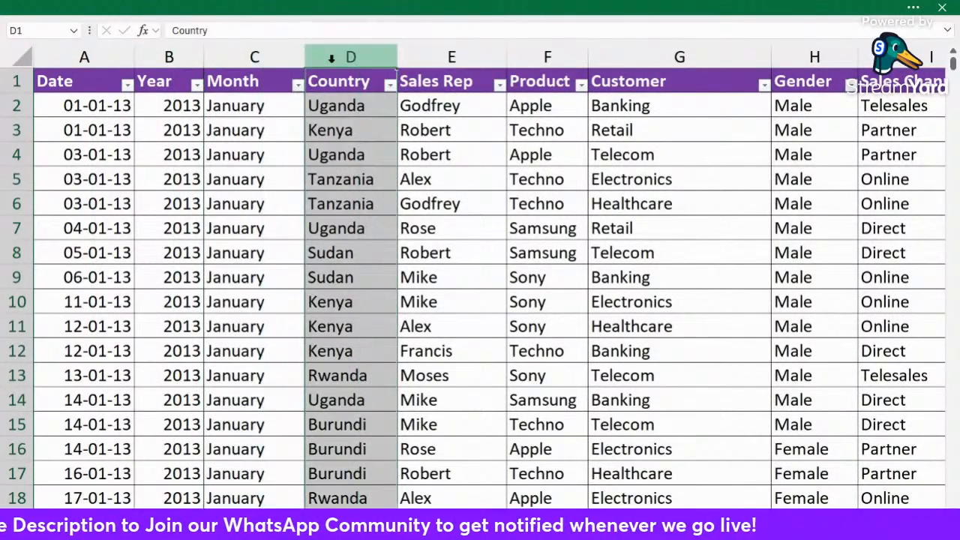
{"action": "left_click", "coordinate": [431, 57]}
{"action": "left_click", "coordinate": [544, 57]}
{"action": "left_click", "coordinate": [684, 57]}
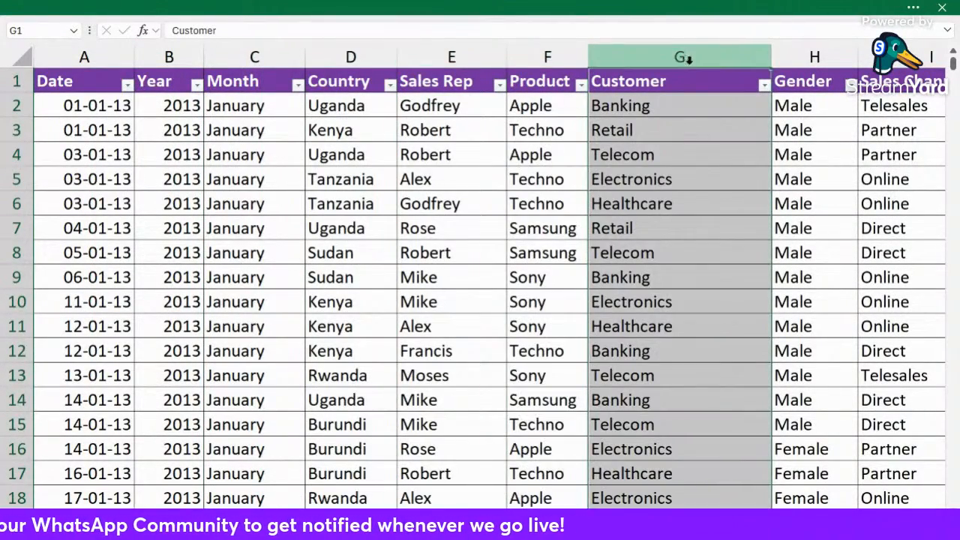
{"action": "left_click", "coordinate": [813, 57]}
{"action": "left_click", "coordinate": [594, 156]}
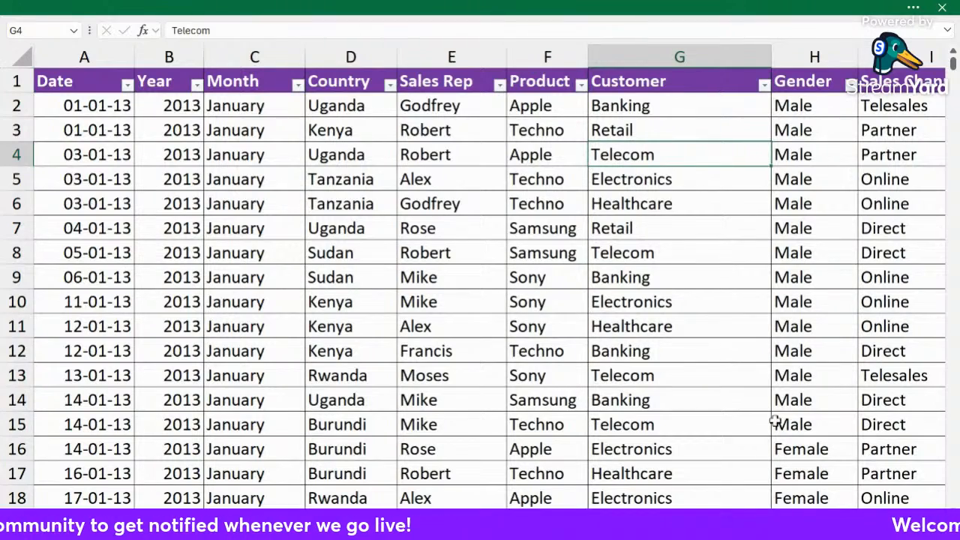
Compare the Customer, Gender, Sales Channel and Sales Value columns with the first columns of the dataset, ending in the Sales Rep column.
{"action": "scroll", "coordinate": [479, 270], "scroll_direction": "right", "scroll_amount": 5}
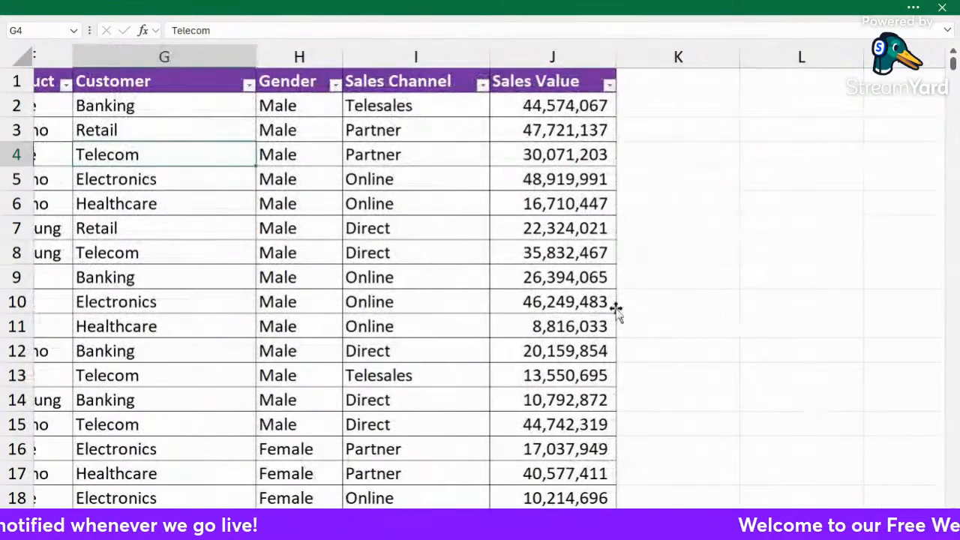
{"action": "left_click", "coordinate": [367, 232]}
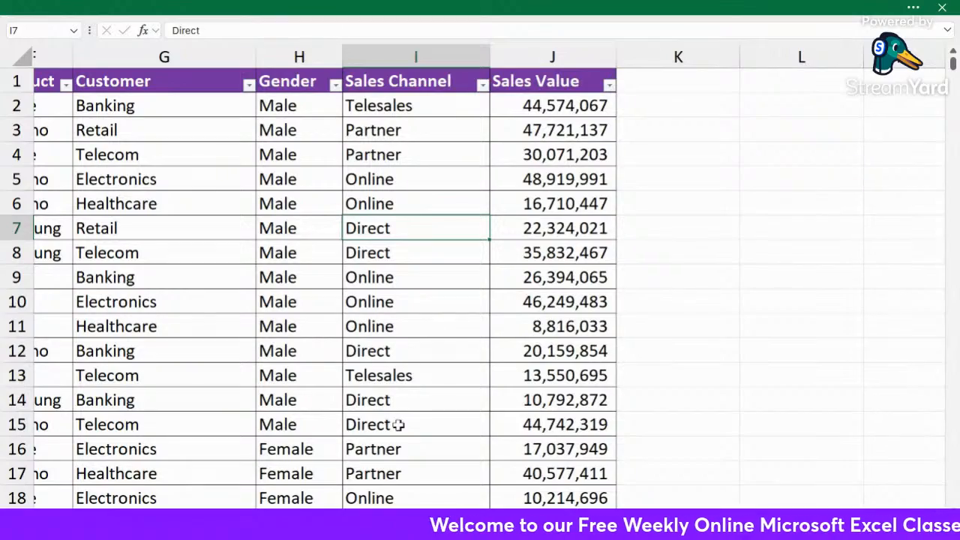
{"action": "left_click", "coordinate": [278, 301]}
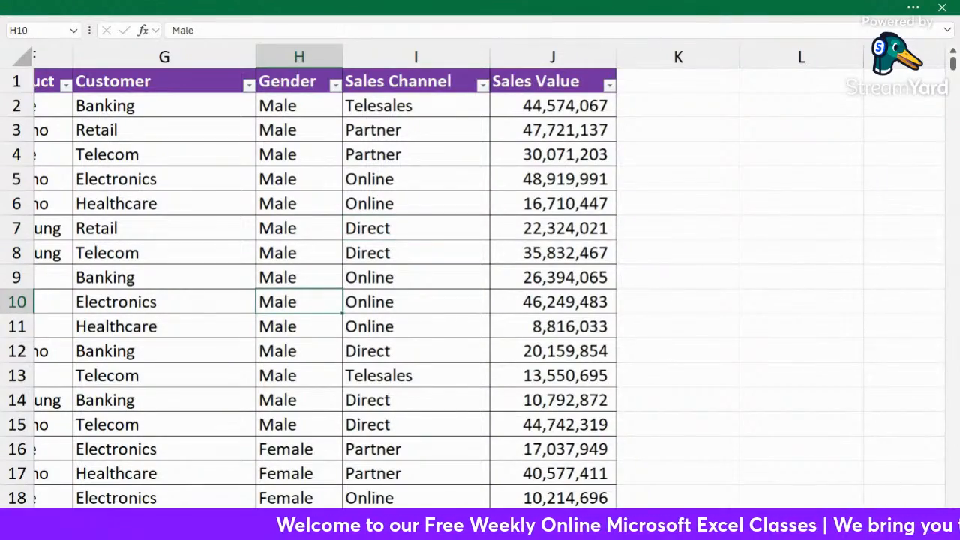
{"action": "scroll", "coordinate": [480, 270], "scroll_direction": "left", "scroll_amount": 5}
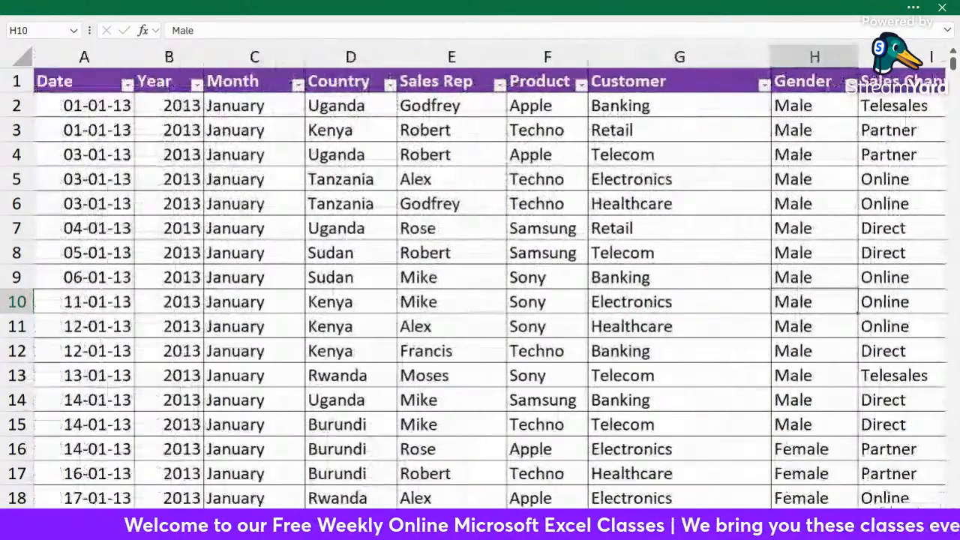
{"action": "scroll", "coordinate": [737, 287], "scroll_direction": "right", "scroll_amount": 5}
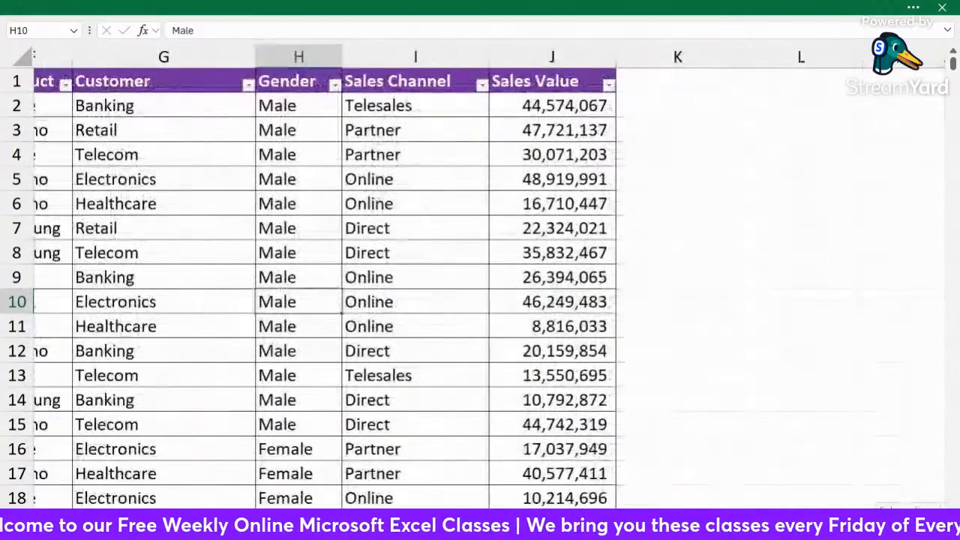
{"action": "left_click", "coordinate": [732, 259]}
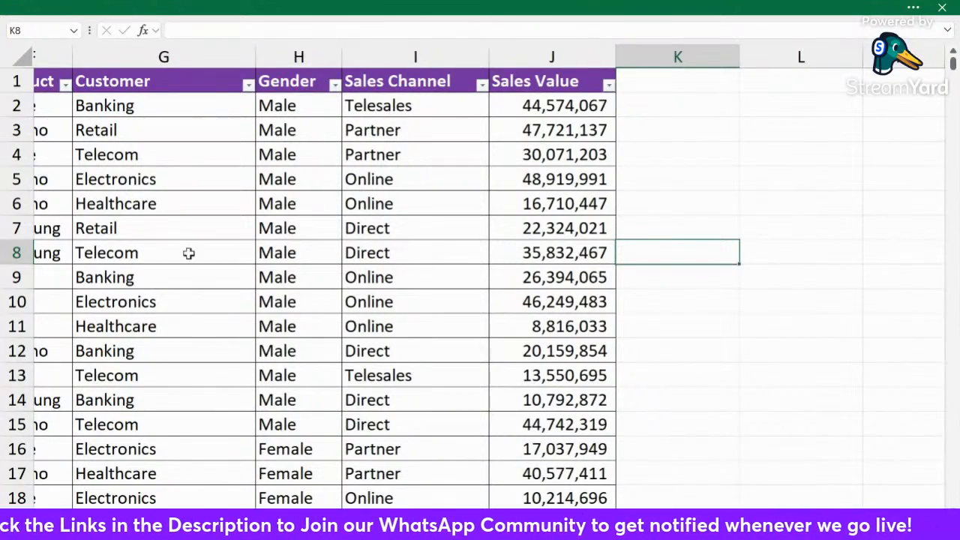
{"action": "left_click", "coordinate": [221, 279]}
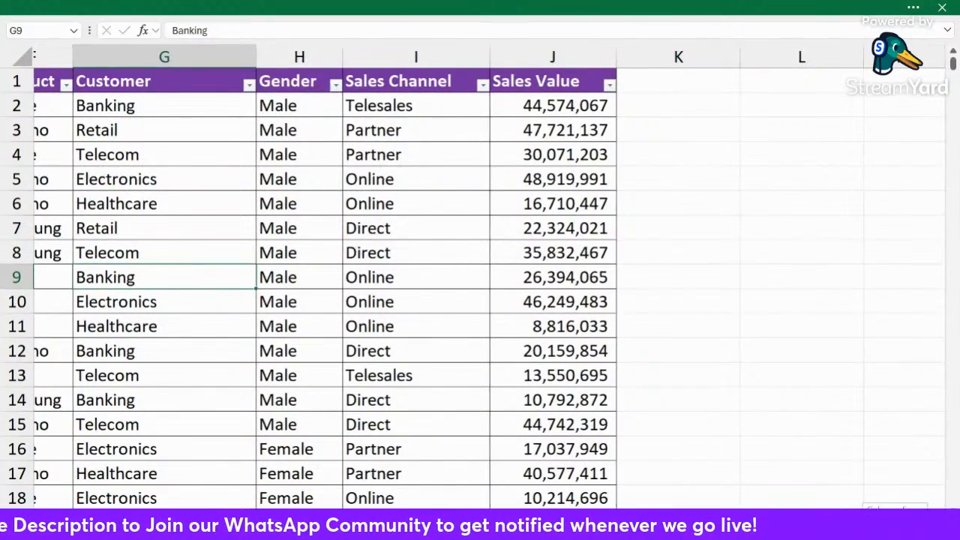
{"action": "scroll", "coordinate": [479, 277], "scroll_direction": "left", "scroll_amount": 6}
{"action": "scroll", "coordinate": [479, 277], "scroll_direction": "right", "scroll_amount": 2}
{"action": "scroll", "coordinate": [452, 347], "scroll_direction": "right", "scroll_amount": 4}
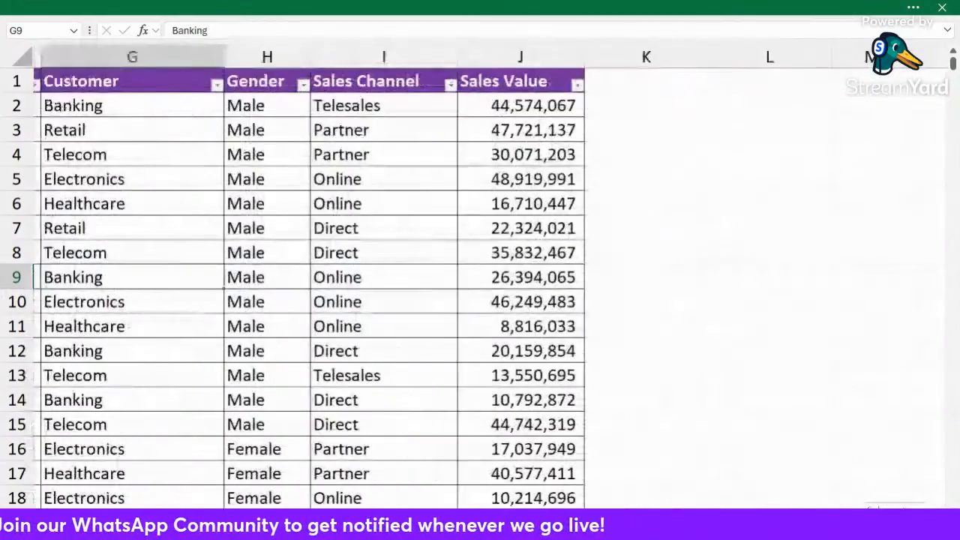
{"action": "scroll", "coordinate": [452, 347], "scroll_direction": "left", "scroll_amount": 7}
{"action": "left_click", "coordinate": [414, 271]}
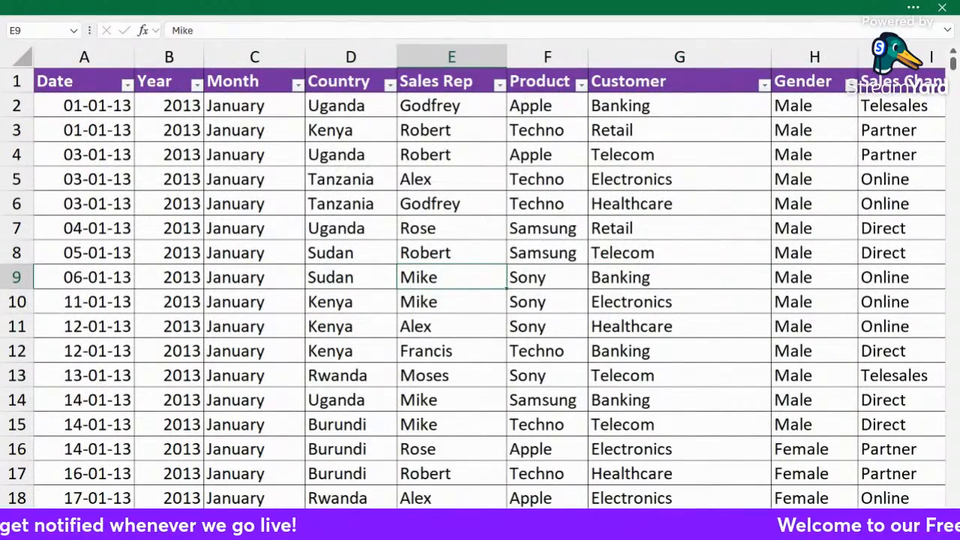
Open the blank worksheet for the dashboard and select cell G12.
{"action": "left_click", "coordinate": [281, 518]}
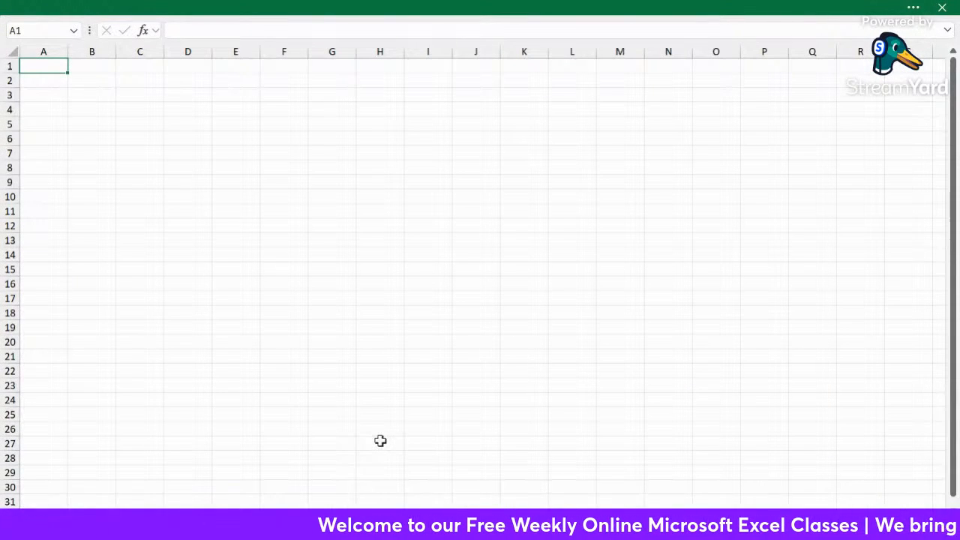
{"action": "left_click", "coordinate": [360, 272]}
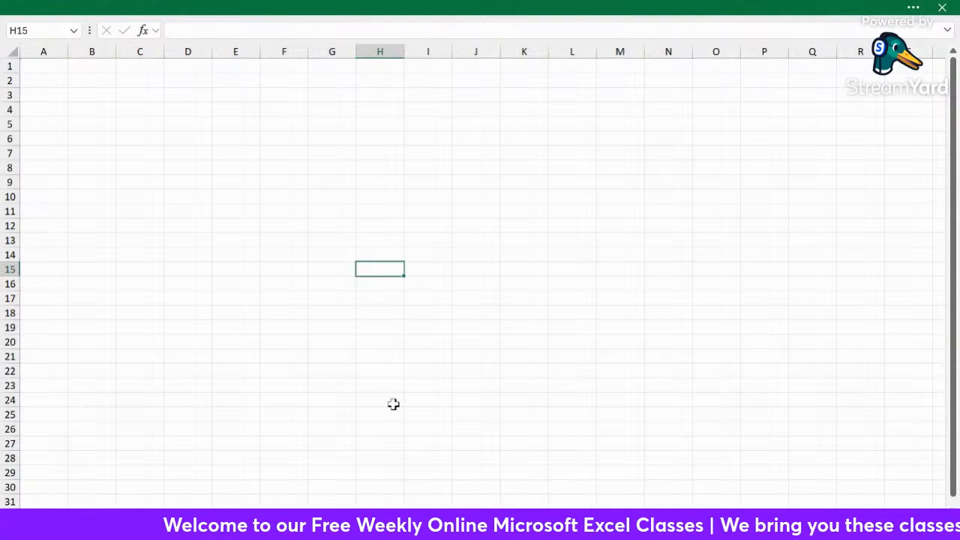
{"action": "left_click", "coordinate": [392, 403]}
{"action": "scroll", "coordinate": [369, 347], "scroll_direction": "down", "scroll_amount": 6}
{"action": "scroll", "coordinate": [368, 347], "scroll_direction": "up", "scroll_amount": 6}
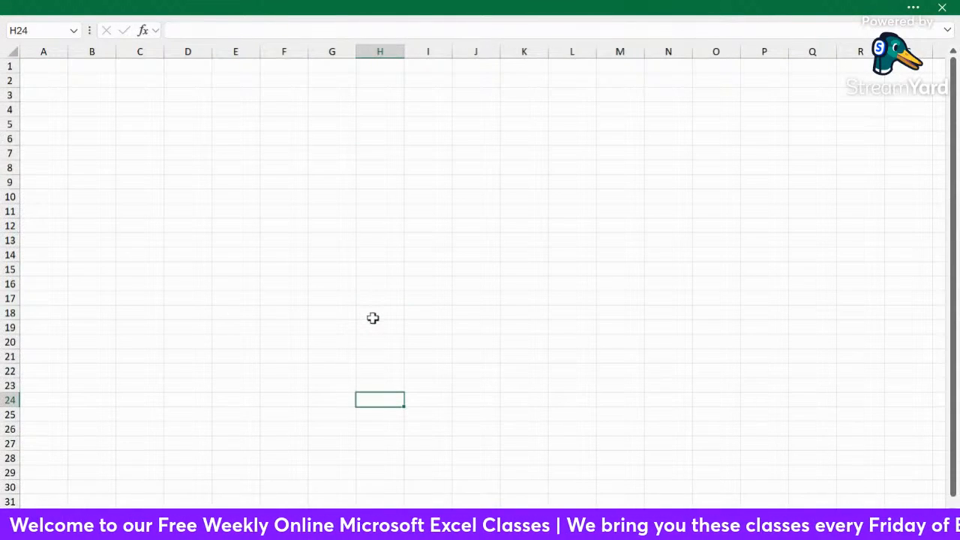
{"action": "left_click", "coordinate": [312, 221]}
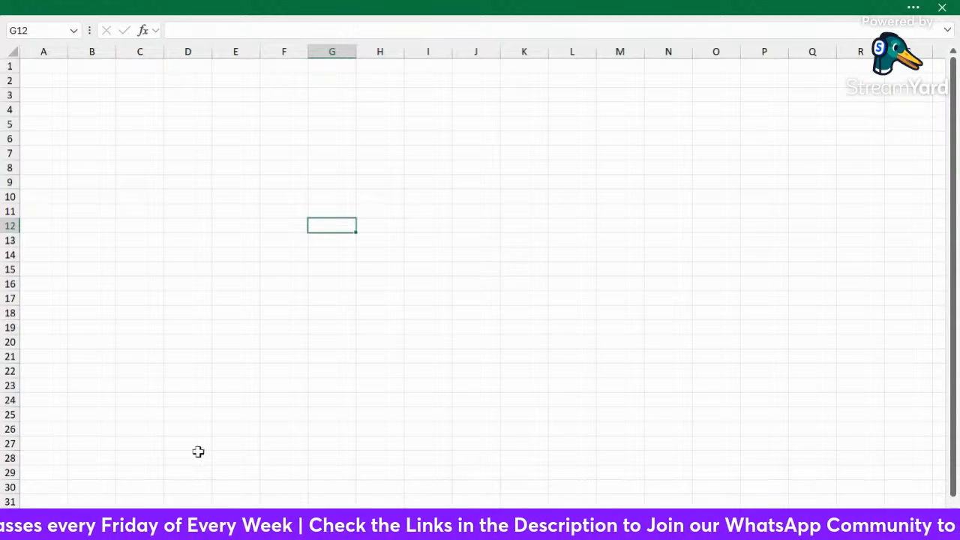
View the picture of the finished sales dashboard and return to the blank worksheet.
{"action": "key", "text": "ctrl+v"}
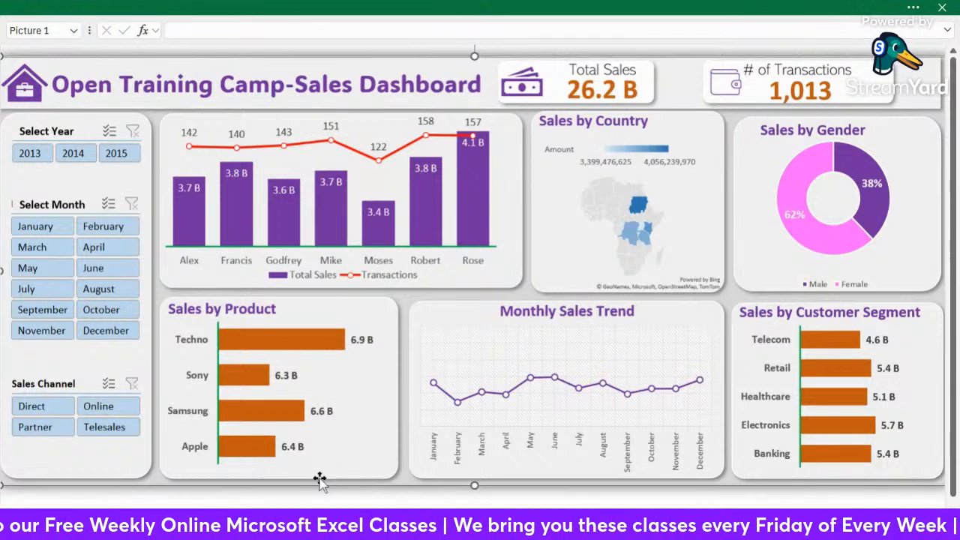
{"action": "left_click", "coordinate": [324, 518]}
{"action": "left_click", "coordinate": [315, 293]}
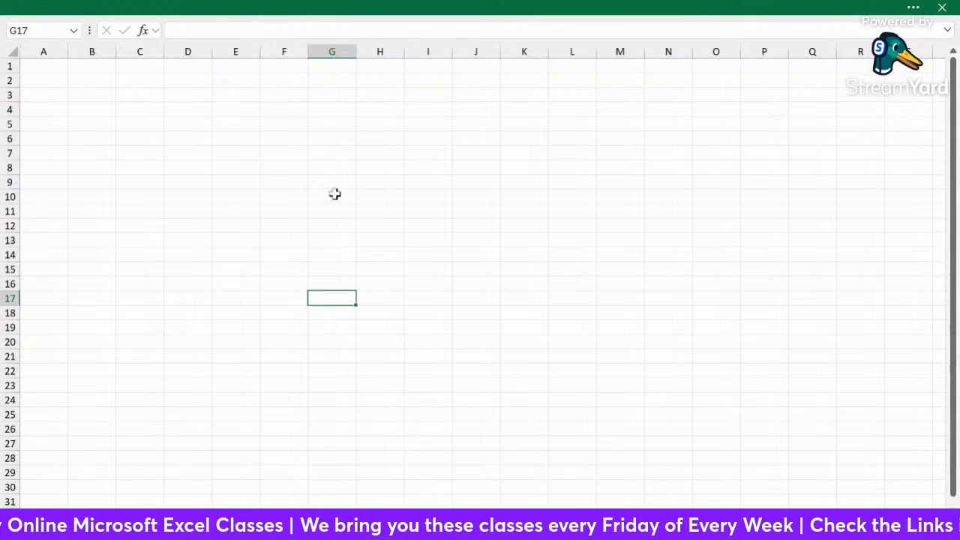
{"action": "left_click", "coordinate": [332, 196]}
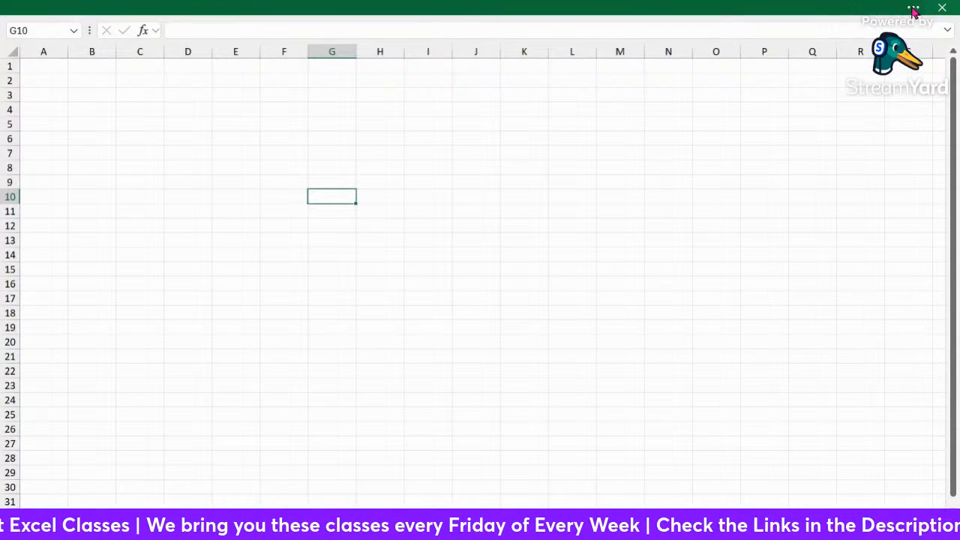
Reveal the hidden ribbon on the blank worksheet, with an empty cell in column O selected.
{"action": "left_click", "coordinate": [243, 153]}
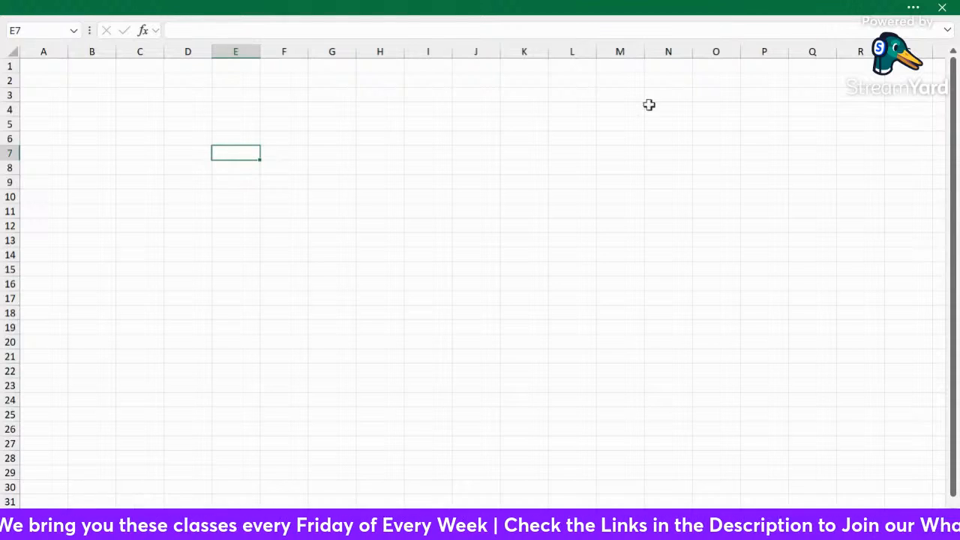
{"action": "left_click", "coordinate": [731, 140]}
{"action": "left_click", "coordinate": [913, 8]}
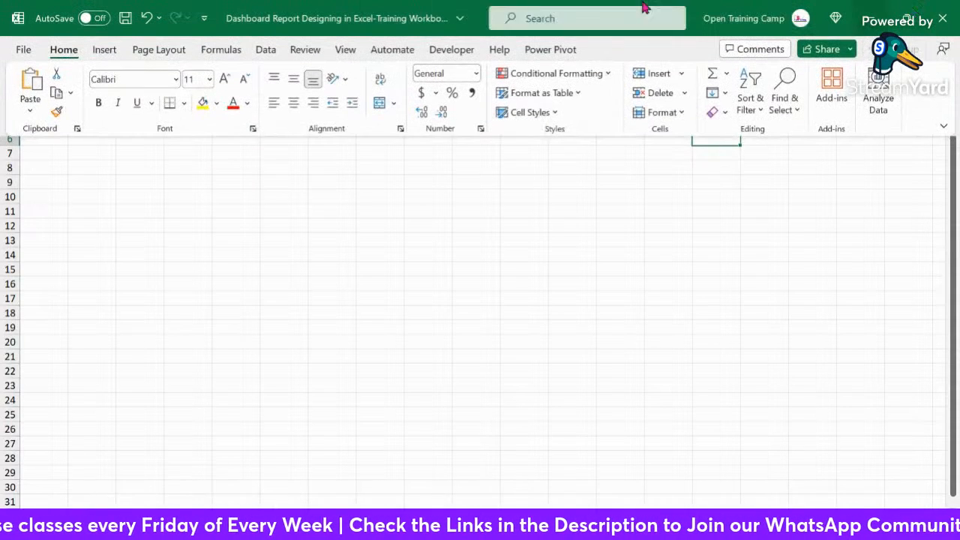
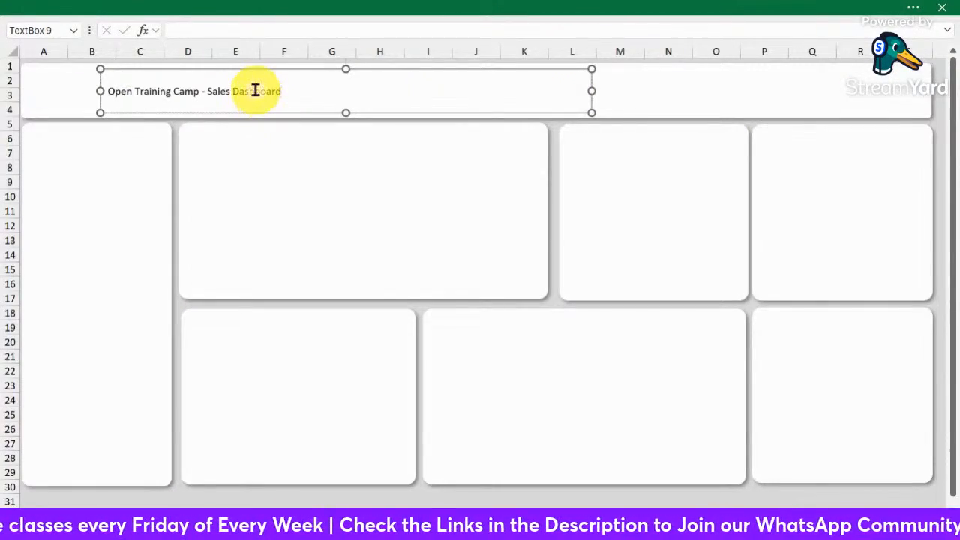
Format the title text "Open Training Camp - Sales Dashboard" in the ADLaM Display font at size 24.
{"action": "triple_click", "coordinate": [255, 90]}
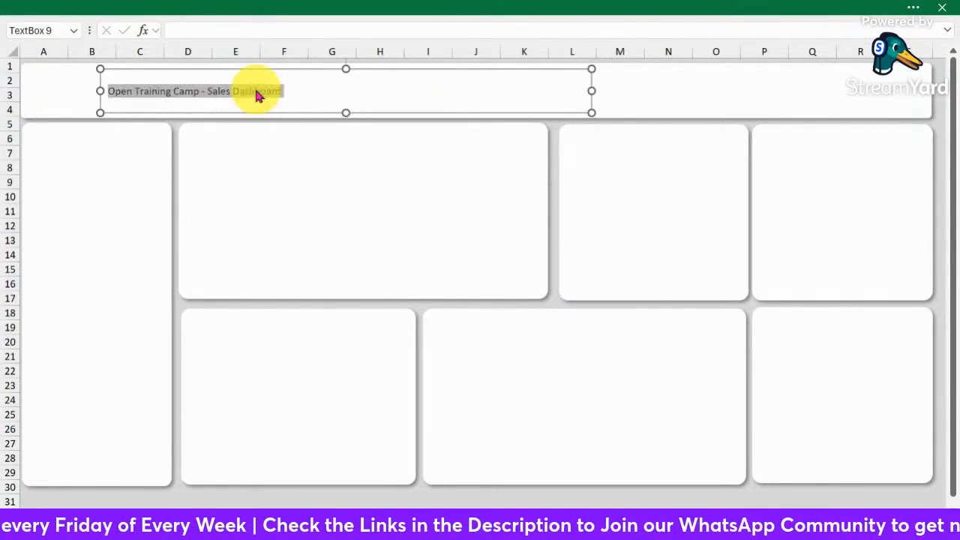
{"action": "left_click", "coordinate": [913, 9]}
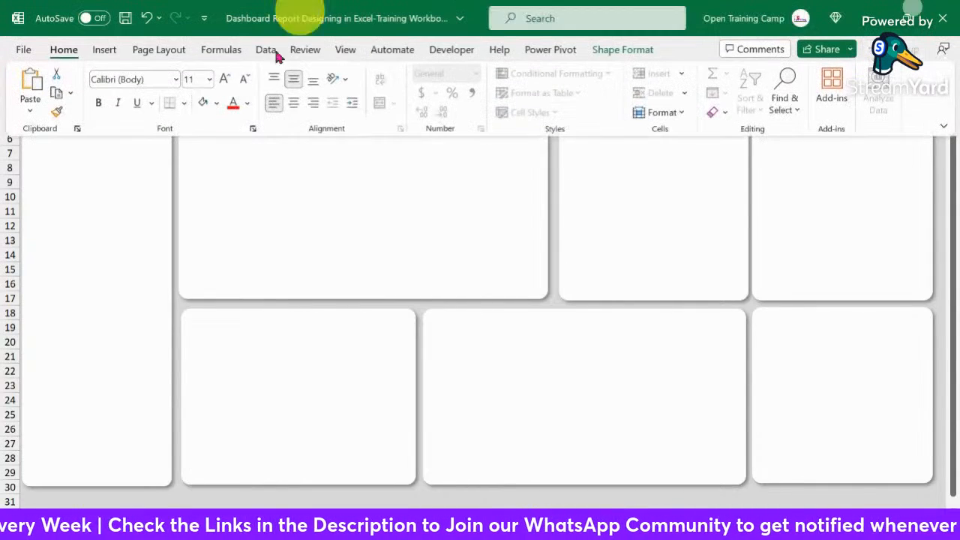
{"action": "left_click", "coordinate": [176, 80]}
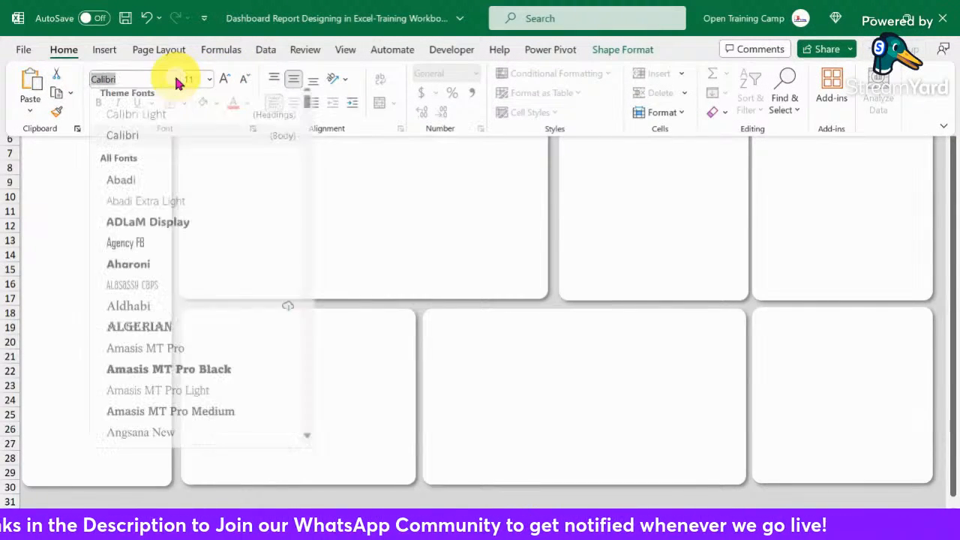
{"action": "left_click", "coordinate": [140, 232]}
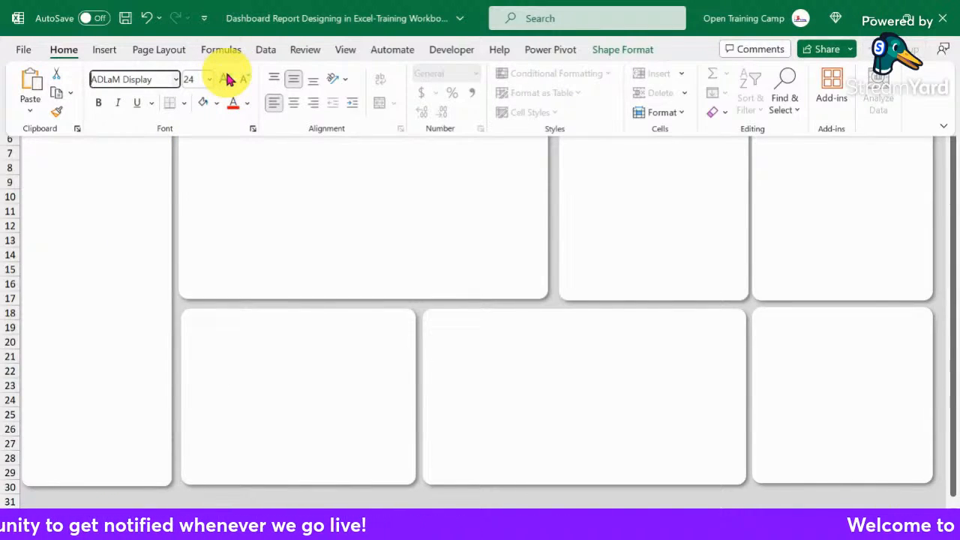
{"action": "key", "text": "ctrl+shift+F1"}
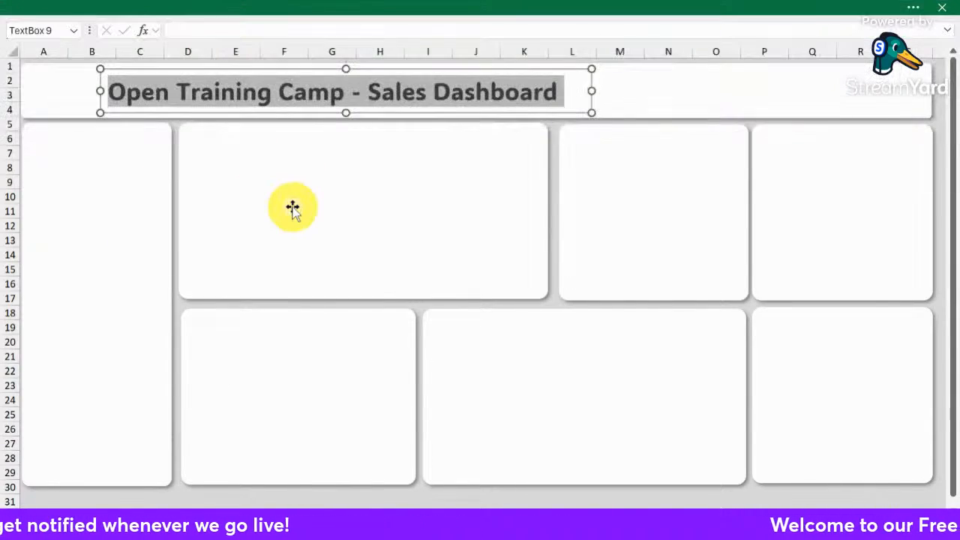
Nudge the title text box up three small increments within the header panel.
{"action": "left_click", "coordinate": [325, 69]}
{"action": "key", "text": "Up"}
{"action": "key", "text": "Up"}
{"action": "key", "text": "Up"}
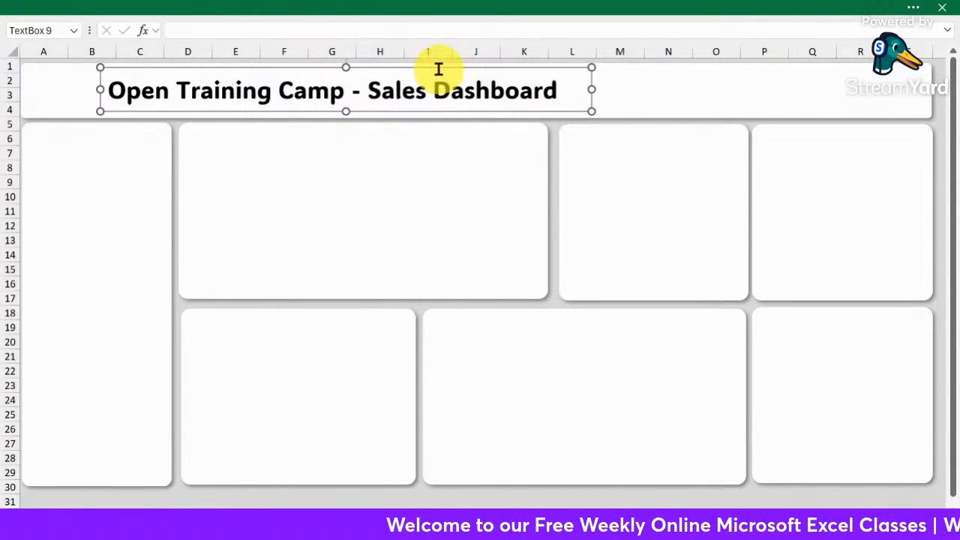
Remove the fill and the outline from the title text box.
{"action": "left_click", "coordinate": [916, 8]}
{"action": "left_click", "coordinate": [616, 48]}
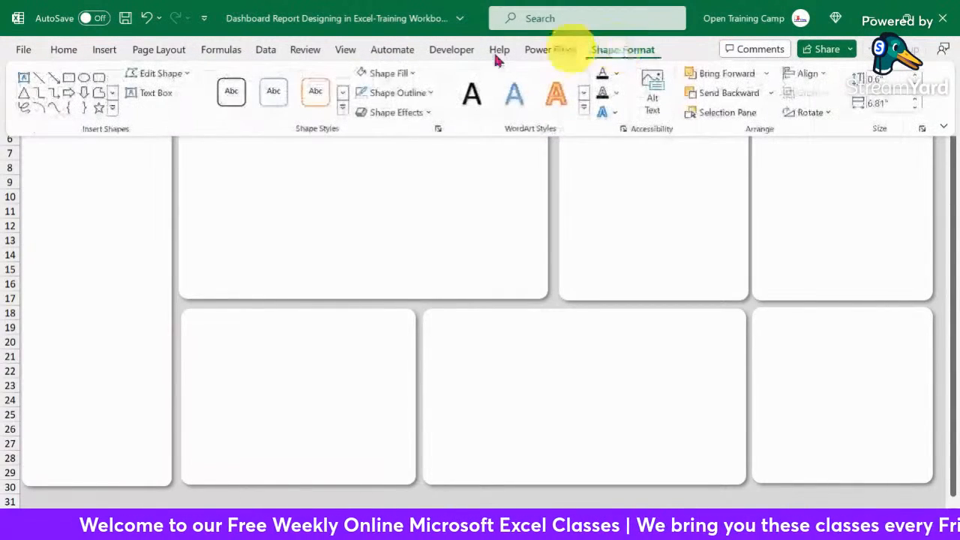
{"action": "left_click", "coordinate": [405, 74]}
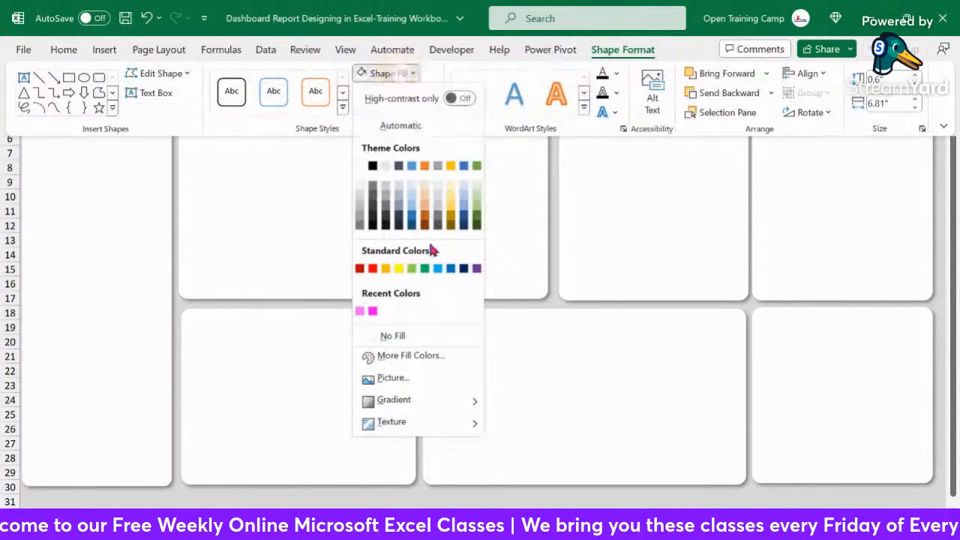
{"action": "left_click", "coordinate": [396, 337]}
{"action": "left_click", "coordinate": [419, 88]}
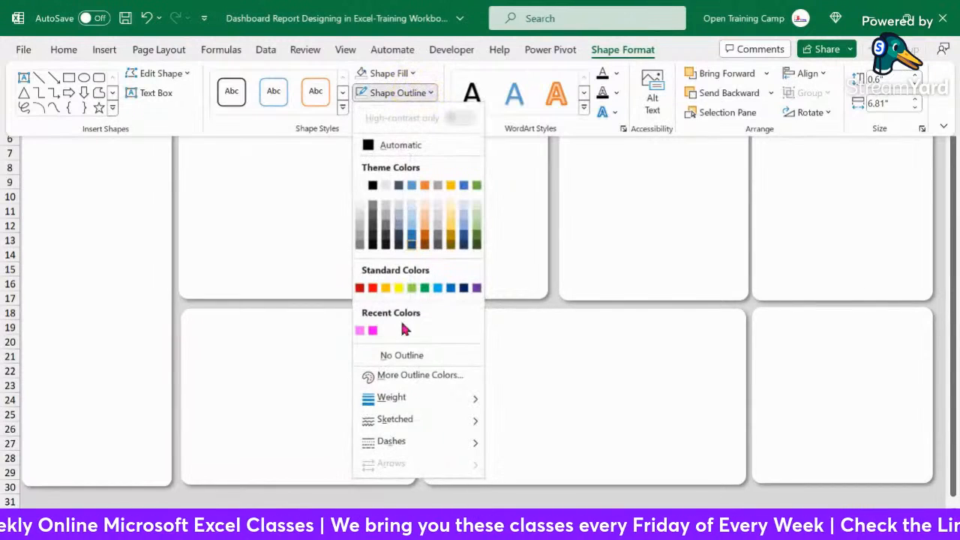
{"action": "left_click", "coordinate": [401, 355]}
{"action": "left_click", "coordinate": [383, 171]}
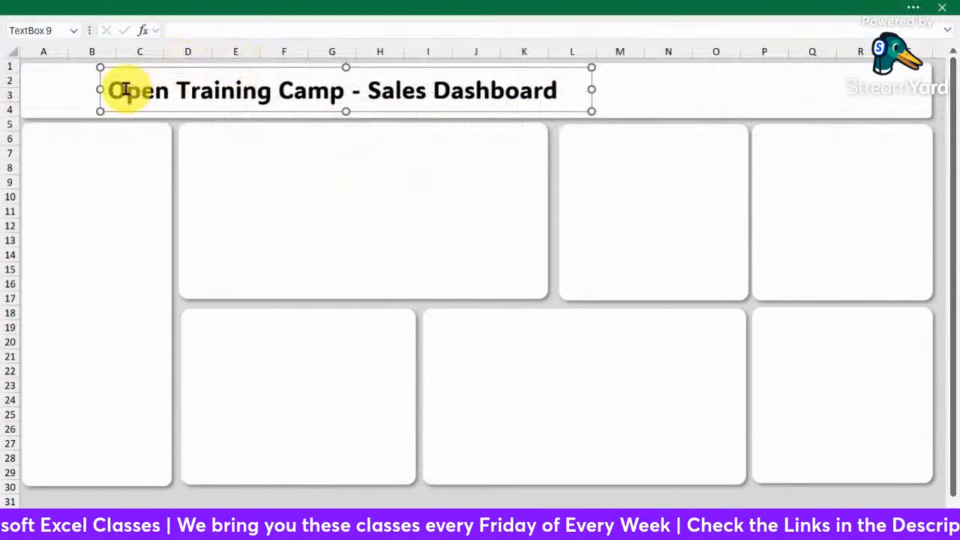
Change the font color of the title "Open Training Camp - Sales Dashboard" to the standard purple.
{"action": "left_click", "coordinate": [267, 86]}
{"action": "key", "text": "ctrl+a"}
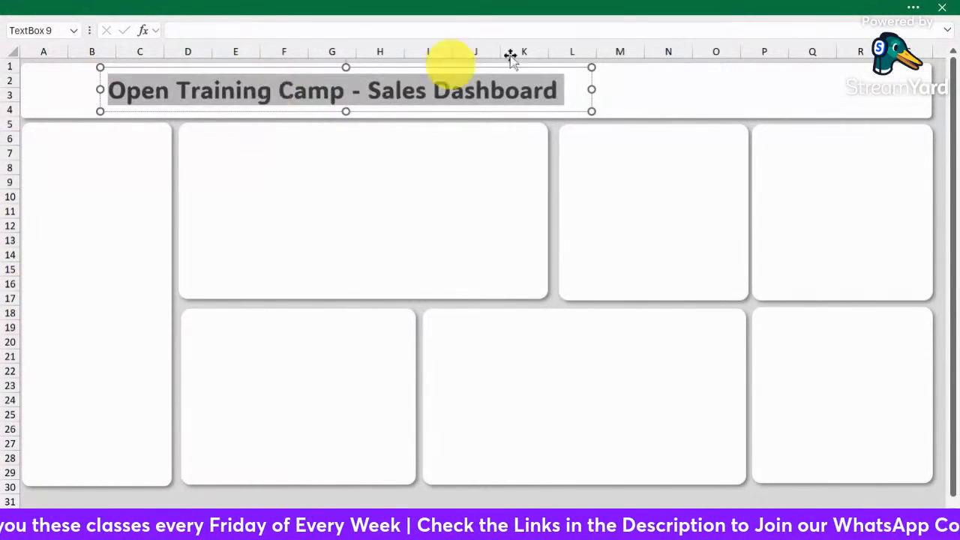
{"action": "left_click", "coordinate": [914, 7]}
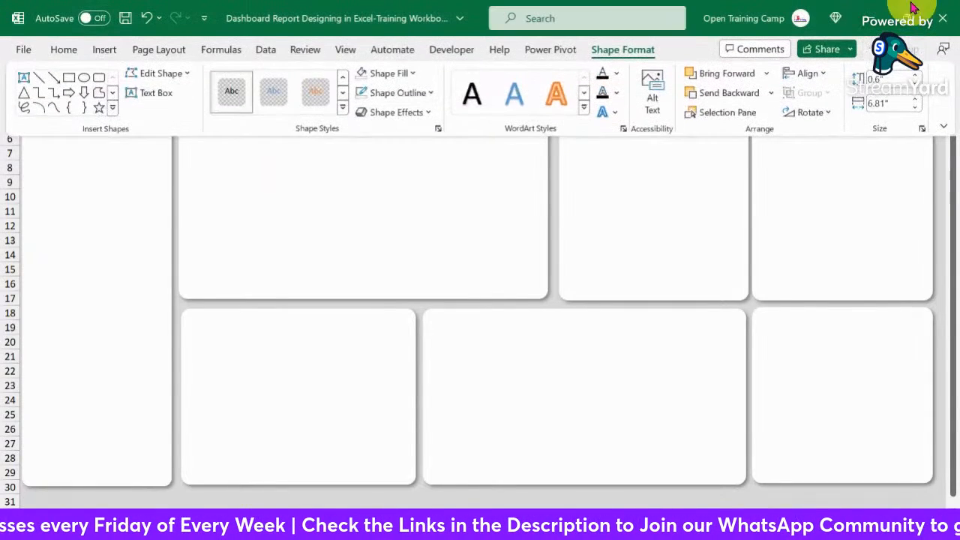
{"action": "left_click", "coordinate": [65, 49]}
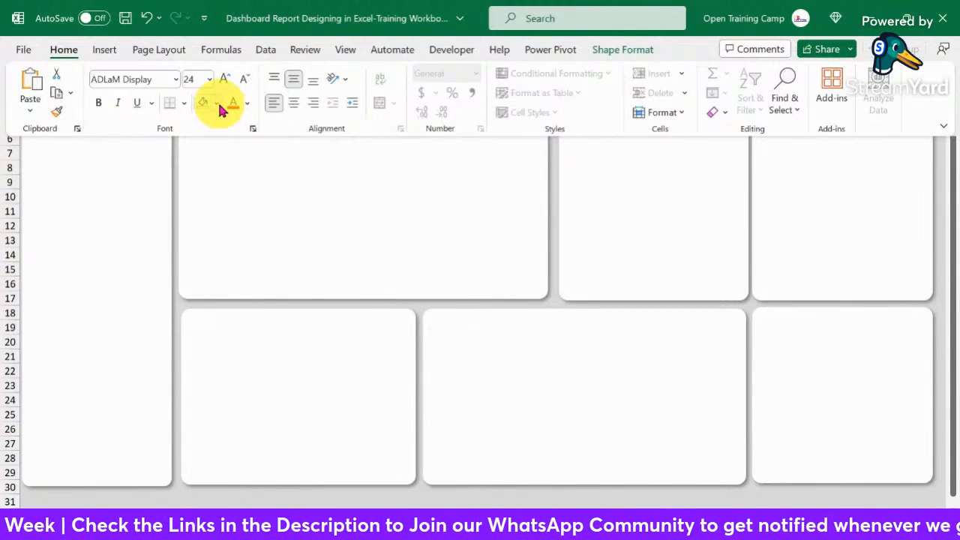
{"action": "left_click", "coordinate": [247, 104]}
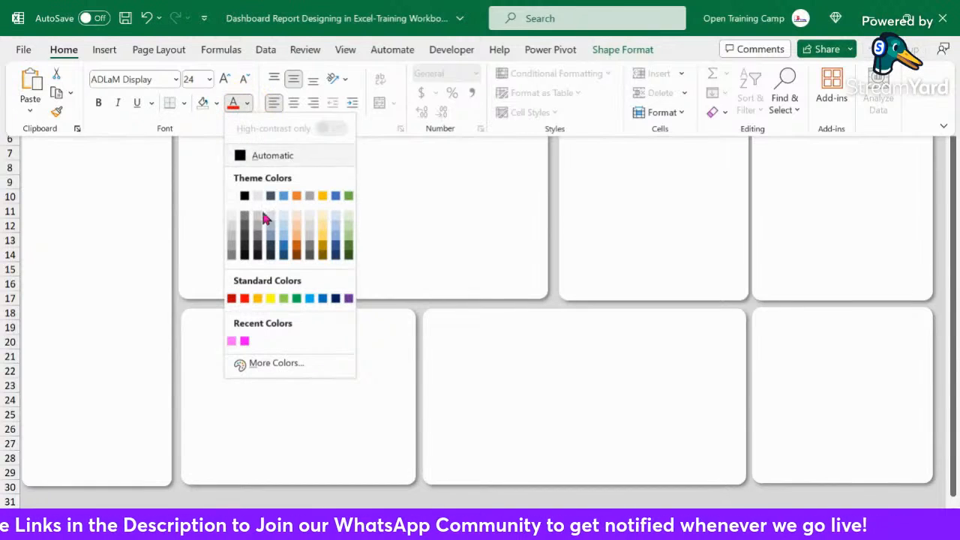
{"action": "left_click", "coordinate": [351, 300]}
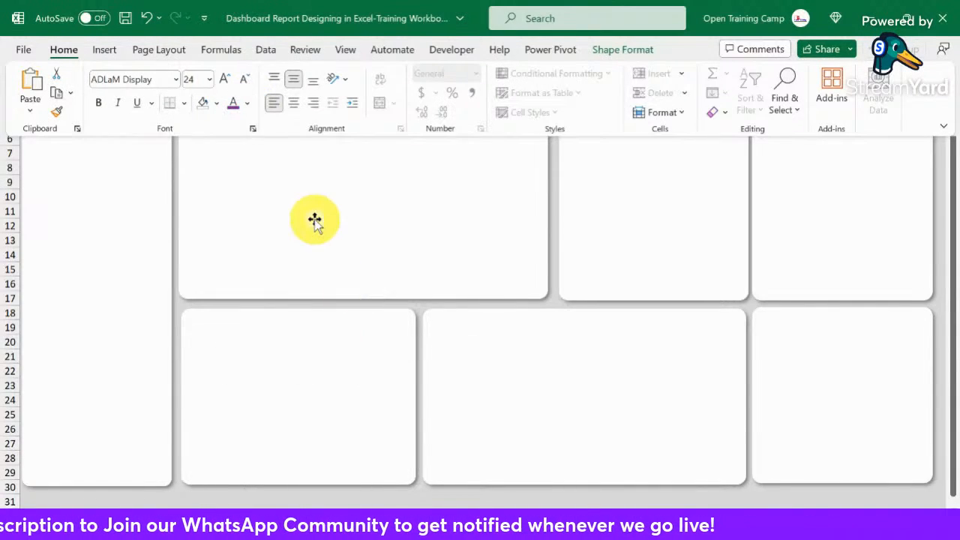
{"action": "key", "text": "ctrl+shift+F1"}
{"action": "left_click", "coordinate": [313, 208]}
Draw a rounded rectangle card about 0.62" high and 1.99" wide in the header panel, just beyond the end of the title.
{"action": "left_click", "coordinate": [634, 83]}
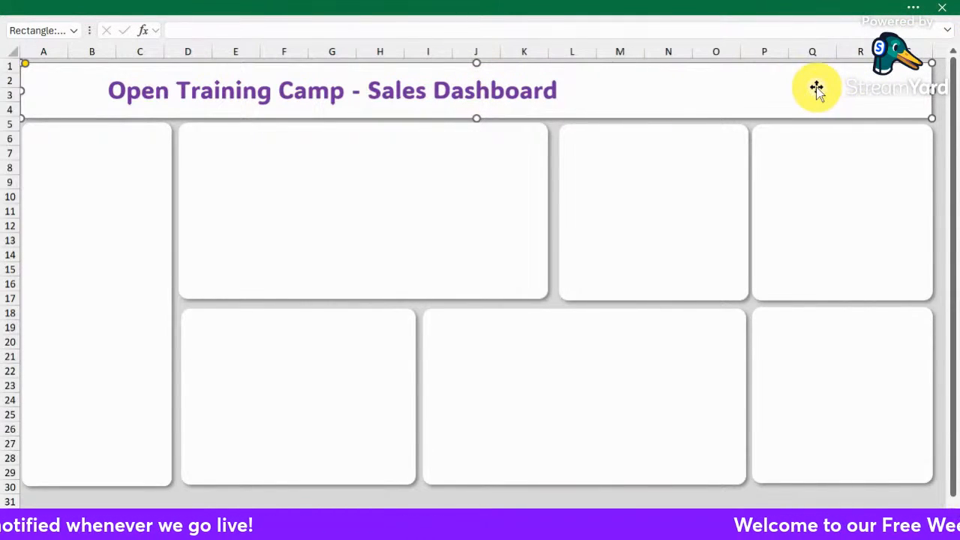
{"action": "left_click", "coordinate": [913, 13]}
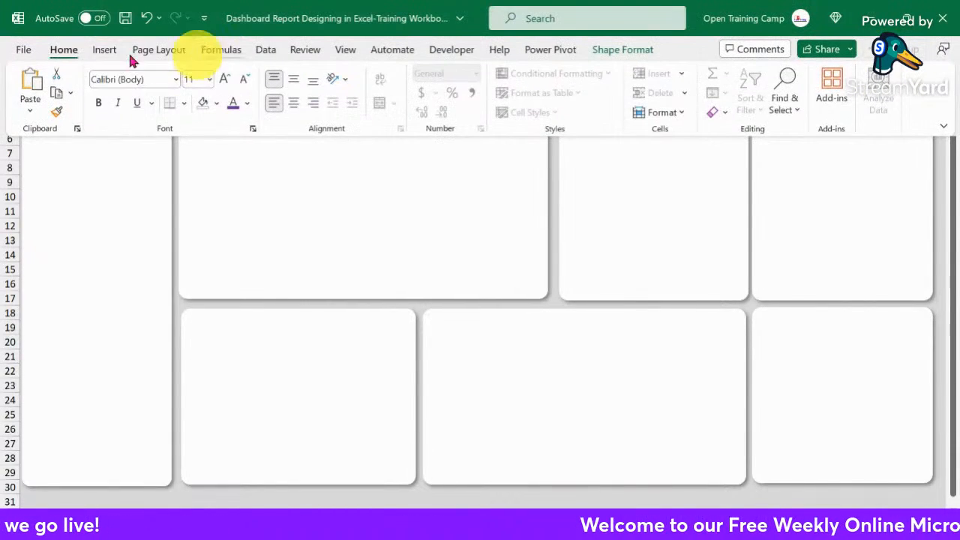
{"action": "left_click", "coordinate": [104, 50]}
{"action": "left_click", "coordinate": [195, 108]}
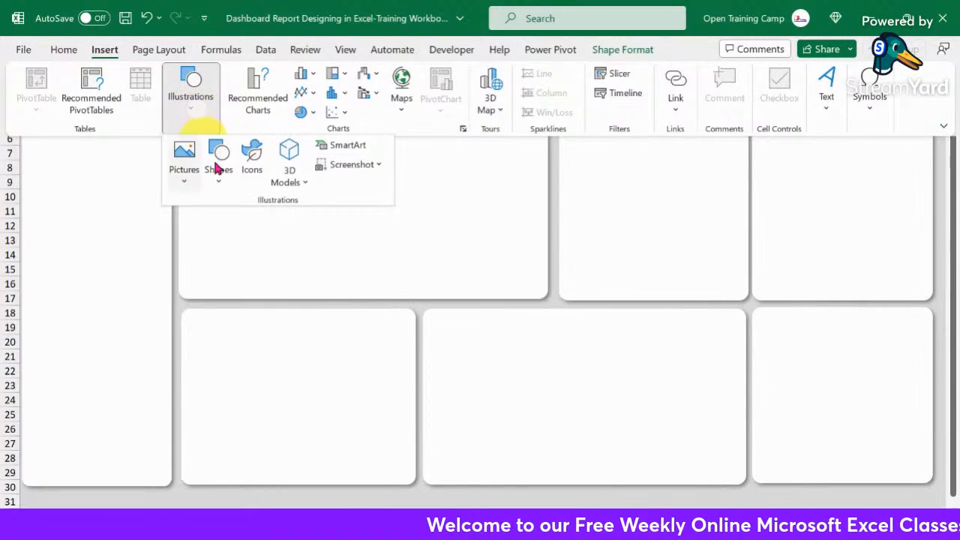
{"action": "left_click", "coordinate": [216, 174]}
{"action": "left_click", "coordinate": [285, 223]}
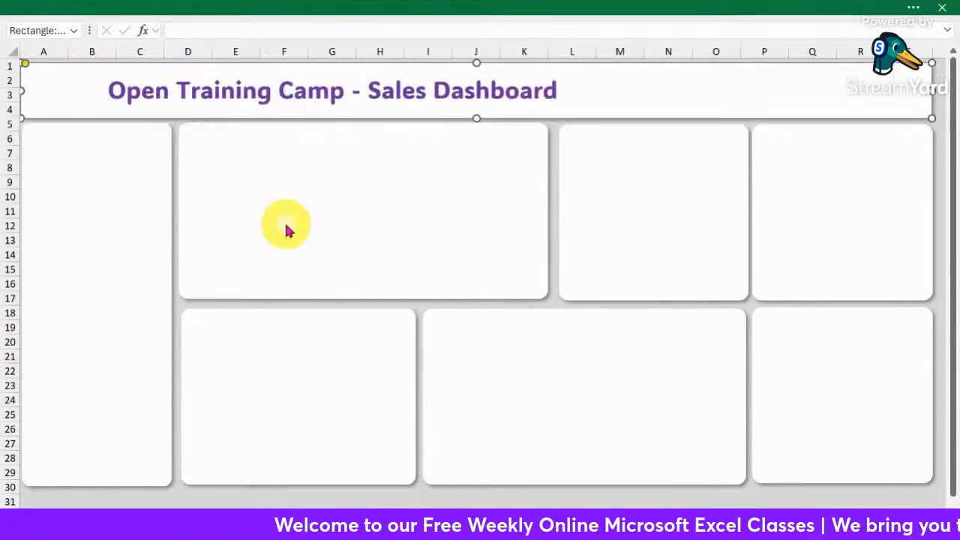
{"action": "mouse_move", "coordinate": [579, 77]}
{"action": "left_mouse_down"}
{"action": "mouse_move", "coordinate": [722, 102]}
{"action": "mouse_move", "coordinate": [721, 113]}
{"action": "left_mouse_up"}
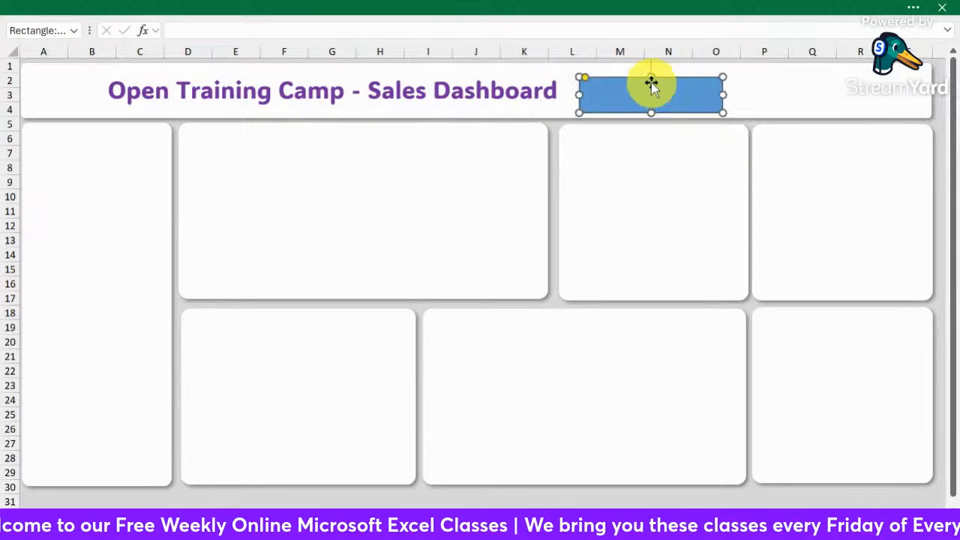
{"action": "left_click_drag", "start_coordinate": [652, 82], "coordinate": [654, 68]}
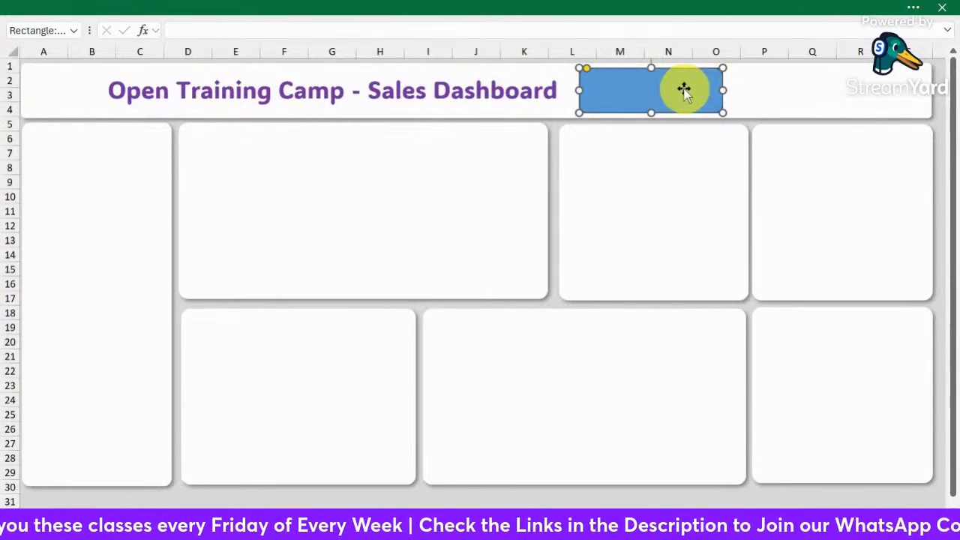
{"action": "left_click_drag", "start_coordinate": [683, 87], "coordinate": [685, 90]}
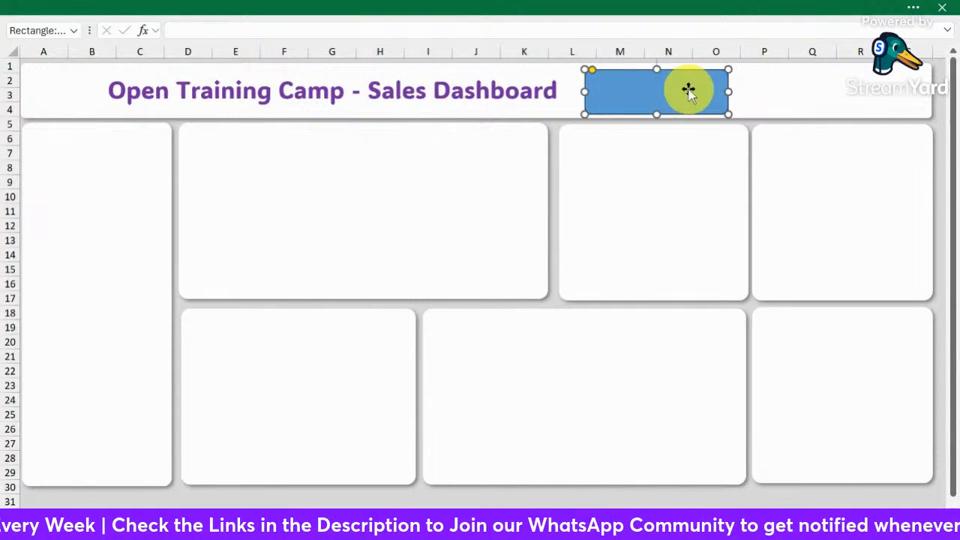
Give the new header card a white fill, no outline and an outer shadow falling toward its lower-right corner.
{"action": "left_click", "coordinate": [900, 8]}
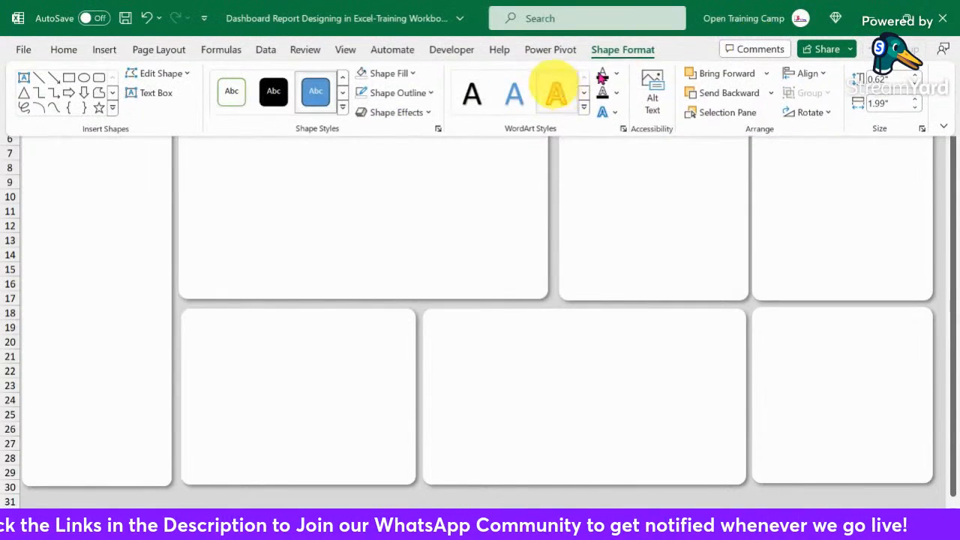
{"action": "left_click", "coordinate": [400, 74]}
{"action": "left_click", "coordinate": [360, 166]}
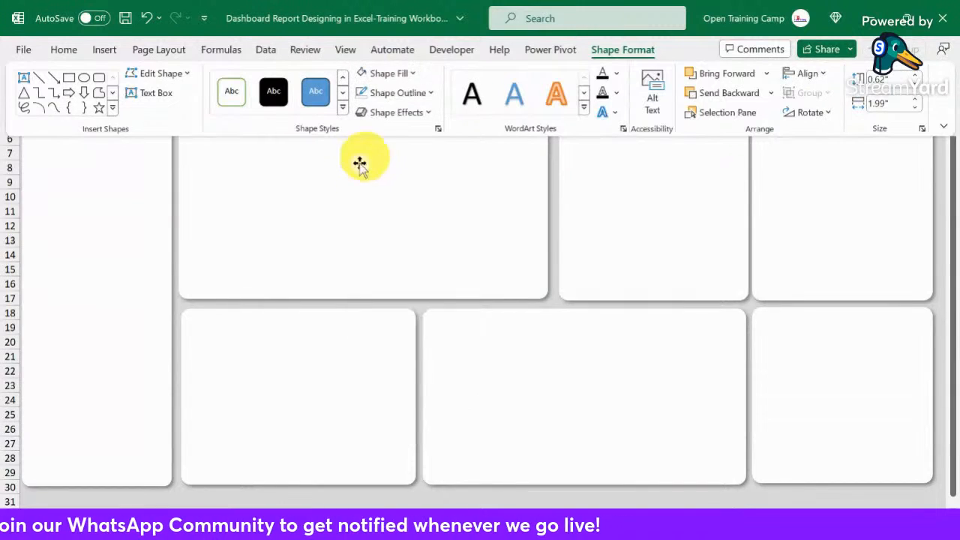
{"action": "left_click", "coordinate": [410, 93]}
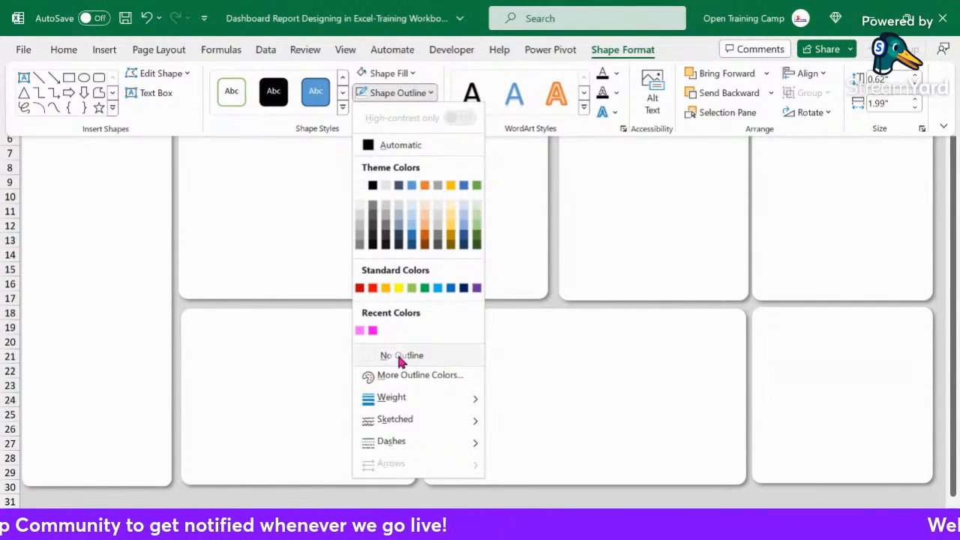
{"action": "left_click", "coordinate": [387, 354]}
{"action": "left_click", "coordinate": [412, 113]}
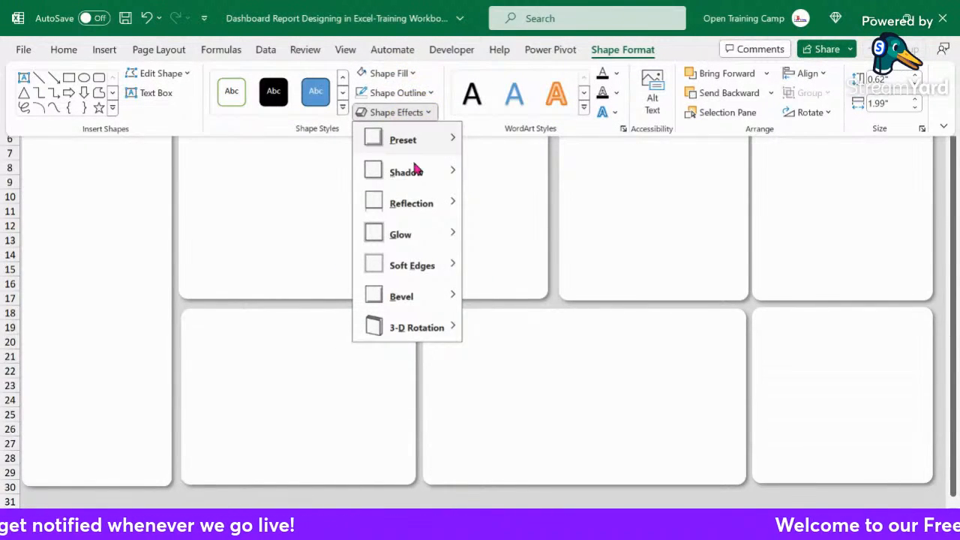
{"action": "mouse_move", "coordinate": [416, 173]}
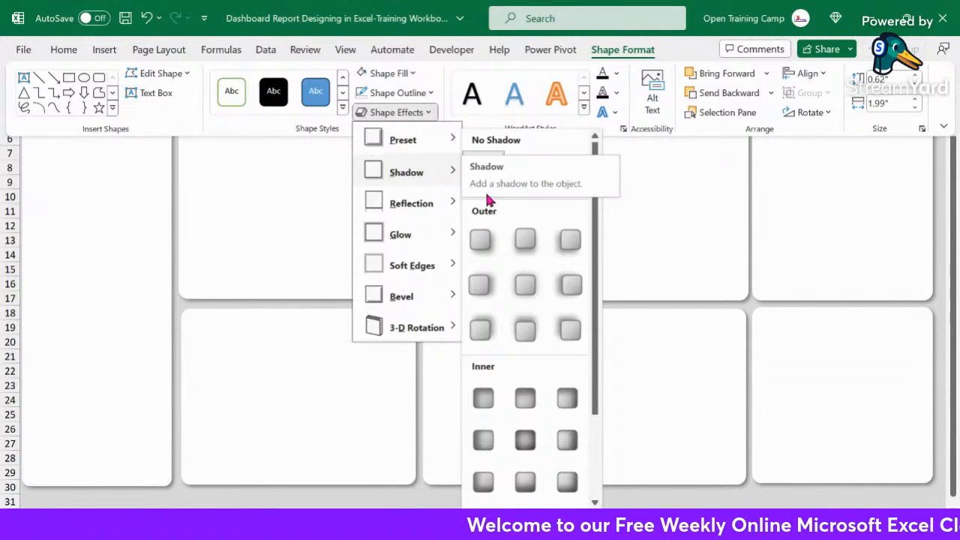
{"action": "left_click", "coordinate": [482, 241]}
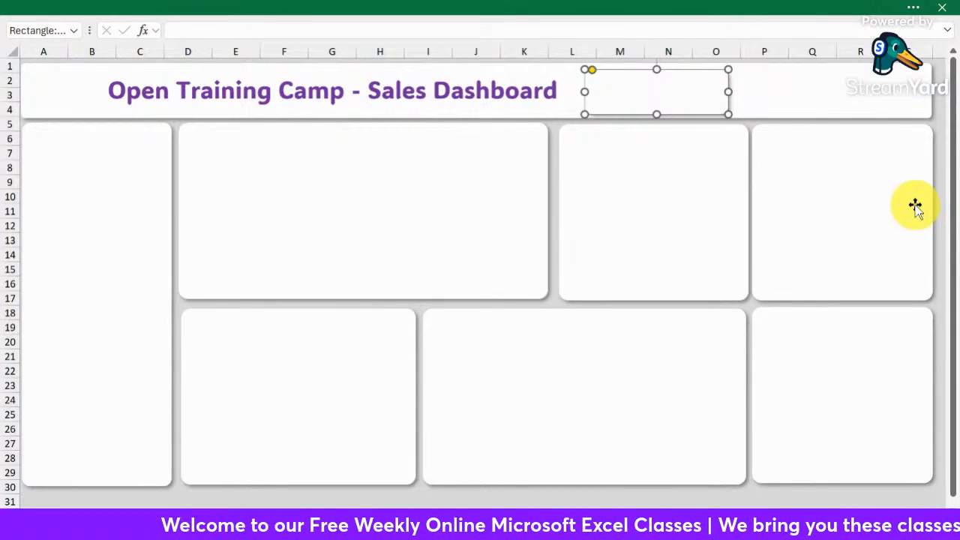
Nudge the header card up four small increments and back down one within the header panel.
{"action": "key", "text": "Up"}
{"action": "key", "text": "Up"}
{"action": "key", "text": "Up"}
{"action": "key", "text": "Up"}
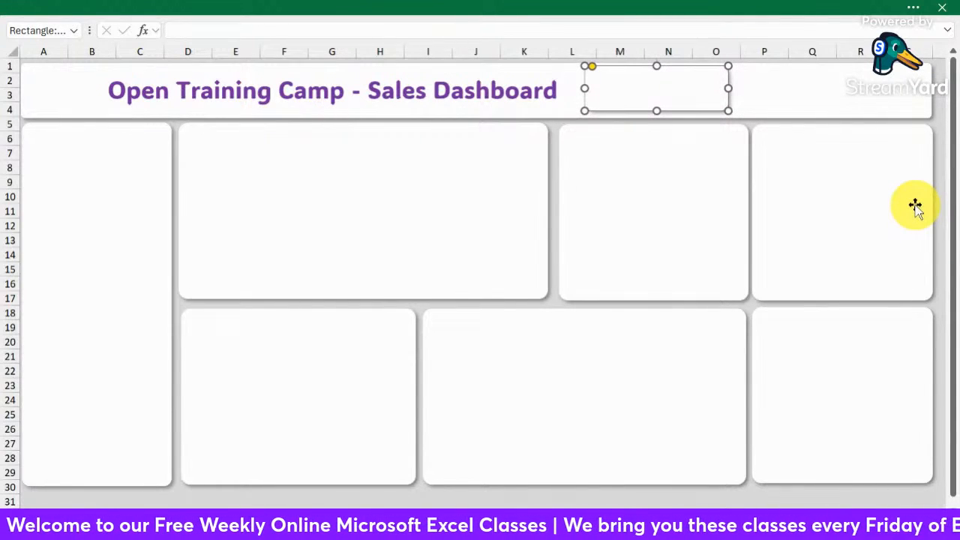
{"action": "key", "text": "Down"}
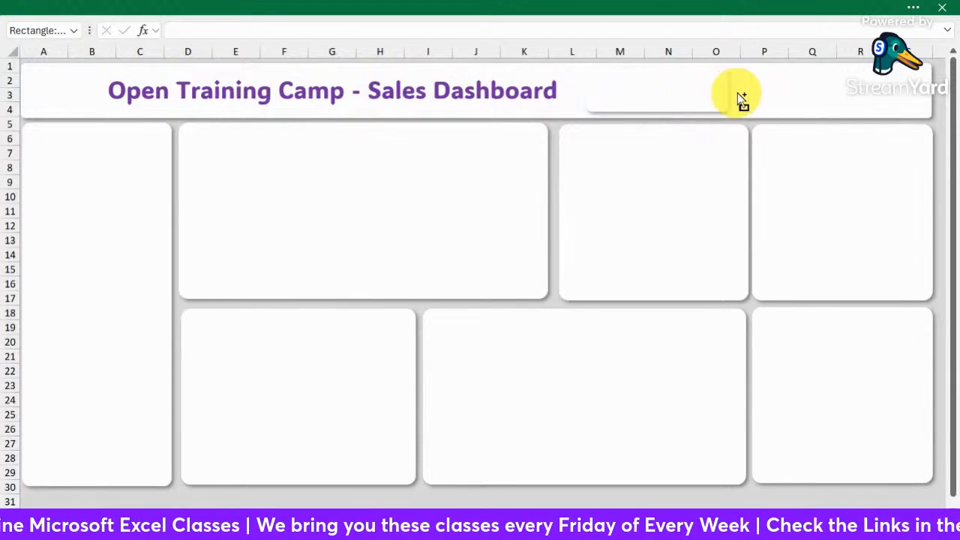
Place a duplicate of the header card at the far end of the header panel and fine-tune its position.
{"action": "left_click_drag", "start_coordinate": [826, 90], "coordinate": [824, 90]}
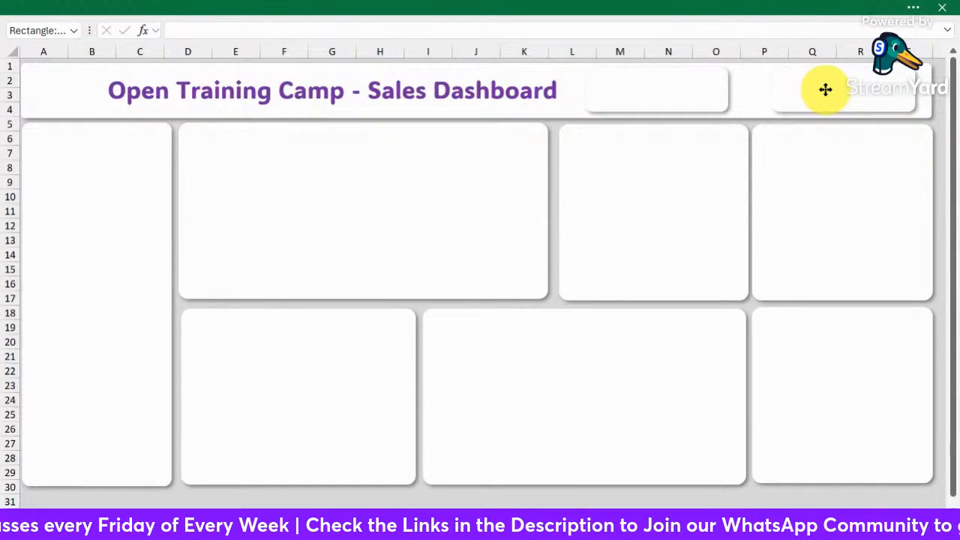
{"action": "left_click", "coordinate": [824, 89]}
{"action": "left_click_drag", "start_coordinate": [914, 110], "coordinate": [689, 103]}
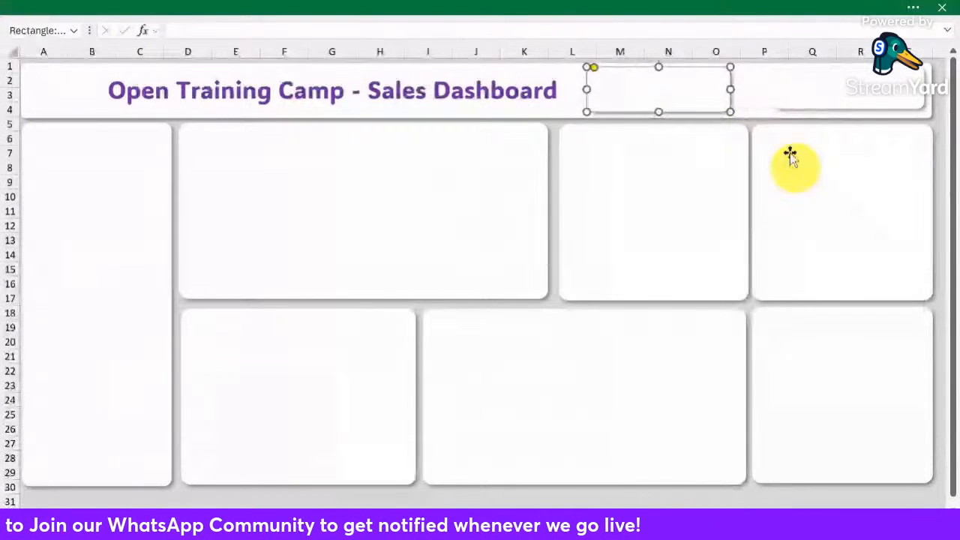
{"action": "left_click", "coordinate": [392, 209]}
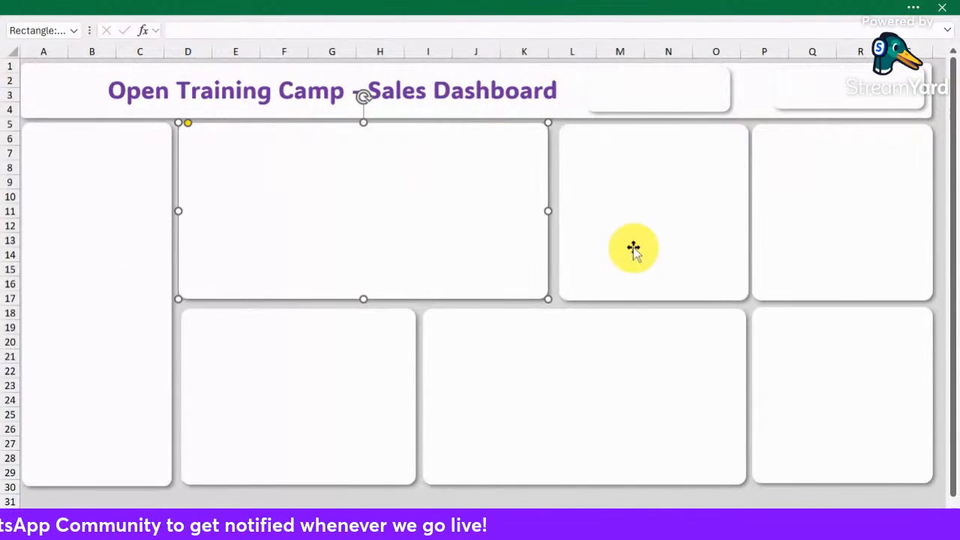
Insert a text box inside the header card nearest the title and enter "Total Sales" in it.
{"action": "left_click", "coordinate": [634, 84]}
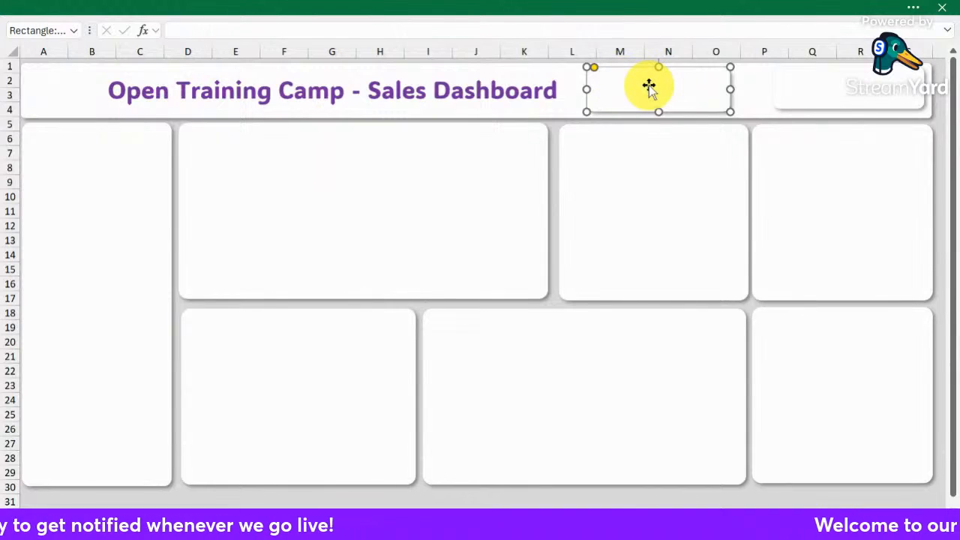
{"action": "left_click", "coordinate": [915, 6]}
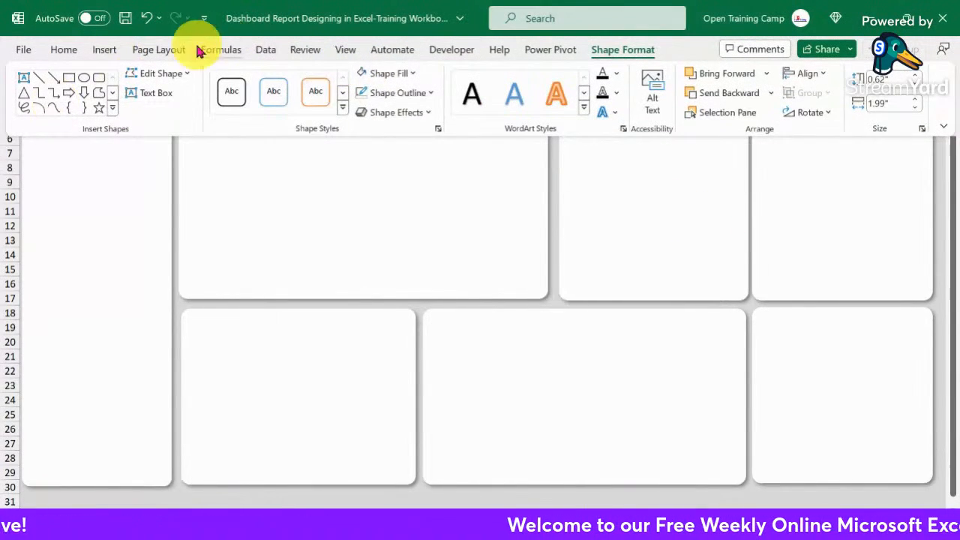
{"action": "left_click", "coordinate": [103, 51]}
{"action": "left_click", "coordinate": [184, 116]}
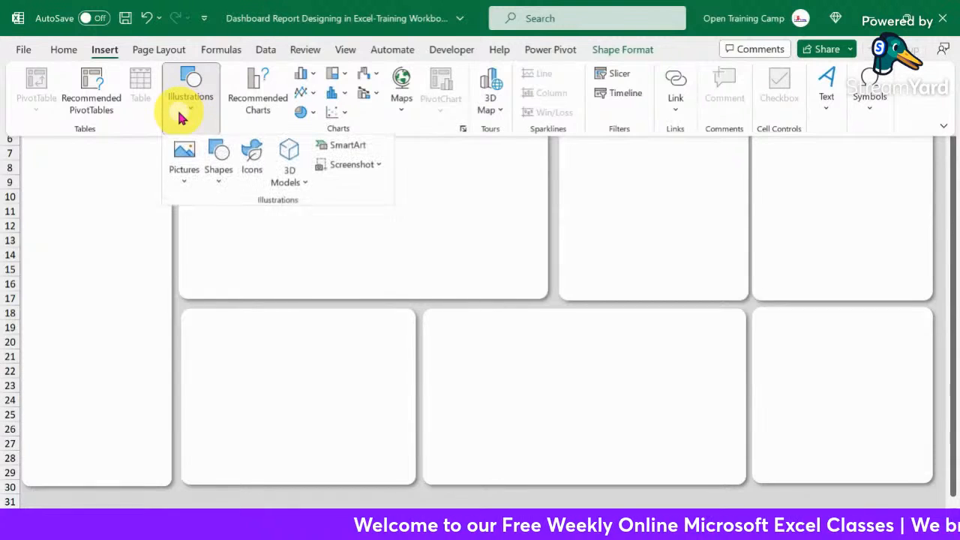
{"action": "left_click", "coordinate": [220, 180]}
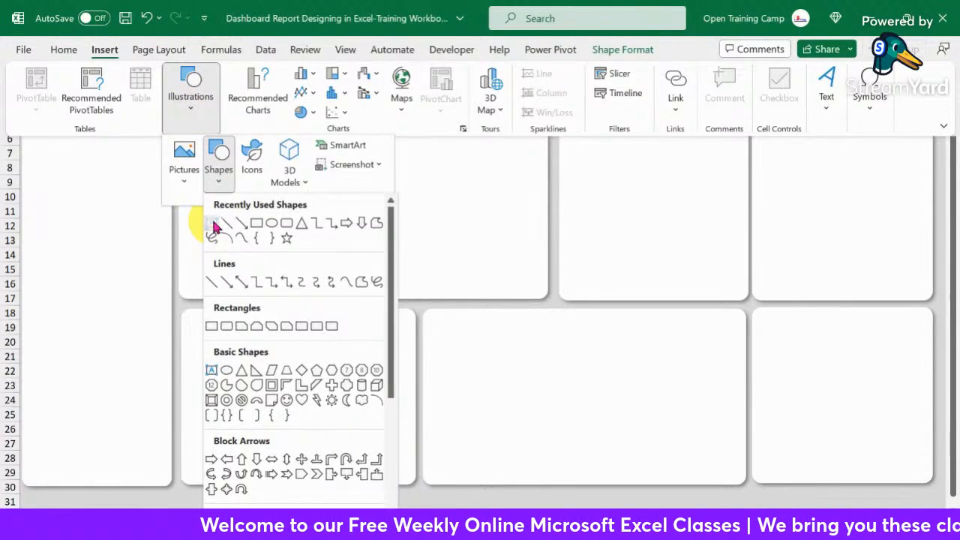
{"action": "left_click", "coordinate": [211, 223]}
{"action": "left_click_drag", "start_coordinate": [587, 66], "coordinate": [729, 112]}
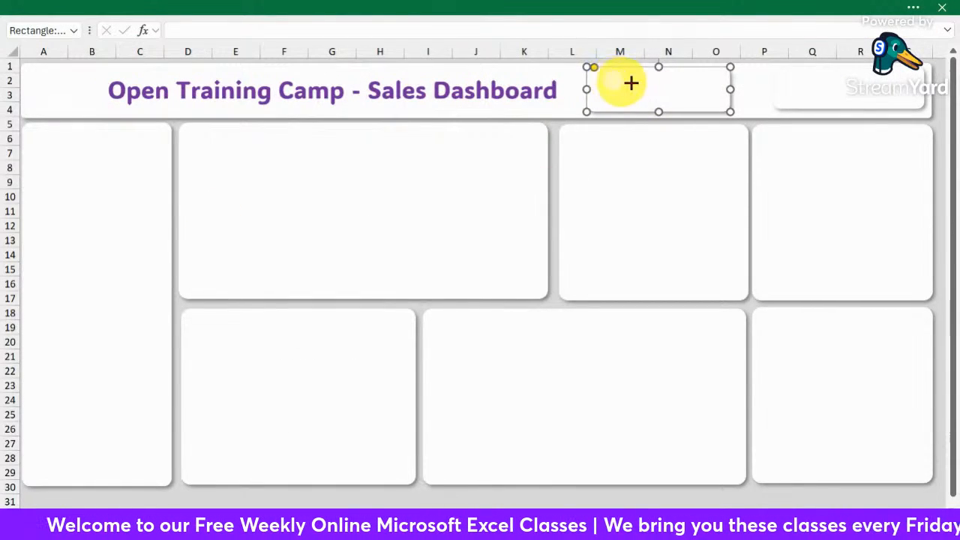
{"action": "left_click_drag", "start_coordinate": [613, 80], "coordinate": [691, 99]}
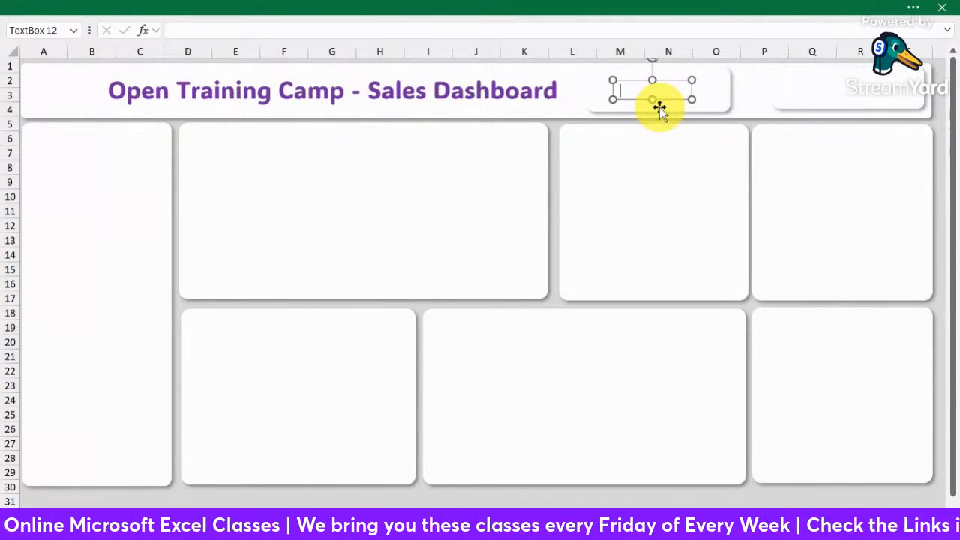
{"action": "type", "text": "Total S"}
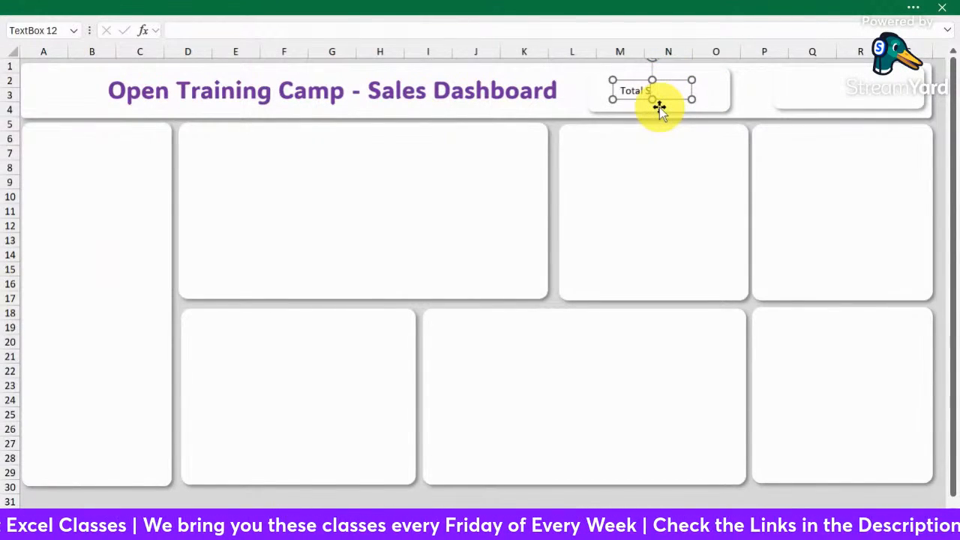
{"action": "type", "text": "ales"}
Format the "Total Sales" text in Abadi Extra Light at size 14.
{"action": "key", "text": "ctrl+a"}
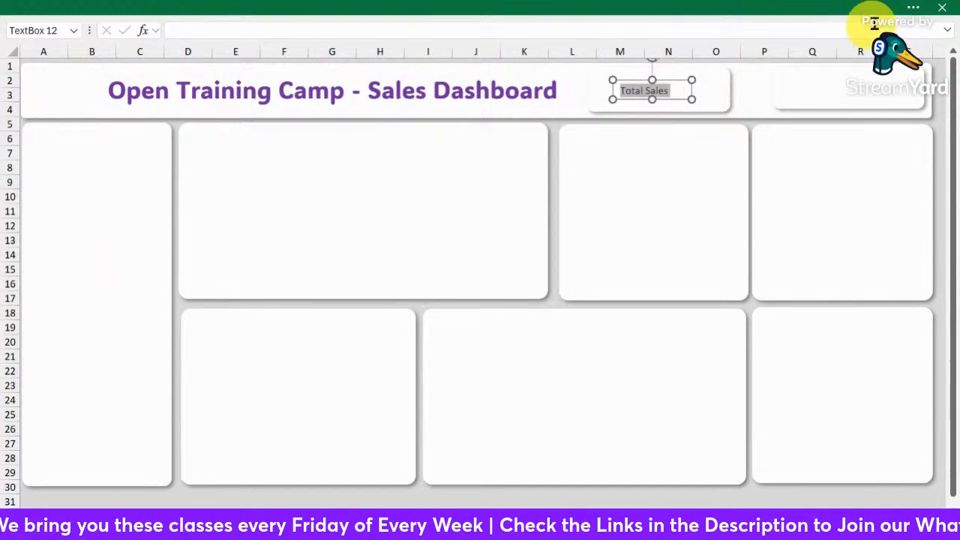
{"action": "left_click", "coordinate": [326, 7]}
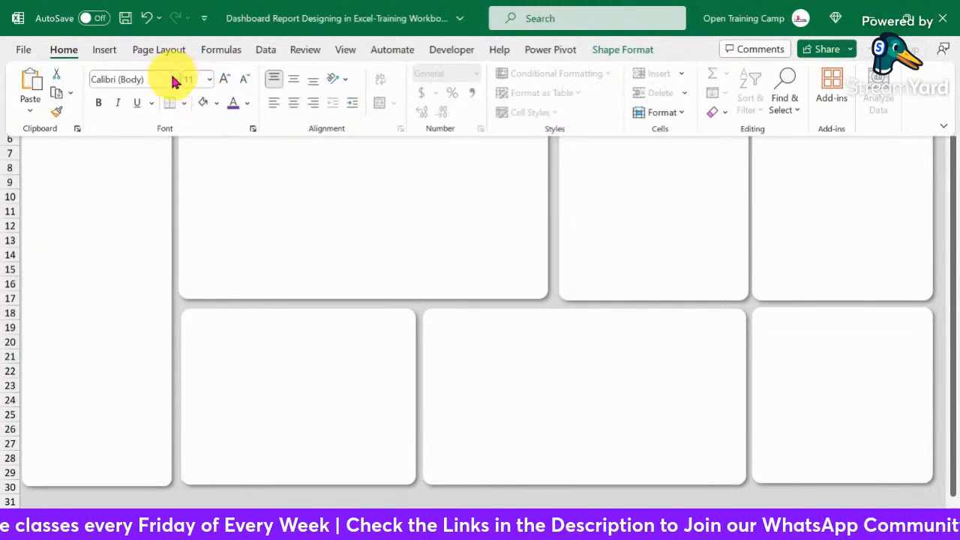
{"action": "left_click", "coordinate": [174, 79]}
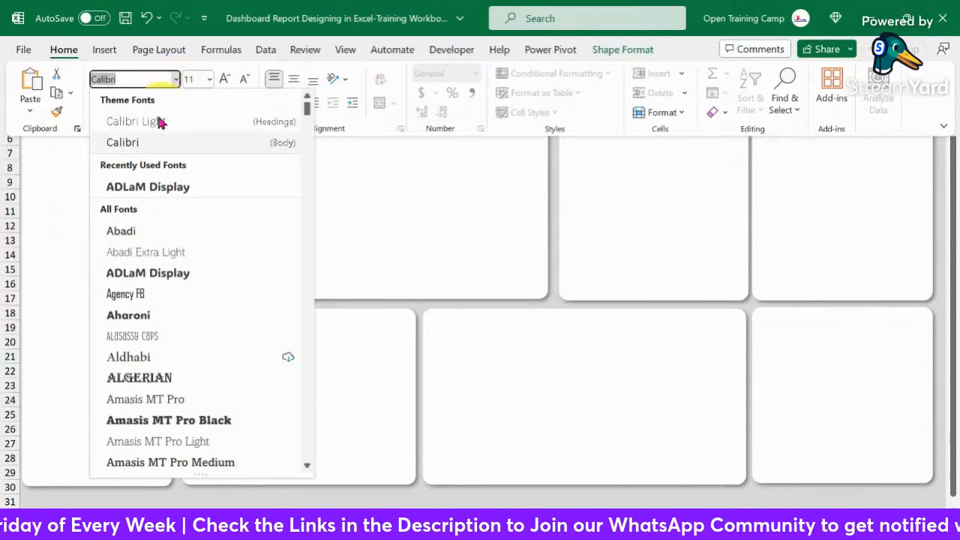
{"action": "left_click", "coordinate": [131, 246]}
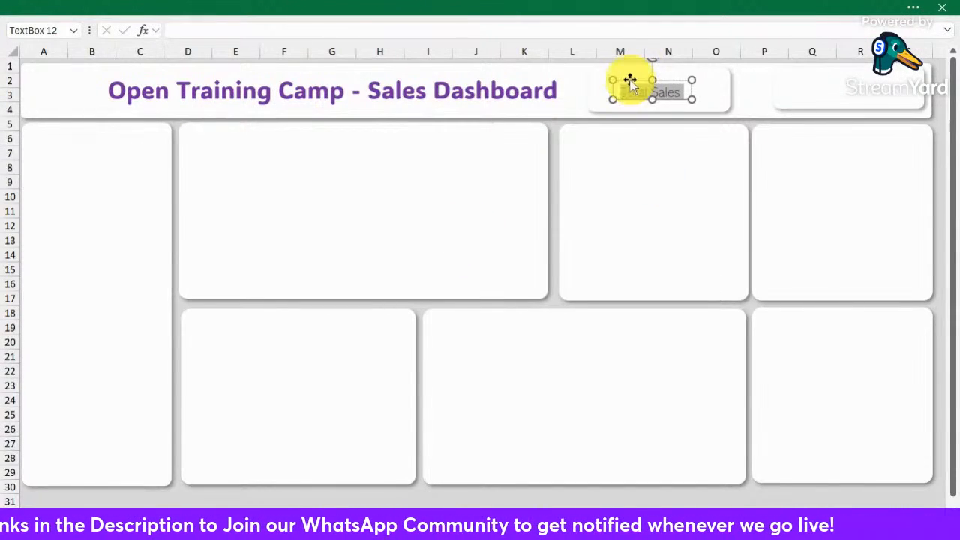
Move the Total Sales text box to the upper part of its card and enlarge it slightly around the text.
{"action": "left_click", "coordinate": [612, 81]}
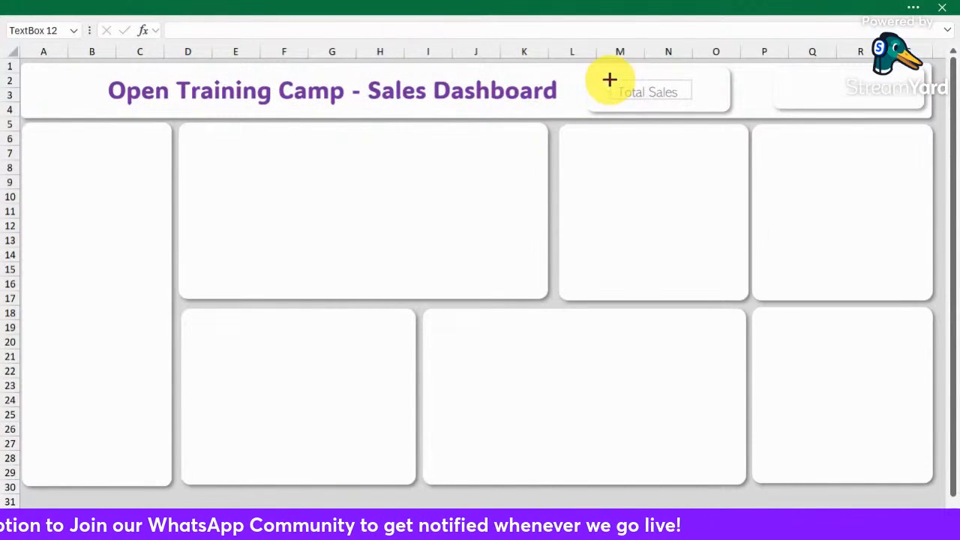
{"action": "left_click", "coordinate": [657, 82]}
{"action": "left_click_drag", "start_coordinate": [662, 80], "coordinate": [716, 92]}
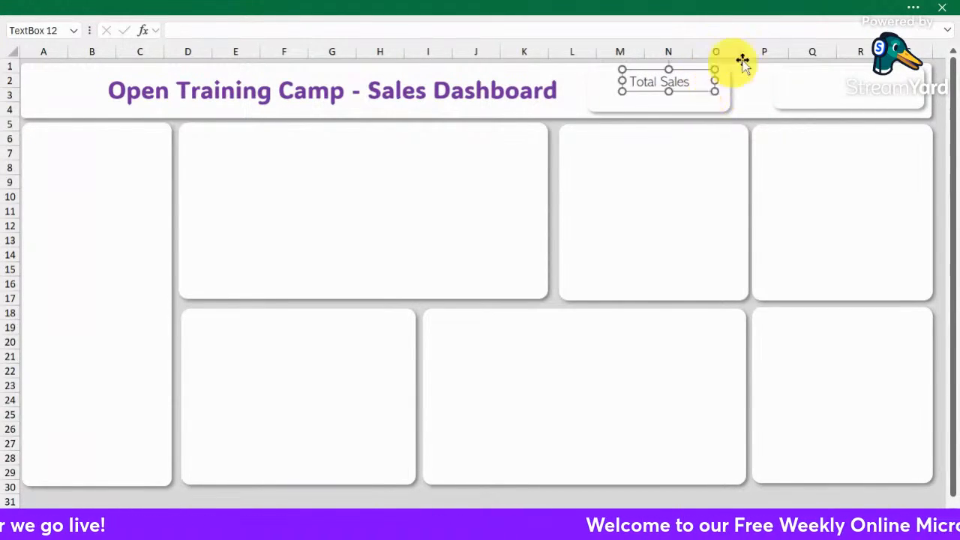
Remove the fill and outline from the Total Sales text box and shift it slightly upward in its card.
{"action": "left_click", "coordinate": [912, 9]}
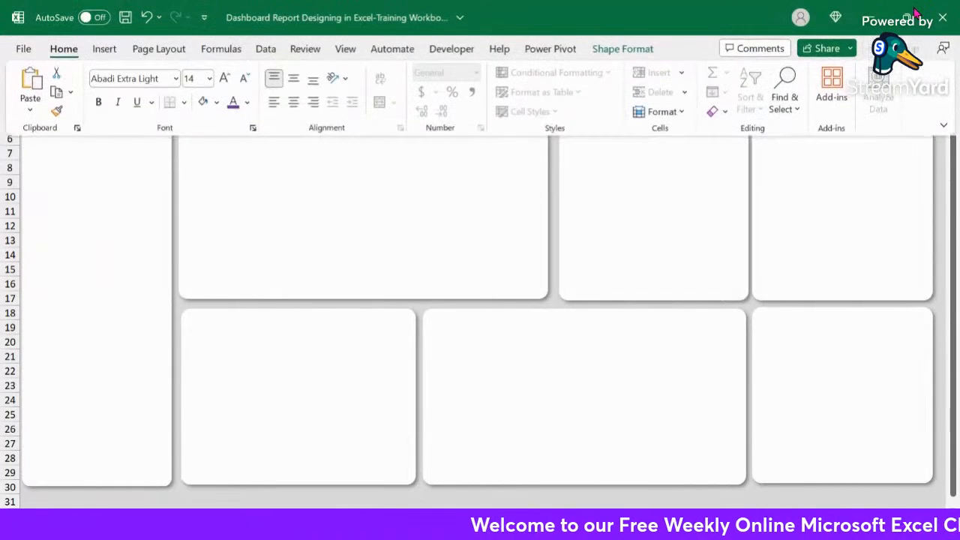
{"action": "left_click", "coordinate": [643, 53]}
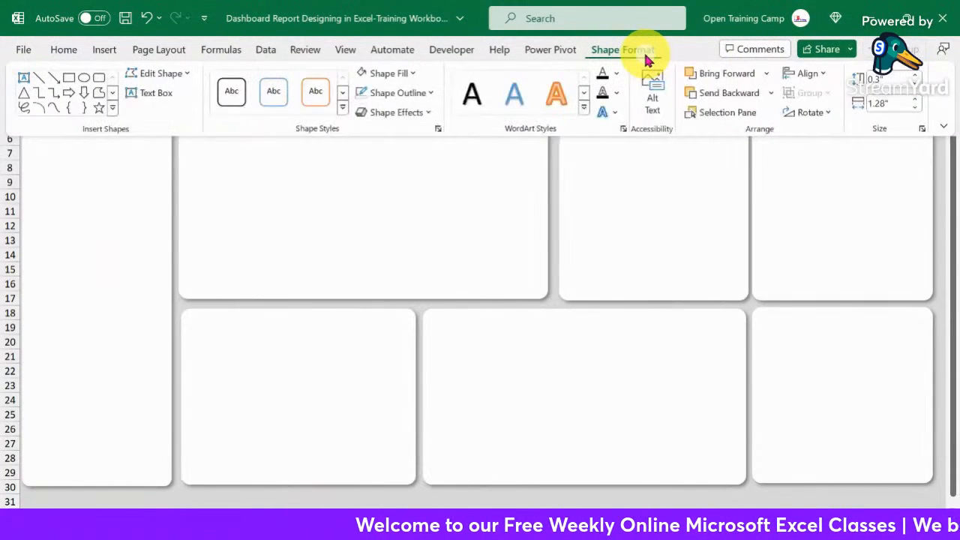
{"action": "left_click", "coordinate": [404, 75]}
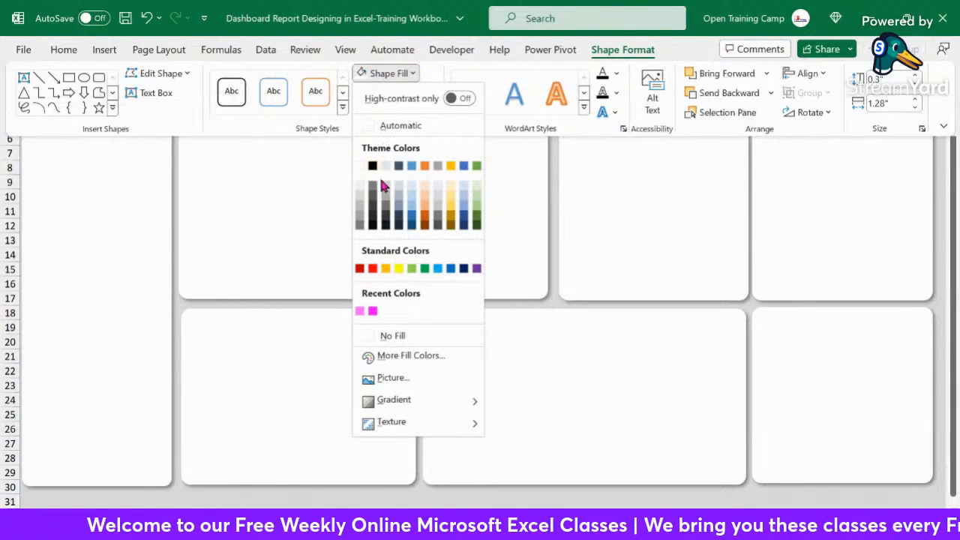
{"action": "left_click", "coordinate": [392, 336]}
{"action": "left_click", "coordinate": [405, 94]}
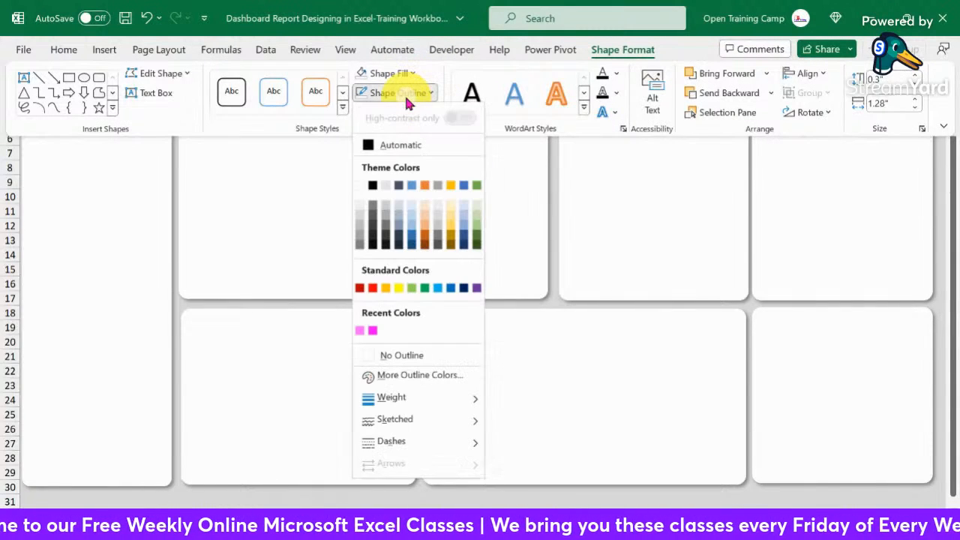
{"action": "left_click", "coordinate": [395, 356]}
{"action": "key", "text": "ctrl+shift+F1"}
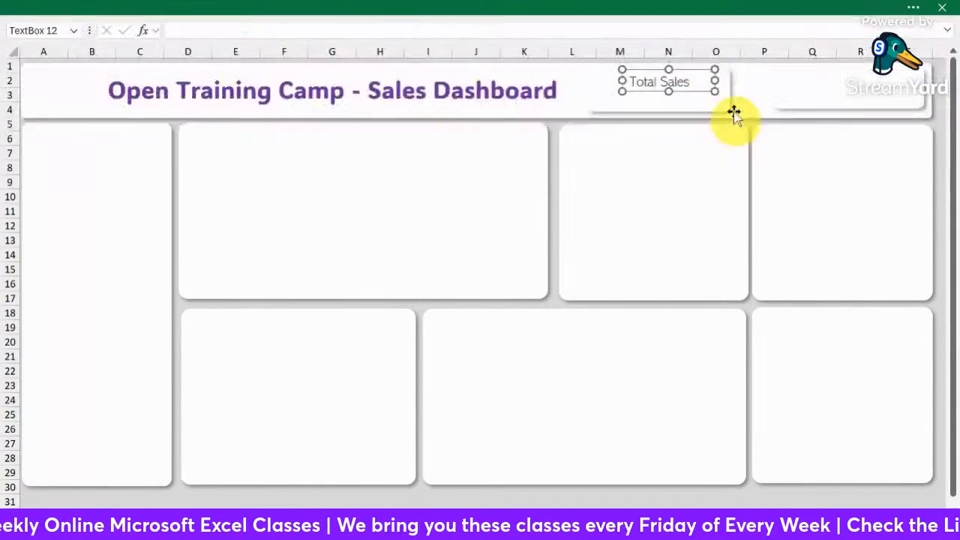
{"action": "left_click_drag", "start_coordinate": [688, 70], "coordinate": [688, 69]}
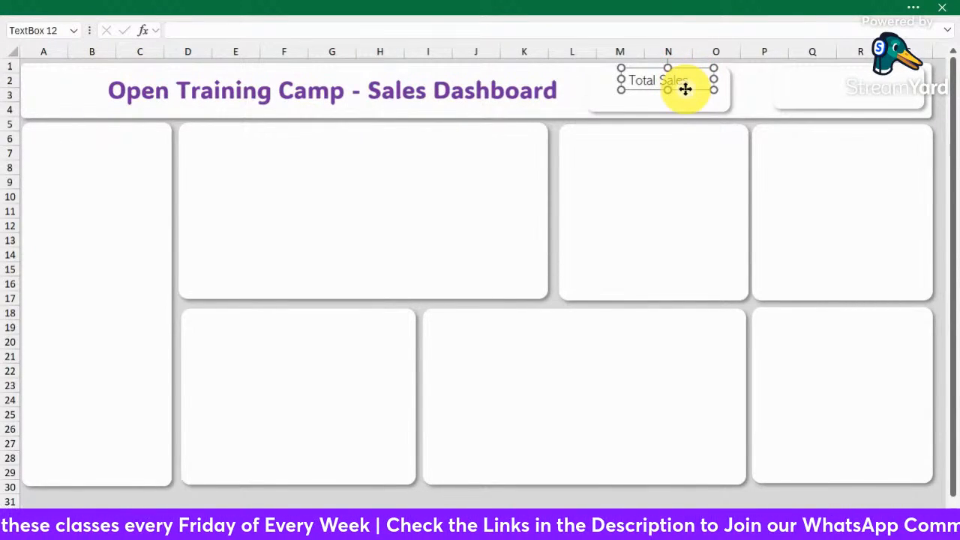
Duplicate the Total Sales label onto the far header card, change its text to "# Transactions" and widen it to fit one line.
{"action": "left_click_drag", "start_coordinate": [684, 88], "coordinate": [880, 88]}
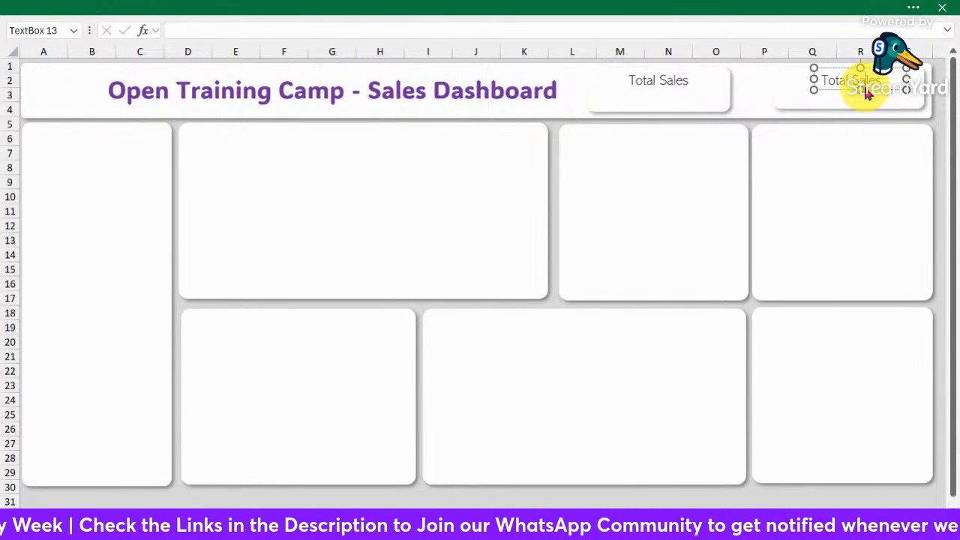
{"action": "triple_click", "coordinate": [863, 86]}
{"action": "type", "text": "# Transactions"}
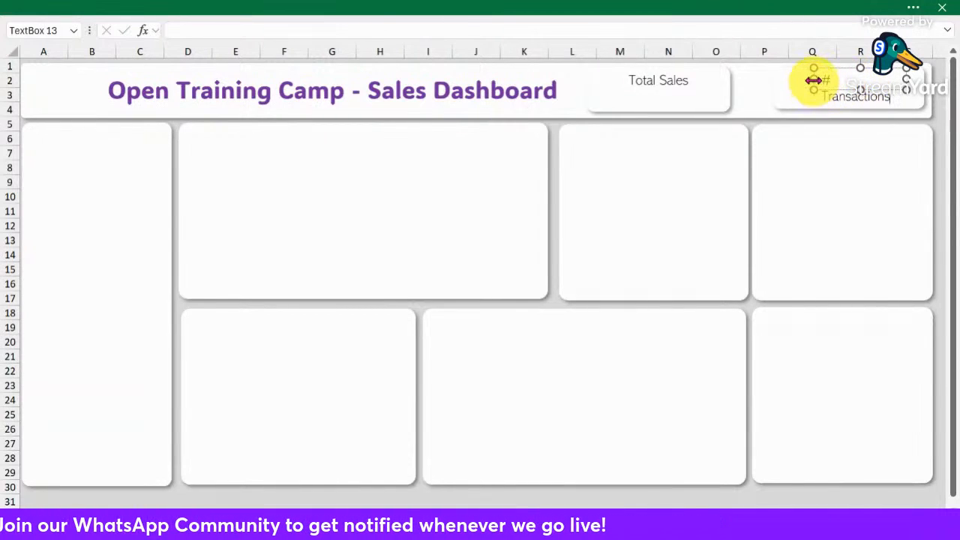
{"action": "left_click_drag", "start_coordinate": [813, 80], "coordinate": [802, 82]}
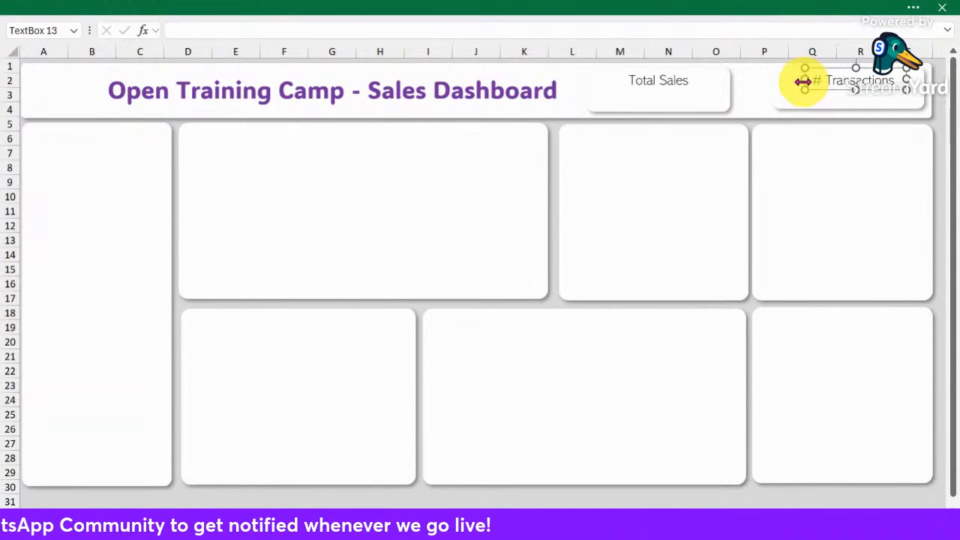
{"action": "left_click", "coordinate": [648, 229]}
Nudge the # Transactions label up three small increments within its card.
{"action": "left_click", "coordinate": [885, 79]}
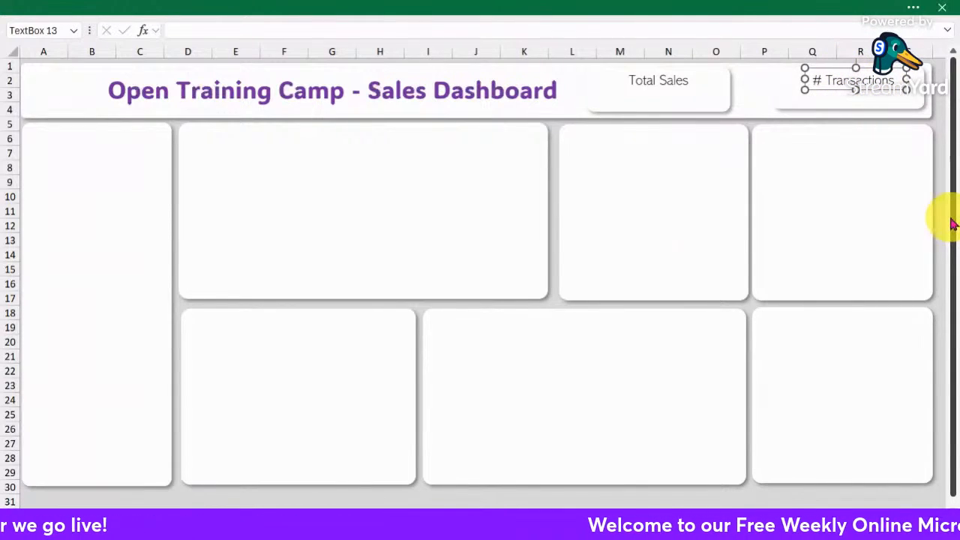
{"action": "key", "text": "Up"}
{"action": "key", "text": "Up"}
{"action": "key", "text": "Up"}
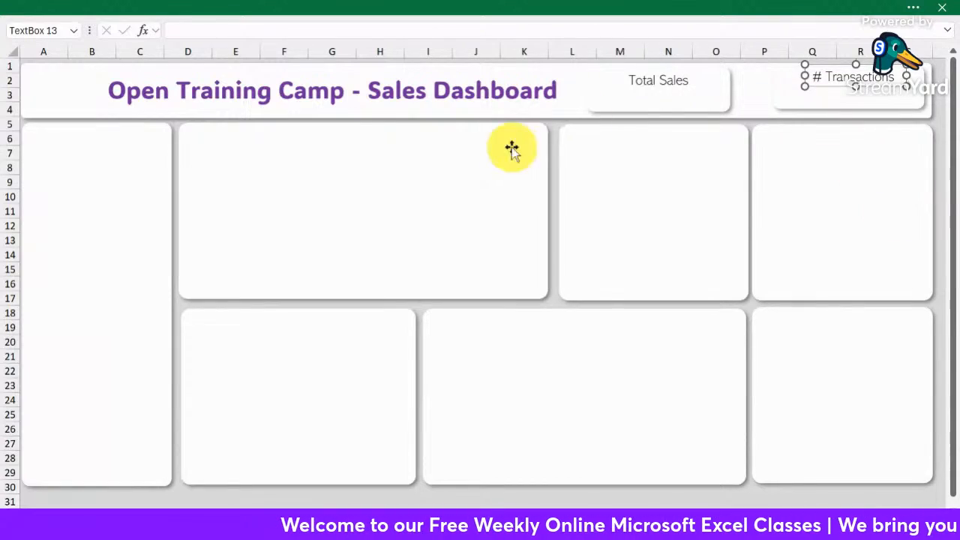
{"action": "left_click", "coordinate": [450, 165]}
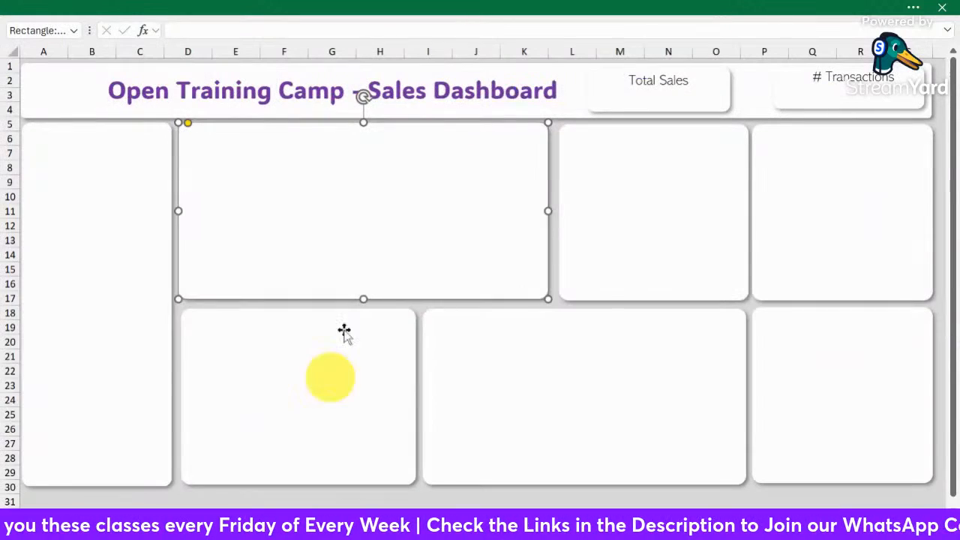
Nudge the Total Sales label up three small increments and widen its text box to nearly the card's right edge.
{"action": "left_click", "coordinate": [660, 81]}
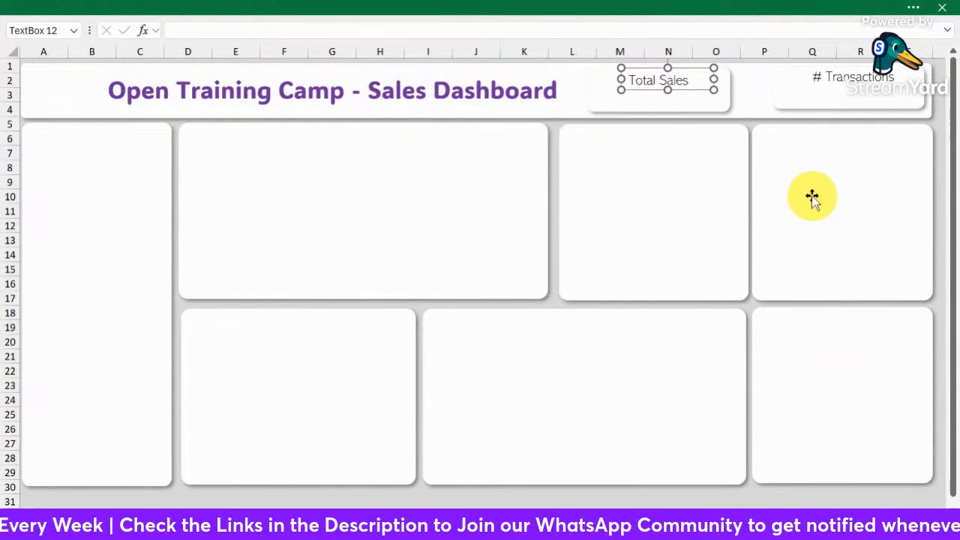
{"action": "key", "text": "Up"}
{"action": "key", "text": "Up"}
{"action": "key", "text": "Up"}
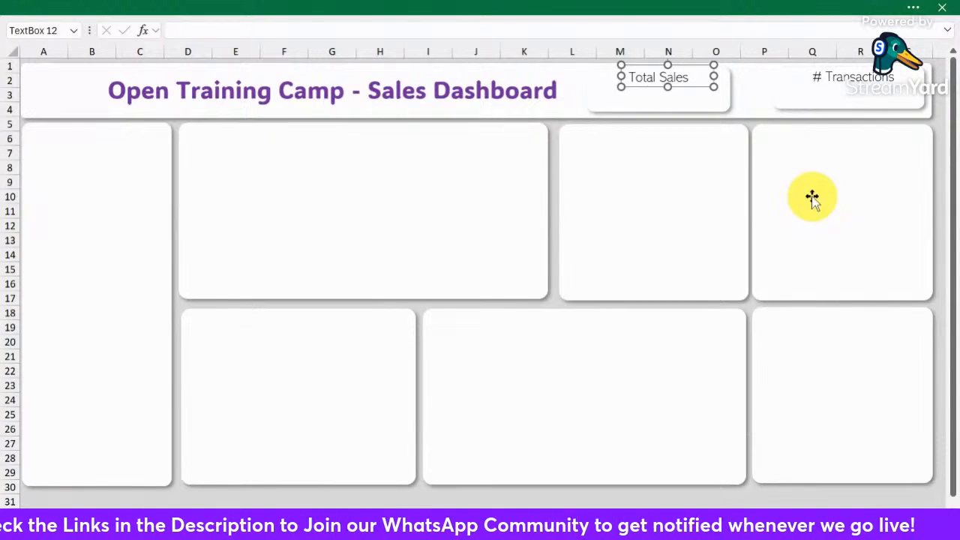
{"action": "left_click_drag", "start_coordinate": [714, 76], "coordinate": [728, 76]}
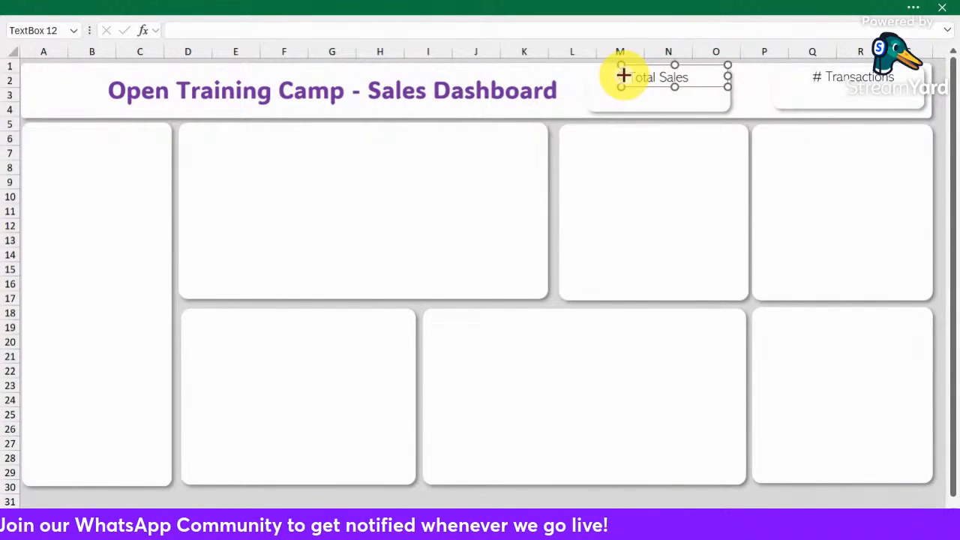
{"action": "left_click_drag", "start_coordinate": [623, 76], "coordinate": [622, 75]}
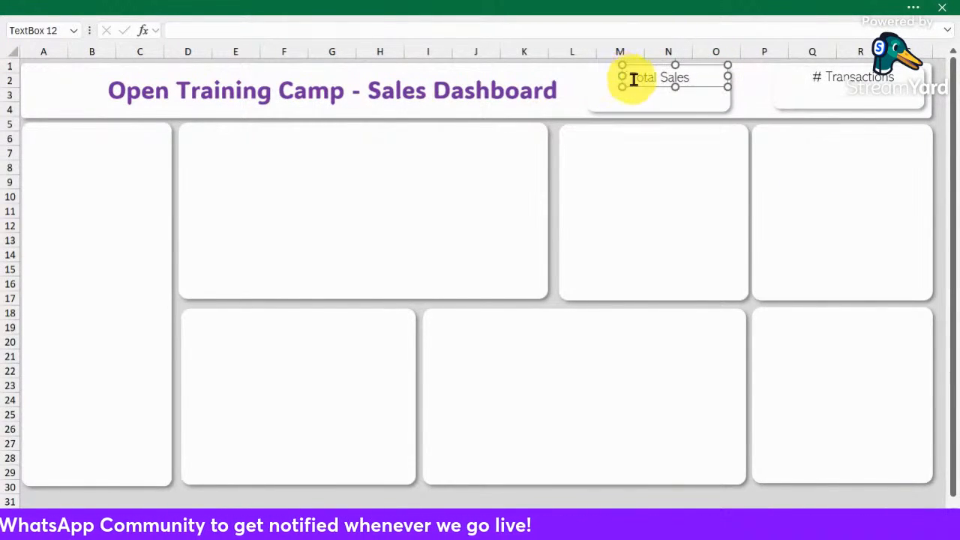
{"action": "left_click", "coordinate": [705, 168]}
Search the stock icon library for "house" and select the plain solid house icon.
{"action": "left_click", "coordinate": [807, 85]}
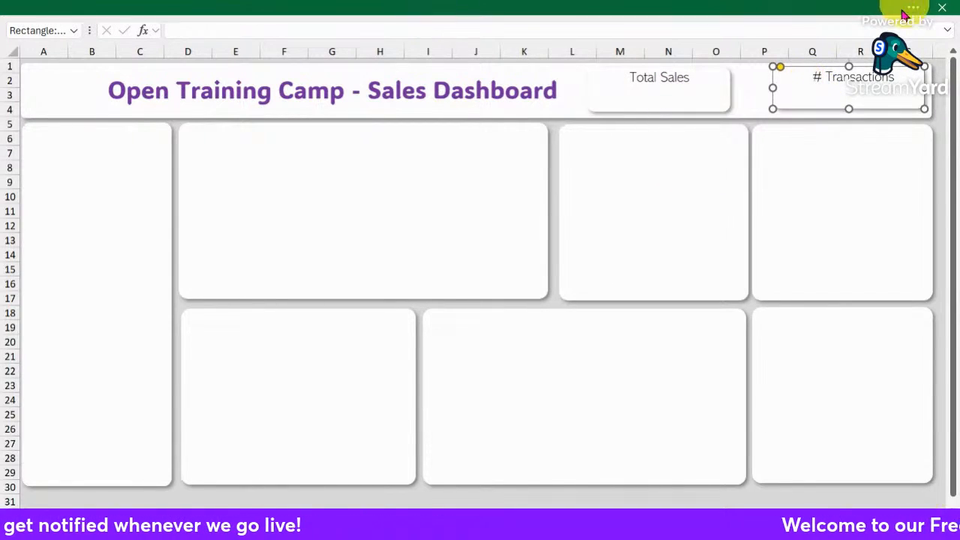
{"action": "left_click", "coordinate": [428, 10]}
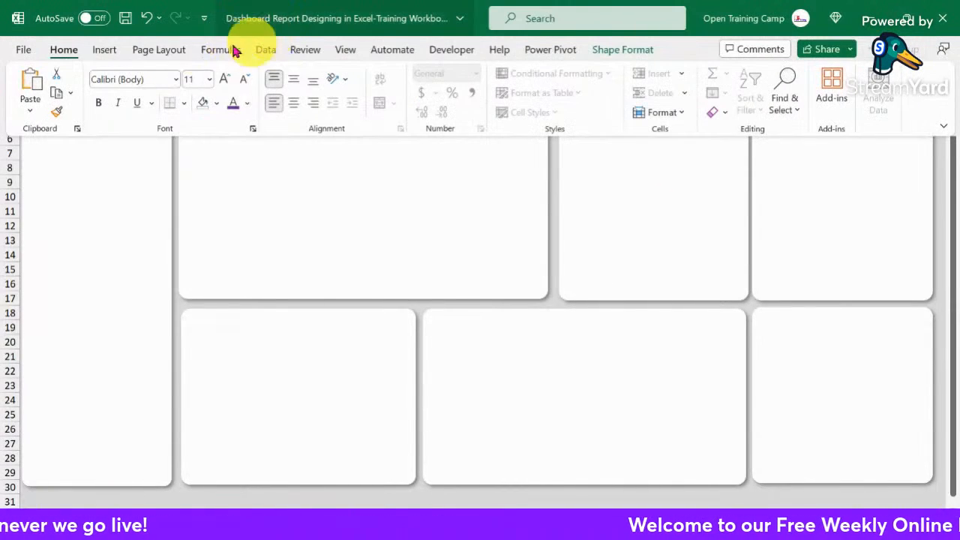
{"action": "left_click", "coordinate": [104, 50]}
{"action": "left_click", "coordinate": [190, 101]}
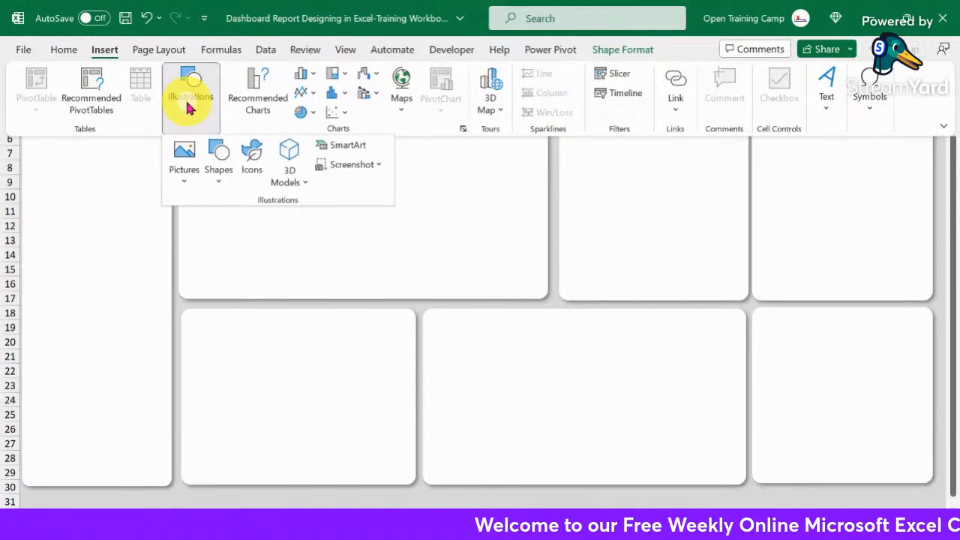
{"action": "left_click", "coordinate": [254, 153]}
{"action": "left_click", "coordinate": [253, 164]}
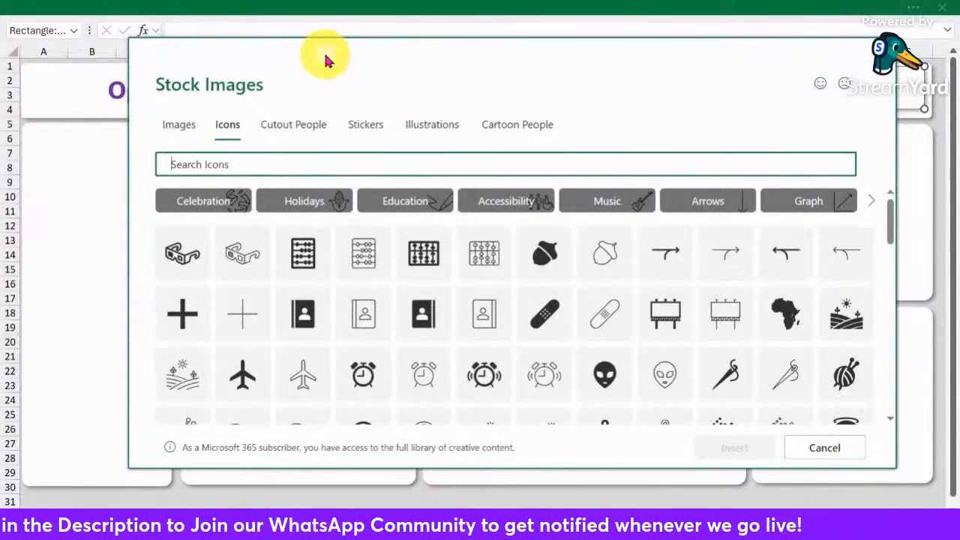
{"action": "left_click_drag", "start_coordinate": [325, 56], "coordinate": [324, 64]}
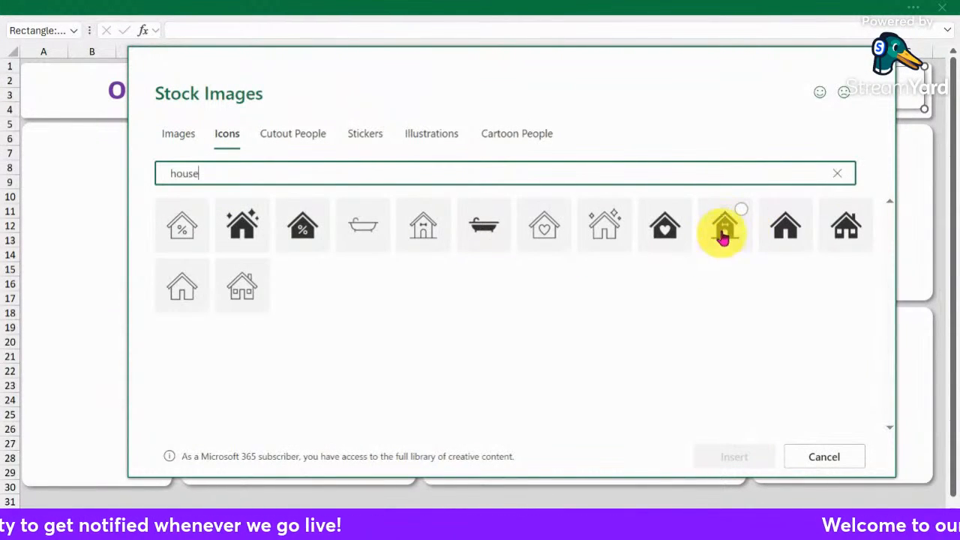
{"action": "left_click", "coordinate": [793, 213]}
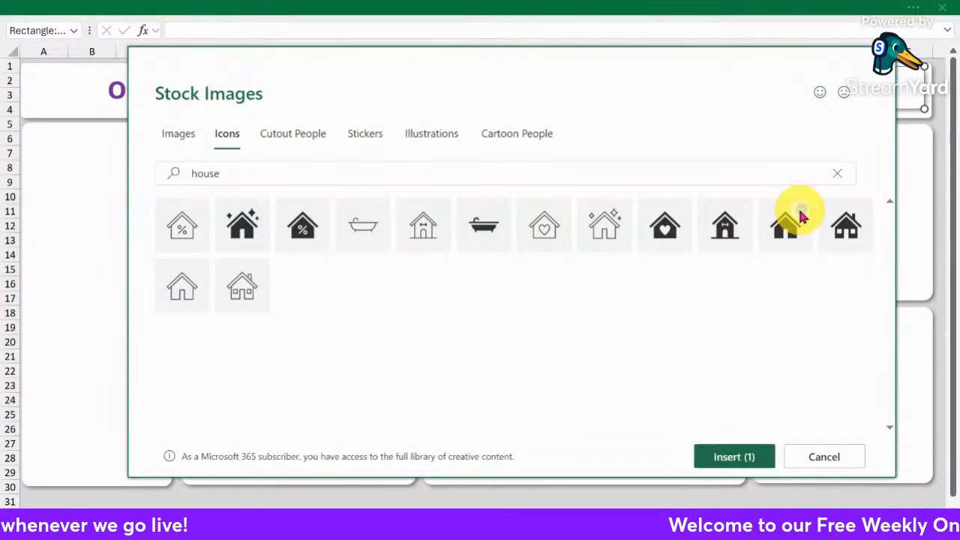
Search the stock icons for "money" and add the outlined banknotes and outlined wallet icons to the selection.
{"action": "left_click", "coordinate": [232, 171]}
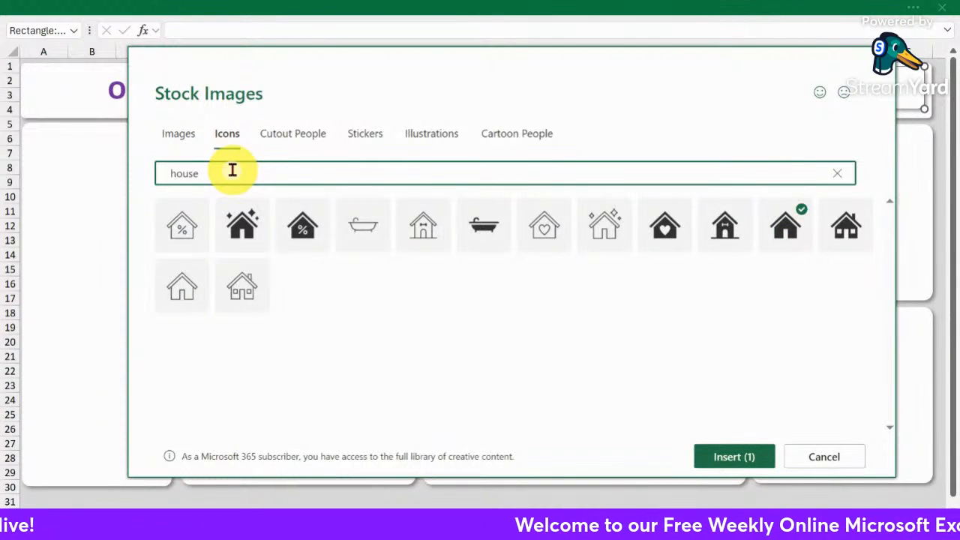
{"action": "key", "text": "BackSpace"}
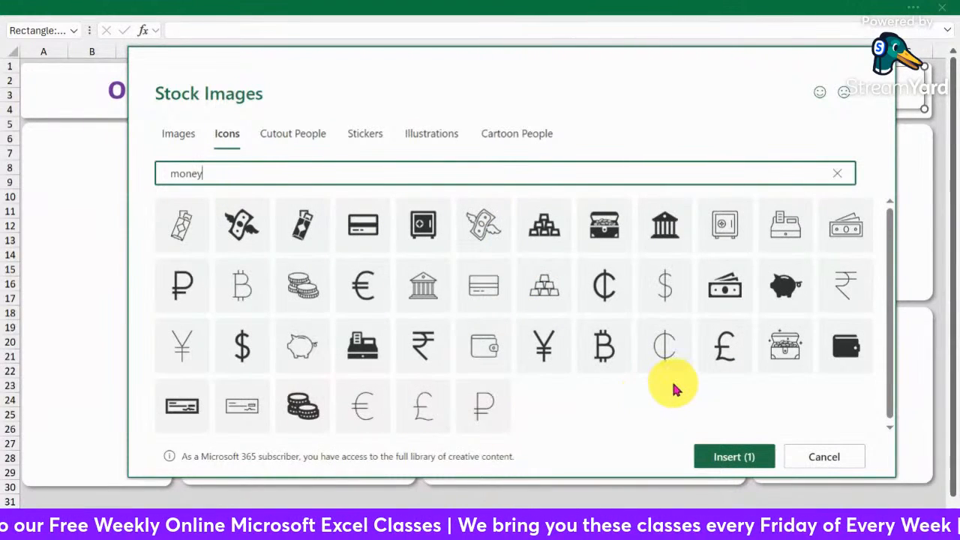
{"action": "left_click", "coordinate": [862, 212]}
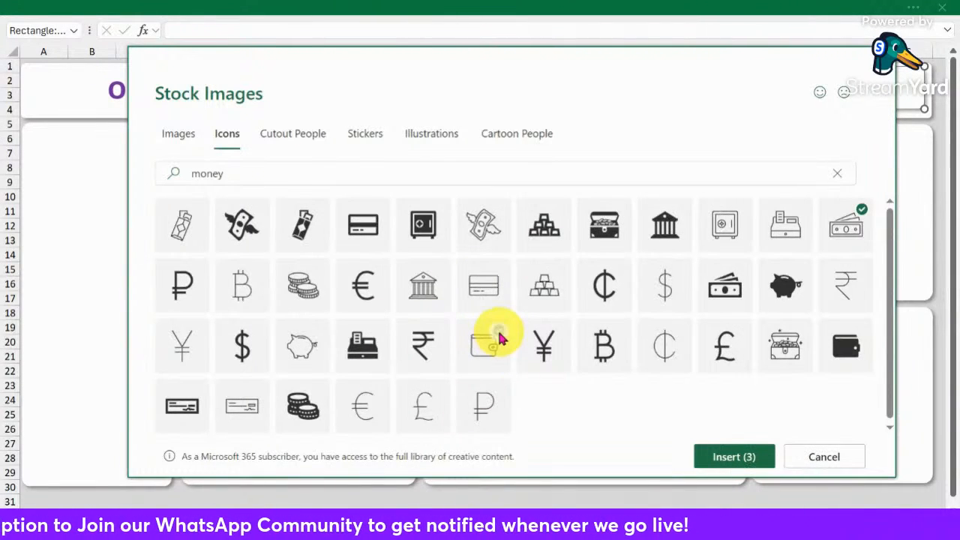
Insert the three selected icons and move them together onto the large upper panel beside the narrow left panel.
{"action": "left_click", "coordinate": [734, 458]}
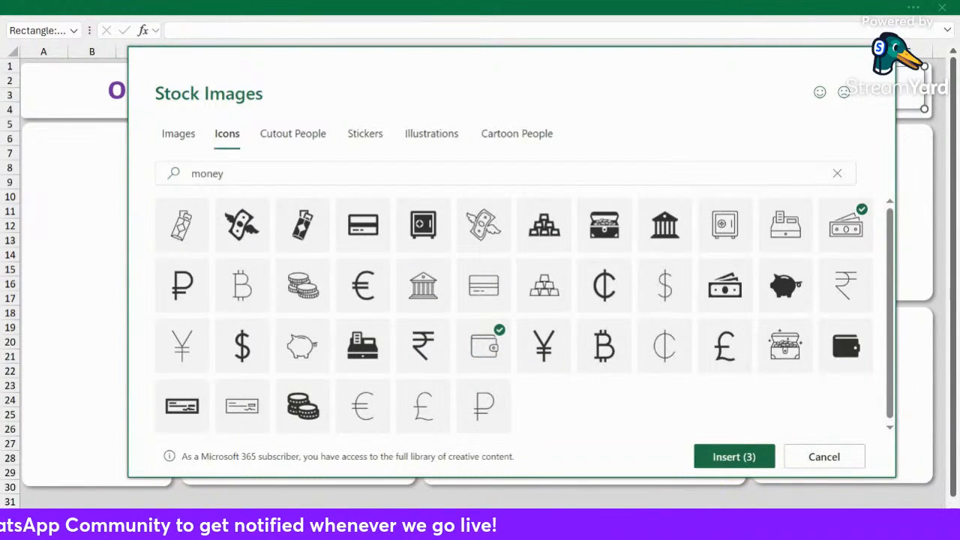
{"action": "left_click", "coordinate": [743, 460]}
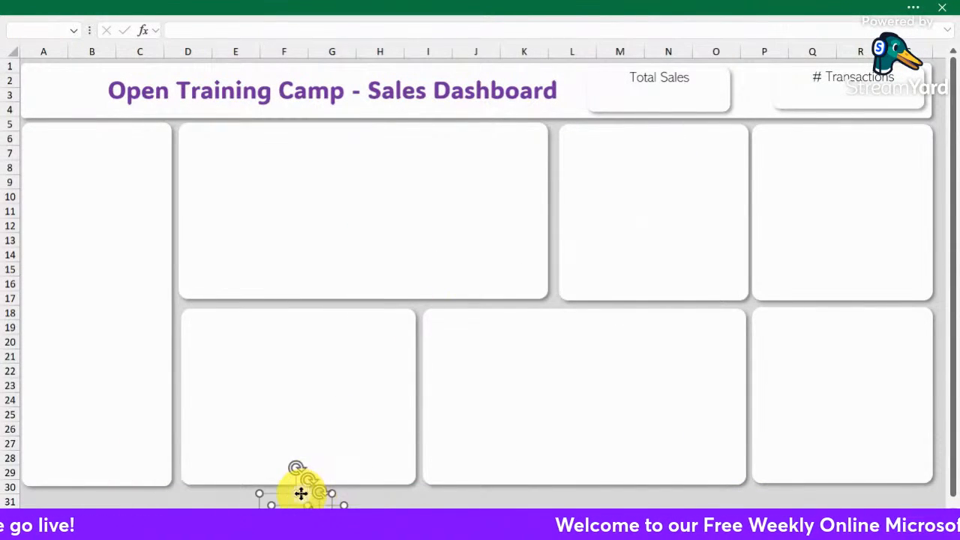
{"action": "left_click_drag", "start_coordinate": [301, 493], "coordinate": [324, 188]}
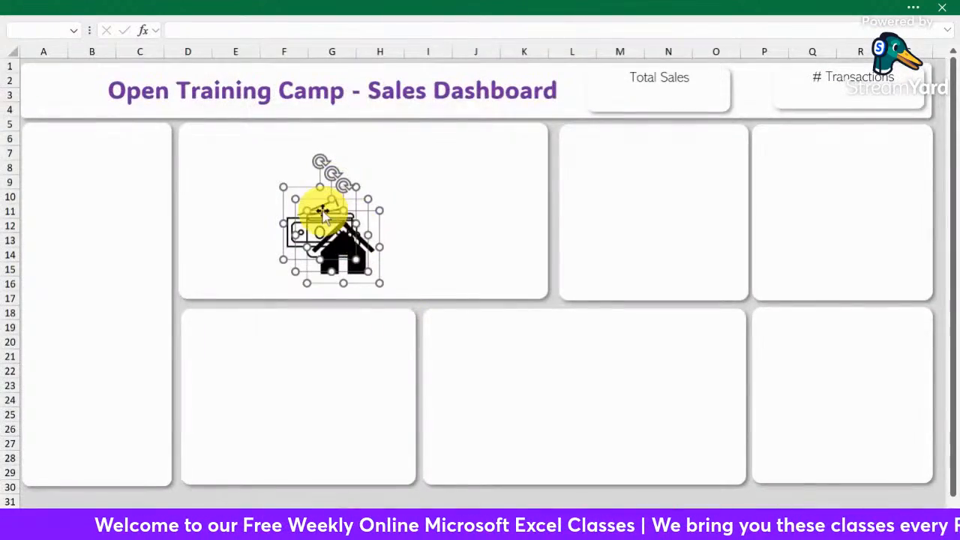
{"action": "left_click", "coordinate": [441, 204]}
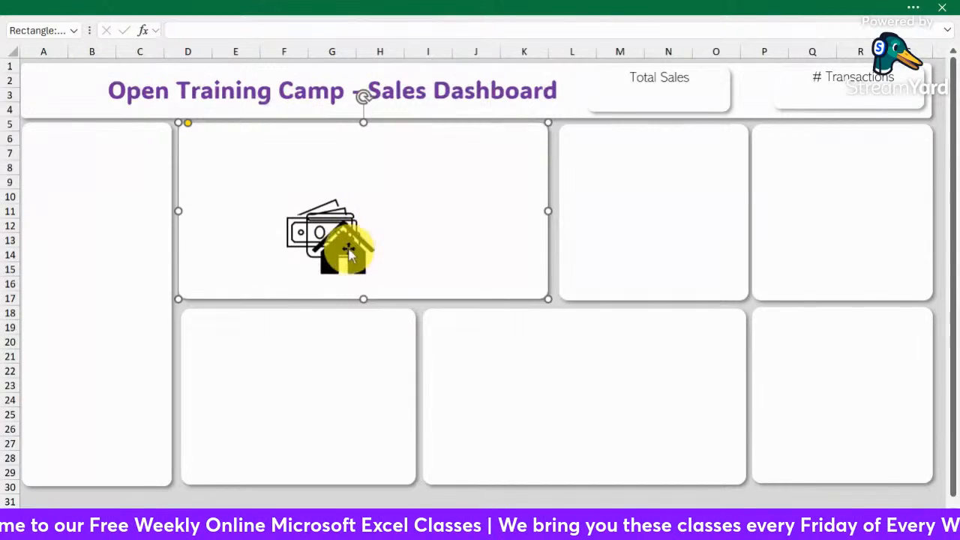
Move the house icon into the header before the dashboard title and resize it to about 0.82 inches square.
{"action": "left_click_drag", "start_coordinate": [349, 253], "coordinate": [431, 216]}
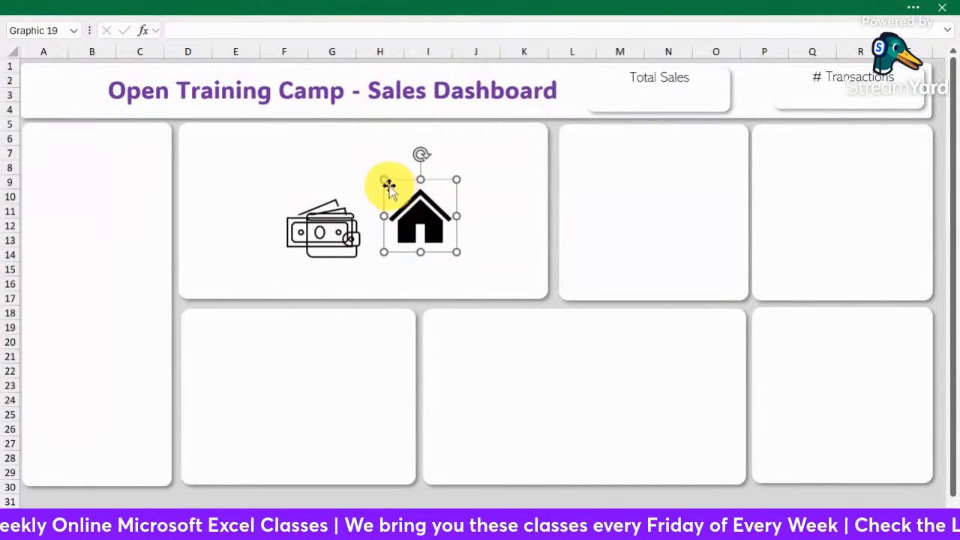
{"action": "left_click_drag", "start_coordinate": [385, 182], "coordinate": [402, 198]}
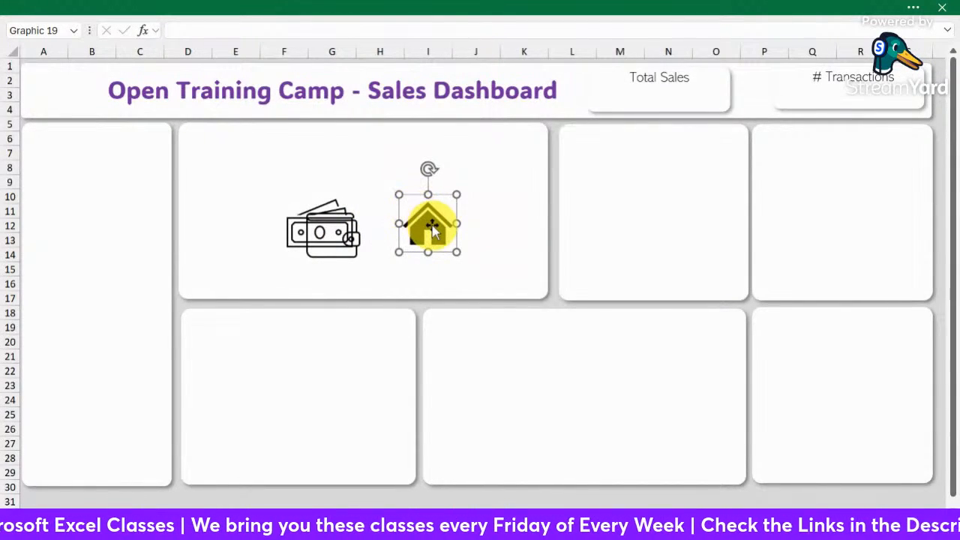
{"action": "left_click", "coordinate": [919, 15]}
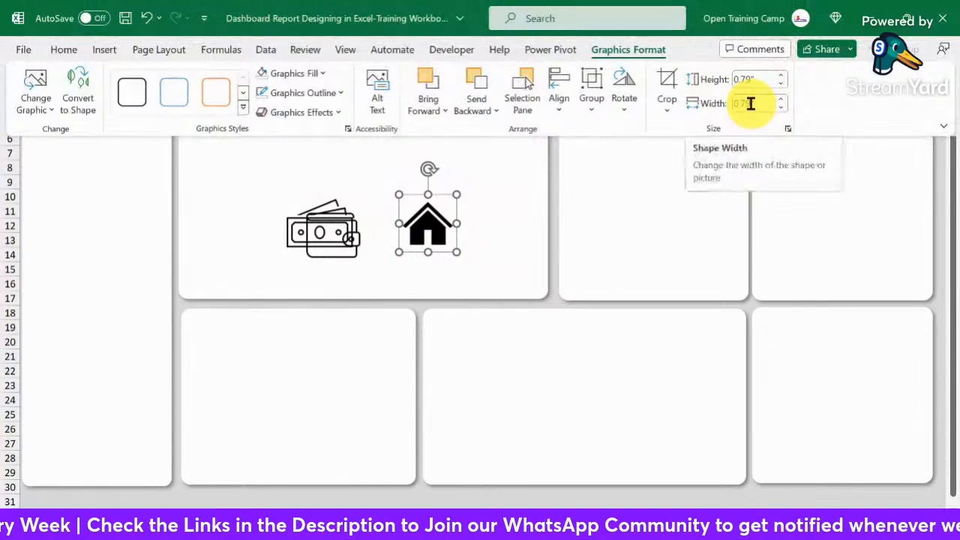
{"action": "left_click", "coordinate": [481, 227]}
{"action": "left_click", "coordinate": [431, 226]}
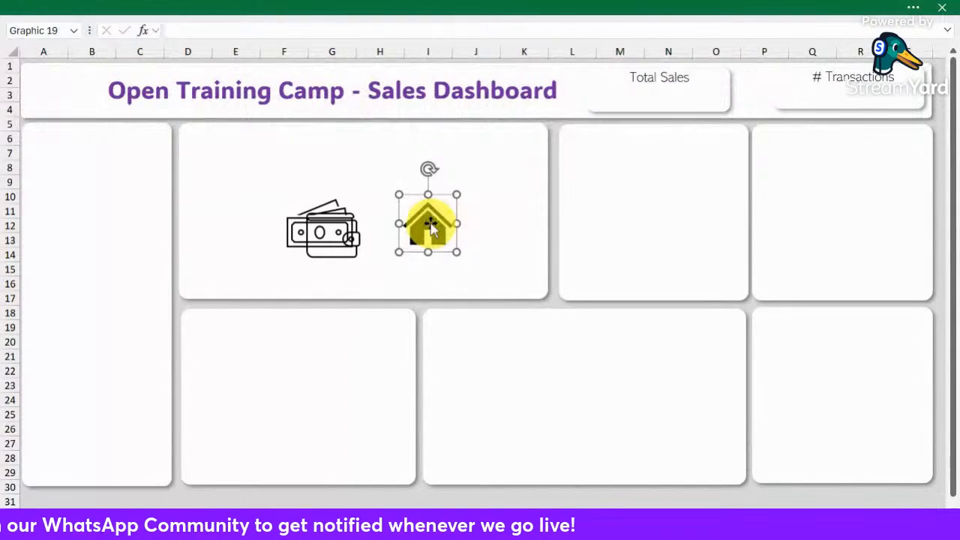
{"action": "left_click_drag", "start_coordinate": [431, 227], "coordinate": [51, 89]}
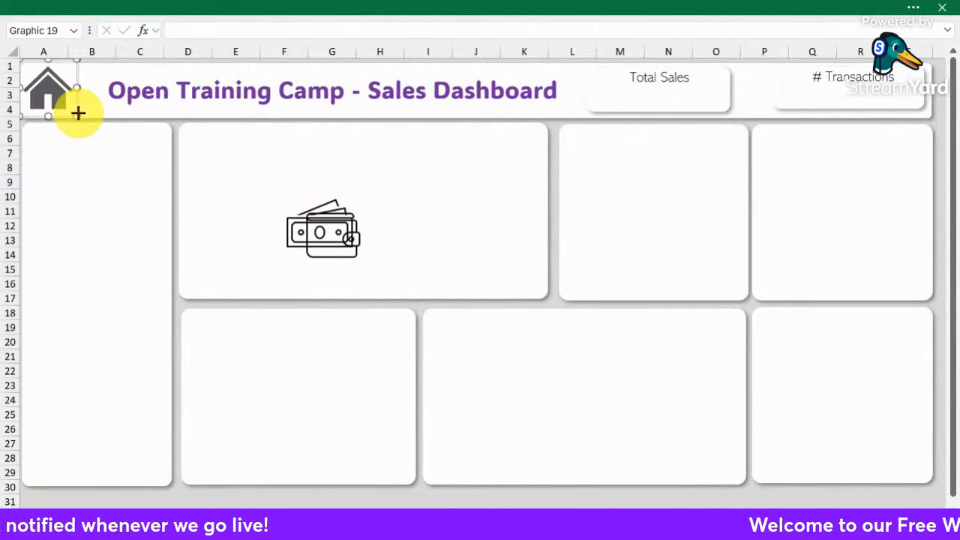
{"action": "left_click", "coordinate": [86, 177]}
{"action": "left_click", "coordinate": [48, 90]}
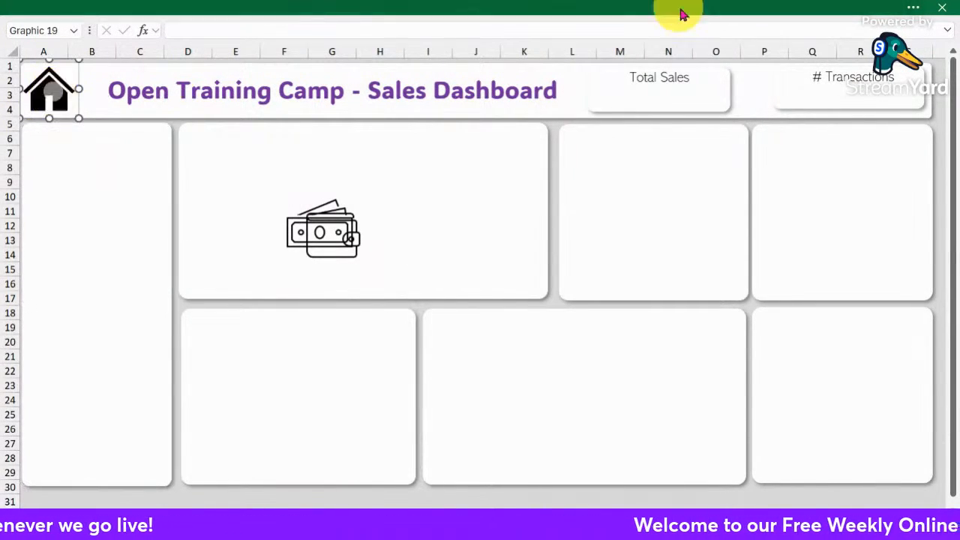
Fill the house icon with the title's purple and shift it slightly toward the title.
{"action": "left_click", "coordinate": [905, 13]}
{"action": "left_click", "coordinate": [643, 50]}
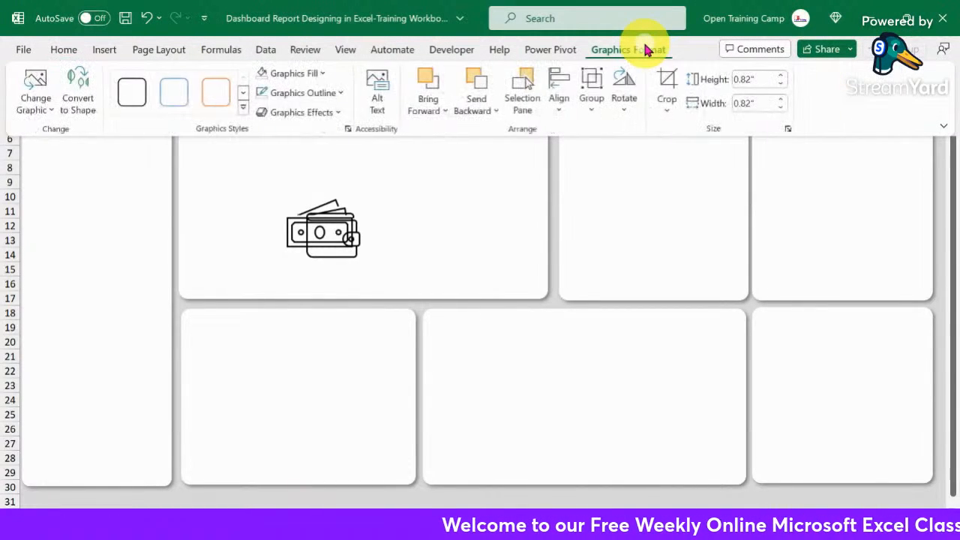
{"action": "left_click", "coordinate": [295, 75]}
{"action": "left_click", "coordinate": [380, 270]}
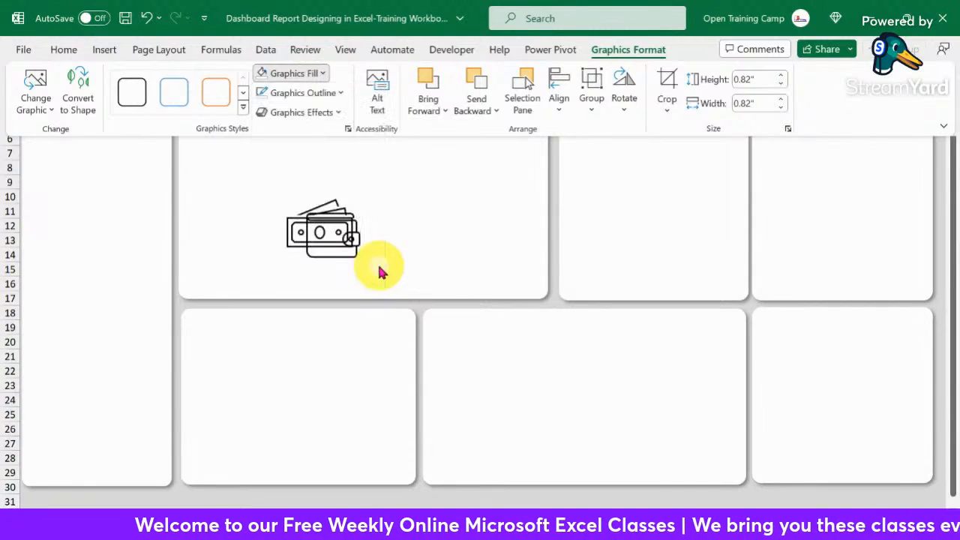
{"action": "left_click", "coordinate": [212, 201]}
{"action": "left_click", "coordinate": [56, 89]}
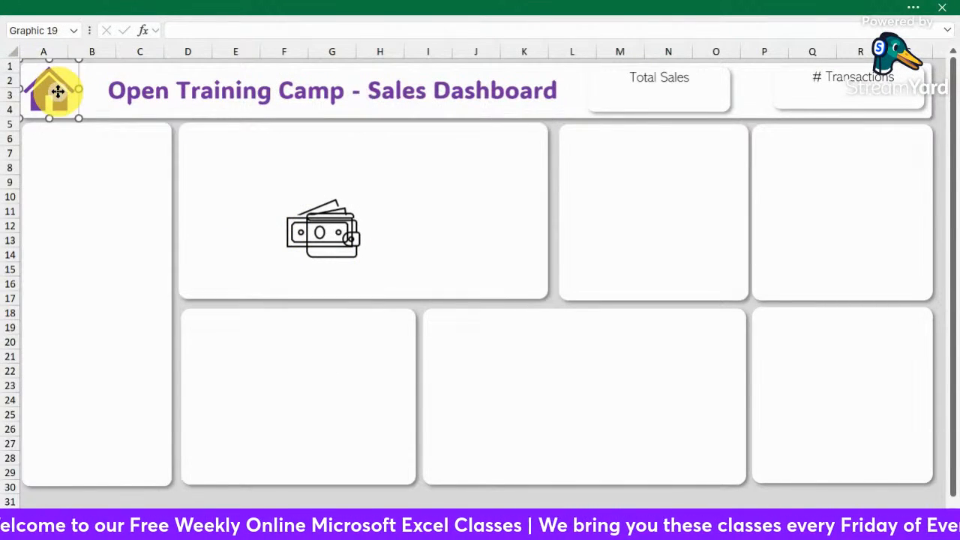
{"action": "left_click", "coordinate": [253, 197]}
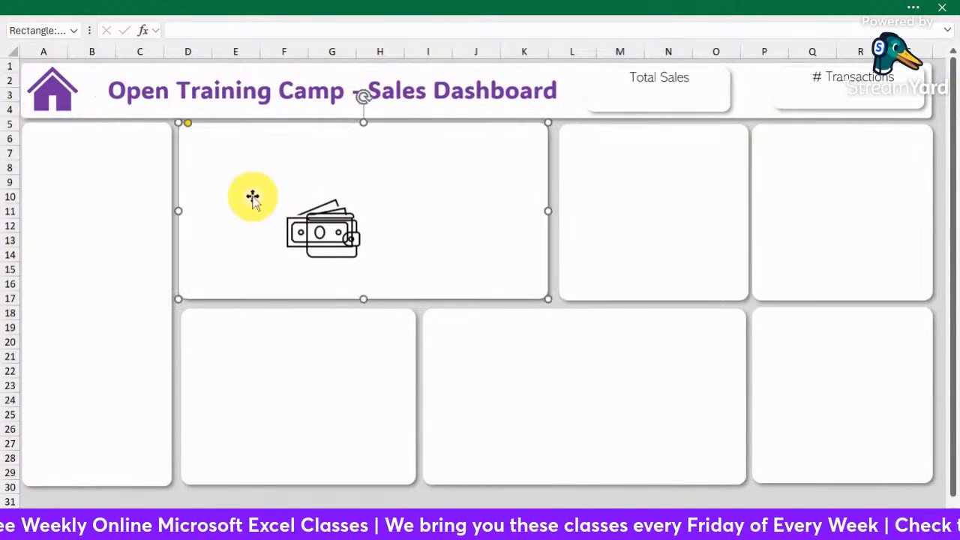
Shrink the banknotes icon and place it on the Total Sales card, before the card's label.
{"action": "left_click", "coordinate": [330, 234]}
{"action": "left_click_drag", "start_coordinate": [322, 232], "coordinate": [413, 201]}
{"action": "left_click_drag", "start_coordinate": [363, 159], "coordinate": [409, 188]}
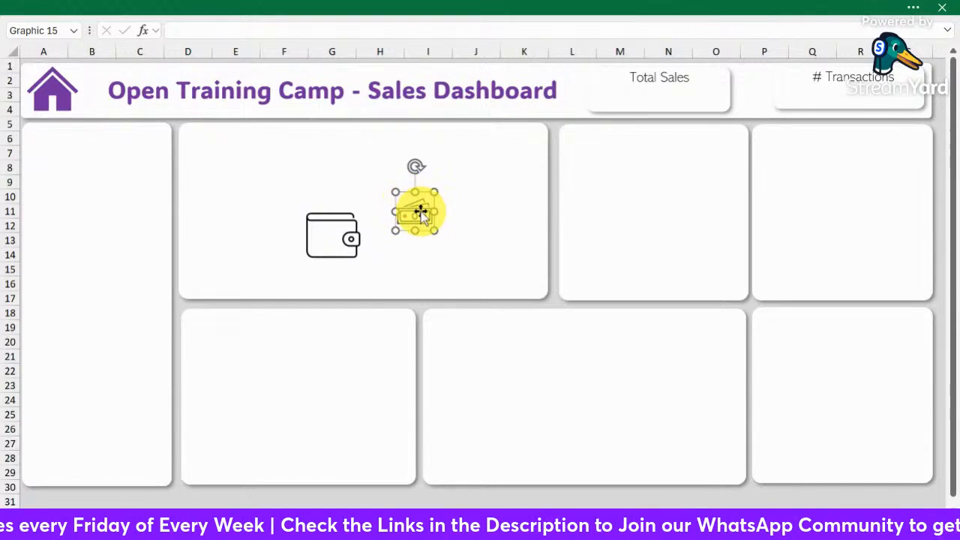
{"action": "left_click_drag", "start_coordinate": [425, 181], "coordinate": [592, 116]}
{"action": "key", "text": "ctrl+z"}
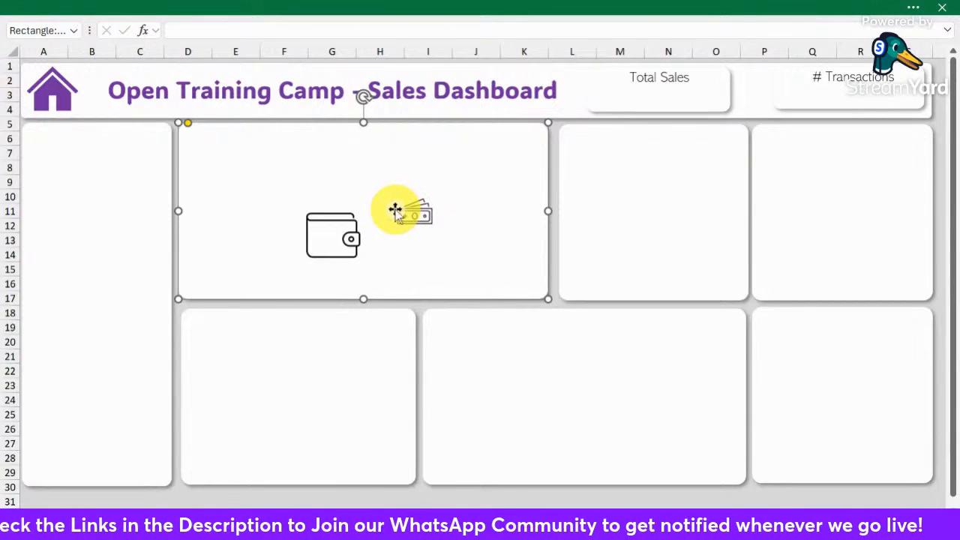
{"action": "left_click_drag", "start_coordinate": [415, 215], "coordinate": [609, 96]}
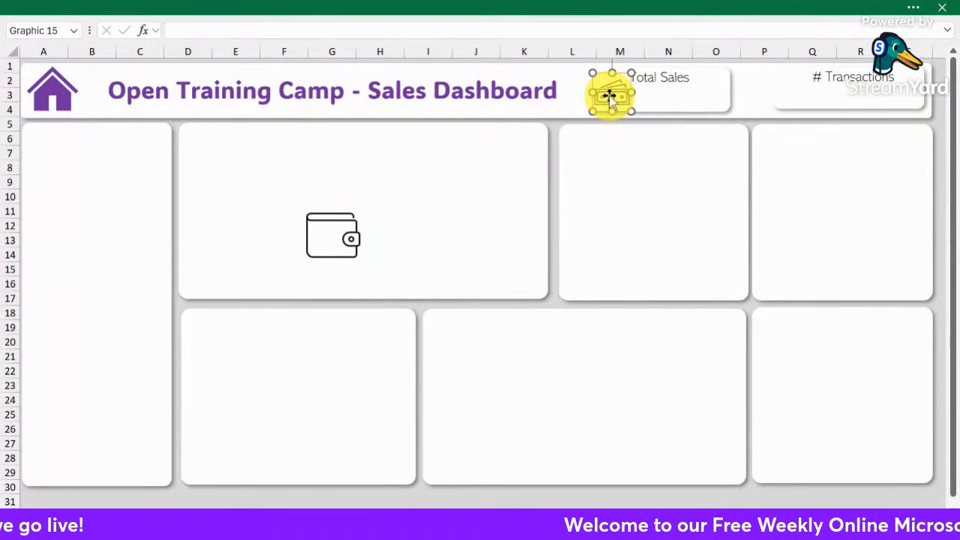
Place a shrunken wallet icon before the # Transactions label and nudge the large upper panel slightly down.
{"action": "left_click_drag", "start_coordinate": [332, 234], "coordinate": [792, 92]}
{"action": "left_click", "coordinate": [351, 133]}
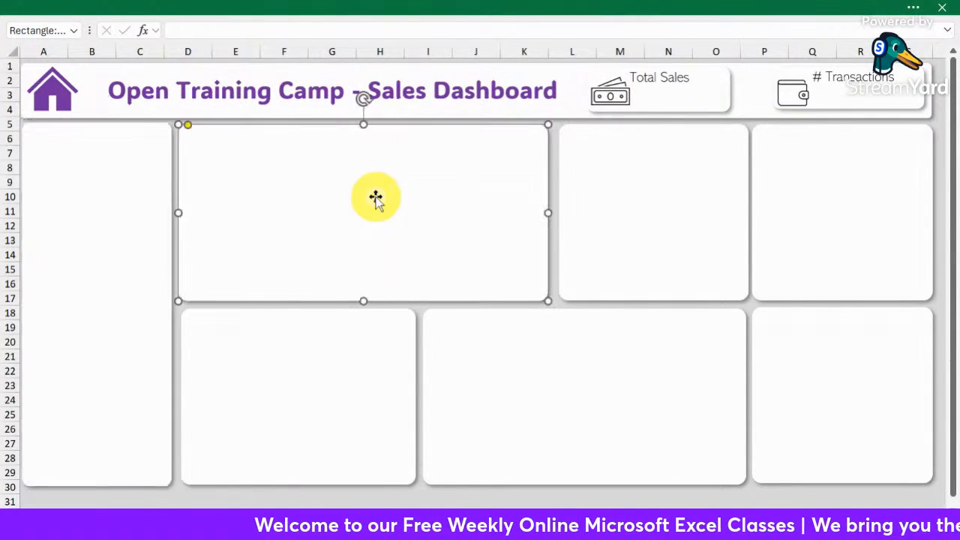
{"action": "left_click", "coordinate": [615, 96]}
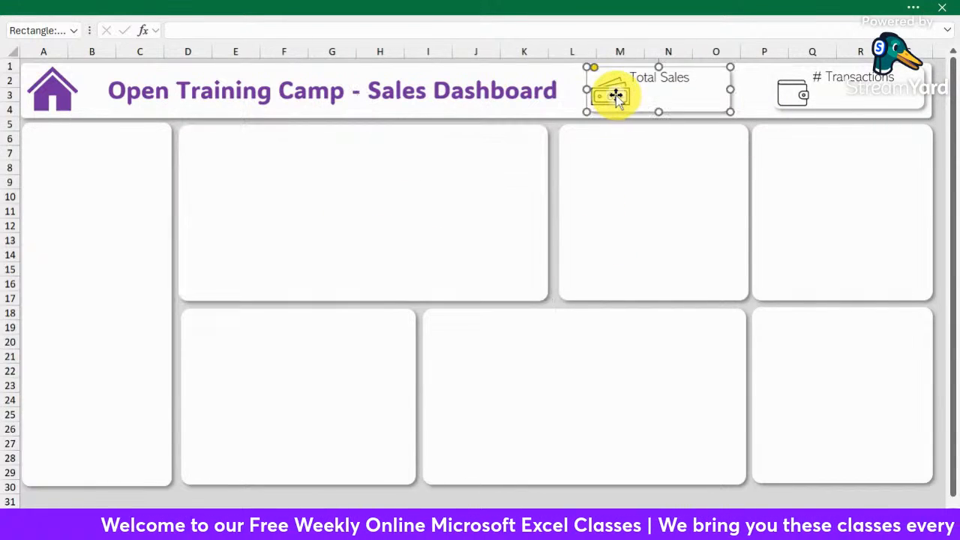
Copy the Total Sales label to the top of the panel below that card and retitle it "Sales by Country".
{"action": "left_click", "coordinate": [640, 197]}
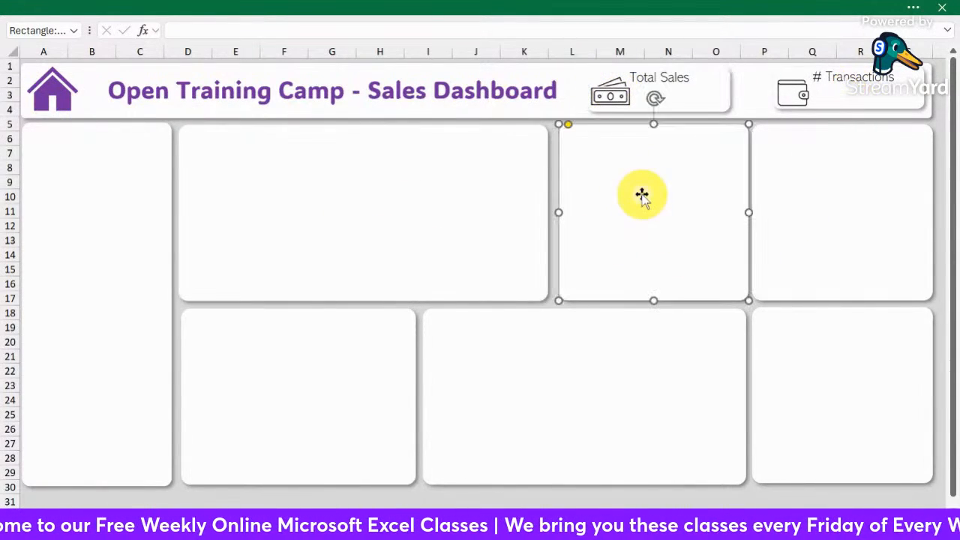
{"action": "left_click", "coordinate": [676, 78]}
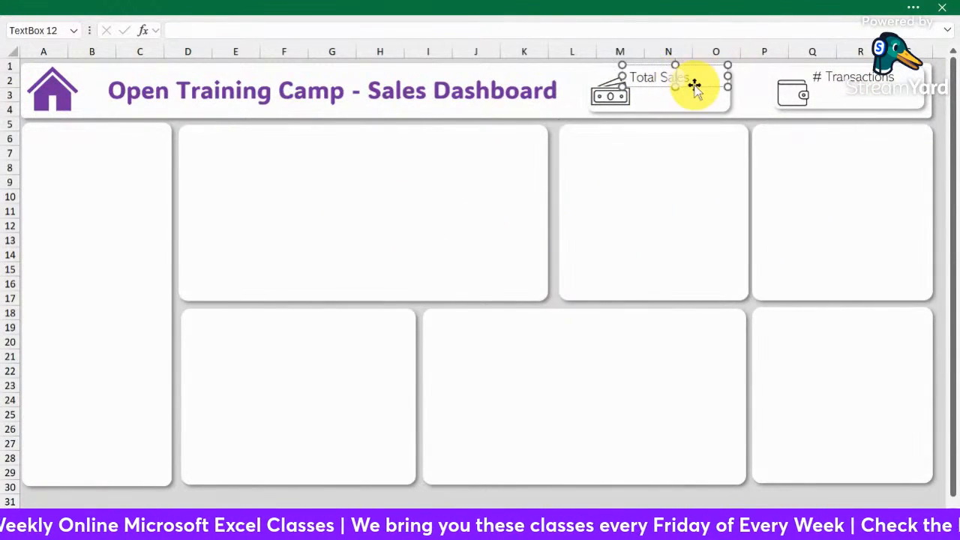
{"action": "left_click_drag", "start_coordinate": [694, 86], "coordinate": [698, 146]}
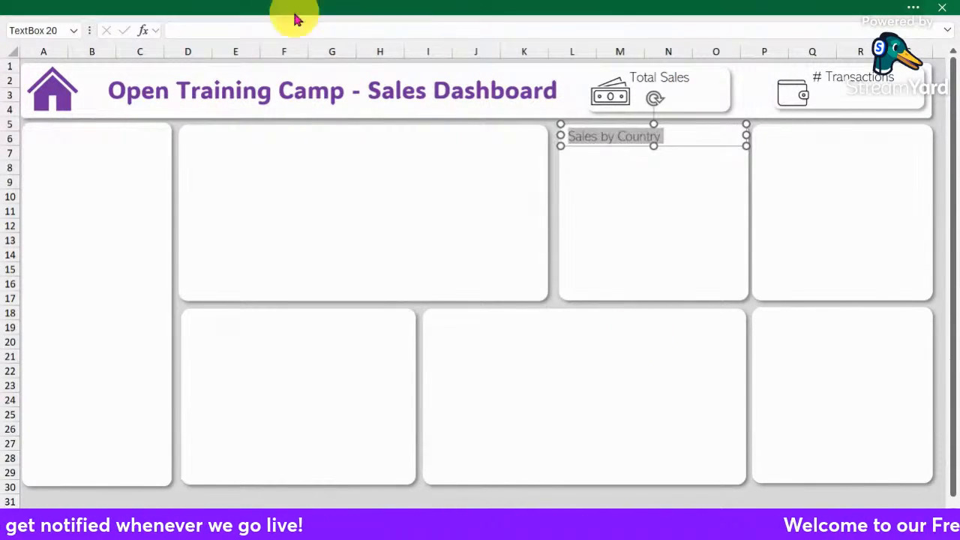
Format the "Sales by Country" panel title in bold Calibri (Body).
{"action": "left_click", "coordinate": [915, 8]}
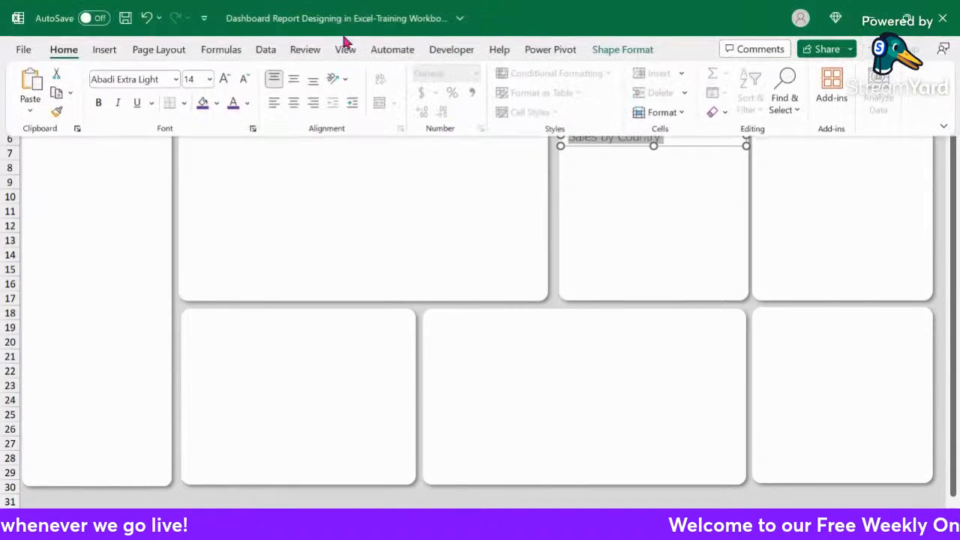
{"action": "left_click", "coordinate": [101, 106]}
{"action": "left_click", "coordinate": [175, 80]}
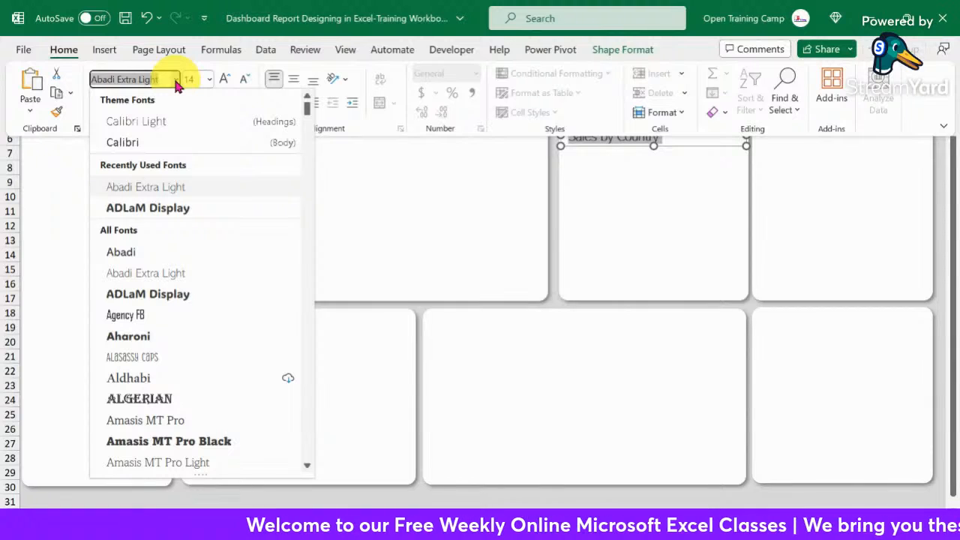
{"action": "left_click", "coordinate": [153, 150]}
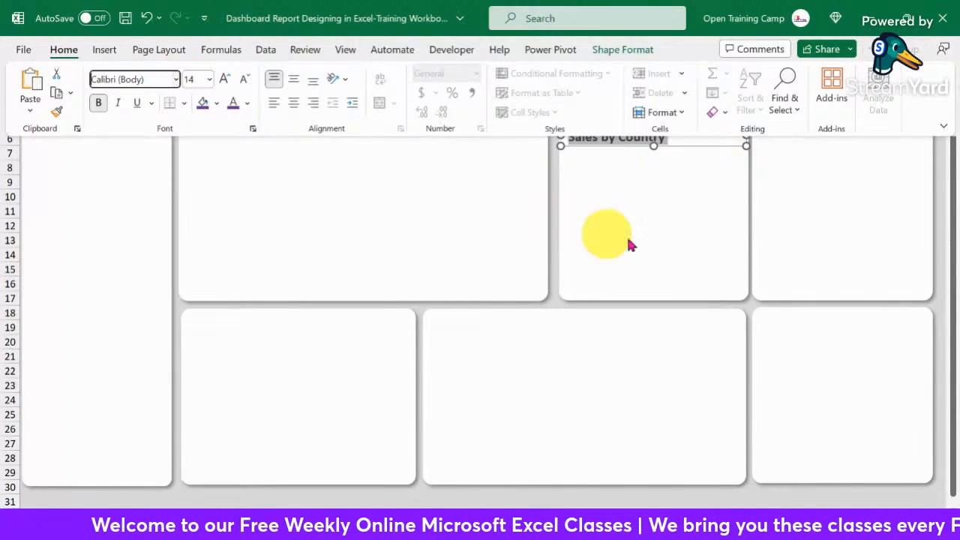
{"action": "left_click", "coordinate": [476, 208]}
Copy the "Sales by Country" title to the top of the adjacent panel under # Transactions and retitle it "Sales by Gender".
{"action": "left_click", "coordinate": [592, 138]}
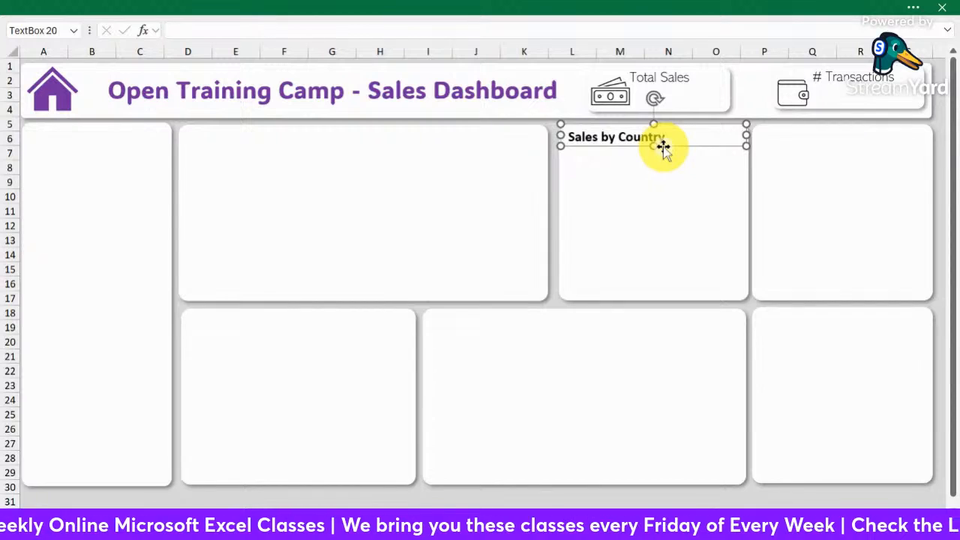
{"action": "left_click_drag", "start_coordinate": [663, 147], "coordinate": [853, 146]}
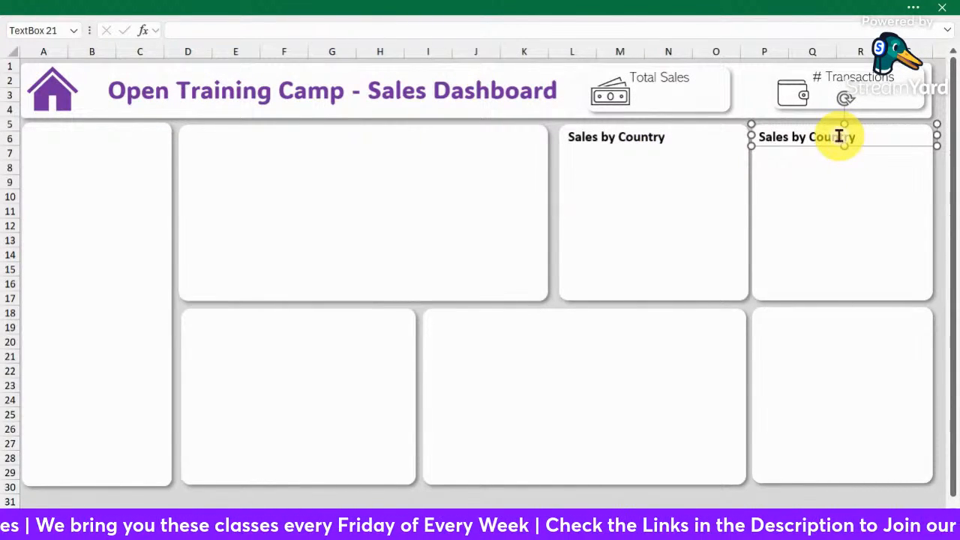
{"action": "triple_click", "coordinate": [839, 136]}
{"action": "type", "text": "Sal"}
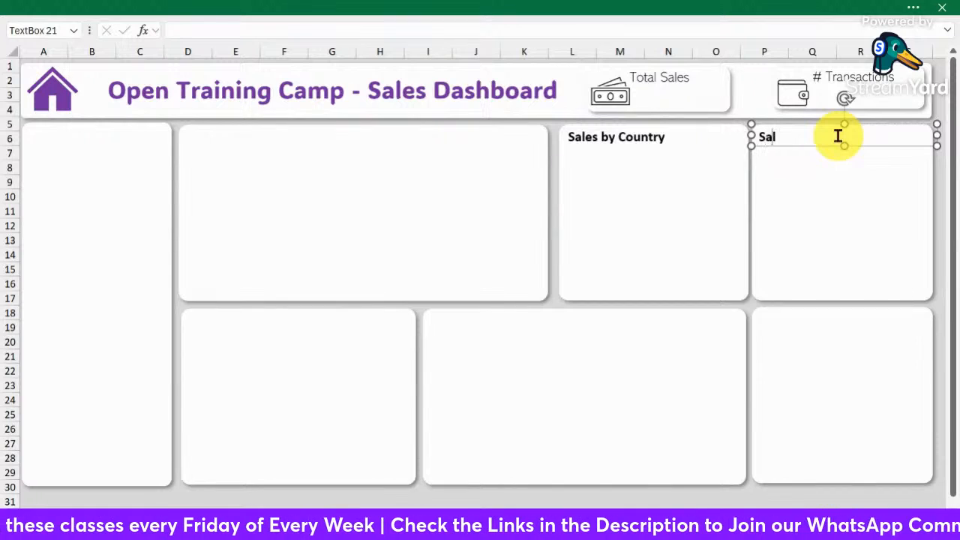
{"action": "type", "text": "es by"}
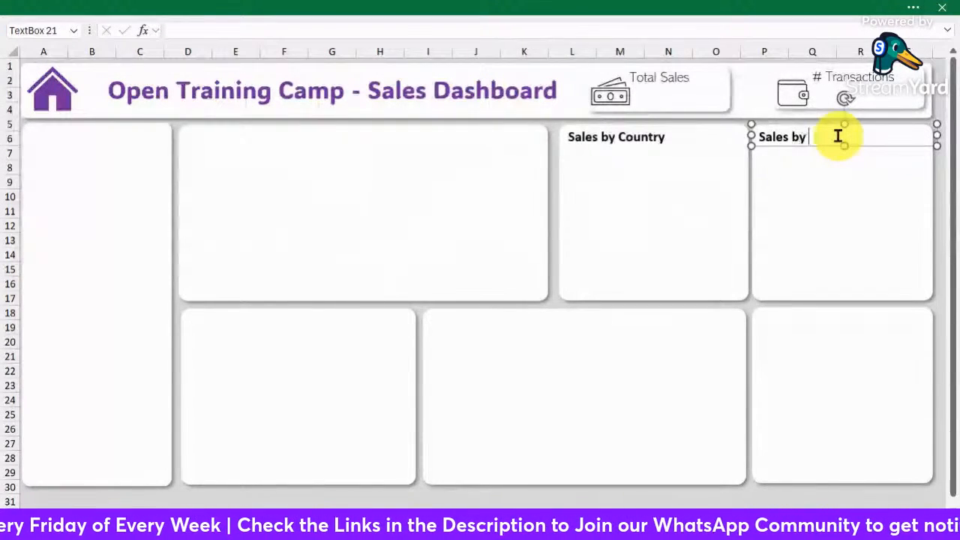
{"action": "type", "text": " Gender"}
{"action": "left_click", "coordinate": [827, 231]}
{"action": "left_click", "coordinate": [674, 225]}
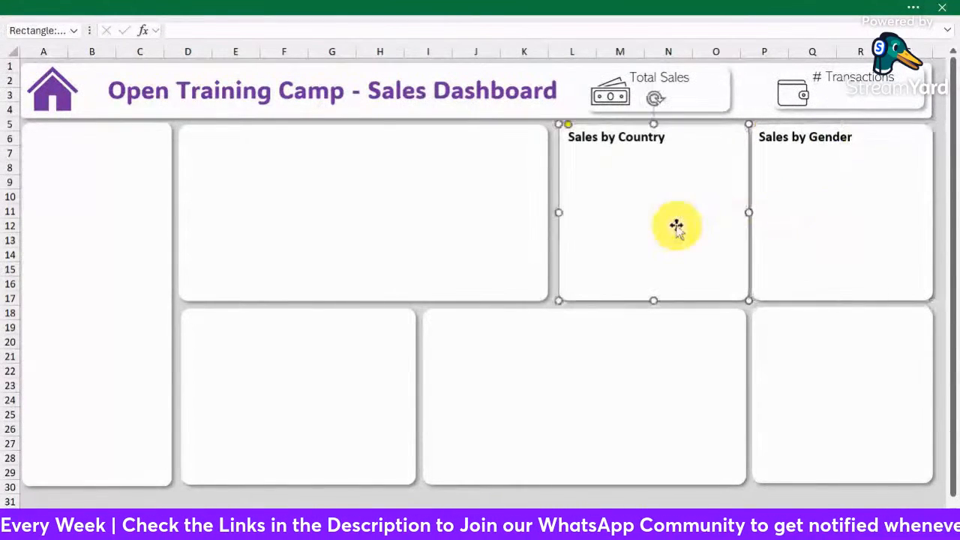
Color the "Sales by Country" and "Sales by Gender" panel titles purple.
{"action": "left_click", "coordinate": [603, 143]}
{"action": "triple_click", "coordinate": [607, 141]}
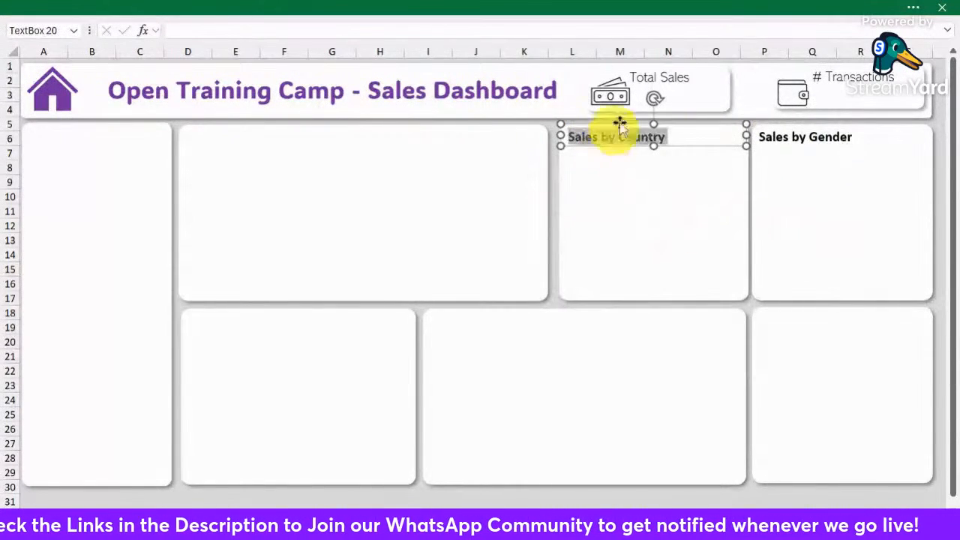
{"action": "left_click", "coordinate": [909, 7]}
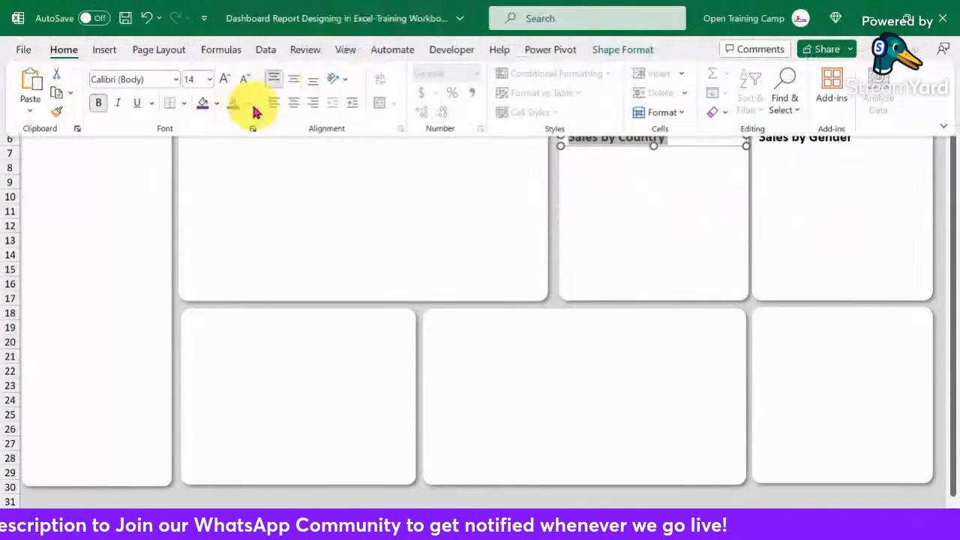
{"action": "left_click", "coordinate": [236, 107]}
{"action": "left_click", "coordinate": [659, 214]}
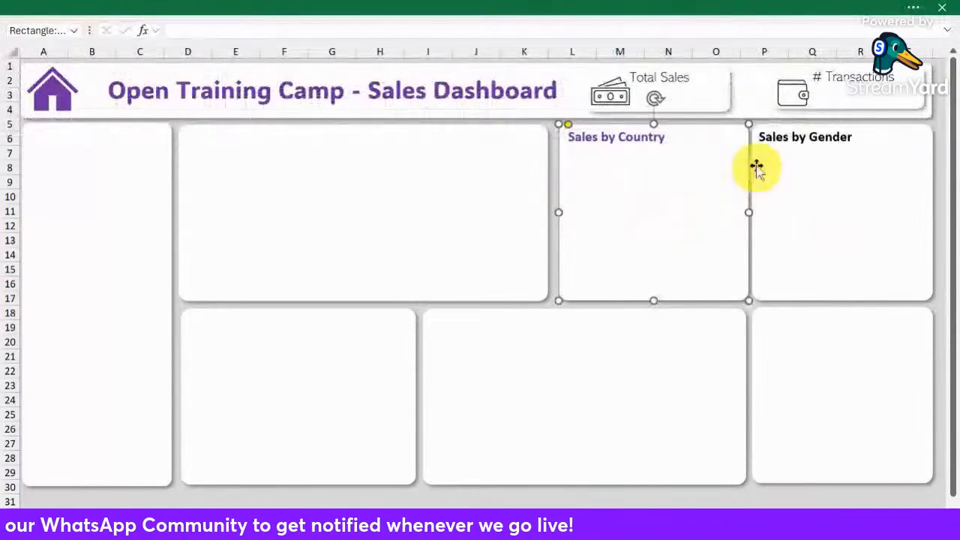
{"action": "left_click", "coordinate": [787, 141]}
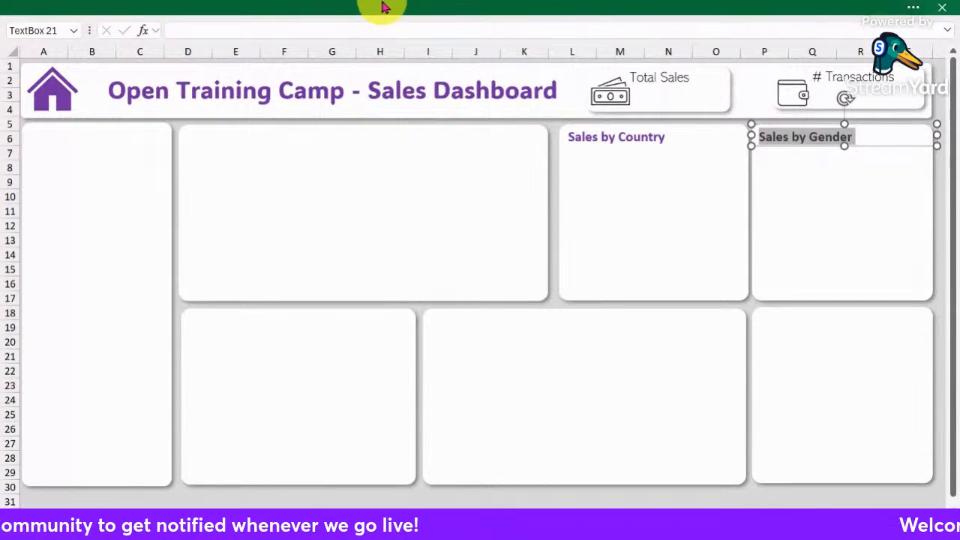
{"action": "left_click", "coordinate": [913, 7]}
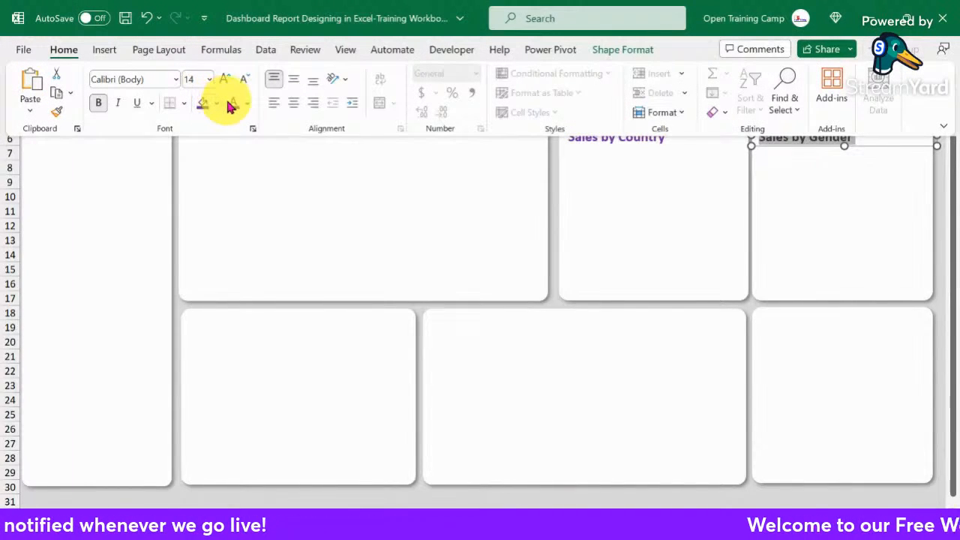
{"action": "left_click", "coordinate": [233, 103]}
{"action": "left_click", "coordinate": [712, 235]}
Copy the "Sales by Gender" title to the top of the panel directly below it.
{"action": "left_click", "coordinate": [799, 137]}
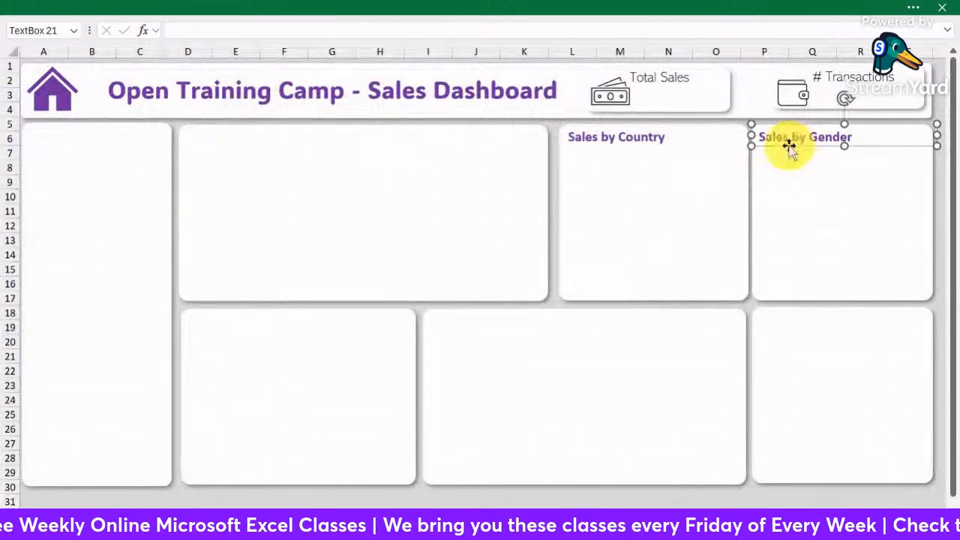
{"action": "left_click_drag", "start_coordinate": [788, 145], "coordinate": [789, 333]}
{"action": "left_click_drag", "start_coordinate": [789, 328], "coordinate": [790, 329]}
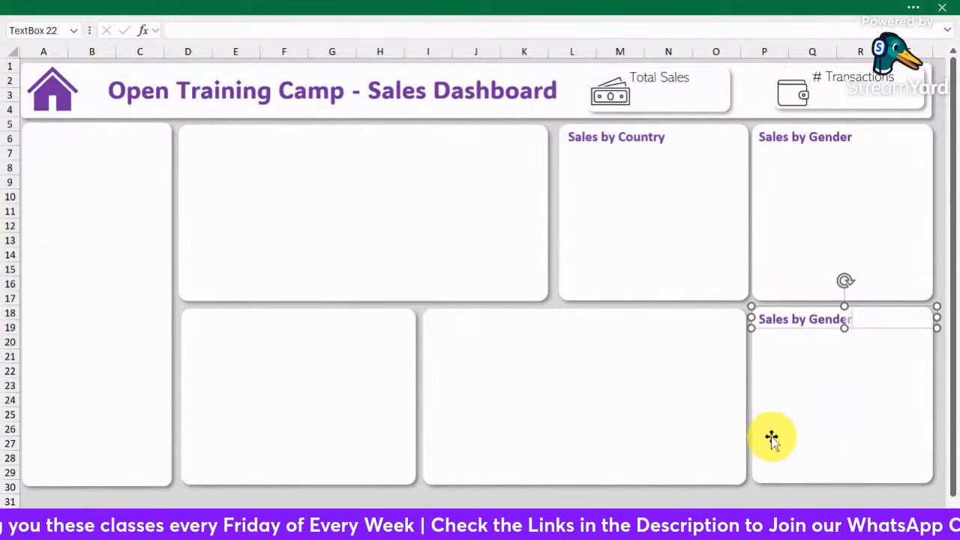
Retitle the copied title in the panel directly below "Sales by Gender" as "Sales by Customer Segment".
{"action": "key", "text": "BackSpace"}
{"action": "key", "text": "BackSpace"}
{"action": "key", "text": "BackSpace"}
{"action": "key", "text": "BackSpace"}
{"action": "key", "text": "BackSpace"}
{"action": "type", "text": "C"}
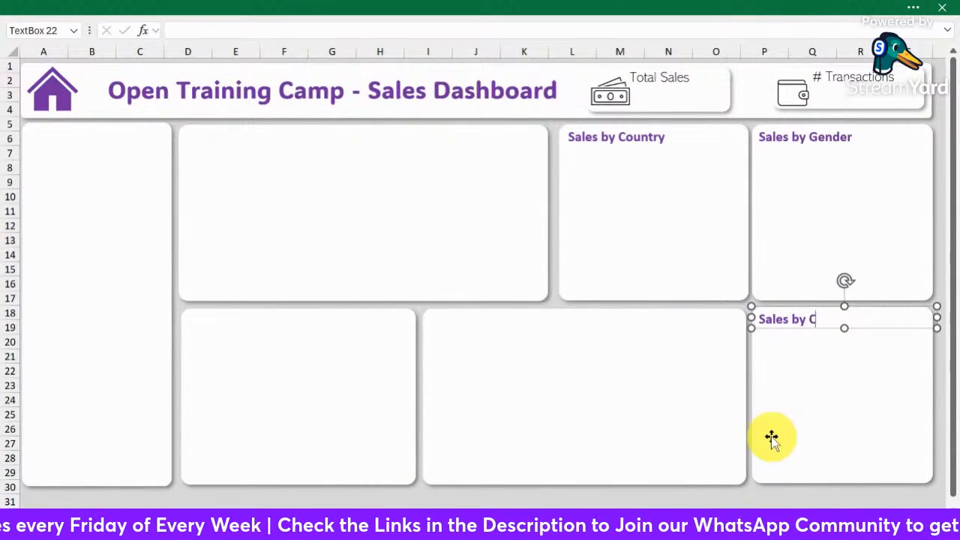
{"action": "type", "text": "usjtomer"}
{"action": "key", "text": "BackSpace"}
{"action": "key", "text": "BackSpace"}
{"action": "key", "text": "BackSpace"}
{"action": "key", "text": "BackSpace"}
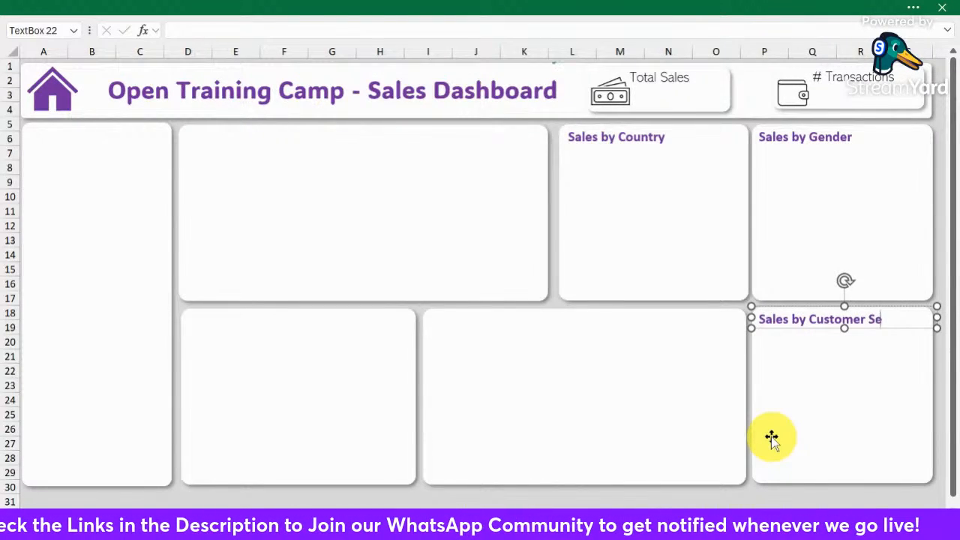
{"action": "type", "text": "ent"}
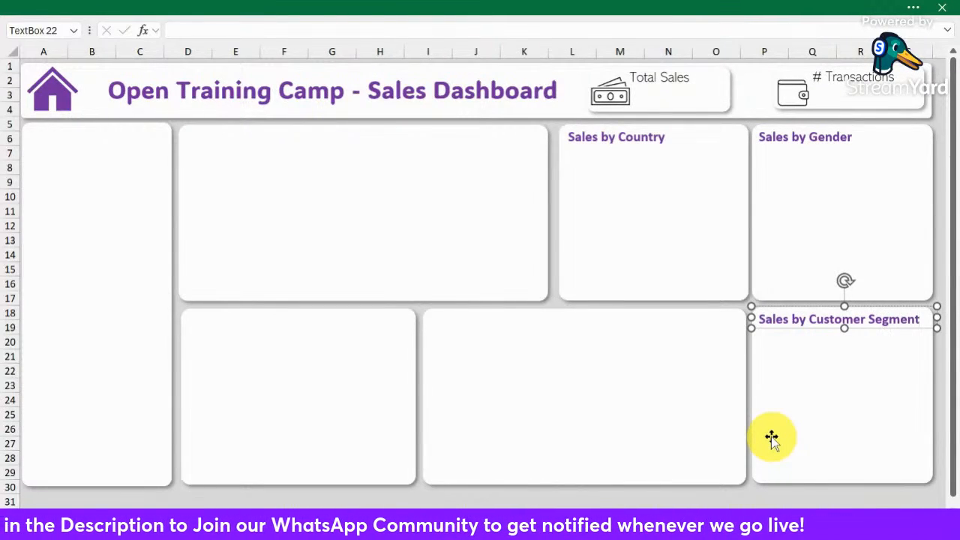
{"action": "left_click", "coordinate": [791, 383]}
Copy the "Sales by Customer Segment" title to the top of the wide lower-row panel beside it and retitle it "Monthly Sales Trend".
{"action": "left_click", "coordinate": [797, 318]}
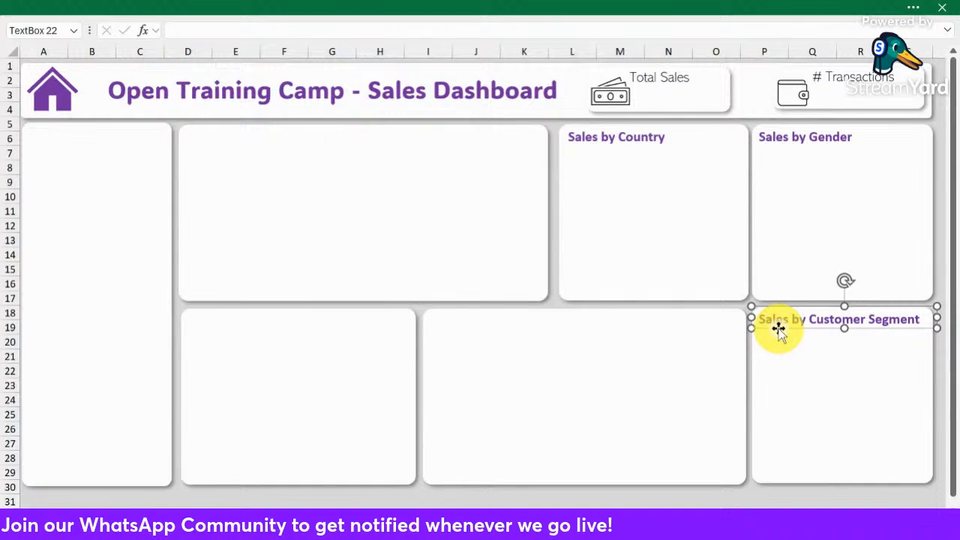
{"action": "left_click_drag", "start_coordinate": [778, 330], "coordinate": [446, 343]}
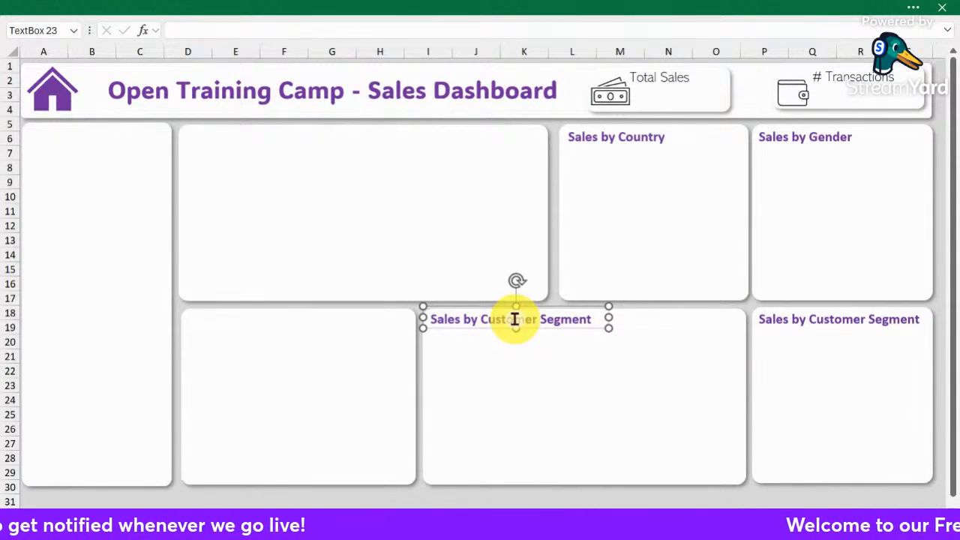
{"action": "triple_click", "coordinate": [514, 319]}
{"action": "type", "text": "Monthly Sales Trend"}
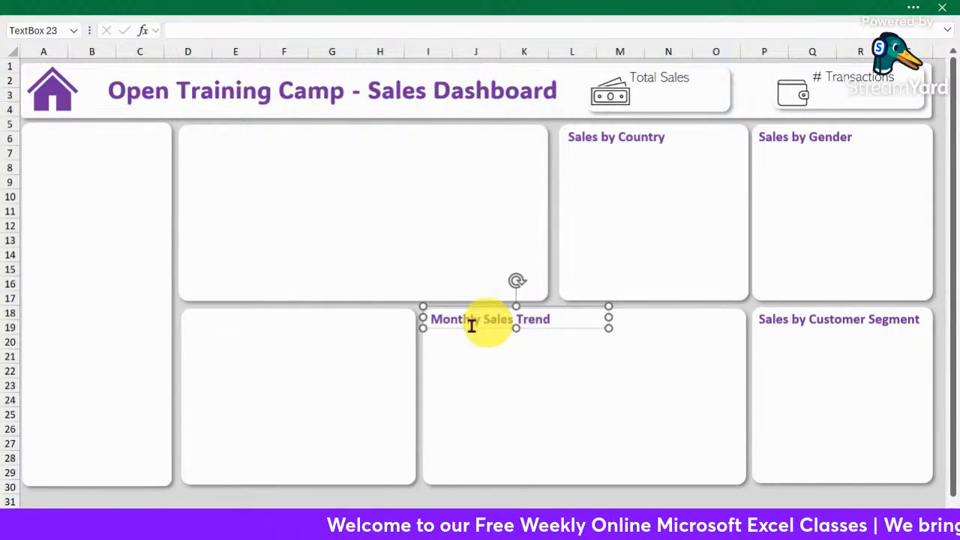
Copy the "Monthly Sales Trend" title to the top of the empty panel in the same row and retitle it "Sales by Product".
{"action": "left_click", "coordinate": [333, 366]}
{"action": "left_click", "coordinate": [515, 315]}
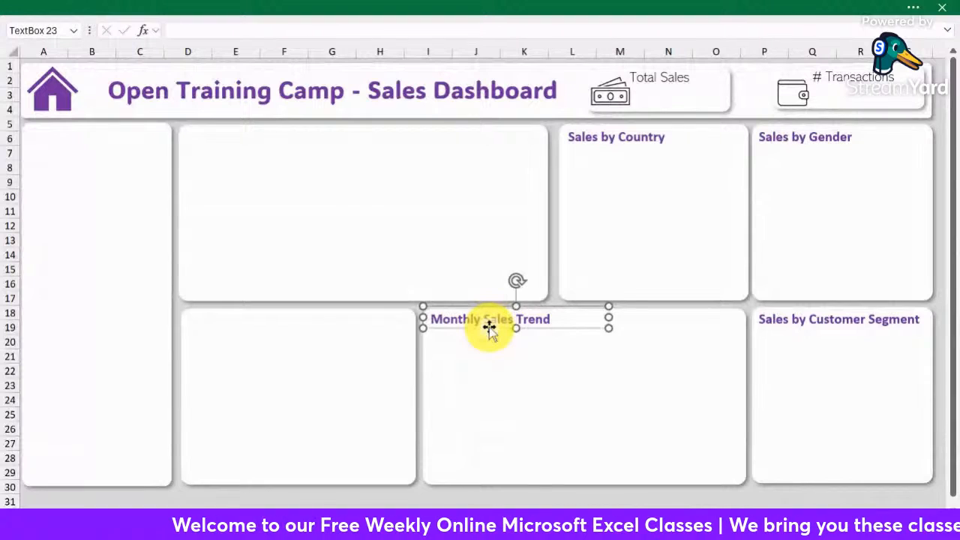
{"action": "left_click_drag", "start_coordinate": [489, 329], "coordinate": [252, 343]}
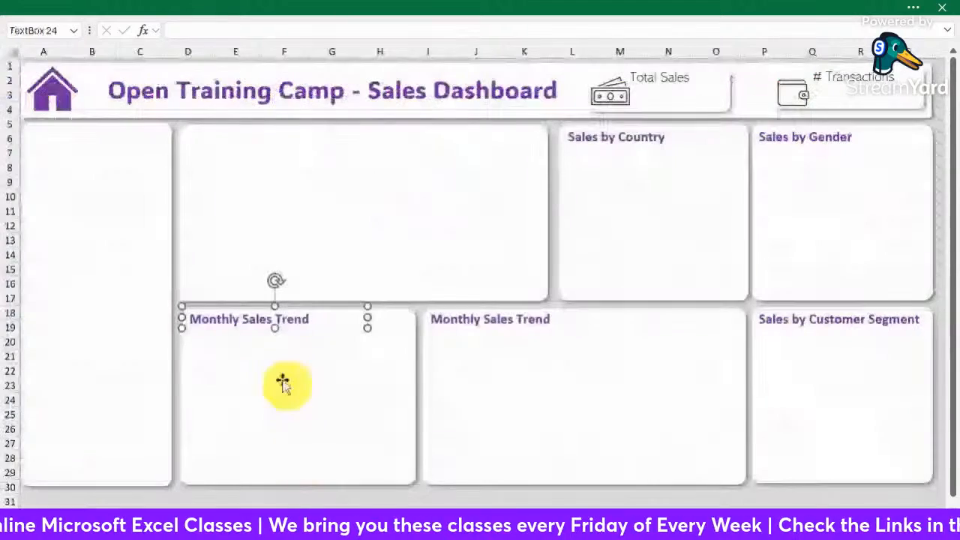
{"action": "triple_click", "coordinate": [249, 317]}
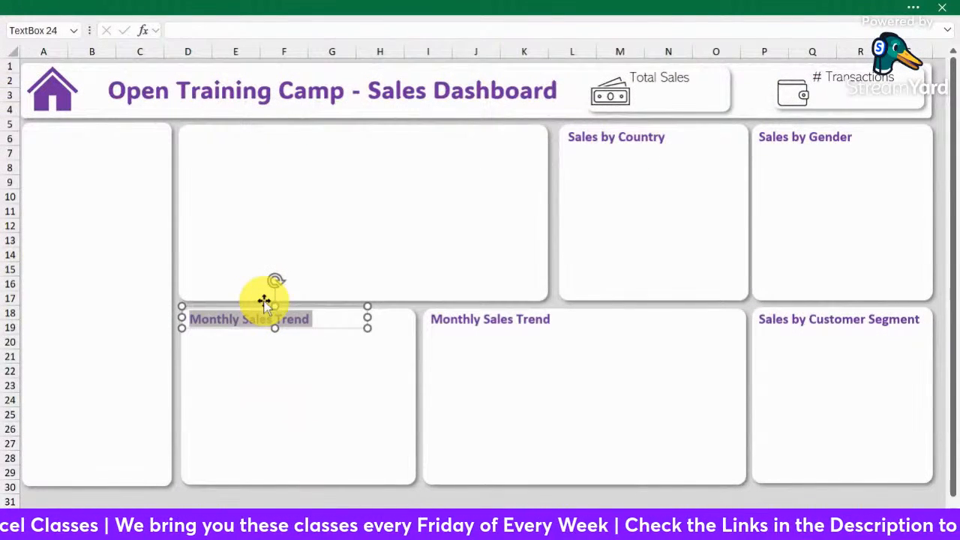
{"action": "type", "text": "Sales by Product"}
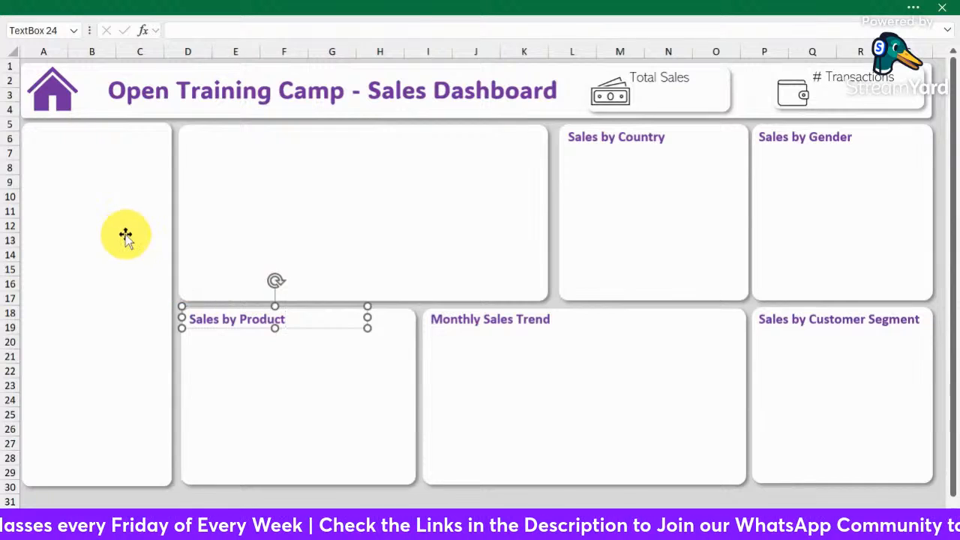
{"action": "left_click", "coordinate": [150, 217]}
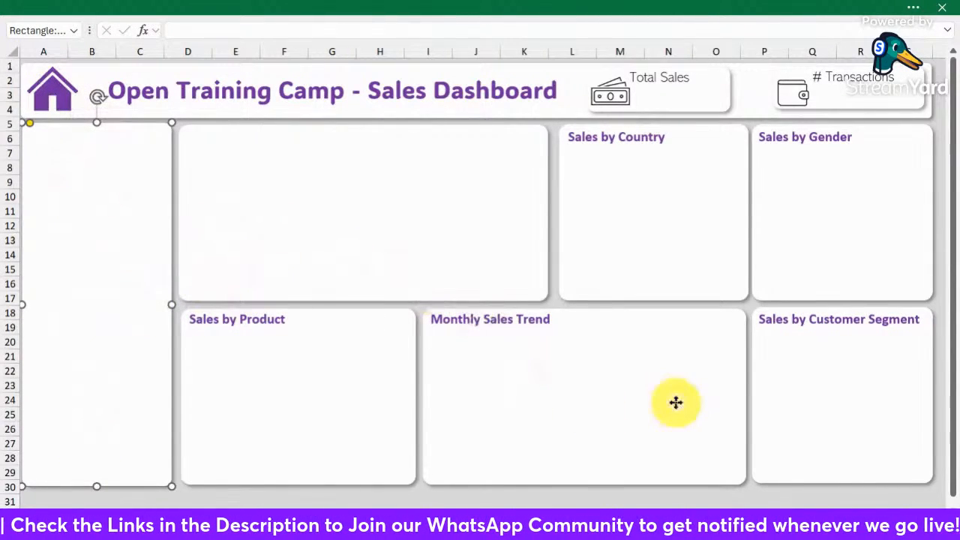
{"action": "left_click", "coordinate": [697, 461]}
{"action": "left_click", "coordinate": [698, 501]}
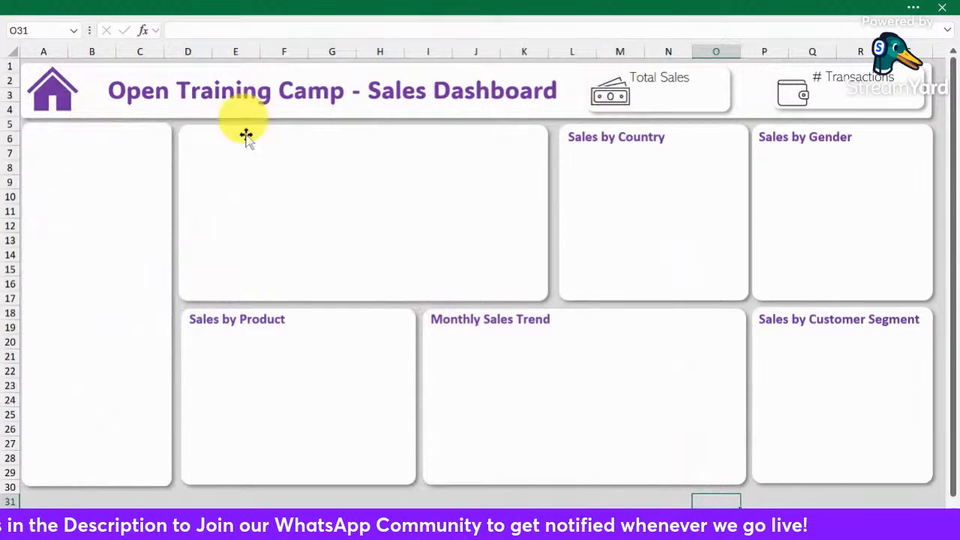
Fill the cash icon on the Total Sales card with the standard purple color.
{"action": "left_click", "coordinate": [604, 96]}
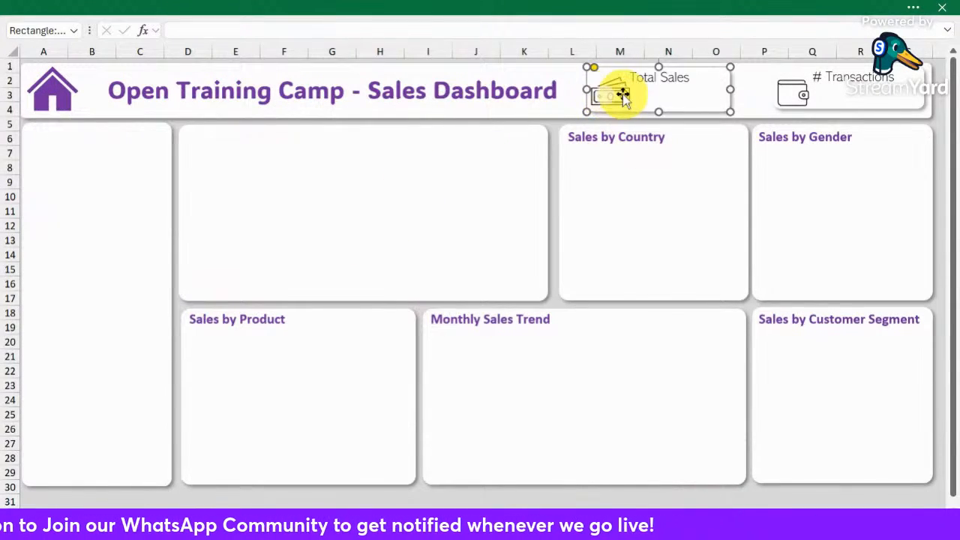
{"action": "left_click", "coordinate": [678, 138]}
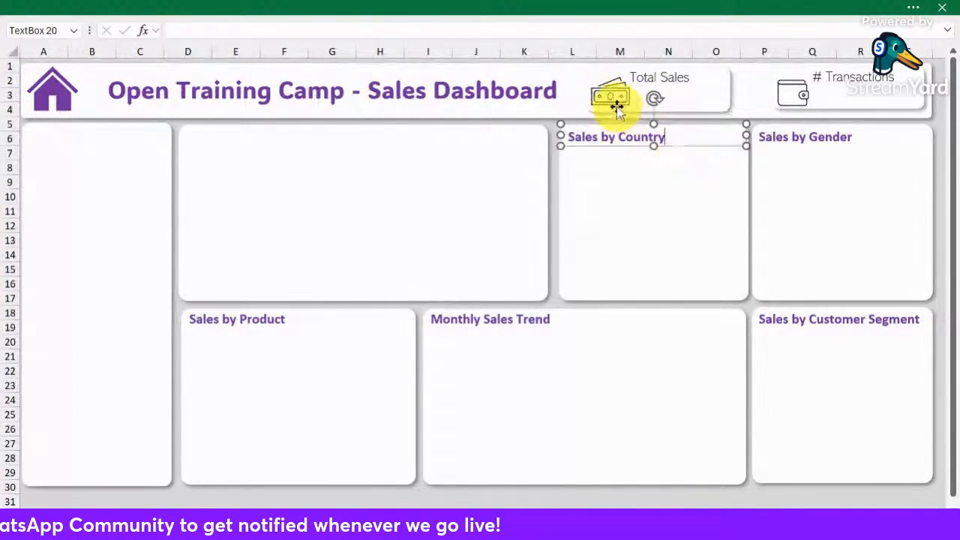
{"action": "left_click", "coordinate": [610, 94]}
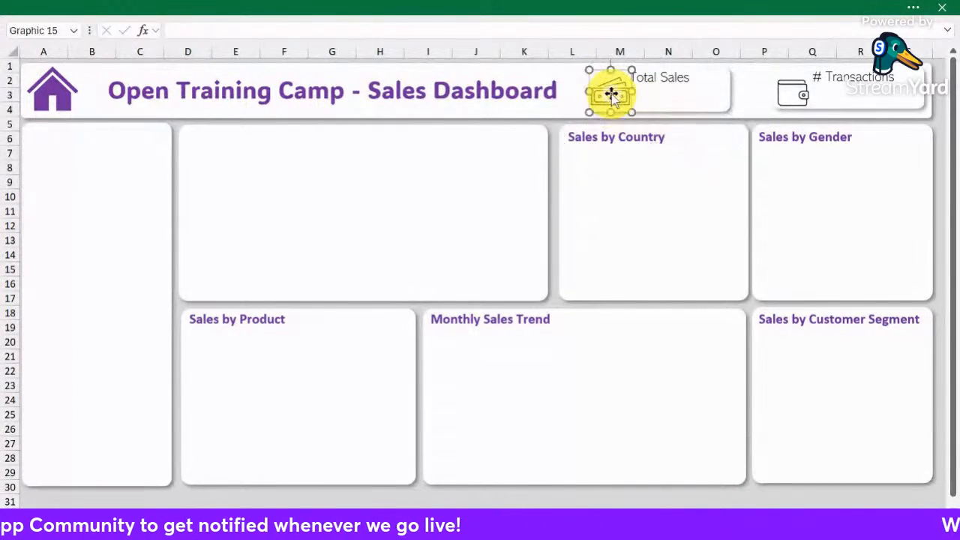
{"action": "left_click", "coordinate": [913, 7]}
{"action": "left_click", "coordinate": [643, 57]}
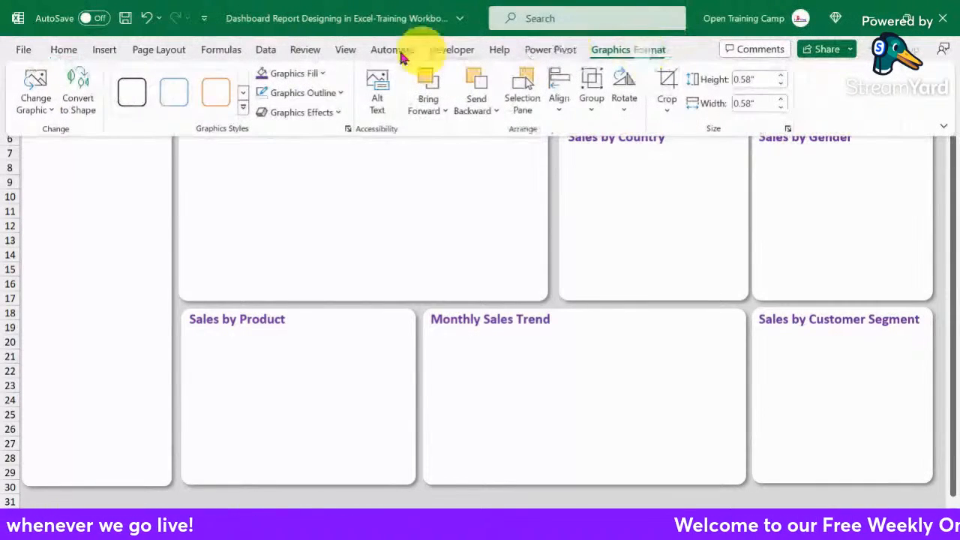
{"action": "left_click", "coordinate": [318, 74]}
{"action": "left_click", "coordinate": [379, 273]}
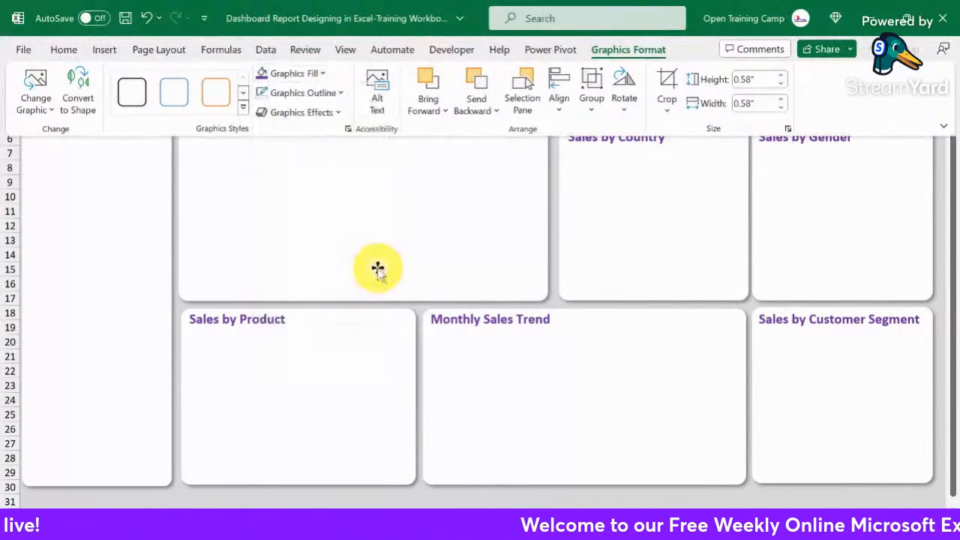
{"action": "left_click", "coordinate": [500, 251]}
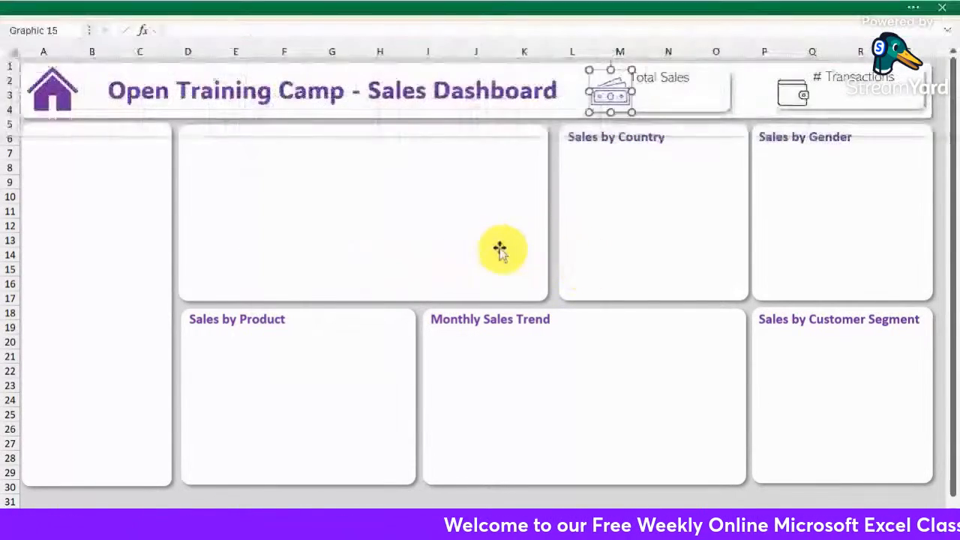
Fill the wallet icon on the # Transactions card with the standard purple color.
{"action": "left_click", "coordinate": [791, 90]}
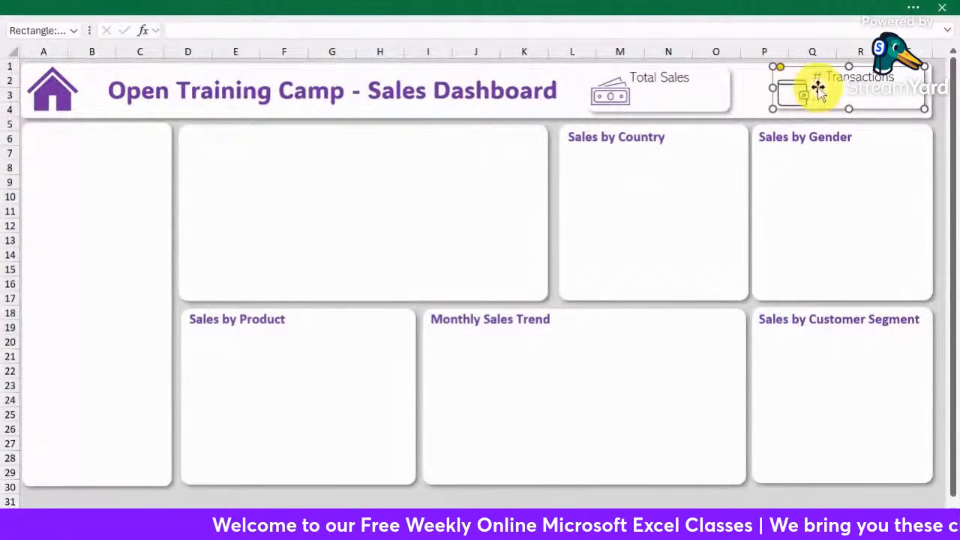
{"action": "left_click", "coordinate": [831, 161]}
{"action": "left_click", "coordinate": [795, 93]}
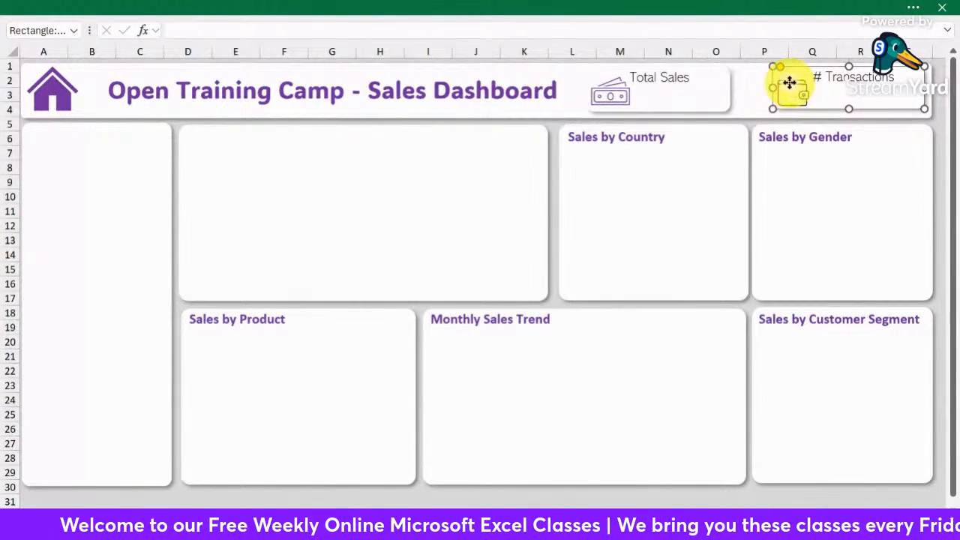
{"action": "left_click", "coordinate": [804, 90]}
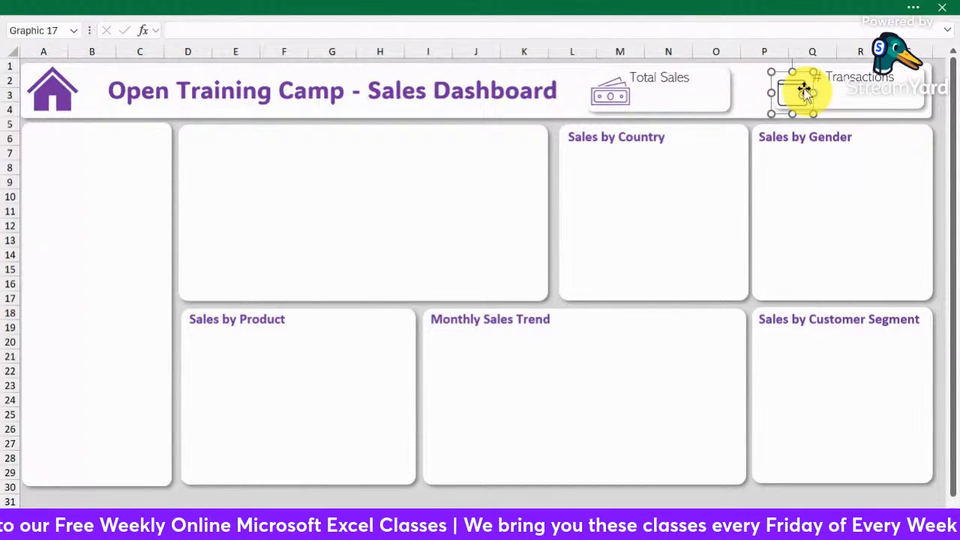
{"action": "left_click", "coordinate": [913, 8]}
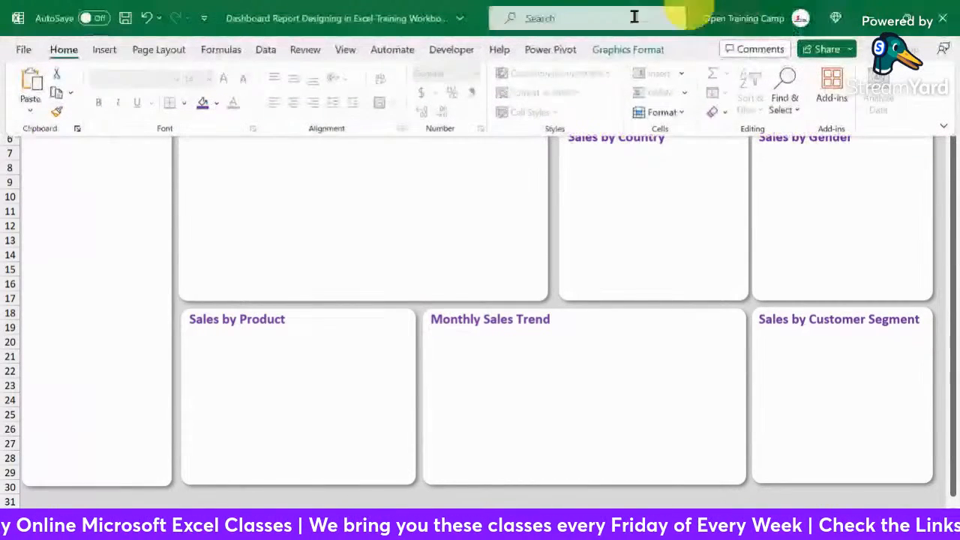
{"action": "left_click", "coordinate": [623, 49]}
{"action": "left_click", "coordinate": [318, 75]}
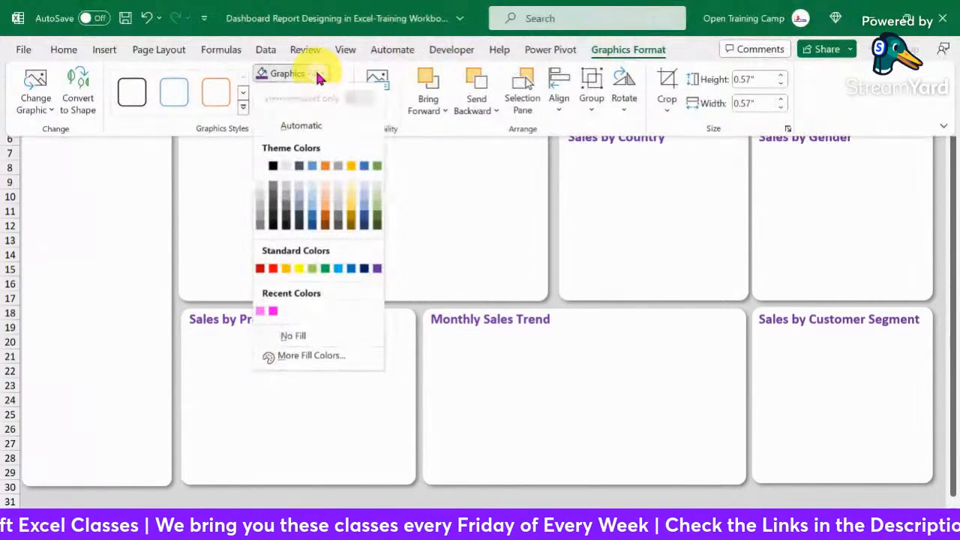
{"action": "left_click", "coordinate": [379, 270]}
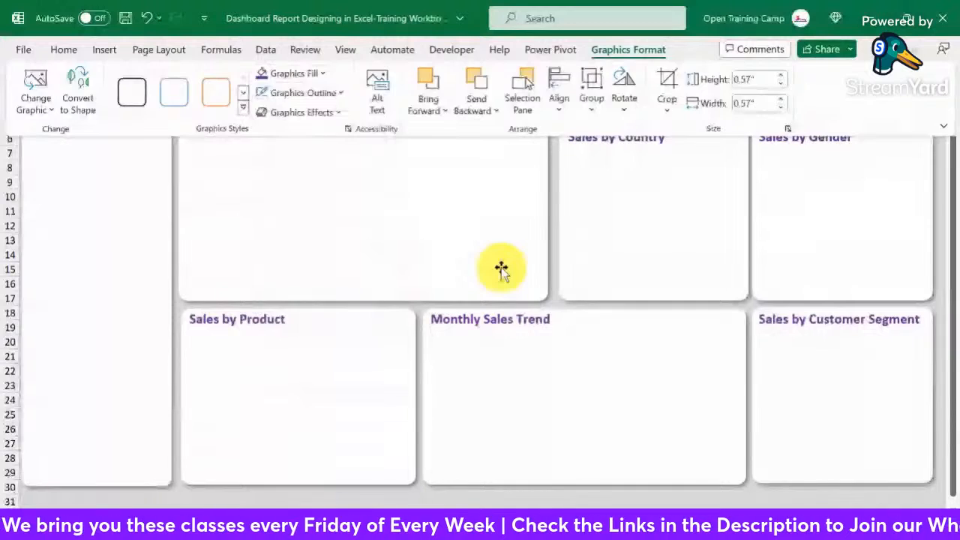
{"action": "left_click", "coordinate": [546, 366]}
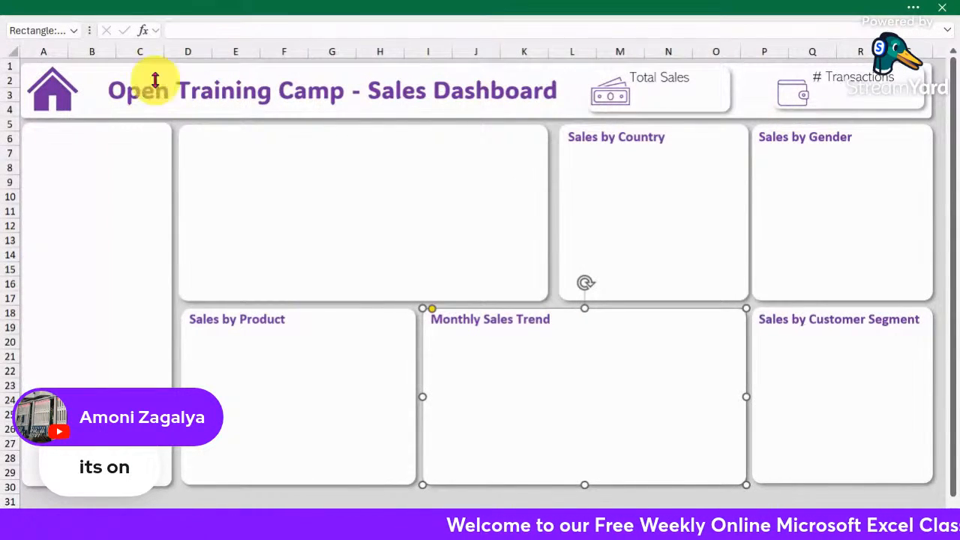
Make the "Total Sales" and "# Transactions" card labels bold.
{"action": "left_click", "coordinate": [73, 303]}
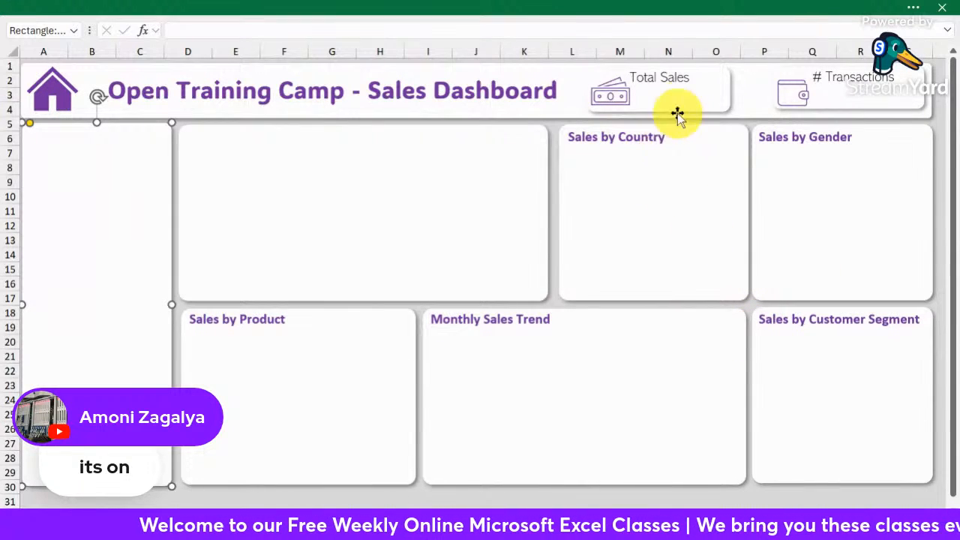
{"action": "left_click", "coordinate": [675, 84]}
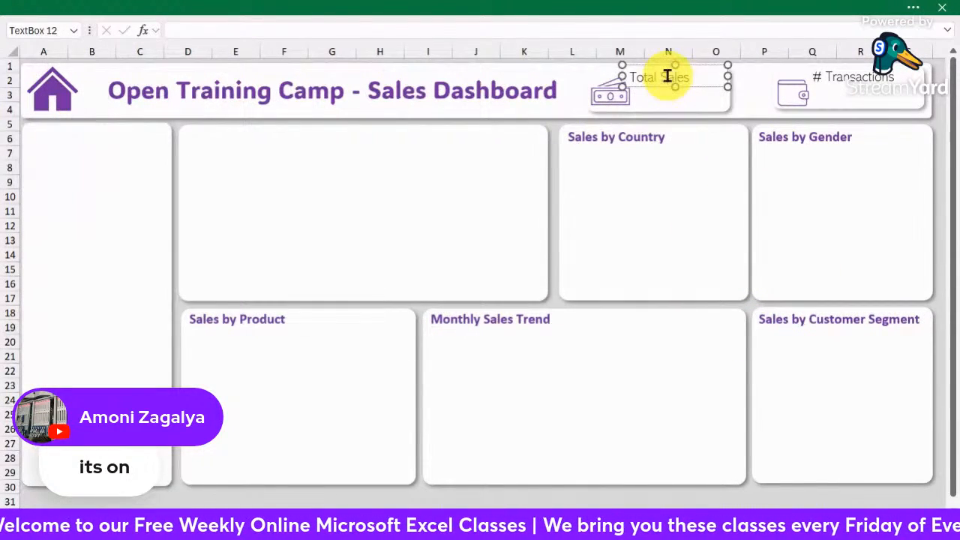
{"action": "key", "text": "ctrl+a"}
{"action": "left_click", "coordinate": [911, 9]}
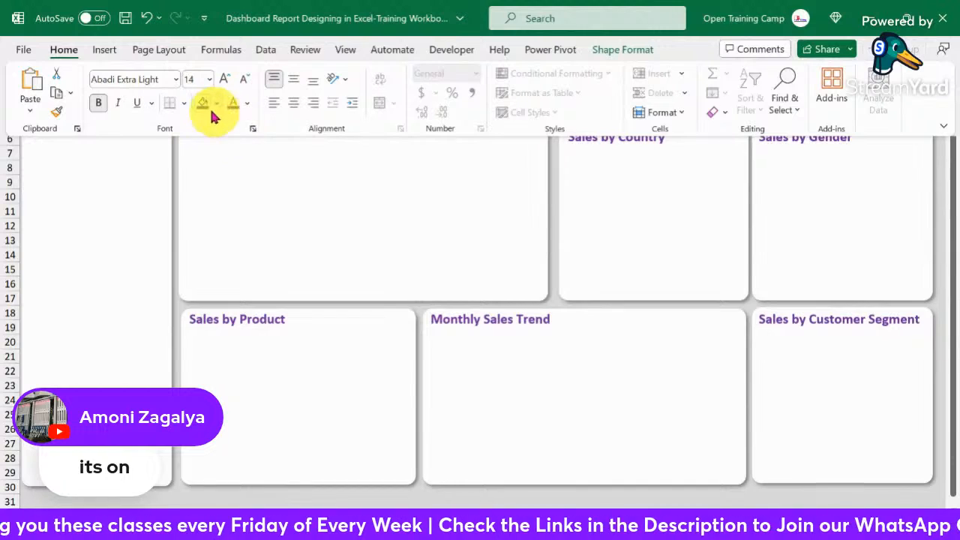
{"action": "left_click", "coordinate": [690, 206]}
{"action": "left_click", "coordinate": [524, 502]}
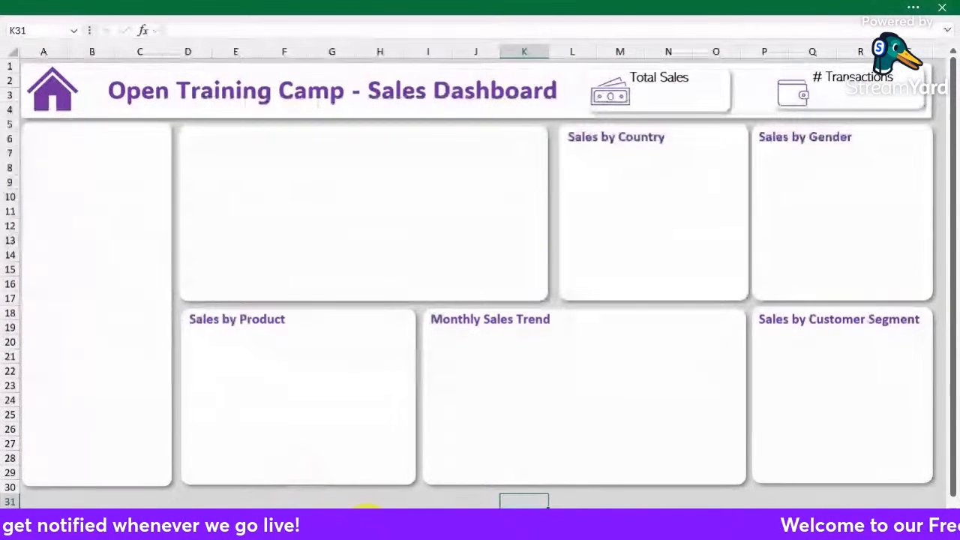
View the blank worksheet and return to the dashboard sheet.
{"action": "left_click", "coordinate": [362, 529]}
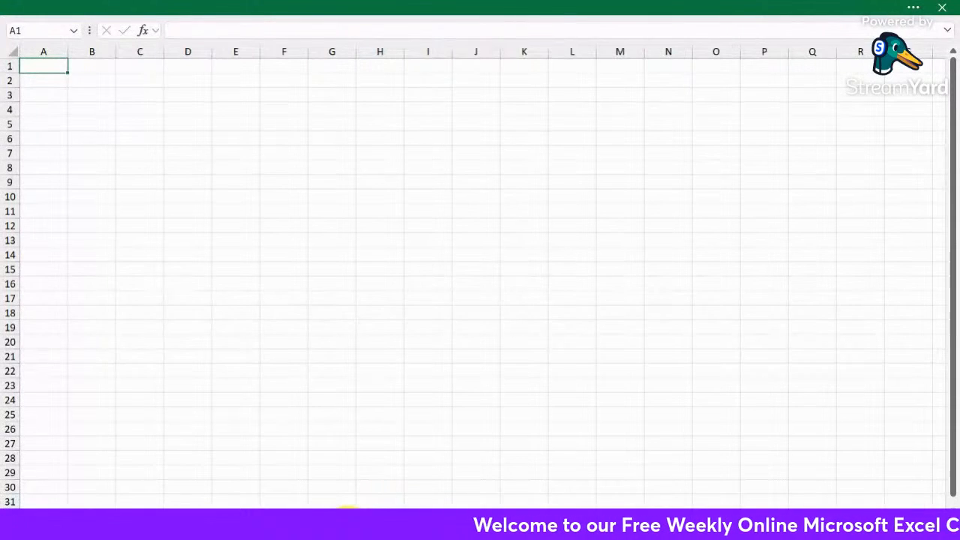
{"action": "left_click", "coordinate": [357, 166]}
{"action": "left_click", "coordinate": [396, 312]}
{"action": "left_click", "coordinate": [279, 530]}
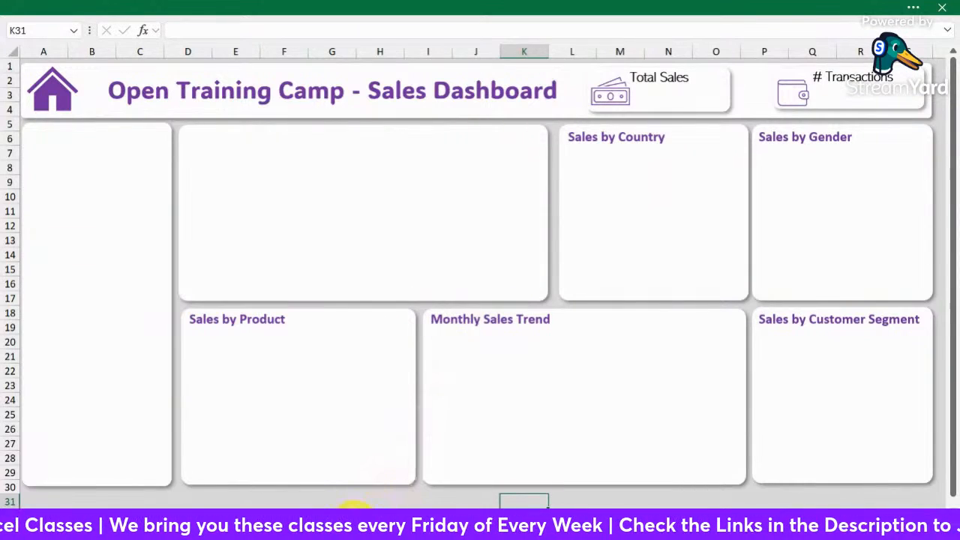
Open the raw sales data sheet and display the table's design options to check its table name.
{"action": "left_click", "coordinate": [353, 507]}
{"action": "left_click", "coordinate": [247, 210]}
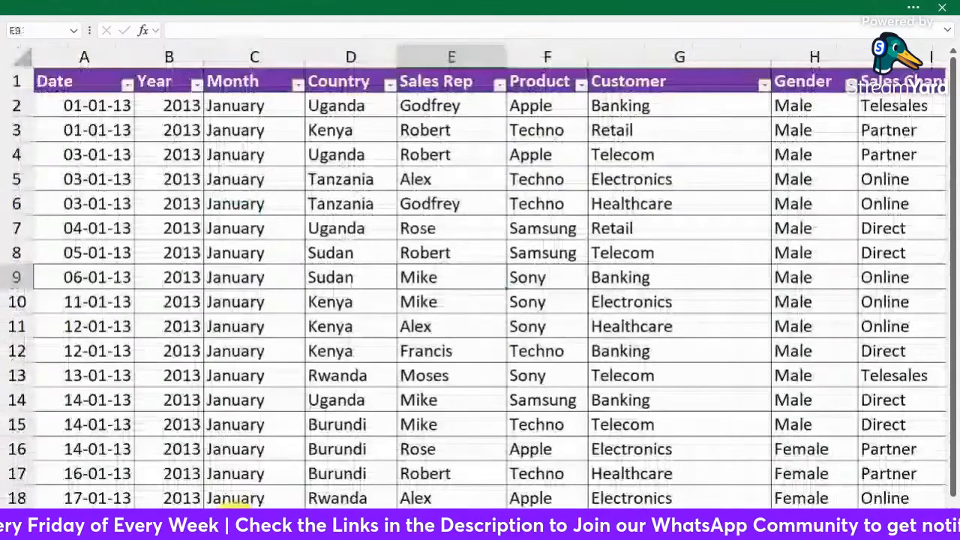
{"action": "left_click", "coordinate": [390, 219]}
{"action": "left_click", "coordinate": [322, 178]}
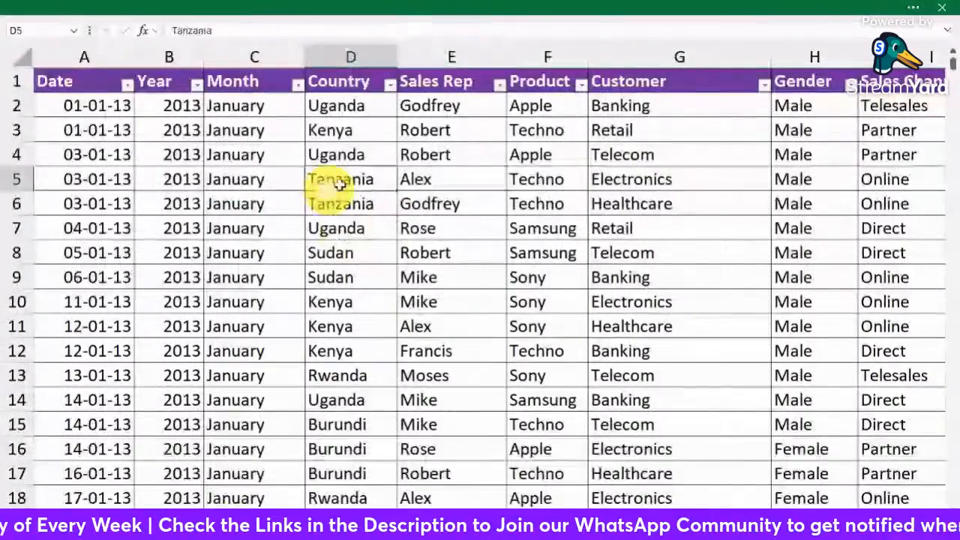
{"action": "left_click", "coordinate": [913, 8]}
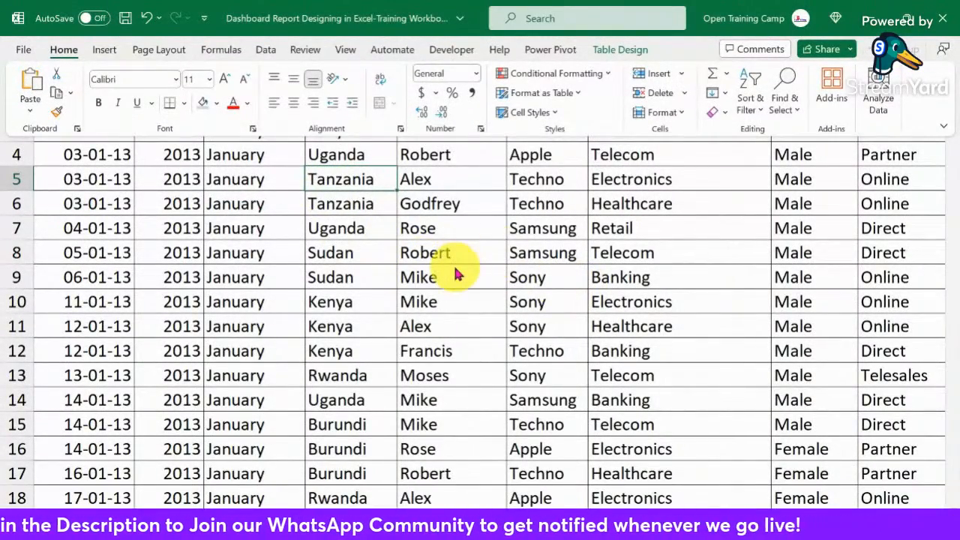
{"action": "left_click", "coordinate": [621, 48]}
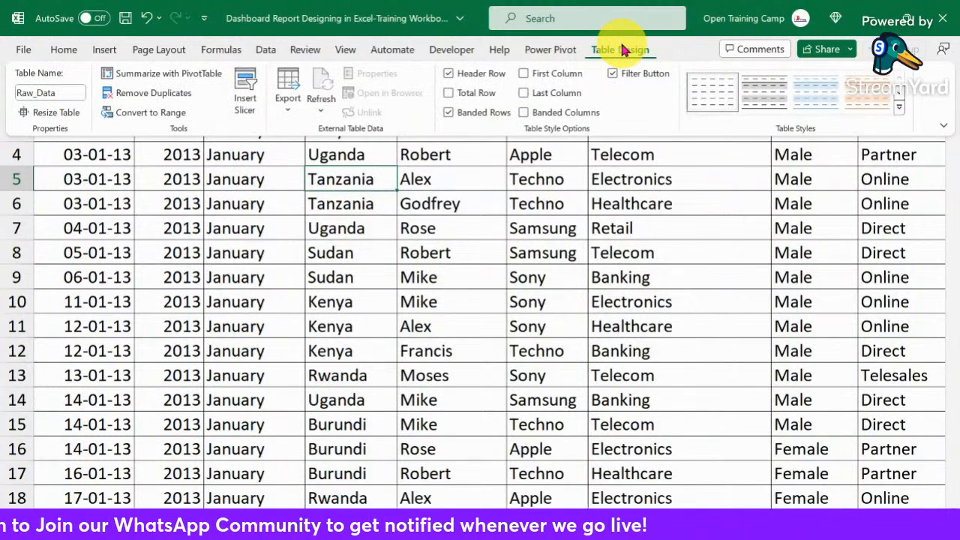
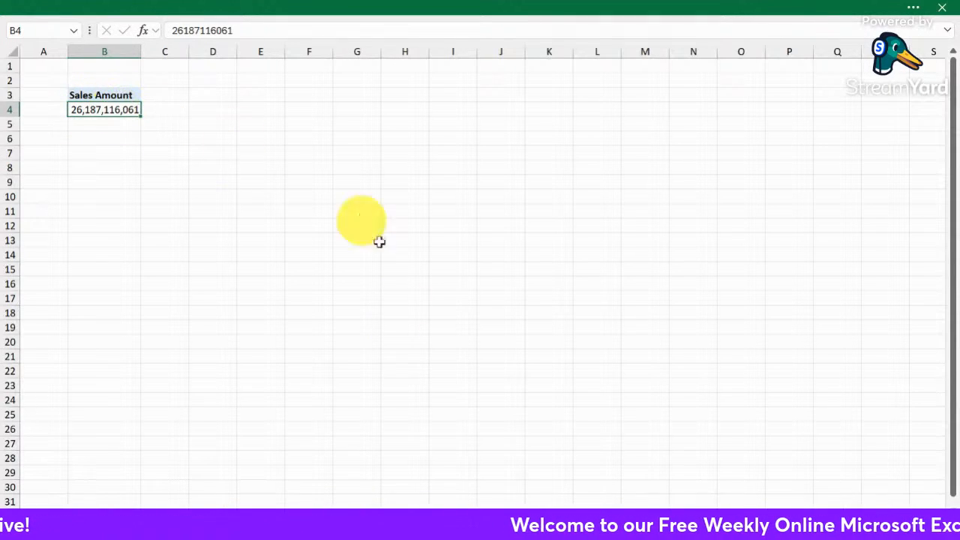
View the finished sample dashboard, return to the Sales Amount PivotTable sheet and enlarge its view.
{"action": "left_click", "coordinate": [292, 504]}
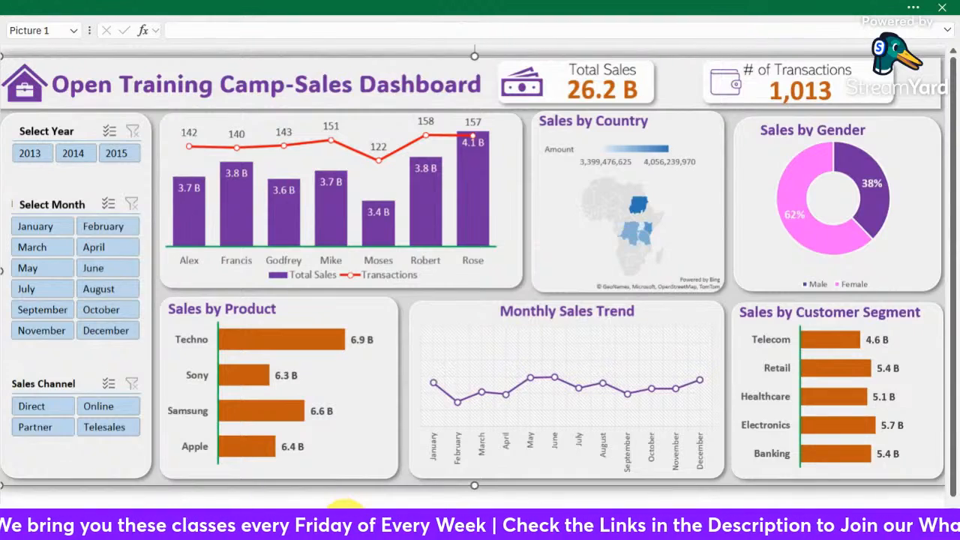
{"action": "left_click", "coordinate": [343, 524]}
{"action": "left_click", "coordinate": [201, 193]}
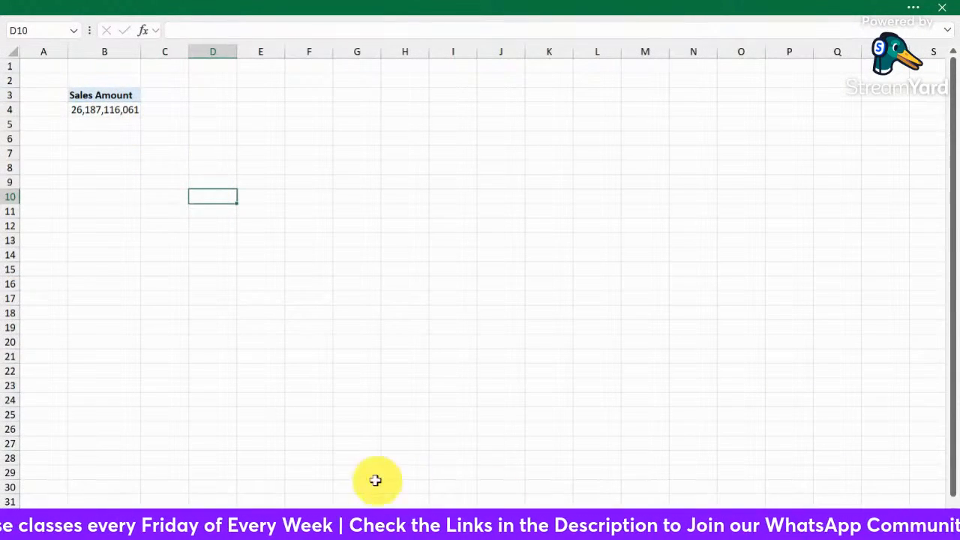
{"action": "left_click", "coordinate": [912, 7]}
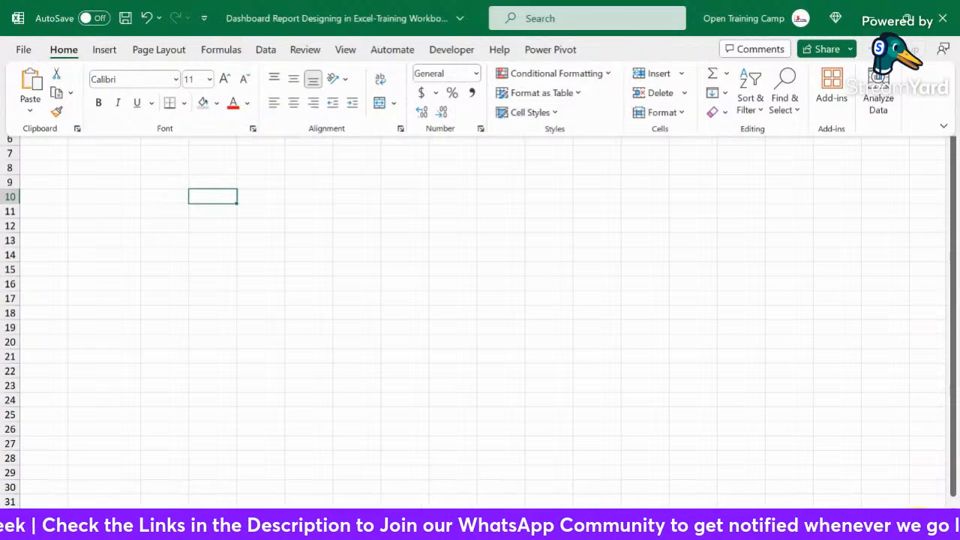
{"action": "scroll", "coordinate": [619, 324], "scroll_direction": "up", "scroll_amount": 5}
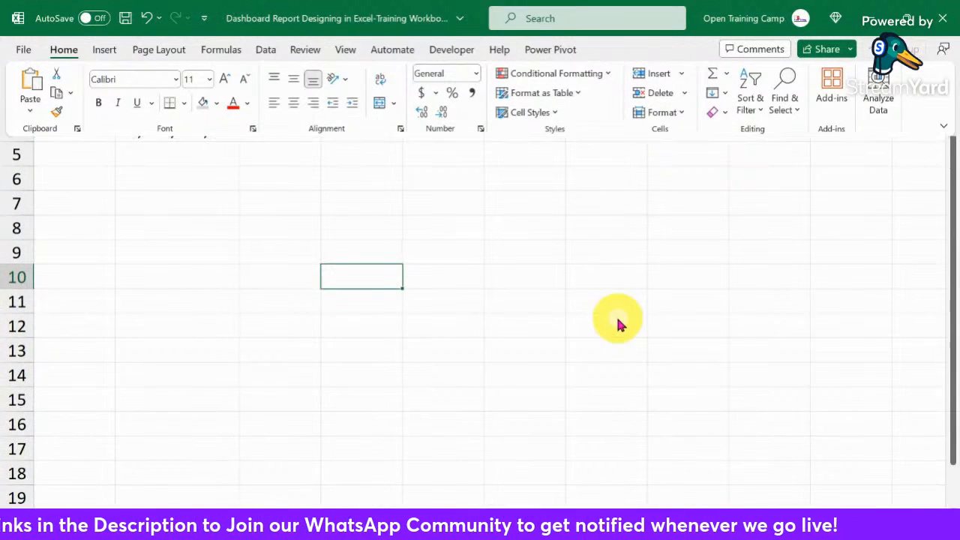
Examine the Sales Amount header and the total beneath it in the PivotTable.
{"action": "left_click", "coordinate": [480, 235]}
{"action": "left_click", "coordinate": [165, 130]}
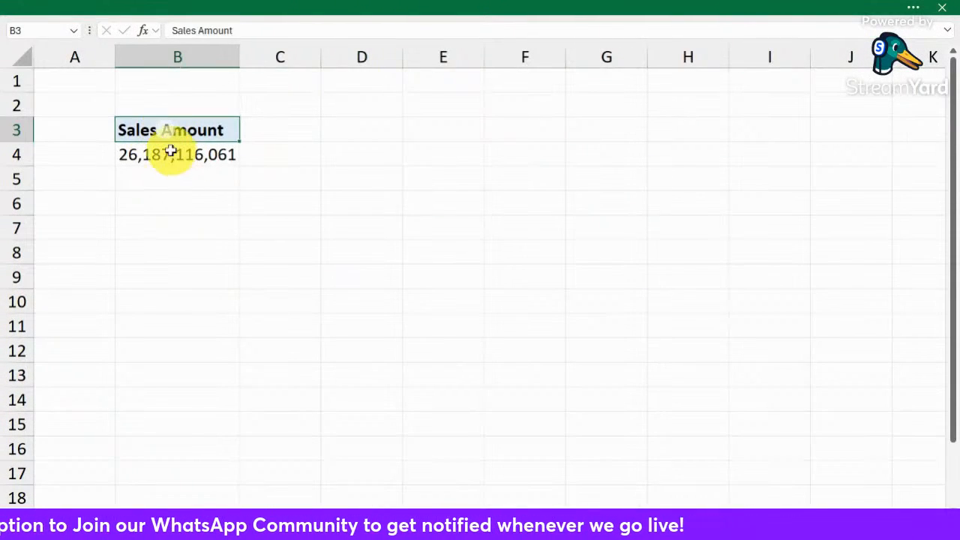
{"action": "left_click", "coordinate": [171, 152]}
{"action": "left_click", "coordinate": [172, 184]}
{"action": "left_click", "coordinate": [169, 150]}
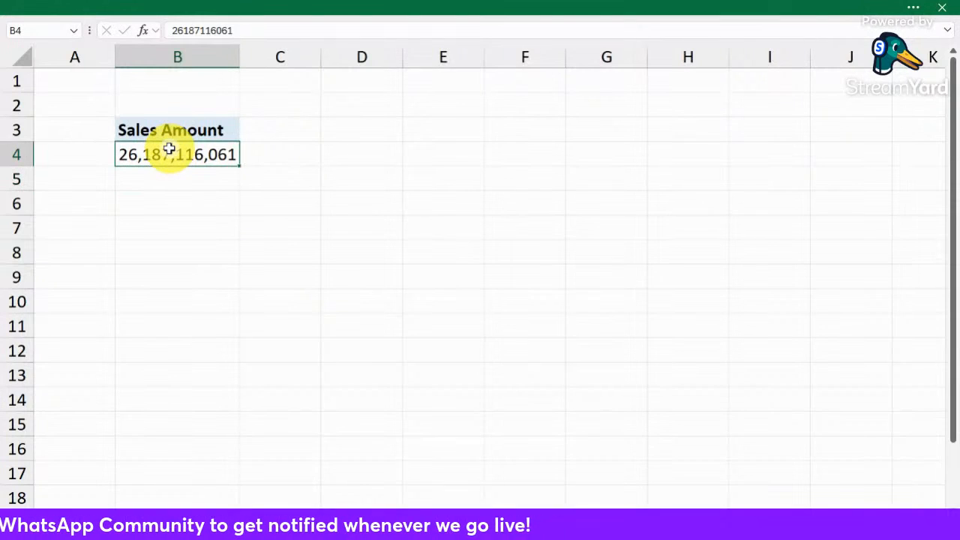
{"action": "left_click", "coordinate": [420, 198]}
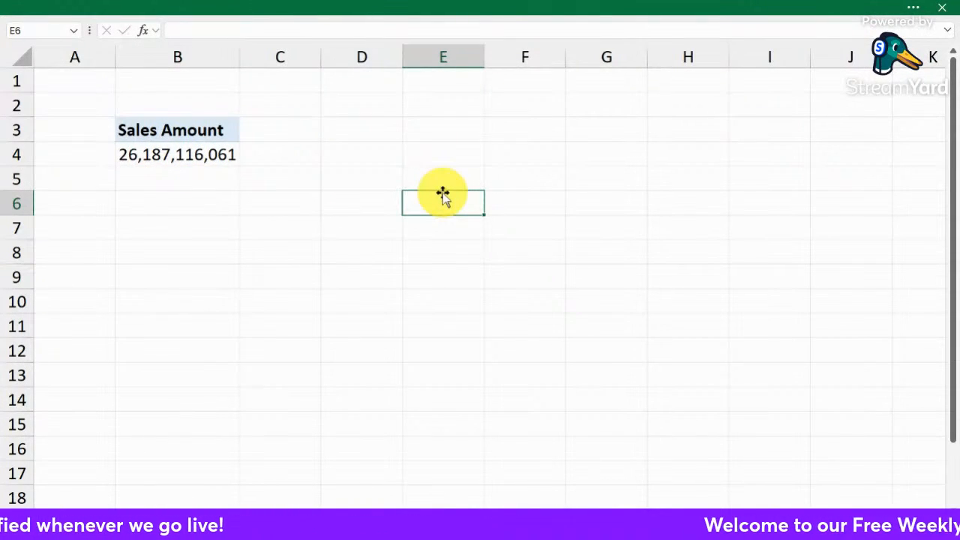
{"action": "left_click", "coordinate": [163, 146]}
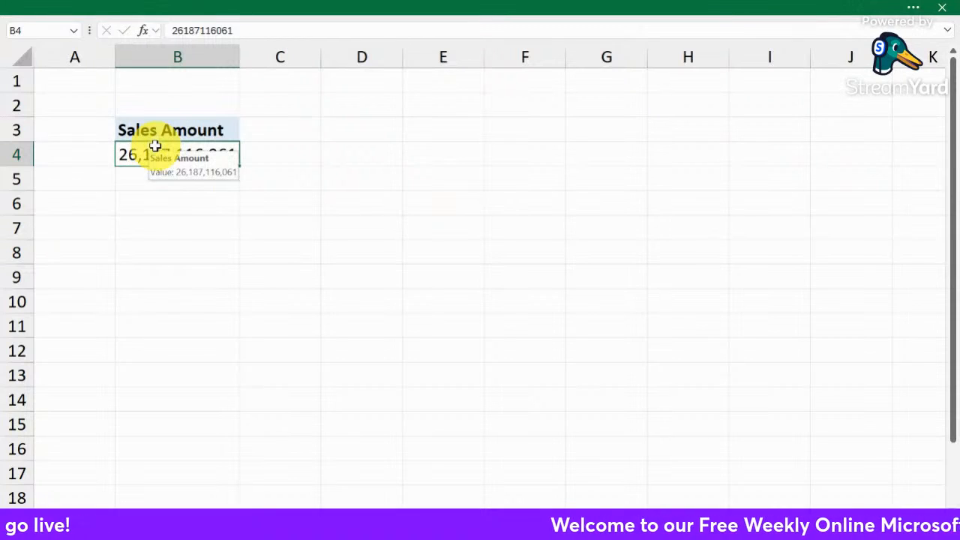
{"action": "left_click", "coordinate": [437, 197]}
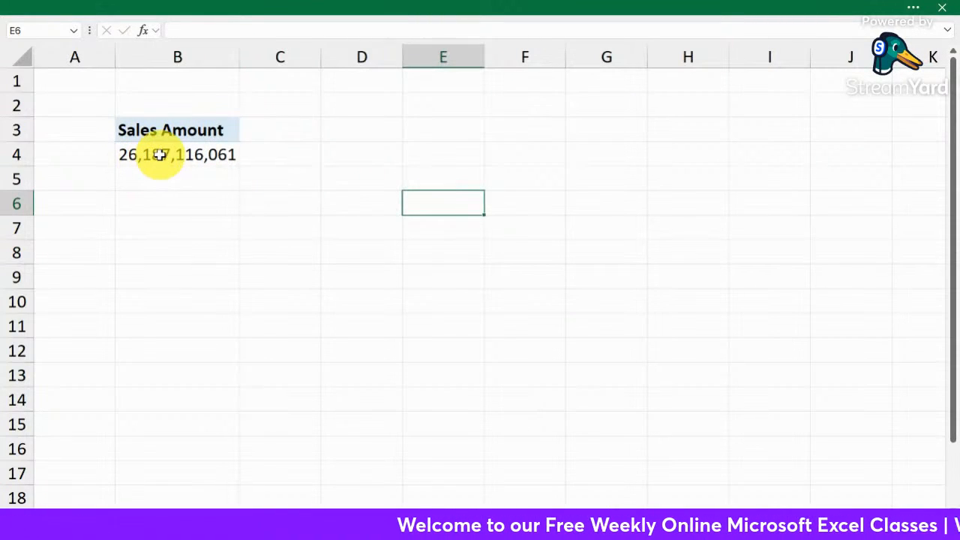
{"action": "left_click", "coordinate": [159, 155]}
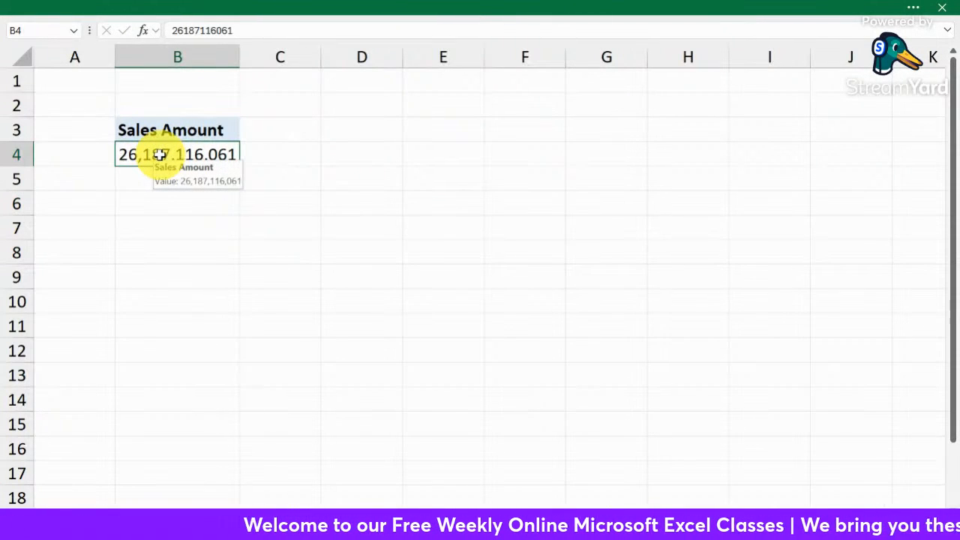
{"action": "left_click", "coordinate": [332, 166]}
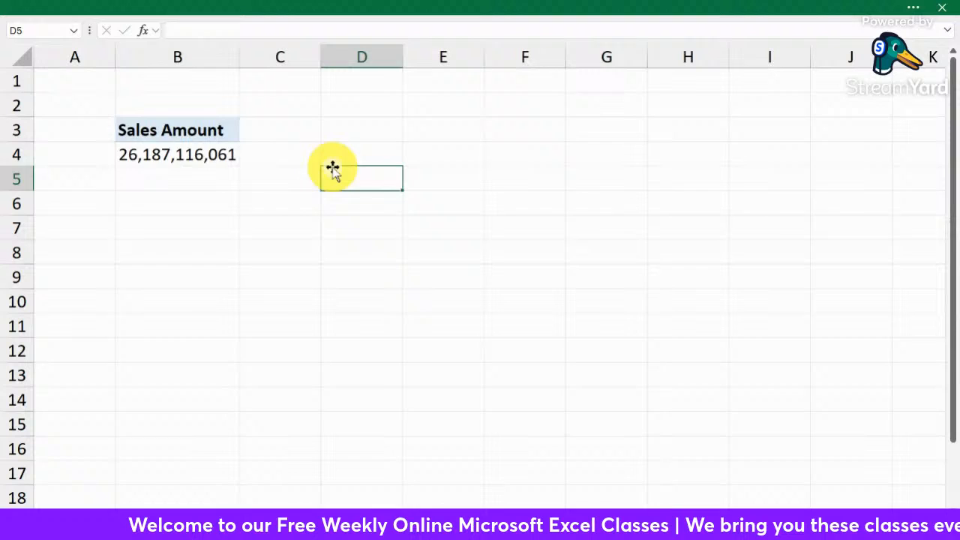
{"action": "left_click", "coordinate": [159, 152]}
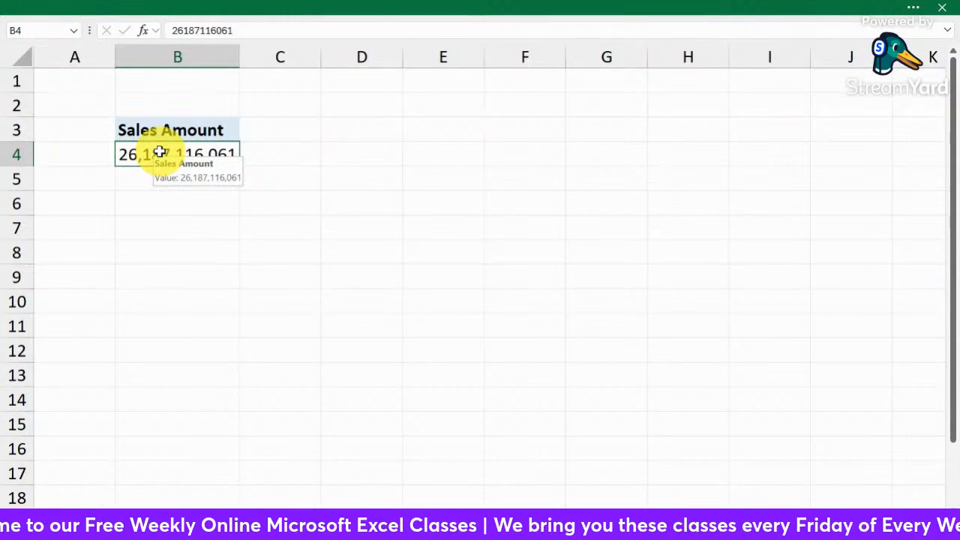
{"action": "left_click", "coordinate": [389, 171]}
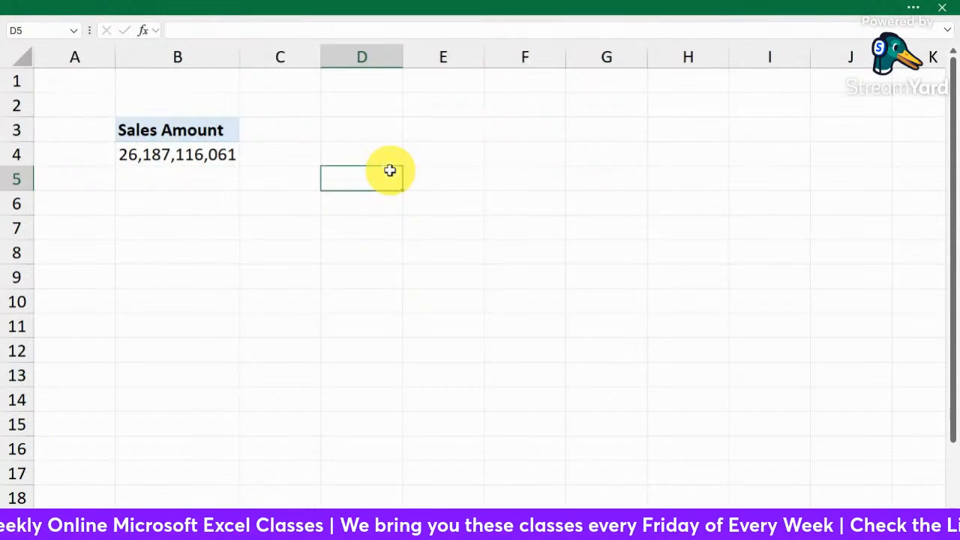
{"action": "left_click", "coordinate": [151, 155]}
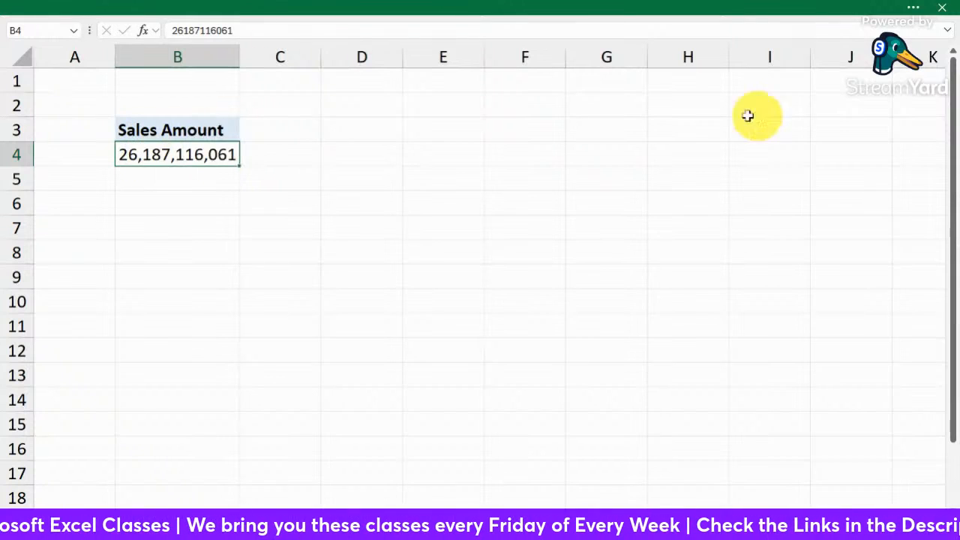
Open the number format settings for the Sales Amount total in B4, choose the Custom category and clear the existing format code.
{"action": "left_click", "coordinate": [913, 8]}
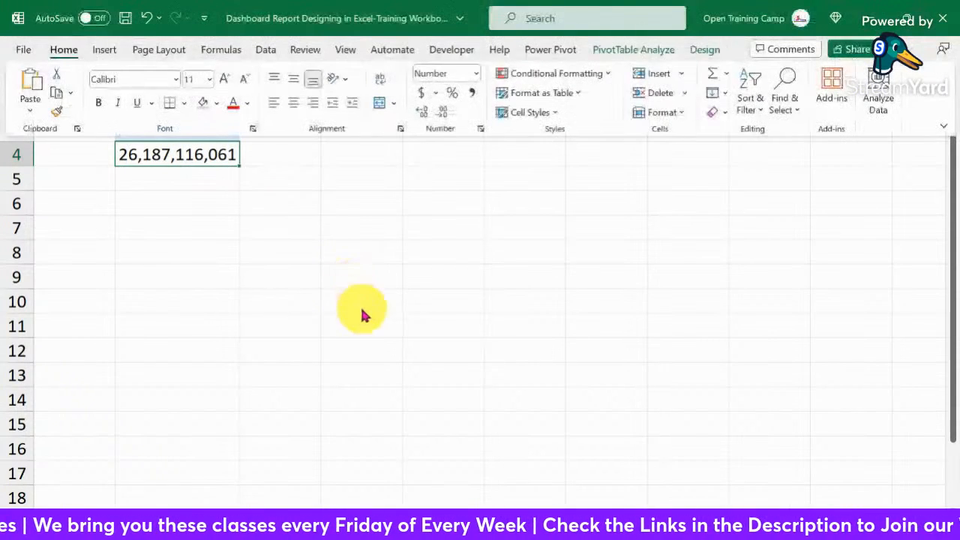
{"action": "left_click", "coordinate": [173, 153]}
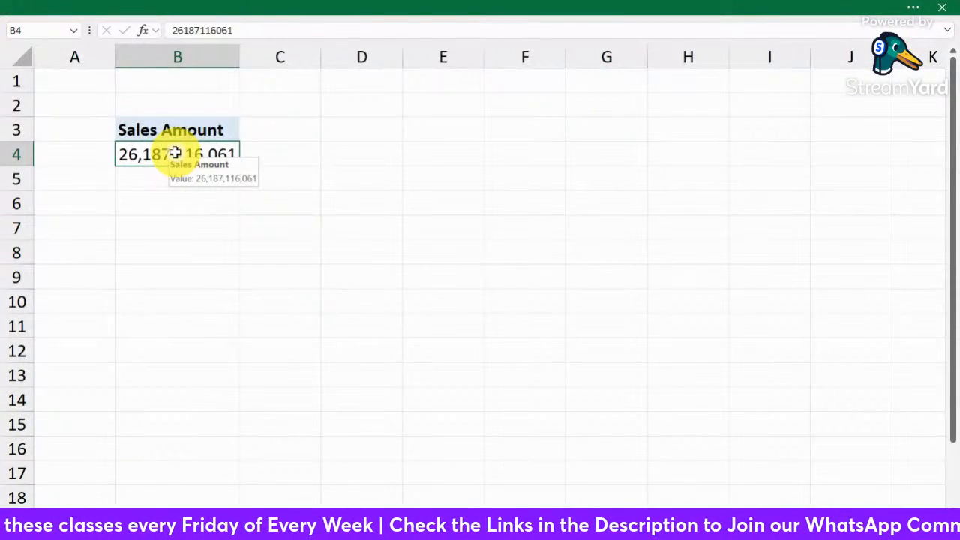
{"action": "right_click", "coordinate": [180, 154]}
{"action": "left_click", "coordinate": [226, 231]}
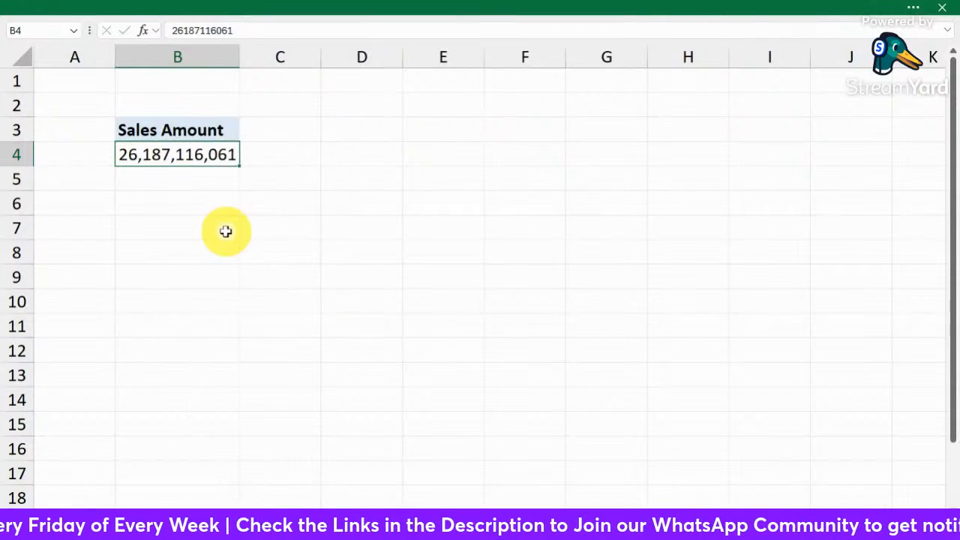
{"action": "left_click_drag", "start_coordinate": [133, 38], "coordinate": [396, 80]}
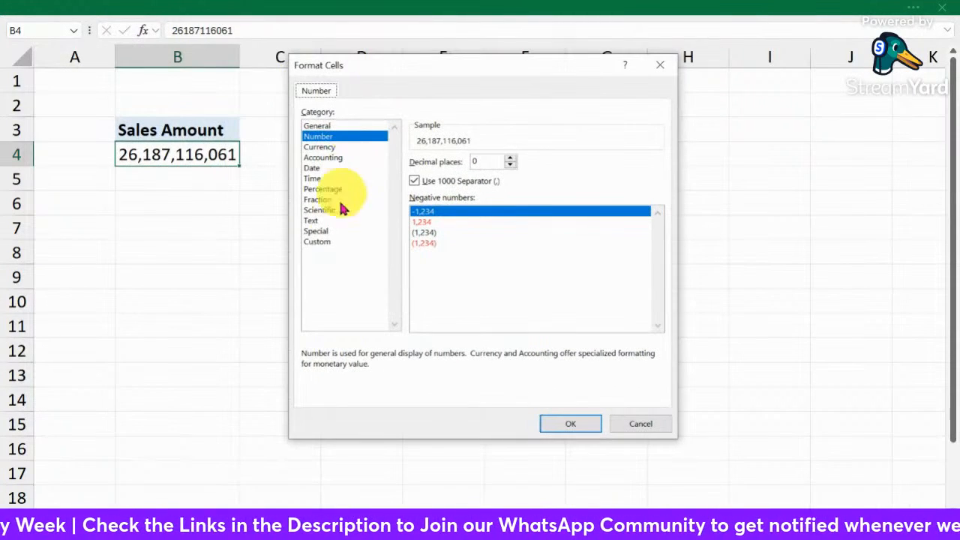
{"action": "left_click", "coordinate": [317, 242]}
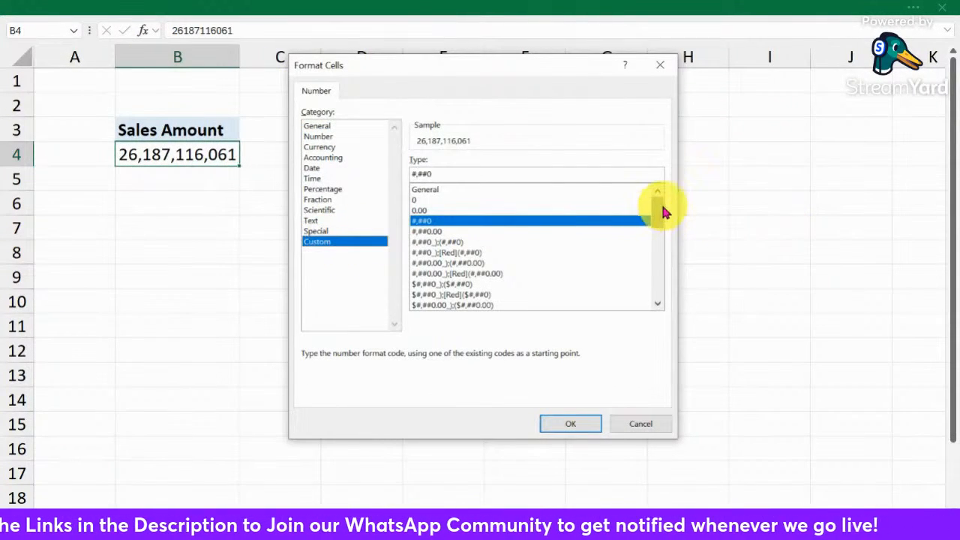
{"action": "left_click_drag", "start_coordinate": [449, 170], "coordinate": [363, 170]}
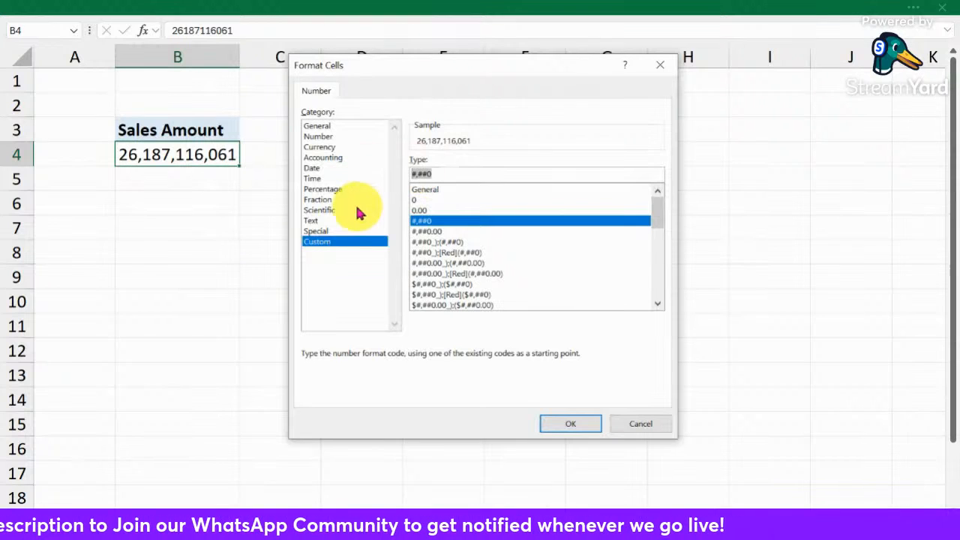
{"action": "key", "text": "BackSpace"}
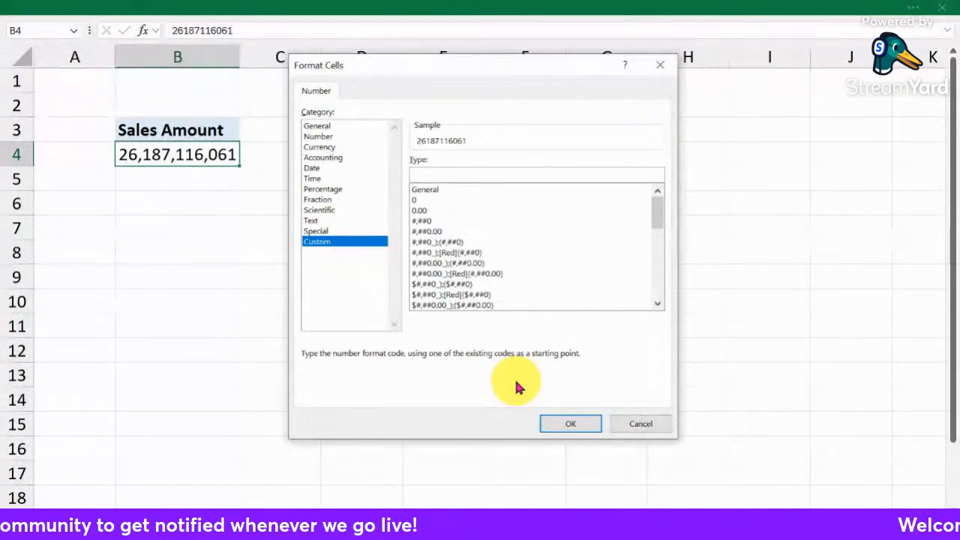
{"action": "type", "text": "["}
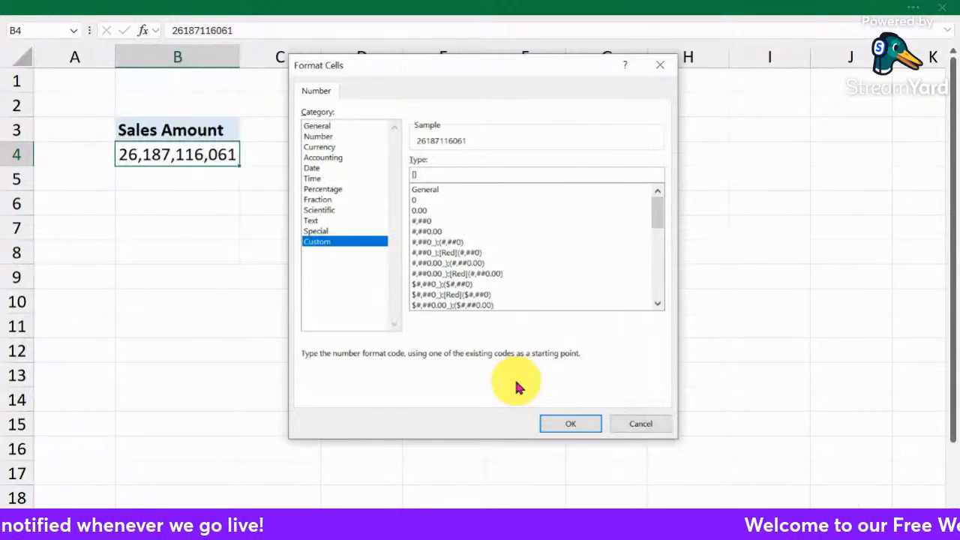
{"action": "type", "text": ">="}
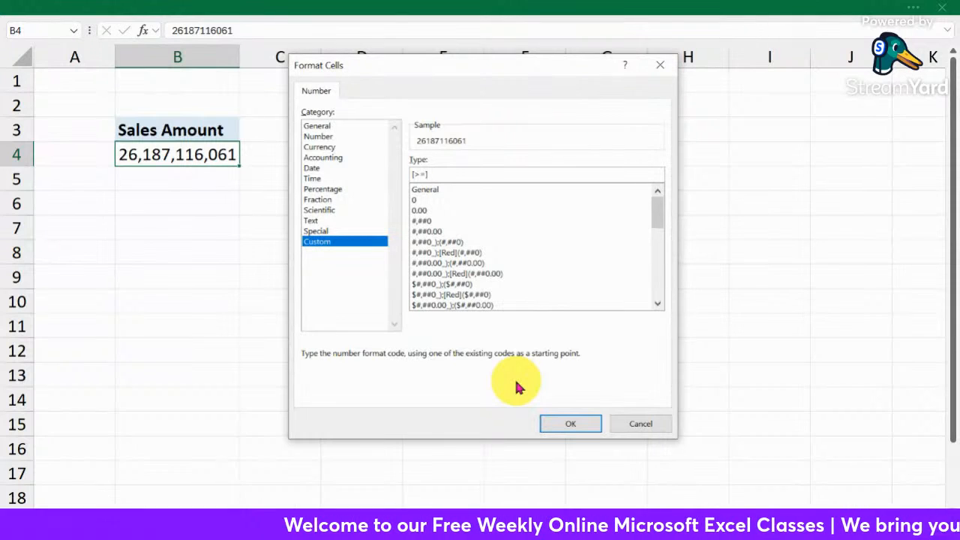
{"action": "type", "text": "1]"}
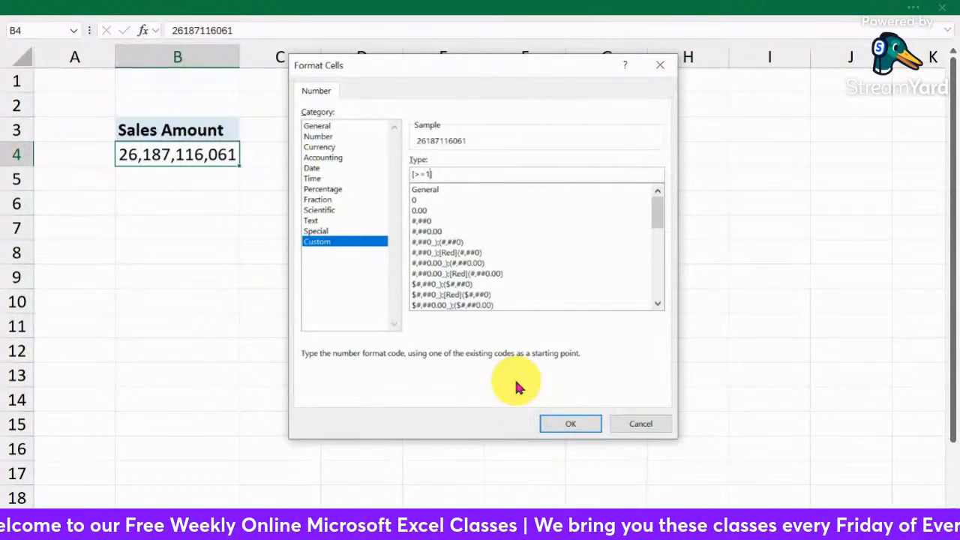
{"action": "type", "text": "000"}
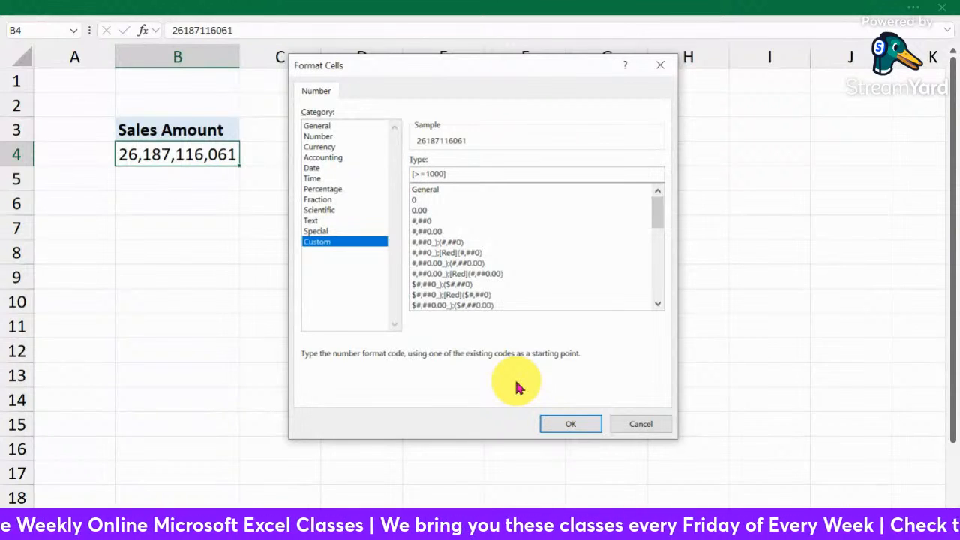
{"action": "type", "text": "00000"}
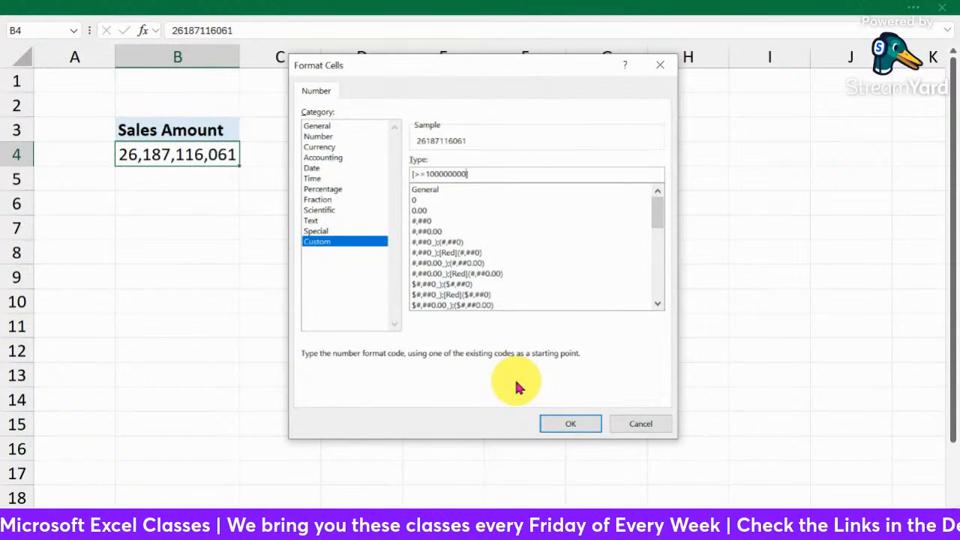
{"action": "type", "text": "0"}
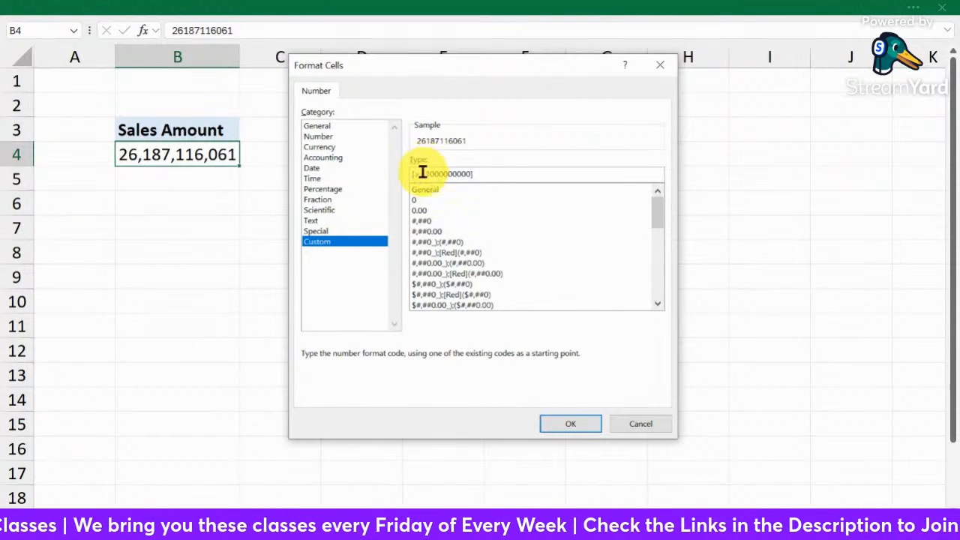
{"action": "left_click", "coordinate": [491, 175]}
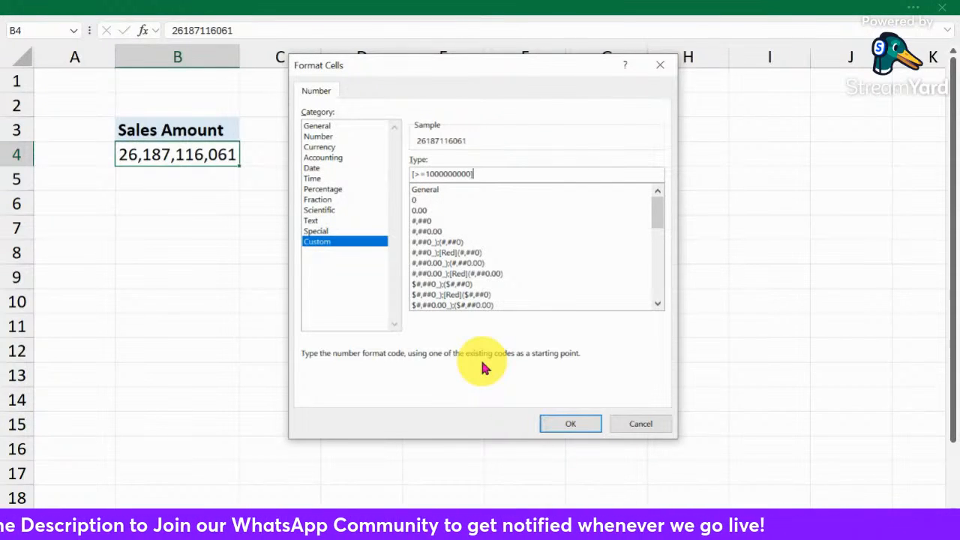
{"action": "type", "text": "#"}
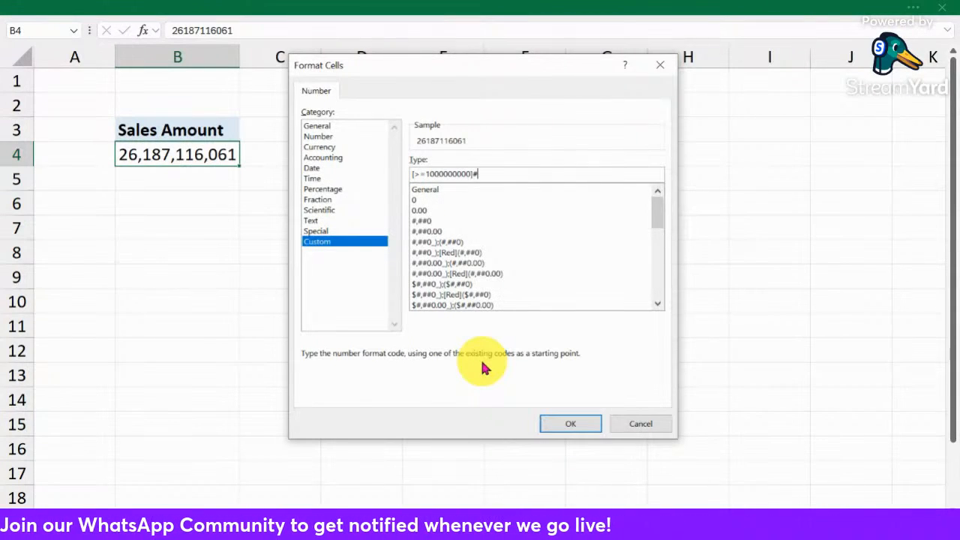
{"action": "type", "text": "."}
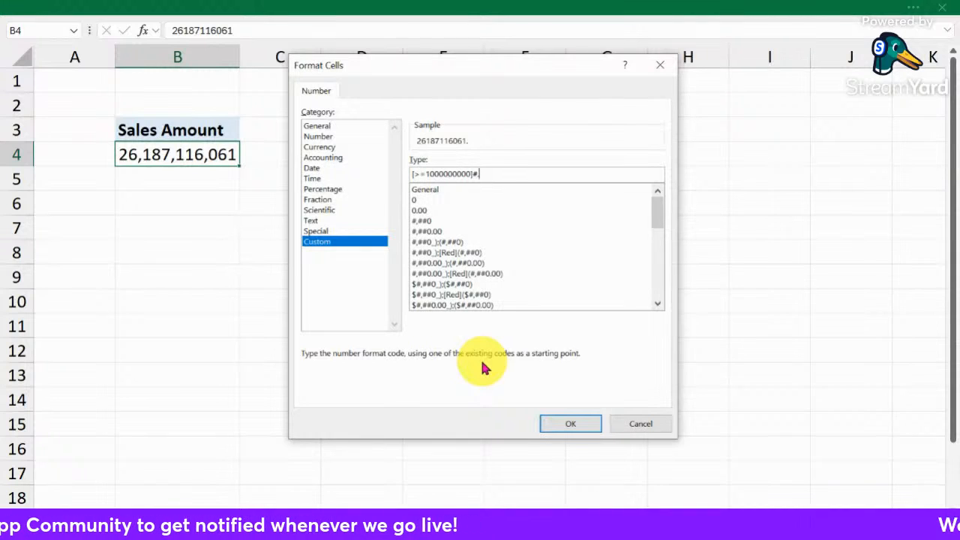
{"action": "type", "text": "0"}
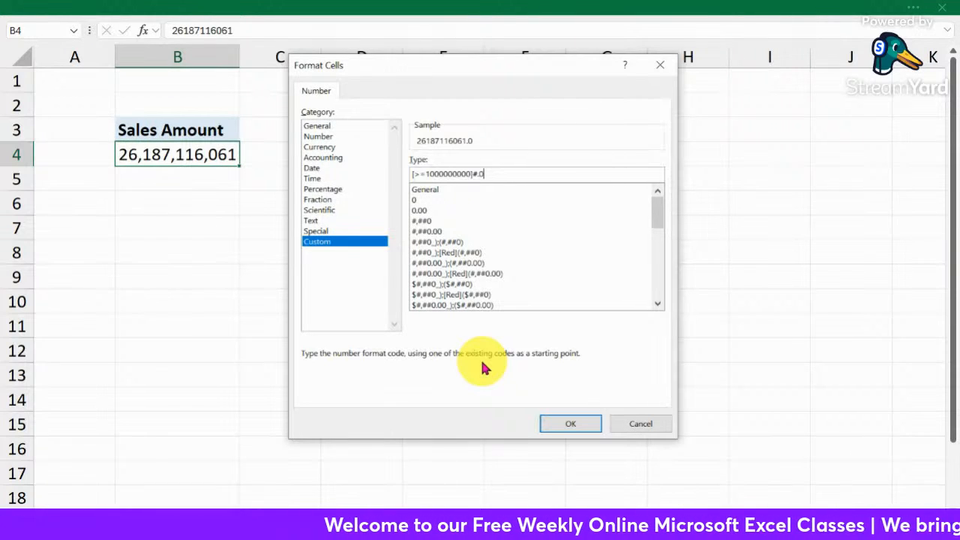
{"action": "type", "text": ",,,"}
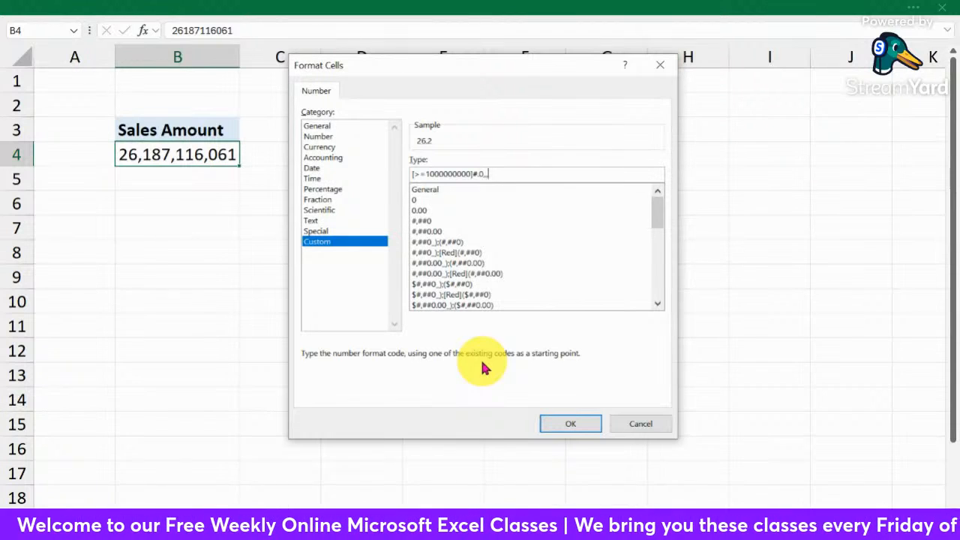
{"action": "type", "text": "\""}
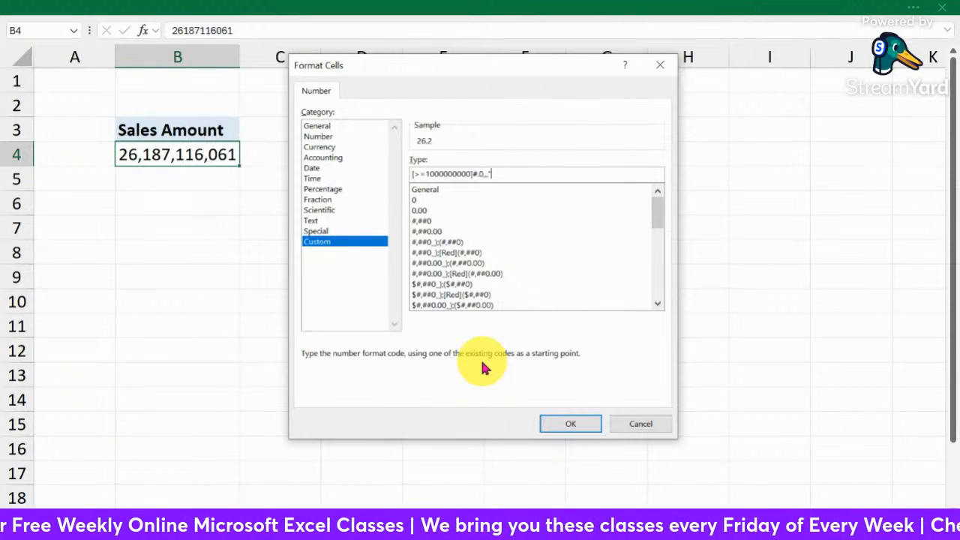
{"action": "type", "text": "B\""}
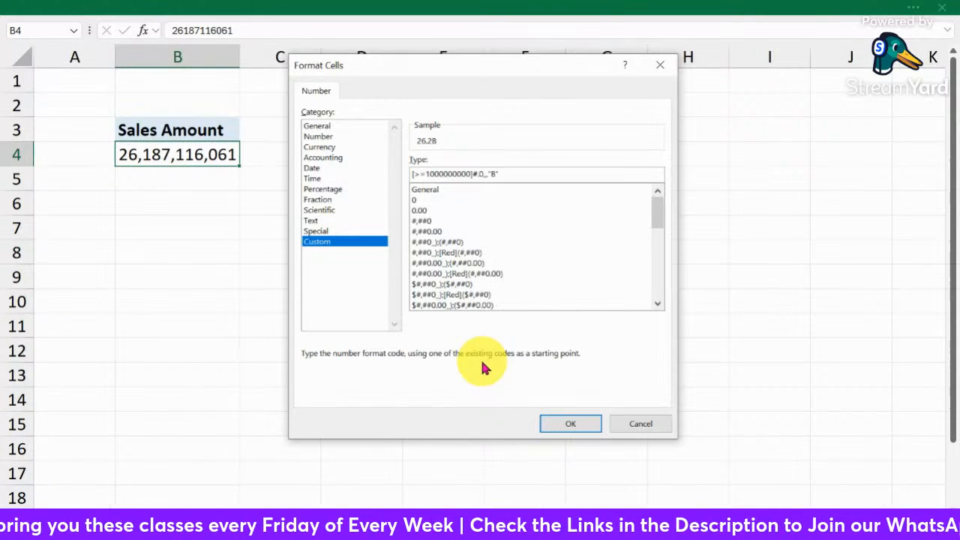
Start a second section of the format code, separated by a semicolon, with the condition [<=99999999].
{"action": "type", "text": ";"}
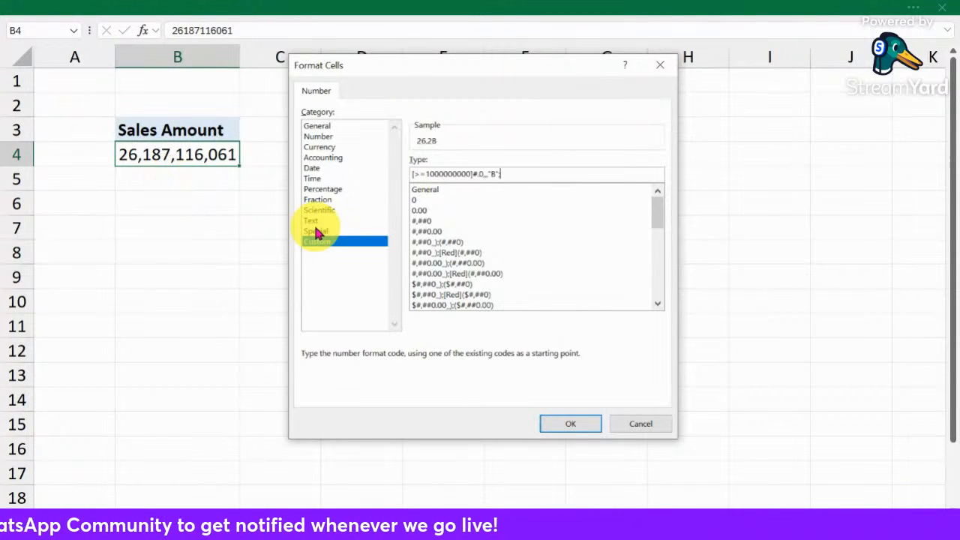
{"action": "type", "text": "["}
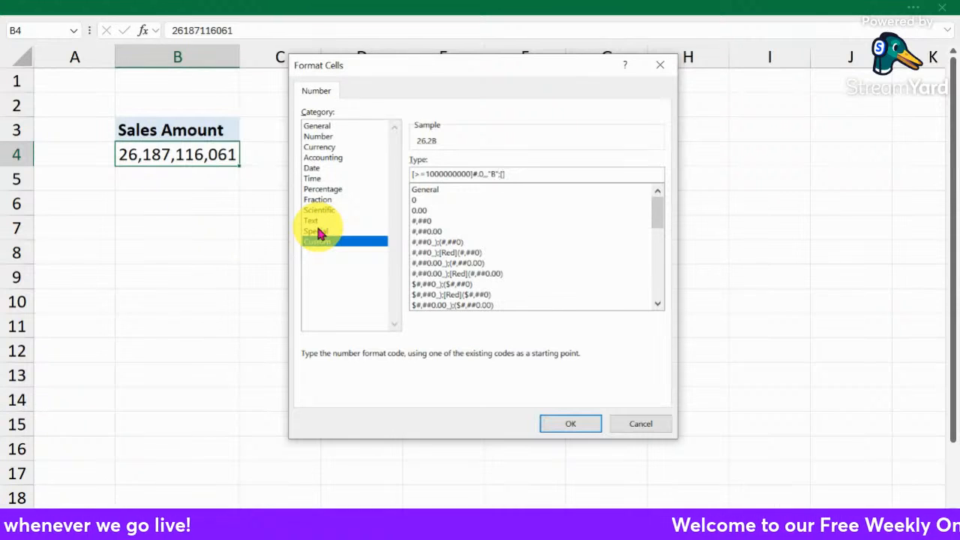
{"action": "type", "text": "<="}
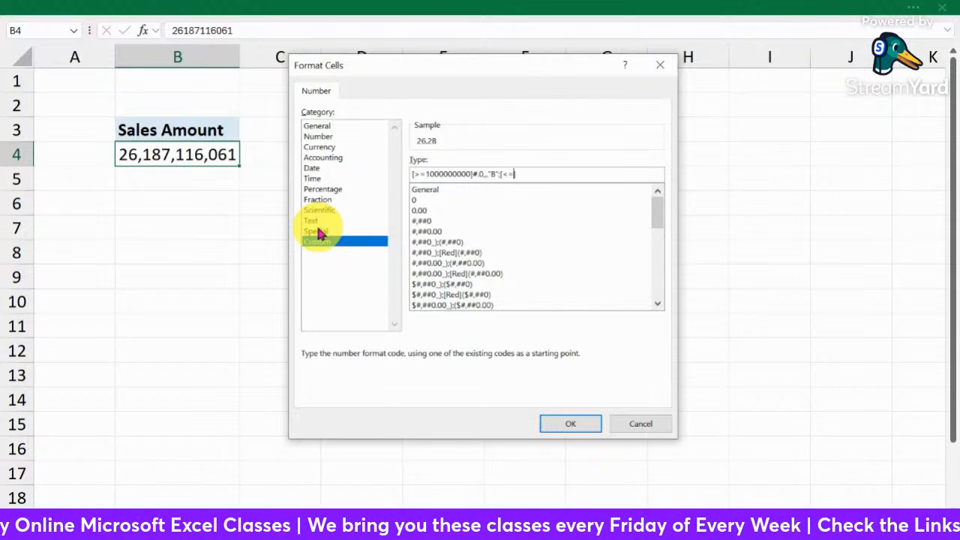
{"action": "type", "text": "99"}
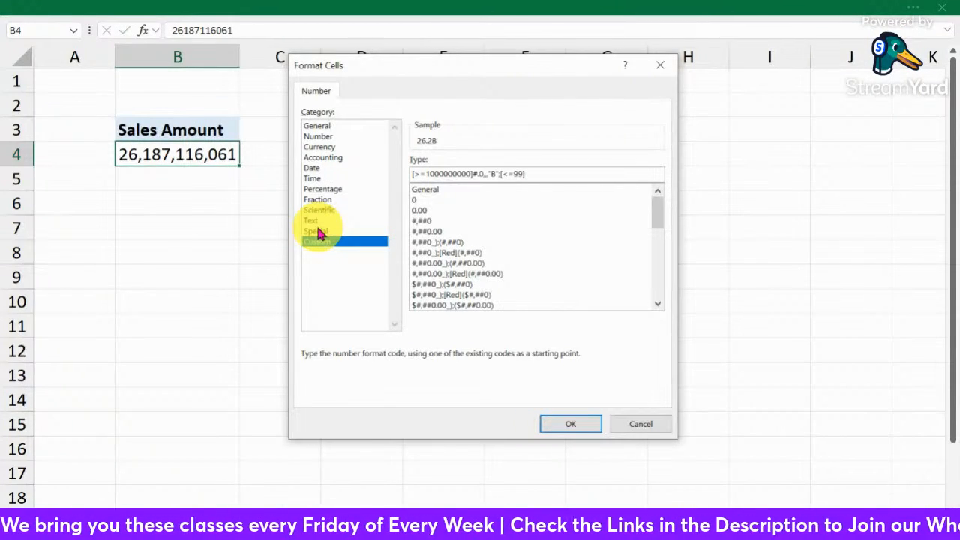
{"action": "type", "text": "9999"}
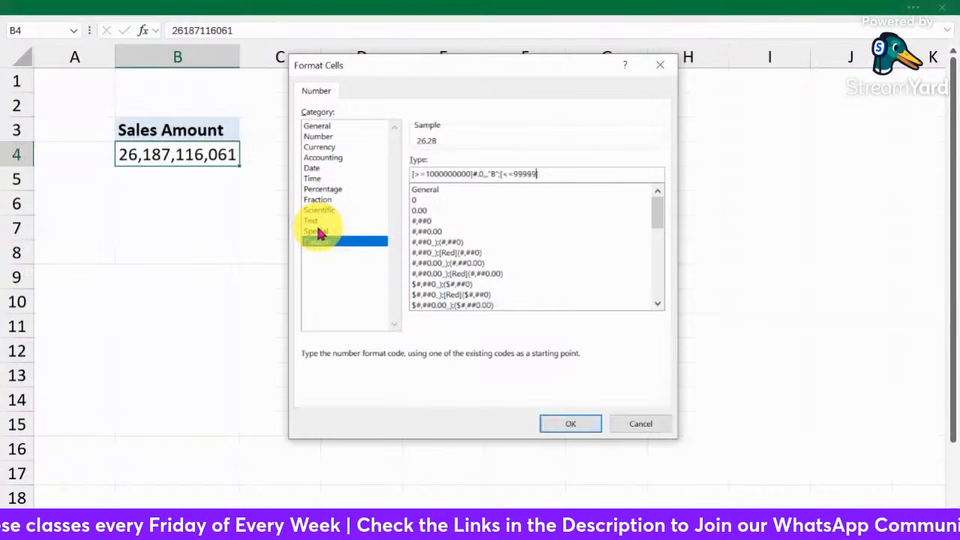
{"action": "type", "text": "99"}
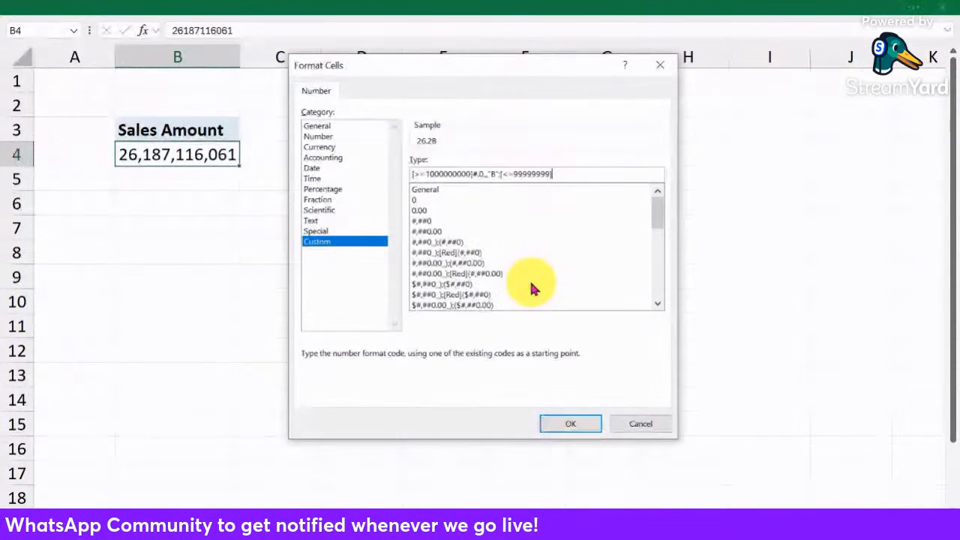
Add the millions format #.0,,"M" after the second condition in the format code.
{"action": "type", "text": "#."}
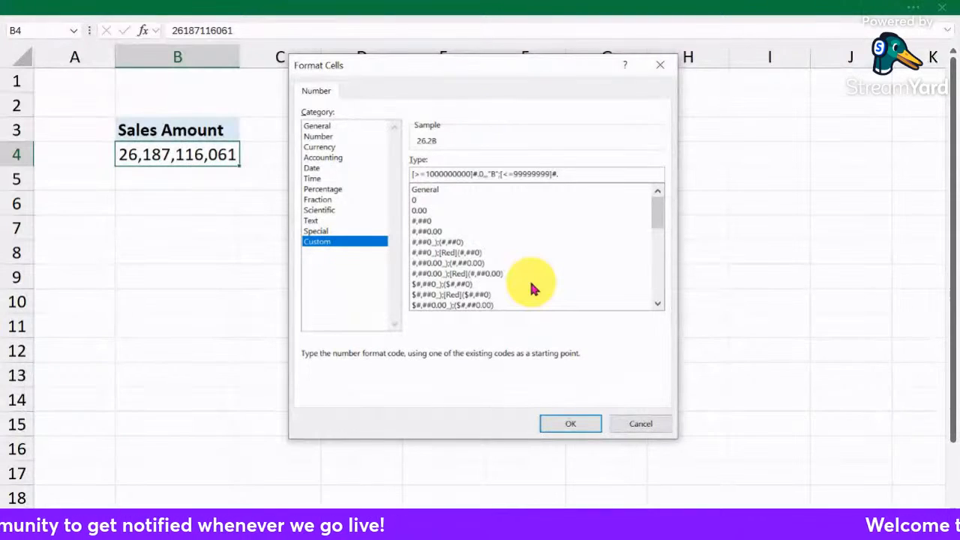
{"action": "type", "text": "0"}
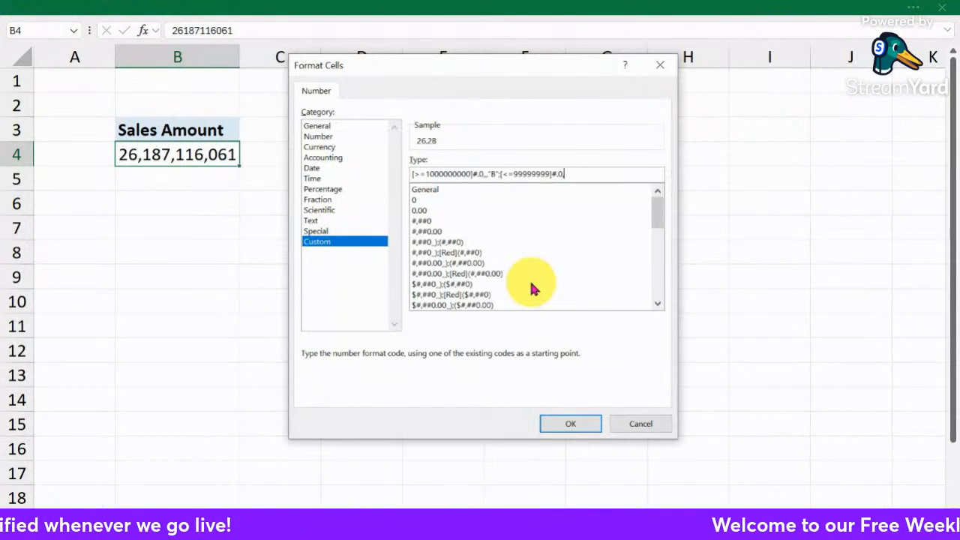
{"action": "type", "text": ",,\"m"}
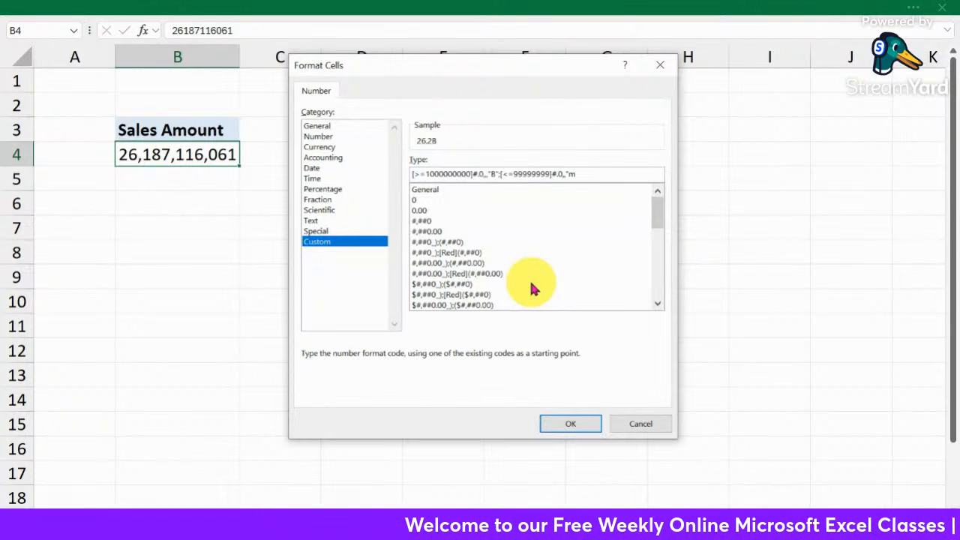
{"action": "key", "text": "BackSpace"}
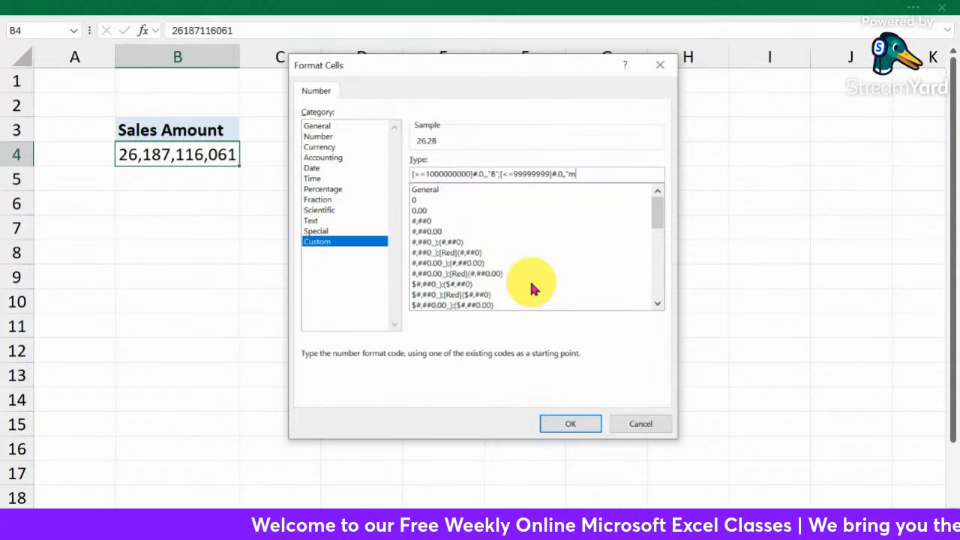
{"action": "key", "text": "BackSpace"}
{"action": "type", "text": "M\""}
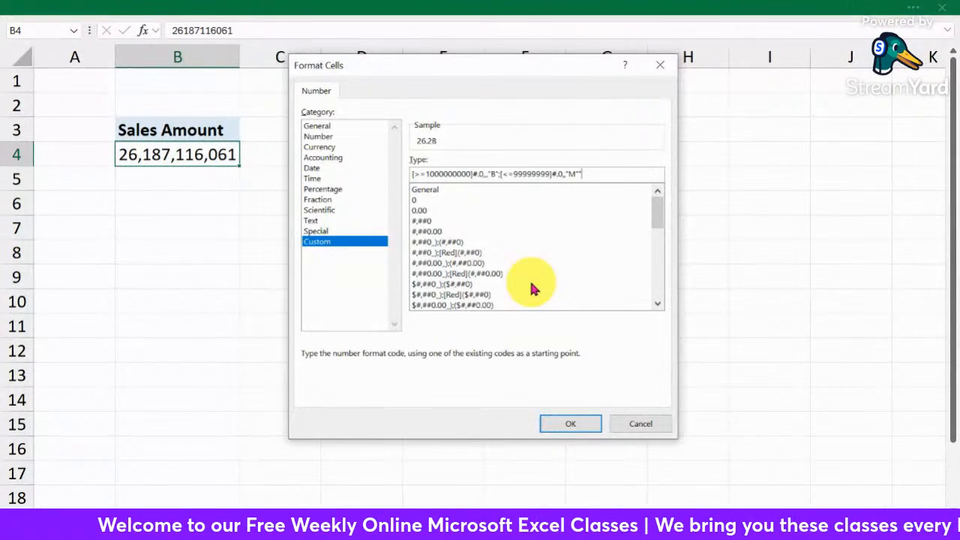
Correct the second condition to [<=999999999] and apply the custom number format to the Sales Amount total.
{"action": "left_click", "coordinate": [535, 174]}
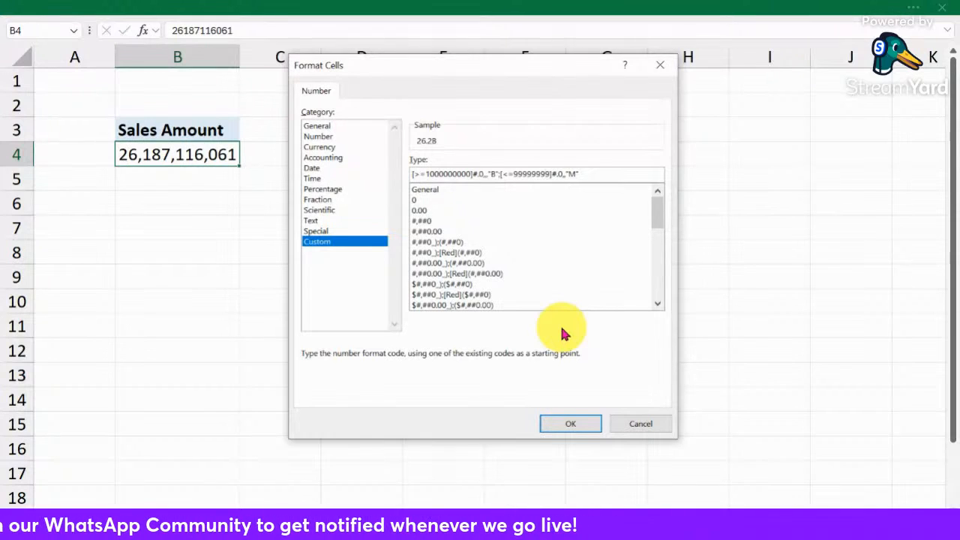
{"action": "key", "text": "Left"}
{"action": "key", "text": "Left"}
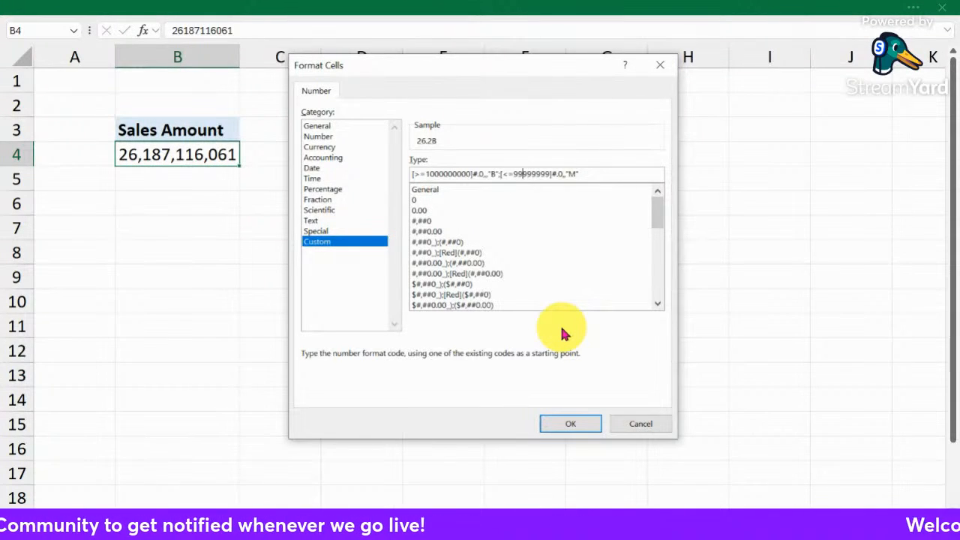
{"action": "left_click", "coordinate": [545, 173]}
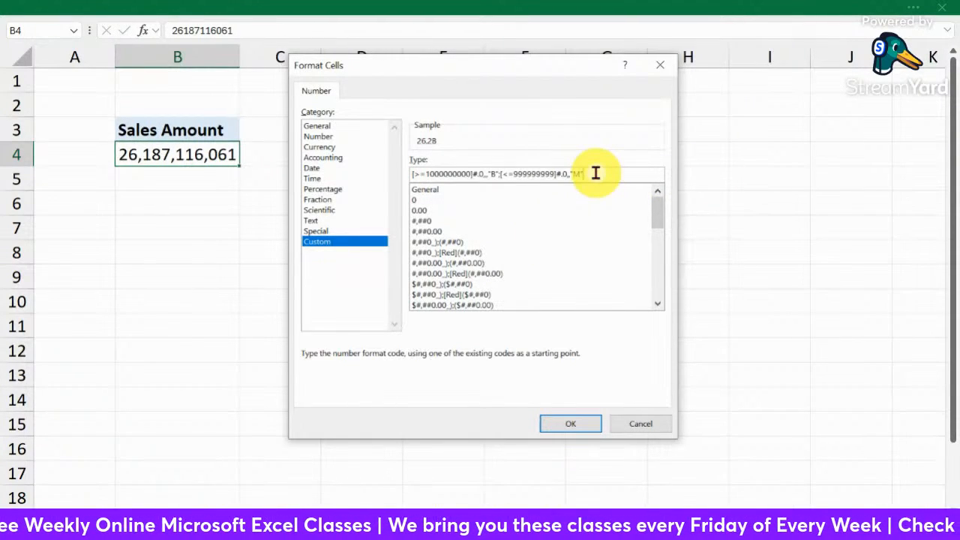
{"action": "left_click", "coordinate": [569, 424]}
{"action": "left_click", "coordinate": [317, 319]}
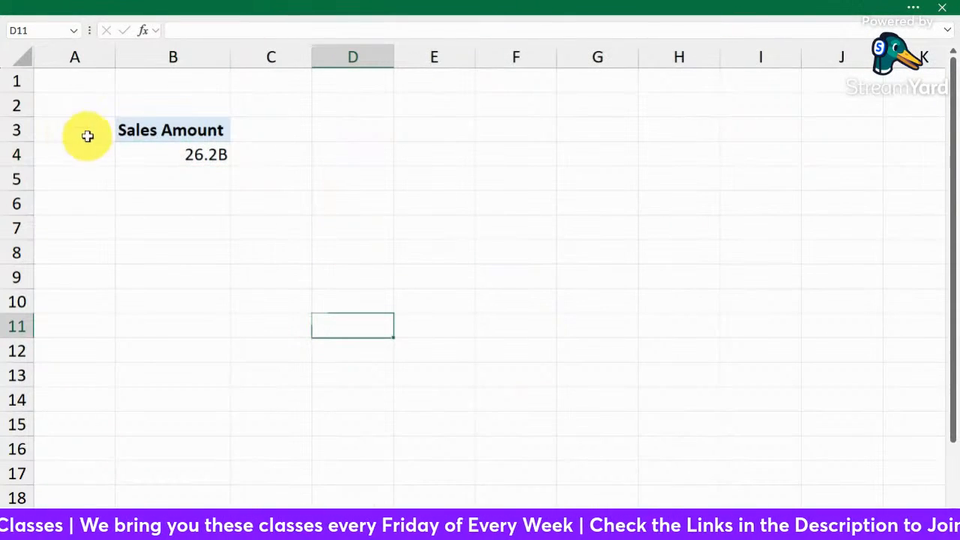
Examine the formatted Sales Amount total in B4 and the dashboard sheet with the Total Sales card where it belongs.
{"action": "left_click", "coordinate": [186, 156]}
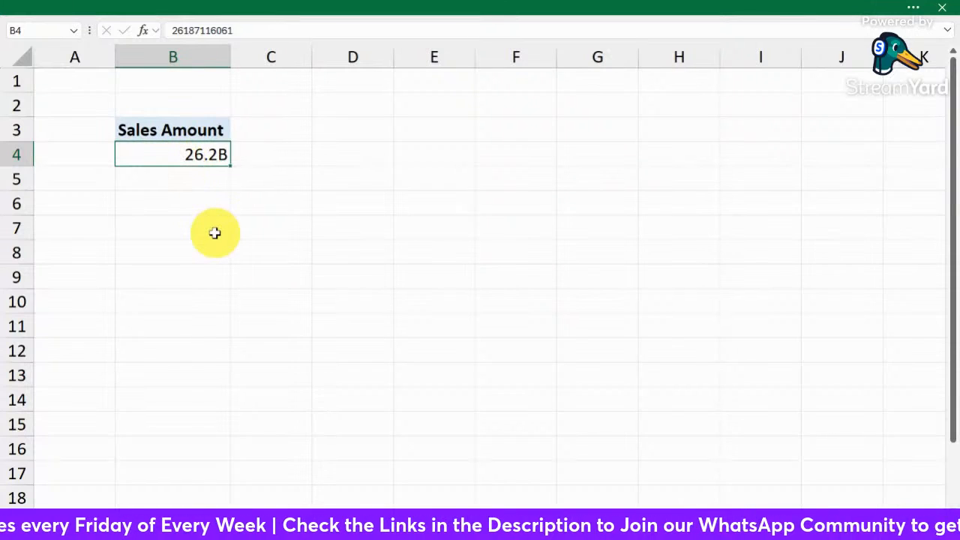
{"action": "left_click", "coordinate": [395, 277]}
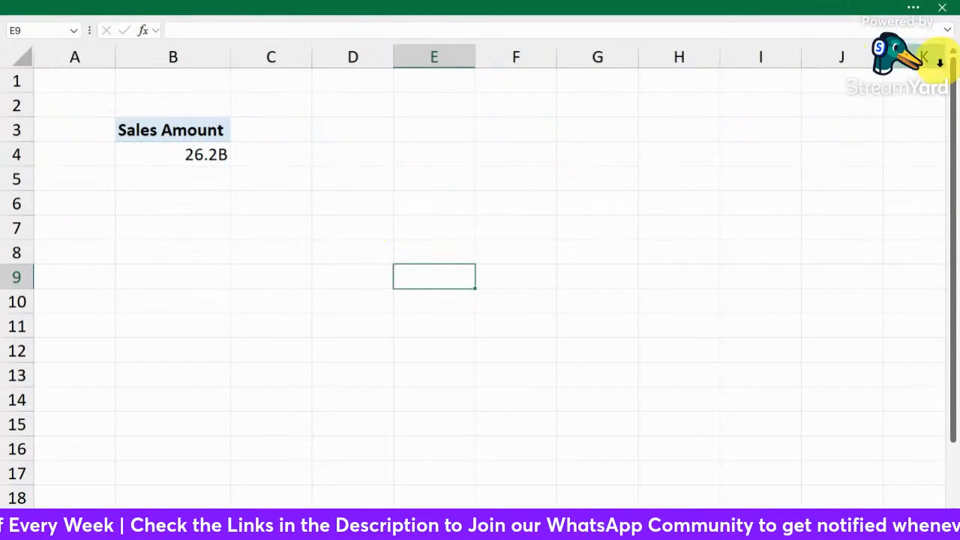
{"action": "left_click", "coordinate": [912, 11]}
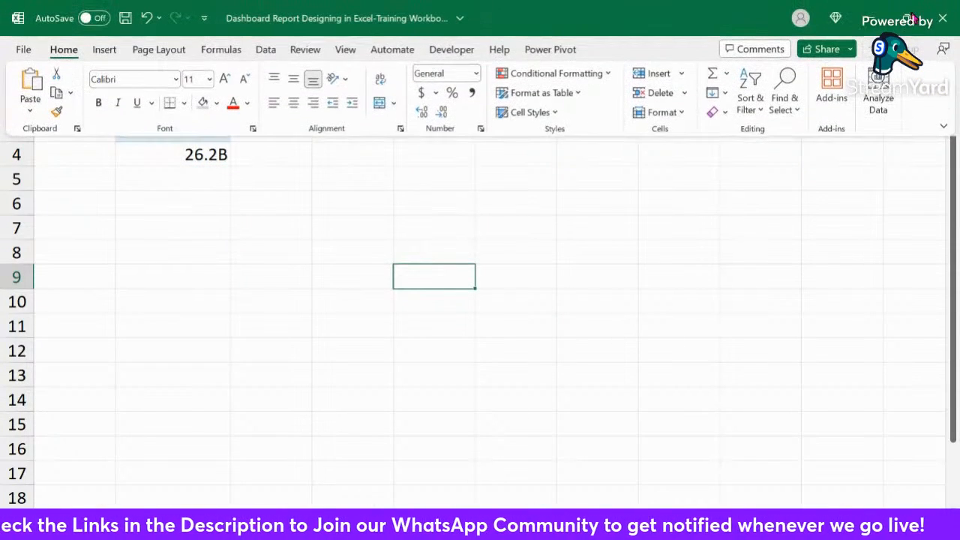
{"action": "left_click", "coordinate": [271, 325]}
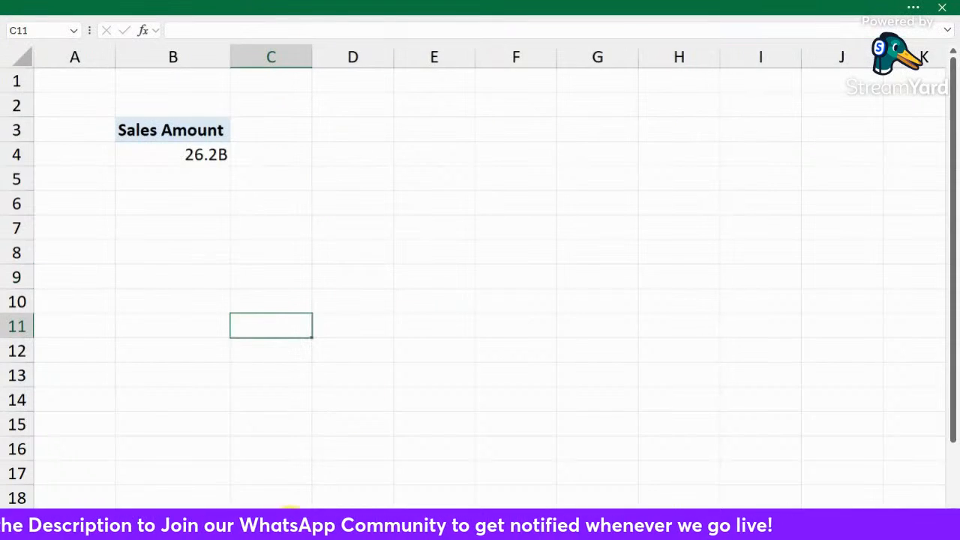
{"action": "left_click", "coordinate": [292, 523]}
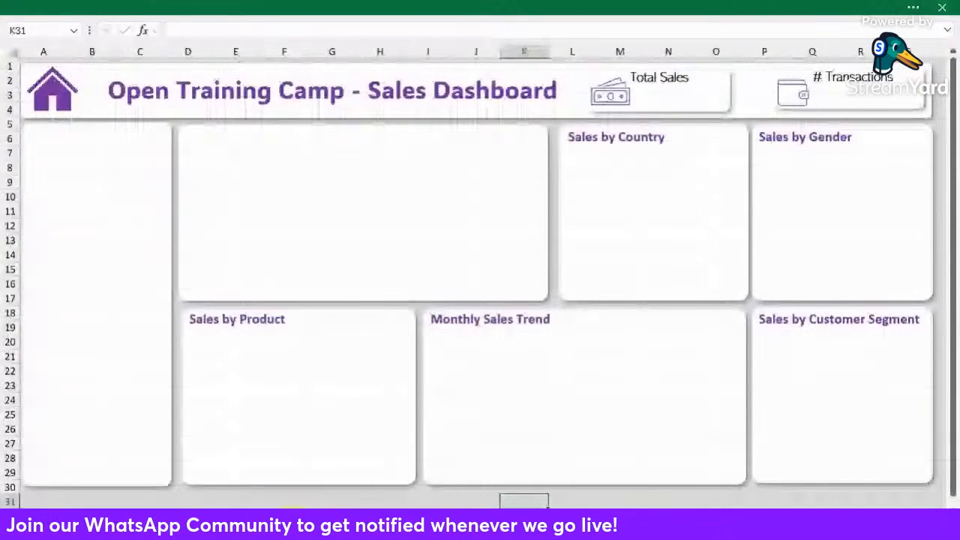
{"action": "left_click", "coordinate": [292, 525]}
{"action": "left_click", "coordinate": [179, 152]}
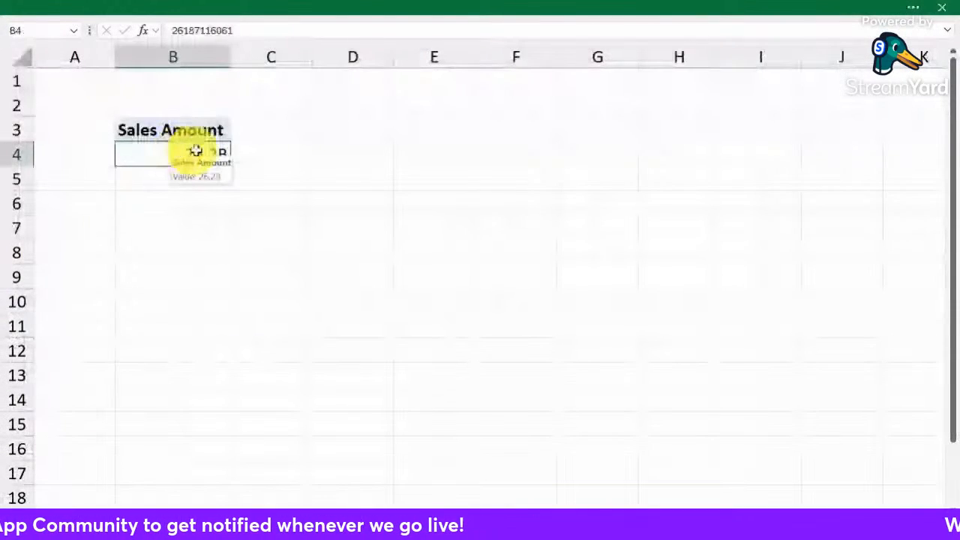
{"action": "left_click", "coordinate": [271, 152]}
{"action": "left_click", "coordinate": [382, 159]}
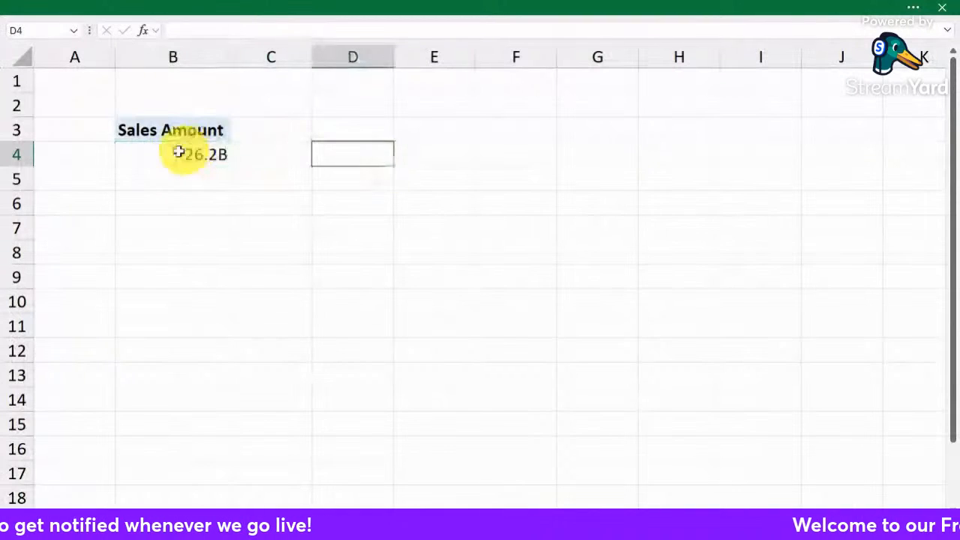
{"action": "left_click", "coordinate": [174, 153]}
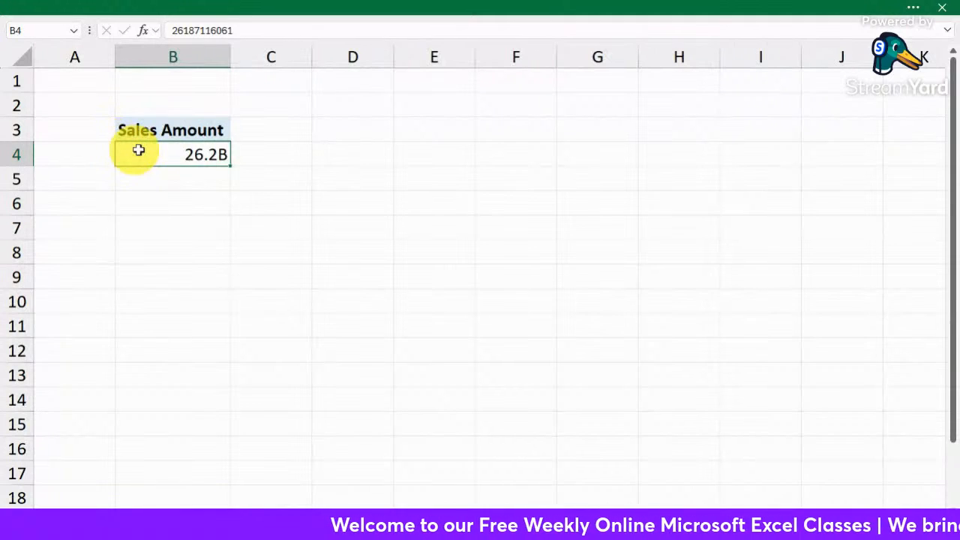
{"action": "left_click", "coordinate": [396, 228]}
{"action": "mouse_move", "coordinate": [168, 148]}
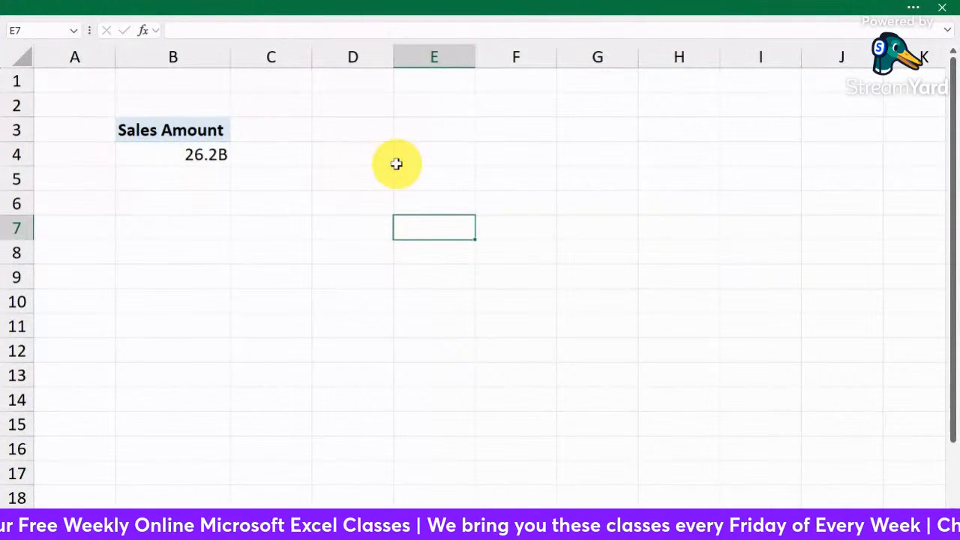
Try to reference the Sales Amount total in B4 from cell D4 and discard the resulting GETPIVOTDATA formula.
{"action": "left_click", "coordinate": [180, 154]}
{"action": "left_click", "coordinate": [335, 153]}
{"action": "type", "text": "="}
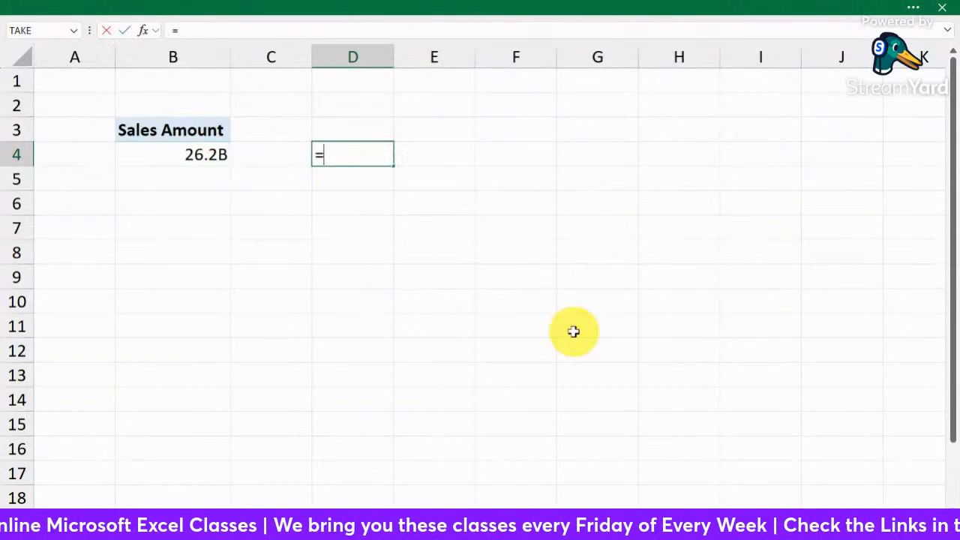
{"action": "left_click", "coordinate": [172, 148]}
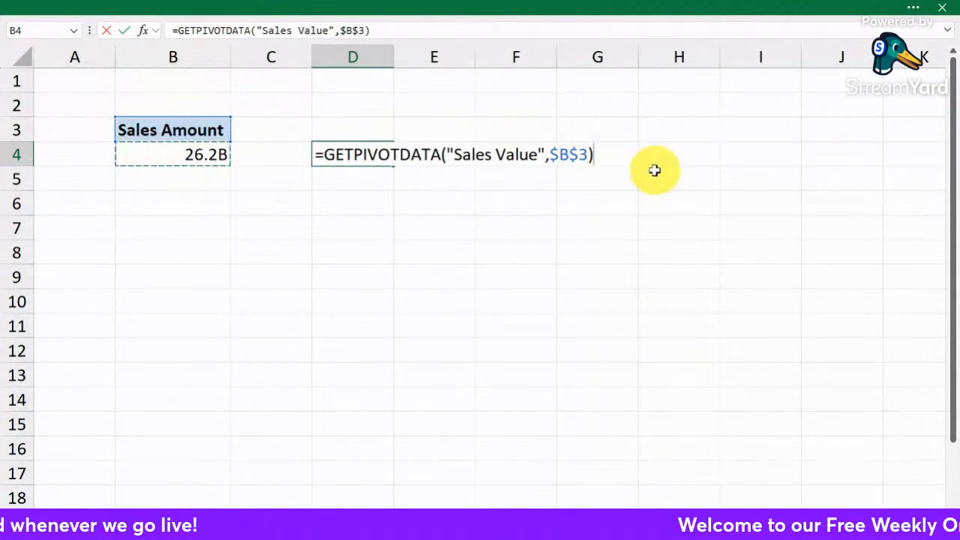
{"action": "left_click_drag", "start_coordinate": [600, 154], "coordinate": [321, 153]}
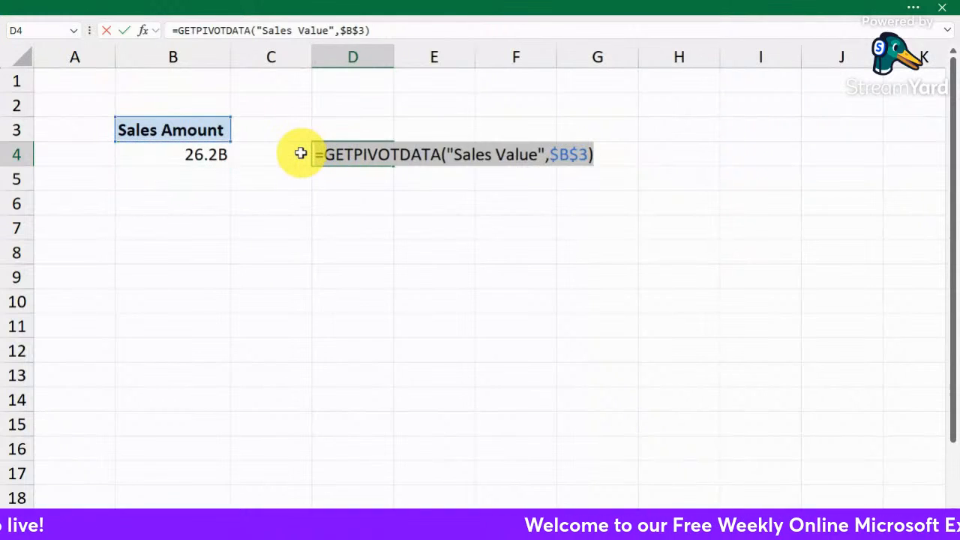
{"action": "key", "text": "BackSpace"}
{"action": "left_click", "coordinate": [356, 227]}
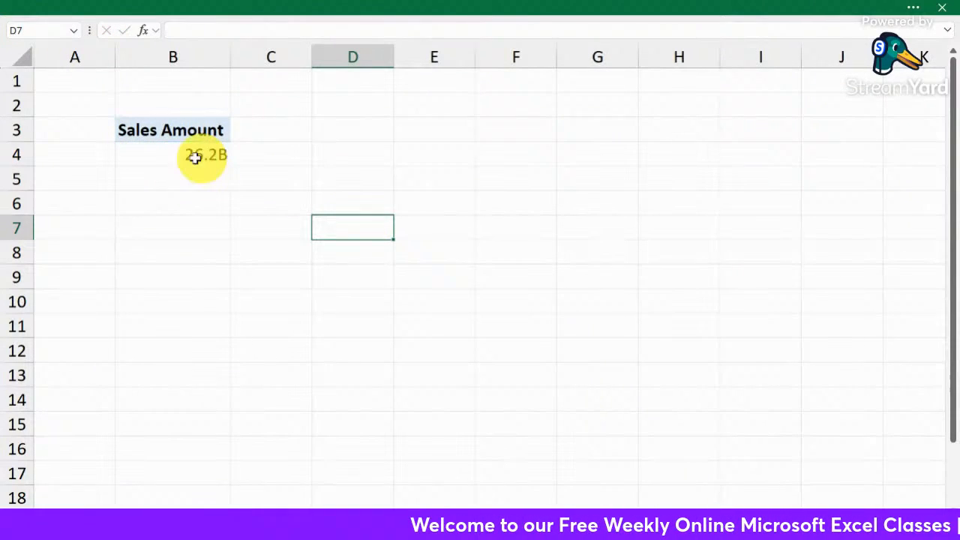
On the dashboard sheet, duplicate the Total Sales text box below the original on its card and clear the copy's text.
{"action": "left_click", "coordinate": [271, 147]}
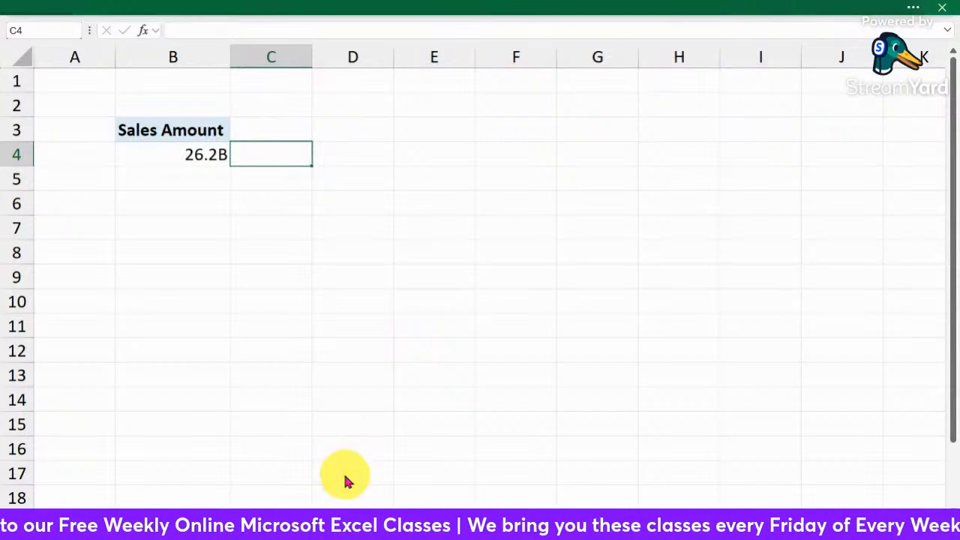
{"action": "left_click", "coordinate": [285, 518]}
{"action": "left_click", "coordinate": [255, 518]}
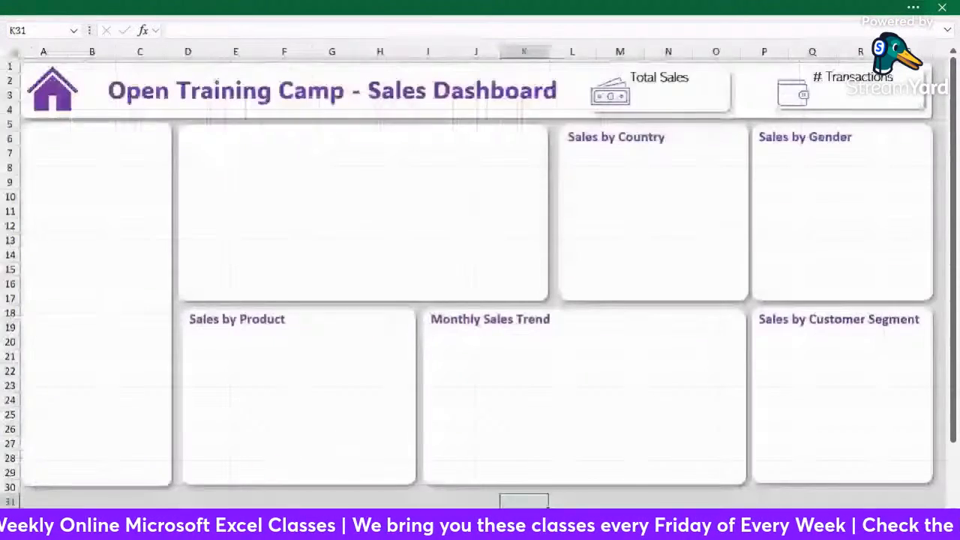
{"action": "left_click", "coordinate": [675, 109]}
{"action": "left_click", "coordinate": [662, 77]}
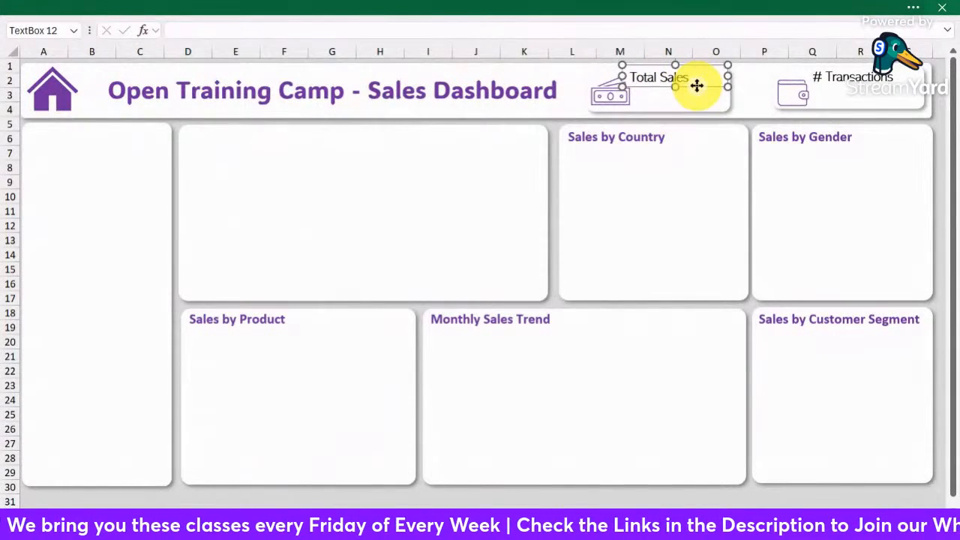
{"action": "left_click_drag", "start_coordinate": [696, 86], "coordinate": [700, 115]}
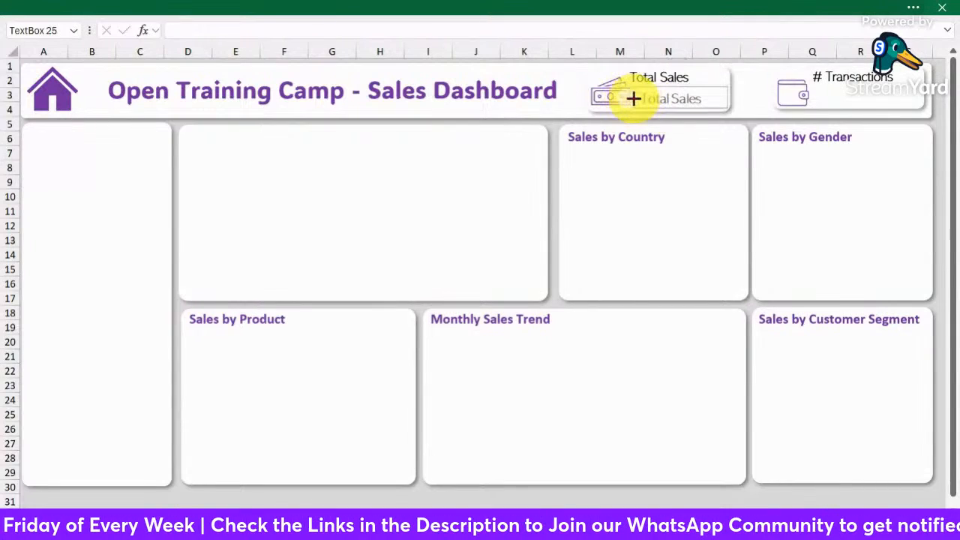
{"action": "left_click", "coordinate": [634, 98]}
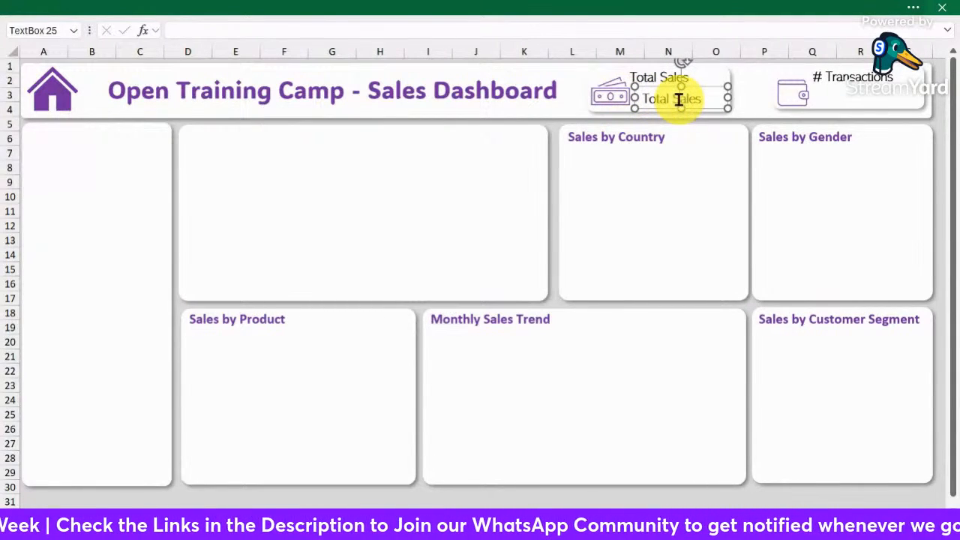
{"action": "triple_click", "coordinate": [677, 100]}
{"action": "key", "text": "BackSpace"}
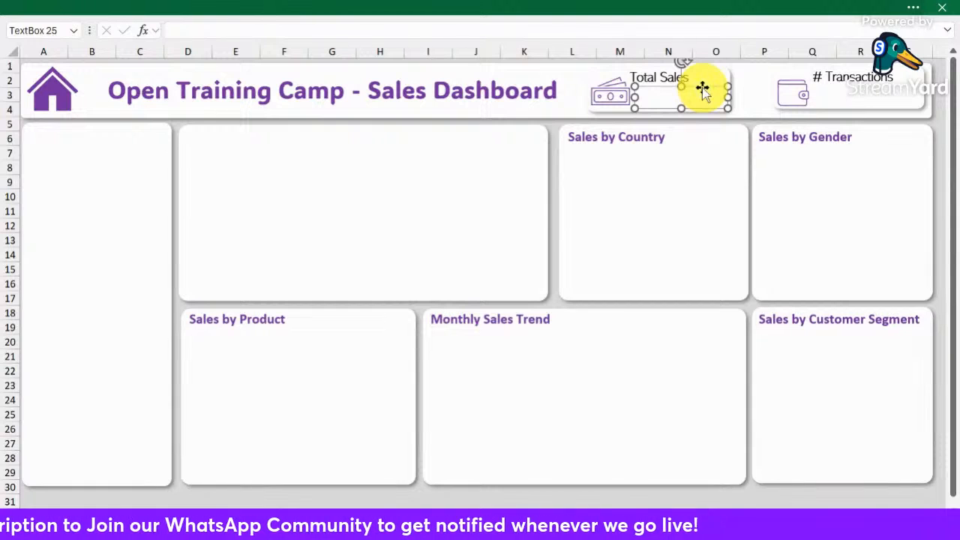
Link the empty text box on the Total Sales card to the PivotTable total with =Analysis!B4.
{"action": "left_click", "coordinate": [176, 32]}
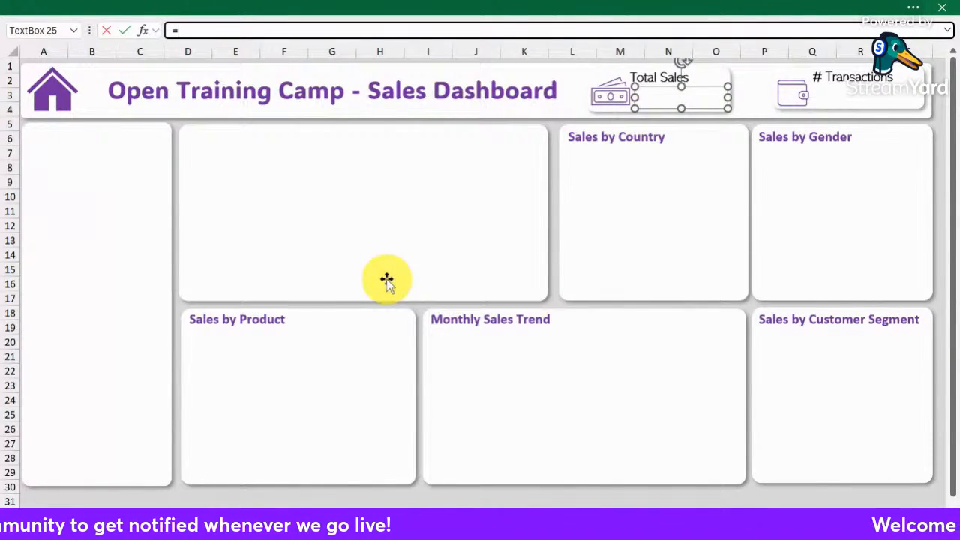
{"action": "left_click", "coordinate": [360, 524]}
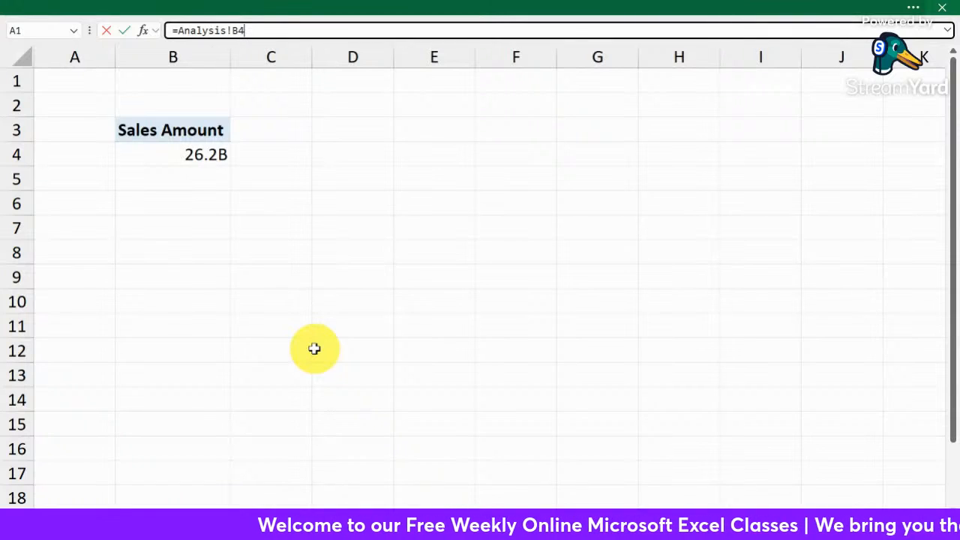
{"action": "key", "text": "Return"}
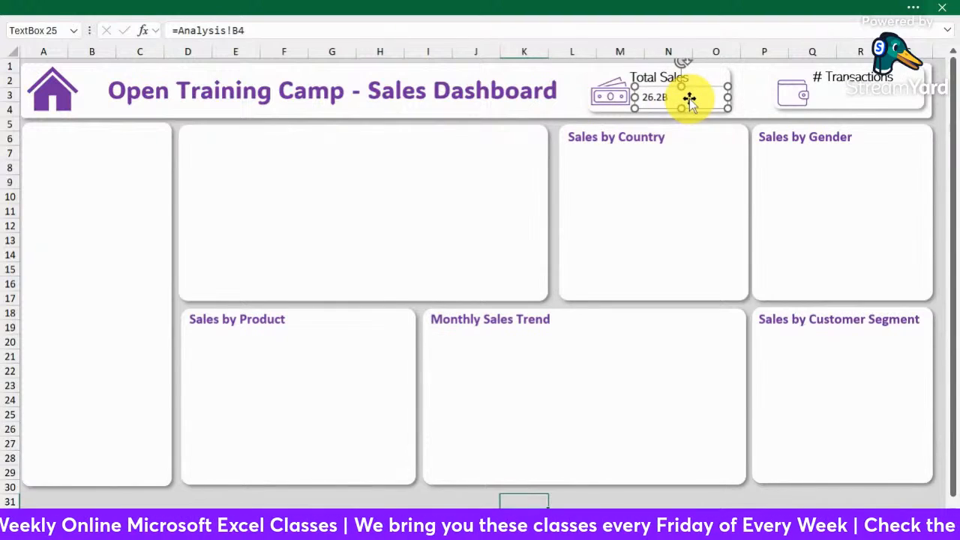
Format the linked total at font size 20, centered horizontally and vertically, in a dark orange font color.
{"action": "left_click", "coordinate": [914, 9]}
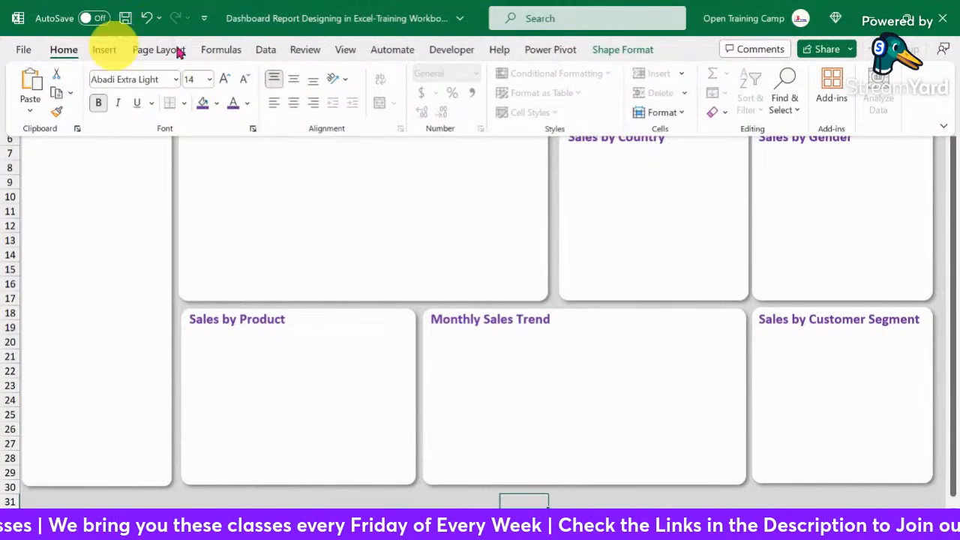
{"action": "left_click", "coordinate": [227, 80]}
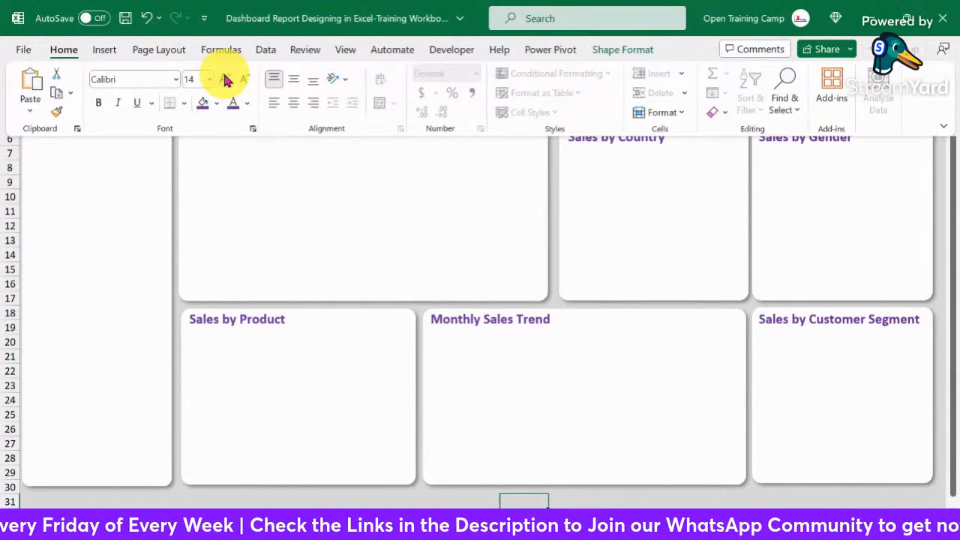
{"action": "left_click", "coordinate": [227, 80]}
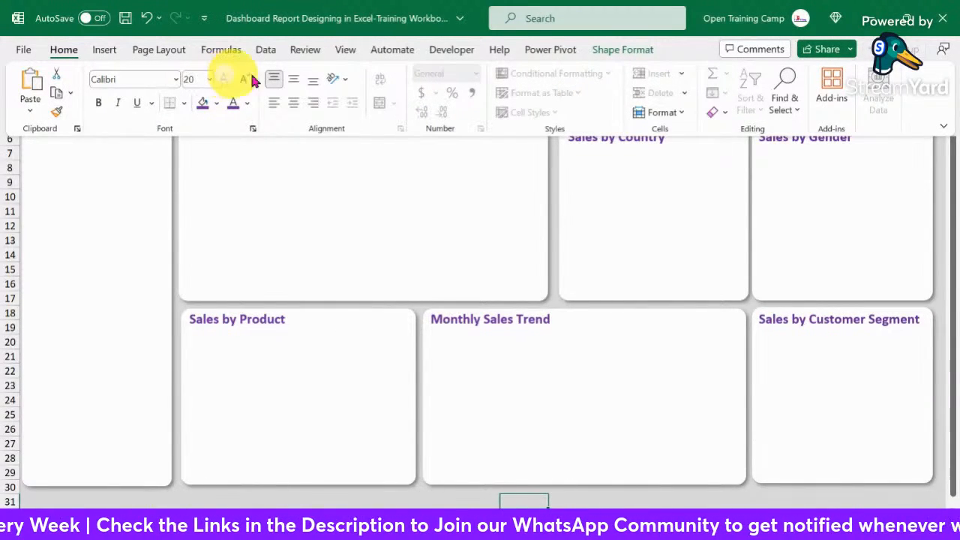
{"action": "left_click", "coordinate": [294, 103]}
{"action": "left_click", "coordinate": [294, 80]}
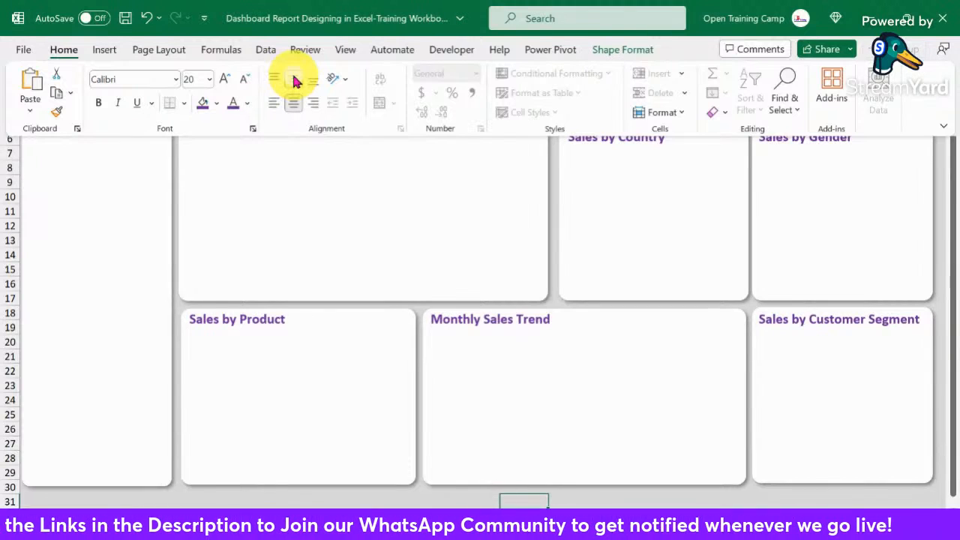
{"action": "left_click", "coordinate": [246, 103]}
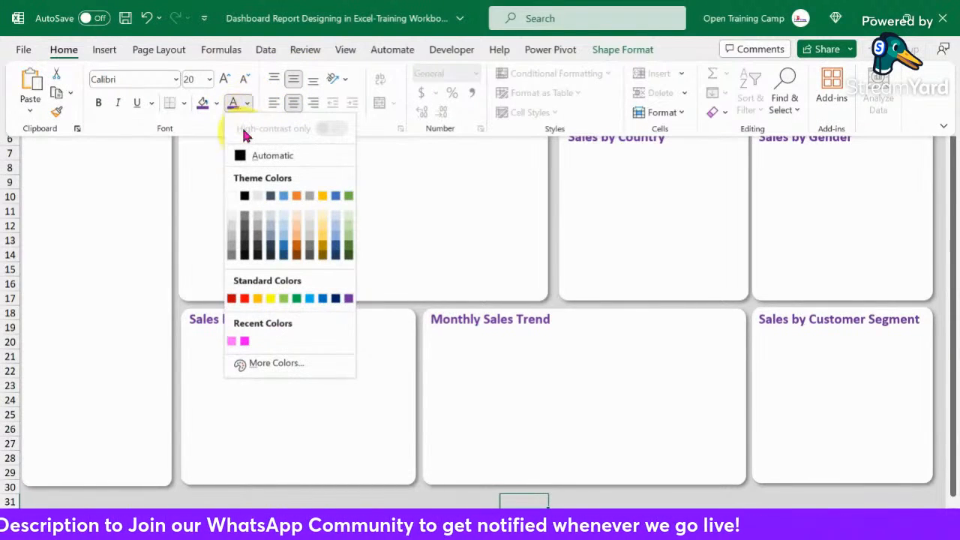
{"action": "left_click", "coordinate": [297, 248]}
{"action": "key", "text": "ctrl+shift+F1"}
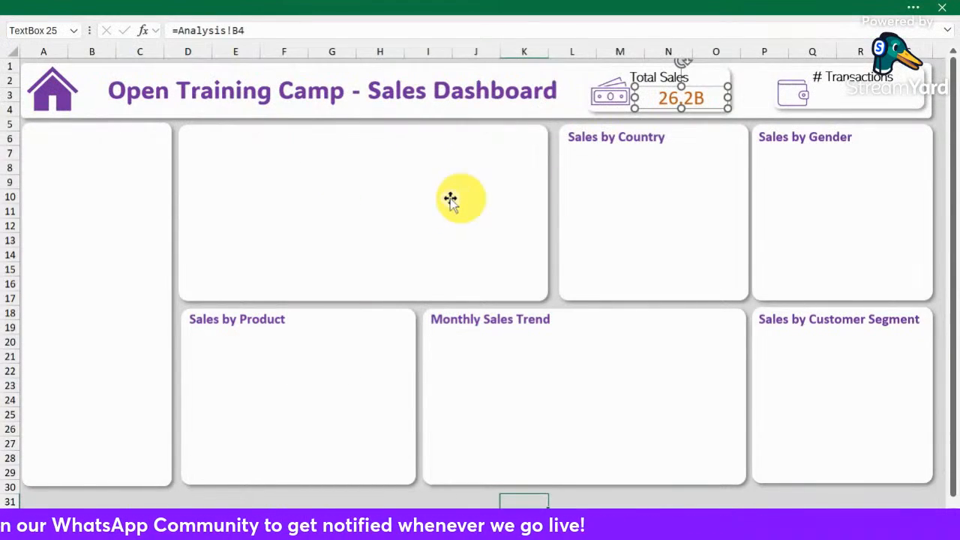
Enlarge the font of the linked total on the Total Sales card further.
{"action": "left_click", "coordinate": [917, 9]}
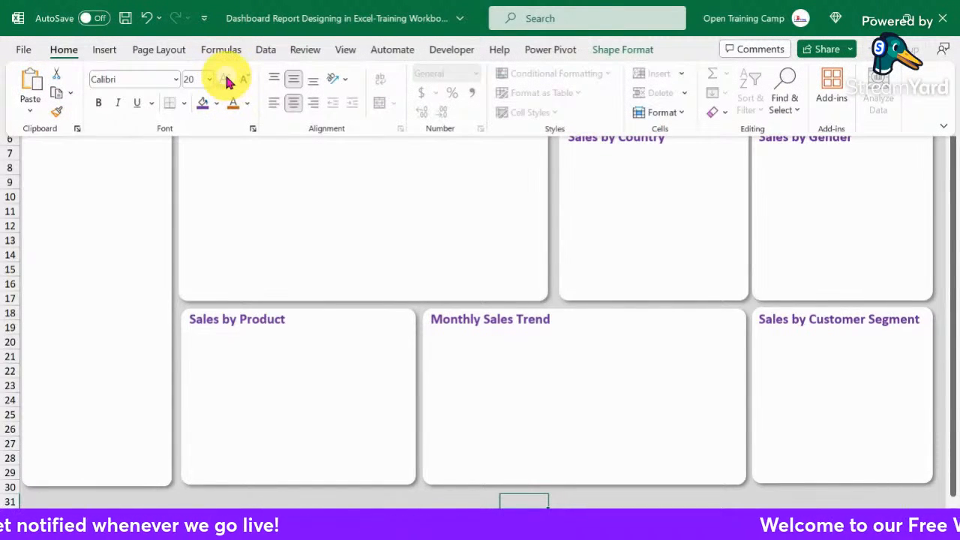
{"action": "left_click", "coordinate": [448, 212]}
{"action": "left_click", "coordinate": [702, 189]}
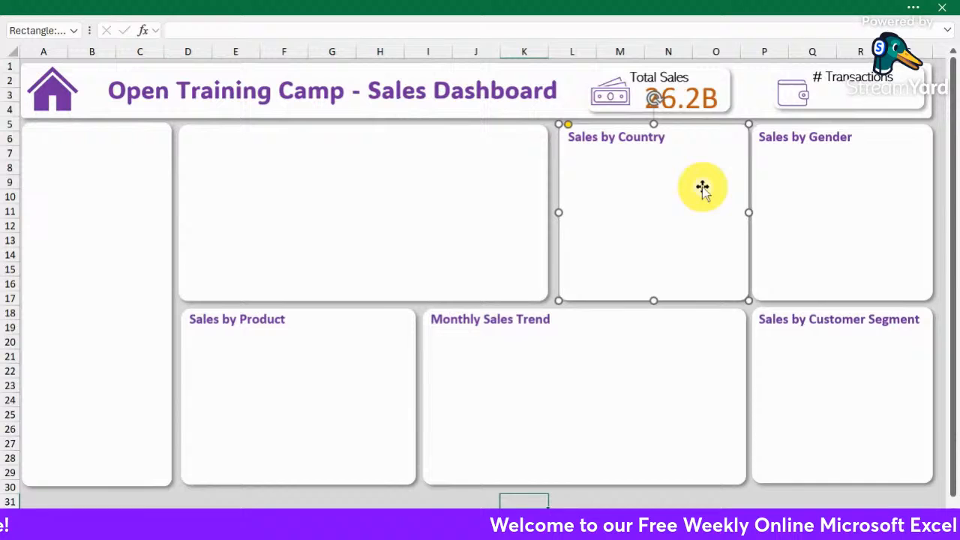
{"action": "left_click", "coordinate": [692, 87]}
{"action": "left_click", "coordinate": [420, 220]}
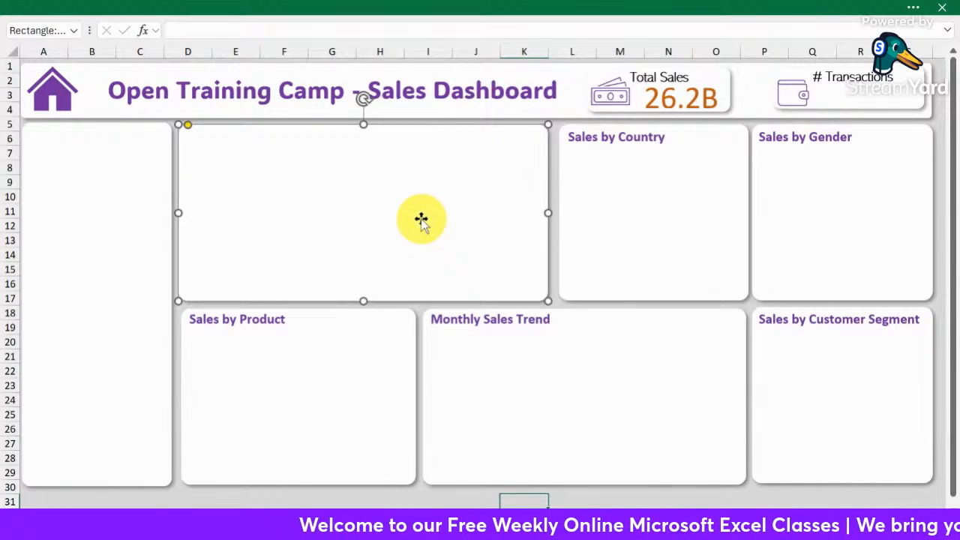
Shift the Total Sales label slightly right and narrow its text box so it sits above the linked total.
{"action": "left_click", "coordinate": [675, 79]}
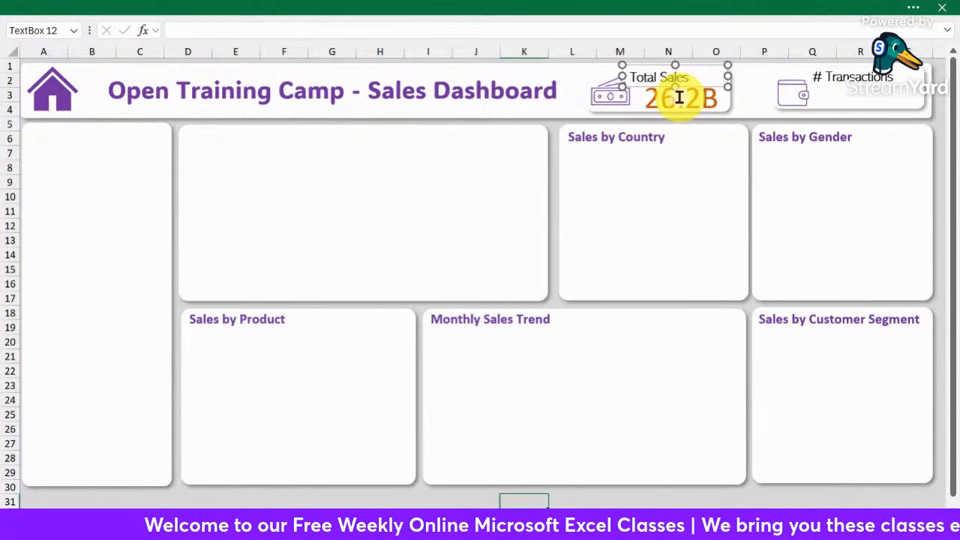
{"action": "left_click", "coordinate": [693, 182]}
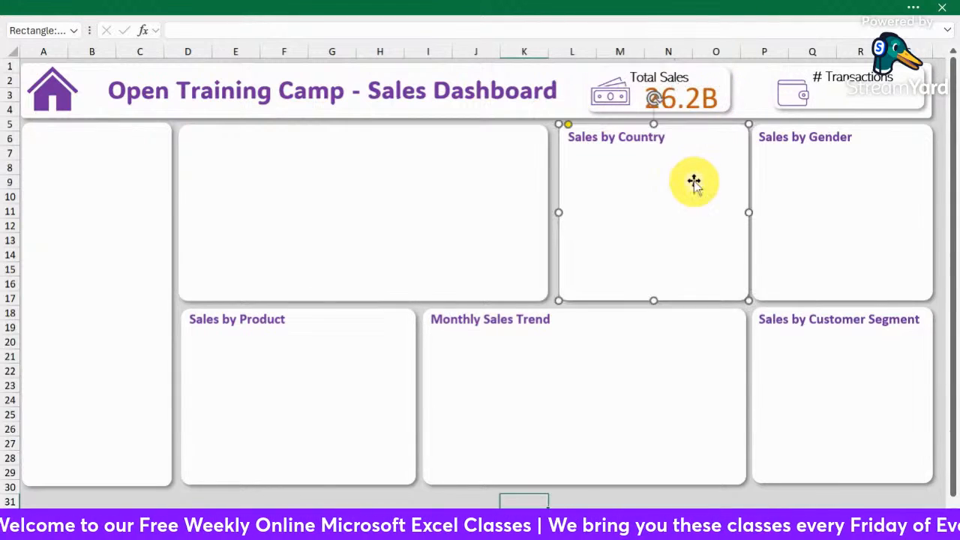
{"action": "left_click", "coordinate": [671, 93]}
{"action": "left_click", "coordinate": [648, 77]}
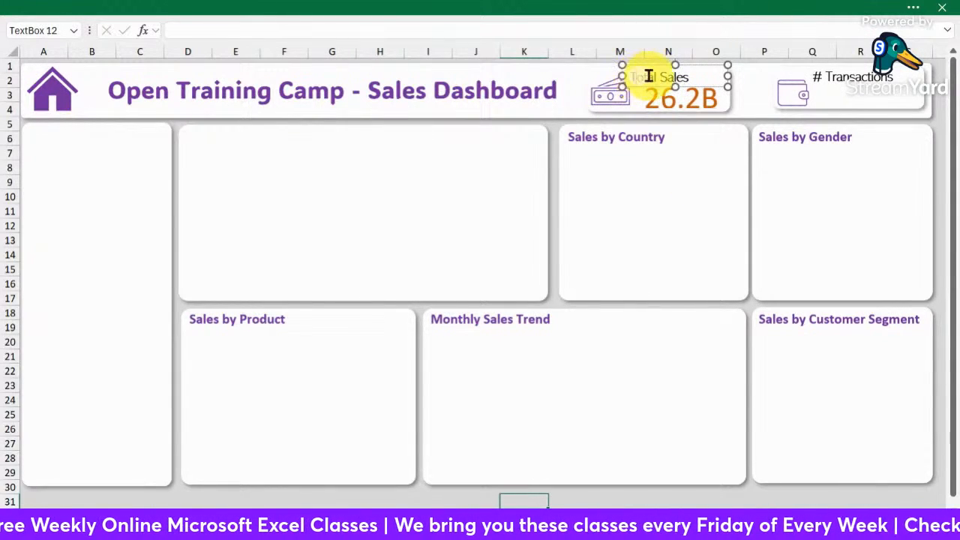
{"action": "left_click_drag", "start_coordinate": [623, 77], "coordinate": [630, 77]}
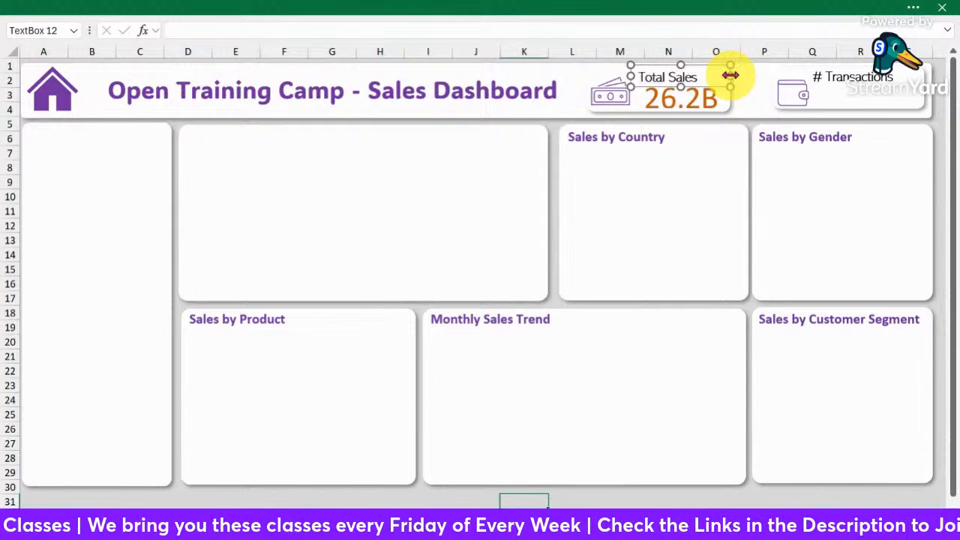
{"action": "left_click", "coordinate": [450, 191]}
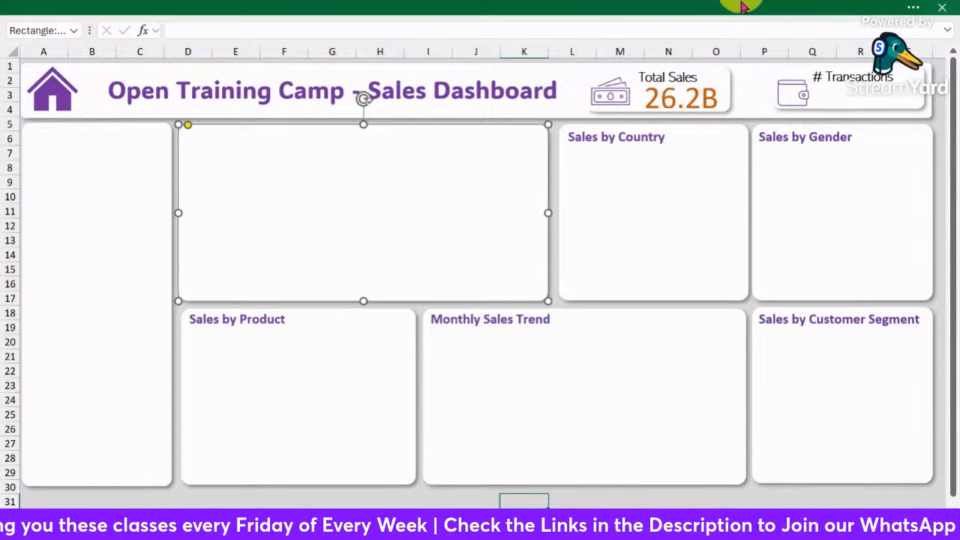
Place a copy of the linked total's text box on the # Transactions card, below its label.
{"action": "left_click", "coordinate": [134, 201]}
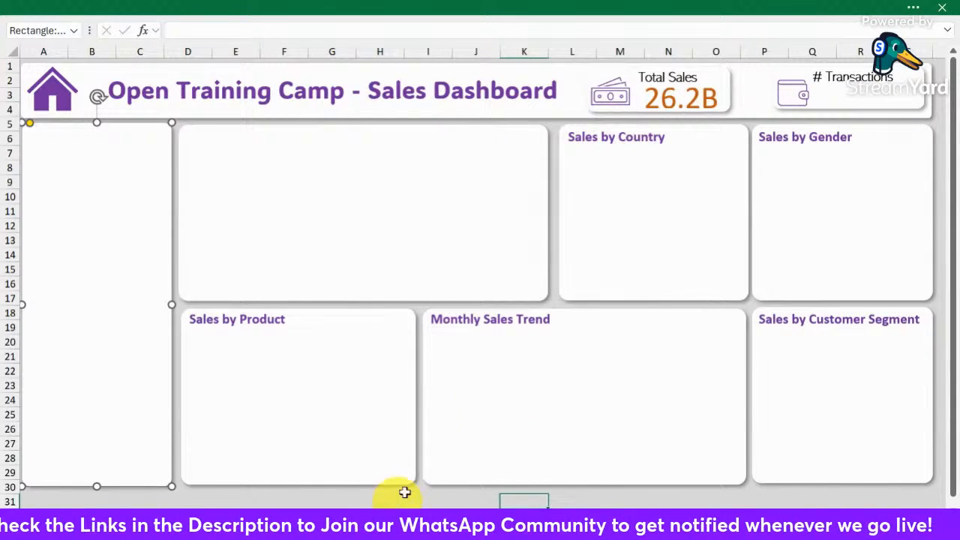
{"action": "left_click", "coordinate": [698, 102]}
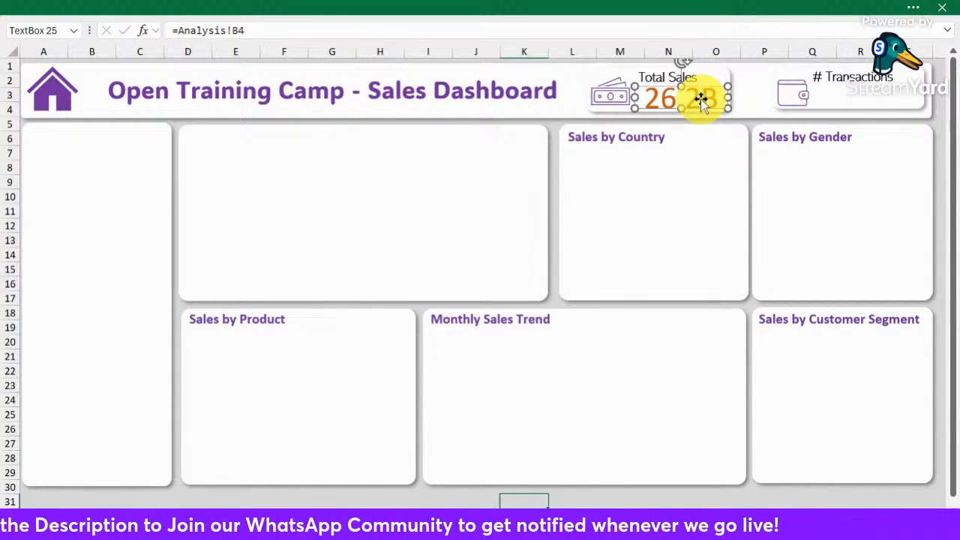
{"action": "left_click_drag", "start_coordinate": [716, 101], "coordinate": [922, 96]}
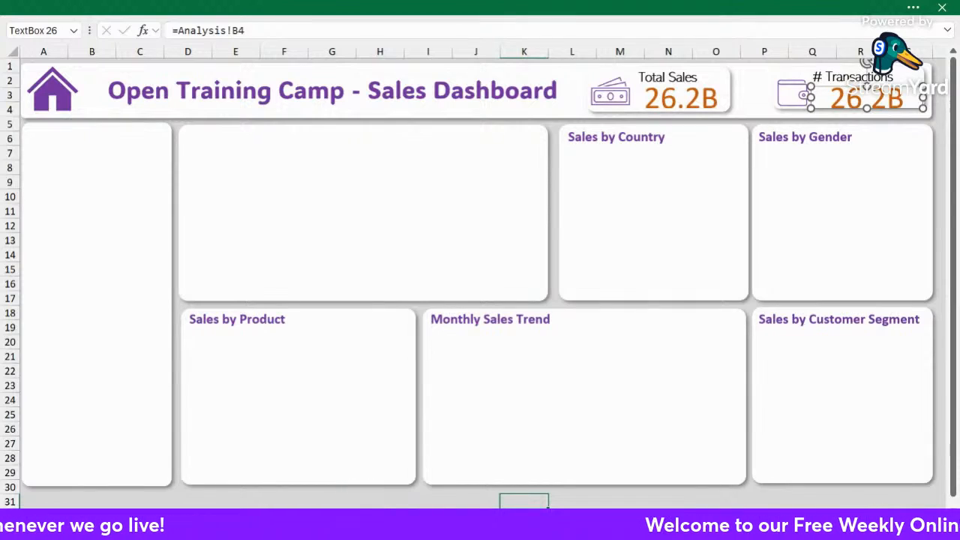
Copy the Sales Amount PivotTable in B3:B4 of the Analysis sheet and paste it at B8.
{"action": "left_click", "coordinate": [150, 517]}
{"action": "left_click", "coordinate": [182, 277]}
{"action": "left_click", "coordinate": [168, 153]}
{"action": "left_click", "coordinate": [141, 122]}
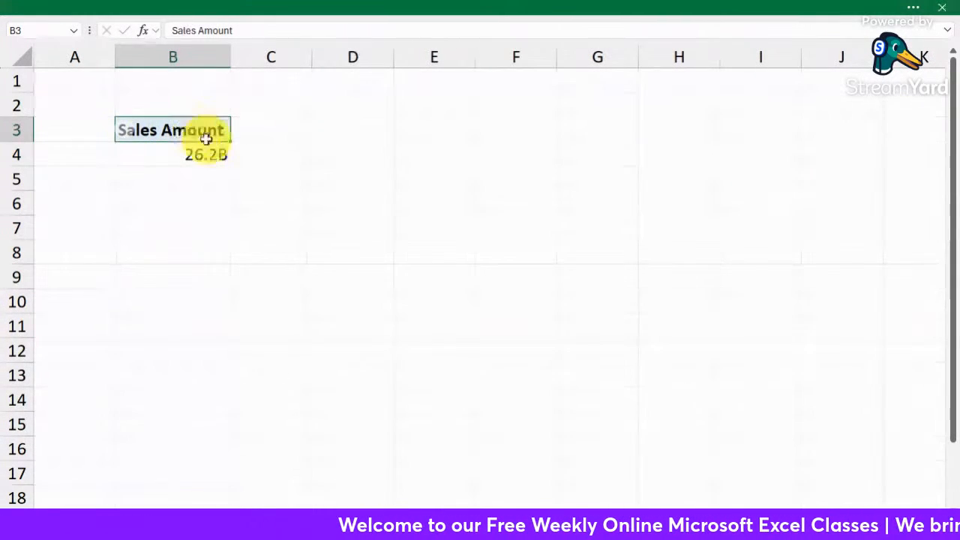
{"action": "left_click_drag", "start_coordinate": [206, 139], "coordinate": [204, 149]}
{"action": "key", "text": "ctrl+c"}
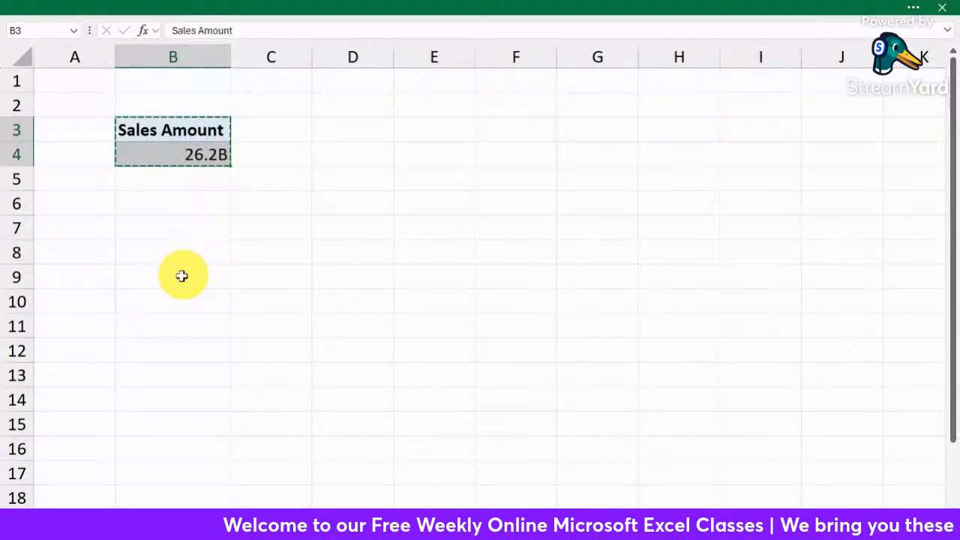
{"action": "left_click", "coordinate": [161, 230]}
{"action": "left_click", "coordinate": [160, 246]}
{"action": "key", "text": "ctrl+v"}
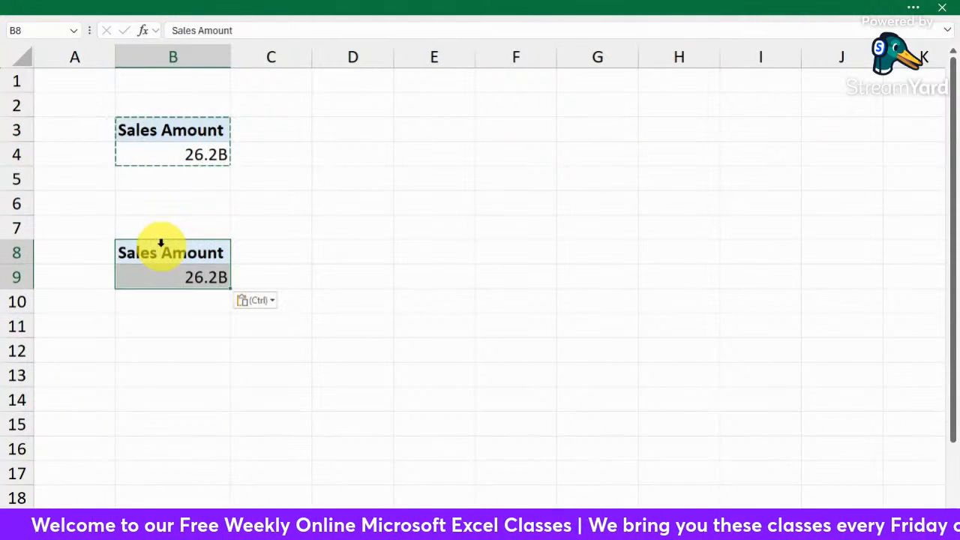
Show the field list for the copied PivotTable and summarize its Sales Value field by Count.
{"action": "left_click", "coordinate": [323, 253]}
{"action": "left_click", "coordinate": [167, 271]}
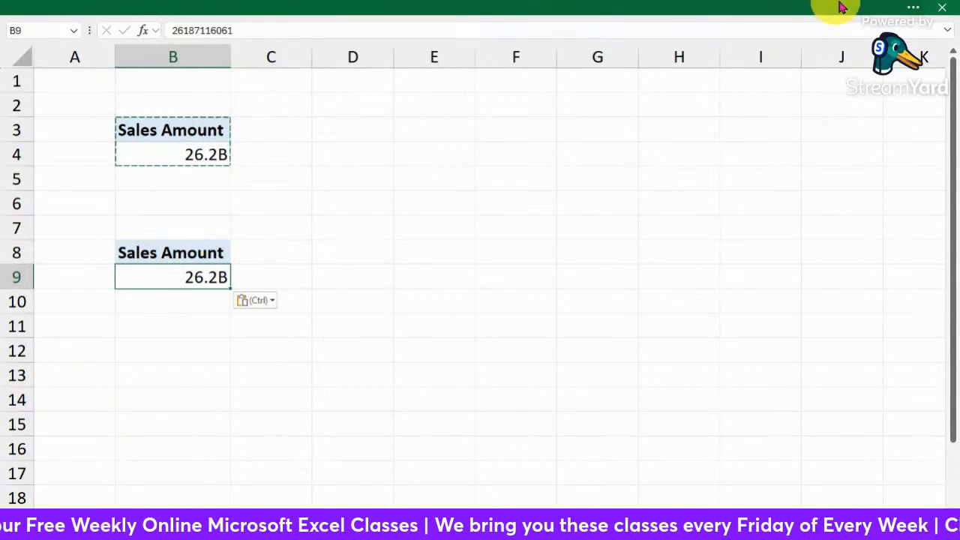
{"action": "left_click", "coordinate": [912, 7]}
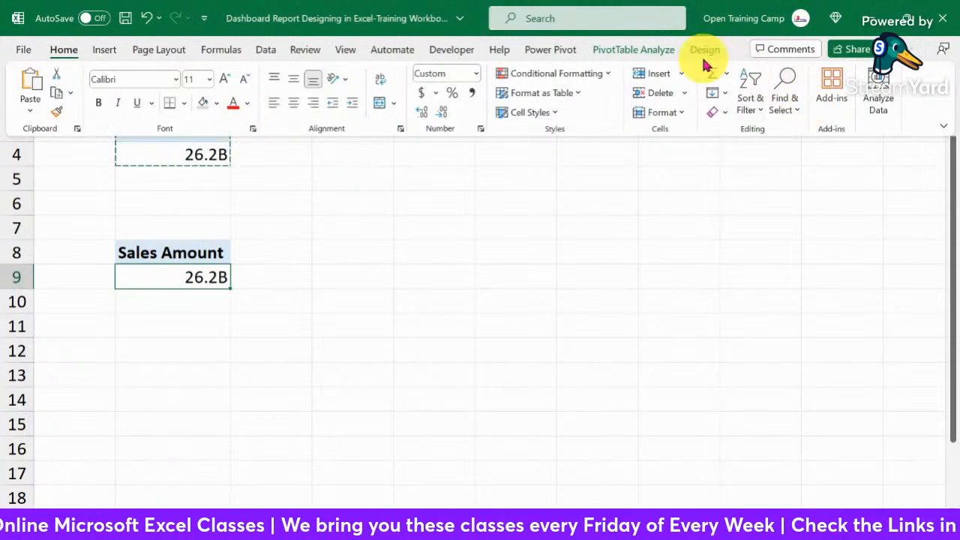
{"action": "left_click", "coordinate": [626, 51]}
{"action": "left_click", "coordinate": [835, 84]}
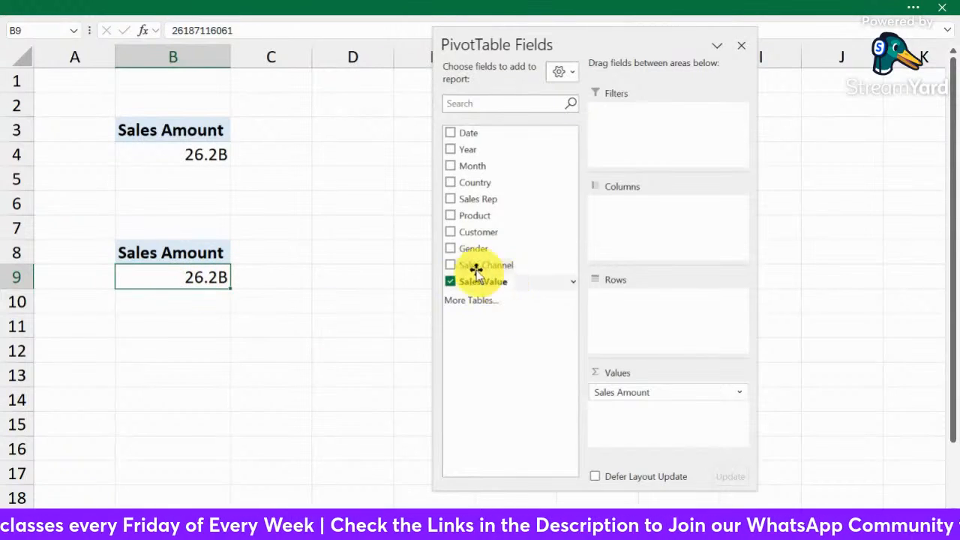
{"action": "left_click", "coordinate": [733, 395]}
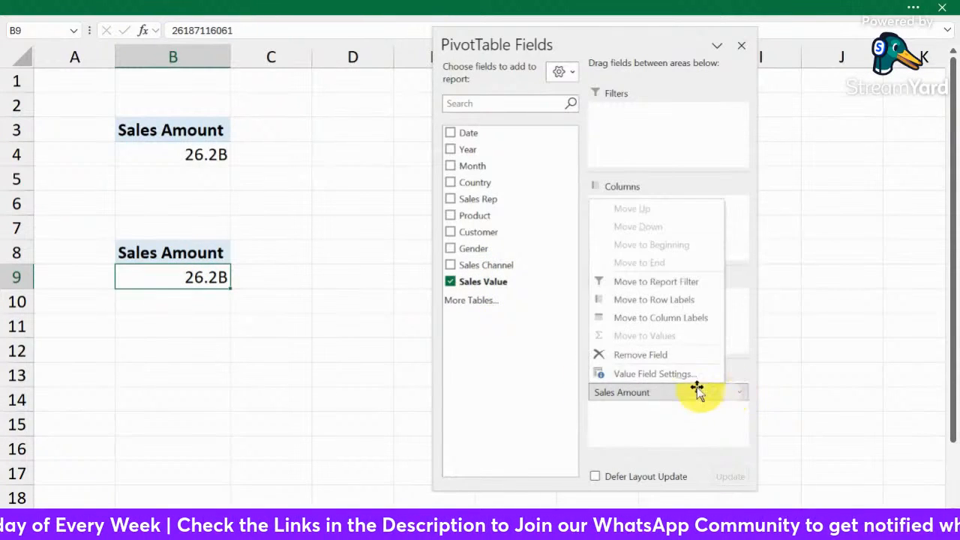
{"action": "left_click", "coordinate": [656, 374]}
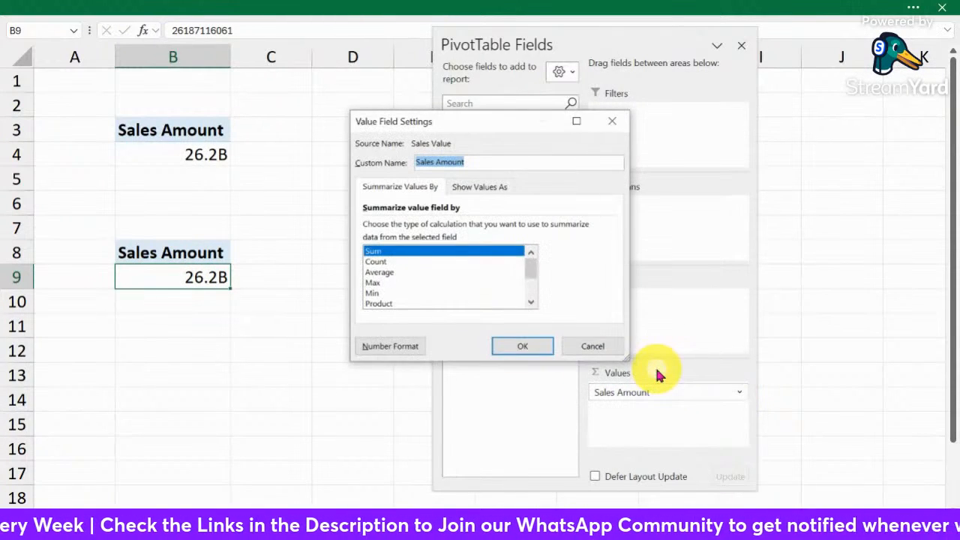
{"action": "left_click", "coordinate": [377, 262]}
{"action": "left_click", "coordinate": [524, 345]}
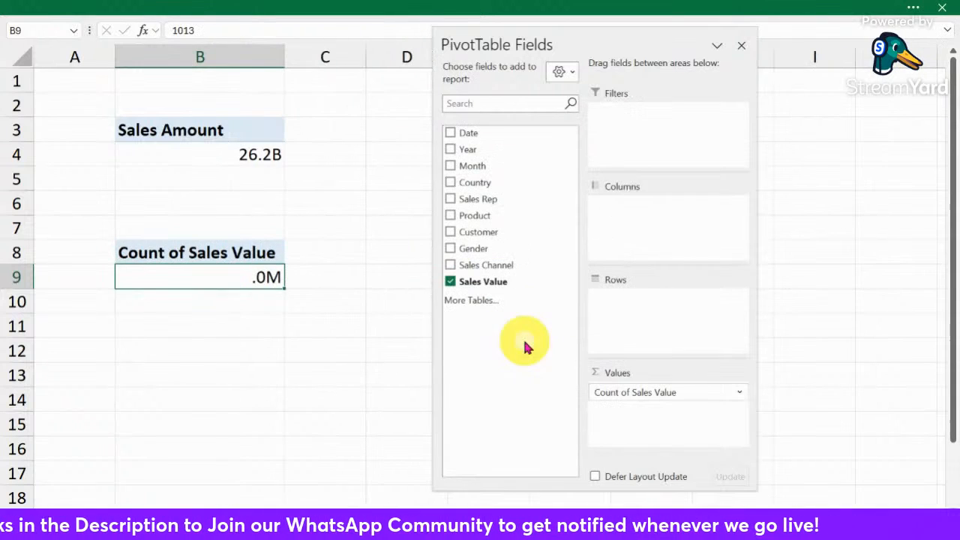
Close the field list and format the Sales Value count in B9 as a Number with 0 decimal places and a thousands separator.
{"action": "left_click", "coordinate": [241, 343]}
{"action": "left_click", "coordinate": [203, 281]}
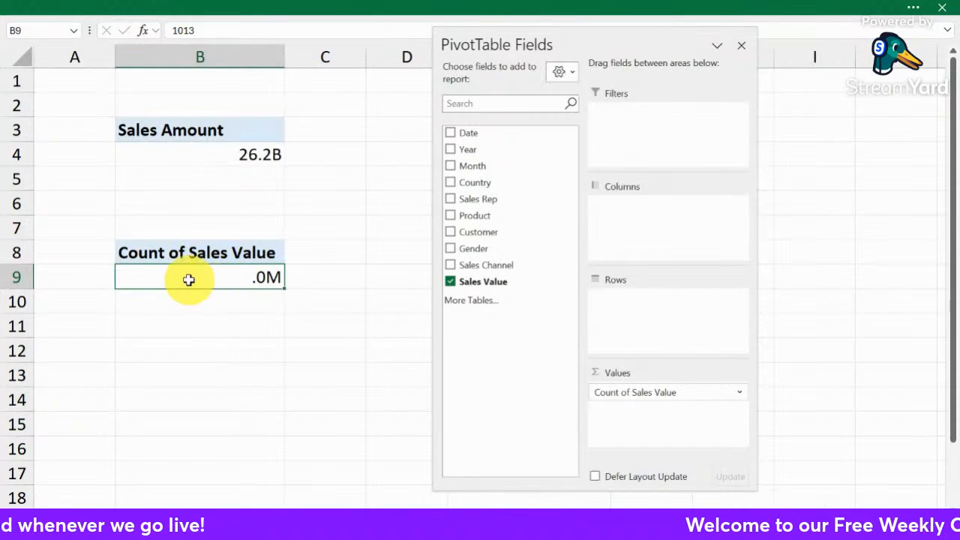
{"action": "left_click", "coordinate": [742, 49]}
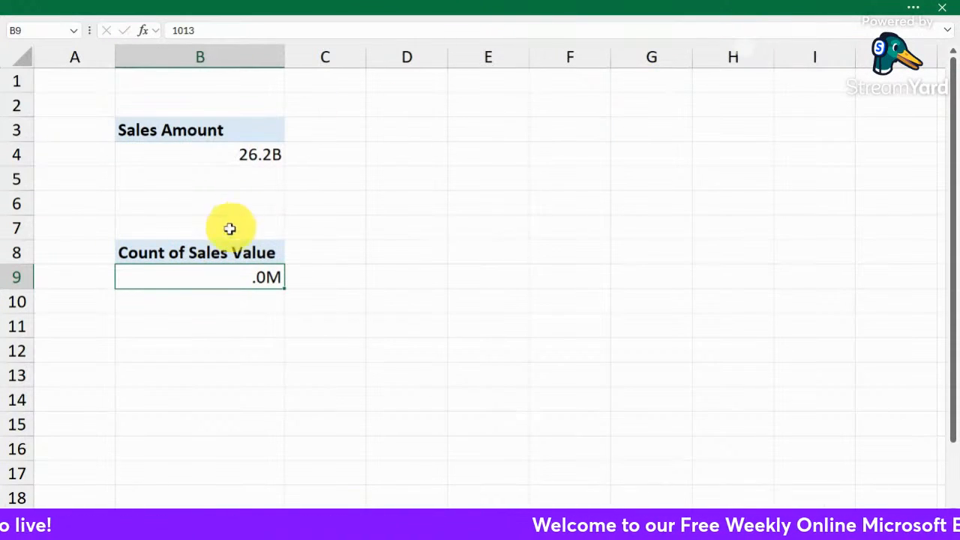
{"action": "right_click", "coordinate": [210, 279]}
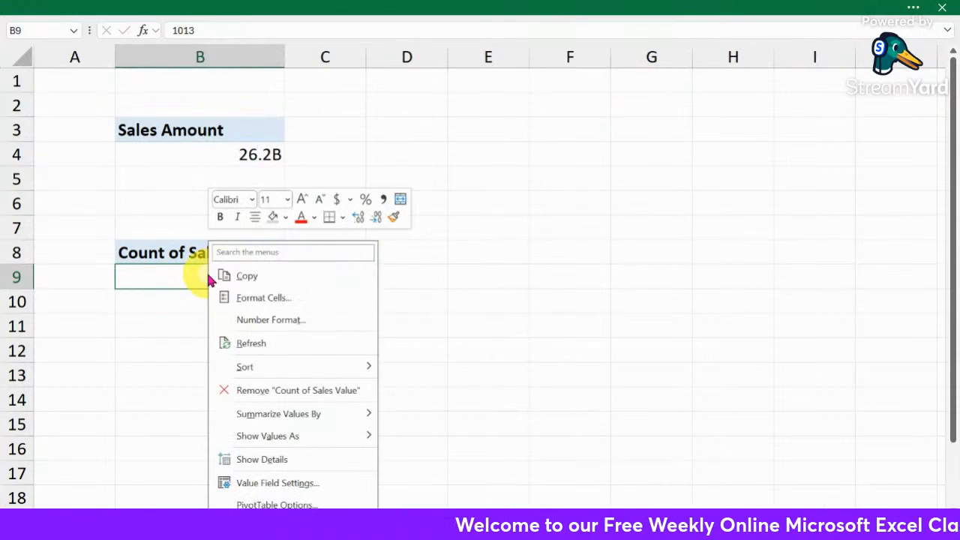
{"action": "left_click", "coordinate": [264, 323]}
{"action": "left_click_drag", "start_coordinate": [191, 135], "coordinate": [379, 70]}
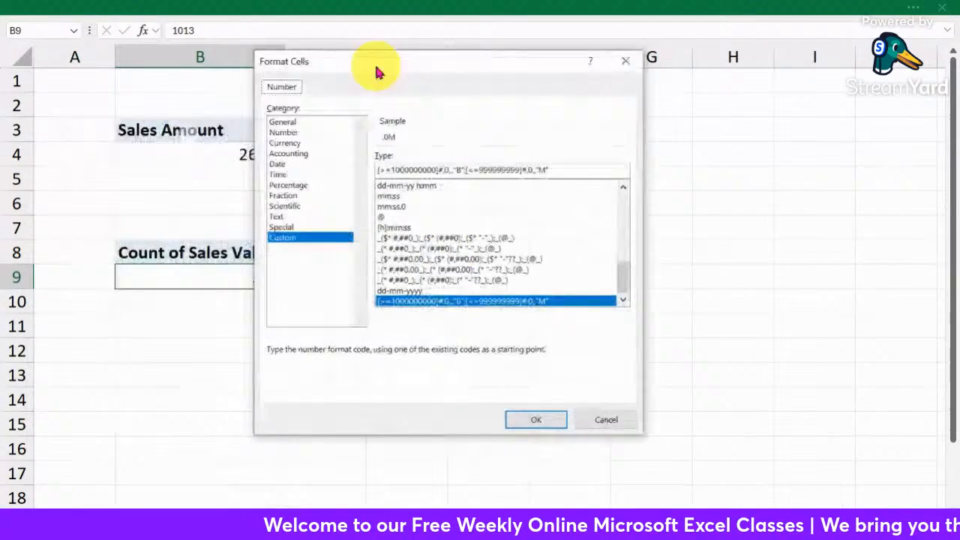
{"action": "left_click", "coordinate": [289, 133]}
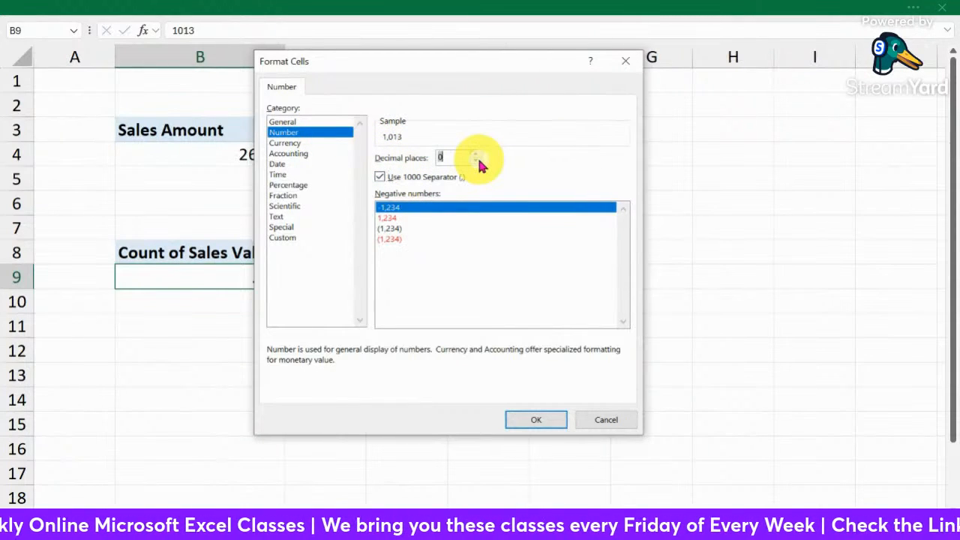
{"action": "left_click", "coordinate": [534, 420]}
{"action": "left_click", "coordinate": [477, 354]}
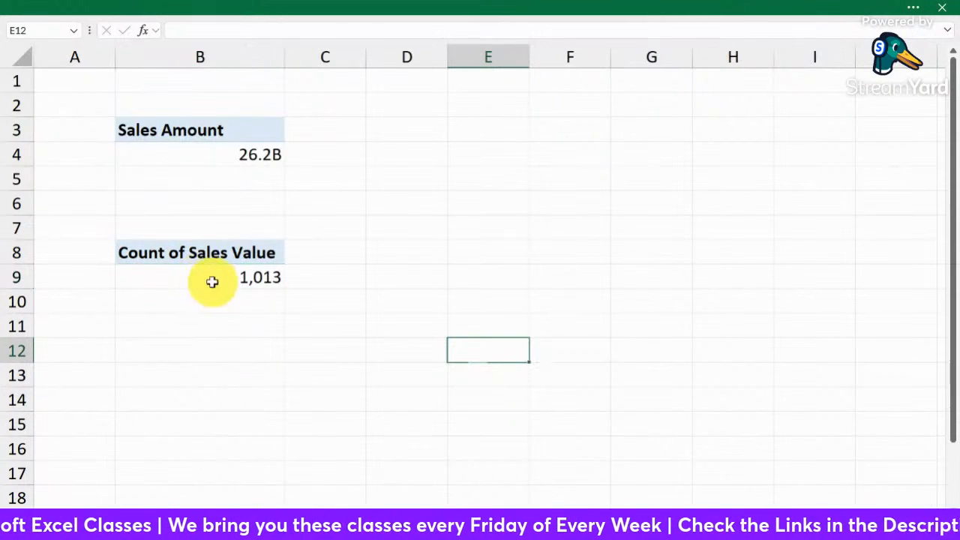
{"action": "left_click", "coordinate": [186, 278]}
{"action": "left_click", "coordinate": [409, 277]}
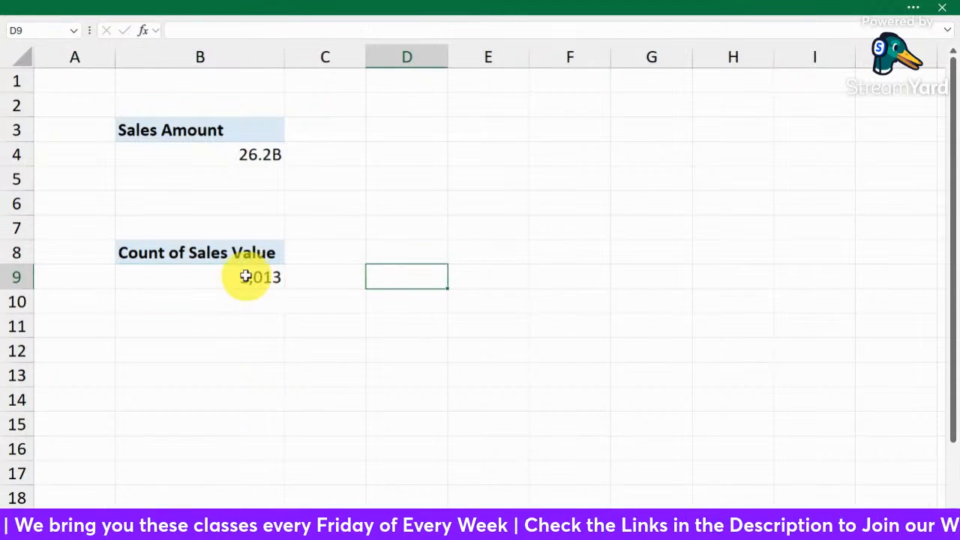
{"action": "left_click", "coordinate": [218, 274]}
{"action": "left_click", "coordinate": [387, 258]}
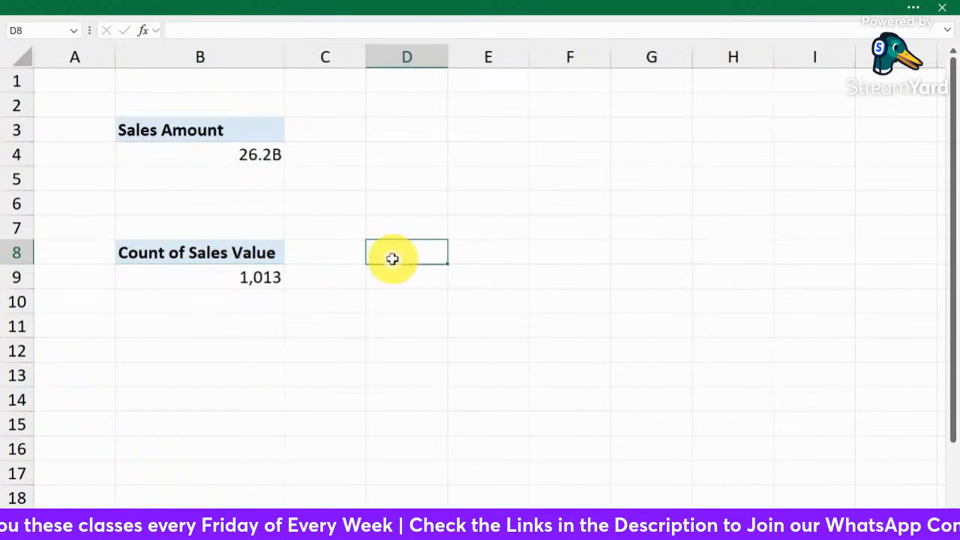
{"action": "left_click", "coordinate": [220, 275]}
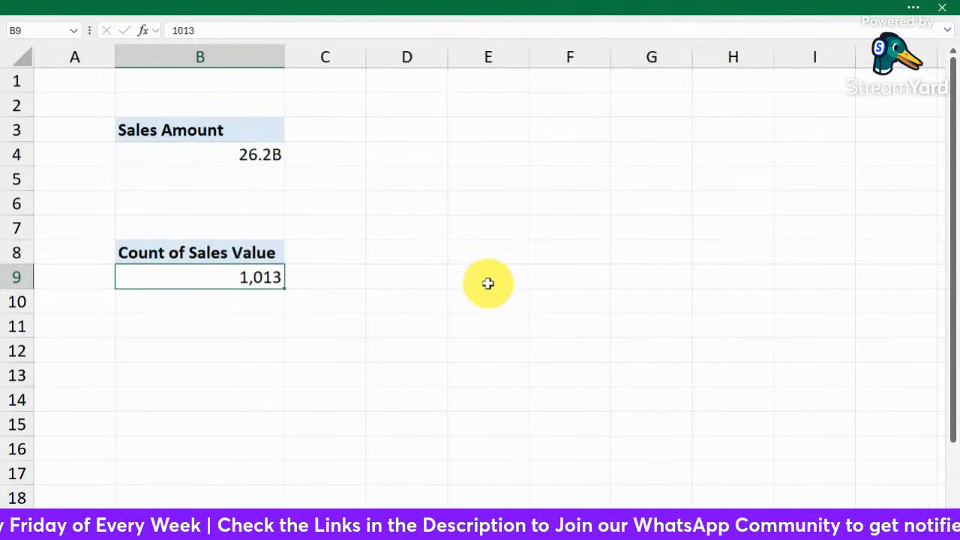
{"action": "key", "text": "Down"}
{"action": "key", "text": "Down"}
{"action": "left_click", "coordinate": [221, 276]}
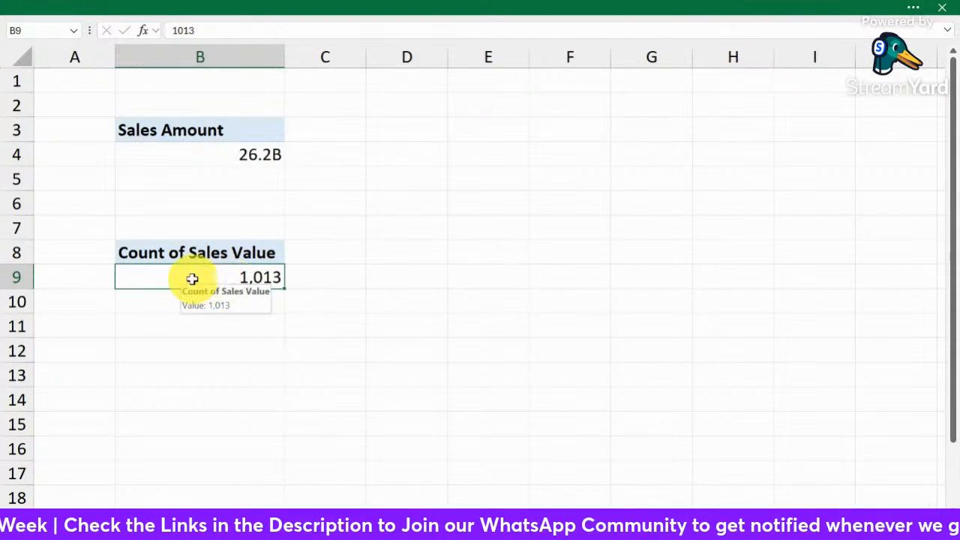
{"action": "left_click", "coordinate": [293, 510]}
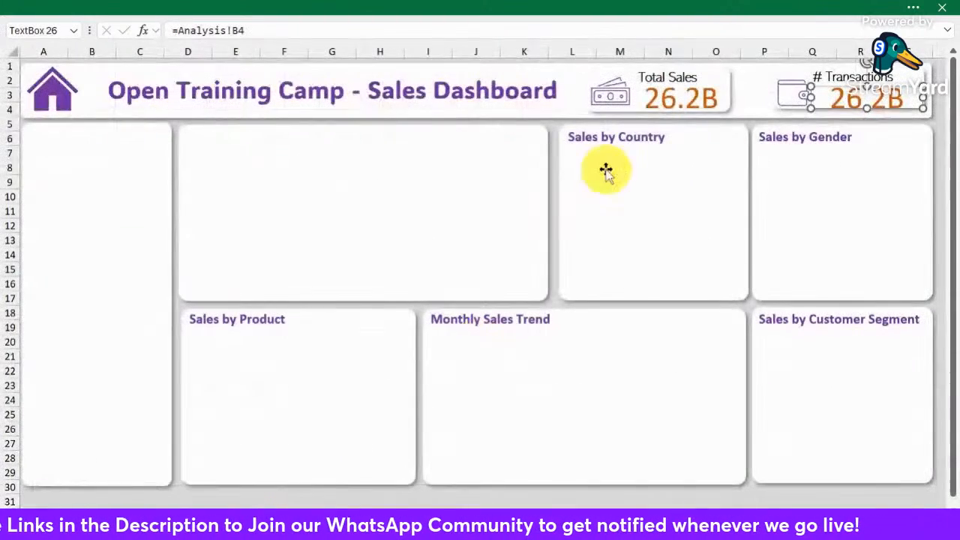
{"action": "left_click", "coordinate": [263, 32]}
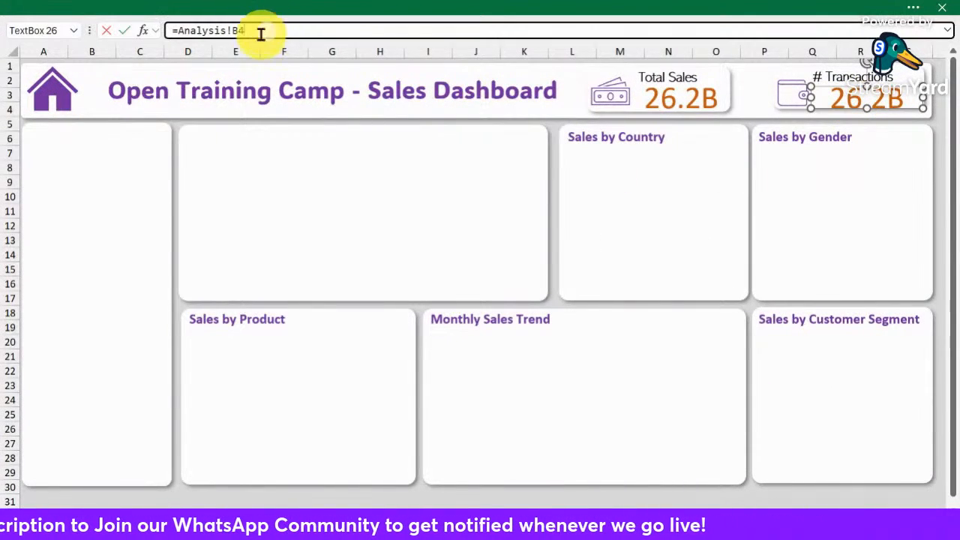
{"action": "left_click", "coordinate": [350, 524]}
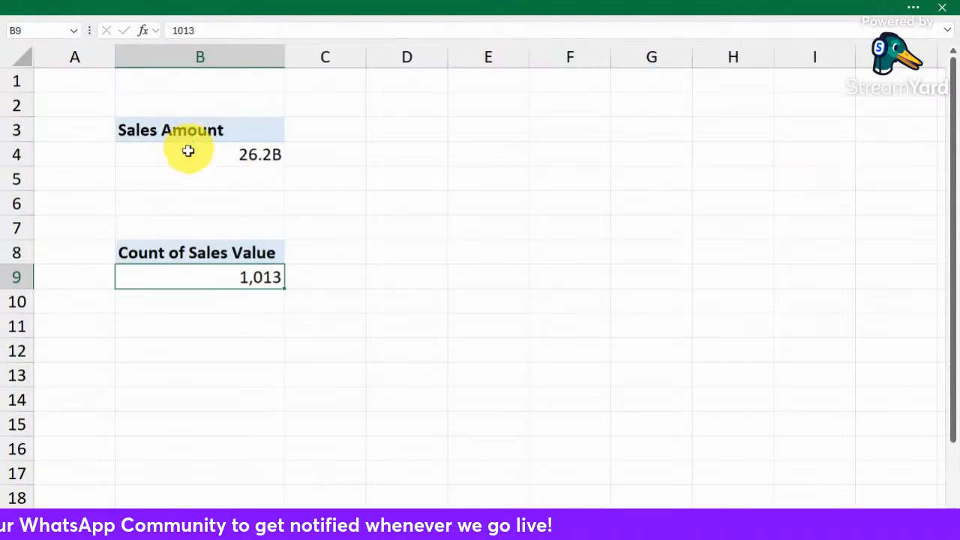
Change the custom name of the Count of Sales Value field in B8 to Transactions.
{"action": "double_click", "coordinate": [193, 253]}
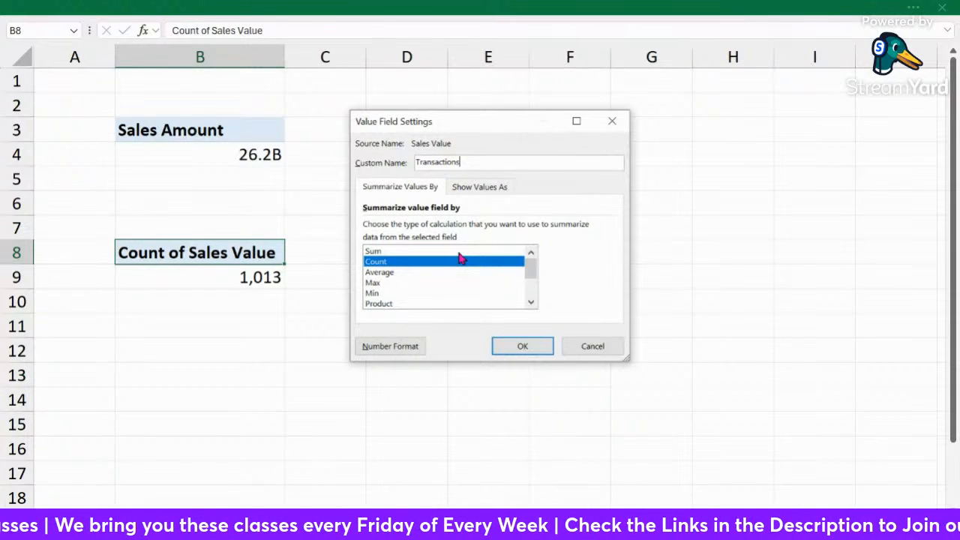
{"action": "left_click", "coordinate": [518, 346]}
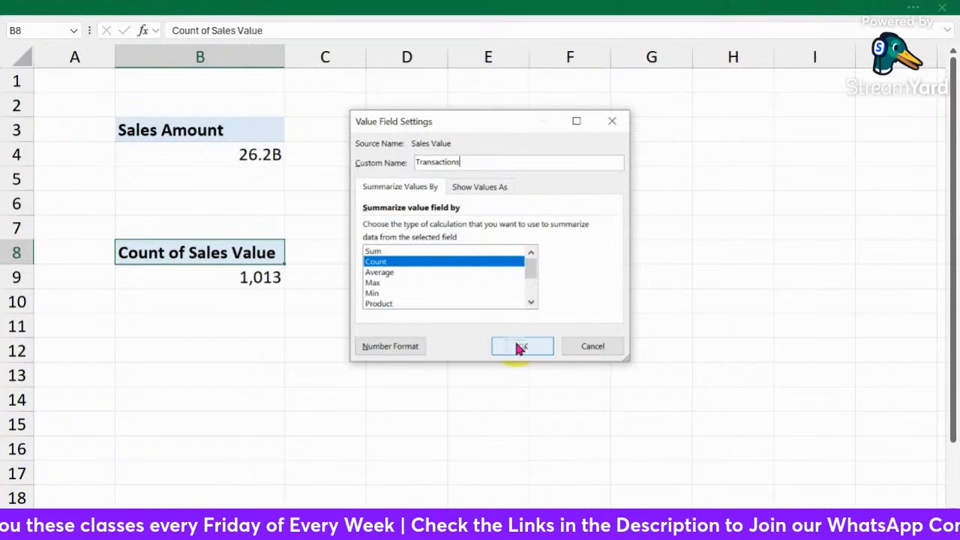
{"action": "left_click", "coordinate": [155, 325]}
Name the PivotTable in B8:B9 Transactions.
{"action": "left_click", "coordinate": [166, 251]}
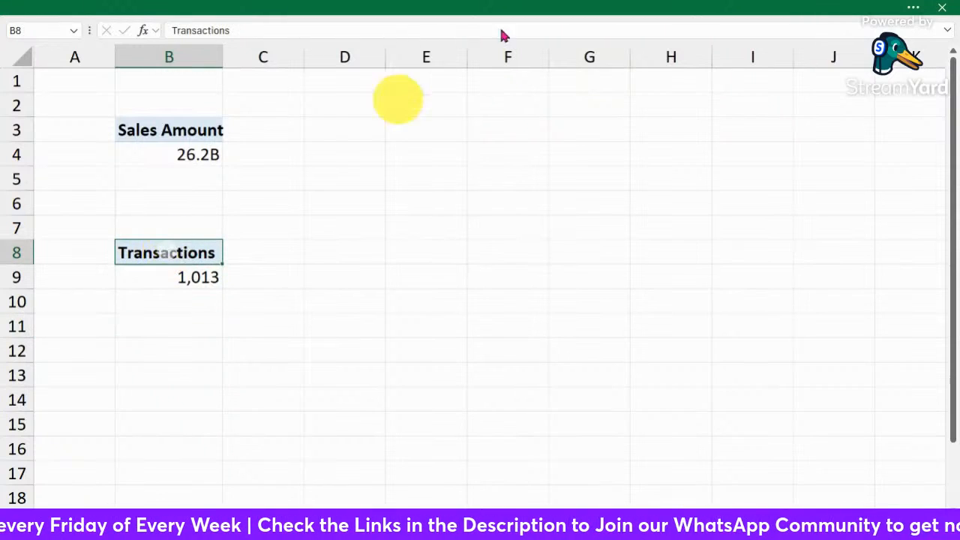
{"action": "left_click", "coordinate": [913, 8]}
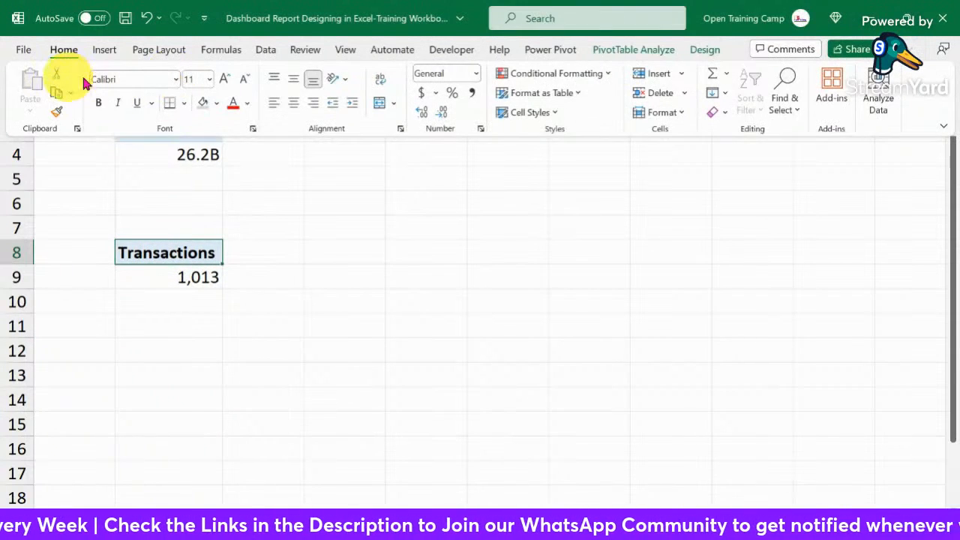
{"action": "left_click", "coordinate": [641, 50]}
{"action": "left_click", "coordinate": [72, 93]}
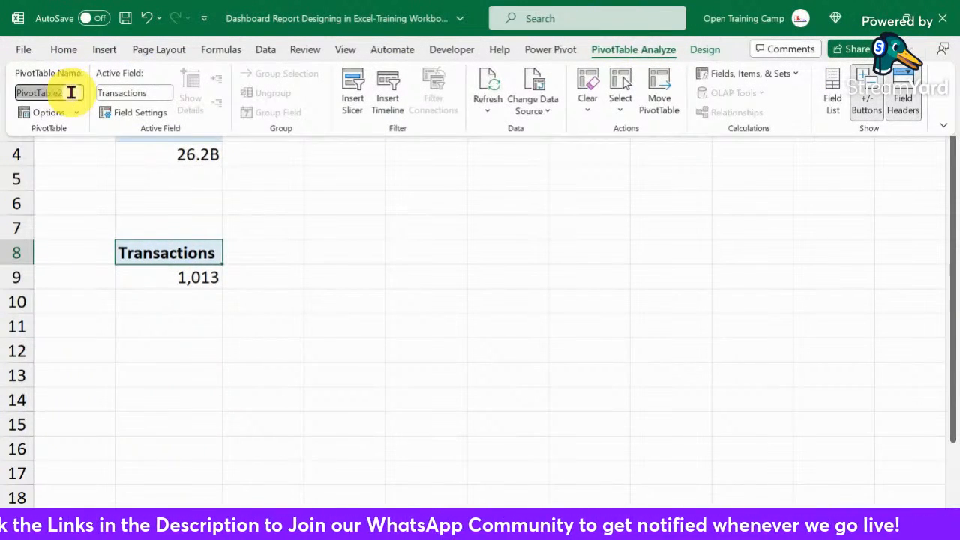
{"action": "type", "text": "Transacti"}
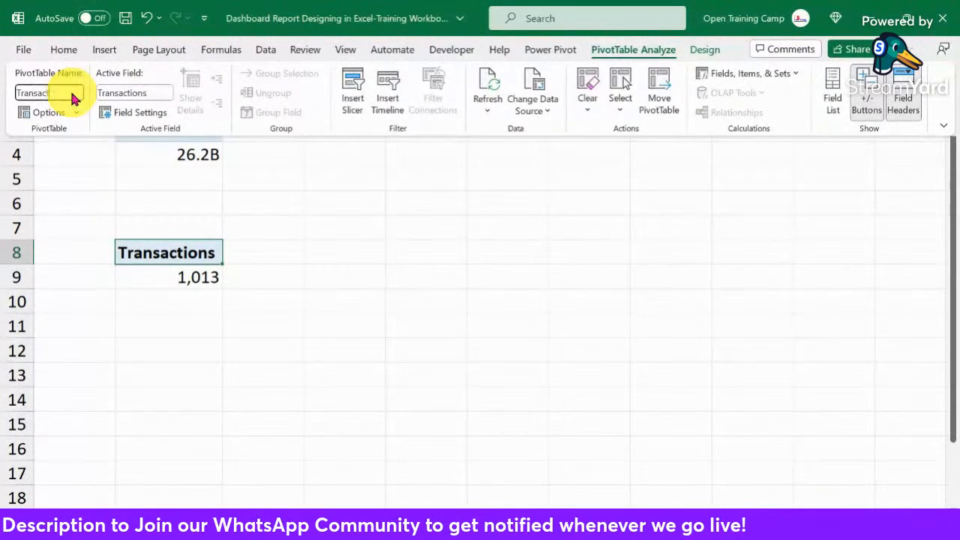
{"action": "type", "text": "ons"}
{"action": "key", "text": "Return"}
{"action": "left_click", "coordinate": [499, 232]}
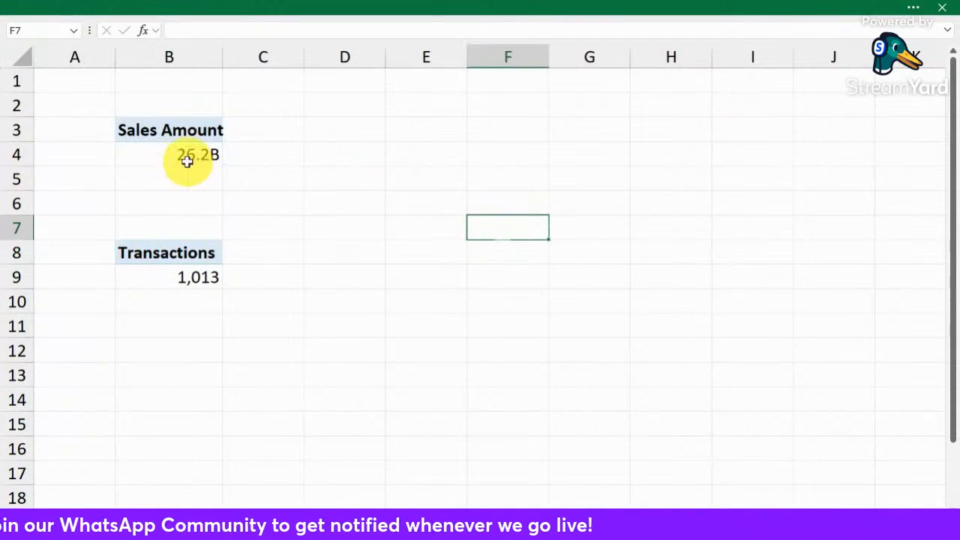
Check the PivotTable name assigned to the Sales Amount PivotTable in B3.
{"action": "left_click", "coordinate": [177, 133]}
{"action": "left_click", "coordinate": [916, 7]}
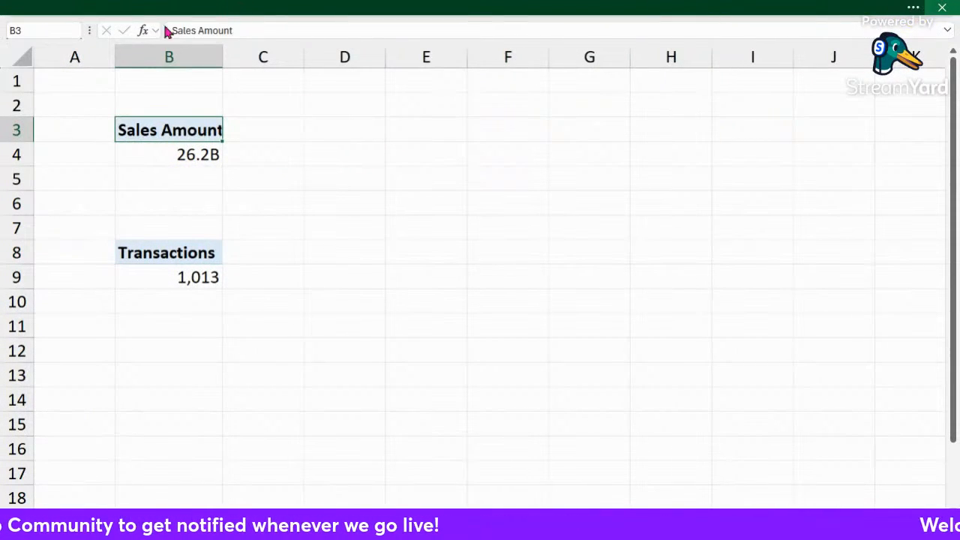
{"action": "left_click", "coordinate": [630, 48]}
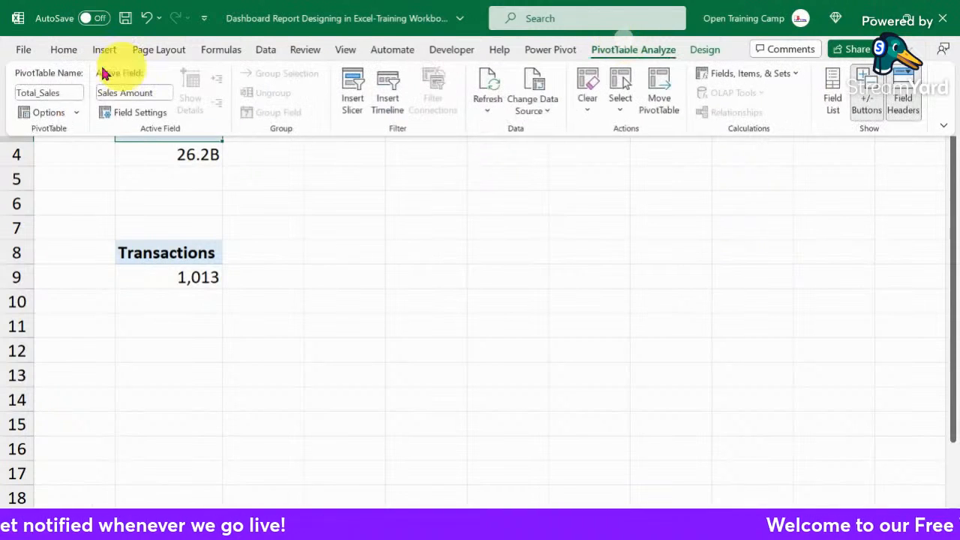
{"action": "left_click", "coordinate": [157, 306]}
{"action": "left_click", "coordinate": [157, 303]}
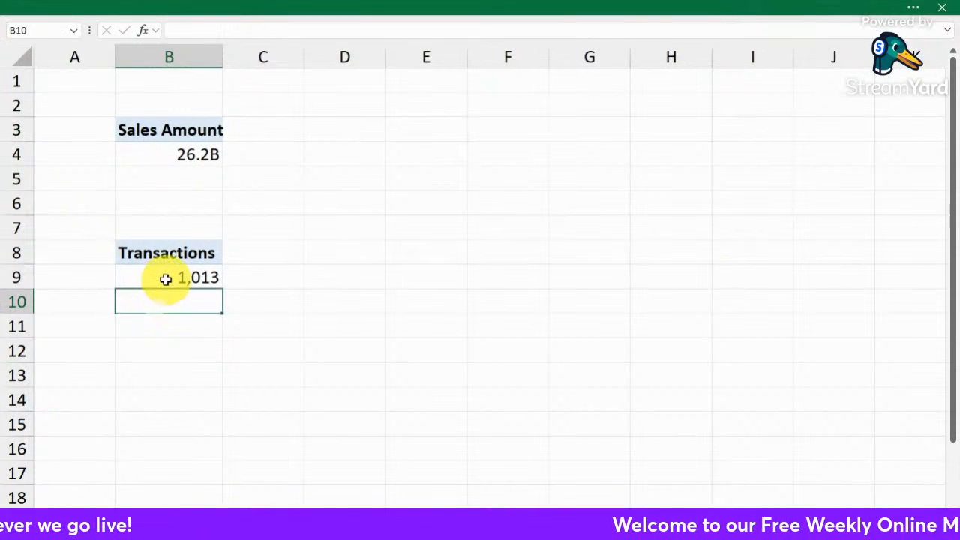
Link the value text box on the dashboard's # Transactions card to the transaction count with =Analysis!B9.
{"action": "left_click", "coordinate": [168, 279]}
{"action": "left_click", "coordinate": [161, 517]}
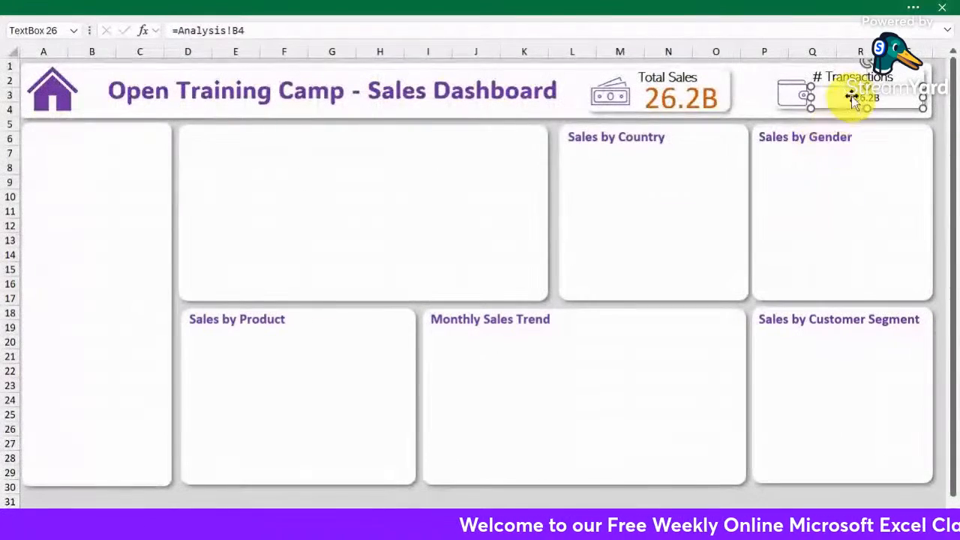
{"action": "left_click", "coordinate": [258, 30]}
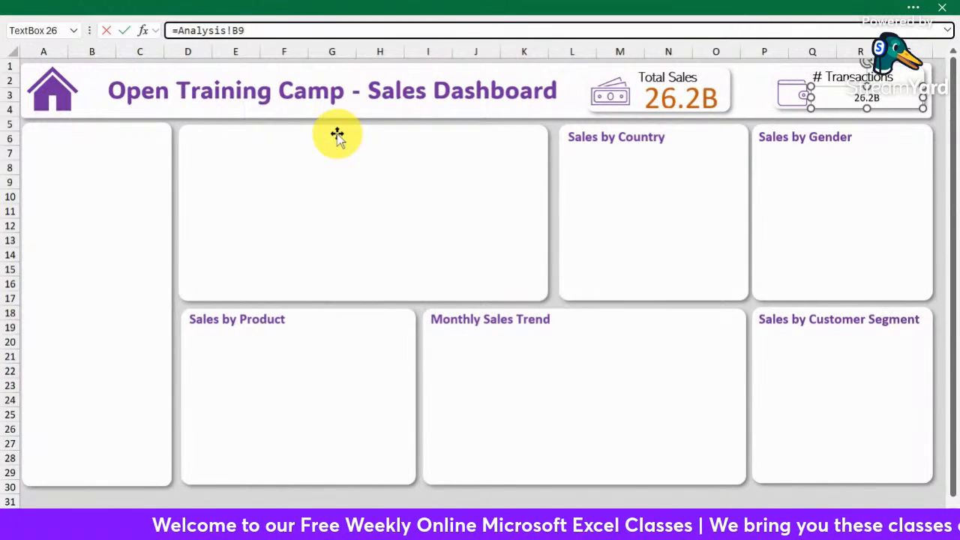
{"action": "type", "text": "9"}
{"action": "key", "text": "Return"}
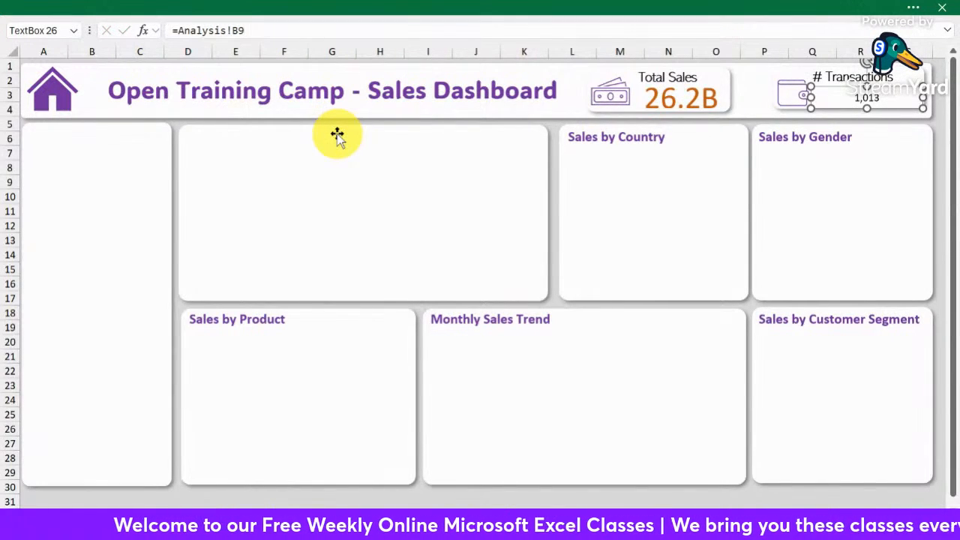
Copy the Total Sales value's formatting onto the # Transactions value with Format Painter and adjust that text box below its label.
{"action": "left_click", "coordinate": [692, 100]}
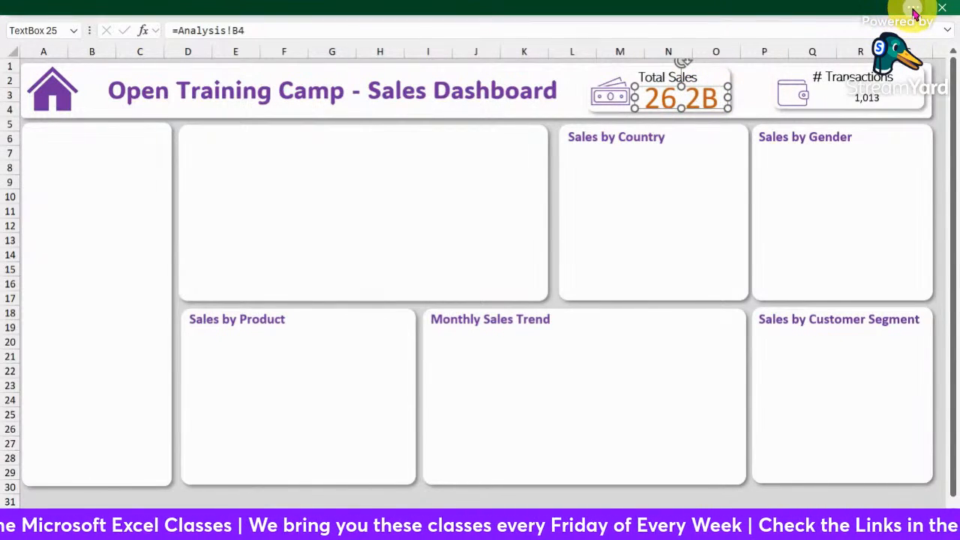
{"action": "left_click", "coordinate": [885, 13]}
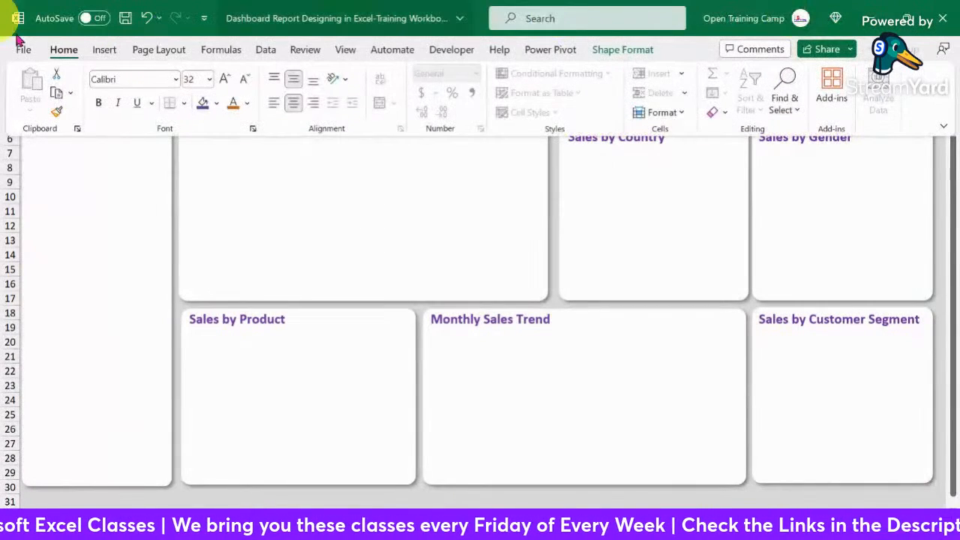
{"action": "left_click", "coordinate": [58, 112]}
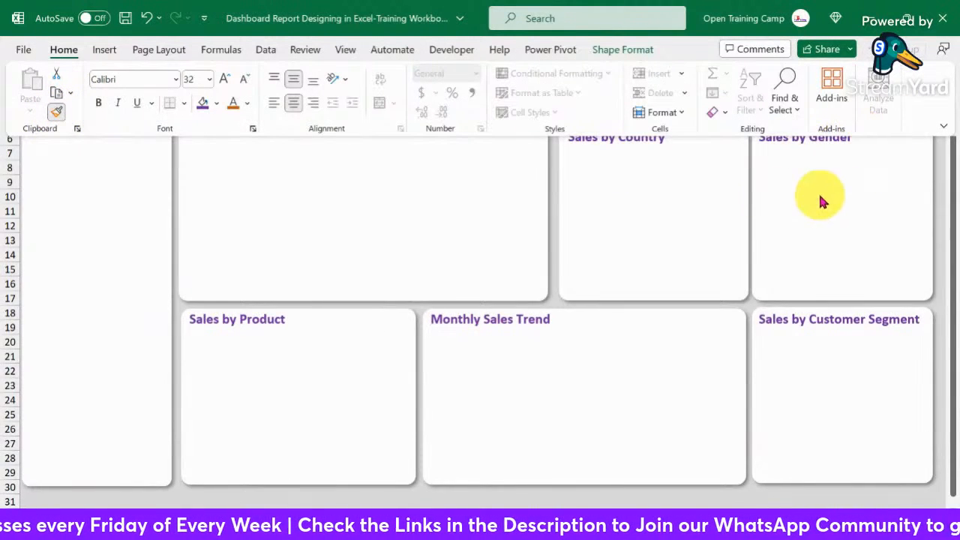
{"action": "left_click", "coordinate": [940, 171]}
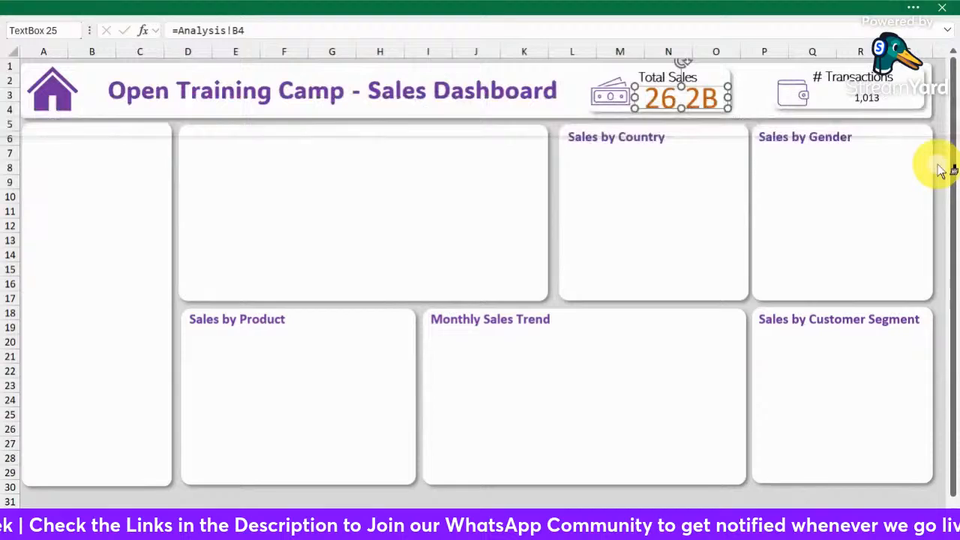
{"action": "left_click", "coordinate": [866, 101]}
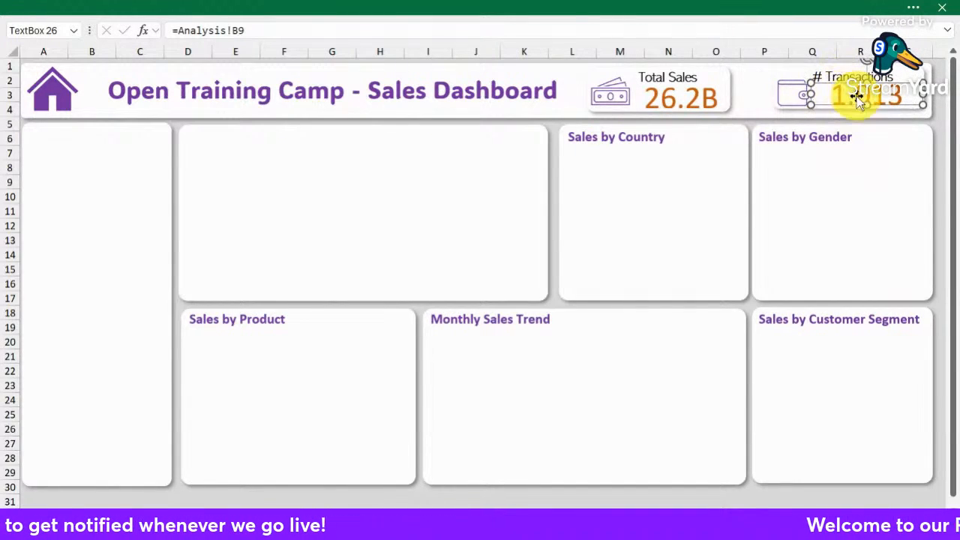
{"action": "left_click", "coordinate": [867, 107]}
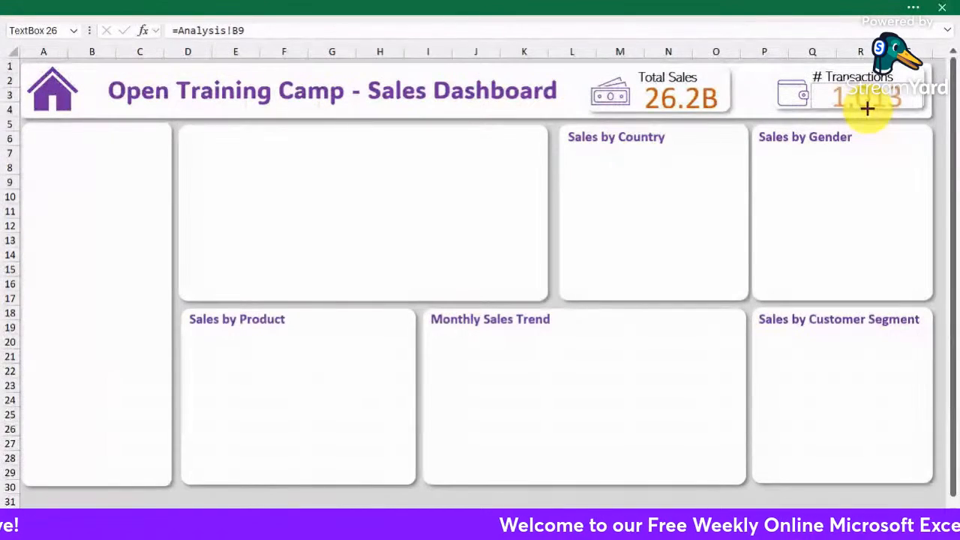
{"action": "left_click", "coordinate": [675, 247]}
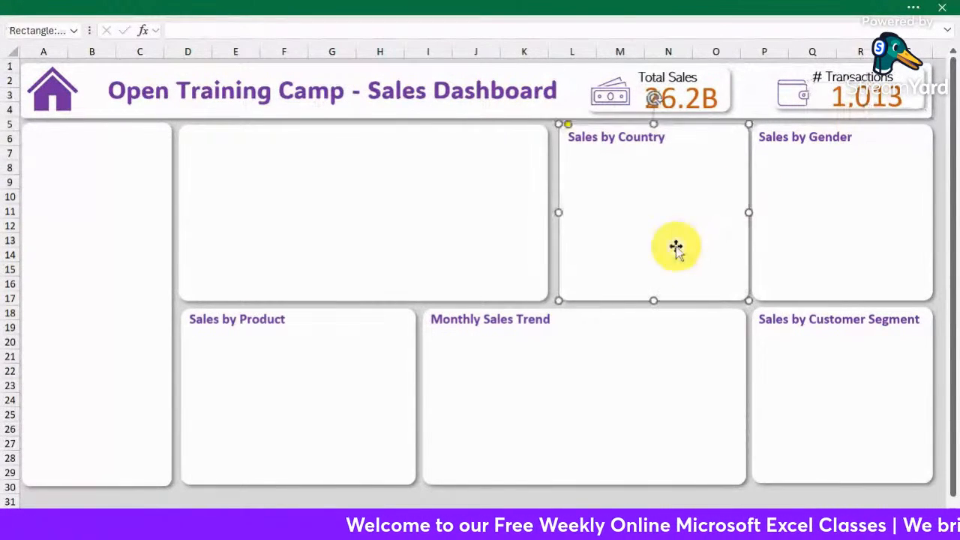
{"action": "left_click", "coordinate": [649, 350]}
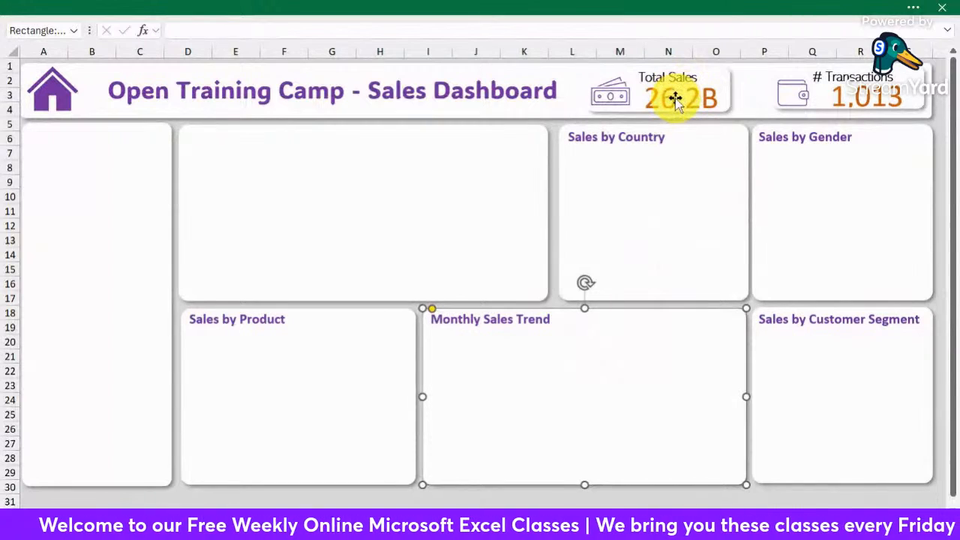
{"action": "left_click", "coordinate": [128, 234]}
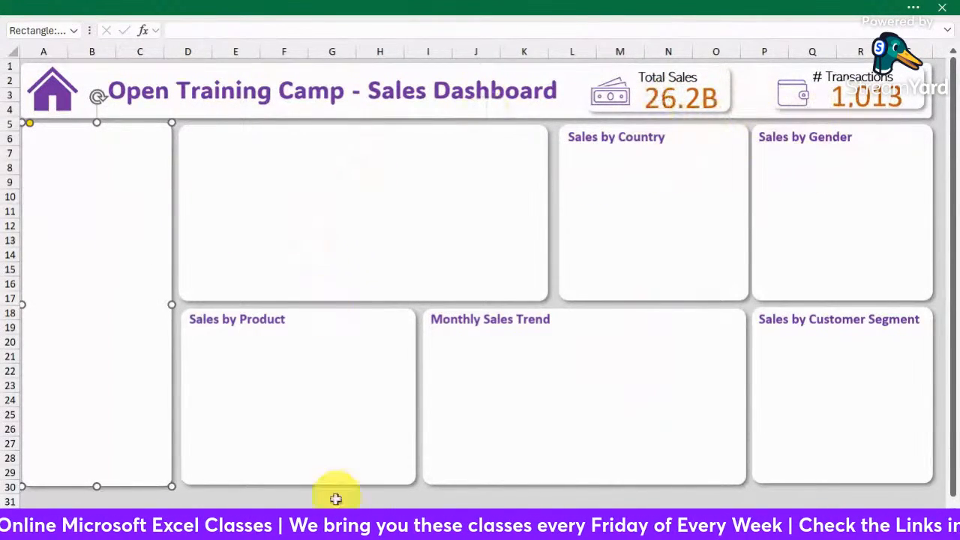
{"action": "left_click", "coordinate": [336, 522]}
{"action": "left_click", "coordinate": [342, 228]}
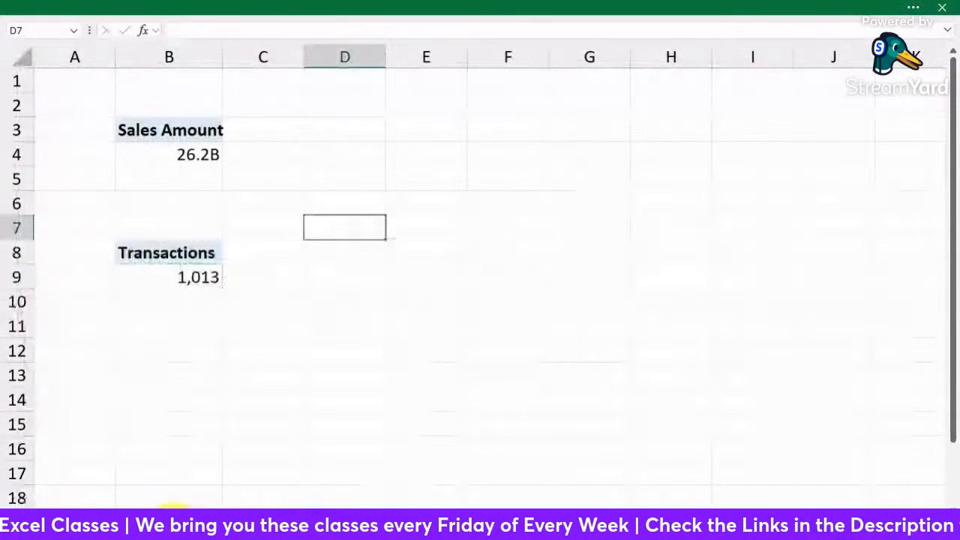
{"action": "left_click", "coordinate": [275, 527]}
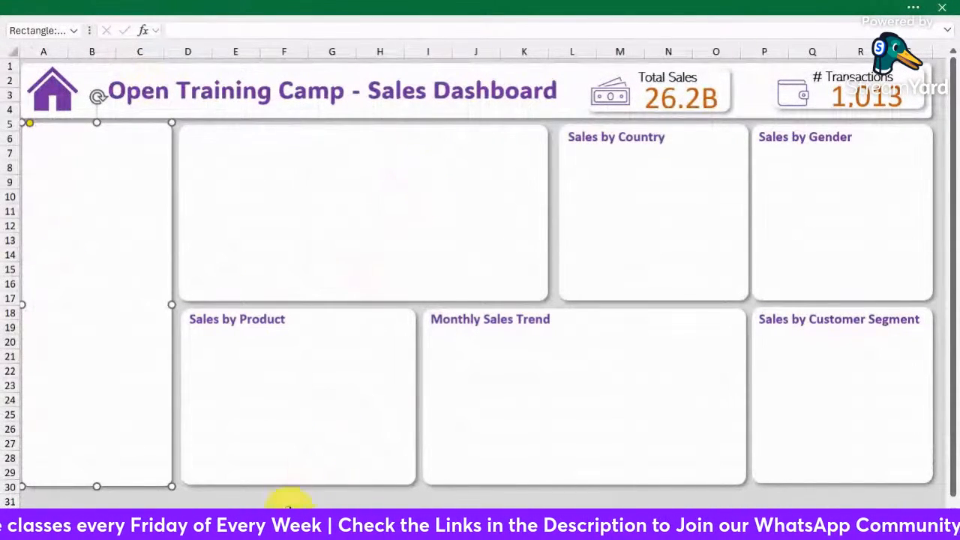
Insert Year and Month slicers for the Sales Amount PivotTable on the Analysis sheet.
{"action": "left_click", "coordinate": [335, 523]}
{"action": "left_click", "coordinate": [337, 328]}
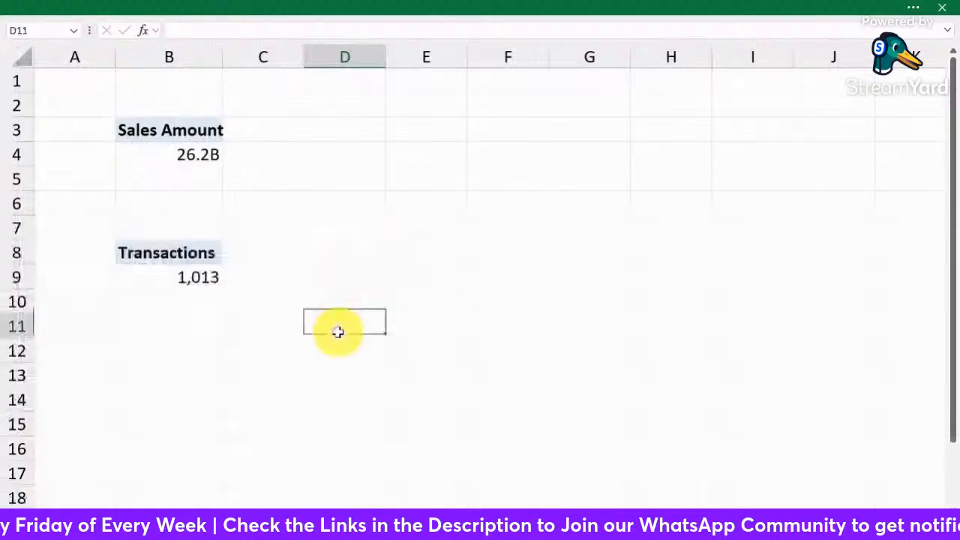
{"action": "left_click", "coordinate": [165, 153]}
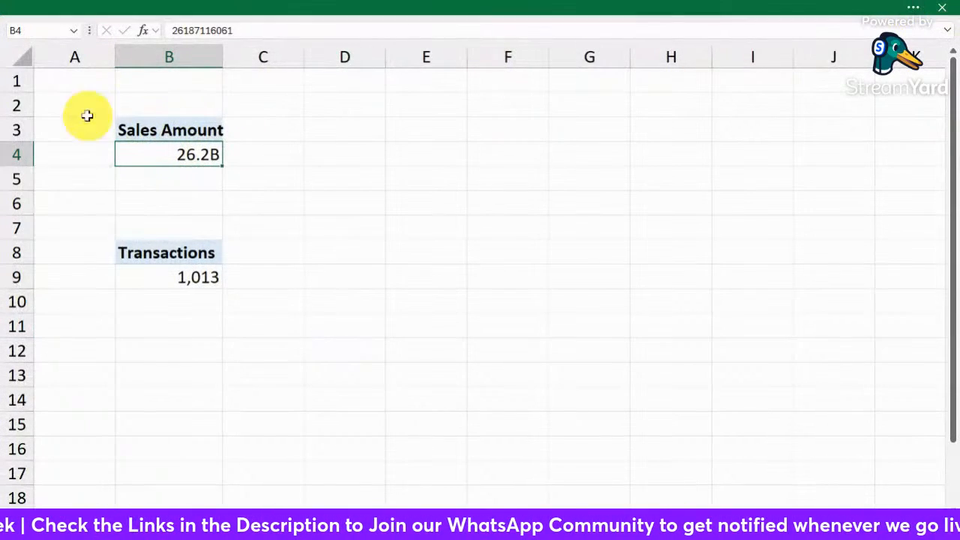
{"action": "left_click", "coordinate": [913, 8]}
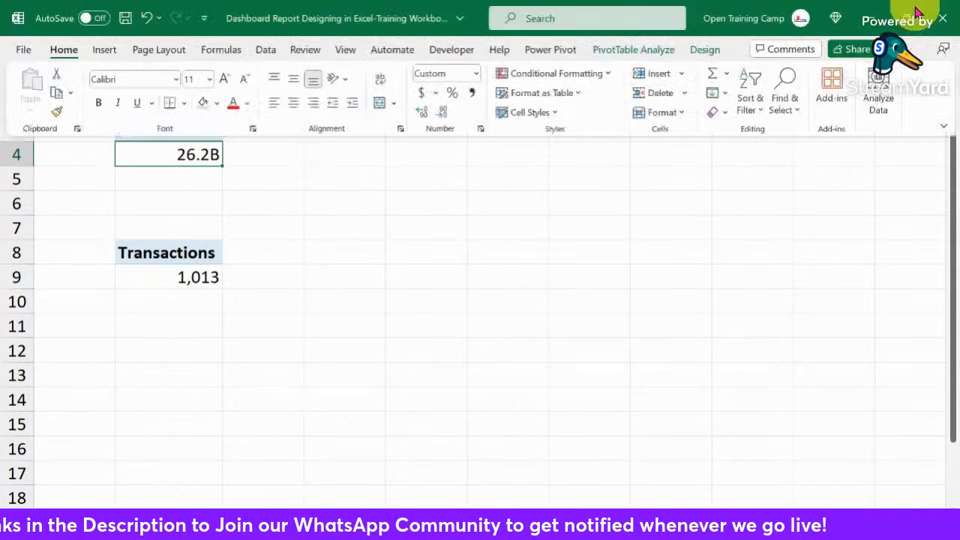
{"action": "left_click", "coordinate": [646, 52]}
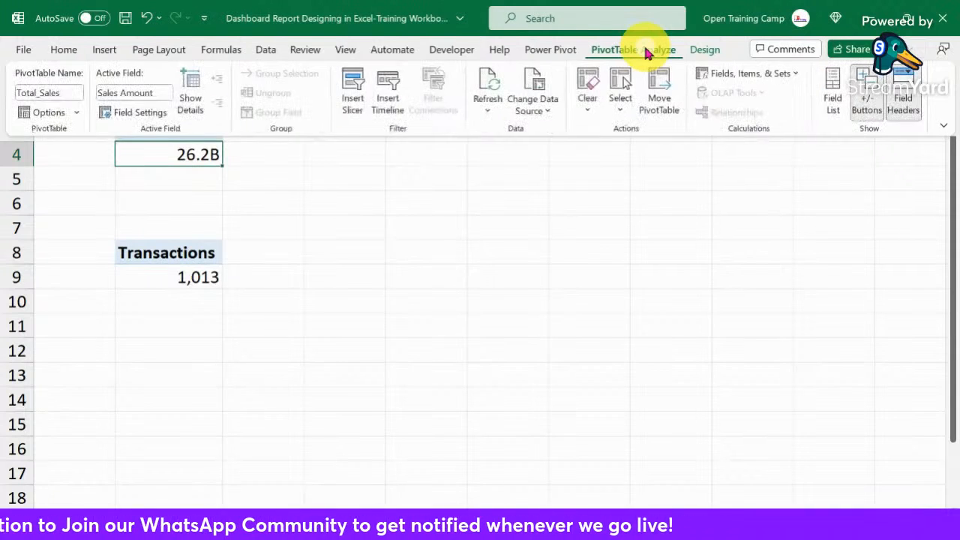
{"action": "left_click", "coordinate": [353, 88]}
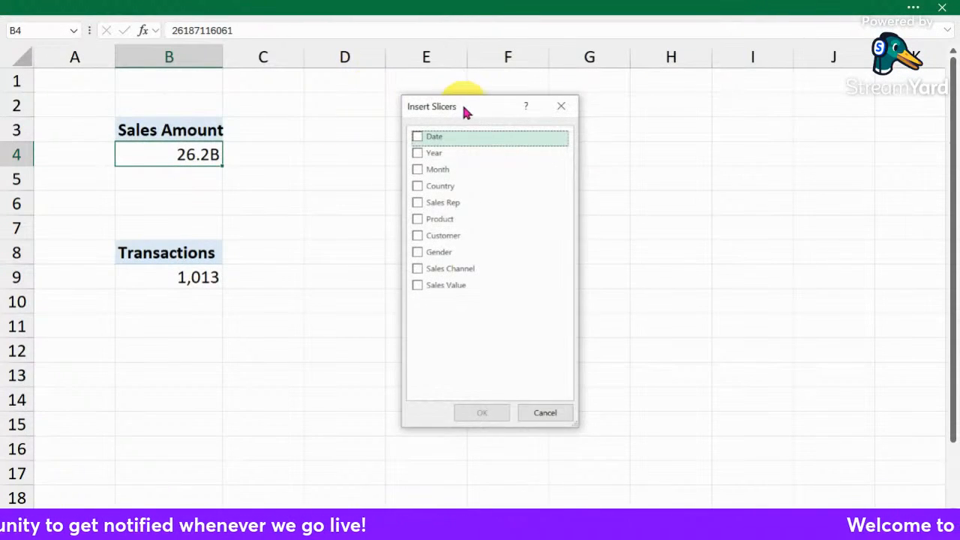
{"action": "left_click_drag", "start_coordinate": [465, 112], "coordinate": [616, 135]}
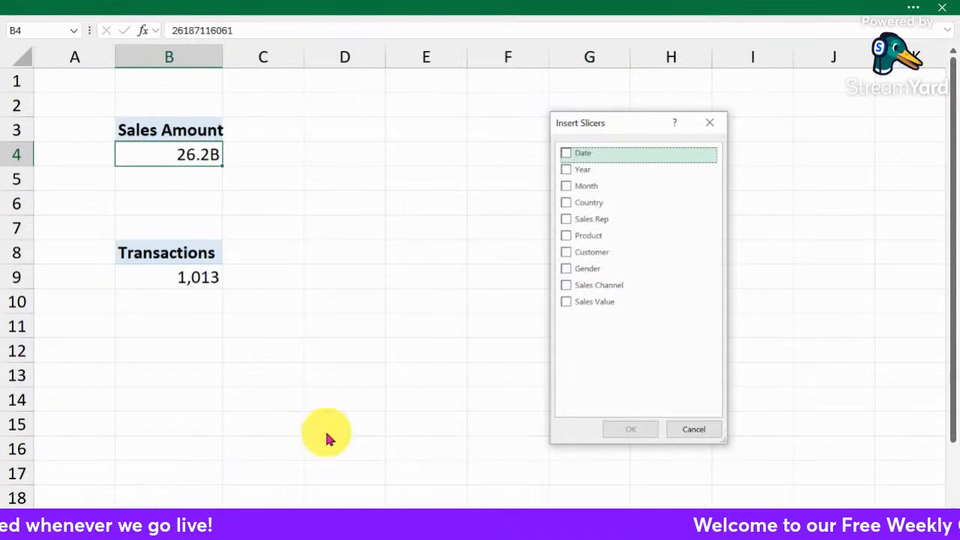
{"action": "left_click", "coordinate": [566, 174]}
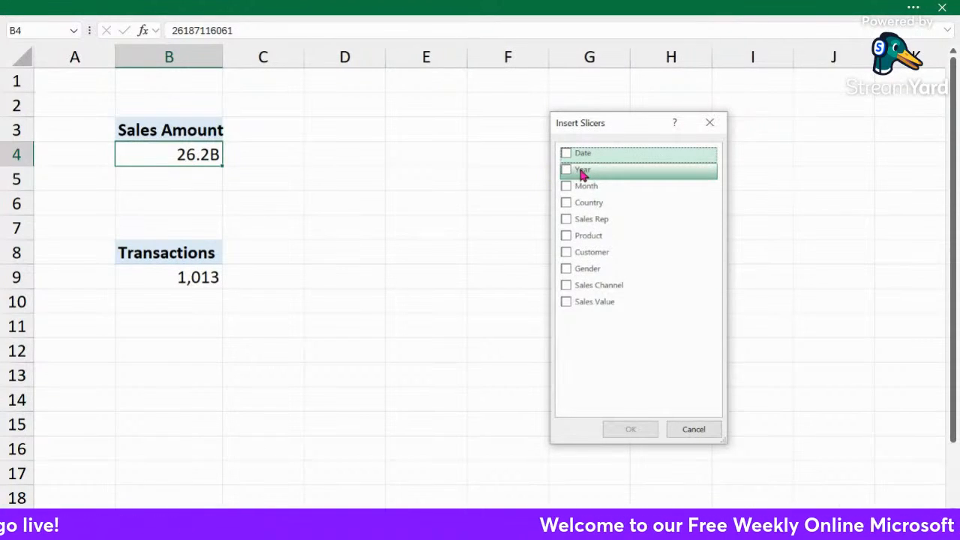
{"action": "left_click", "coordinate": [567, 173]}
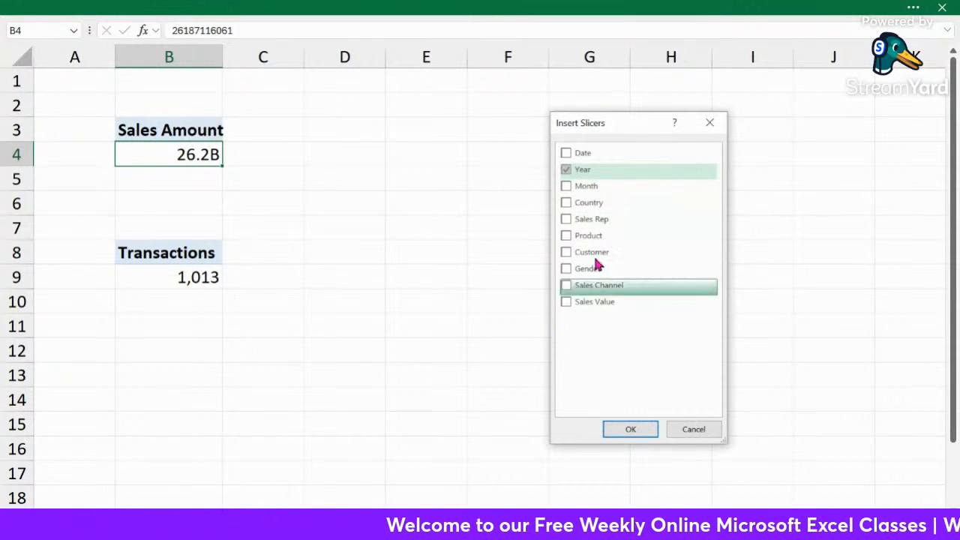
{"action": "left_click", "coordinate": [571, 187]}
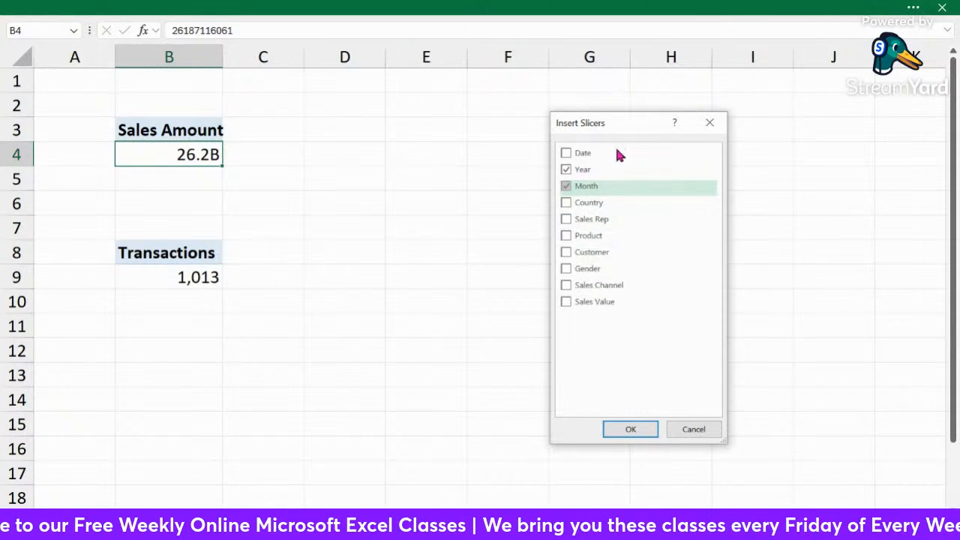
{"action": "left_click", "coordinate": [631, 429]}
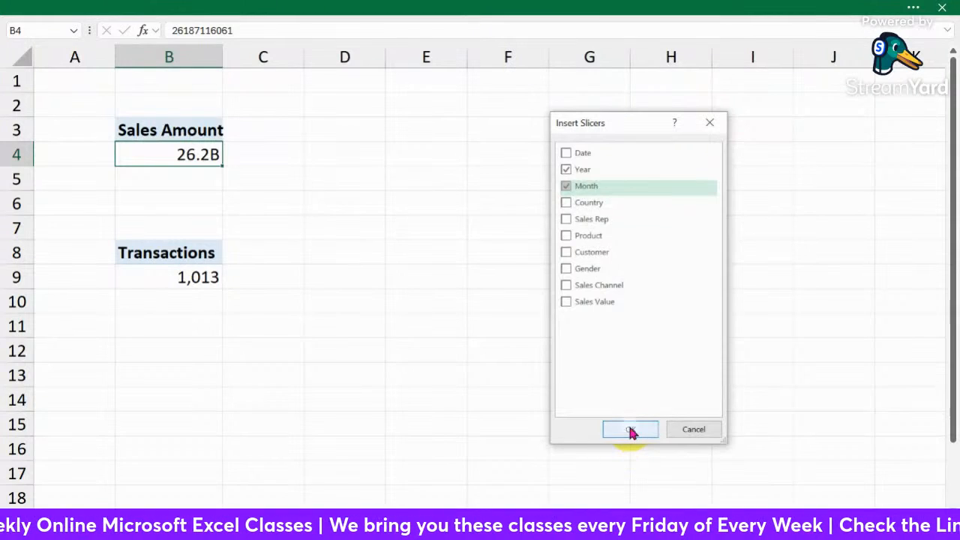
Move the Month slicer beside the Year slicer so the two no longer overlap.
{"action": "left_click", "coordinate": [494, 172]}
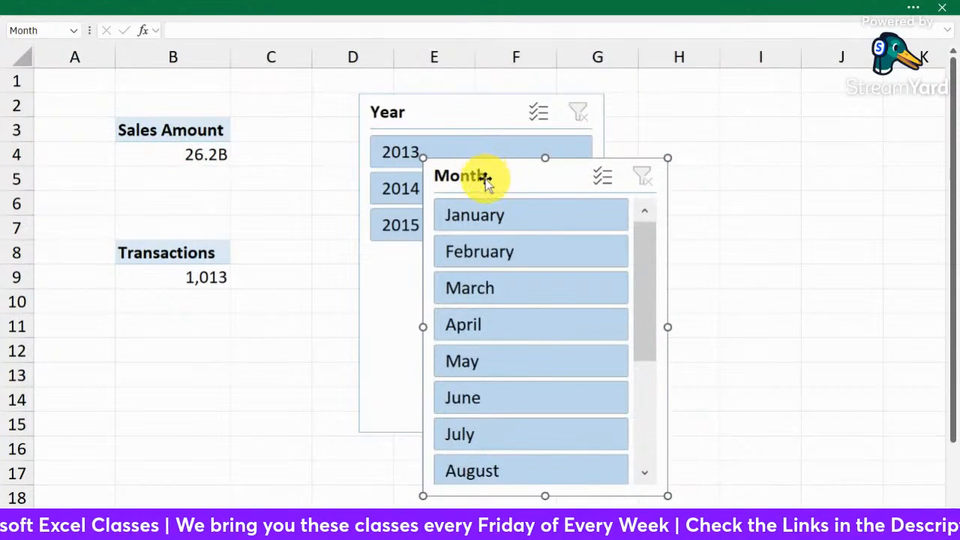
{"action": "left_click_drag", "start_coordinate": [486, 184], "coordinate": [677, 115]}
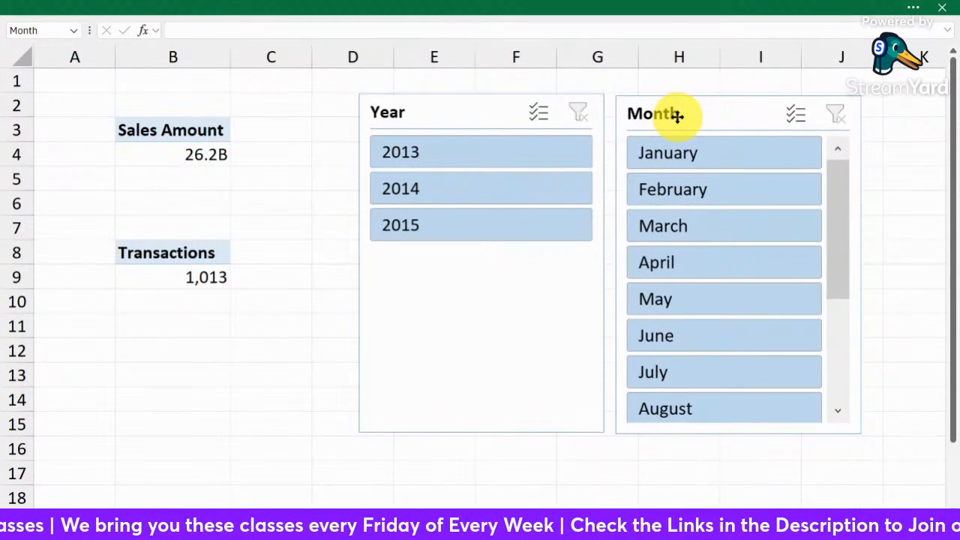
{"action": "left_click", "coordinate": [318, 279]}
Filter the Sales Amount PivotTable by 2013, 2014 and 2015 in turn with the Year slicer.
{"action": "left_click", "coordinate": [443, 154]}
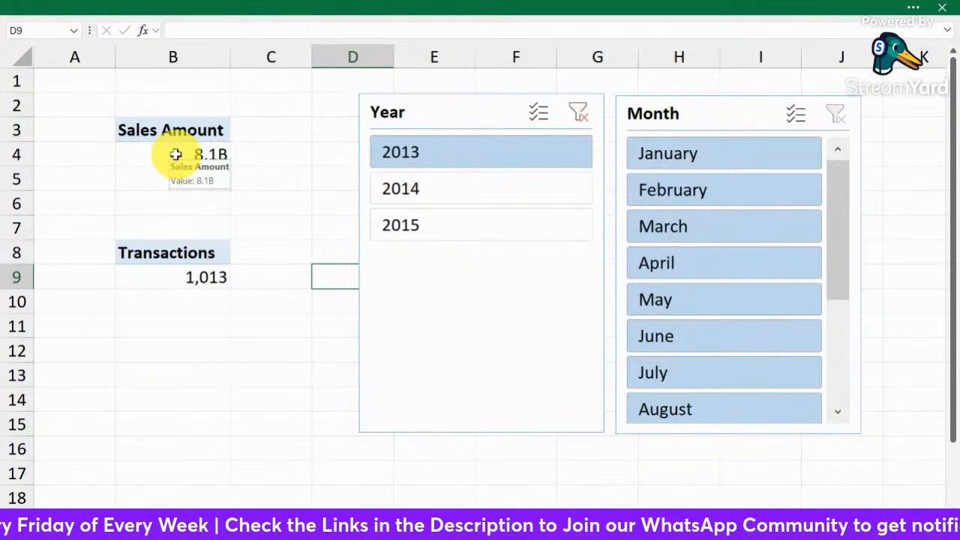
{"action": "left_click", "coordinate": [439, 192]}
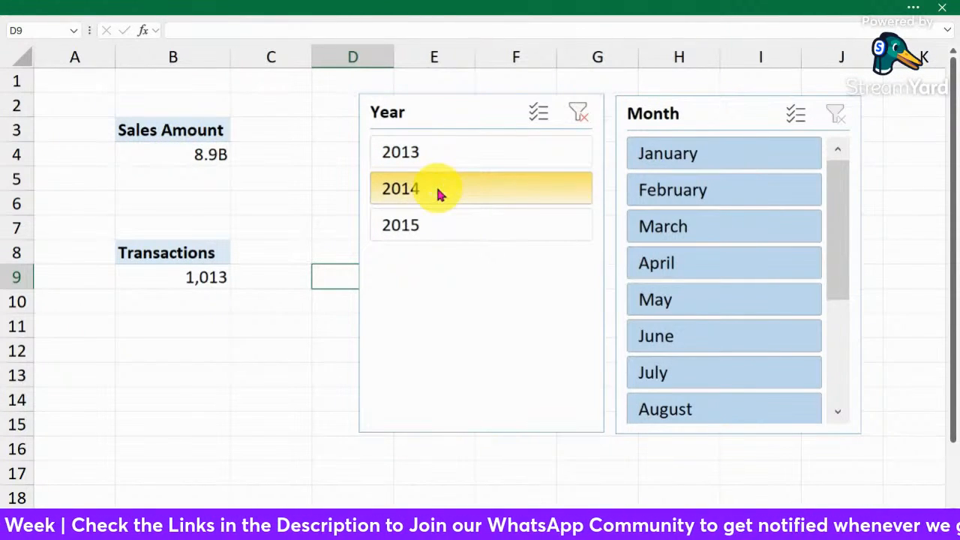
{"action": "left_click", "coordinate": [409, 224]}
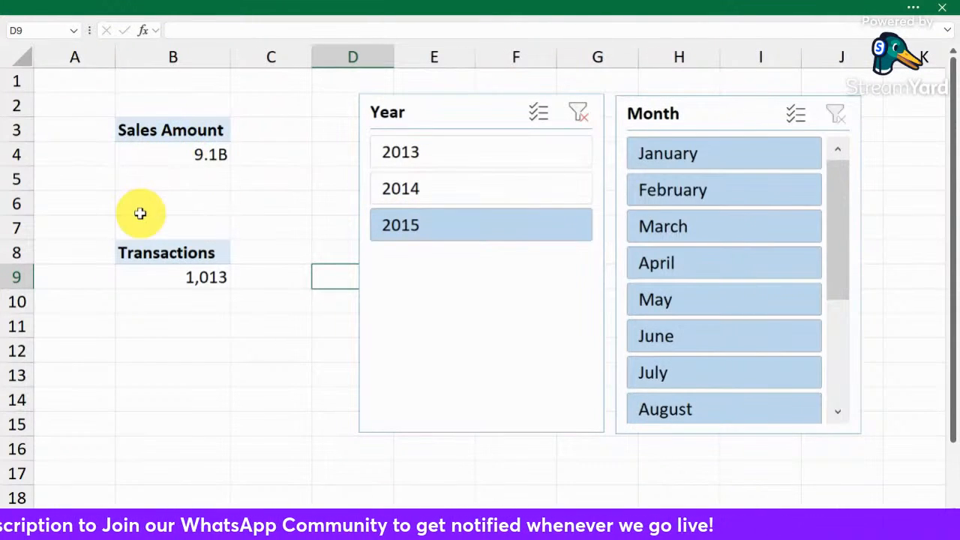
Clear the Year slicer's filter and shift the slicer slightly closer to the PivotTables.
{"action": "left_click", "coordinate": [445, 106]}
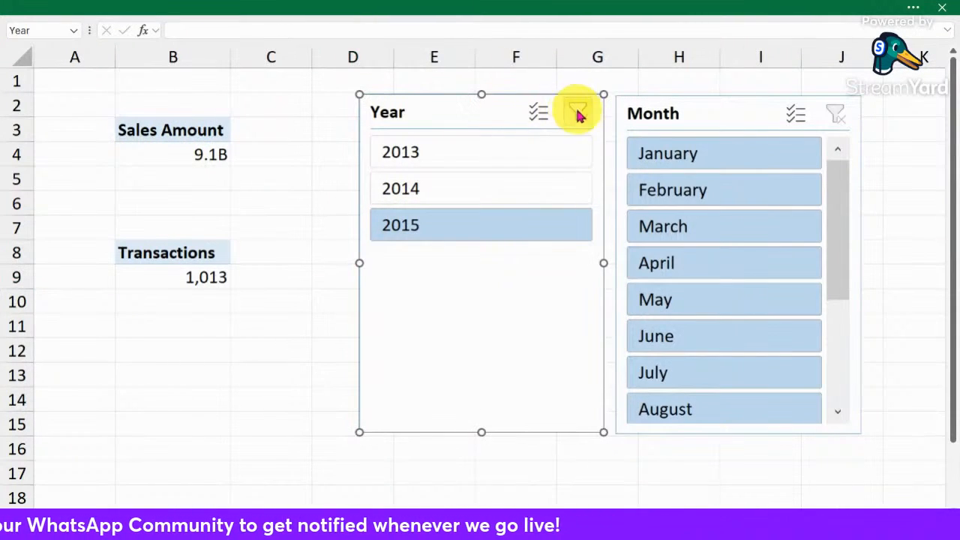
{"action": "left_click", "coordinate": [578, 113]}
{"action": "left_click_drag", "start_coordinate": [422, 115], "coordinate": [389, 112]}
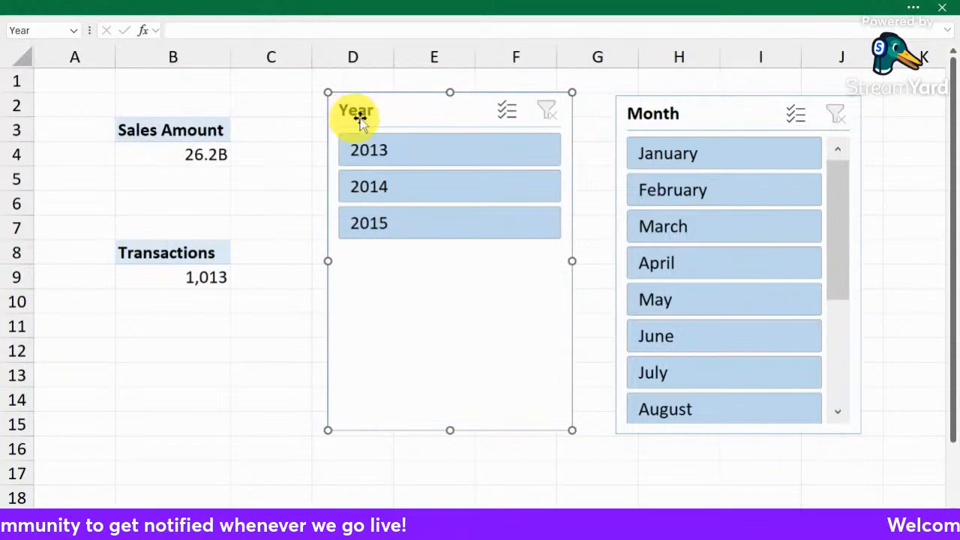
Test the Year slicer's effect on both PivotTables by filtering to 2013, and clear the filter.
{"action": "left_click", "coordinate": [160, 150]}
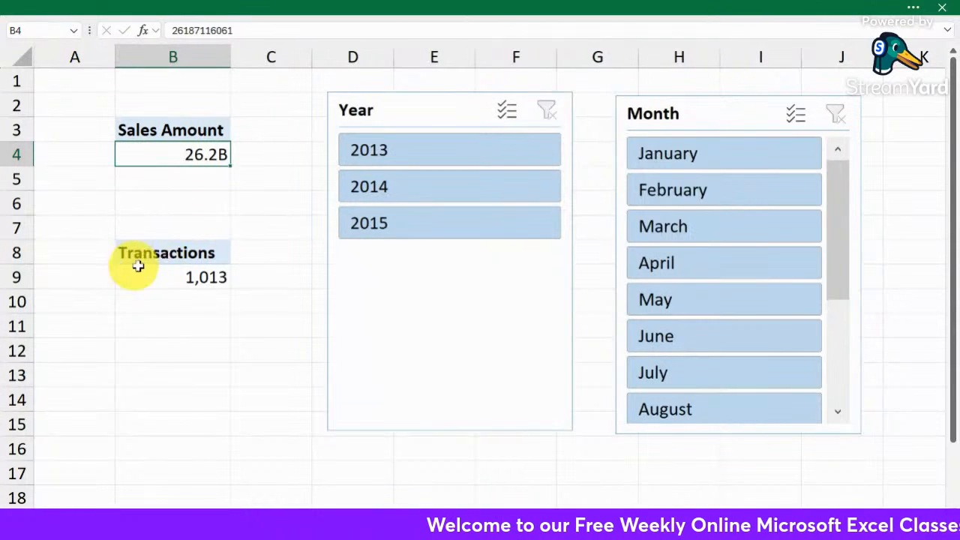
{"action": "left_click", "coordinate": [409, 150]}
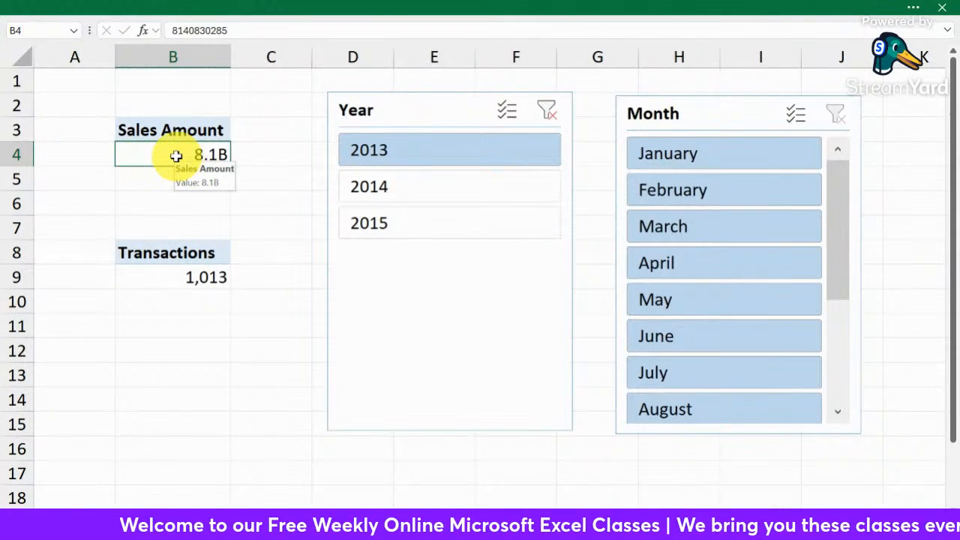
{"action": "left_click", "coordinate": [549, 113]}
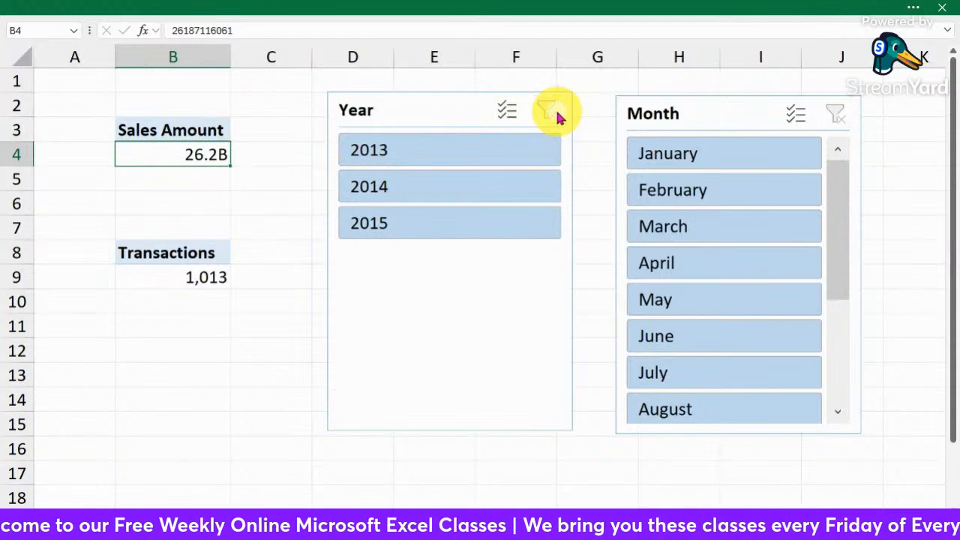
{"action": "left_click", "coordinate": [276, 225]}
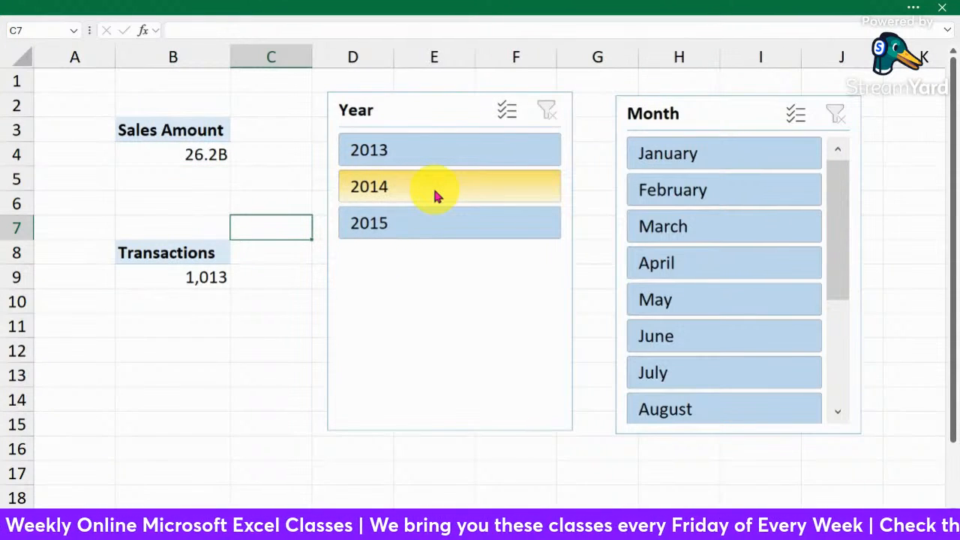
Test the Month slicer by filtering to January, check the Sales Amount cell, and clear the filter.
{"action": "left_click", "coordinate": [690, 154]}
{"action": "left_click", "coordinate": [168, 157]}
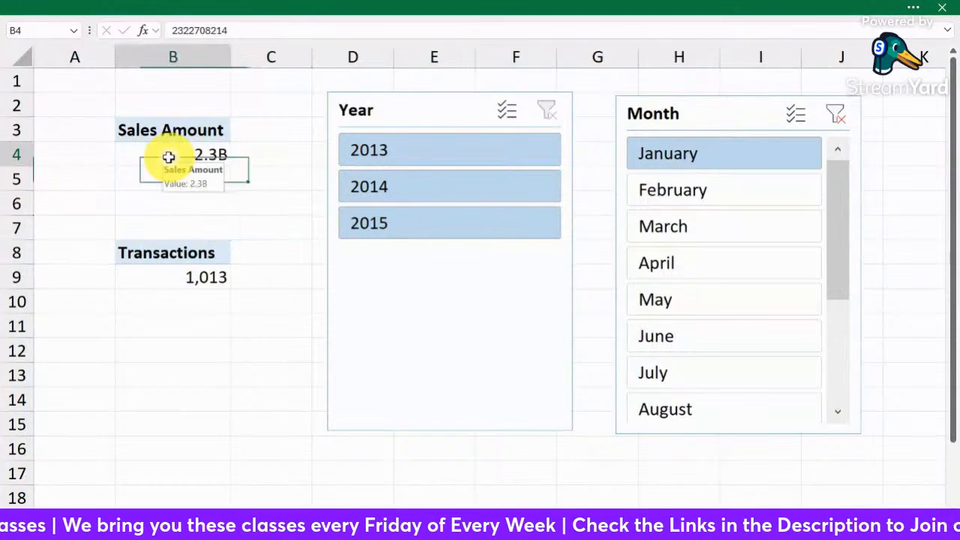
{"action": "left_click", "coordinate": [835, 119]}
Connect the Year slicer to the Transactions PivotTable in addition to Total_Sales.
{"action": "right_click", "coordinate": [425, 110]}
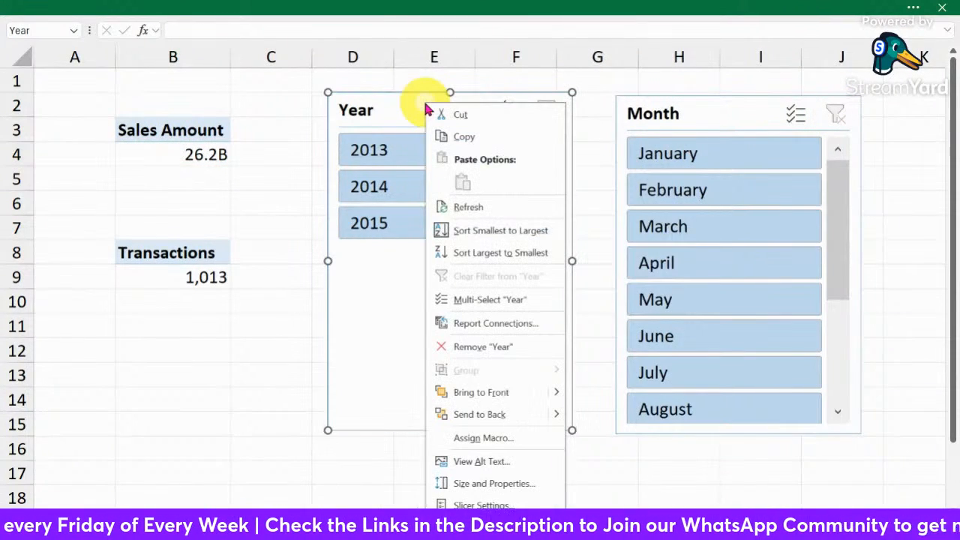
{"action": "left_click", "coordinate": [489, 328]}
{"action": "left_click_drag", "start_coordinate": [457, 277], "coordinate": [522, 100]}
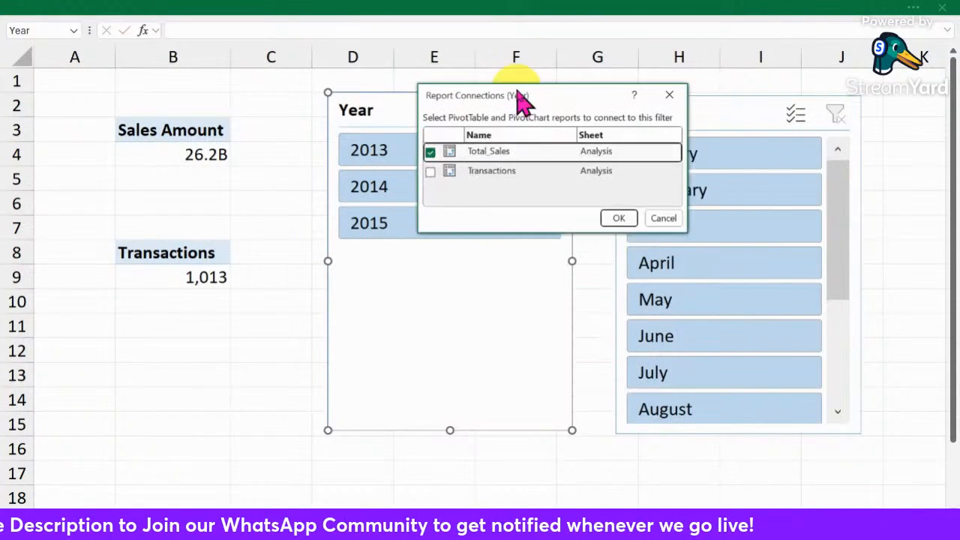
{"action": "left_click_drag", "start_coordinate": [684, 232], "coordinate": [716, 371]}
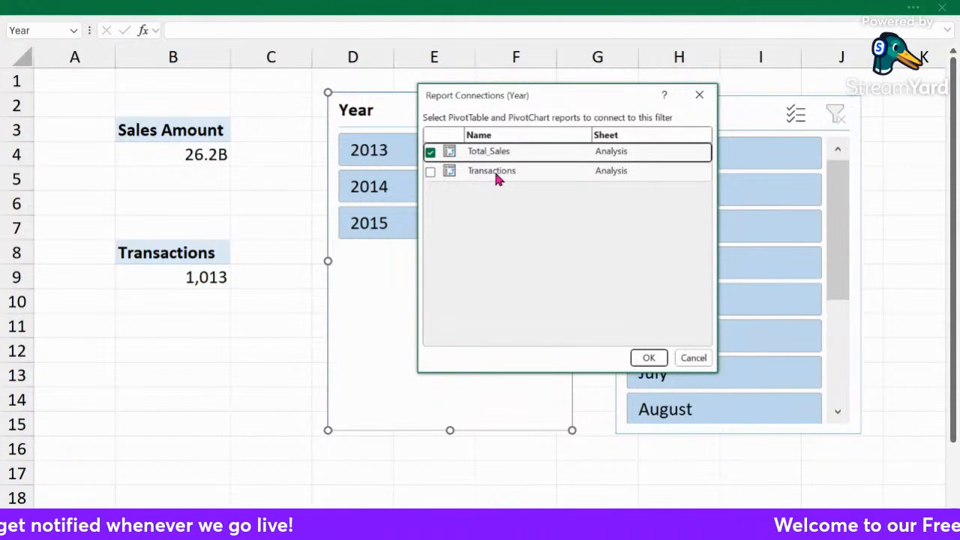
{"action": "left_click", "coordinate": [431, 173]}
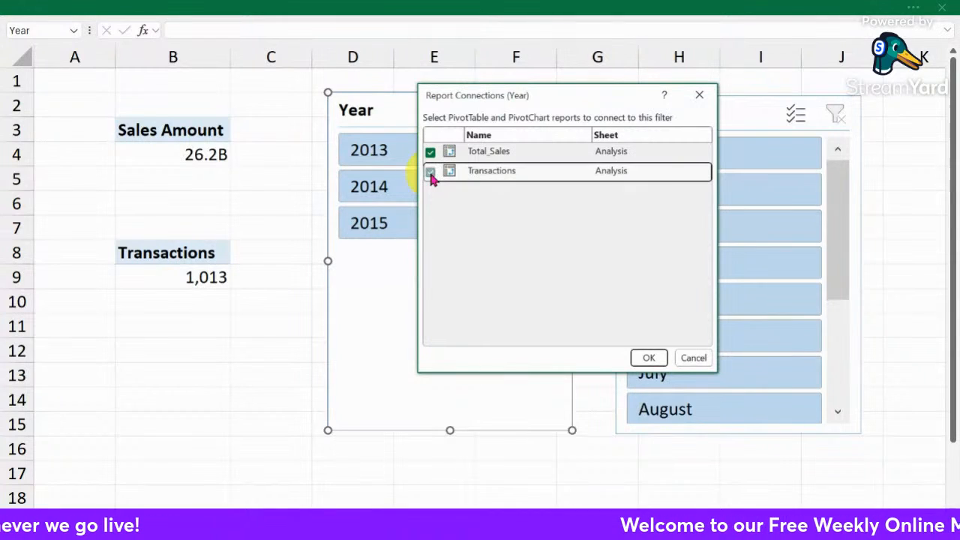
{"action": "left_click", "coordinate": [645, 358]}
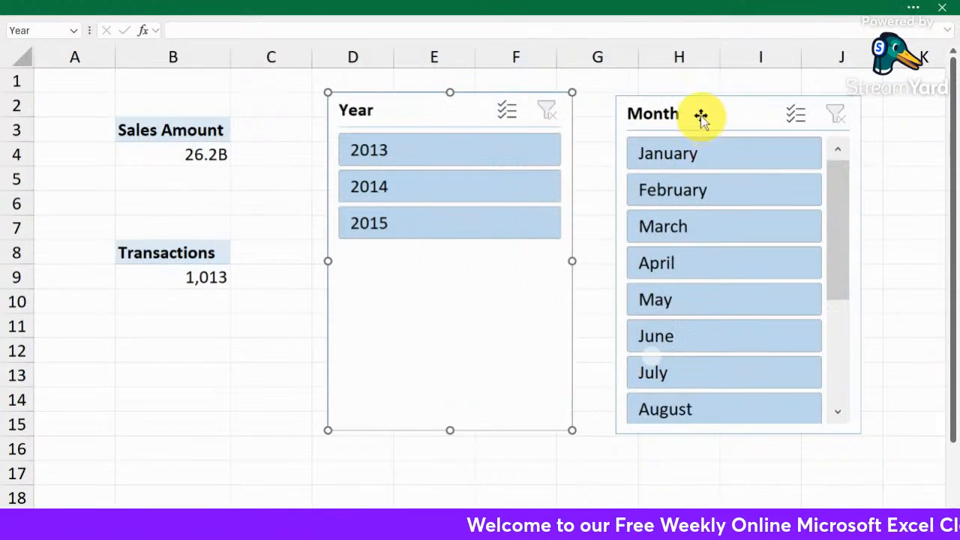
Connect the Month slicer to the Transactions PivotTable in addition to Total_Sales.
{"action": "left_click", "coordinate": [707, 113]}
{"action": "right_click", "coordinate": [707, 115]}
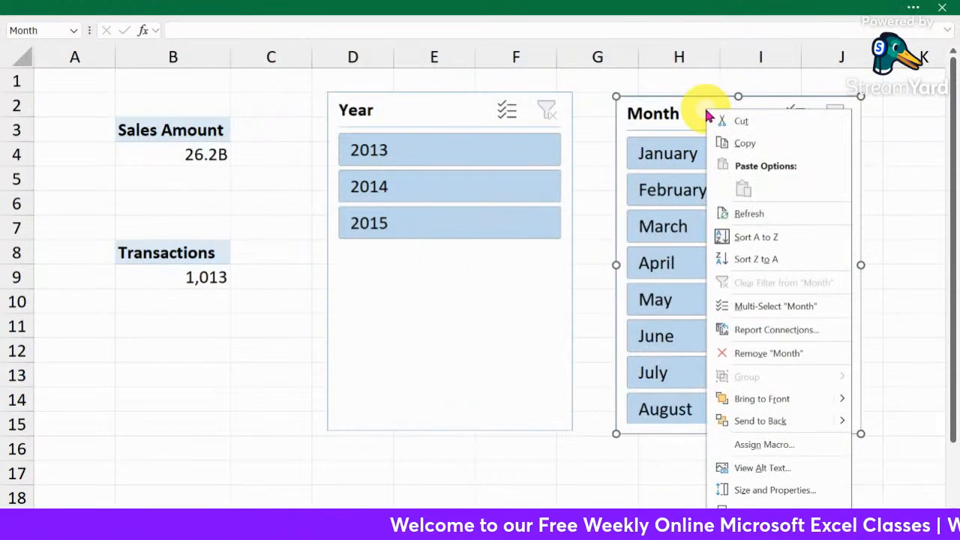
{"action": "left_click", "coordinate": [753, 331]}
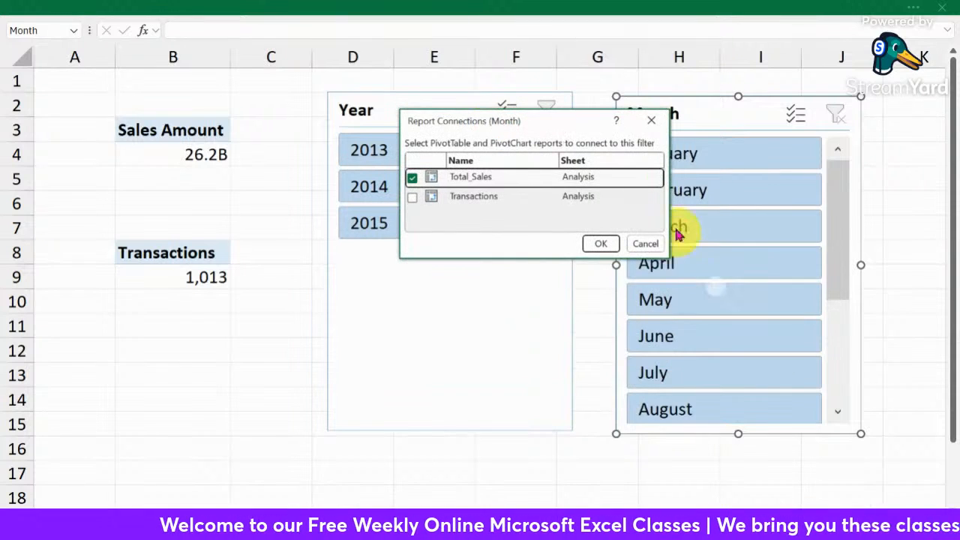
{"action": "left_click_drag", "start_coordinate": [664, 255], "coordinate": [685, 313]}
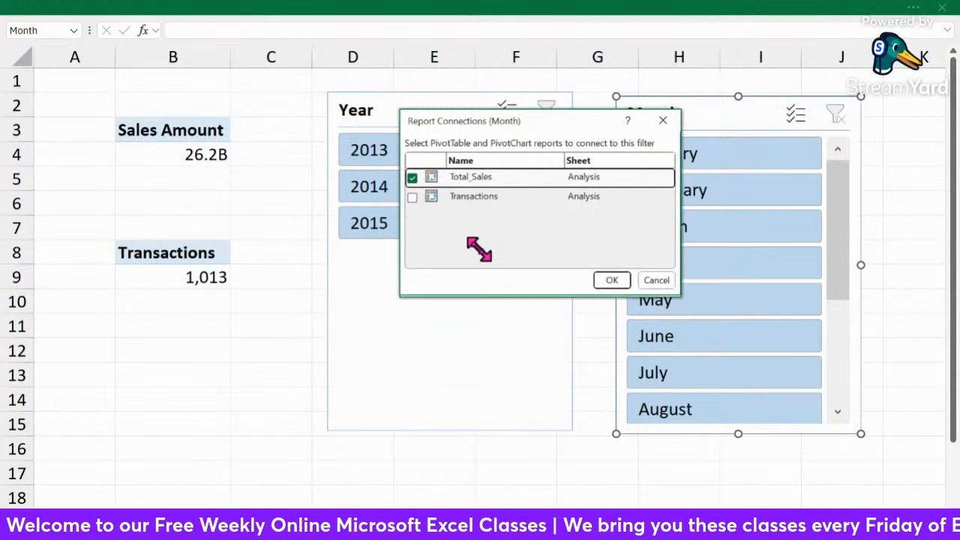
{"action": "left_click", "coordinate": [413, 200]}
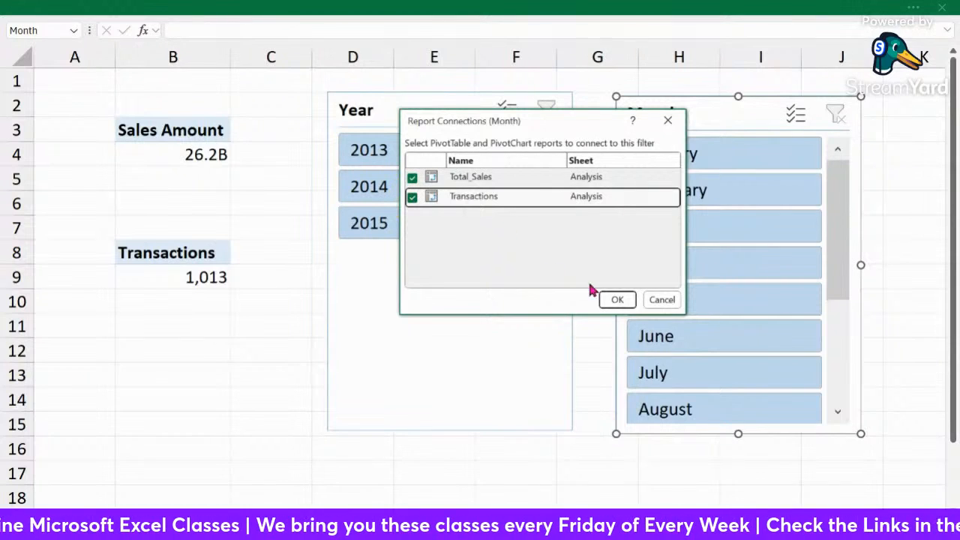
{"action": "left_click", "coordinate": [616, 300]}
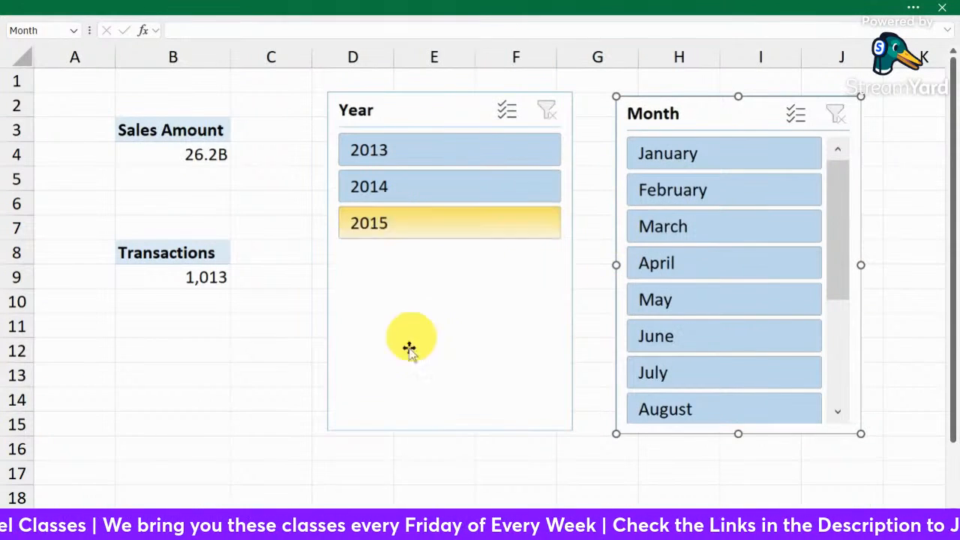
{"action": "left_click", "coordinate": [278, 367]}
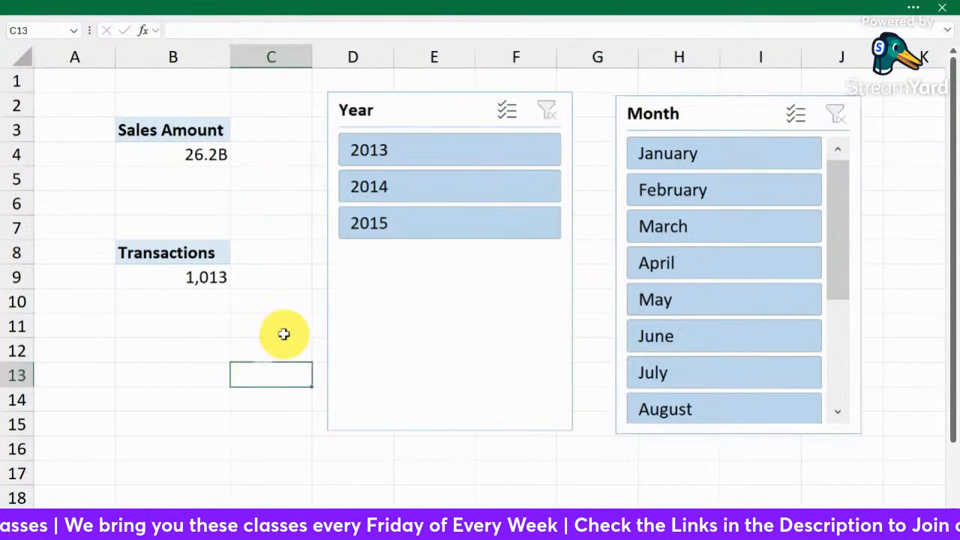
Test the Year slicer on both PivotTables by filtering to 2013 and to 2015, clearing the filter each time.
{"action": "left_click", "coordinate": [401, 156]}
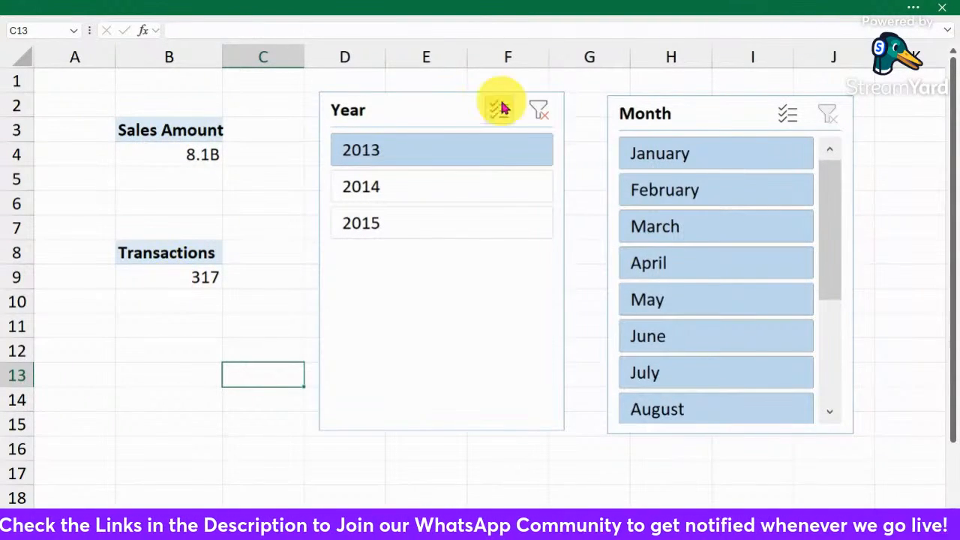
{"action": "left_click", "coordinate": [538, 111]}
{"action": "left_click", "coordinate": [378, 223]}
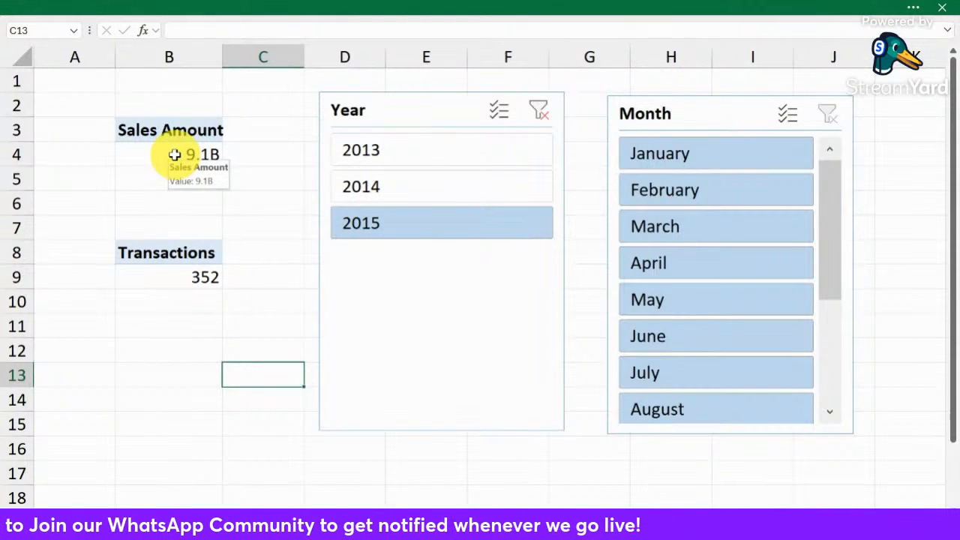
{"action": "left_click", "coordinate": [542, 110]}
Test both slicers together by filtering to 2014 and February, and clear both filters.
{"action": "left_click", "coordinate": [382, 188]}
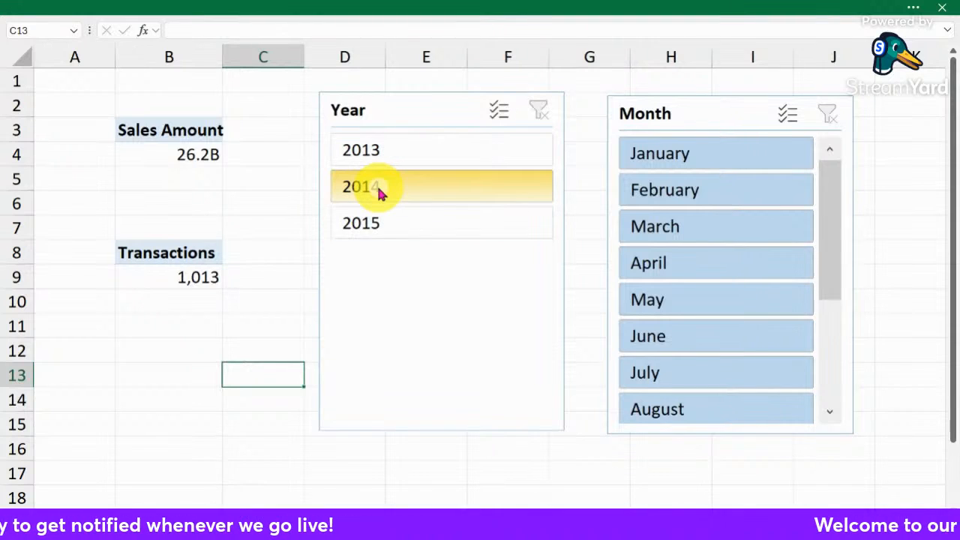
{"action": "left_click", "coordinate": [671, 195]}
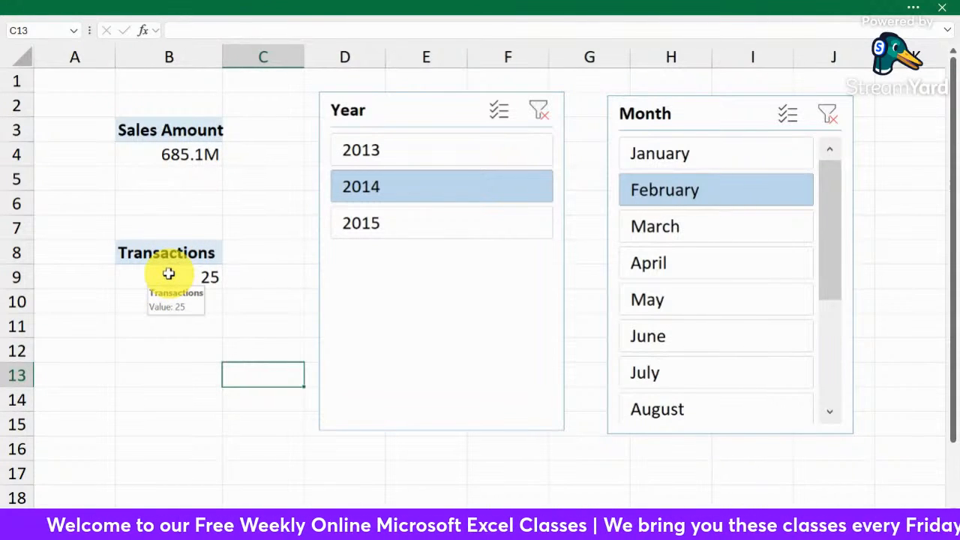
{"action": "left_click", "coordinate": [825, 115]}
{"action": "left_click", "coordinate": [541, 112]}
Cut the Year and Month slicers from the PivotTable sheet and paste them onto the Sales Dashboard sheet, over the empty chart cards.
{"action": "left_click", "coordinate": [428, 112]}
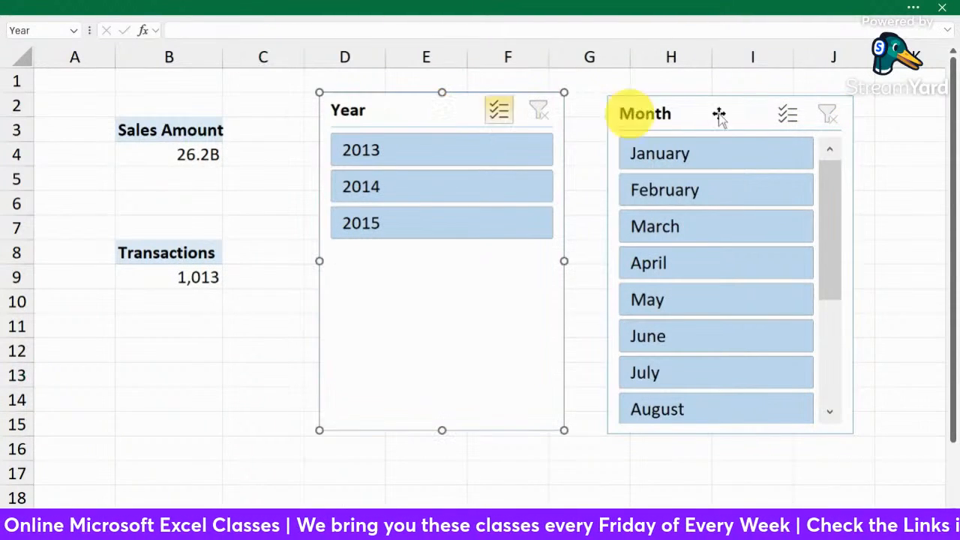
{"action": "left_click", "coordinate": [705, 110], "text": "ctrl"}
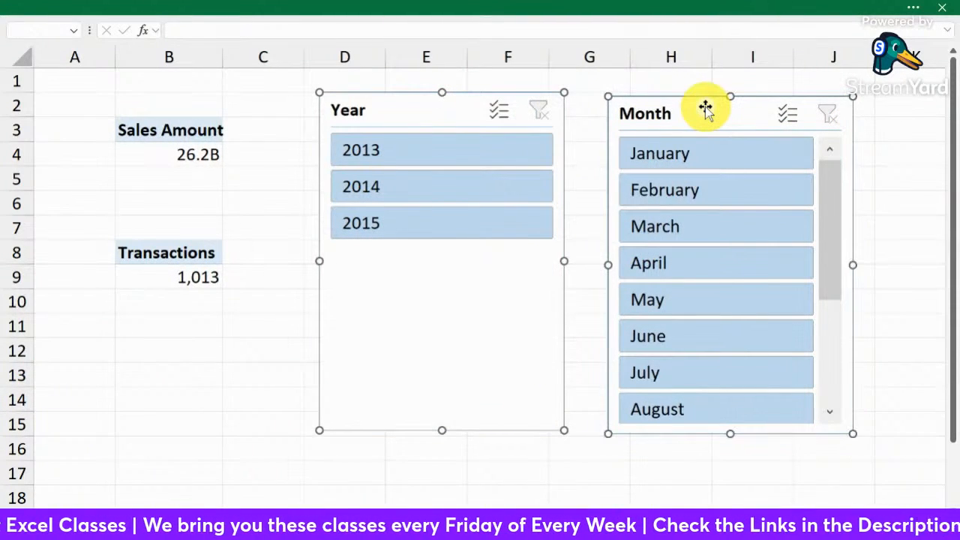
{"action": "key", "text": "Delete"}
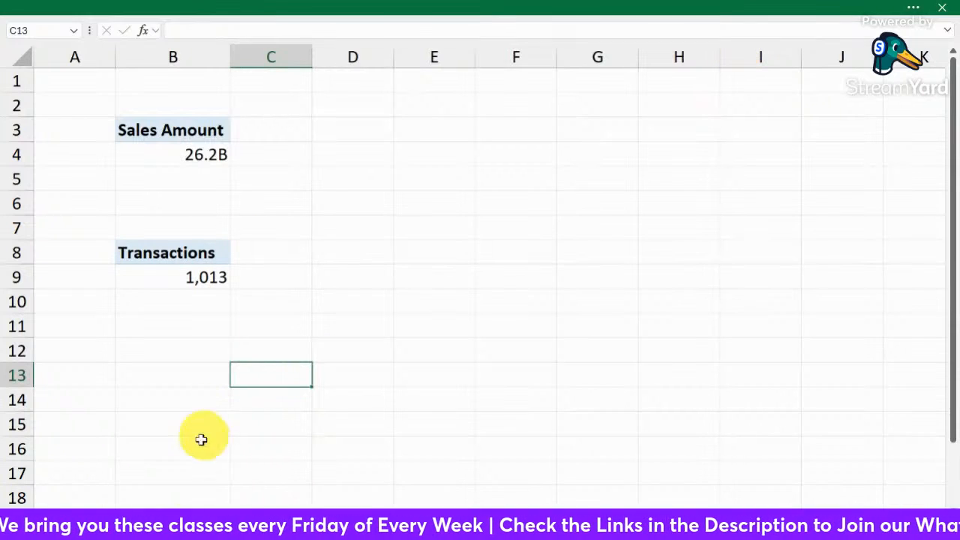
{"action": "left_click", "coordinate": [266, 504]}
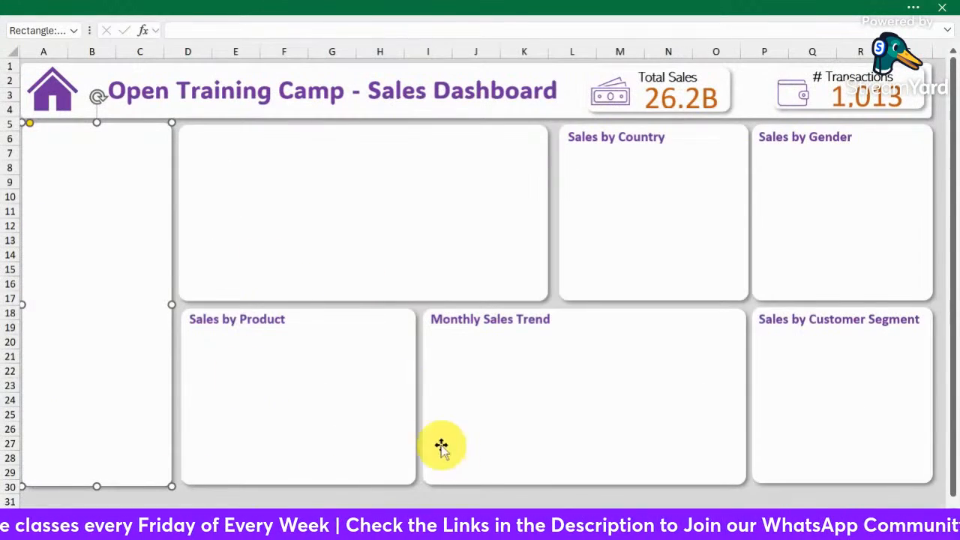
{"action": "left_click", "coordinate": [429, 497]}
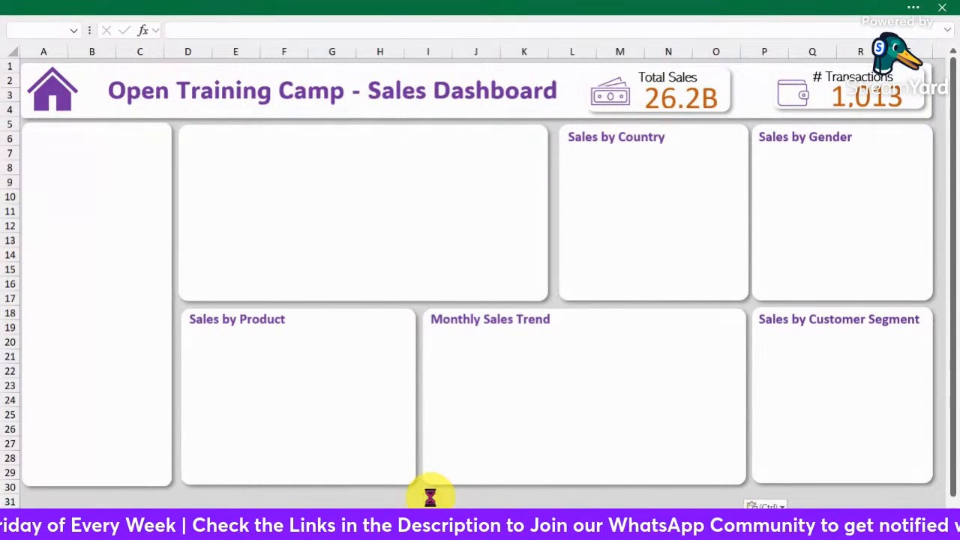
{"action": "key", "text": "ctrl+v"}
{"action": "left_click_drag", "start_coordinate": [490, 495], "coordinate": [399, 182]}
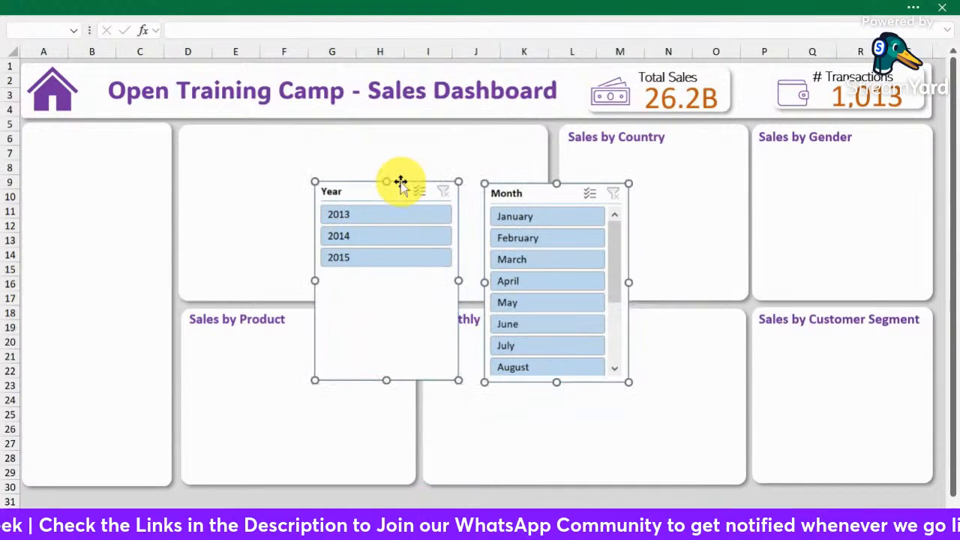
{"action": "left_click", "coordinate": [242, 213]}
Move the Year slicer to the top of the dashboard's tall side panel and narrow it to fit inside.
{"action": "left_click", "coordinate": [360, 188]}
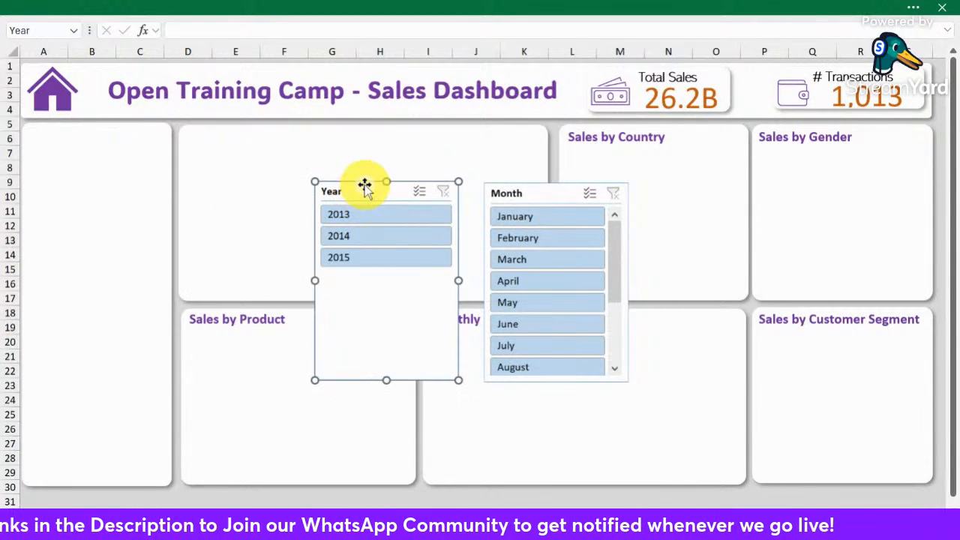
{"action": "left_click_drag", "start_coordinate": [367, 185], "coordinate": [80, 134]}
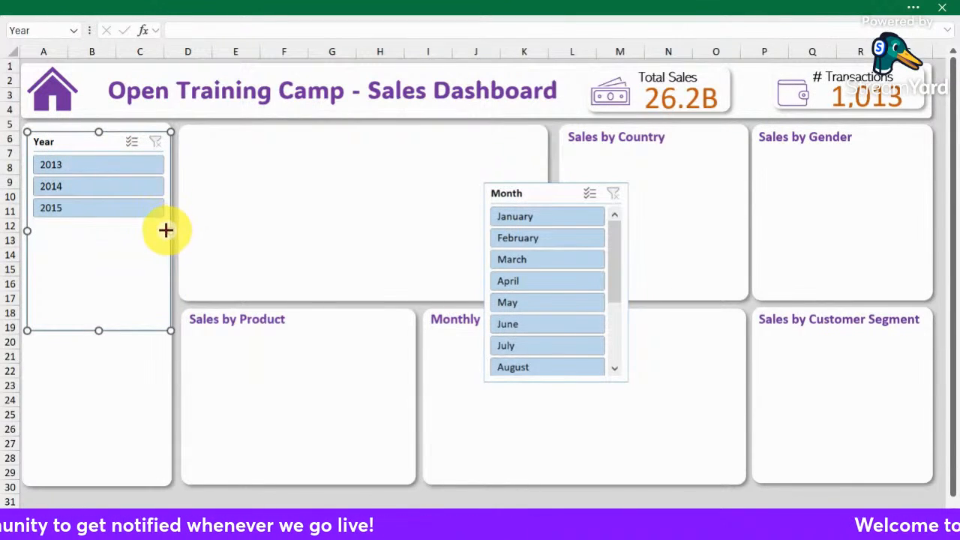
{"action": "left_click_drag", "start_coordinate": [166, 230], "coordinate": [158, 230]}
{"action": "left_click_drag", "start_coordinate": [114, 133], "coordinate": [113, 130]}
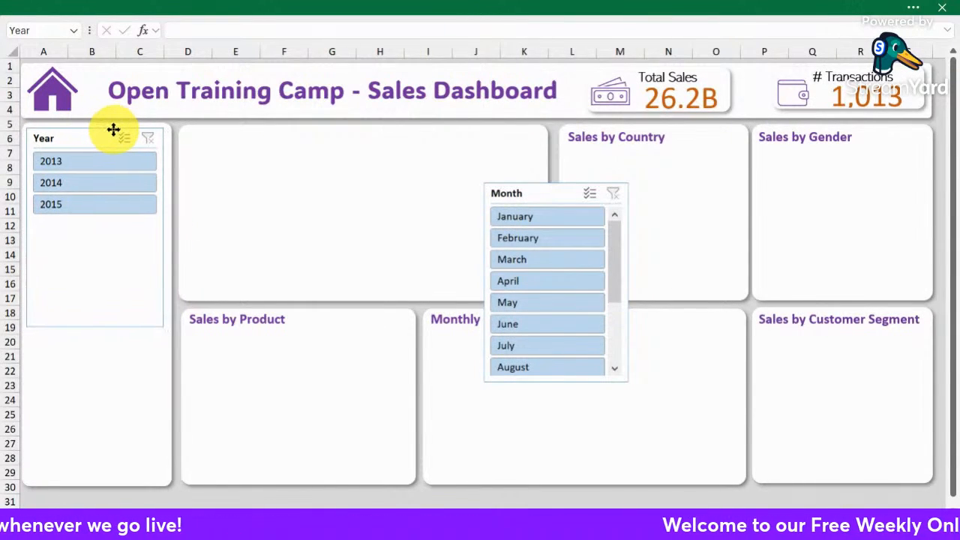
Move the Month slicer down over the Sales by Product card and shorten the Year slicer to just below its 2015 button.
{"action": "left_click", "coordinate": [542, 193]}
{"action": "left_click_drag", "start_coordinate": [535, 193], "coordinate": [349, 297]}
{"action": "left_click", "coordinate": [55, 285]}
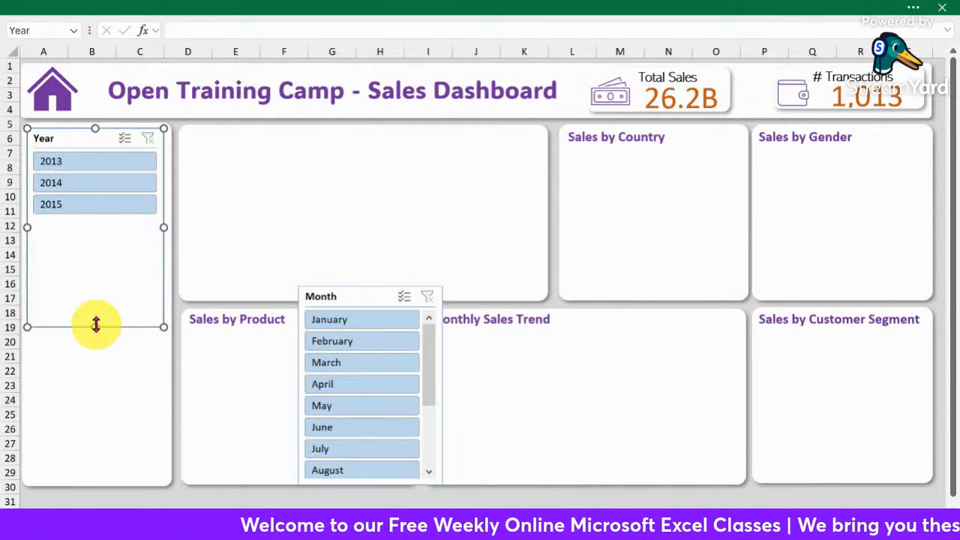
{"action": "left_click_drag", "start_coordinate": [96, 323], "coordinate": [103, 234]}
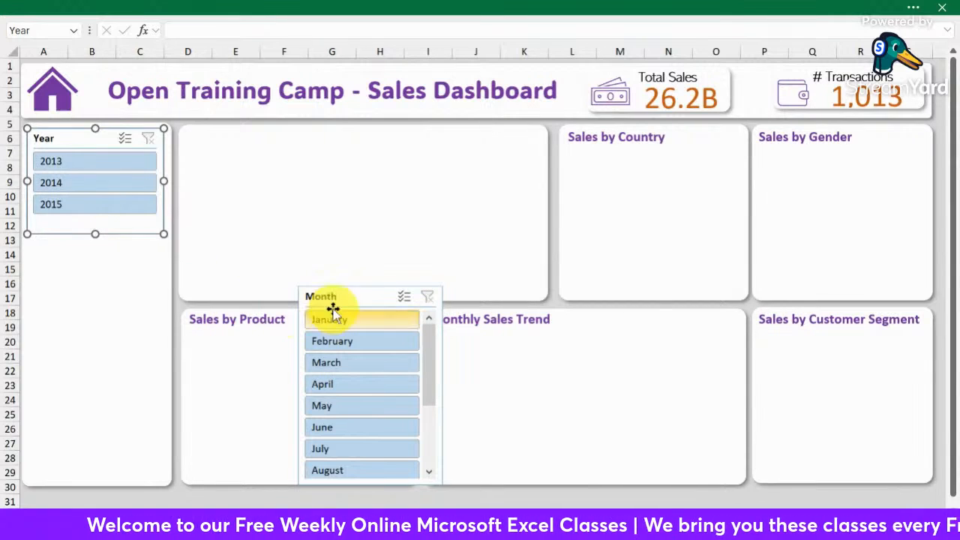
Place the Month slicer directly below the Year slicer, match its width, and extend it down to near the panel's lower edge.
{"action": "left_click_drag", "start_coordinate": [353, 296], "coordinate": [78, 255]}
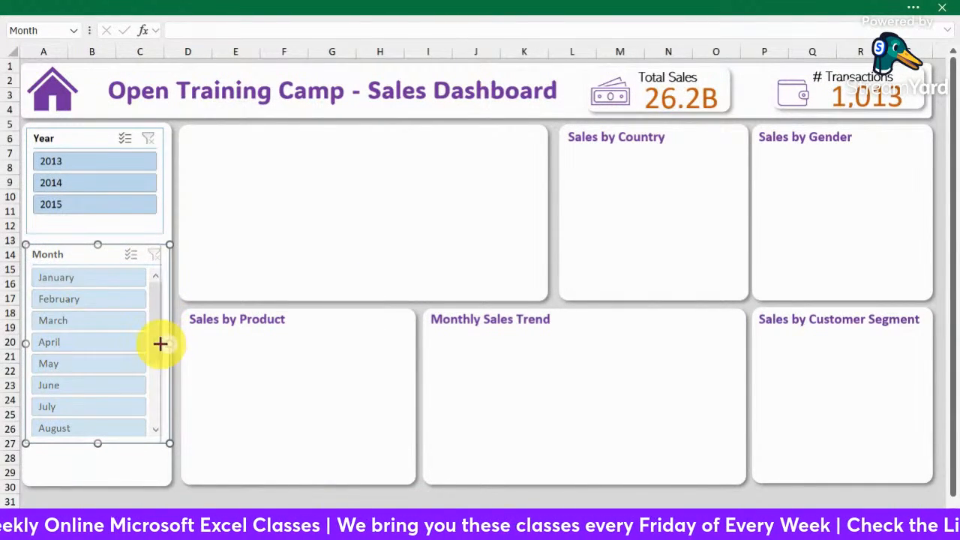
{"action": "left_click_drag", "start_coordinate": [160, 343], "coordinate": [145, 323]}
{"action": "left_click_drag", "start_coordinate": [90, 253], "coordinate": [91, 247]}
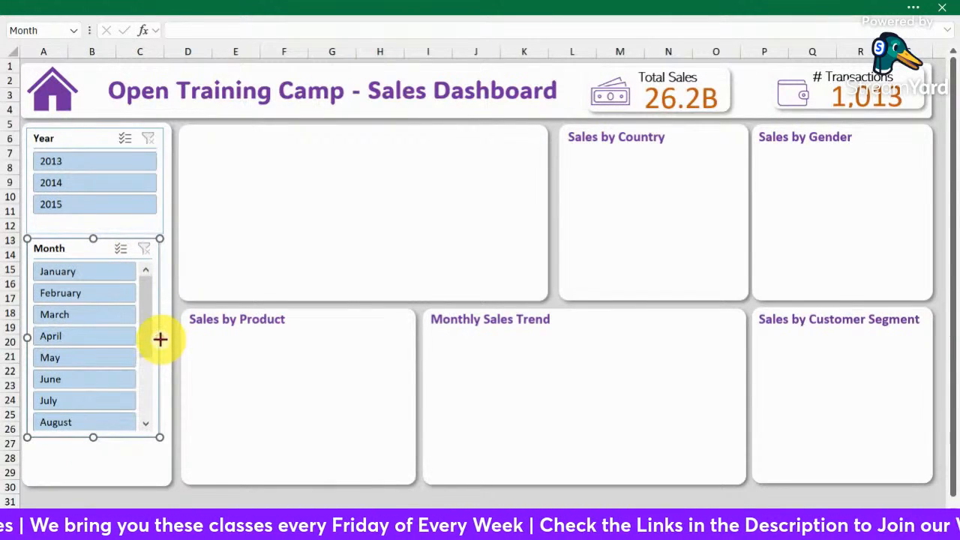
{"action": "left_click_drag", "start_coordinate": [161, 340], "coordinate": [163, 339]}
{"action": "left_click_drag", "start_coordinate": [95, 437], "coordinate": [96, 468]}
{"action": "left_click", "coordinate": [355, 422]}
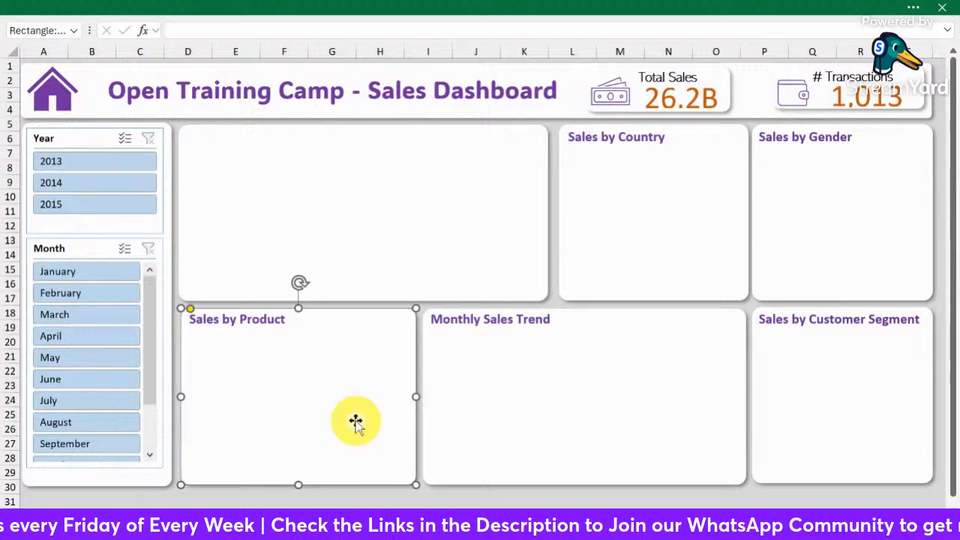
Review the finished sample dashboard picture and return to the sheet with the Sales Amount and Transactions PivotTables.
{"action": "left_click", "coordinate": [662, 210]}
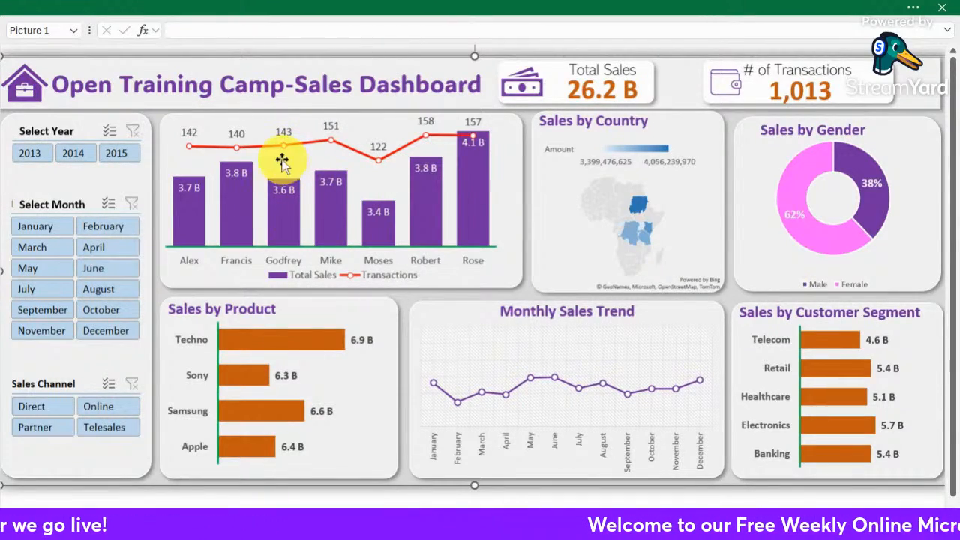
{"action": "left_click", "coordinate": [351, 521]}
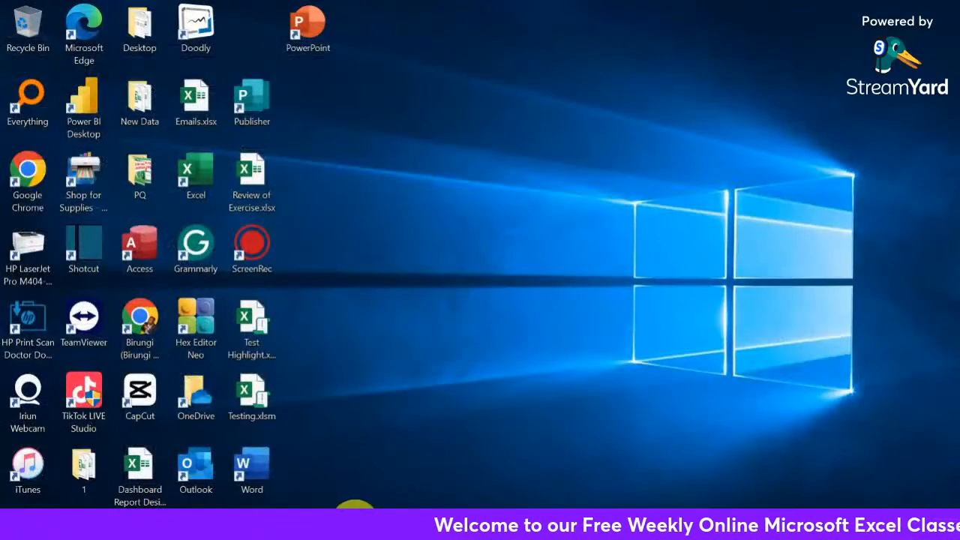
{"action": "left_click", "coordinate": [350, 520]}
{"action": "left_click", "coordinate": [351, 516]}
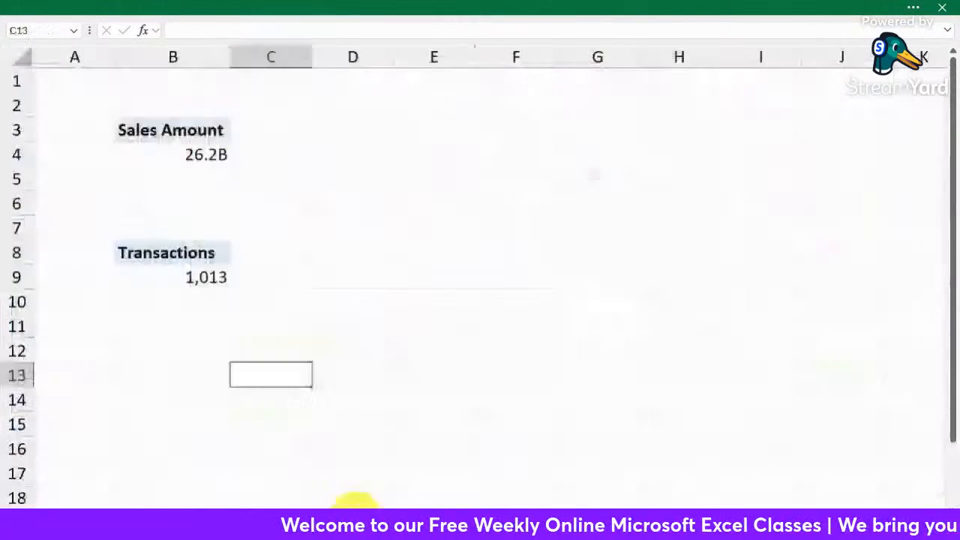
{"action": "left_click", "coordinate": [349, 251]}
Copy the Sales Amount PivotTable from B3:B4 to F3 and fit column F's width to its contents.
{"action": "left_click_drag", "start_coordinate": [165, 129], "coordinate": [192, 148]}
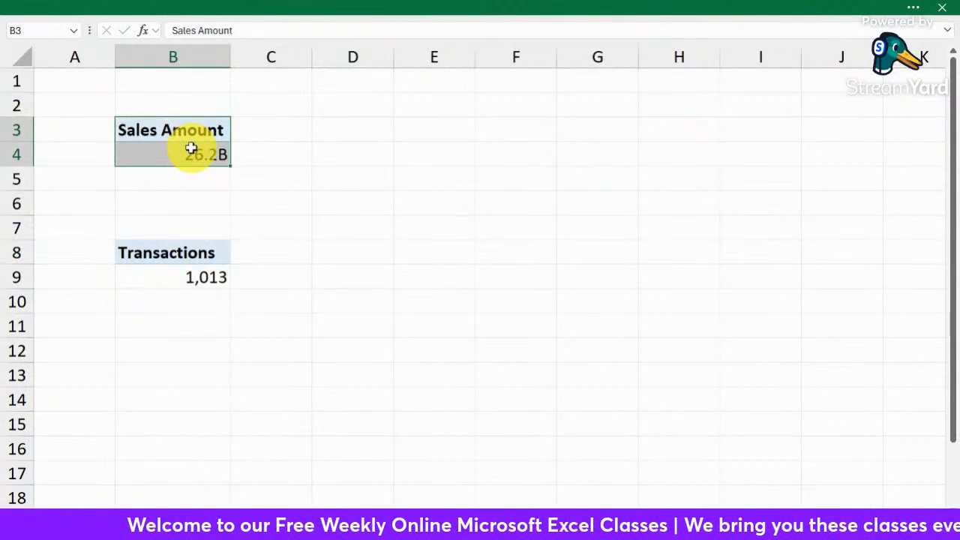
{"action": "key", "text": "ctrl+c"}
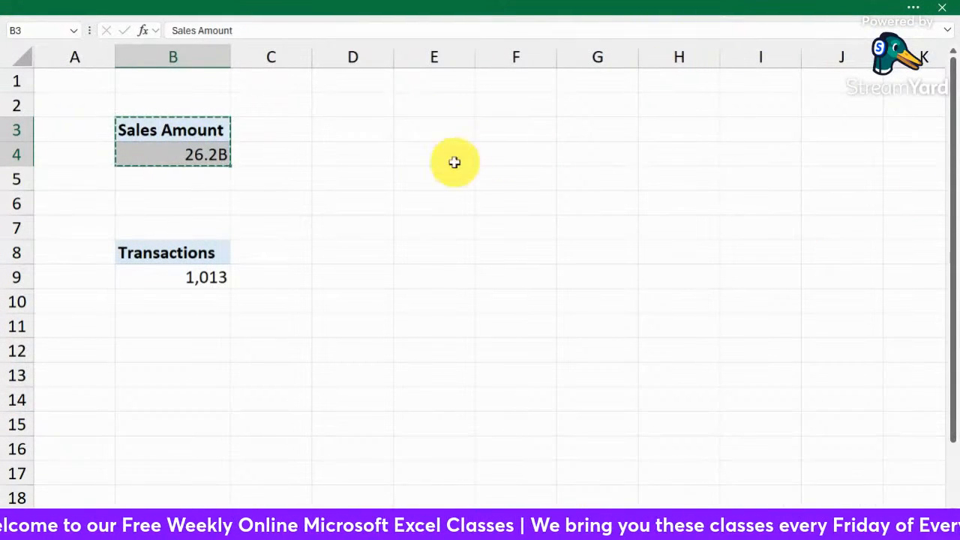
{"action": "left_click", "coordinate": [502, 129]}
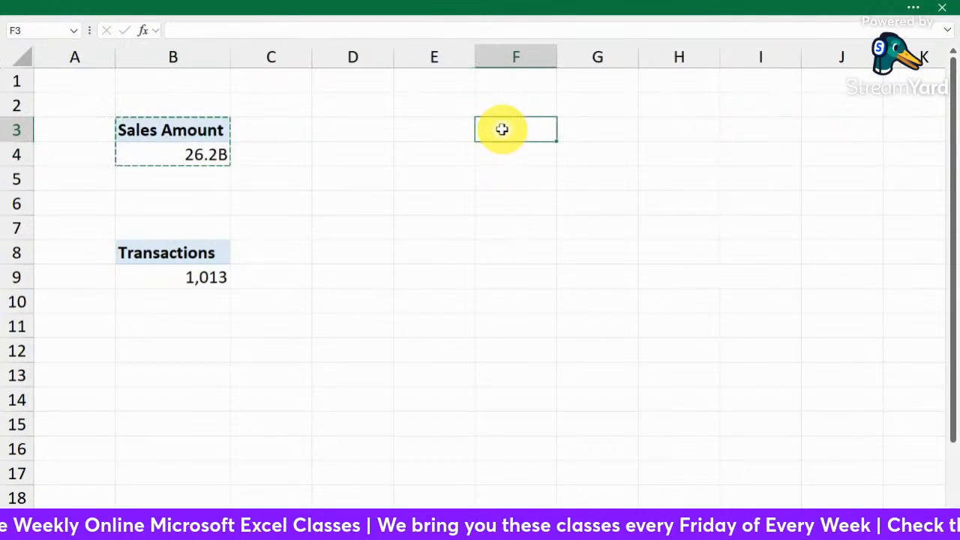
{"action": "key", "text": "ctrl+v"}
{"action": "left_click", "coordinate": [514, 253]}
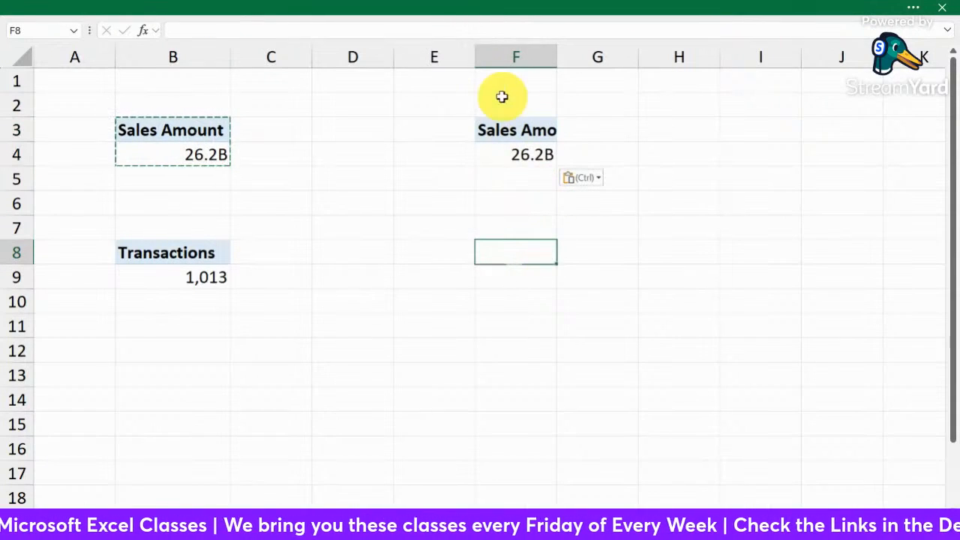
{"action": "left_click", "coordinate": [533, 53]}
{"action": "double_click", "coordinate": [556, 53]}
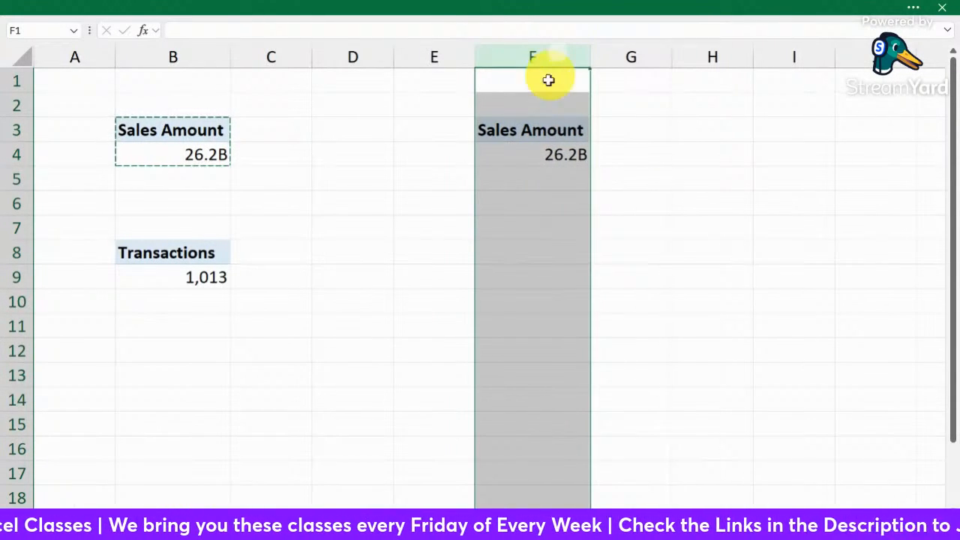
Move the copied Sales Amount PivotTable from F3:F4 to B13, below the Transactions PivotTable.
{"action": "left_click", "coordinate": [518, 150]}
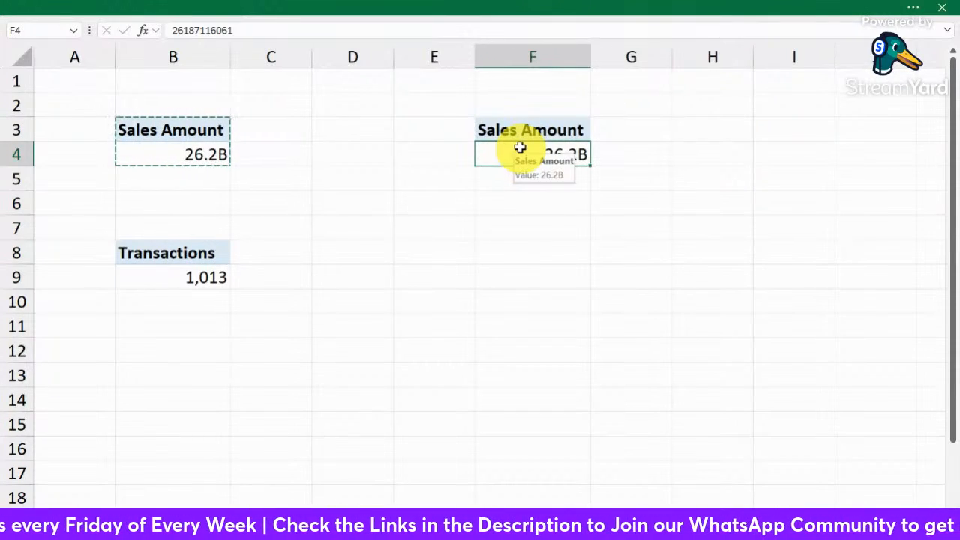
{"action": "left_click_drag", "start_coordinate": [498, 129], "coordinate": [542, 152]}
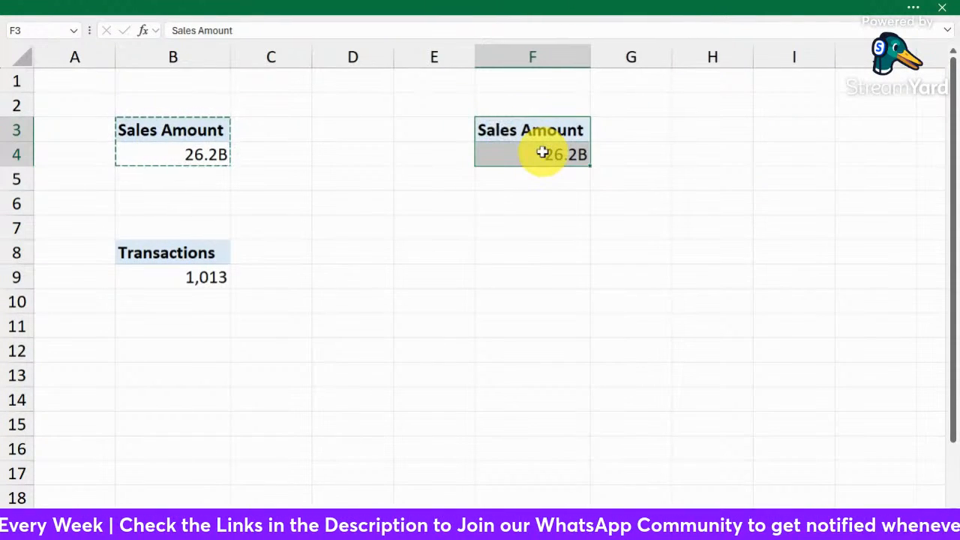
{"action": "left_click", "coordinate": [141, 372]}
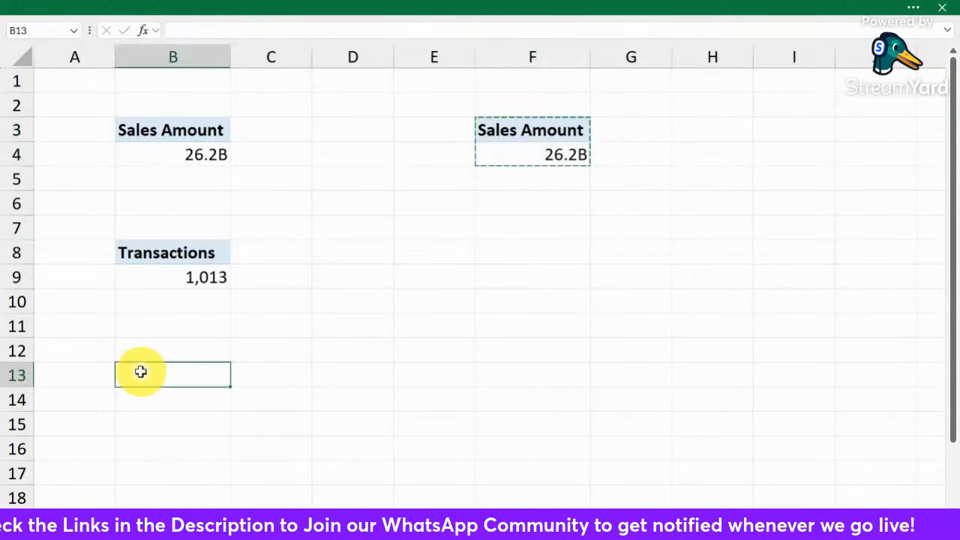
{"action": "key", "text": "Return"}
{"action": "left_click", "coordinate": [420, 325]}
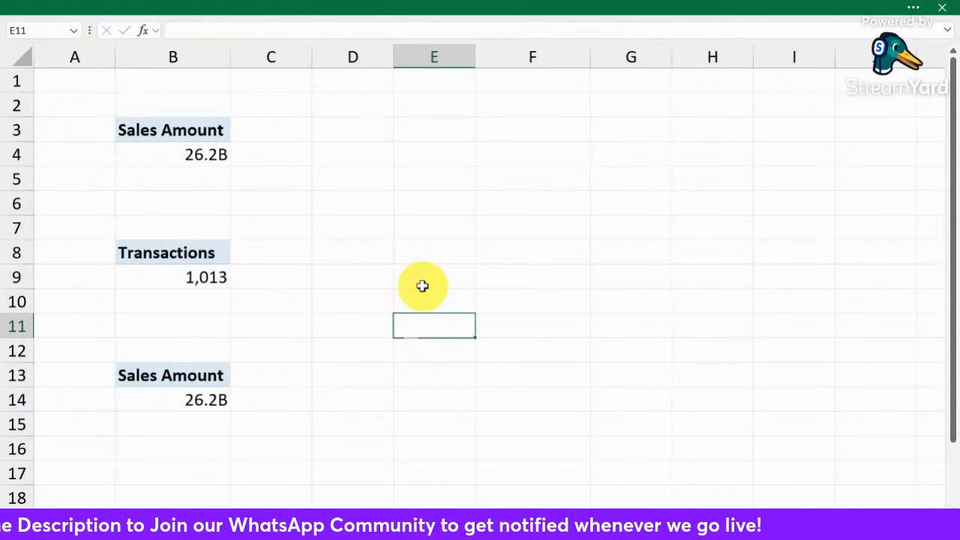
Examine the three single-value PivotTables stacked in column B and the spacing around them.
{"action": "scroll", "coordinate": [422, 286], "scroll_direction": "down", "scroll_amount": 2}
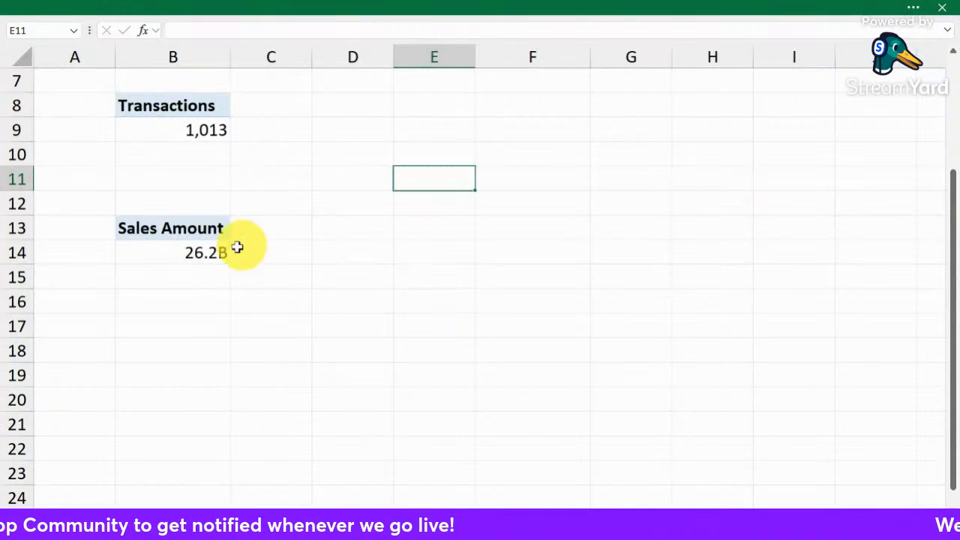
{"action": "left_click", "coordinate": [329, 288]}
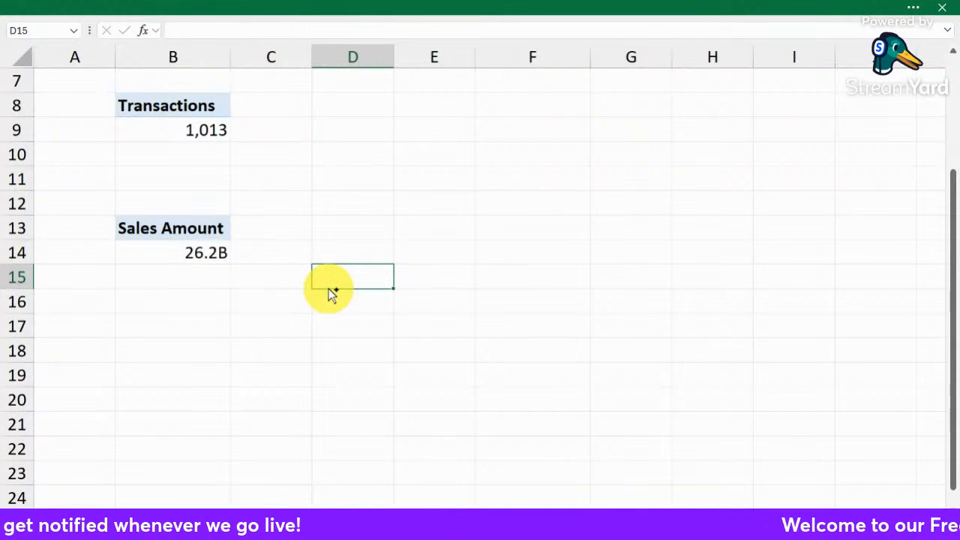
{"action": "left_click", "coordinate": [366, 250]}
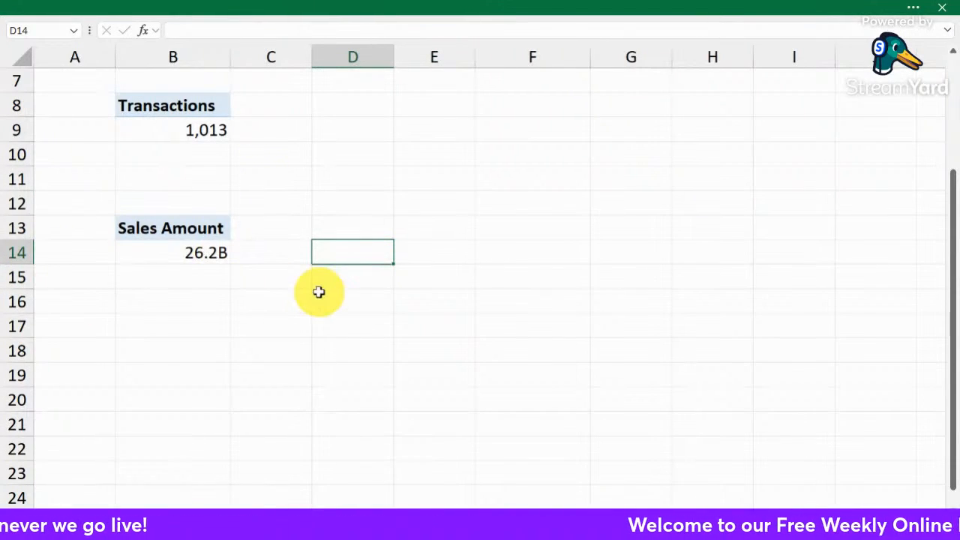
{"action": "scroll", "coordinate": [318, 291], "scroll_direction": "up", "scroll_amount": 2}
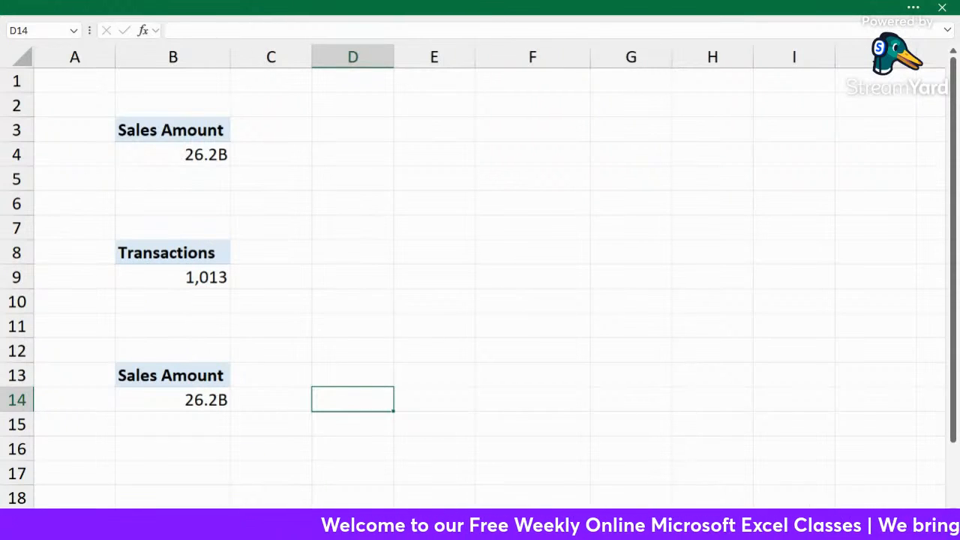
{"action": "left_click", "coordinate": [171, 129]}
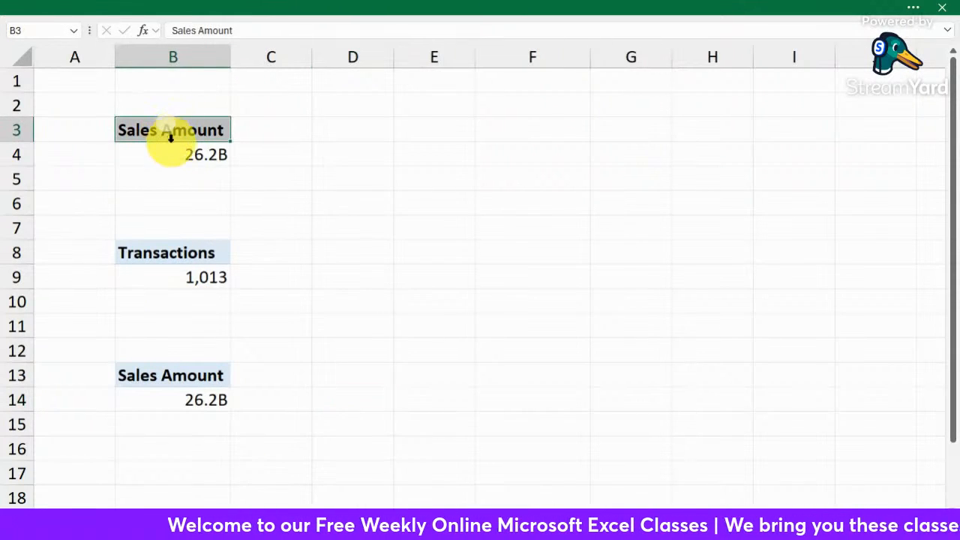
{"action": "left_click", "coordinate": [368, 152]}
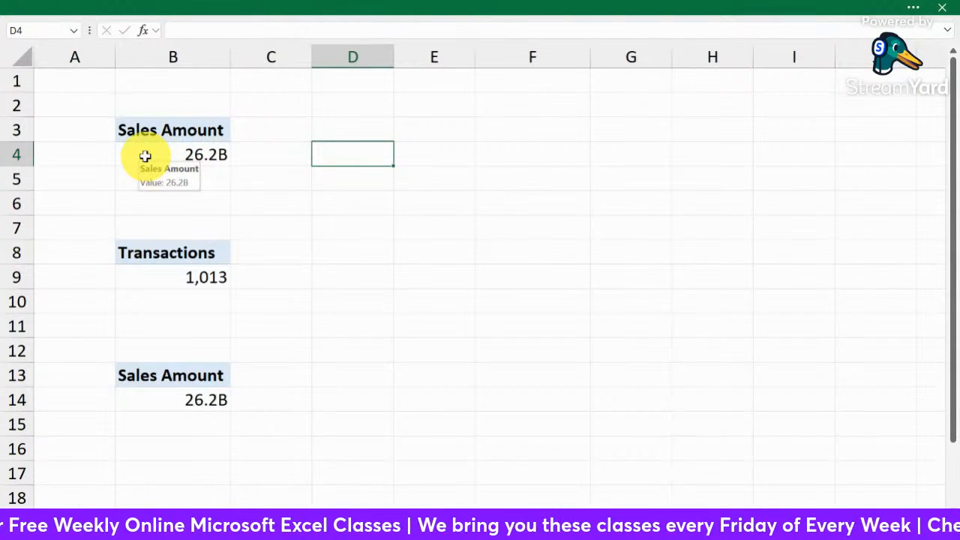
{"action": "left_click_drag", "start_coordinate": [166, 147], "coordinate": [155, 282]}
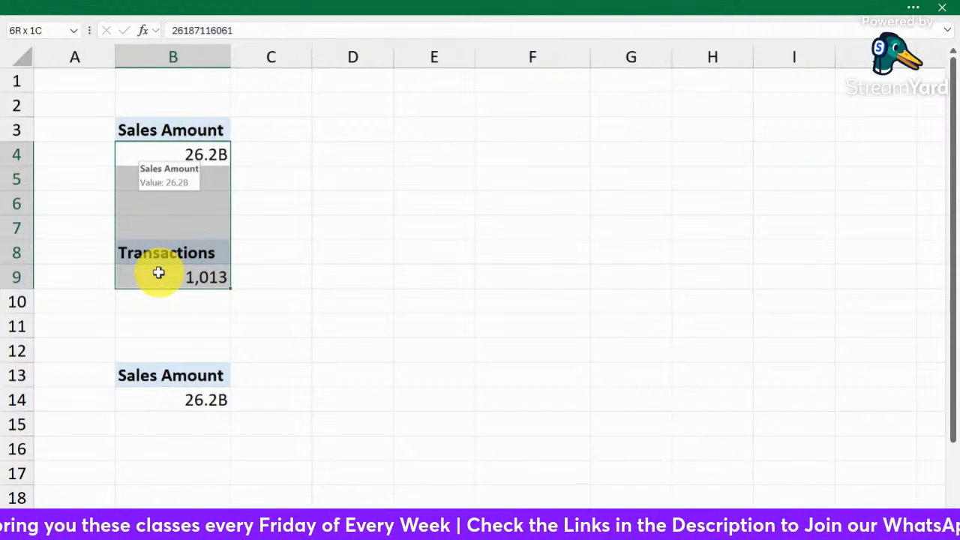
{"action": "left_click", "coordinate": [344, 168]}
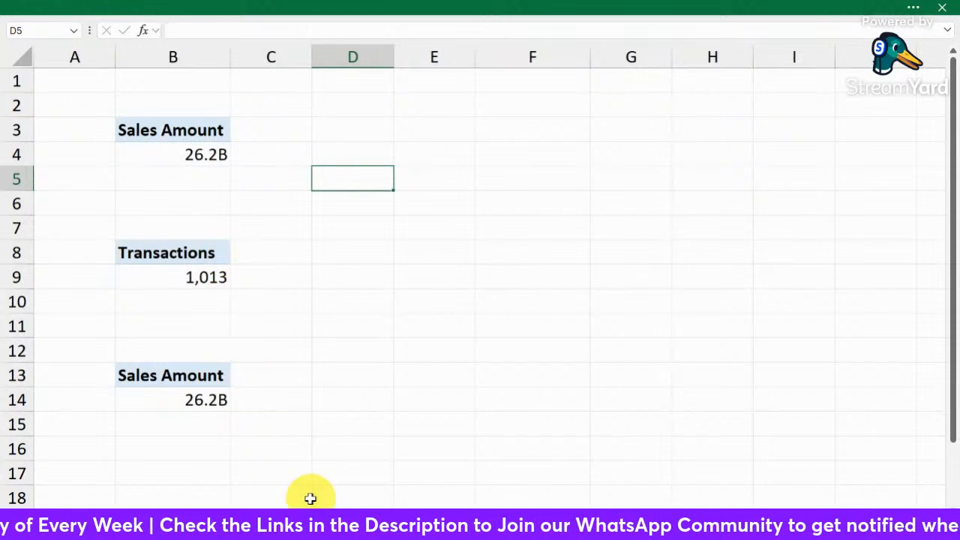
{"action": "left_click", "coordinate": [157, 372]}
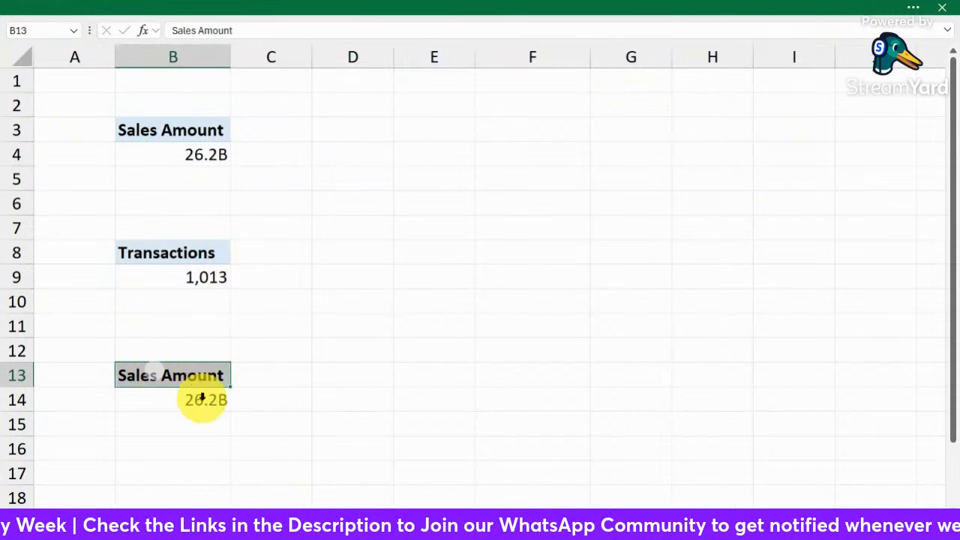
{"action": "left_click", "coordinate": [133, 400]}
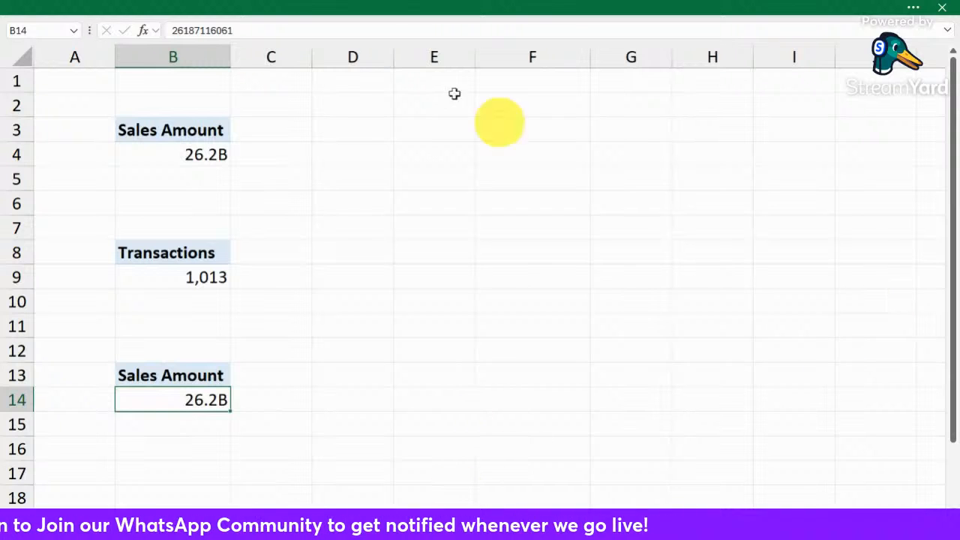
{"action": "left_click", "coordinate": [649, 182]}
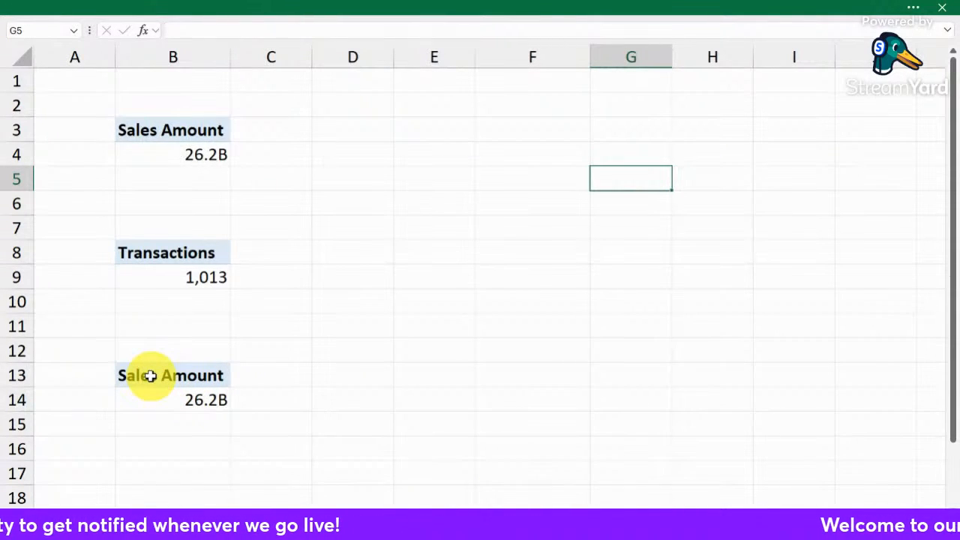
Show the field list for the Sales Amount PivotTable at B13 and add Sales Rep to its rows.
{"action": "left_click_drag", "start_coordinate": [156, 372], "coordinate": [185, 395]}
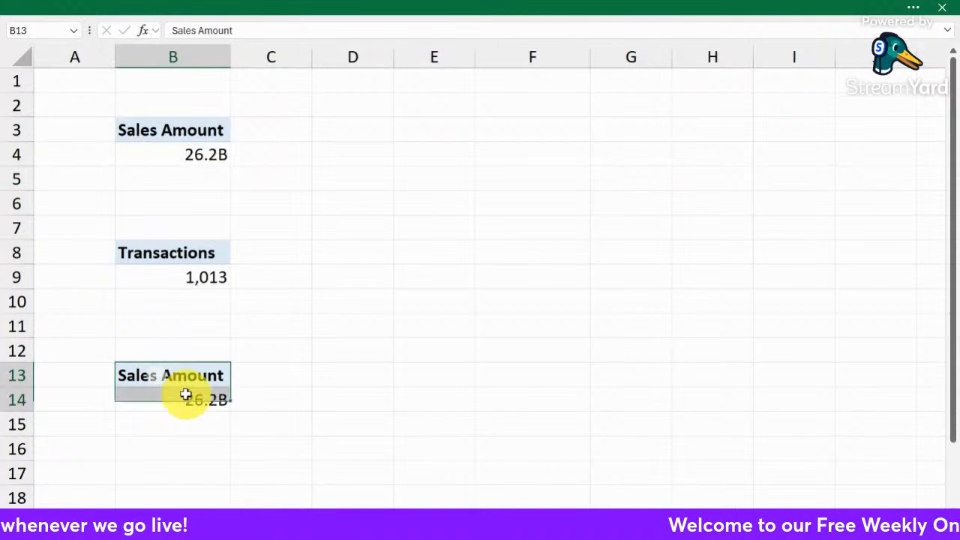
{"action": "left_click", "coordinate": [145, 398]}
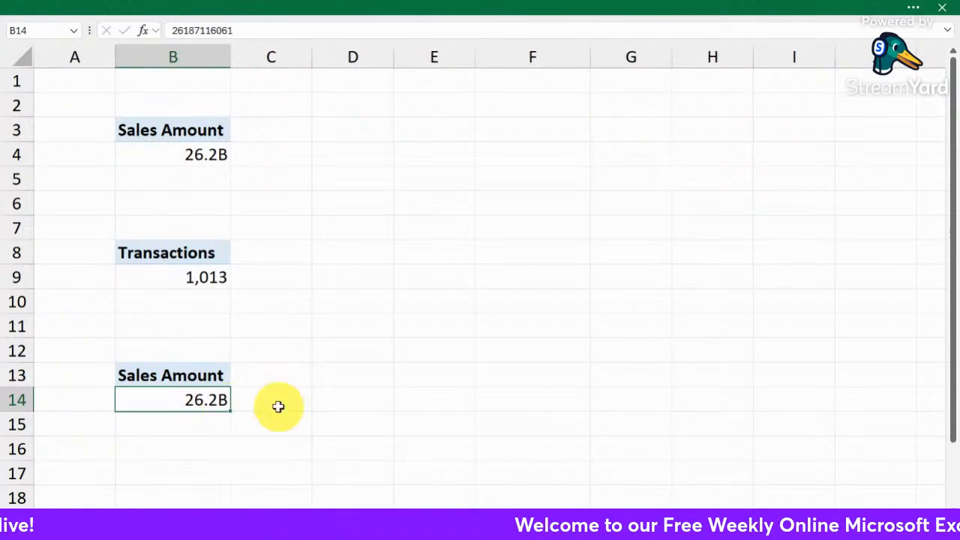
{"action": "left_click", "coordinate": [885, 7]}
{"action": "left_click", "coordinate": [634, 49]}
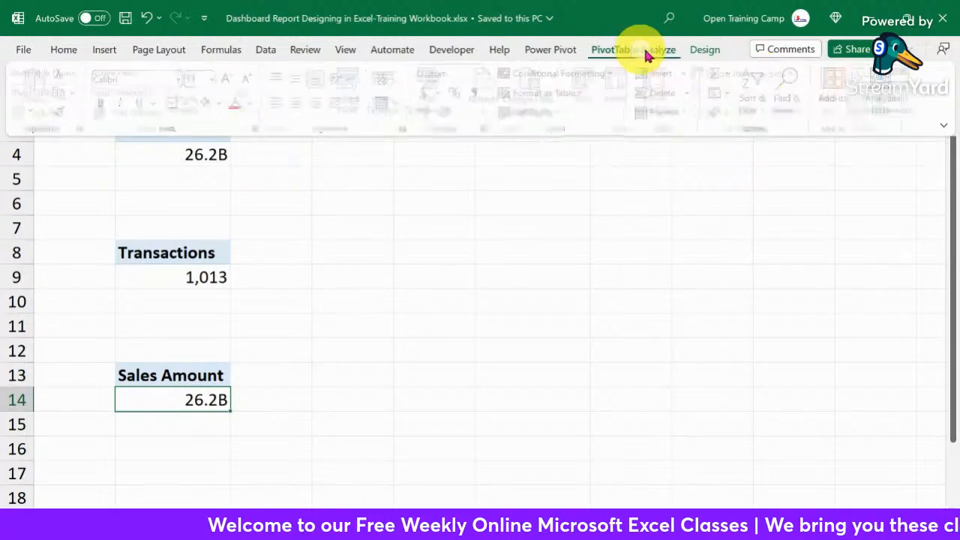
{"action": "left_click", "coordinate": [829, 78]}
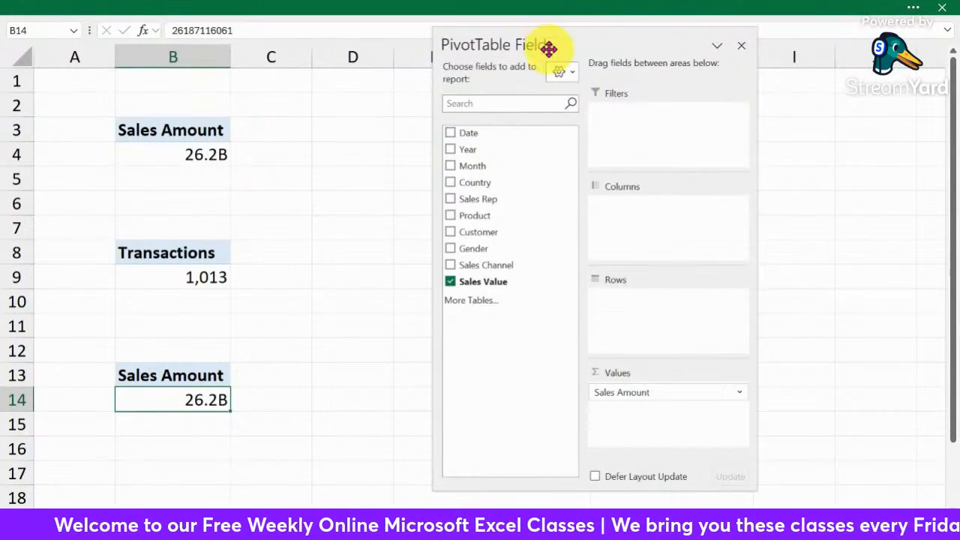
{"action": "left_click_drag", "start_coordinate": [595, 40], "coordinate": [720, 24]}
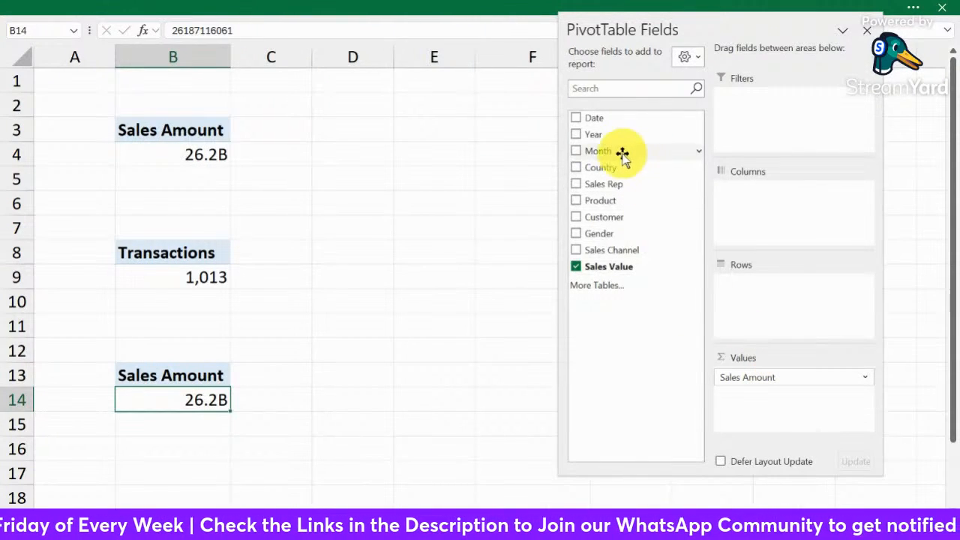
{"action": "left_click_drag", "start_coordinate": [602, 186], "coordinate": [762, 308]}
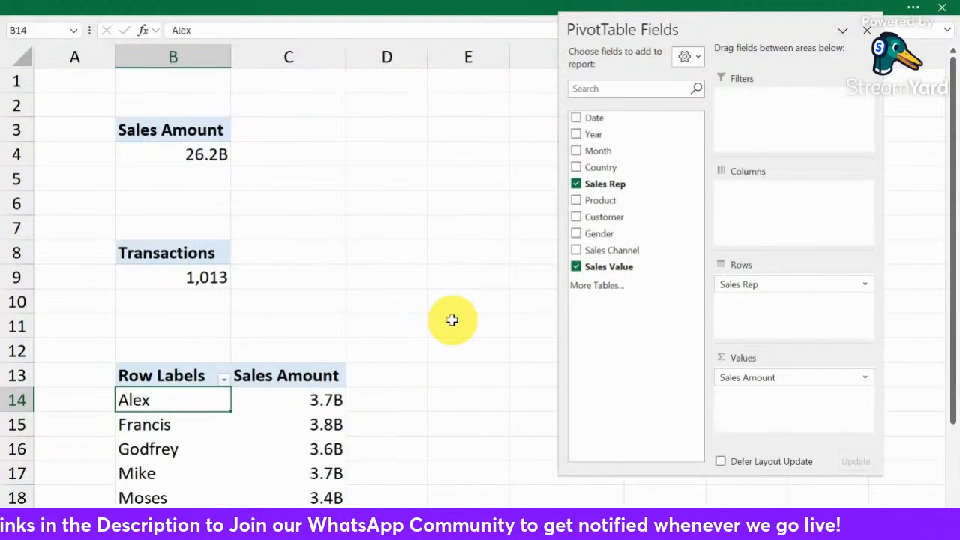
{"action": "scroll", "coordinate": [449, 319], "scroll_direction": "down", "scroll_amount": 3}
{"action": "scroll", "coordinate": [427, 257], "scroll_direction": "up", "scroll_amount": 2}
{"action": "scroll", "coordinate": [427, 257], "scroll_direction": "up", "scroll_amount": 1}
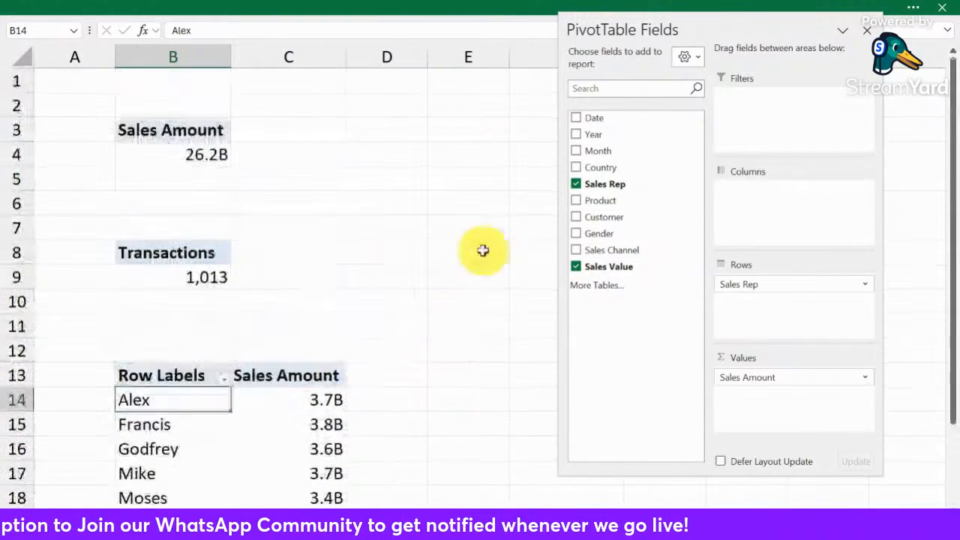
{"action": "scroll", "coordinate": [206, 386], "scroll_direction": "down", "scroll_amount": 1}
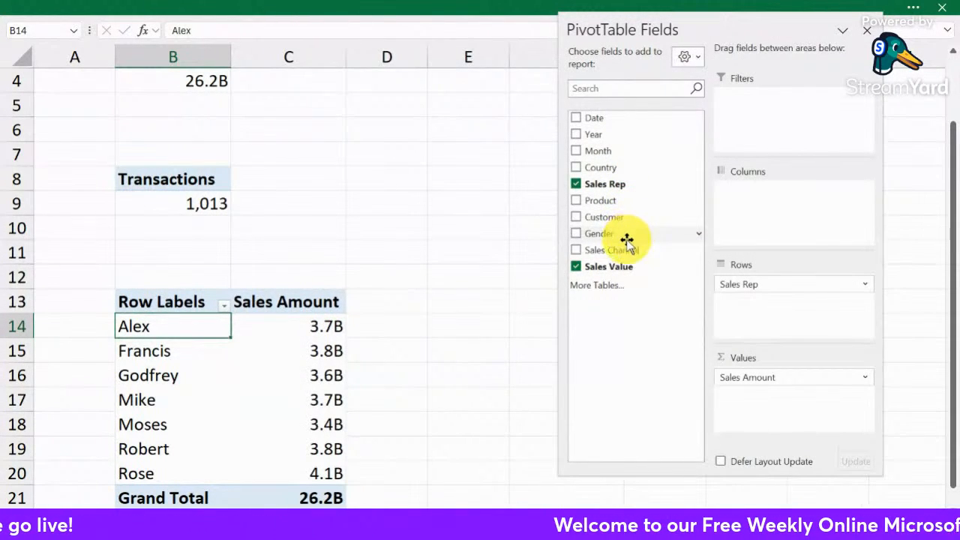
Add Sales Value to the values of the sales rep PivotTable a second time, summarized by Count.
{"action": "left_click_drag", "start_coordinate": [608, 267], "coordinate": [780, 420]}
{"action": "left_click", "coordinate": [772, 397]}
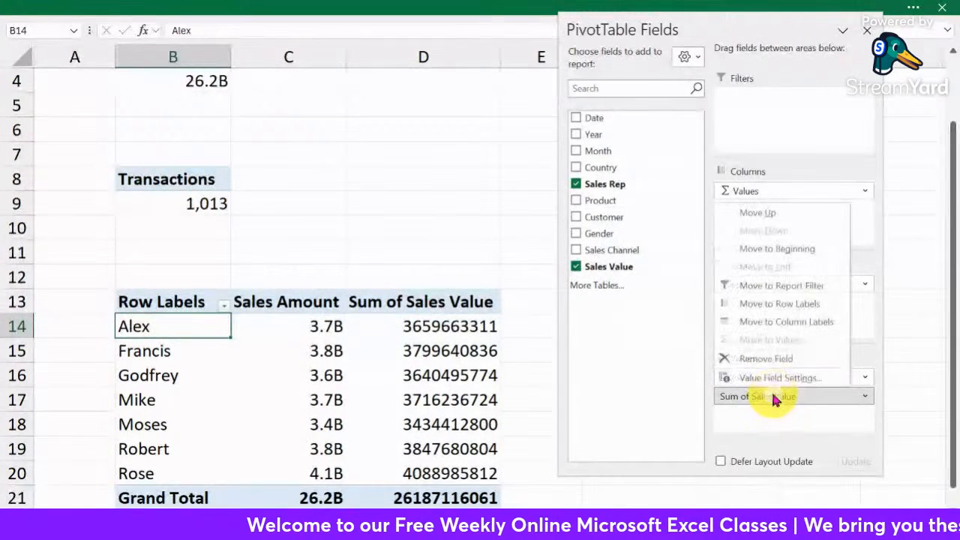
{"action": "left_click", "coordinate": [766, 377]}
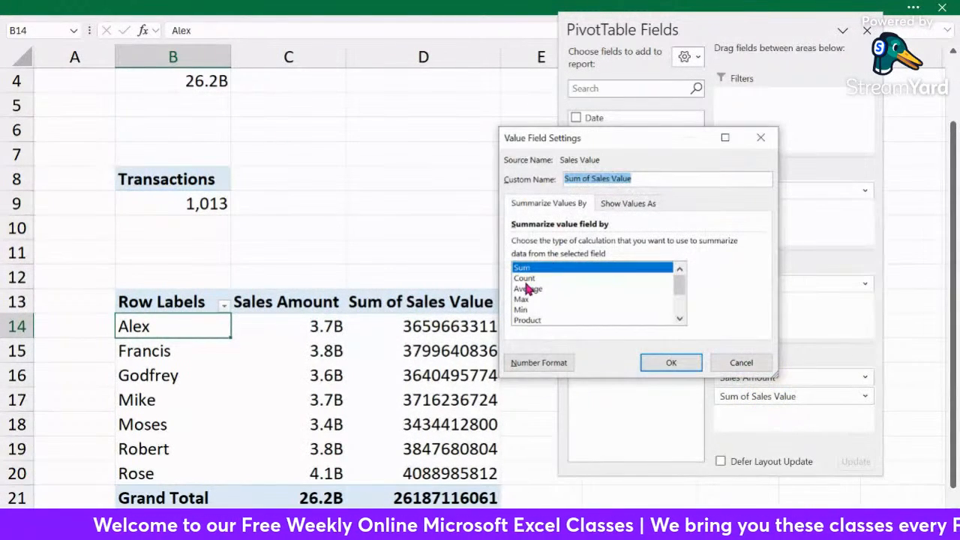
{"action": "left_click", "coordinate": [526, 279]}
{"action": "left_click", "coordinate": [671, 363]}
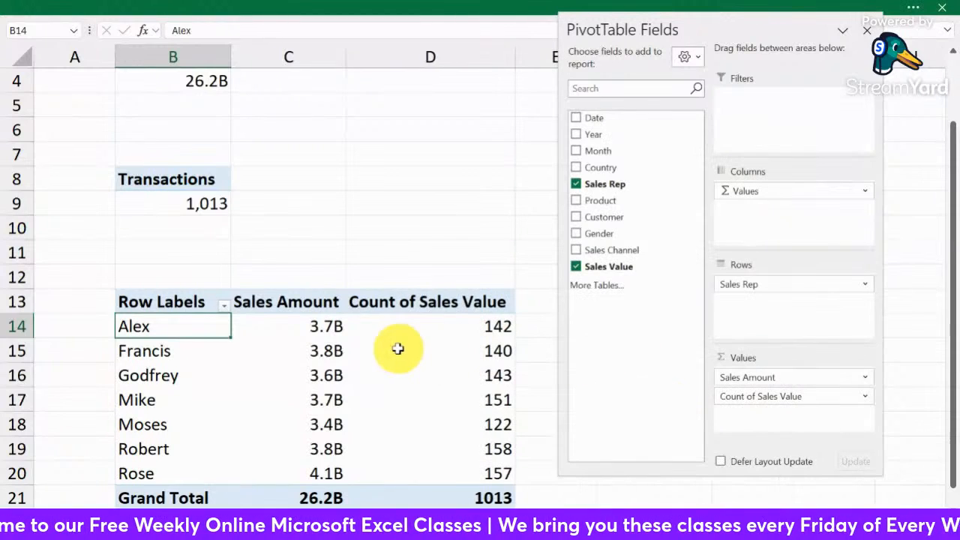
{"action": "left_click", "coordinate": [397, 349]}
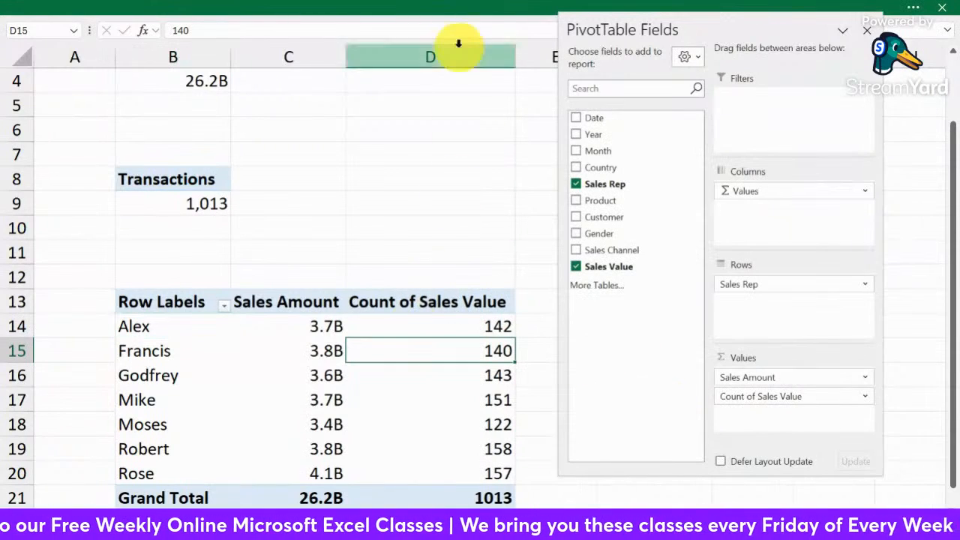
Rename the Row Labels header in B13 to Sales Reps.
{"action": "left_click", "coordinate": [154, 300]}
{"action": "double_click", "coordinate": [162, 300]}
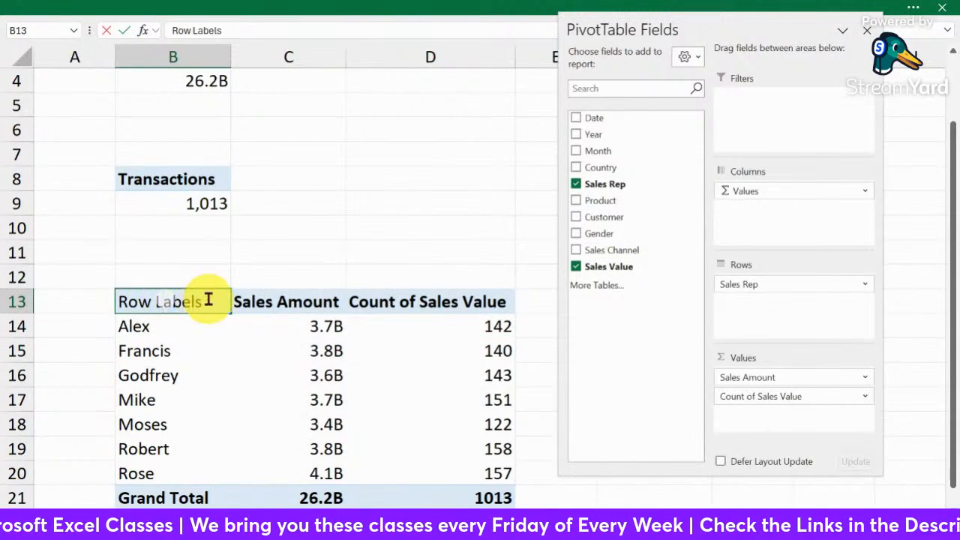
{"action": "left_click_drag", "start_coordinate": [210, 300], "coordinate": [128, 300]}
{"action": "type", "text": "Sales Reps"}
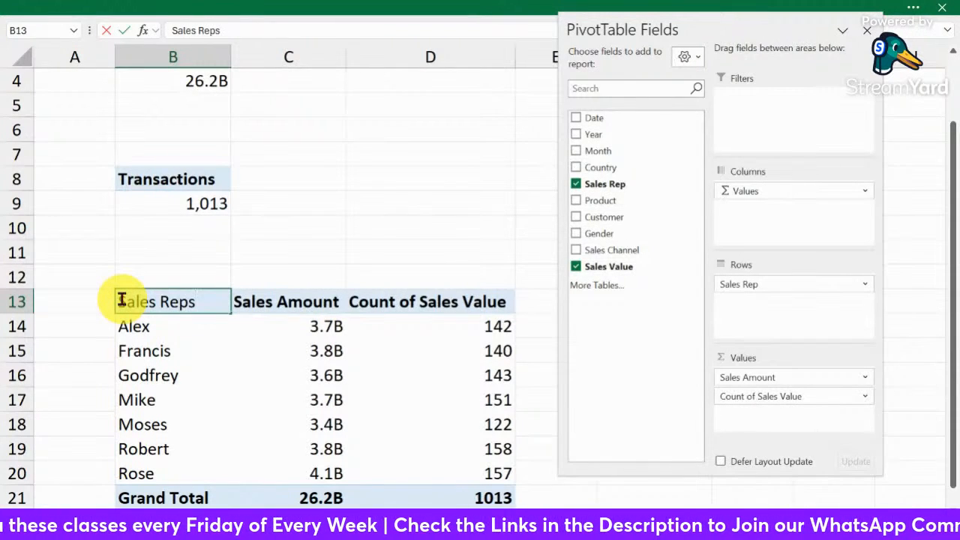
{"action": "left_click", "coordinate": [293, 303]}
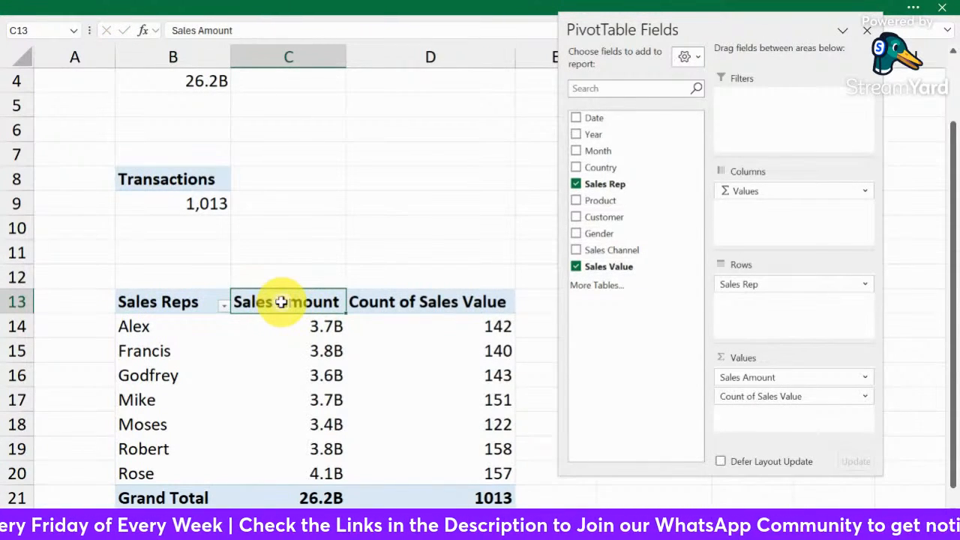
Give the Sales Amount value field in C13 the custom name Amount.
{"action": "double_click", "coordinate": [281, 302]}
{"action": "type", "text": "Amount"}
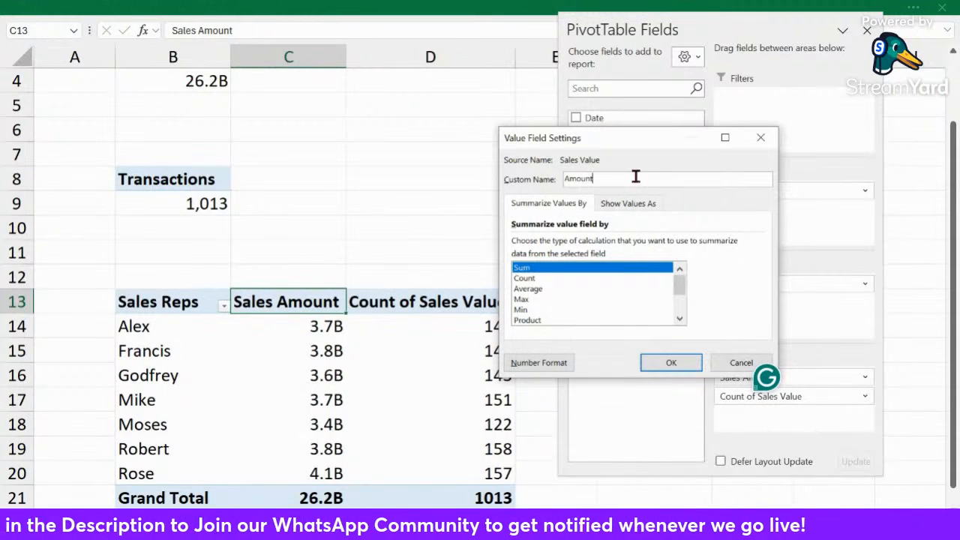
{"action": "key", "text": "Return"}
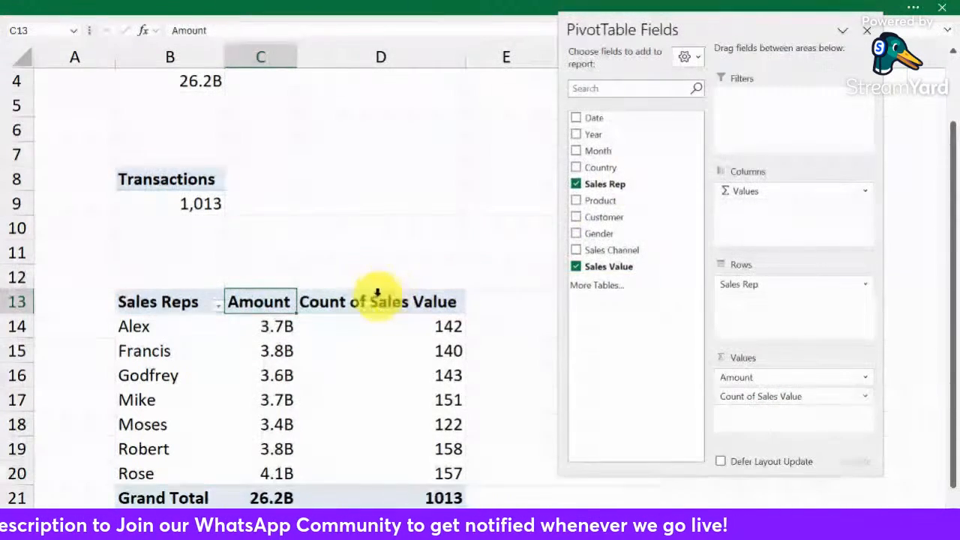
Give the Count of Sales Value field in D13 the custom name Transactions.
{"action": "double_click", "coordinate": [372, 306]}
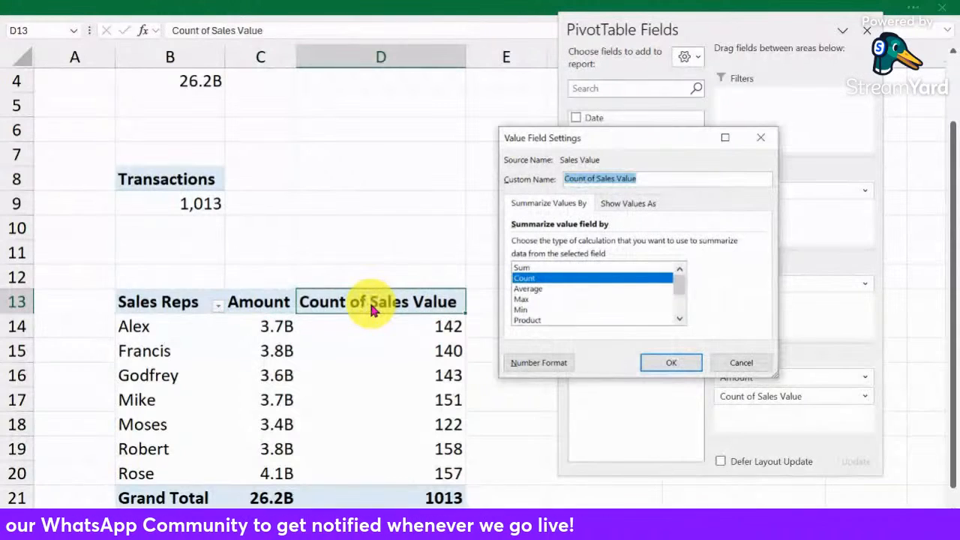
{"action": "type", "text": "Transaction"}
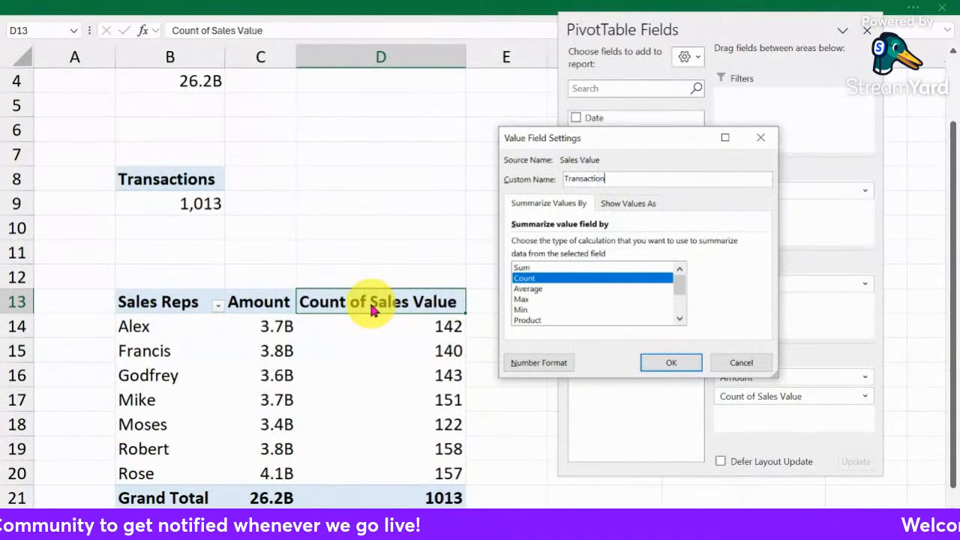
{"action": "type", "text": "s"}
{"action": "key", "text": "Return"}
{"action": "left_click", "coordinate": [370, 232]}
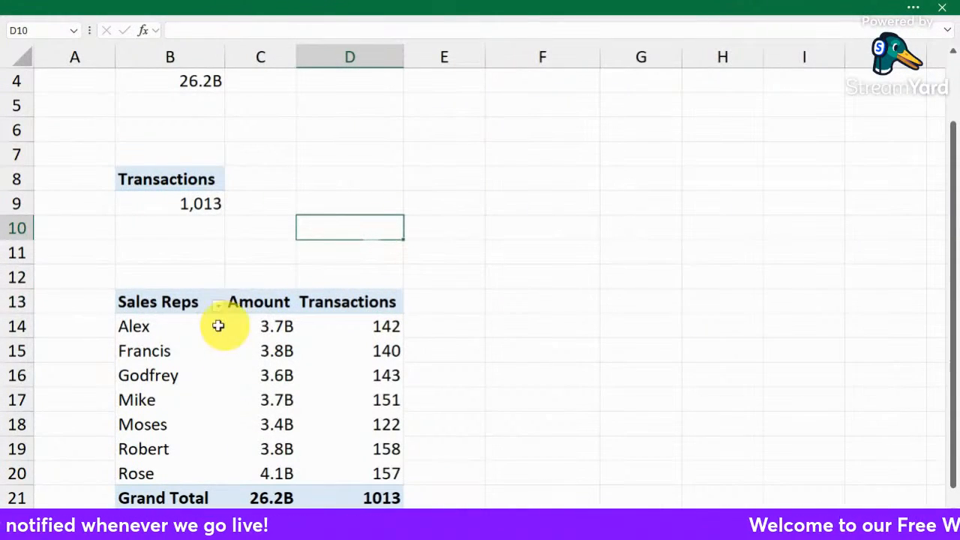
Close the PivotTable Fields pane for the sales rep PivotTable, keeping a cell of that table selected.
{"action": "left_click", "coordinate": [169, 304]}
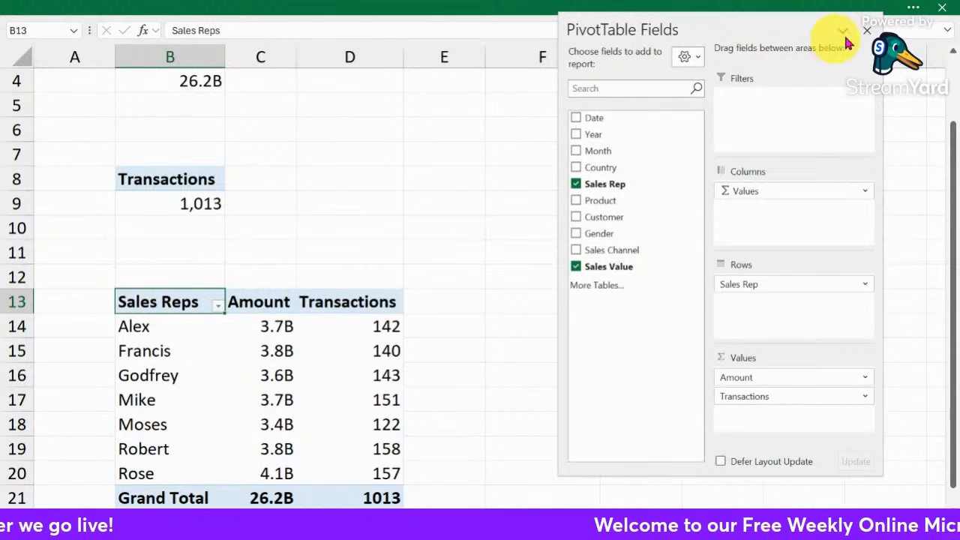
{"action": "left_click", "coordinate": [867, 34]}
{"action": "left_click", "coordinate": [340, 337]}
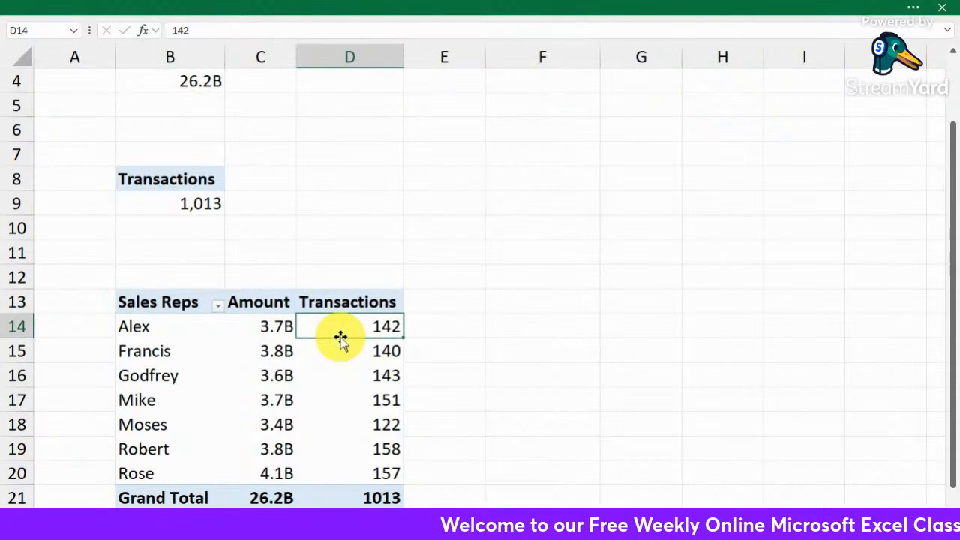
Examine how the sales rep chart looks on the sample dashboard picture, then return to the sheet with the PivotTables.
{"action": "left_click", "coordinate": [913, 9]}
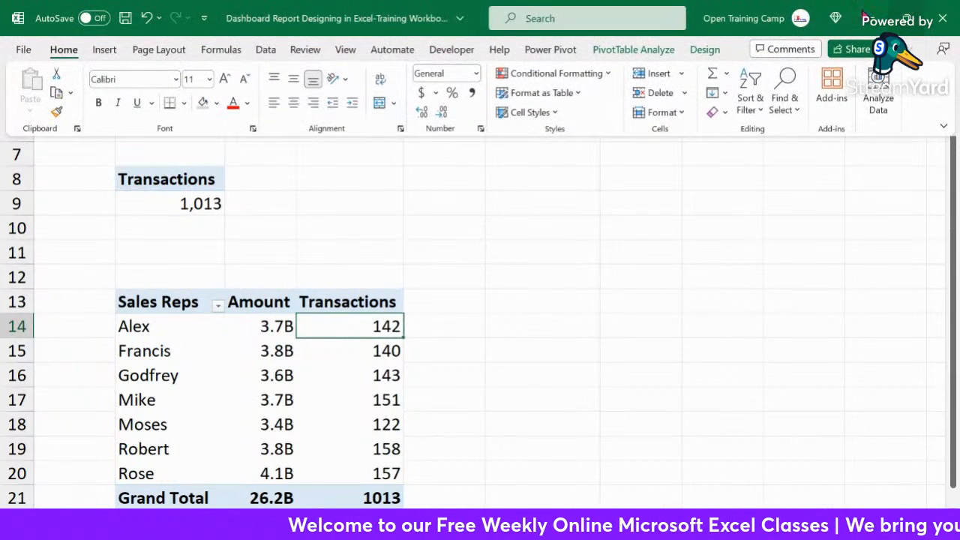
{"action": "left_click", "coordinate": [646, 51]}
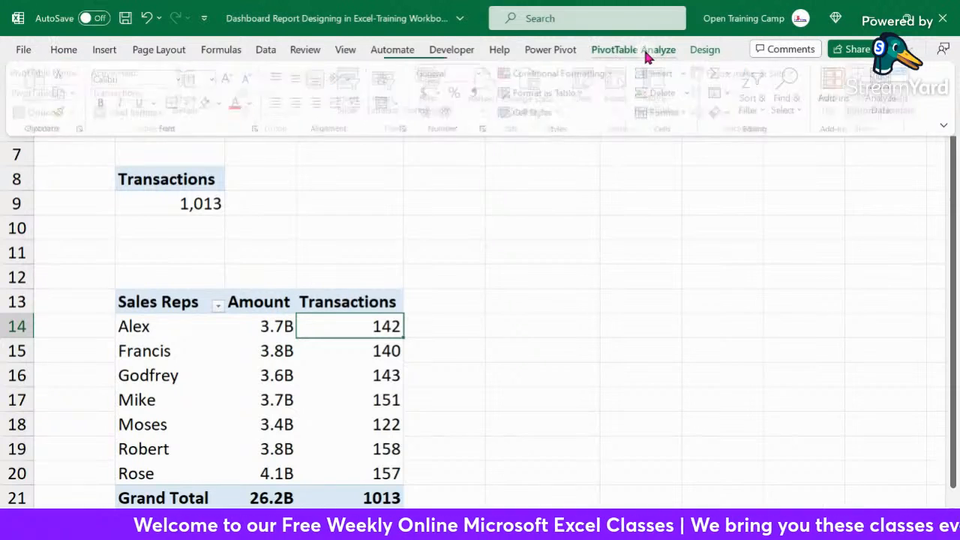
{"action": "left_click", "coordinate": [66, 95]}
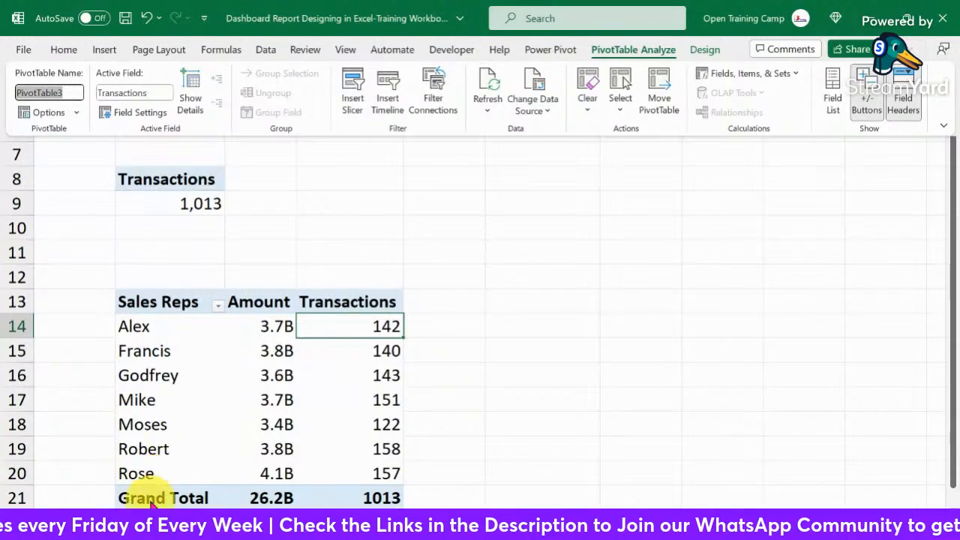
{"action": "left_click", "coordinate": [535, 328]}
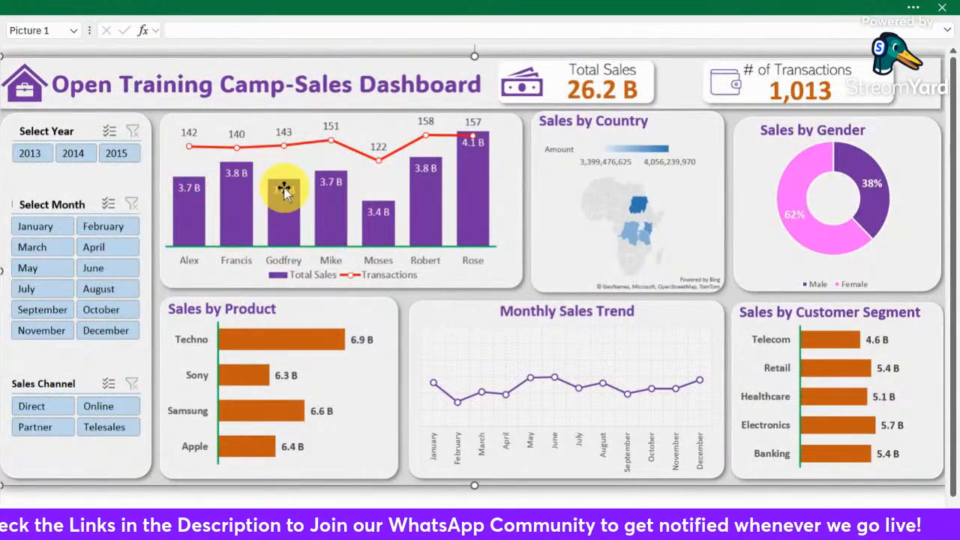
{"action": "left_click", "coordinate": [356, 525]}
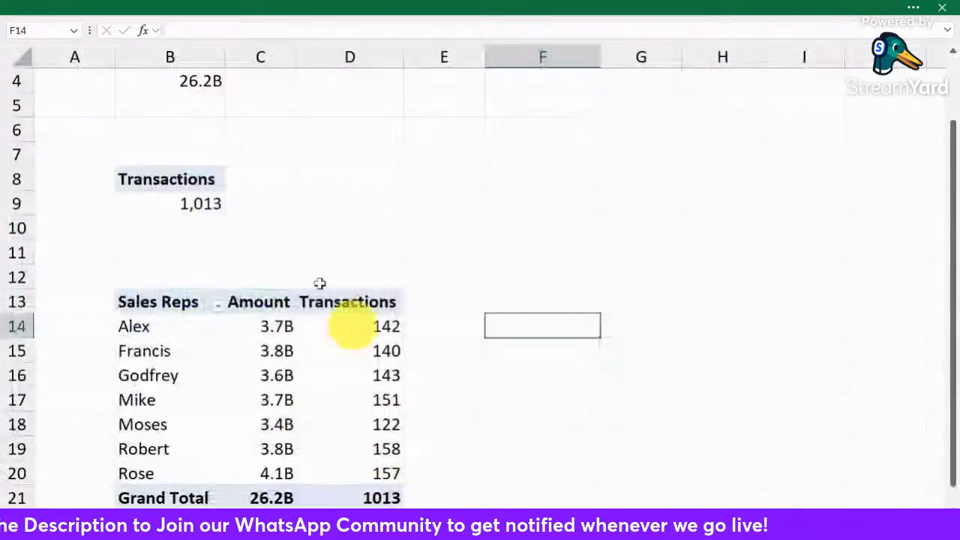
Name the sales rep PivotTable Chart_Sales_Reps.
{"action": "left_click", "coordinate": [192, 349]}
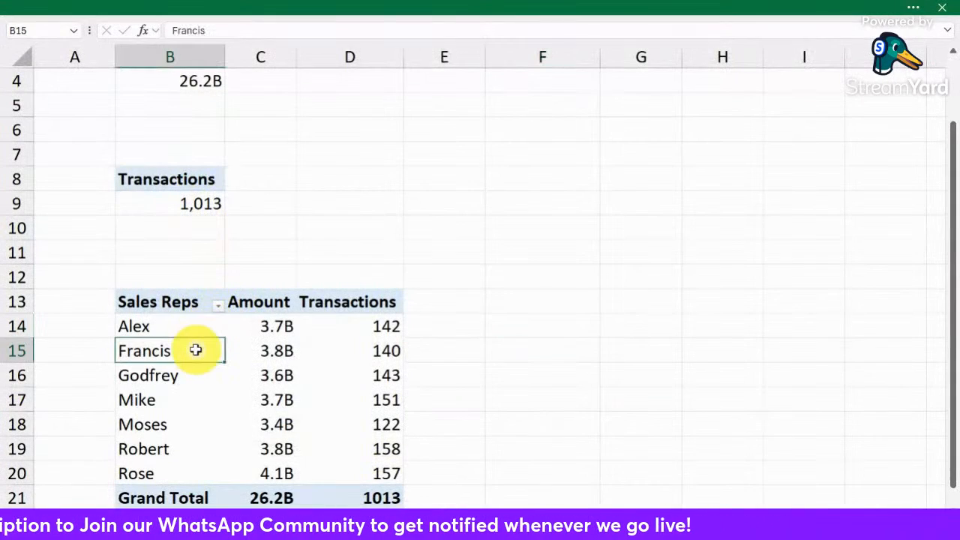
{"action": "left_click", "coordinate": [895, 8]}
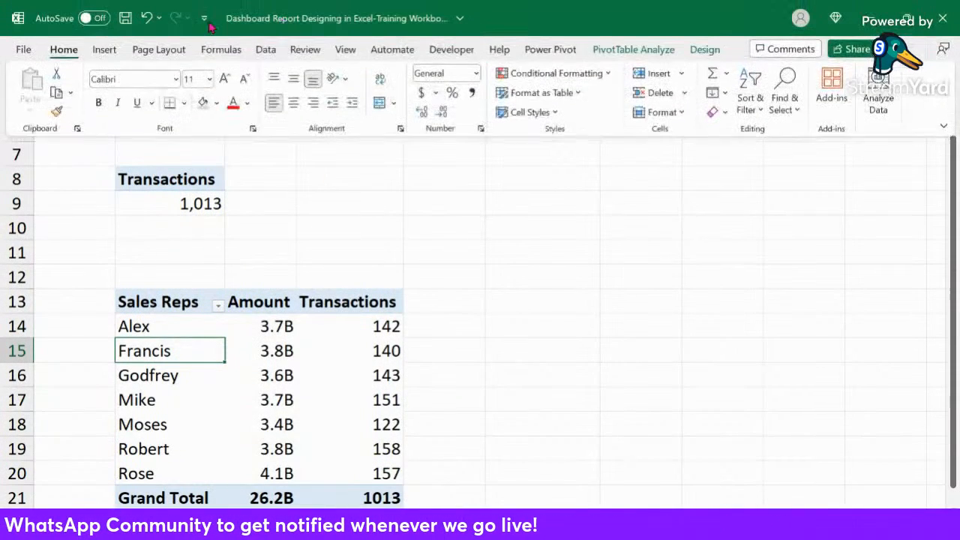
{"action": "left_click", "coordinate": [641, 51]}
{"action": "left_click", "coordinate": [66, 90]}
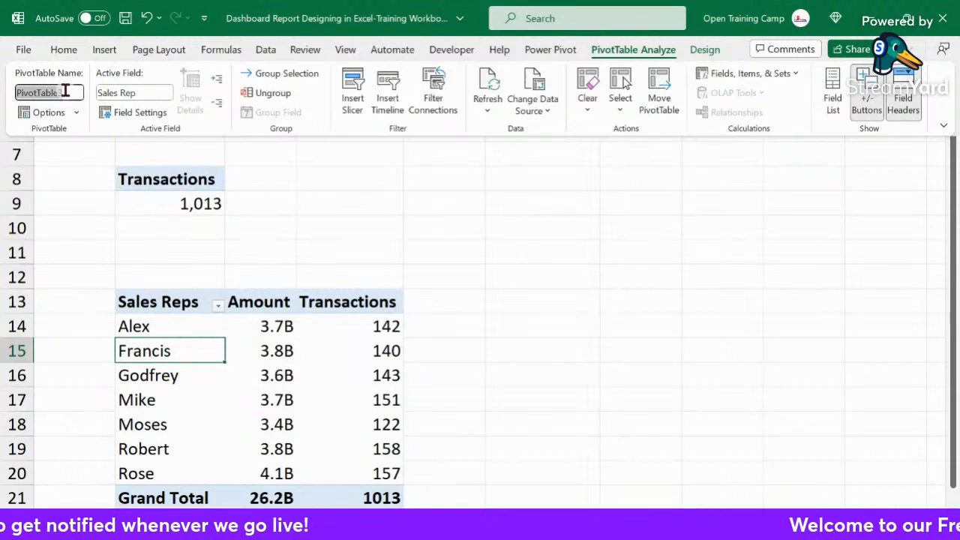
{"action": "type", "text": "Sales_Reps"}
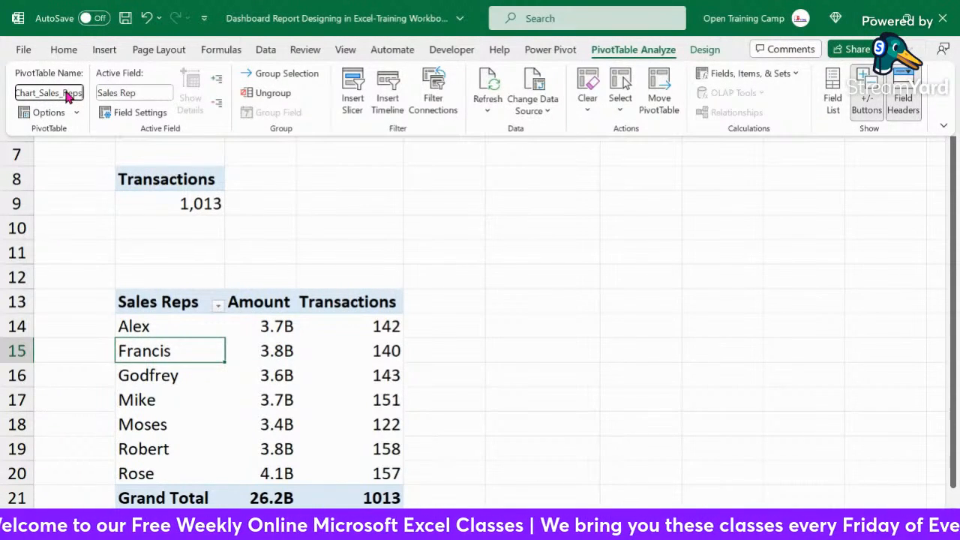
{"action": "left_click", "coordinate": [65, 90]}
{"action": "left_click", "coordinate": [489, 251]}
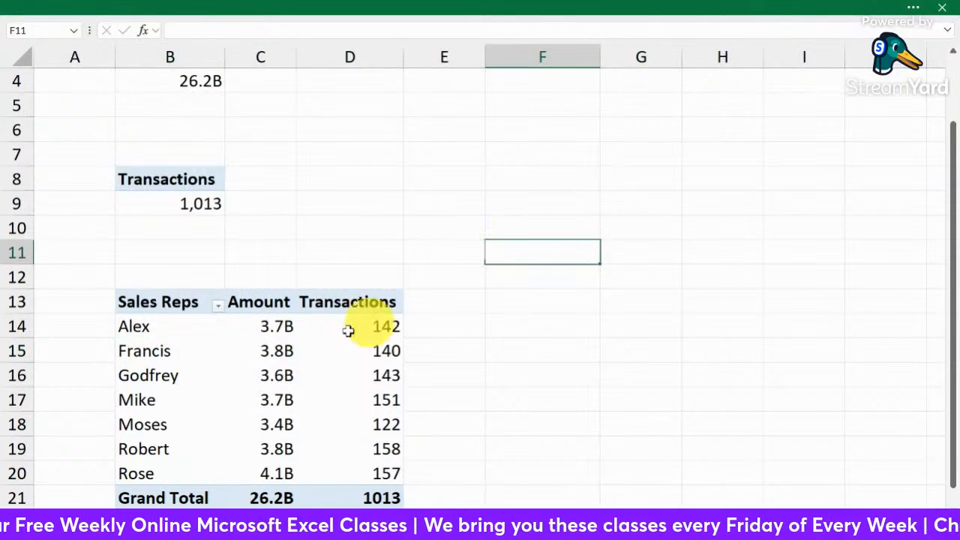
{"action": "left_click", "coordinate": [253, 370]}
{"action": "left_click", "coordinate": [521, 283]}
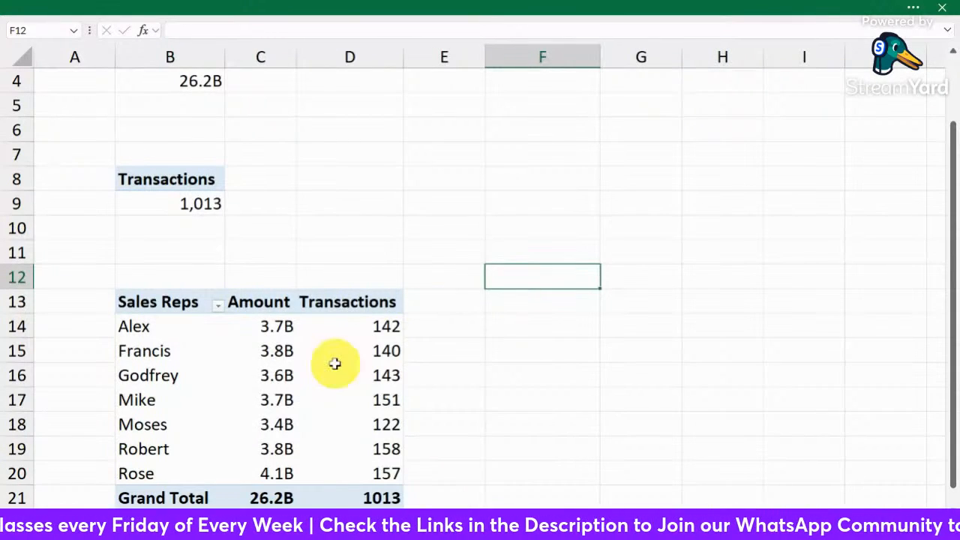
{"action": "left_click", "coordinate": [290, 368]}
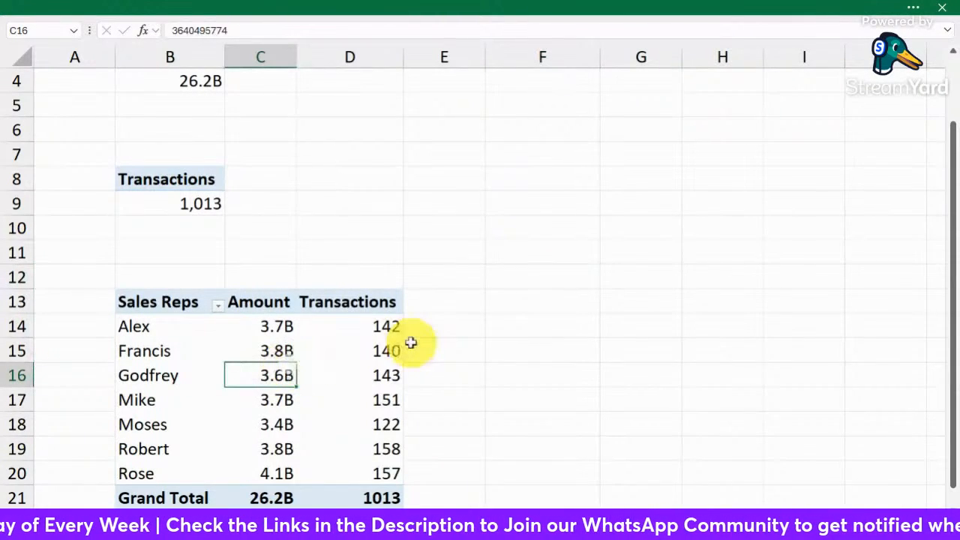
{"action": "scroll", "coordinate": [411, 343], "scroll_direction": "down", "scroll_amount": 2}
{"action": "left_click", "coordinate": [521, 328]}
{"action": "left_click", "coordinate": [138, 158]}
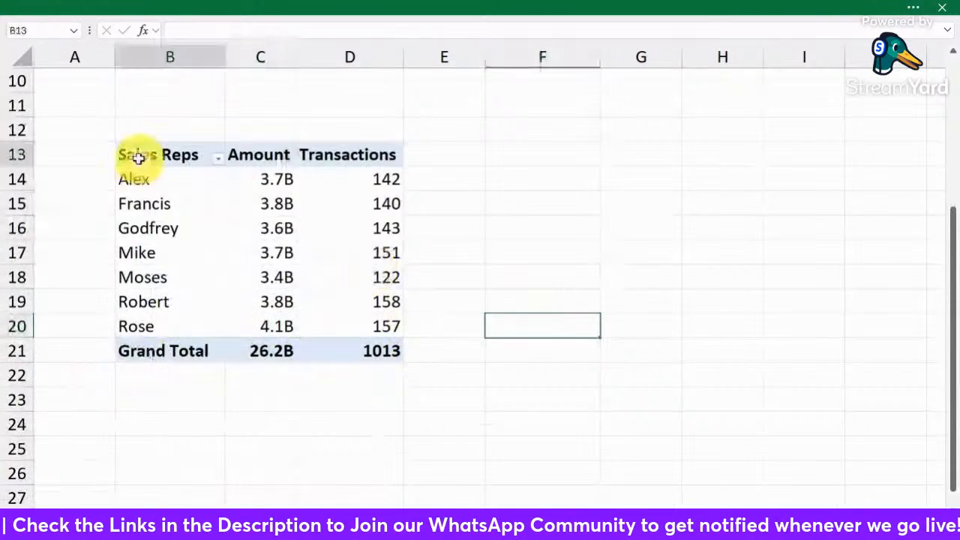
{"action": "left_click_drag", "start_coordinate": [139, 158], "coordinate": [337, 324]}
{"action": "left_click", "coordinate": [581, 276]}
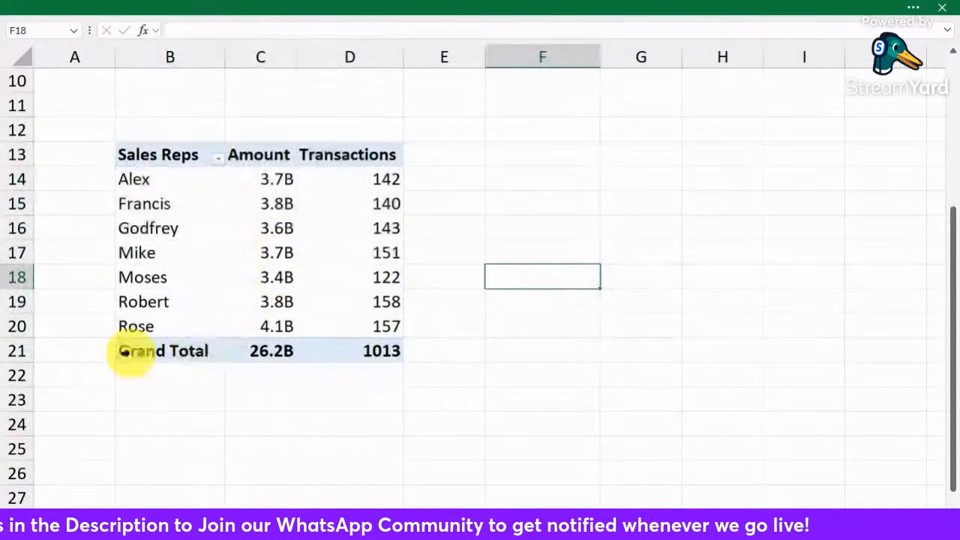
Turn off grand totals for rows and columns in the sales rep PivotTable.
{"action": "left_click", "coordinate": [123, 352]}
{"action": "left_click", "coordinate": [275, 225]}
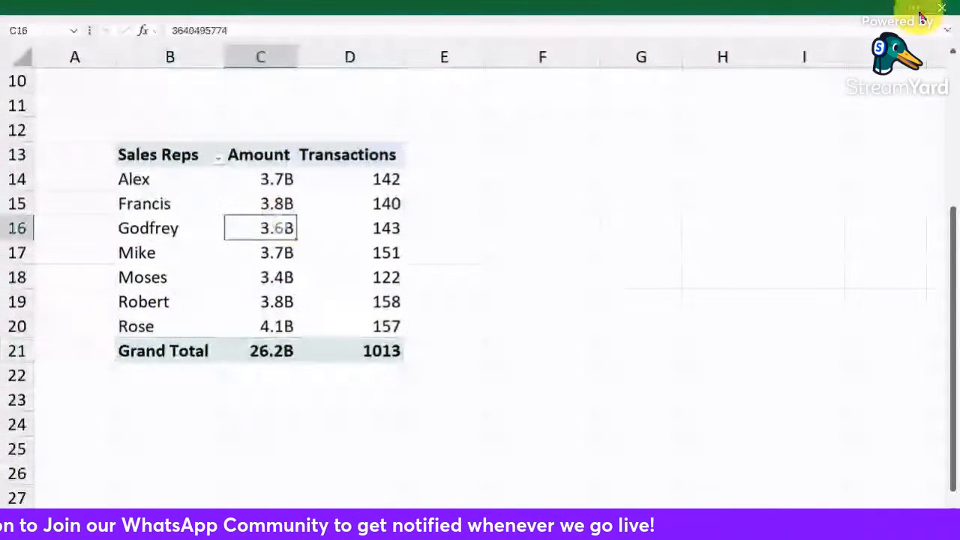
{"action": "left_click", "coordinate": [920, 15]}
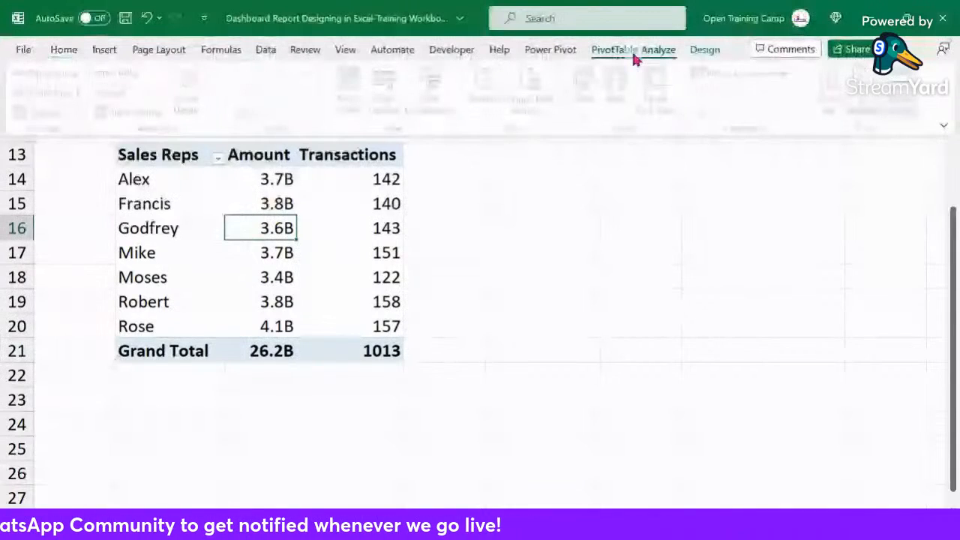
{"action": "left_click", "coordinate": [705, 50]}
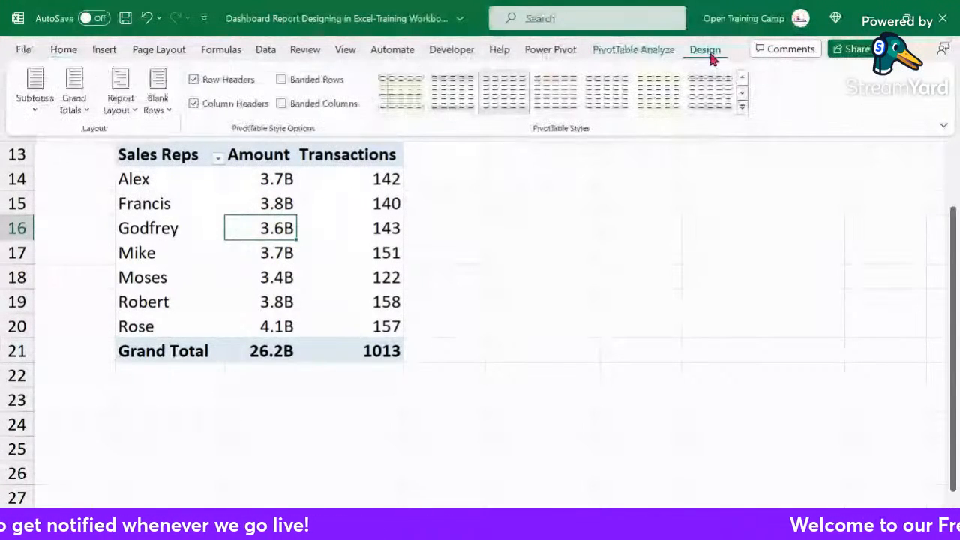
{"action": "left_click", "coordinate": [80, 112]}
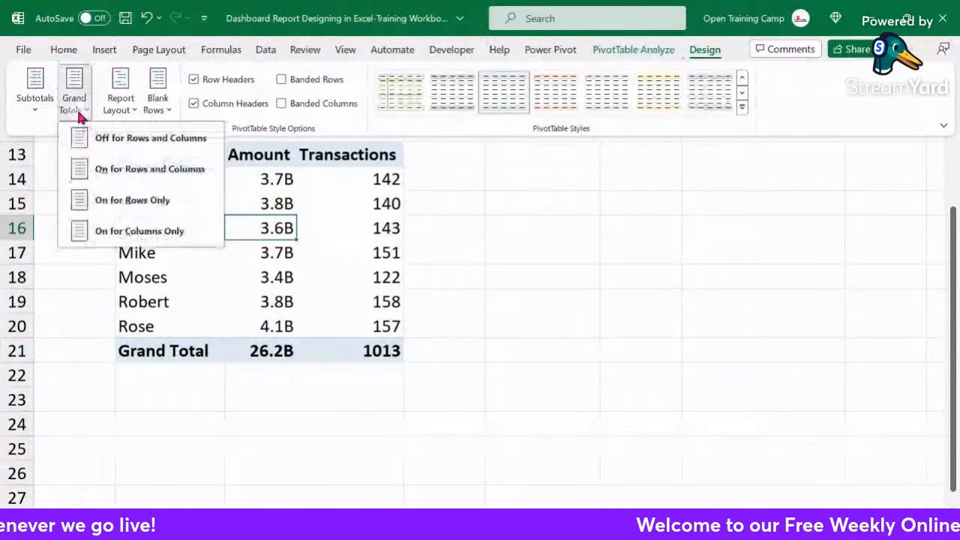
{"action": "left_click", "coordinate": [113, 146]}
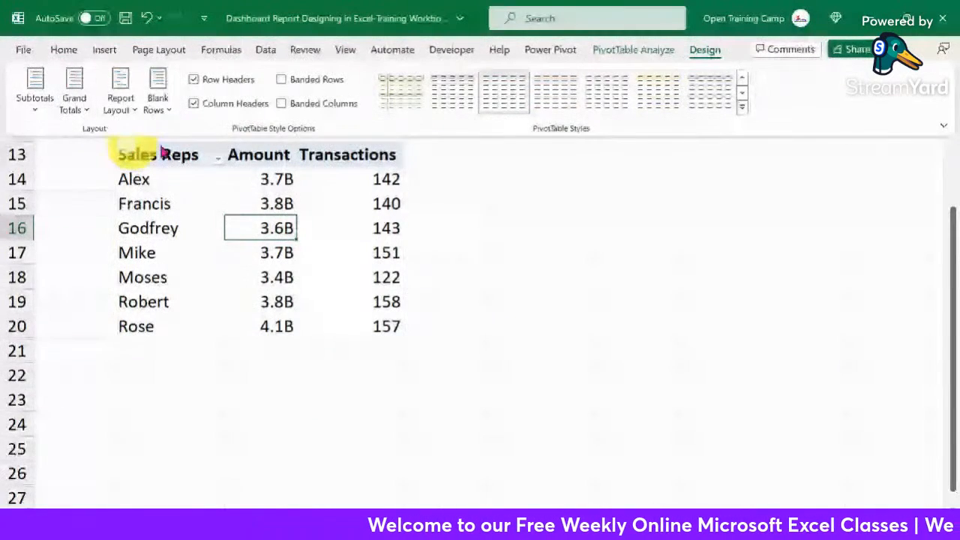
{"action": "left_click", "coordinate": [505, 282]}
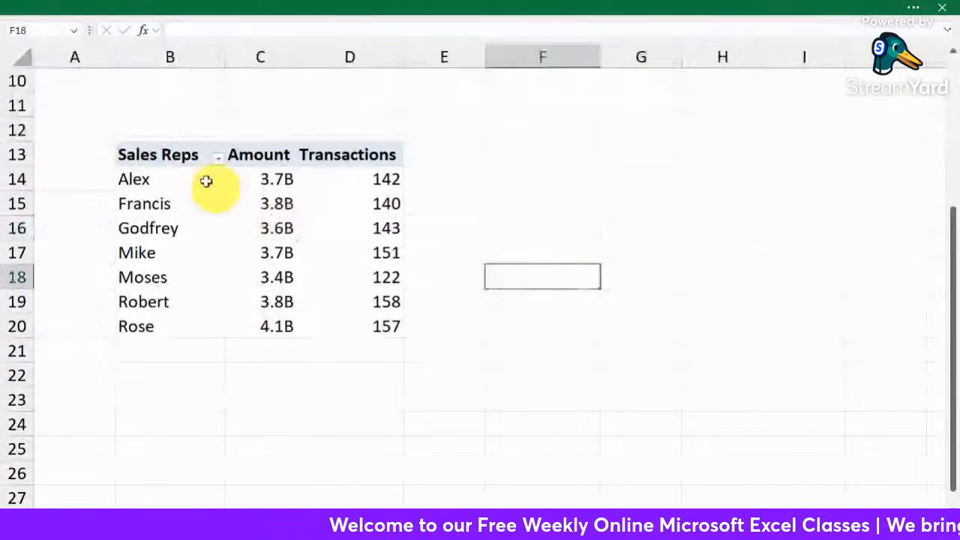
Insert a combo PivotChart of type Clustered Column - Line on Secondary Axis from the sales rep PivotTable range B13:D20.
{"action": "left_click", "coordinate": [140, 153]}
{"action": "left_click_drag", "start_coordinate": [140, 153], "coordinate": [334, 321]}
{"action": "left_click", "coordinate": [911, 9]}
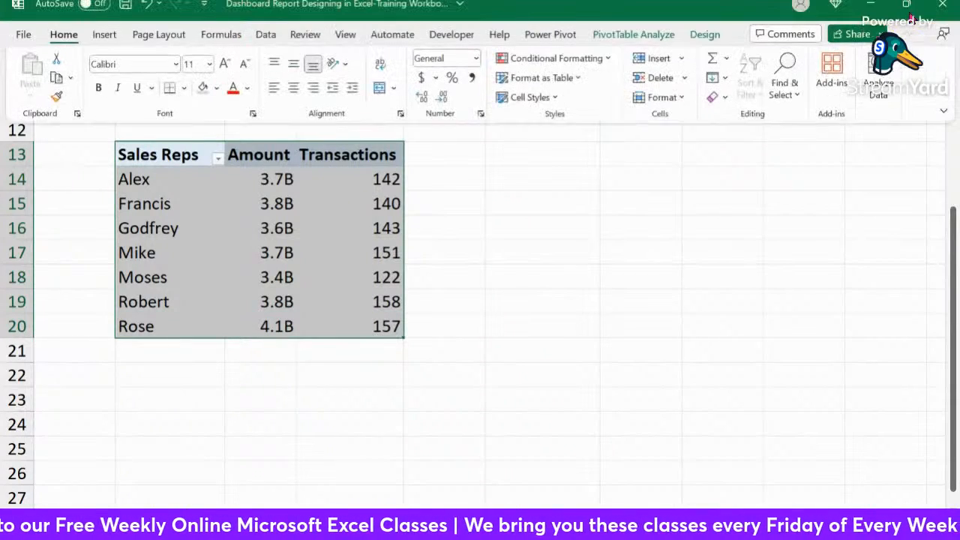
{"action": "left_click", "coordinate": [105, 49]}
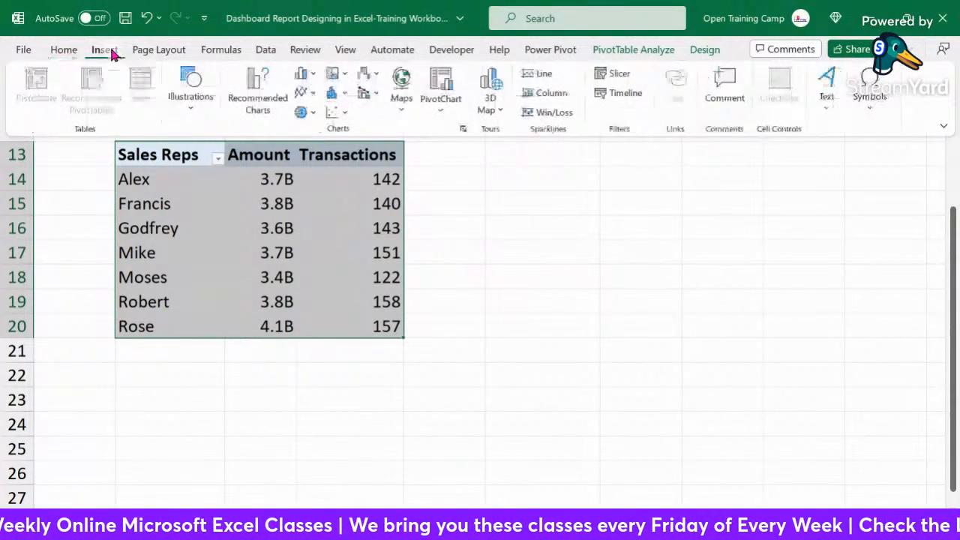
{"action": "left_click", "coordinate": [440, 75]}
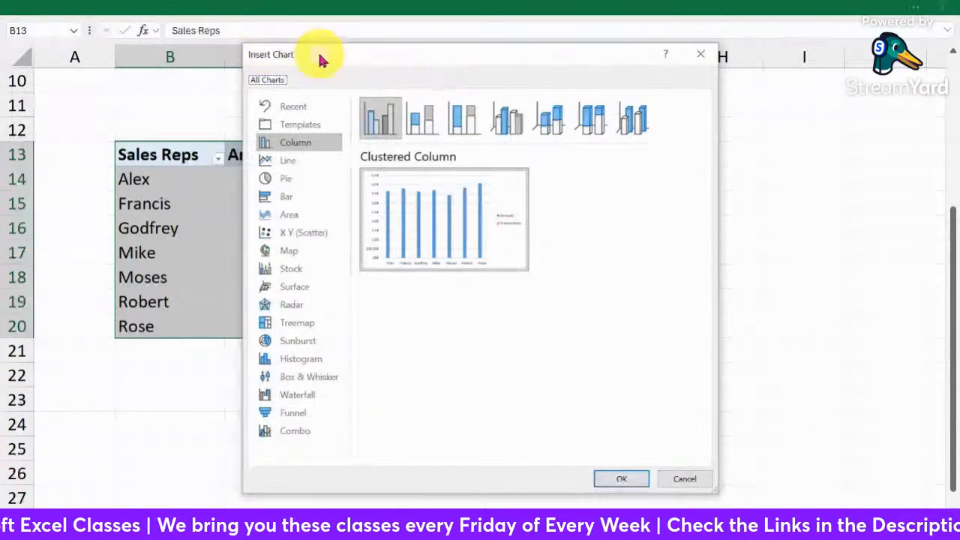
{"action": "left_click_drag", "start_coordinate": [322, 57], "coordinate": [397, 56]}
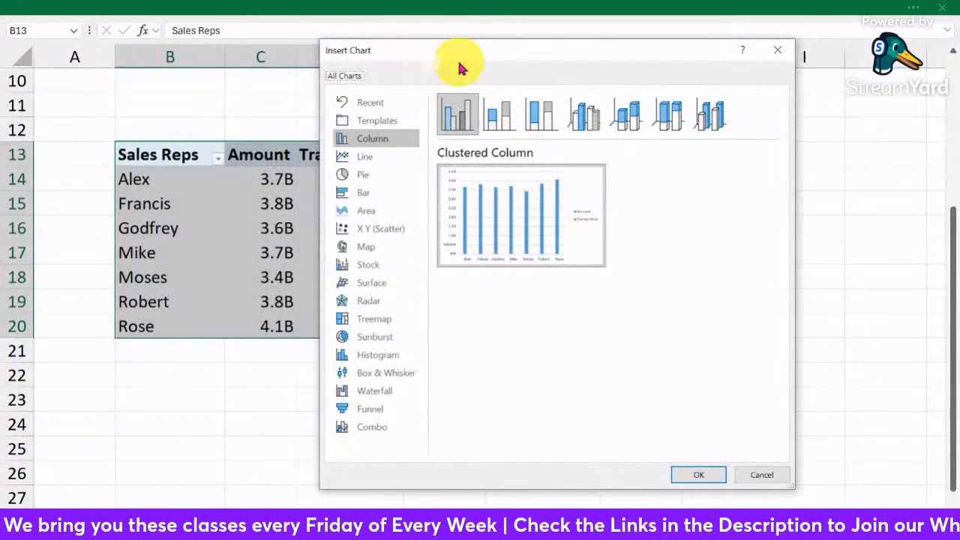
{"action": "left_click_drag", "start_coordinate": [454, 65], "coordinate": [472, 44]}
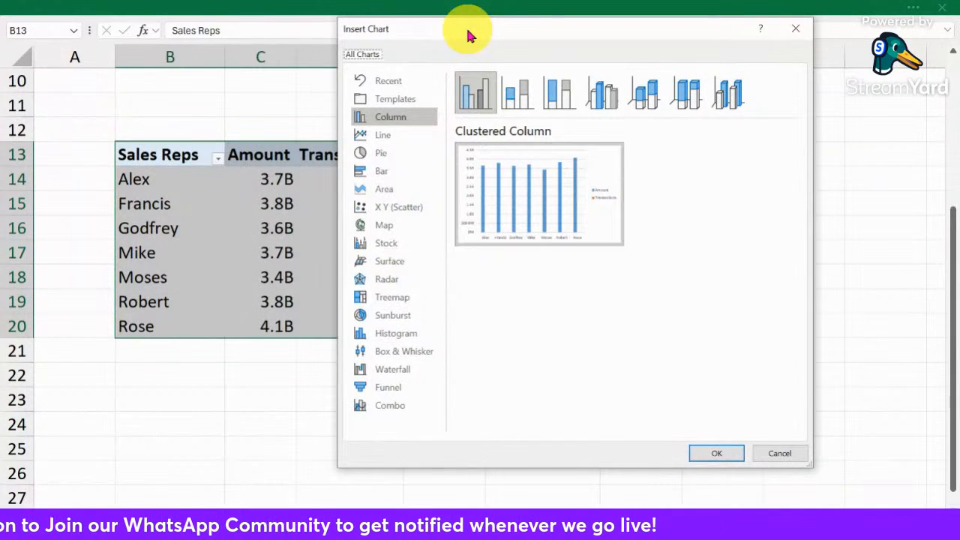
{"action": "left_click", "coordinate": [382, 409]}
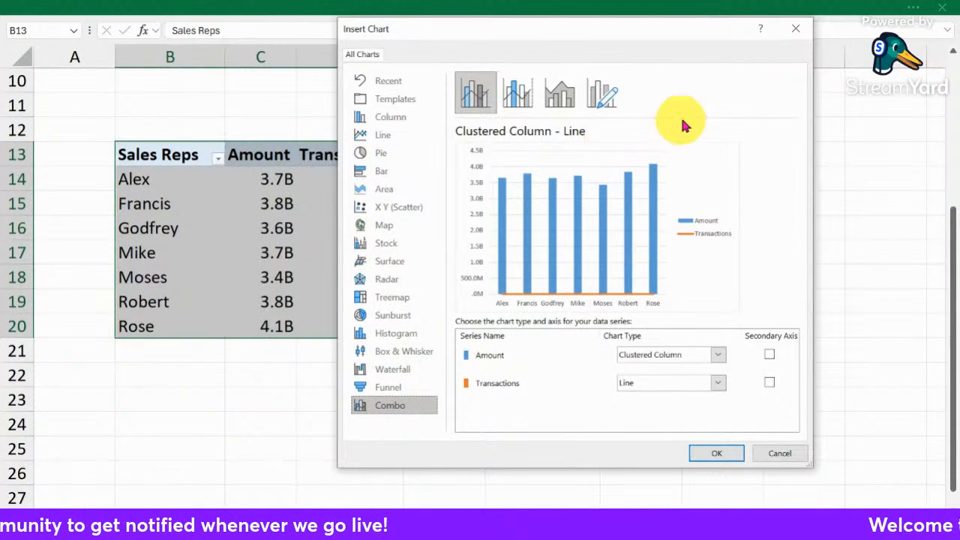
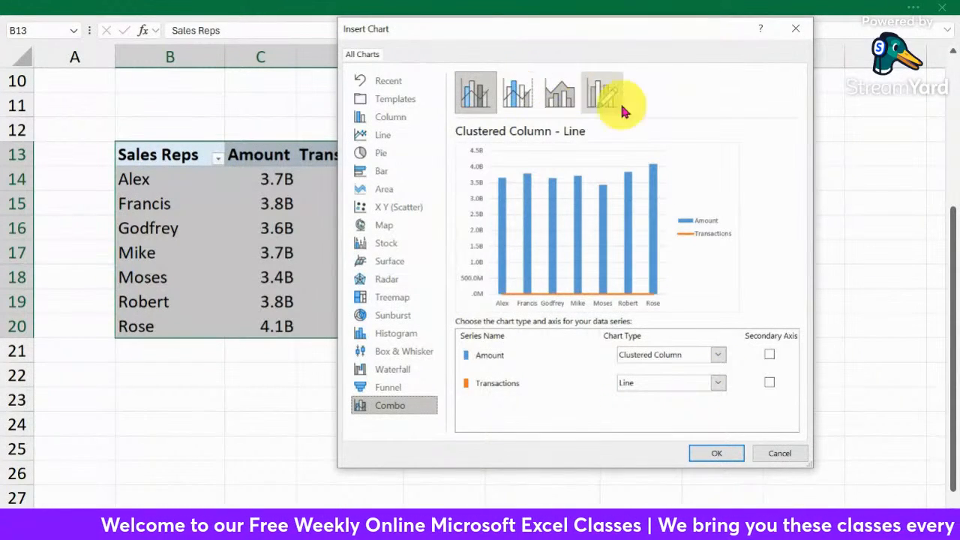
{"action": "left_click", "coordinate": [520, 93]}
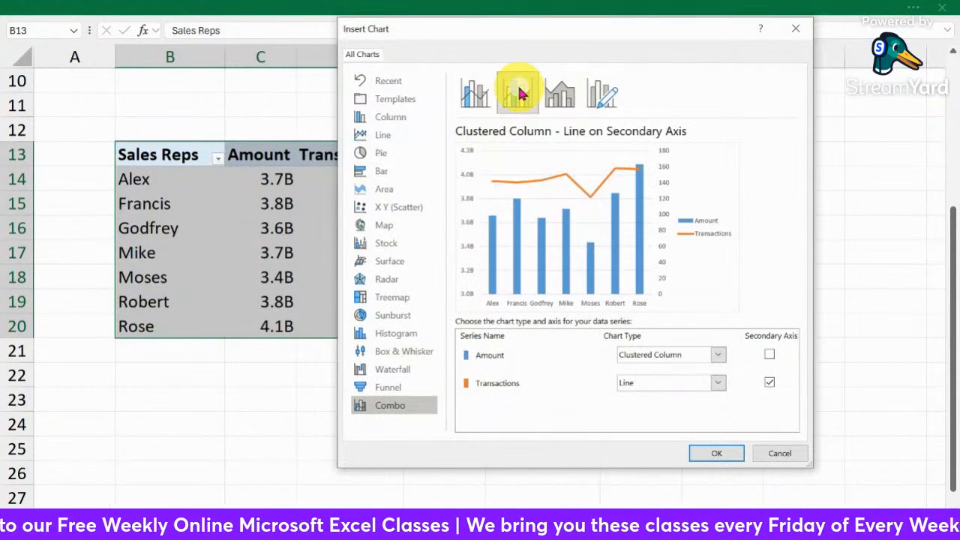
{"action": "left_click", "coordinate": [716, 453]}
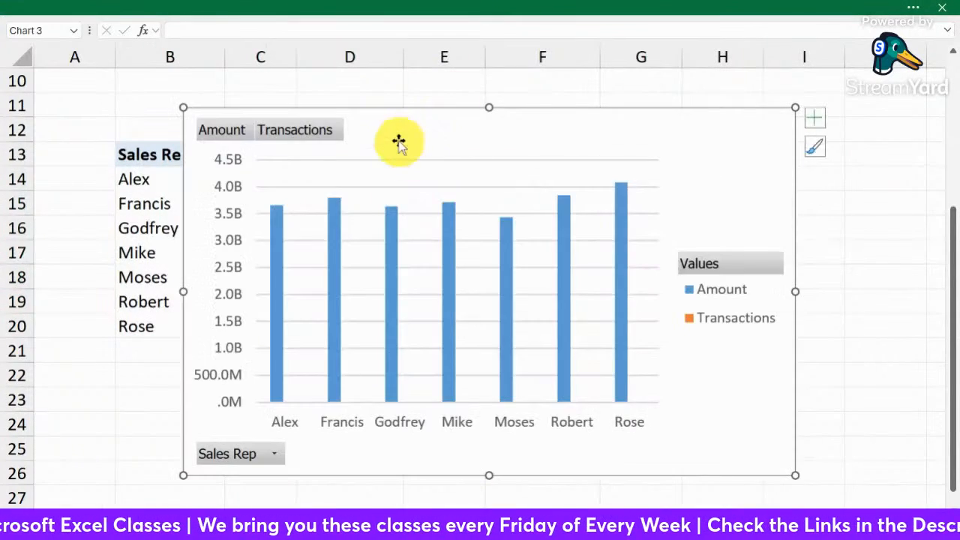
Move the combo chart clear of the Sales Reps column and hide all field buttons on it.
{"action": "left_click_drag", "start_coordinate": [393, 111], "coordinate": [435, 91]}
{"action": "mouse_move", "coordinate": [567, 290]}
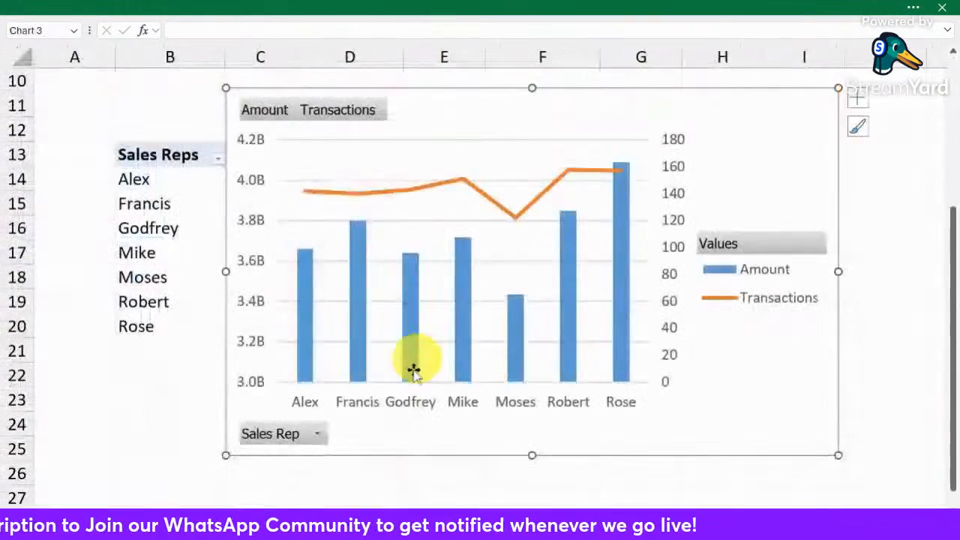
{"action": "right_click", "coordinate": [265, 111]}
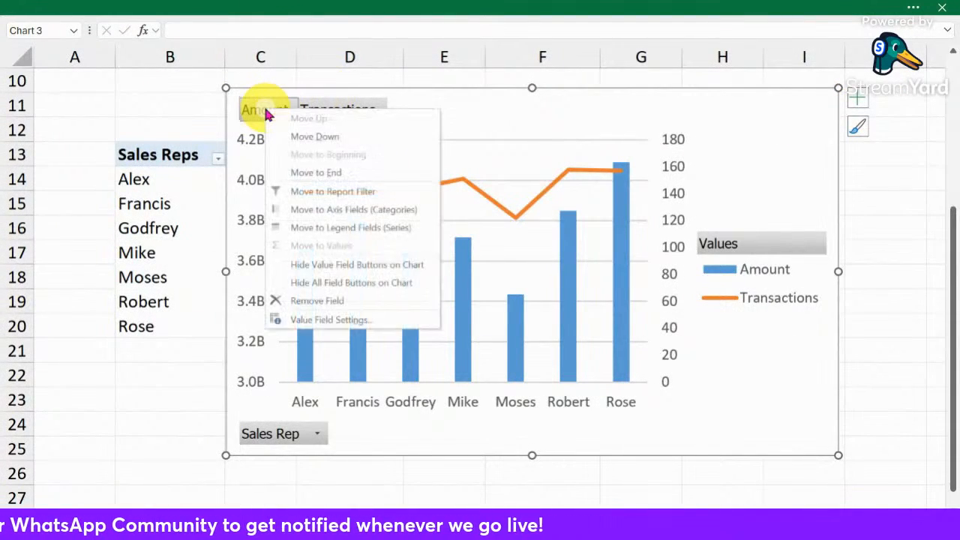
{"action": "left_click", "coordinate": [313, 285]}
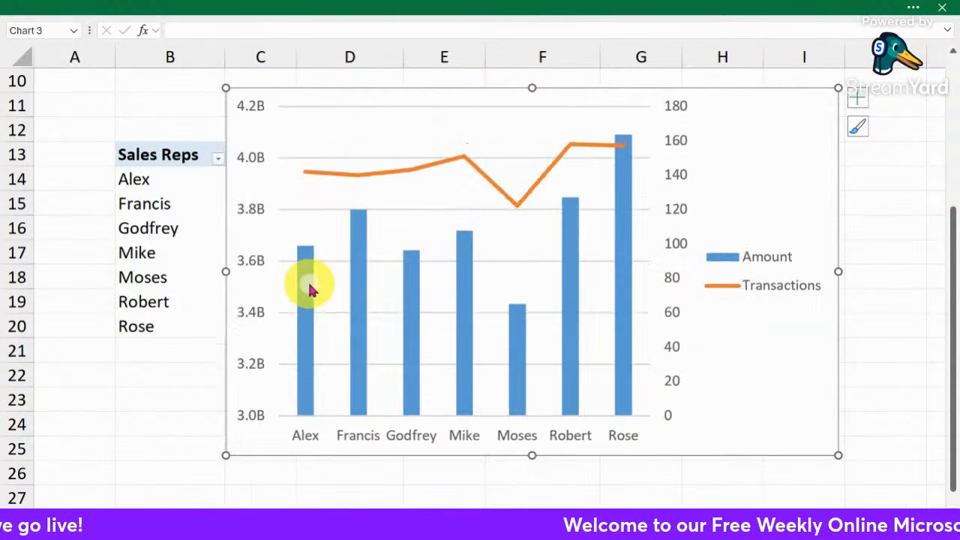
Set the combo chart's legend position to Bottom.
{"action": "right_click", "coordinate": [764, 265]}
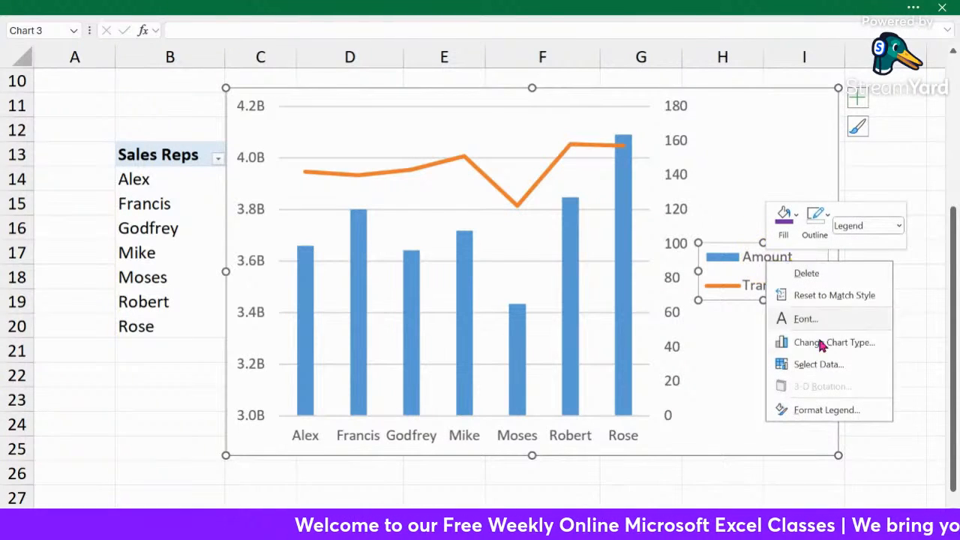
{"action": "left_click", "coordinate": [810, 412]}
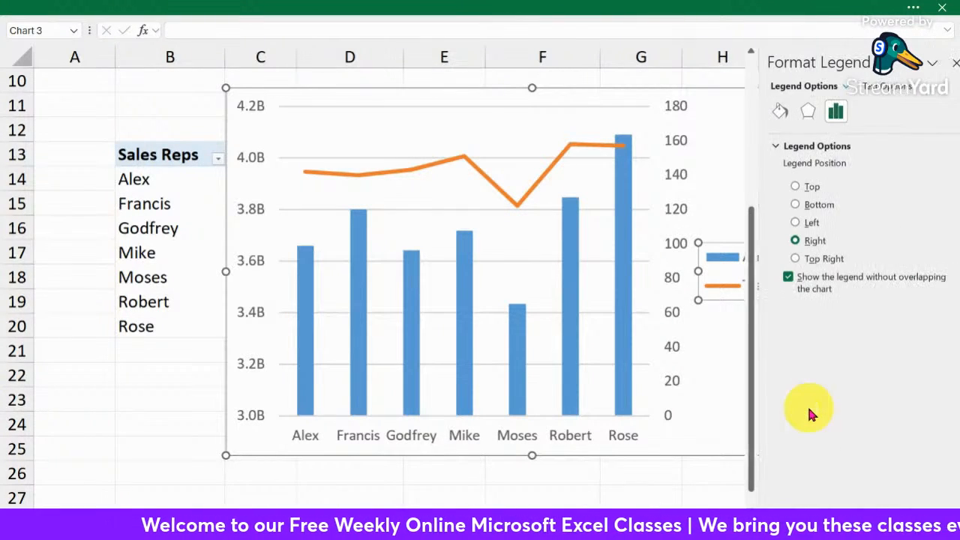
{"action": "left_click", "coordinate": [789, 207]}
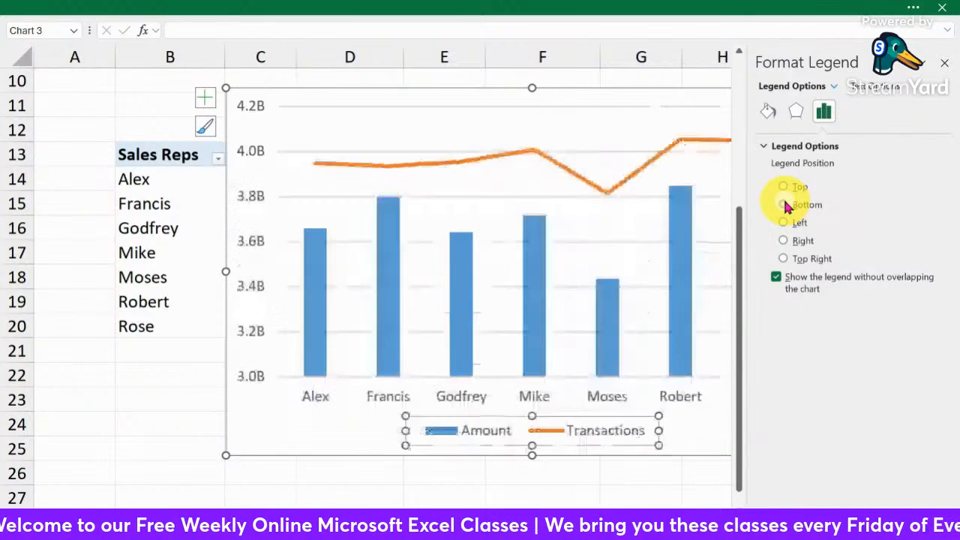
{"action": "left_click", "coordinate": [945, 66]}
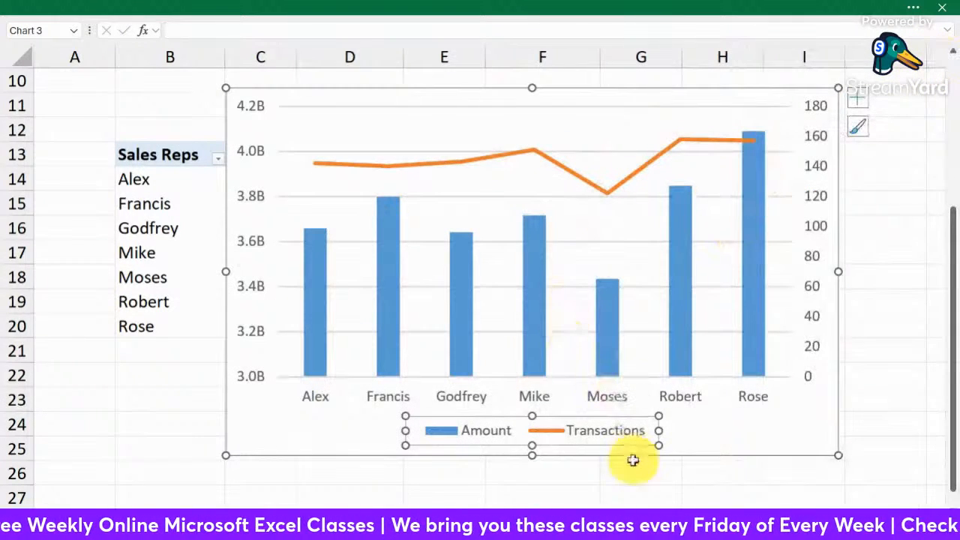
{"action": "left_click", "coordinate": [460, 490]}
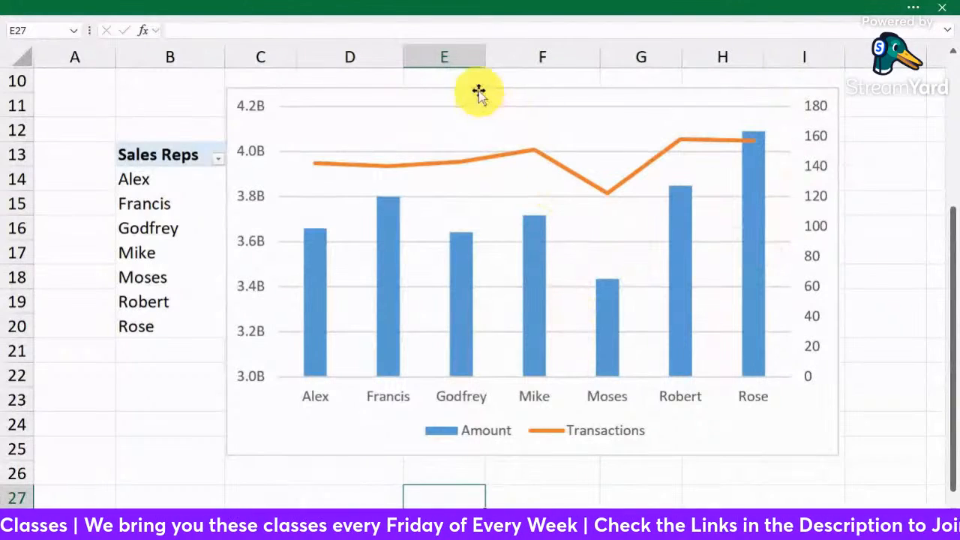
Reduce the gap width of the Amount columns to 69% in the combo chart.
{"action": "left_click", "coordinate": [241, 93]}
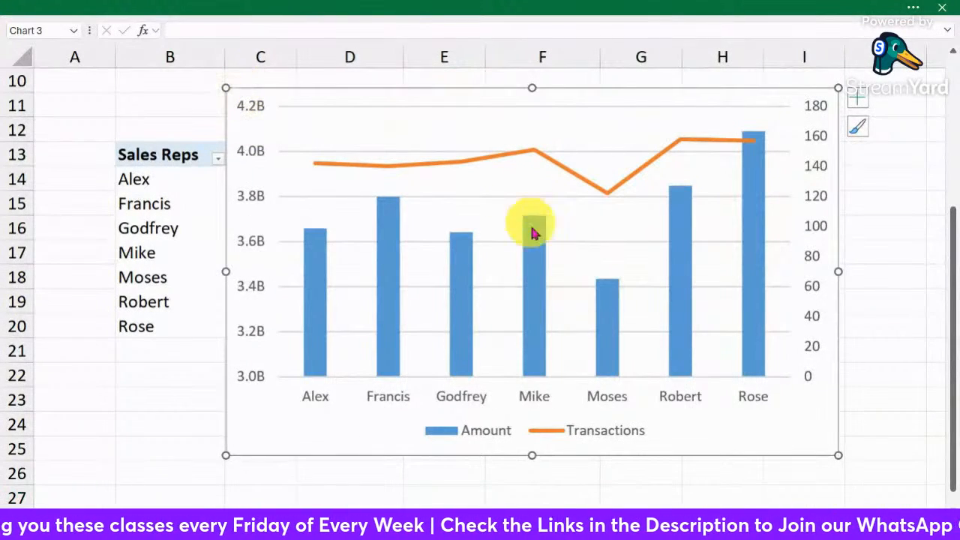
{"action": "left_click", "coordinate": [534, 252]}
{"action": "right_click", "coordinate": [533, 252]}
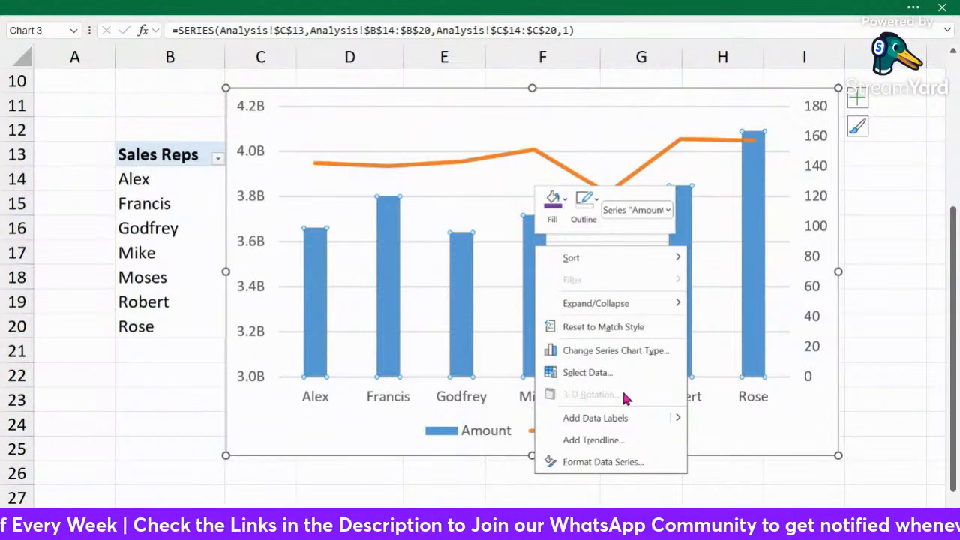
{"action": "left_click", "coordinate": [604, 464]}
{"action": "left_click", "coordinate": [604, 465]}
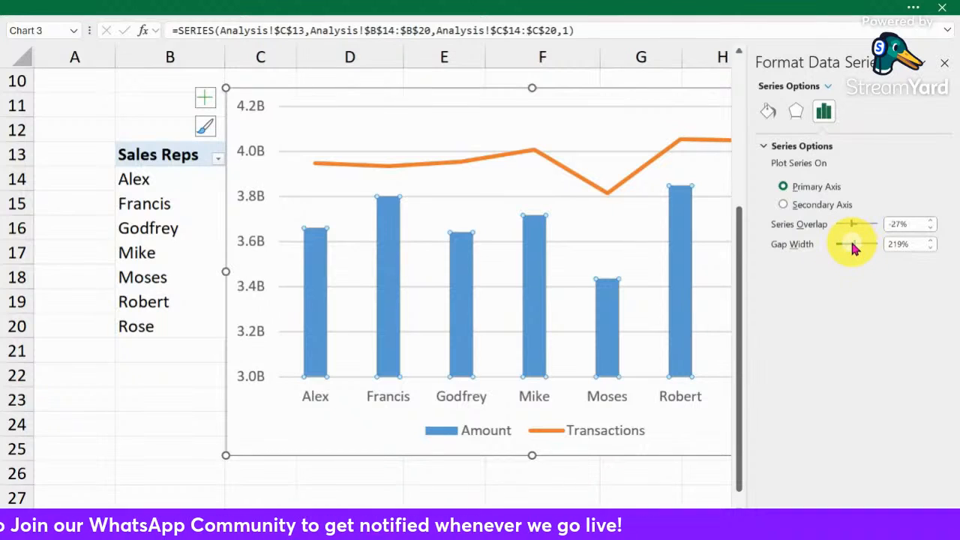
{"action": "left_click_drag", "start_coordinate": [853, 249], "coordinate": [848, 249]}
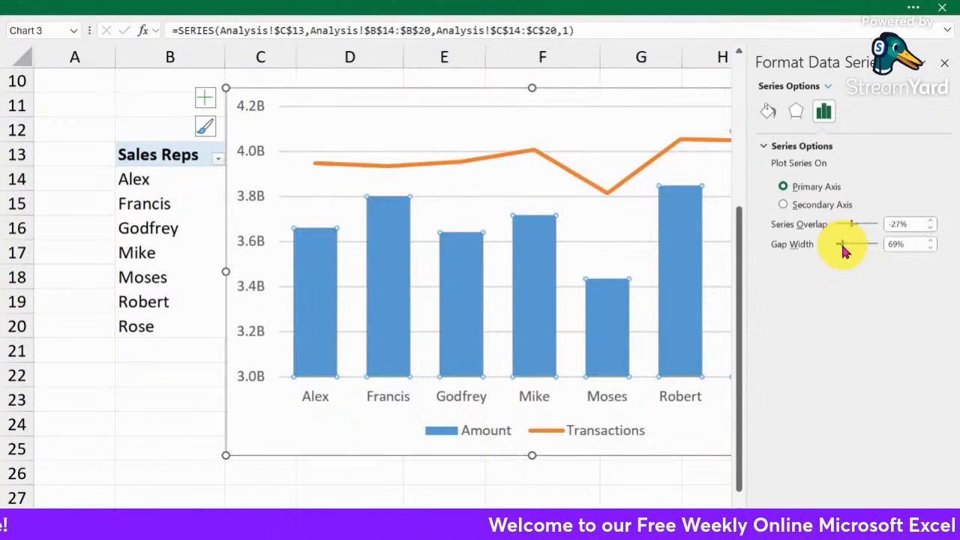
{"action": "left_click", "coordinate": [944, 63]}
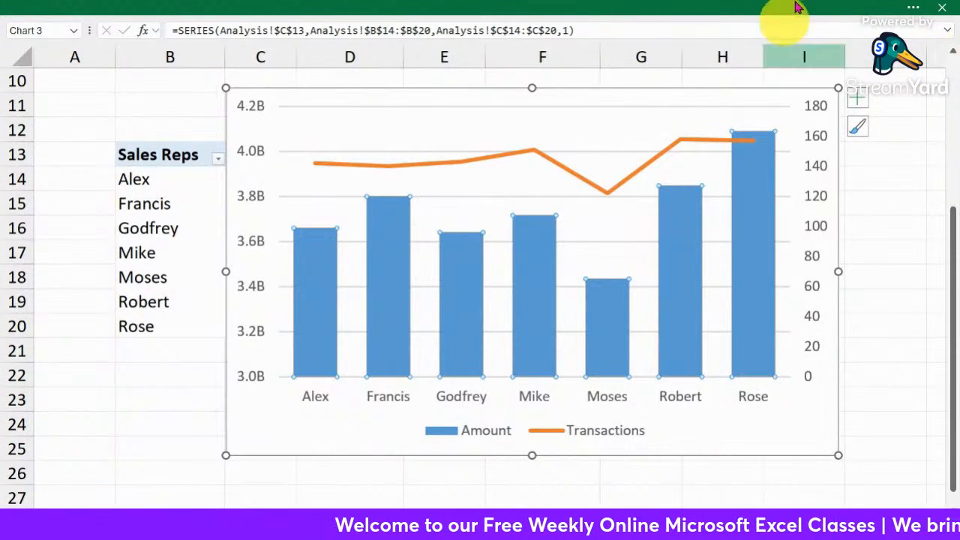
Give the Amount columns a solid fill in the standard purple color.
{"action": "right_click", "coordinate": [748, 250]}
{"action": "left_click", "coordinate": [792, 458]}
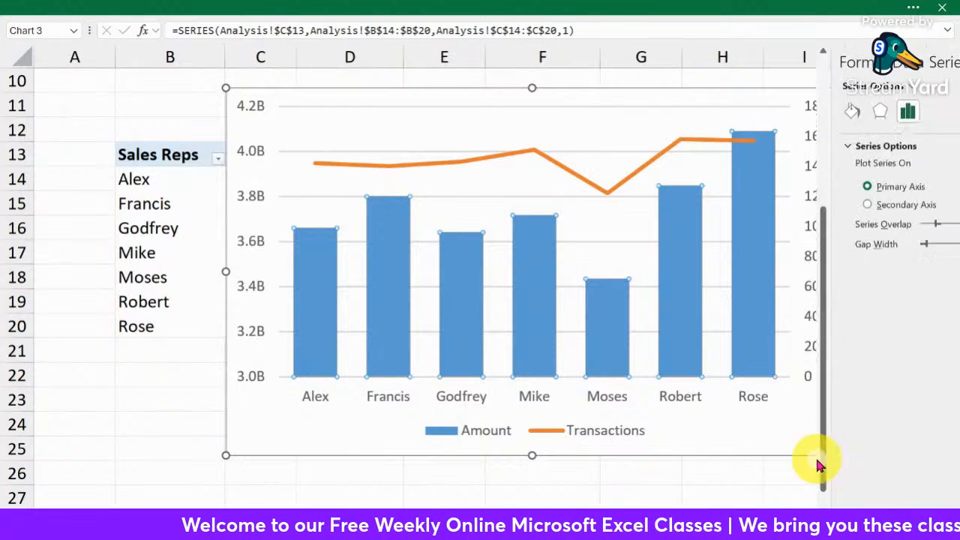
{"action": "left_click", "coordinate": [772, 146]}
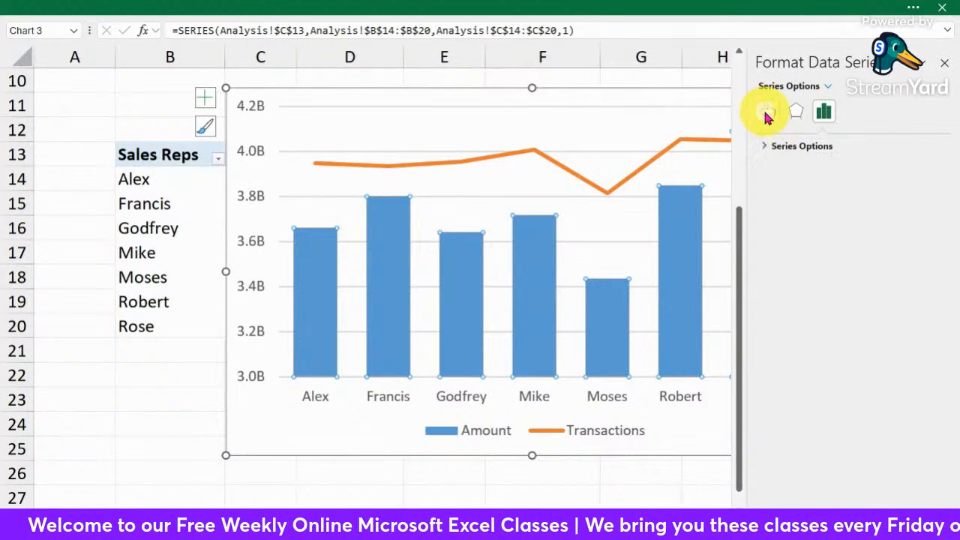
{"action": "left_click", "coordinate": [766, 113]}
{"action": "left_click", "coordinate": [764, 145]}
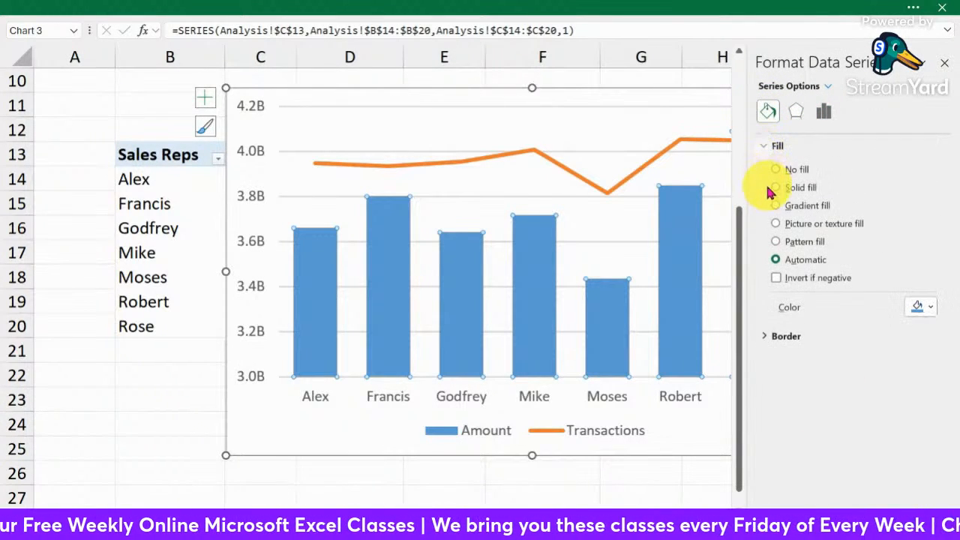
{"action": "left_click", "coordinate": [772, 189]}
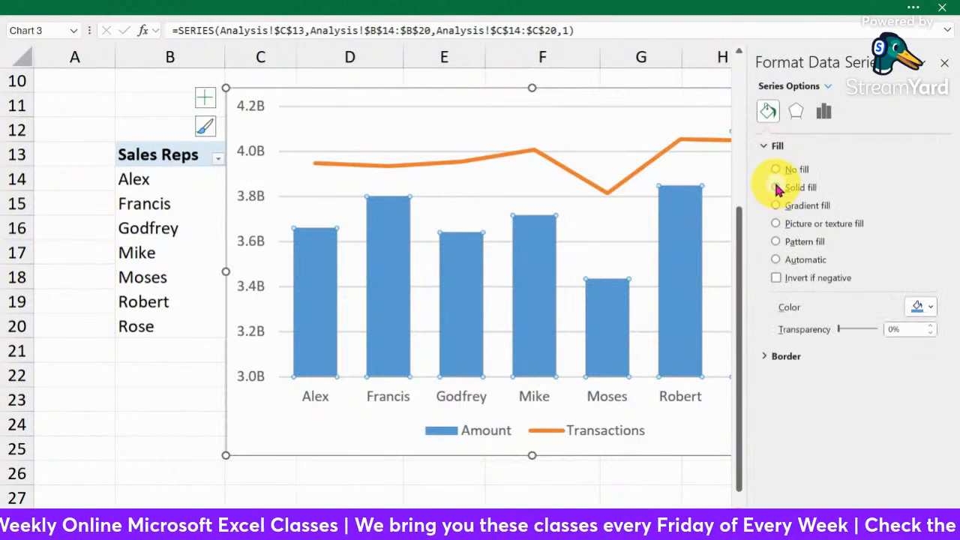
{"action": "left_click", "coordinate": [929, 308]}
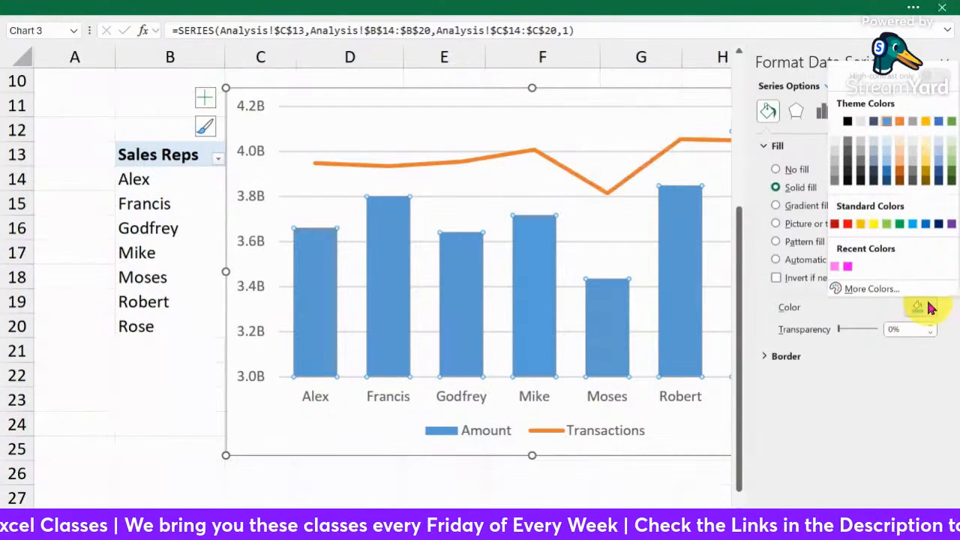
{"action": "left_click", "coordinate": [951, 225]}
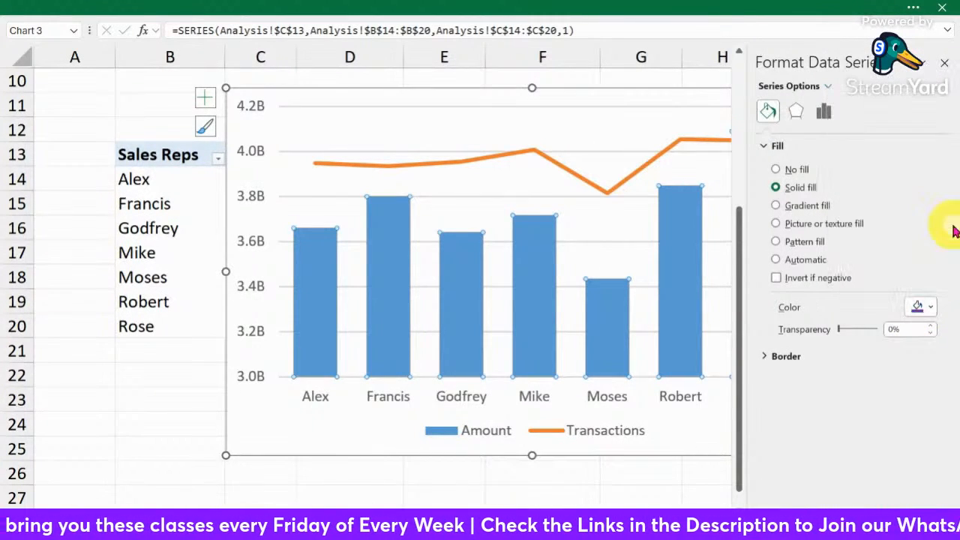
{"action": "left_click", "coordinate": [768, 146]}
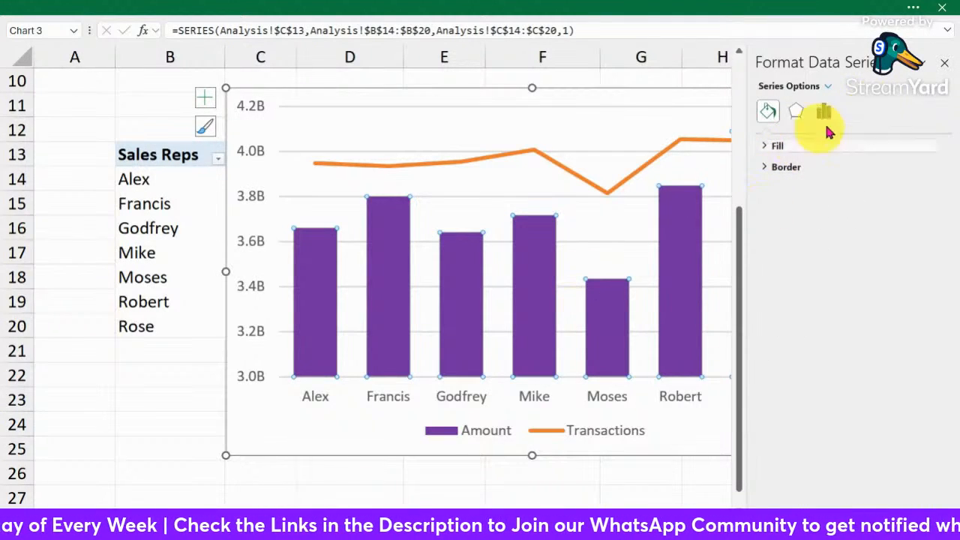
{"action": "left_click", "coordinate": [945, 63]}
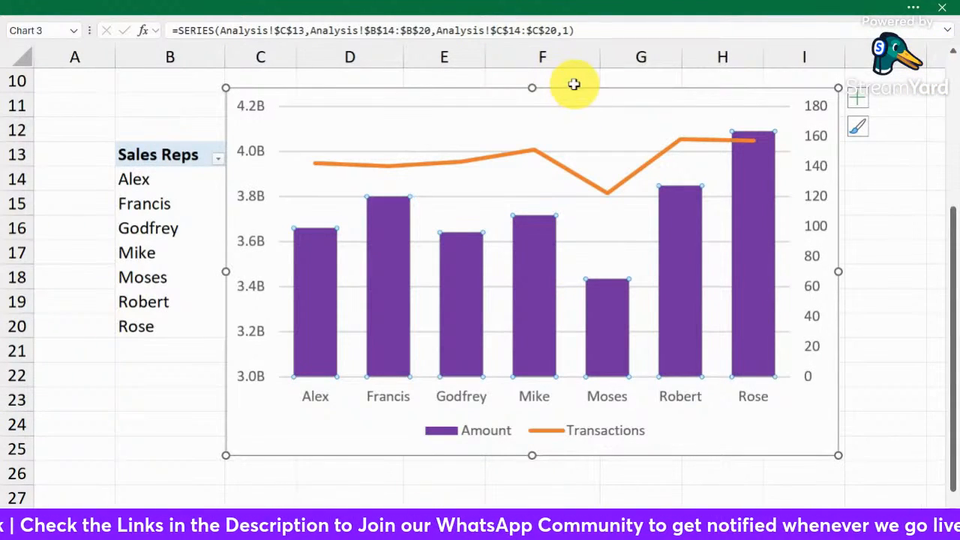
Move the combo chart to start at column B and format its Transactions series as a solid line in standard red.
{"action": "left_click_drag", "start_coordinate": [567, 85], "coordinate": [462, 91]}
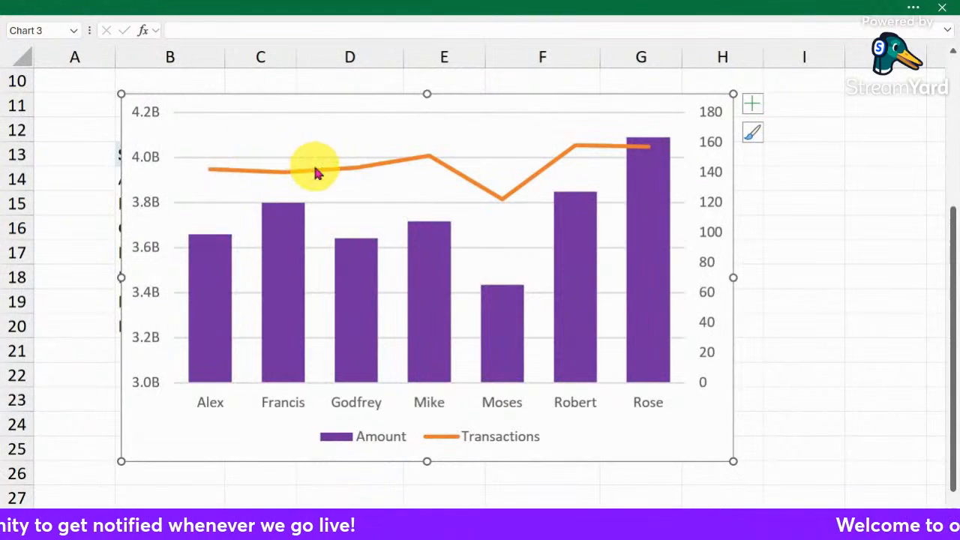
{"action": "right_click", "coordinate": [322, 174]}
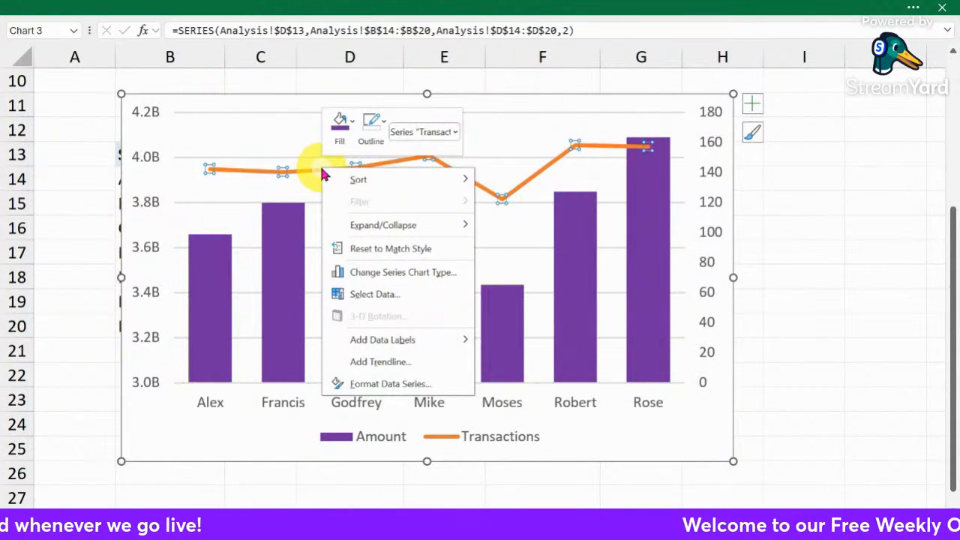
{"action": "left_click", "coordinate": [368, 383]}
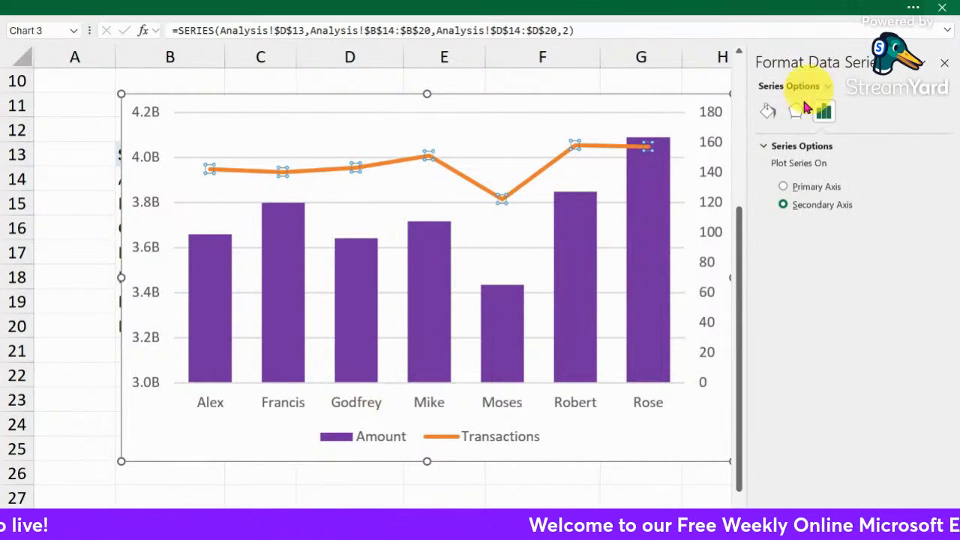
{"action": "left_click", "coordinate": [767, 114]}
{"action": "left_click", "coordinate": [772, 165]}
{"action": "left_click", "coordinate": [767, 167]}
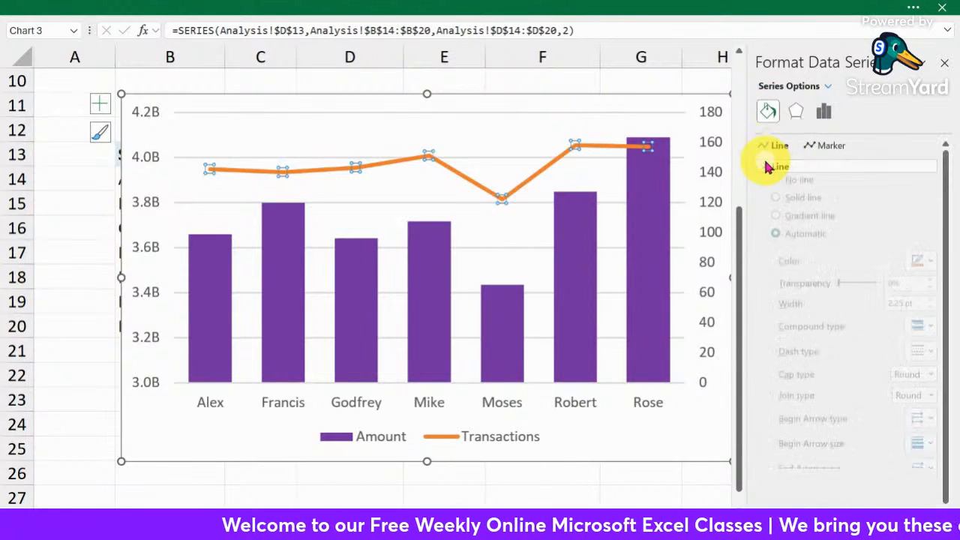
{"action": "left_click", "coordinate": [777, 210]}
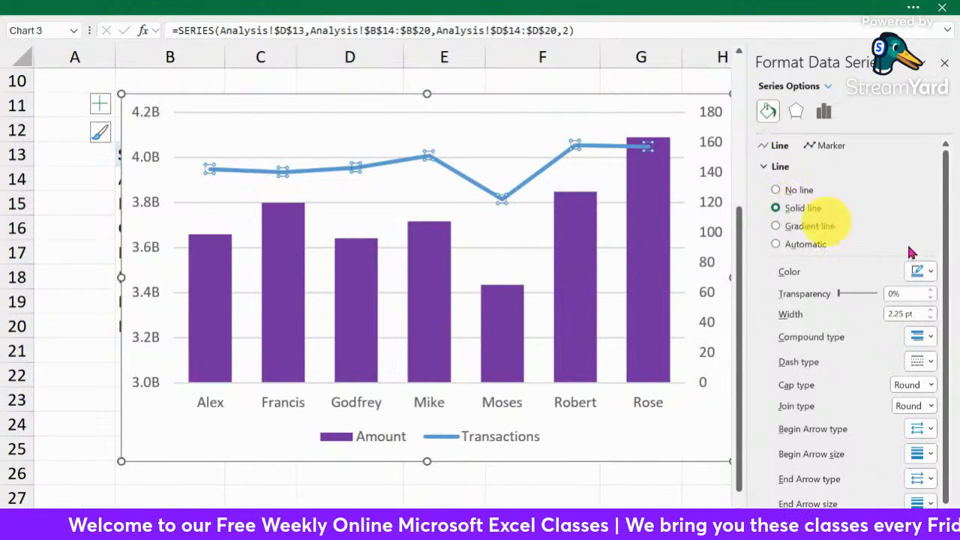
{"action": "left_click", "coordinate": [922, 273]}
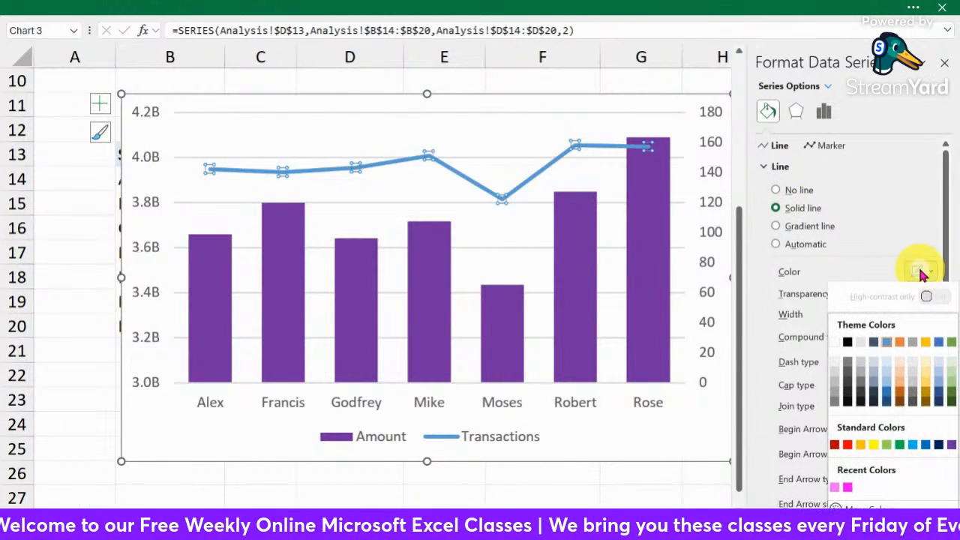
{"action": "left_click", "coordinate": [847, 445]}
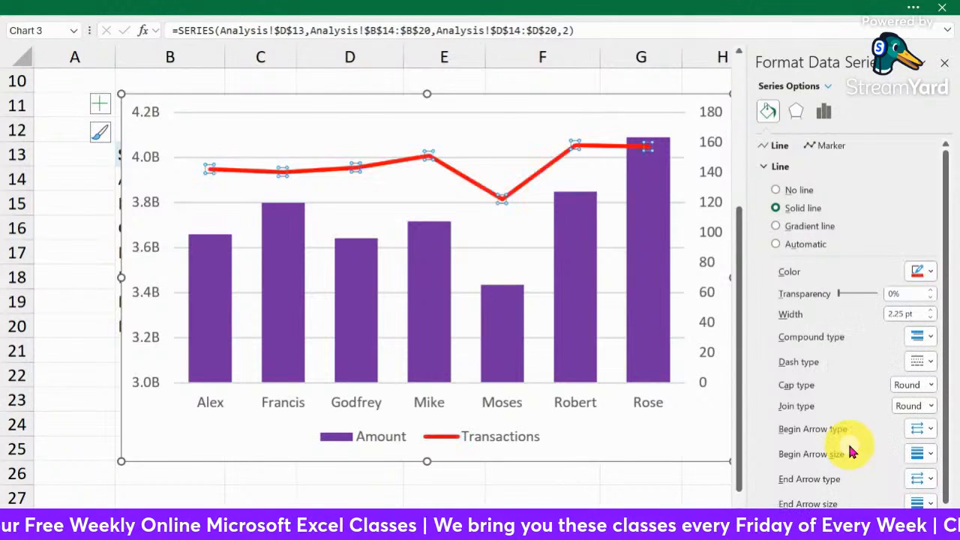
{"action": "left_click", "coordinate": [766, 165]}
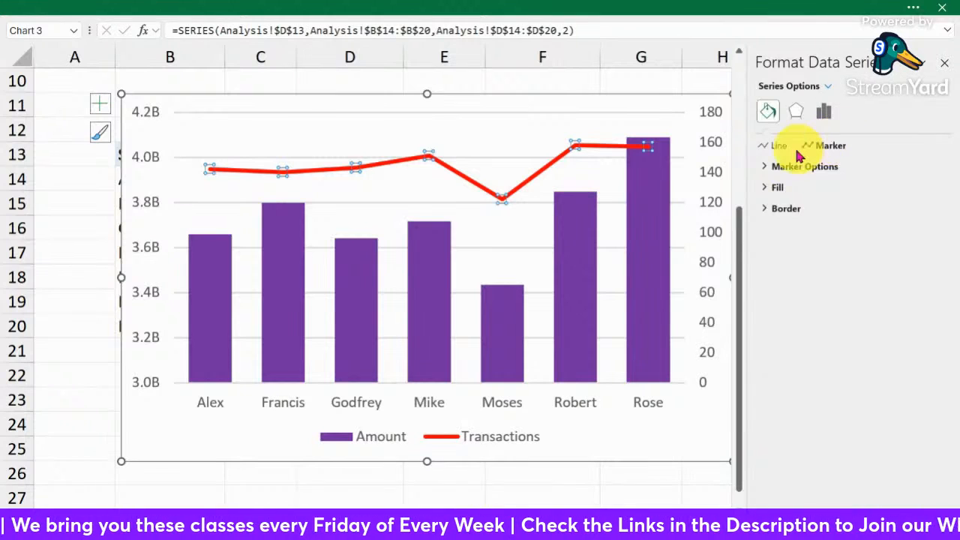
Add built-in circle markers to the Transactions line.
{"action": "left_click", "coordinate": [765, 167]}
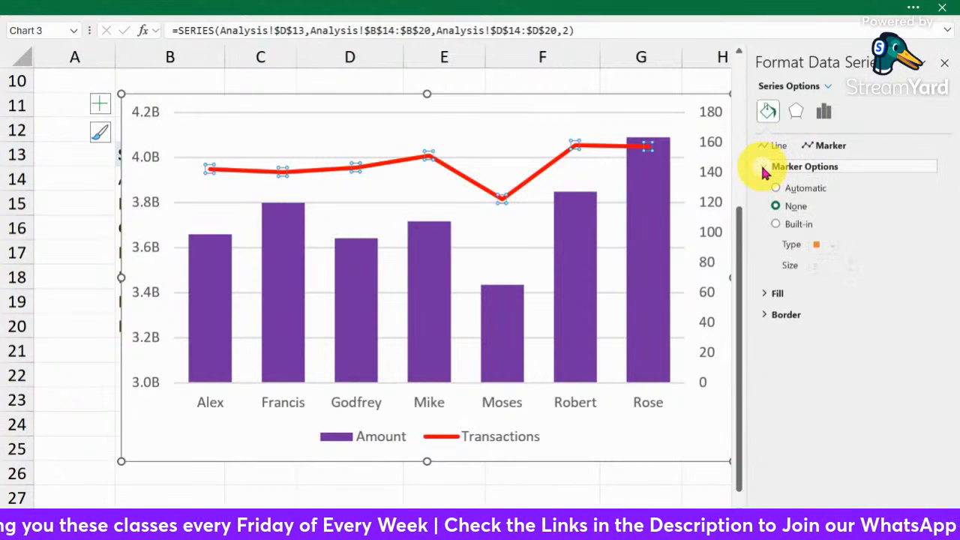
{"action": "left_click", "coordinate": [780, 225]}
{"action": "left_click", "coordinate": [837, 249]}
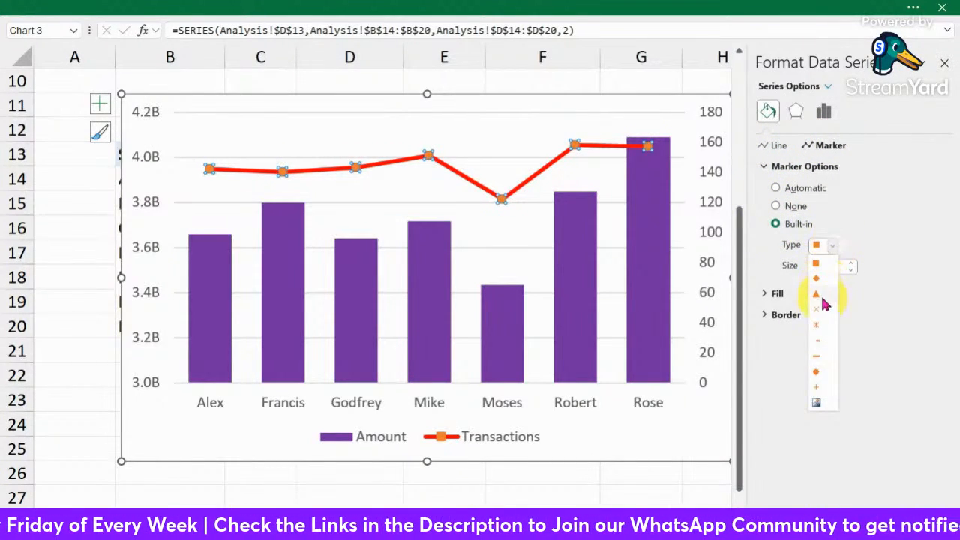
{"action": "left_click", "coordinate": [817, 370]}
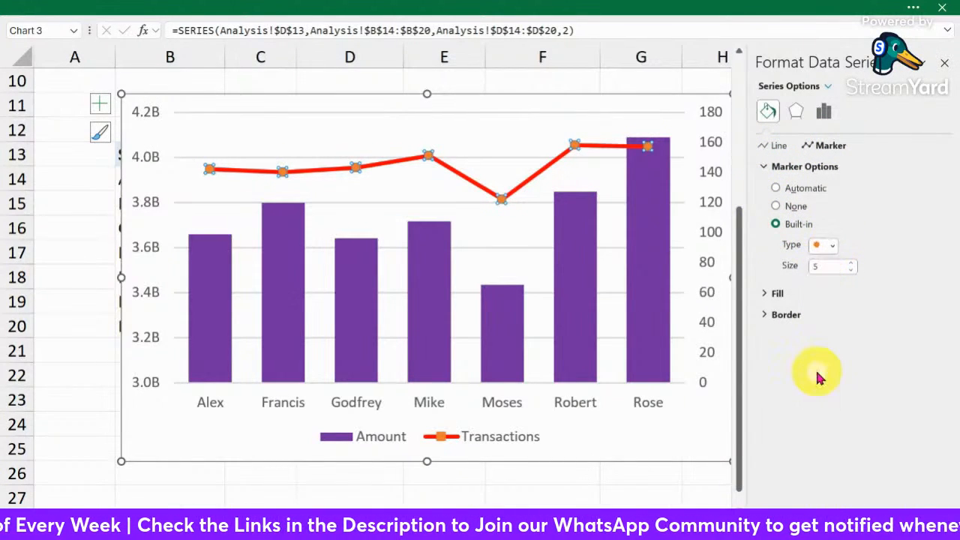
{"action": "left_click", "coordinate": [771, 166]}
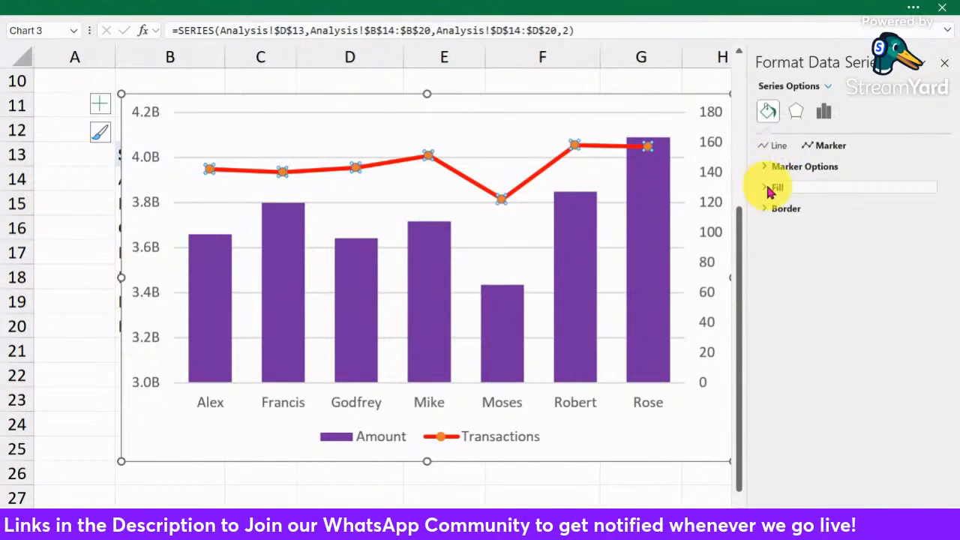
Give the Transactions line's markers a solid white fill.
{"action": "left_click", "coordinate": [771, 187]}
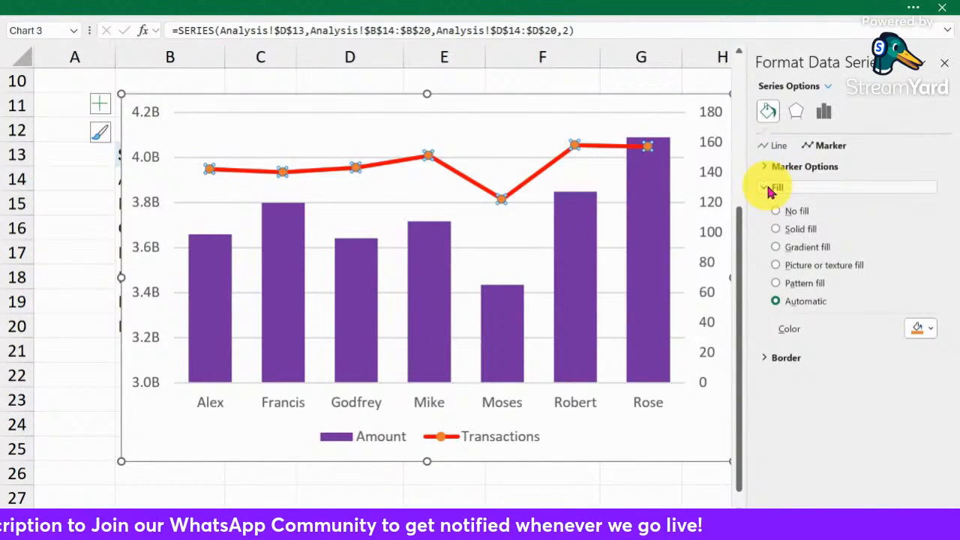
{"action": "left_click", "coordinate": [776, 229]}
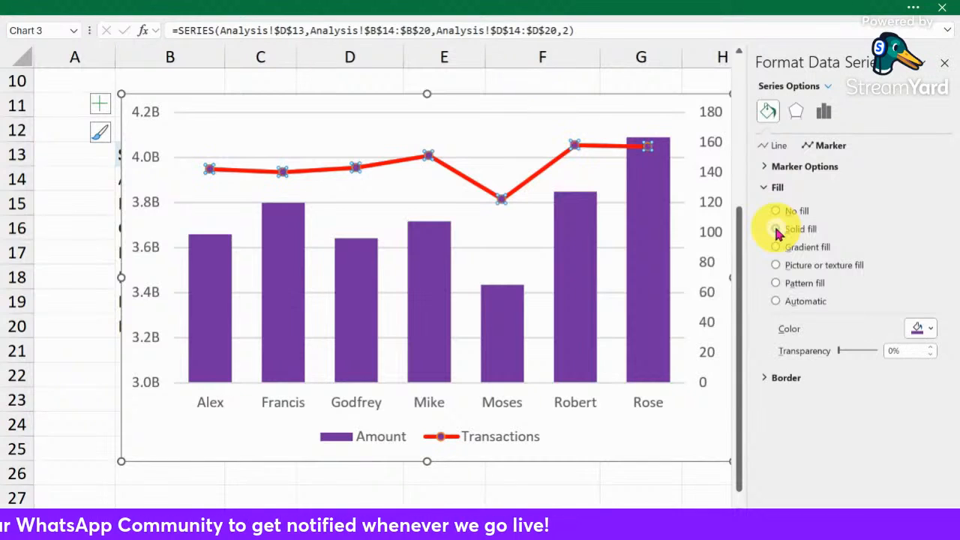
{"action": "left_click", "coordinate": [930, 333]}
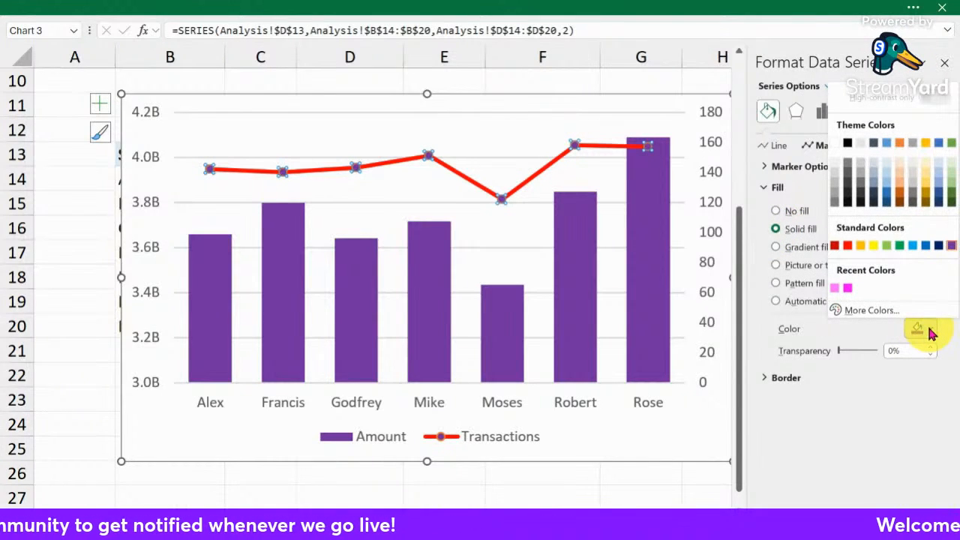
{"action": "left_click", "coordinate": [835, 143]}
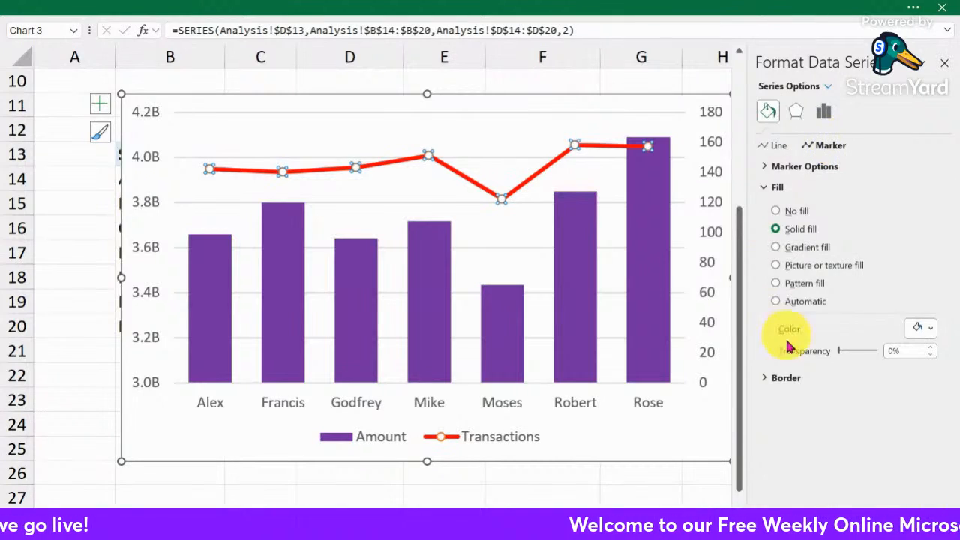
{"action": "left_click", "coordinate": [771, 188]}
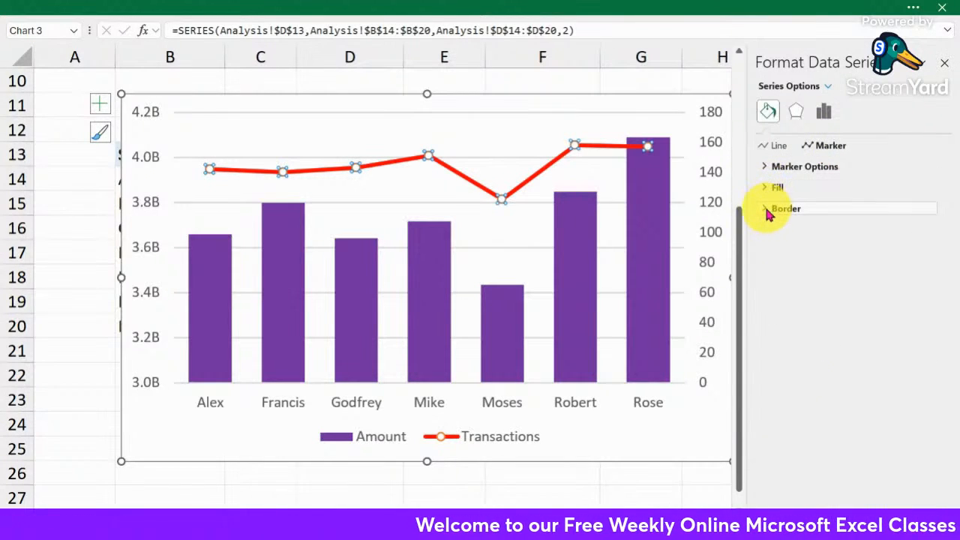
Give the Transactions line's markers a solid border in standard red.
{"action": "left_click", "coordinate": [767, 206]}
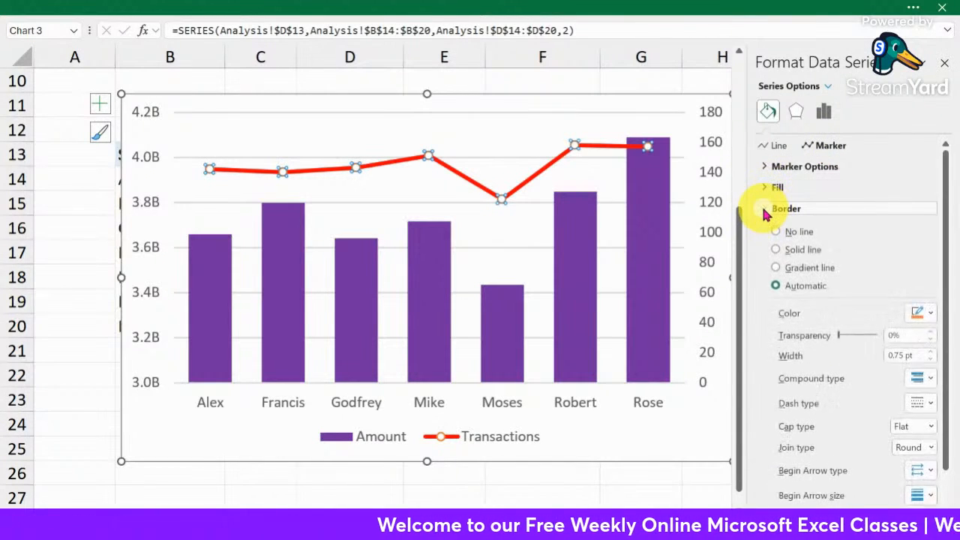
{"action": "left_click", "coordinate": [777, 250]}
{"action": "left_click", "coordinate": [926, 314]}
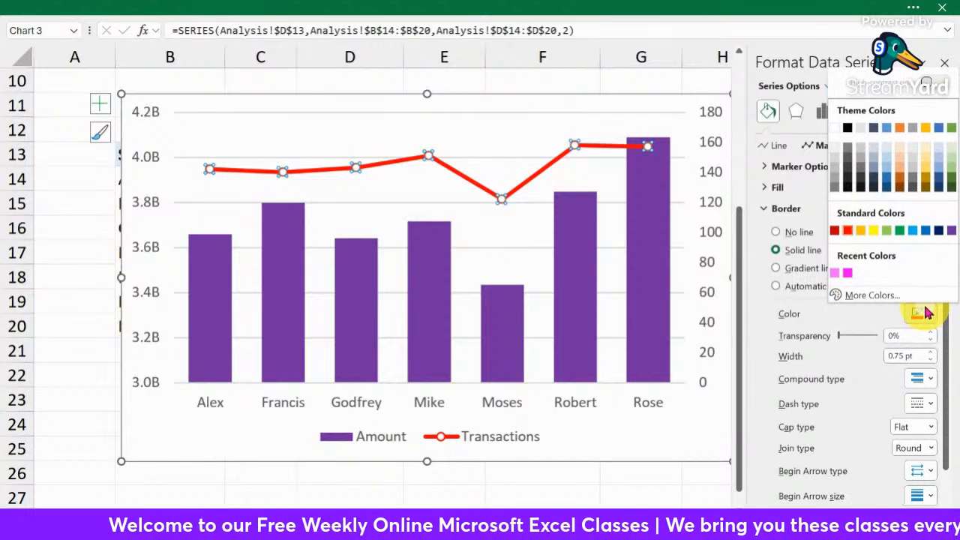
{"action": "left_click", "coordinate": [847, 230]}
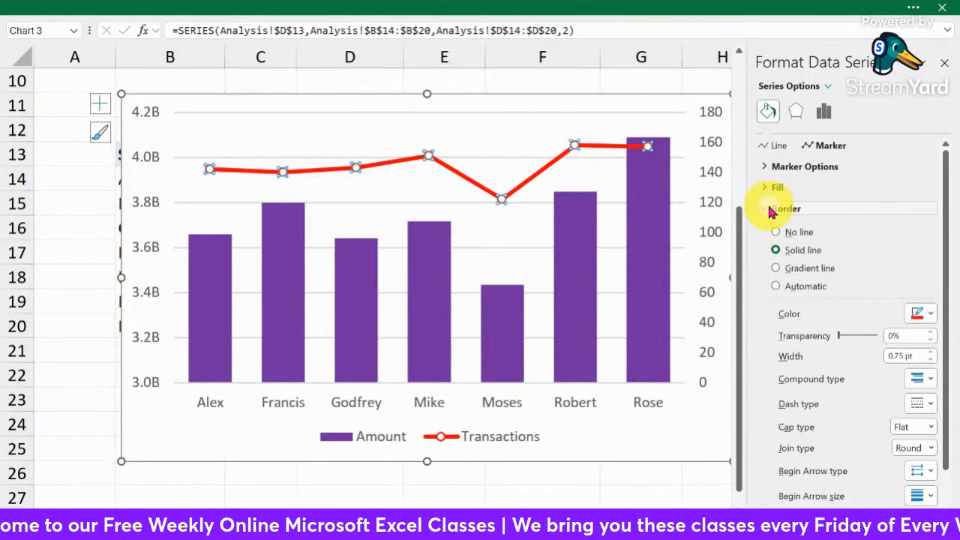
{"action": "left_click", "coordinate": [772, 210]}
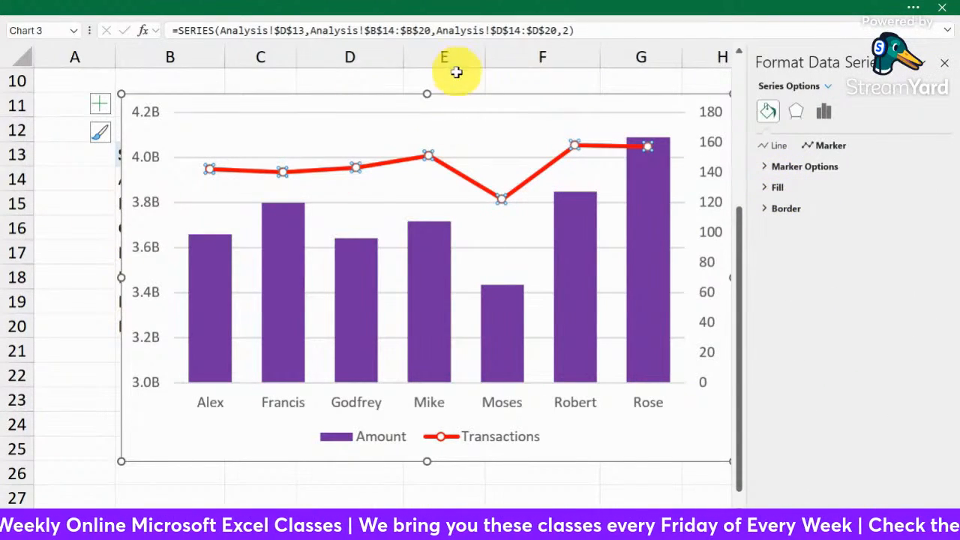
{"action": "left_click", "coordinate": [455, 72]}
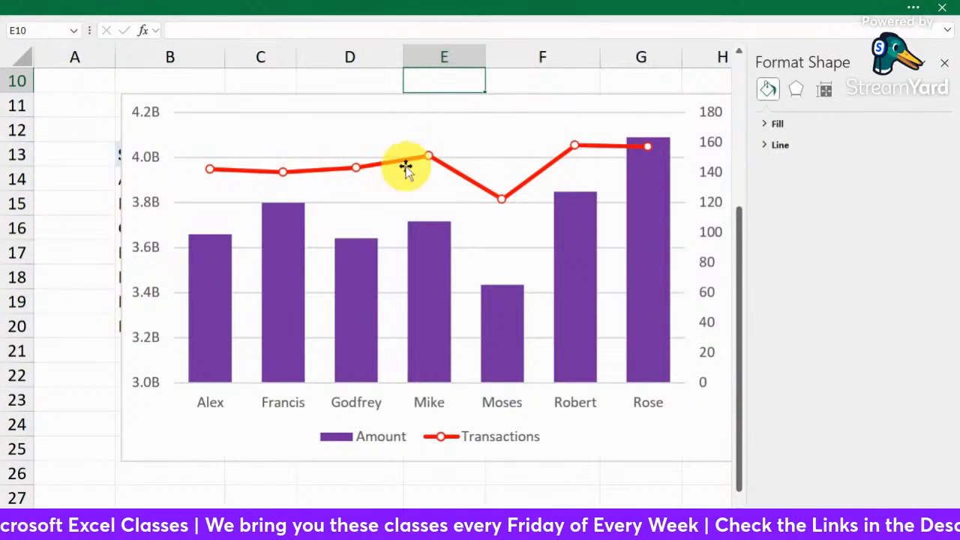
Set the built-in marker size of the Transactions line to 6.
{"action": "left_click", "coordinate": [548, 165]}
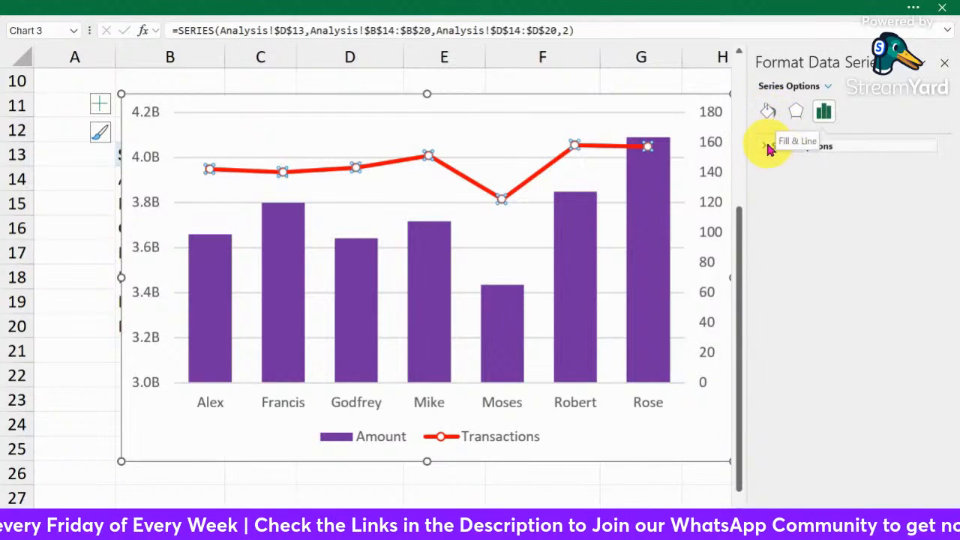
{"action": "left_click", "coordinate": [767, 146]}
{"action": "left_click", "coordinate": [769, 114]}
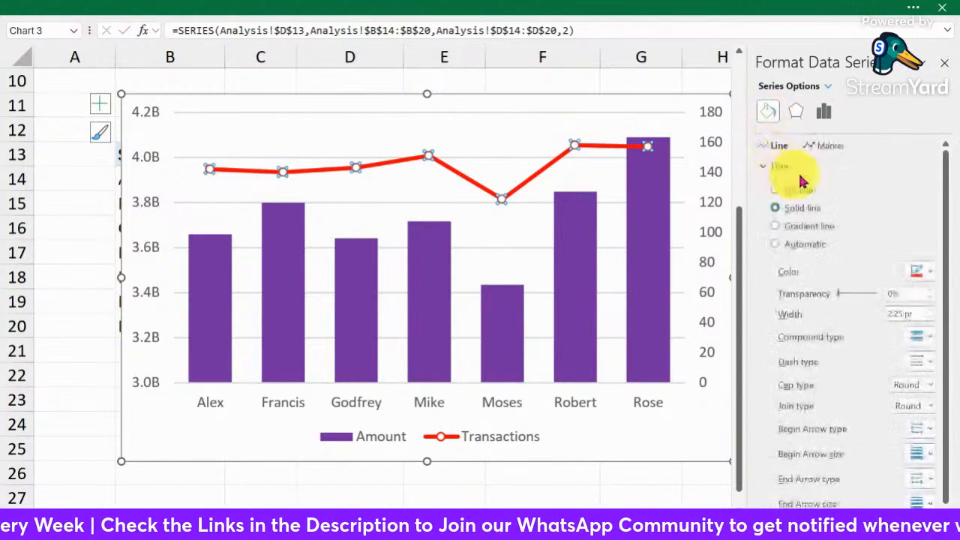
{"action": "left_click", "coordinate": [819, 149]}
{"action": "left_click", "coordinate": [770, 209]}
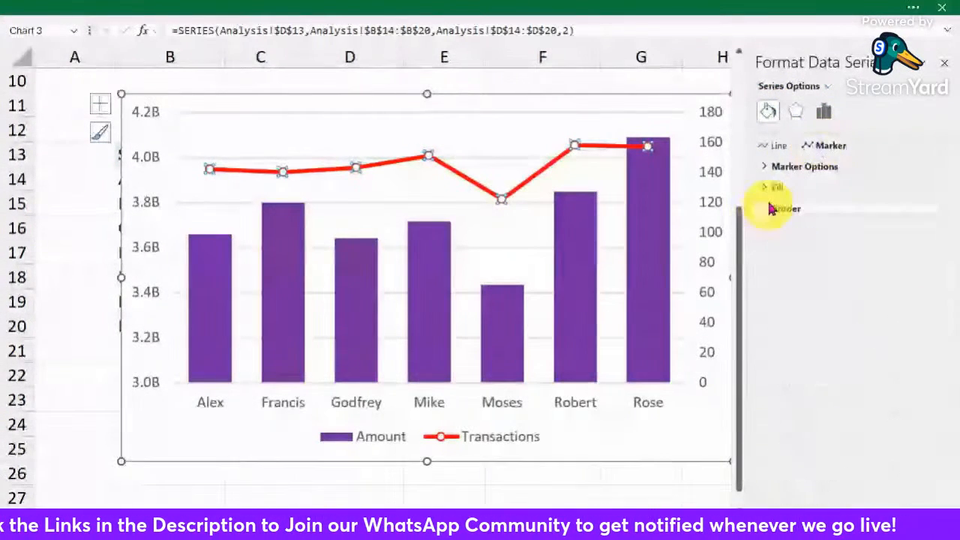
{"action": "left_click", "coordinate": [793, 166]}
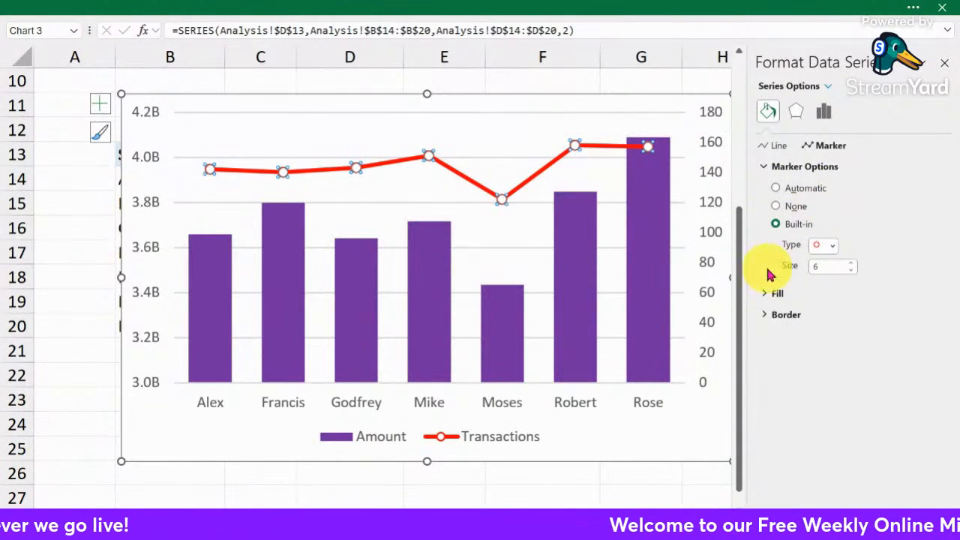
{"action": "left_click", "coordinate": [766, 293]}
{"action": "left_click", "coordinate": [773, 294]}
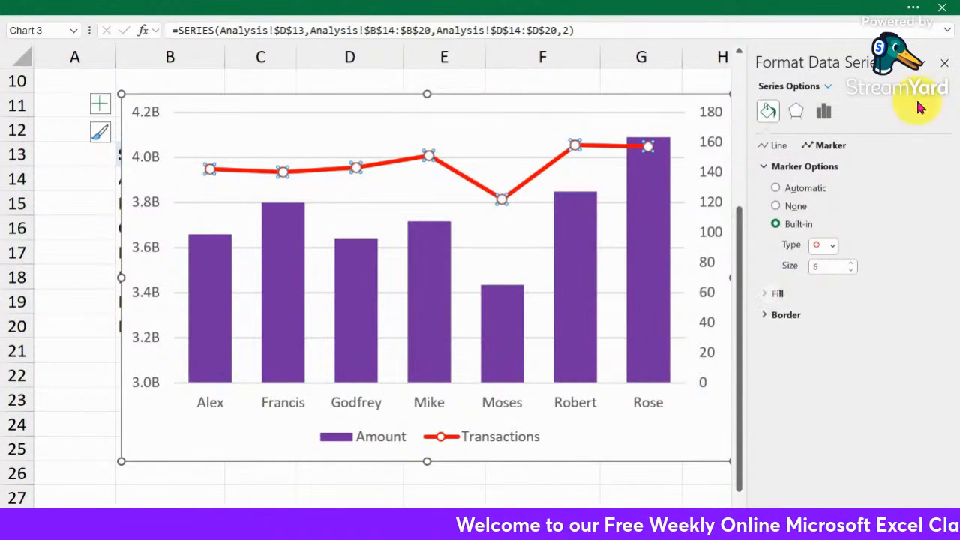
{"action": "left_click", "coordinate": [942, 65]}
{"action": "left_click", "coordinate": [841, 236]}
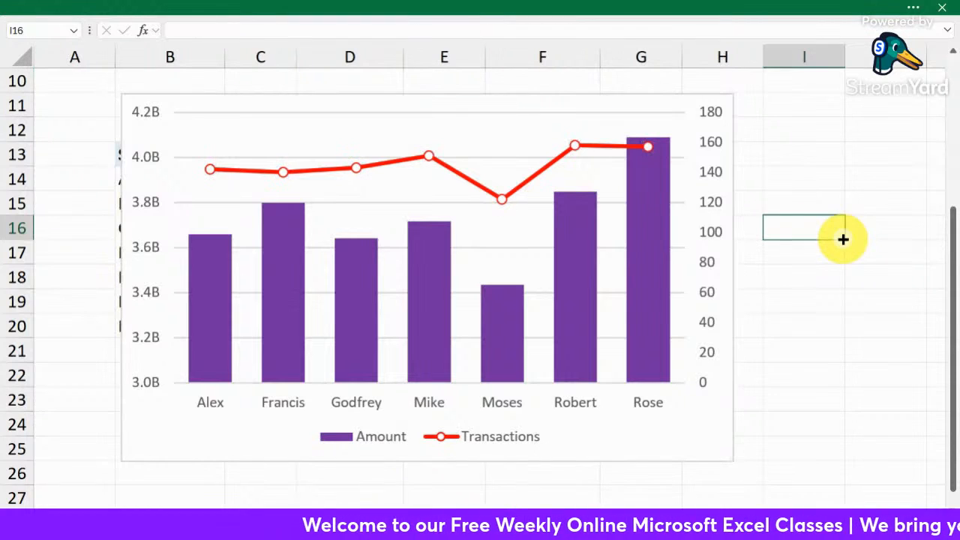
Shrink the combo chart from its upper-left corner to start at row 12 and add data labels to both series.
{"action": "left_click", "coordinate": [242, 97]}
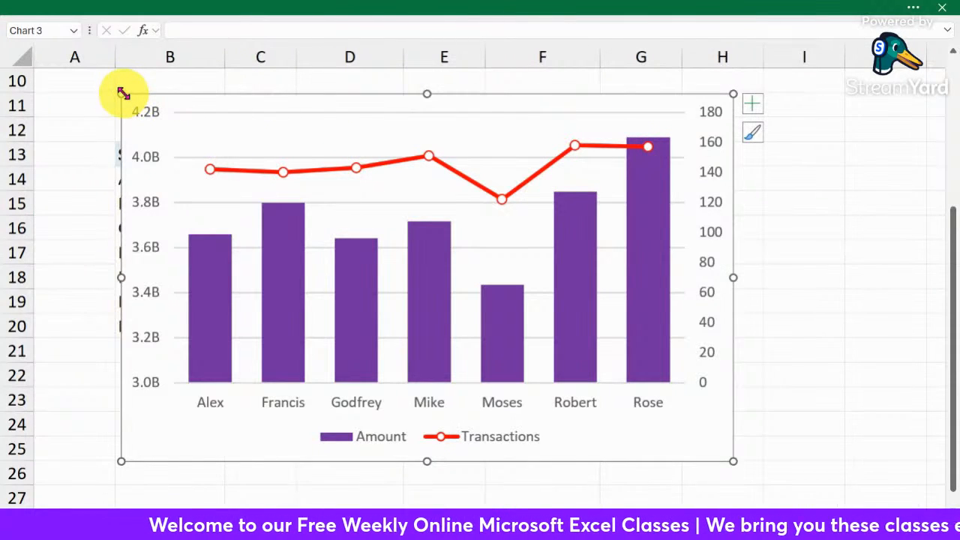
{"action": "left_click_drag", "start_coordinate": [123, 93], "coordinate": [192, 128]}
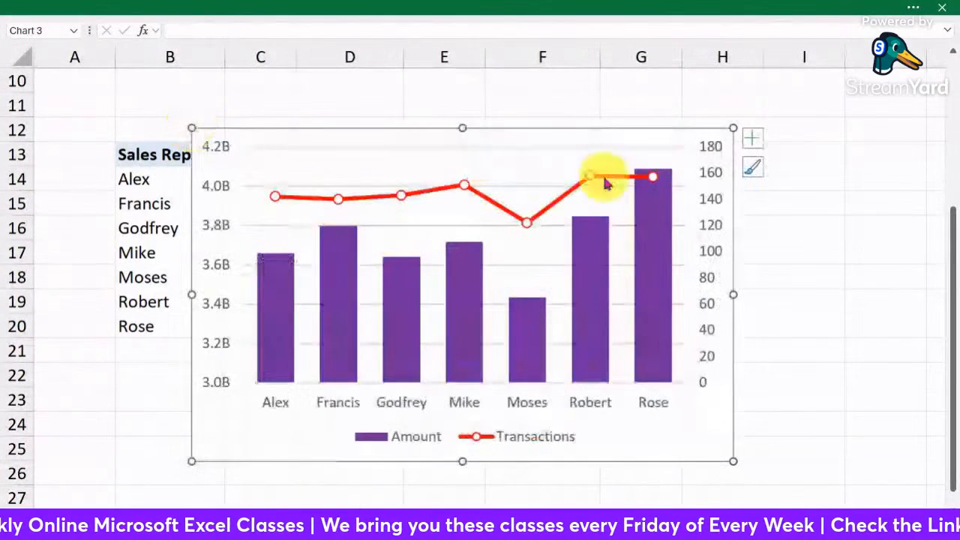
{"action": "left_click", "coordinate": [756, 142]}
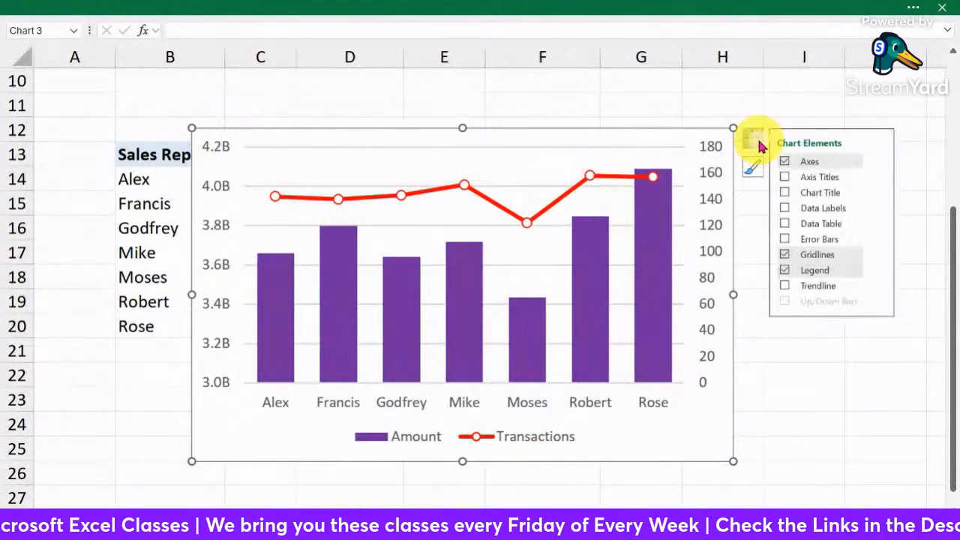
{"action": "left_click", "coordinate": [785, 209]}
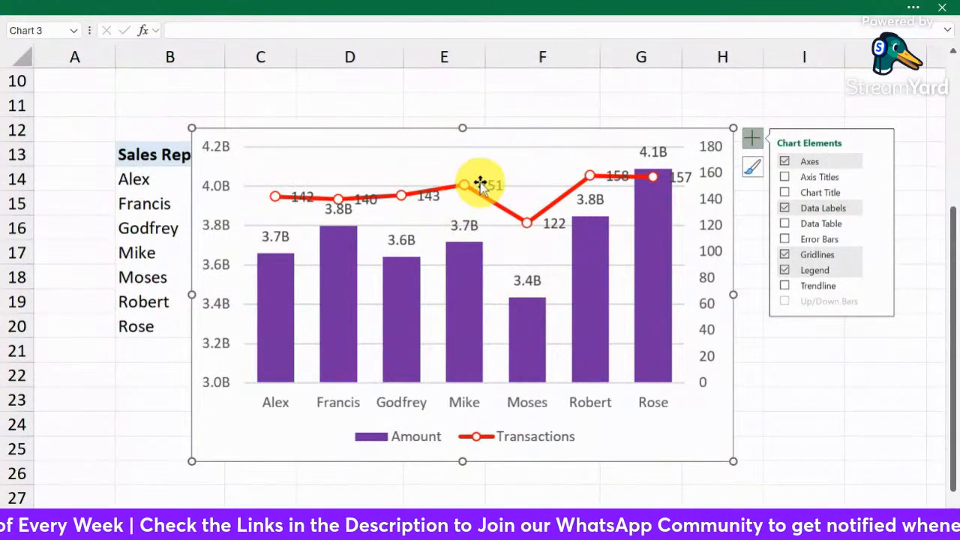
Set the label position of the Amount columns' data labels to Inside End.
{"action": "mouse_move", "coordinate": [464, 312]}
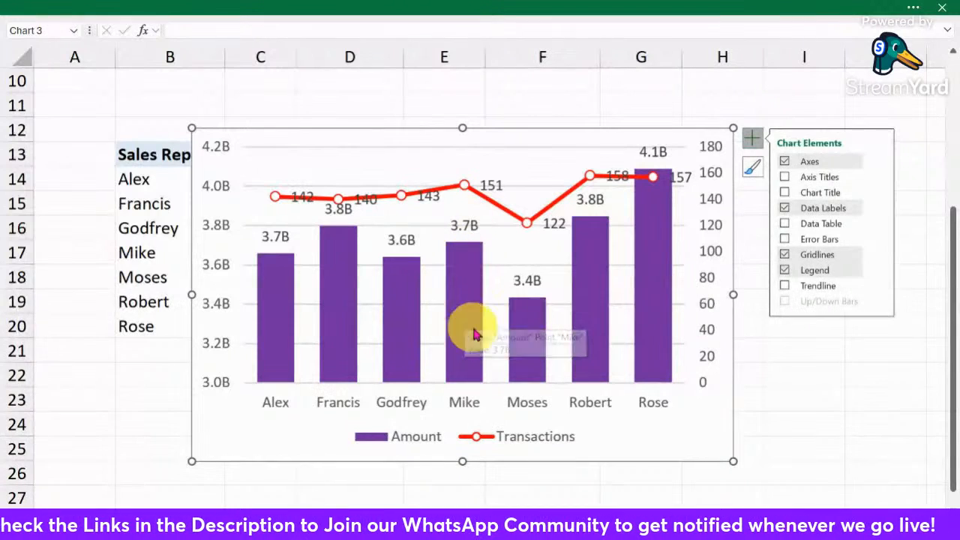
{"action": "left_click", "coordinate": [526, 282]}
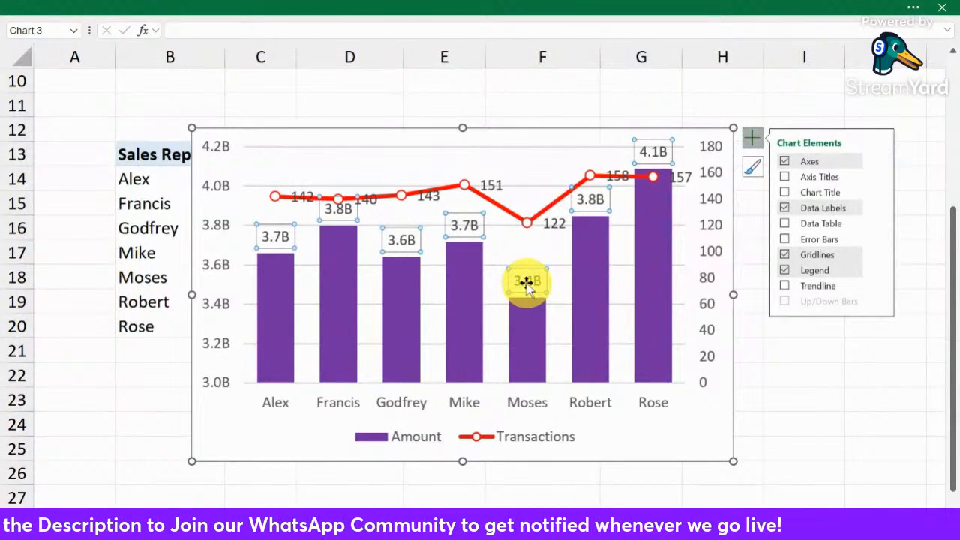
{"action": "right_click", "coordinate": [526, 281]}
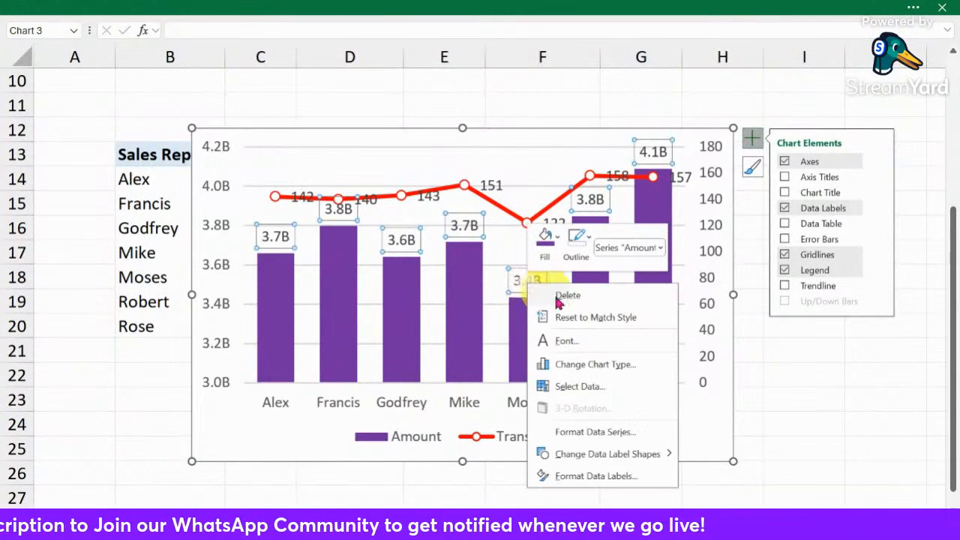
{"action": "left_click", "coordinate": [600, 474]}
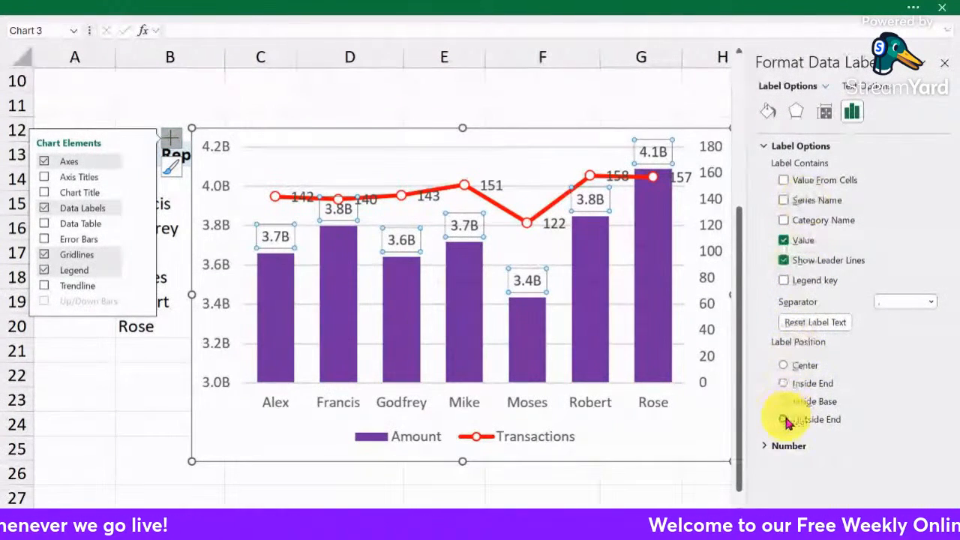
{"action": "left_click", "coordinate": [784, 383]}
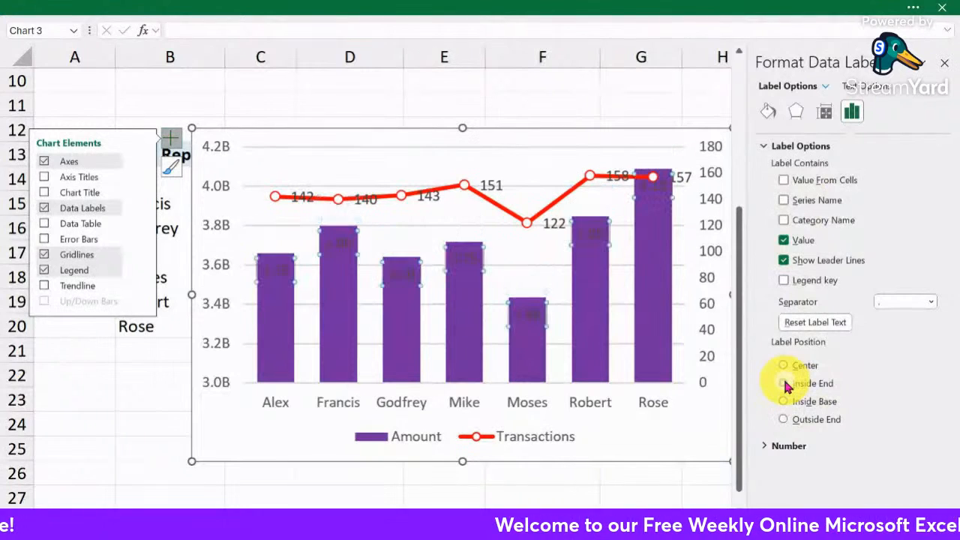
Change the font color of the Amount data labels to white.
{"action": "left_click", "coordinate": [912, 8]}
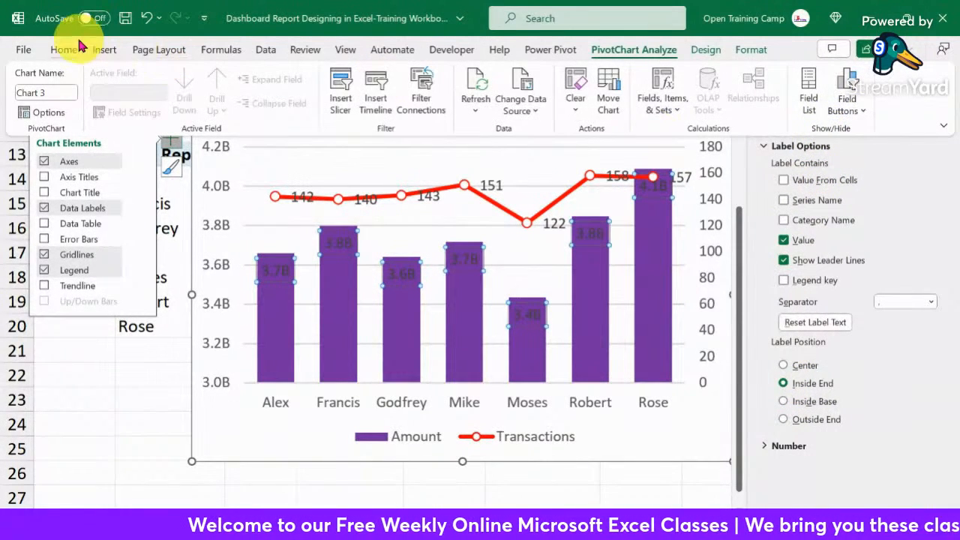
{"action": "left_click", "coordinate": [64, 51]}
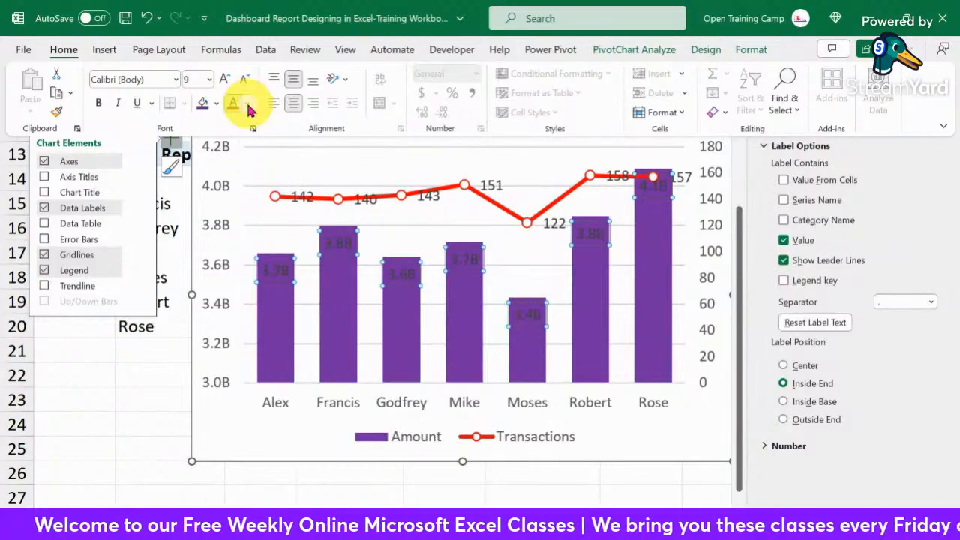
{"action": "left_click", "coordinate": [248, 105]}
{"action": "left_click", "coordinate": [234, 196]}
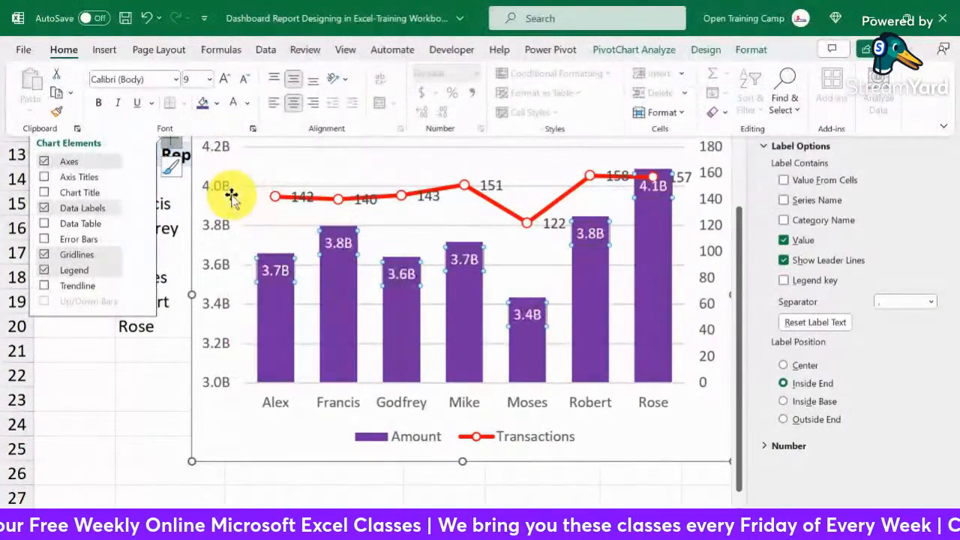
{"action": "left_click", "coordinate": [763, 147]}
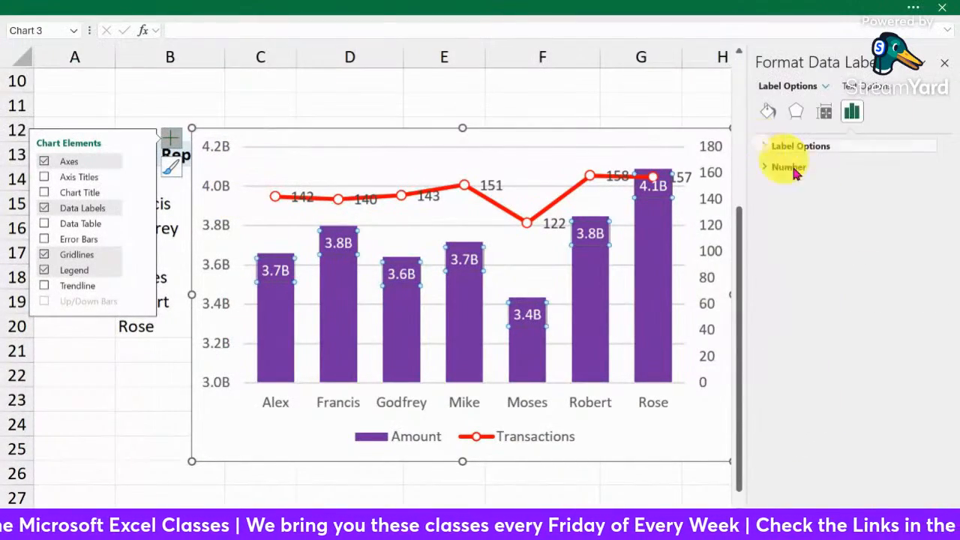
Set the label position of the Transactions line's data labels to Above.
{"action": "left_click", "coordinate": [494, 184]}
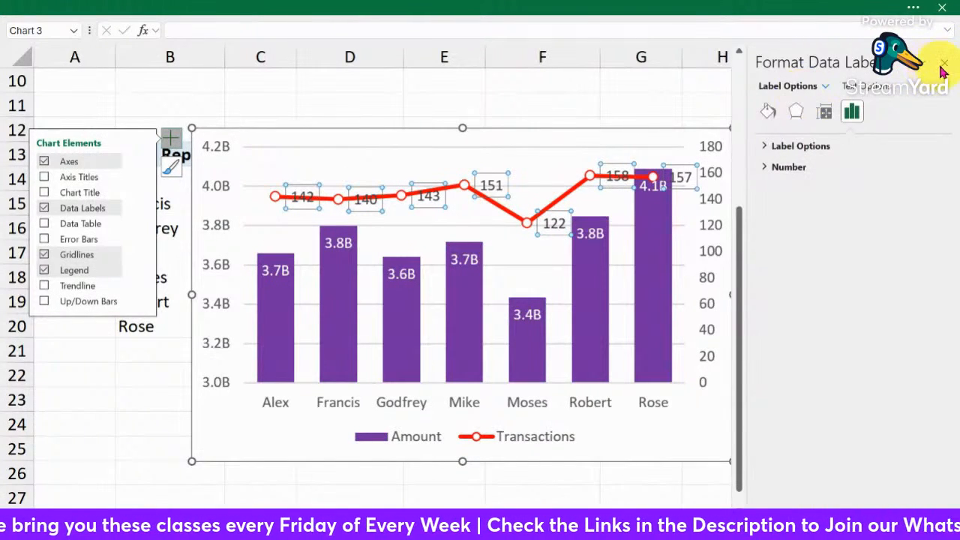
{"action": "left_click", "coordinate": [942, 66]}
{"action": "right_click", "coordinate": [611, 179]}
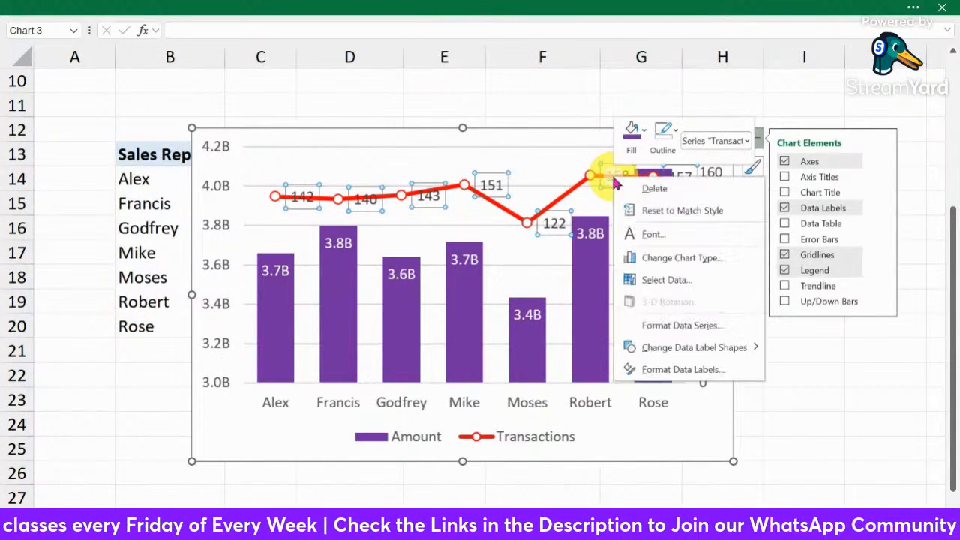
{"action": "left_click", "coordinate": [679, 369]}
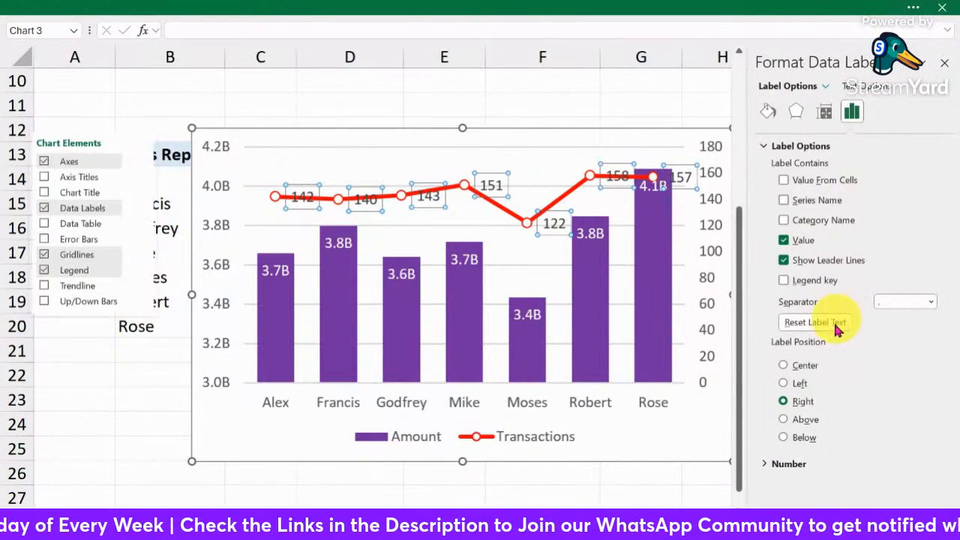
{"action": "left_click", "coordinate": [783, 420]}
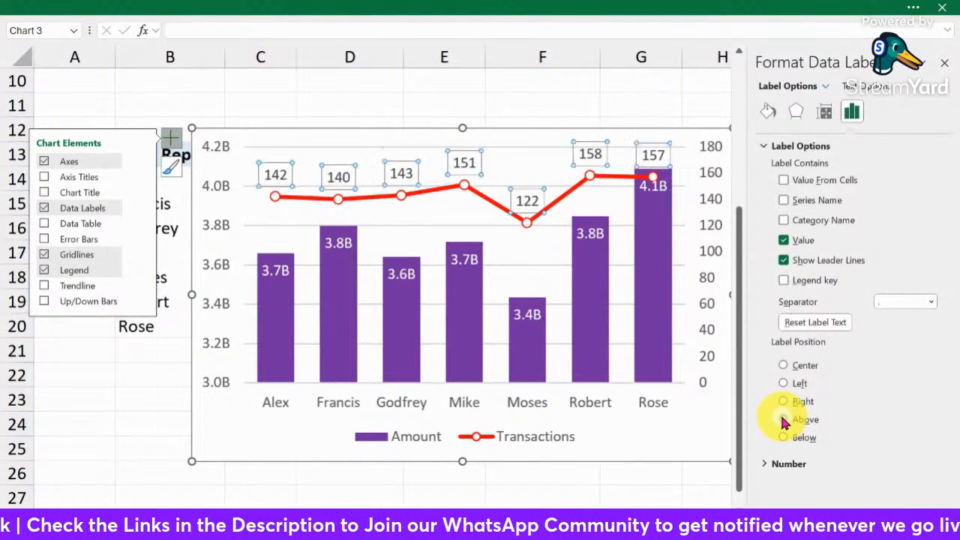
{"action": "left_click", "coordinate": [944, 63]}
{"action": "left_click", "coordinate": [850, 407]}
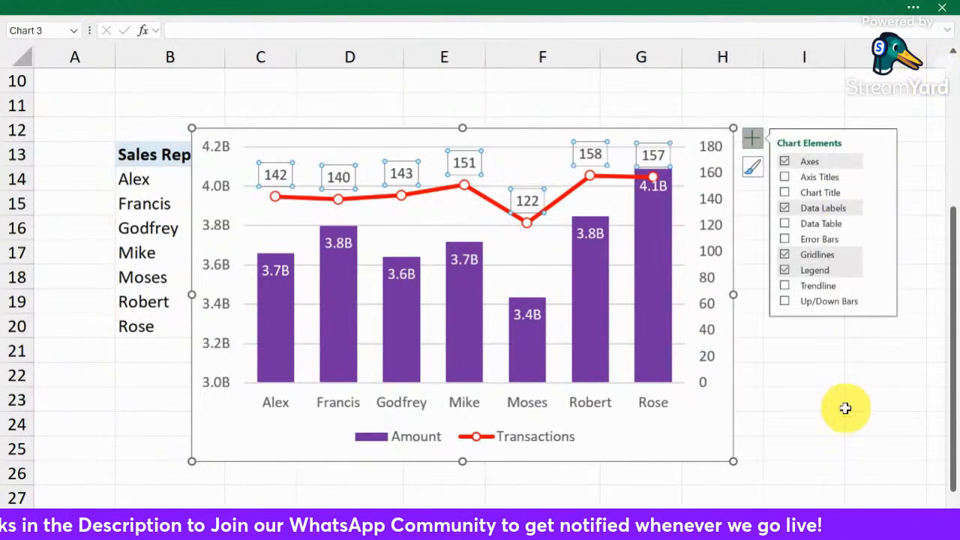
Move the combo chart to just beside the Sales Reps names and remove its horizontal gridlines.
{"action": "left_click", "coordinate": [503, 132]}
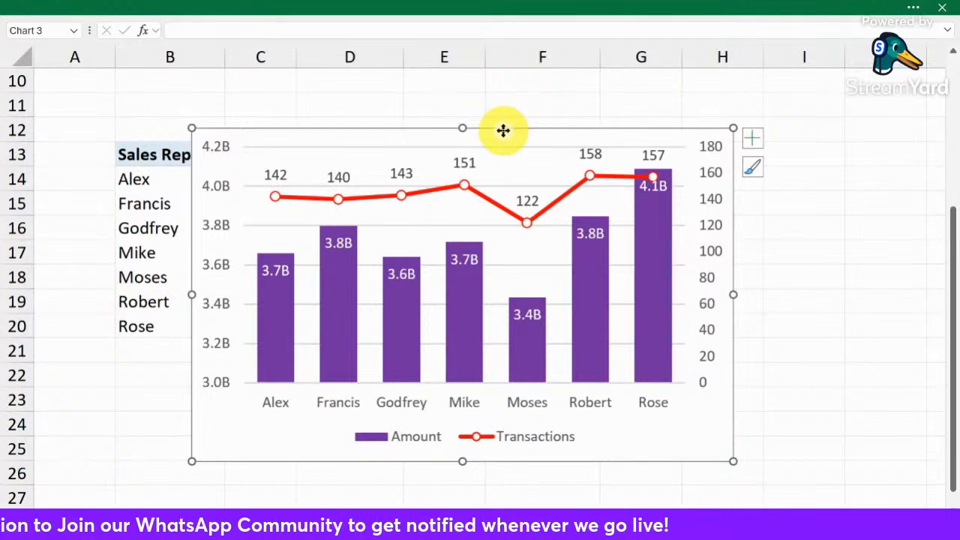
{"action": "left_click_drag", "start_coordinate": [503, 130], "coordinate": [562, 128]}
{"action": "key", "text": "Escape"}
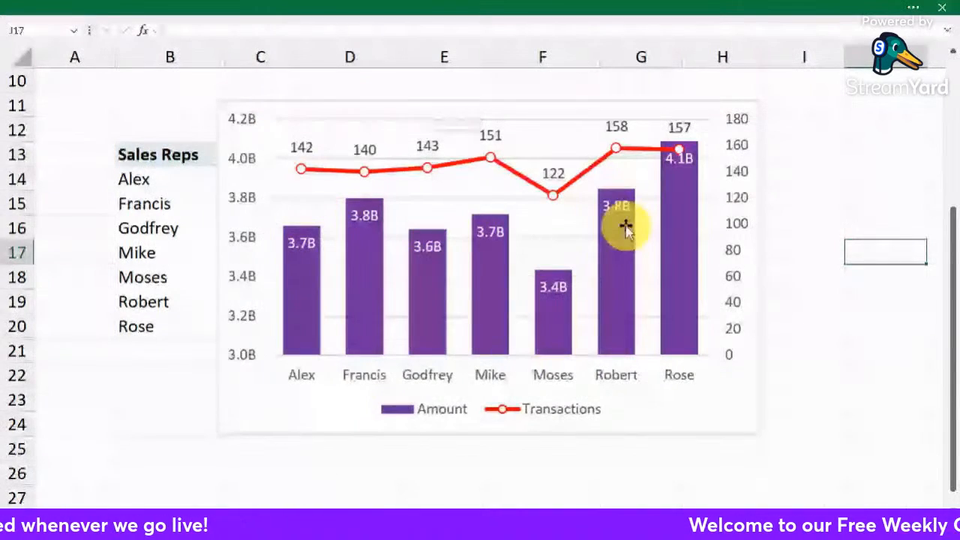
{"action": "left_click", "coordinate": [639, 241]}
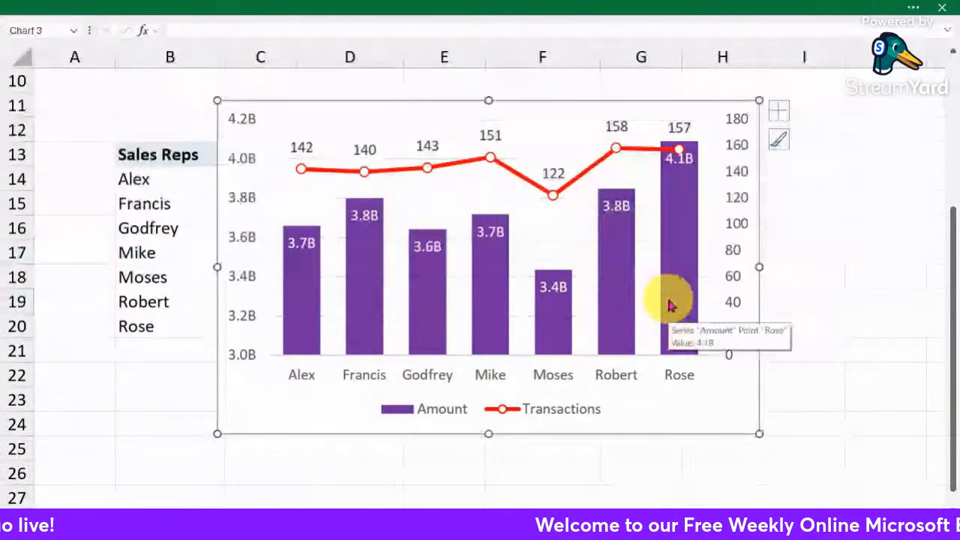
{"action": "left_click_drag", "start_coordinate": [347, 97], "coordinate": [265, 85]}
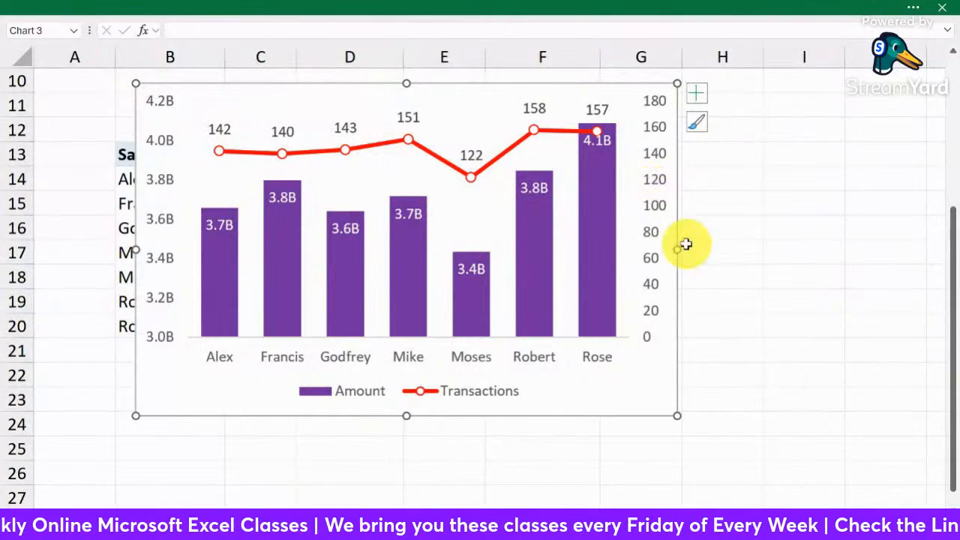
{"action": "left_click_drag", "start_coordinate": [677, 337], "coordinate": [754, 344]}
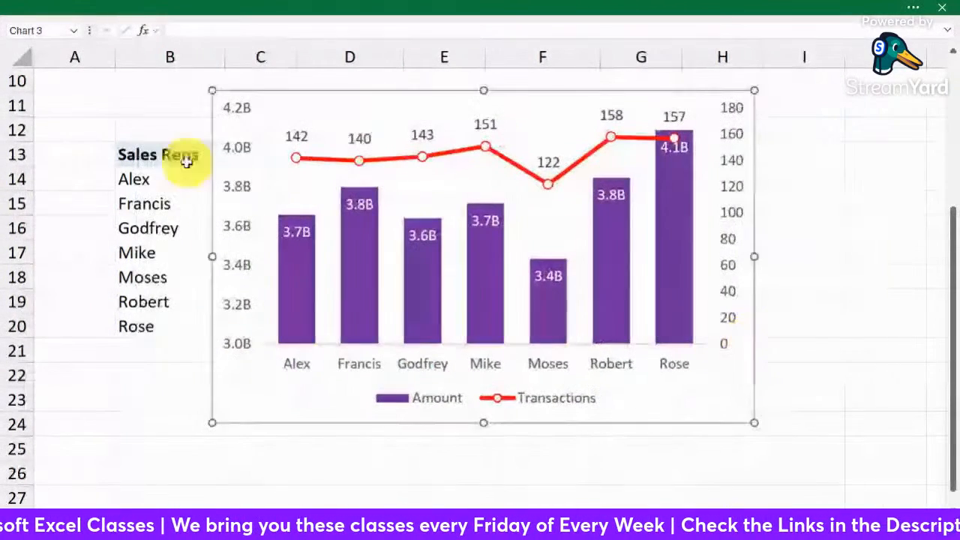
Try deleting the combo chart's secondary vertical axis, and undo the deletion.
{"action": "left_click", "coordinate": [731, 157]}
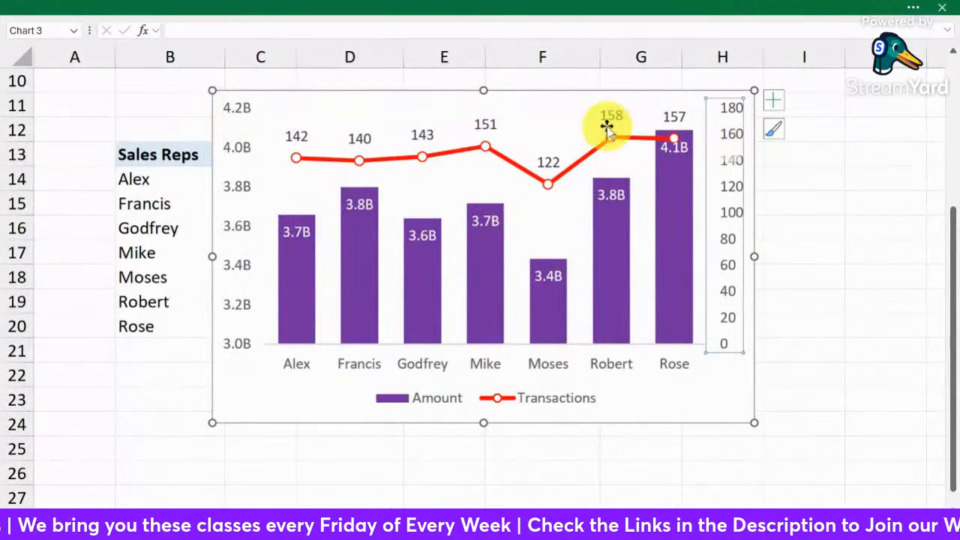
{"action": "left_click", "coordinate": [293, 141]}
{"action": "left_click", "coordinate": [239, 129]}
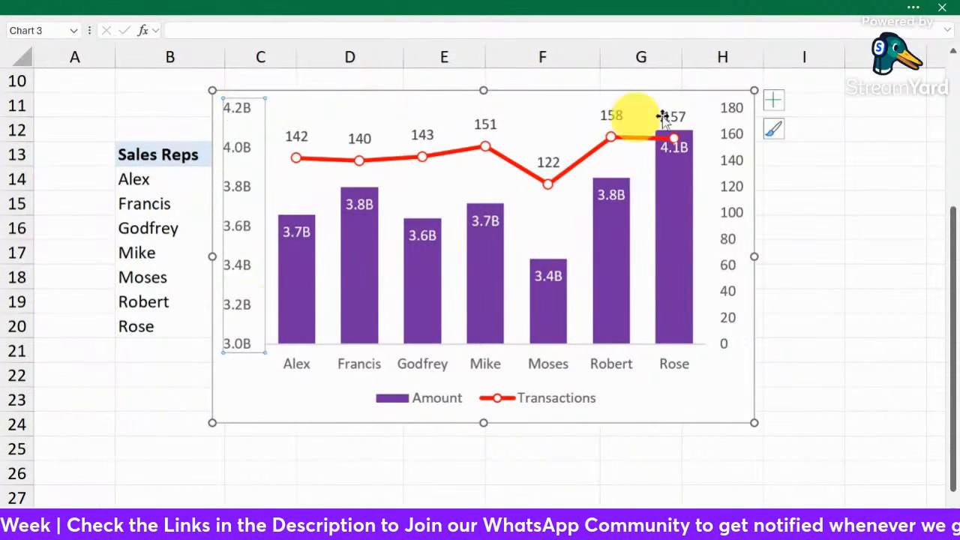
{"action": "left_click", "coordinate": [733, 146]}
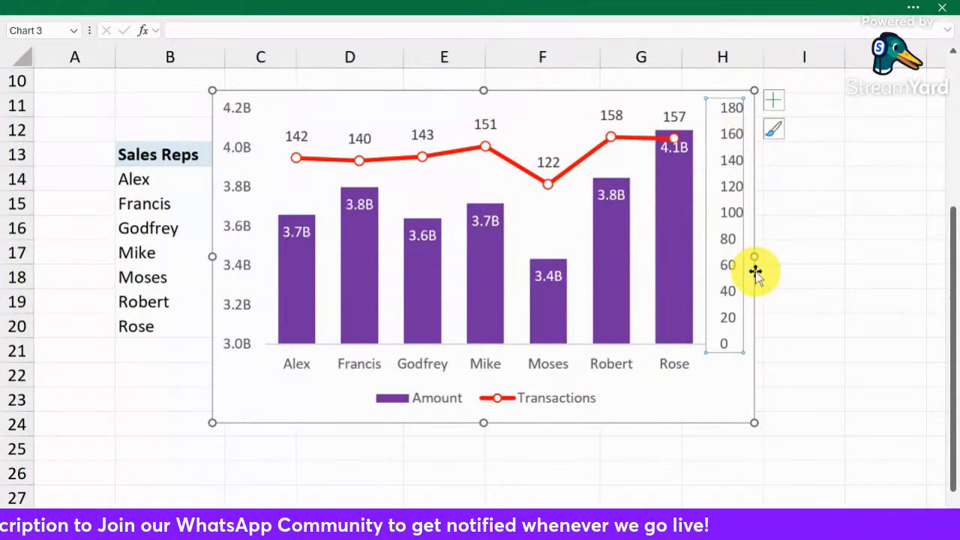
{"action": "key", "text": "Delete"}
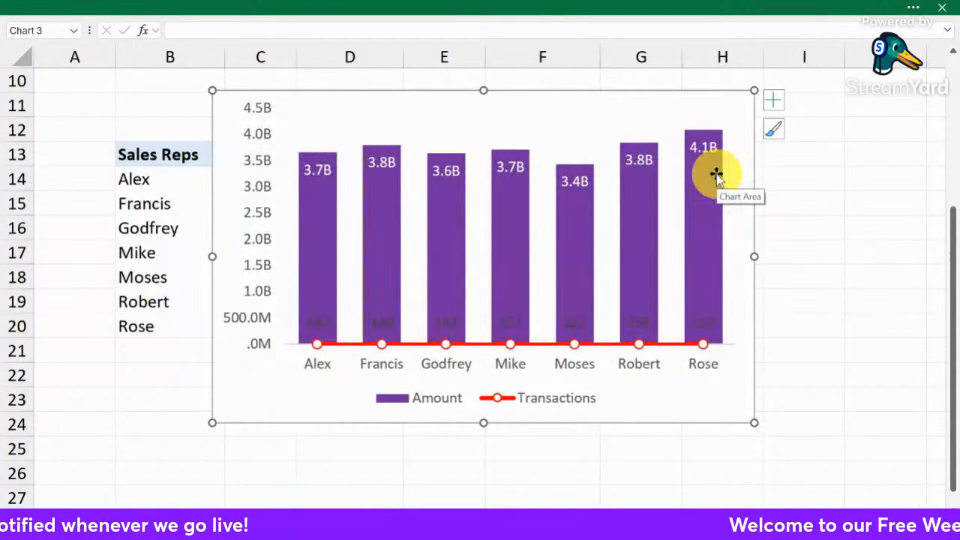
{"action": "key", "text": "ctrl+z"}
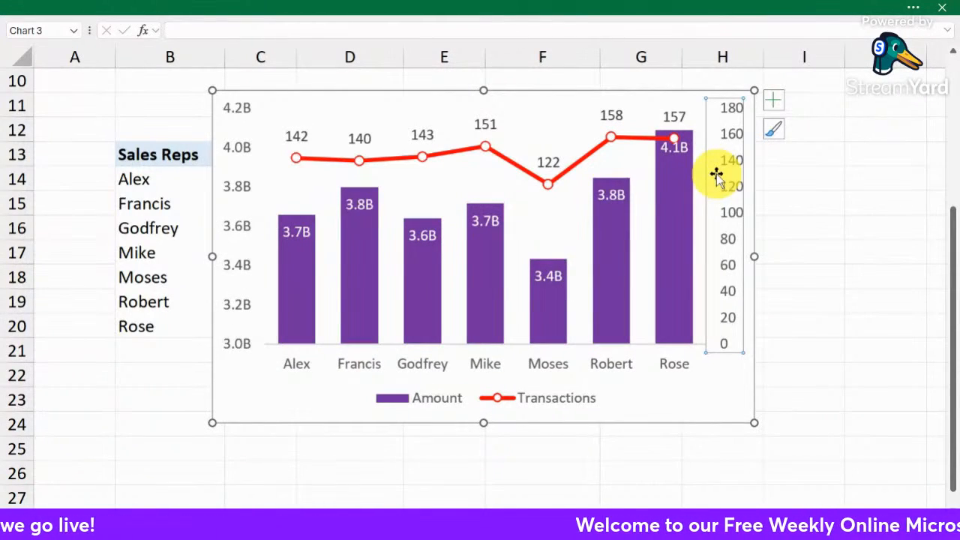
{"action": "left_click", "coordinate": [896, 178]}
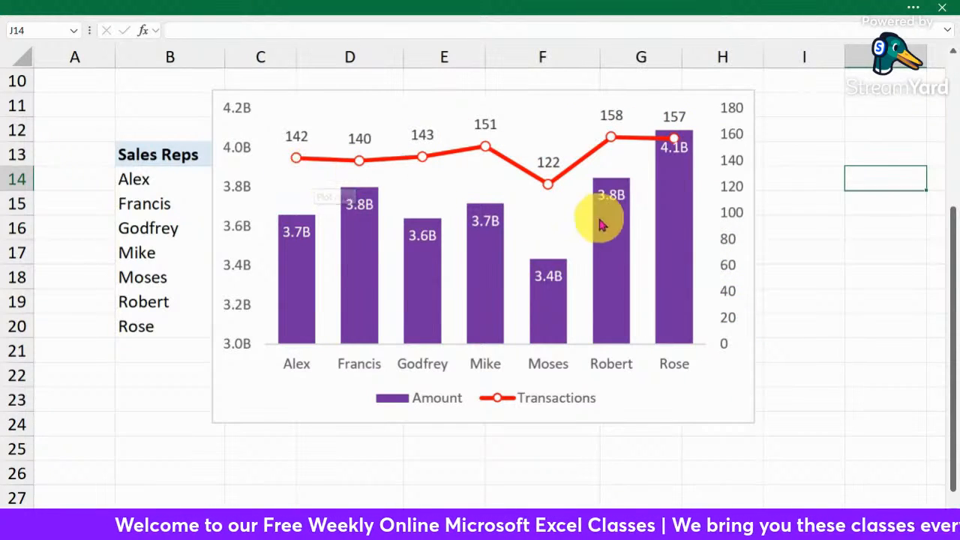
Shrink the combo chart and move it by cut and paste onto the dashboard sheet, into the untitled card above Sales by Product.
{"action": "left_click", "coordinate": [238, 94]}
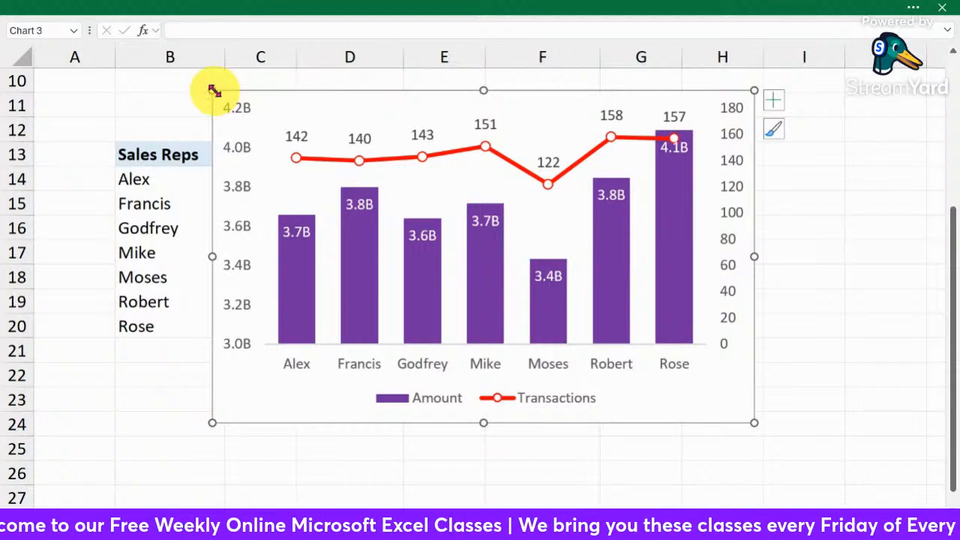
{"action": "left_click_drag", "start_coordinate": [213, 90], "coordinate": [355, 189]}
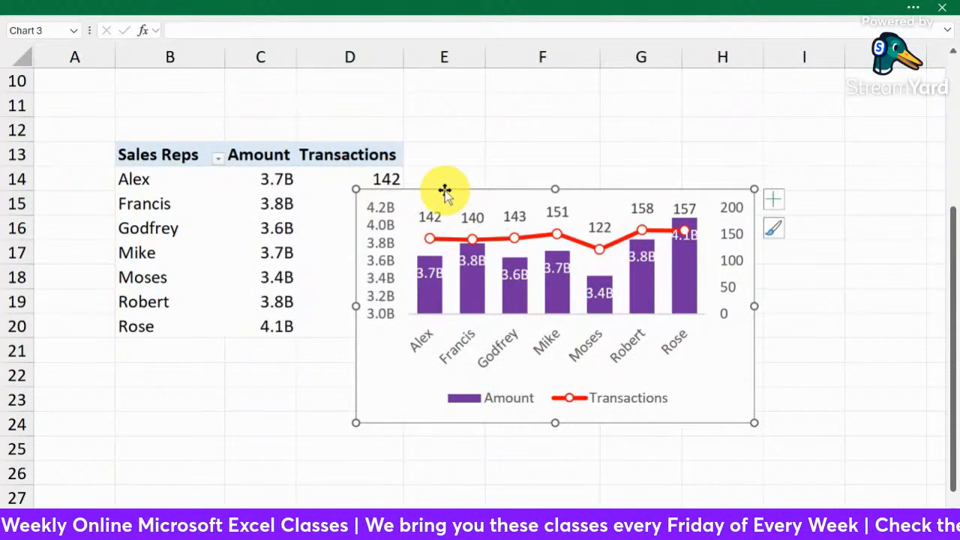
{"action": "key", "text": "ctrl+x"}
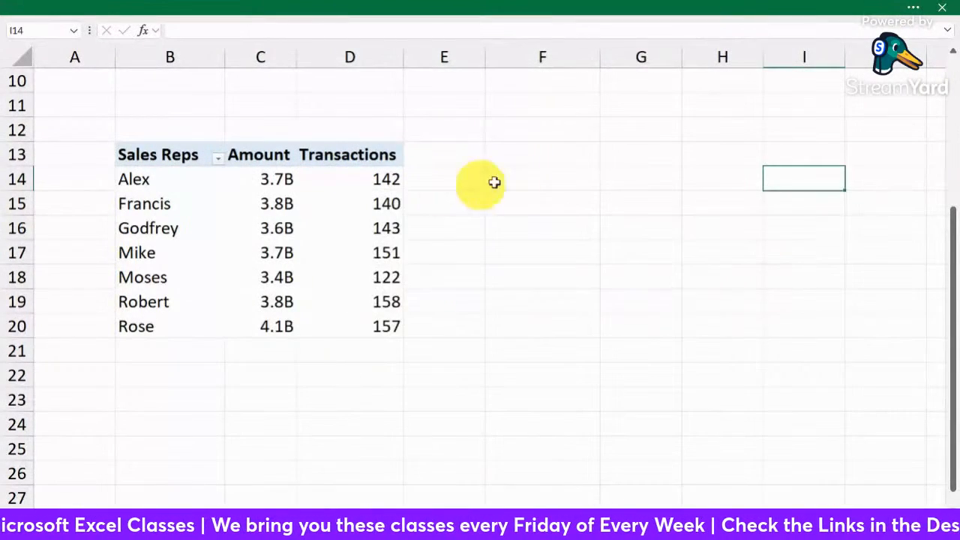
{"action": "left_click", "coordinate": [288, 528]}
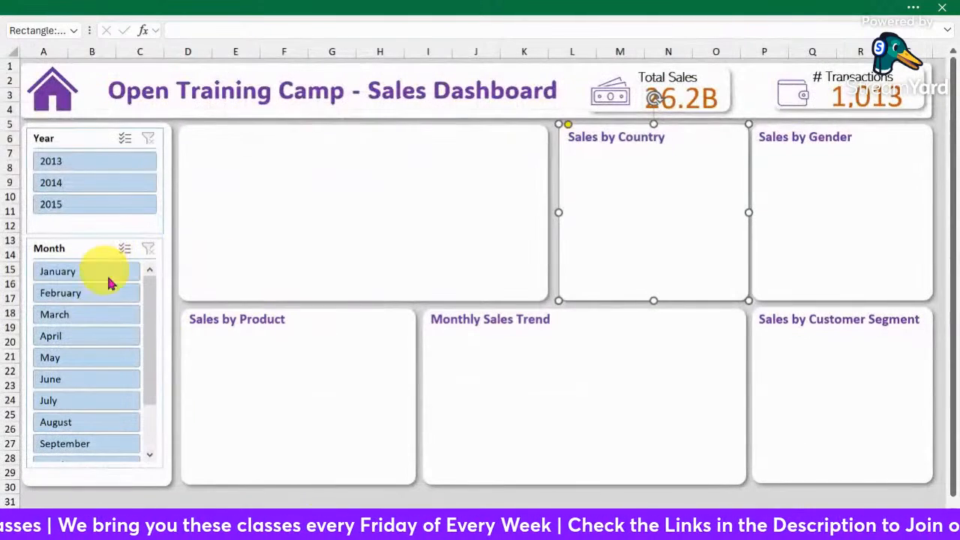
{"action": "left_click", "coordinate": [181, 497]}
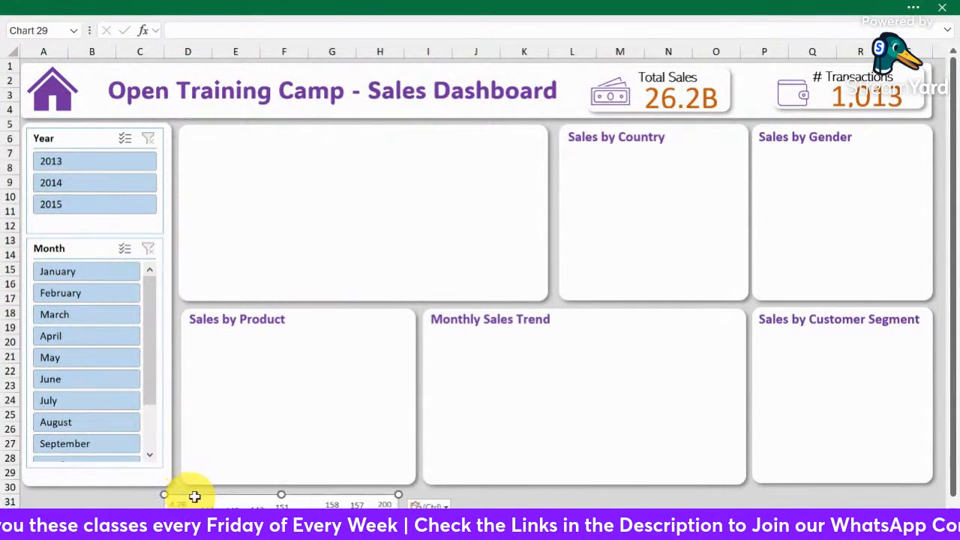
{"action": "left_click_drag", "start_coordinate": [232, 493], "coordinate": [255, 139]}
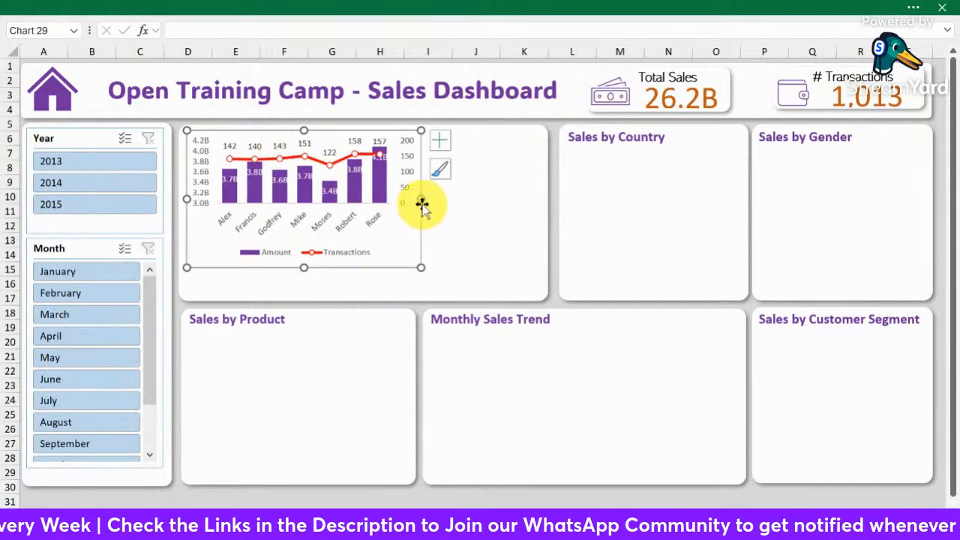
Resize the combo chart to fill its untitled dashboard card, about 2.38" high and 5.08" wide.
{"action": "left_click_drag", "start_coordinate": [423, 199], "coordinate": [542, 198]}
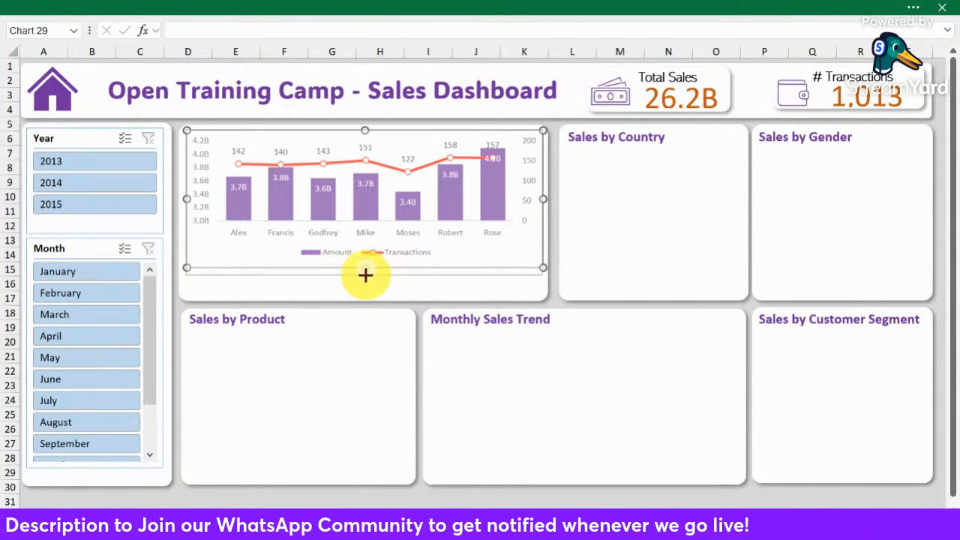
{"action": "left_click_drag", "start_coordinate": [365, 276], "coordinate": [363, 291]}
{"action": "left_click_drag", "start_coordinate": [362, 295], "coordinate": [362, 299]}
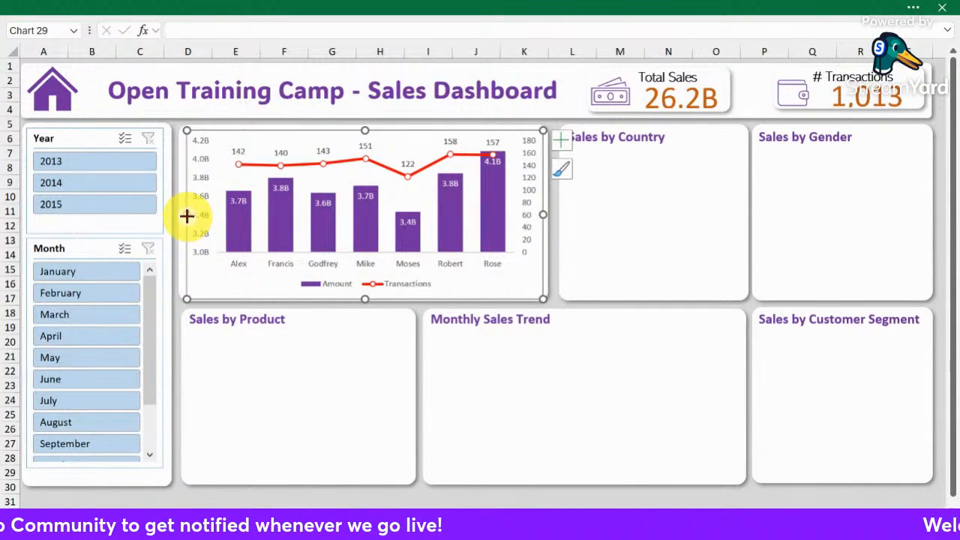
{"action": "left_click_drag", "start_coordinate": [187, 216], "coordinate": [182, 215]}
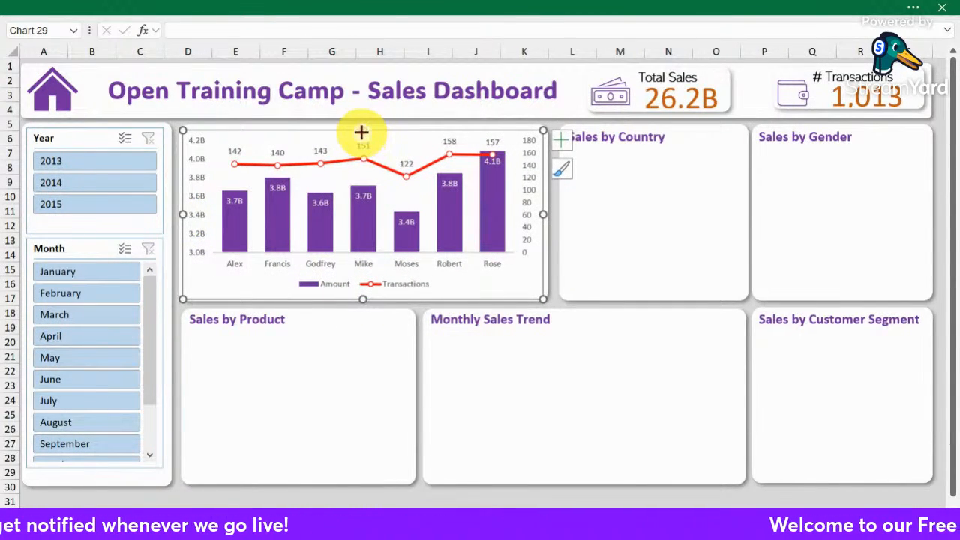
{"action": "left_click_drag", "start_coordinate": [361, 132], "coordinate": [362, 127]}
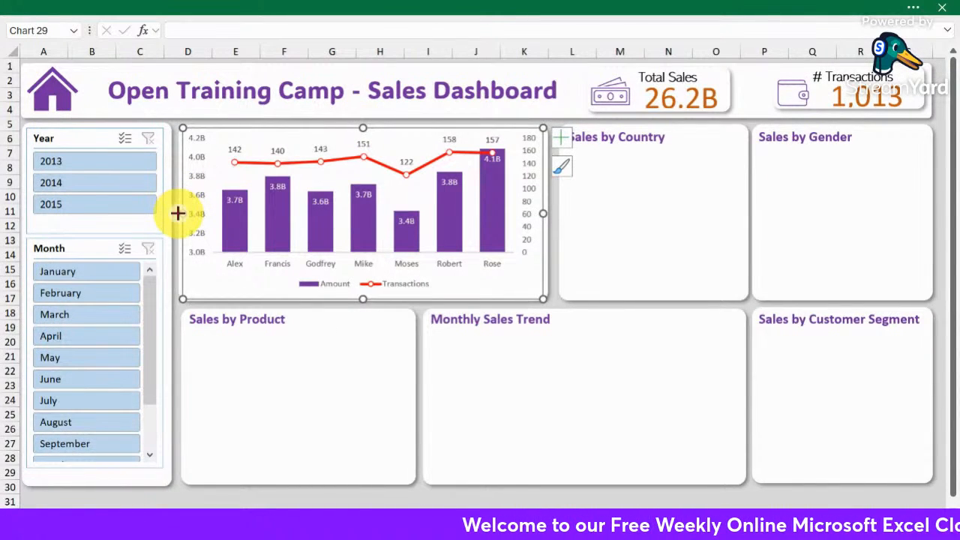
{"action": "left_click_drag", "start_coordinate": [180, 210], "coordinate": [178, 213]}
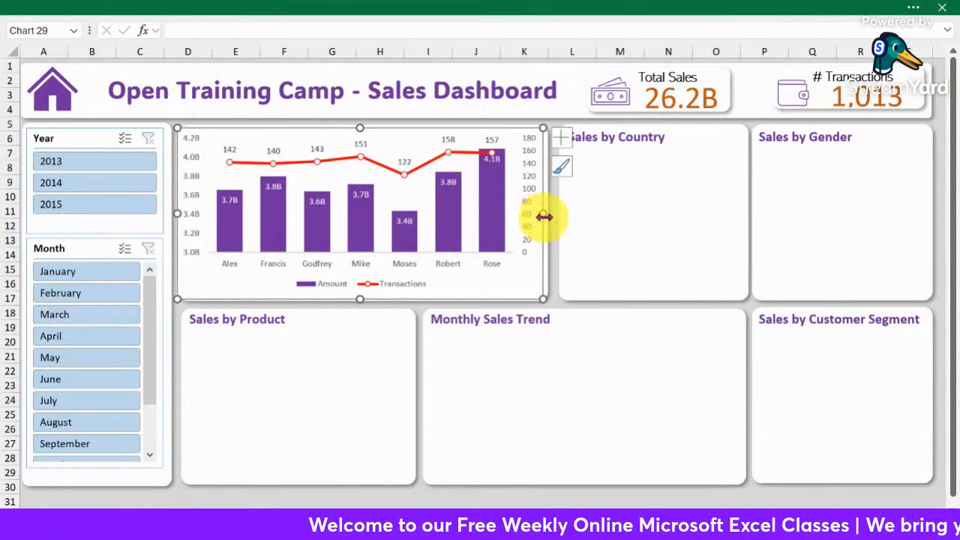
{"action": "left_click_drag", "start_coordinate": [544, 214], "coordinate": [548, 216]}
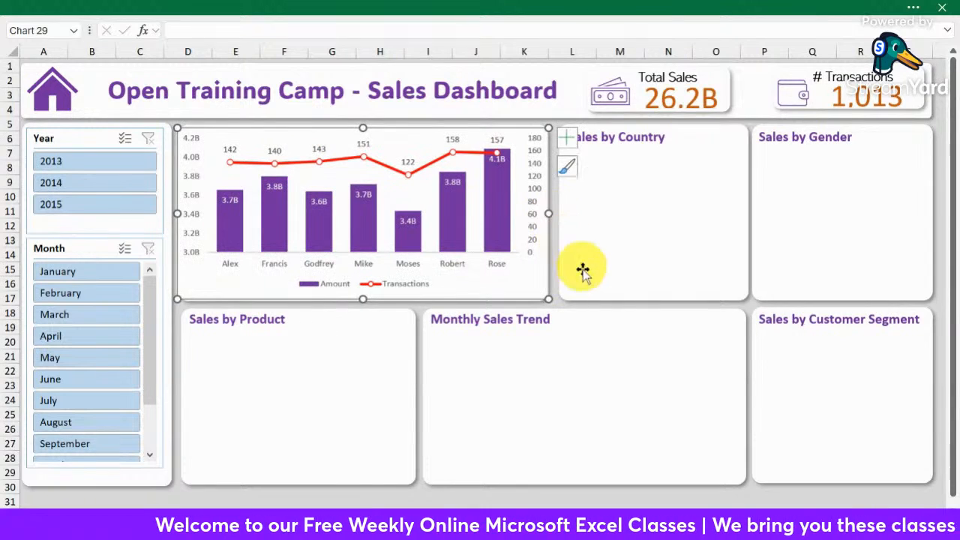
{"action": "left_click", "coordinate": [591, 372]}
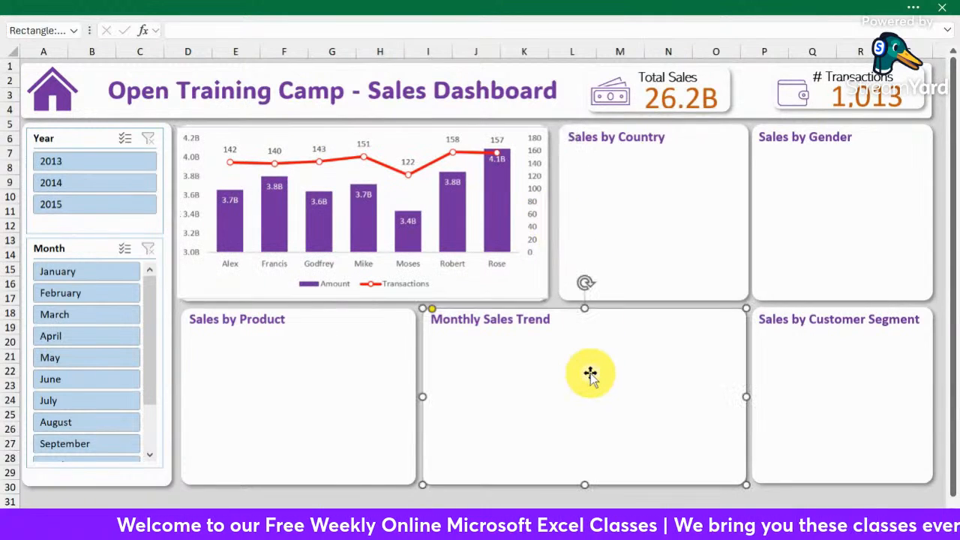
{"action": "left_click", "coordinate": [275, 138]}
{"action": "left_click_drag", "start_coordinate": [180, 213], "coordinate": [182, 213]}
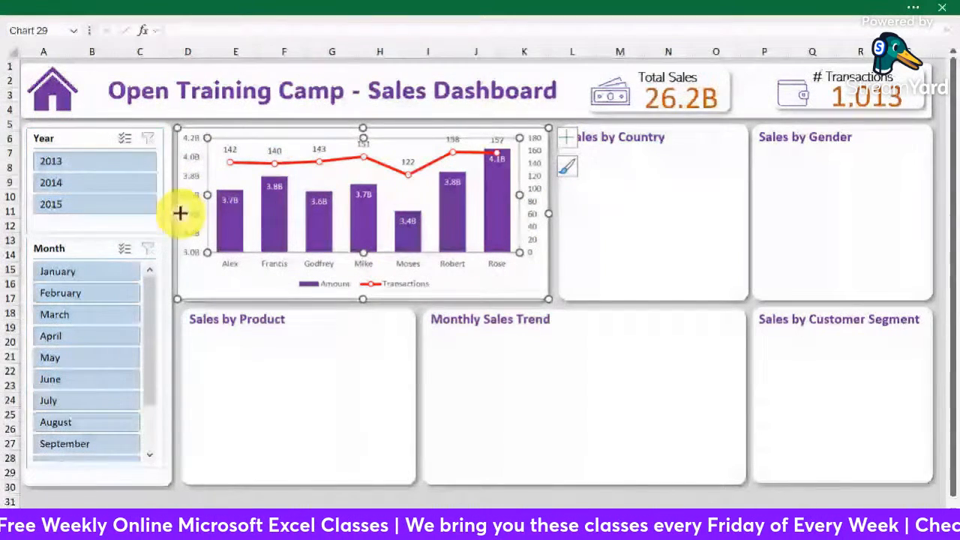
Set the combo chart area to No Fill and No Outline, and narrow the chart to about 4.99" wide.
{"action": "left_click", "coordinate": [918, 8]}
{"action": "left_click", "coordinate": [750, 51]}
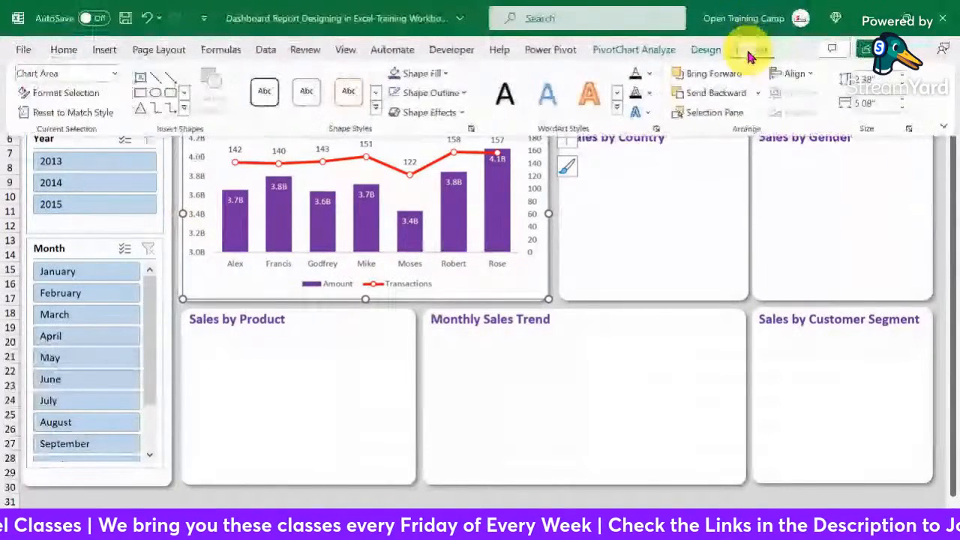
{"action": "left_click", "coordinate": [440, 73]}
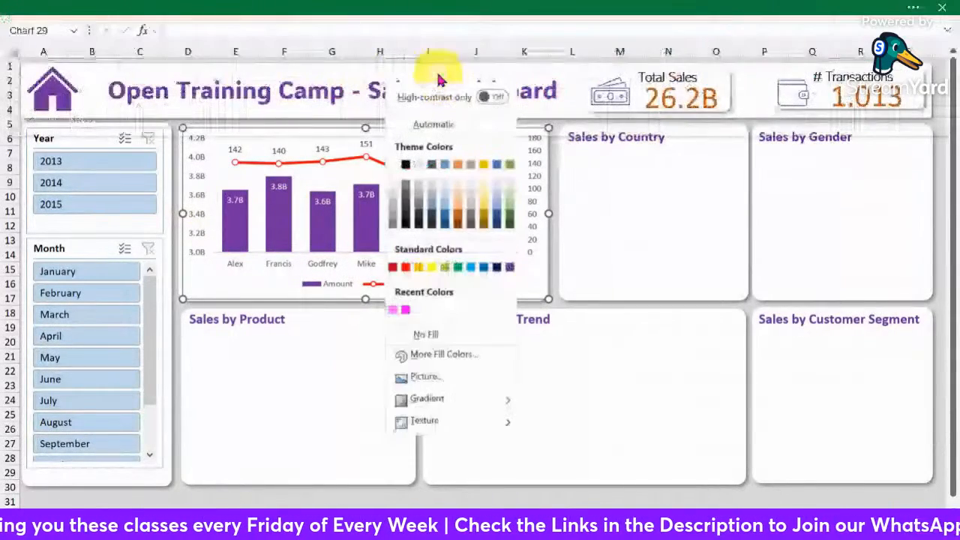
{"action": "left_click", "coordinate": [424, 336]}
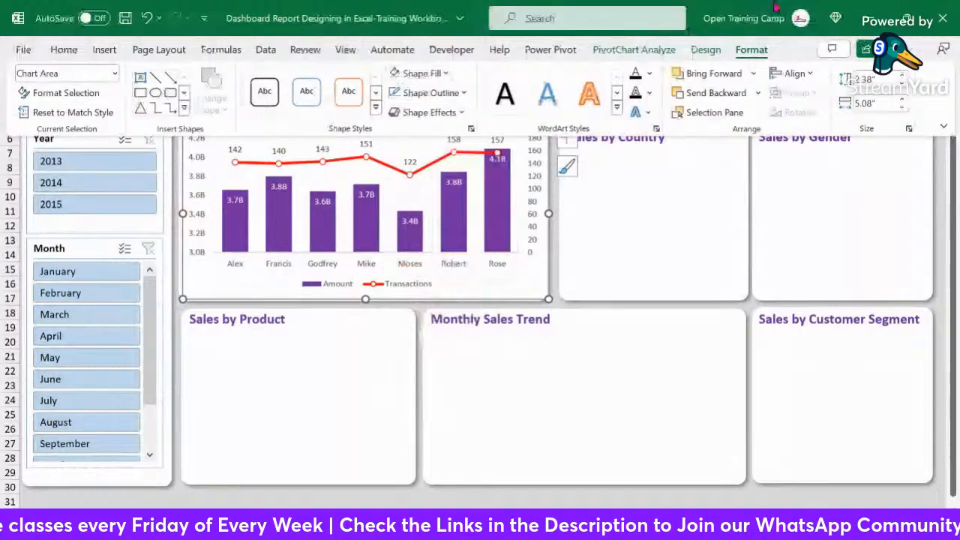
{"action": "left_click", "coordinate": [450, 96]}
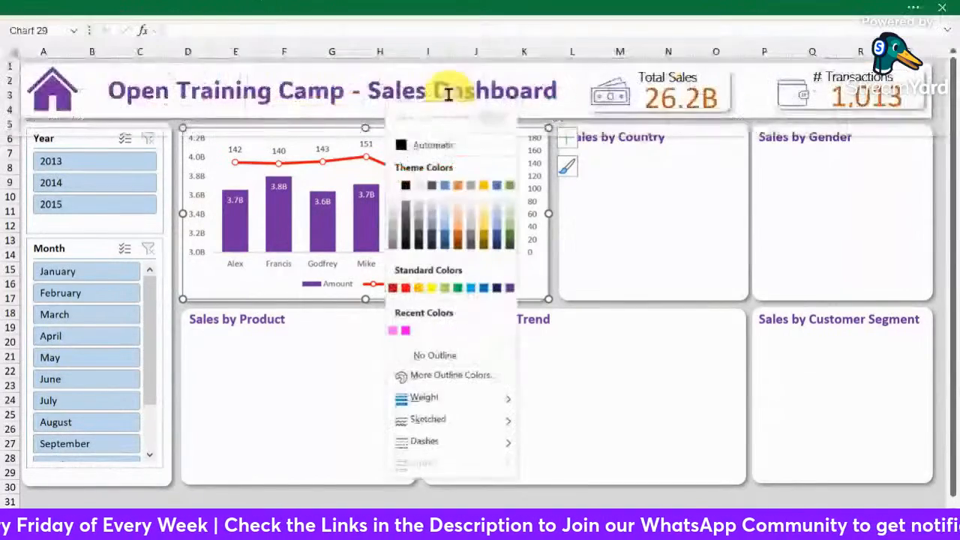
{"action": "left_click", "coordinate": [430, 352]}
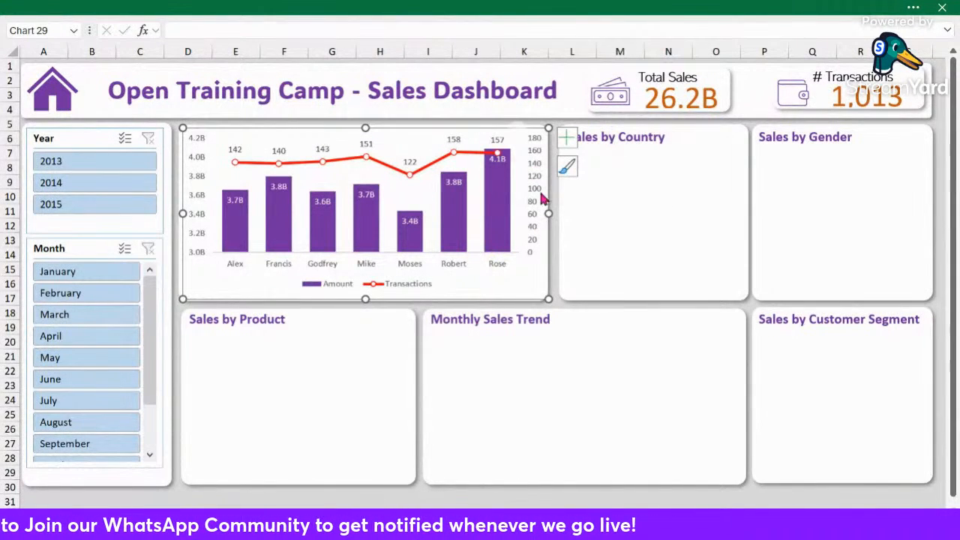
{"action": "left_click_drag", "start_coordinate": [545, 213], "coordinate": [542, 213]}
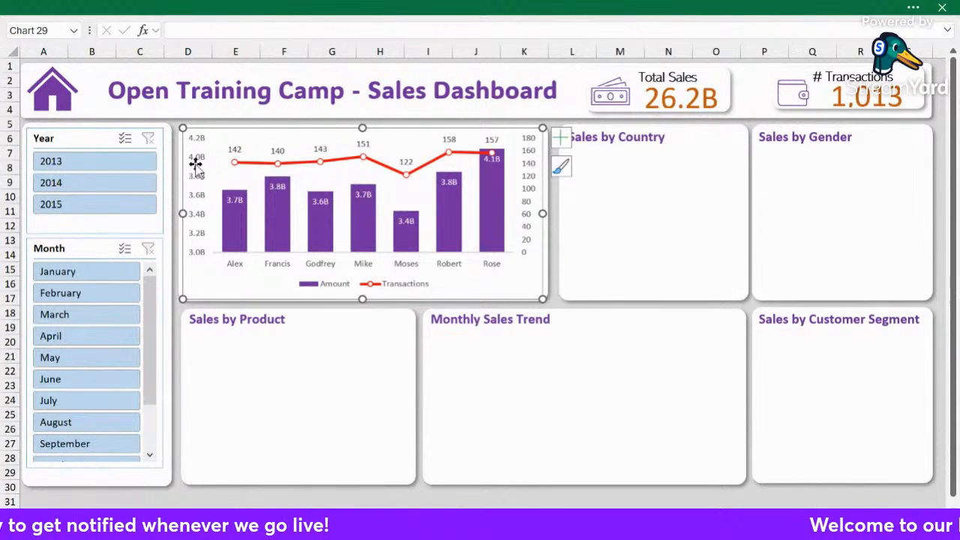
Hide the labels of the combo chart's secondary and primary vertical axes by changing their font color to white.
{"action": "left_click", "coordinate": [534, 174]}
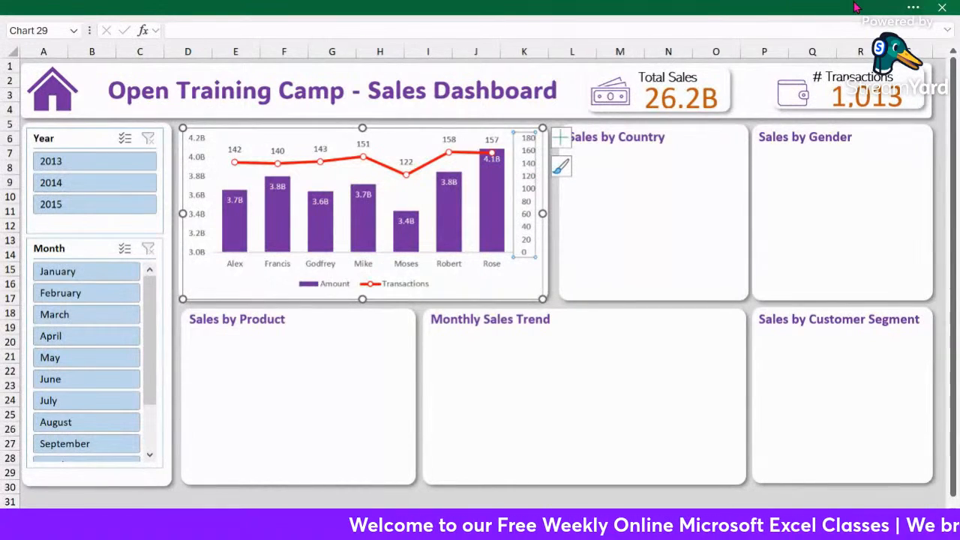
{"action": "left_click", "coordinate": [900, 13]}
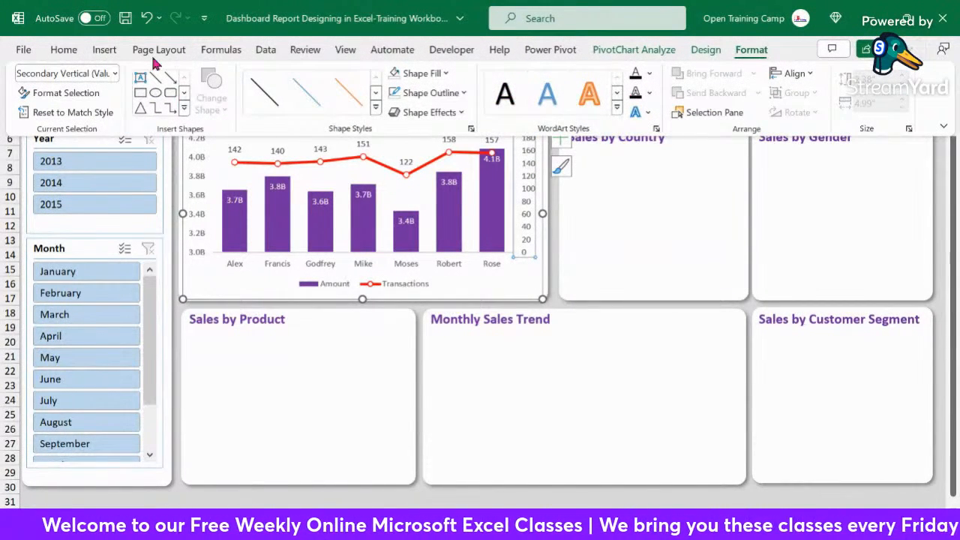
{"action": "left_click", "coordinate": [66, 52]}
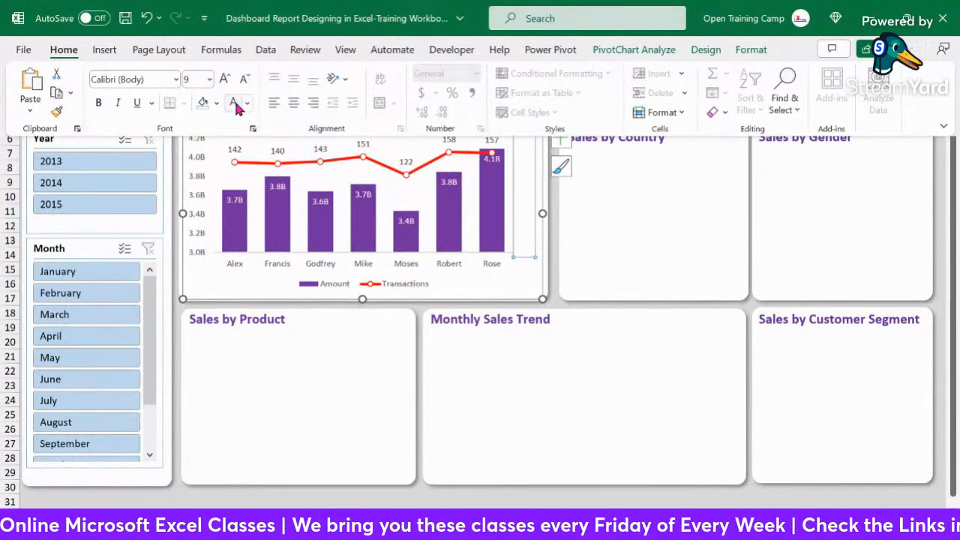
{"action": "key", "text": "ctrl+shift+F1"}
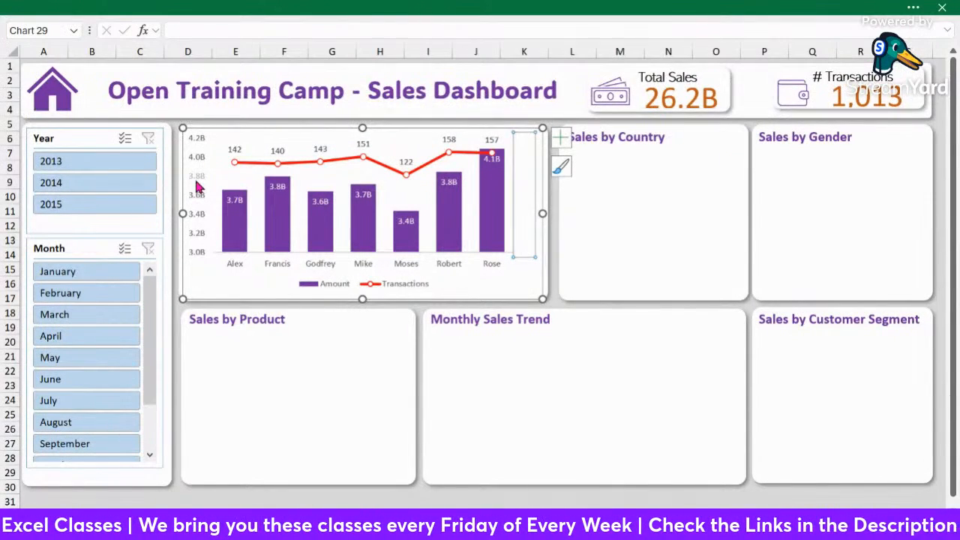
{"action": "left_click", "coordinate": [197, 186]}
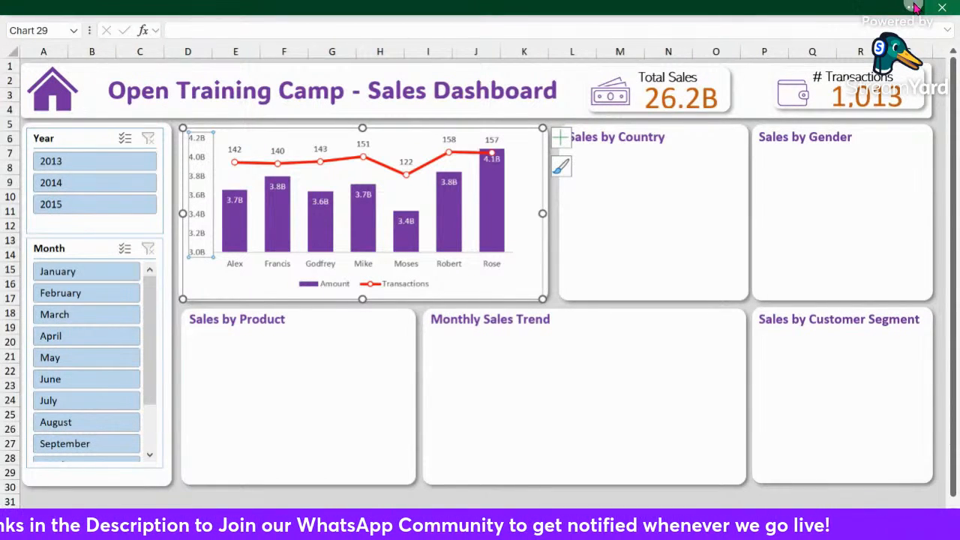
{"action": "left_click", "coordinate": [189, 9]}
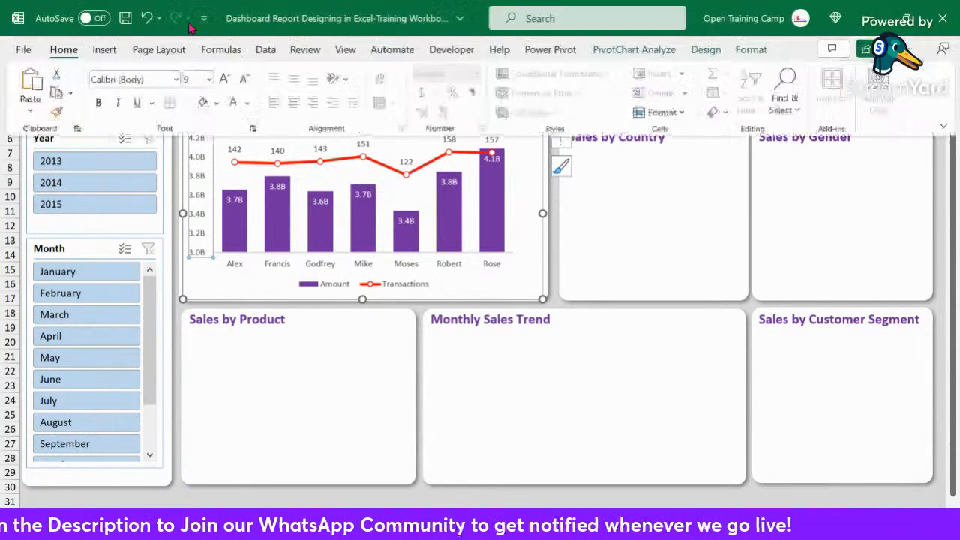
{"action": "left_click", "coordinate": [236, 107]}
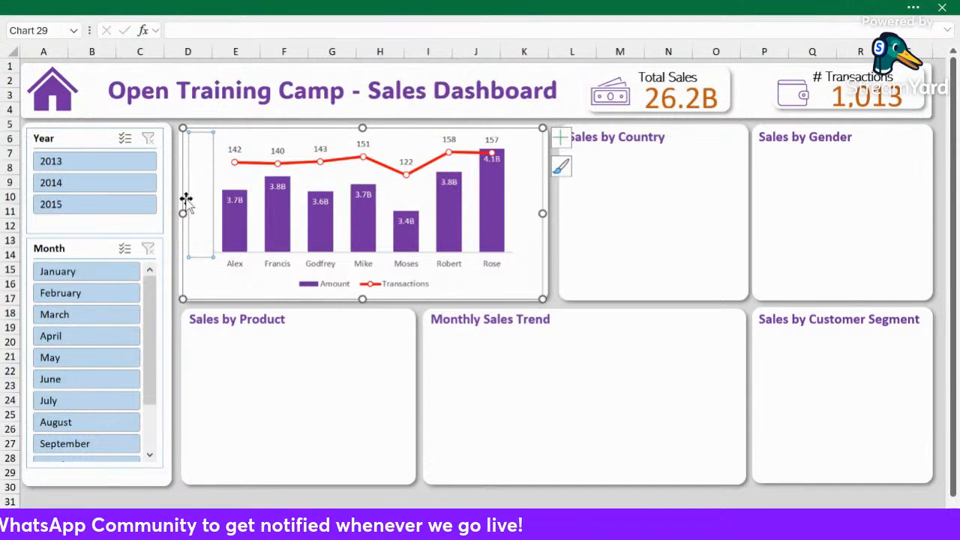
Widen the combo chart slightly on both sides so the plot spreads across its dashboard card.
{"action": "left_click", "coordinate": [186, 199]}
{"action": "left_click_drag", "start_coordinate": [179, 213], "coordinate": [171, 215]}
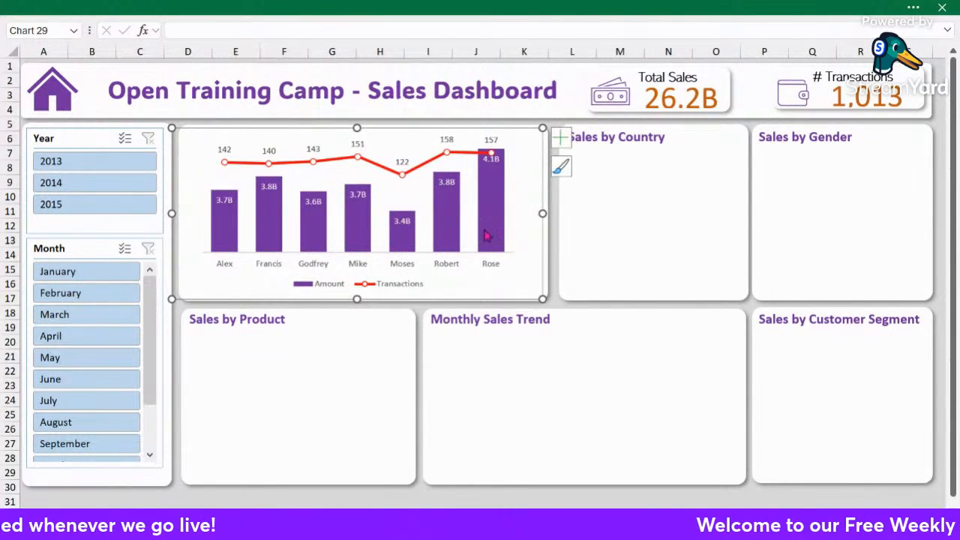
{"action": "left_click_drag", "start_coordinate": [540, 214], "coordinate": [546, 213]}
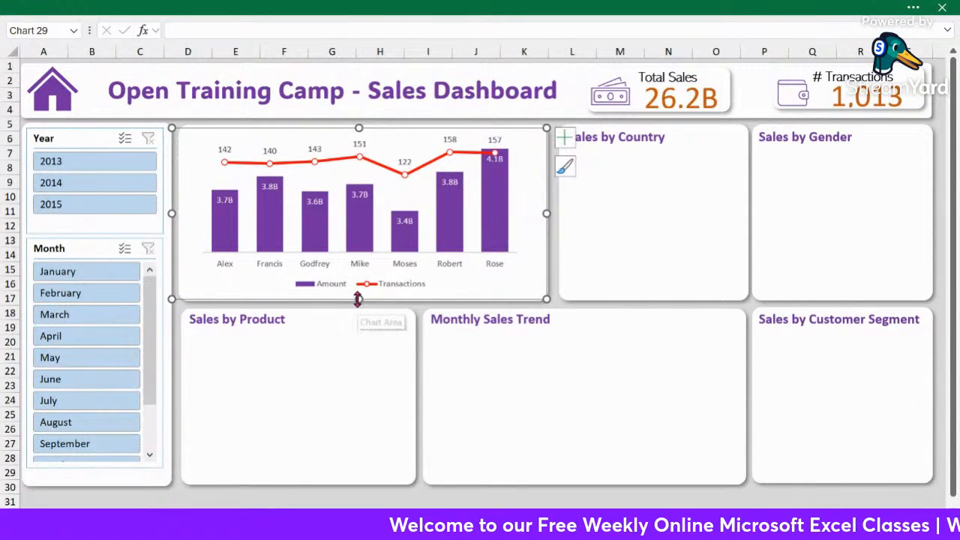
Enlarge the sales rep combo chart slightly in height and width, and nudge it up to sit evenly in its dashboard card.
{"action": "mouse_move", "coordinate": [358, 299]}
{"action": "left_mouse_down"}
{"action": "mouse_move", "coordinate": [356, 317]}
{"action": "mouse_move", "coordinate": [368, 305]}
{"action": "left_mouse_up"}
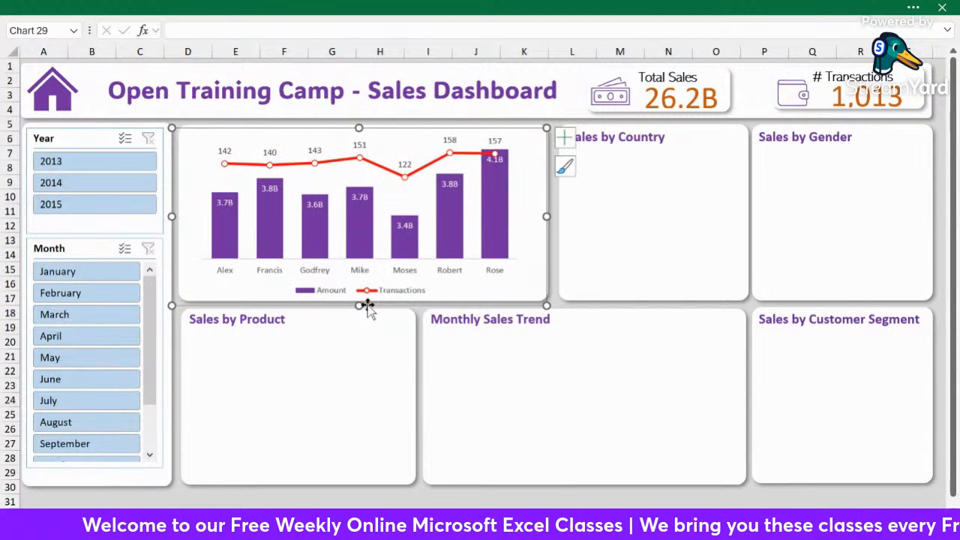
{"action": "mouse_move", "coordinate": [544, 217]}
{"action": "left_mouse_down"}
{"action": "mouse_move", "coordinate": [565, 215]}
{"action": "mouse_move", "coordinate": [552, 216]}
{"action": "left_mouse_up"}
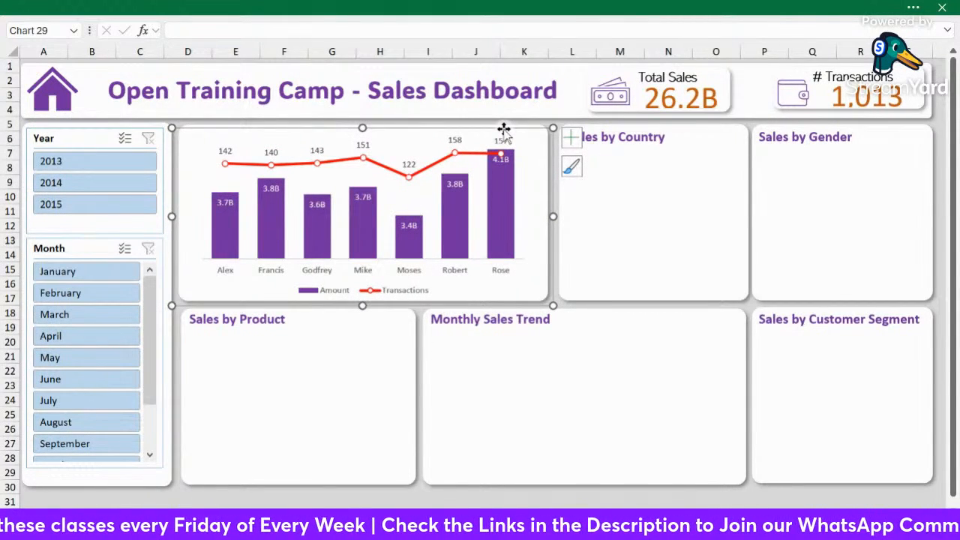
{"action": "left_click_drag", "start_coordinate": [503, 130], "coordinate": [503, 128]}
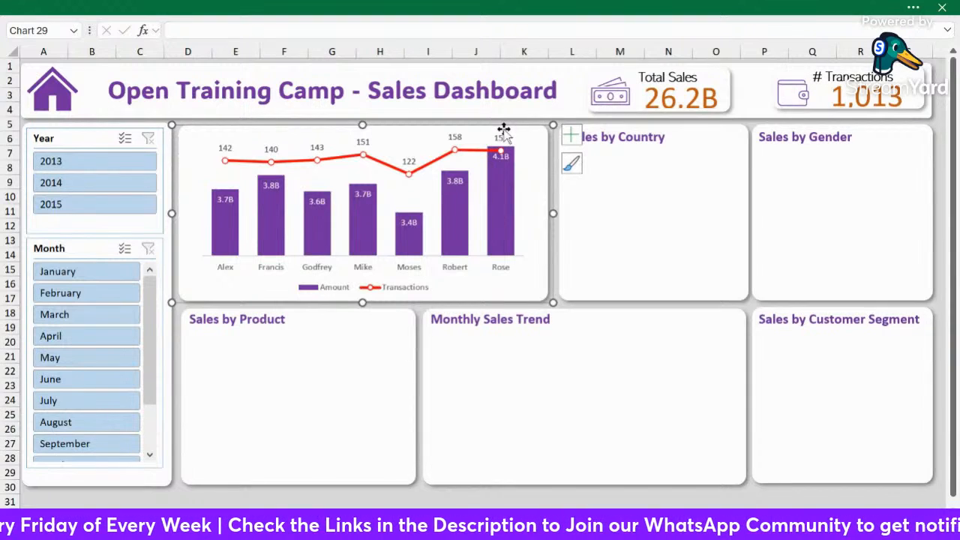
{"action": "left_click", "coordinate": [497, 404]}
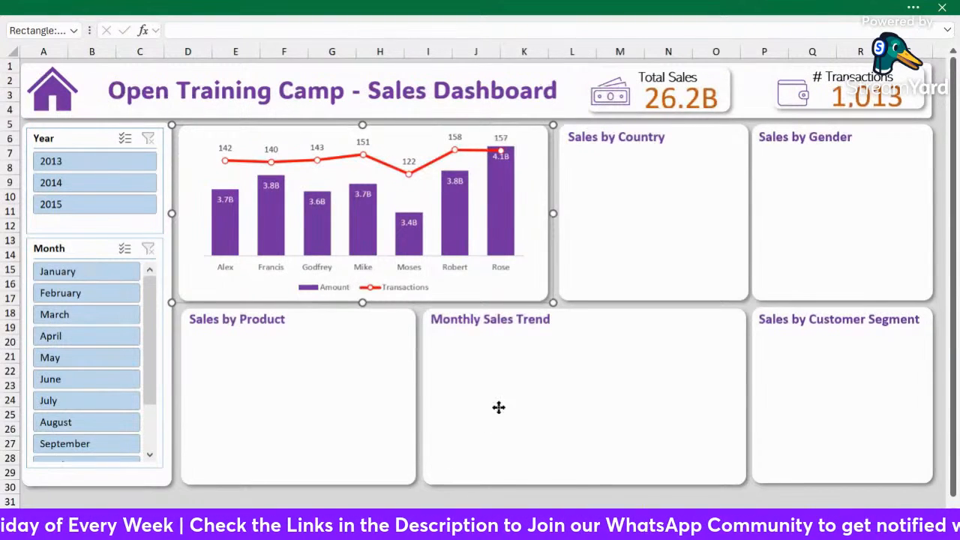
Test the Year slicer on the dashboard by filtering to 2013 and to 2014, and clear its filter.
{"action": "left_click", "coordinate": [64, 168]}
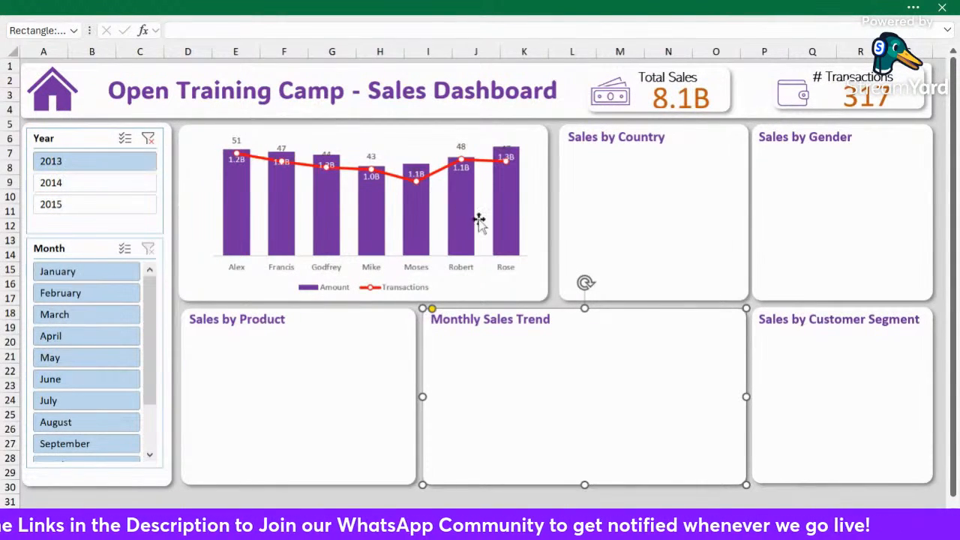
{"action": "left_click", "coordinate": [70, 185]}
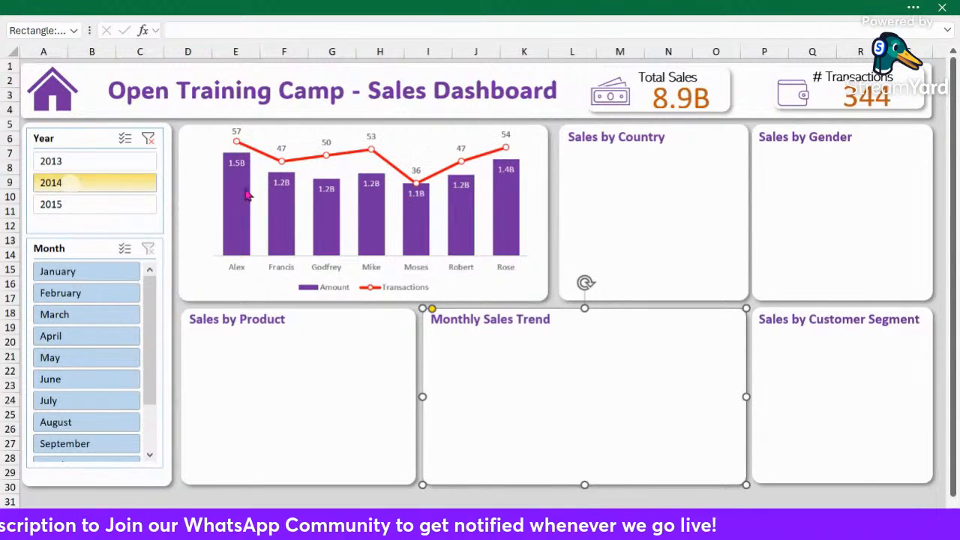
{"action": "left_click", "coordinate": [150, 140]}
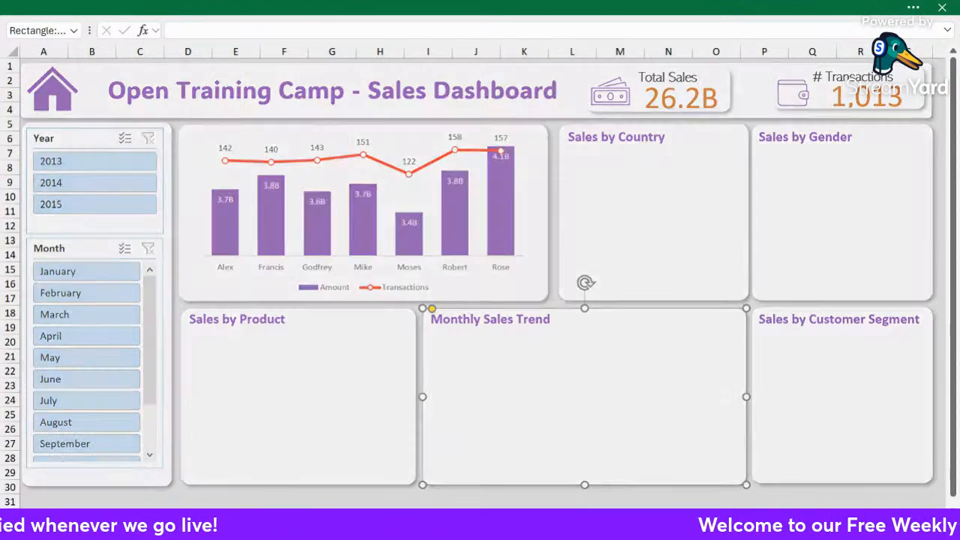
Copy the Sales Reps PivotTable in B13:D20 and paste it below at B25 on the pivot sheet.
{"action": "left_click", "coordinate": [225, 517]}
{"action": "left_click", "coordinate": [482, 237]}
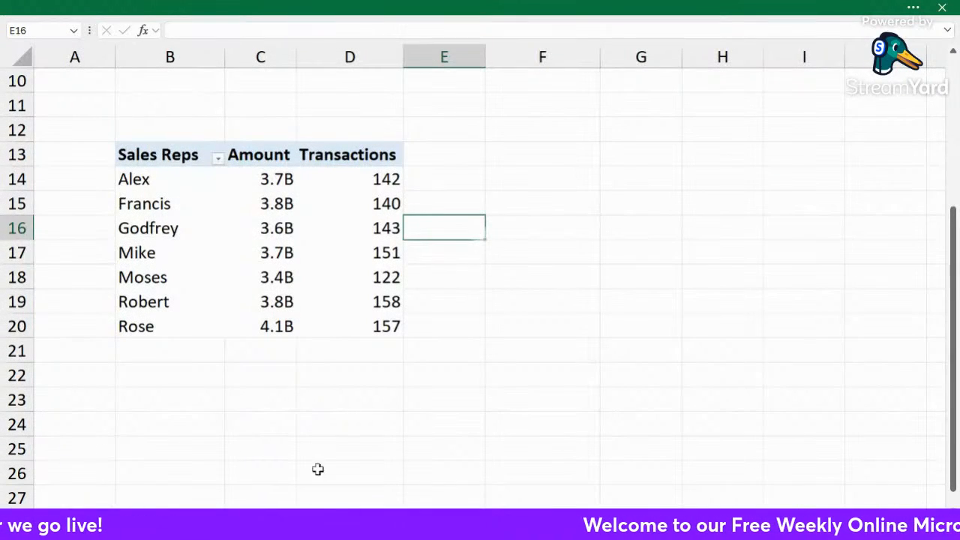
{"action": "left_click", "coordinate": [289, 517]}
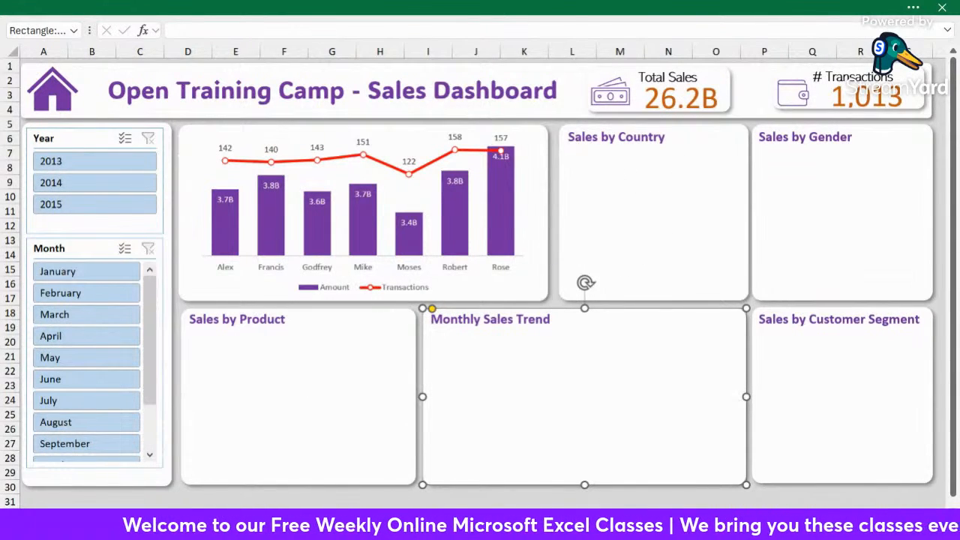
{"action": "key", "text": "ctrl+Page_Up"}
{"action": "left_click", "coordinate": [517, 300]}
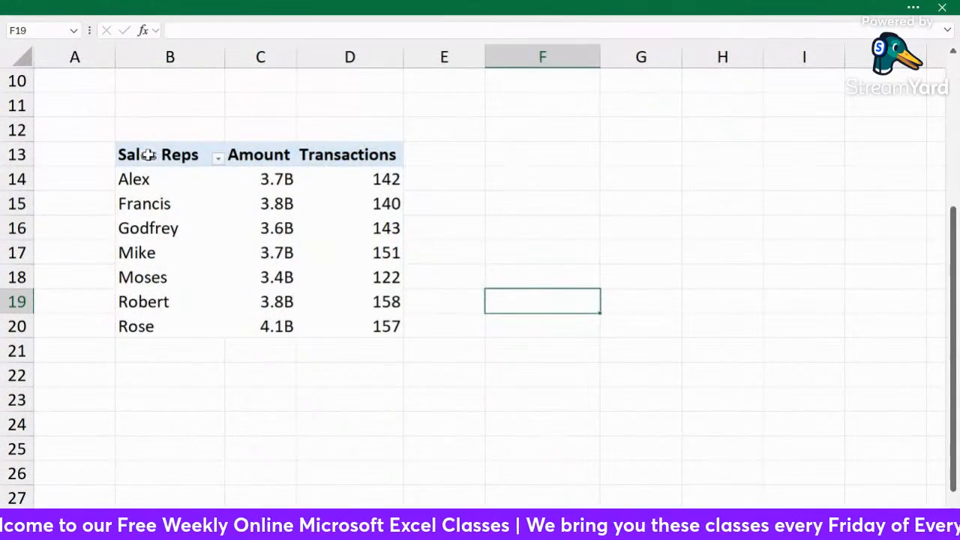
{"action": "left_click_drag", "start_coordinate": [132, 154], "coordinate": [371, 322]}
{"action": "key", "text": "ctrl+c"}
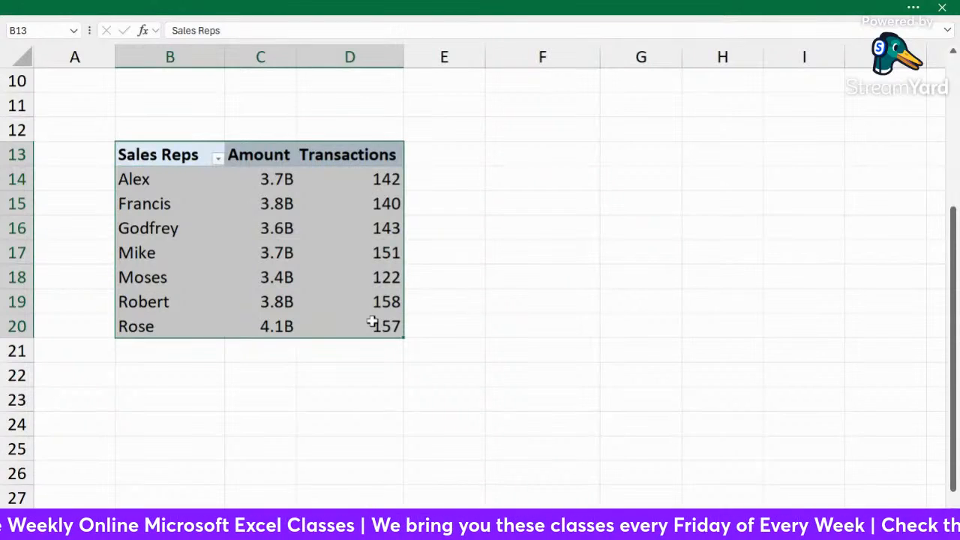
{"action": "scroll", "coordinate": [245, 282], "scroll_direction": "down", "scroll_amount": 4}
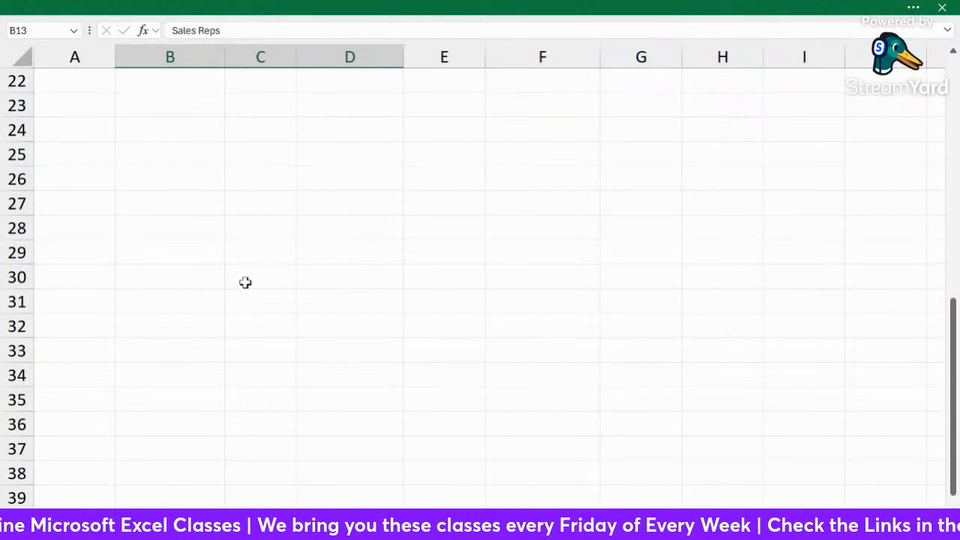
{"action": "left_click", "coordinate": [159, 155]}
{"action": "key", "text": "ctrl+v"}
{"action": "scroll", "coordinate": [398, 244], "scroll_direction": "up", "scroll_amount": 5}
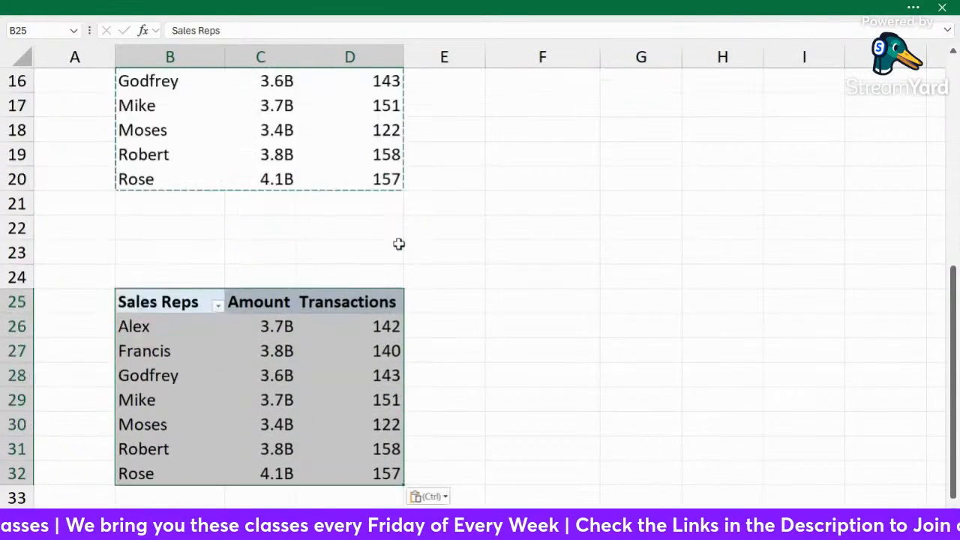
{"action": "scroll", "coordinate": [289, 343], "scroll_direction": "down", "scroll_amount": 5}
{"action": "left_click", "coordinate": [243, 243]}
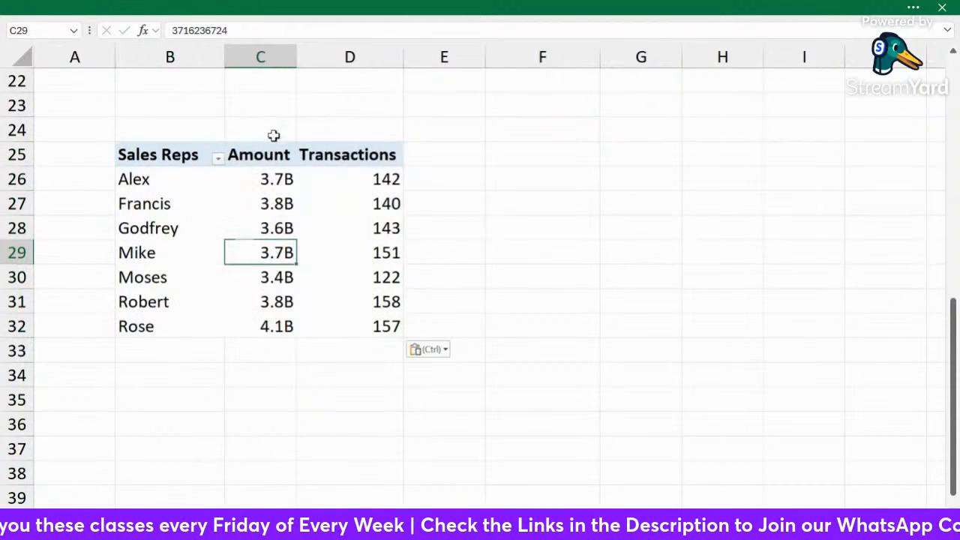
{"action": "key", "text": "Escape"}
Show the PivotTable field list for the copied PivotTable at B25, beside the data.
{"action": "left_click", "coordinate": [302, 219]}
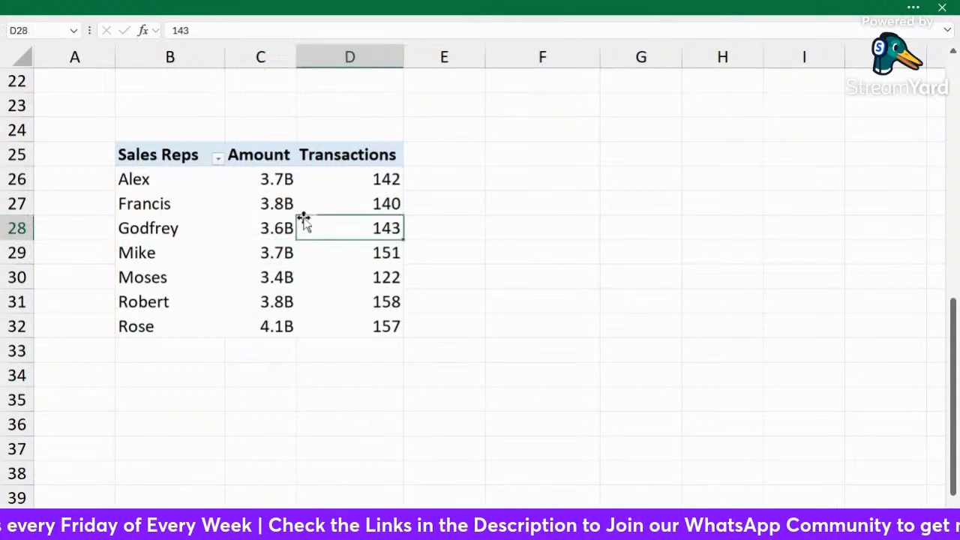
{"action": "left_click", "coordinate": [288, 209]}
{"action": "scroll", "coordinate": [518, 241], "scroll_direction": "up", "scroll_amount": 2}
{"action": "scroll", "coordinate": [518, 241], "scroll_direction": "up", "scroll_amount": 1}
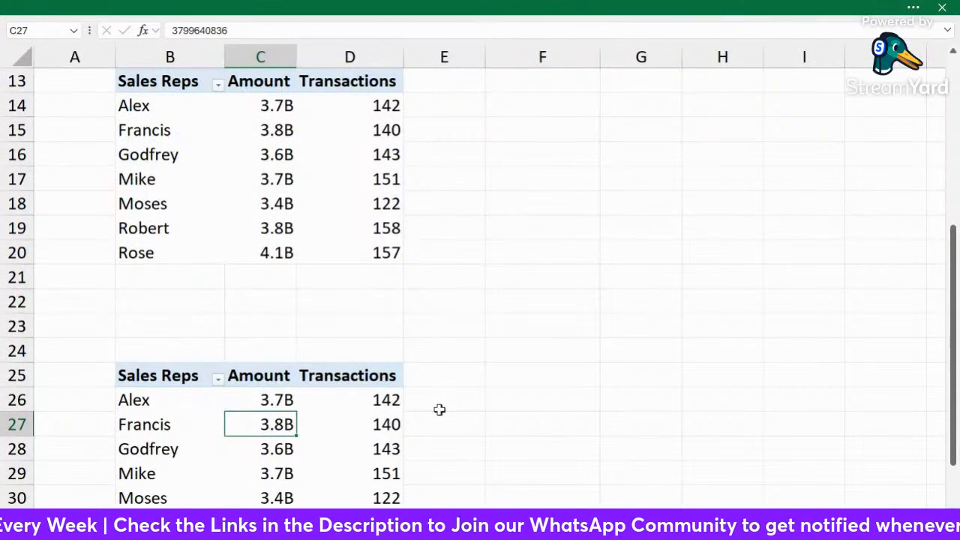
{"action": "scroll", "coordinate": [440, 408], "scroll_direction": "down", "scroll_amount": 2}
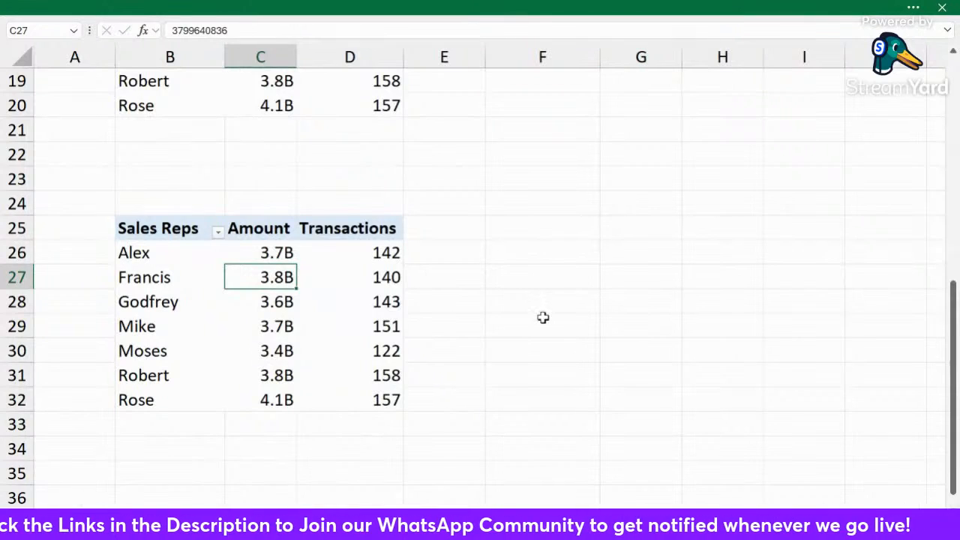
{"action": "scroll", "coordinate": [543, 317], "scroll_direction": "up", "scroll_amount": 2}
{"action": "left_click", "coordinate": [913, 9]}
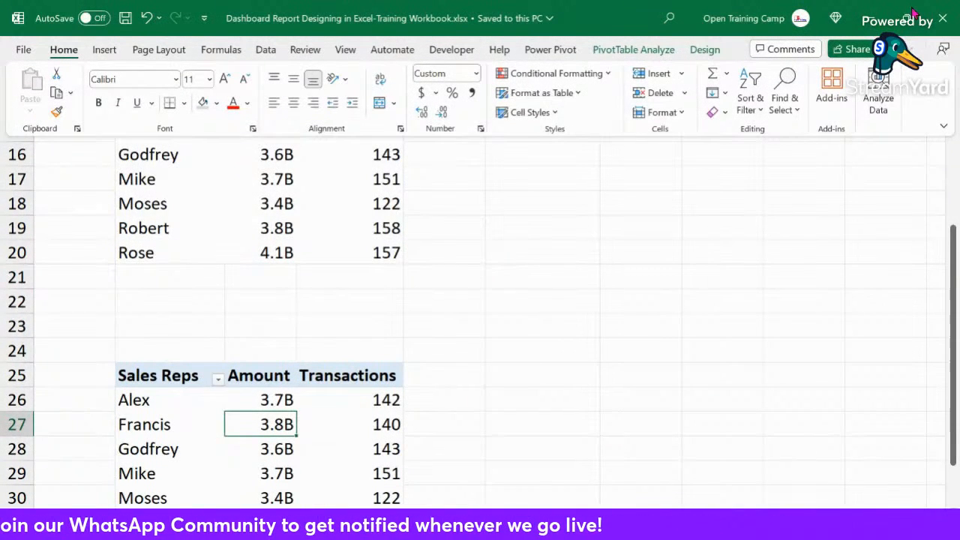
{"action": "left_click", "coordinate": [636, 49]}
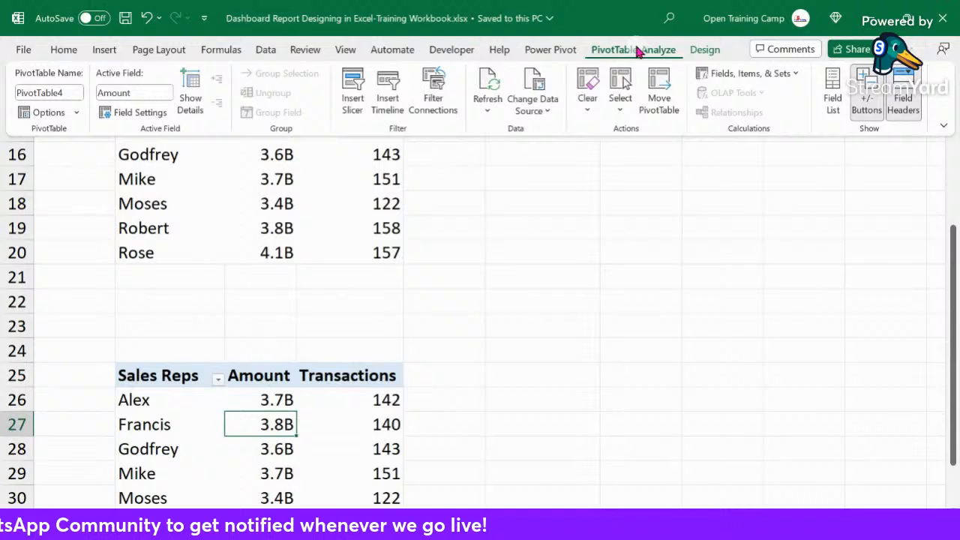
{"action": "left_click", "coordinate": [831, 92]}
{"action": "left_click_drag", "start_coordinate": [680, 30], "coordinate": [719, 28]}
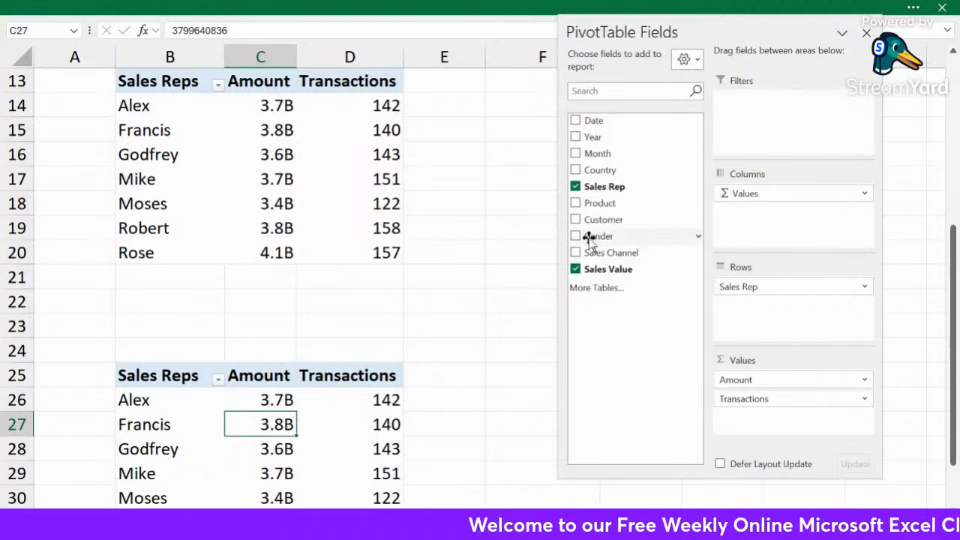
Replace Sales Rep with Country in the copied PivotTable's rows, remove Transactions from its values, and close the field list.
{"action": "left_click", "coordinate": [578, 188]}
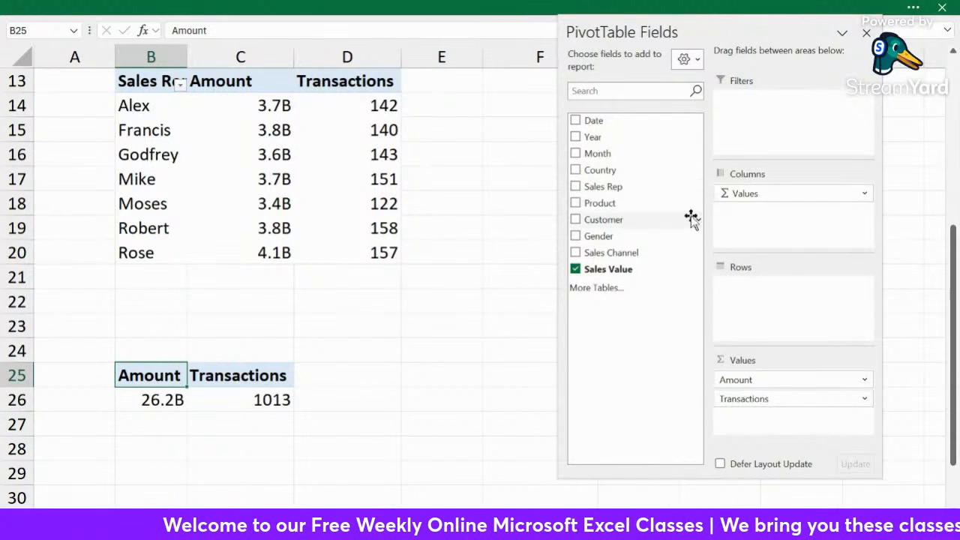
{"action": "left_click_drag", "start_coordinate": [435, 319], "coordinate": [433, 310]}
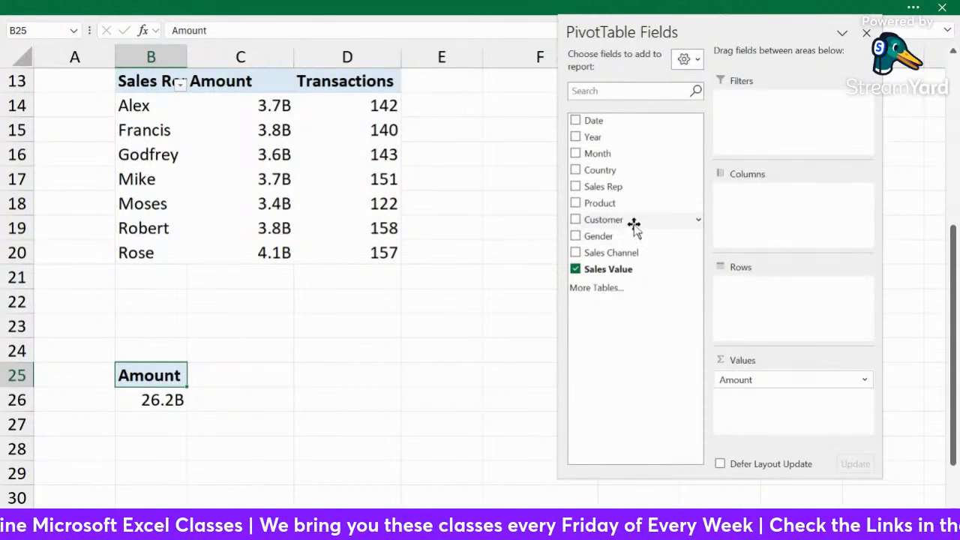
{"action": "left_click_drag", "start_coordinate": [606, 169], "coordinate": [777, 308]}
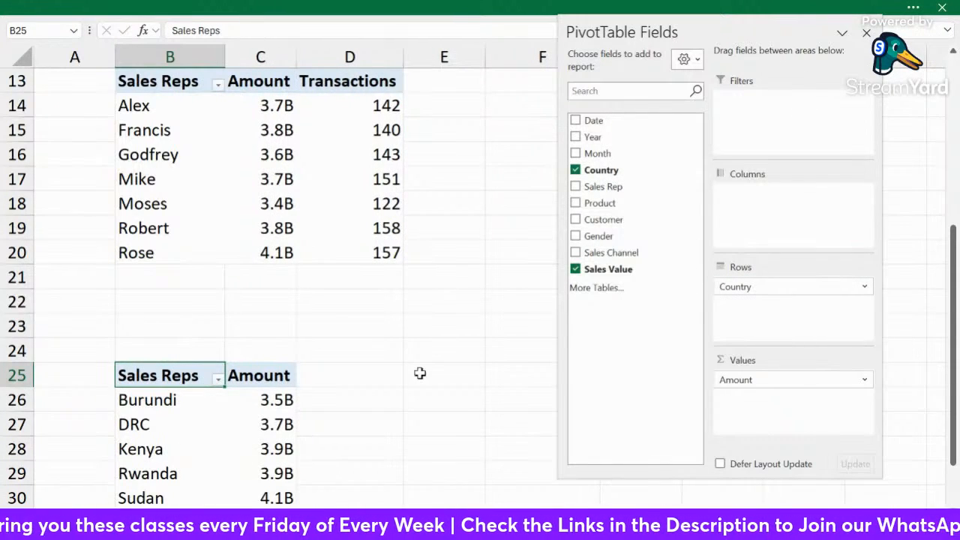
{"action": "scroll", "coordinate": [420, 373], "scroll_direction": "down", "scroll_amount": 2}
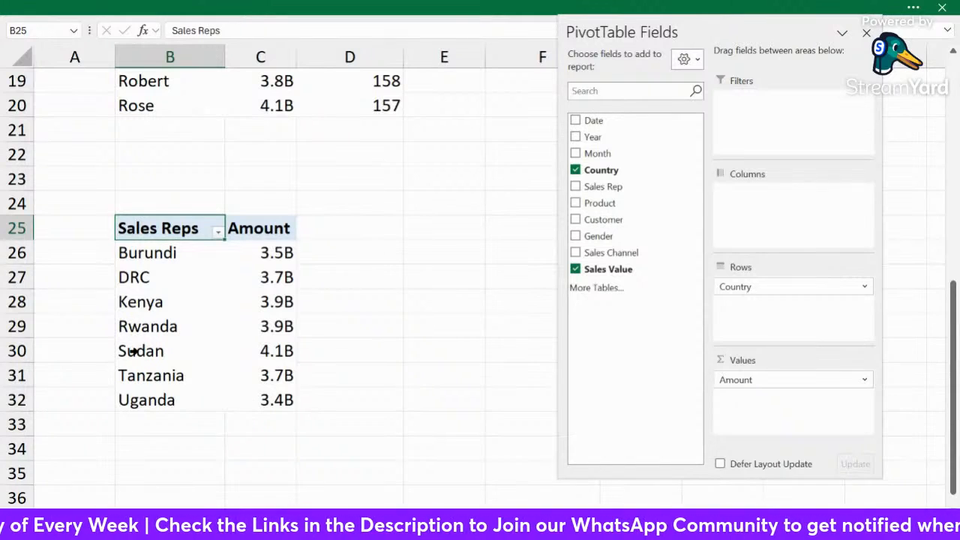
{"action": "left_click", "coordinate": [264, 278]}
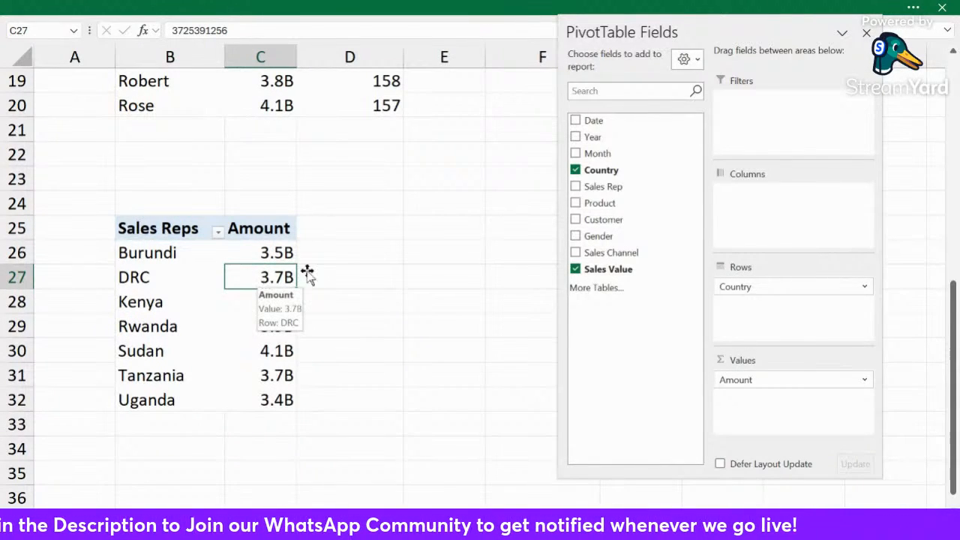
{"action": "left_click", "coordinate": [866, 34]}
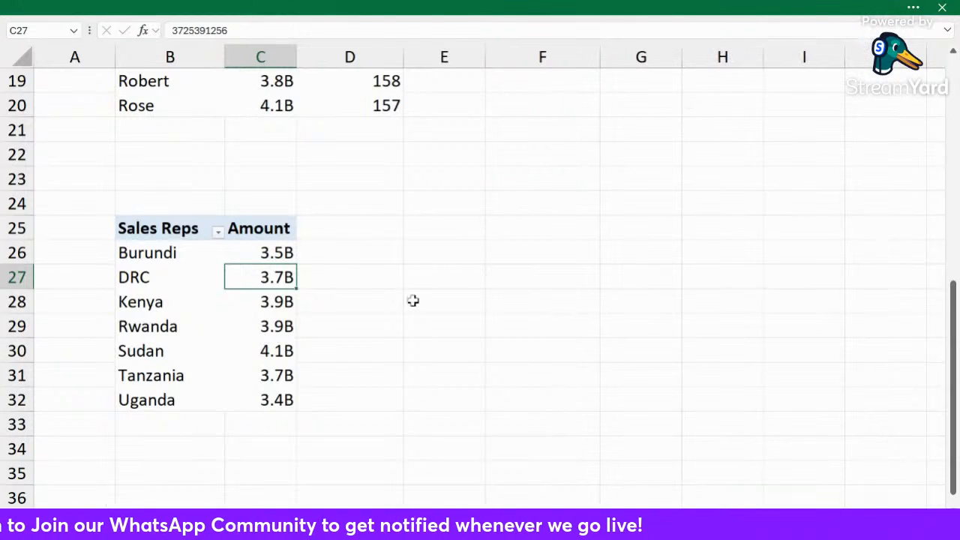
{"action": "left_click", "coordinate": [411, 300]}
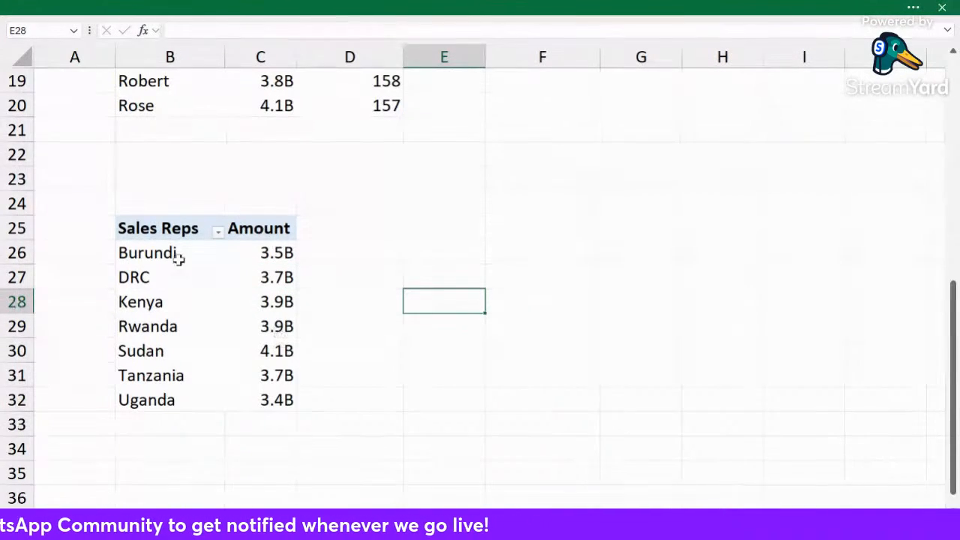
Try to insert a Filled Map chart directly from the country PivotTable in B25:C32.
{"action": "left_click", "coordinate": [359, 518]}
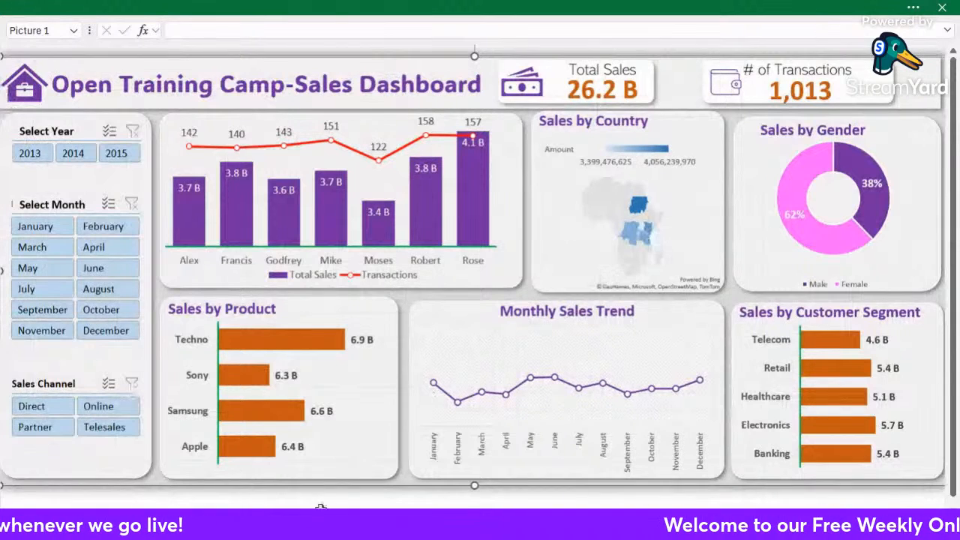
{"action": "left_click", "coordinate": [300, 519]}
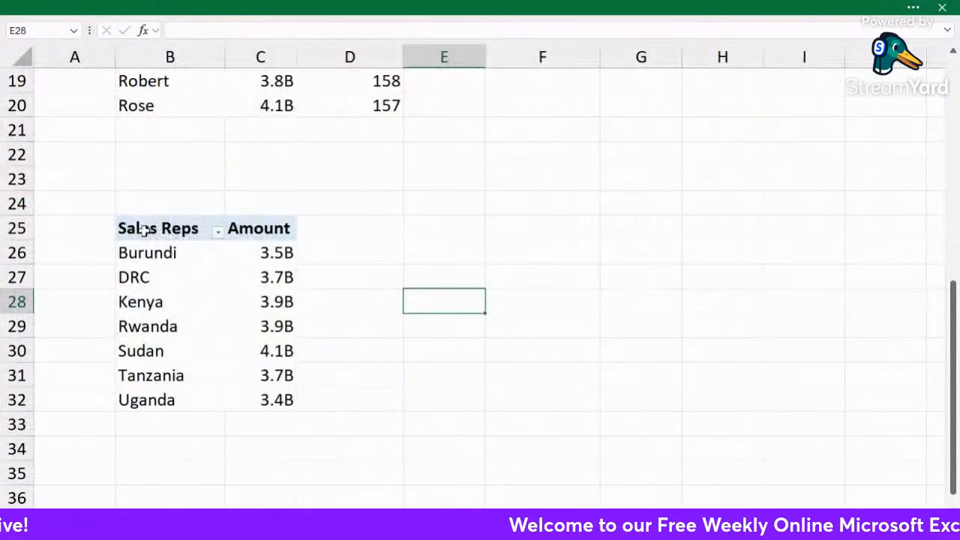
{"action": "left_click_drag", "start_coordinate": [144, 231], "coordinate": [246, 397]}
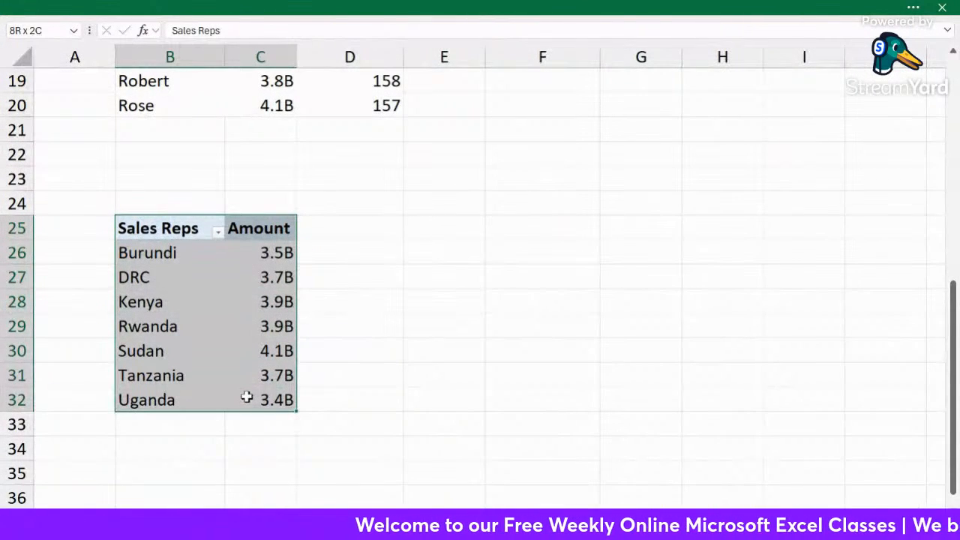
{"action": "left_click", "coordinate": [915, 10]}
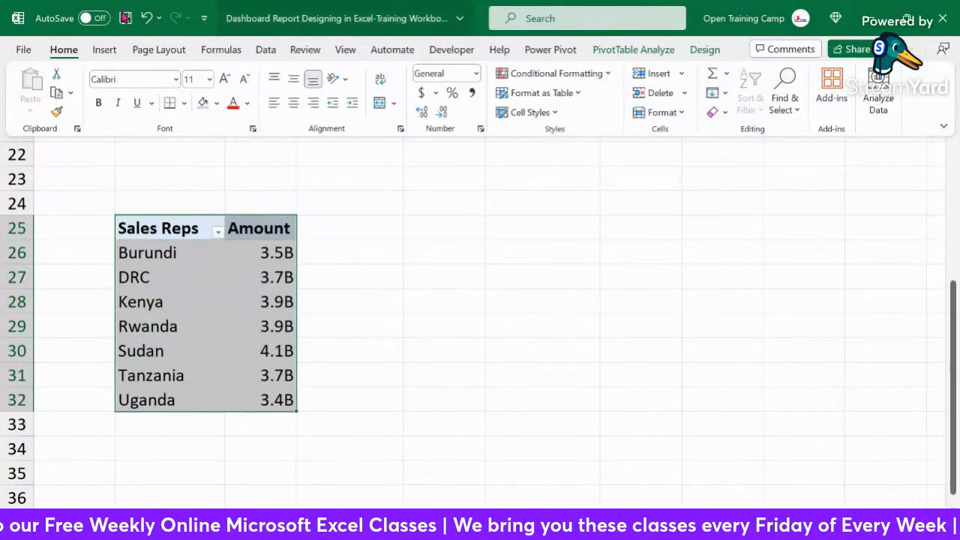
{"action": "left_click", "coordinate": [101, 51]}
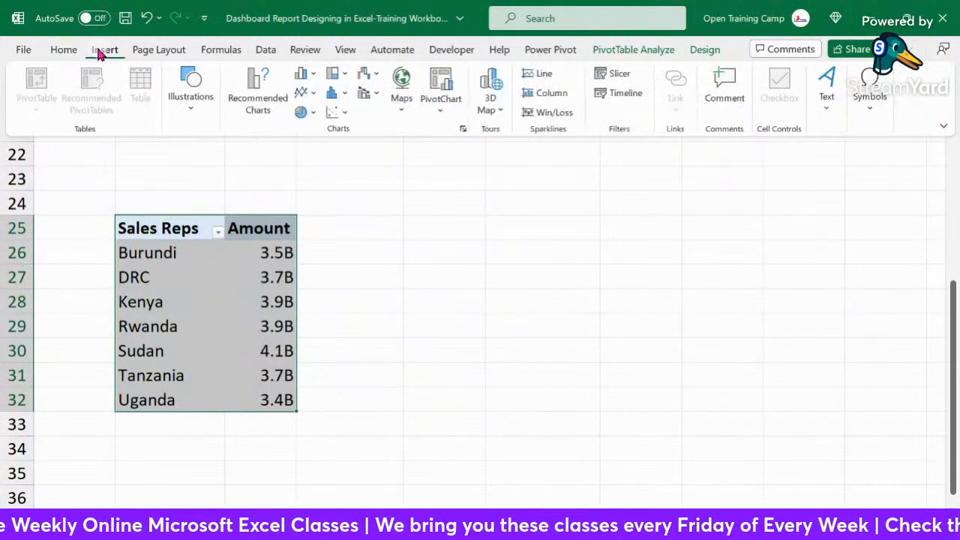
{"action": "left_click", "coordinate": [441, 87]}
{"action": "left_click_drag", "start_coordinate": [374, 65], "coordinate": [415, 41]}
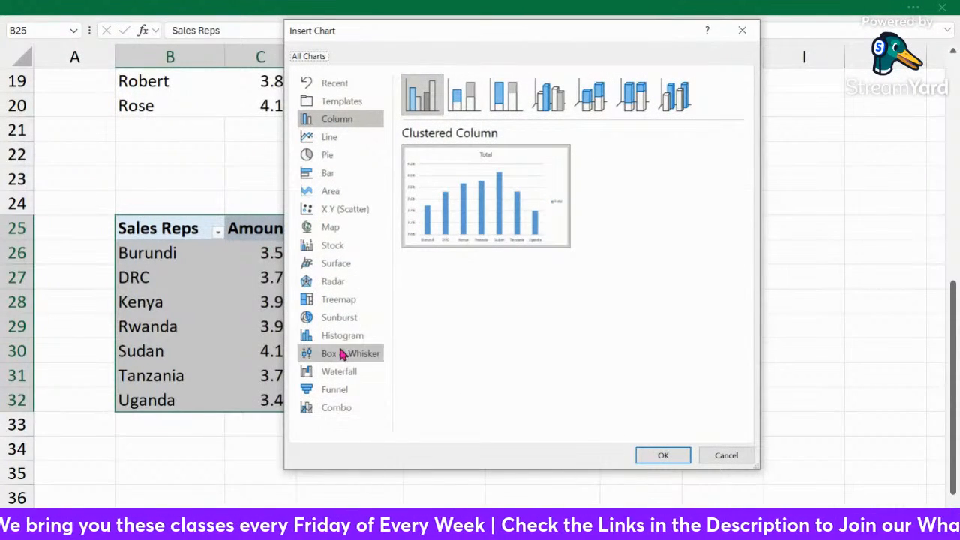
{"action": "left_click", "coordinate": [329, 227]}
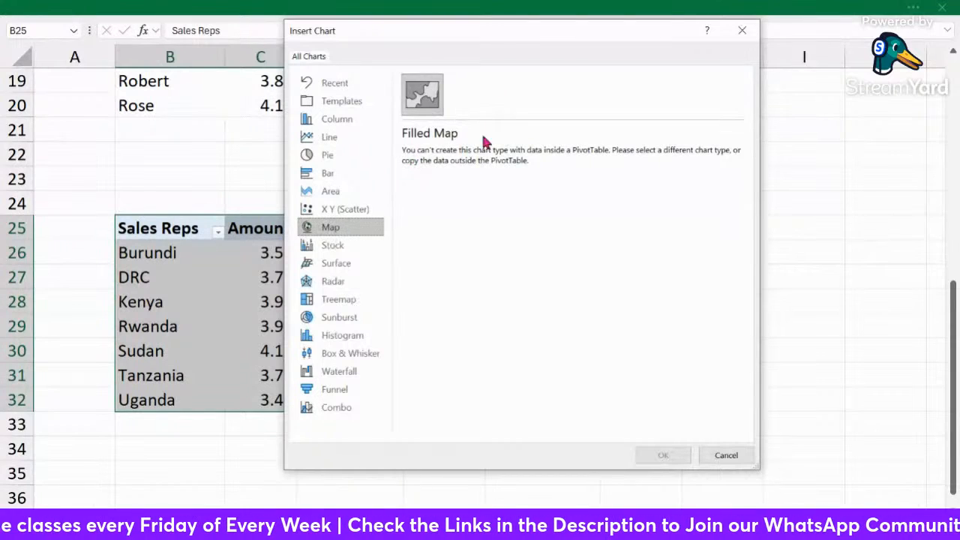
{"action": "mouse_move", "coordinate": [463, 38]}
{"action": "left_mouse_down"}
{"action": "mouse_move", "coordinate": [525, 53]}
{"action": "mouse_move", "coordinate": [459, 36]}
{"action": "left_mouse_up"}
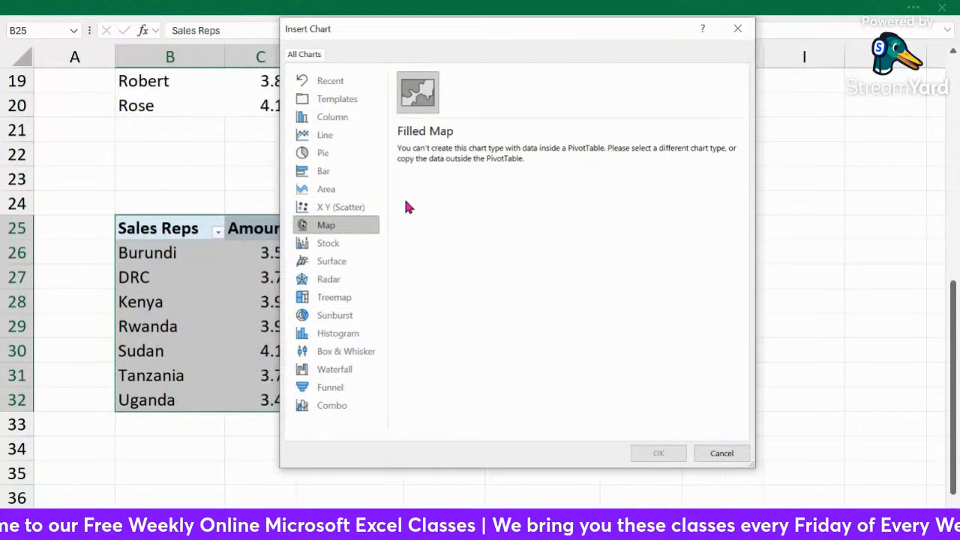
{"action": "left_click", "coordinate": [726, 454]}
{"action": "left_click", "coordinate": [541, 307]}
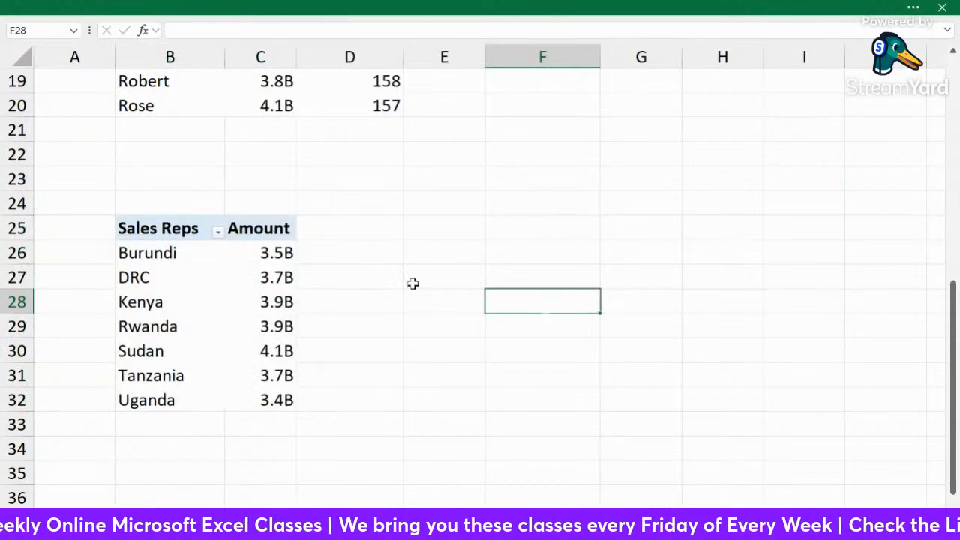
Copy the PivotTable headers in B25:C25 and paste them as values only at B35.
{"action": "scroll", "coordinate": [311, 229], "scroll_direction": "down", "scroll_amount": 3}
{"action": "scroll", "coordinate": [195, 96], "scroll_direction": "up", "scroll_amount": 2}
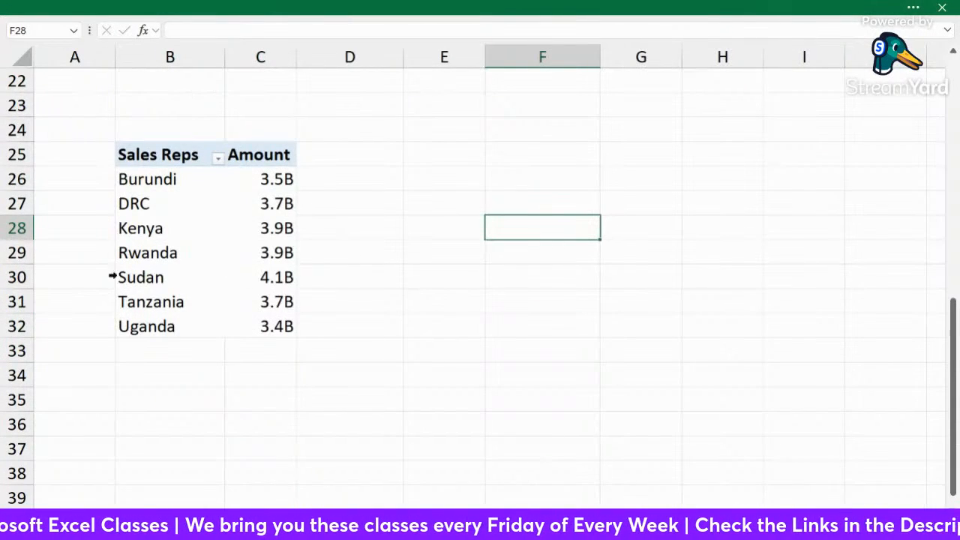
{"action": "left_click", "coordinate": [151, 399]}
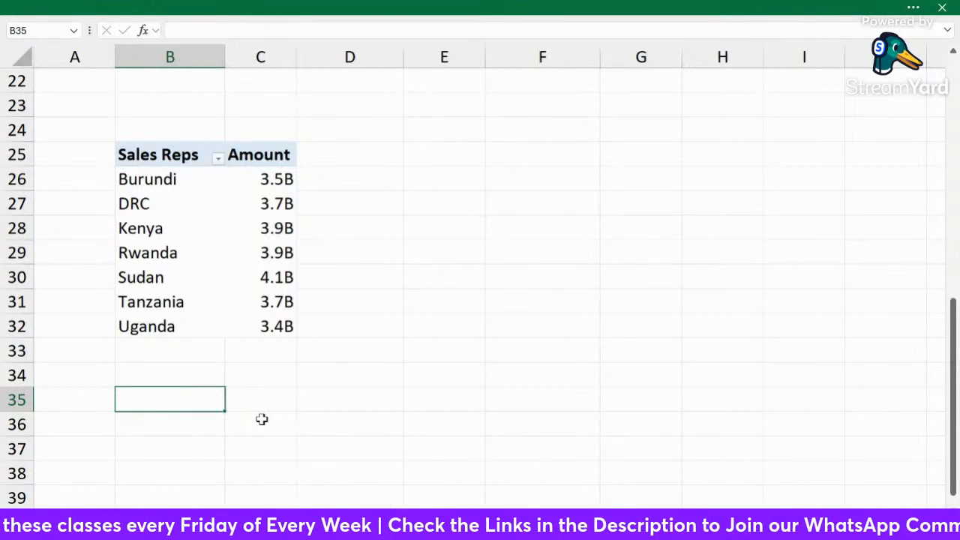
{"action": "left_click_drag", "start_coordinate": [135, 155], "coordinate": [261, 154]}
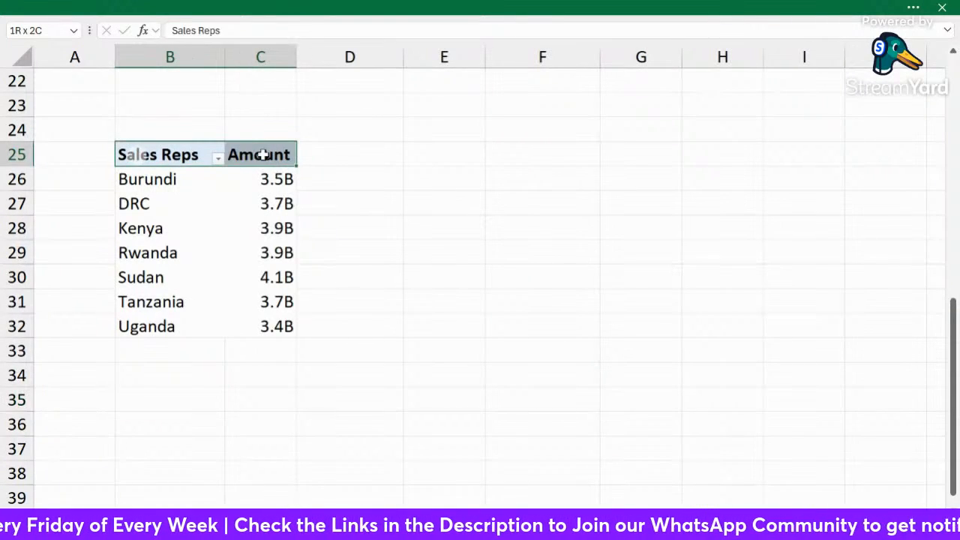
{"action": "key", "text": "ctrl+c"}
{"action": "left_click", "coordinate": [151, 396]}
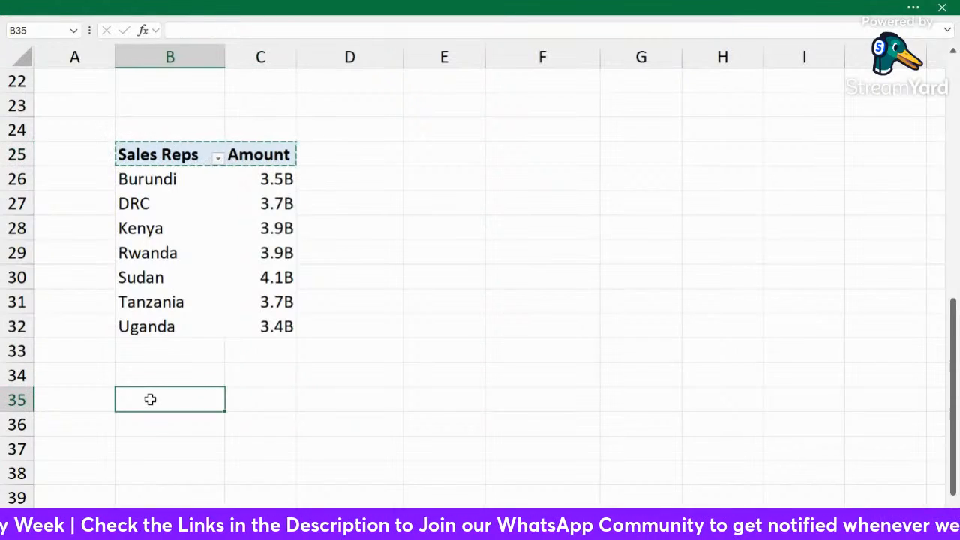
{"action": "left_click", "coordinate": [913, 9]}
{"action": "left_click", "coordinate": [64, 49]}
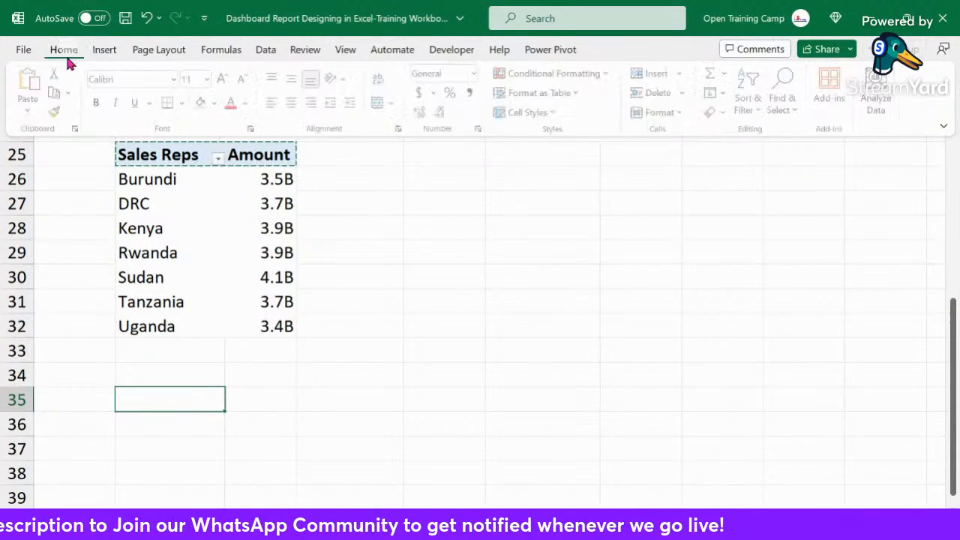
{"action": "left_click", "coordinate": [30, 111]}
{"action": "left_click", "coordinate": [28, 220]}
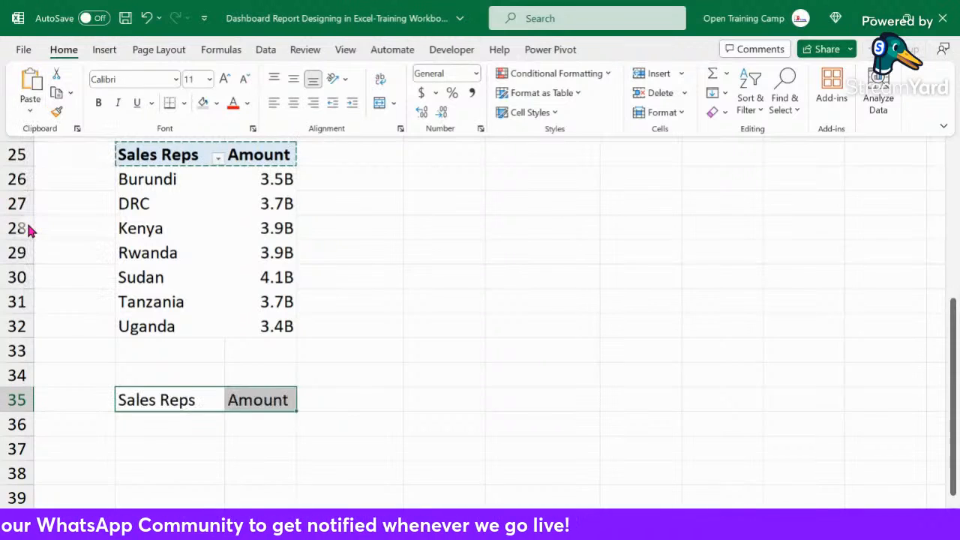
{"action": "left_click", "coordinate": [470, 330]}
{"action": "left_click", "coordinate": [469, 356]}
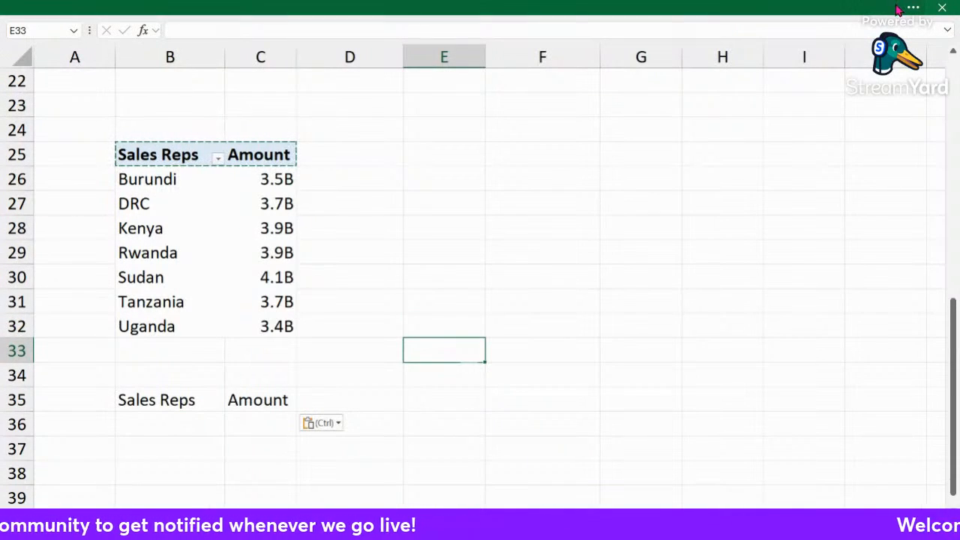
{"action": "left_click", "coordinate": [424, 244]}
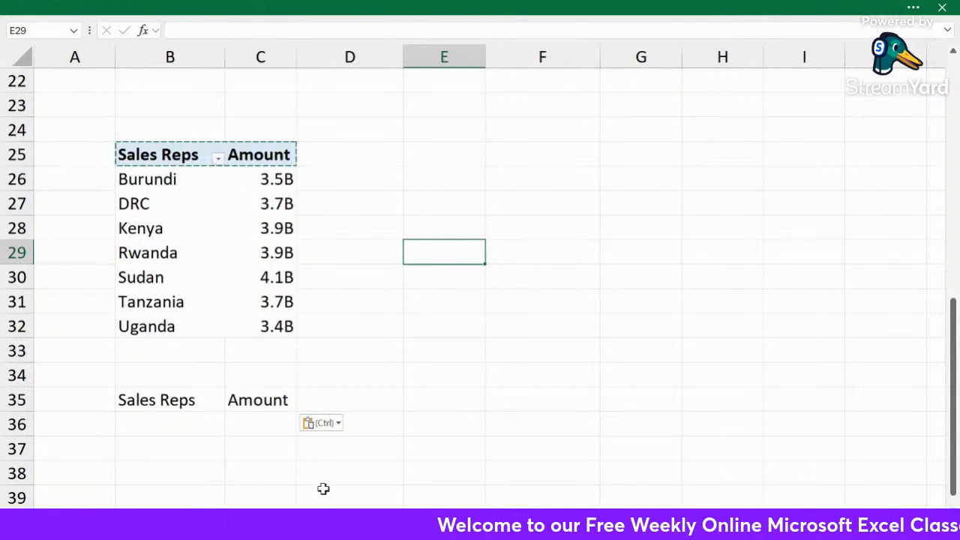
{"action": "left_click", "coordinate": [913, 8]}
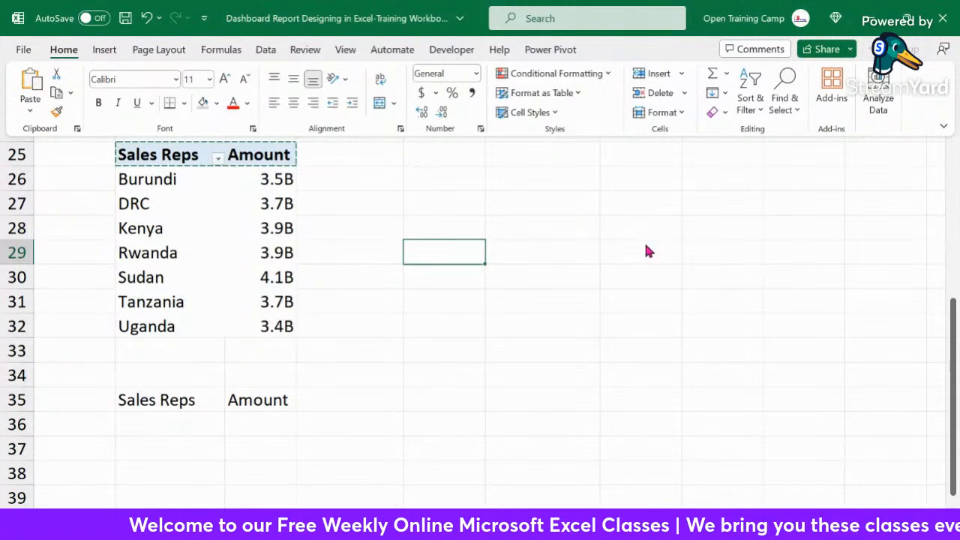
{"action": "left_click", "coordinate": [568, 223]}
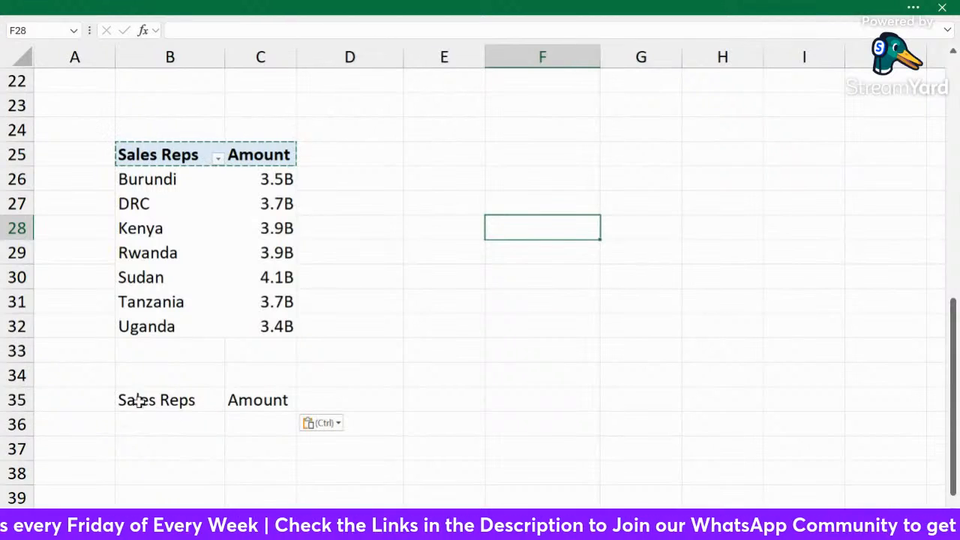
Fill the header cells B35:C35 with purple and set their text color to white.
{"action": "left_click_drag", "start_coordinate": [135, 399], "coordinate": [255, 400]}
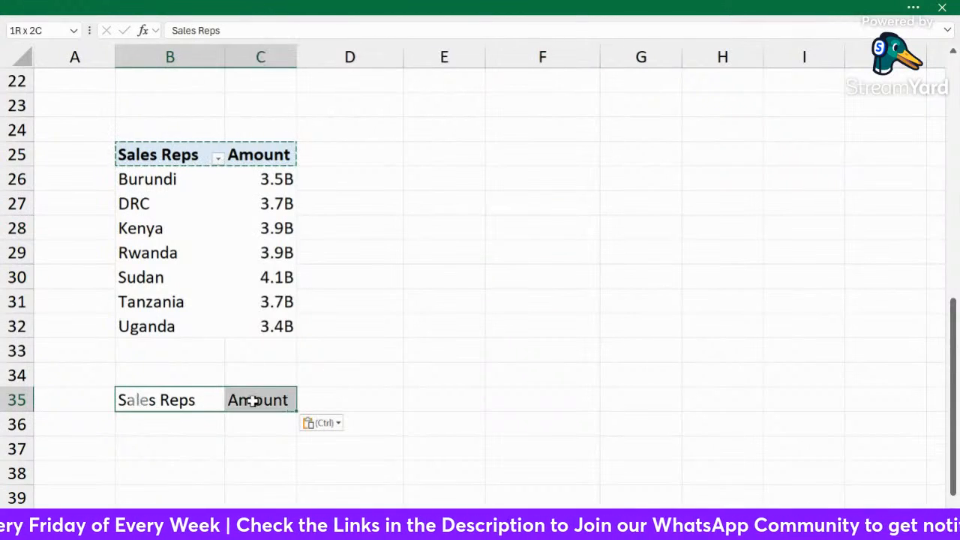
{"action": "left_click", "coordinate": [908, 8]}
{"action": "left_click", "coordinate": [276, 7]}
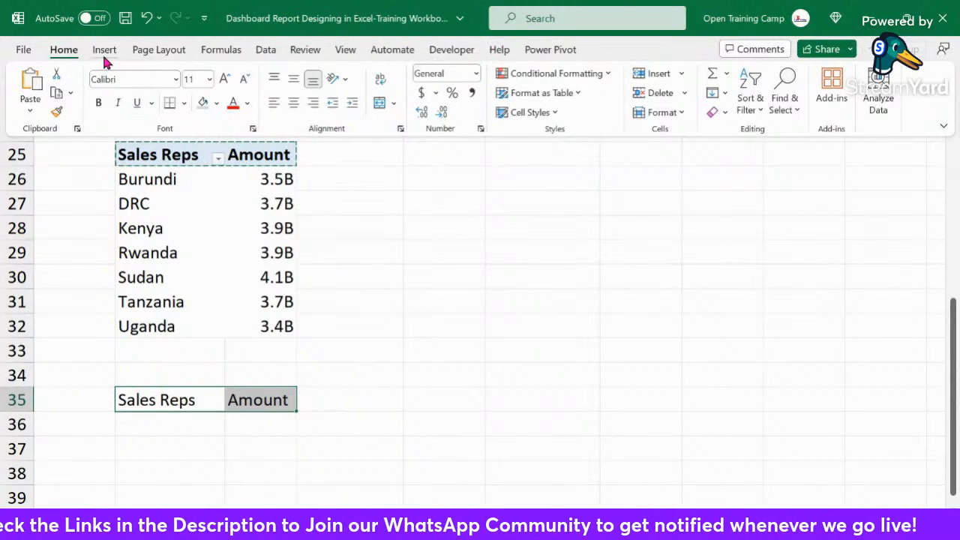
{"action": "left_click", "coordinate": [216, 103]}
{"action": "left_click", "coordinate": [317, 275]}
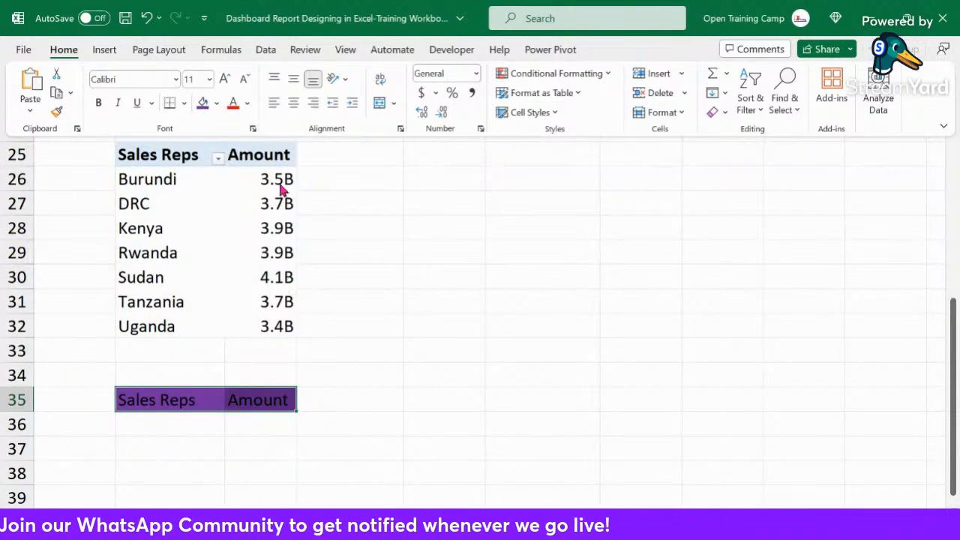
{"action": "left_click", "coordinate": [247, 103]}
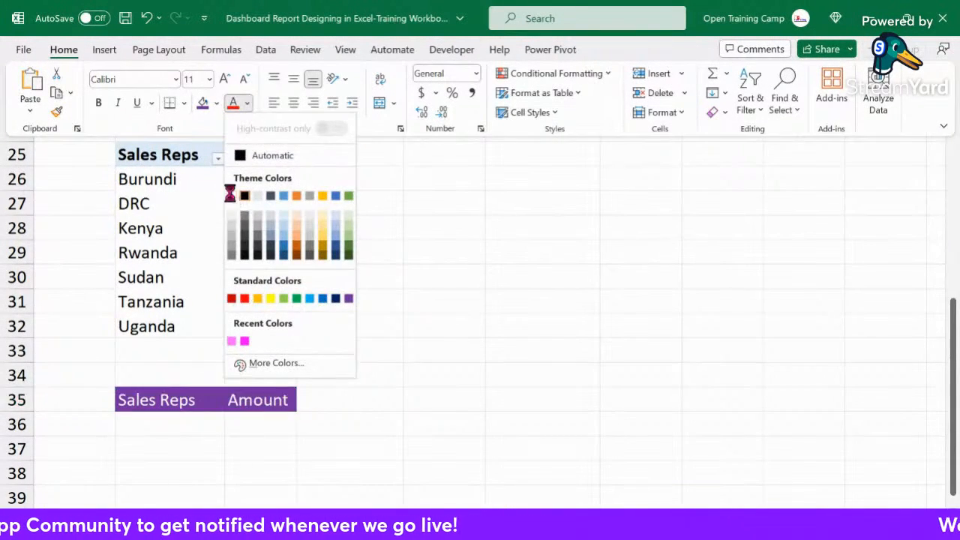
{"action": "left_click", "coordinate": [231, 193]}
{"action": "left_click", "coordinate": [438, 371]}
Enter the formula =B26 in cell B36 to link it to the PivotTable's first country.
{"action": "left_click", "coordinate": [145, 426]}
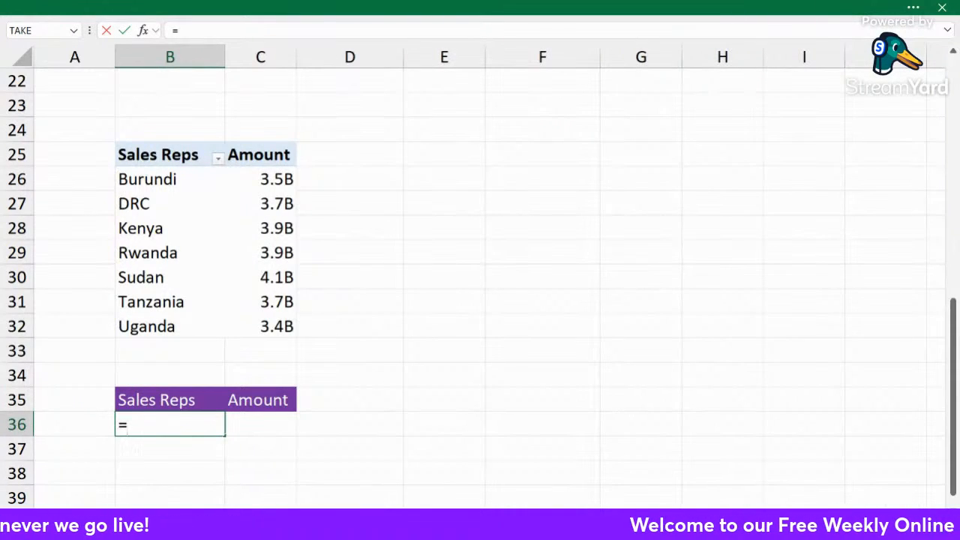
{"action": "type", "text": "="}
{"action": "left_click", "coordinate": [158, 181]}
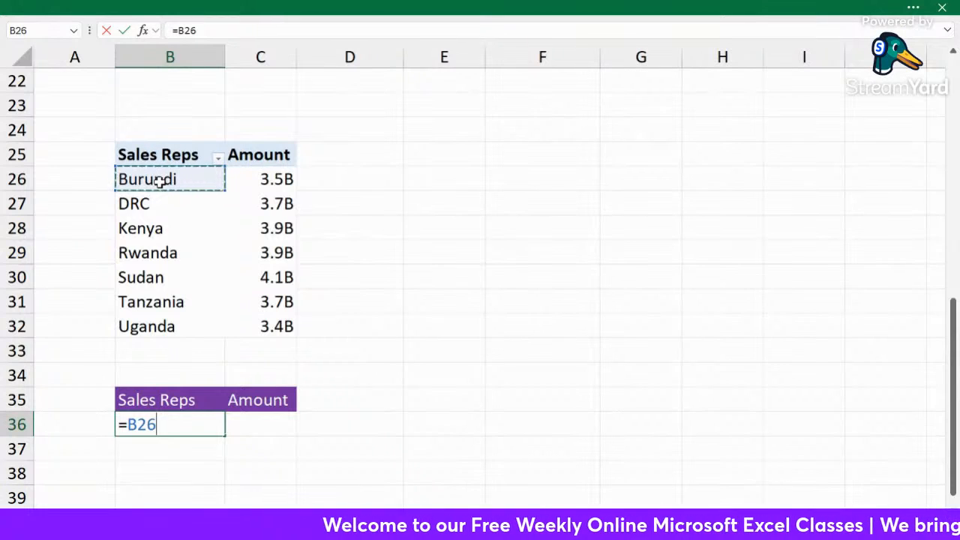
{"action": "key", "text": "Return"}
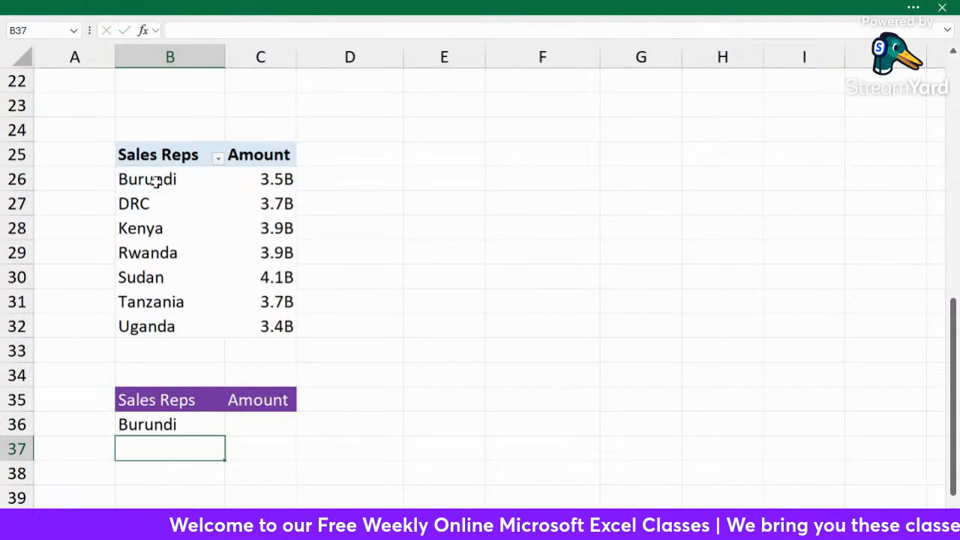
Fill the B36 formula across to C36 and down through row 42 to link every country and amount.
{"action": "left_click", "coordinate": [159, 420]}
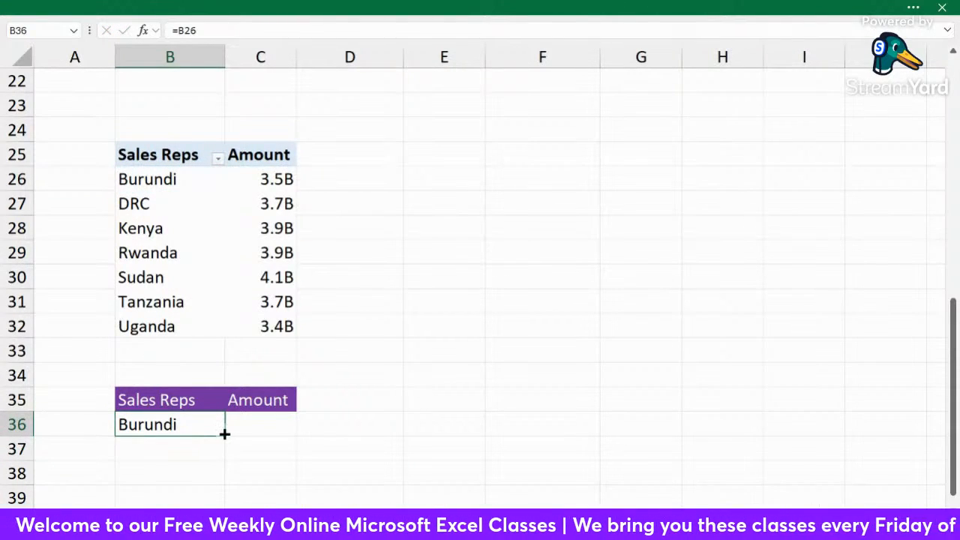
{"action": "left_click_drag", "start_coordinate": [225, 433], "coordinate": [282, 427]}
{"action": "scroll", "coordinate": [414, 313], "scroll_direction": "down", "scroll_amount": 1}
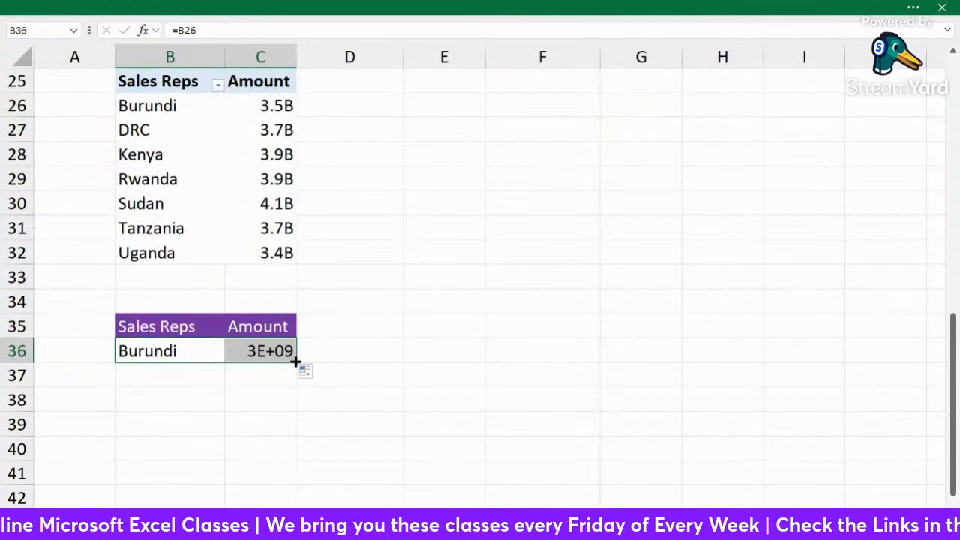
{"action": "left_click_drag", "start_coordinate": [296, 362], "coordinate": [304, 476]}
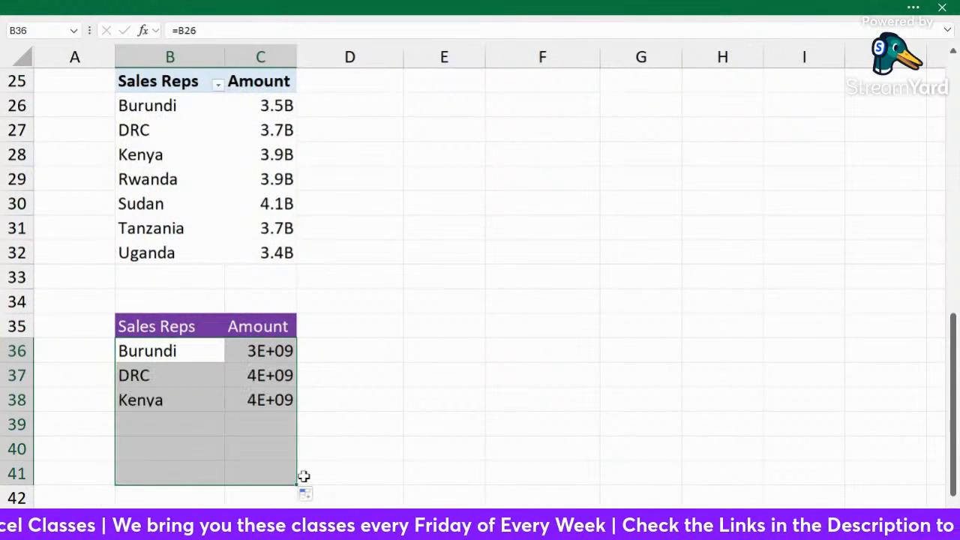
{"action": "scroll", "coordinate": [356, 350], "scroll_direction": "down", "scroll_amount": 1}
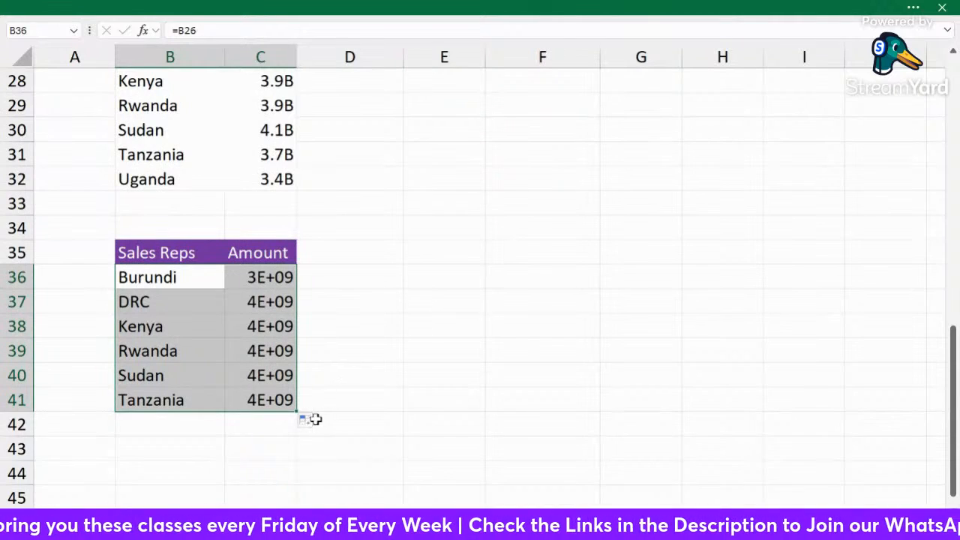
{"action": "left_click_drag", "start_coordinate": [299, 412], "coordinate": [299, 434]}
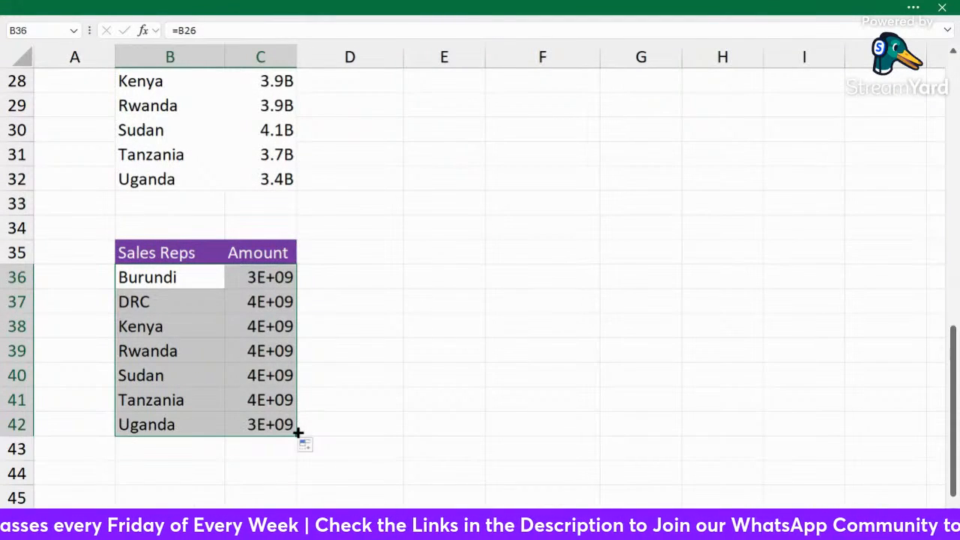
{"action": "left_click", "coordinate": [407, 301]}
Apply the existing custom billions number format to the linked amounts in C36:C42.
{"action": "left_click", "coordinate": [270, 278]}
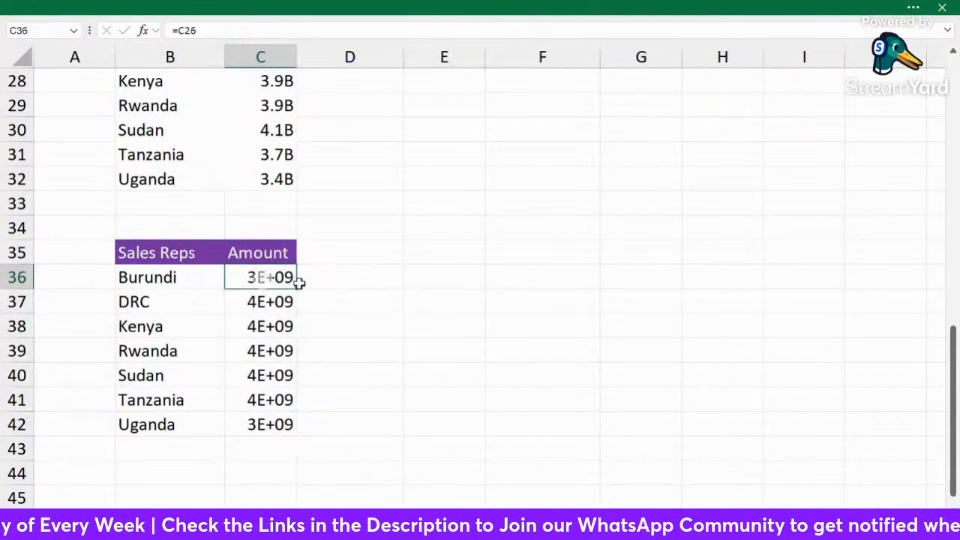
{"action": "scroll", "coordinate": [395, 317], "scroll_direction": "up", "scroll_amount": 1}
{"action": "left_click", "coordinate": [396, 317]}
{"action": "left_click_drag", "start_coordinate": [261, 349], "coordinate": [268, 452]}
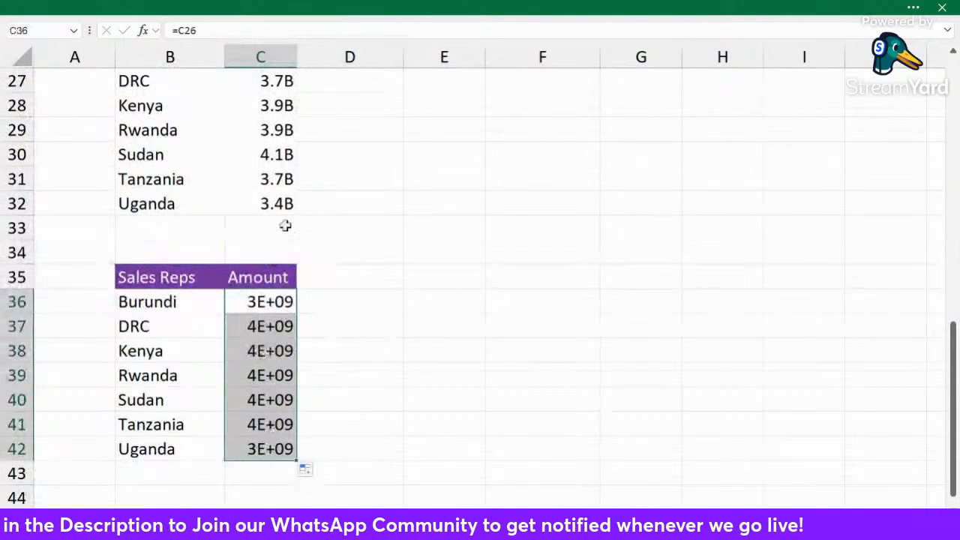
{"action": "left_click", "coordinate": [912, 7]}
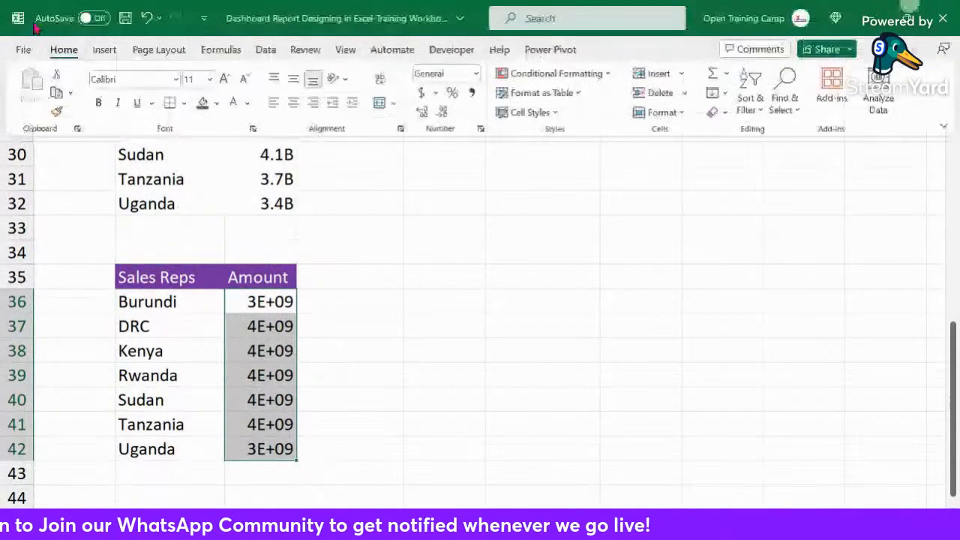
{"action": "left_click", "coordinate": [481, 130]}
{"action": "left_click", "coordinate": [472, 248]}
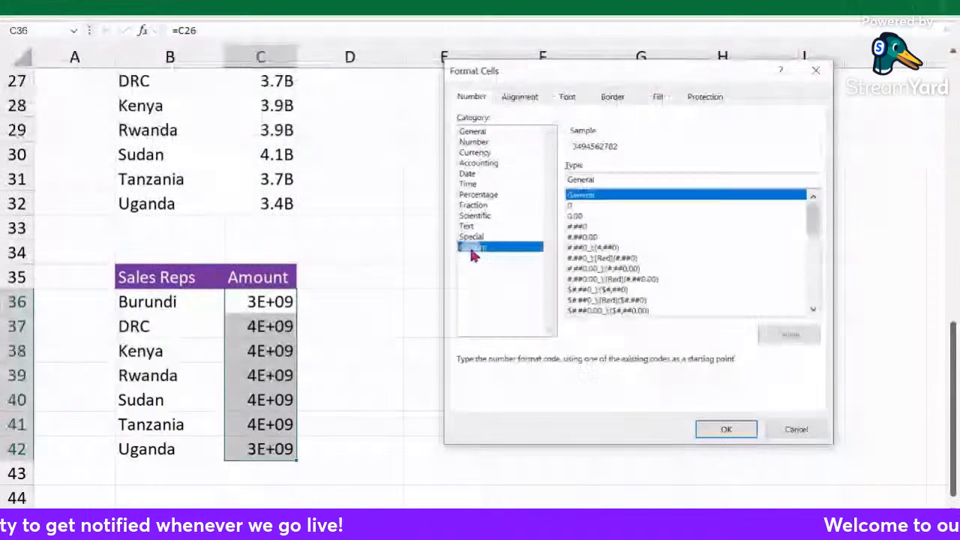
{"action": "left_click_drag", "start_coordinate": [812, 217], "coordinate": [817, 293]}
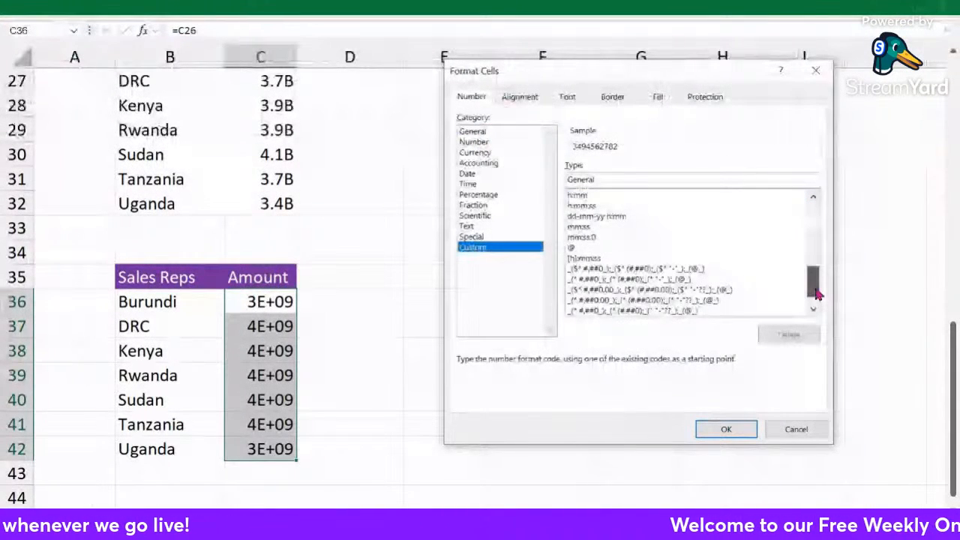
{"action": "scroll", "coordinate": [675, 284], "scroll_direction": "down", "scroll_amount": 3}
{"action": "left_click", "coordinate": [645, 309]}
{"action": "left_click", "coordinate": [725, 429]}
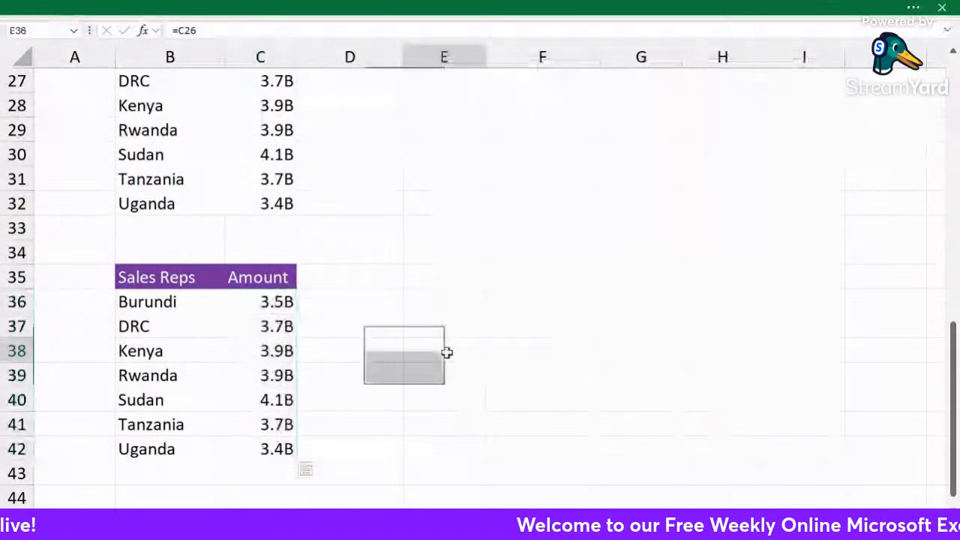
Compare the linked country table in B35:C42 with the PivotTable above it, checking the cell links.
{"action": "left_click", "coordinate": [193, 303]}
{"action": "scroll", "coordinate": [243, 367], "scroll_direction": "up", "scroll_amount": 1}
{"action": "scroll", "coordinate": [243, 367], "scroll_direction": "up", "scroll_amount": 2}
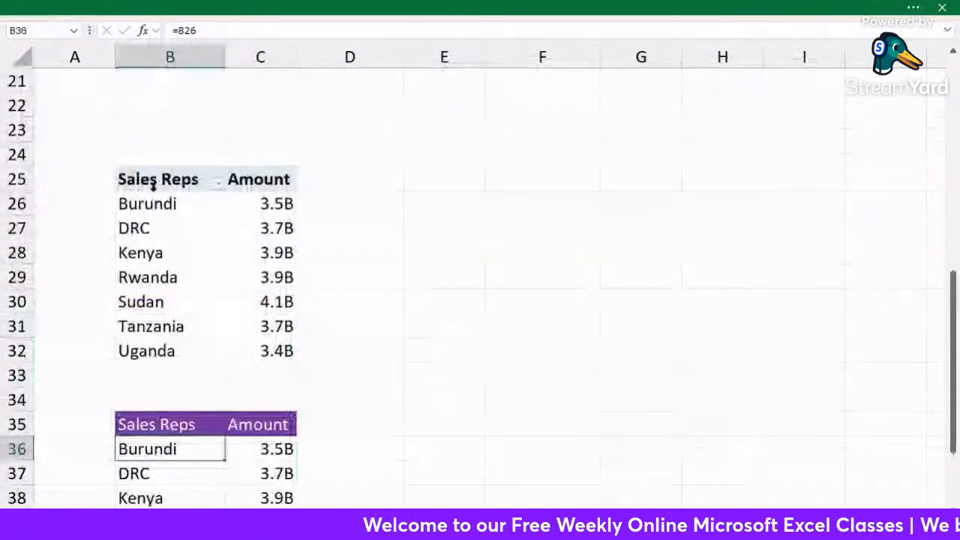
{"action": "left_click_drag", "start_coordinate": [193, 184], "coordinate": [277, 350]}
{"action": "left_click", "coordinate": [457, 318]}
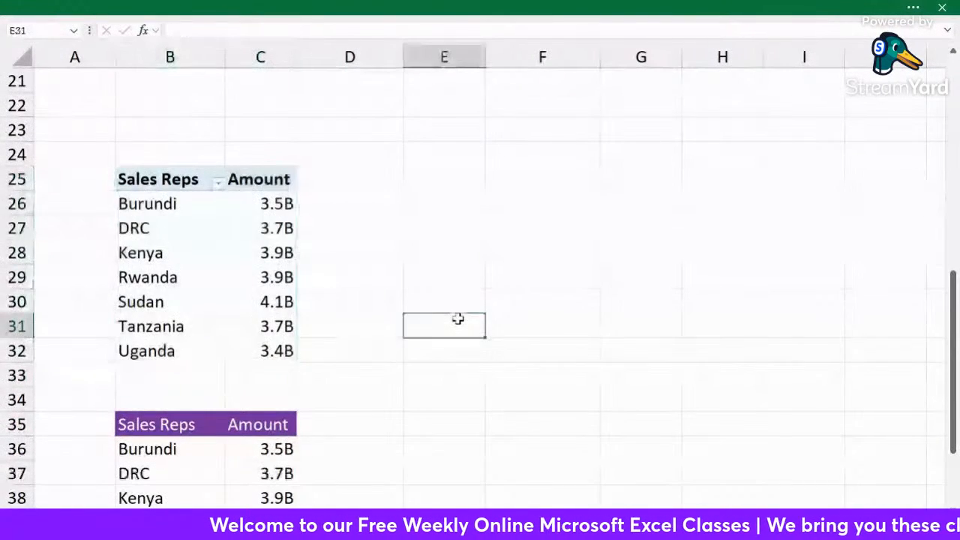
{"action": "scroll", "coordinate": [167, 285], "scroll_direction": "down", "scroll_amount": 2}
{"action": "left_click", "coordinate": [157, 302]}
{"action": "left_click", "coordinate": [190, 375]}
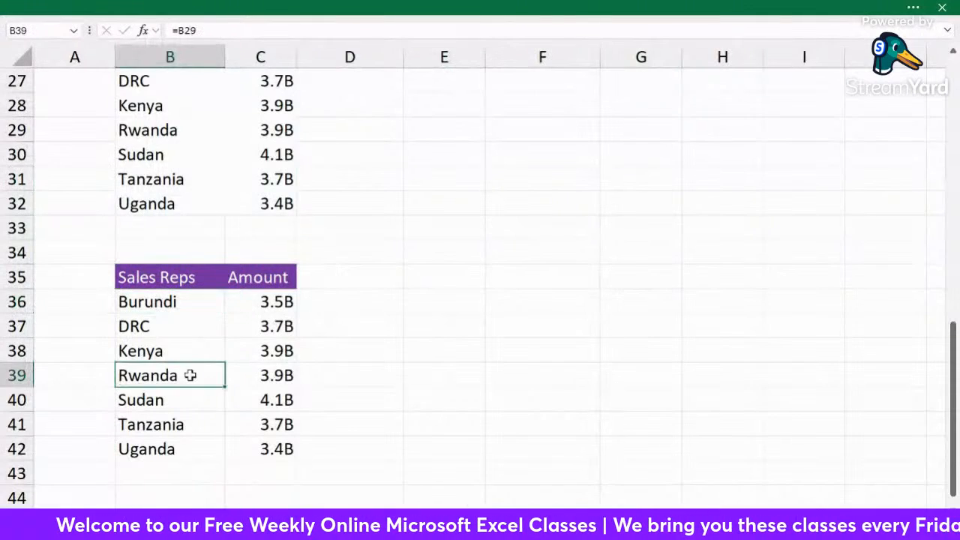
{"action": "left_click", "coordinate": [483, 226]}
{"action": "scroll", "coordinate": [255, 255], "scroll_direction": "up", "scroll_amount": 1}
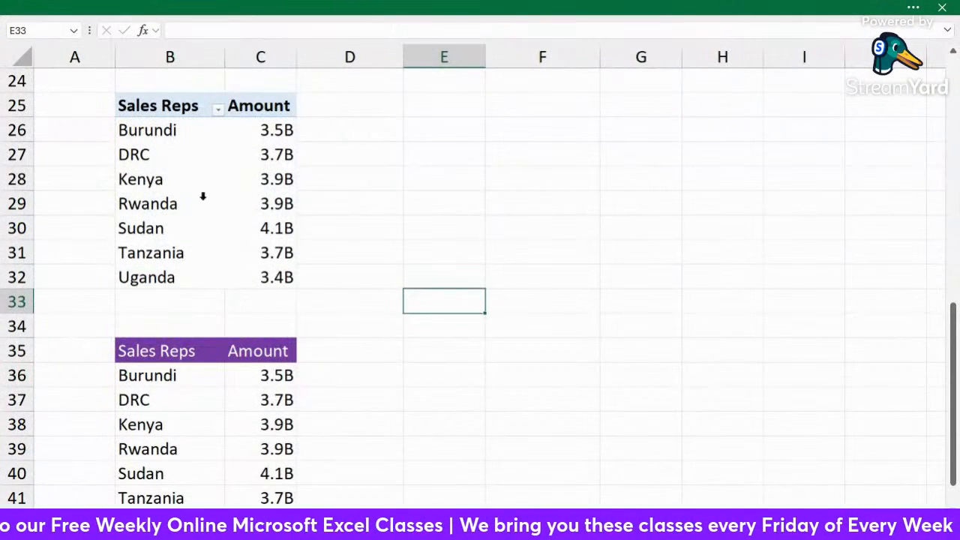
{"action": "left_click", "coordinate": [192, 186]}
{"action": "left_click", "coordinate": [458, 187]}
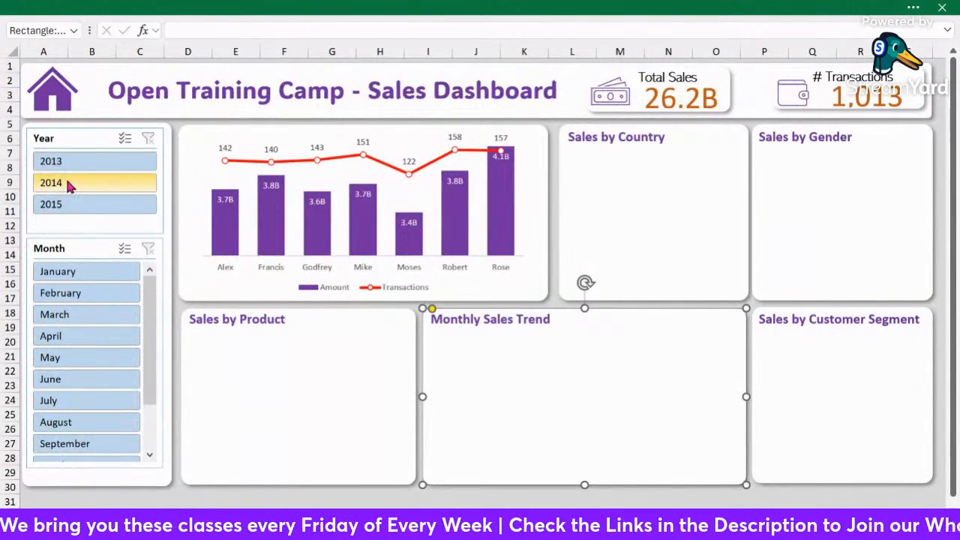
Filter the dashboard's Year slicer to 2014, compare the linked table with the PivotTable, and clear the Year filter.
{"action": "left_click", "coordinate": [68, 185]}
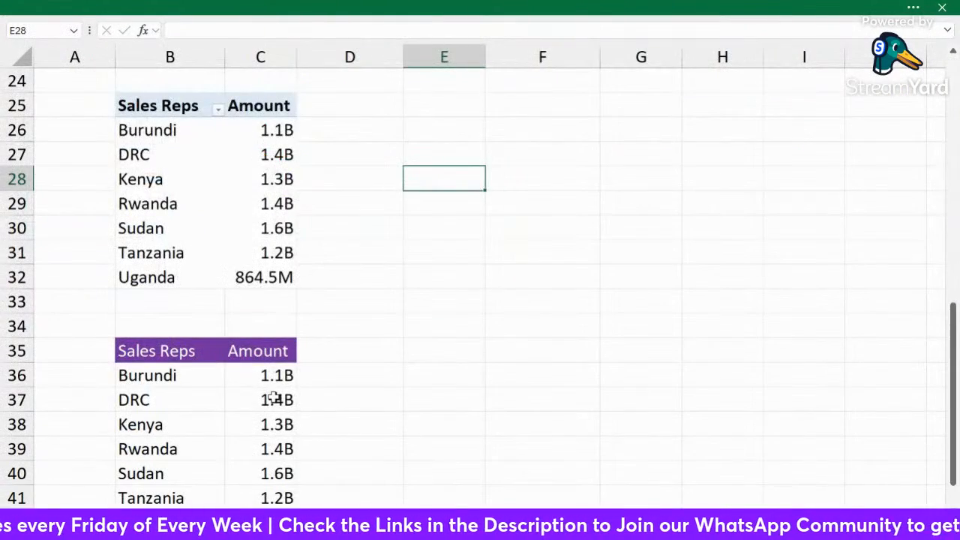
{"action": "scroll", "coordinate": [272, 397], "scroll_direction": "down", "scroll_amount": 1}
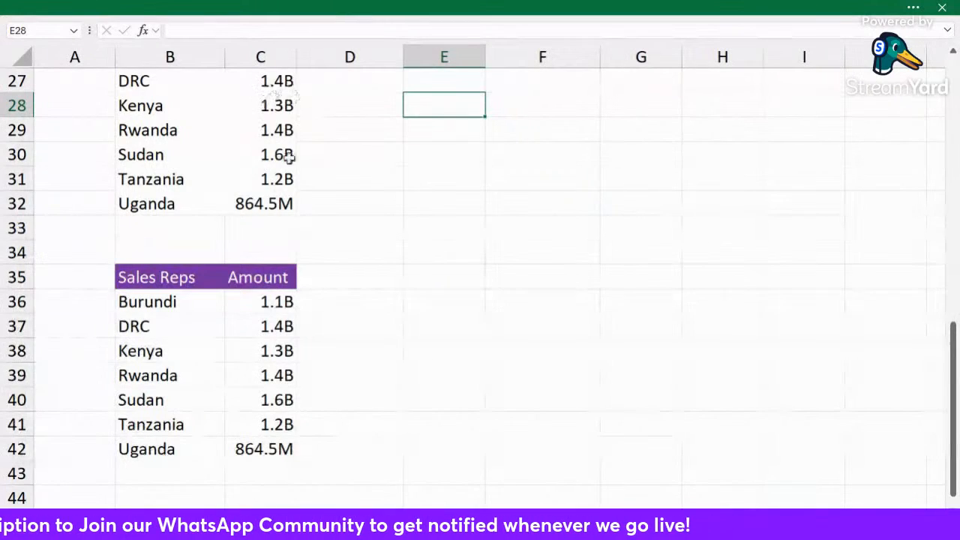
{"action": "scroll", "coordinate": [300, 167], "scroll_direction": "up", "scroll_amount": 2}
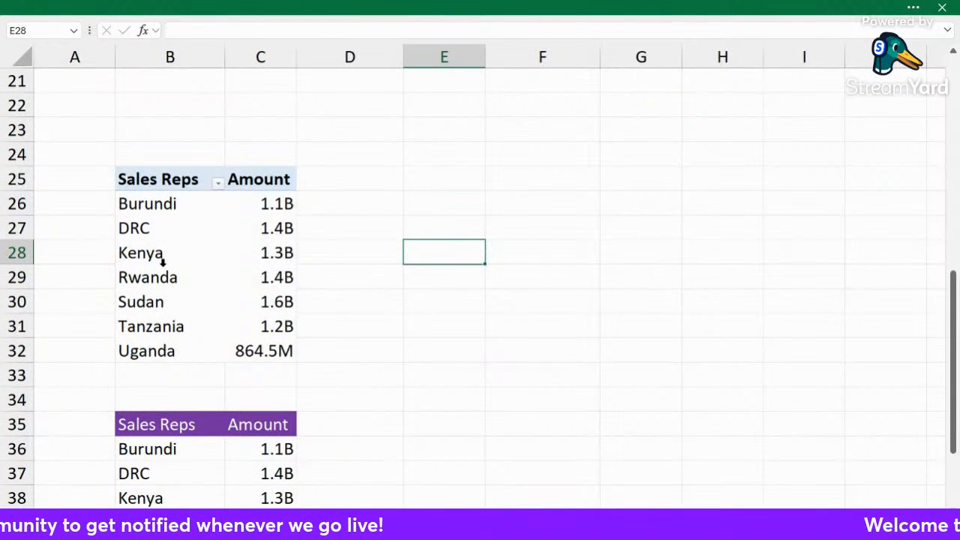
{"action": "scroll", "coordinate": [161, 259], "scroll_direction": "down", "scroll_amount": 3}
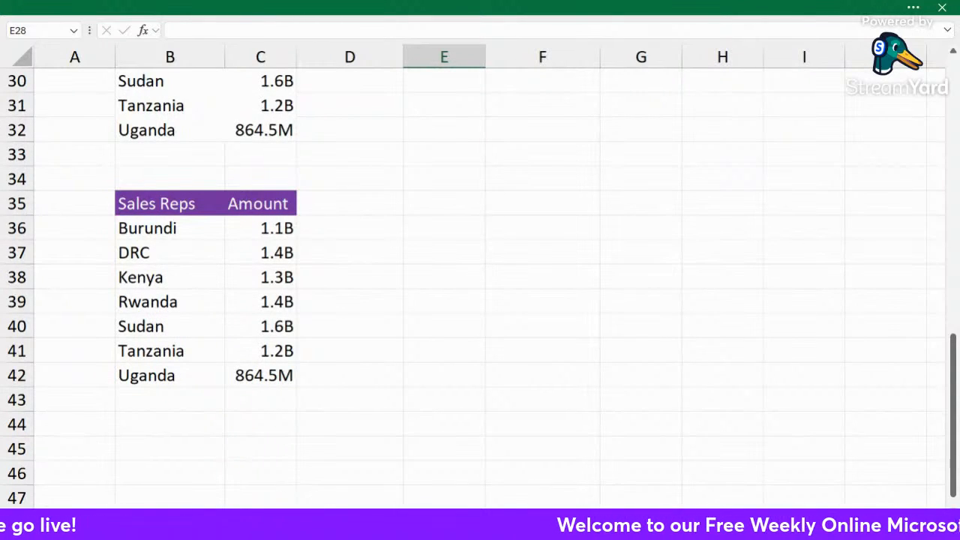
{"action": "key", "text": "ctrl+Page_Up"}
{"action": "left_click", "coordinate": [147, 138]}
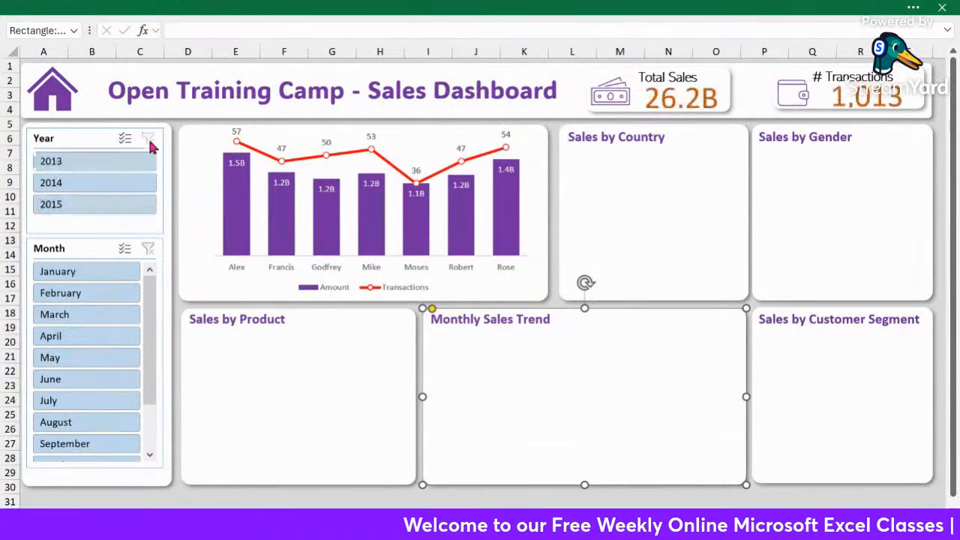
{"action": "key", "text": "ctrl+Page_Down"}
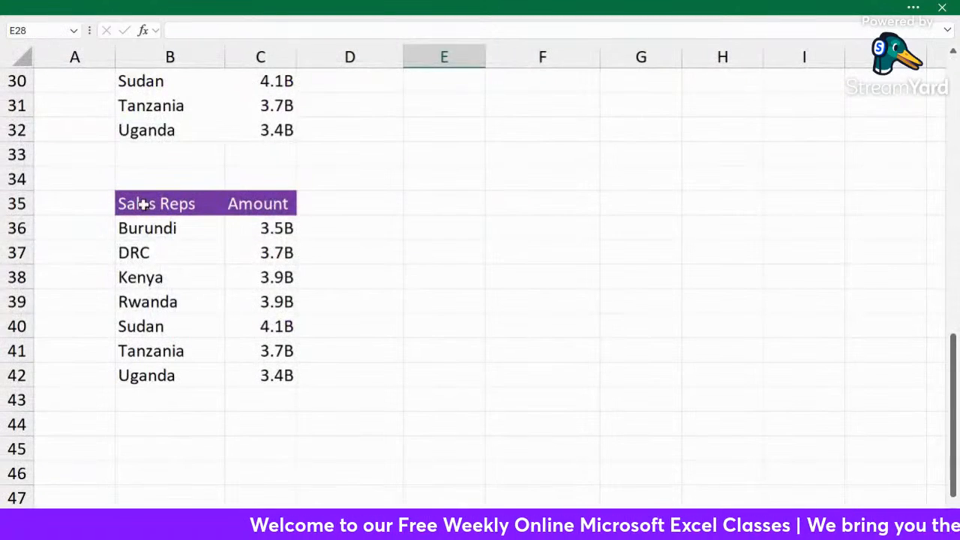
Insert a filled map chart from the linked country and amount table in B35:C42.
{"action": "left_click_drag", "start_coordinate": [143, 203], "coordinate": [277, 373]}
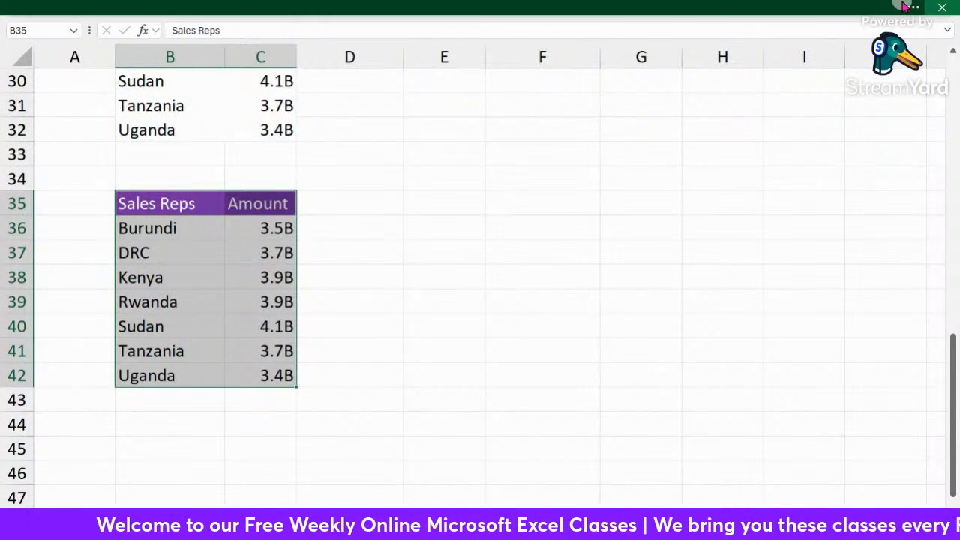
{"action": "left_click", "coordinate": [368, 6]}
{"action": "left_click", "coordinate": [104, 50]}
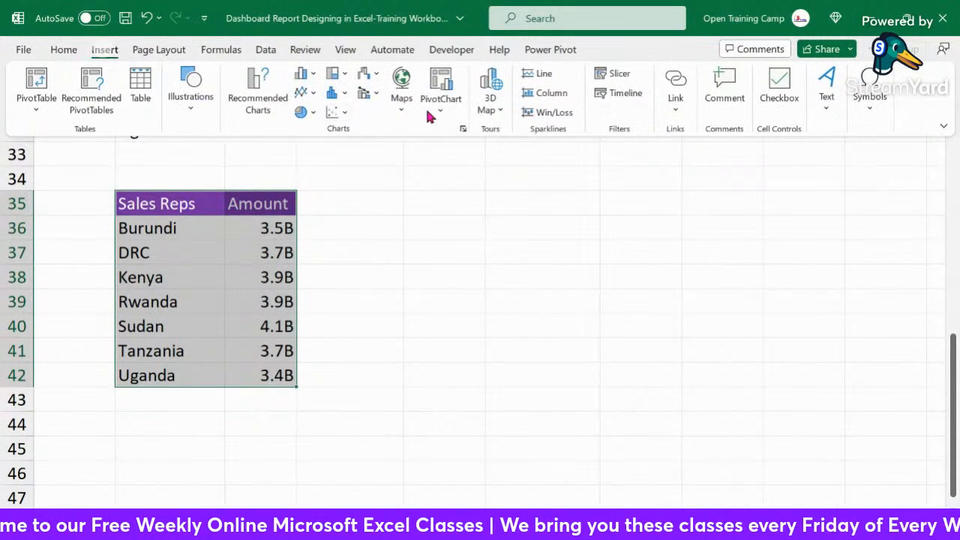
{"action": "left_click", "coordinate": [401, 88]}
{"action": "left_click", "coordinate": [408, 164]}
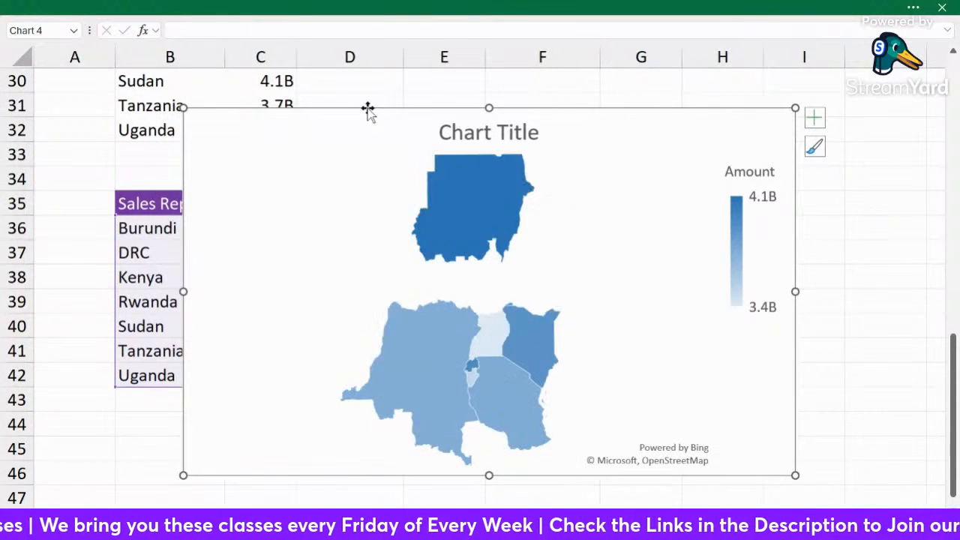
{"action": "mouse_move", "coordinate": [368, 110]}
{"action": "left_mouse_down"}
{"action": "mouse_move", "coordinate": [411, 83]}
{"action": "mouse_move", "coordinate": [390, 71]}
{"action": "mouse_move", "coordinate": [386, 129]}
{"action": "left_mouse_up"}
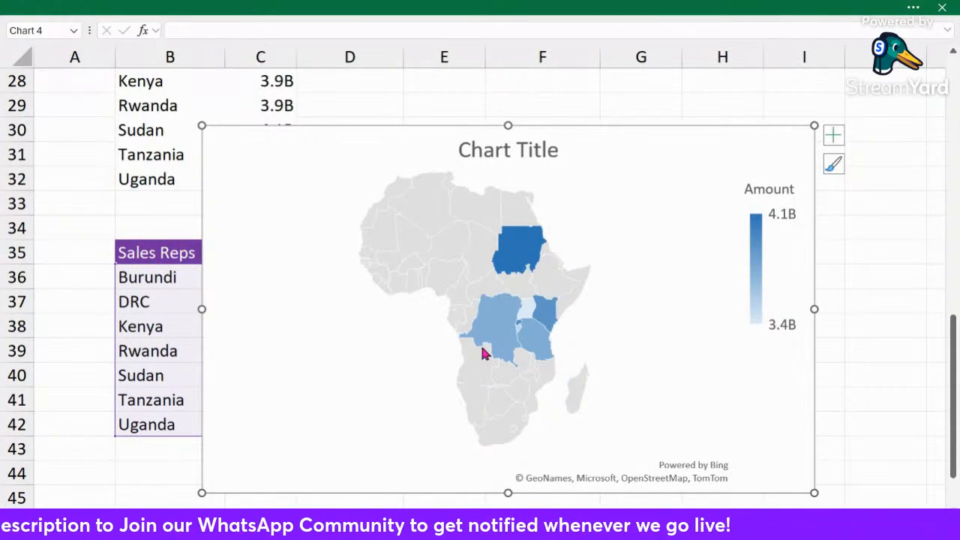
{"action": "mouse_move", "coordinate": [484, 354]}
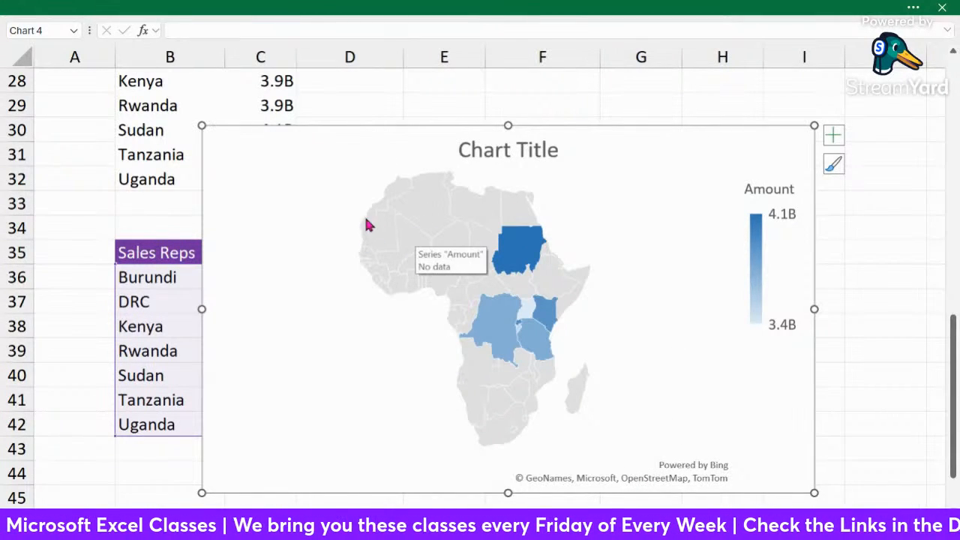
{"action": "left_click", "coordinate": [514, 148]}
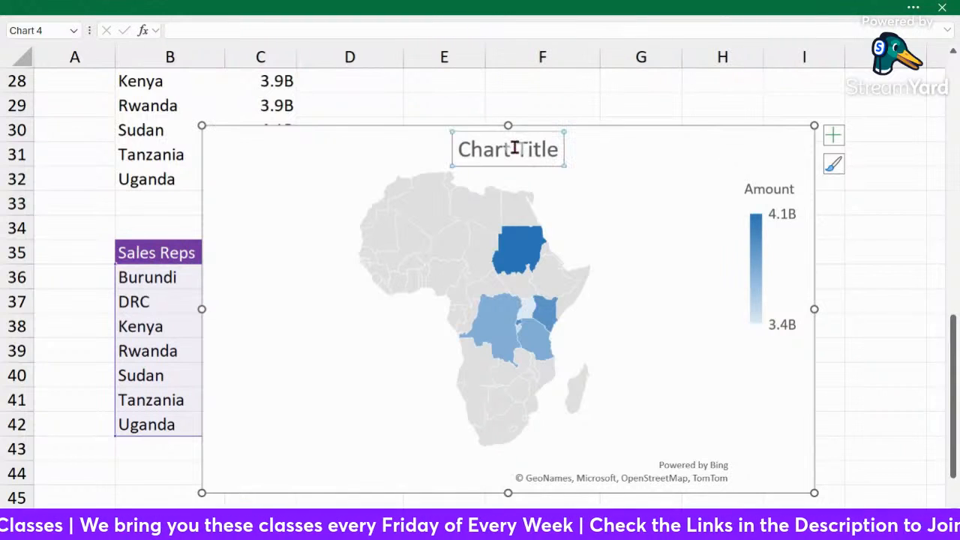
{"action": "left_click", "coordinate": [448, 144]}
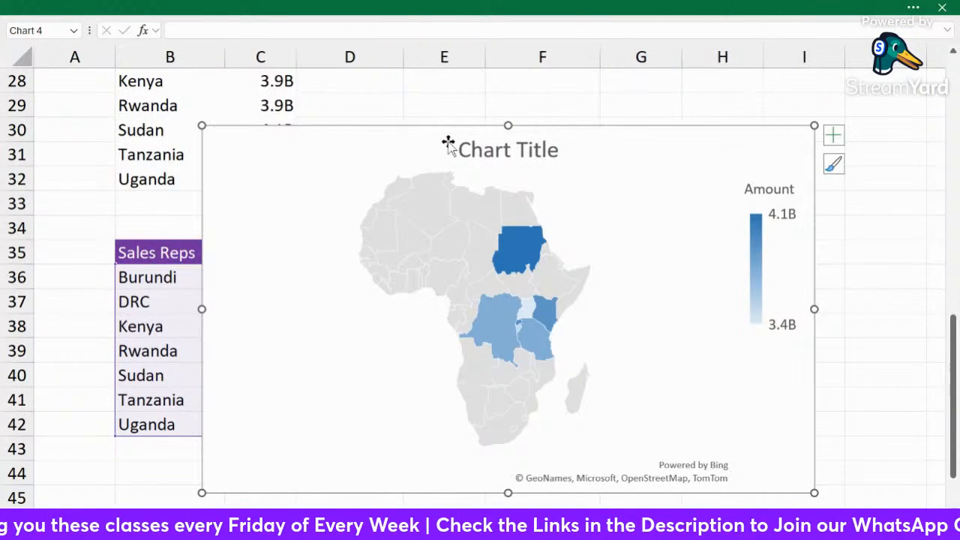
{"action": "key", "text": "Delete"}
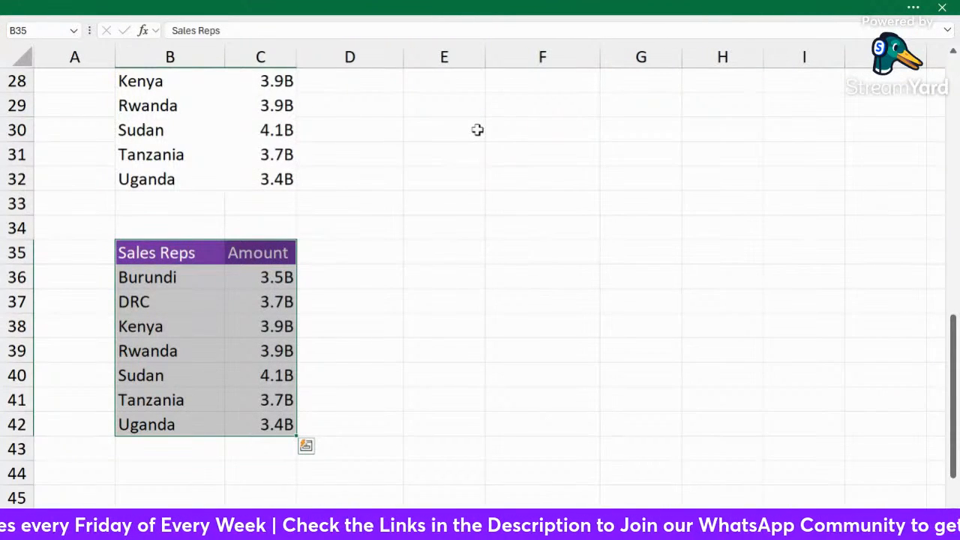
{"action": "key", "text": "ctrl+z"}
{"action": "left_click", "coordinate": [509, 148]}
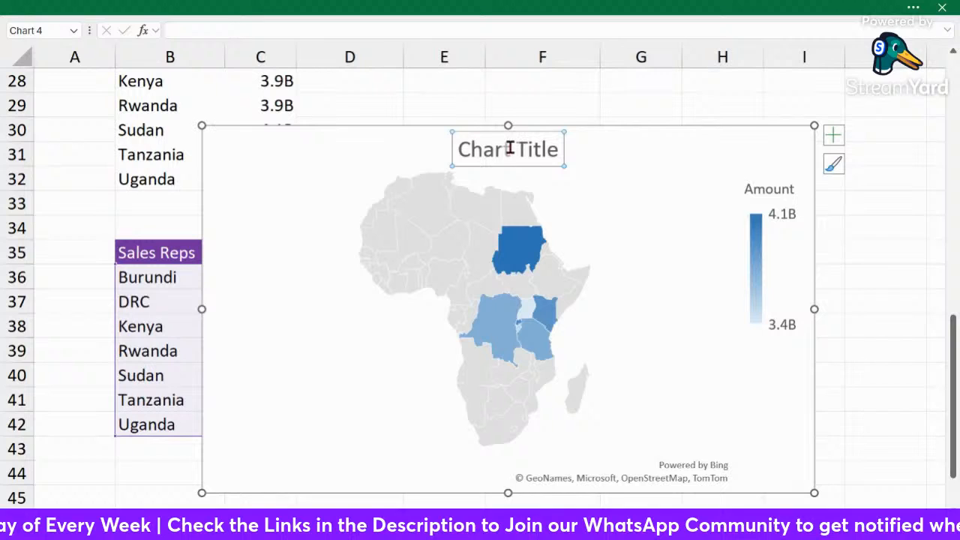
{"action": "left_click", "coordinate": [452, 146]}
{"action": "key", "text": "Delete"}
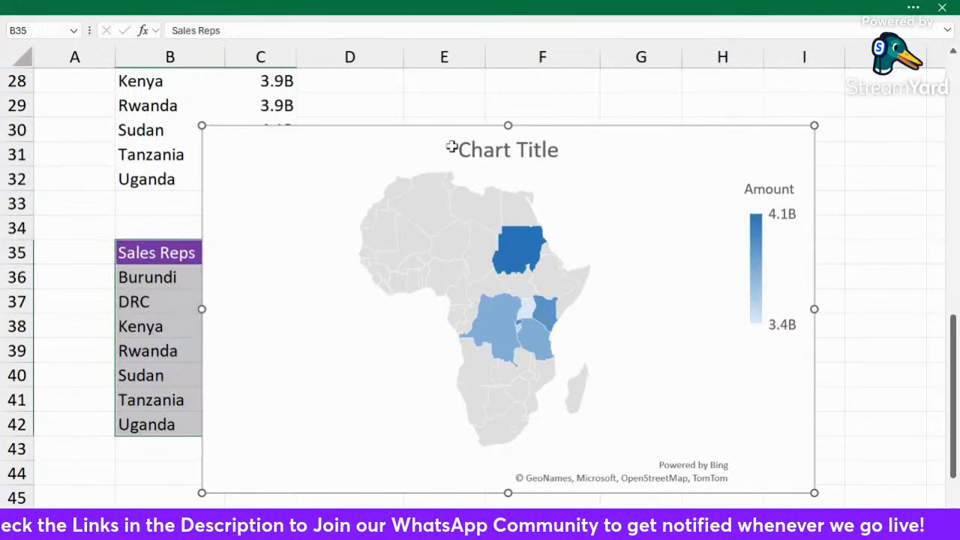
{"action": "key", "text": "ctrl+z"}
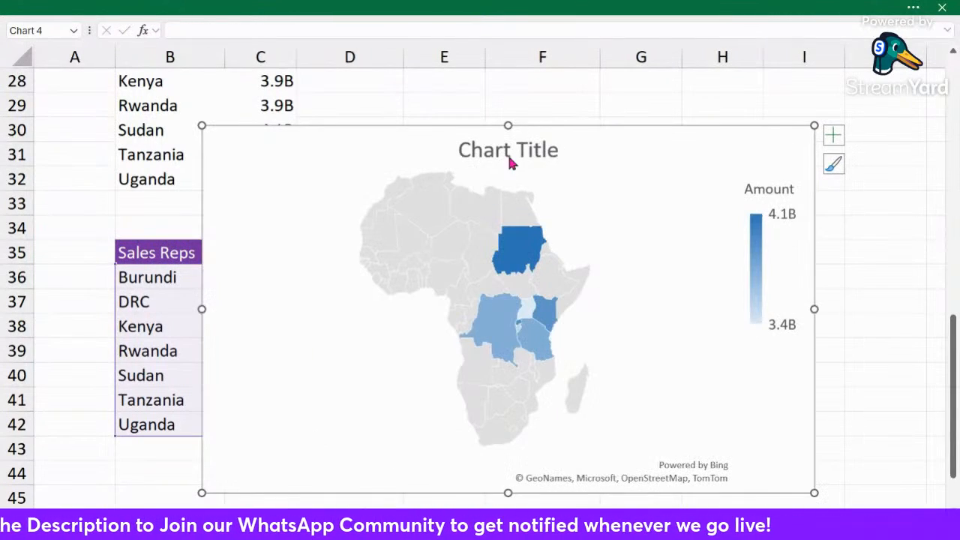
Delete the map chart's title and reposition the chart over about rows 24 to 39, beside the country names.
{"action": "left_click", "coordinate": [487, 150]}
{"action": "key", "text": "Delete"}
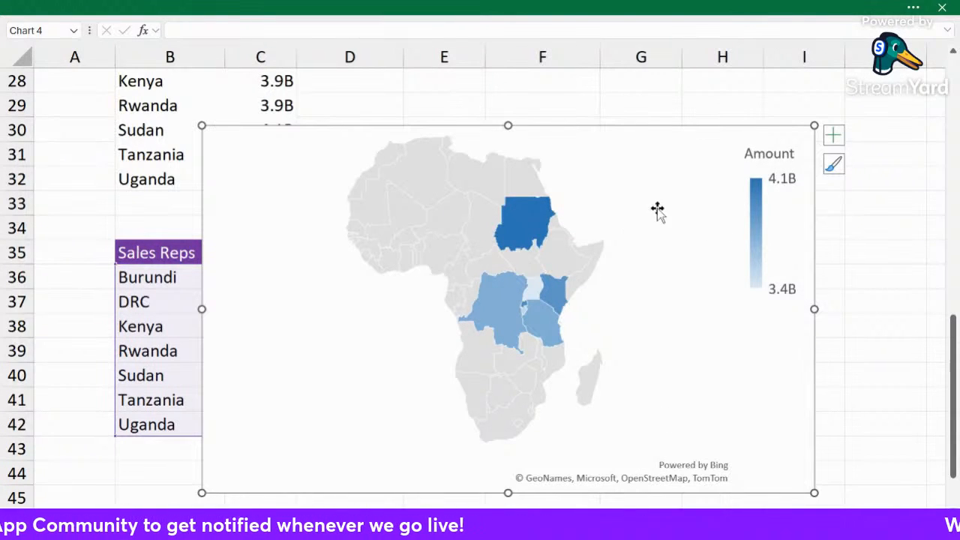
{"action": "left_click_drag", "start_coordinate": [227, 133], "coordinate": [267, 166]}
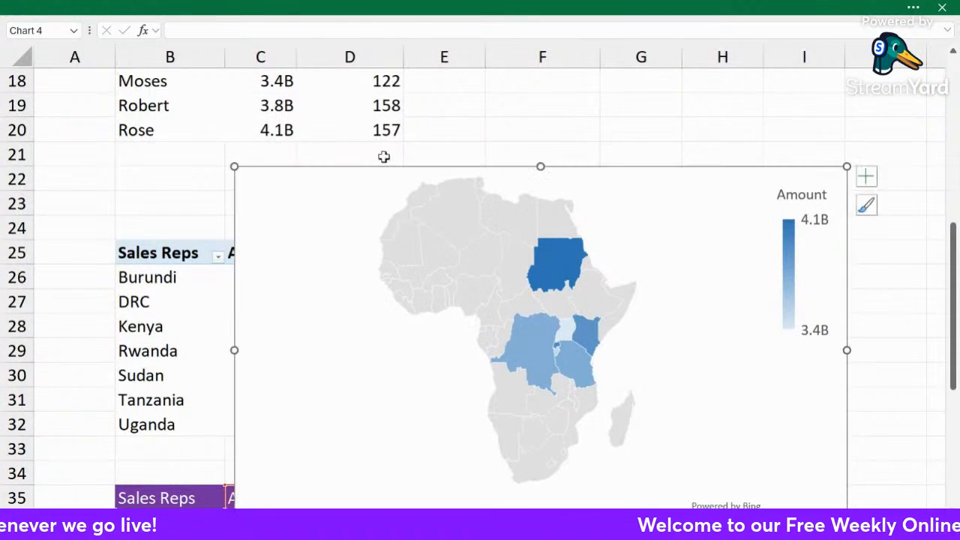
{"action": "scroll", "coordinate": [384, 156], "scroll_direction": "down", "scroll_amount": 2}
{"action": "left_click_drag", "start_coordinate": [240, 135], "coordinate": [258, 254]}
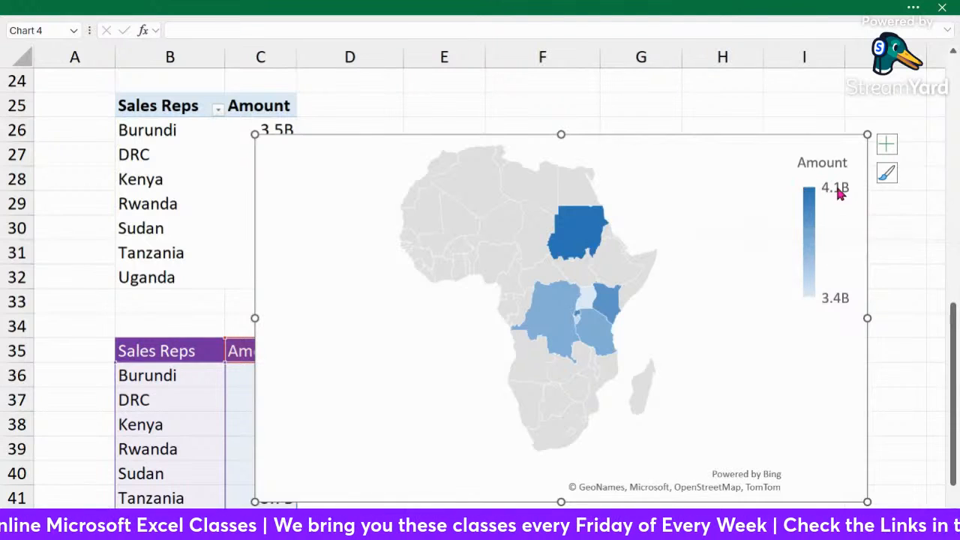
{"action": "mouse_move", "coordinate": [571, 235]}
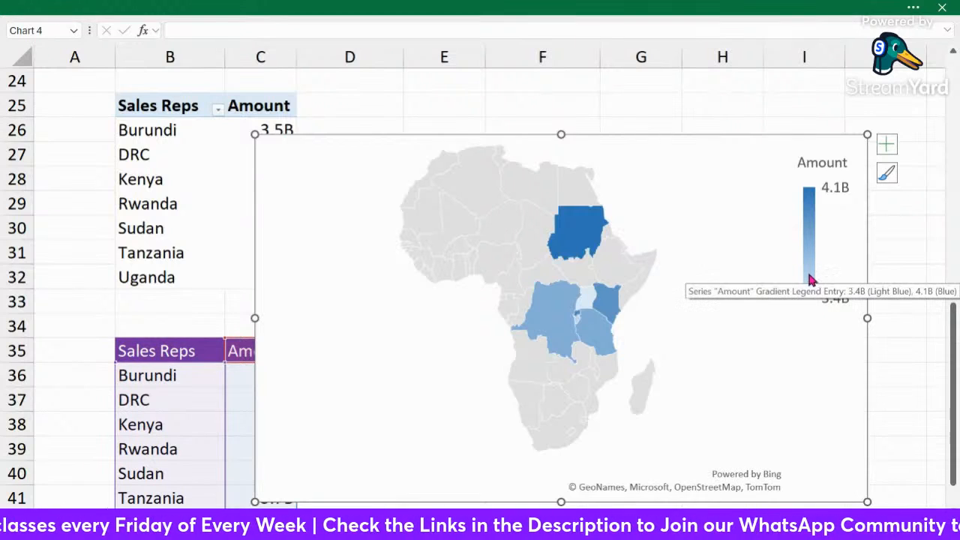
{"action": "mouse_move", "coordinate": [810, 300]}
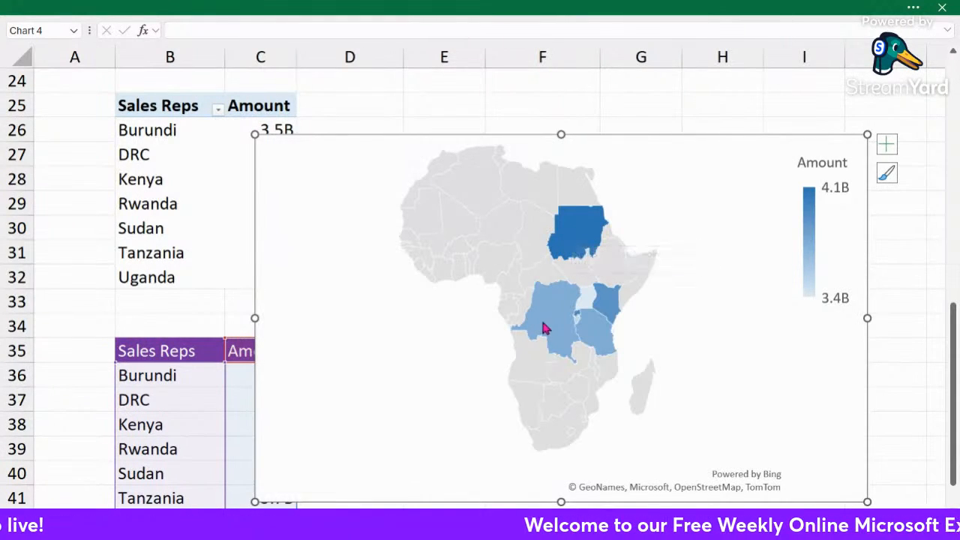
{"action": "mouse_move", "coordinate": [548, 355]}
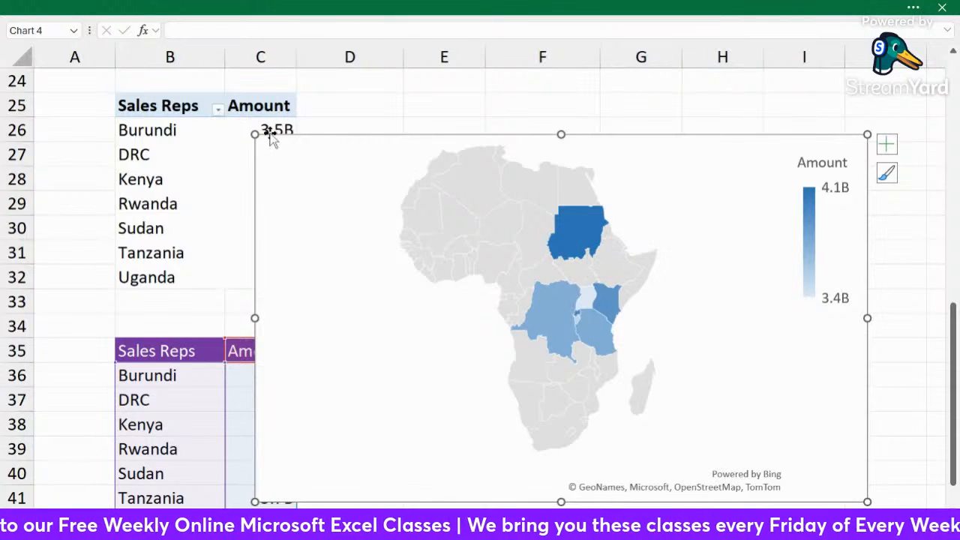
{"action": "left_click_drag", "start_coordinate": [261, 132], "coordinate": [245, 90]}
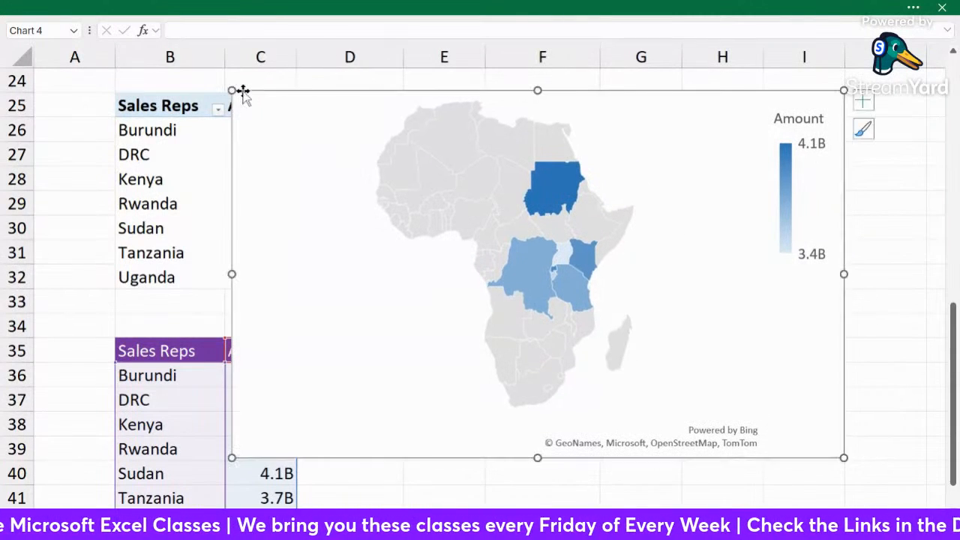
Try the map chart's legend at the Top position and set it to Bottom.
{"action": "left_click", "coordinate": [790, 171]}
{"action": "right_click", "coordinate": [791, 171]}
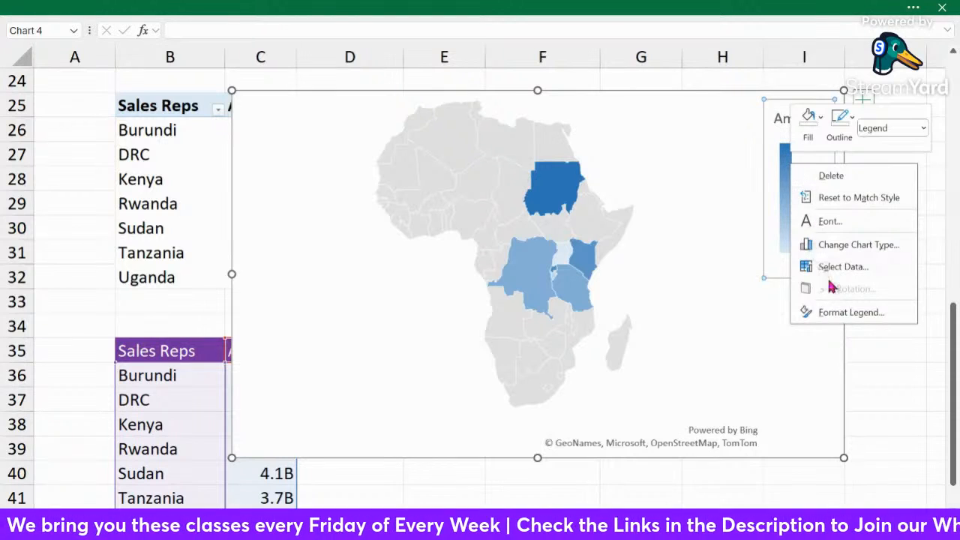
{"action": "left_click", "coordinate": [836, 313]}
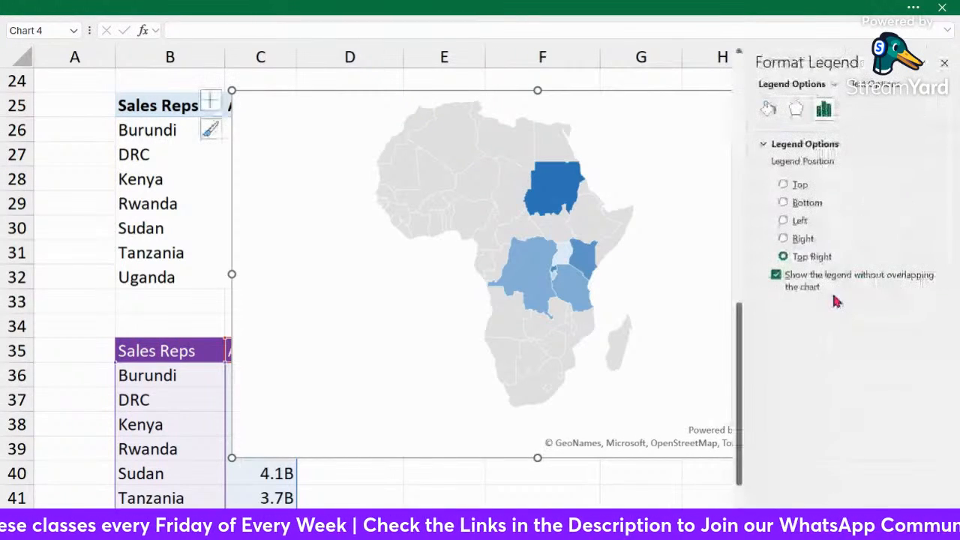
{"action": "left_click", "coordinate": [784, 186]}
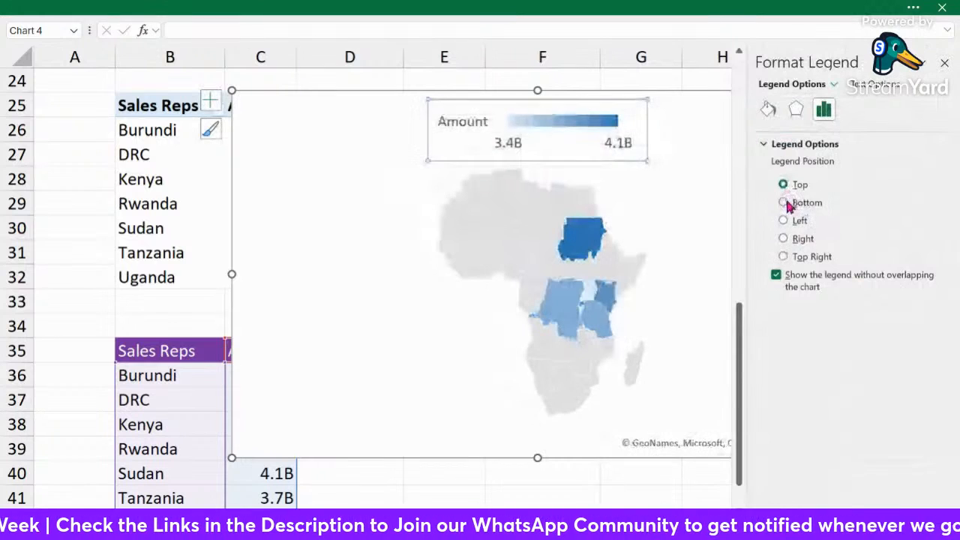
{"action": "left_click", "coordinate": [784, 204]}
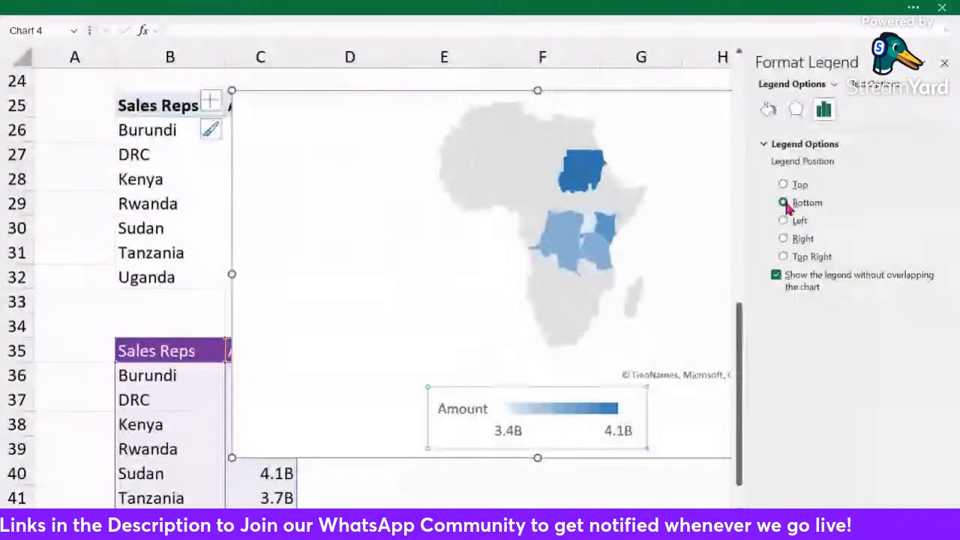
Try the map chart's legend in the left, bottom and right positions, and set it to Top.
{"action": "left_click", "coordinate": [783, 221]}
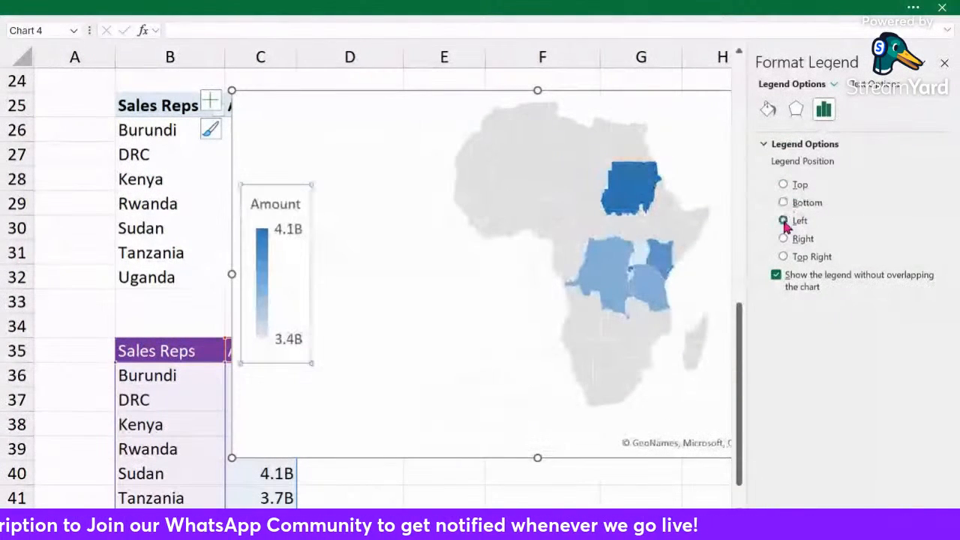
{"action": "left_click", "coordinate": [782, 202]}
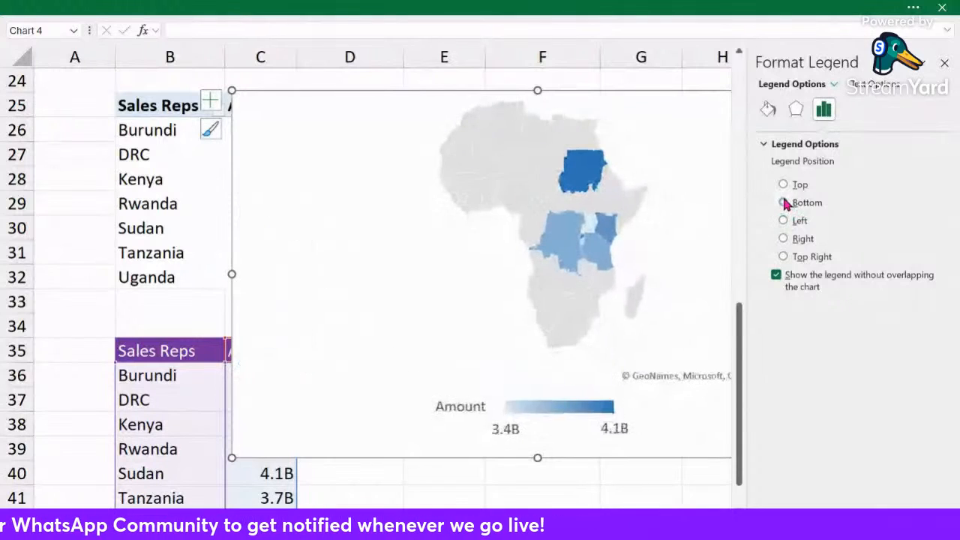
{"action": "left_click", "coordinate": [783, 185]}
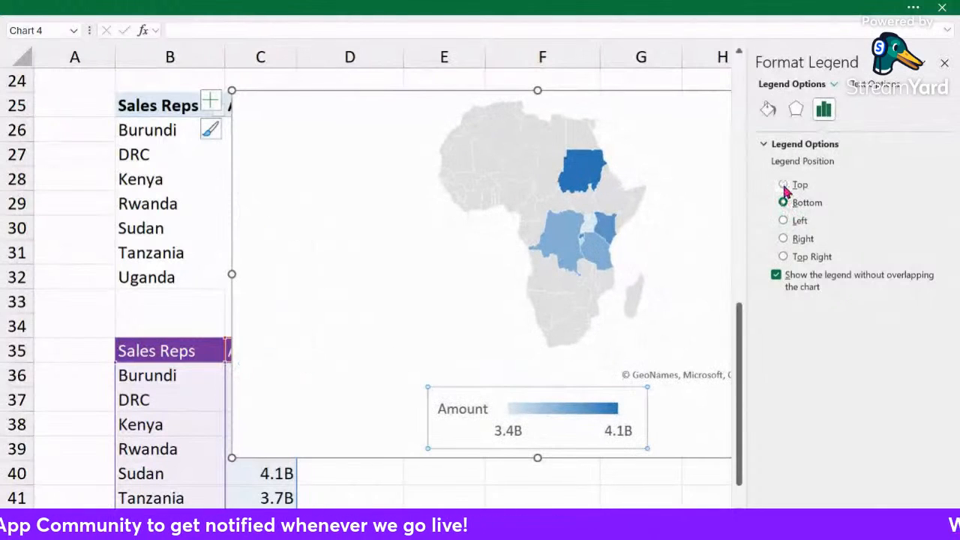
{"action": "left_click", "coordinate": [783, 238]}
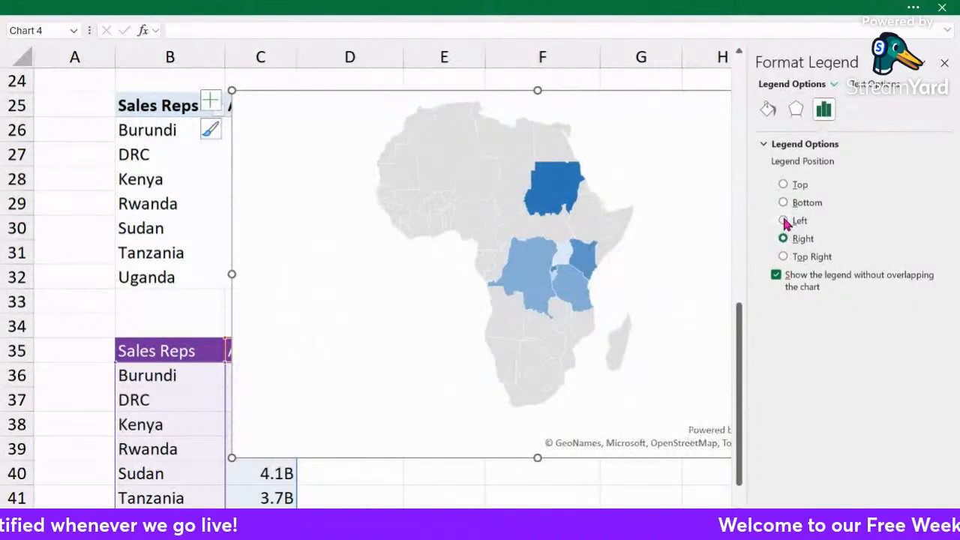
{"action": "left_click", "coordinate": [782, 220]}
{"action": "left_click", "coordinate": [783, 186]}
{"action": "left_click", "coordinate": [675, 98]}
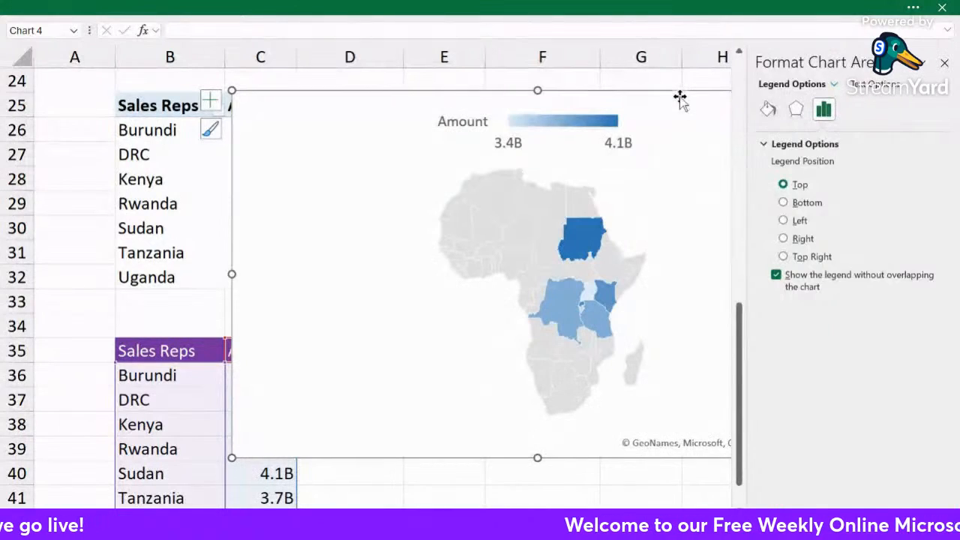
Shrink the map chart to a compact frame and reposition it next to the country tables.
{"action": "left_click_drag", "start_coordinate": [297, 98], "coordinate": [211, 93]}
{"action": "left_click_drag", "start_coordinate": [146, 89], "coordinate": [400, 233]}
{"action": "left_click_drag", "start_coordinate": [553, 233], "coordinate": [368, 150]}
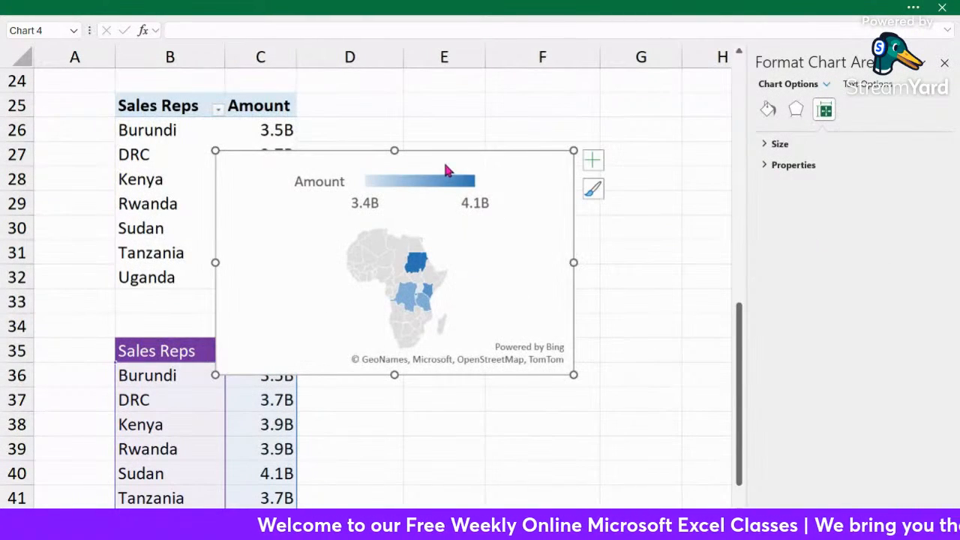
Cut the map chart from the pivot table sheet and paste it into the sales dashboard sheet at cell N31.
{"action": "key", "text": "Delete"}
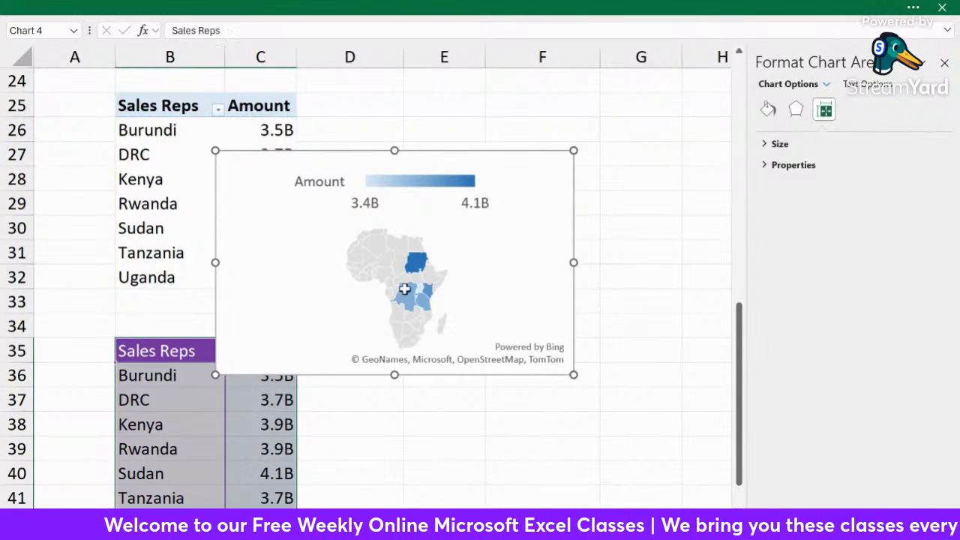
{"action": "left_click", "coordinate": [225, 517]}
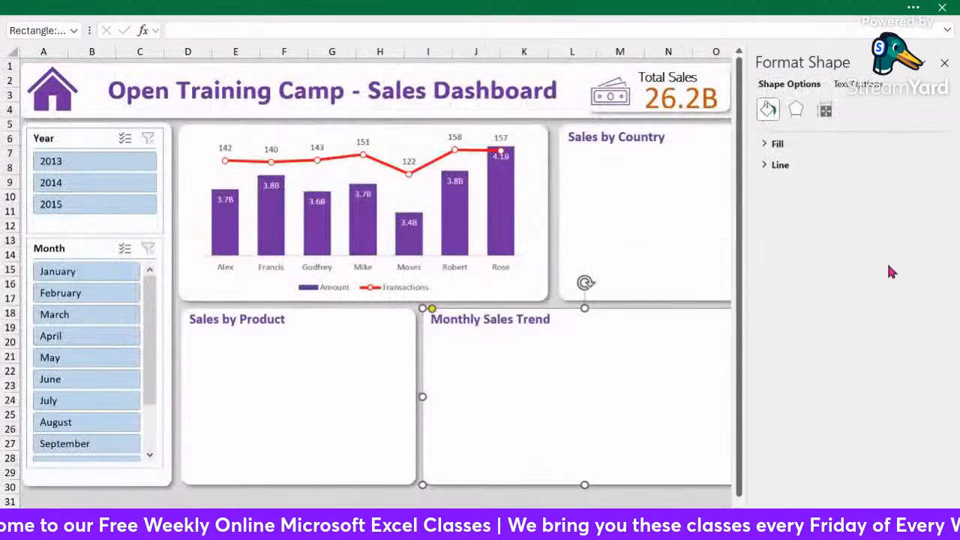
{"action": "left_click", "coordinate": [944, 63]}
{"action": "left_click", "coordinate": [645, 498]}
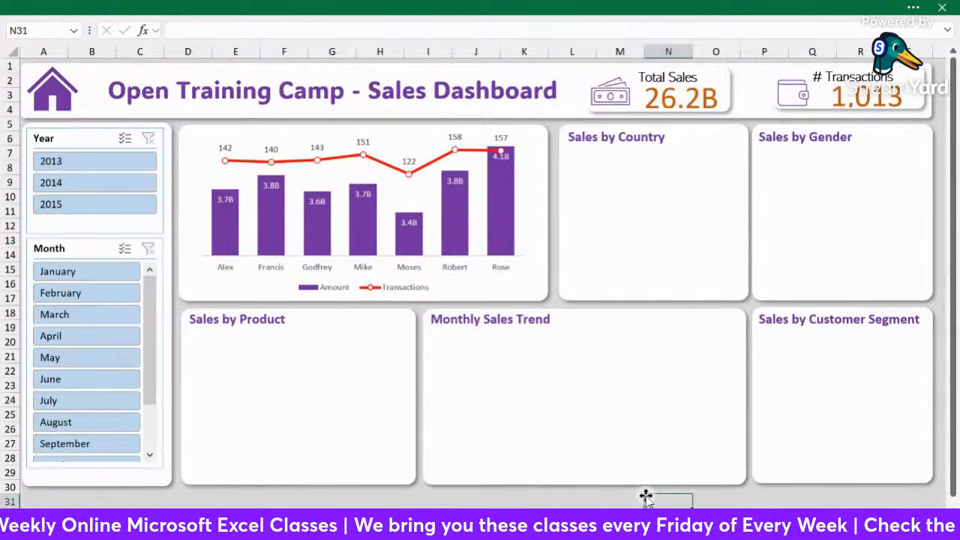
{"action": "key", "text": "ctrl+v"}
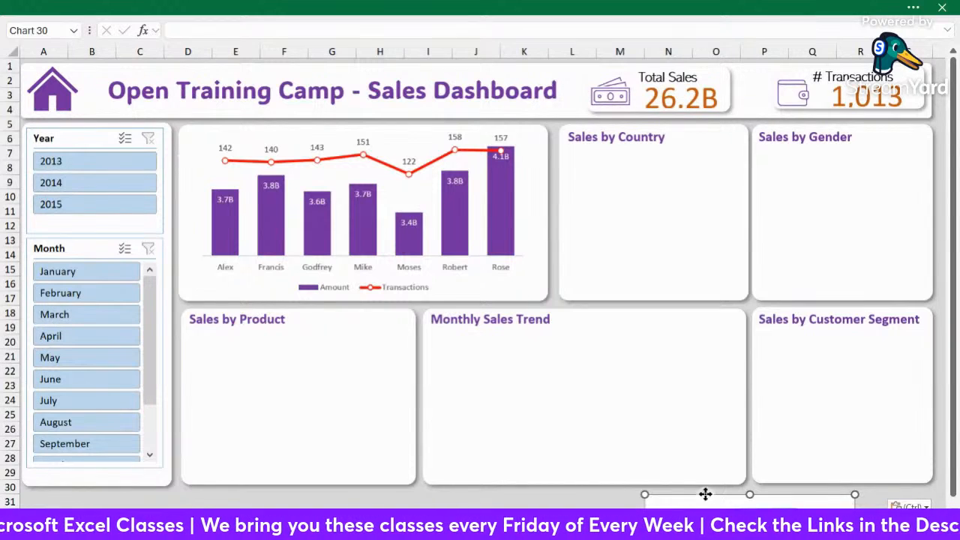
Move the map chart into the Sales by Country card and resize it to fill the space below the title.
{"action": "left_click_drag", "start_coordinate": [705, 493], "coordinate": [596, 146]}
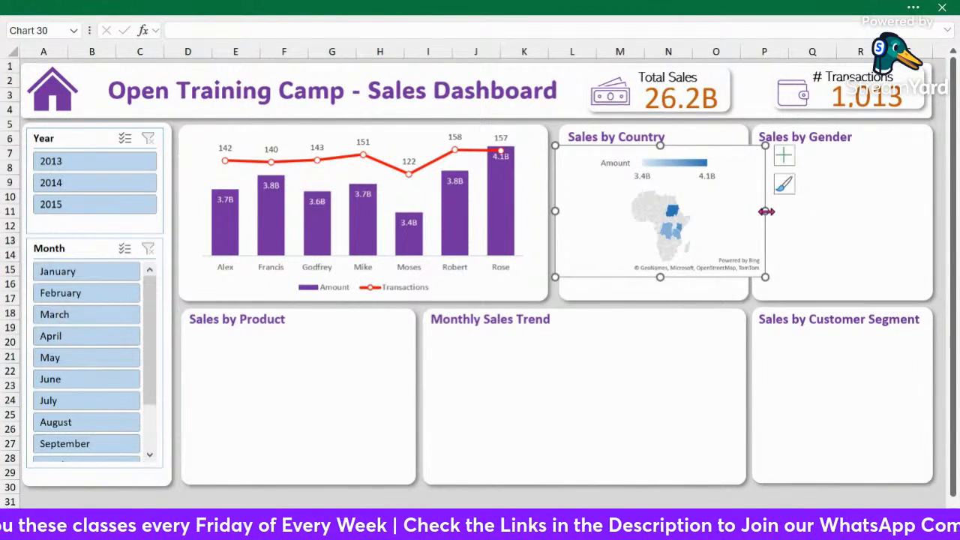
{"action": "left_click_drag", "start_coordinate": [765, 211], "coordinate": [747, 211]}
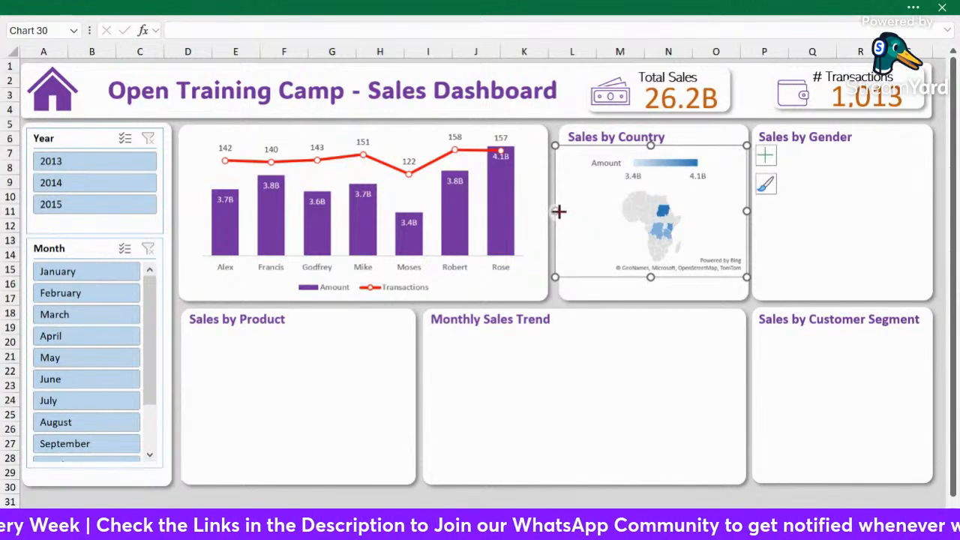
{"action": "left_click_drag", "start_coordinate": [559, 212], "coordinate": [560, 211]}
{"action": "left_click_drag", "start_coordinate": [653, 277], "coordinate": [653, 299]}
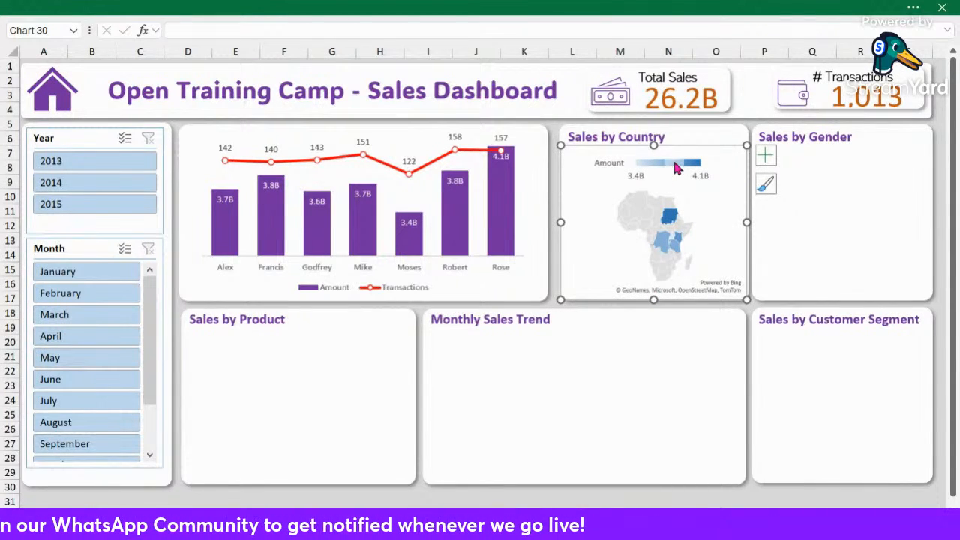
Set the dashboard map chart's legend position to Left, keeping the legend from overlapping the chart.
{"action": "left_click", "coordinate": [675, 169]}
{"action": "right_click", "coordinate": [675, 167]}
{"action": "left_click", "coordinate": [740, 313]}
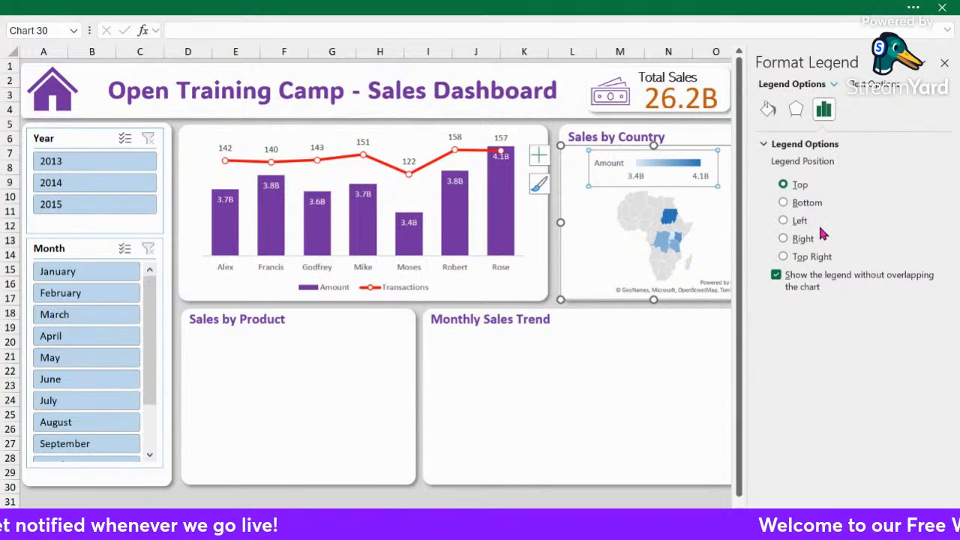
{"action": "left_click", "coordinate": [776, 276]}
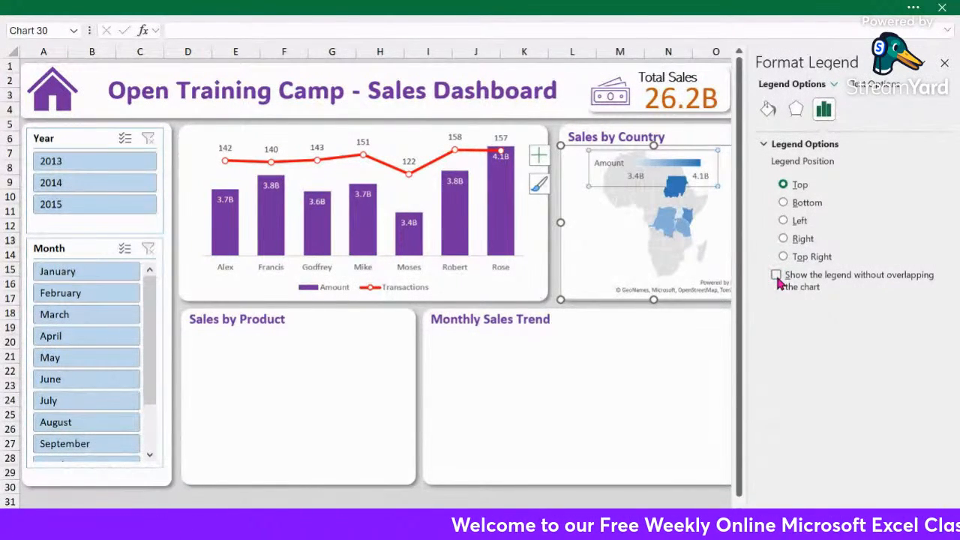
{"action": "left_click", "coordinate": [776, 276]}
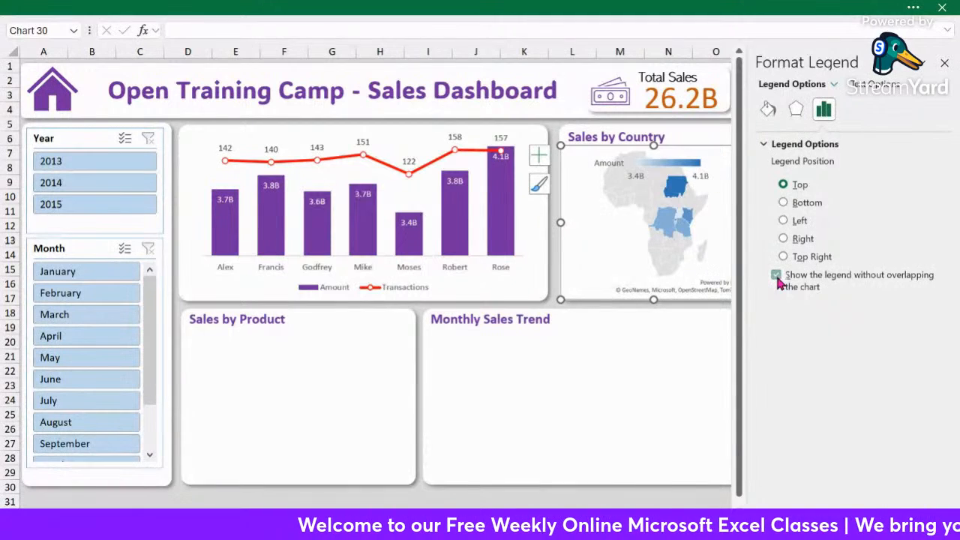
{"action": "left_click", "coordinate": [784, 221]}
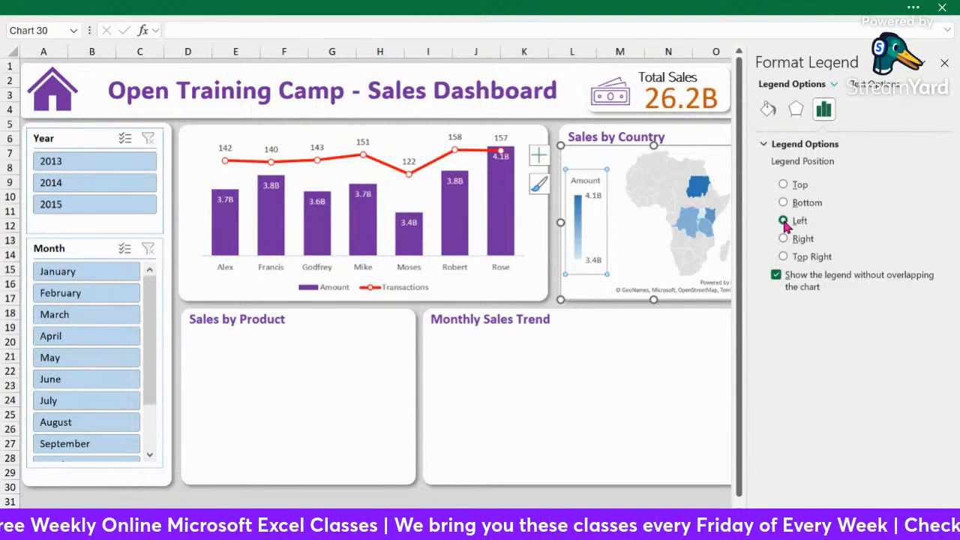
{"action": "left_click", "coordinate": [597, 381]}
{"action": "left_click", "coordinate": [944, 63]}
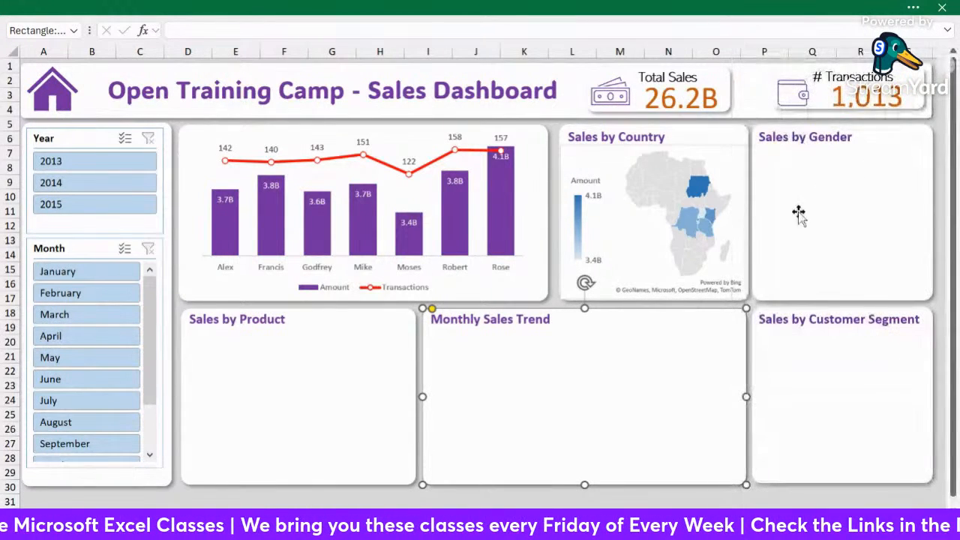
Give the Sales by Country map chart no shape fill and no outline.
{"action": "left_click", "coordinate": [671, 203]}
{"action": "left_click", "coordinate": [634, 137]}
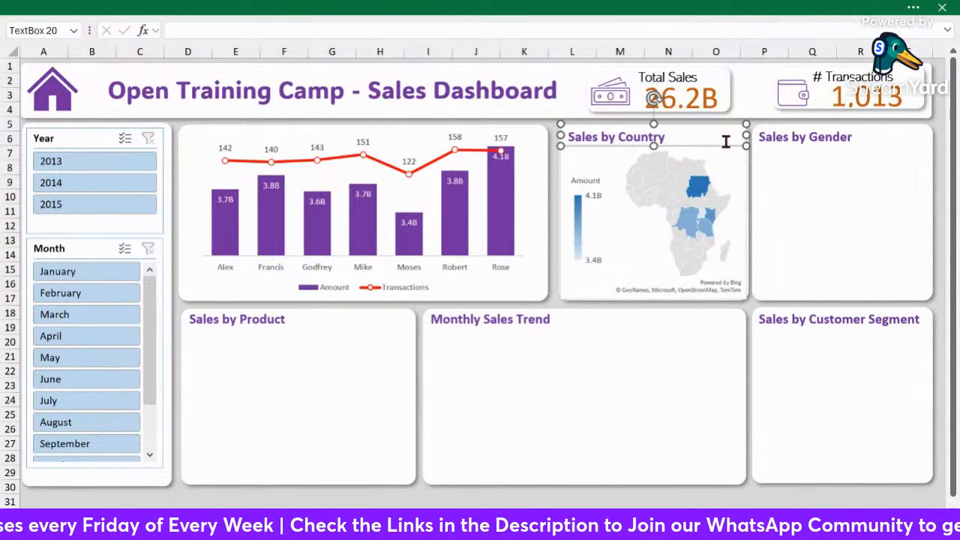
{"action": "left_click", "coordinate": [724, 183]}
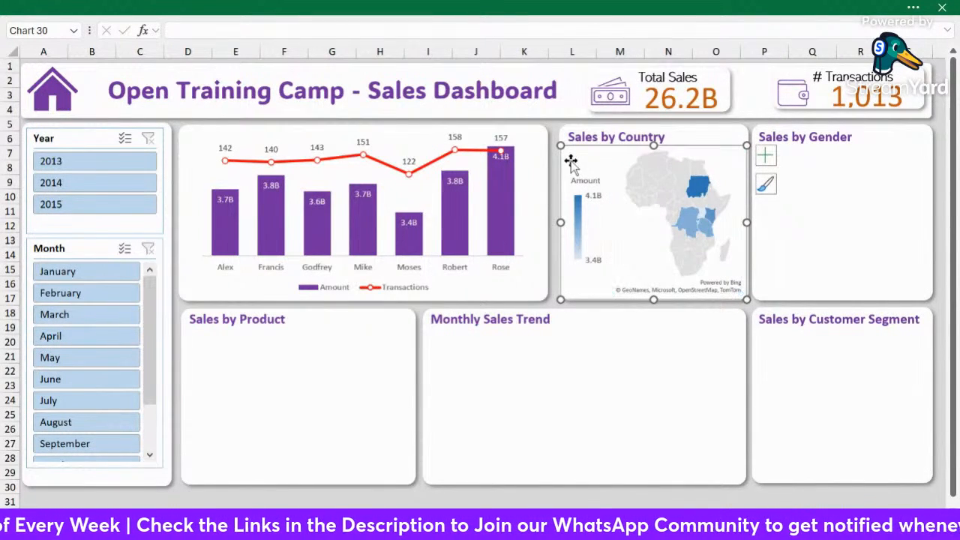
{"action": "left_click", "coordinate": [352, 9]}
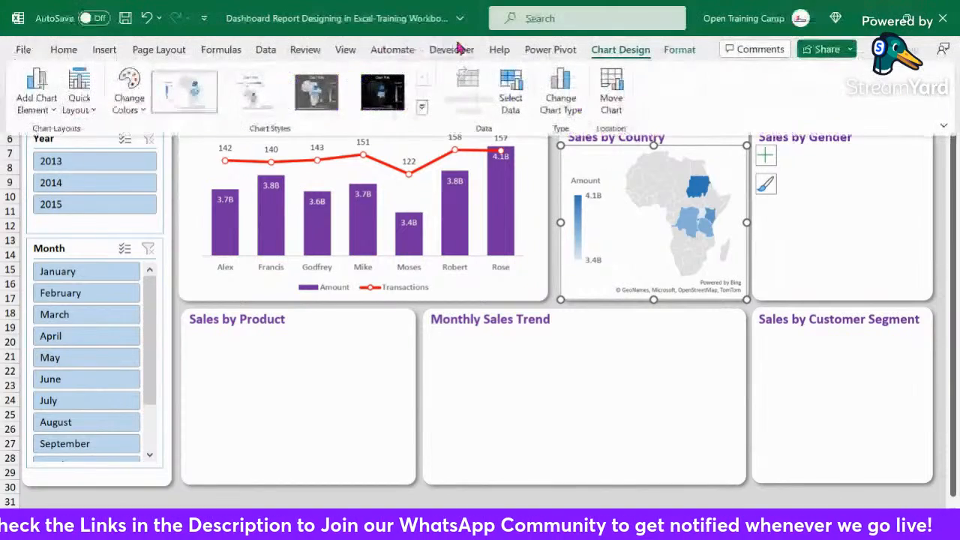
{"action": "left_click", "coordinate": [680, 50]}
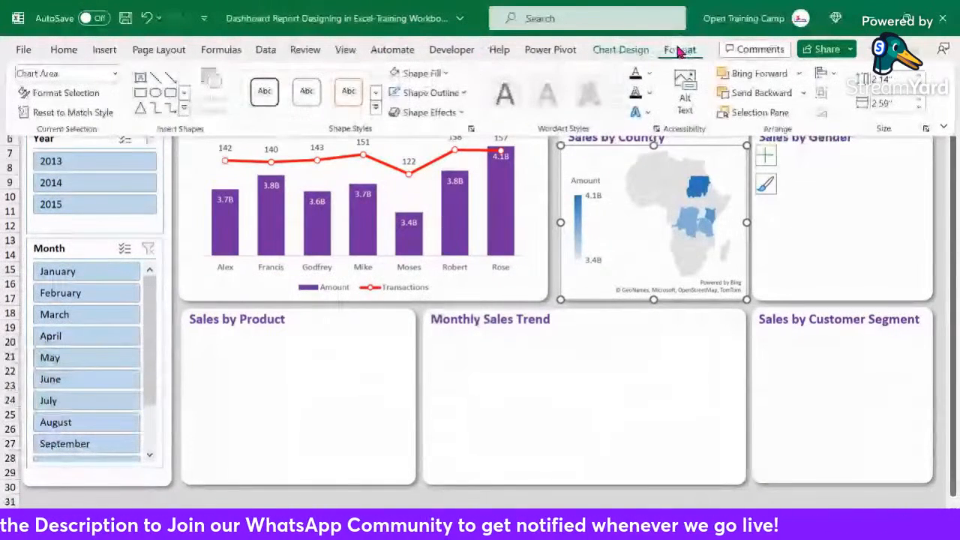
{"action": "left_click", "coordinate": [441, 74]}
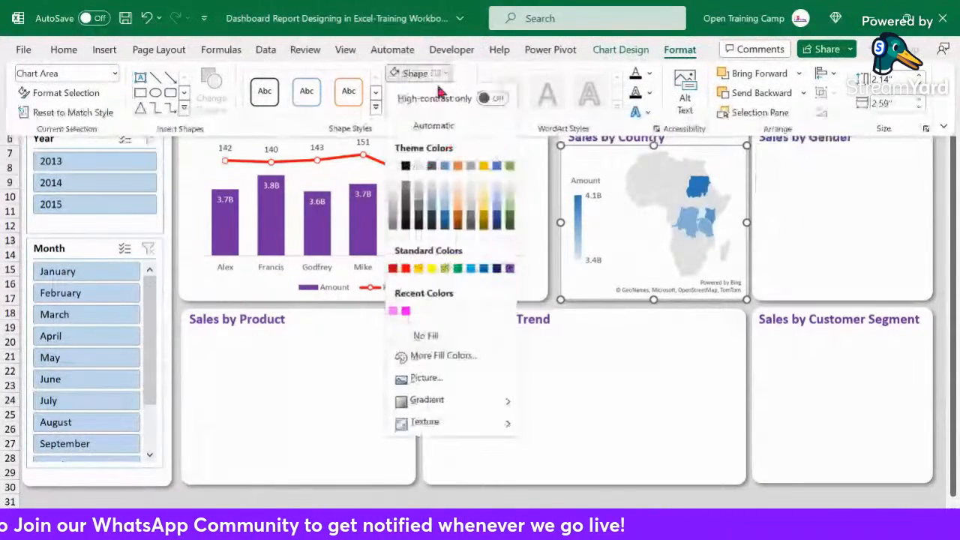
{"action": "left_click", "coordinate": [433, 336]}
{"action": "left_click", "coordinate": [427, 92]}
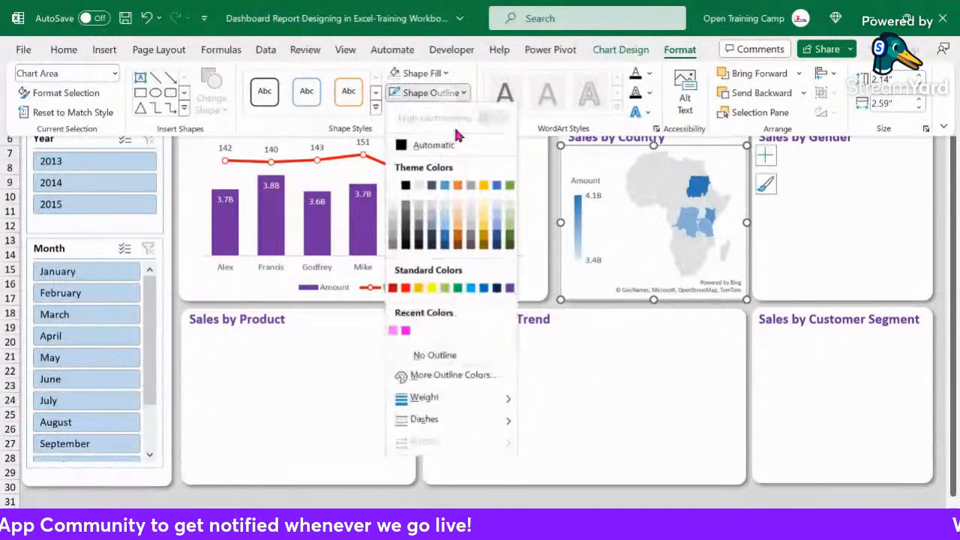
{"action": "left_click", "coordinate": [428, 356]}
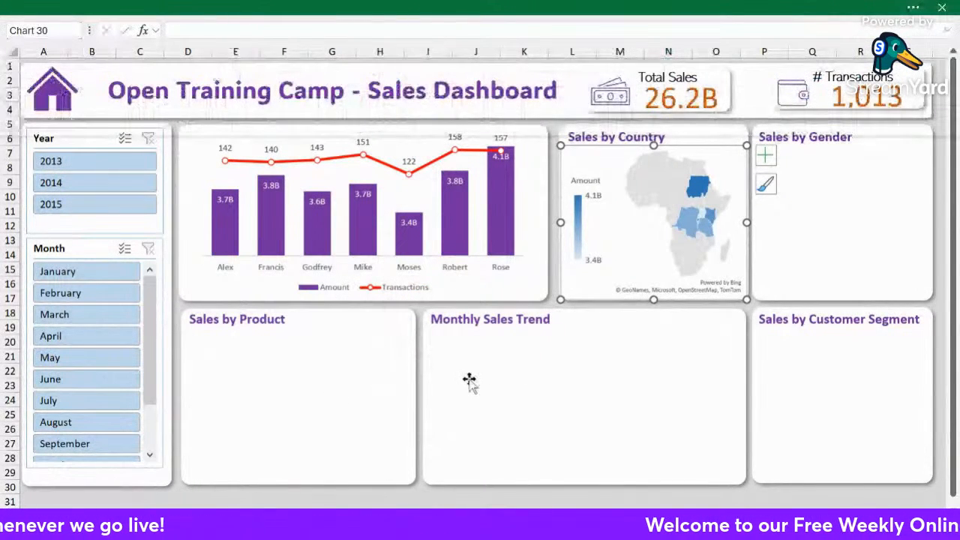
{"action": "left_click", "coordinate": [595, 389]}
{"action": "left_click", "coordinate": [727, 162]}
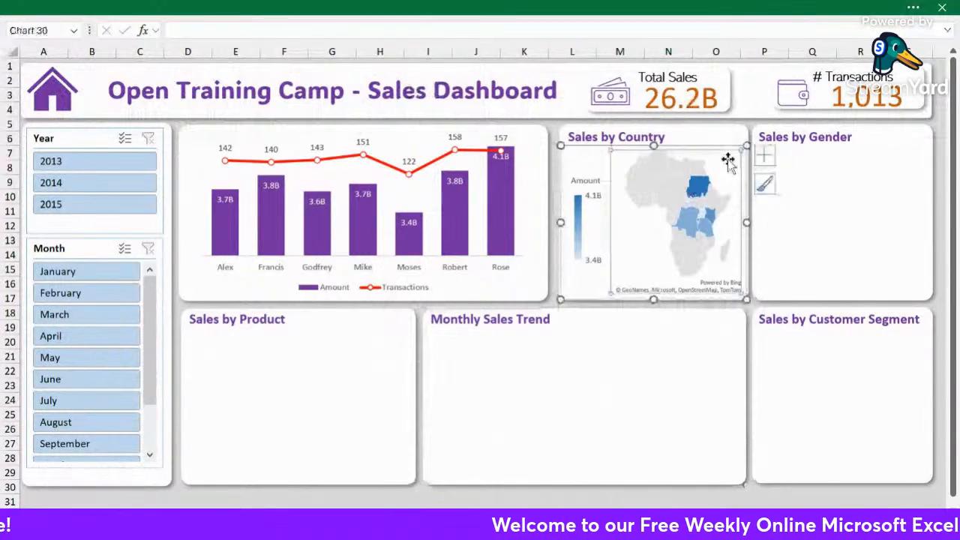
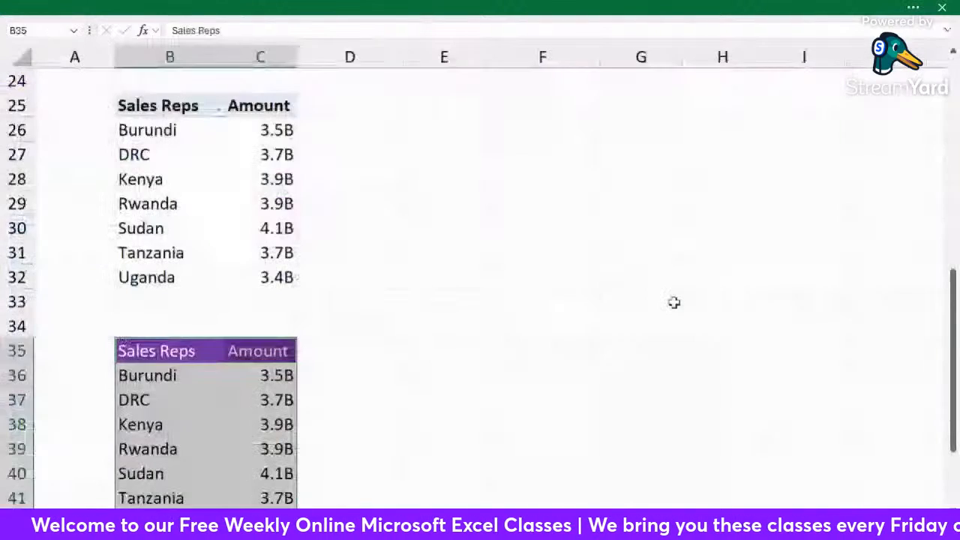
Copy the country pivot table in B25:C32 and paste it at cell B49 of the same sheet.
{"action": "scroll", "coordinate": [318, 317], "scroll_direction": "down", "scroll_amount": 2}
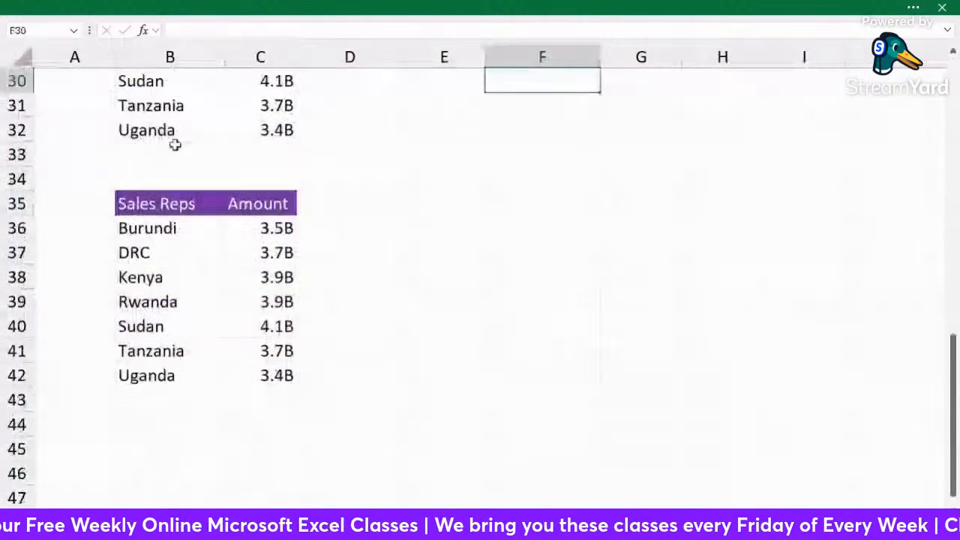
{"action": "scroll", "coordinate": [174, 145], "scroll_direction": "up", "scroll_amount": 4}
{"action": "left_click", "coordinate": [188, 183]}
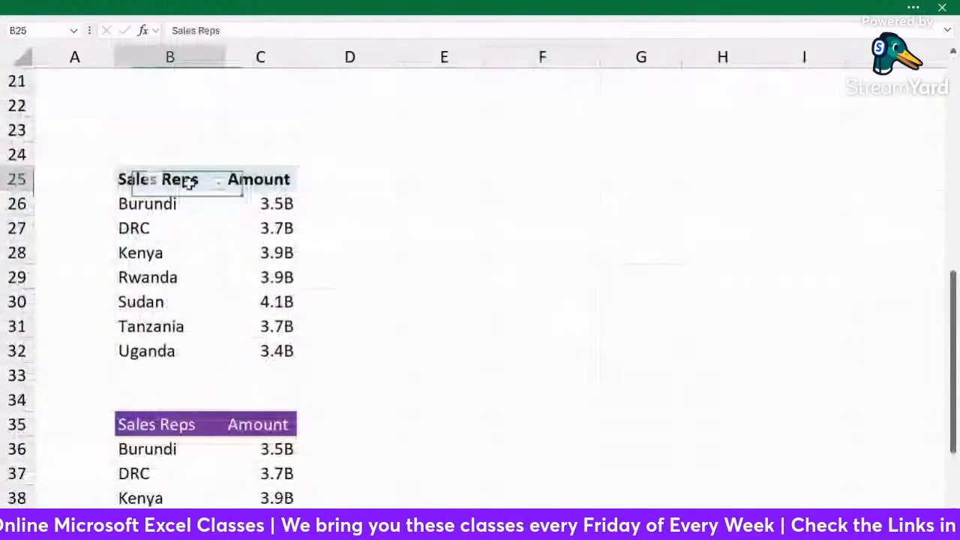
{"action": "left_click_drag", "start_coordinate": [188, 183], "coordinate": [280, 345]}
{"action": "key", "text": "ctrl+c"}
{"action": "scroll", "coordinate": [398, 229], "scroll_direction": "down", "scroll_amount": 8}
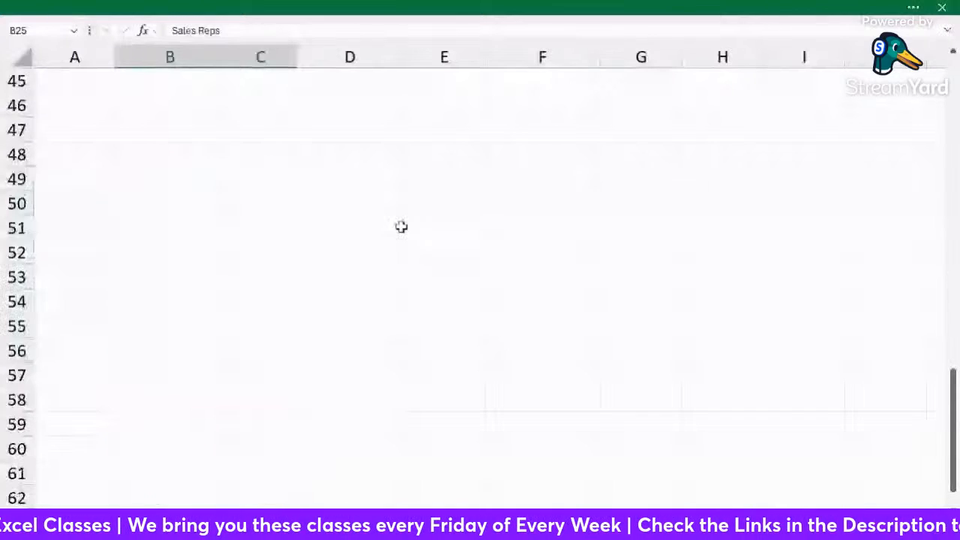
{"action": "left_click", "coordinate": [151, 187]}
{"action": "key", "text": "ctrl+v"}
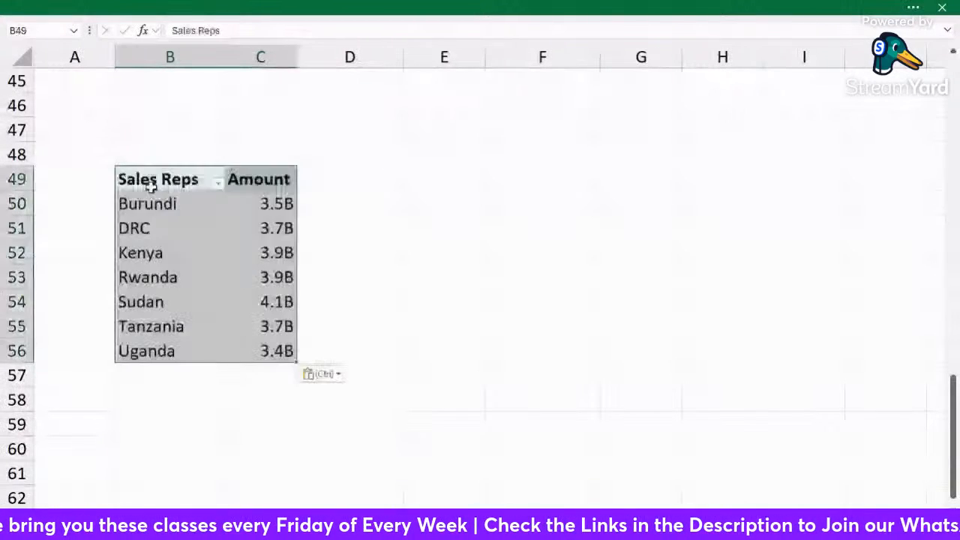
Show the field list of the pivot table copy at B49 and remove the Country field from it.
{"action": "left_click", "coordinate": [450, 247]}
{"action": "left_click", "coordinate": [153, 227]}
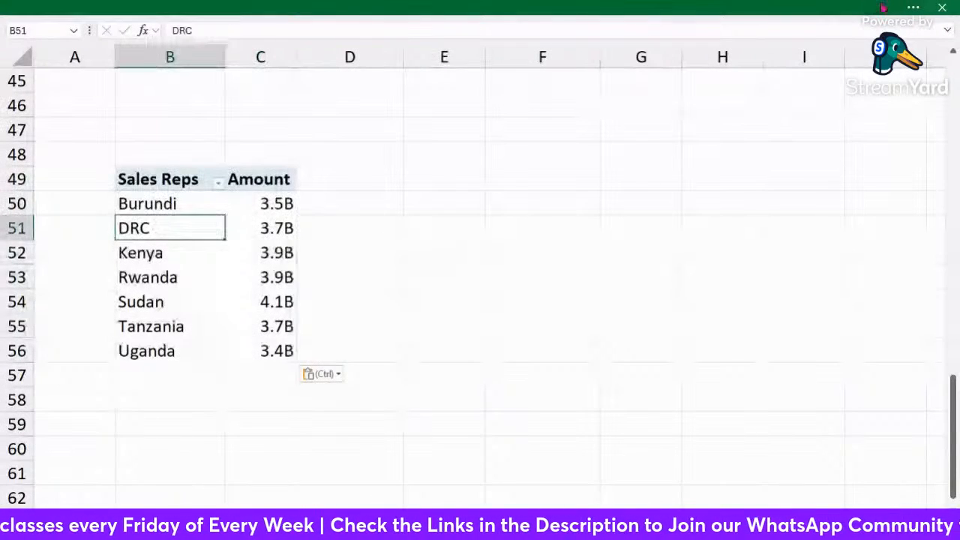
{"action": "left_click", "coordinate": [913, 7]}
{"action": "left_click", "coordinate": [641, 51]}
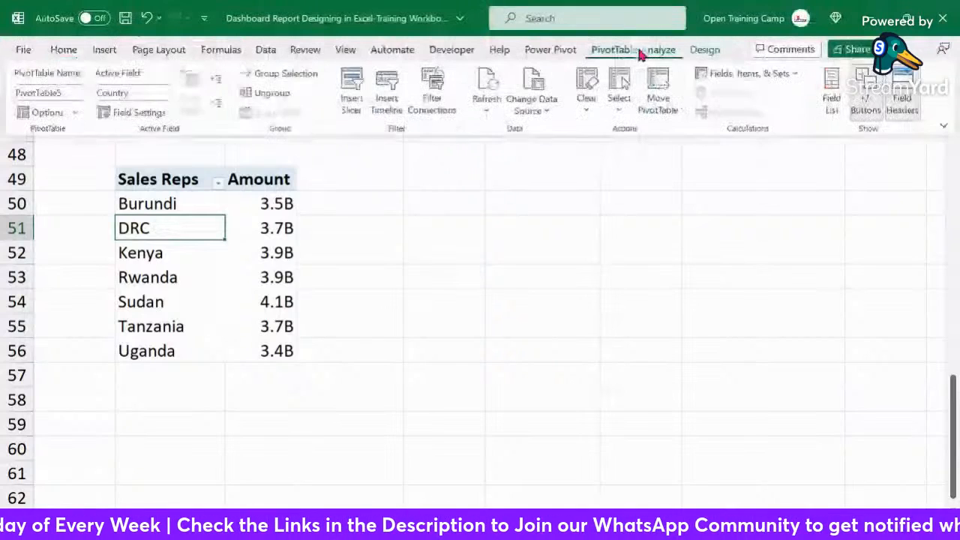
{"action": "left_click", "coordinate": [830, 98]}
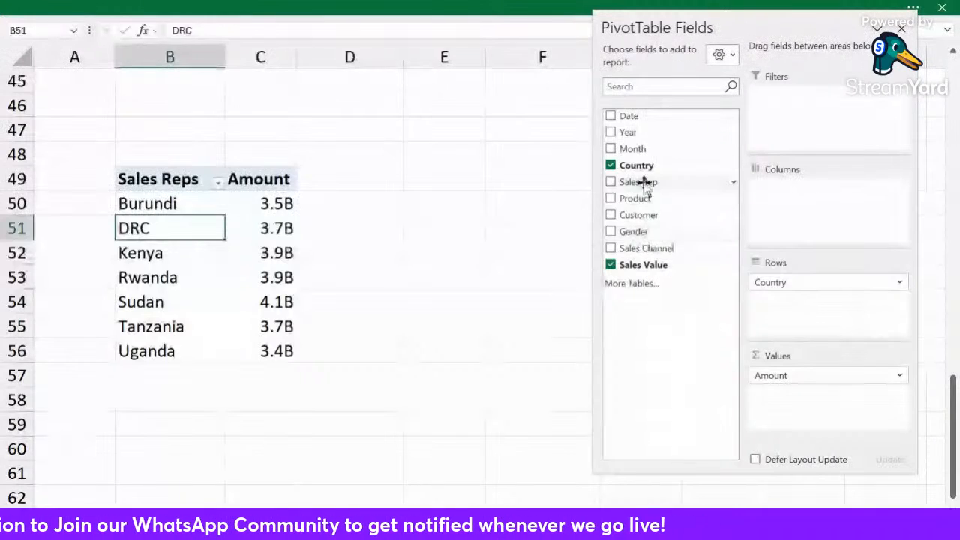
{"action": "left_click", "coordinate": [611, 166]}
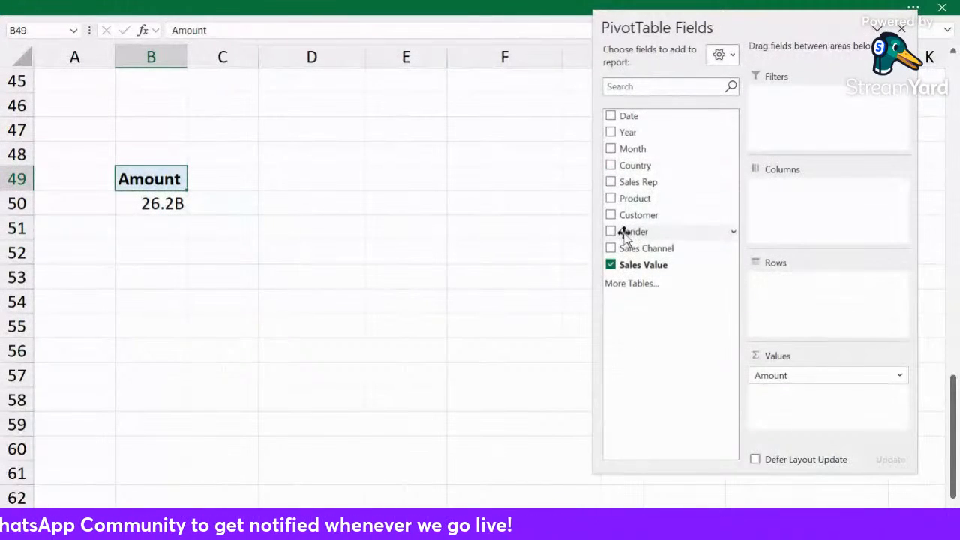
Add the Gender field to the rows of the pivot table at B49 and close its field list.
{"action": "left_click_drag", "start_coordinate": [662, 247], "coordinate": [820, 311]}
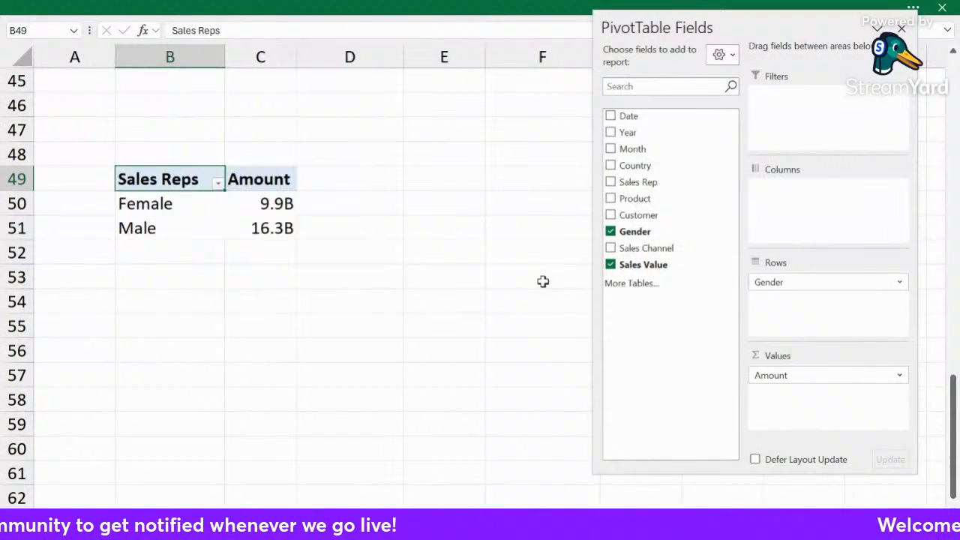
{"action": "left_click", "coordinate": [408, 330]}
{"action": "left_click", "coordinate": [182, 209]}
{"action": "left_click", "coordinate": [342, 208]}
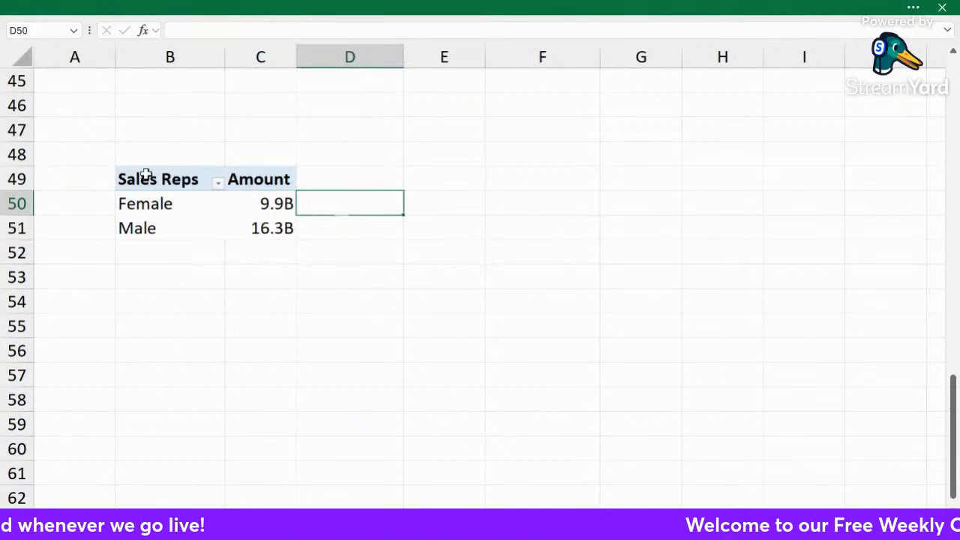
{"action": "left_click", "coordinate": [152, 228]}
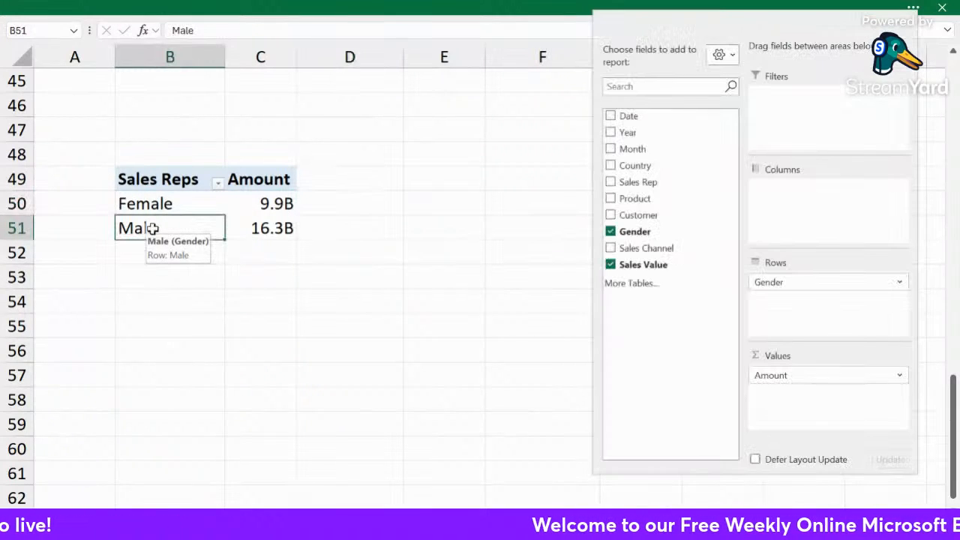
{"action": "left_click", "coordinate": [900, 30]}
{"action": "left_click", "coordinate": [252, 227]}
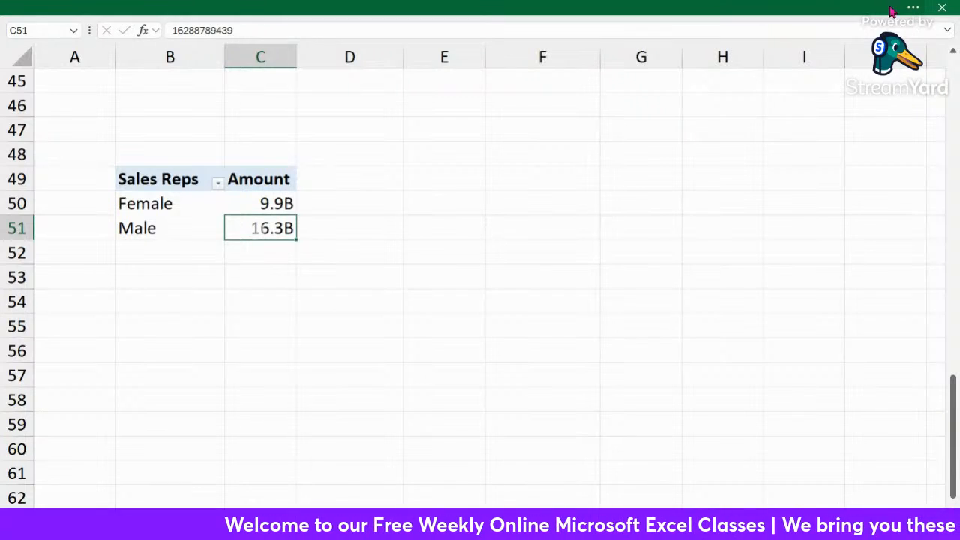
Turn on grand totals for rows and columns in the gender pivot table at B49.
{"action": "left_click", "coordinate": [912, 11]}
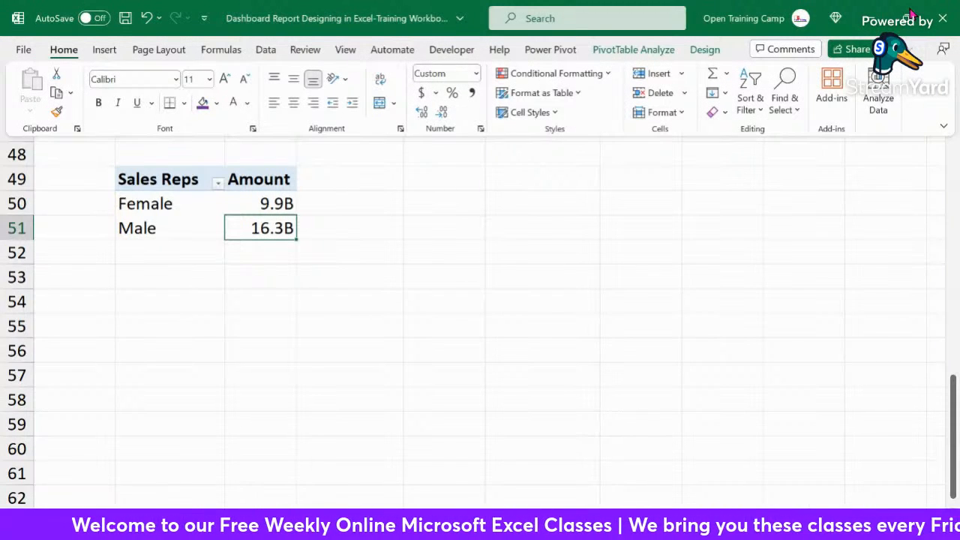
{"action": "left_click", "coordinate": [646, 48]}
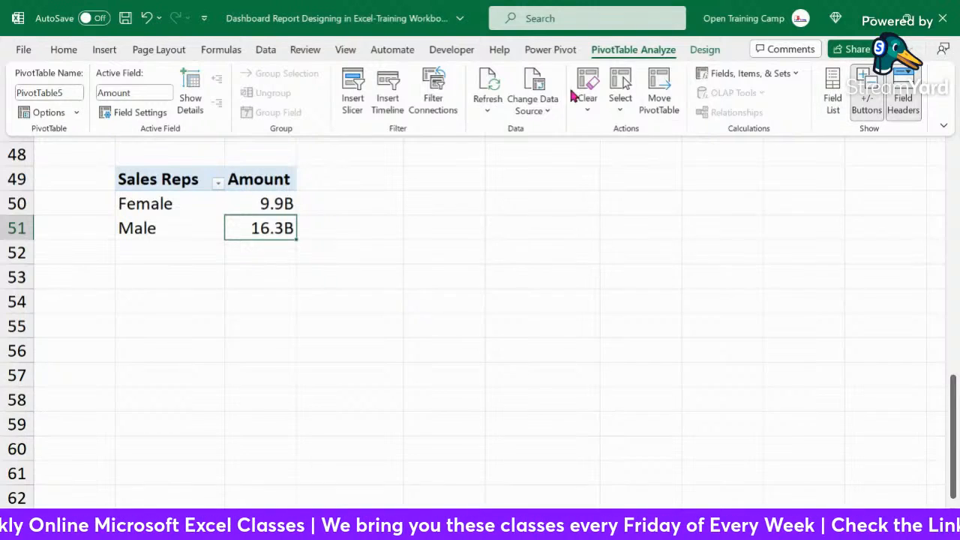
{"action": "left_click", "coordinate": [704, 50]}
{"action": "left_click", "coordinate": [68, 113]}
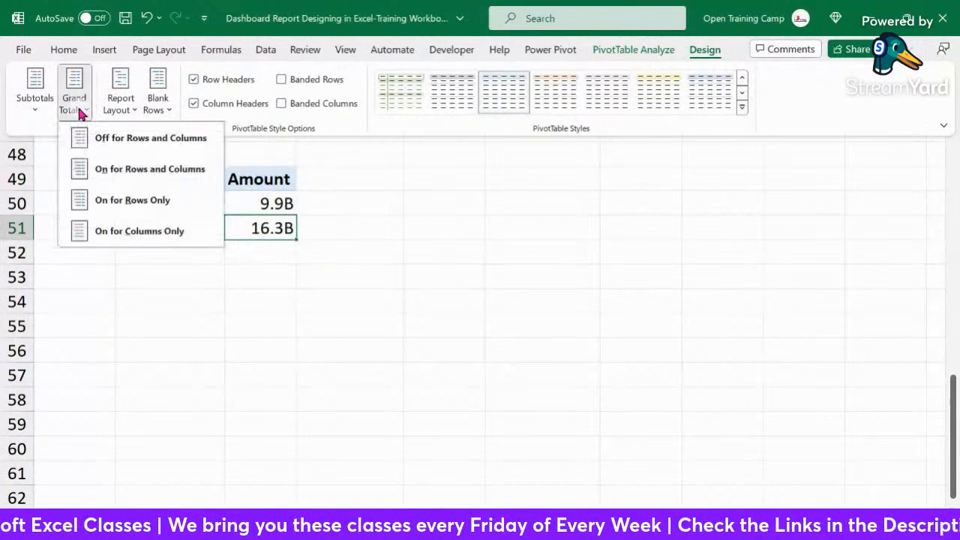
{"action": "left_click", "coordinate": [113, 140]}
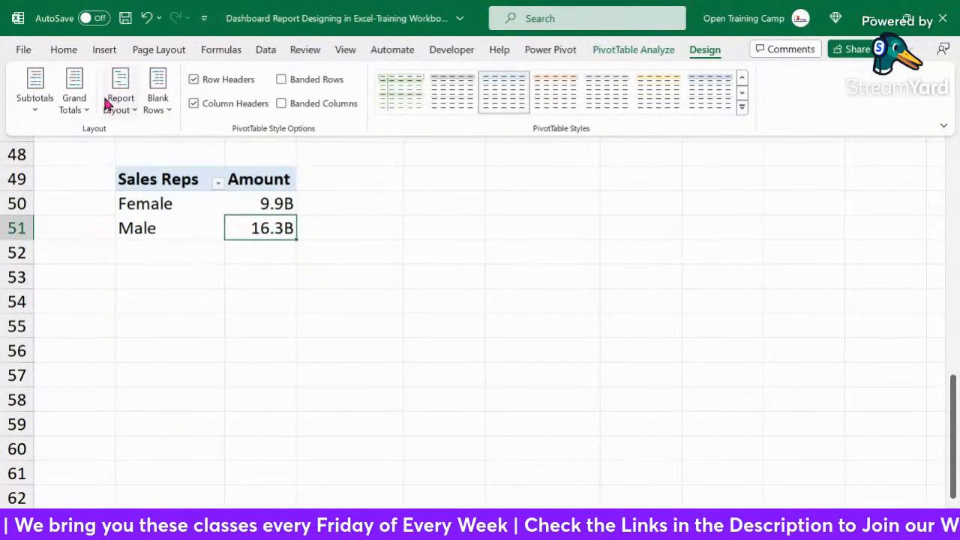
{"action": "left_click", "coordinate": [81, 107]}
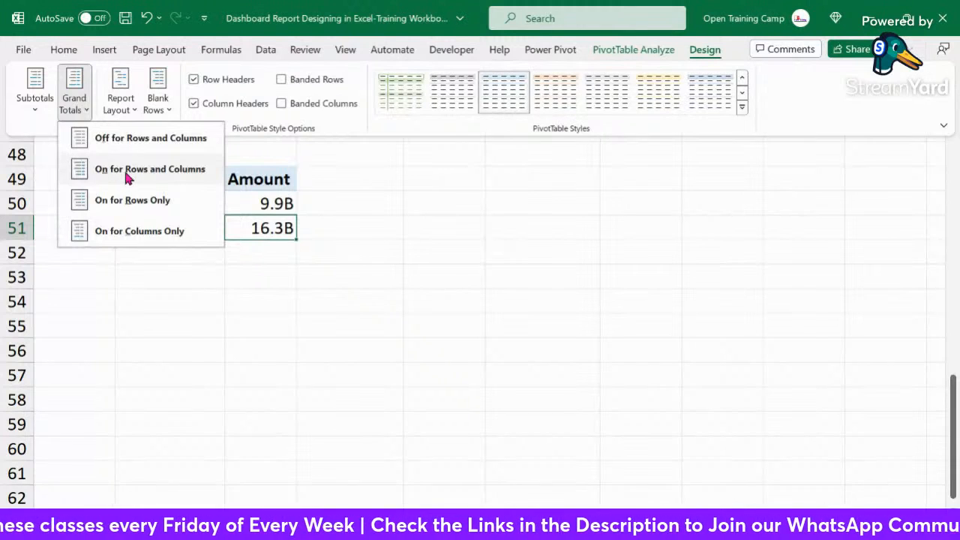
{"action": "left_click", "coordinate": [124, 171]}
{"action": "key", "text": "ctrl+shift+F1"}
{"action": "left_click", "coordinate": [297, 302]}
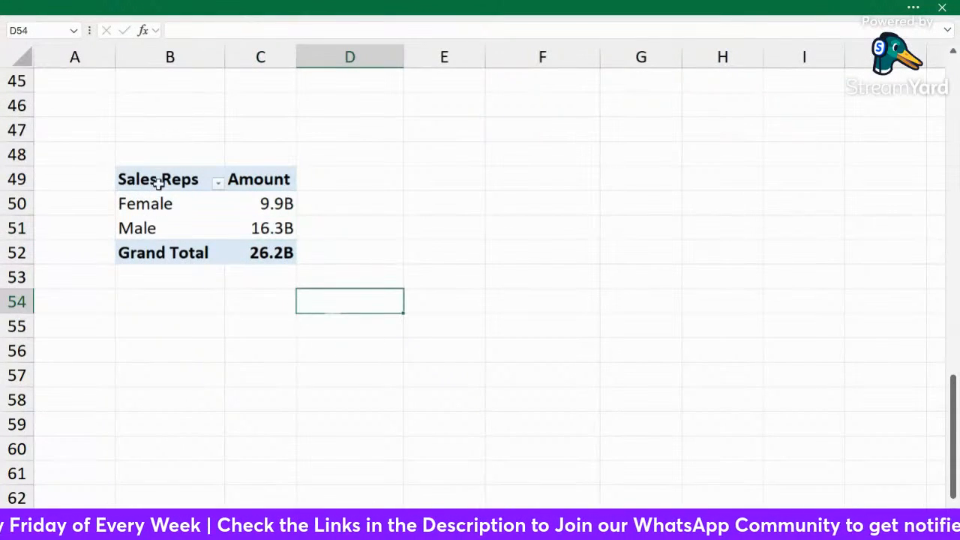
{"action": "left_click", "coordinate": [155, 183]}
{"action": "left_click", "coordinate": [409, 242]}
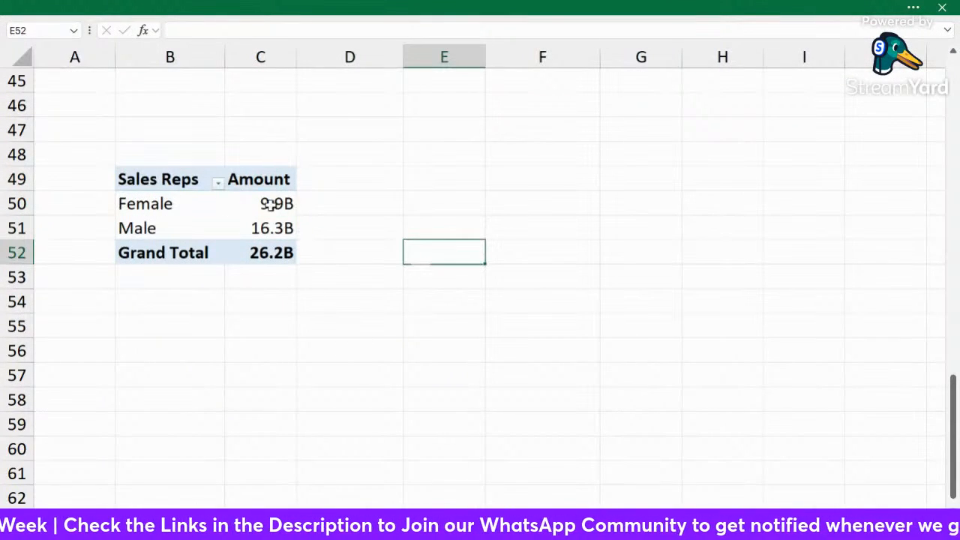
{"action": "left_click", "coordinate": [267, 203]}
{"action": "left_click", "coordinate": [415, 204]}
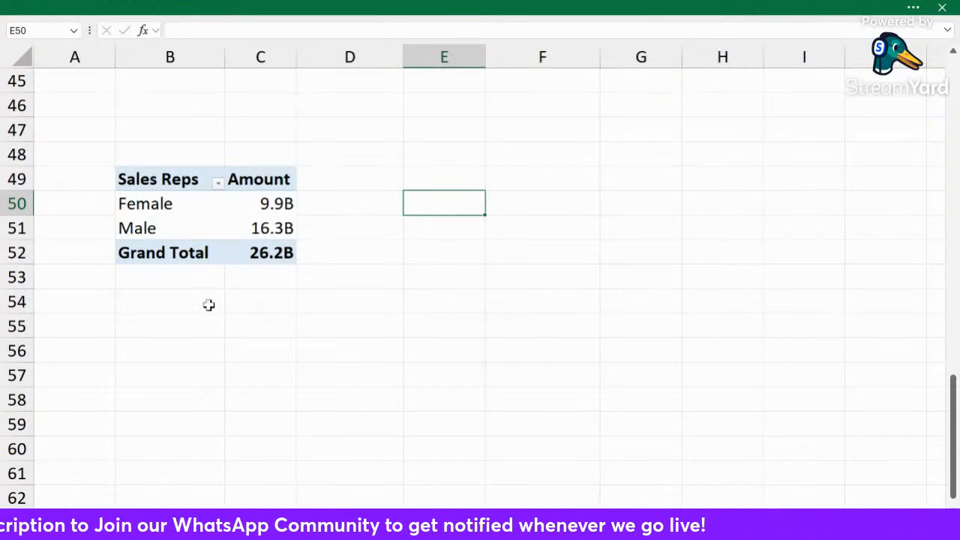
Link B55 to the pivot table with =B50 and fill the formula across B55:C56.
{"action": "left_click", "coordinate": [148, 328]}
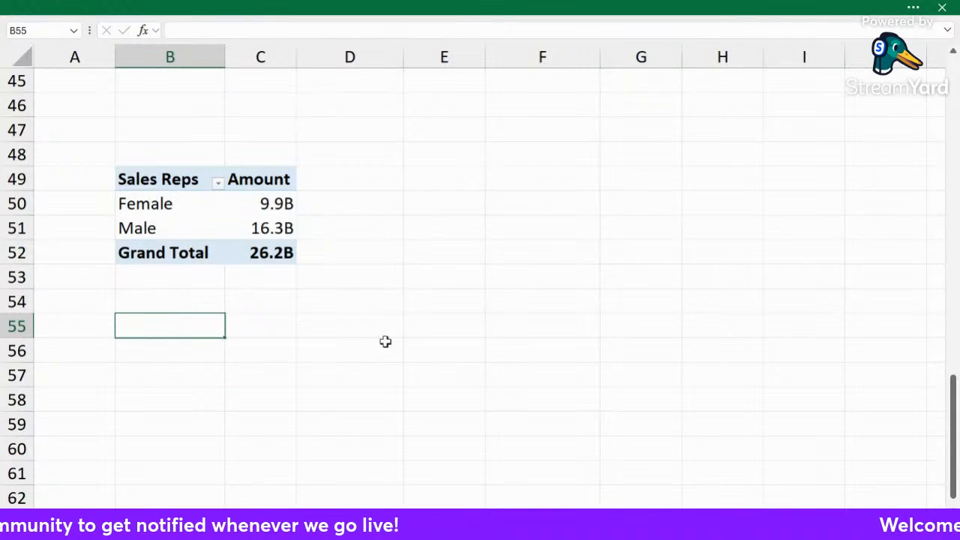
{"action": "type", "text": "="}
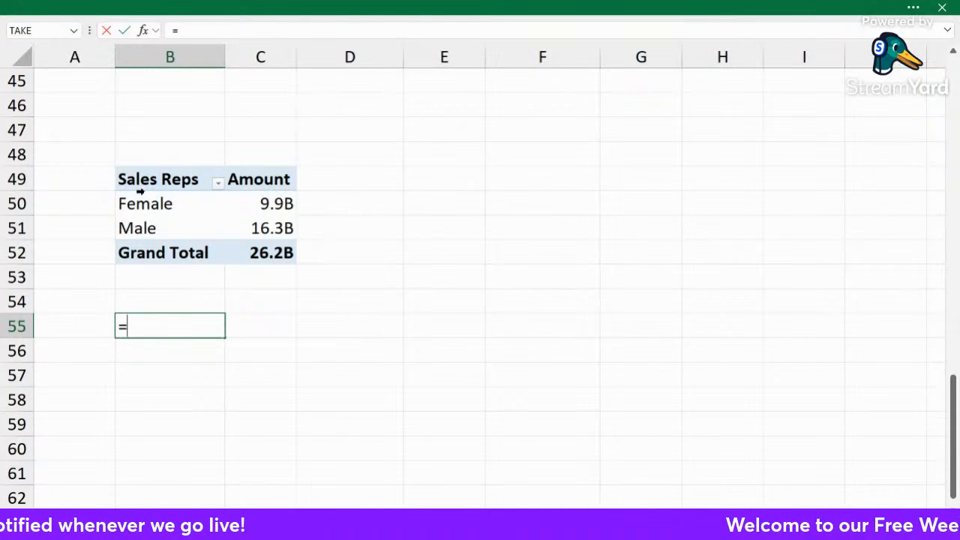
{"action": "left_click", "coordinate": [152, 209]}
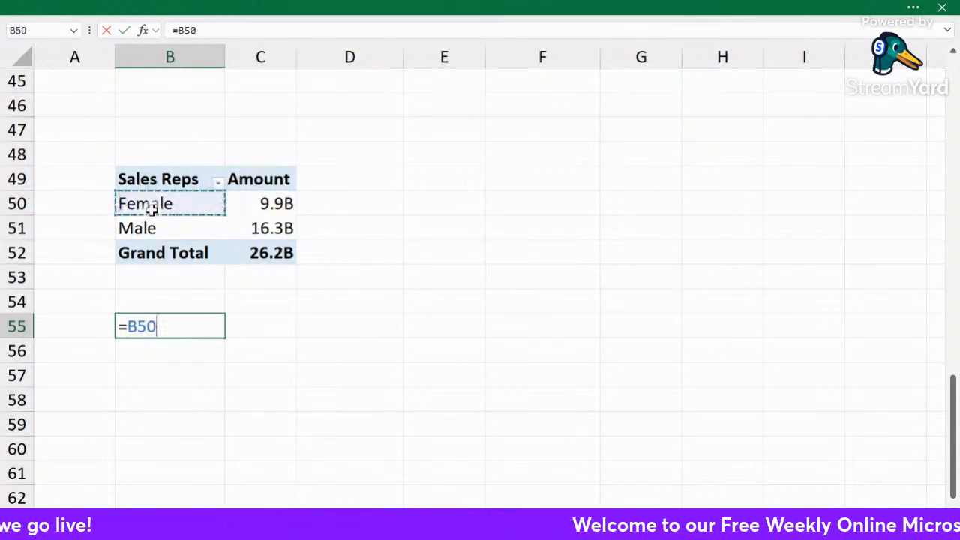
{"action": "key", "text": "Return"}
{"action": "left_click", "coordinate": [213, 333]}
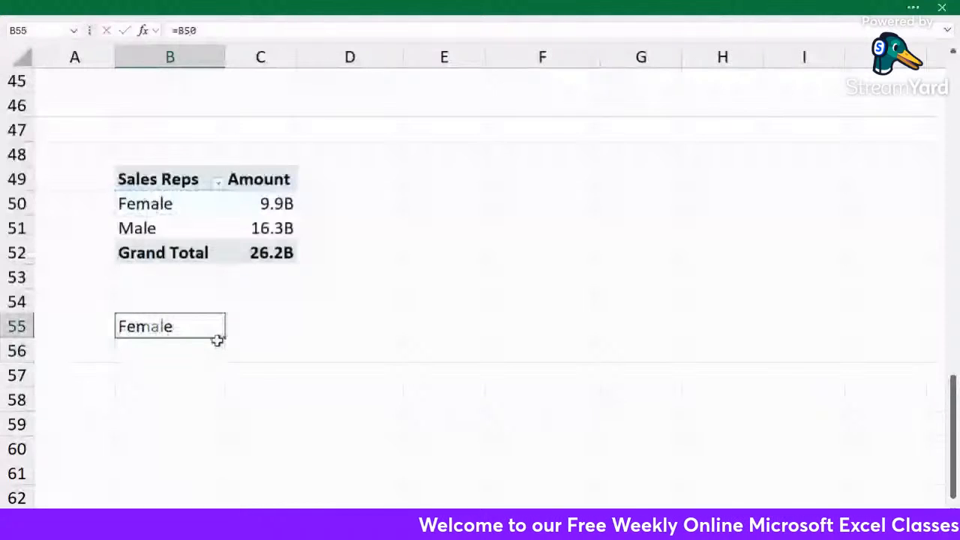
{"action": "left_click_drag", "start_coordinate": [216, 340], "coordinate": [296, 354]}
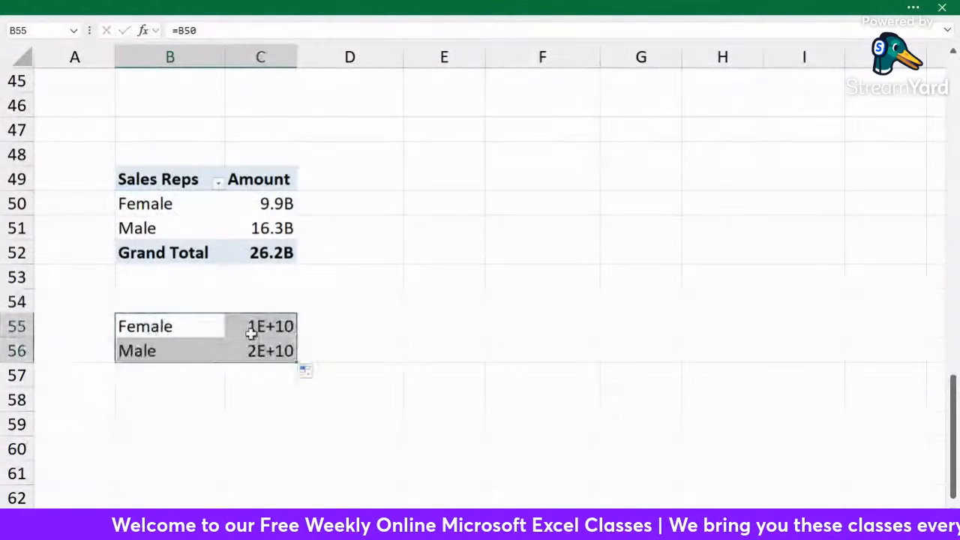
Format the linked amounts in C55:C56 with the existing custom number format that abbreviates values as B and M.
{"action": "left_click", "coordinate": [255, 330]}
{"action": "right_click", "coordinate": [257, 351]}
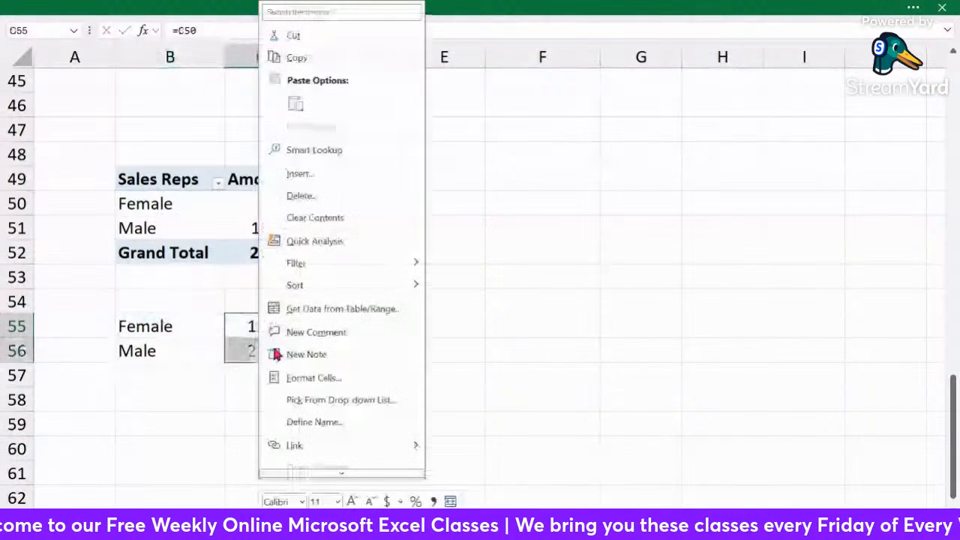
{"action": "key", "text": "Escape"}
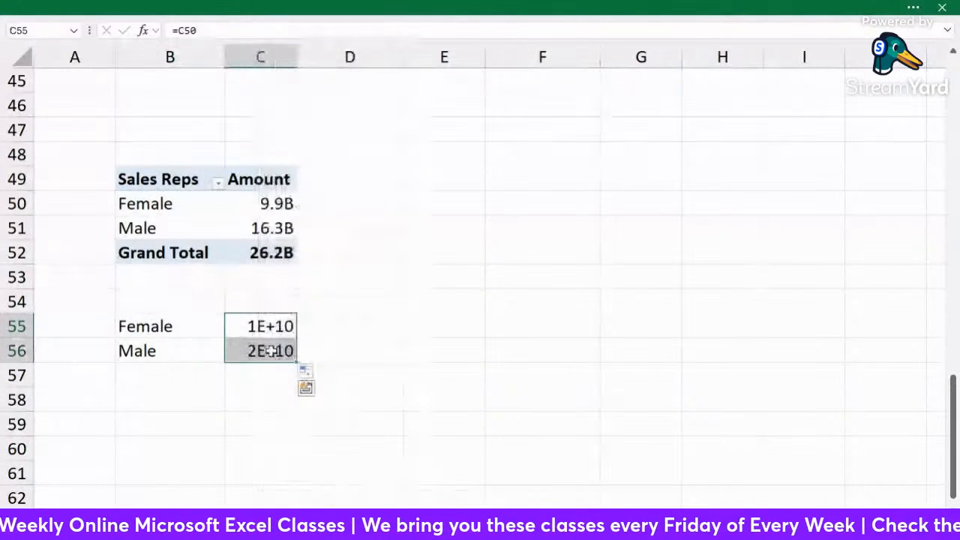
{"action": "left_click", "coordinate": [915, 9]}
{"action": "left_click", "coordinate": [481, 129]}
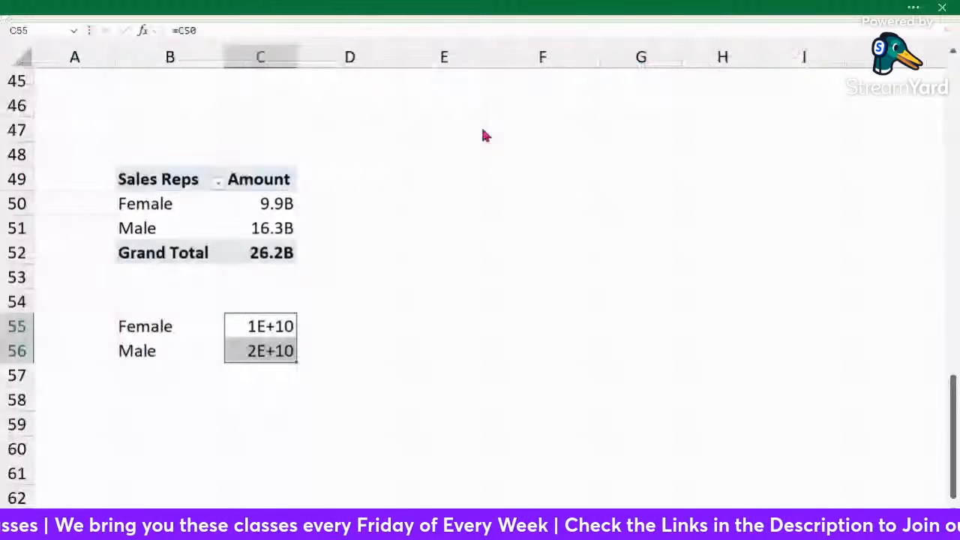
{"action": "left_click", "coordinate": [472, 247]}
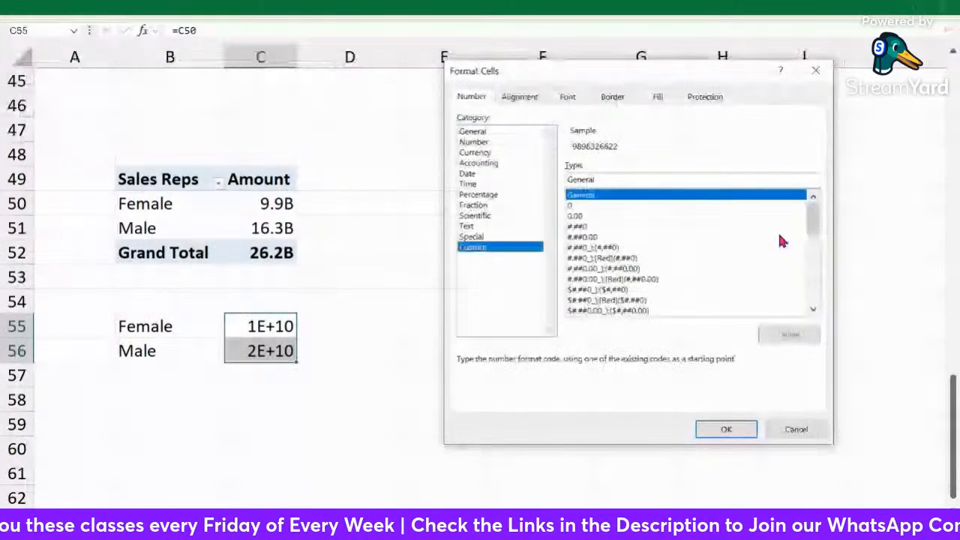
{"action": "left_click_drag", "start_coordinate": [813, 214], "coordinate": [816, 289]}
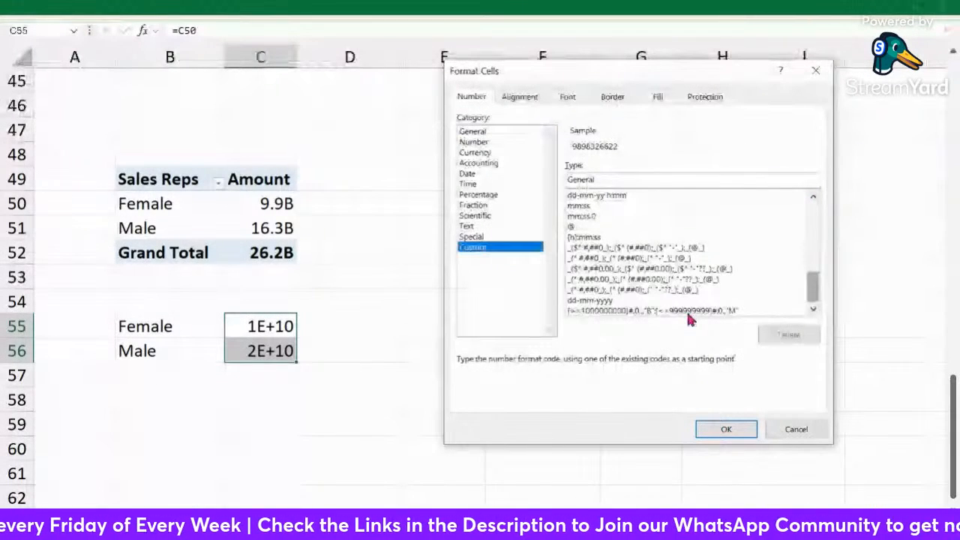
{"action": "left_click", "coordinate": [686, 309]}
{"action": "left_click", "coordinate": [726, 429]}
{"action": "left_click", "coordinate": [542, 375]}
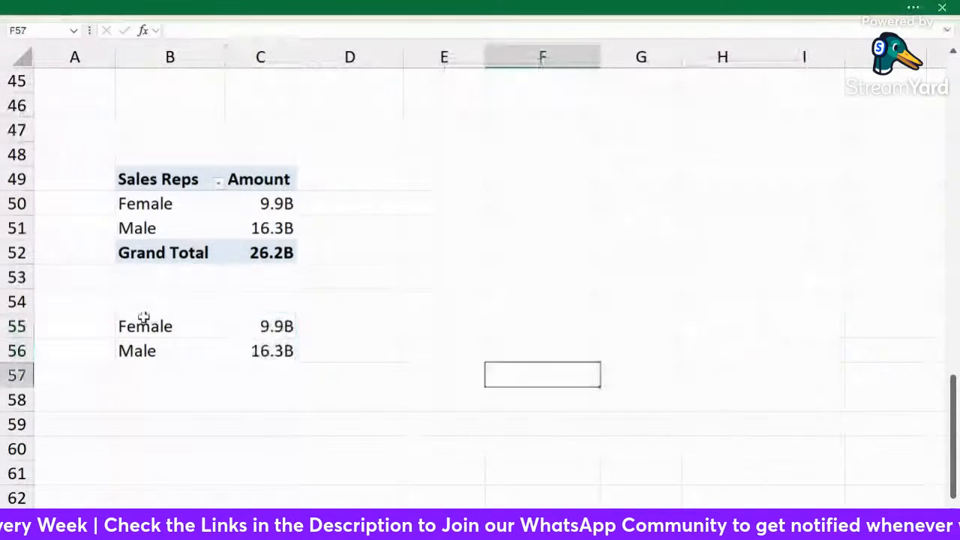
Insert a doughnut chart from the linked gender amounts in B55:C56.
{"action": "left_click_drag", "start_coordinate": [142, 326], "coordinate": [252, 348]}
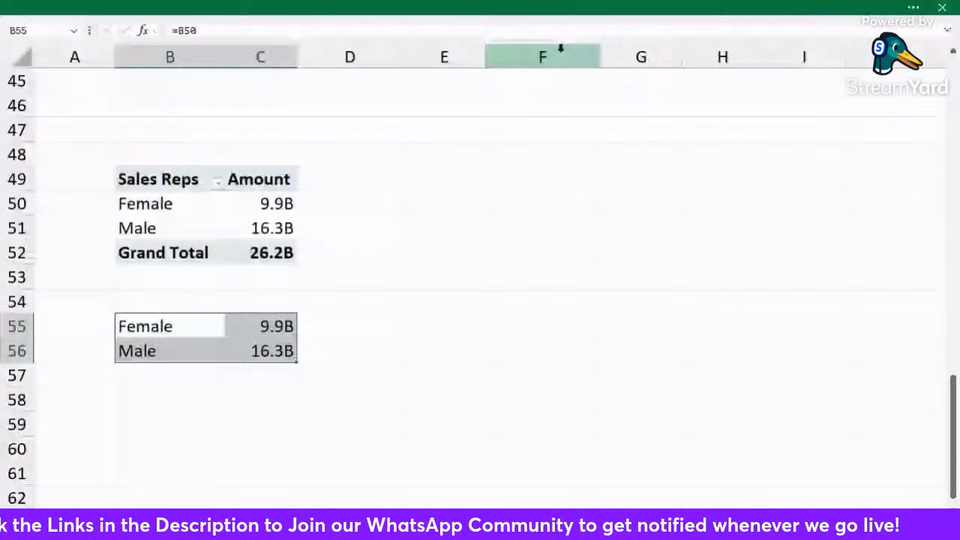
{"action": "left_click", "coordinate": [145, 9]}
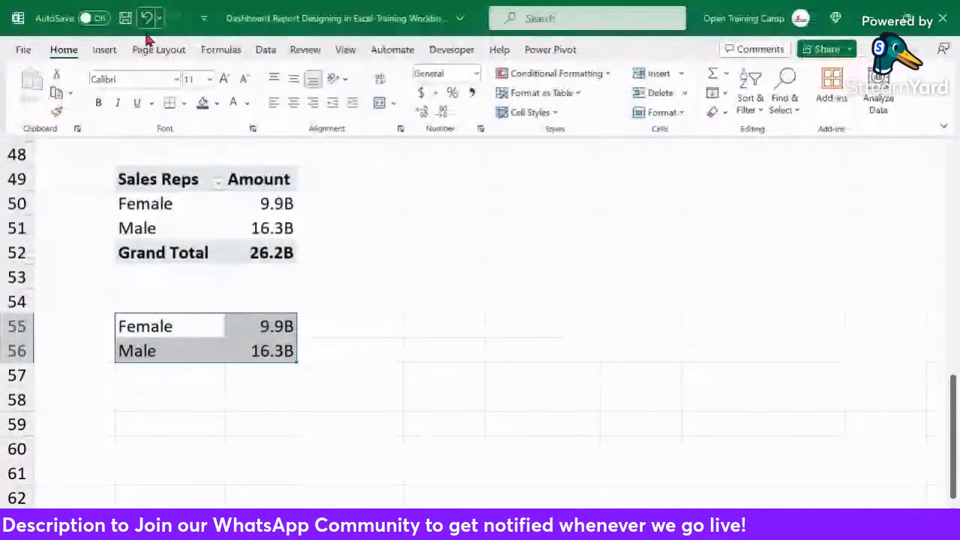
{"action": "left_click", "coordinate": [104, 49]}
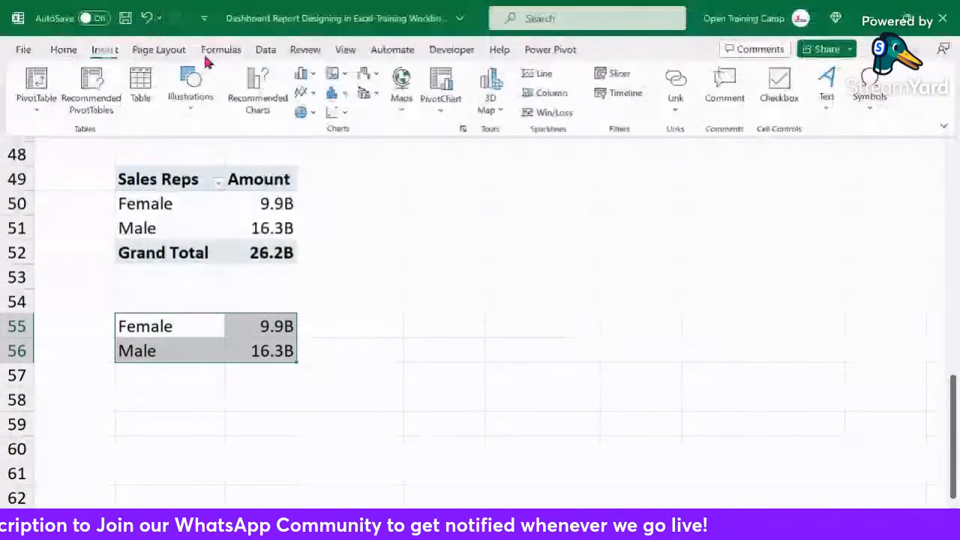
{"action": "left_click", "coordinate": [304, 112]}
{"action": "left_click", "coordinate": [313, 306]}
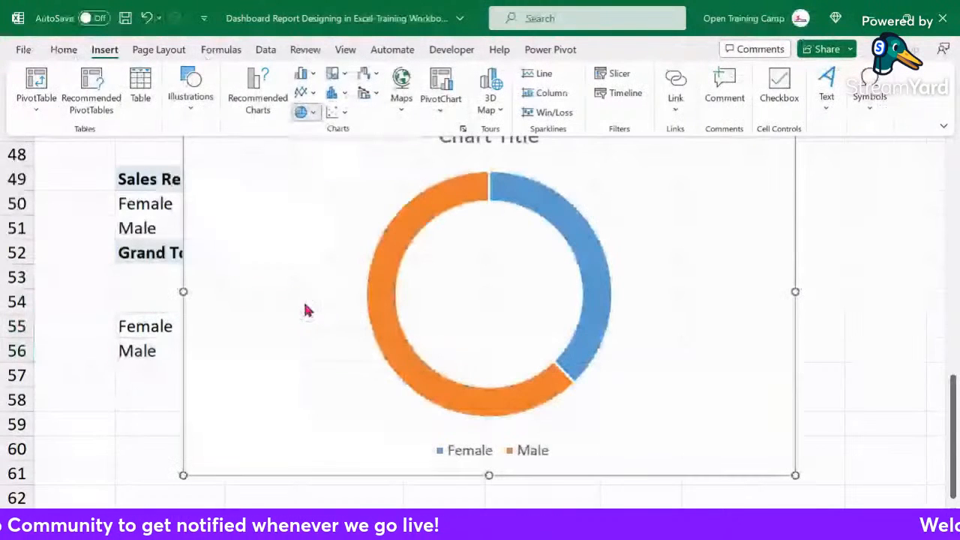
Move the doughnut chart beside the gender tables, starting at column D, and delete its chart title.
{"action": "left_click_drag", "start_coordinate": [271, 107], "coordinate": [424, 105]}
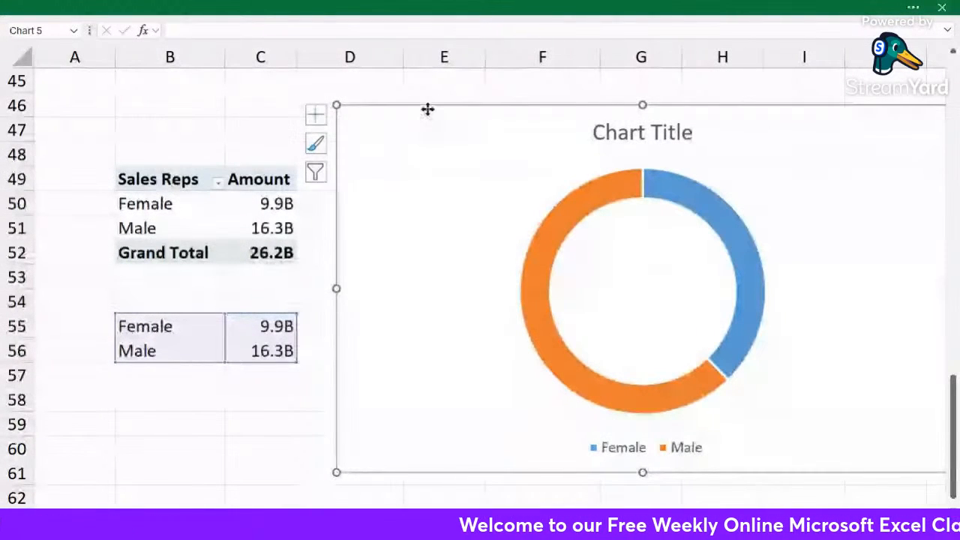
{"action": "left_click_drag", "start_coordinate": [427, 110], "coordinate": [390, 94]}
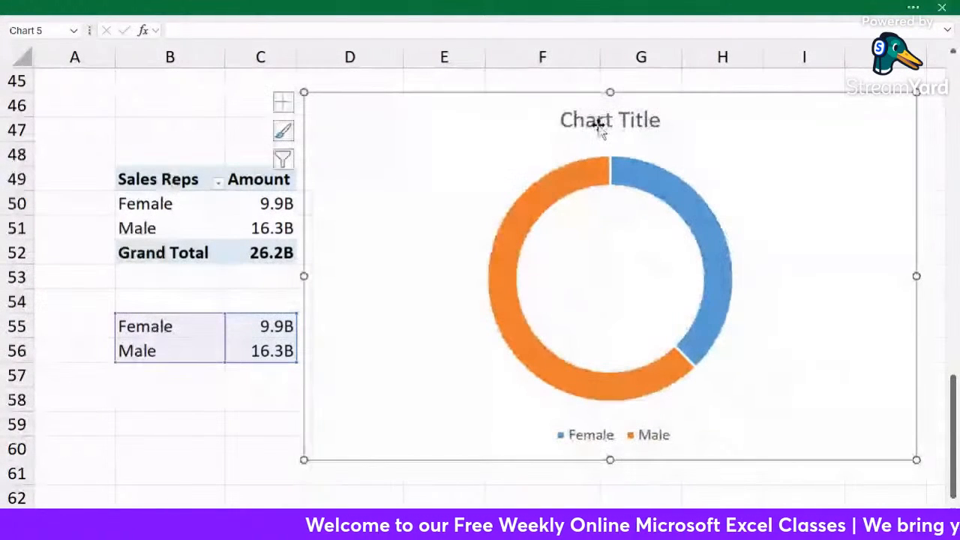
{"action": "left_click", "coordinate": [554, 118]}
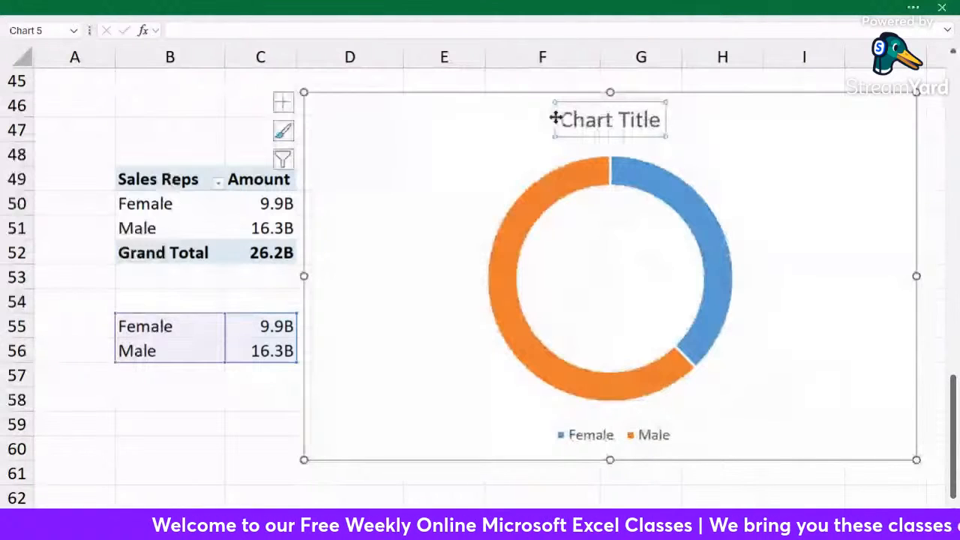
{"action": "key", "text": "Delete"}
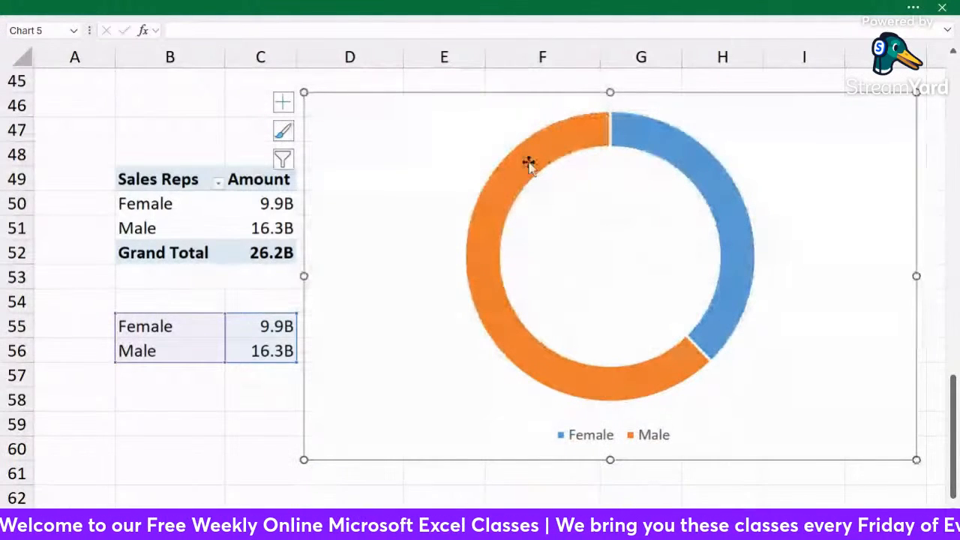
Set the doughnut hole size of the gender chart's series to 60% and close the series formatting options.
{"action": "left_click", "coordinate": [554, 139]}
{"action": "right_click", "coordinate": [557, 144]}
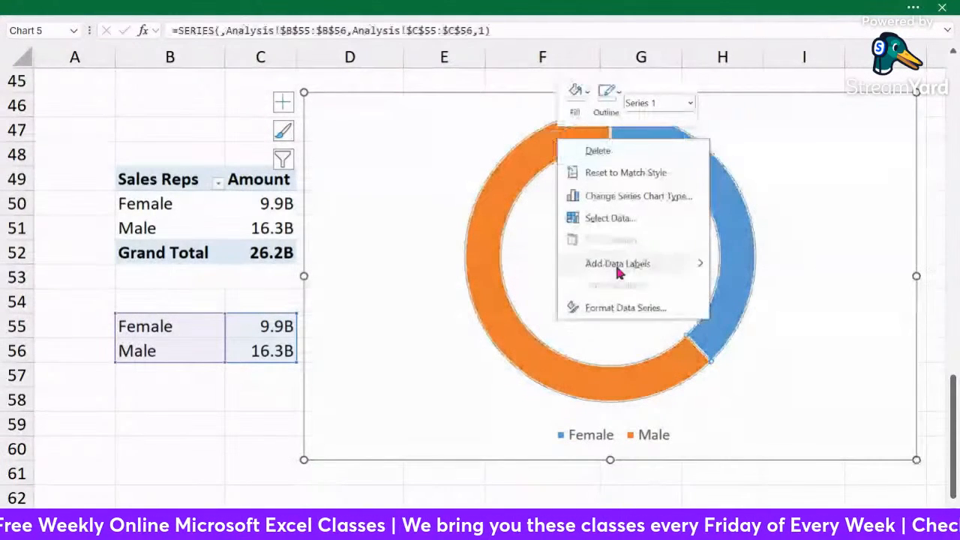
{"action": "left_click", "coordinate": [612, 309]}
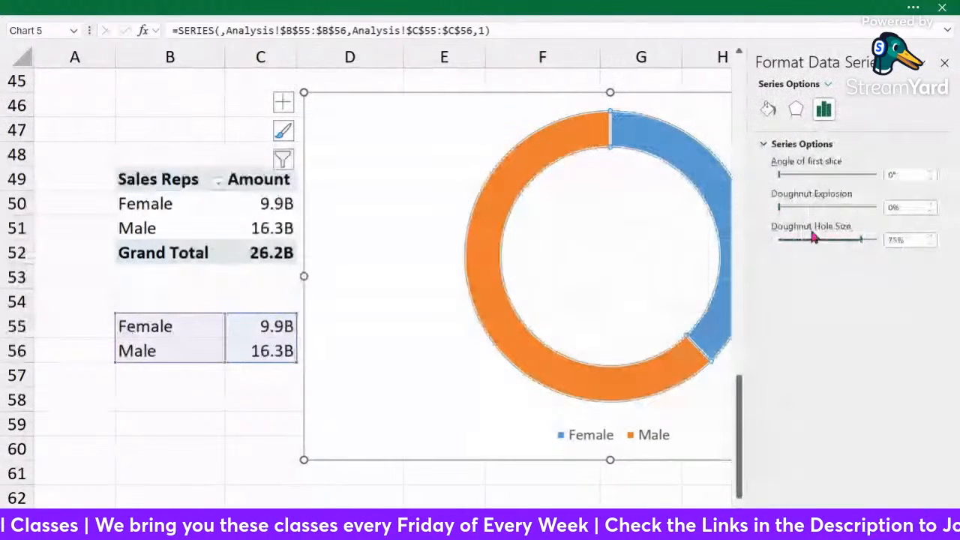
{"action": "left_click_drag", "start_coordinate": [862, 247], "coordinate": [844, 237]}
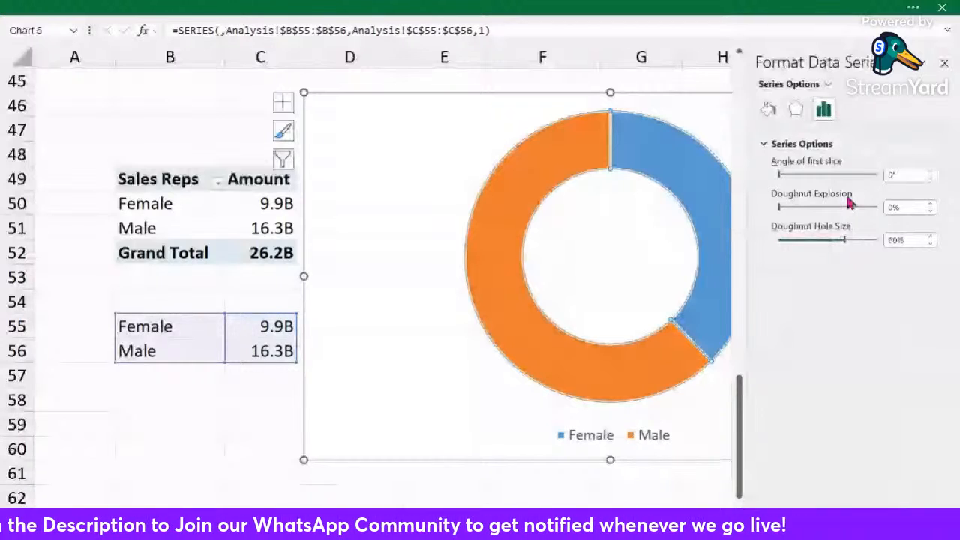
{"action": "left_click", "coordinate": [944, 63]}
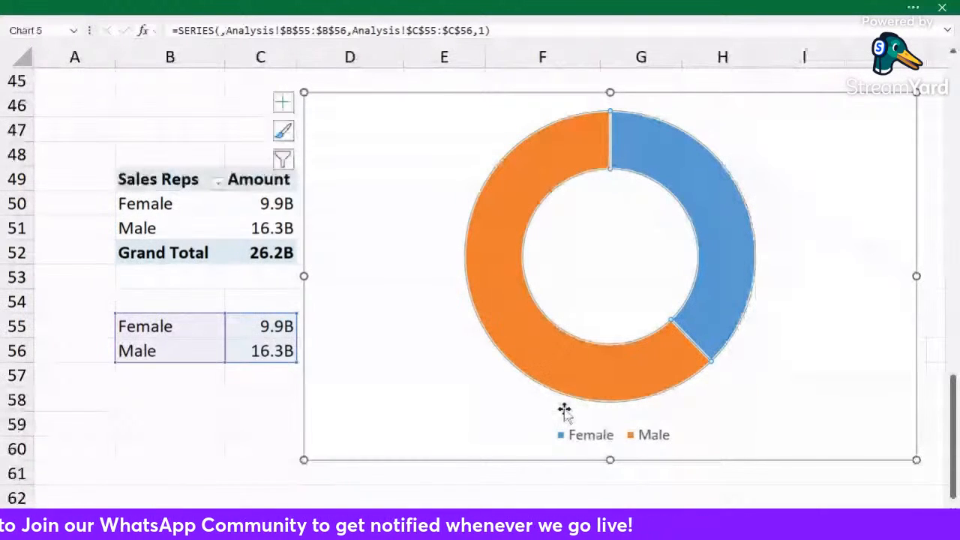
Cut the gender doughnut chart from the analysis sheet and paste it onto the sales dashboard sheet.
{"action": "left_click", "coordinate": [573, 433]}
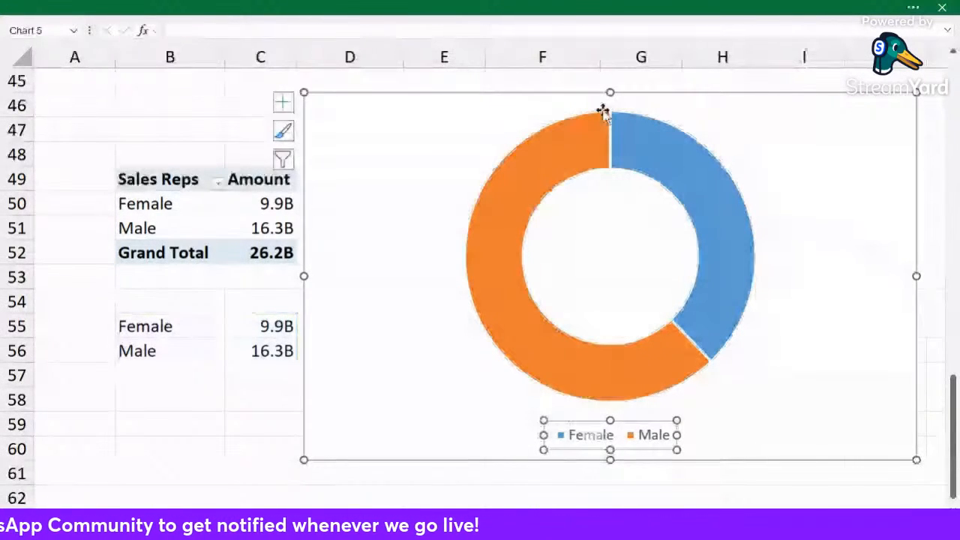
{"action": "left_click", "coordinate": [263, 10]}
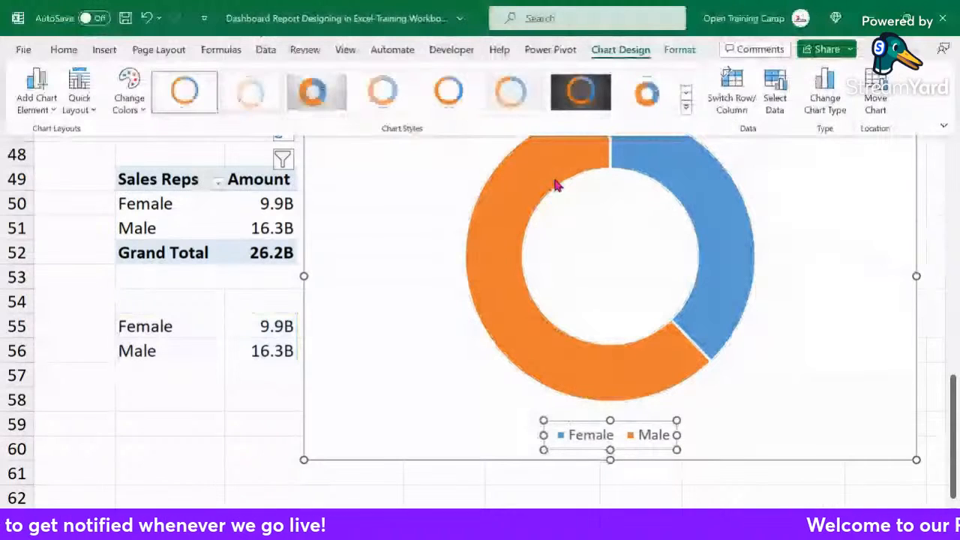
{"action": "left_click", "coordinate": [310, 222]}
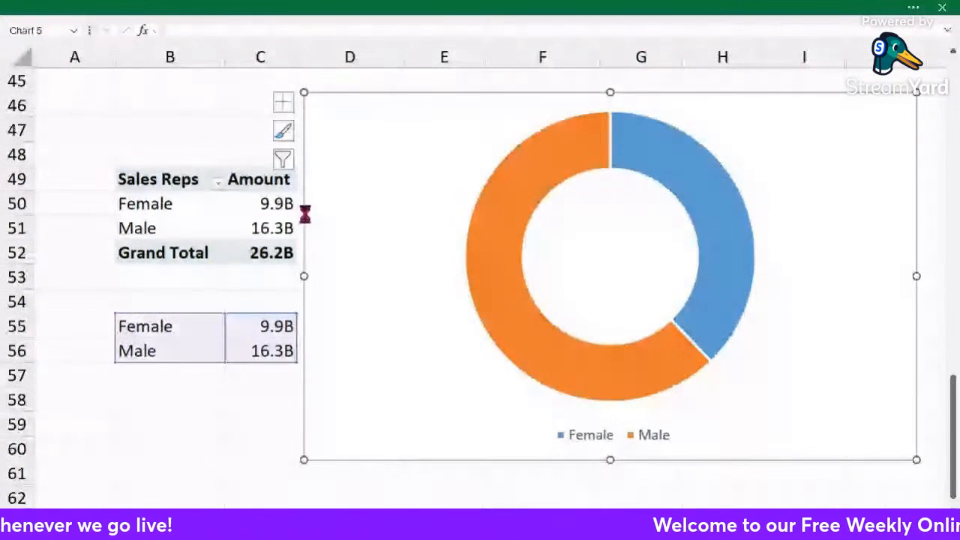
{"action": "key", "text": "Delete"}
{"action": "left_click", "coordinate": [225, 517]}
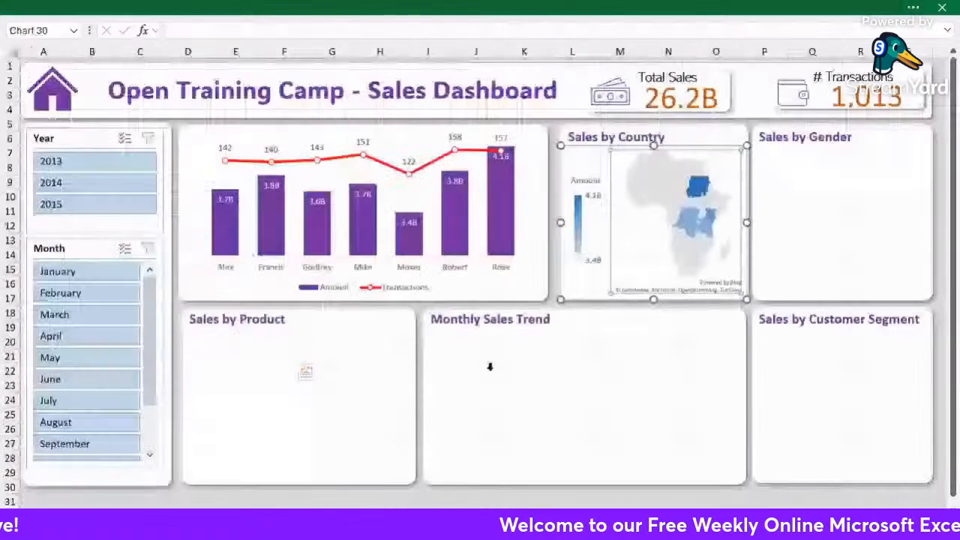
{"action": "left_click", "coordinate": [429, 502]}
{"action": "key", "text": "ctrl+v"}
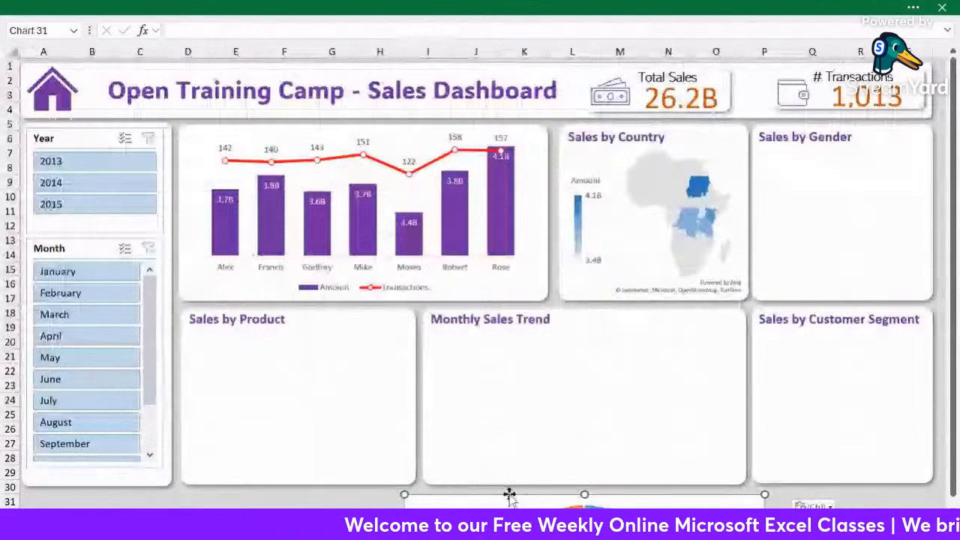
Shrink the pasted doughnut chart and fit it inside the Sales by Gender card below its heading.
{"action": "left_click_drag", "start_coordinate": [508, 497], "coordinate": [480, 146]}
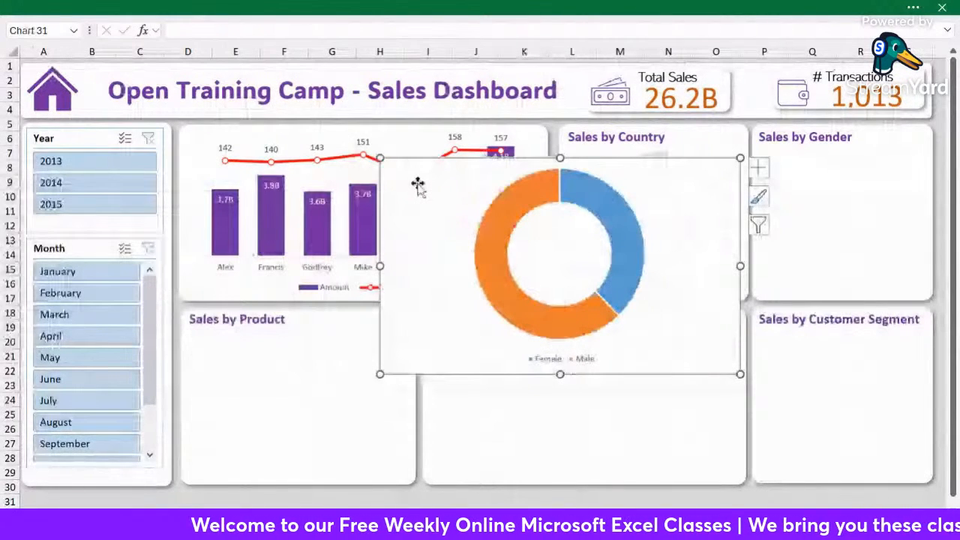
{"action": "left_click_drag", "start_coordinate": [380, 159], "coordinate": [586, 261]}
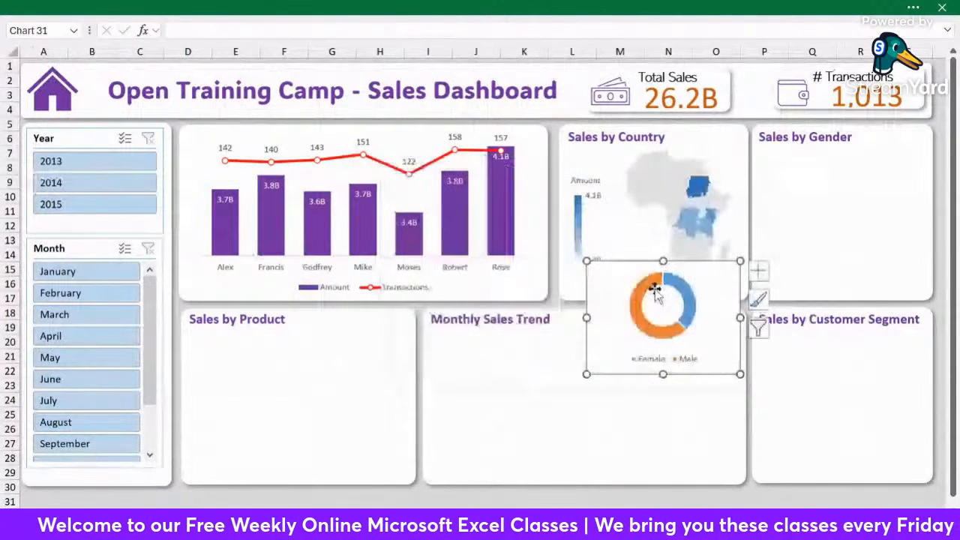
{"action": "left_click_drag", "start_coordinate": [655, 294], "coordinate": [802, 154]}
{"action": "left_click_drag", "start_coordinate": [907, 266], "coordinate": [939, 302]}
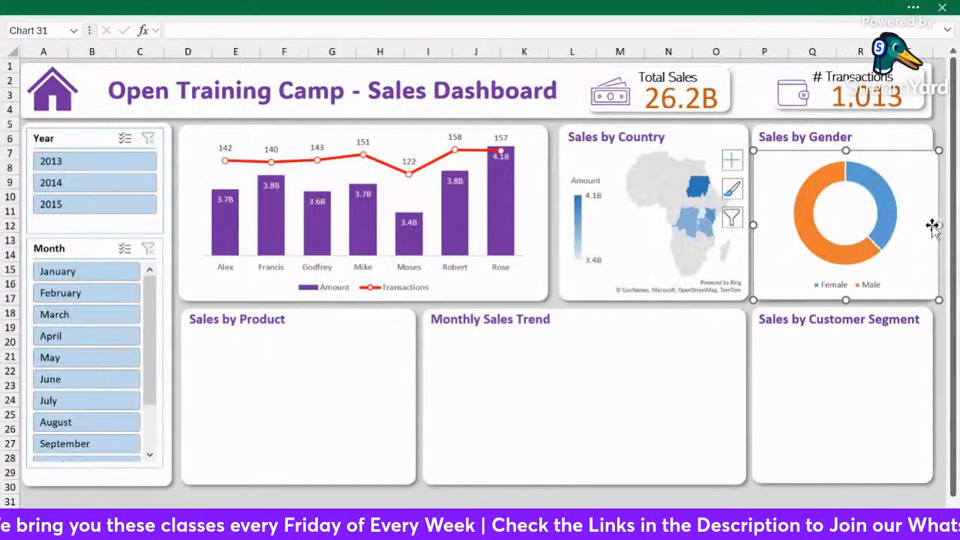
{"action": "left_click_drag", "start_coordinate": [935, 226], "coordinate": [931, 223]}
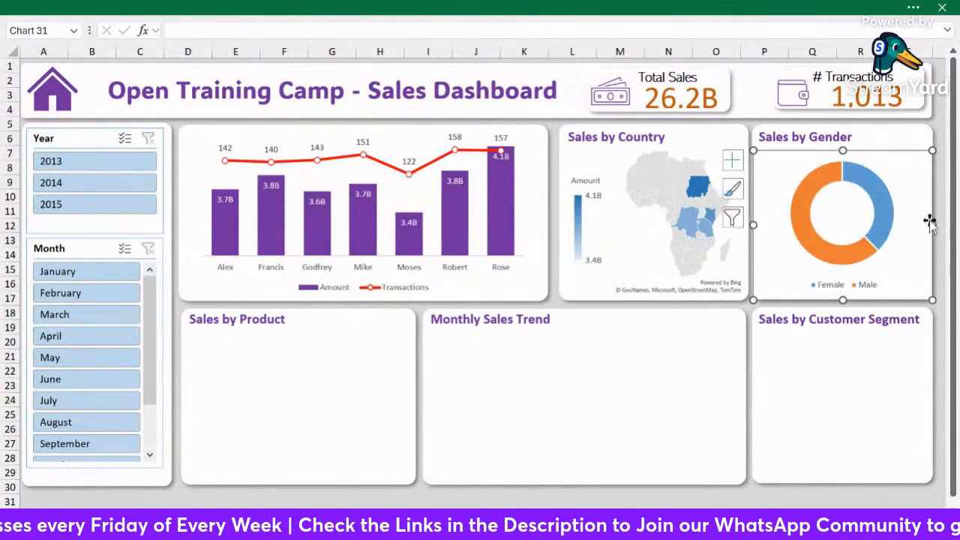
Remove the shape fill and the shape outline from the gender doughnut chart's chart area.
{"action": "left_click", "coordinate": [870, 186]}
{"action": "left_click", "coordinate": [877, 153]}
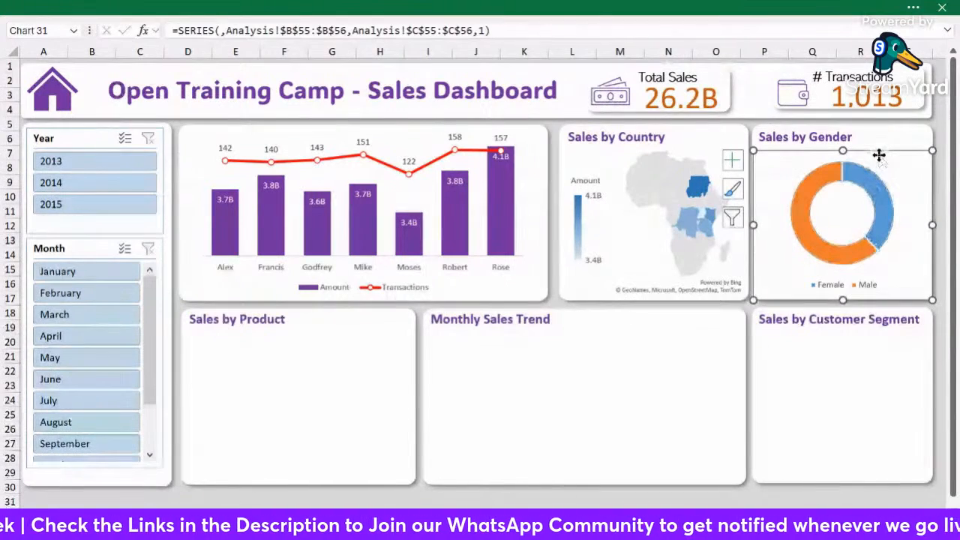
{"action": "left_click", "coordinate": [911, 8]}
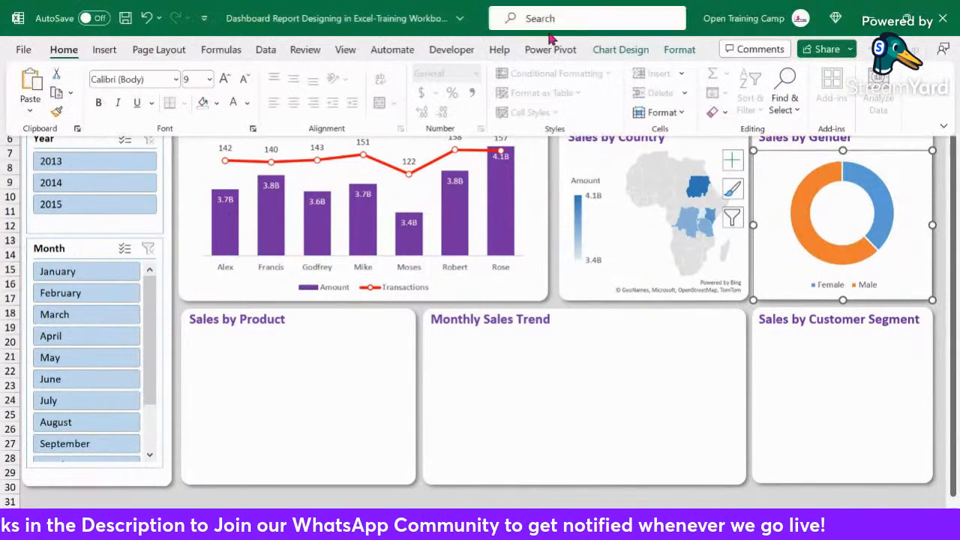
{"action": "left_click", "coordinate": [679, 49]}
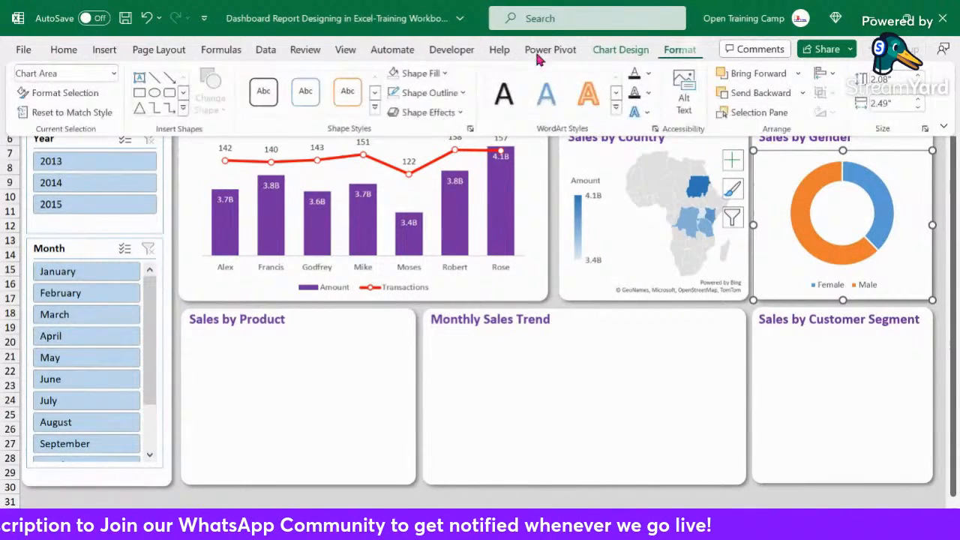
{"action": "left_click", "coordinate": [433, 73]}
{"action": "left_click", "coordinate": [427, 336]}
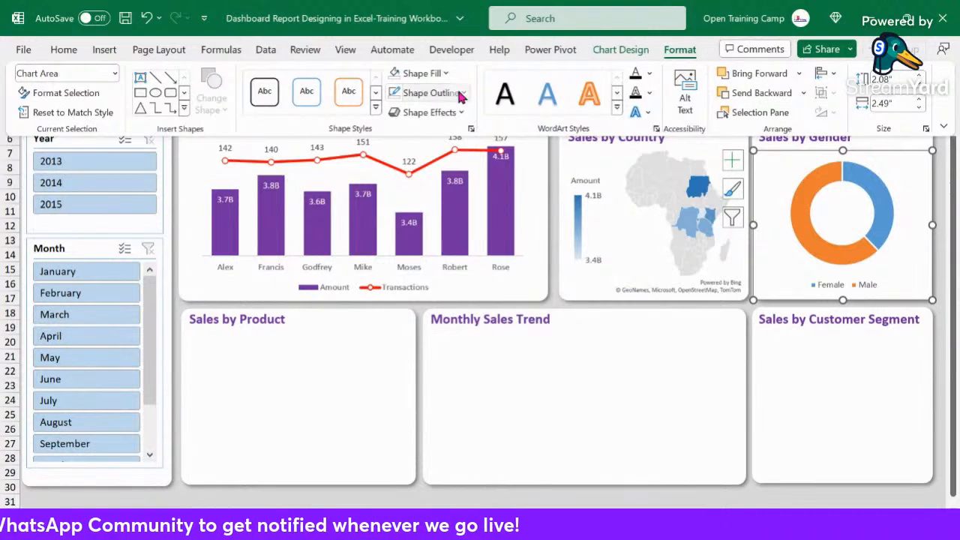
{"action": "left_click", "coordinate": [405, 93]}
{"action": "left_click", "coordinate": [435, 355]}
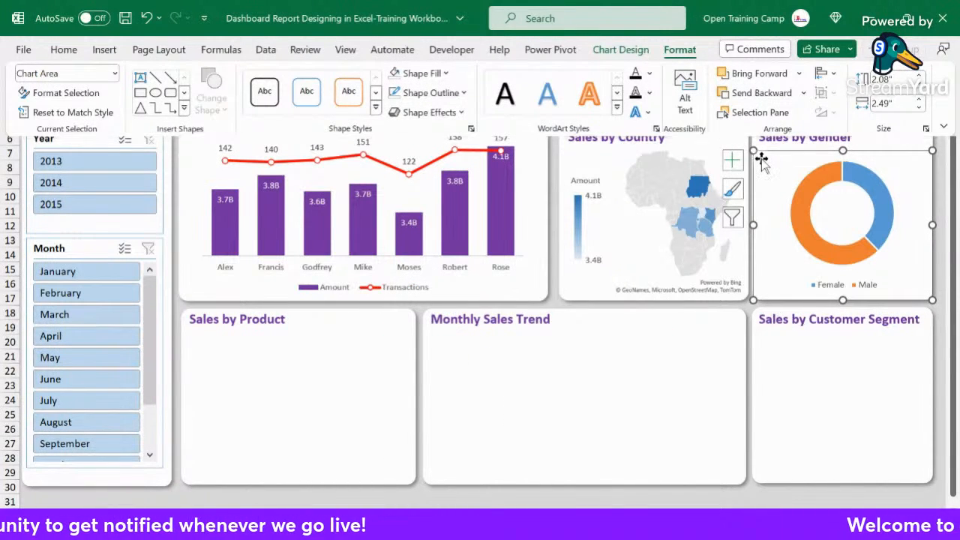
Extend the doughnut chart's upper edge closer to the Sales by Gender heading and fit its lower edge within the card.
{"action": "left_click", "coordinate": [790, 153]}
{"action": "double_click", "coordinate": [795, 150]}
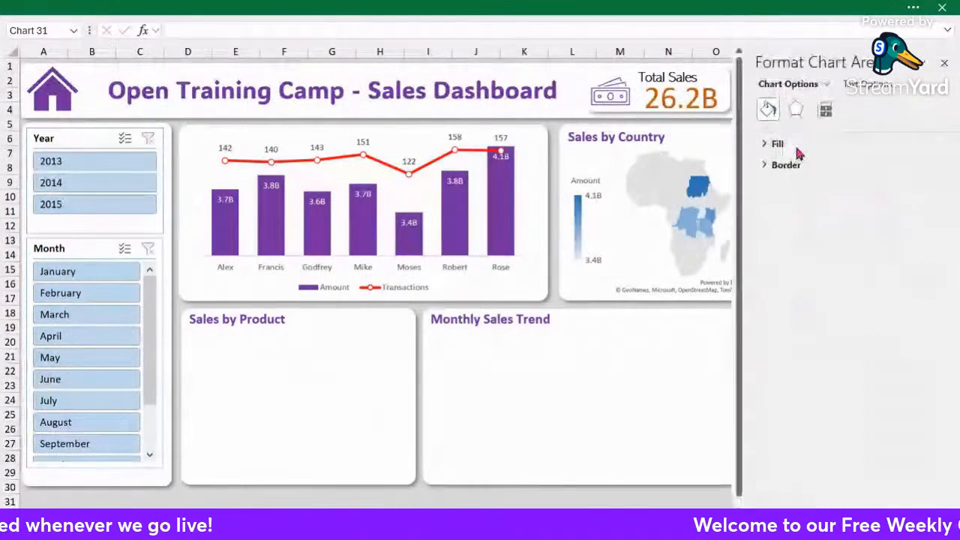
{"action": "left_click", "coordinate": [939, 58]}
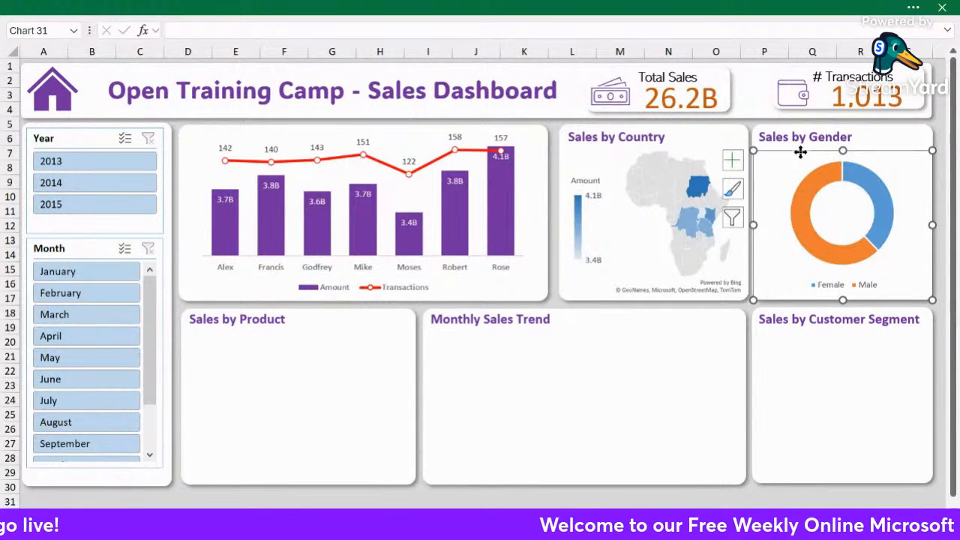
{"action": "left_click_drag", "start_coordinate": [800, 152], "coordinate": [801, 147]}
{"action": "left_click_drag", "start_coordinate": [842, 293], "coordinate": [842, 296]}
Increase the font size of the gender chart's legend to 11 and deselect the chart.
{"action": "left_click", "coordinate": [841, 291]}
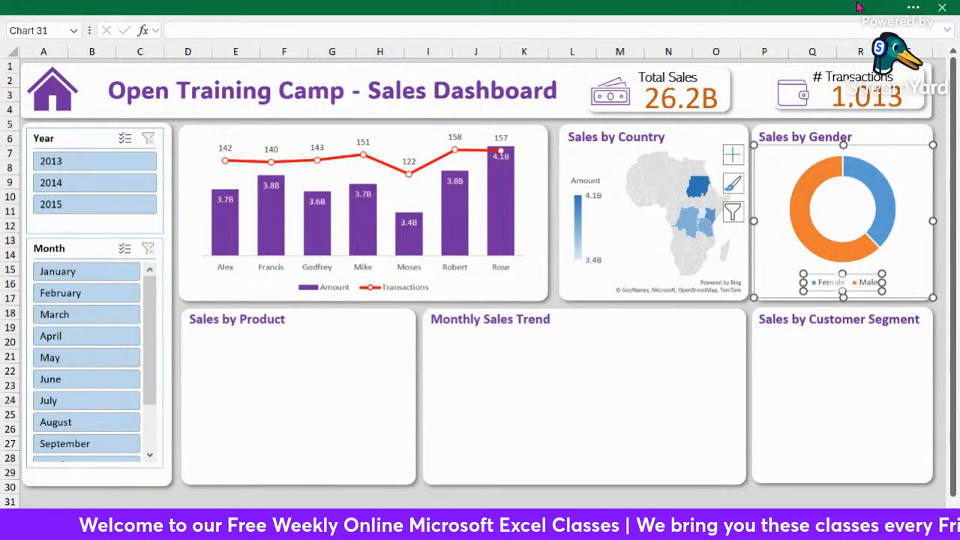
{"action": "left_click", "coordinate": [913, 9]}
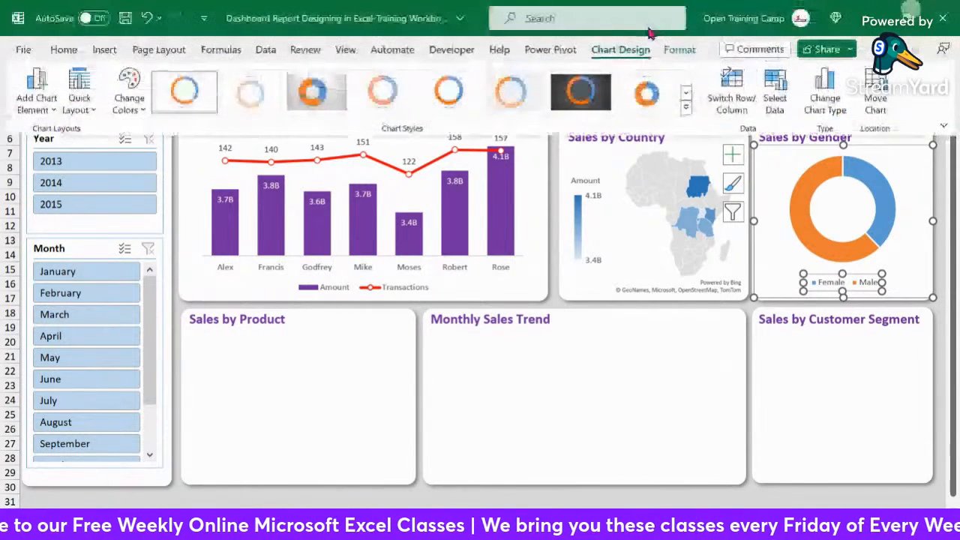
{"action": "left_click", "coordinate": [64, 49]}
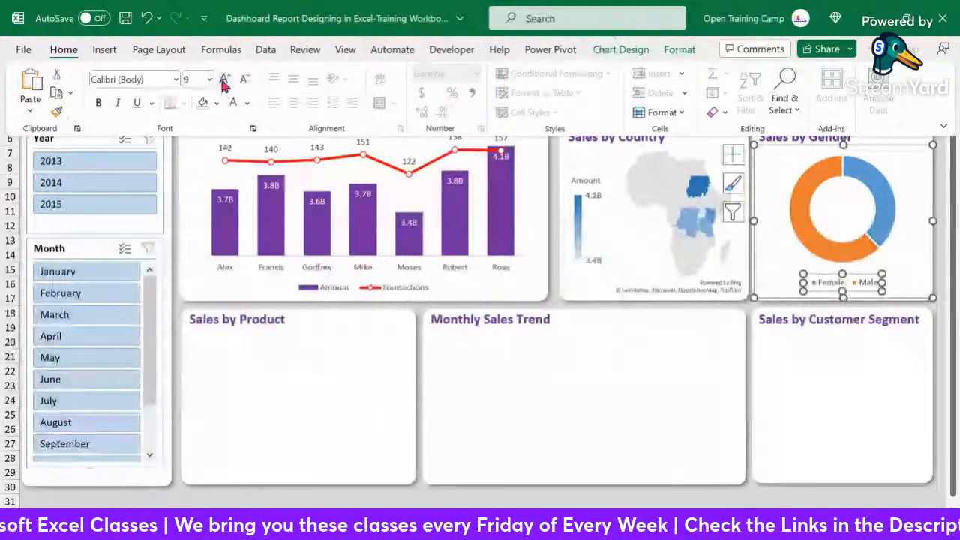
{"action": "left_click", "coordinate": [223, 80]}
{"action": "left_click", "coordinate": [224, 80]}
{"action": "left_click", "coordinate": [224, 79]}
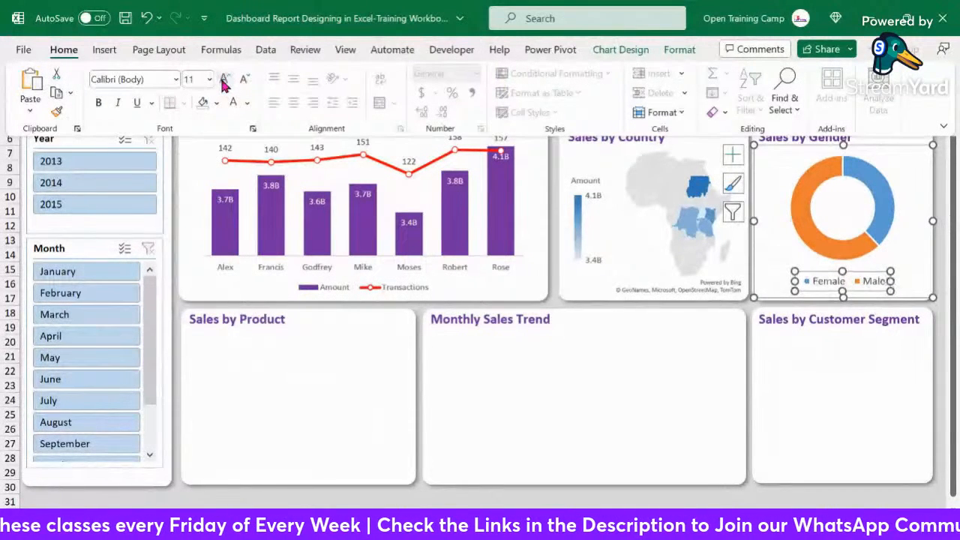
{"action": "left_click", "coordinate": [574, 411]}
{"action": "left_click", "coordinate": [593, 397]}
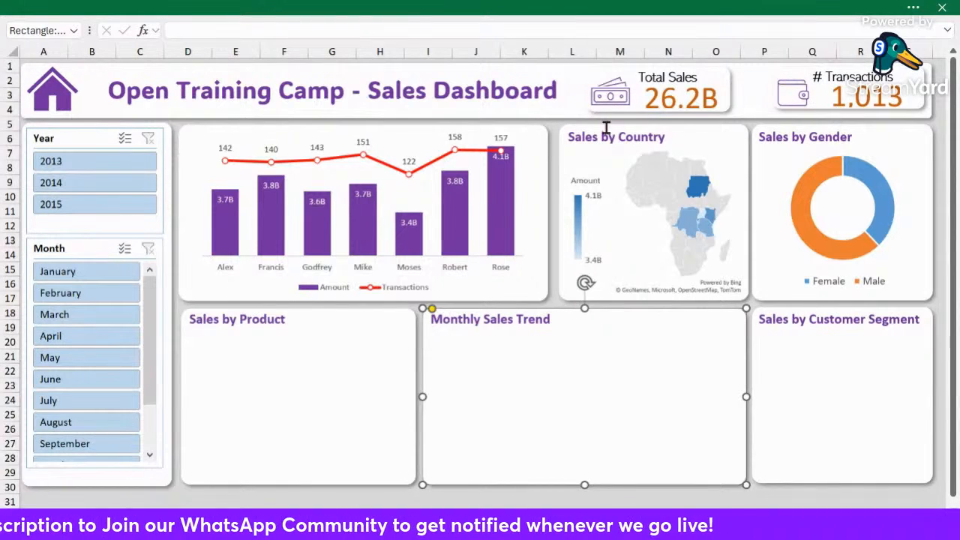
{"action": "left_click", "coordinate": [834, 282]}
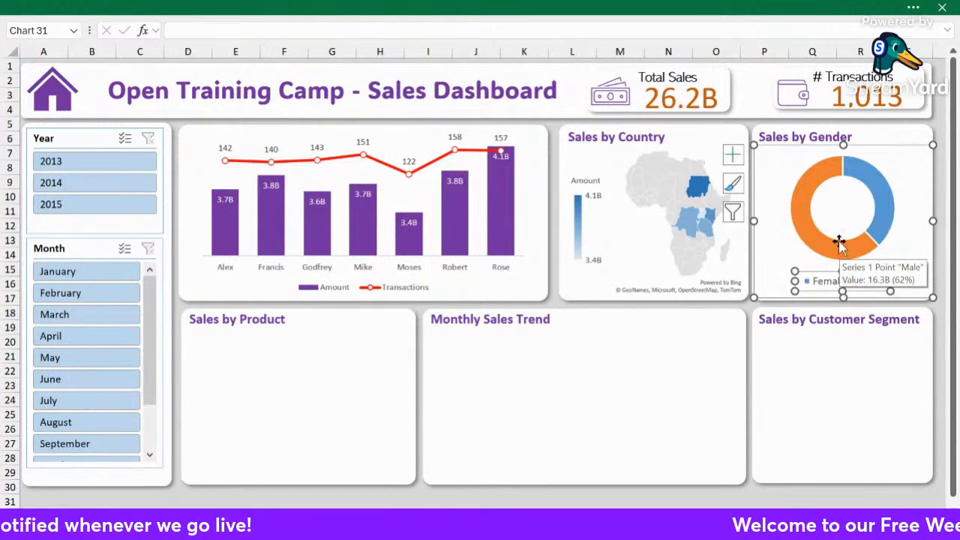
{"action": "left_click", "coordinate": [889, 150]}
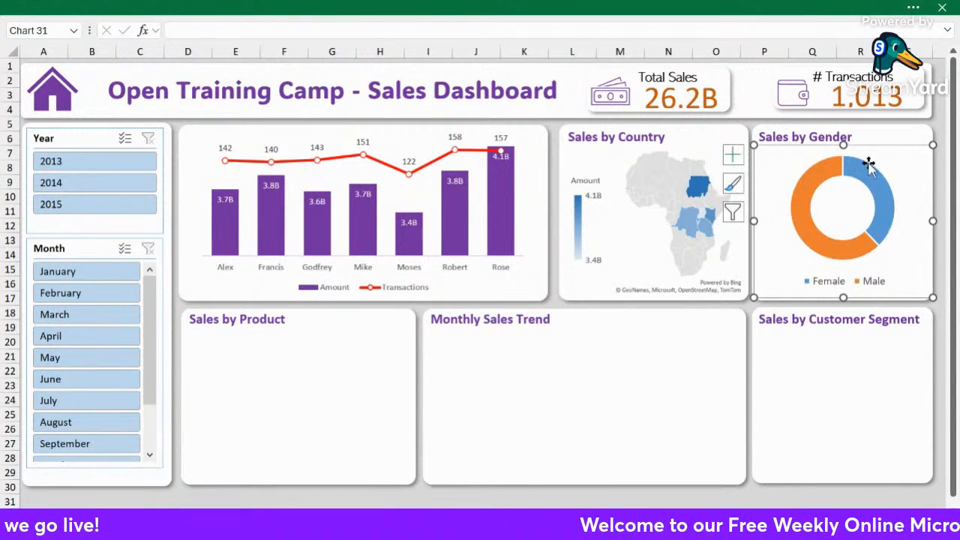
{"action": "left_click", "coordinate": [874, 180]}
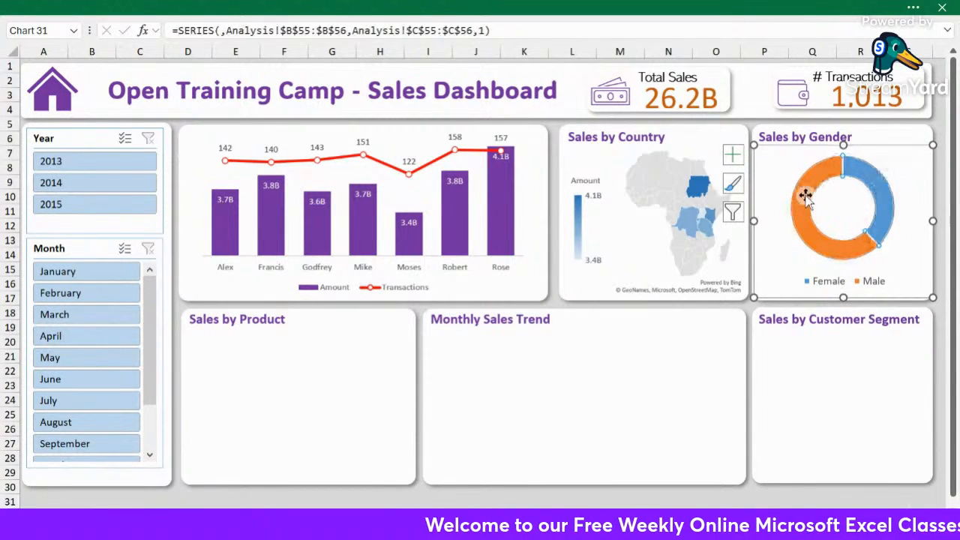
{"action": "left_click", "coordinate": [632, 362]}
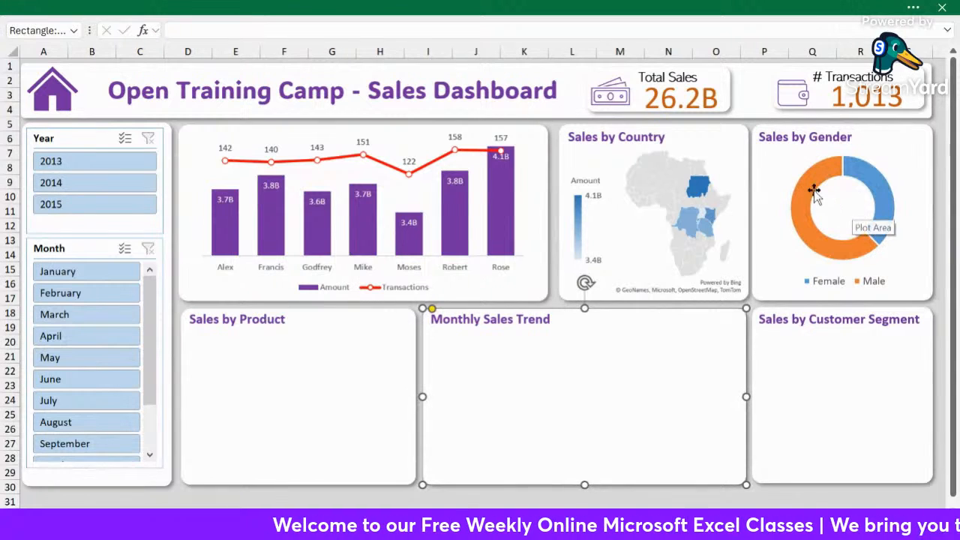
Give the gender doughnut's series a solid fill in the standard purple and close the series formatting options.
{"action": "left_click", "coordinate": [811, 180]}
{"action": "mouse_move", "coordinate": [870, 178]}
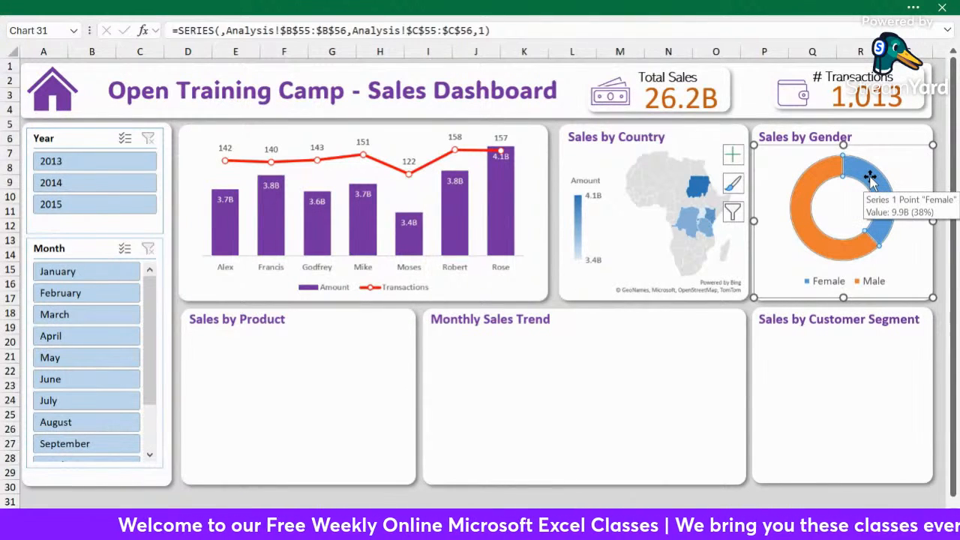
{"action": "right_click", "coordinate": [871, 180]}
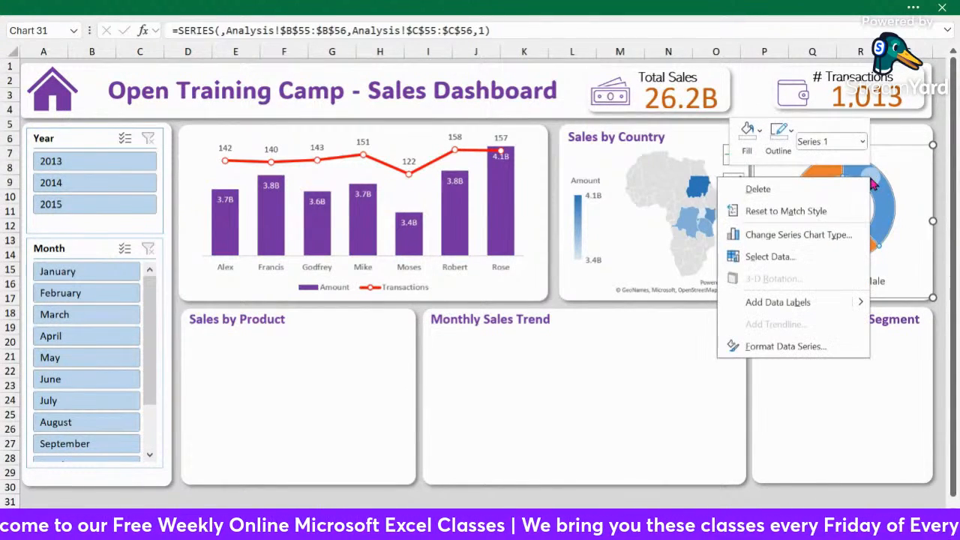
{"action": "left_click", "coordinate": [785, 346]}
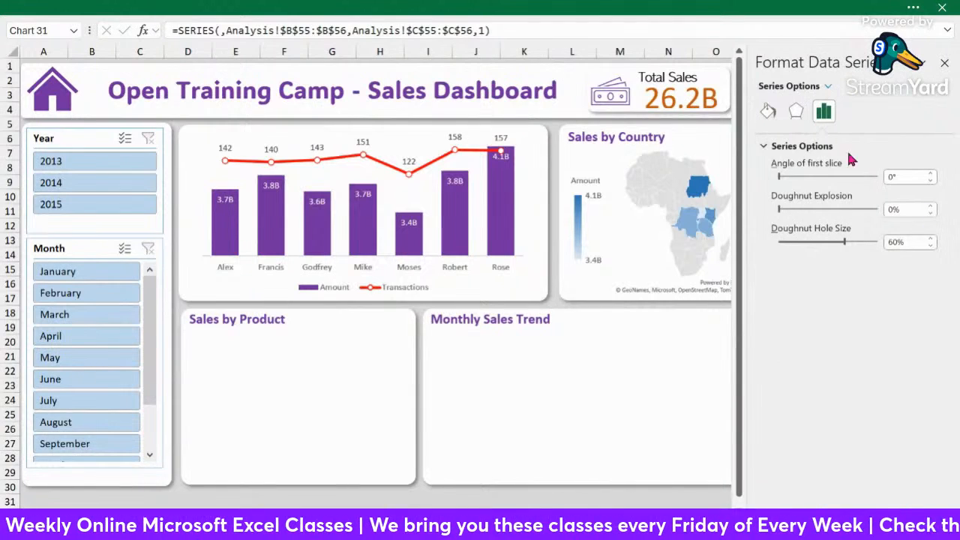
{"action": "left_click", "coordinate": [767, 111]}
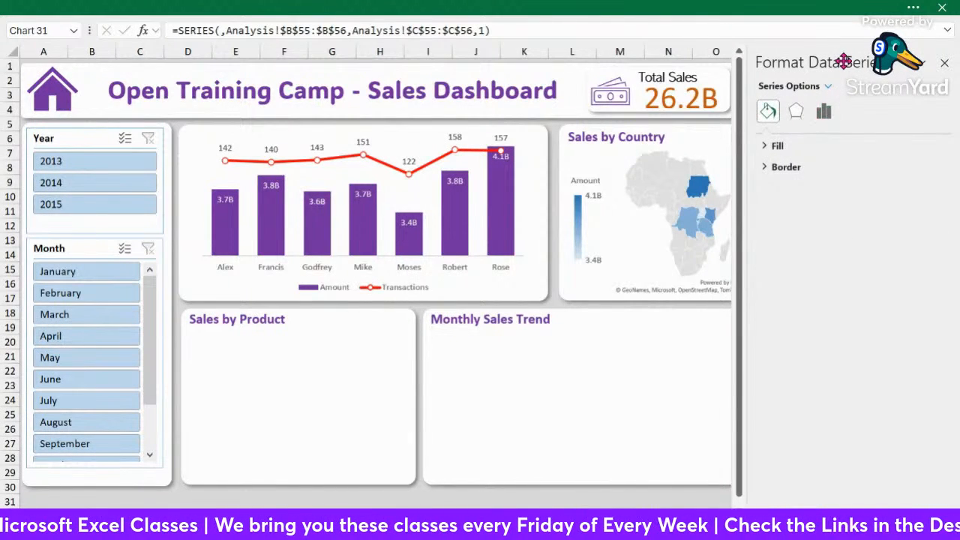
{"action": "left_click_drag", "start_coordinate": [443, 89], "coordinate": [350, 75]}
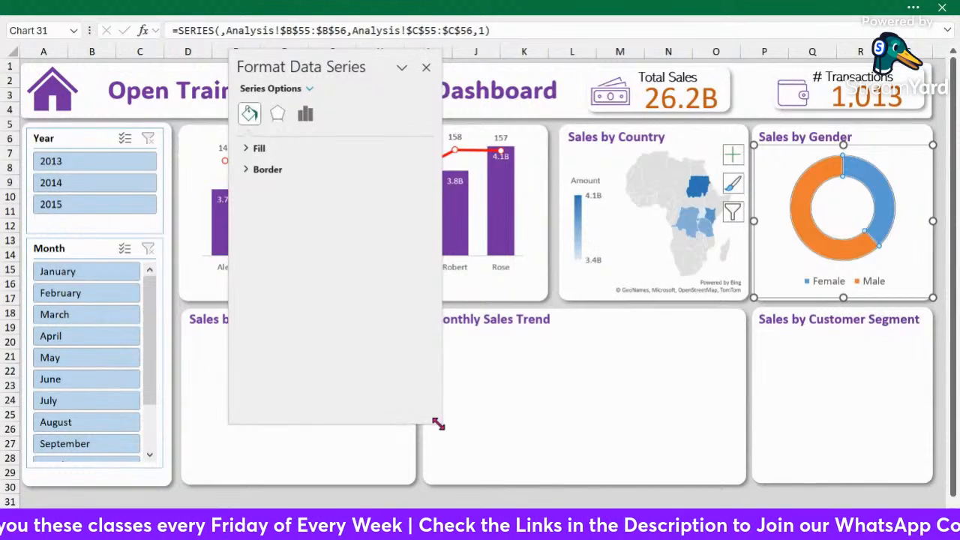
{"action": "left_click", "coordinate": [253, 149]}
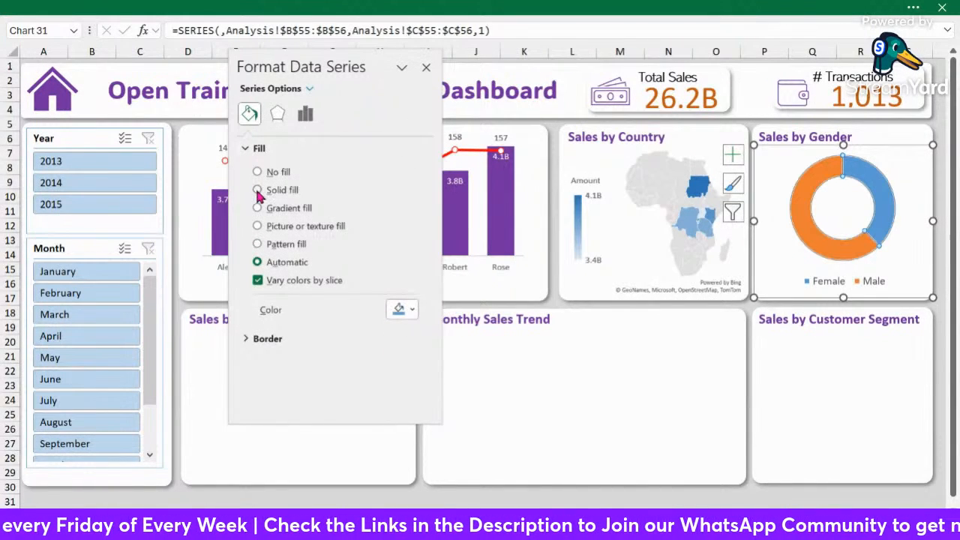
{"action": "left_click", "coordinate": [257, 191]}
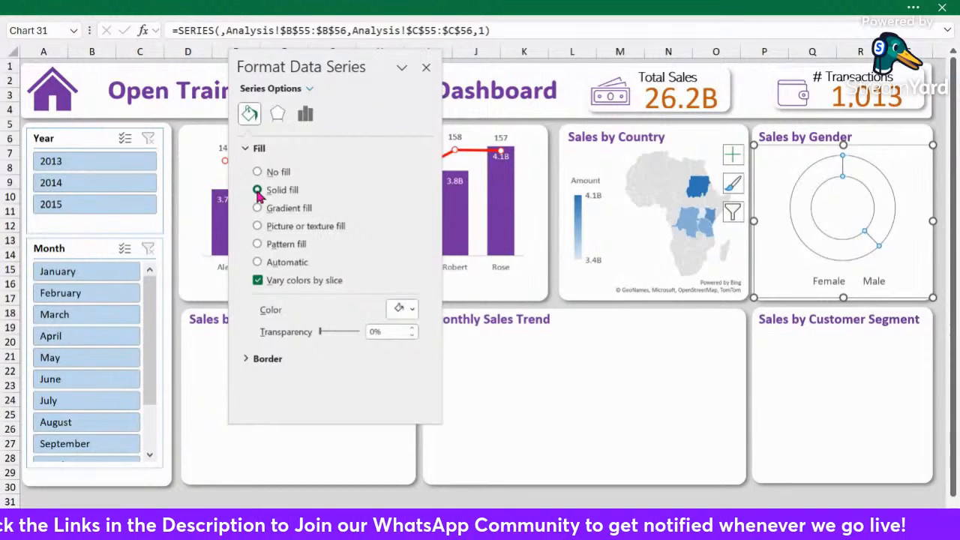
{"action": "left_click", "coordinate": [410, 316]}
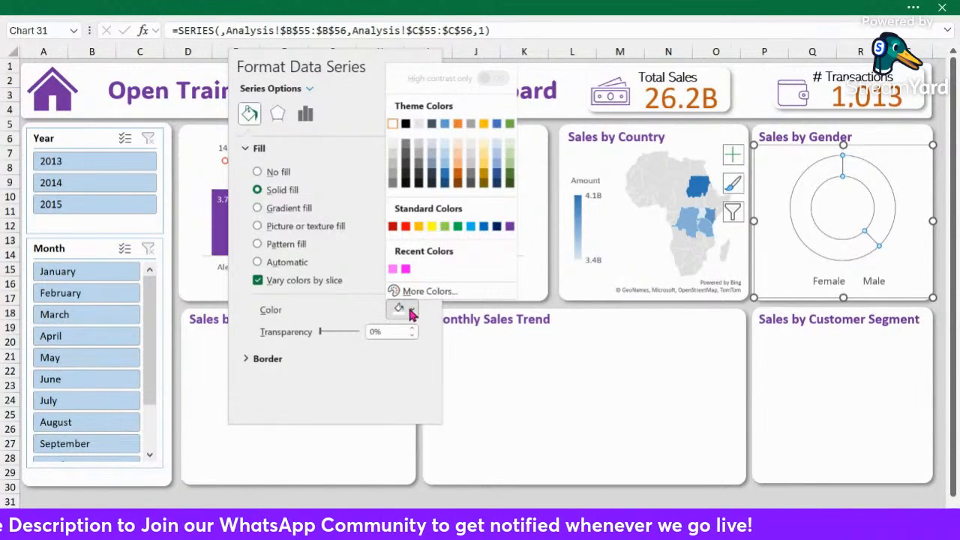
{"action": "left_click", "coordinate": [512, 227]}
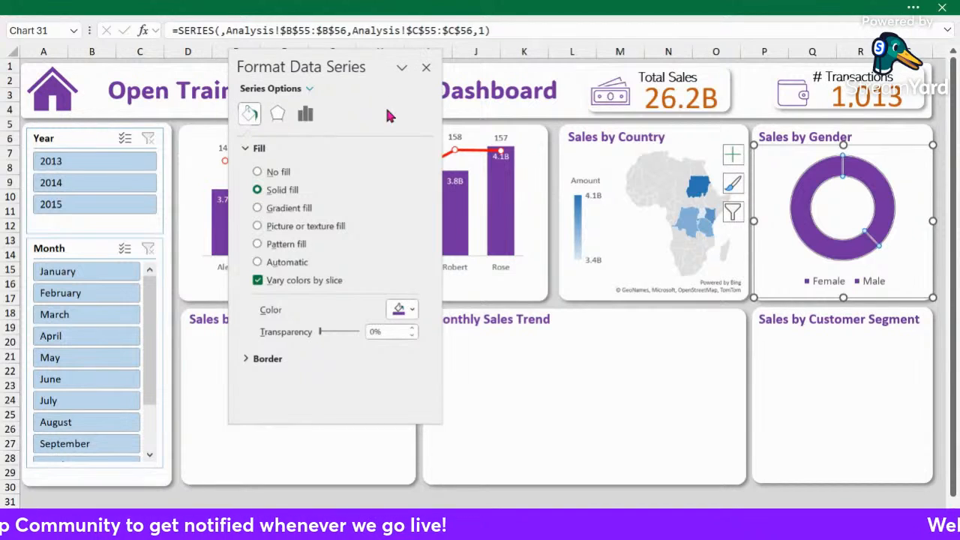
{"action": "left_click", "coordinate": [425, 67]}
{"action": "left_click", "coordinate": [886, 177]}
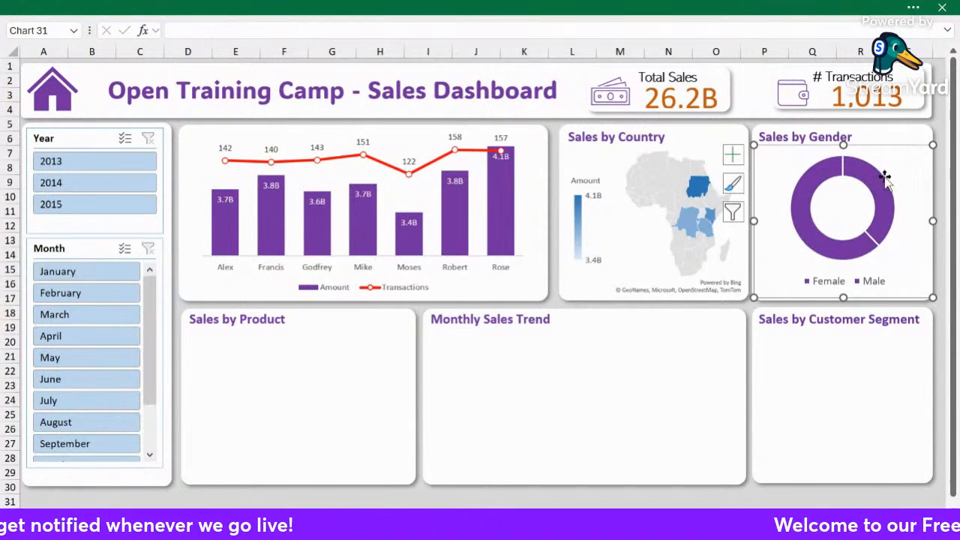
Fill only the Female slice of the gender doughnut with the recently used light pink, close the formatting options and deselect the chart.
{"action": "left_click", "coordinate": [879, 182]}
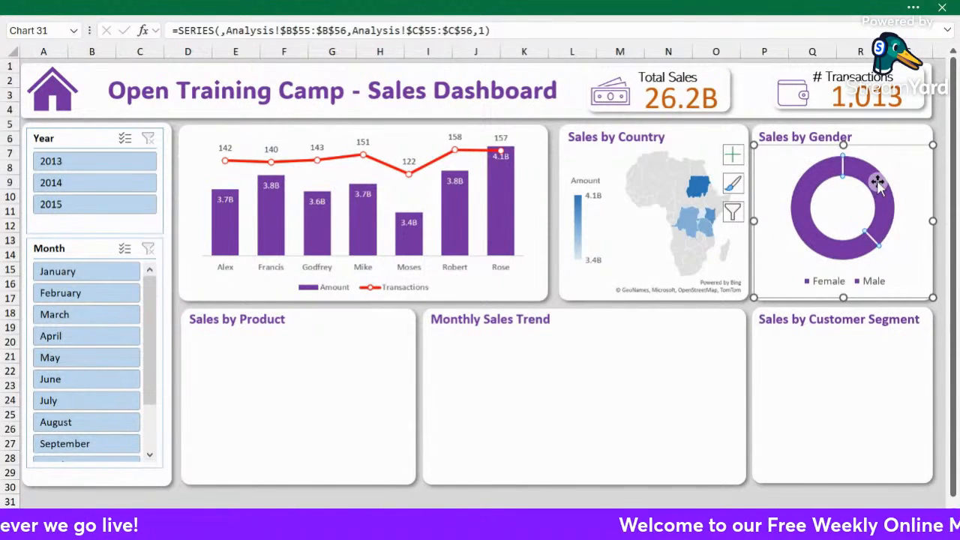
{"action": "right_click", "coordinate": [878, 184]}
{"action": "left_click", "coordinate": [801, 348]}
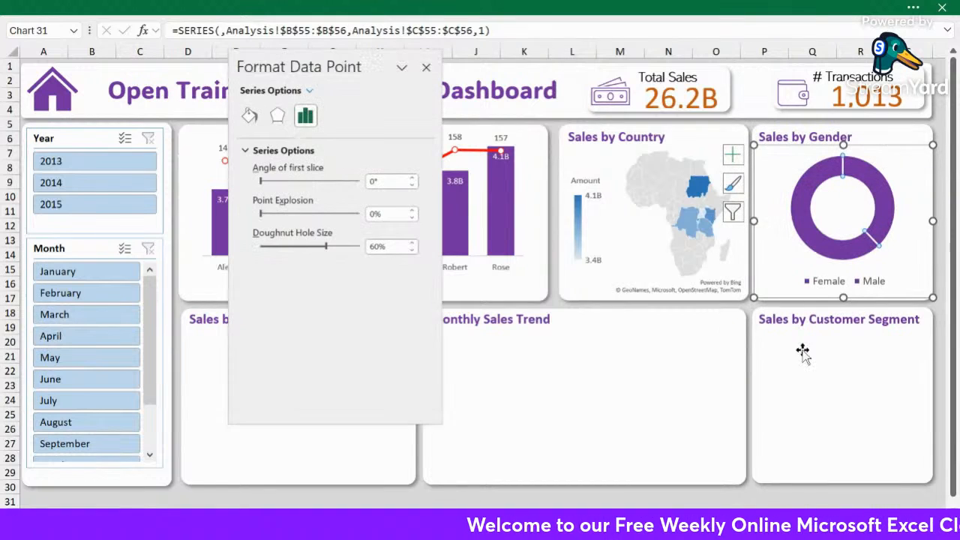
{"action": "left_click", "coordinate": [250, 116]}
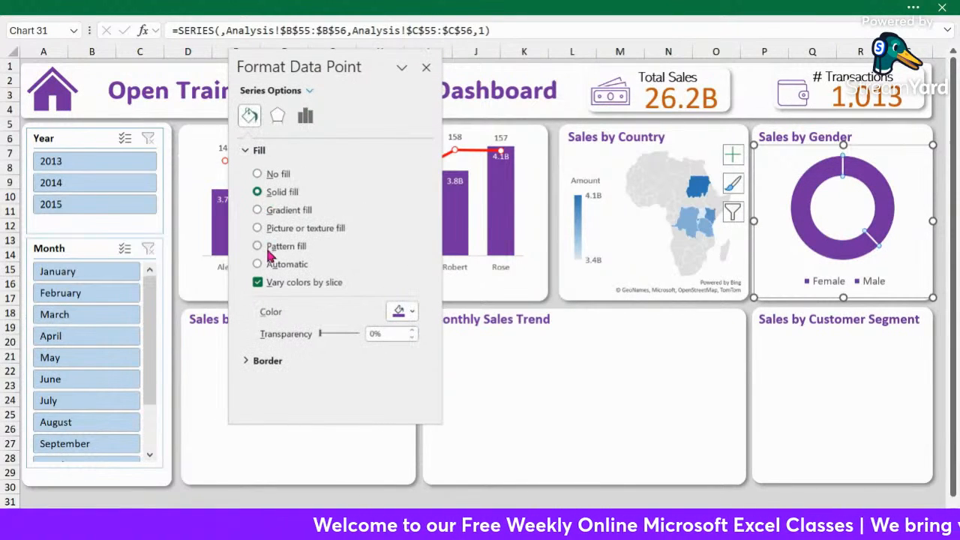
{"action": "left_click", "coordinate": [402, 310]}
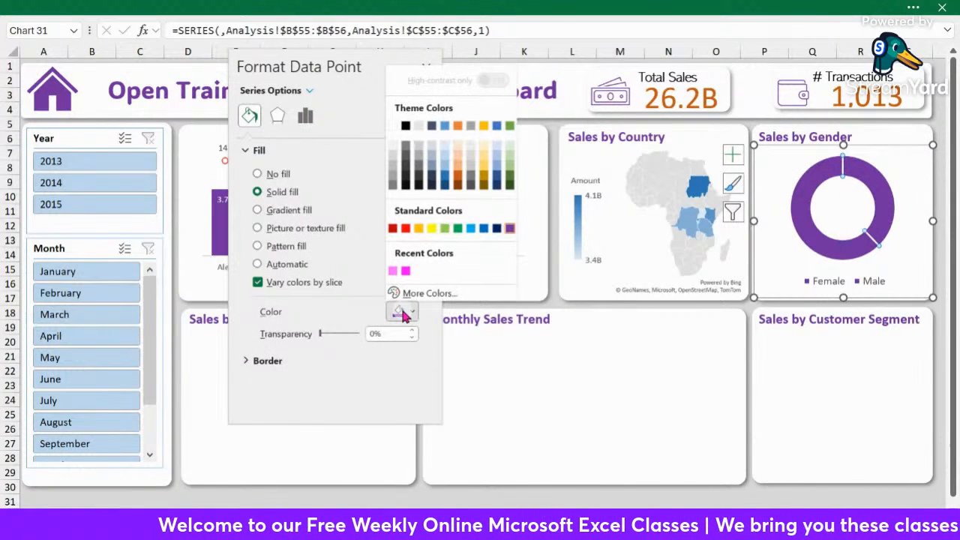
{"action": "left_click", "coordinate": [392, 271]}
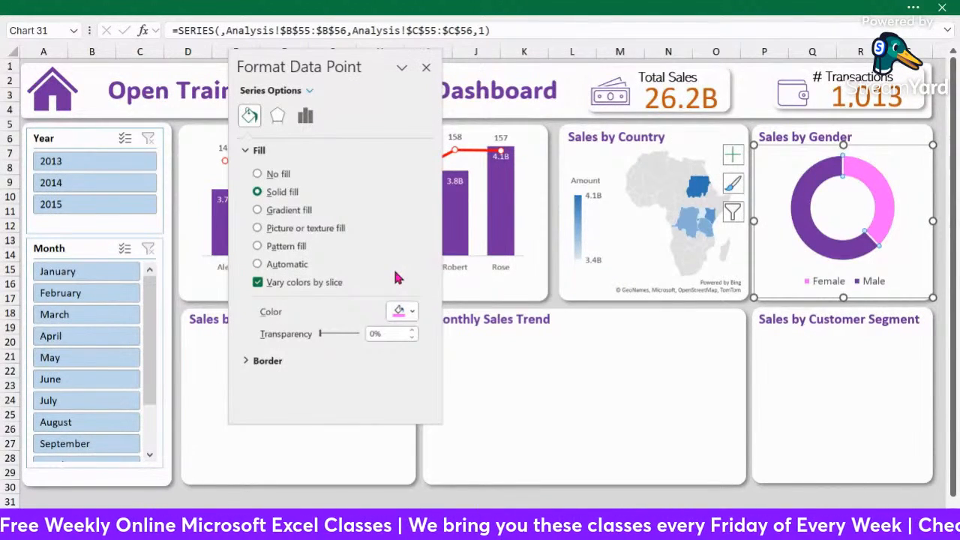
{"action": "left_click", "coordinate": [425, 68]}
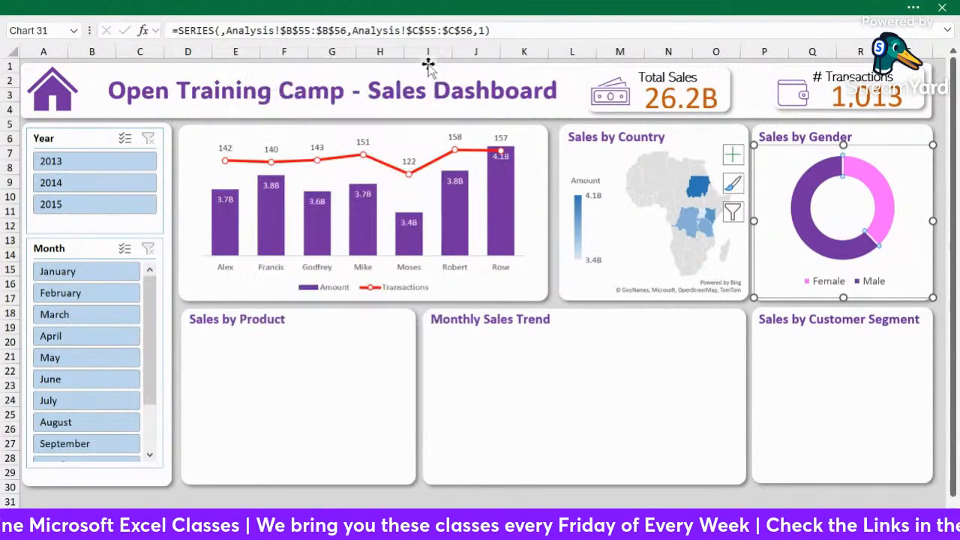
{"action": "left_click", "coordinate": [490, 398]}
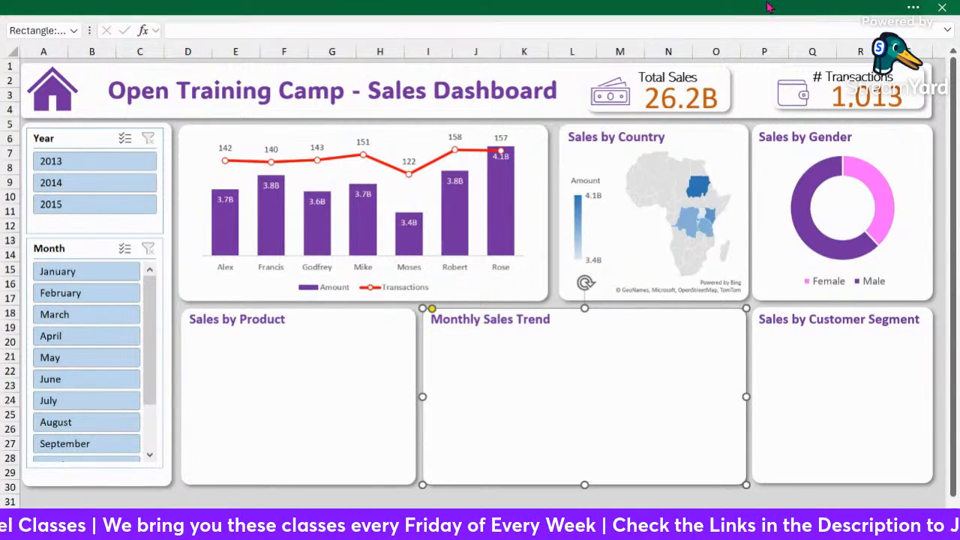
Add data labels to the gender doughnut chart and increase their font size to 10.
{"action": "left_click", "coordinate": [819, 181]}
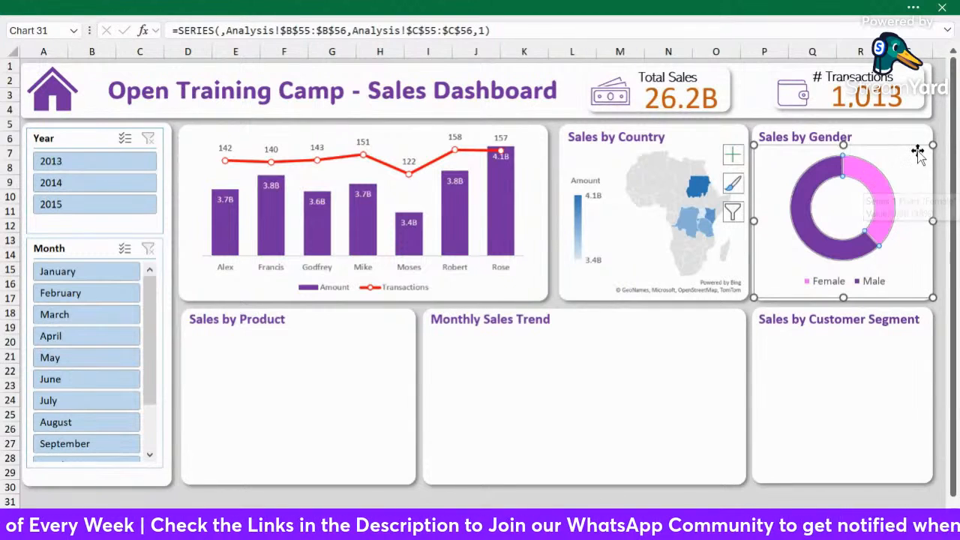
{"action": "left_click", "coordinate": [732, 155]}
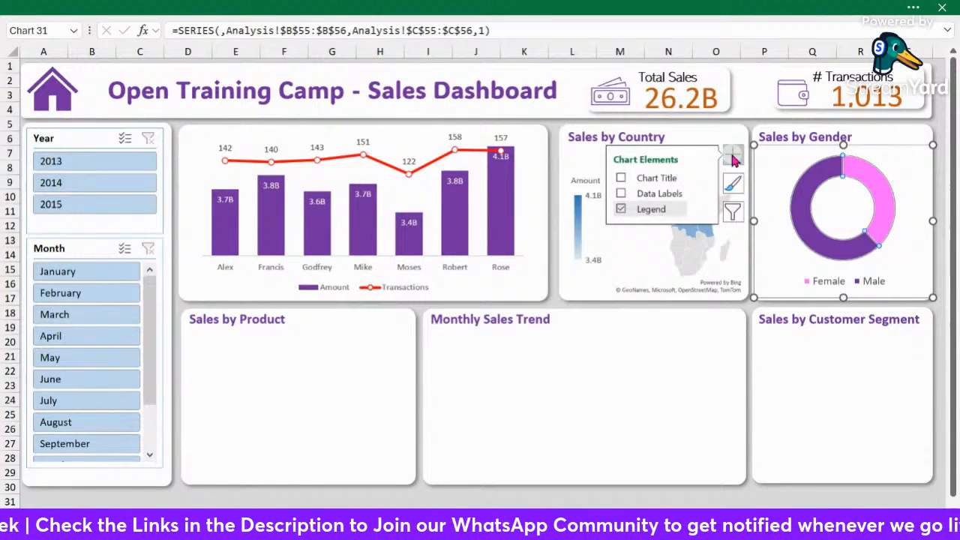
{"action": "left_click", "coordinate": [621, 193]}
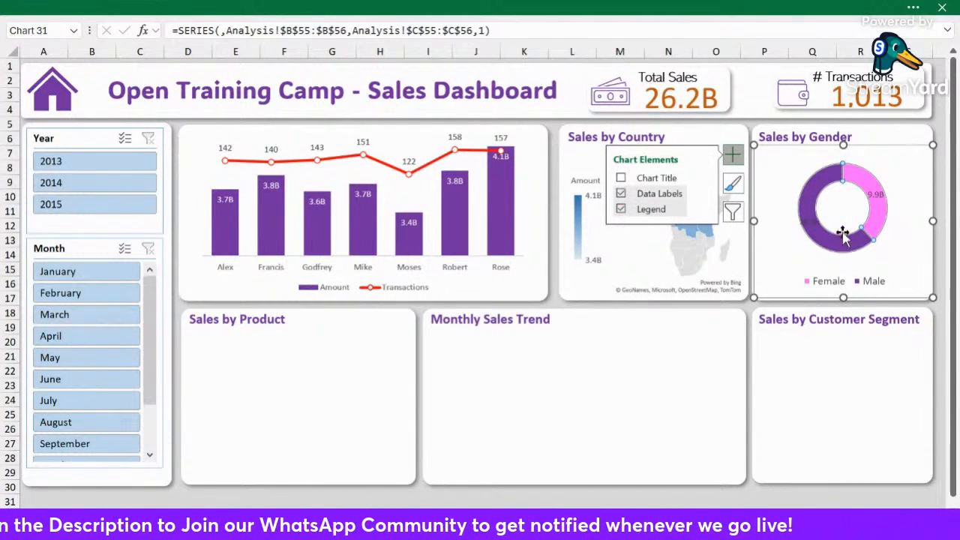
{"action": "left_click", "coordinate": [808, 221]}
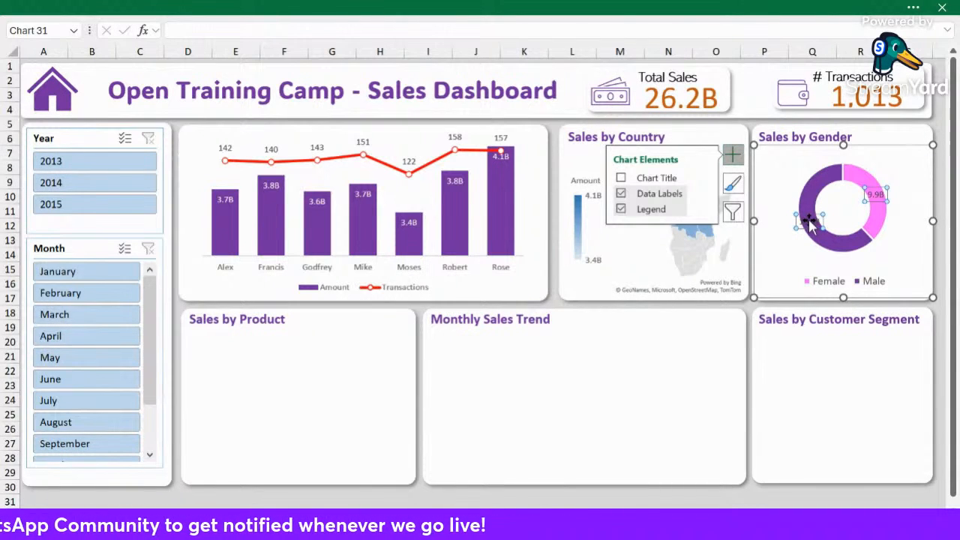
{"action": "left_click", "coordinate": [907, 7]}
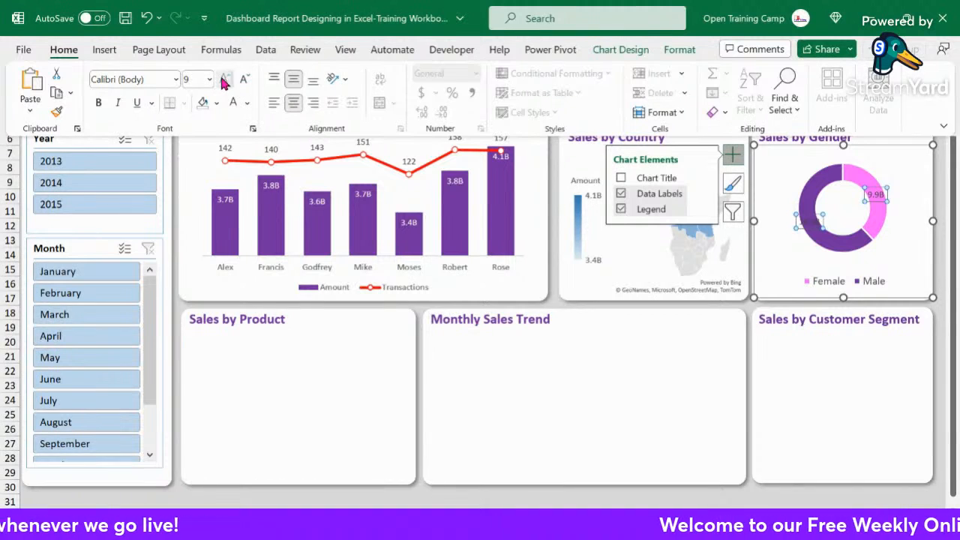
{"action": "left_click", "coordinate": [222, 83]}
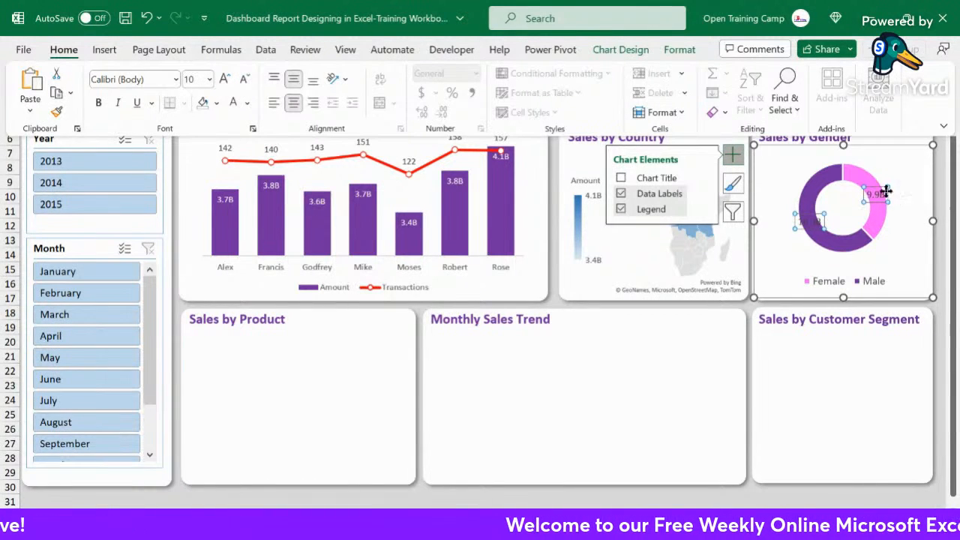
Reduce the gender doughnut's hole size to 51% and close the series formatting options.
{"action": "left_click", "coordinate": [824, 180]}
{"action": "right_click", "coordinate": [829, 183]}
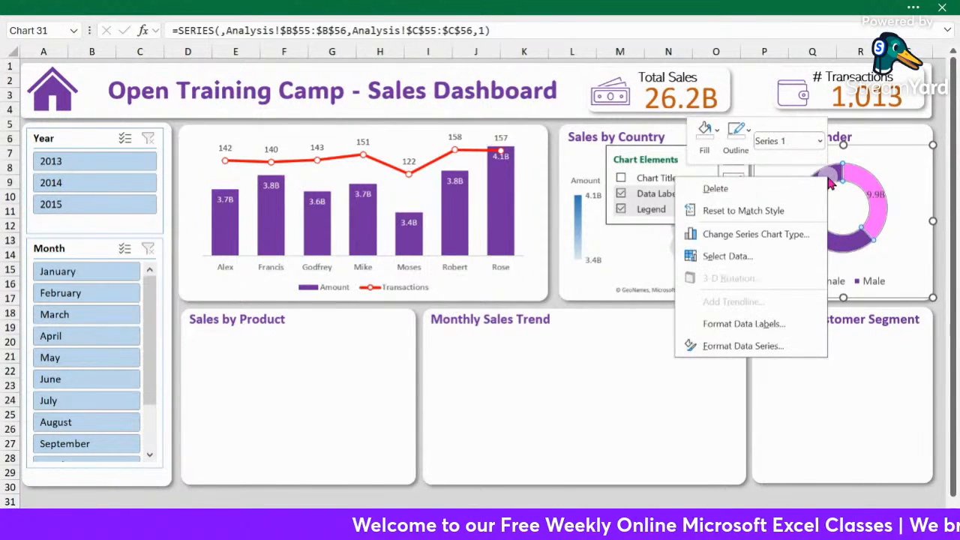
{"action": "left_click", "coordinate": [756, 344]}
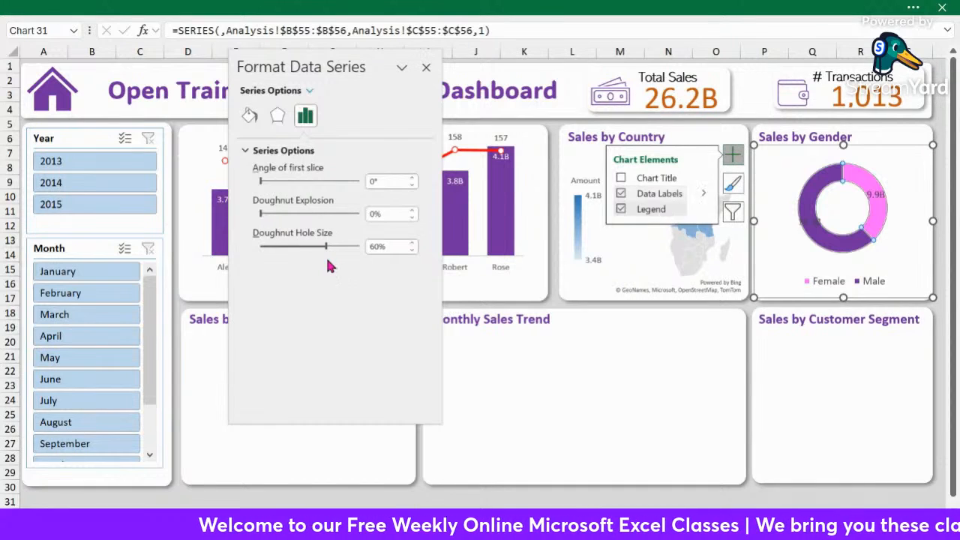
{"action": "left_click_drag", "start_coordinate": [323, 249], "coordinate": [316, 249]}
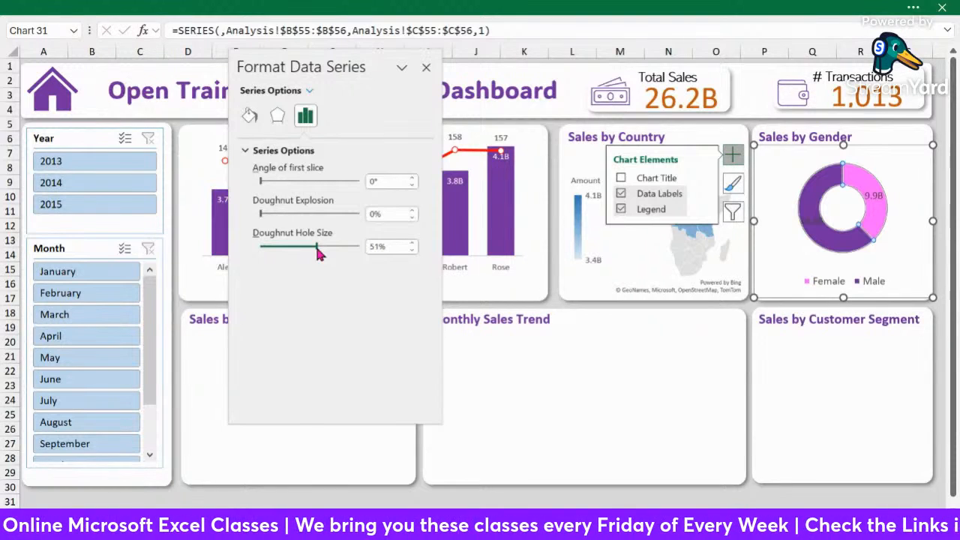
{"action": "left_click", "coordinate": [426, 69]}
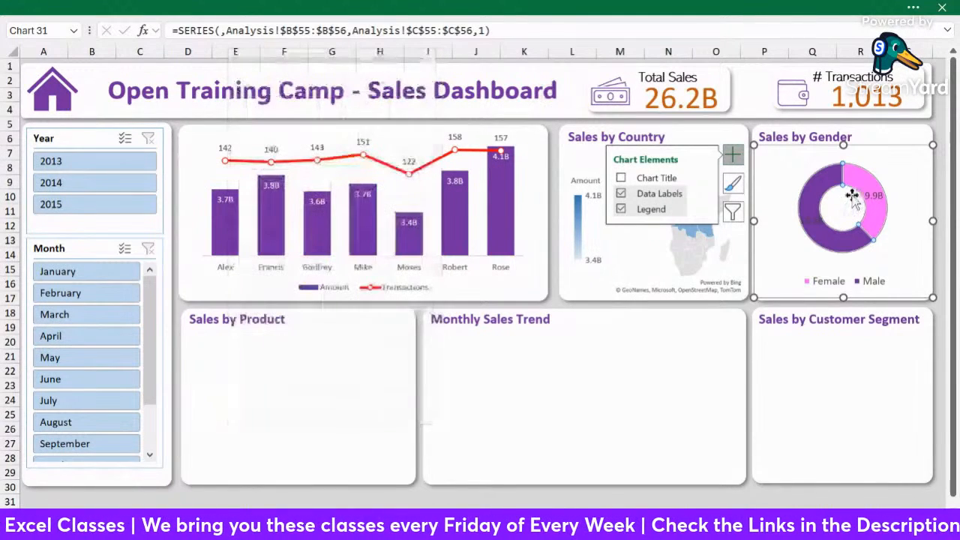
Make the gender doughnut's data labels white and bold, and deselect the chart.
{"action": "left_click", "coordinate": [868, 196]}
{"action": "left_click", "coordinate": [868, 5]}
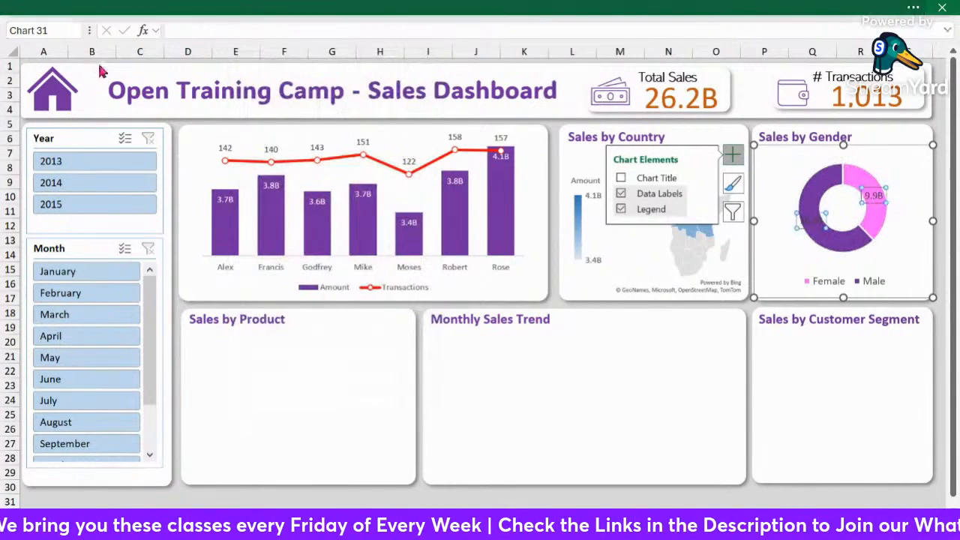
{"action": "left_click", "coordinate": [236, 103]}
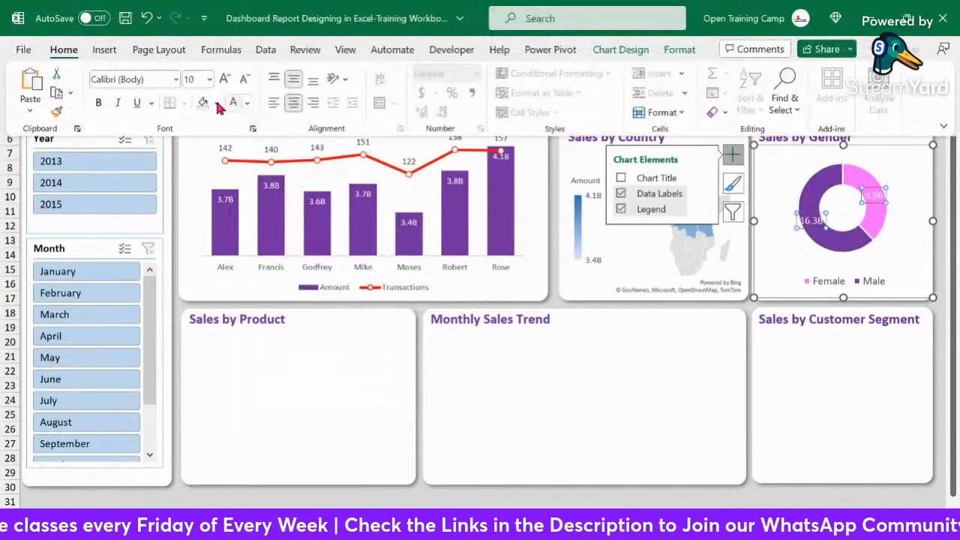
{"action": "left_click", "coordinate": [100, 104]}
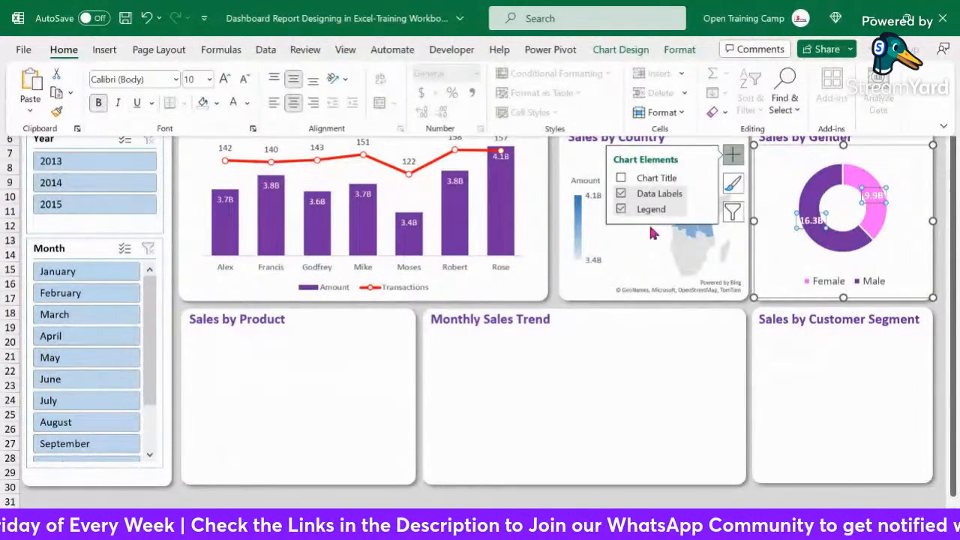
{"action": "left_click", "coordinate": [665, 330]}
{"action": "left_click", "coordinate": [655, 373]}
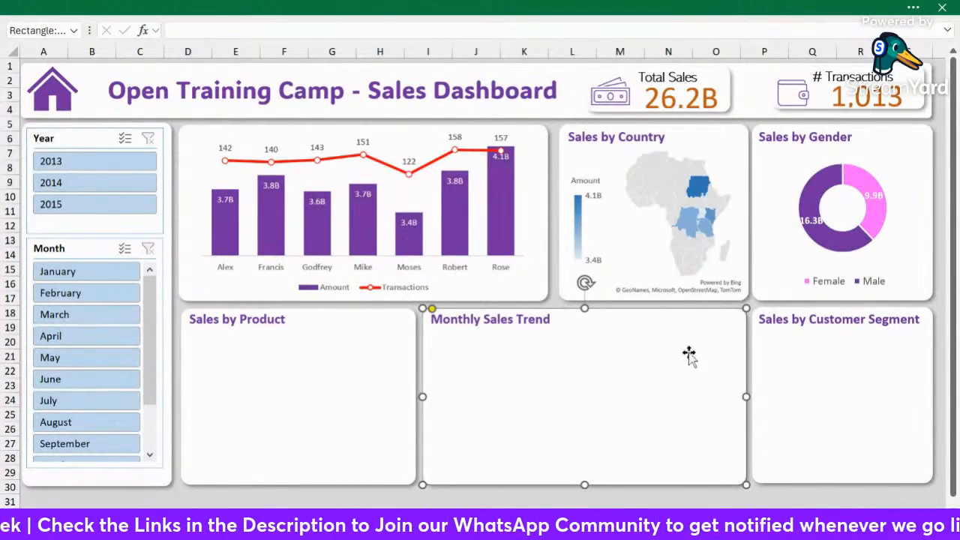
{"action": "left_click", "coordinate": [837, 208]}
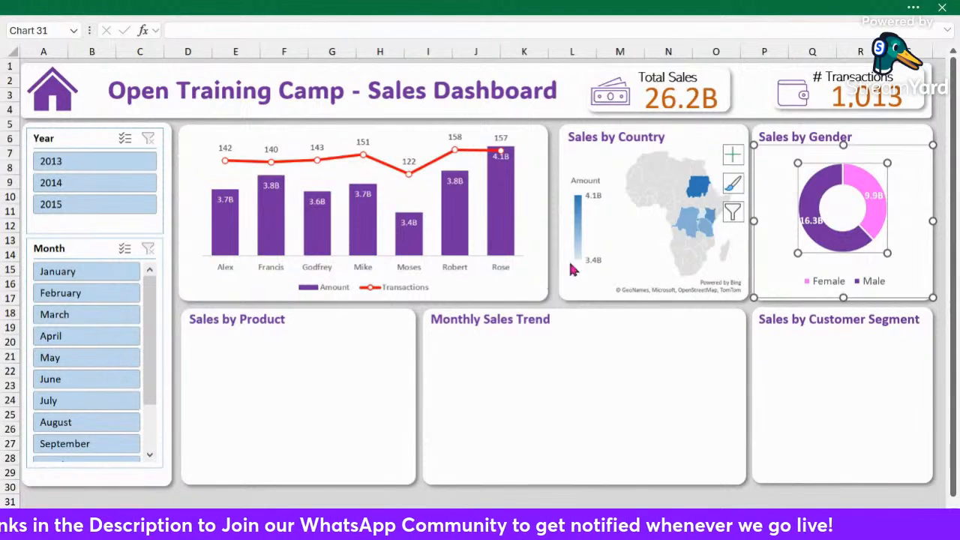
{"action": "left_click", "coordinate": [509, 388]}
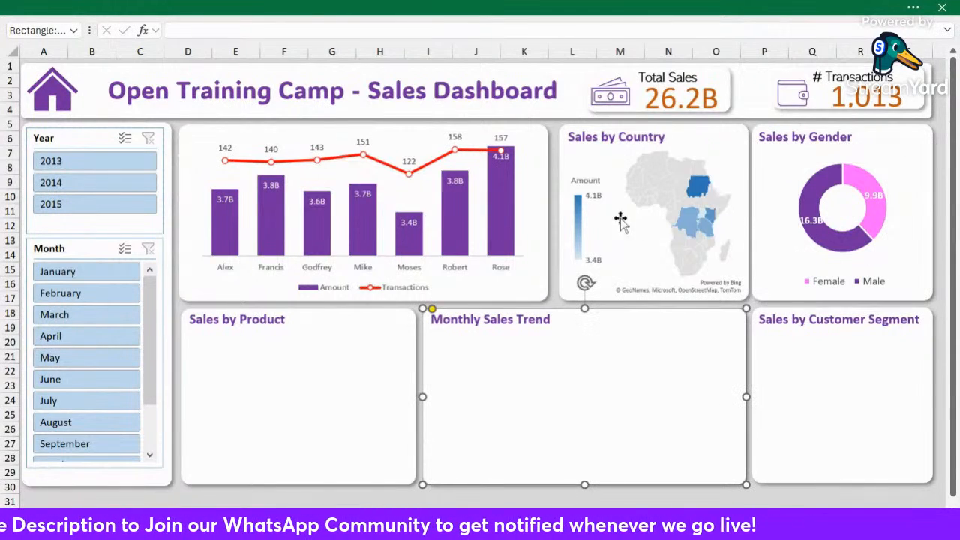
Insert a small text box over the hole in the middle of the gender doughnut.
{"action": "left_click", "coordinate": [913, 9]}
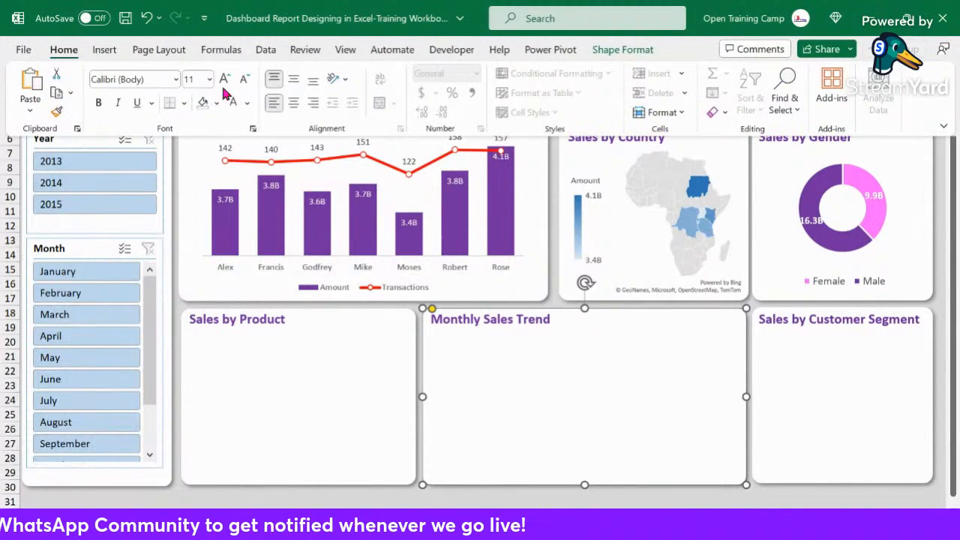
{"action": "left_click", "coordinate": [111, 51]}
{"action": "left_click", "coordinate": [188, 99]}
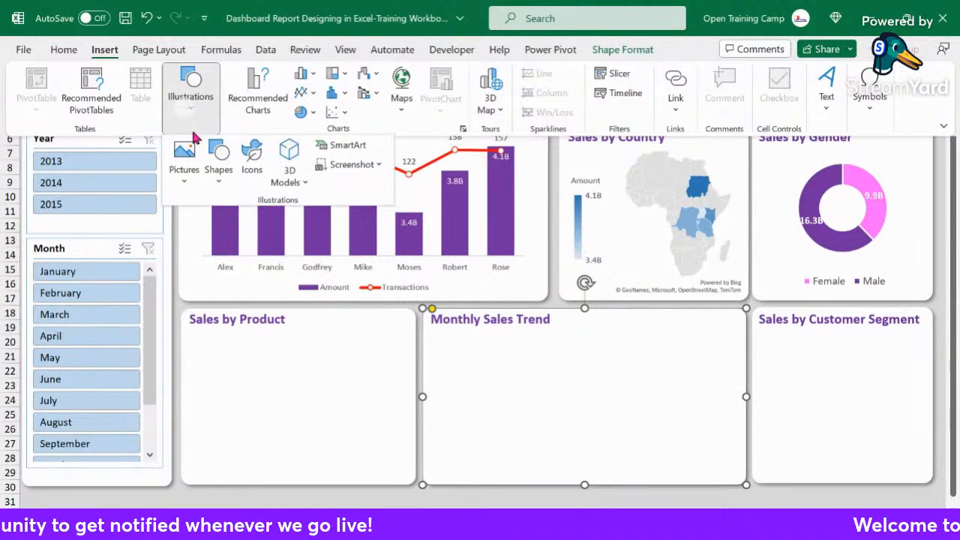
{"action": "left_click", "coordinate": [211, 178]}
{"action": "left_click", "coordinate": [213, 222]}
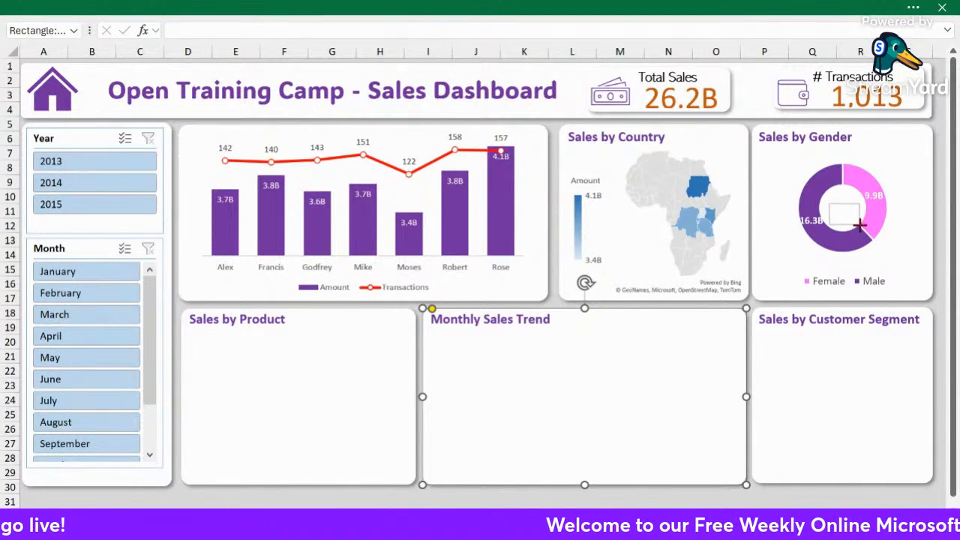
{"action": "mouse_move", "coordinate": [827, 202]}
{"action": "left_mouse_down"}
{"action": "mouse_move", "coordinate": [862, 228]}
{"action": "mouse_move", "coordinate": [819, 198]}
{"action": "mouse_move", "coordinate": [849, 194]}
{"action": "left_mouse_up"}
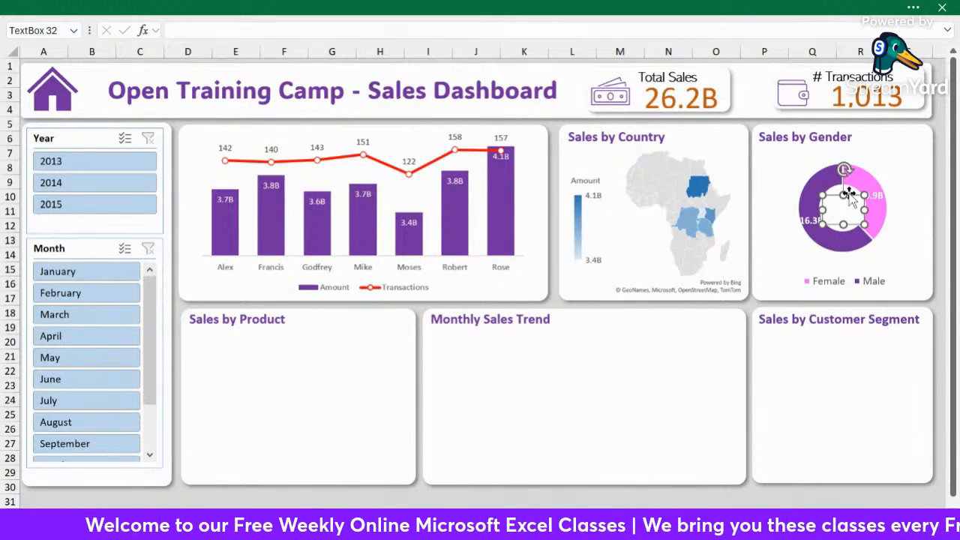
Link the text box in the doughnut's hole to the gender pivot table's grand total with the formula =Analysis!C52.
{"action": "left_click", "coordinate": [913, 9]}
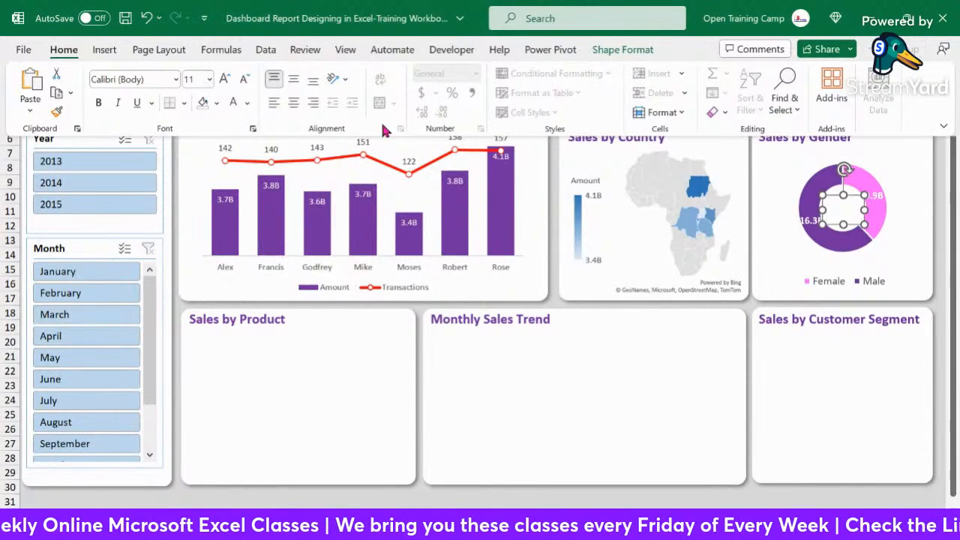
{"action": "left_click", "coordinate": [763, 192]}
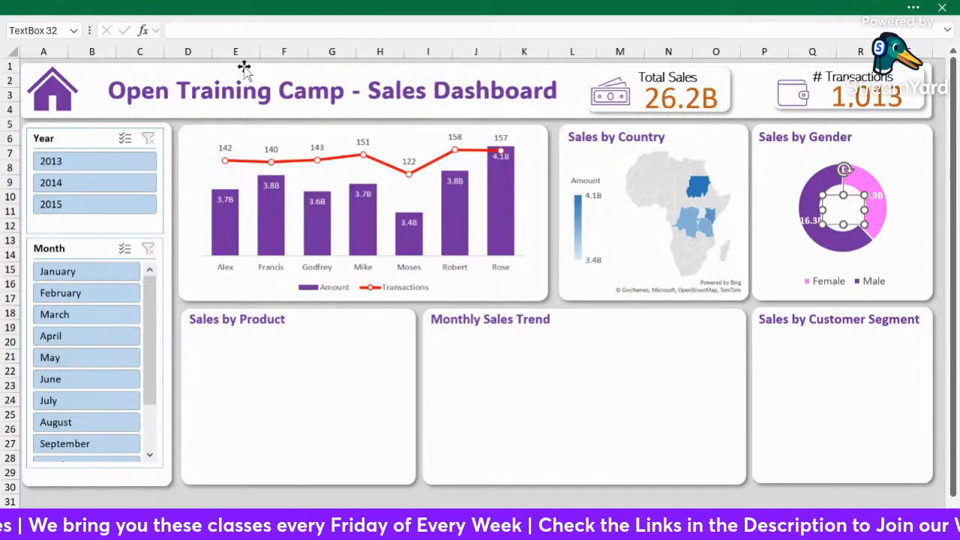
{"action": "left_click", "coordinate": [244, 31]}
{"action": "type", "text": "="}
{"action": "left_click", "coordinate": [327, 516]}
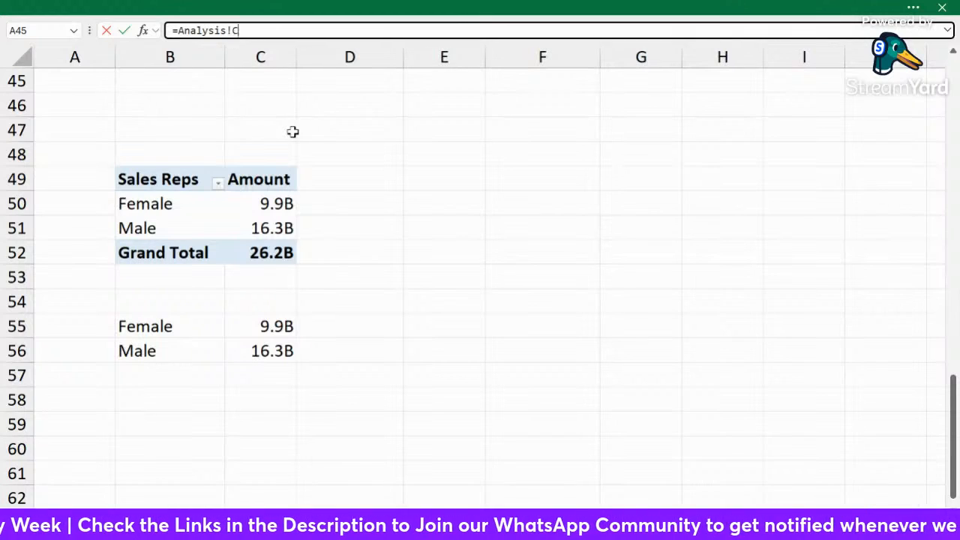
{"action": "key", "text": "Return"}
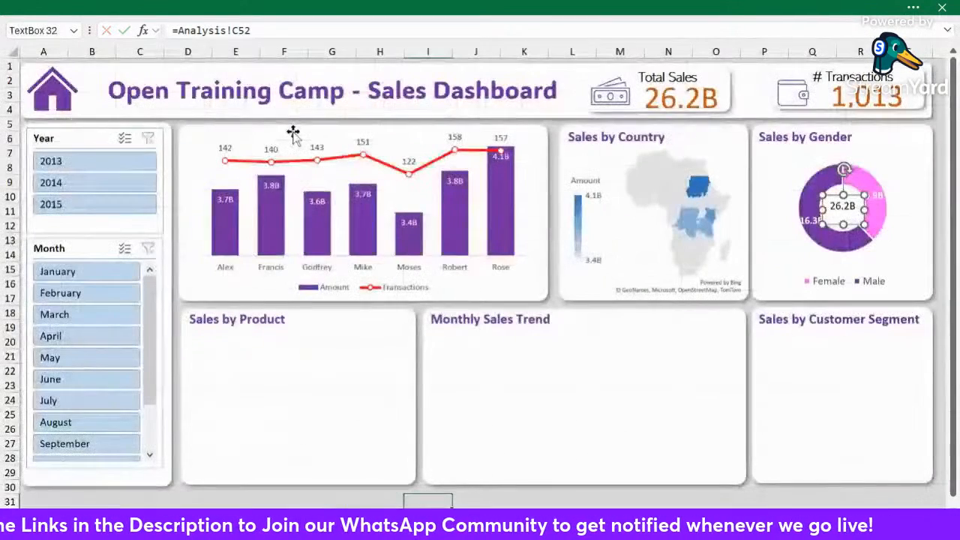
Enlarge the text box in the gender doughnut's hole to about 0.49 by 0.69 inches.
{"action": "left_click", "coordinate": [908, 7]}
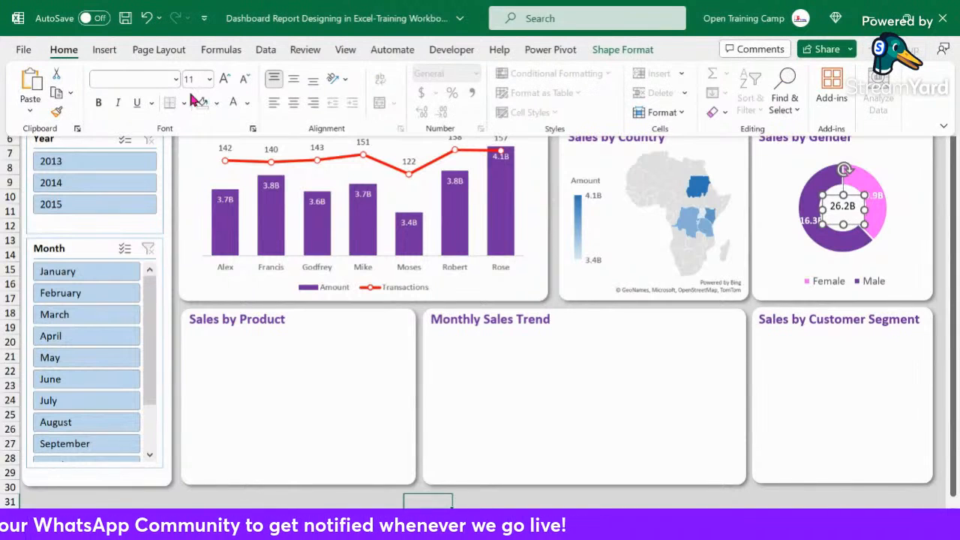
{"action": "left_click", "coordinate": [224, 80]}
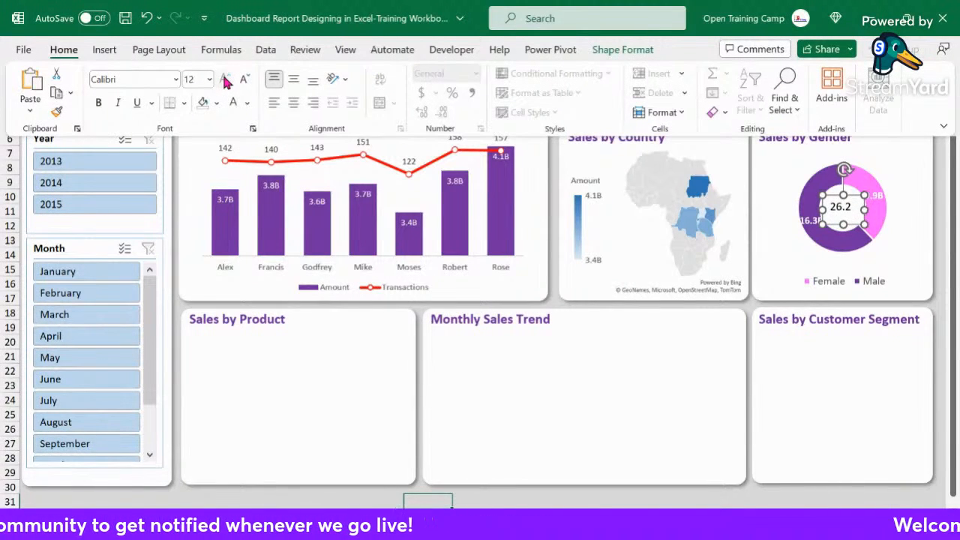
{"action": "left_click", "coordinate": [865, 224]}
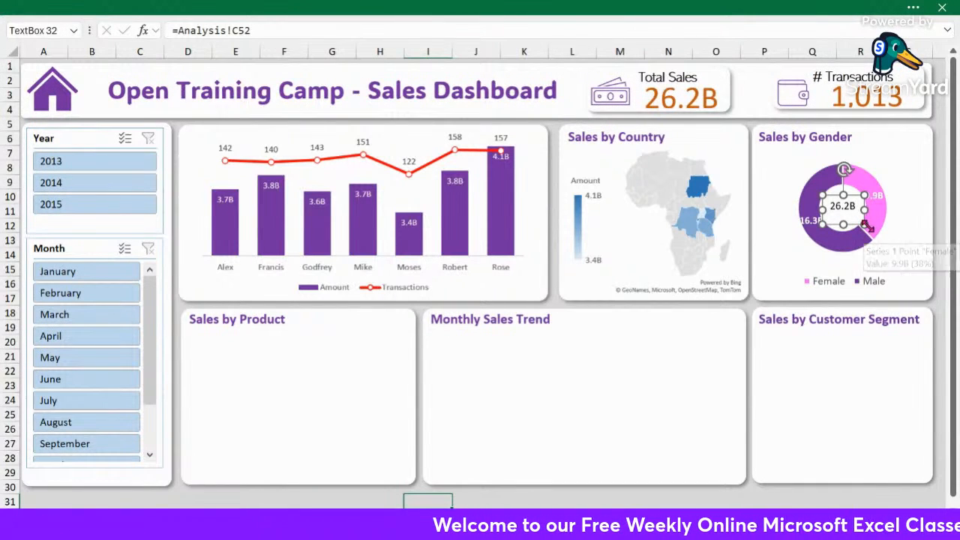
{"action": "left_click_drag", "start_coordinate": [865, 224], "coordinate": [873, 229]}
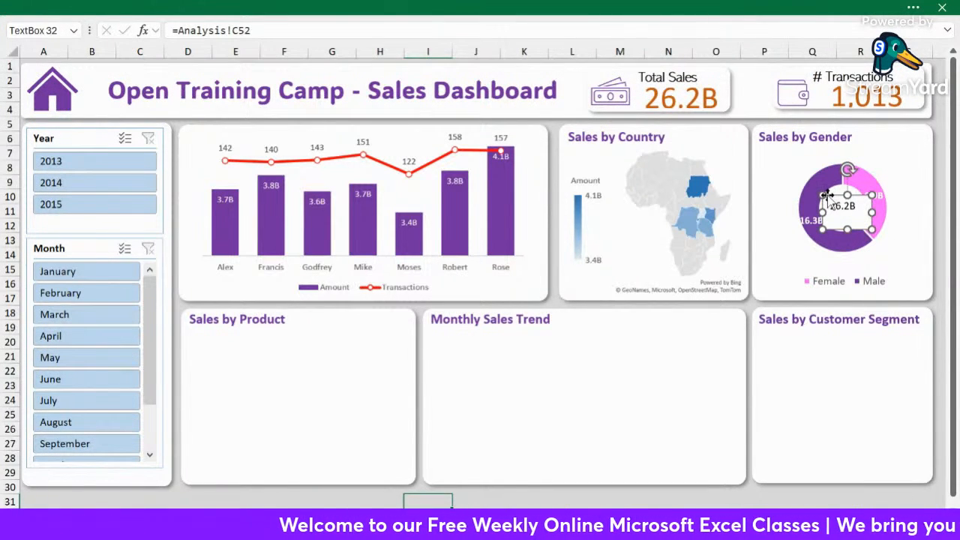
{"action": "left_click_drag", "start_coordinate": [822, 194], "coordinate": [822, 193]}
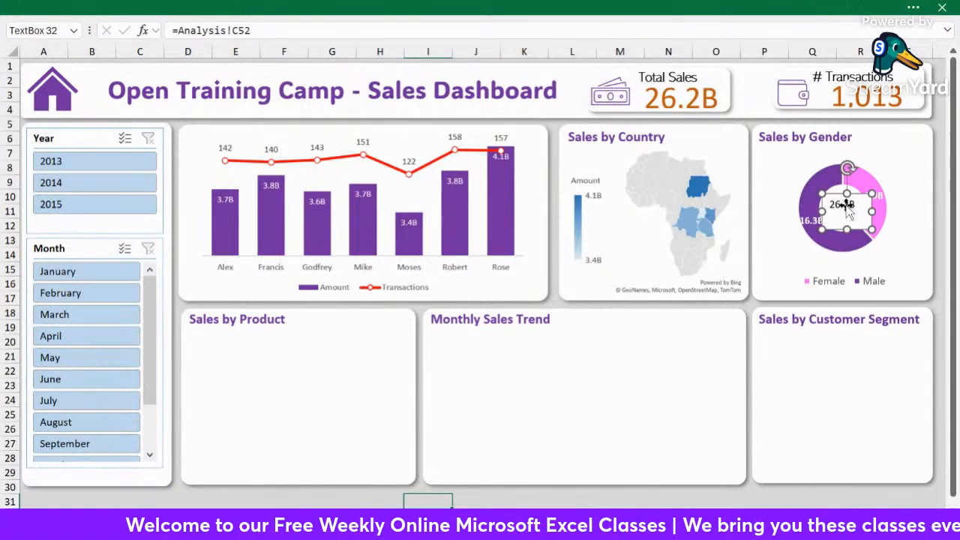
Centre the doughnut total horizontally and vertically in its text box, and make it 14 pt bold.
{"action": "left_click", "coordinate": [907, 7]}
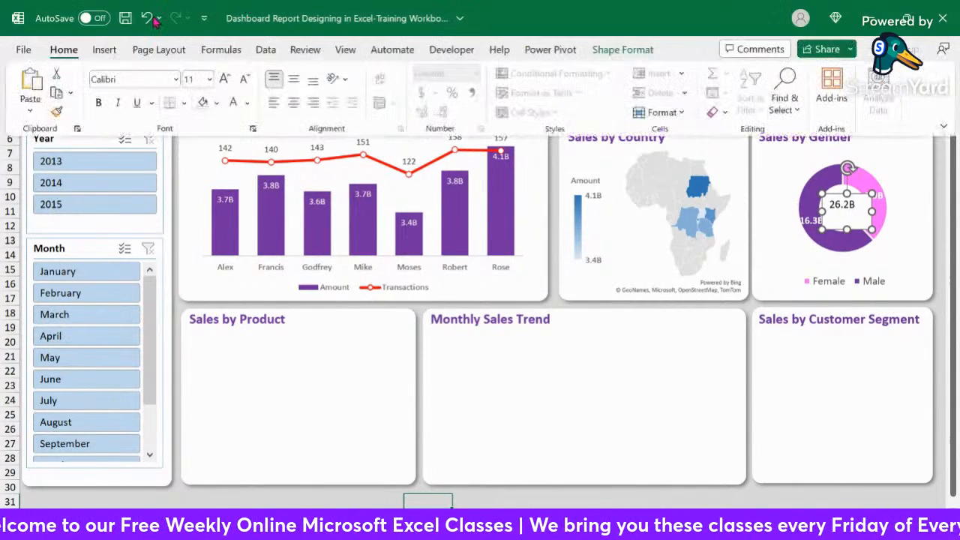
{"action": "left_click", "coordinate": [293, 103]}
{"action": "left_click", "coordinate": [293, 79]}
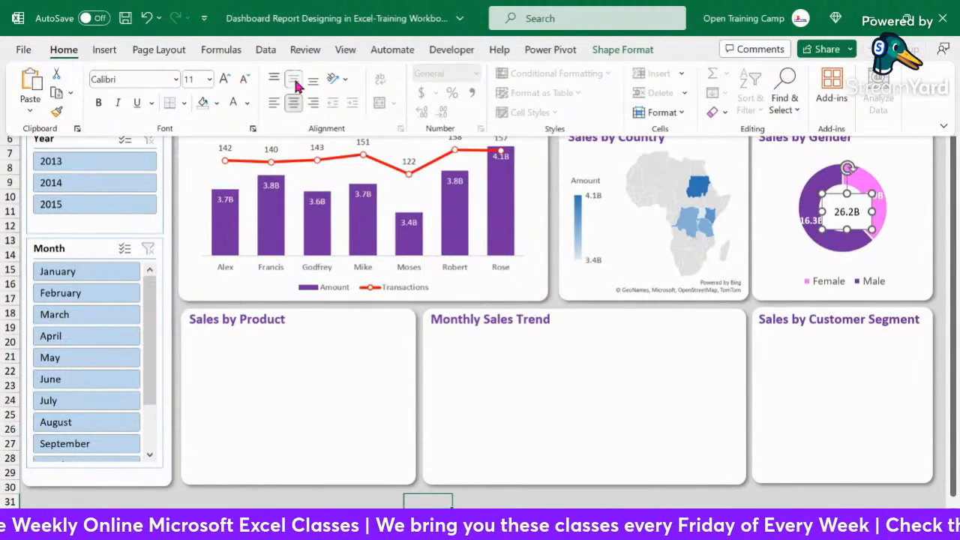
{"action": "left_click", "coordinate": [225, 79]}
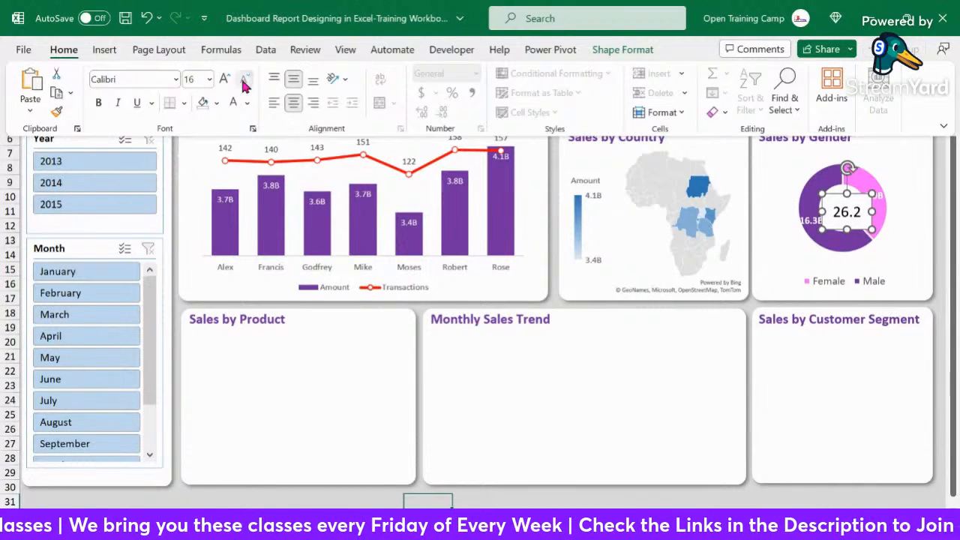
{"action": "left_click", "coordinate": [244, 79]}
{"action": "left_click", "coordinate": [98, 102]}
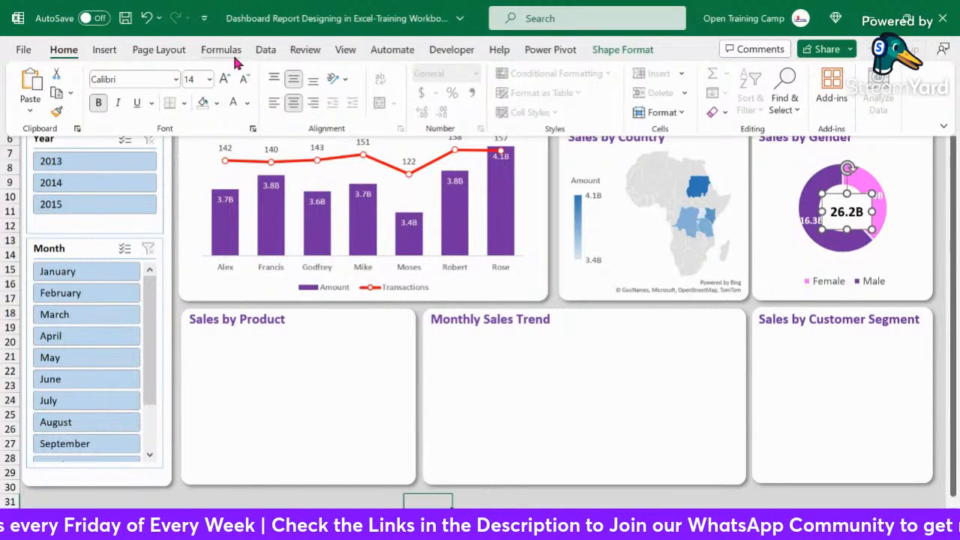
Colour the total in the gender doughnut's centre dark orange and deselect the text box.
{"action": "left_click", "coordinate": [104, 49]}
{"action": "left_click", "coordinate": [64, 49]}
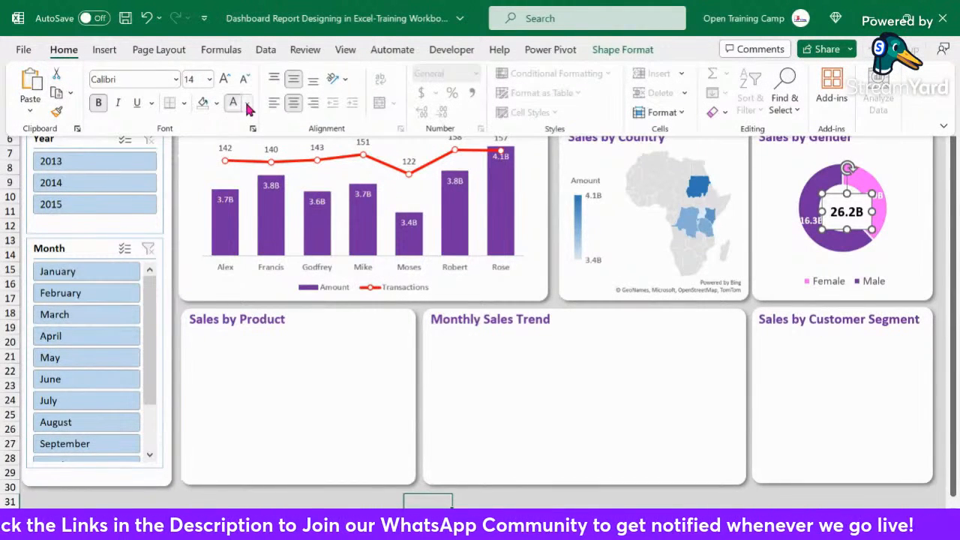
{"action": "left_click", "coordinate": [248, 105]}
{"action": "left_click", "coordinate": [304, 246]}
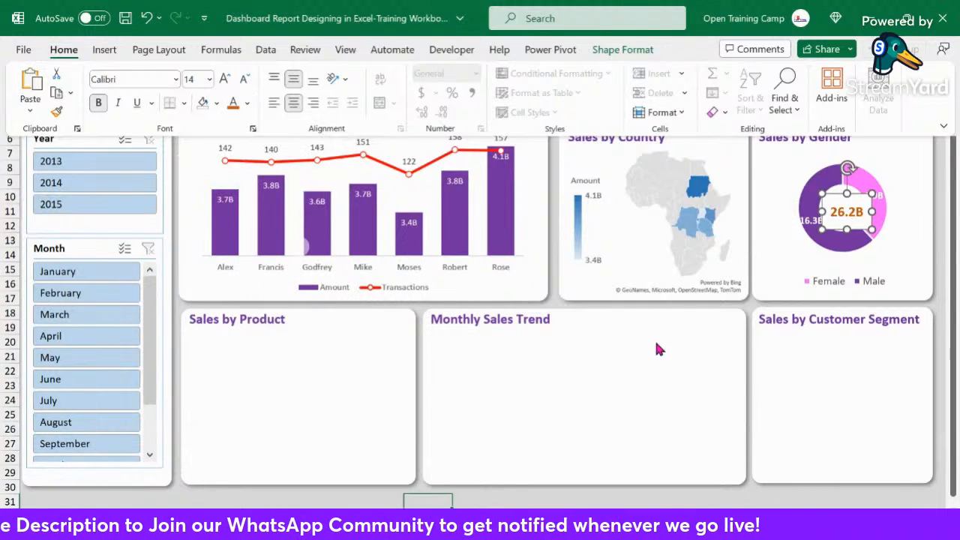
{"action": "left_click", "coordinate": [666, 357]}
{"action": "left_click", "coordinate": [668, 489]}
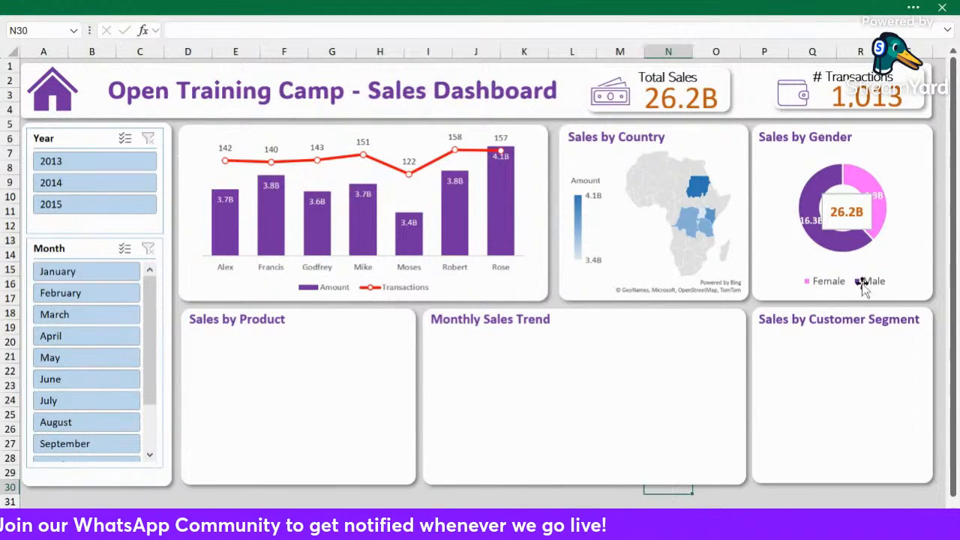
Remove the fill and the outline from the text box in the doughnut's hole.
{"action": "left_click", "coordinate": [845, 196]}
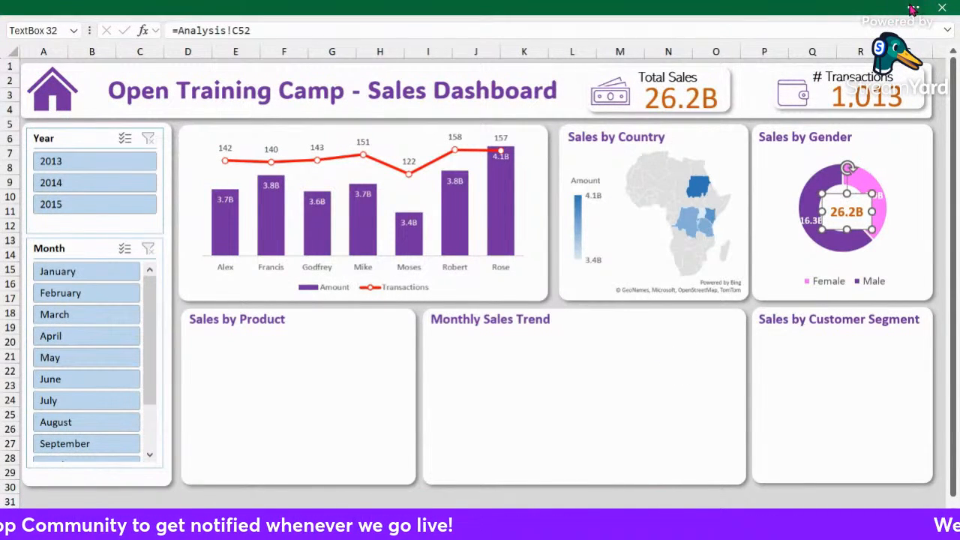
{"action": "left_click", "coordinate": [379, 9]}
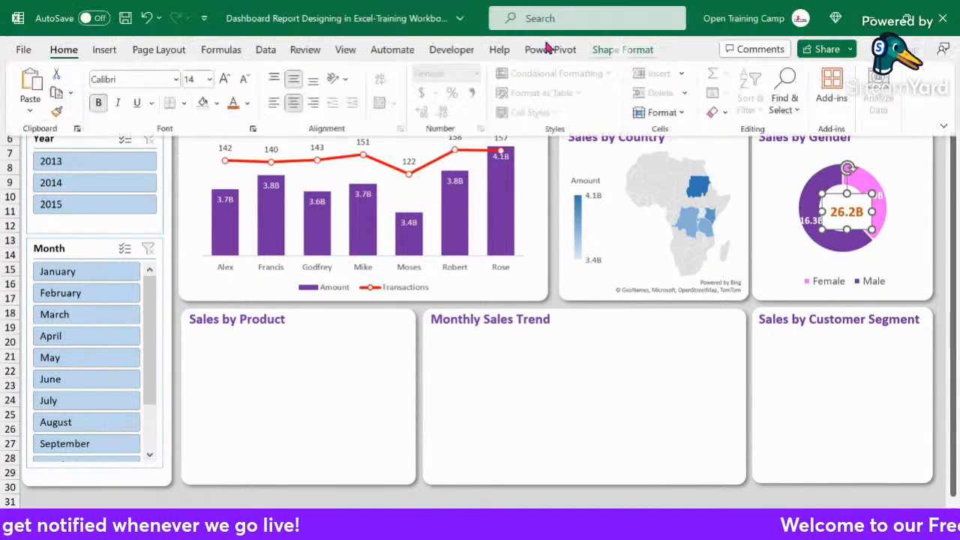
{"action": "left_click", "coordinate": [622, 49]}
{"action": "left_click", "coordinate": [389, 72]}
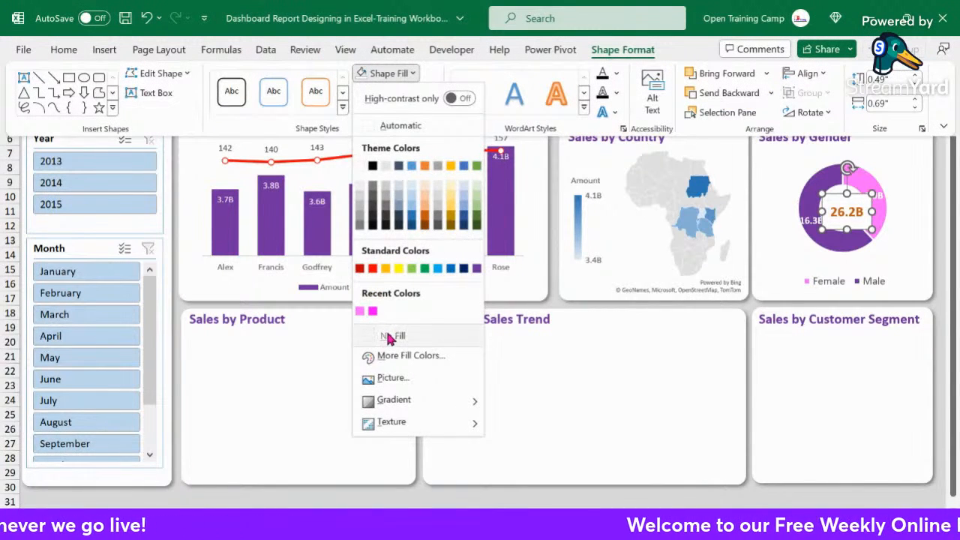
{"action": "left_click", "coordinate": [390, 335]}
{"action": "left_click", "coordinate": [413, 92]}
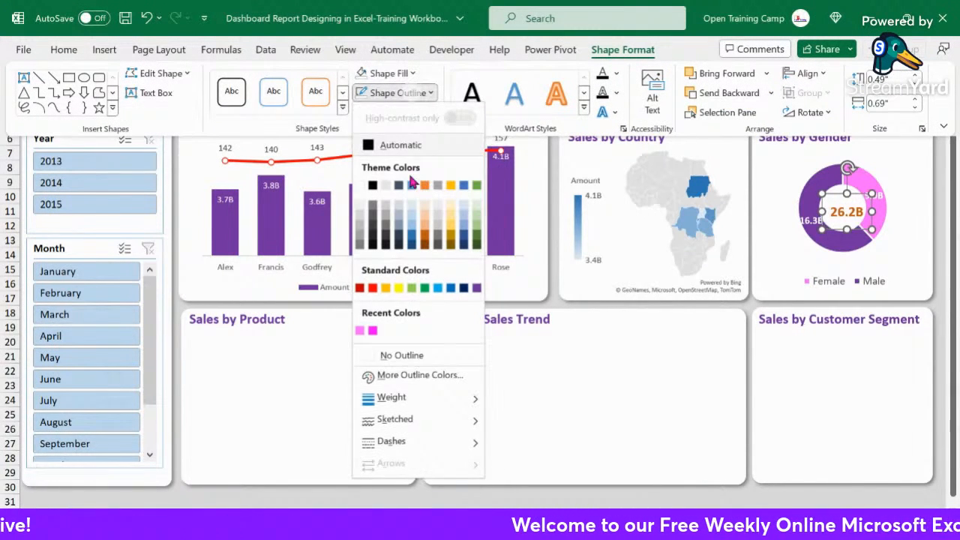
{"action": "left_click", "coordinate": [386, 354]}
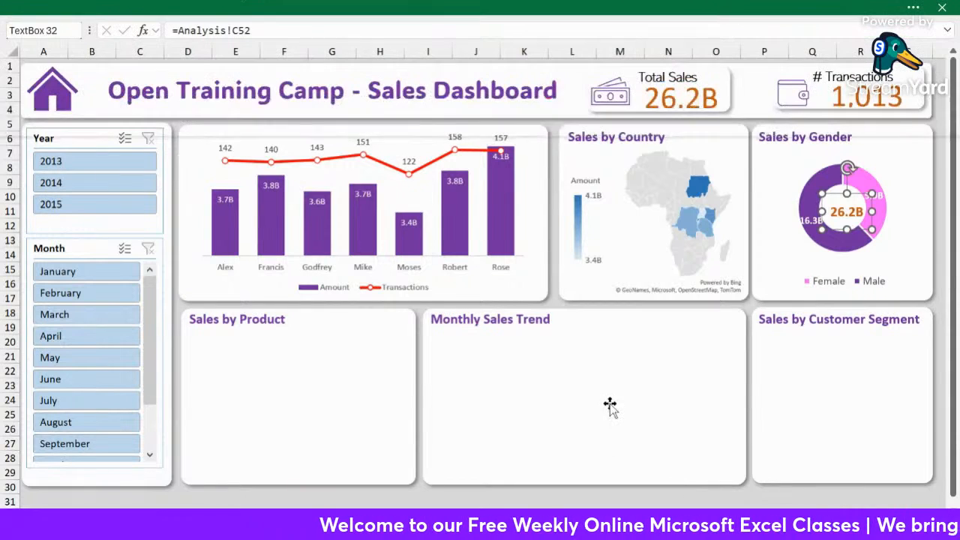
{"action": "left_click", "coordinate": [611, 405]}
Nudge the total's text box slightly up and left so it sits centred in the doughnut's hole.
{"action": "left_click", "coordinate": [845, 212]}
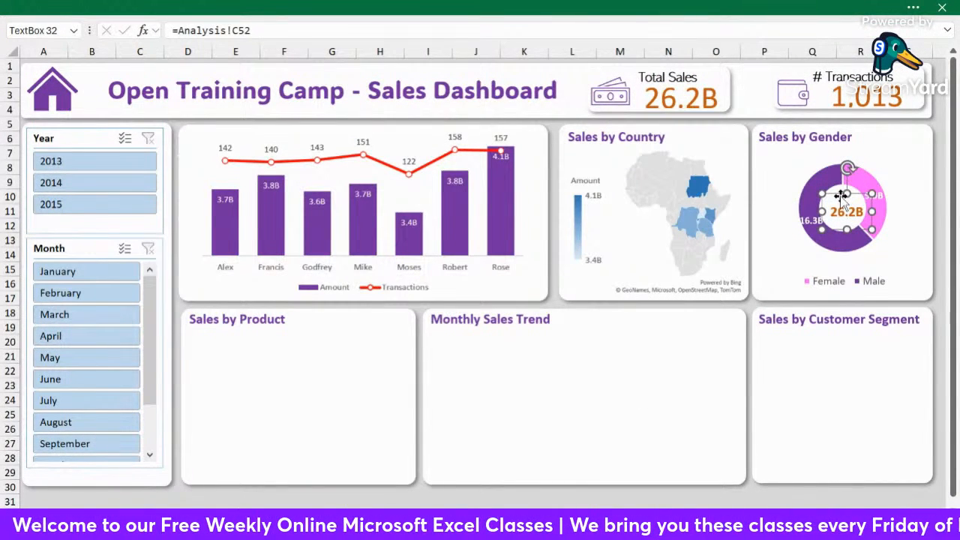
{"action": "key", "text": "Up"}
{"action": "key", "text": "Up"}
{"action": "key", "text": "Up"}
{"action": "key", "text": "Up"}
{"action": "key", "text": "Left"}
{"action": "key", "text": "Left"}
{"action": "key", "text": "Left"}
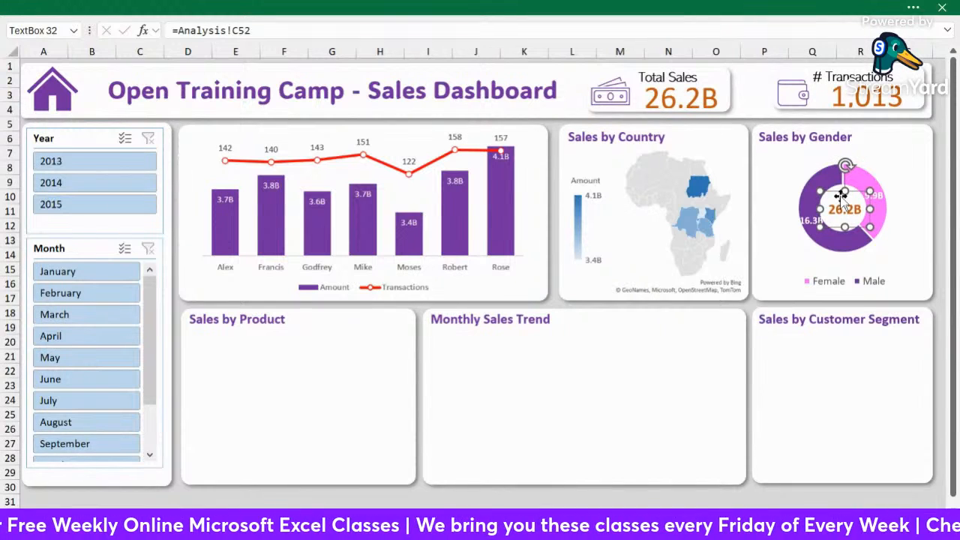
{"action": "key", "text": "Left"}
{"action": "key", "text": "Left"}
{"action": "key", "text": "Left"}
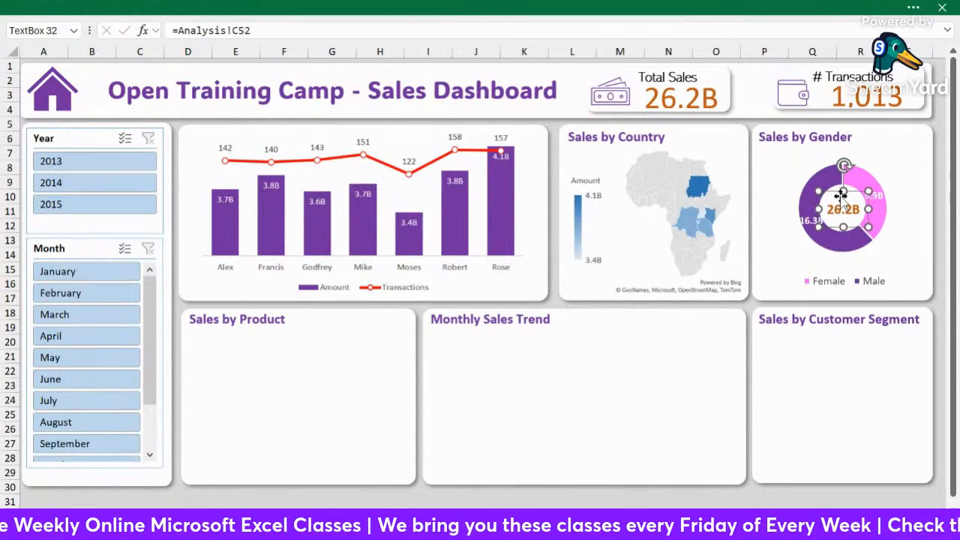
{"action": "left_click", "coordinate": [592, 403]}
{"action": "left_click", "coordinate": [760, 159]}
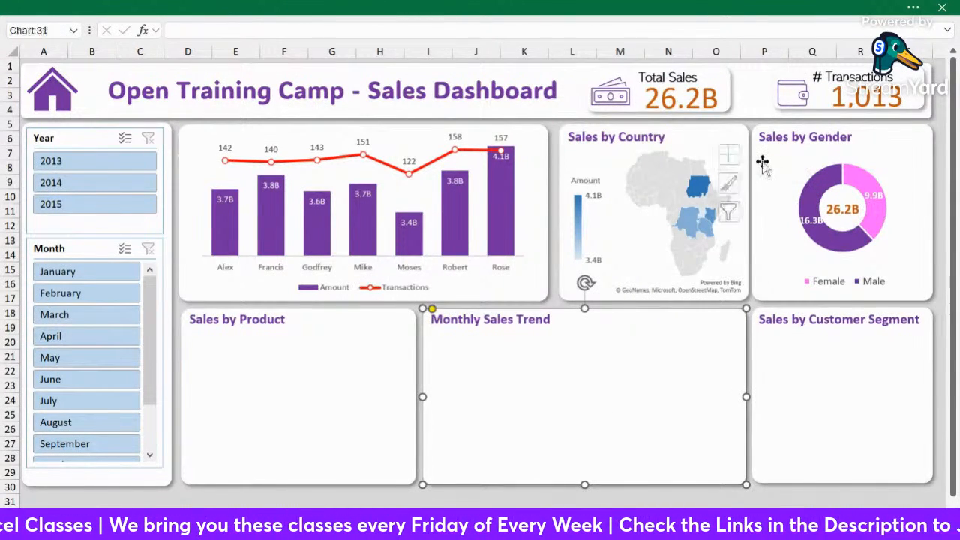
{"action": "left_click", "coordinate": [811, 130]}
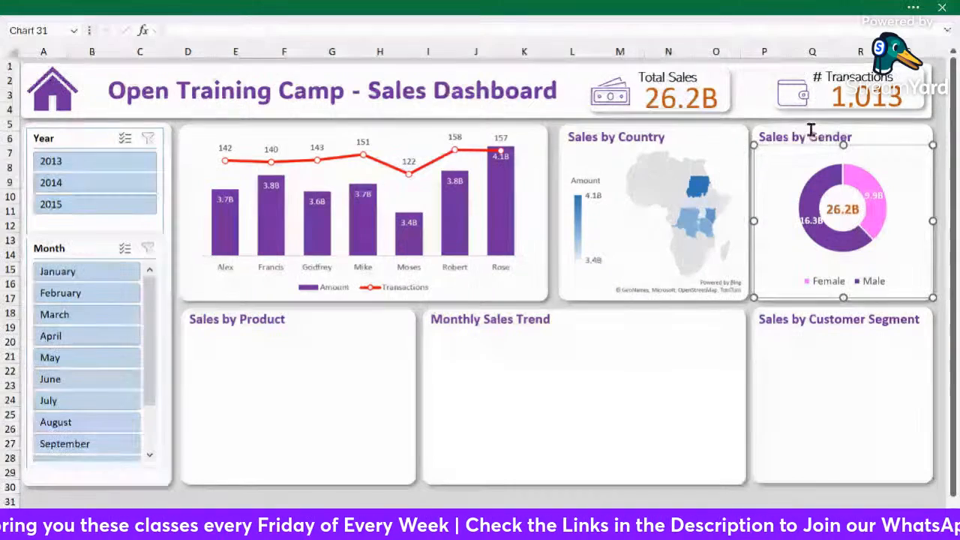
{"action": "left_click", "coordinate": [840, 210]}
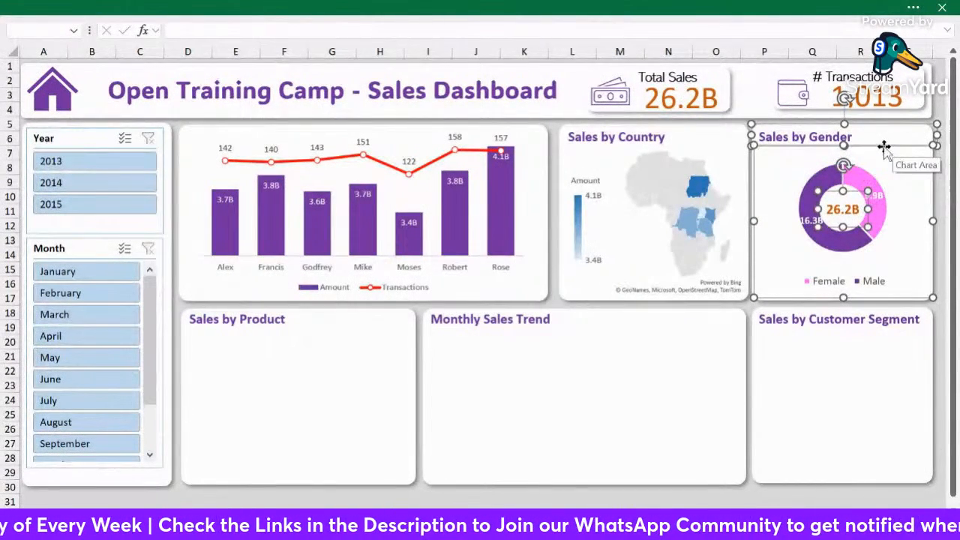
{"action": "left_click", "coordinate": [690, 337]}
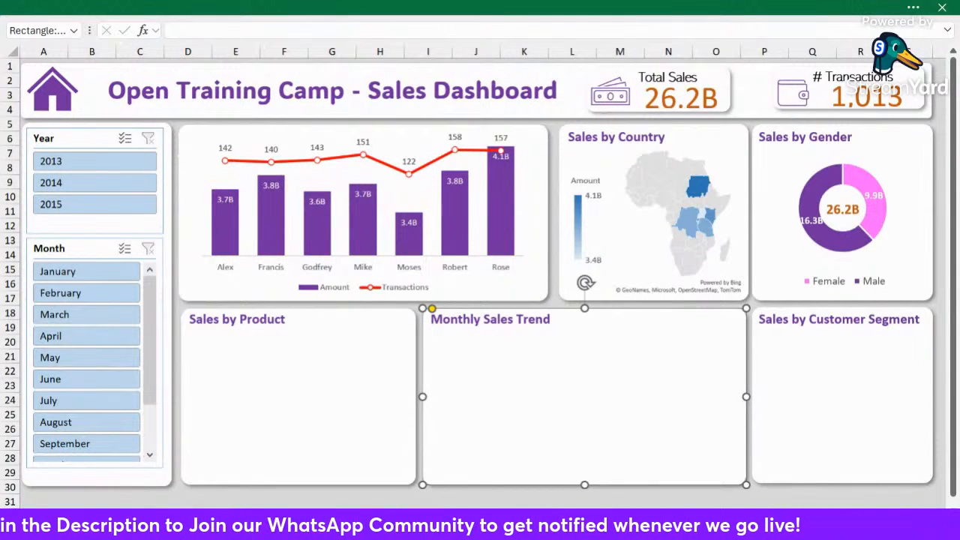
Copy the country pivot table in B25:C32 of the Analysis sheet and paste it at B74.
{"action": "left_click", "coordinate": [330, 500]}
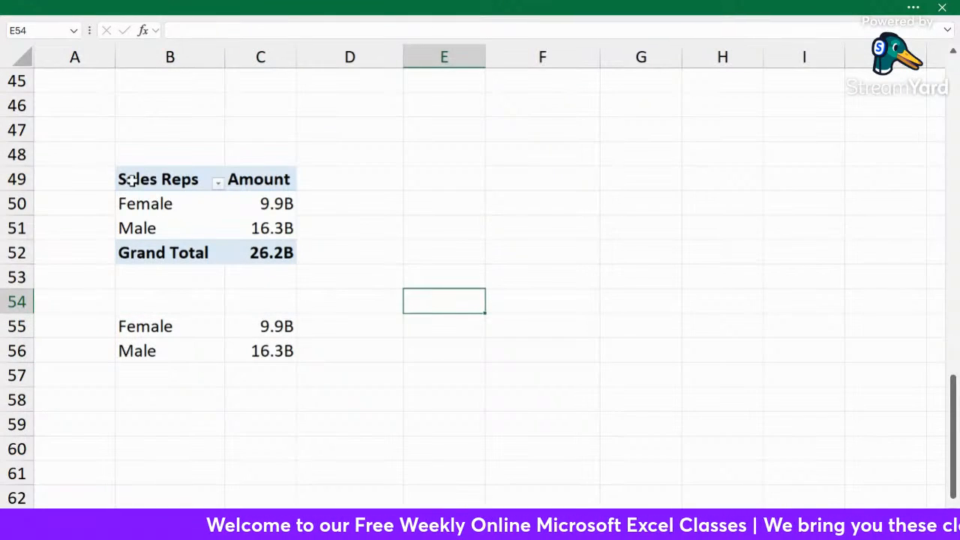
{"action": "left_click_drag", "start_coordinate": [130, 180], "coordinate": [247, 240]}
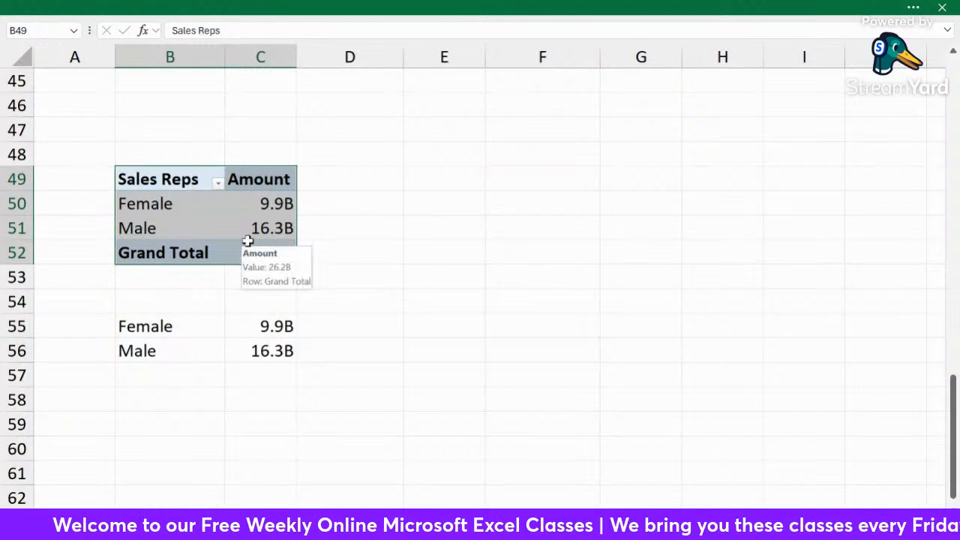
{"action": "left_click", "coordinate": [542, 129]}
{"action": "scroll", "coordinate": [546, 185], "scroll_direction": "up", "scroll_amount": 5}
{"action": "scroll", "coordinate": [253, 162], "scroll_direction": "up", "scroll_amount": 3}
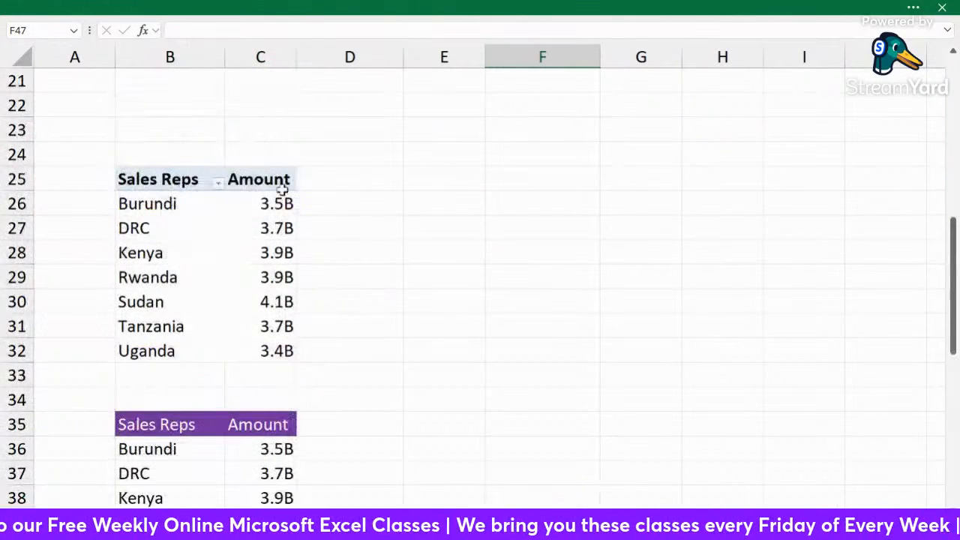
{"action": "left_click_drag", "start_coordinate": [149, 179], "coordinate": [269, 346]}
{"action": "key", "text": "ctrl+c"}
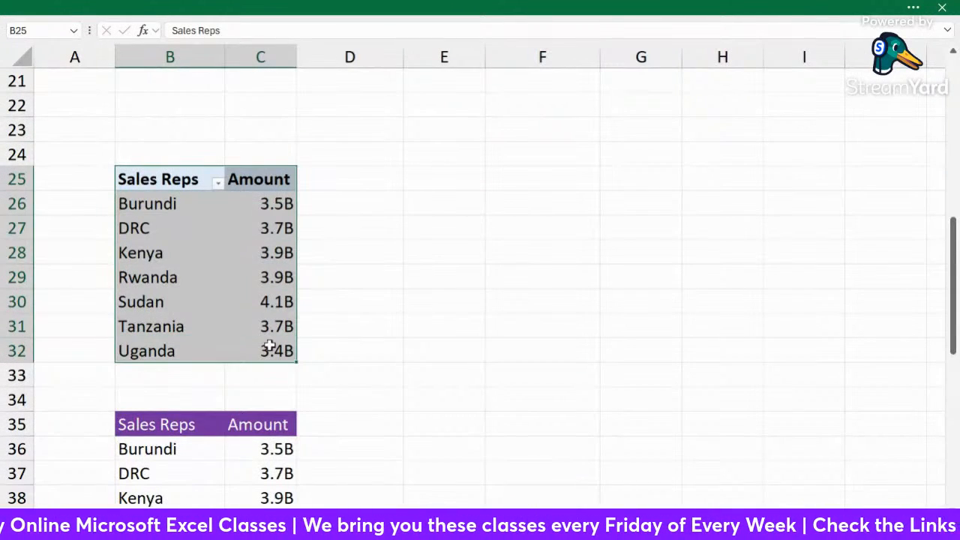
{"action": "scroll", "coordinate": [396, 274], "scroll_direction": "down", "scroll_amount": 18}
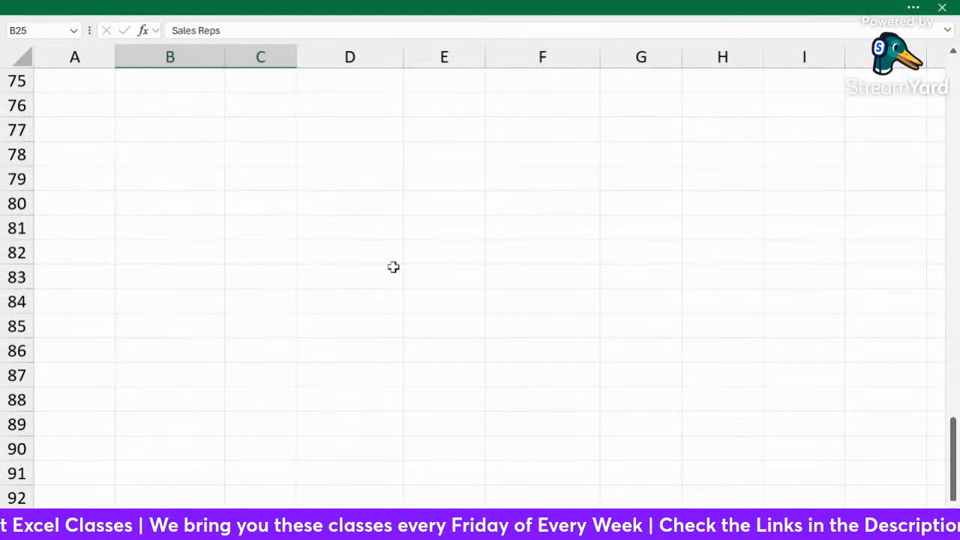
{"action": "scroll", "coordinate": [393, 267], "scroll_direction": "up", "scroll_amount": 2}
{"action": "left_click", "coordinate": [160, 210]}
{"action": "key", "text": "ctrl+v"}
{"action": "left_click", "coordinate": [410, 261]}
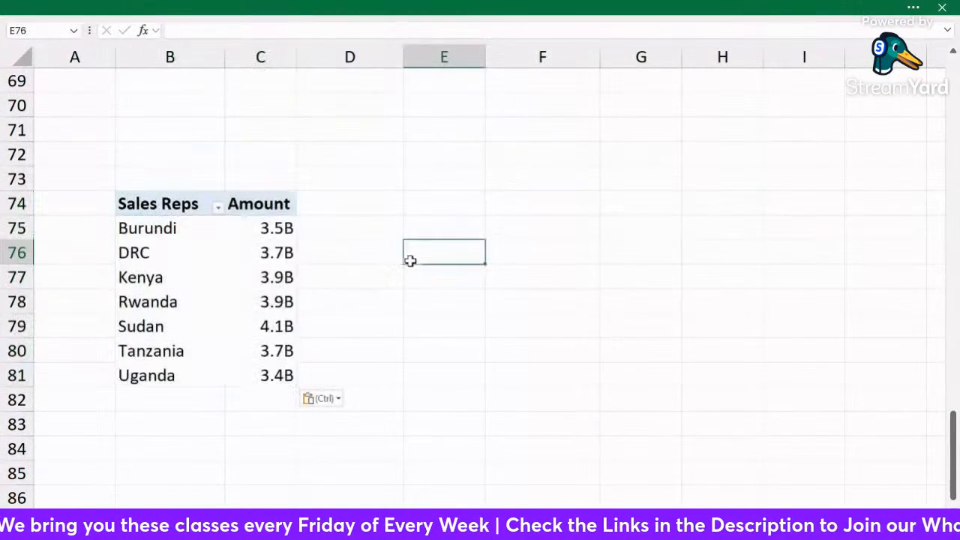
Replace Country with Product as the row field of the pivot table at B74, then close its field list.
{"action": "key", "text": "Left"}
{"action": "key", "text": "Left"}
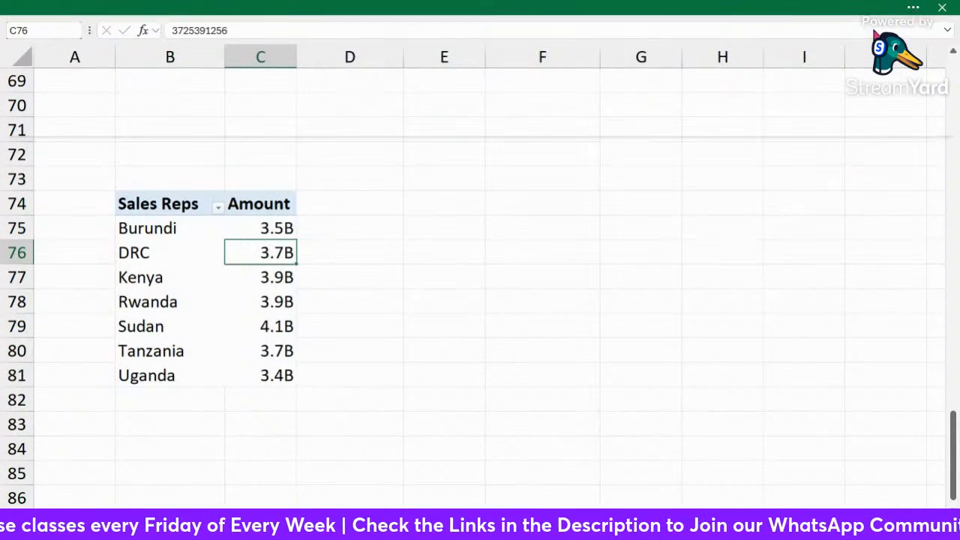
{"action": "key", "text": "ctrl+shift+F1"}
{"action": "left_click", "coordinate": [632, 49]}
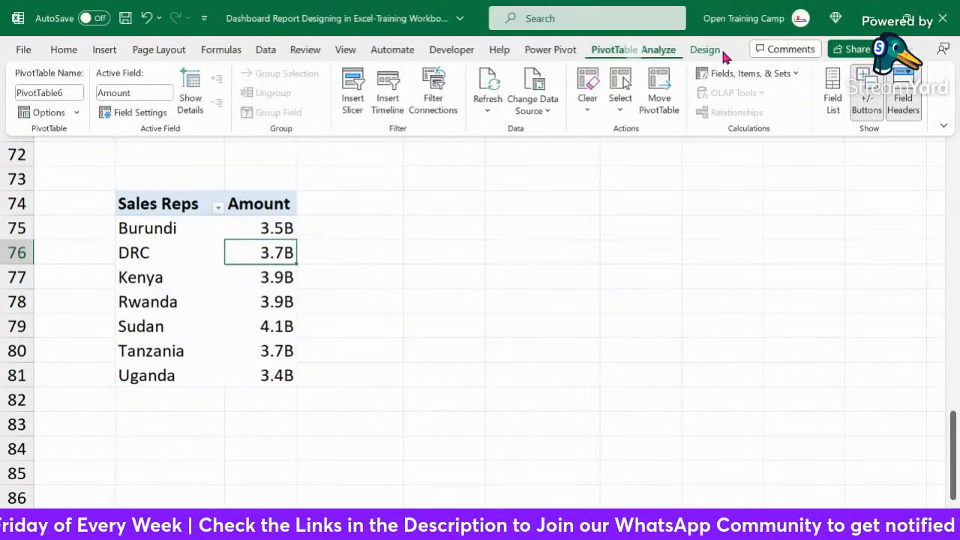
{"action": "left_click", "coordinate": [832, 94]}
{"action": "left_click_drag", "start_coordinate": [726, 23], "coordinate": [740, 19]}
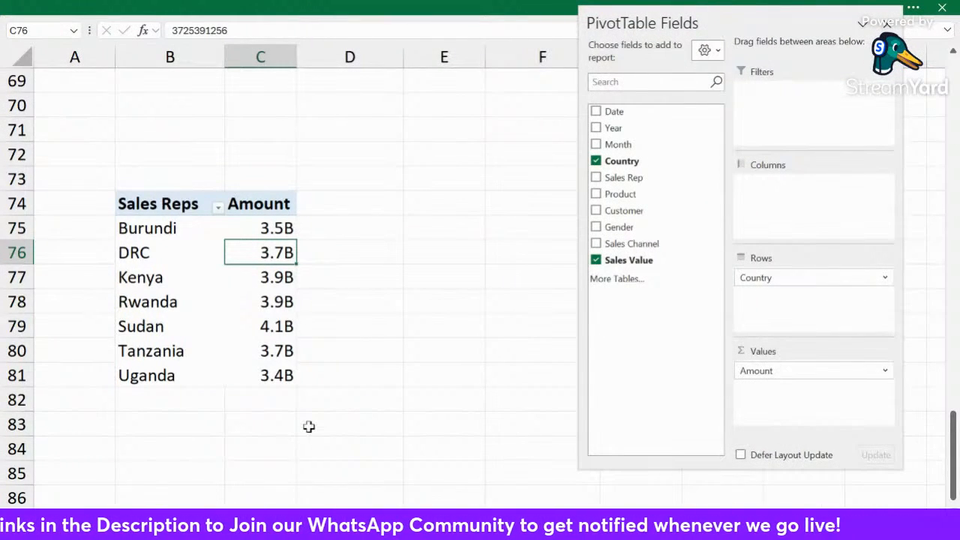
{"action": "key", "text": "ctrl+Page_Down"}
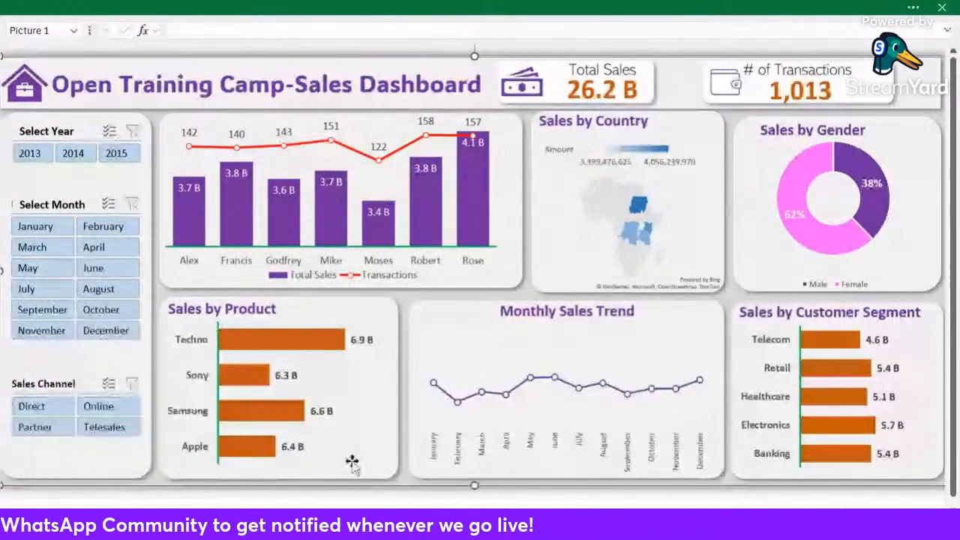
{"action": "key", "text": "ctrl+Page_Up"}
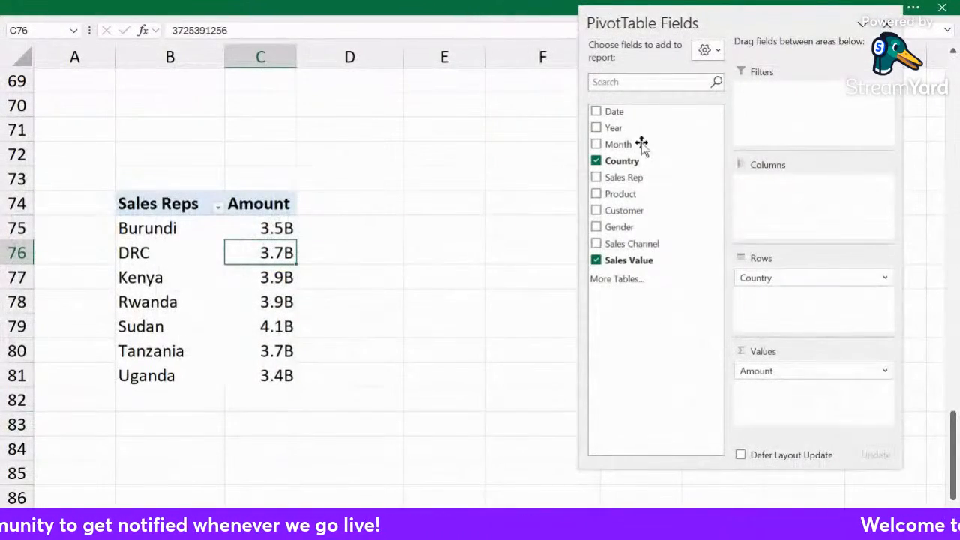
{"action": "left_click", "coordinate": [596, 161]}
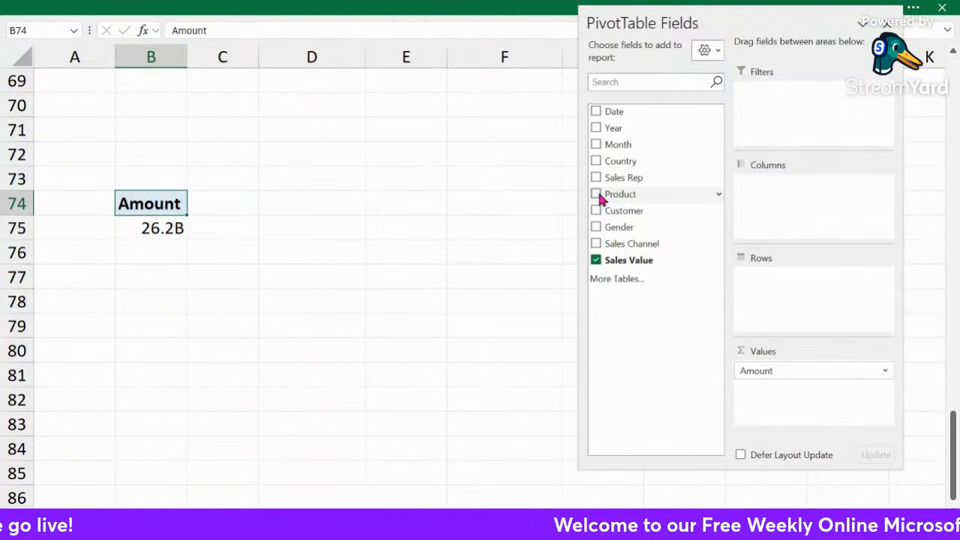
{"action": "left_click", "coordinate": [596, 195]}
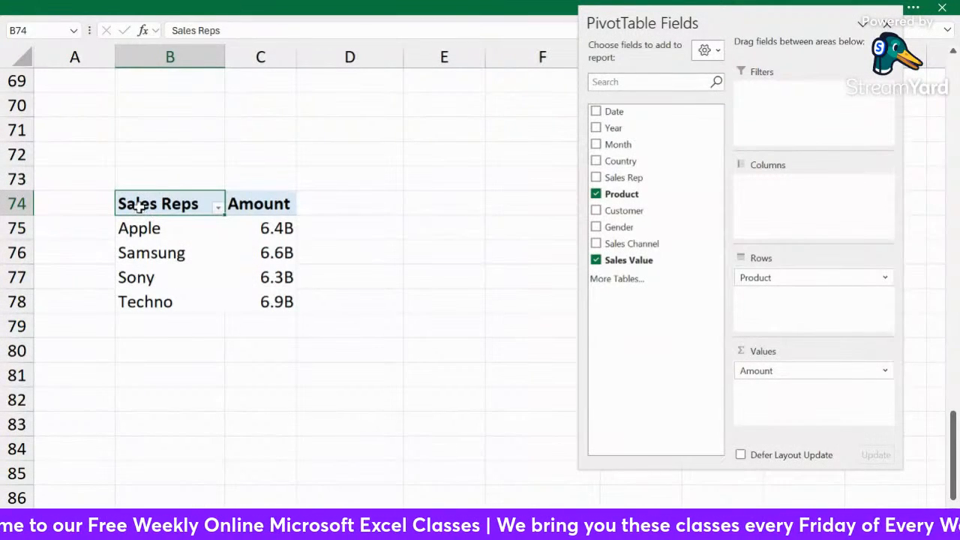
{"action": "left_click_drag", "start_coordinate": [139, 206], "coordinate": [238, 292]}
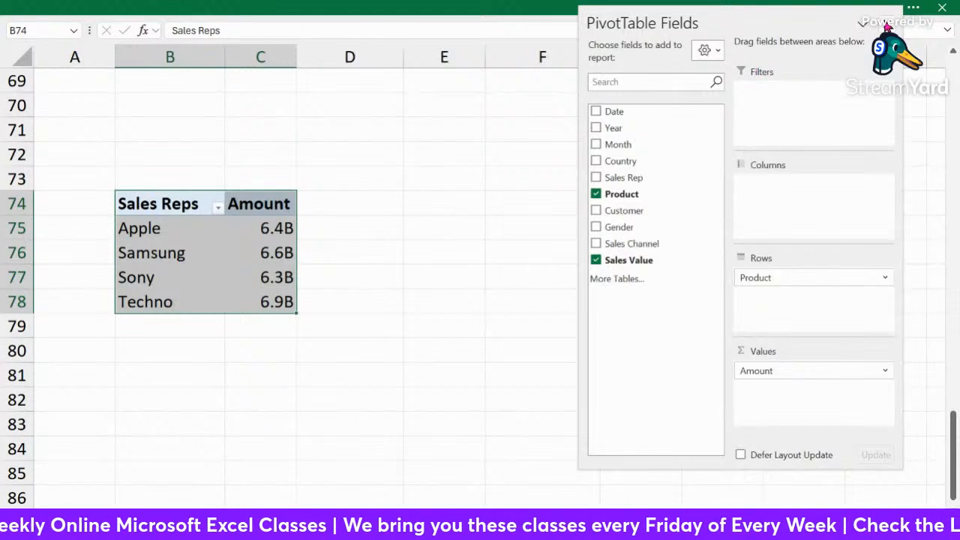
{"action": "left_click", "coordinate": [887, 24]}
{"action": "left_click", "coordinate": [912, 7]}
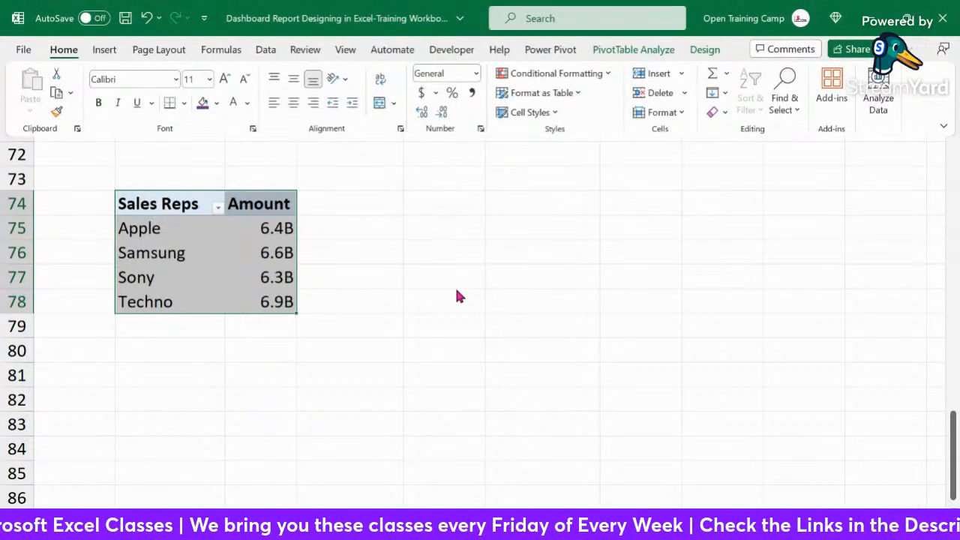
{"action": "left_click", "coordinate": [443, 228]}
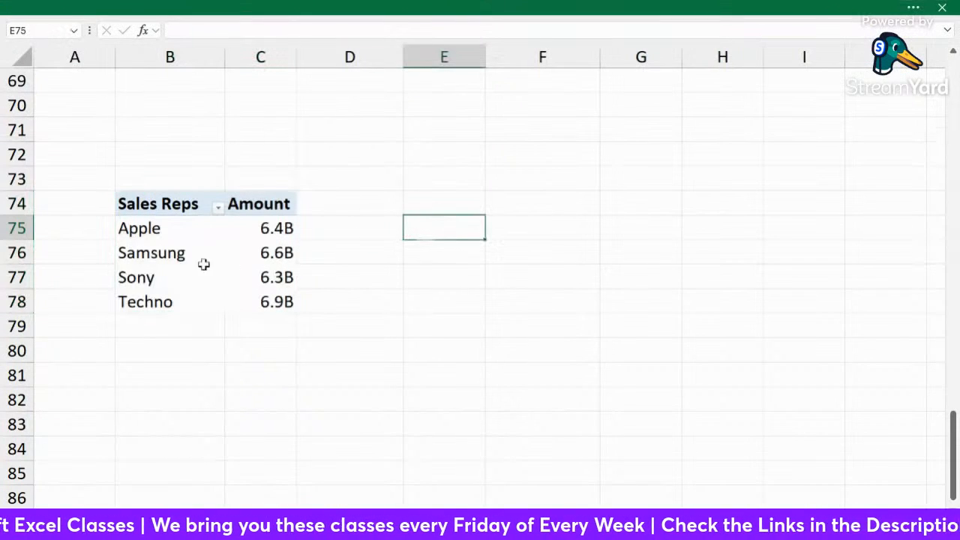
{"action": "left_click", "coordinate": [913, 8]}
{"action": "left_click", "coordinate": [451, 233]}
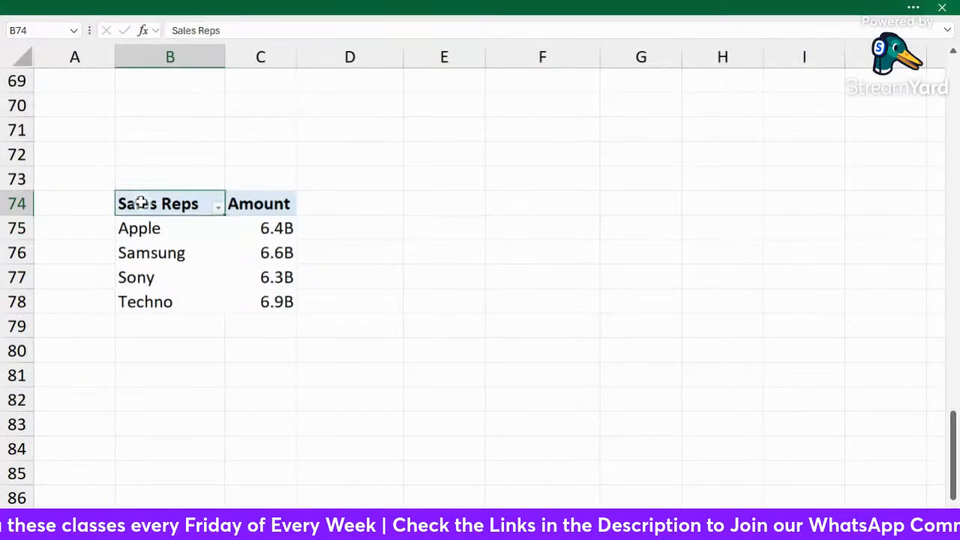
Insert a clustered bar PivotChart from the product pivot table in B74:C78.
{"action": "left_click_drag", "start_coordinate": [139, 201], "coordinate": [260, 287]}
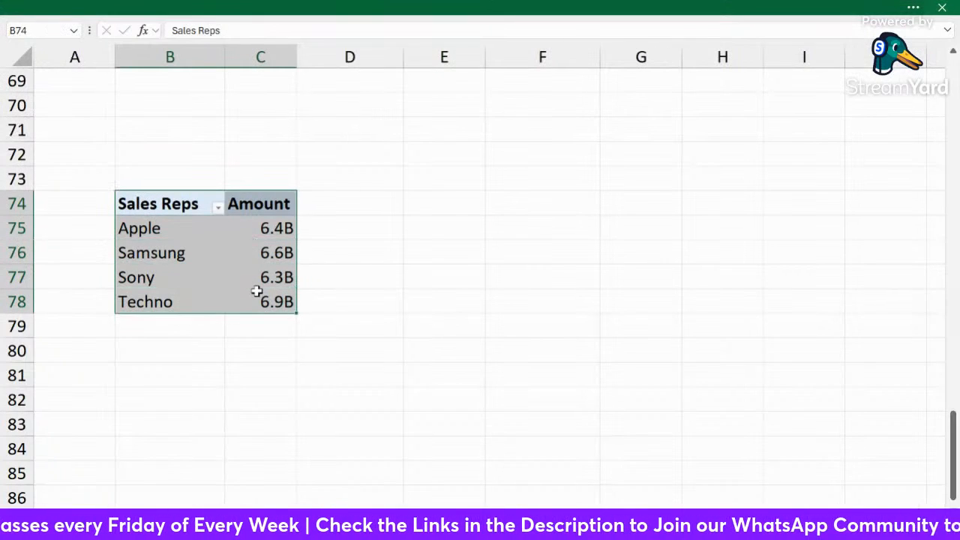
{"action": "left_click", "coordinate": [913, 8]}
{"action": "left_click", "coordinate": [654, 54]}
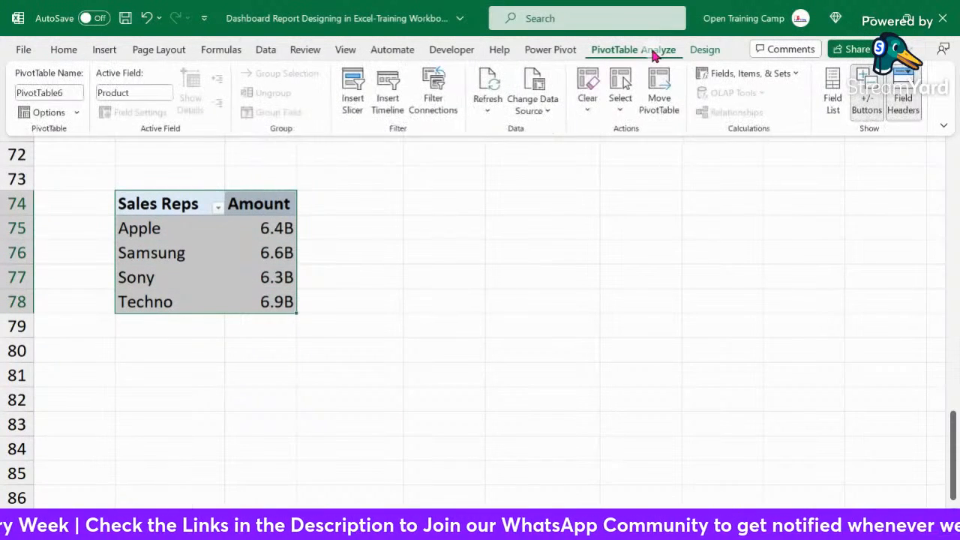
{"action": "left_click", "coordinate": [104, 50]}
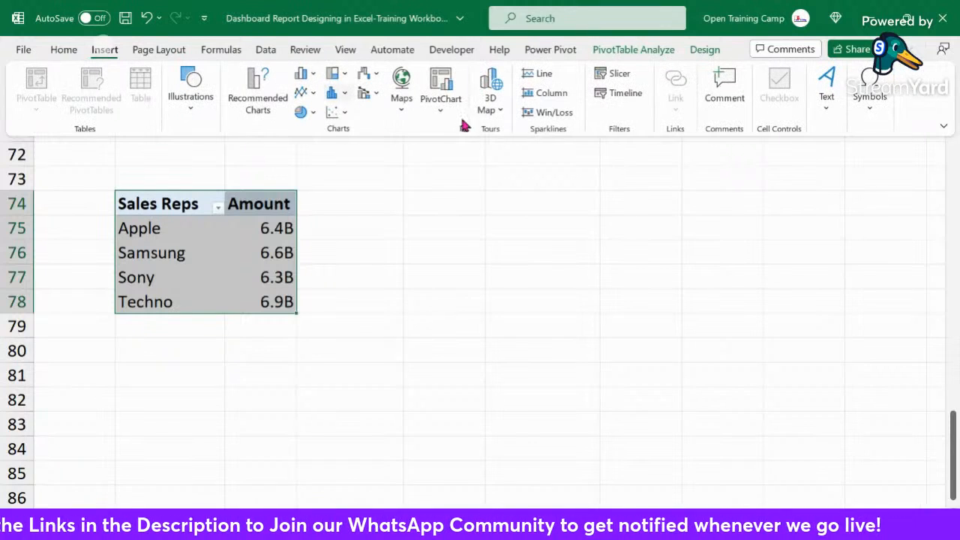
{"action": "left_click", "coordinate": [398, 84]}
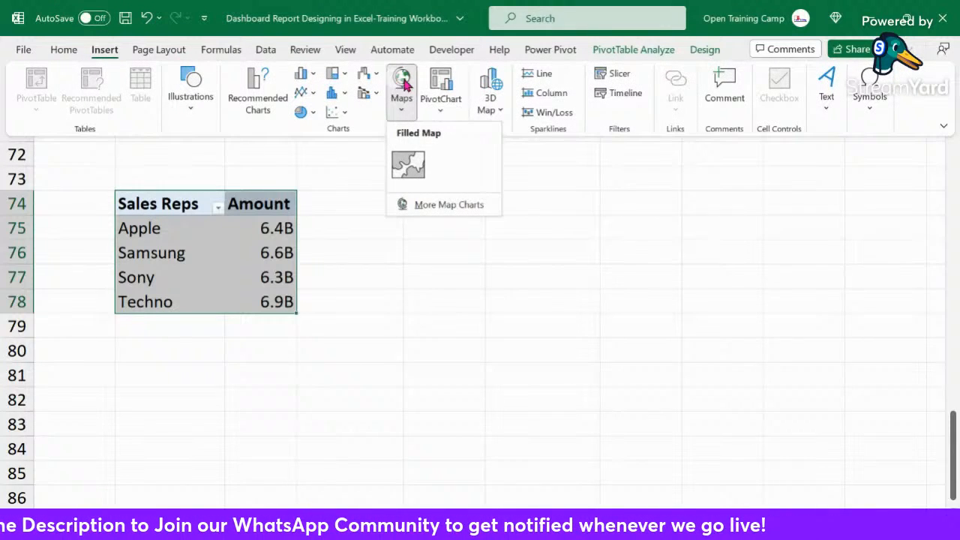
{"action": "left_click", "coordinate": [442, 83]}
{"action": "left_click_drag", "start_coordinate": [413, 56], "coordinate": [522, 54]}
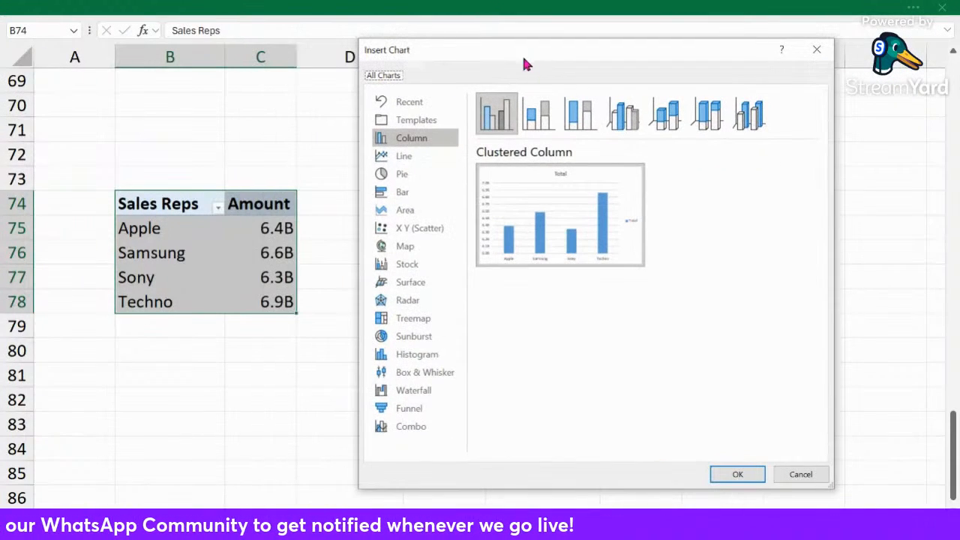
{"action": "left_click", "coordinate": [397, 192]}
{"action": "mouse_move", "coordinate": [505, 217]}
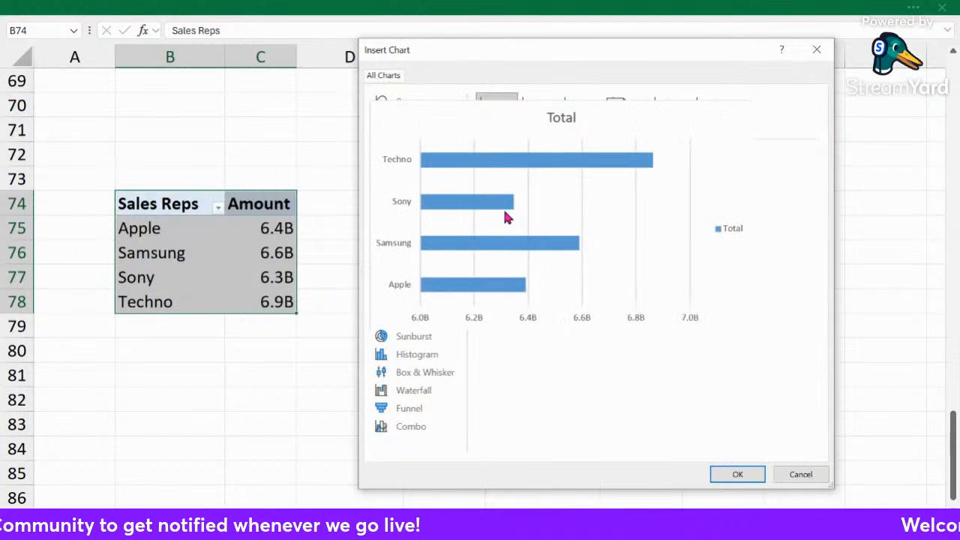
{"action": "left_click", "coordinate": [737, 473]}
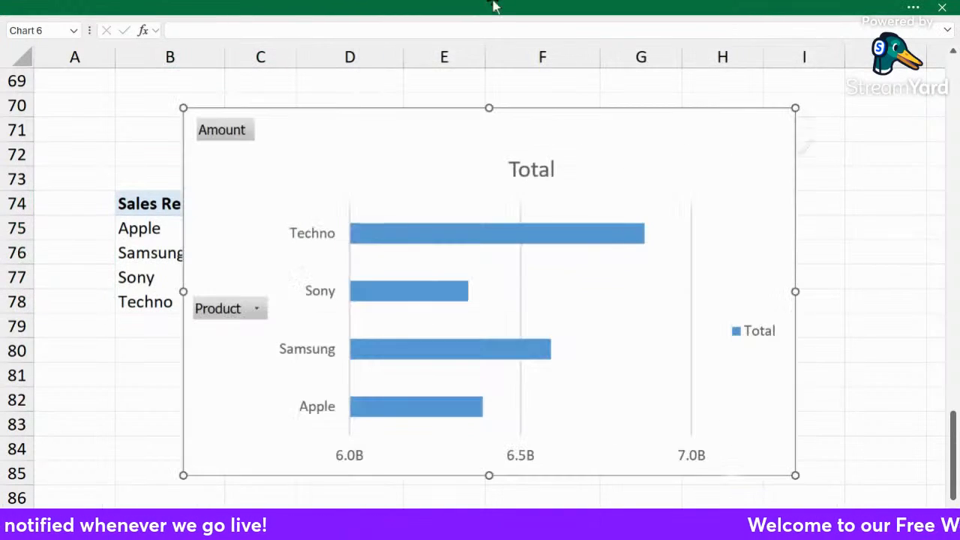
Move the product bar chart beside its pivot table and hide all field buttons on it.
{"action": "left_click_drag", "start_coordinate": [329, 112], "coordinate": [442, 95]}
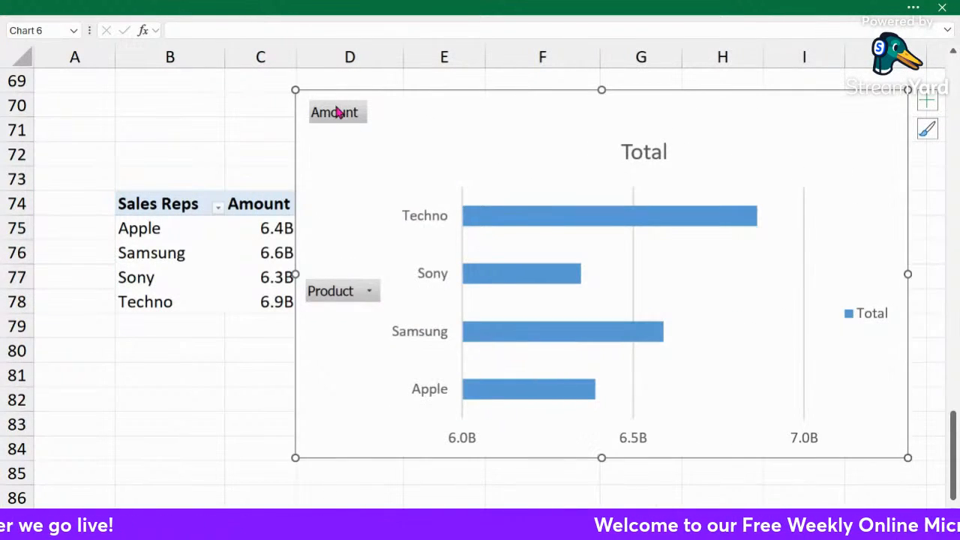
{"action": "right_click", "coordinate": [338, 111]}
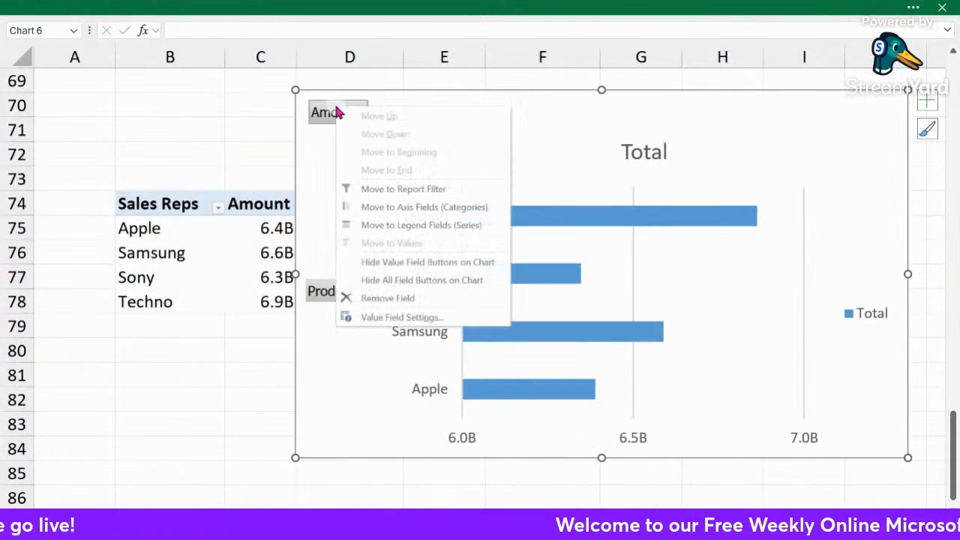
{"action": "left_click", "coordinate": [383, 281]}
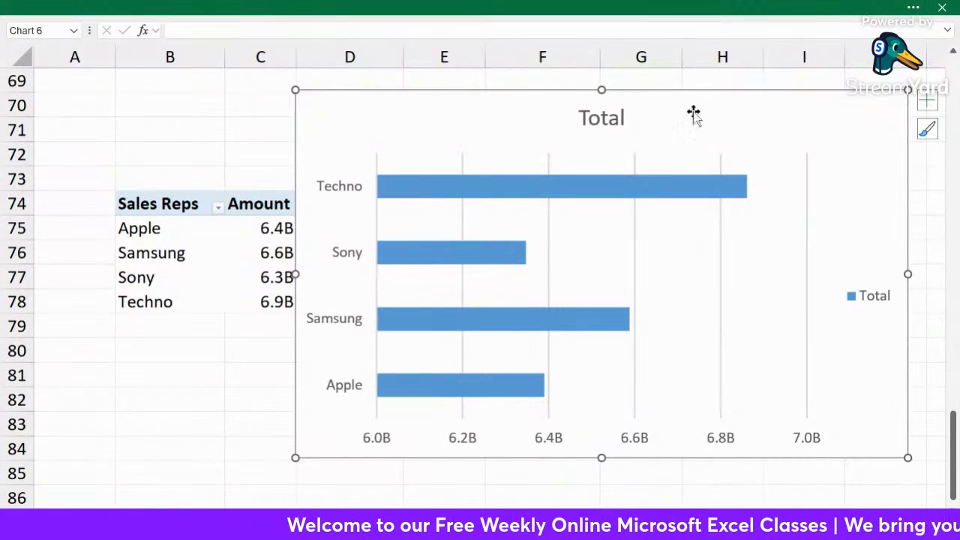
Delete the legend and the vertical gridlines from the product bar chart.
{"action": "left_click", "coordinate": [868, 298]}
{"action": "key", "text": "Delete"}
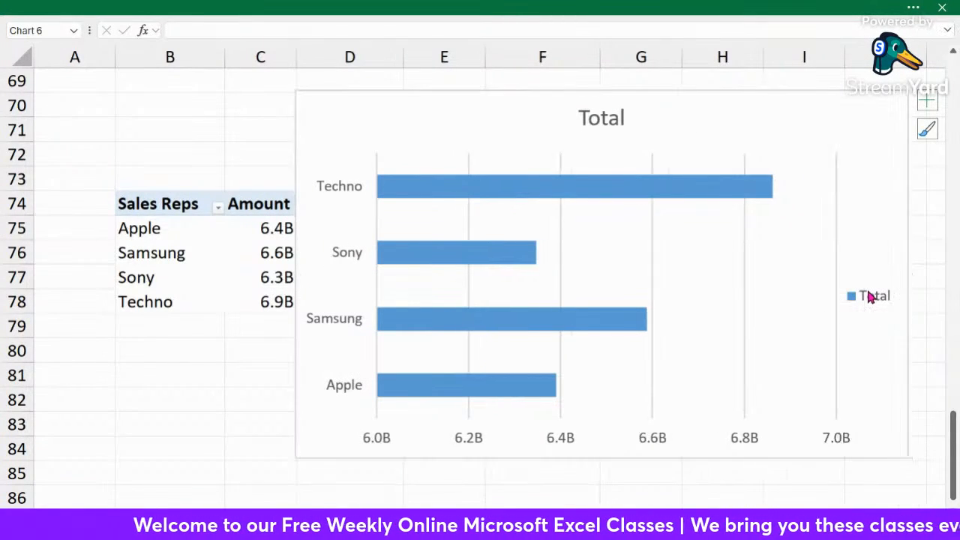
{"action": "left_click", "coordinate": [776, 257]}
{"action": "key", "text": "Delete"}
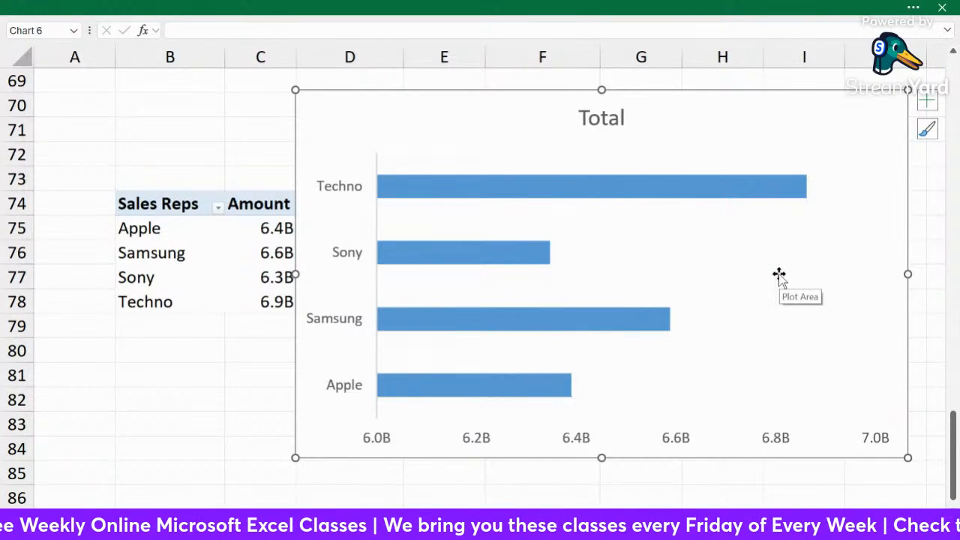
Delete the product bar chart's title and its horizontal value axis, shifting the chart slightly left.
{"action": "left_click", "coordinate": [608, 119]}
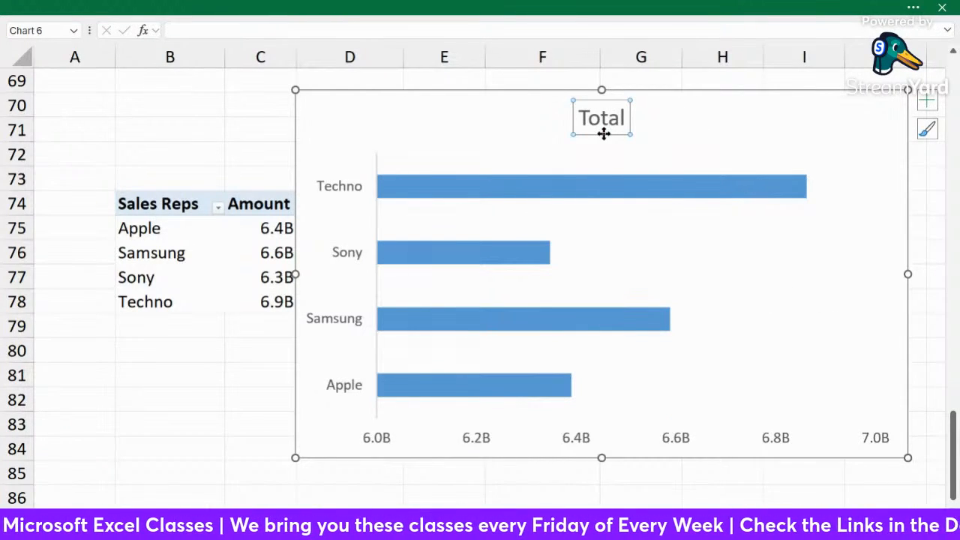
{"action": "key", "text": "Delete"}
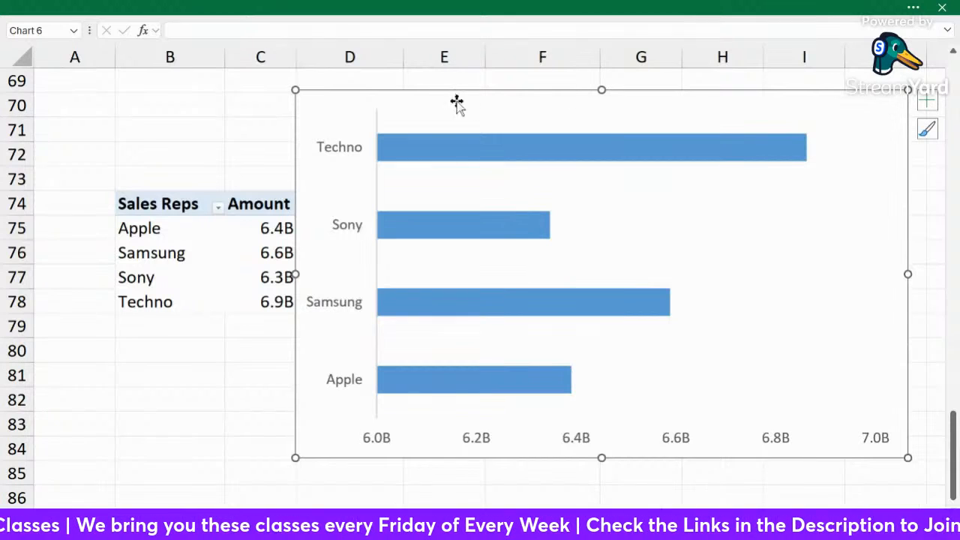
{"action": "left_click_drag", "start_coordinate": [394, 94], "coordinate": [369, 87]}
{"action": "left_click", "coordinate": [550, 432]}
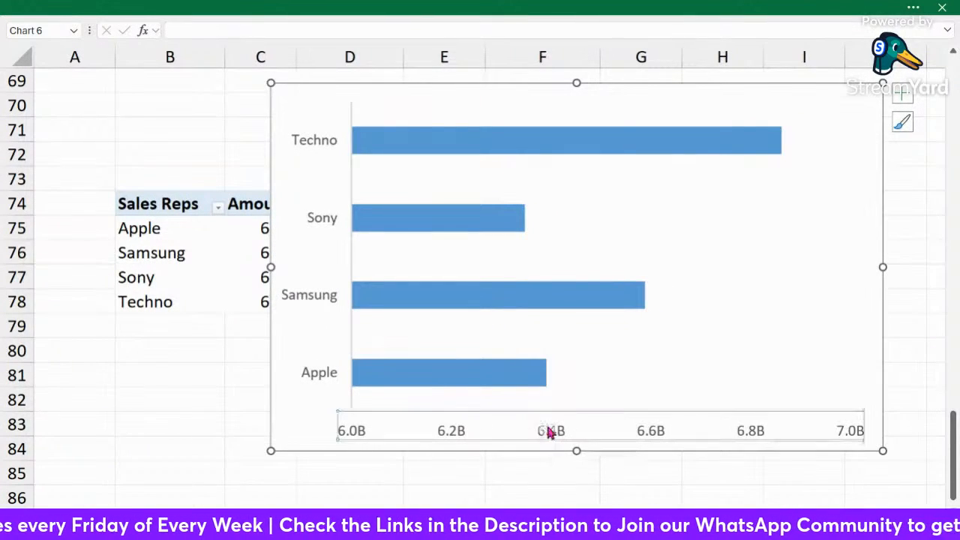
{"action": "key", "text": "Delete"}
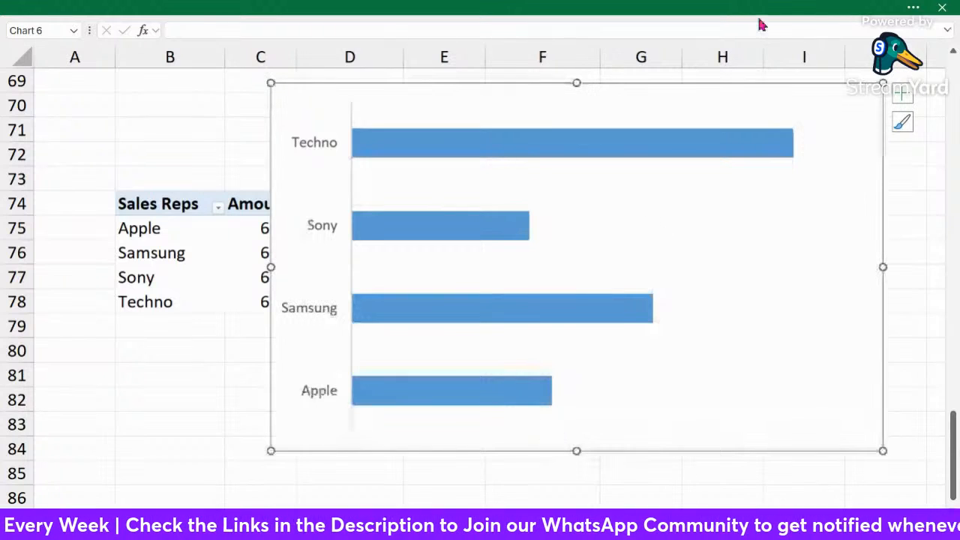
Add data labels to the bars of the product chart.
{"action": "left_click", "coordinate": [544, 144]}
{"action": "right_click", "coordinate": [543, 143]}
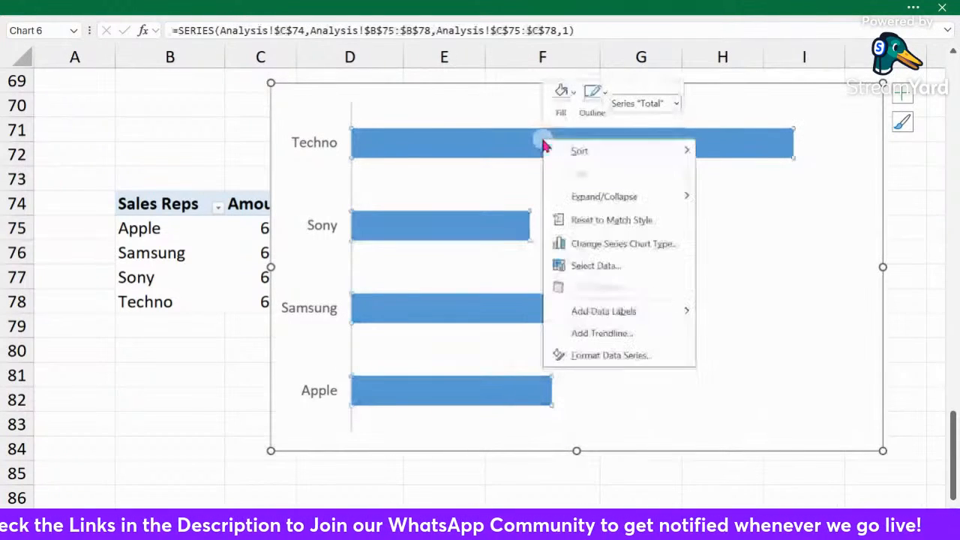
{"action": "left_click", "coordinate": [902, 97]}
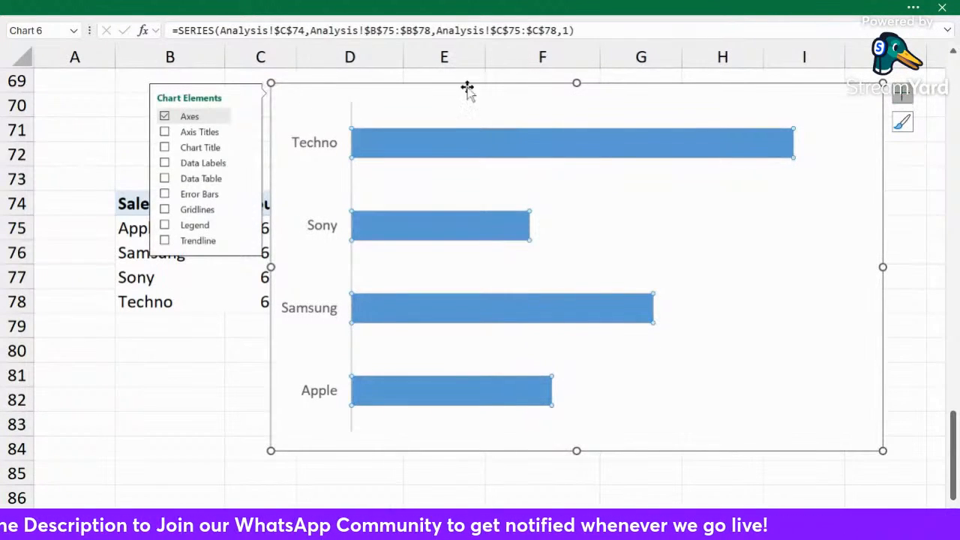
{"action": "left_click", "coordinate": [164, 163]}
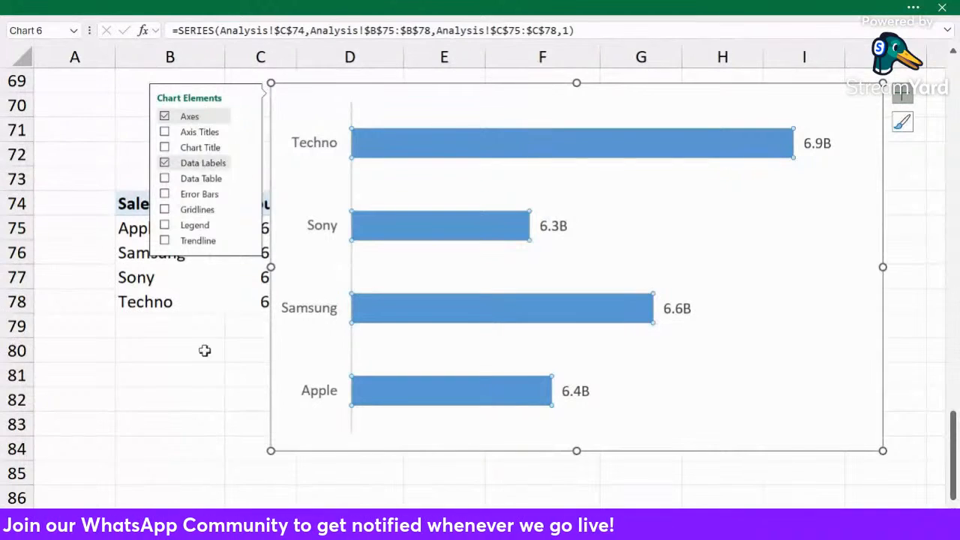
{"action": "left_click", "coordinate": [219, 376]}
Give the product chart's bars a solid dark orange fill.
{"action": "left_click", "coordinate": [472, 150]}
{"action": "right_click", "coordinate": [474, 144]}
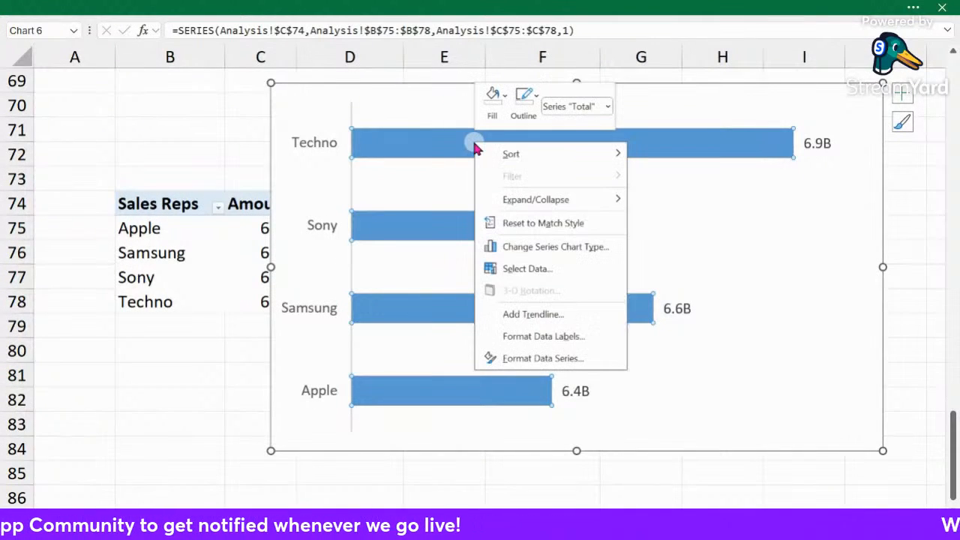
{"action": "left_click", "coordinate": [545, 358]}
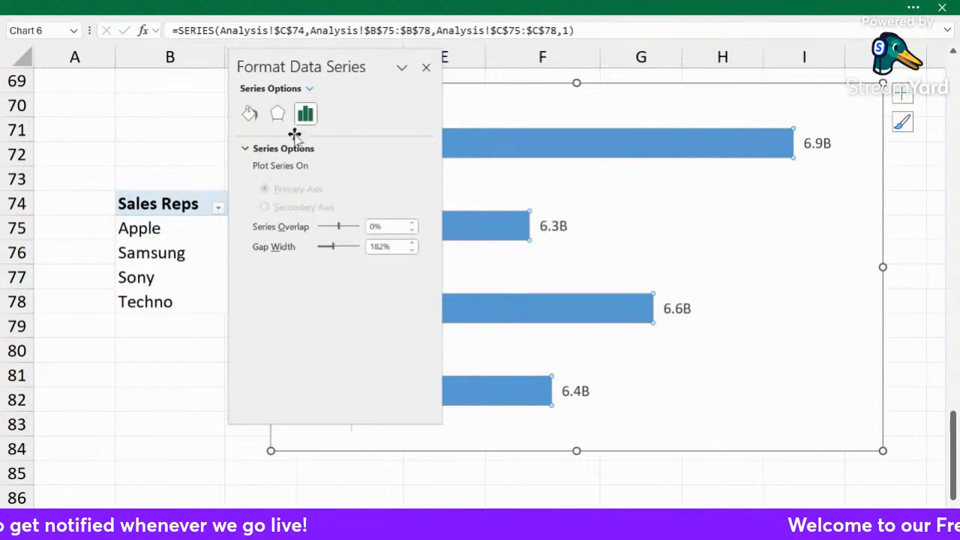
{"action": "left_click", "coordinate": [250, 116]}
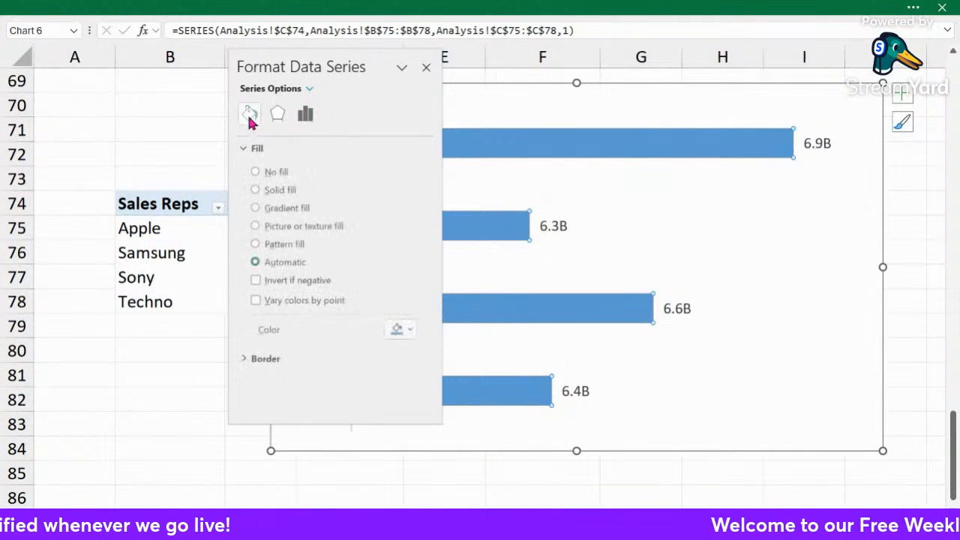
{"action": "left_click", "coordinate": [257, 191]}
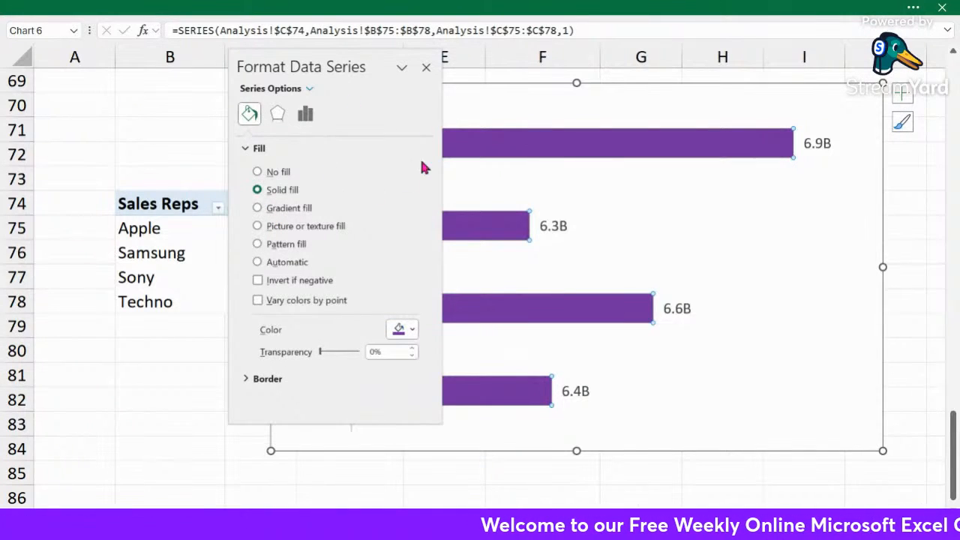
{"action": "left_click", "coordinate": [411, 332]}
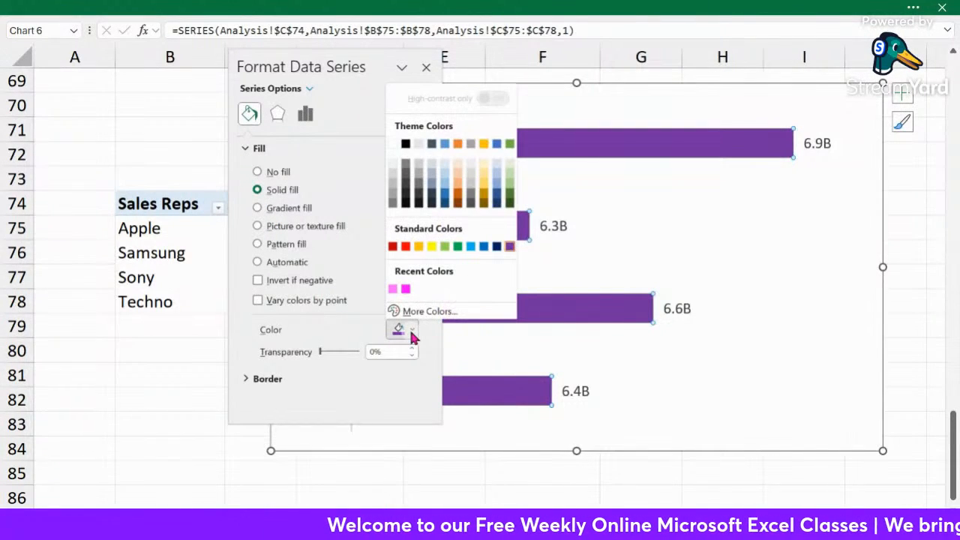
{"action": "left_click", "coordinate": [458, 196]}
Enlarge the product chart's data labels to 10.5 points and make them bold.
{"action": "left_click", "coordinate": [813, 144]}
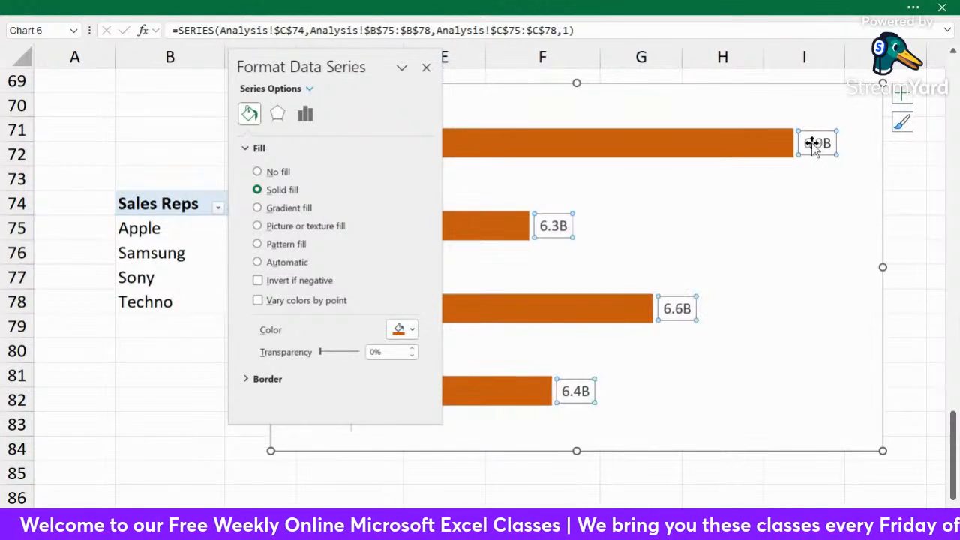
{"action": "left_click", "coordinate": [426, 67]}
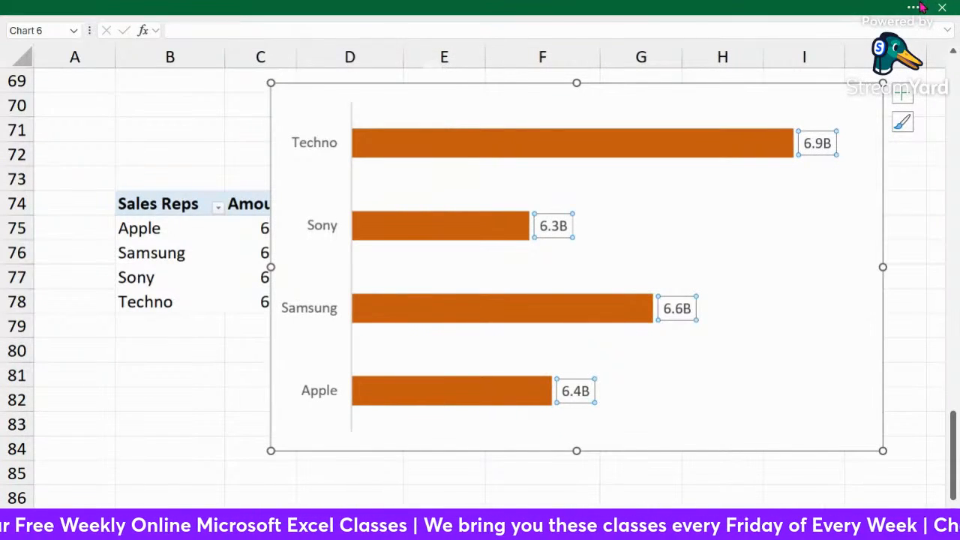
{"action": "left_click", "coordinate": [534, 7]}
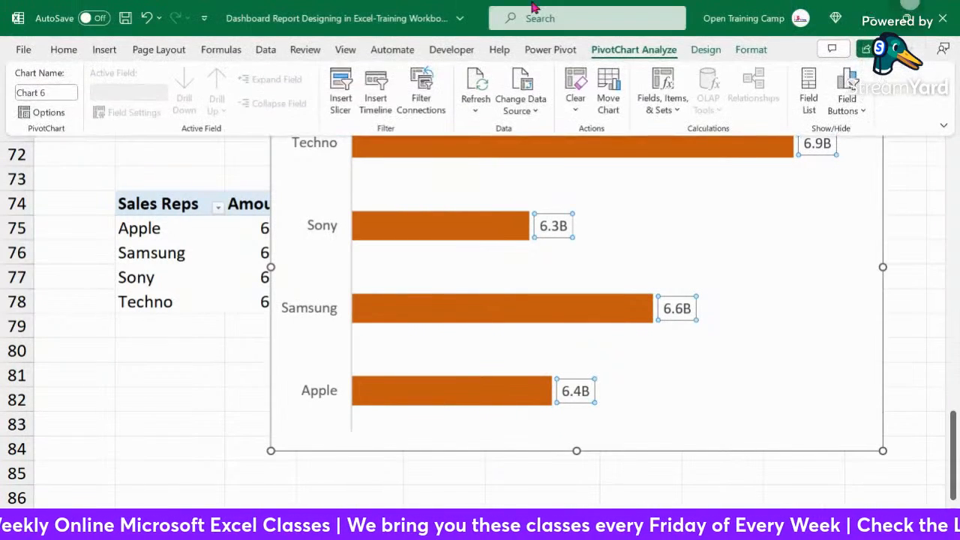
{"action": "left_click", "coordinate": [66, 51]}
{"action": "left_click", "coordinate": [226, 80]}
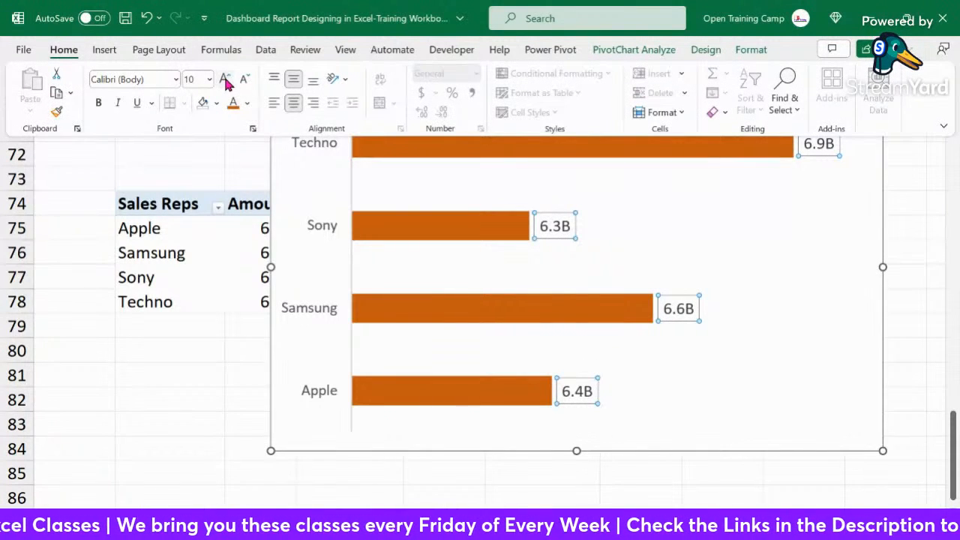
{"action": "left_click", "coordinate": [225, 79]}
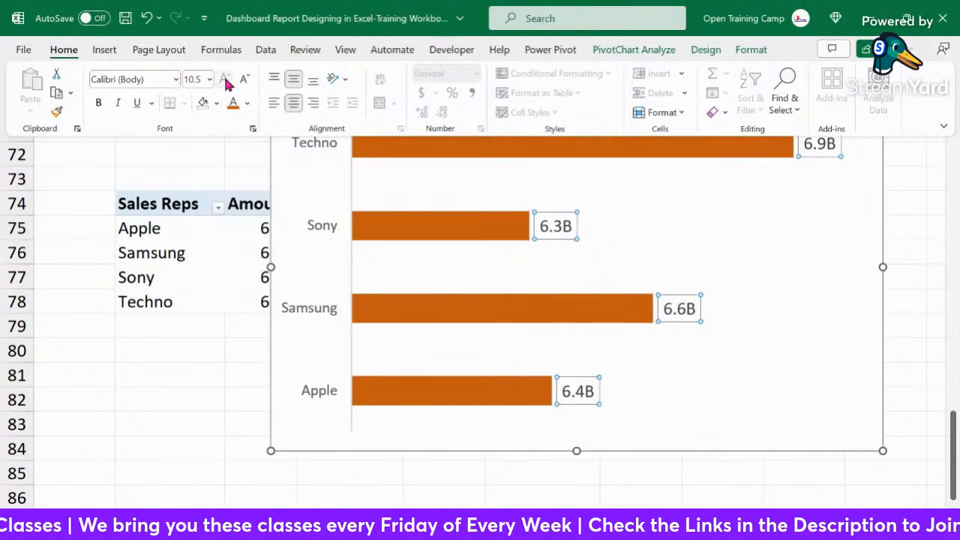
{"action": "left_click", "coordinate": [101, 101]}
Thicken the product chart's bars by setting the series gap width to 67%.
{"action": "left_click", "coordinate": [308, 222]}
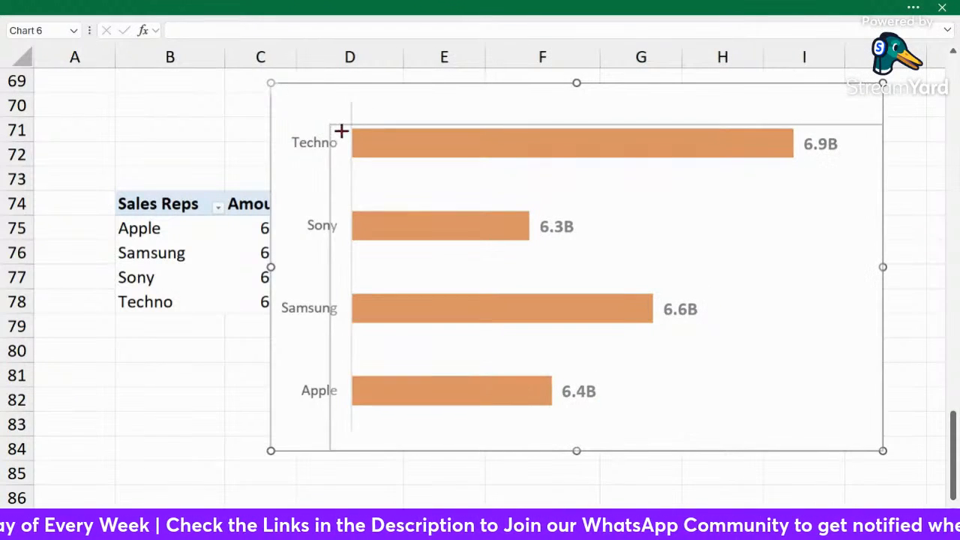
{"action": "right_click", "coordinate": [403, 145]}
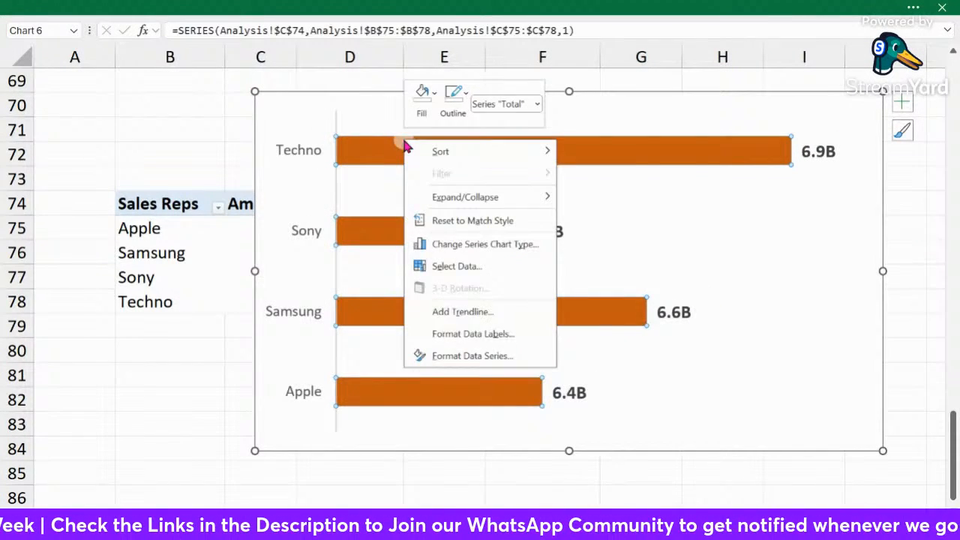
{"action": "left_click", "coordinate": [456, 355]}
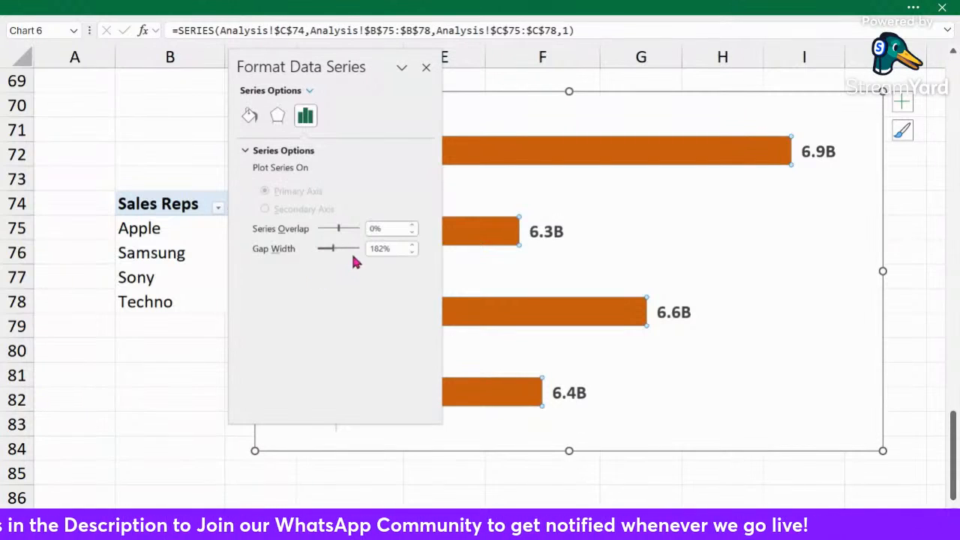
{"action": "left_click_drag", "start_coordinate": [334, 254], "coordinate": [322, 251]}
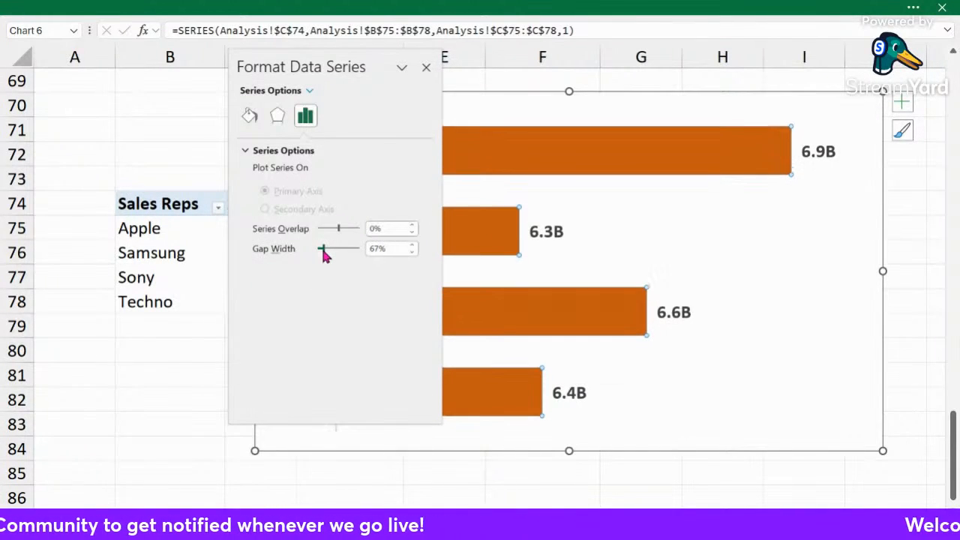
{"action": "left_click", "coordinate": [426, 67]}
Shrink the product bar chart, then cut it from the analysis sheet and paste it onto the dashboard sheet.
{"action": "left_click_drag", "start_coordinate": [256, 91], "coordinate": [467, 212]}
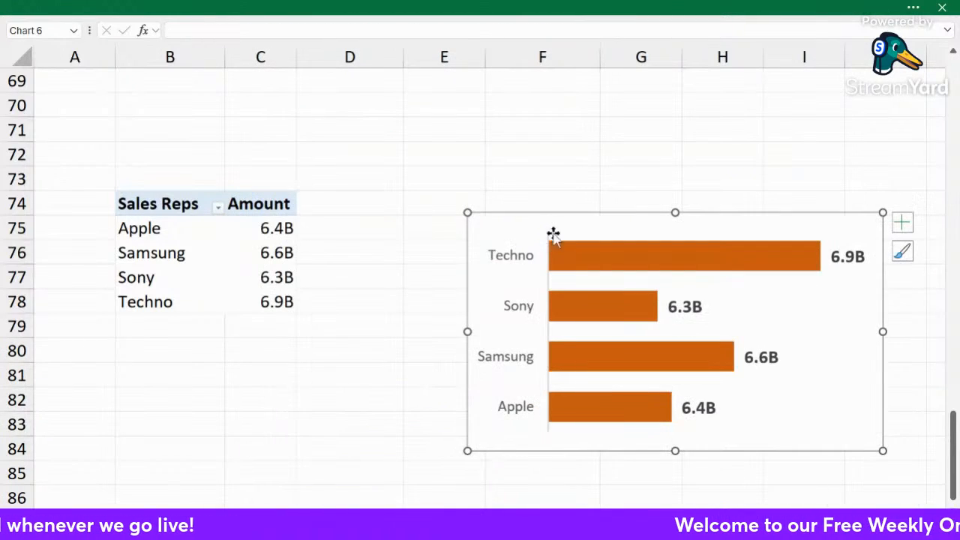
{"action": "left_click_drag", "start_coordinate": [552, 216], "coordinate": [374, 109]}
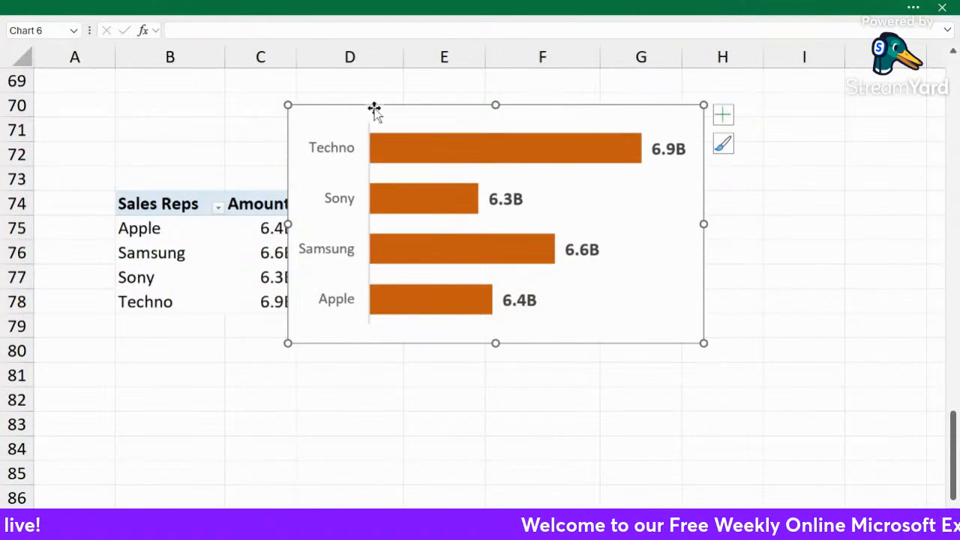
{"action": "key", "text": "ctrl+x"}
{"action": "key", "text": "ctrl+Page_Down"}
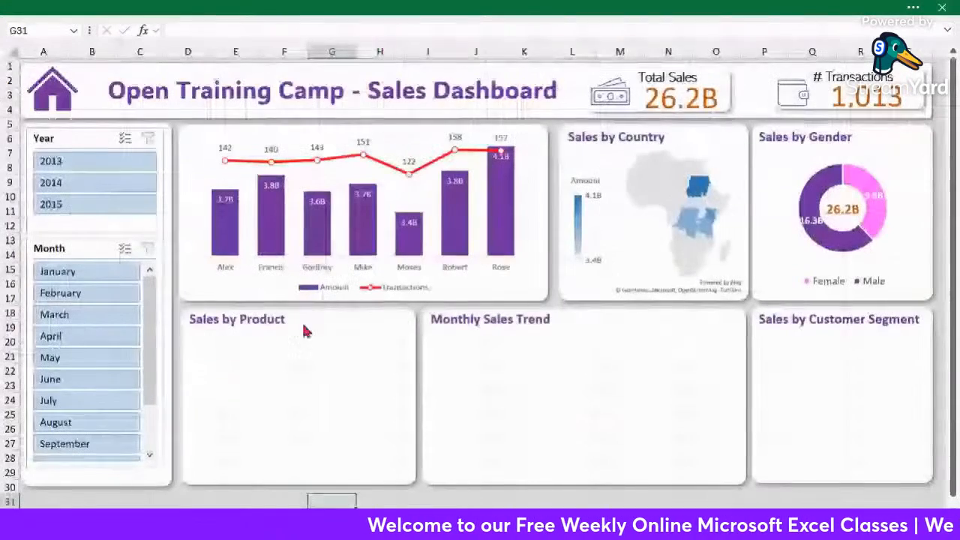
{"action": "left_click", "coordinate": [246, 491]}
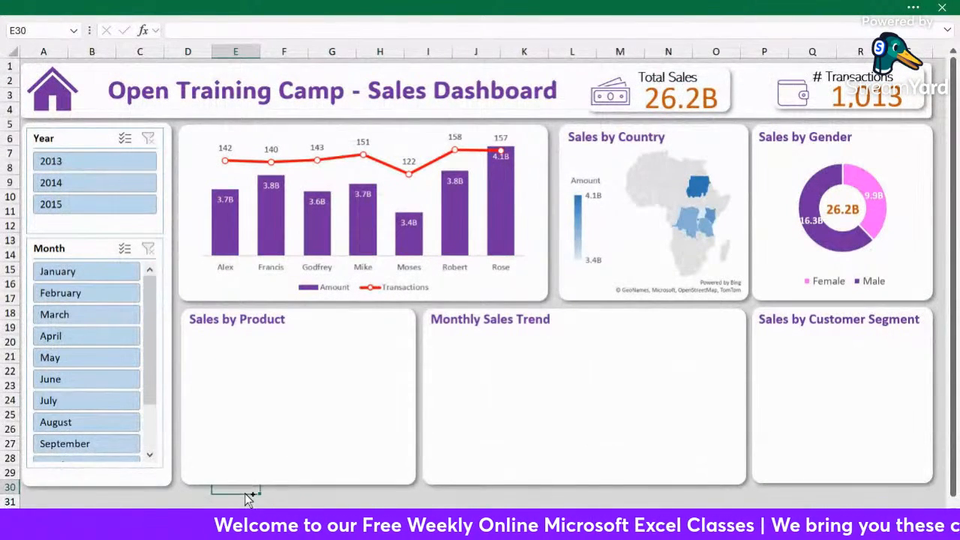
{"action": "key", "text": "ctrl+v"}
Position and resize the product bar chart to fit inside the Sales by Product card, just below its heading.
{"action": "left_click_drag", "start_coordinate": [306, 486], "coordinate": [279, 337]}
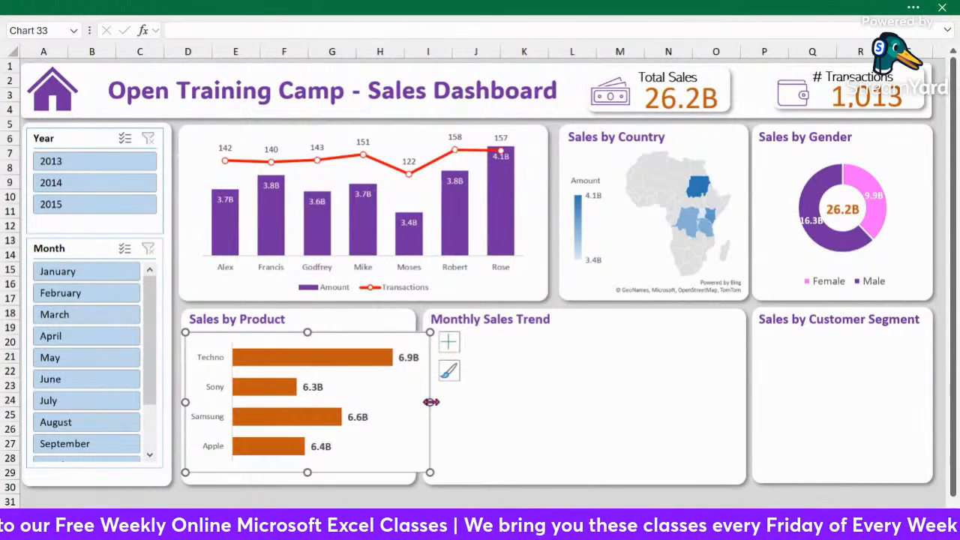
{"action": "left_click_drag", "start_coordinate": [430, 401], "coordinate": [410, 401]}
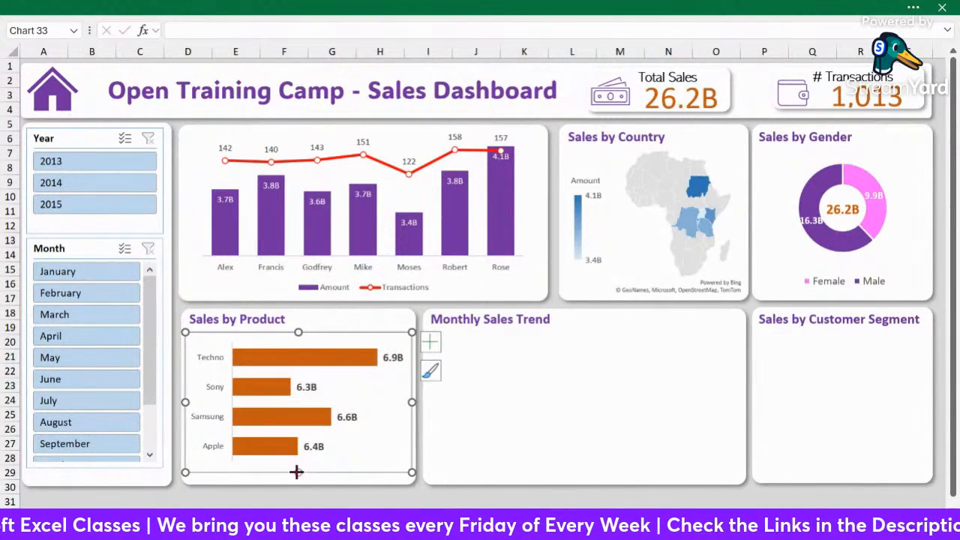
{"action": "left_click_drag", "start_coordinate": [297, 471], "coordinate": [296, 482]}
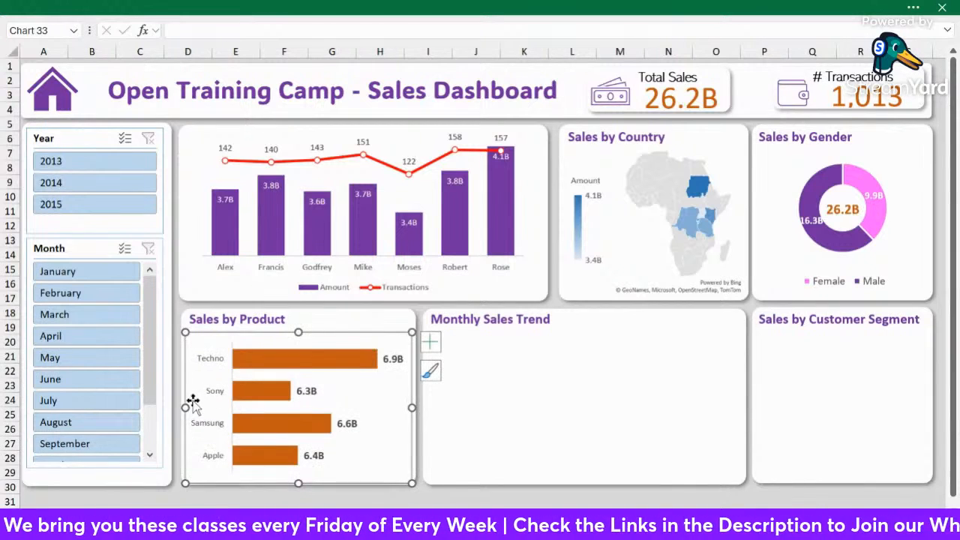
{"action": "left_click_drag", "start_coordinate": [182, 412], "coordinate": [182, 412]}
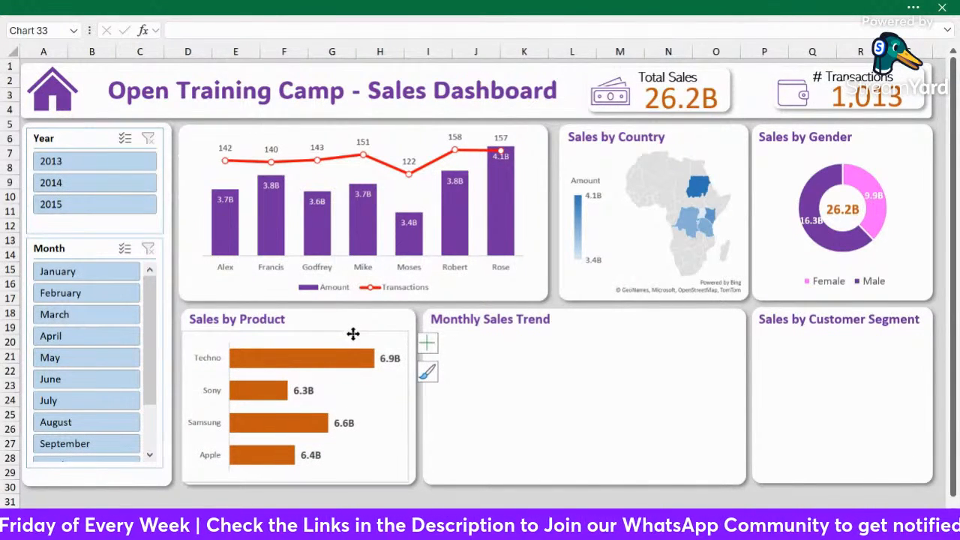
{"action": "left_click_drag", "start_coordinate": [352, 336], "coordinate": [353, 334]}
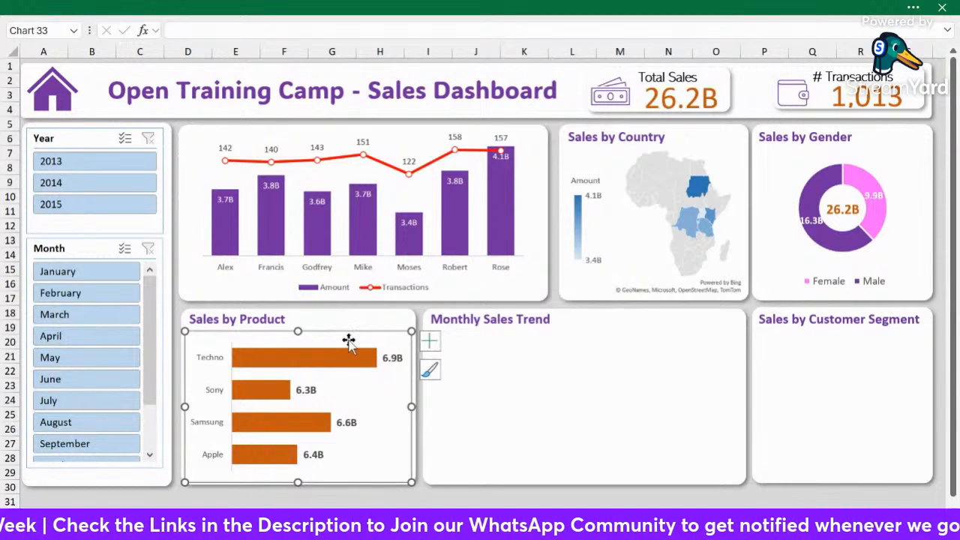
{"action": "key", "text": "Up"}
{"action": "key", "text": "Up"}
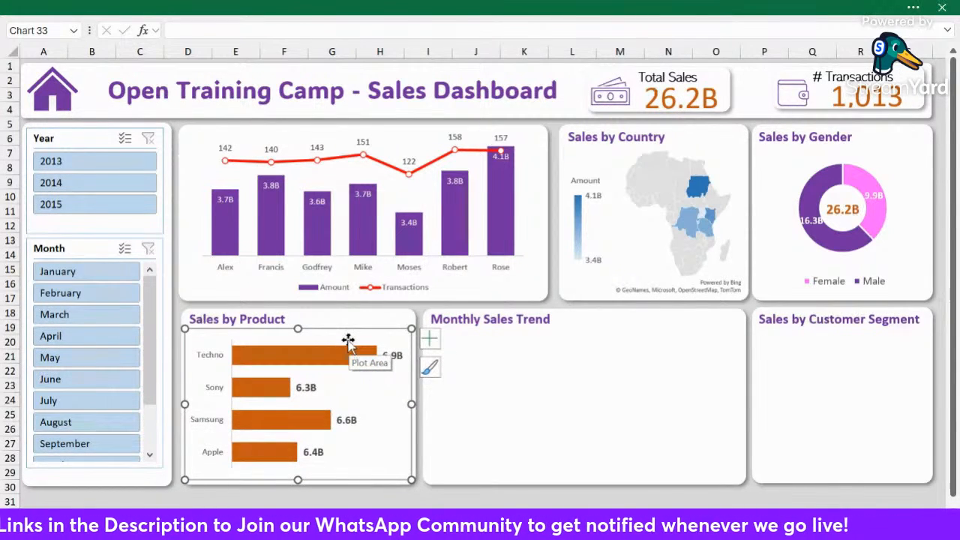
Remove the shape fill and outline from the product bar chart on the dashboard and deselect it.
{"action": "left_click", "coordinate": [912, 6]}
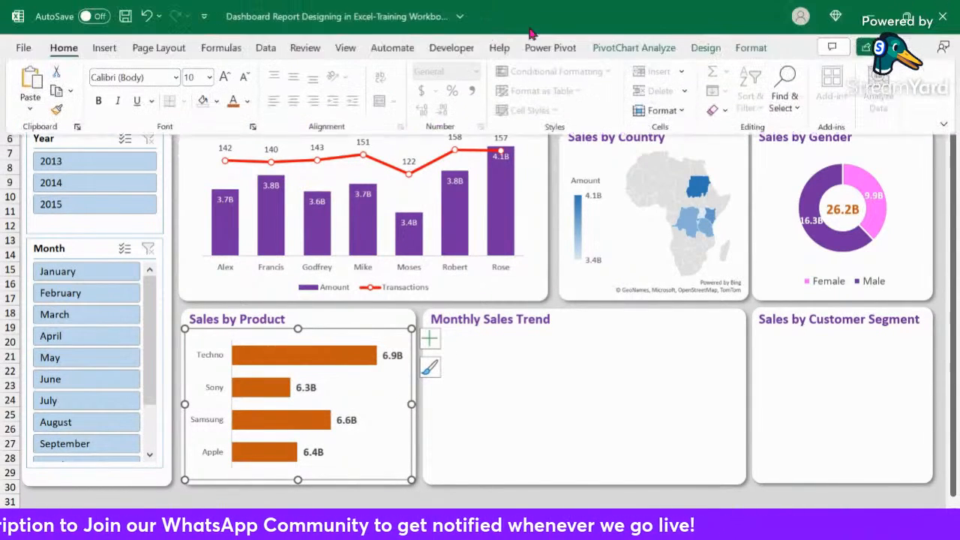
{"action": "left_click", "coordinate": [752, 50]}
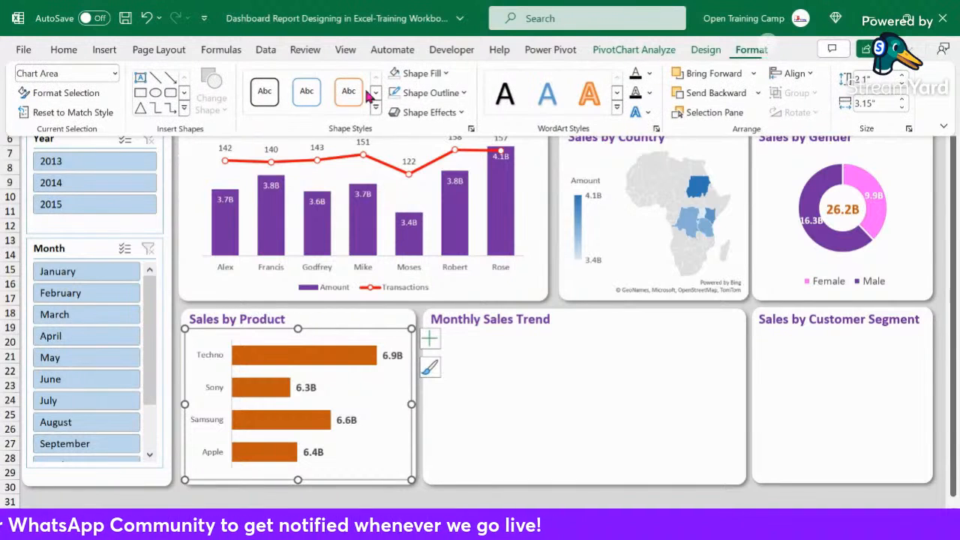
{"action": "left_click", "coordinate": [444, 75]}
{"action": "left_click", "coordinate": [426, 336]}
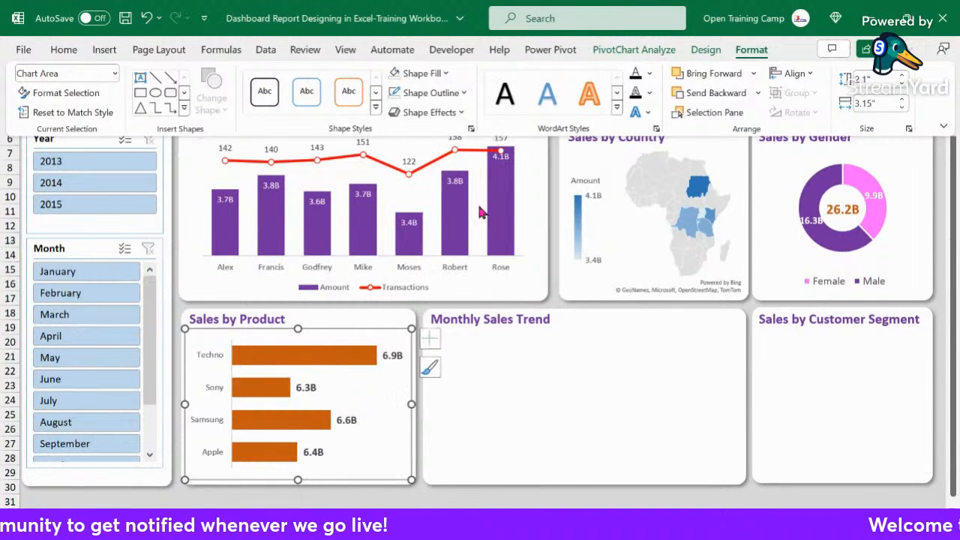
{"action": "left_click", "coordinate": [450, 93]}
{"action": "left_click", "coordinate": [423, 355]}
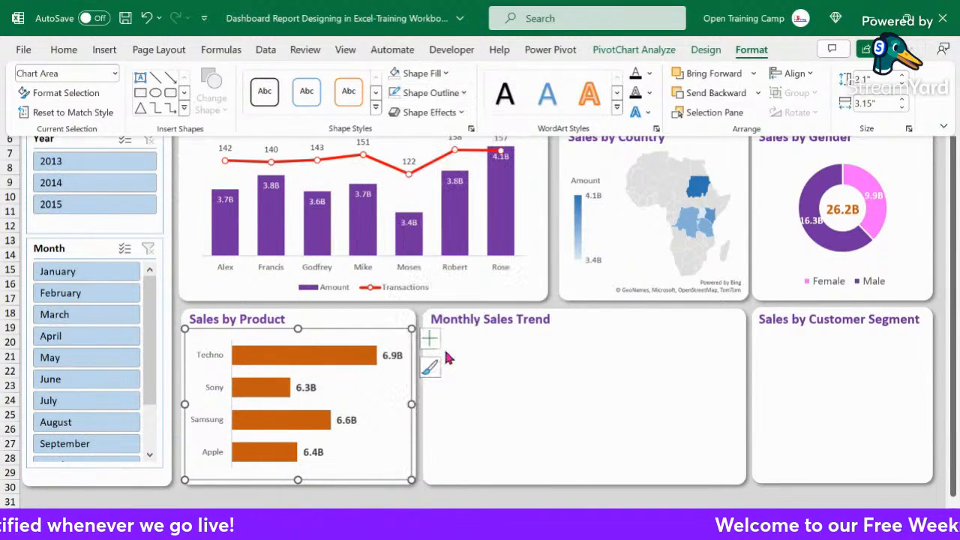
{"action": "key", "text": "ctrl+shift+F1"}
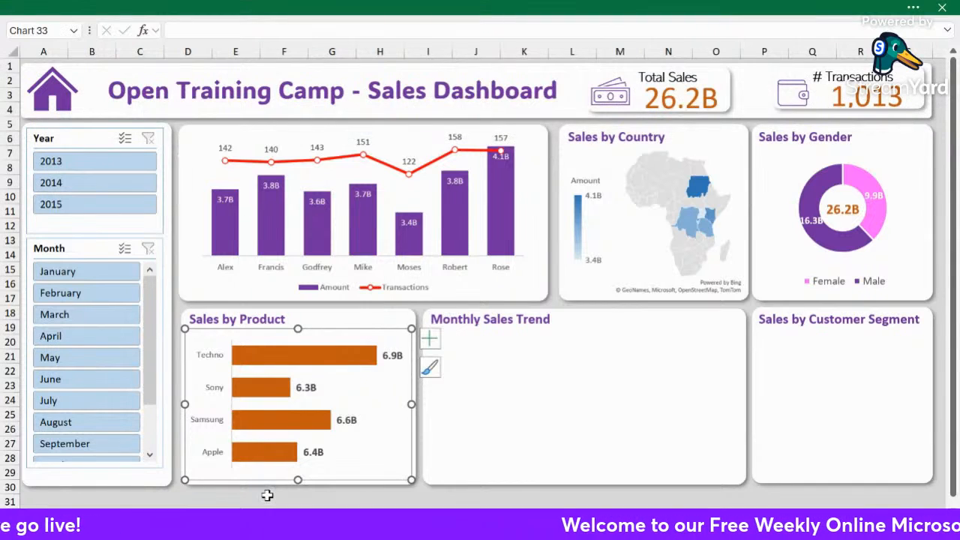
{"action": "left_click", "coordinate": [354, 501]}
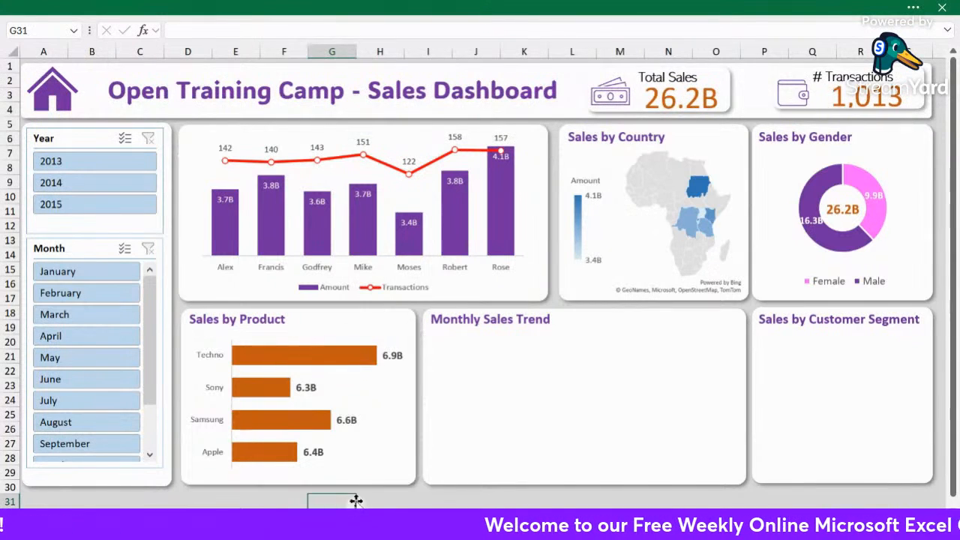
{"action": "left_click", "coordinate": [357, 332]}
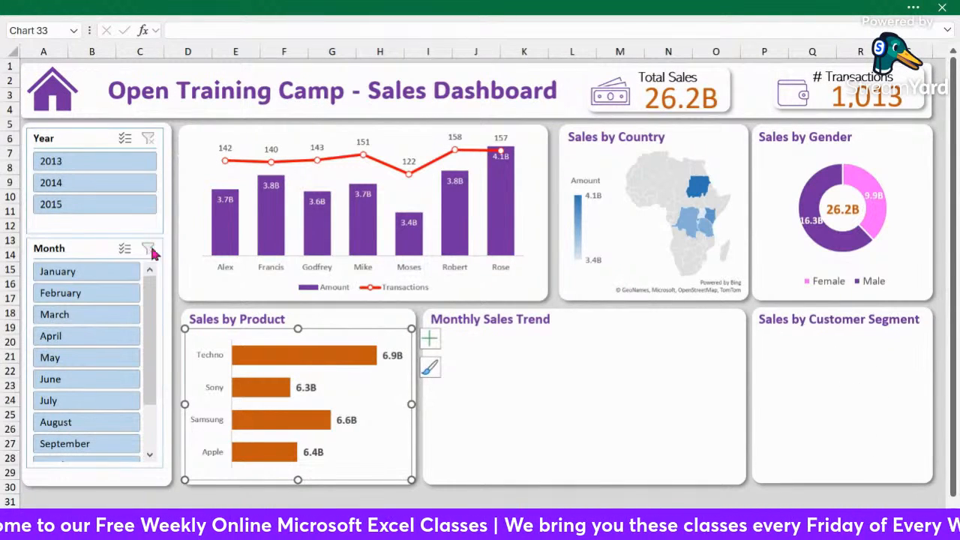
{"action": "left_click", "coordinate": [217, 499]}
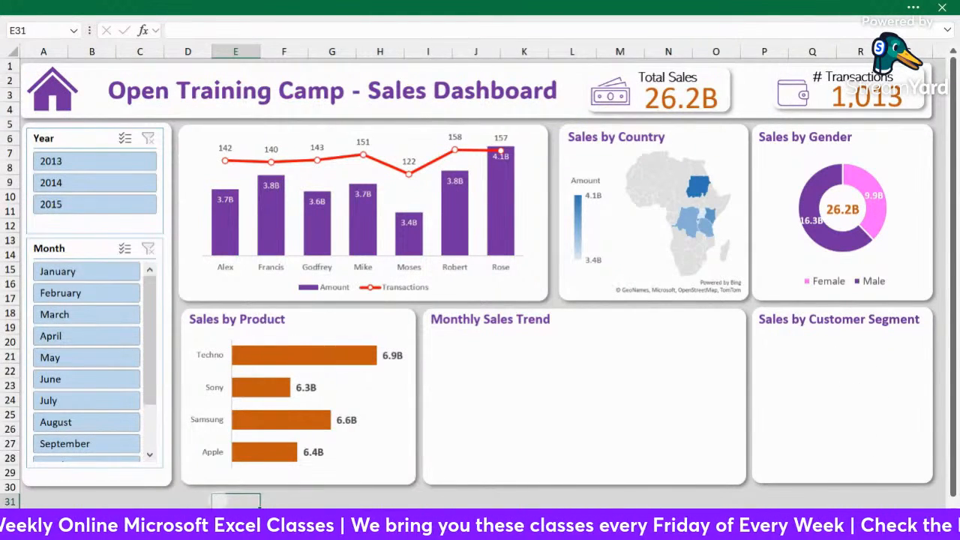
Copy the product pivot table from B74:C78 on the analysis sheet and paste it at B89.
{"action": "left_click", "coordinate": [176, 517]}
{"action": "left_click_drag", "start_coordinate": [143, 208], "coordinate": [256, 296]}
{"action": "key", "text": "ctrl+c"}
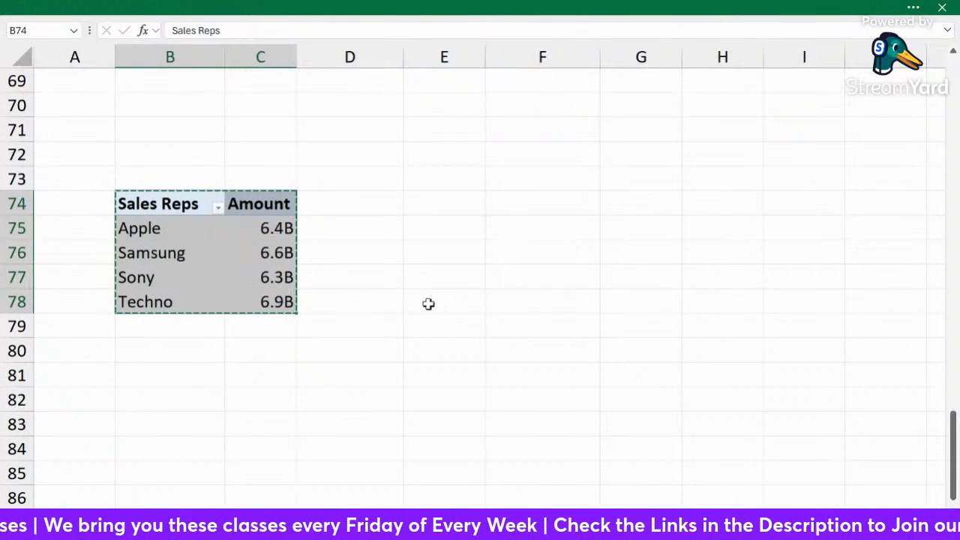
{"action": "scroll", "coordinate": [244, 296], "scroll_direction": "down", "scroll_amount": 5}
{"action": "left_click", "coordinate": [172, 212]}
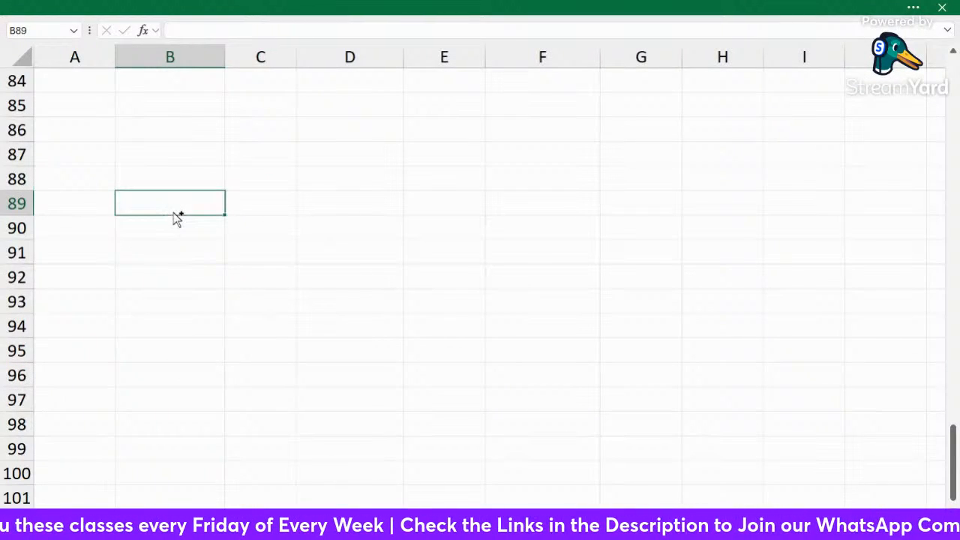
{"action": "key", "text": "ctrl+v"}
{"action": "left_click", "coordinate": [240, 243]}
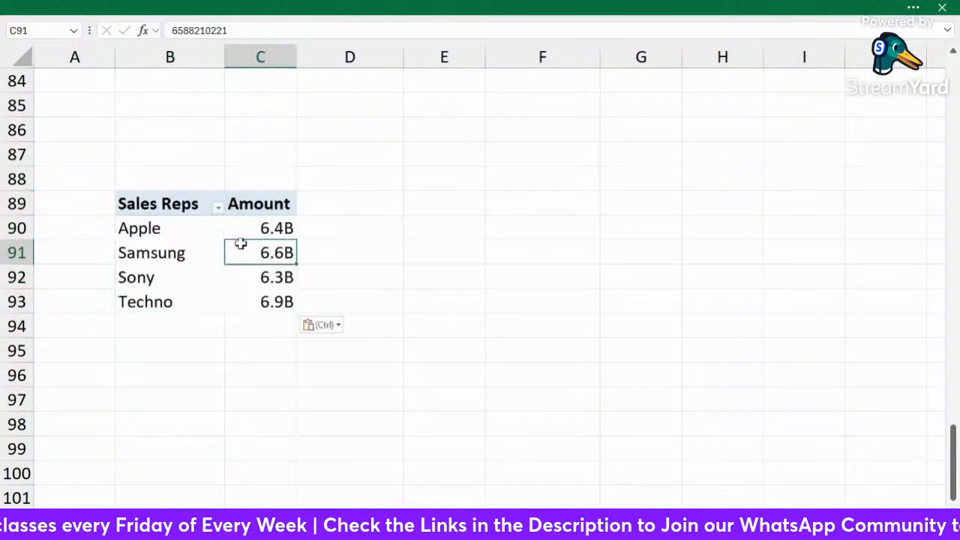
Replace the Product row field with Customer in the pivot table at B89 and close the field list.
{"action": "left_click", "coordinate": [913, 6]}
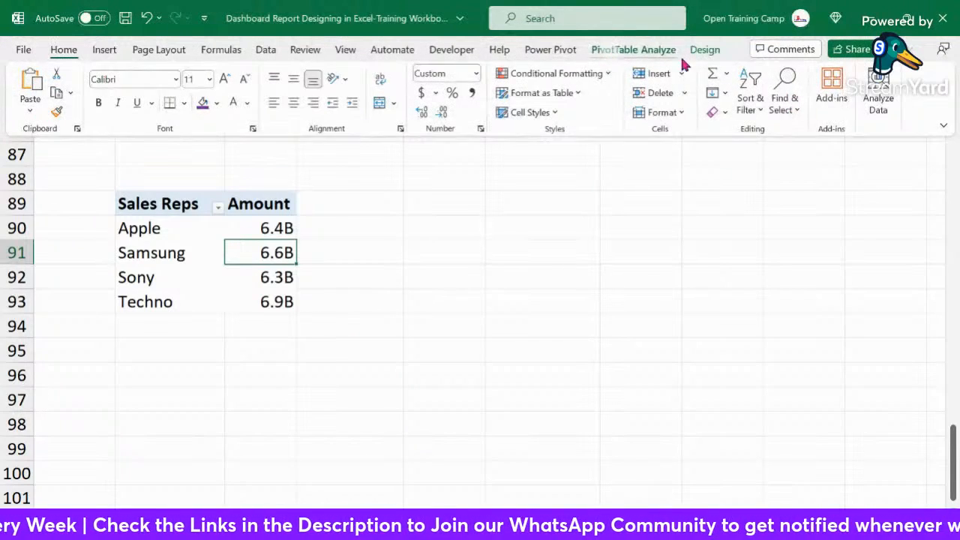
{"action": "left_click", "coordinate": [652, 49]}
{"action": "left_click", "coordinate": [832, 90]}
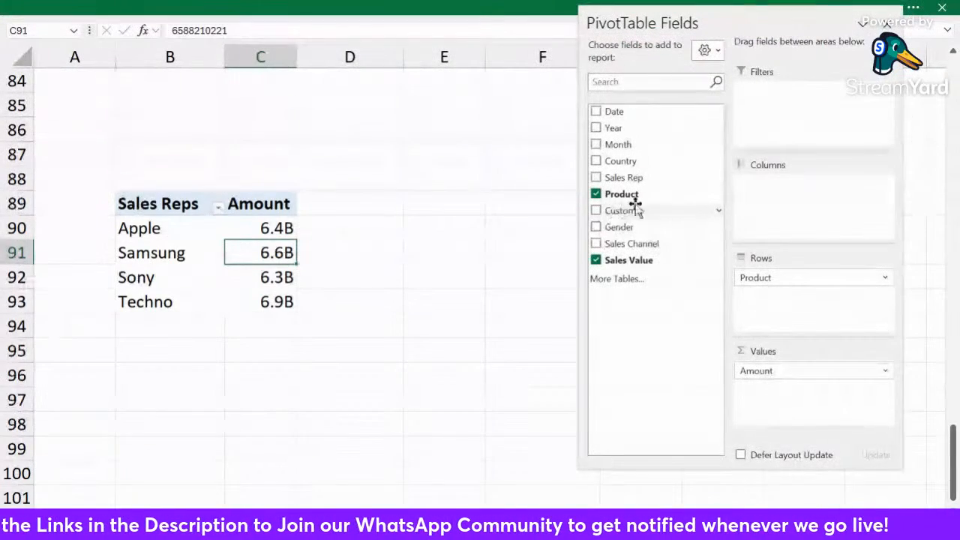
{"action": "left_click", "coordinate": [596, 194]}
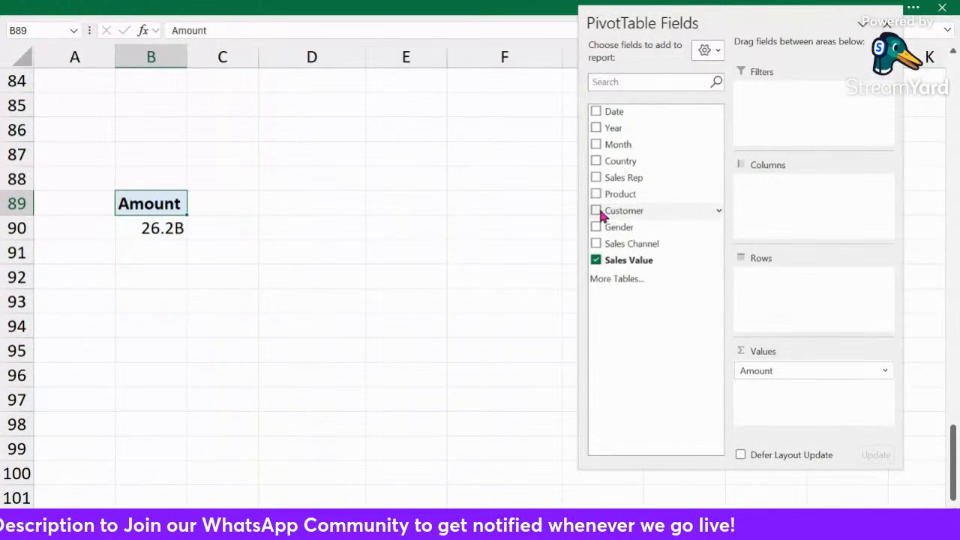
{"action": "left_click", "coordinate": [597, 210]}
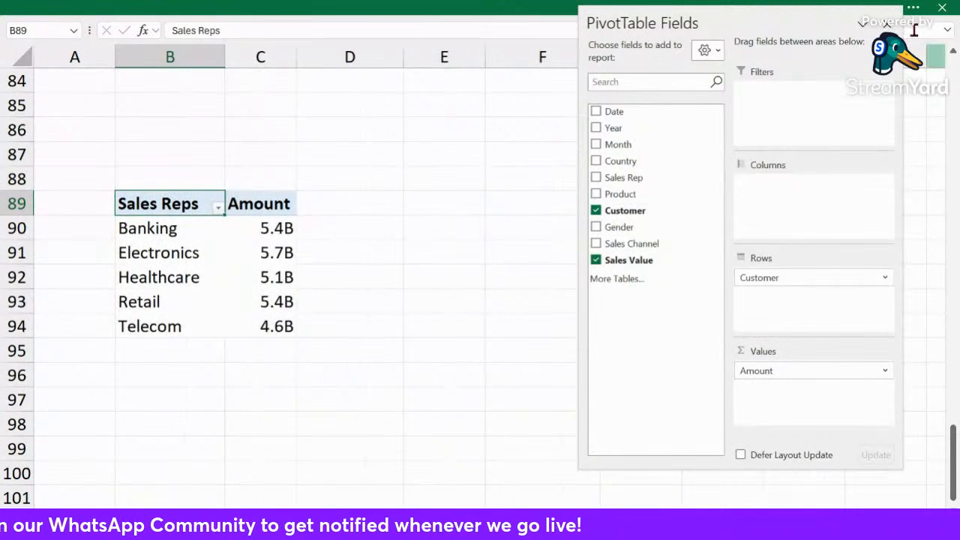
{"action": "left_click", "coordinate": [887, 24]}
{"action": "left_click", "coordinate": [381, 256]}
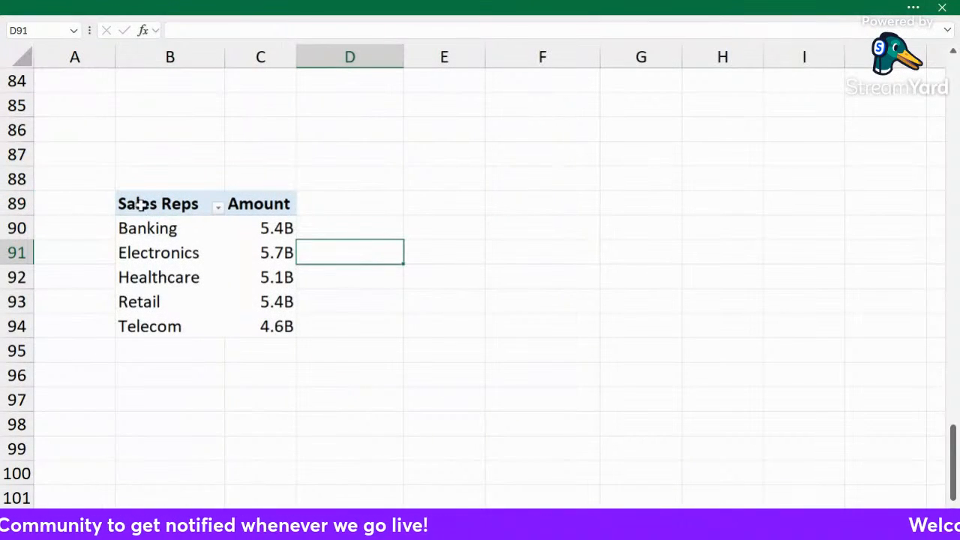
Insert a clustered bar PivotChart from the customer pivot table B89:C94 and move it slightly clear of the table.
{"action": "left_click_drag", "start_coordinate": [141, 204], "coordinate": [240, 320]}
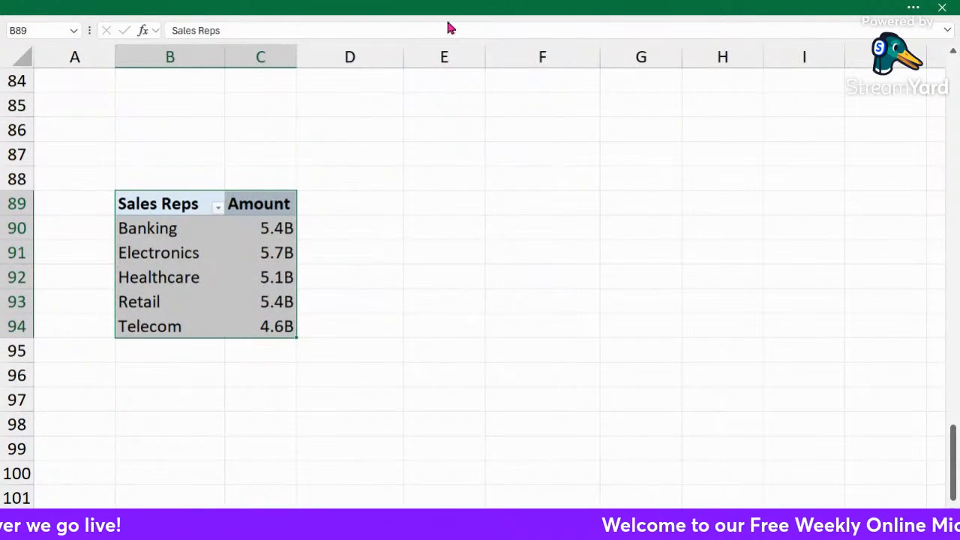
{"action": "left_click", "coordinate": [915, 8]}
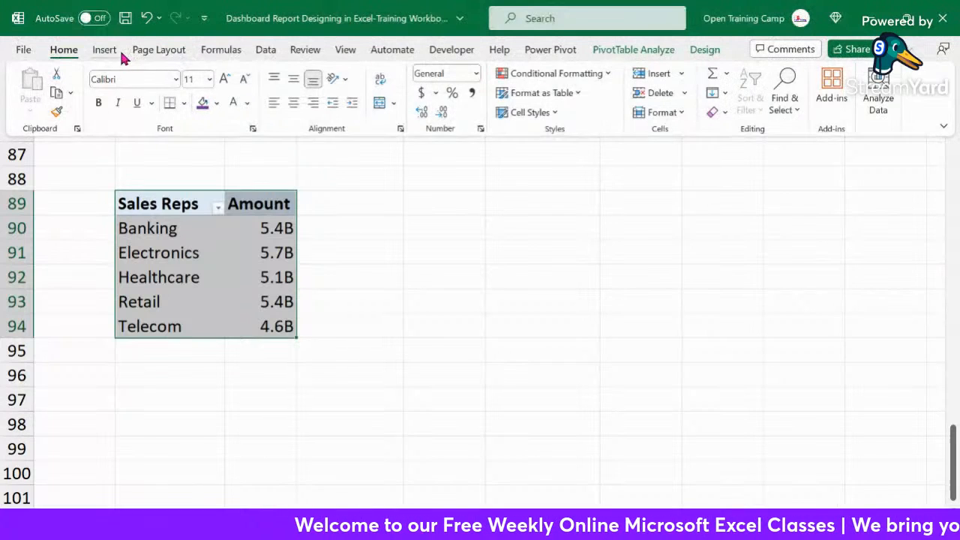
{"action": "left_click", "coordinate": [106, 48]}
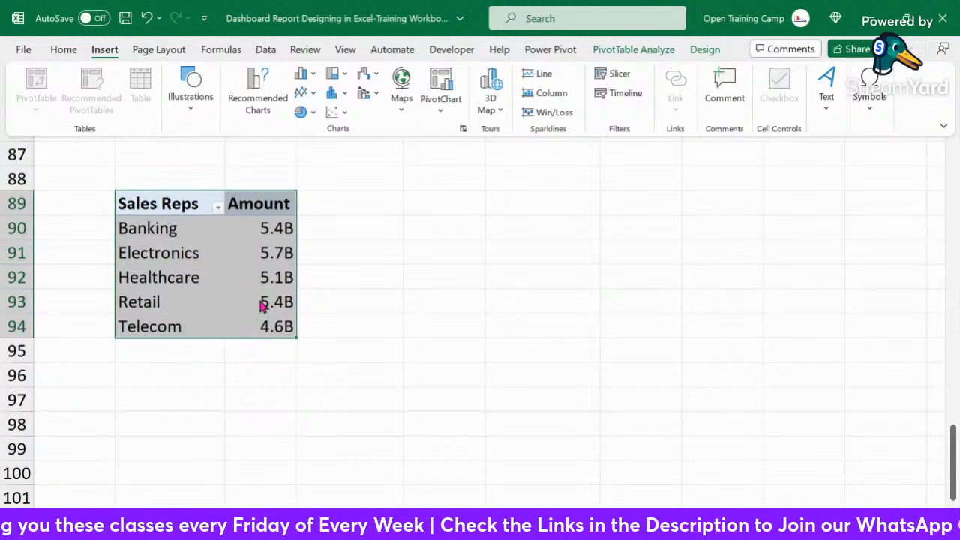
{"action": "left_click", "coordinate": [440, 88]}
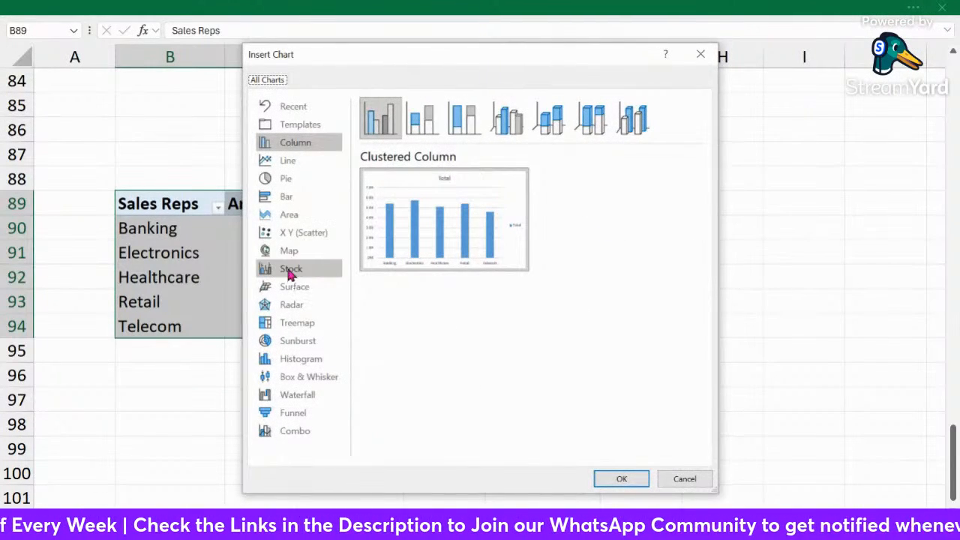
{"action": "left_click", "coordinate": [289, 199]}
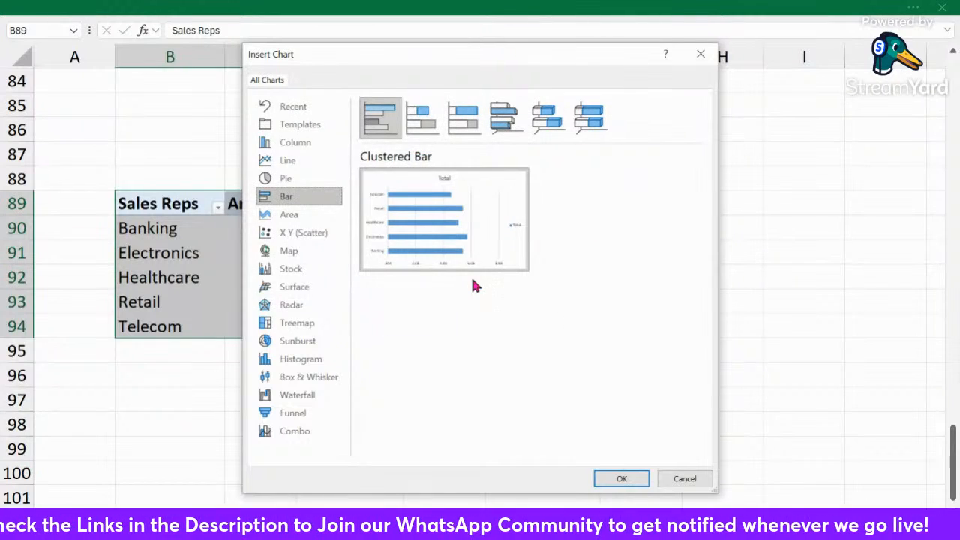
{"action": "left_click", "coordinate": [621, 478]}
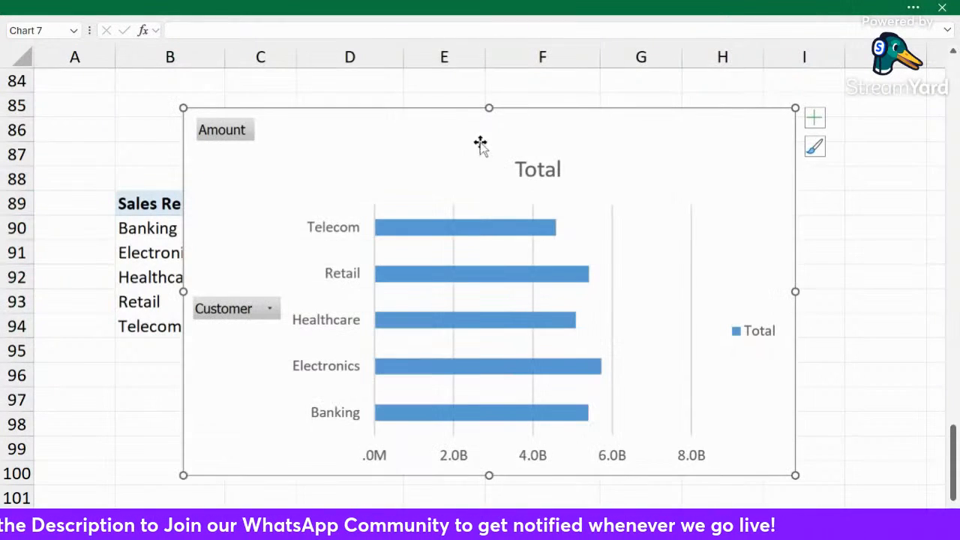
{"action": "left_click_drag", "start_coordinate": [444, 111], "coordinate": [473, 92]}
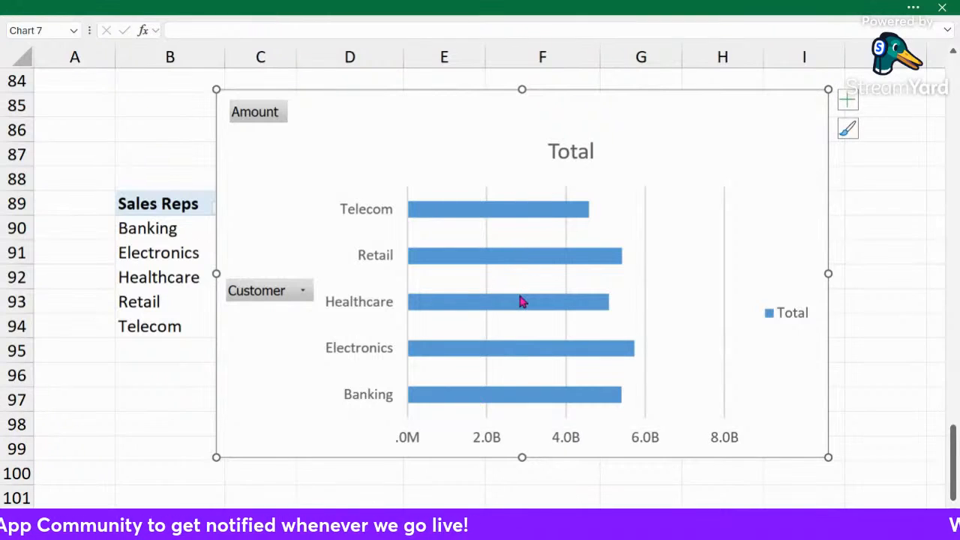
Remove the gridlines, title, legend and value axis from the customer bar chart and hide all its field buttons.
{"action": "left_click", "coordinate": [724, 249]}
{"action": "key", "text": "Delete"}
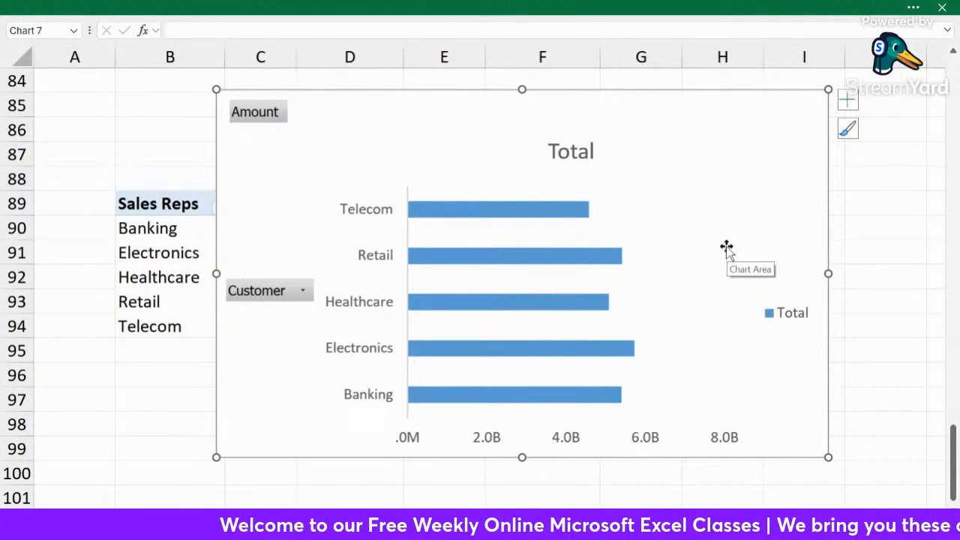
{"action": "left_click", "coordinate": [551, 153]}
{"action": "key", "text": "Delete"}
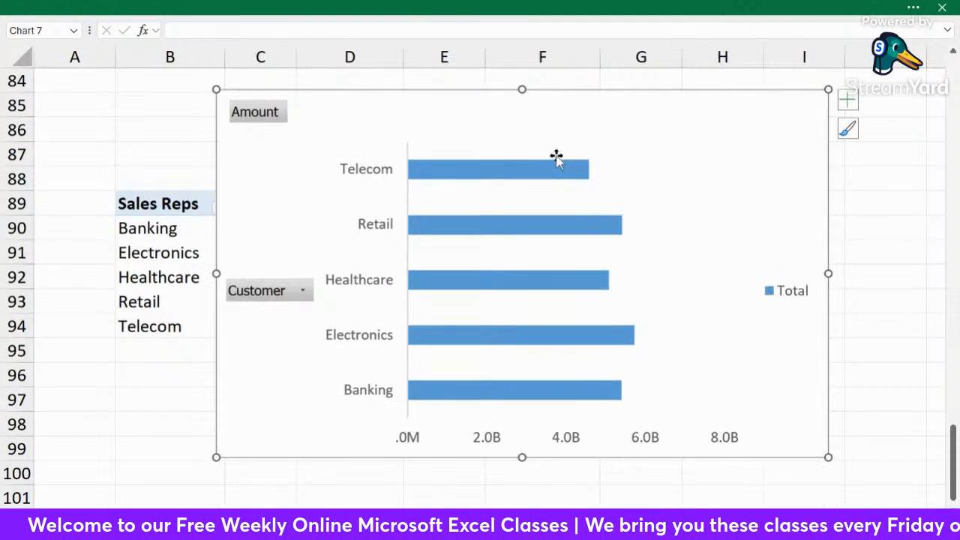
{"action": "left_click", "coordinate": [789, 294]}
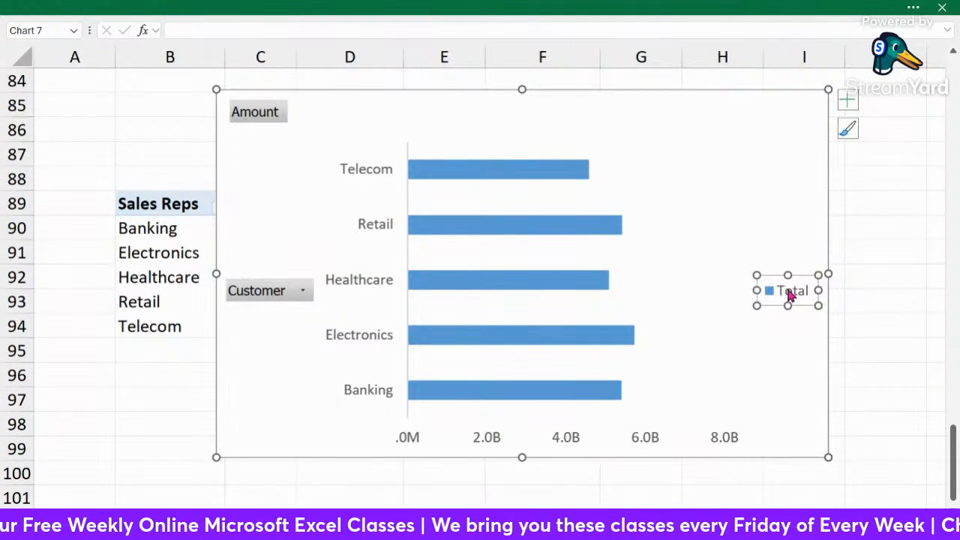
{"action": "key", "text": "Delete"}
{"action": "left_click", "coordinate": [595, 442]}
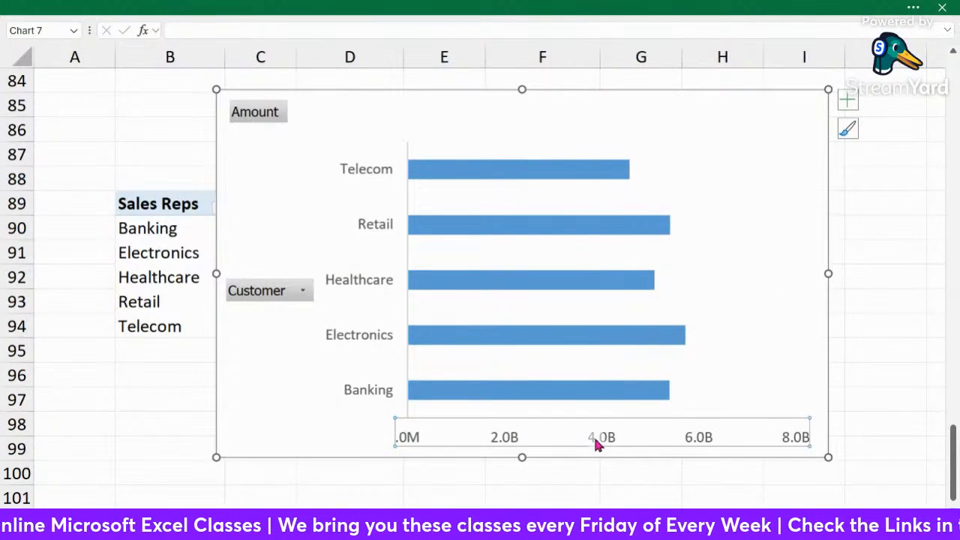
{"action": "key", "text": "Delete"}
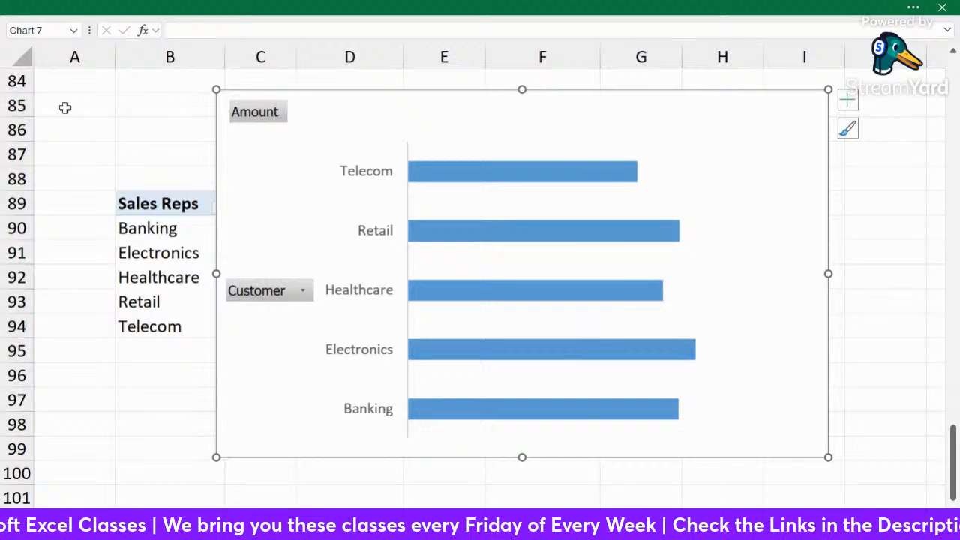
{"action": "right_click", "coordinate": [256, 113]}
{"action": "left_click", "coordinate": [315, 284]}
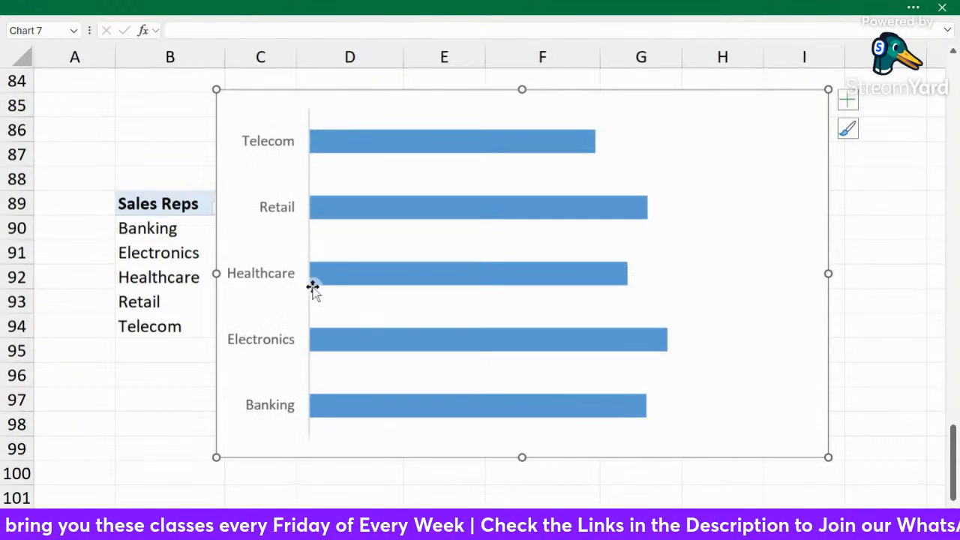
Set the customer bars' gap width to 72% and give them a solid orange fill.
{"action": "left_click", "coordinate": [442, 138]}
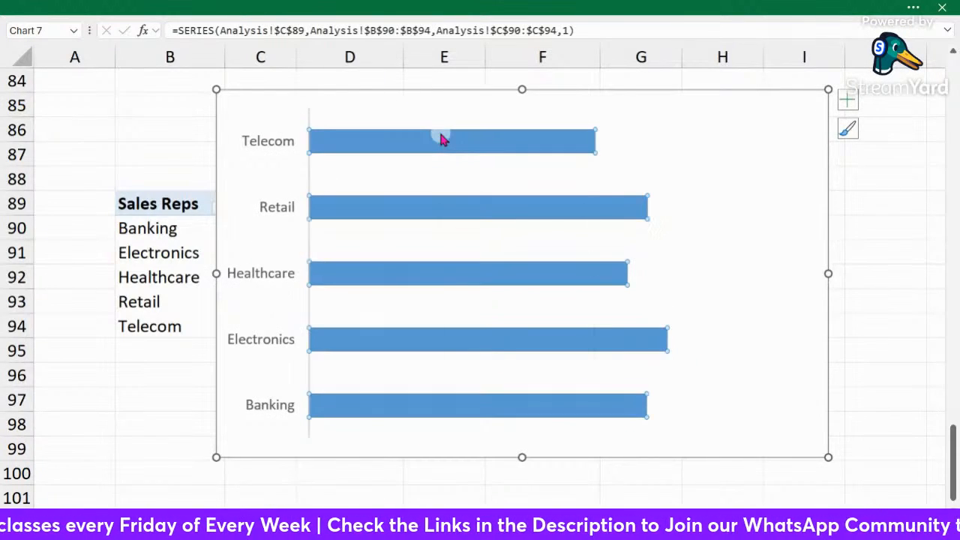
{"action": "right_click", "coordinate": [442, 139]}
{"action": "left_click", "coordinate": [497, 349]}
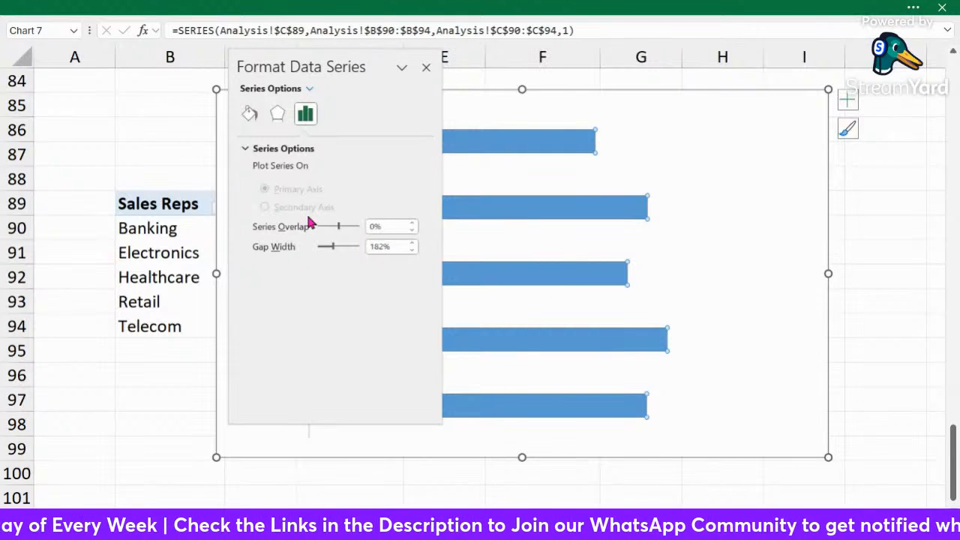
{"action": "left_click_drag", "start_coordinate": [331, 248], "coordinate": [326, 252]}
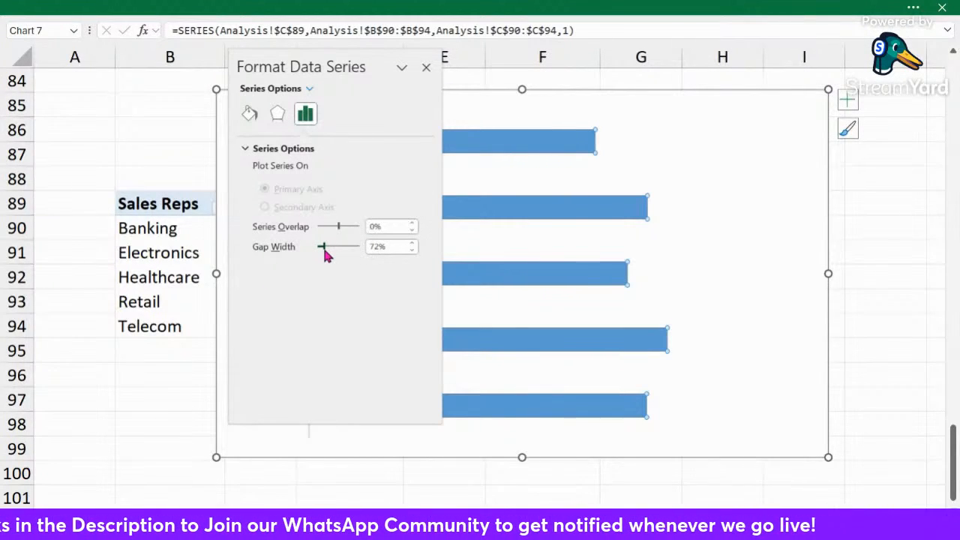
{"action": "left_click", "coordinate": [249, 113]}
{"action": "left_click", "coordinate": [259, 190]}
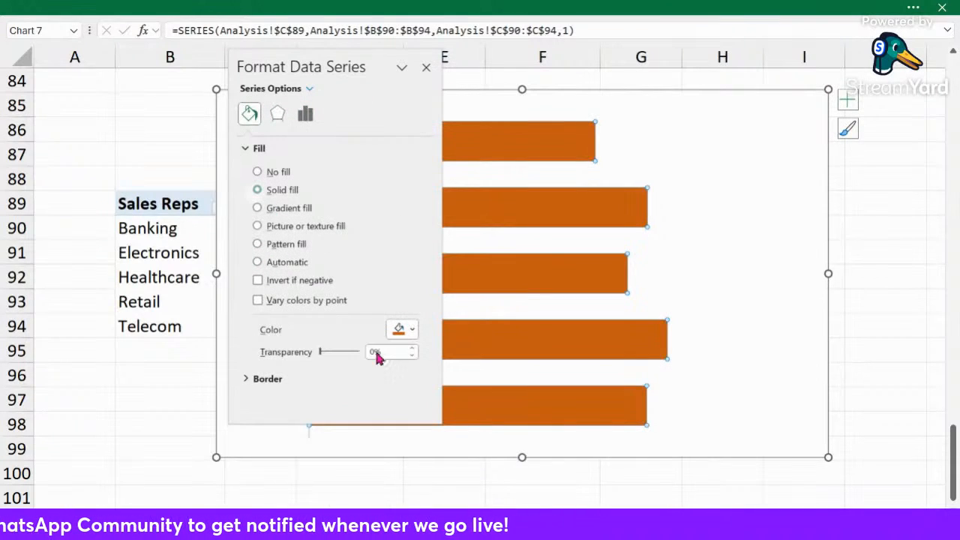
{"action": "left_click", "coordinate": [426, 69]}
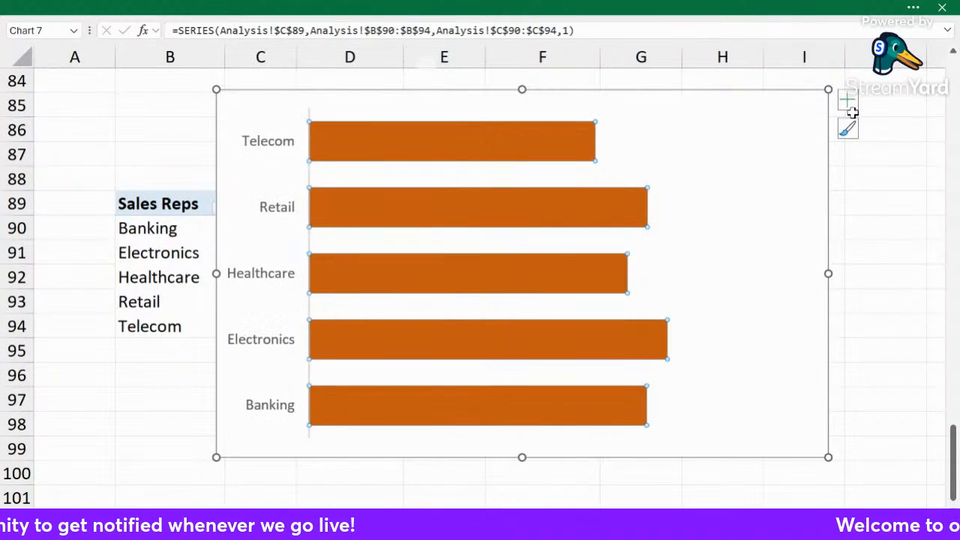
Add data labels to the customer bar chart and format them bold at font size 11.
{"action": "left_click", "coordinate": [847, 102]}
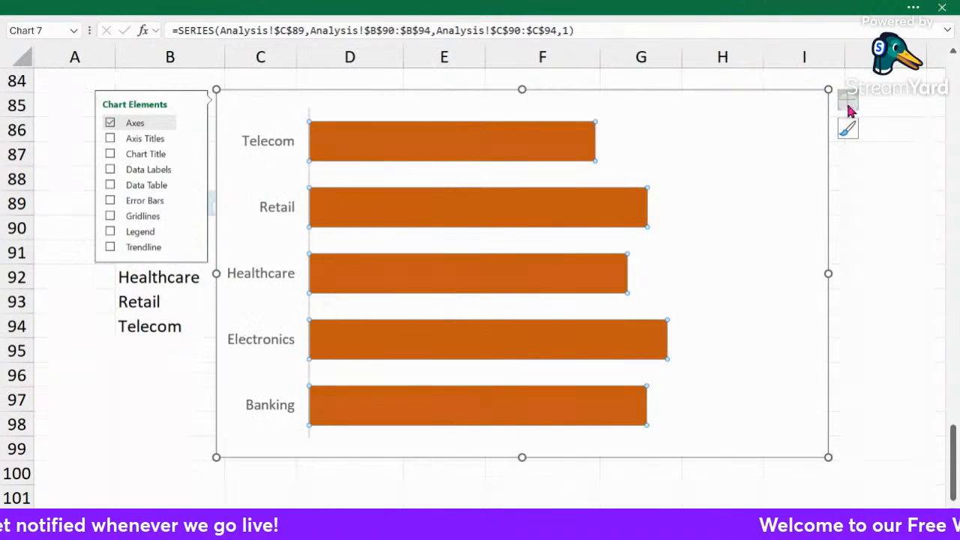
{"action": "left_click", "coordinate": [110, 171]}
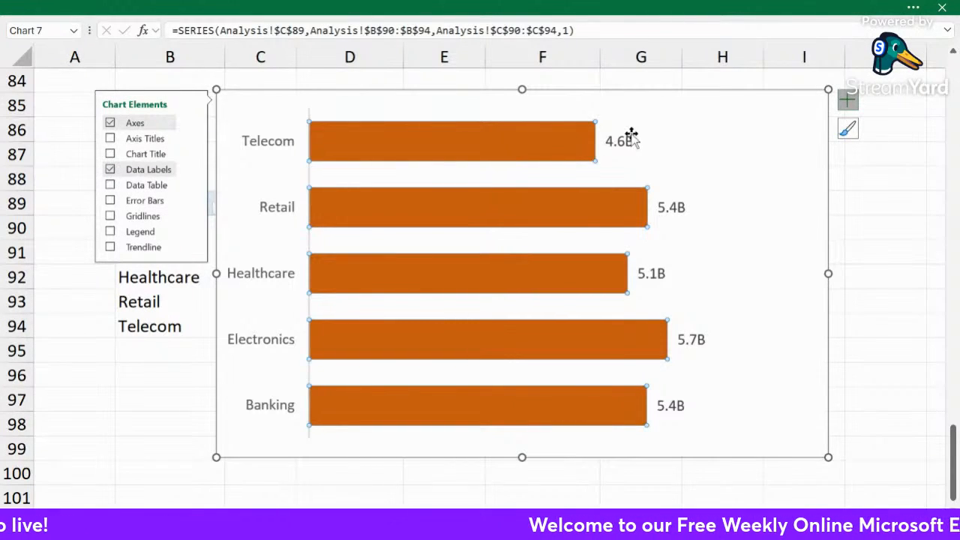
{"action": "left_click", "coordinate": [628, 136]}
{"action": "left_click", "coordinate": [222, 9]}
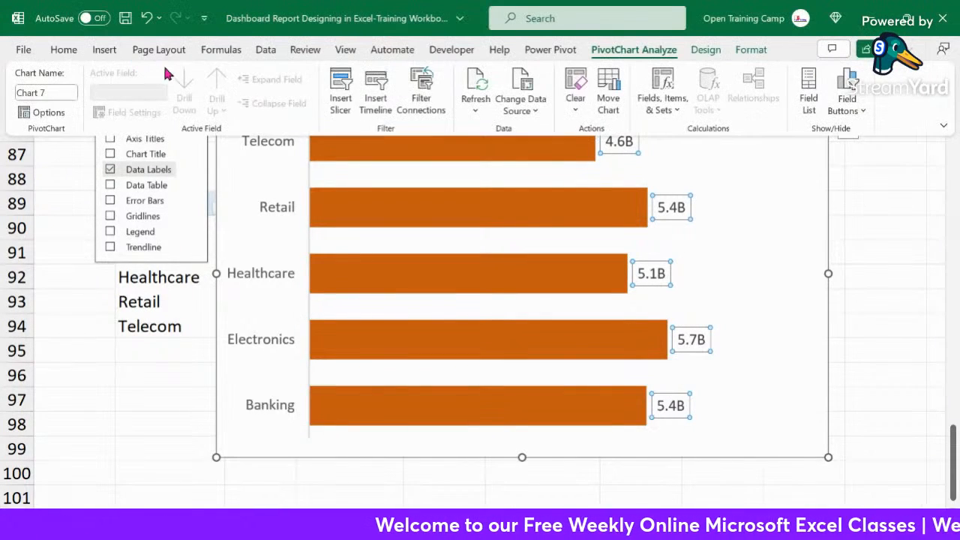
{"action": "left_click", "coordinate": [93, 52]}
{"action": "left_click", "coordinate": [63, 50]}
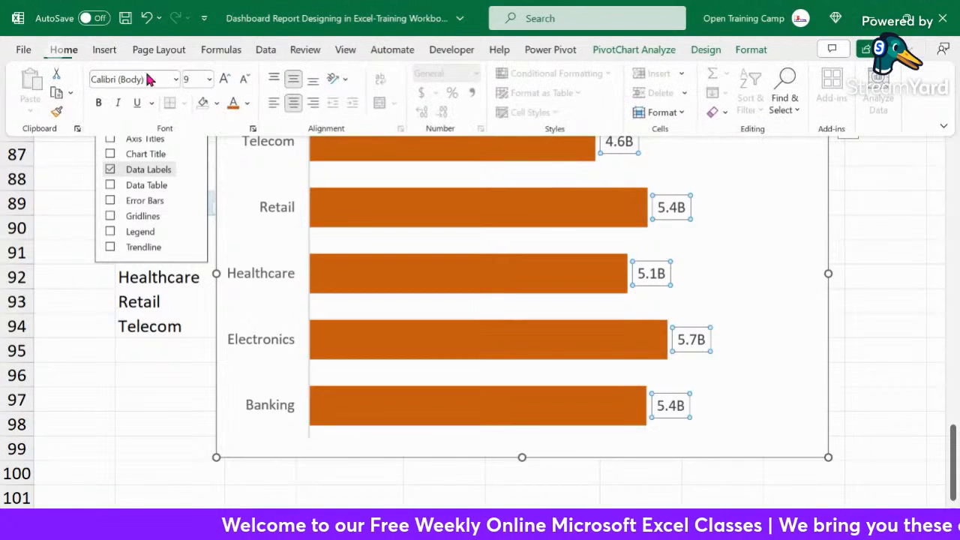
{"action": "left_click", "coordinate": [224, 79]}
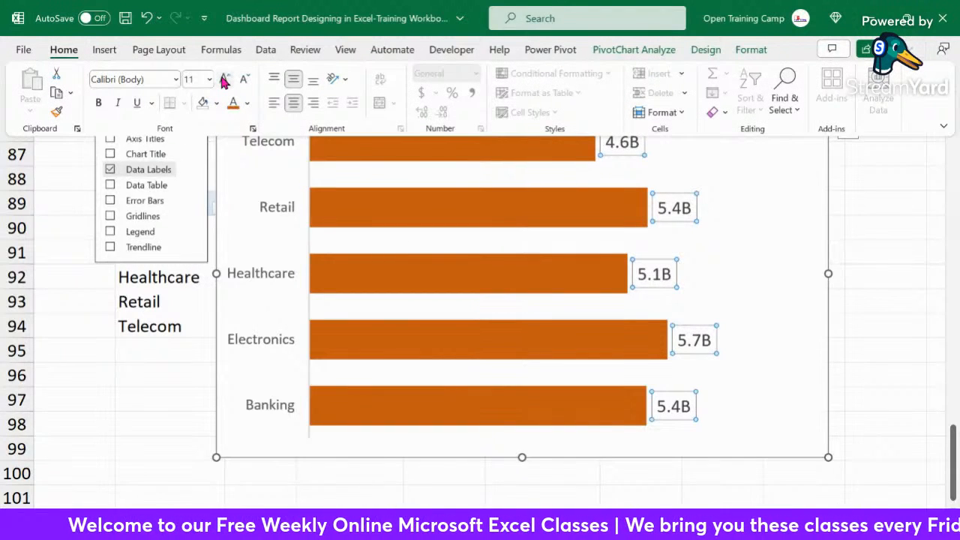
{"action": "left_click", "coordinate": [96, 108]}
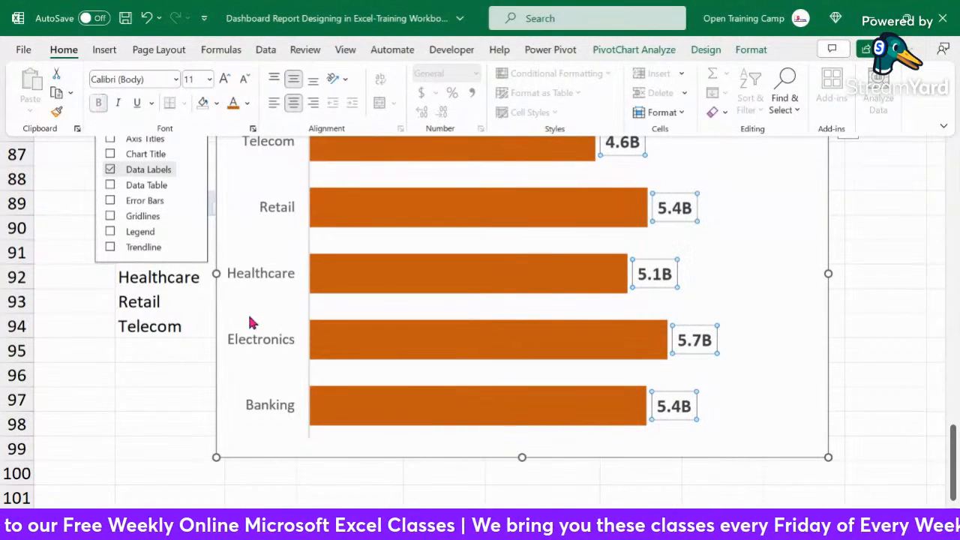
Cut the customer bar chart from the analysis sheet and paste it onto the dashboard sheet.
{"action": "left_click", "coordinate": [237, 88]}
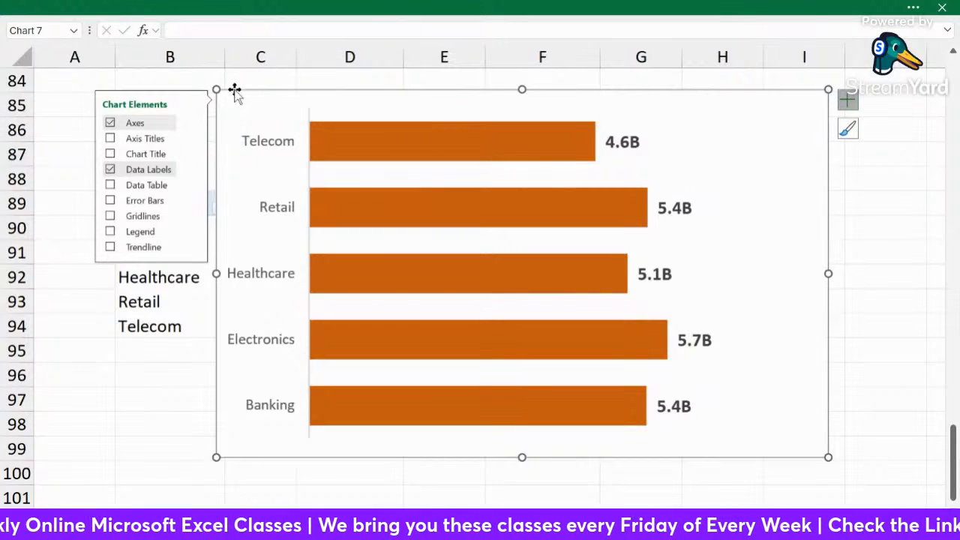
{"action": "key", "text": "Delete"}
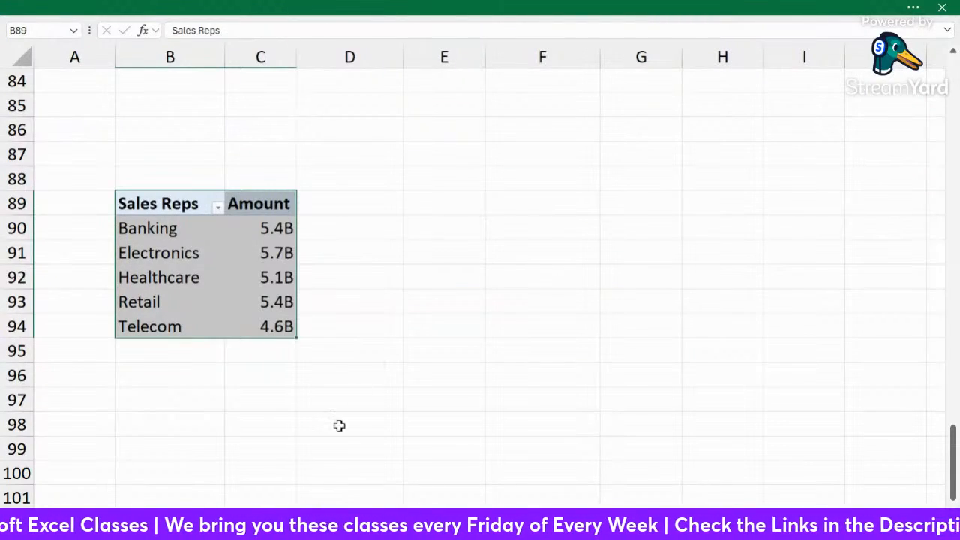
{"action": "left_click", "coordinate": [300, 517]}
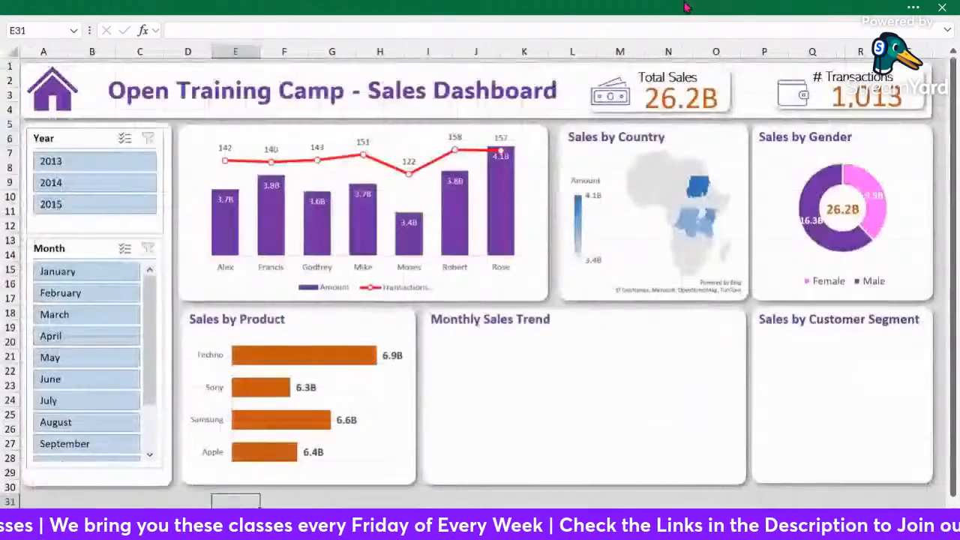
{"action": "left_click", "coordinate": [421, 501]}
{"action": "key", "text": "ctrl+v"}
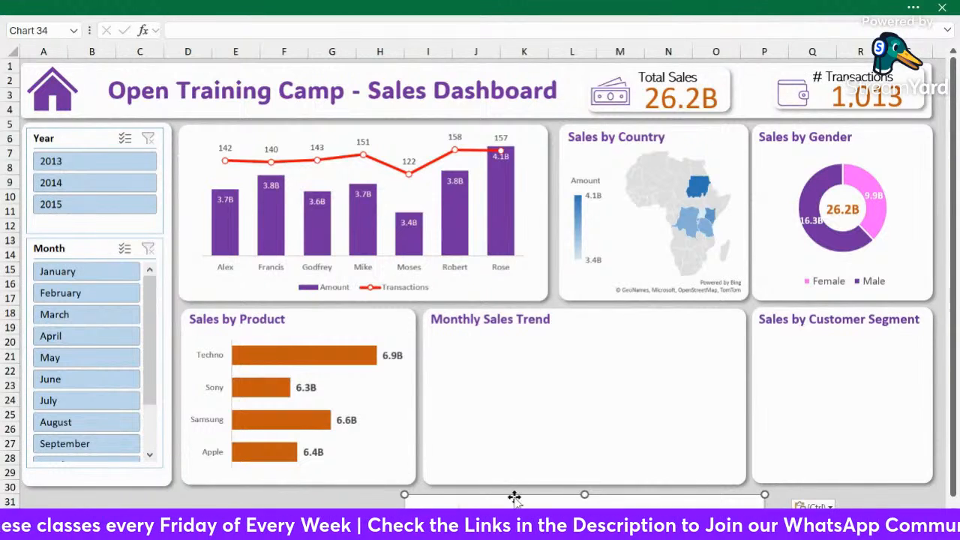
Narrow the pasted customer bar chart and move it beneath the Sales by Customer Segment heading.
{"action": "left_click_drag", "start_coordinate": [513, 496], "coordinate": [495, 293]}
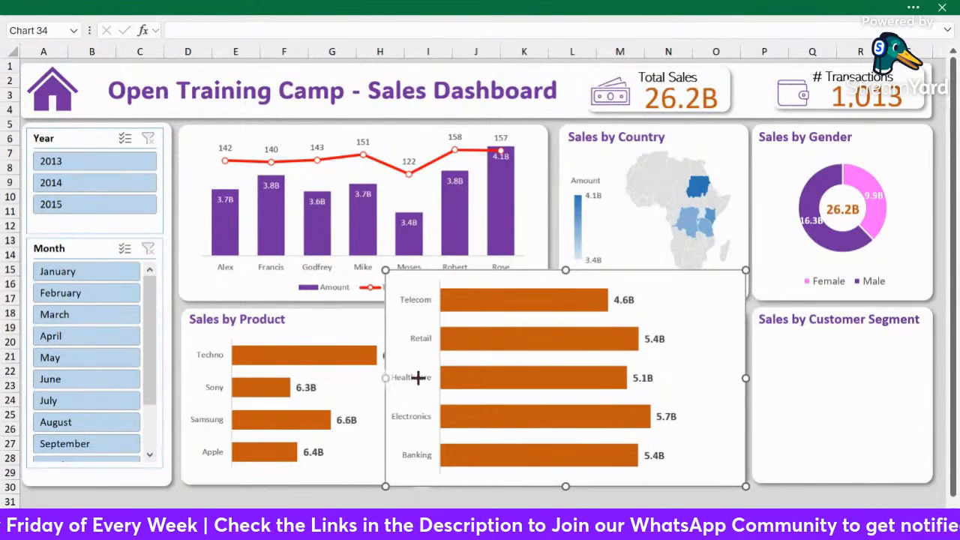
{"action": "left_click_drag", "start_coordinate": [419, 378], "coordinate": [504, 378]}
{"action": "left_click_drag", "start_coordinate": [545, 272], "coordinate": [798, 330]}
{"action": "left_click", "coordinate": [798, 331]}
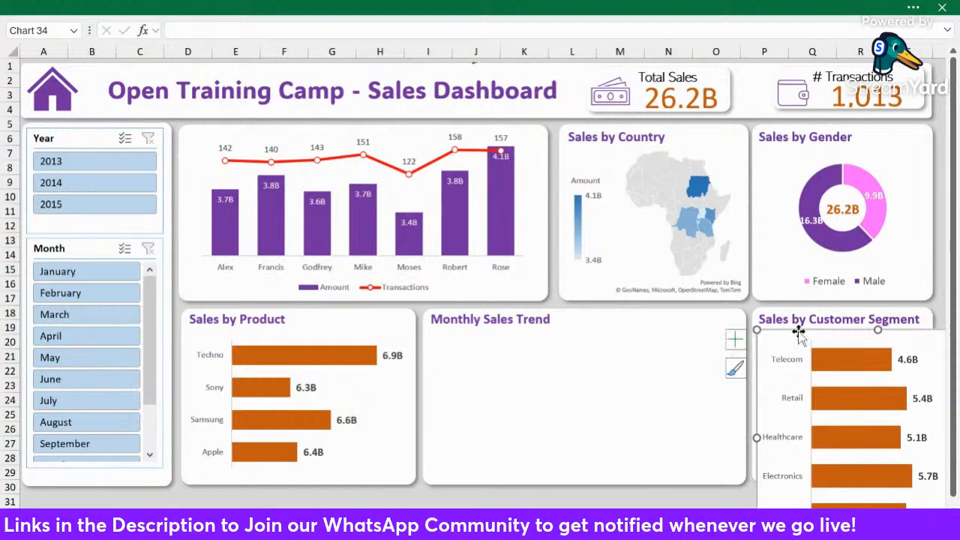
{"action": "scroll", "coordinate": [781, 422], "scroll_direction": "right", "scroll_amount": 3}
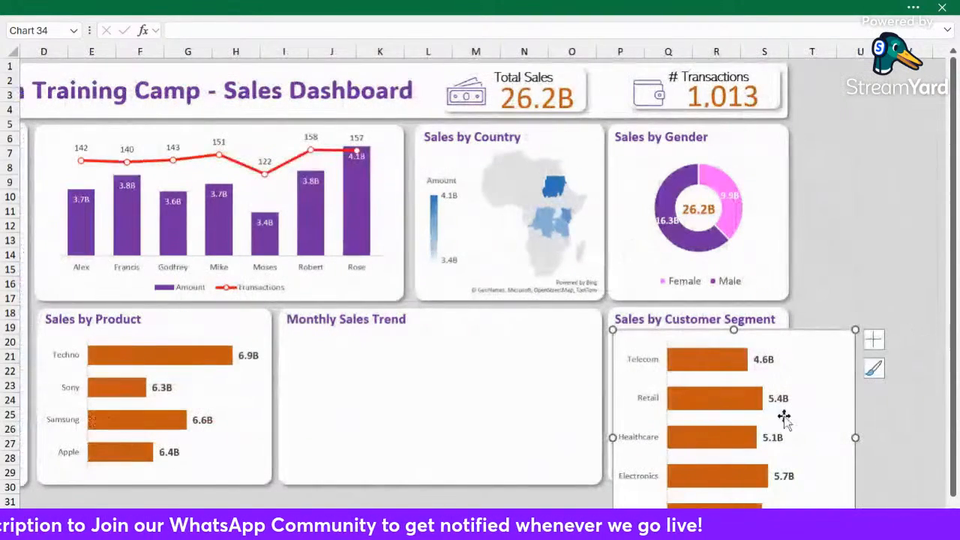
Narrow the Monthly Sales Trend card slightly to free space beside the Sales by Customer Segment card.
{"action": "left_click", "coordinate": [584, 417]}
{"action": "left_click_drag", "start_coordinate": [600, 398], "coordinate": [586, 397]}
{"action": "left_click", "coordinate": [850, 300]}
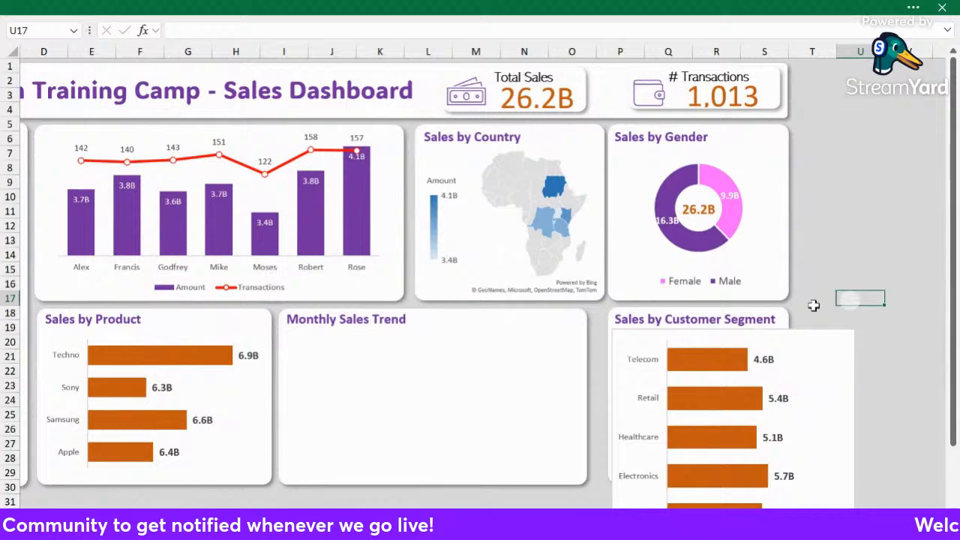
Reduce the customer bar chart's width and height so it fits within the Sales by Customer Segment card.
{"action": "left_click", "coordinate": [818, 351]}
{"action": "left_click_drag", "start_coordinate": [854, 437], "coordinate": [787, 431]}
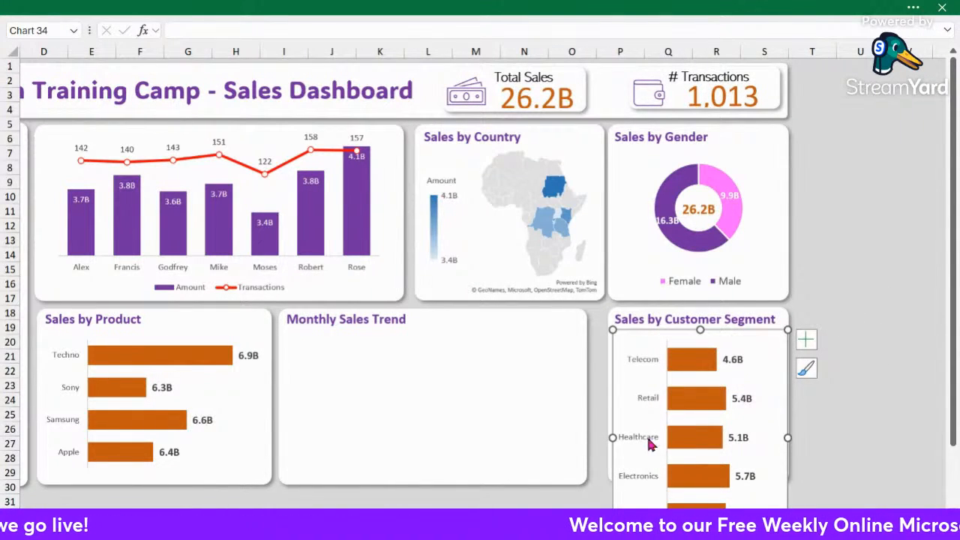
{"action": "left_click_drag", "start_coordinate": [615, 437], "coordinate": [608, 439]}
{"action": "scroll", "coordinate": [720, 459], "scroll_direction": "down", "scroll_amount": 1}
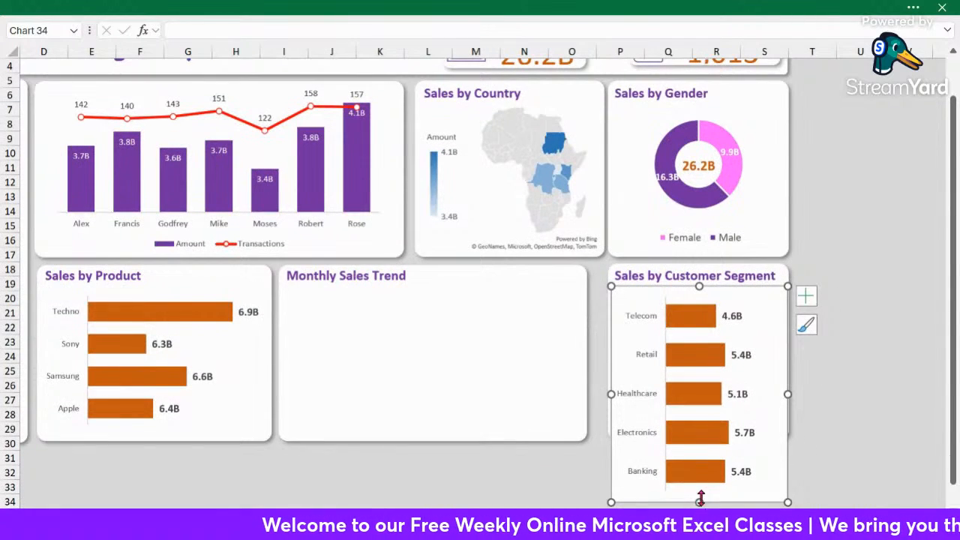
{"action": "left_click_drag", "start_coordinate": [699, 500], "coordinate": [700, 439]}
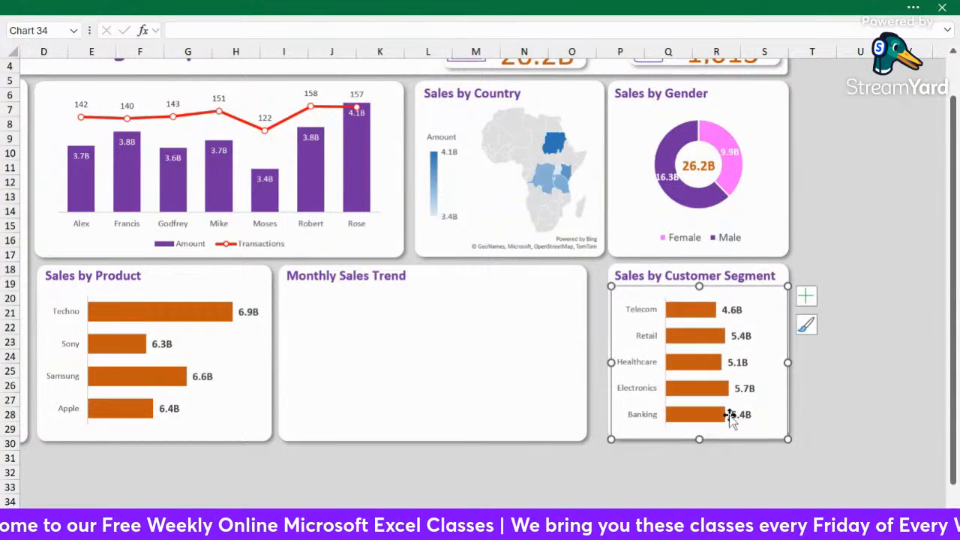
{"action": "left_click", "coordinate": [828, 368]}
{"action": "left_click", "coordinate": [746, 292]}
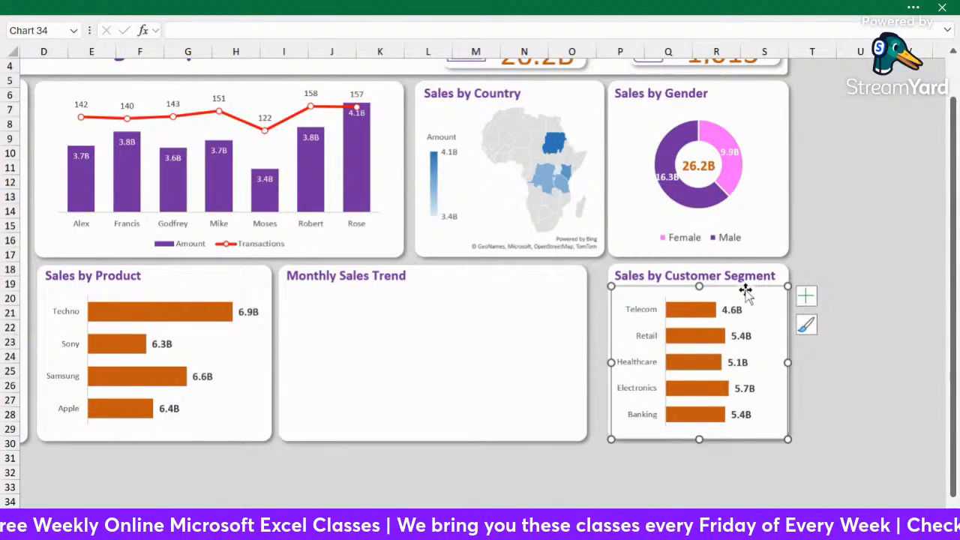
Widen the Sales by Customer Segment card toward the Monthly Sales Trend card.
{"action": "left_click", "coordinate": [529, 318]}
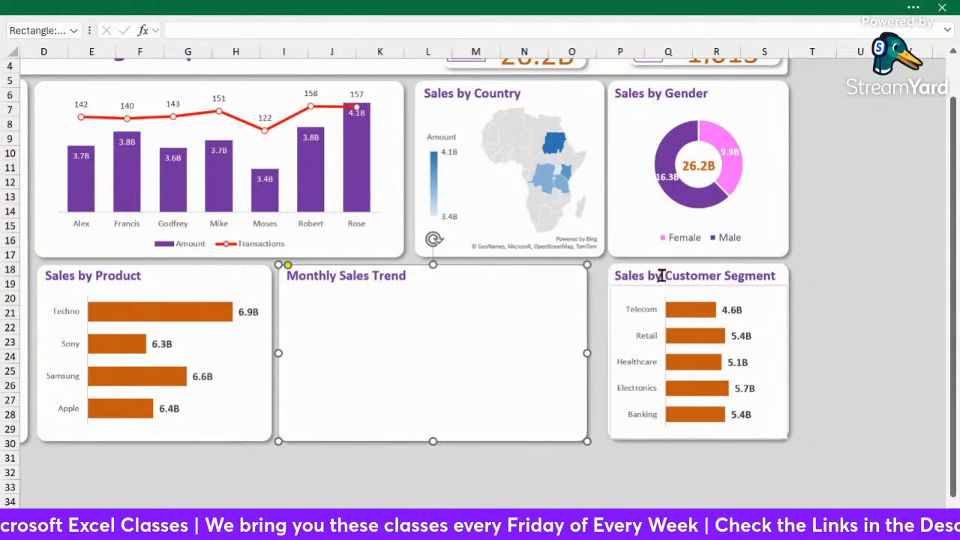
{"action": "left_click", "coordinate": [826, 275]}
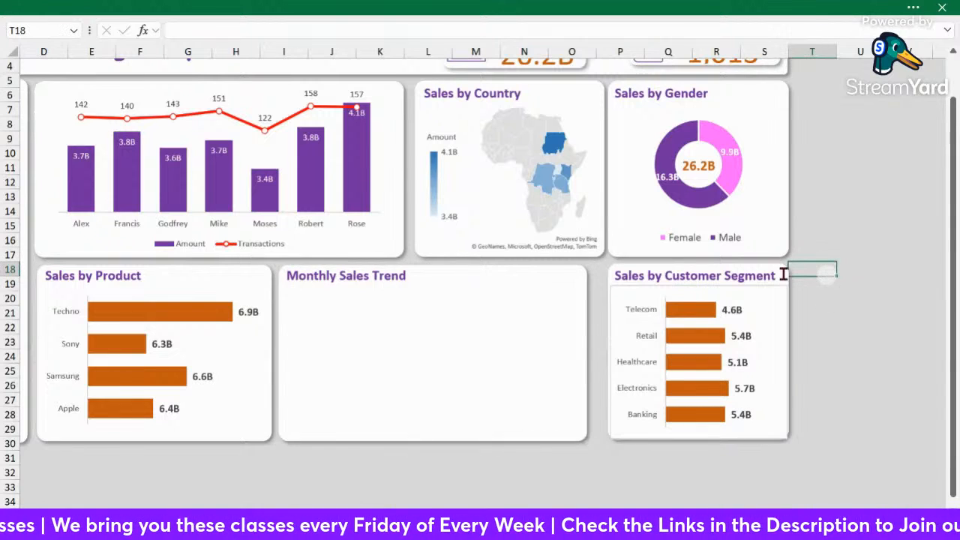
{"action": "left_click", "coordinate": [820, 324]}
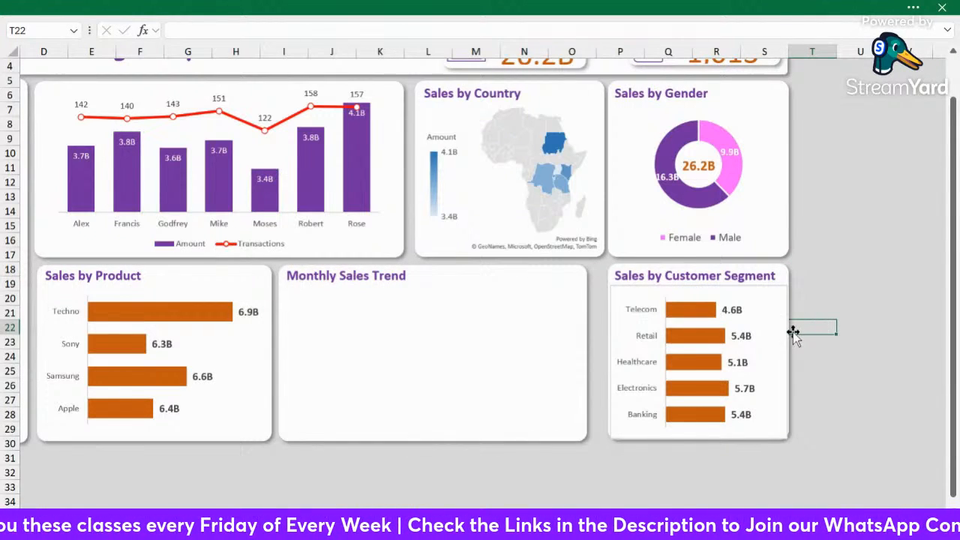
{"action": "left_click", "coordinate": [788, 332]}
{"action": "left_click_drag", "start_coordinate": [603, 354], "coordinate": [594, 355]}
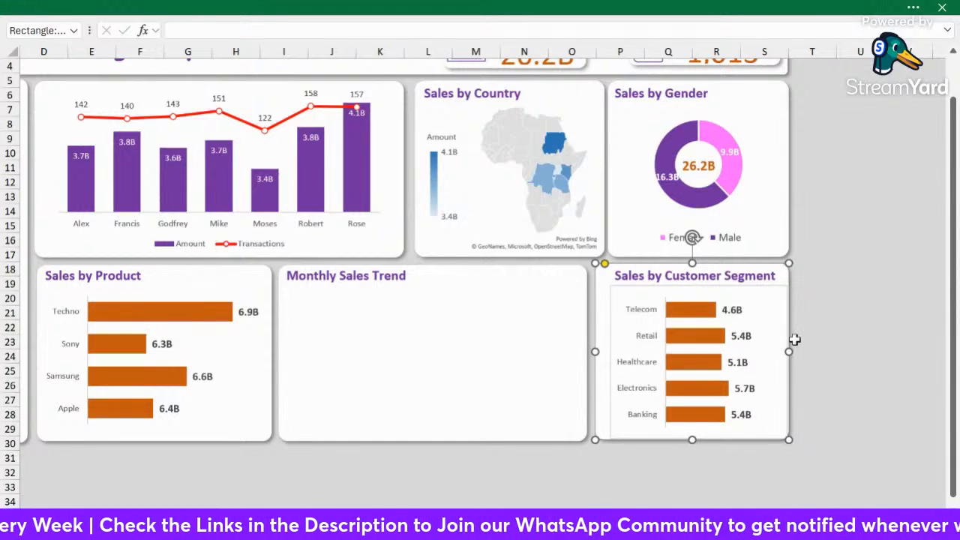
Stretch the customer bar chart to the widened card's width and adjust its upper and lower edges to the card.
{"action": "left_click", "coordinate": [614, 350]}
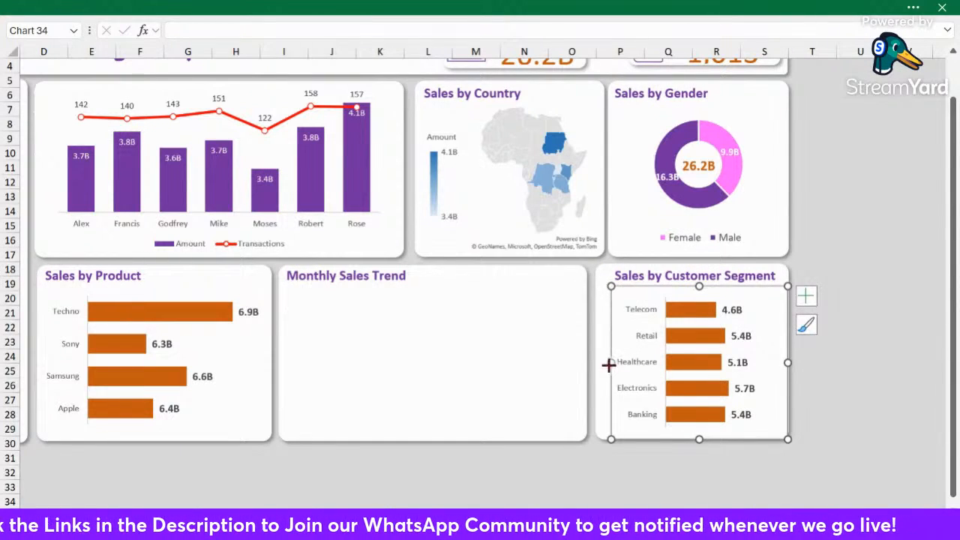
{"action": "left_click_drag", "start_coordinate": [608, 365], "coordinate": [599, 367]}
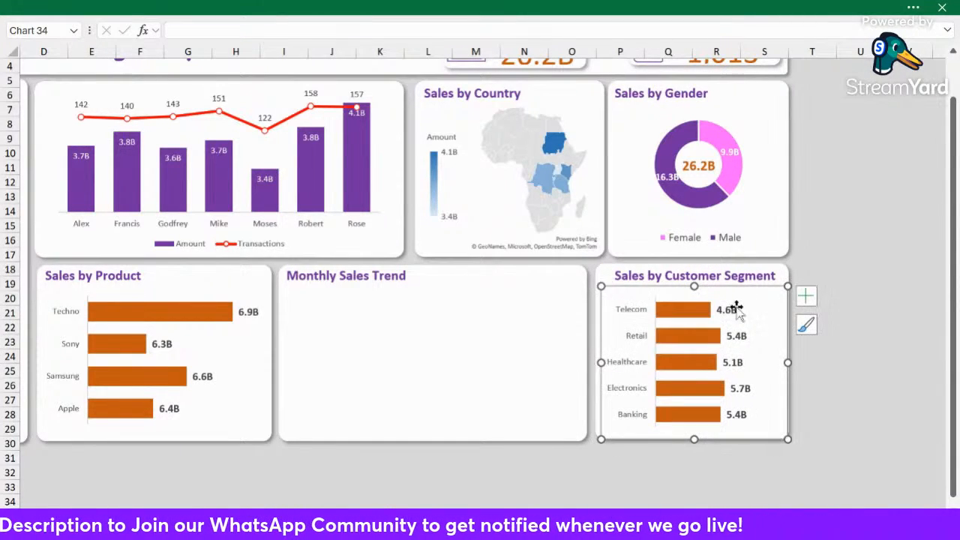
{"action": "left_click_drag", "start_coordinate": [693, 286], "coordinate": [693, 281]}
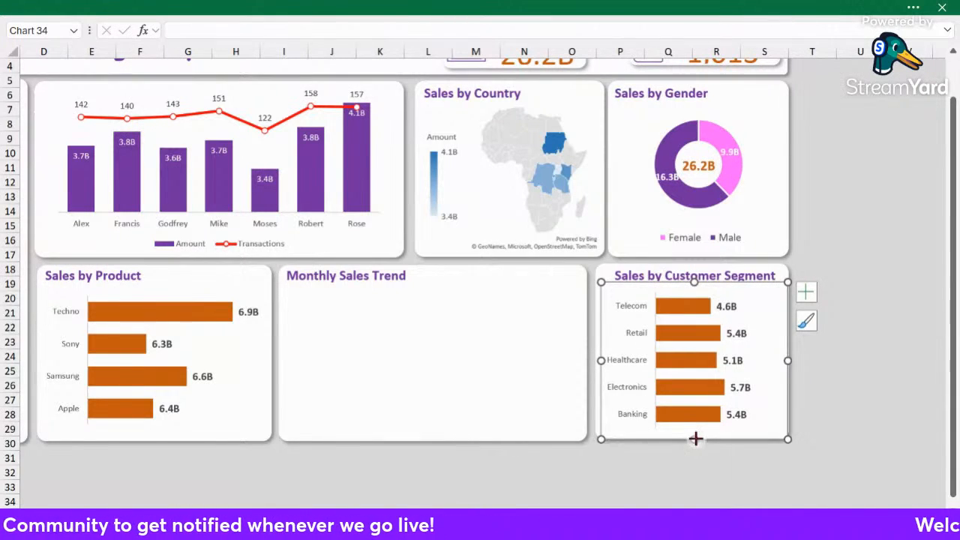
{"action": "left_click_drag", "start_coordinate": [695, 438], "coordinate": [694, 435]}
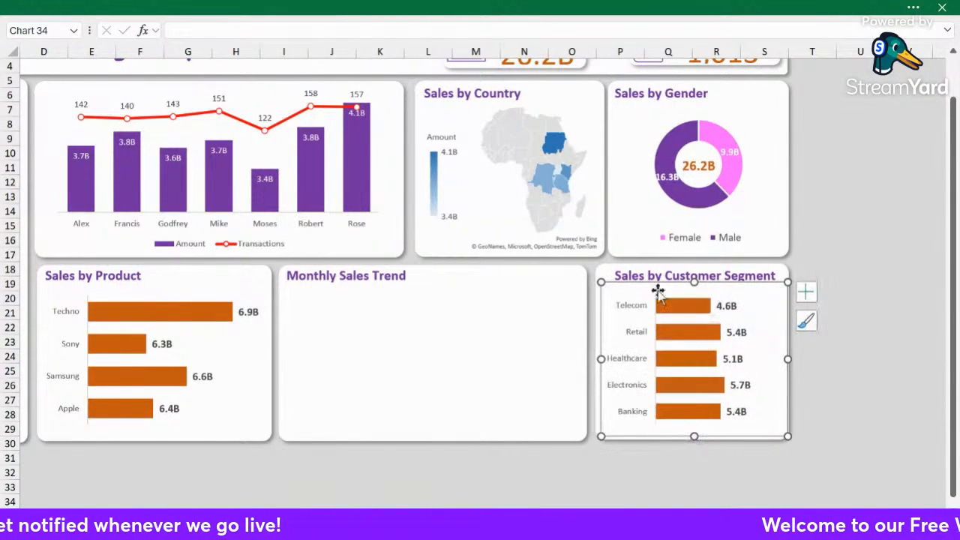
Remove the fill and outline from the customer bar chart's area.
{"action": "left_click", "coordinate": [630, 18]}
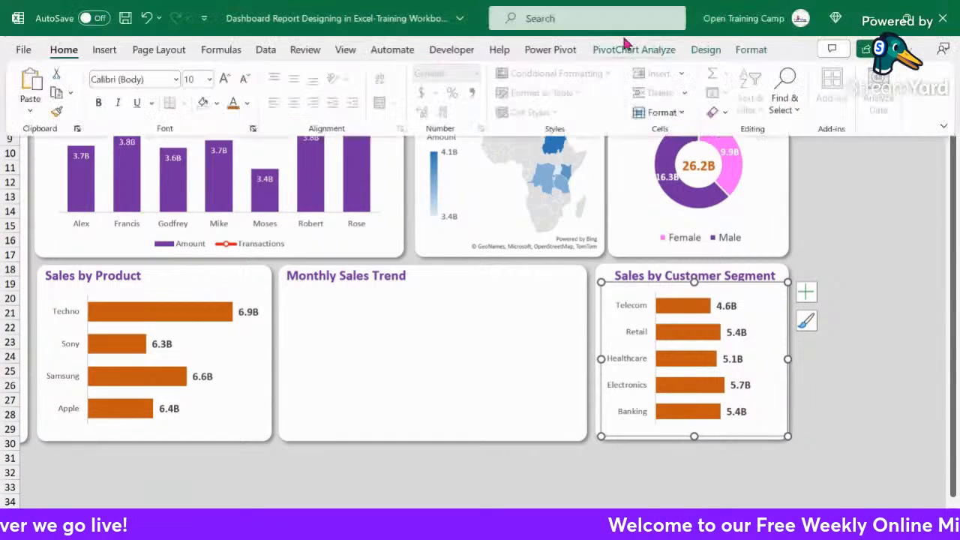
{"action": "left_click", "coordinate": [751, 50]}
{"action": "left_click", "coordinate": [441, 72]}
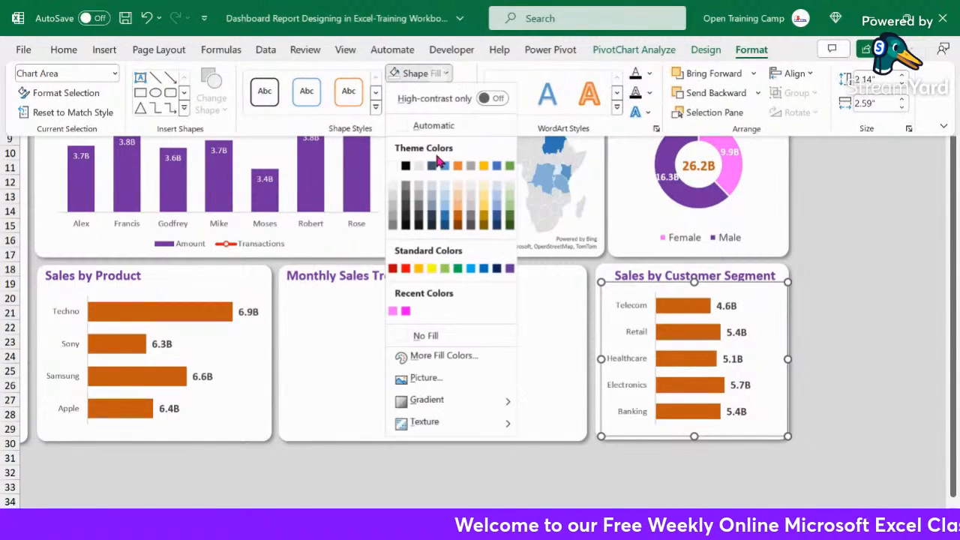
{"action": "left_click", "coordinate": [424, 335]}
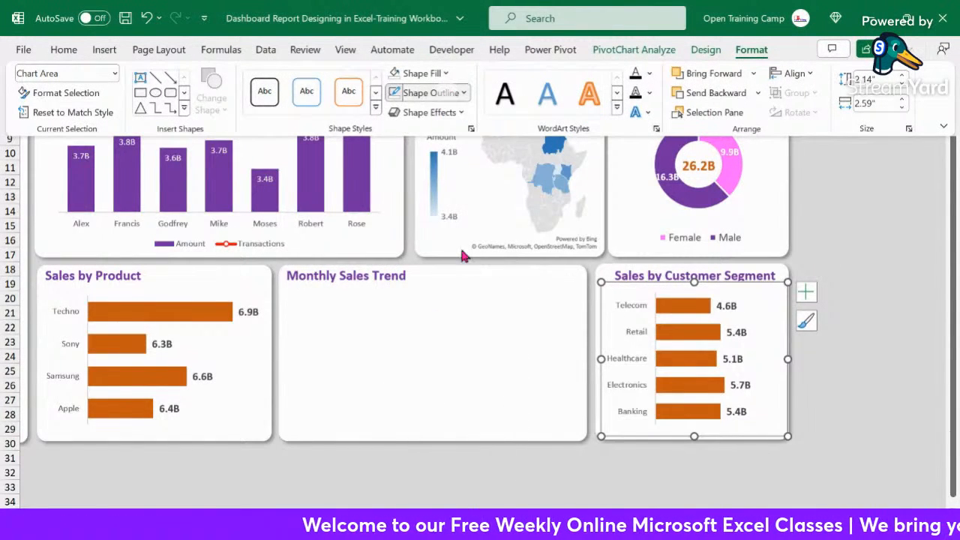
{"action": "left_click", "coordinate": [428, 360]}
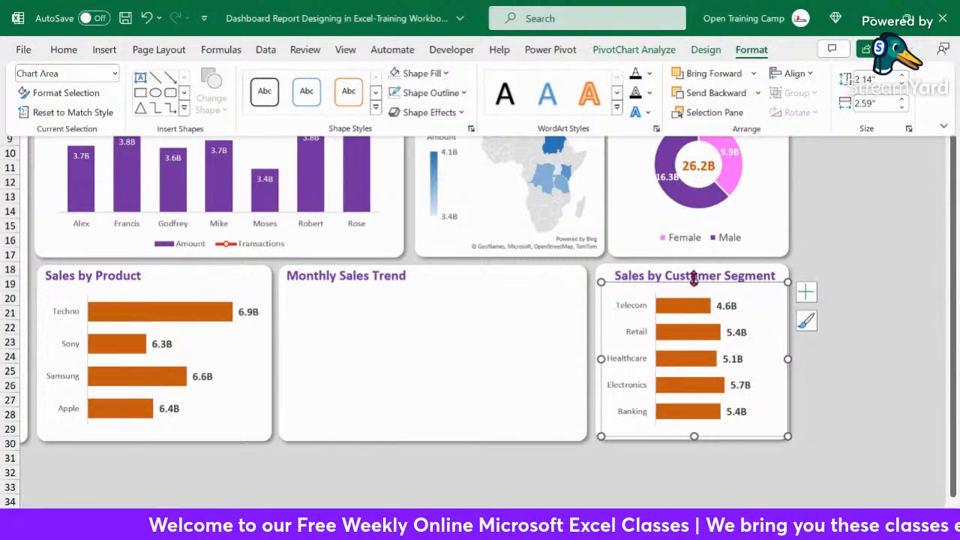
{"action": "key", "text": "ctrl+shift+F1"}
{"action": "left_click", "coordinate": [863, 285]}
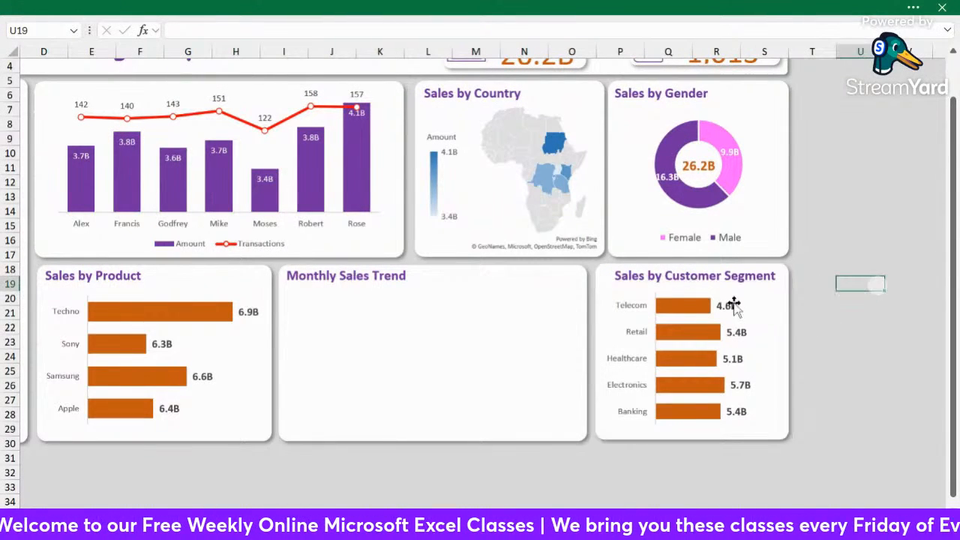
Extend the customer bar chart's upper edge over the card heading to make the plot taller.
{"action": "left_click", "coordinate": [738, 303]}
{"action": "left_click_drag", "start_coordinate": [691, 280], "coordinate": [694, 271]}
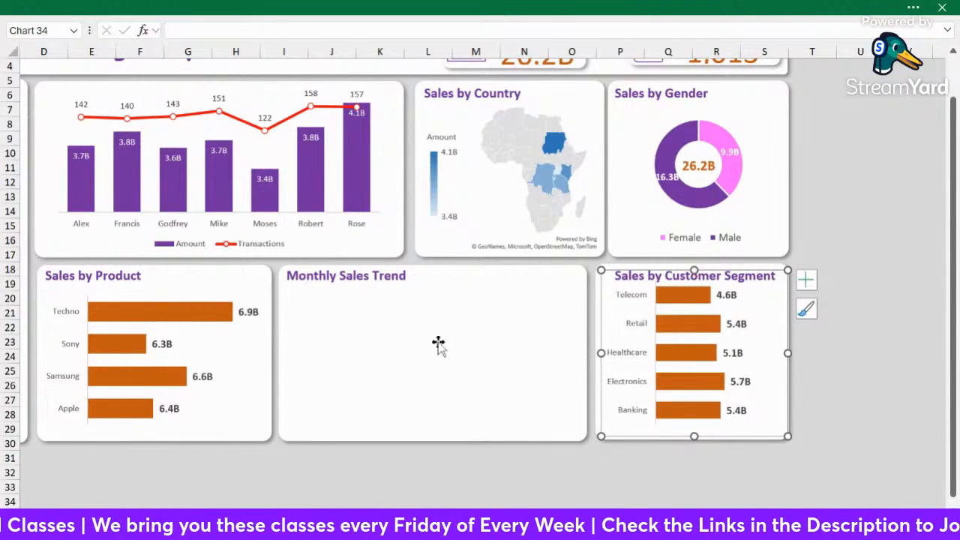
{"action": "left_click", "coordinate": [864, 343]}
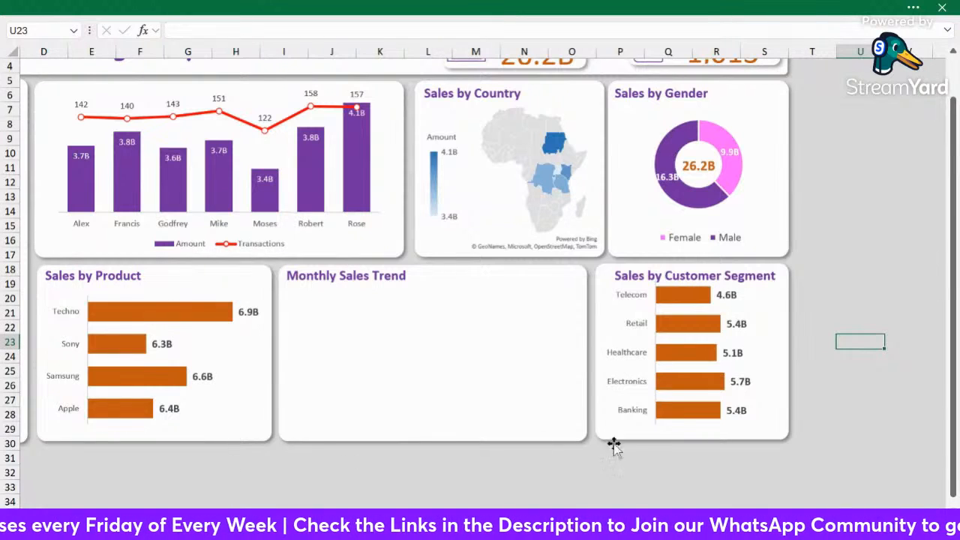
Increase the category axis labels of the customer segment and product bar charts to font size 10.
{"action": "scroll", "coordinate": [475, 245], "scroll_direction": "left", "scroll_amount": 3}
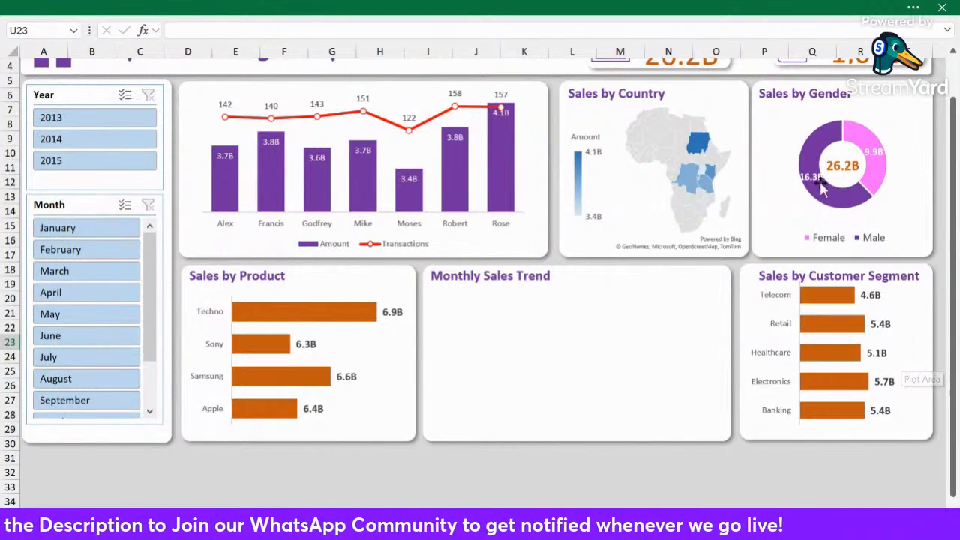
{"action": "left_click", "coordinate": [777, 359]}
{"action": "left_click", "coordinate": [776, 359]}
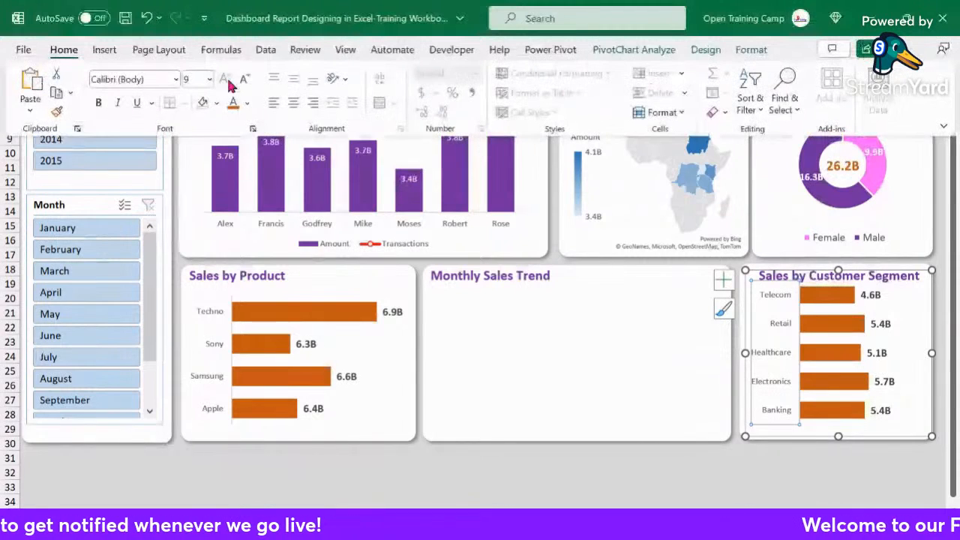
{"action": "left_click", "coordinate": [213, 330]}
{"action": "left_click", "coordinate": [213, 320]}
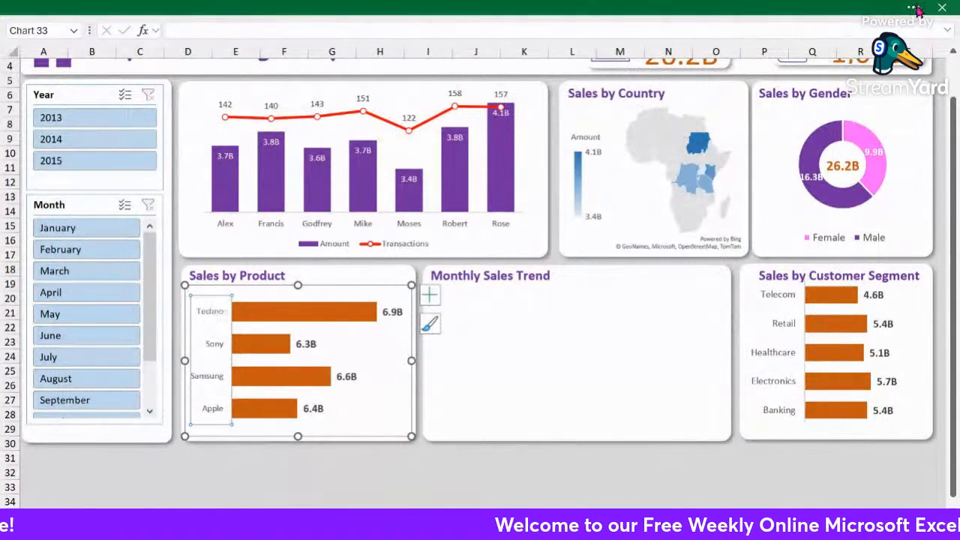
{"action": "mouse_move", "coordinate": [173, 64]}
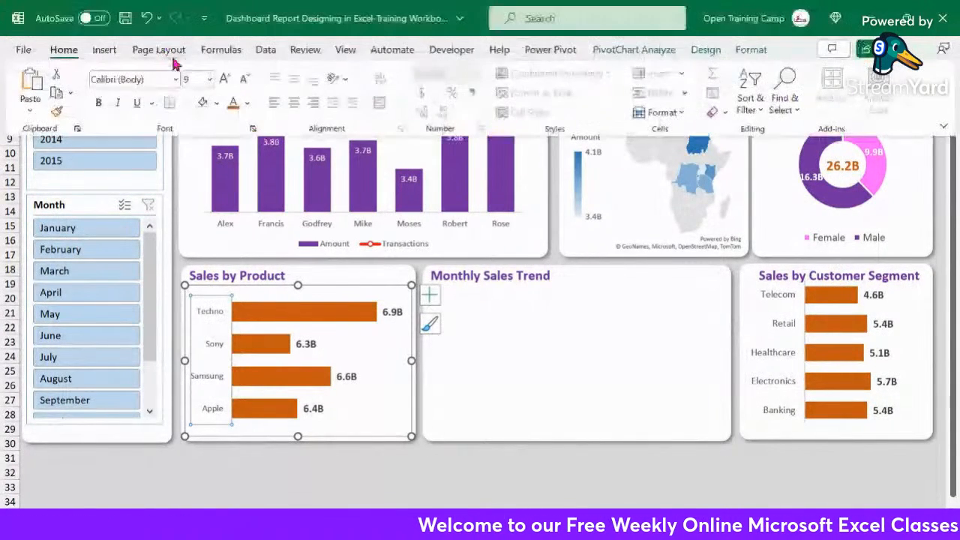
{"action": "left_click", "coordinate": [228, 81]}
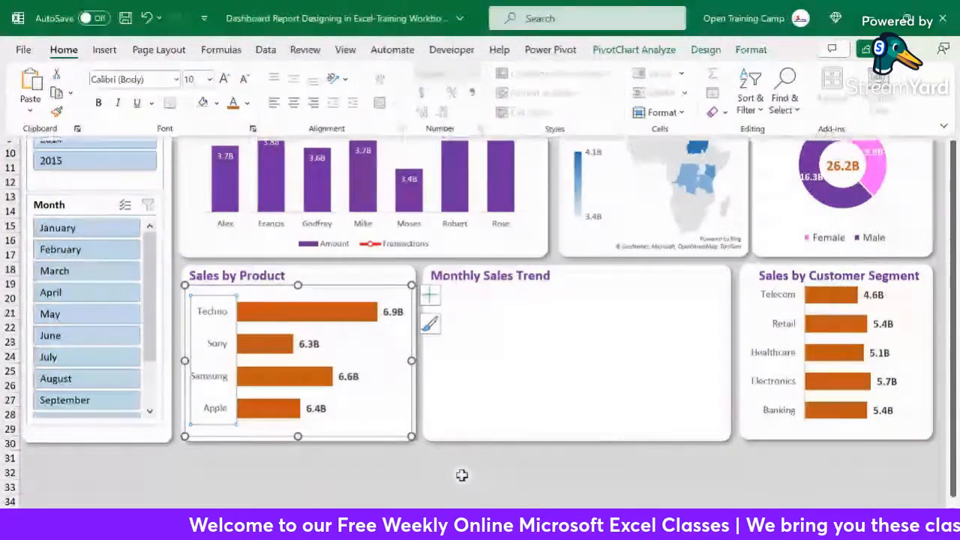
{"action": "left_click", "coordinate": [524, 473]}
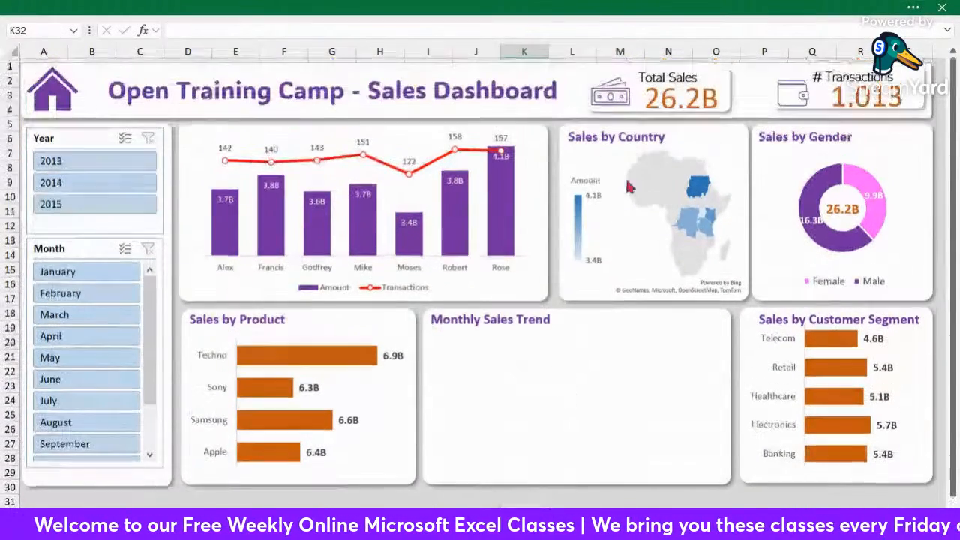
Copy the customer segment pivot table in B89:C94 and paste it at B101 on the same sheet.
{"action": "scroll", "coordinate": [565, 390], "scroll_direction": "up", "scroll_amount": 1}
{"action": "left_click", "coordinate": [180, 517]}
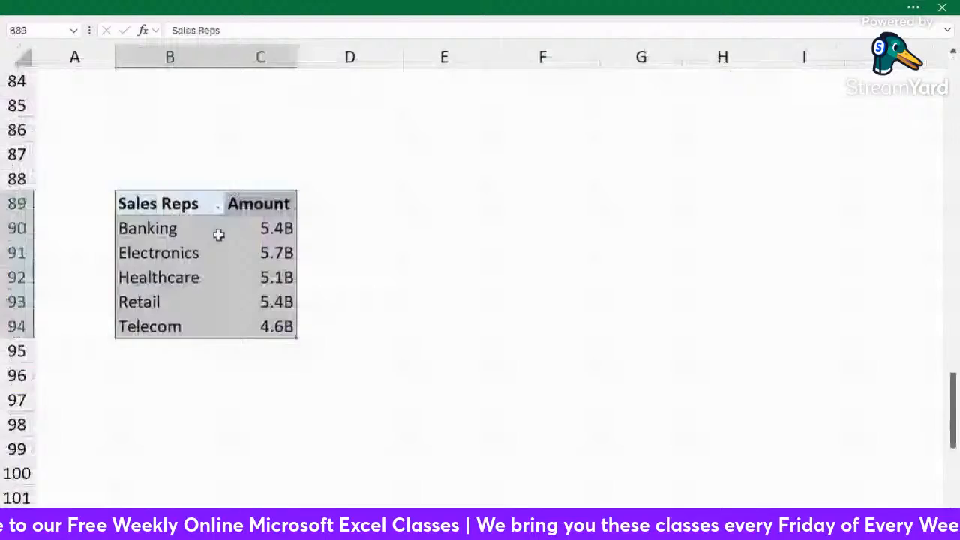
{"action": "left_click", "coordinate": [271, 382]}
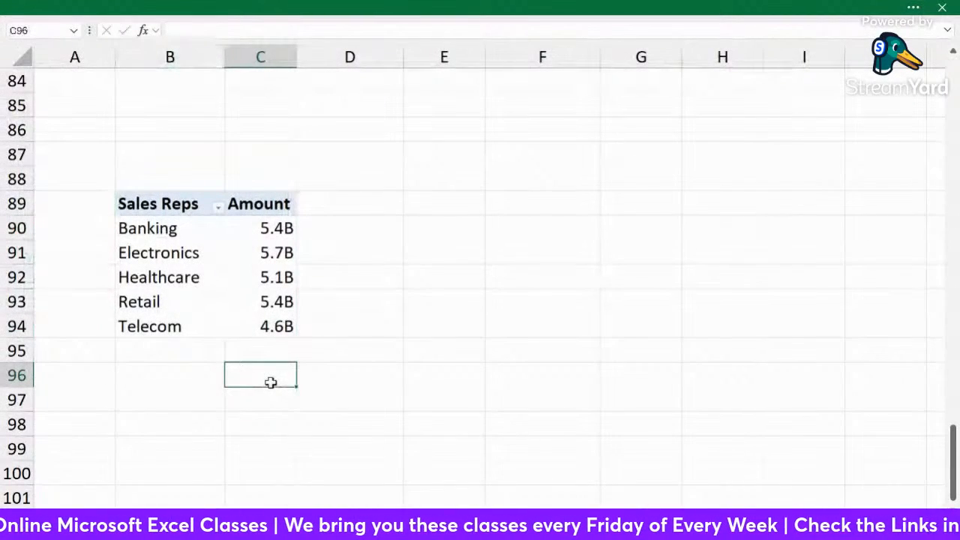
{"action": "left_click", "coordinate": [274, 519]}
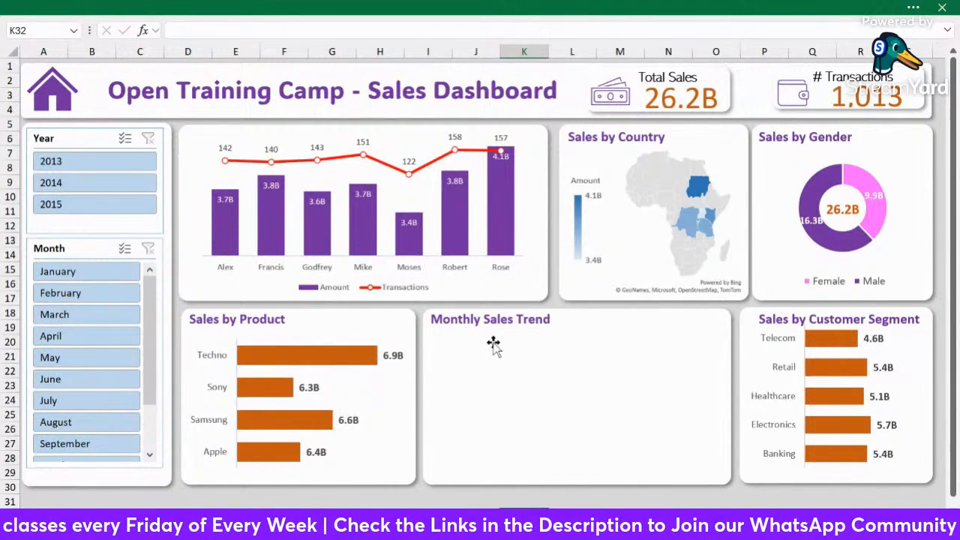
{"action": "left_click", "coordinate": [337, 517]}
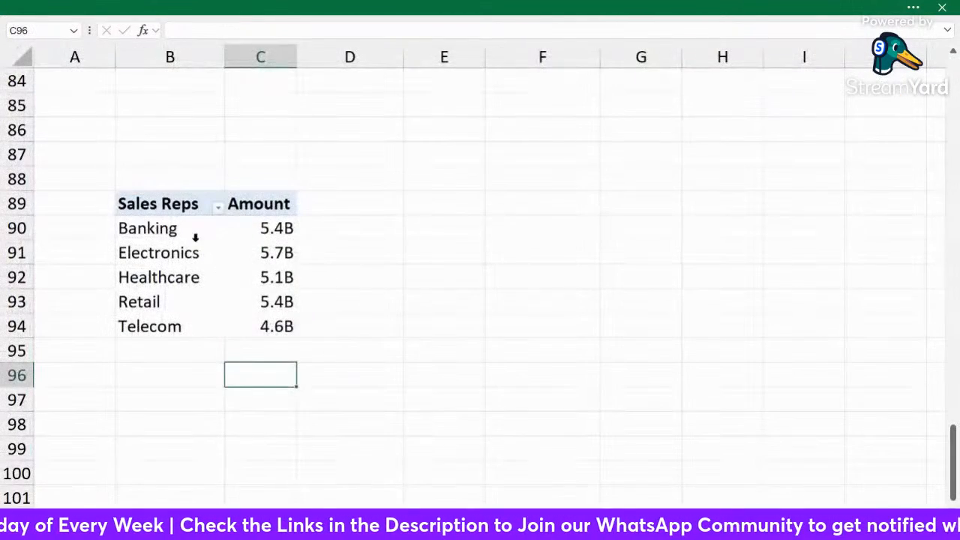
{"action": "left_click_drag", "start_coordinate": [134, 205], "coordinate": [250, 317]}
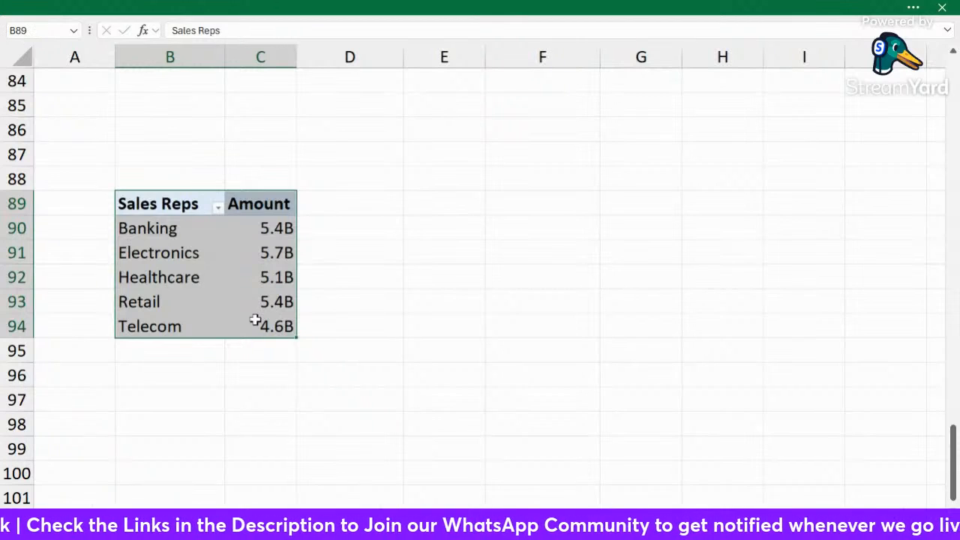
{"action": "key", "text": "ctrl+c"}
{"action": "scroll", "coordinate": [561, 260], "scroll_direction": "down", "scroll_amount": 1}
{"action": "scroll", "coordinate": [561, 260], "scroll_direction": "down", "scroll_amount": 2}
{"action": "left_click", "coordinate": [150, 275]}
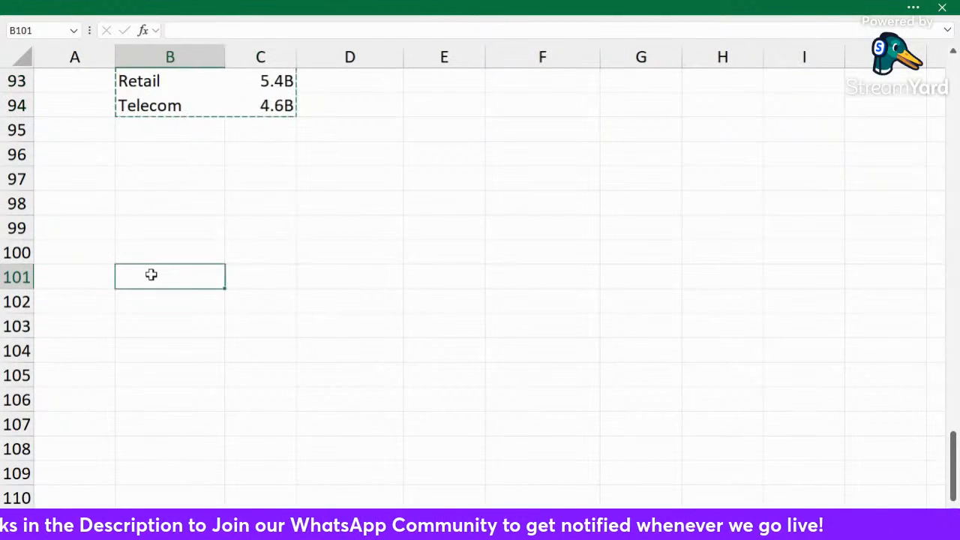
{"action": "key", "text": "ctrl+v"}
Replace the Customer row field with Month in the pivot table at B101, and select the whole table down to December.
{"action": "left_click", "coordinate": [911, 8]}
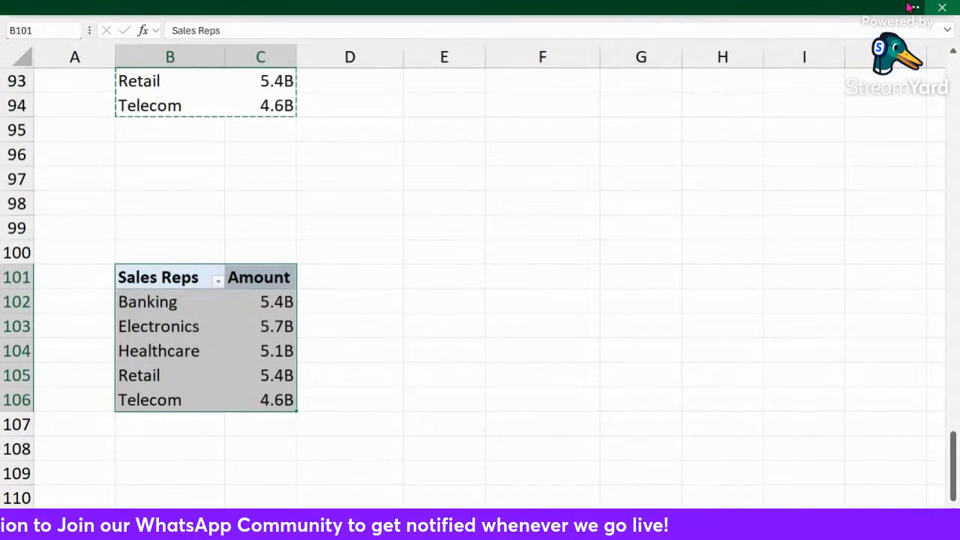
{"action": "left_click", "coordinate": [619, 50]}
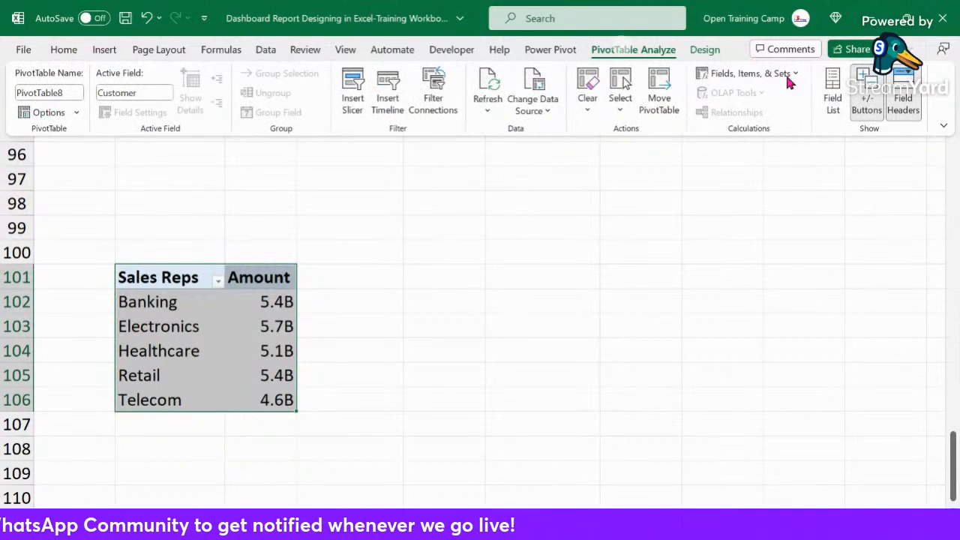
{"action": "left_click", "coordinate": [831, 88]}
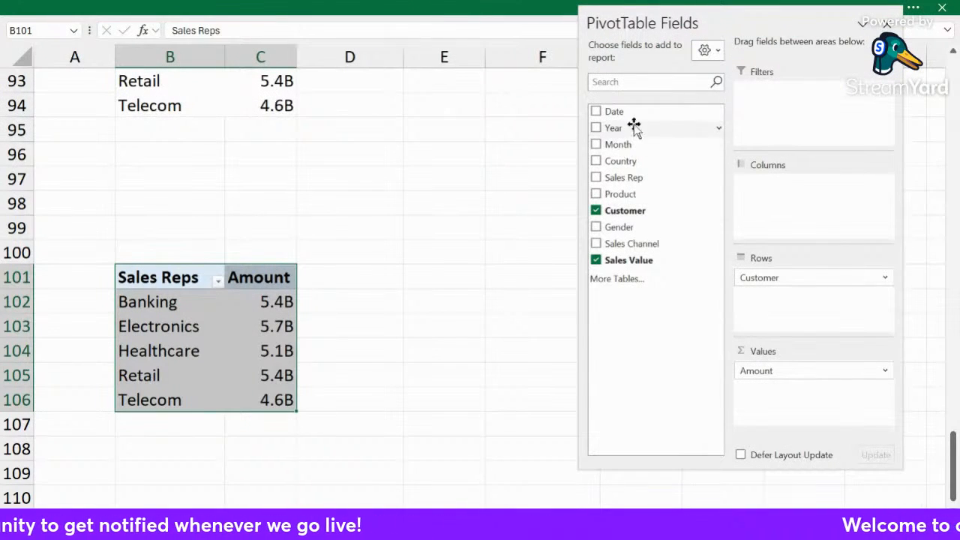
{"action": "left_click", "coordinate": [596, 211]}
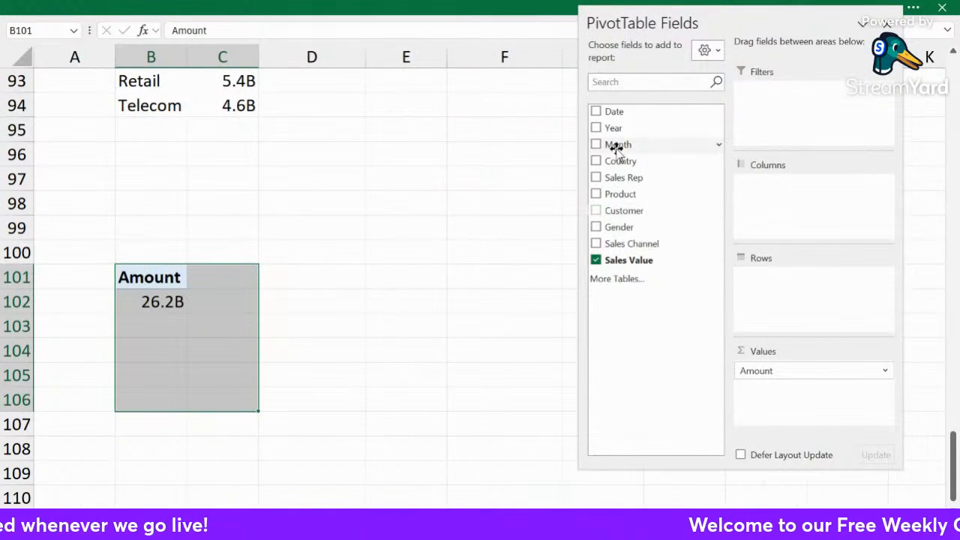
{"action": "left_click_drag", "start_coordinate": [615, 150], "coordinate": [785, 304]}
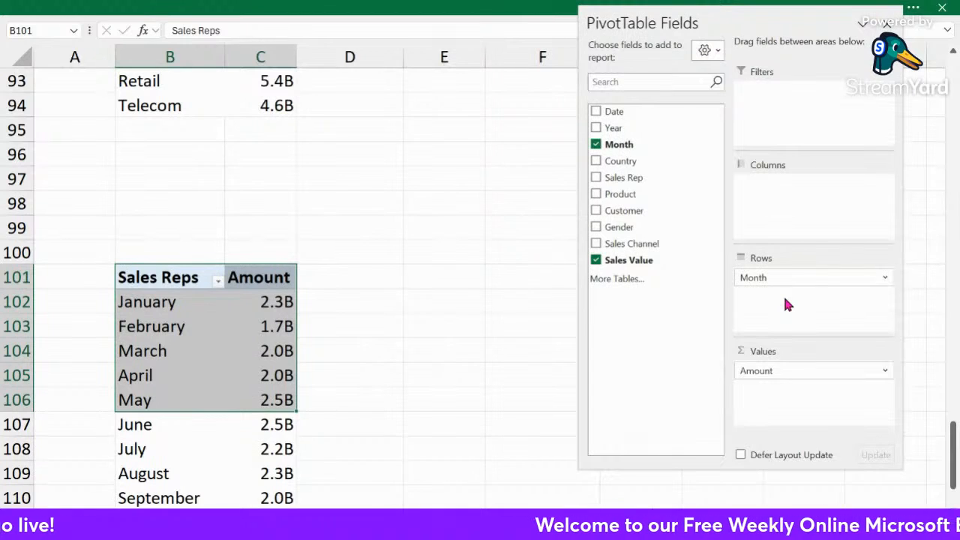
{"action": "left_click", "coordinate": [415, 337]}
{"action": "left_click", "coordinate": [148, 274]}
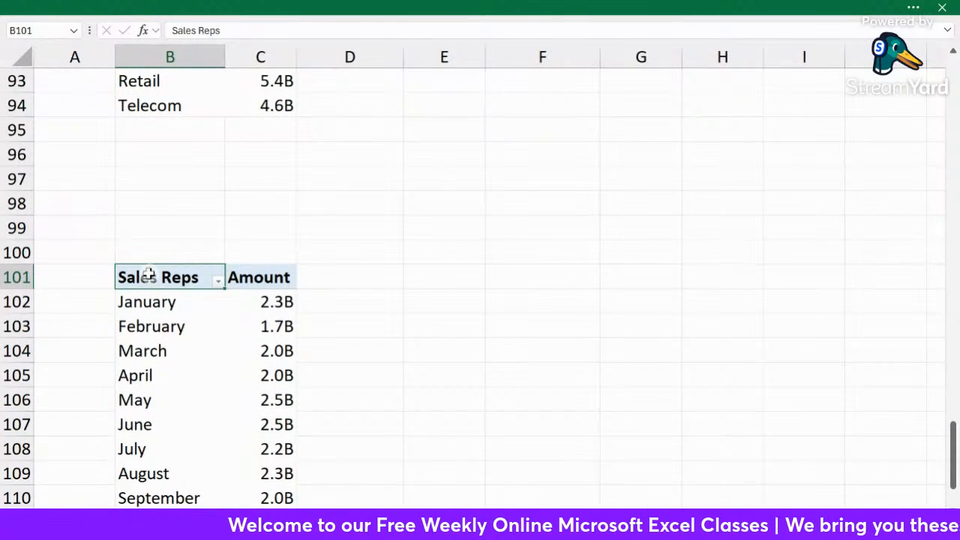
{"action": "scroll", "coordinate": [154, 176], "scroll_direction": "down", "scroll_amount": 2}
{"action": "left_click_drag", "start_coordinate": [148, 129], "coordinate": [263, 425]}
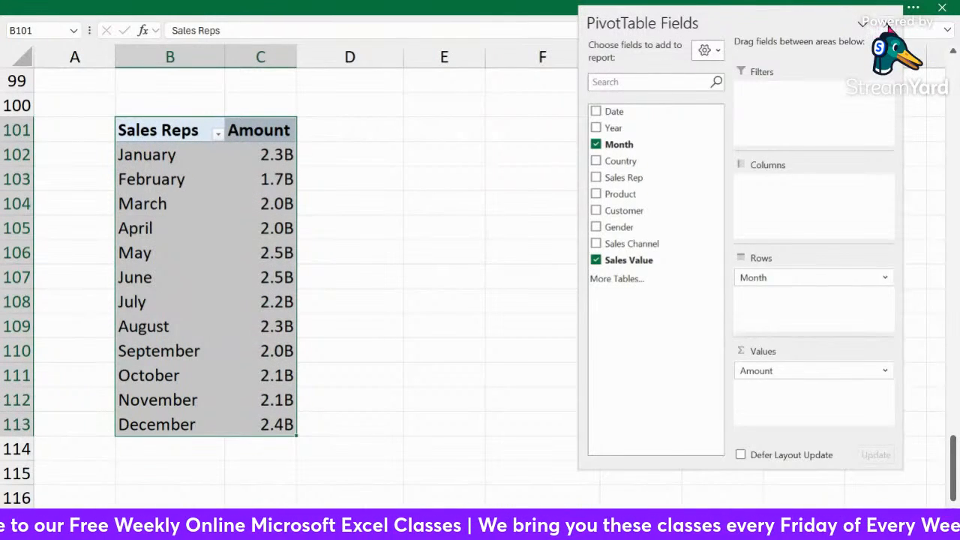
{"action": "left_click", "coordinate": [889, 24]}
{"action": "left_click", "coordinate": [164, 9]}
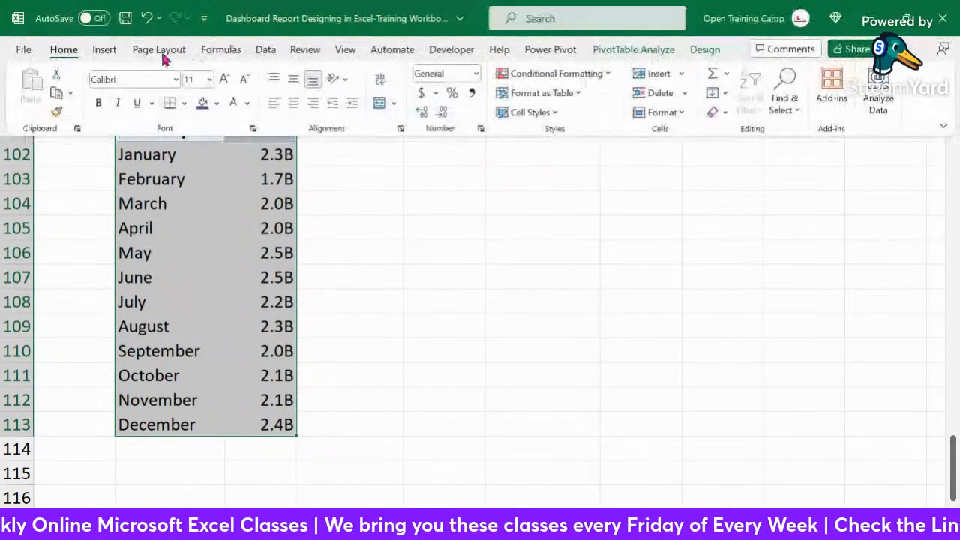
{"action": "left_click", "coordinate": [104, 50]}
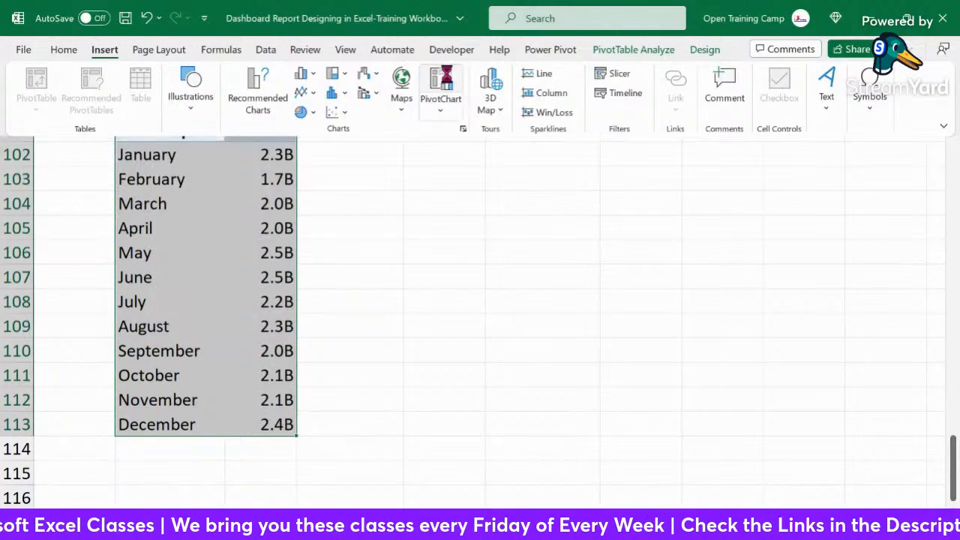
{"action": "left_click", "coordinate": [445, 75]}
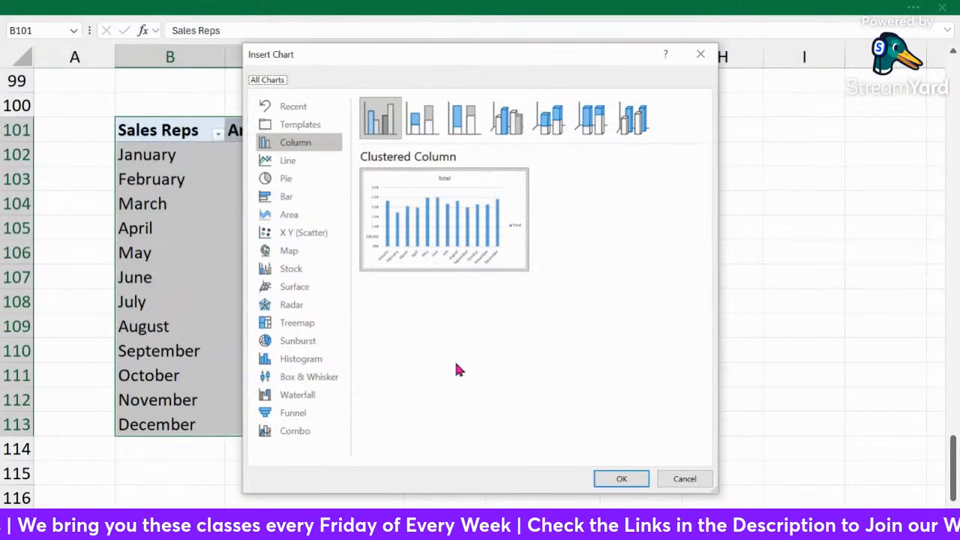
{"action": "left_click_drag", "start_coordinate": [340, 54], "coordinate": [470, 52]}
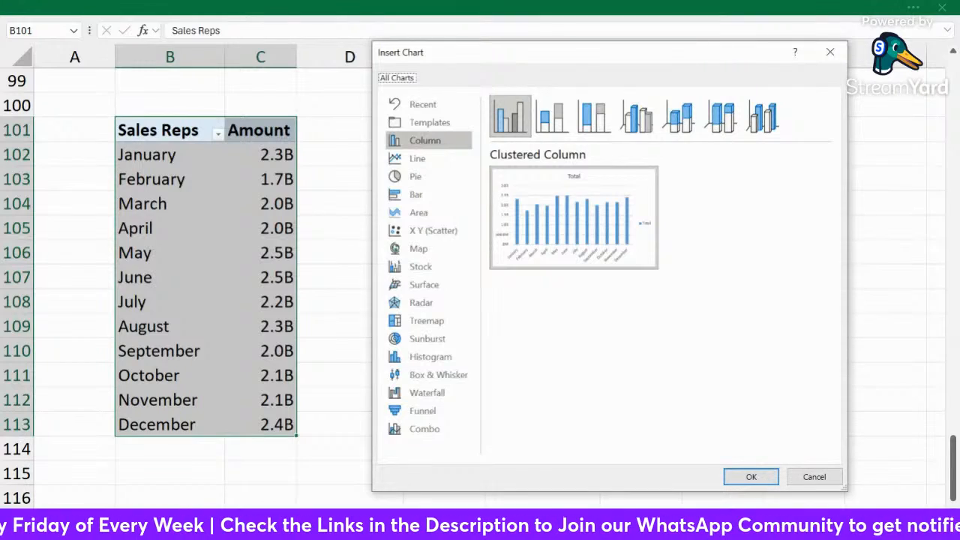
{"action": "left_click", "coordinate": [830, 51]}
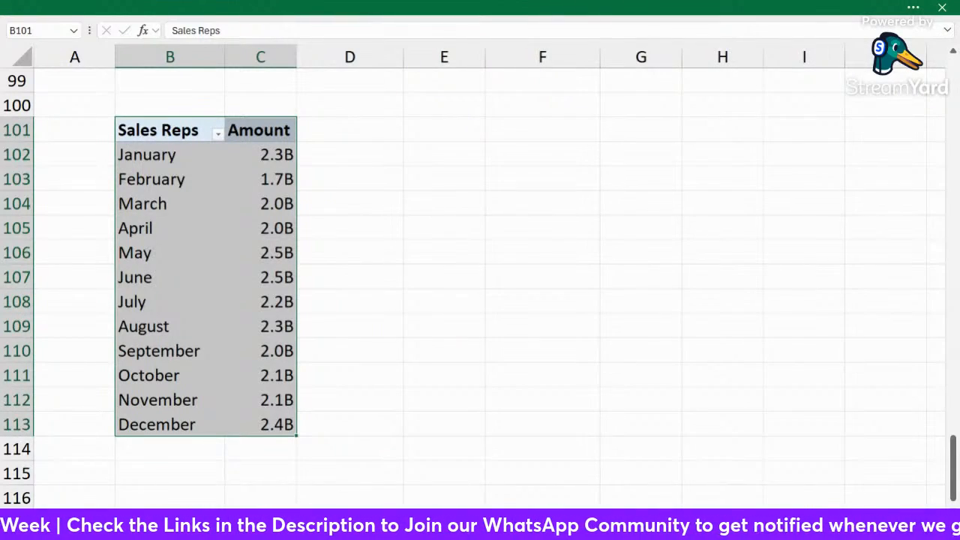
Insert a 2-D line chart with markers from the monthly pivot table and move it clear of the month names.
{"action": "key", "text": "ctrl+Page_Down"}
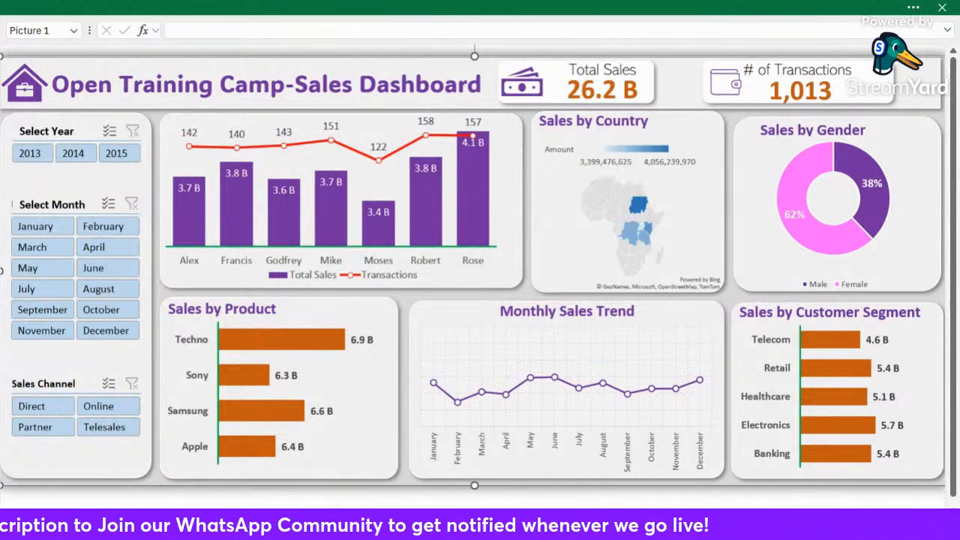
{"action": "key", "text": "ctrl+Page_Up"}
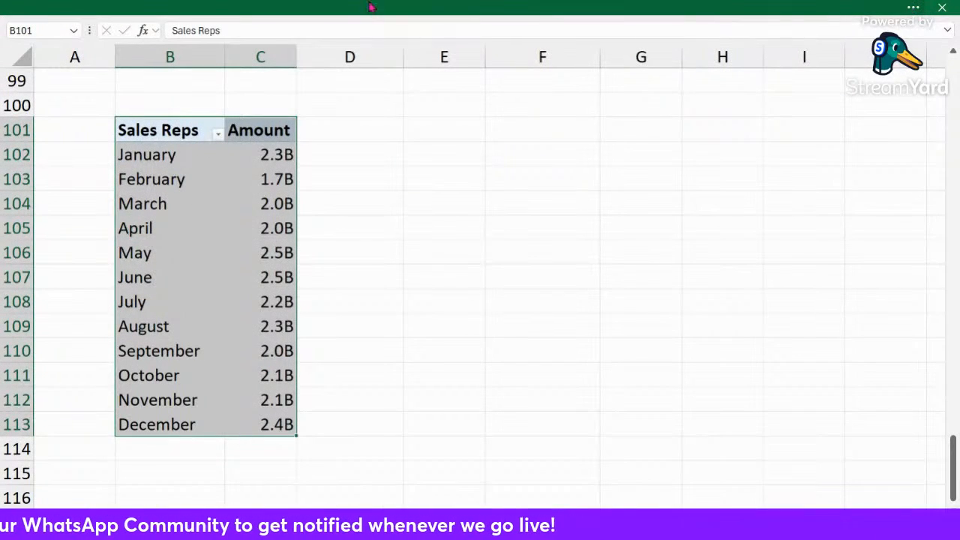
{"action": "left_click", "coordinate": [337, 9]}
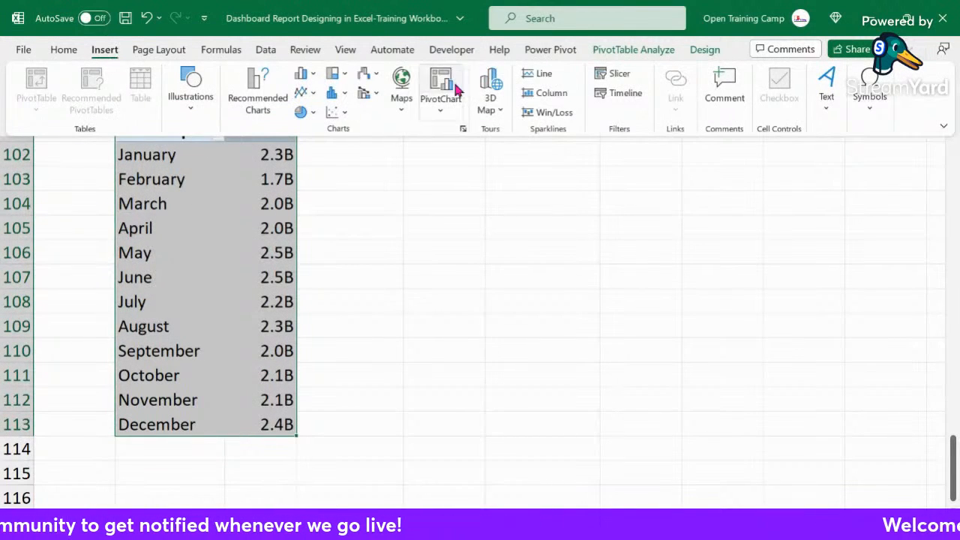
{"action": "left_click", "coordinate": [312, 105]}
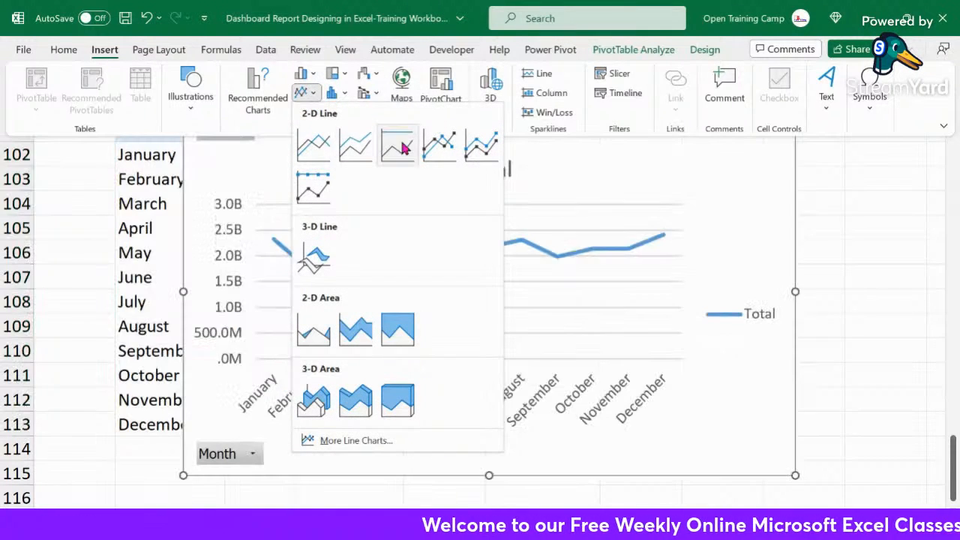
{"action": "left_click", "coordinate": [438, 145]}
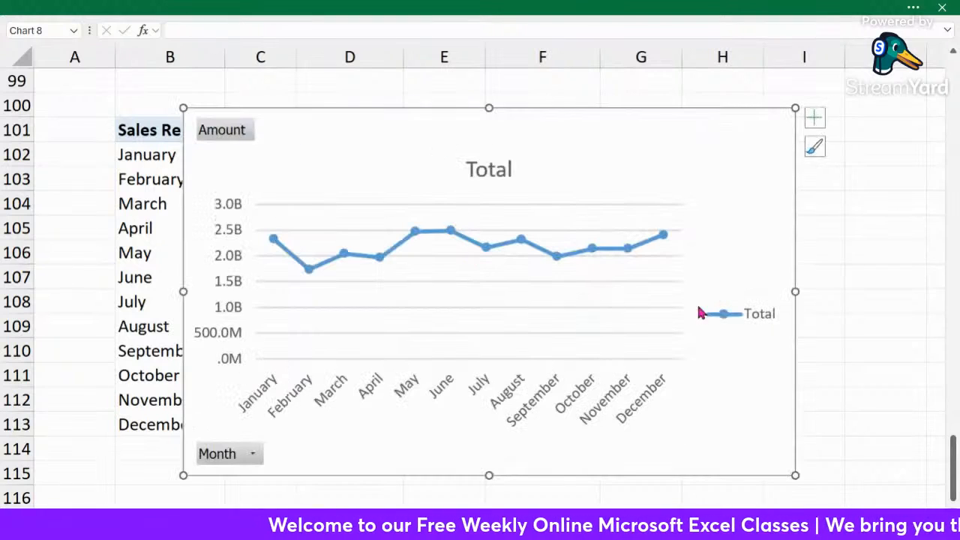
{"action": "left_click", "coordinate": [869, 271]}
{"action": "left_click_drag", "start_coordinate": [386, 111], "coordinate": [469, 97]}
Hide all field buttons on the monthly line chart and delete its legend.
{"action": "right_click", "coordinate": [317, 126]}
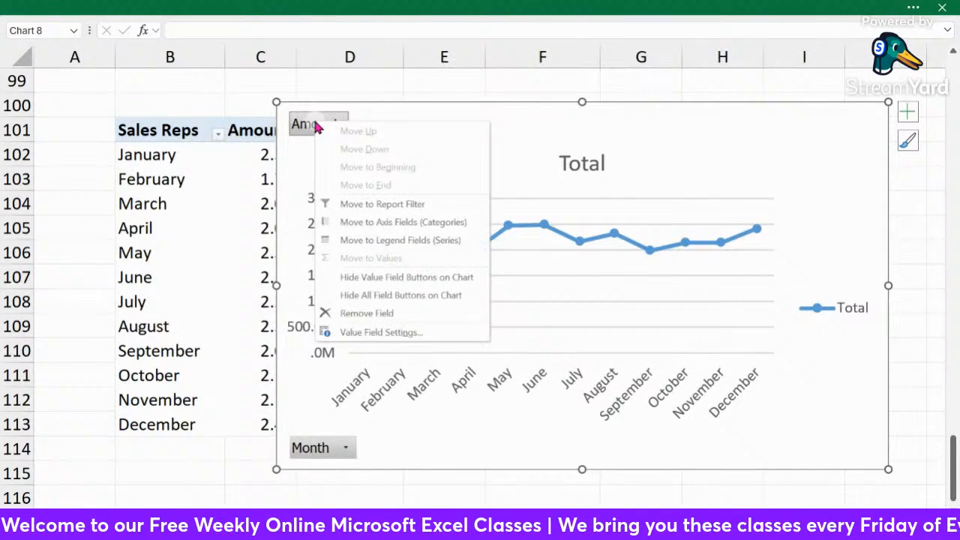
{"action": "left_click", "coordinate": [370, 296]}
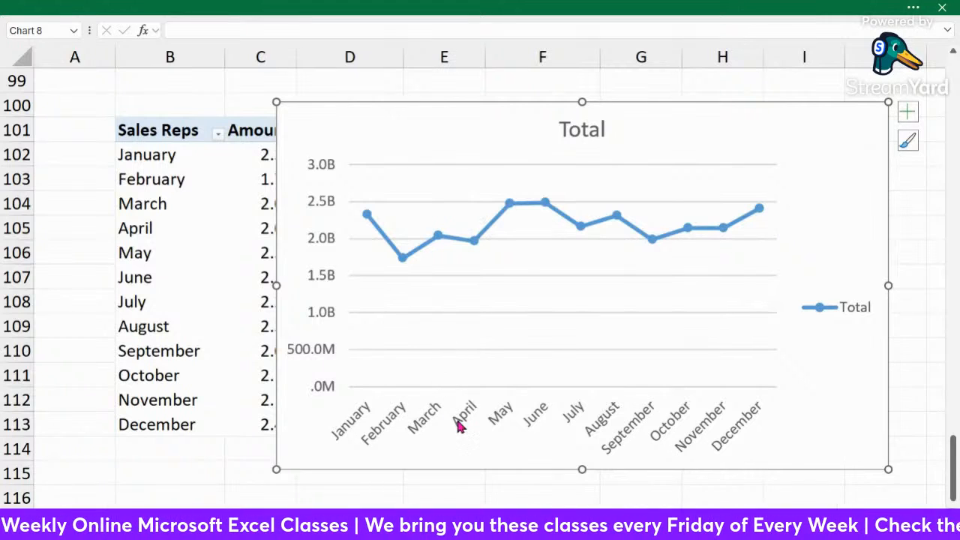
{"action": "left_click", "coordinate": [851, 318]}
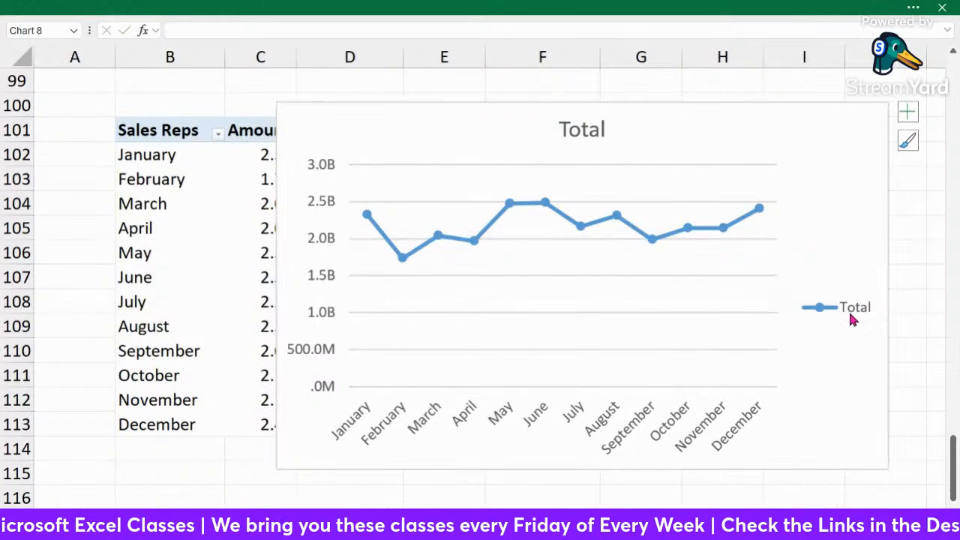
{"action": "key", "text": "Delete"}
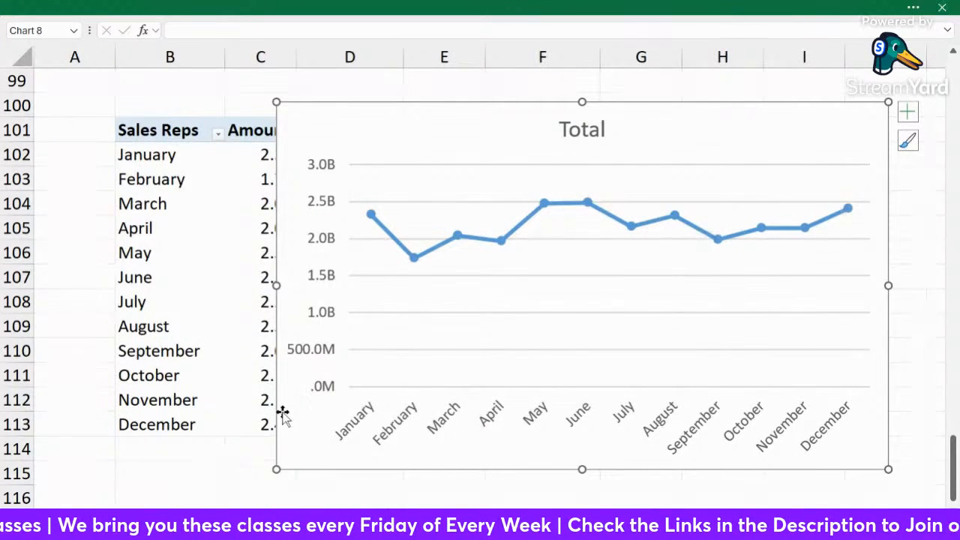
Set the maximum bound of the line chart's vertical axis to 4.0E9.
{"action": "left_click", "coordinate": [318, 355]}
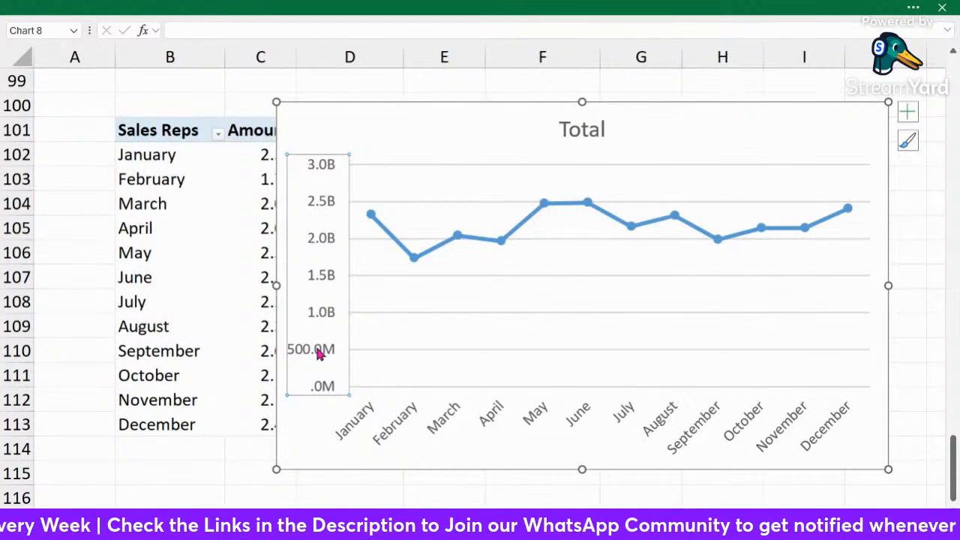
{"action": "right_click", "coordinate": [318, 355]}
{"action": "left_click", "coordinate": [350, 336]}
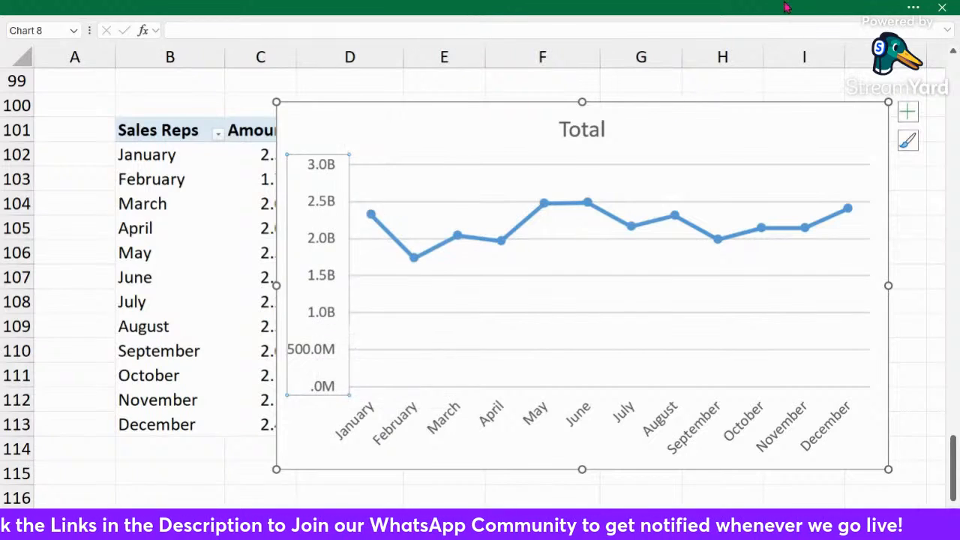
{"action": "left_click_drag", "start_coordinate": [317, 65], "coordinate": [174, 79]}
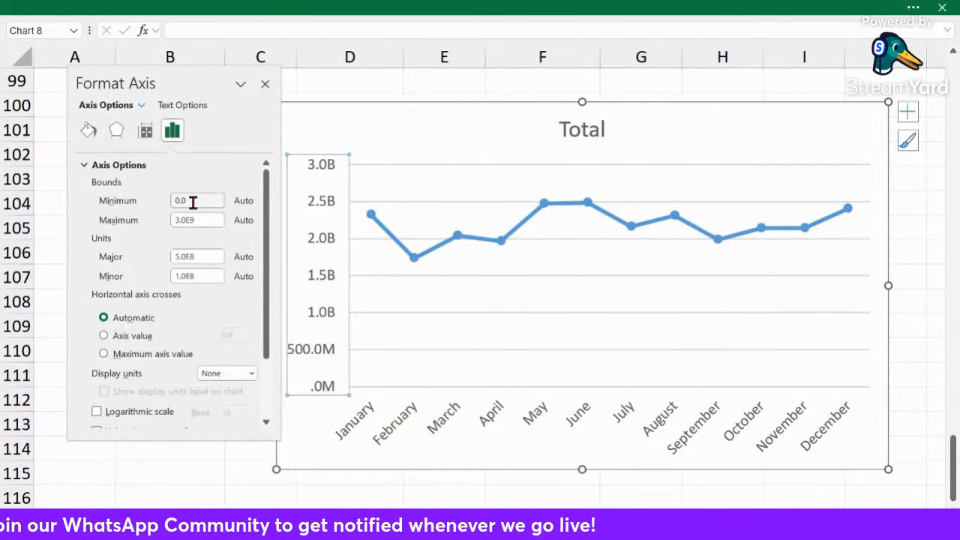
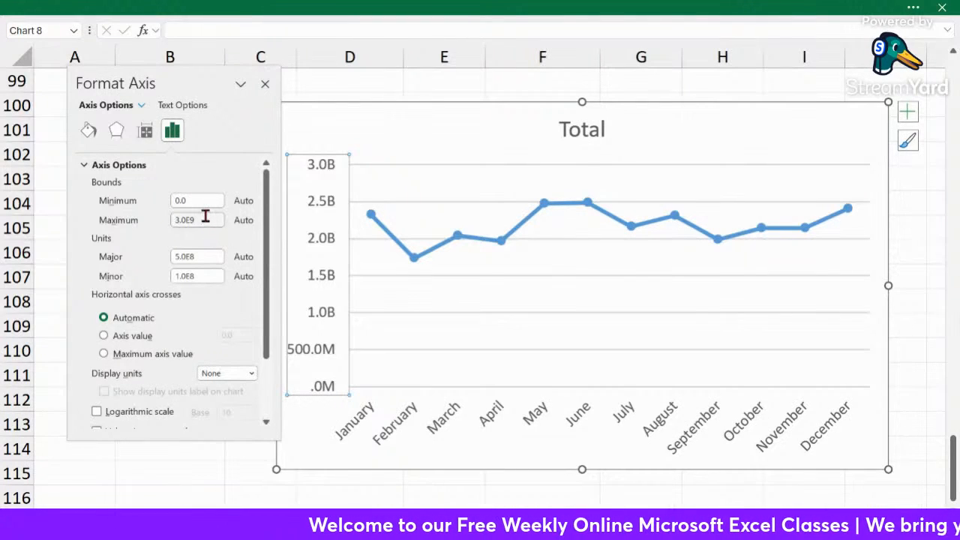
{"action": "left_click", "coordinate": [201, 218]}
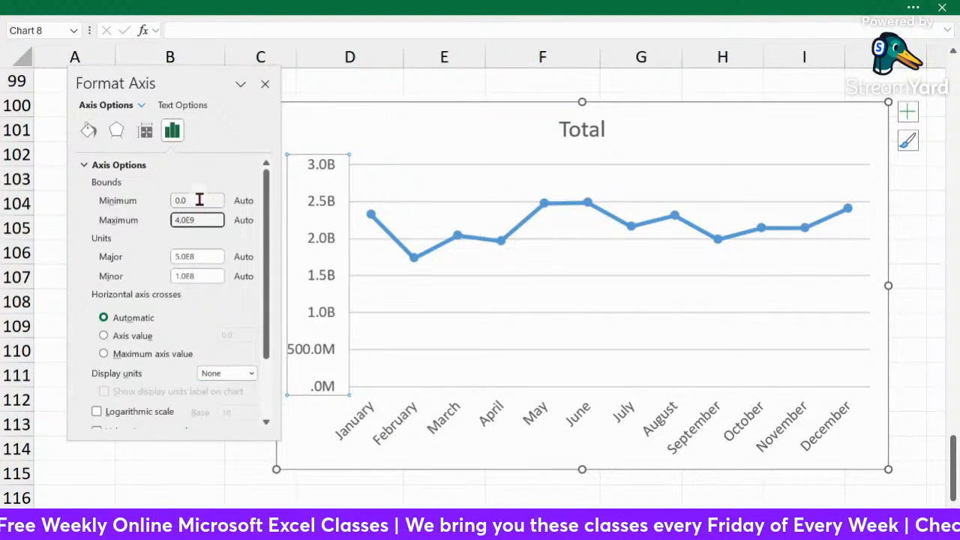
{"action": "left_click", "coordinate": [199, 200]}
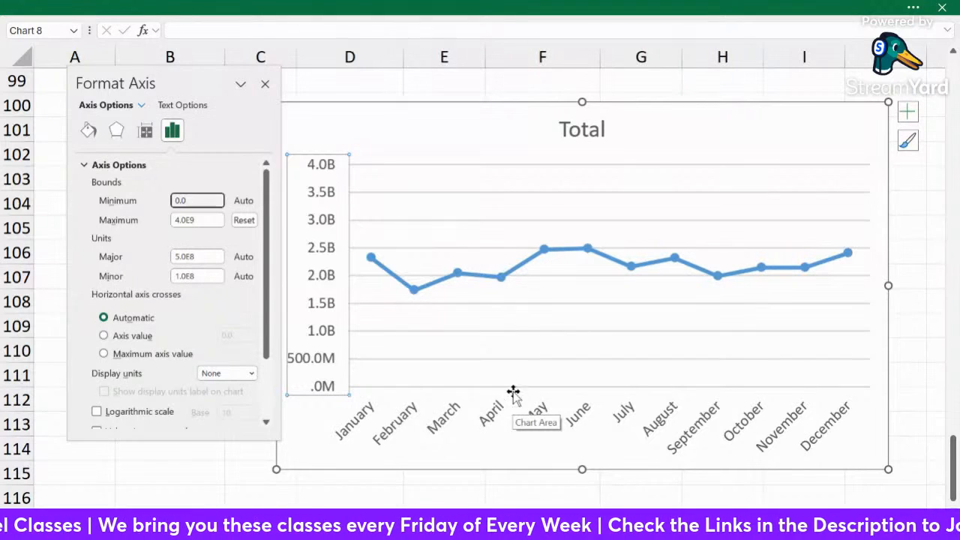
Delete the chart title and the vertical axis from the monthly line chart.
{"action": "left_click", "coordinate": [597, 129]}
{"action": "key", "text": "Delete"}
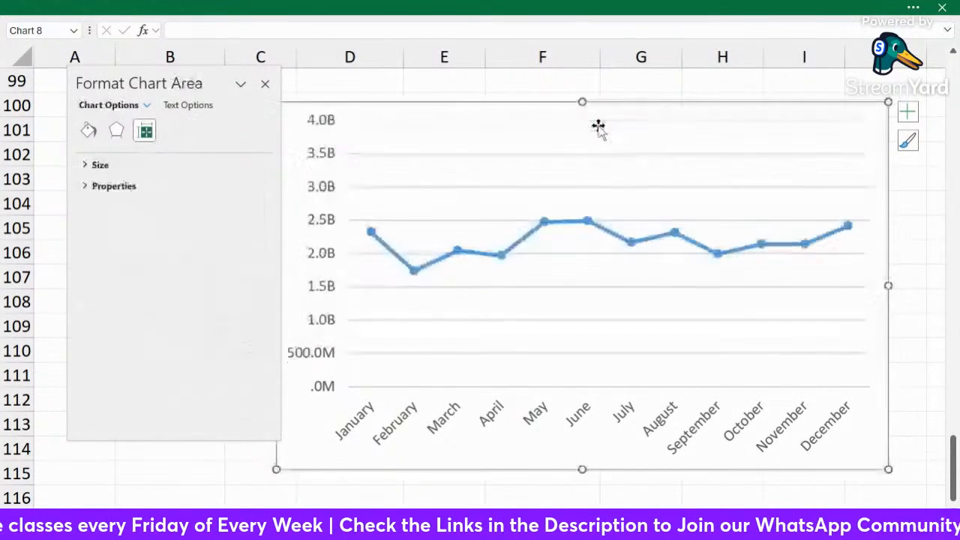
{"action": "left_click", "coordinate": [322, 162]}
{"action": "key", "text": "Delete"}
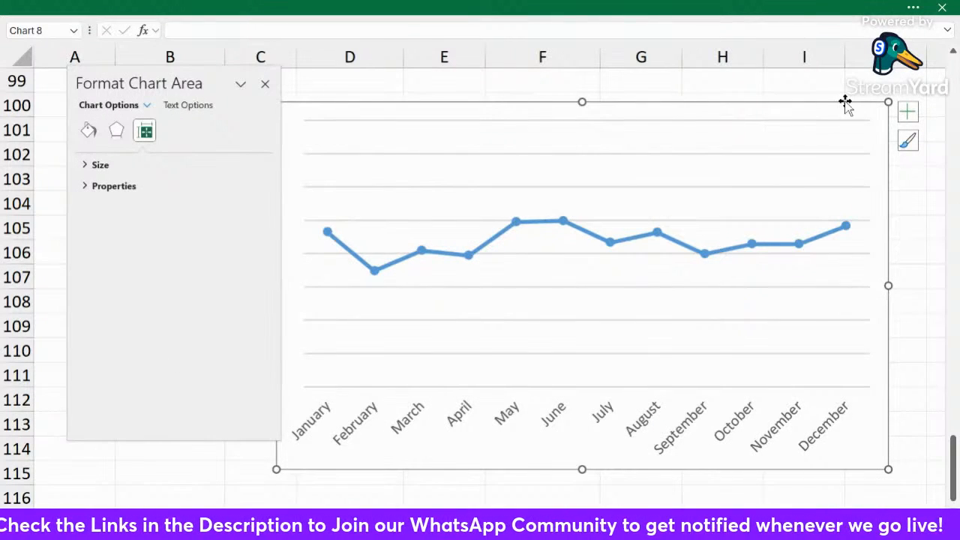
Apply the chart style with vertical drop lines and a light grey shaded plot area to the monthly line chart.
{"action": "left_click", "coordinate": [754, 129]}
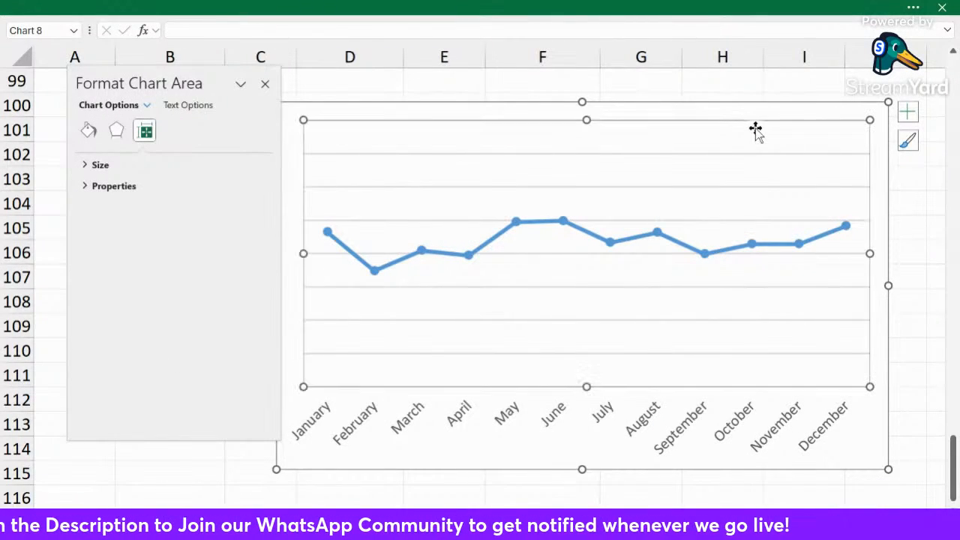
{"action": "left_click", "coordinate": [849, 102]}
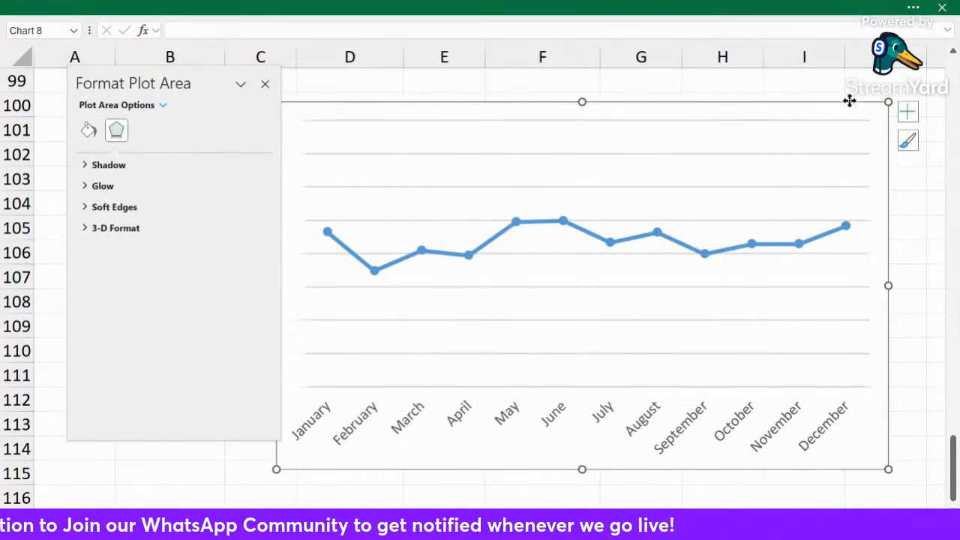
{"action": "left_click", "coordinate": [913, 8]}
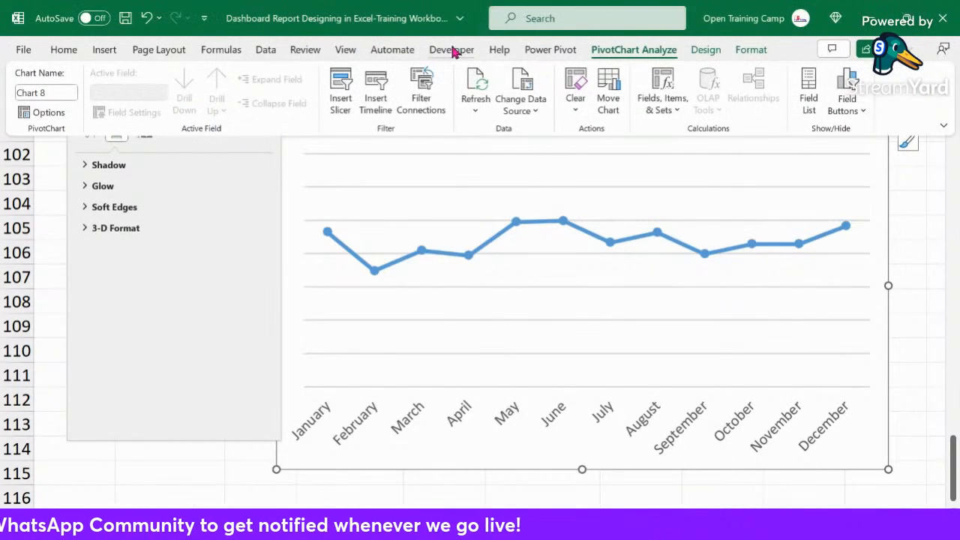
{"action": "left_click", "coordinate": [707, 54]}
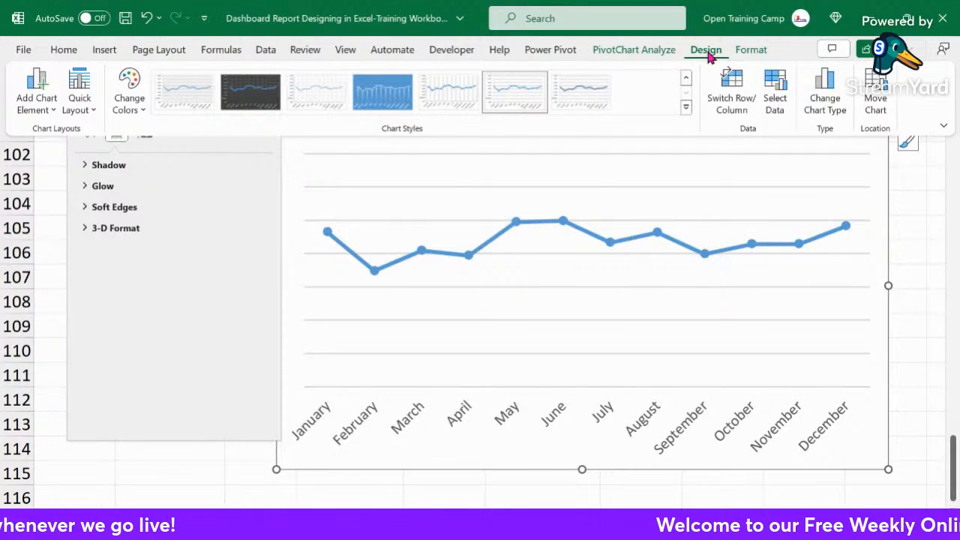
{"action": "left_click", "coordinate": [686, 110]}
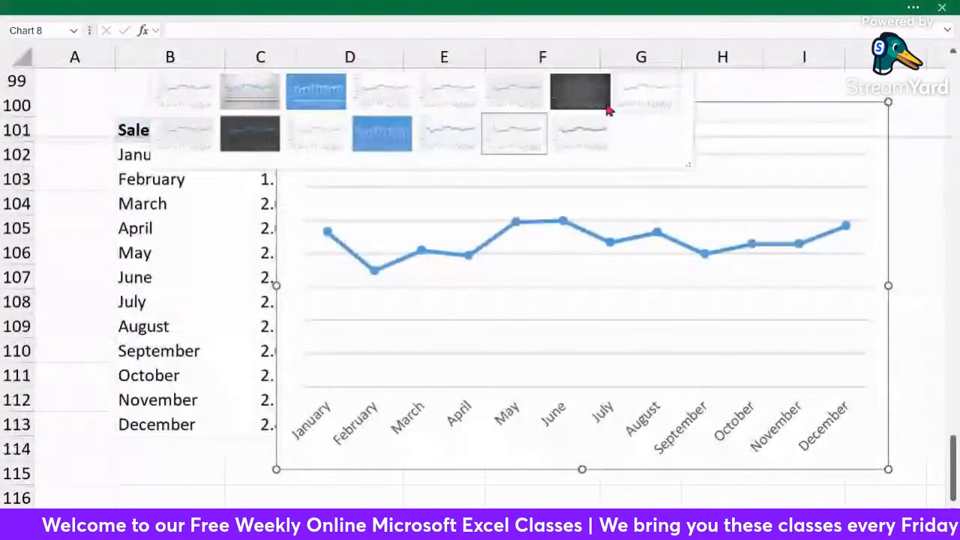
{"action": "left_click", "coordinate": [401, 84]}
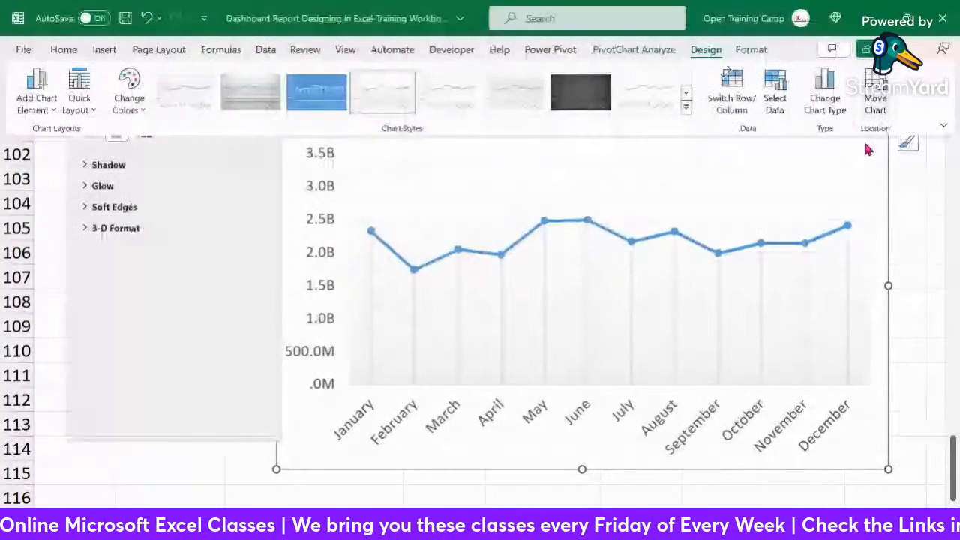
Try a solid line on the line chart's drop lines, and undo the change.
{"action": "left_click", "coordinate": [930, 235]}
{"action": "left_click", "coordinate": [462, 289]}
{"action": "left_click", "coordinate": [465, 286]}
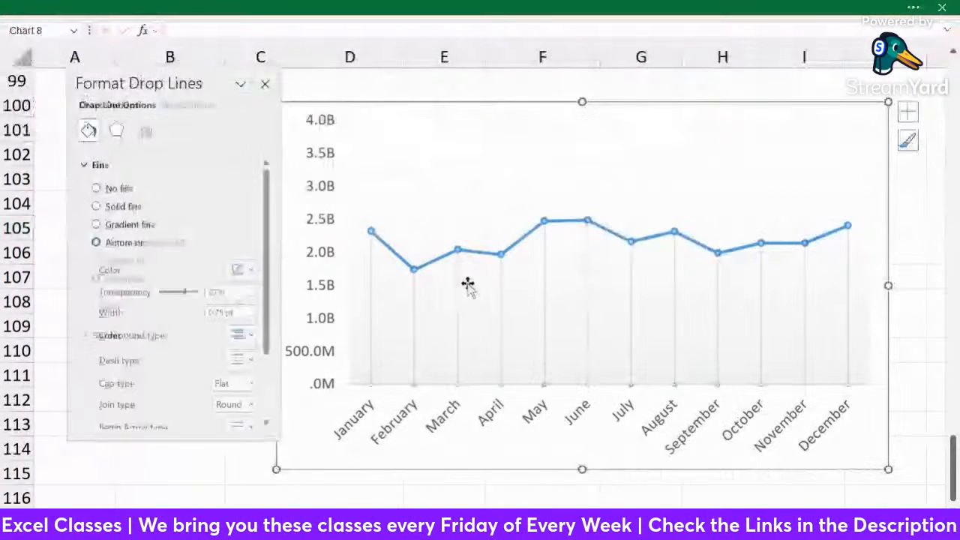
{"action": "left_click", "coordinate": [97, 207]}
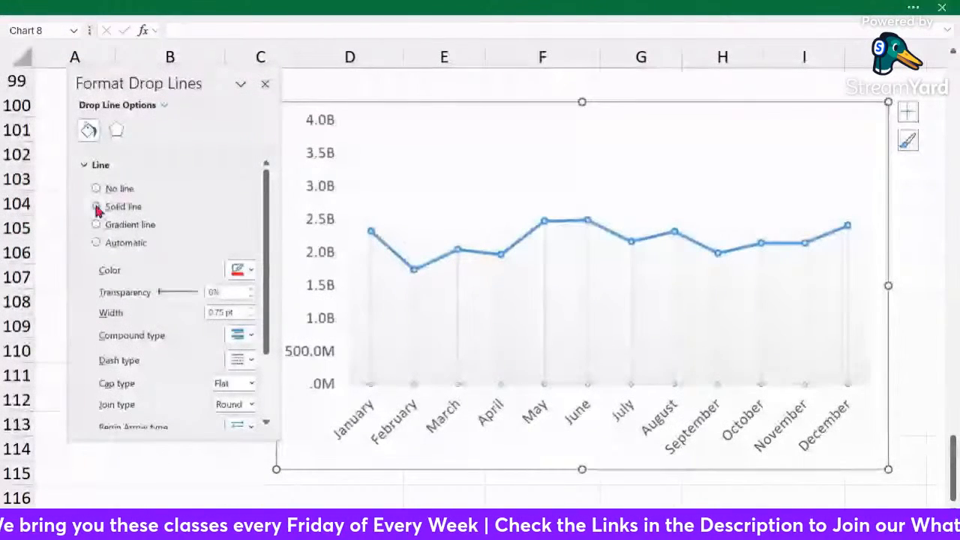
{"action": "left_click", "coordinate": [90, 165]}
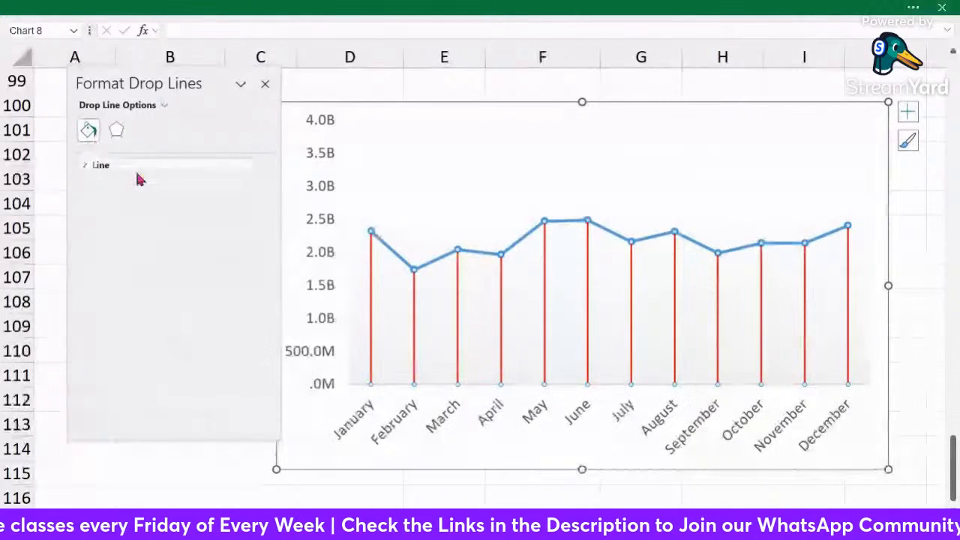
{"action": "left_click", "coordinate": [87, 168]}
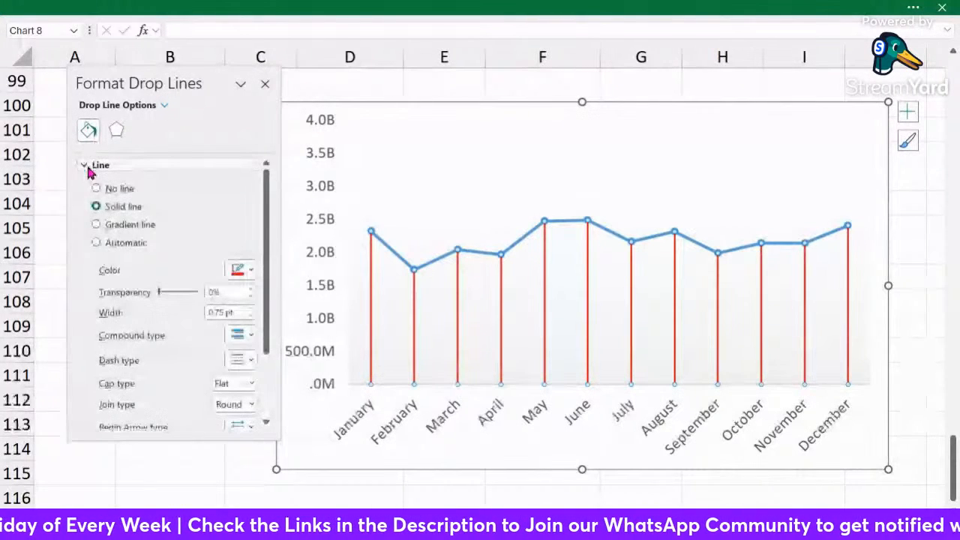
{"action": "key", "text": "ctrl+z"}
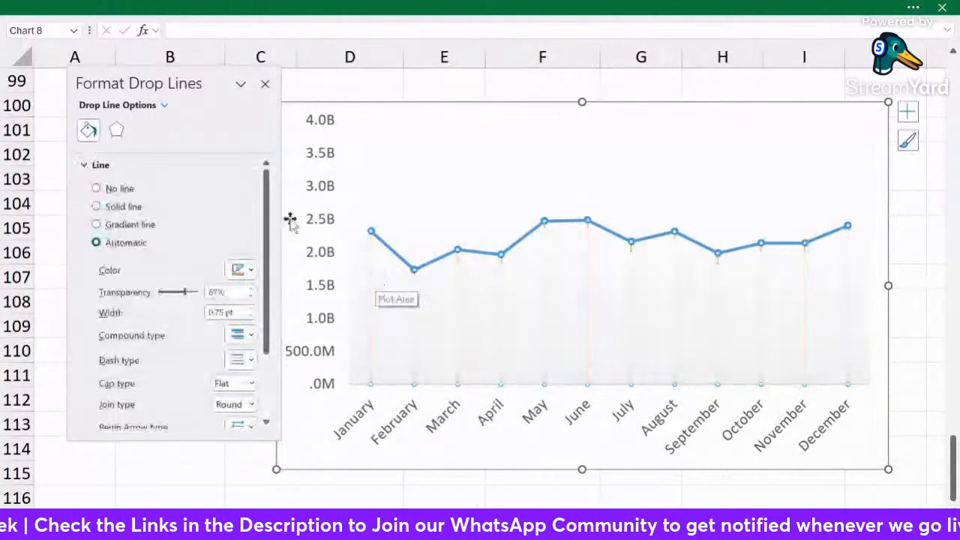
Format the chart's data series as a solid red line and look through its effects and series options.
{"action": "left_click", "coordinate": [400, 259]}
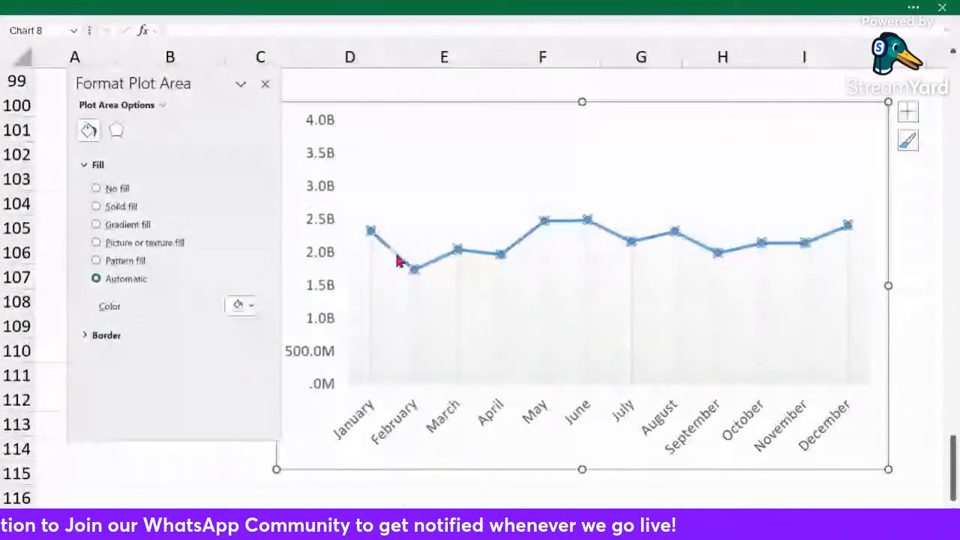
{"action": "right_click", "coordinate": [400, 259]}
{"action": "left_click", "coordinate": [113, 206]}
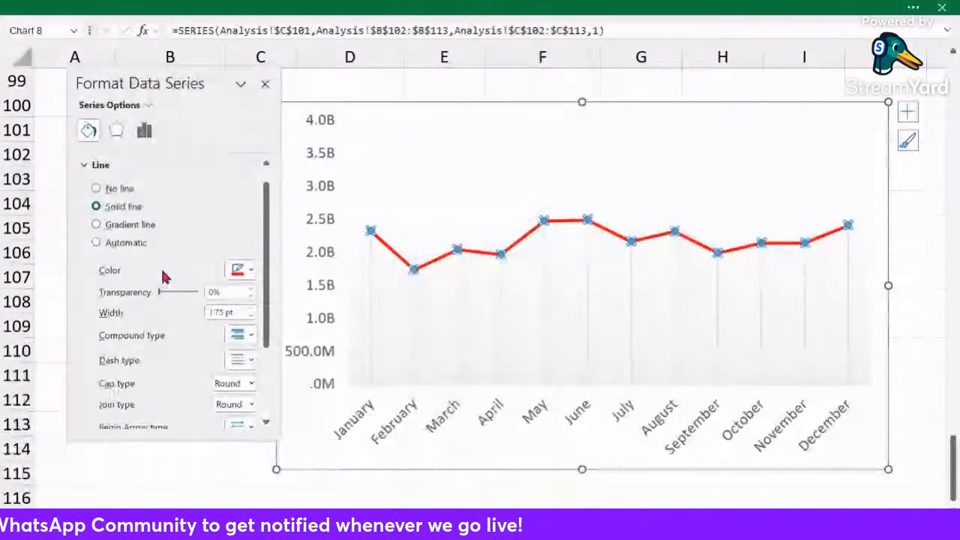
{"action": "left_click", "coordinate": [116, 130]}
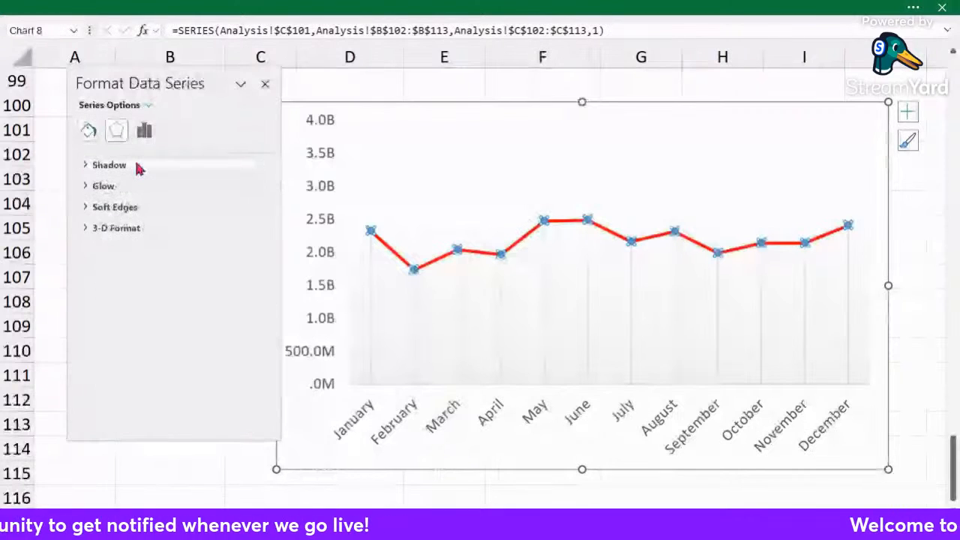
{"action": "left_click", "coordinate": [144, 131]}
{"action": "left_click", "coordinate": [95, 173]}
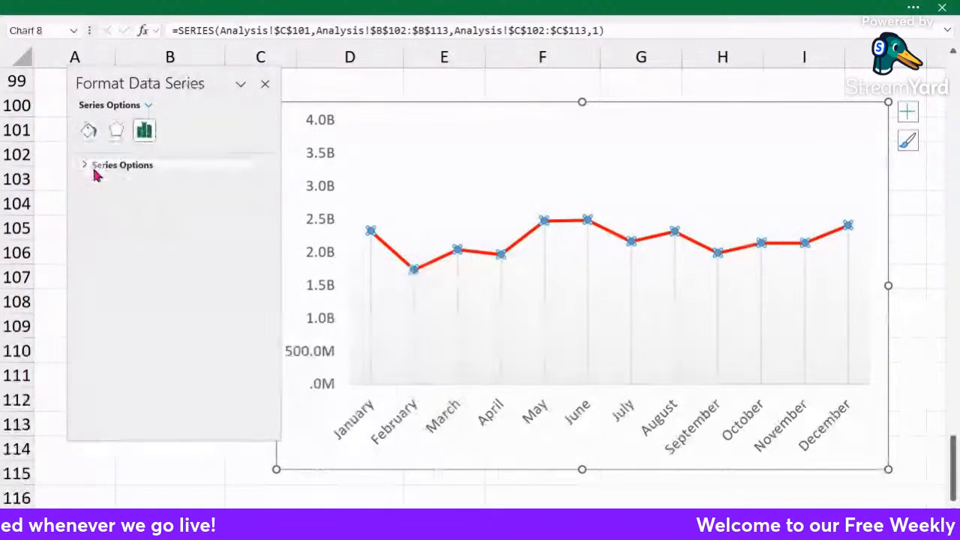
Close the formatting pane and move the line chart left so it partly overlaps the month names in column B.
{"action": "left_click", "coordinate": [875, 135]}
{"action": "left_click", "coordinate": [264, 84]}
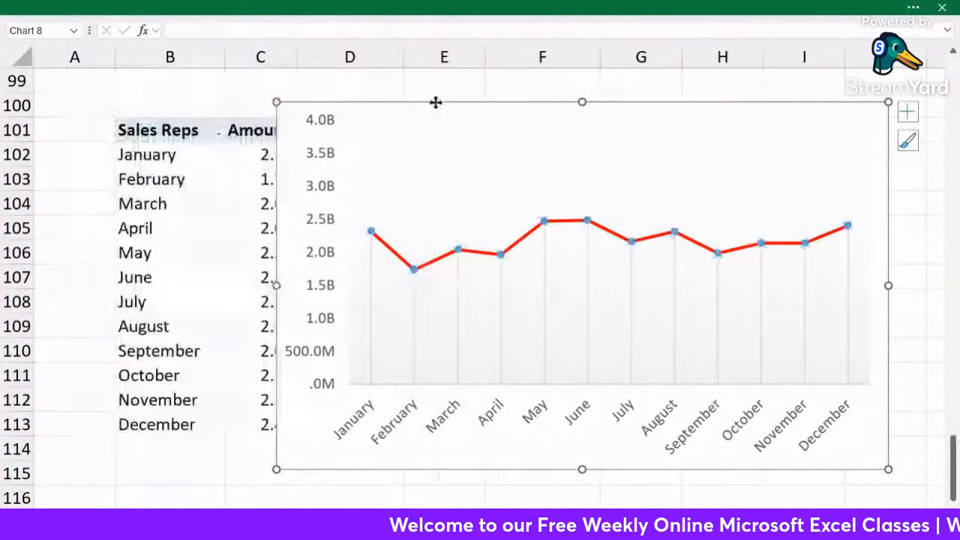
{"action": "left_click_drag", "start_coordinate": [435, 102], "coordinate": [352, 100]}
{"action": "left_click", "coordinate": [723, 384]}
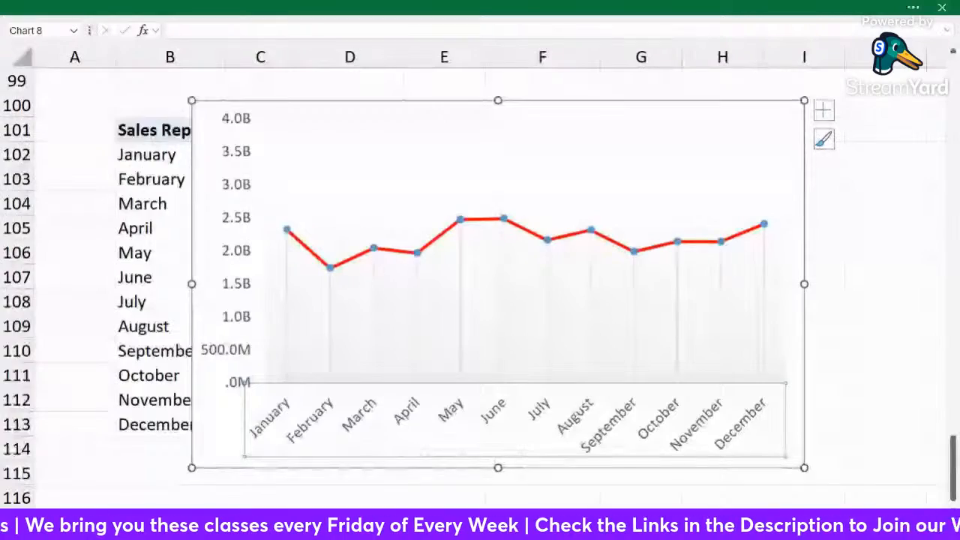
On the sales data sheet, replace every January in the Month column with Jan.
{"action": "left_click", "coordinate": [83, 522]}
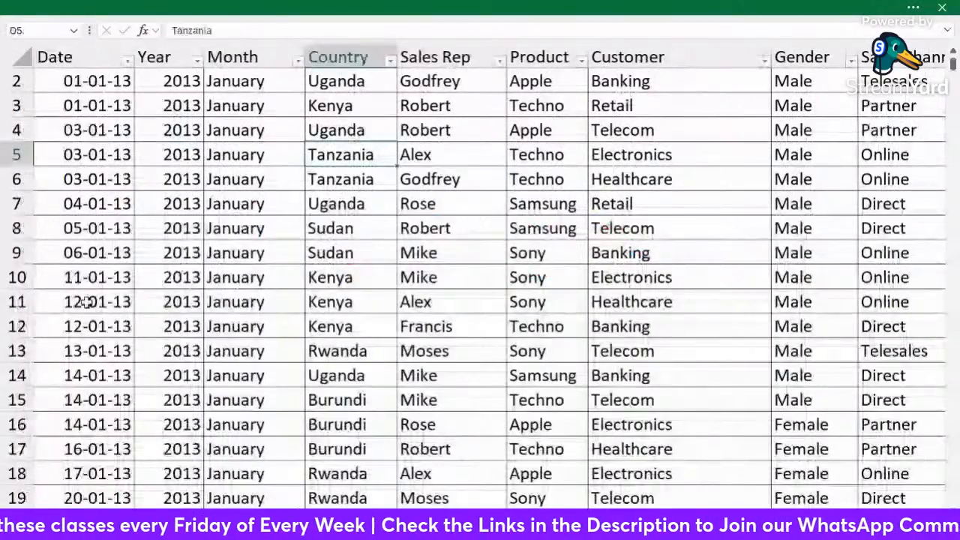
{"action": "left_click", "coordinate": [214, 273]}
{"action": "scroll", "coordinate": [321, 274], "scroll_direction": "up", "scroll_amount": 1}
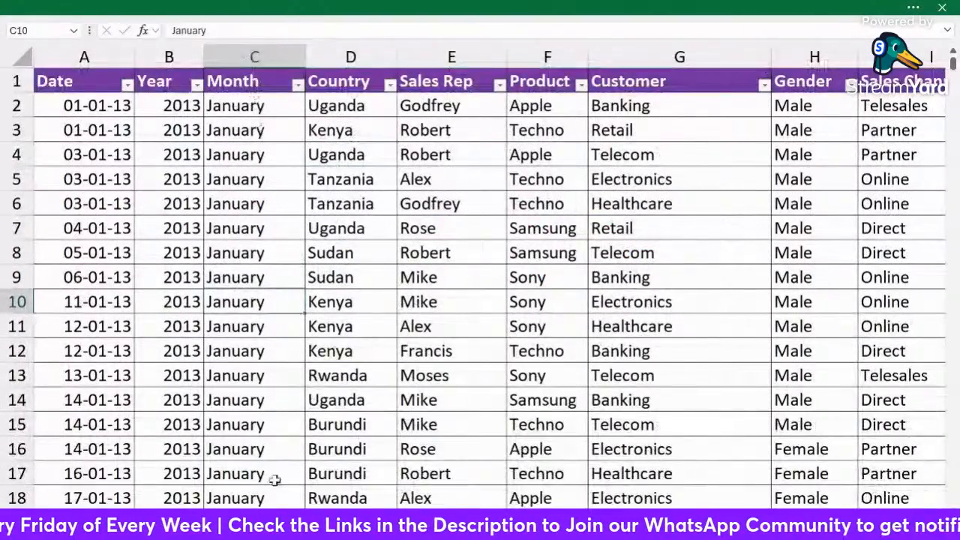
{"action": "left_click", "coordinate": [255, 68]}
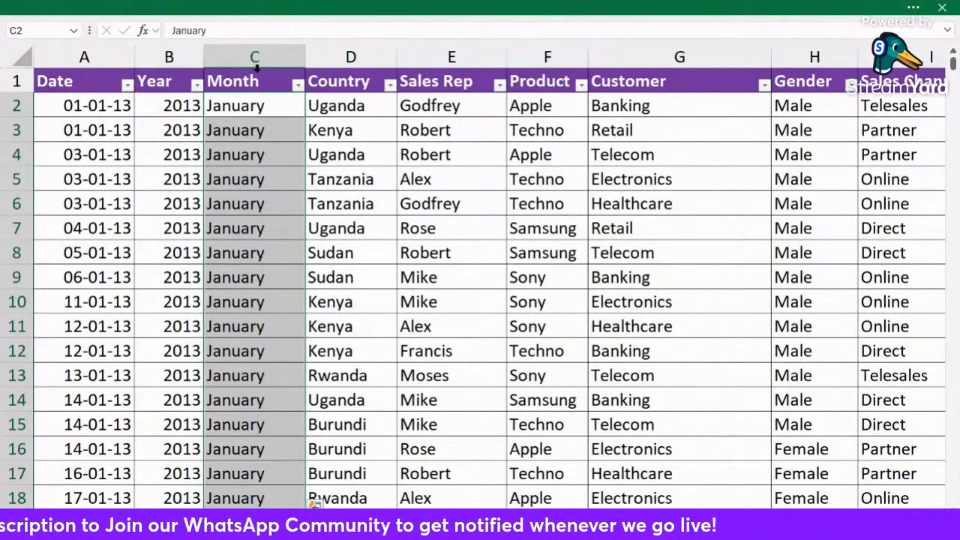
{"action": "key", "text": "ctrl+h"}
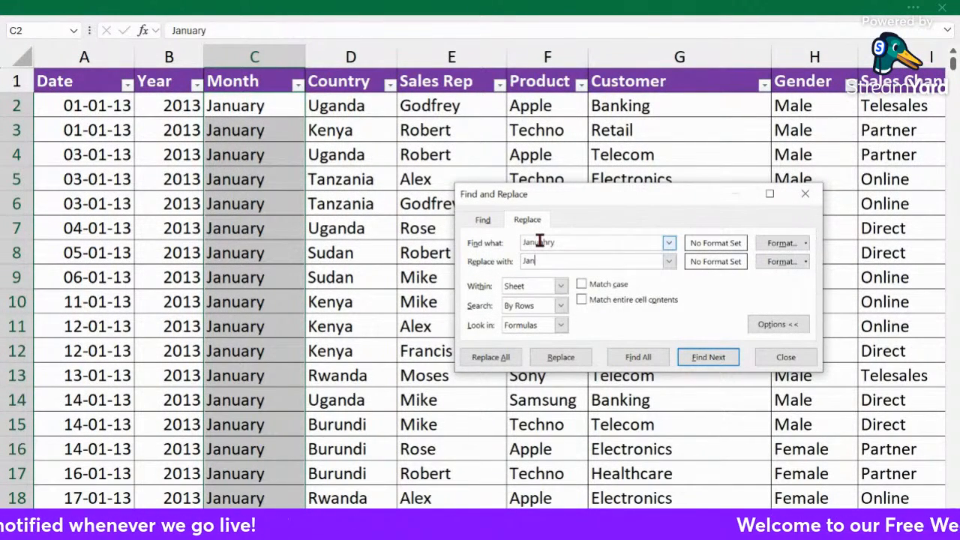
{"action": "left_click", "coordinate": [496, 358]}
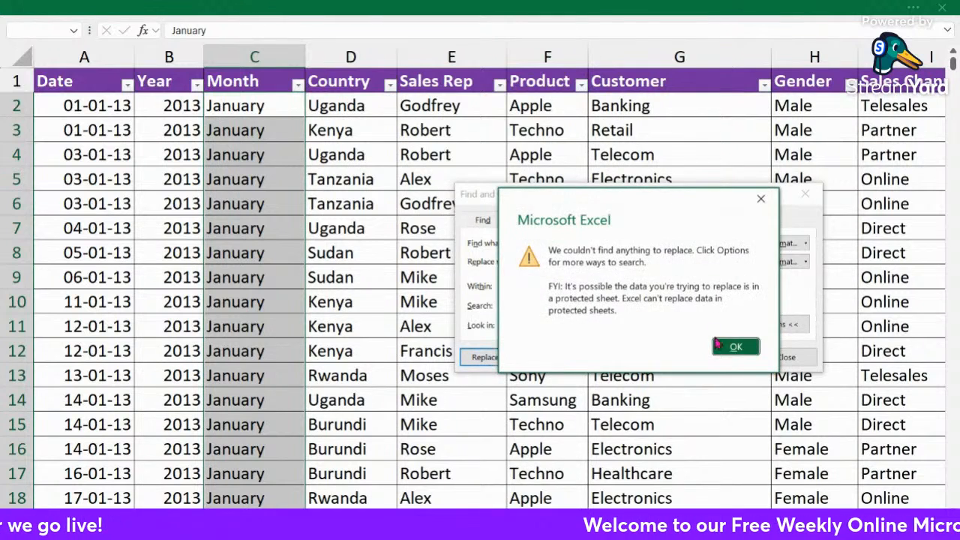
{"action": "left_click", "coordinate": [731, 346]}
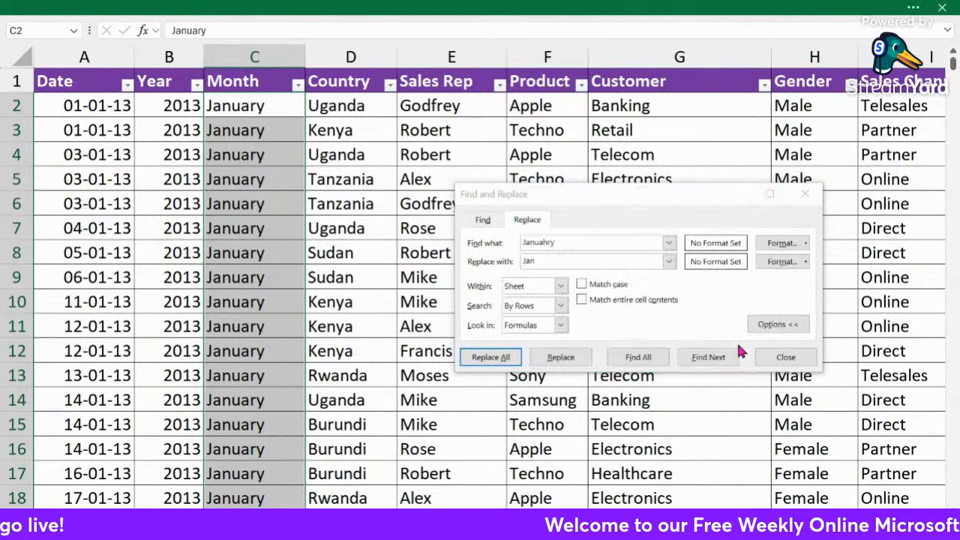
{"action": "left_click", "coordinate": [587, 240]}
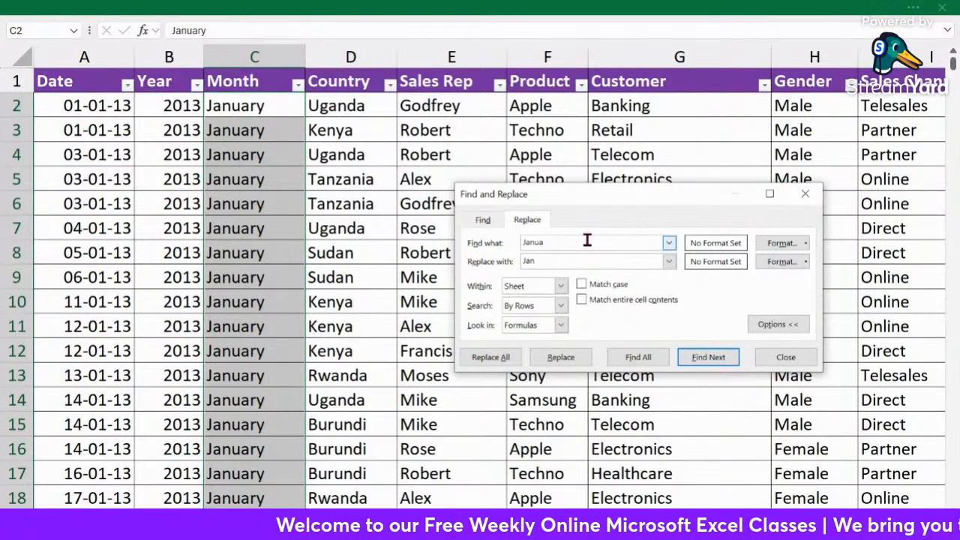
{"action": "left_click", "coordinate": [495, 359]}
{"action": "left_click", "coordinate": [736, 324]}
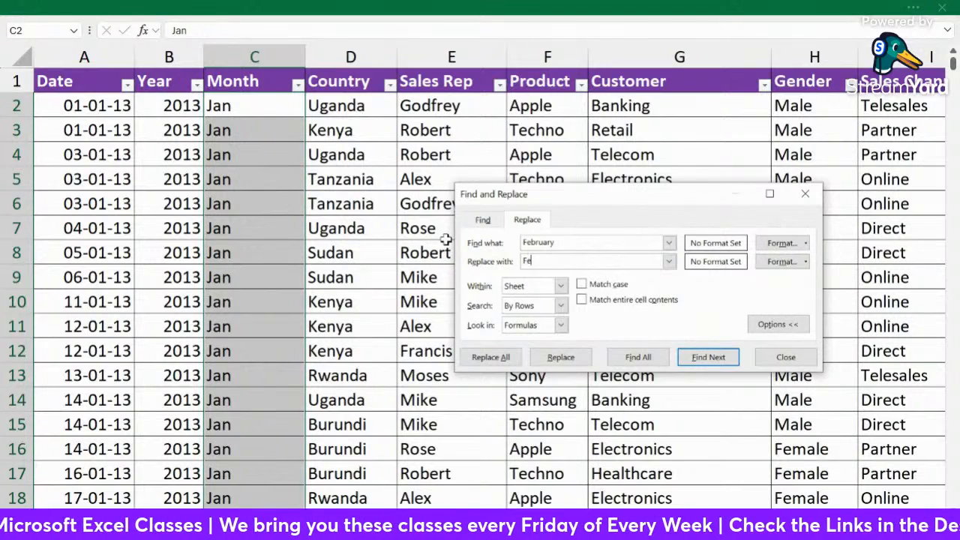
Replace every February with Feb and every March with Mar in the Month column.
{"action": "left_click", "coordinate": [484, 358]}
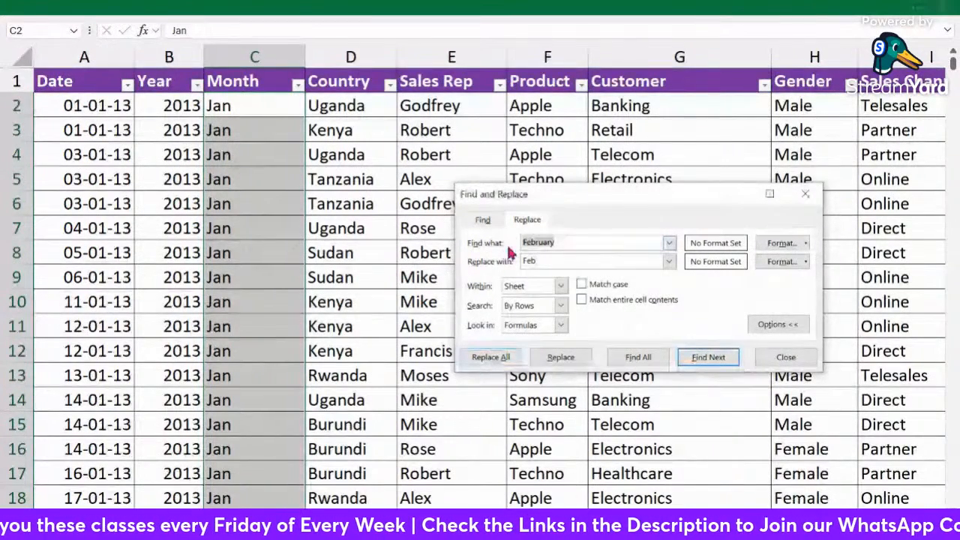
{"action": "type", "text": "March"}
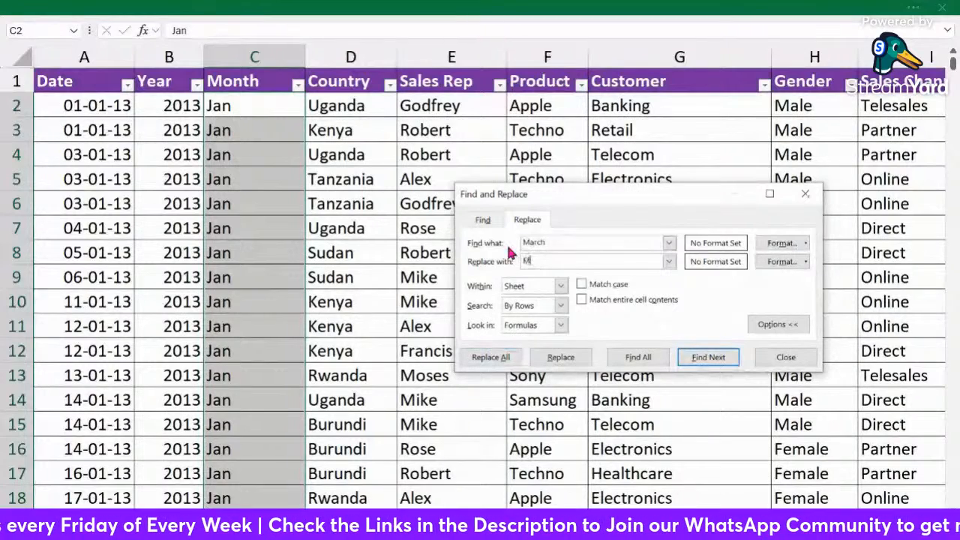
{"action": "type", "text": "Mar"}
{"action": "left_click", "coordinate": [495, 357]}
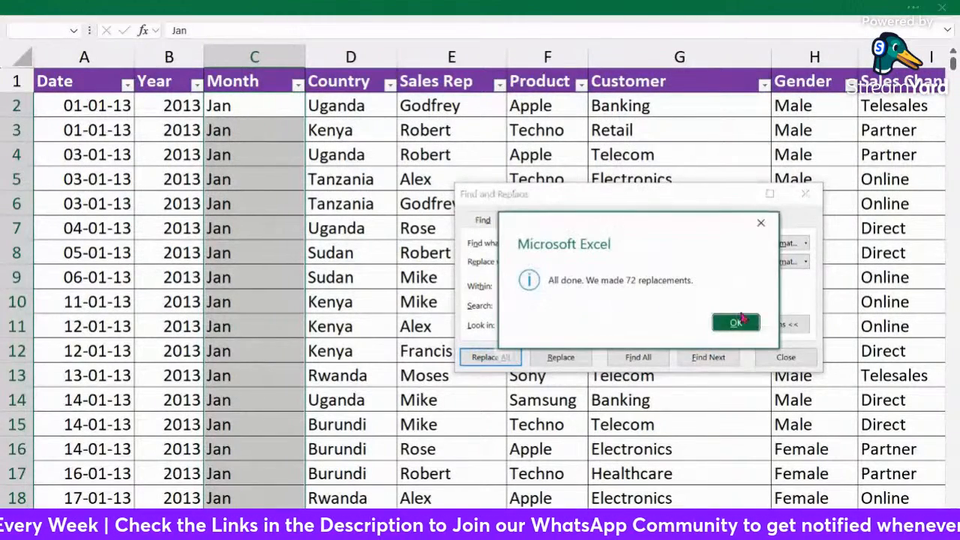
{"action": "left_click", "coordinate": [742, 324]}
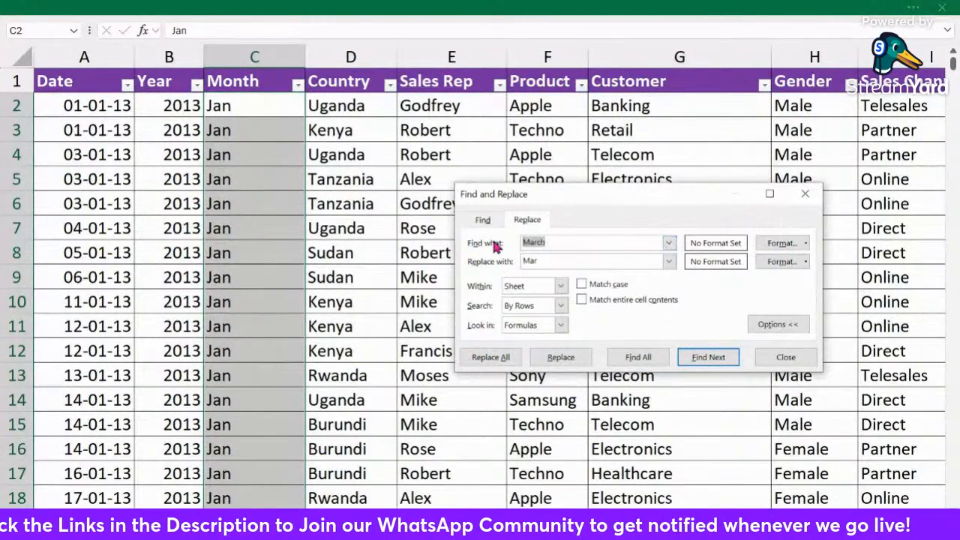
Replace every April with Apr in the Month column, and run the May replacement with May.
{"action": "type", "text": "P"}
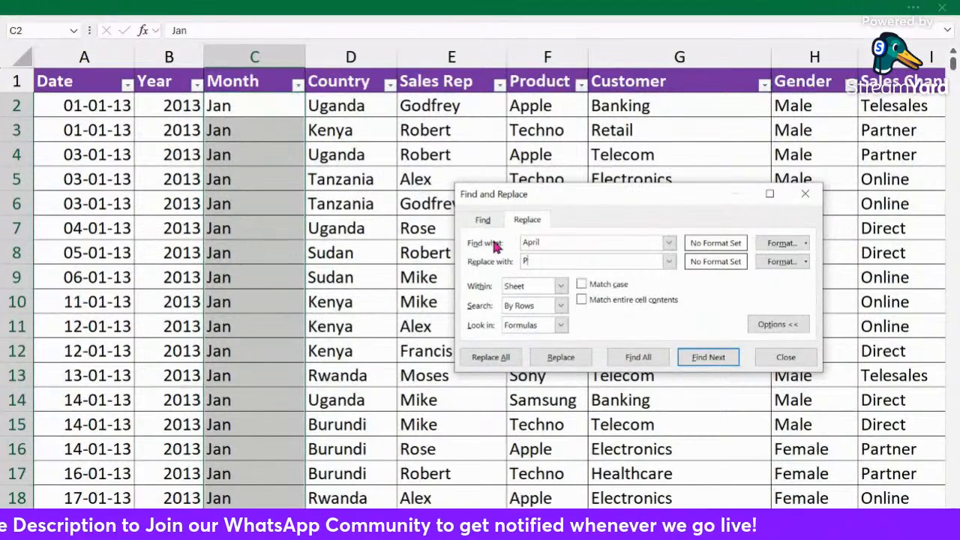
{"action": "type", "text": "r"}
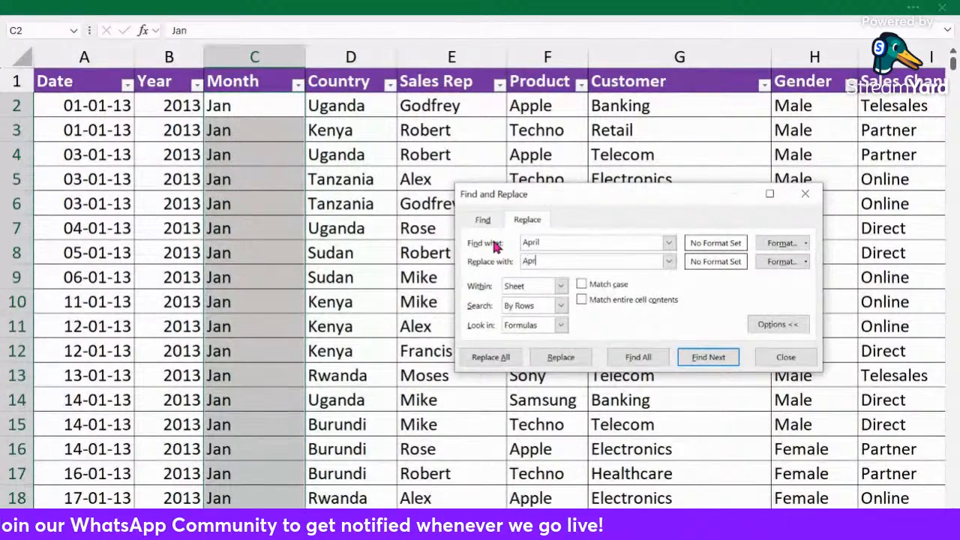
{"action": "left_click", "coordinate": [501, 360]}
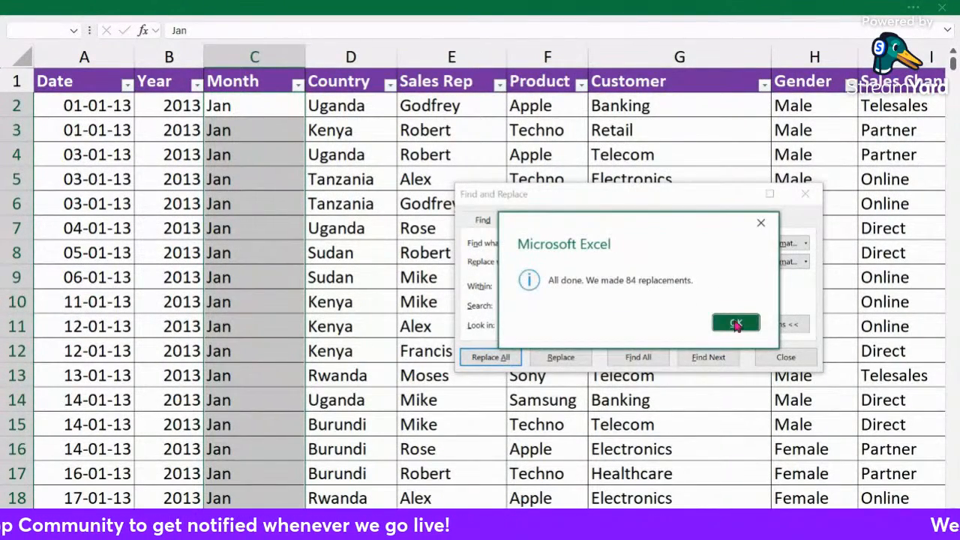
{"action": "left_click", "coordinate": [736, 323]}
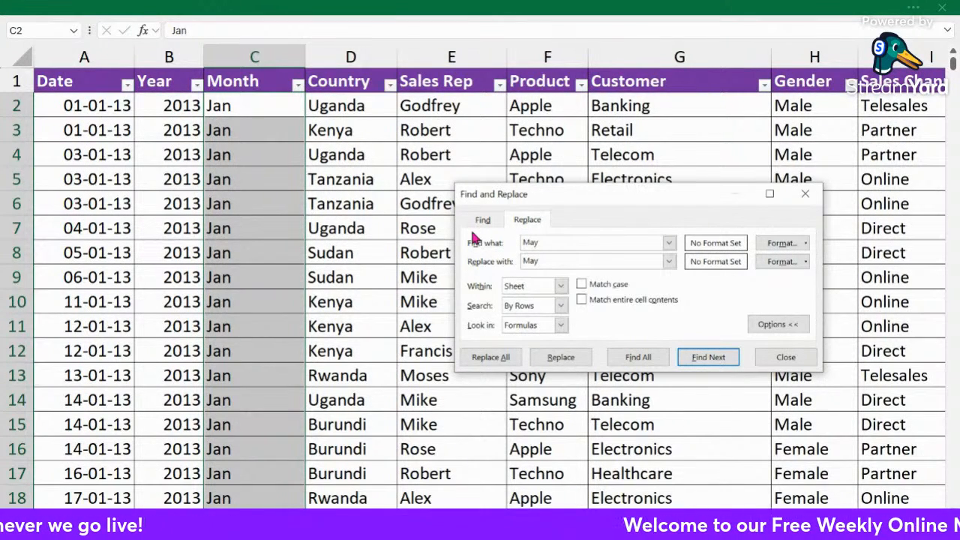
{"action": "left_click", "coordinate": [497, 358]}
{"action": "left_click", "coordinate": [726, 327]}
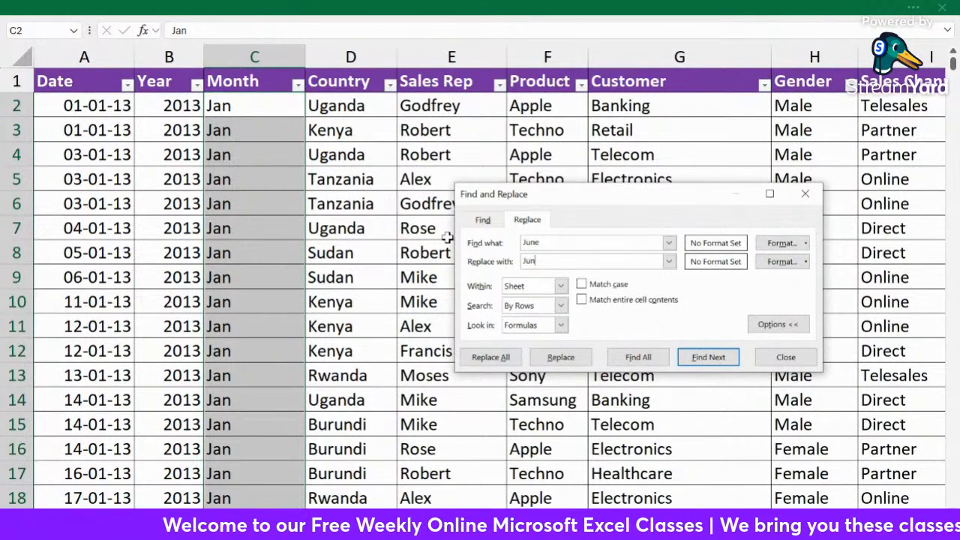
Replace every June with Jun and every July with Jul in the Month column.
{"action": "left_click", "coordinate": [490, 357]}
{"action": "left_click", "coordinate": [733, 321]}
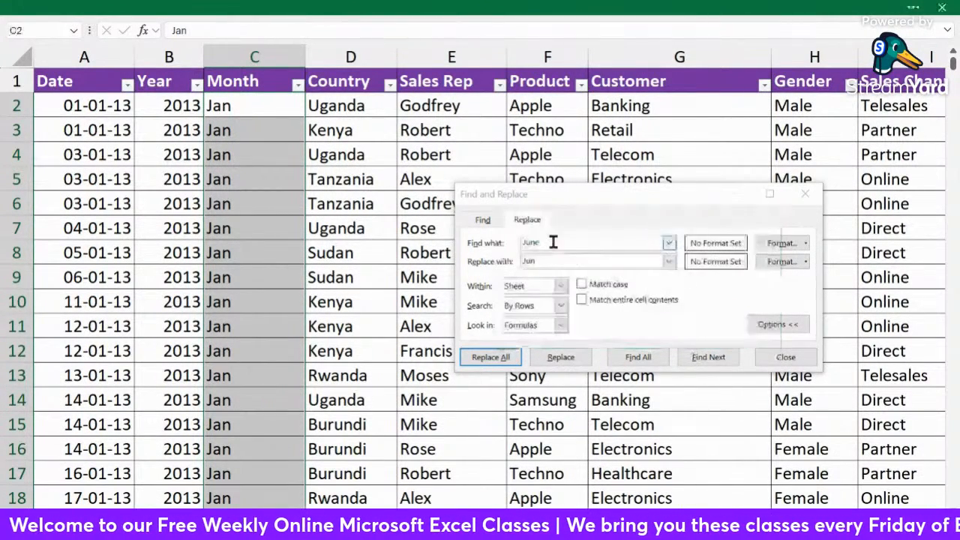
{"action": "type", "text": "uly"}
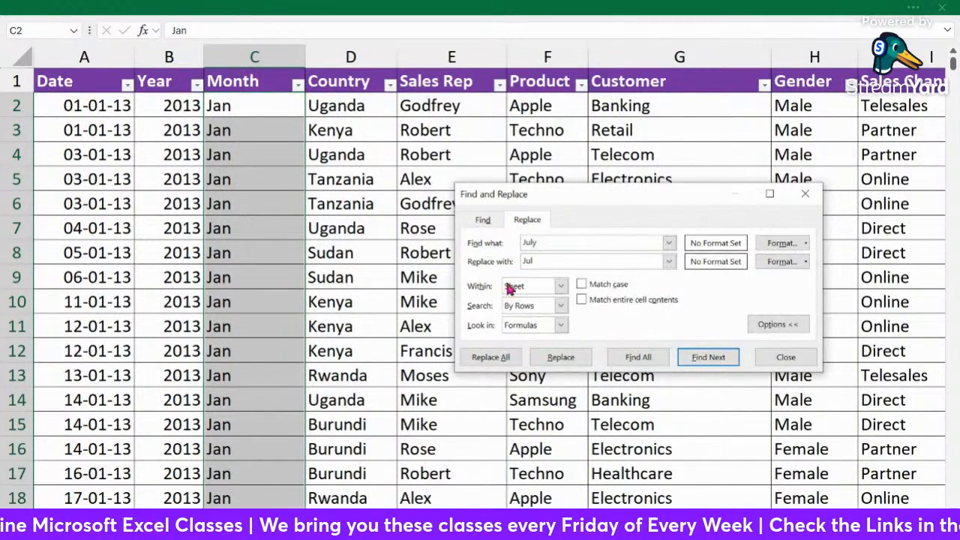
{"action": "left_click", "coordinate": [491, 357]}
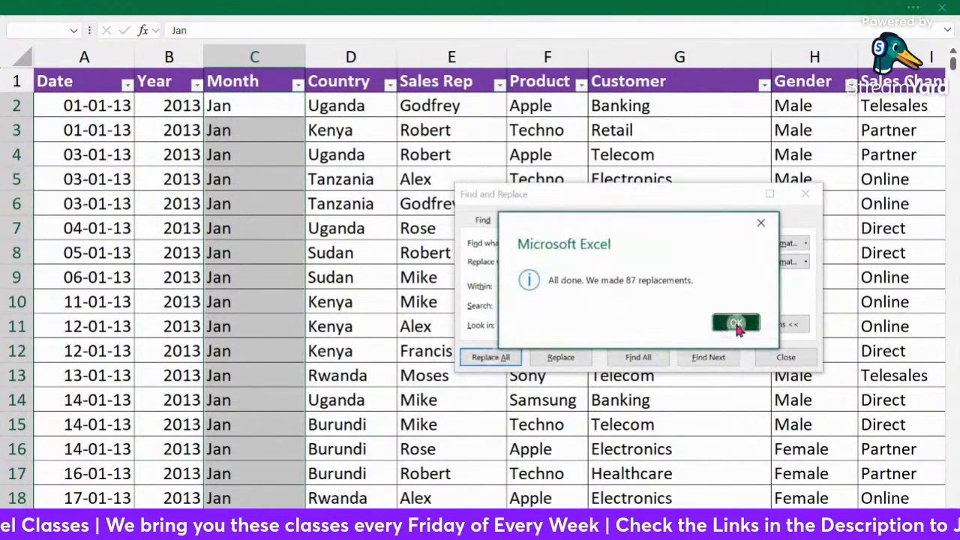
{"action": "left_click", "coordinate": [737, 324]}
Replace every August with Aug in the Month column.
{"action": "type", "text": "Aug"}
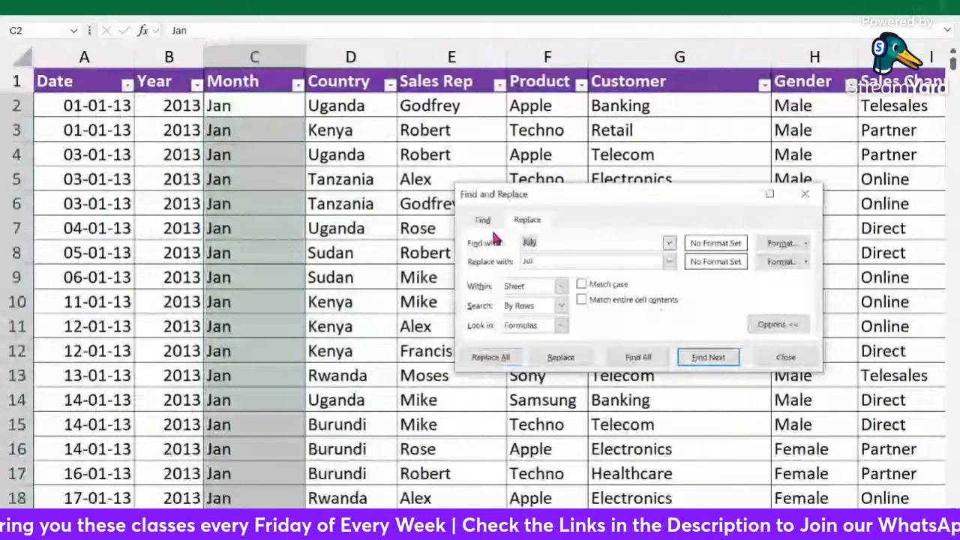
{"action": "type", "text": "ust"}
{"action": "key", "text": "Tab"}
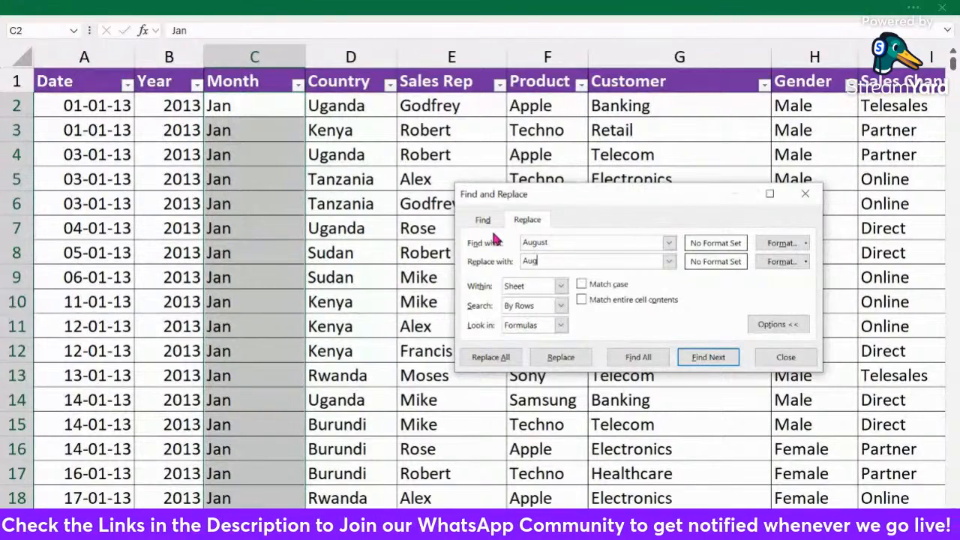
{"action": "left_click", "coordinate": [491, 357]}
{"action": "left_click", "coordinate": [729, 322]}
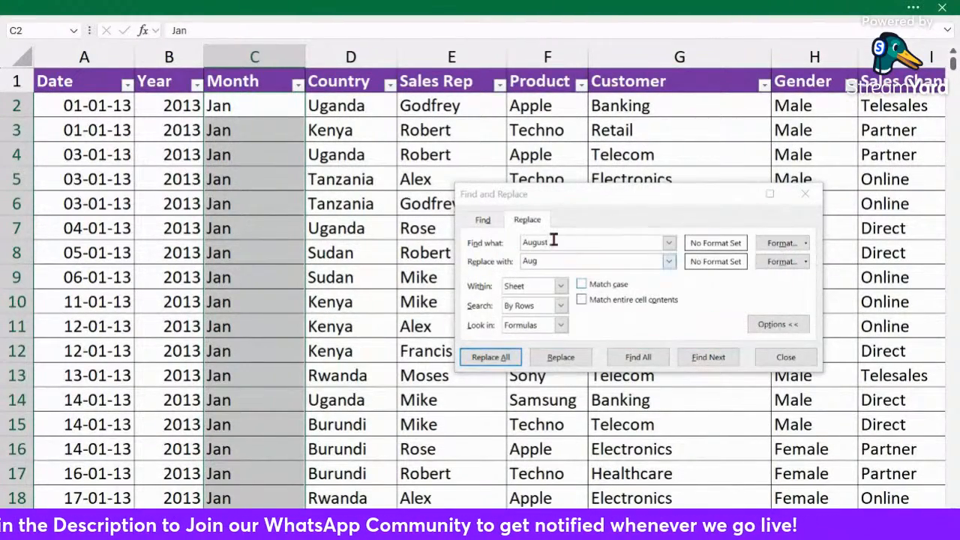
Replace every September with Sep in the Month column.
{"action": "double_click", "coordinate": [540, 243]}
{"action": "type", "text": "Sept"}
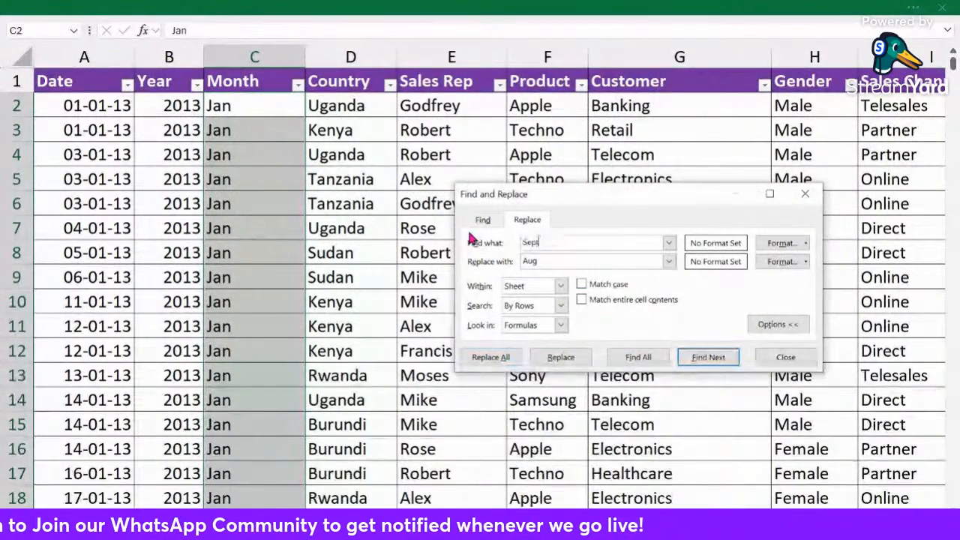
{"action": "type", "text": "emebr"}
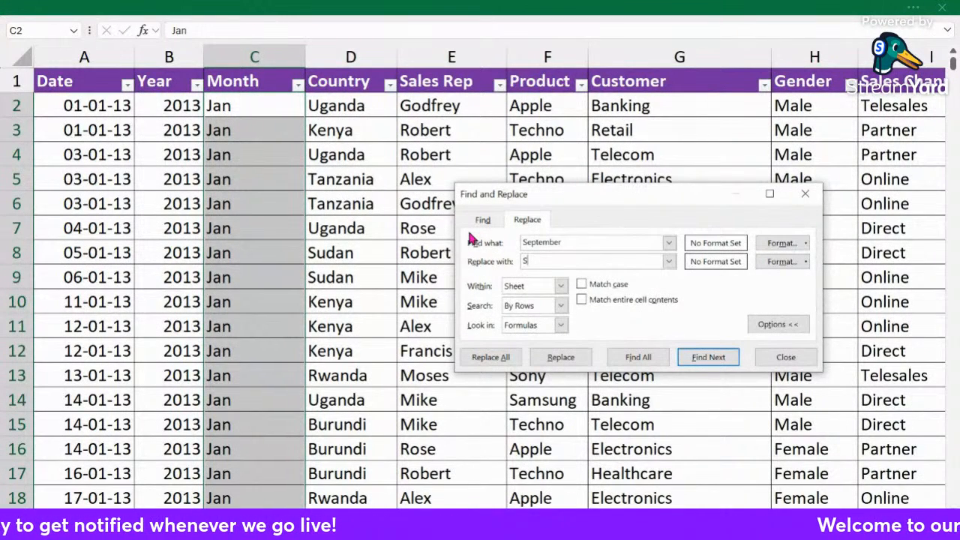
{"action": "type", "text": "Sep"}
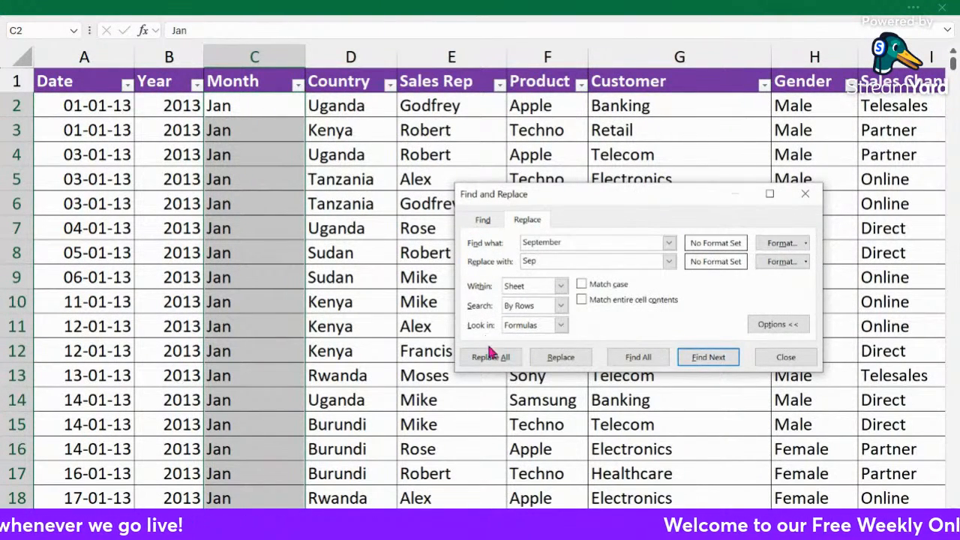
{"action": "left_click", "coordinate": [490, 357]}
{"action": "left_click", "coordinate": [678, 323]}
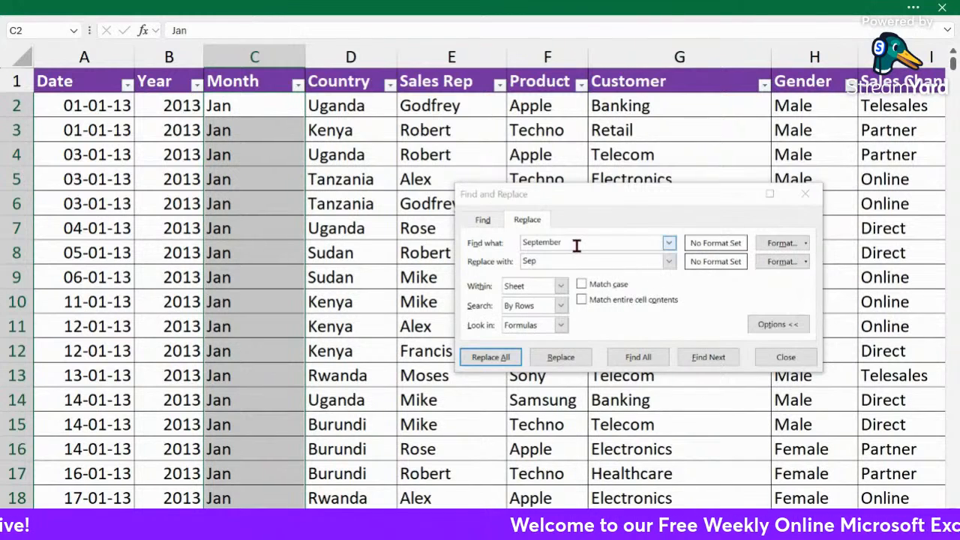
Replace every October with Oct and every November with Nov in the Month column.
{"action": "type", "text": "O"}
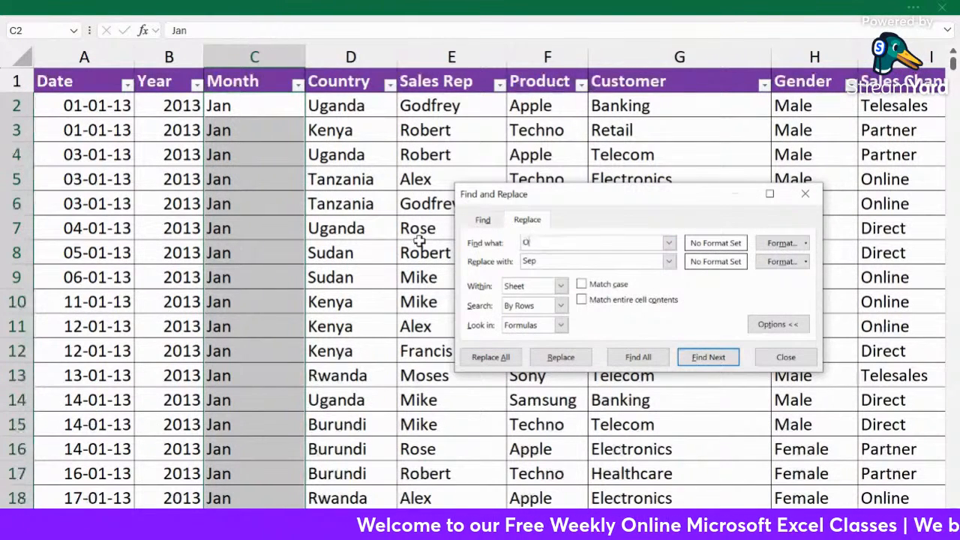
{"action": "type", "text": "O"}
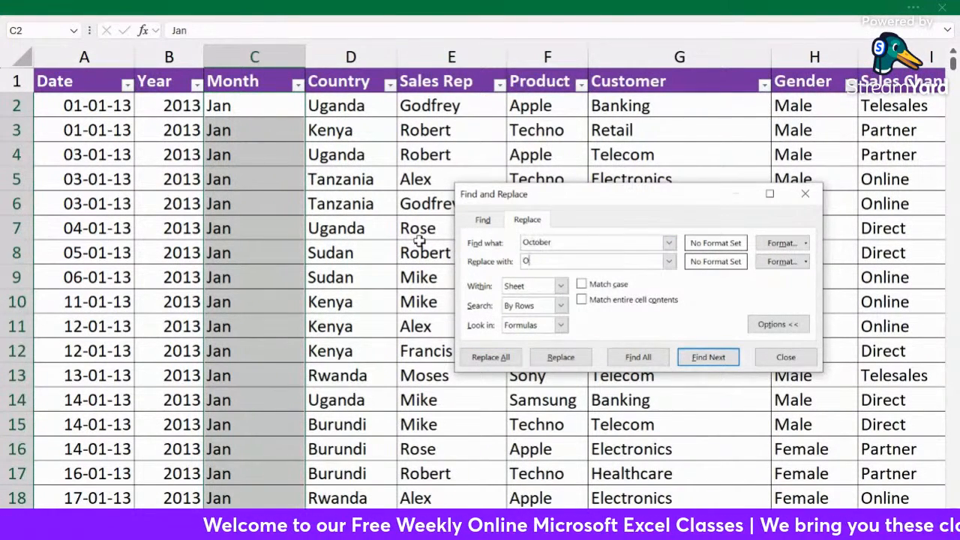
{"action": "type", "text": "ct"}
{"action": "left_click", "coordinate": [490, 357]}
{"action": "left_click", "coordinate": [722, 323]}
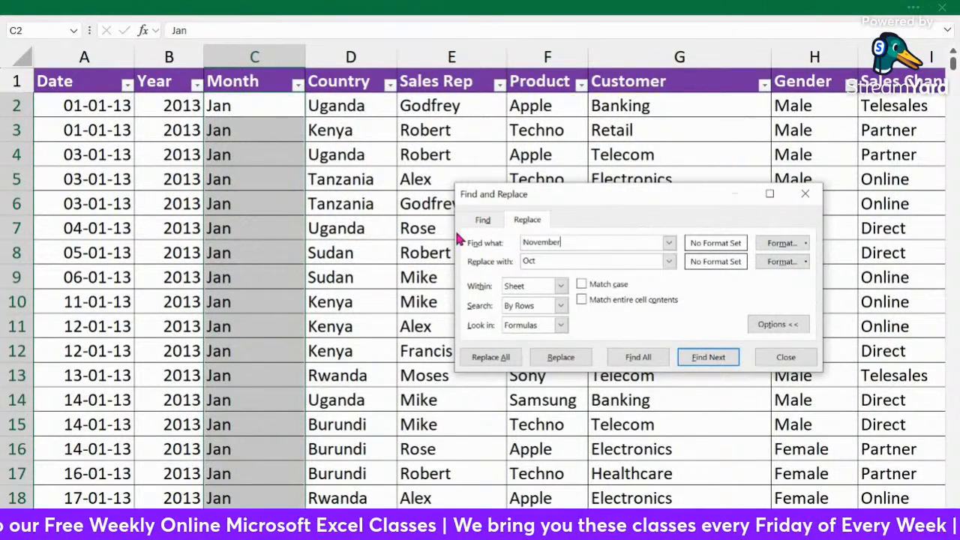
{"action": "left_click", "coordinate": [490, 357]}
{"action": "left_click", "coordinate": [724, 322]}
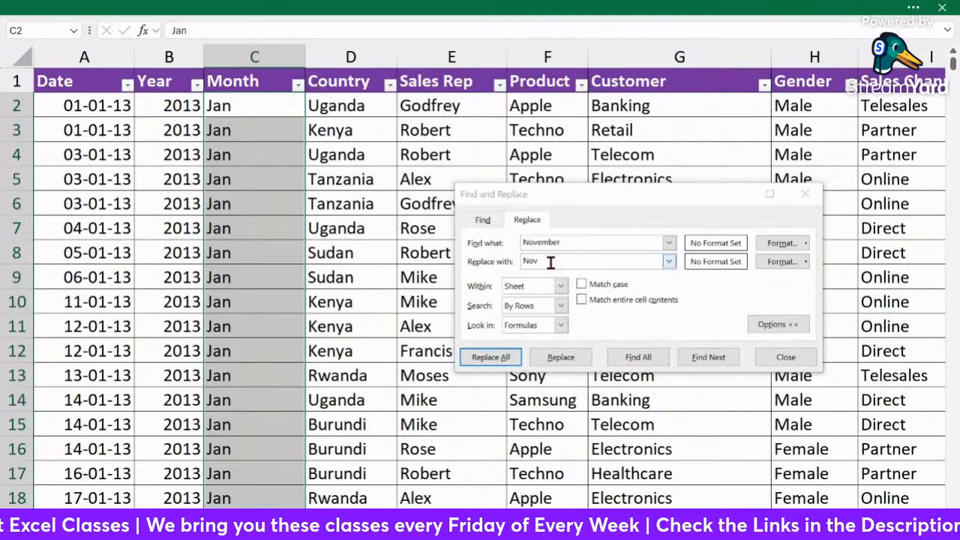
{"action": "left_click_drag", "start_coordinate": [611, 261], "coordinate": [505, 262]}
{"action": "type", "text": "Dece"}
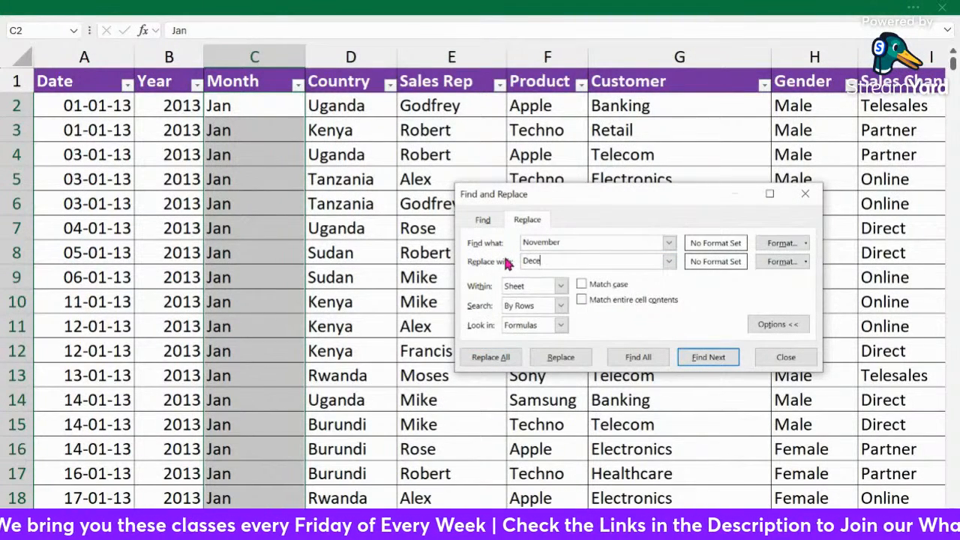
{"action": "type", "text": "mber"}
{"action": "key", "text": "Tab"}
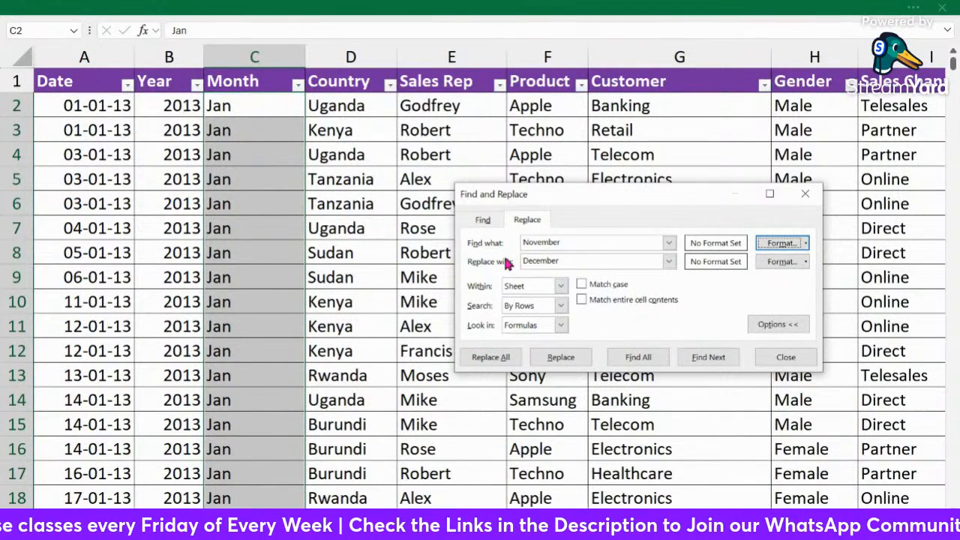
Replace every December with Dec in the Month column and check the month names in the column's filter list.
{"action": "left_click_drag", "start_coordinate": [562, 242], "coordinate": [526, 242]}
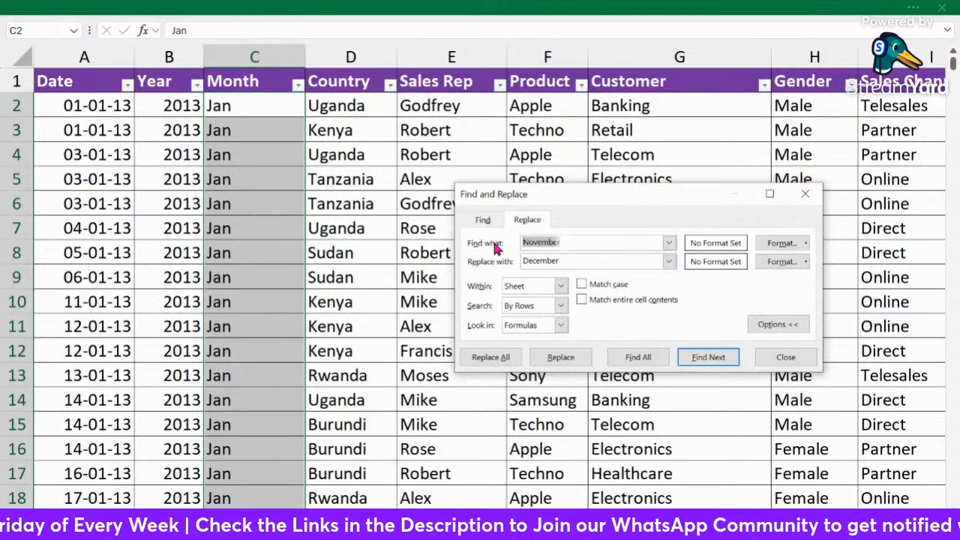
{"action": "type", "text": "December"}
{"action": "key", "text": "Tab"}
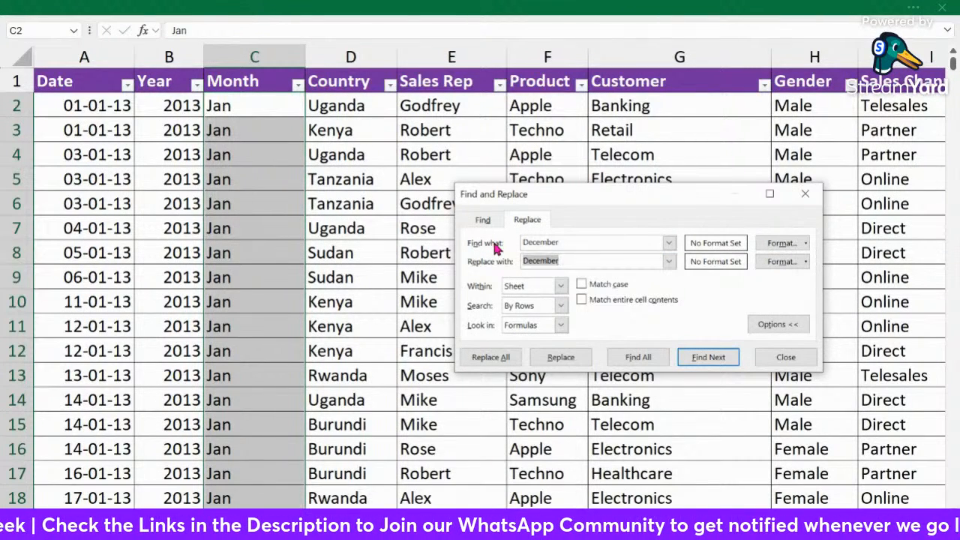
{"action": "type", "text": "Dec"}
{"action": "left_click", "coordinate": [489, 357]}
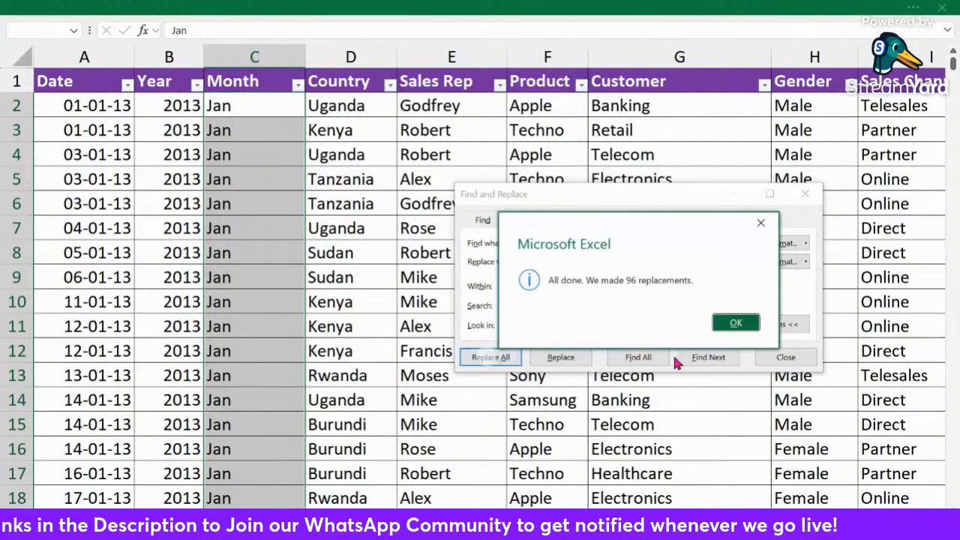
{"action": "left_click", "coordinate": [736, 323]}
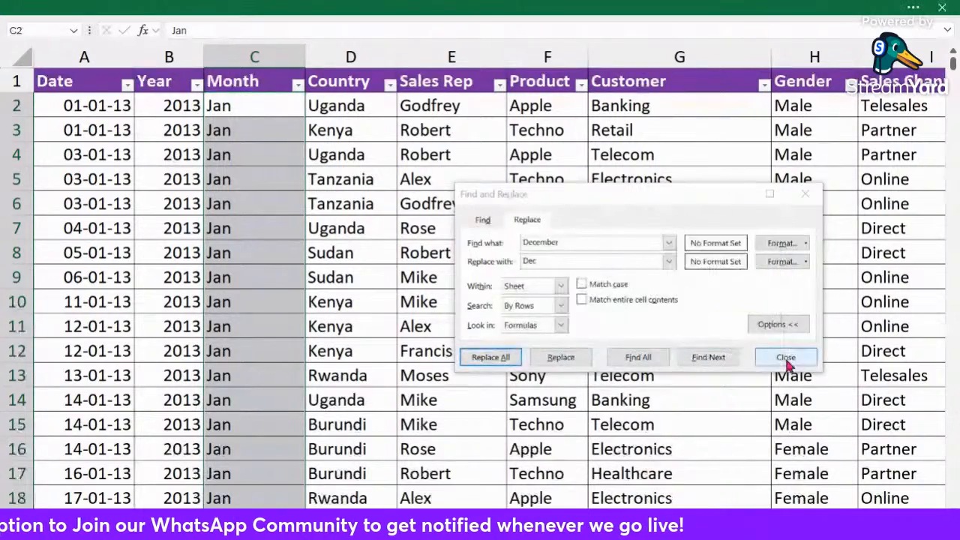
{"action": "left_click", "coordinate": [786, 357]}
{"action": "left_click", "coordinate": [254, 228]}
{"action": "left_click", "coordinate": [298, 86]}
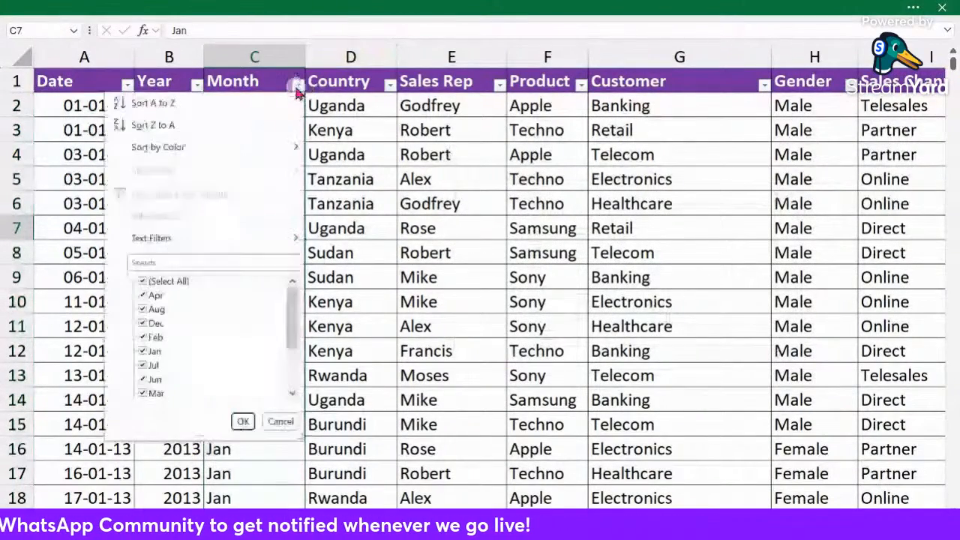
{"action": "left_click", "coordinate": [414, 332]}
{"action": "left_click", "coordinate": [452, 324]}
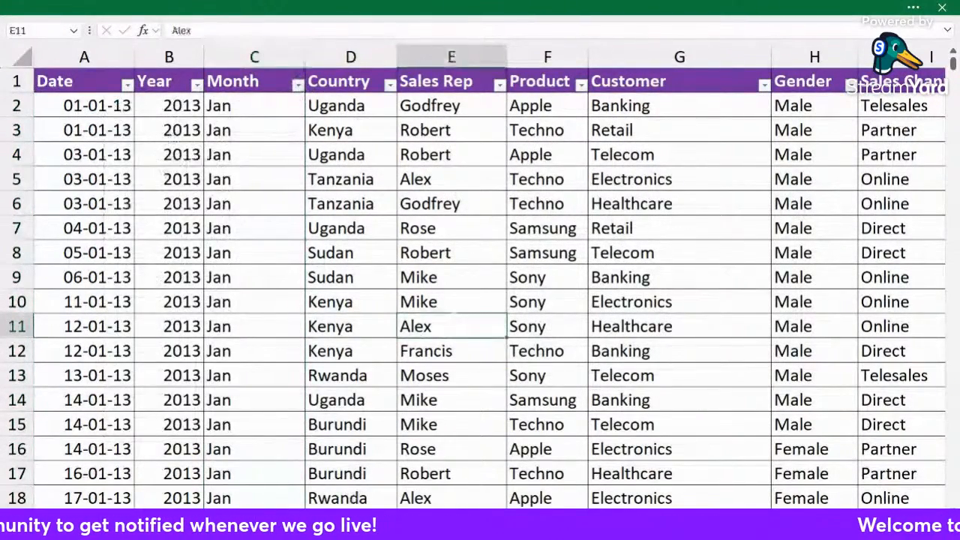
Return to the Analysis sheet and refresh all pivot data so the chart takes the abbreviated month names.
{"action": "left_click", "coordinate": [450, 519]}
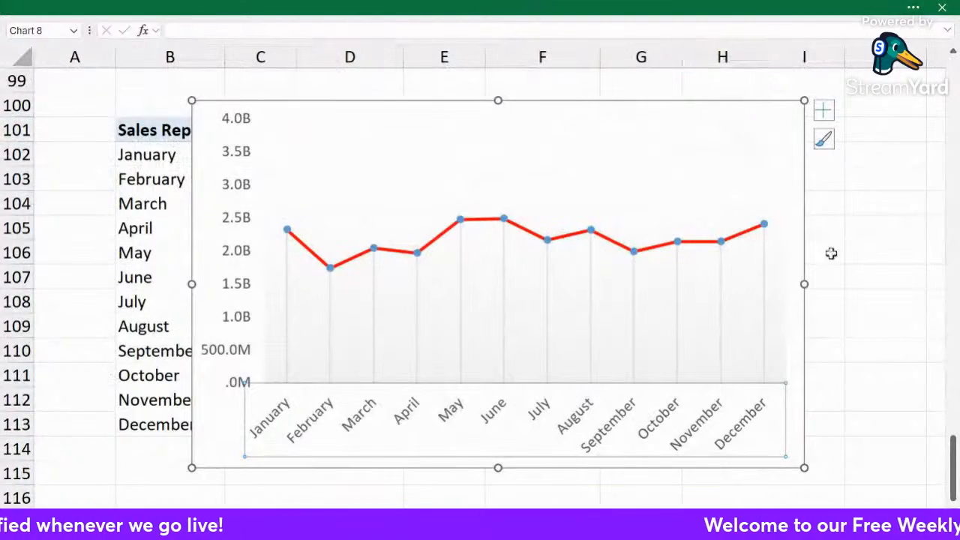
{"action": "left_click", "coordinate": [874, 294]}
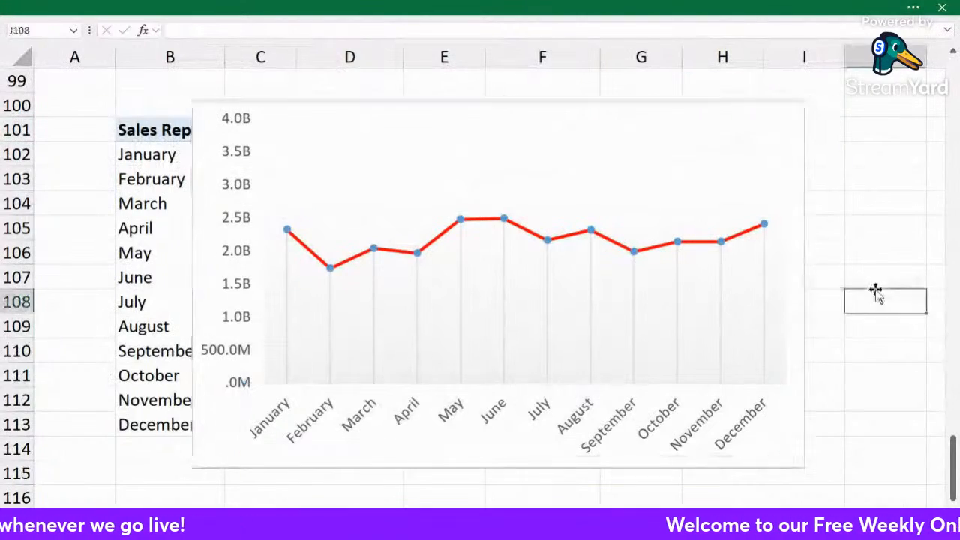
{"action": "left_click", "coordinate": [913, 9]}
{"action": "left_click", "coordinate": [265, 53]}
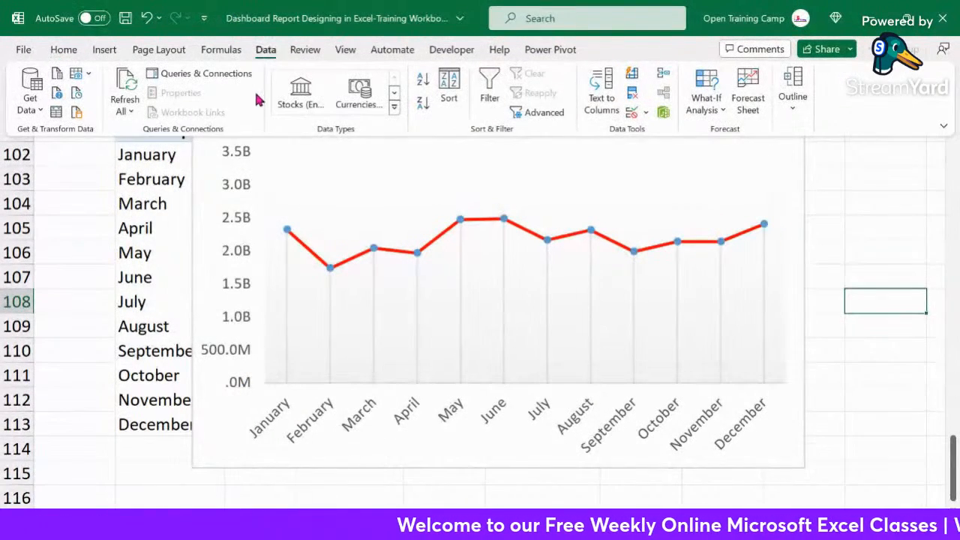
{"action": "left_click", "coordinate": [129, 112]}
{"action": "left_click", "coordinate": [134, 132]}
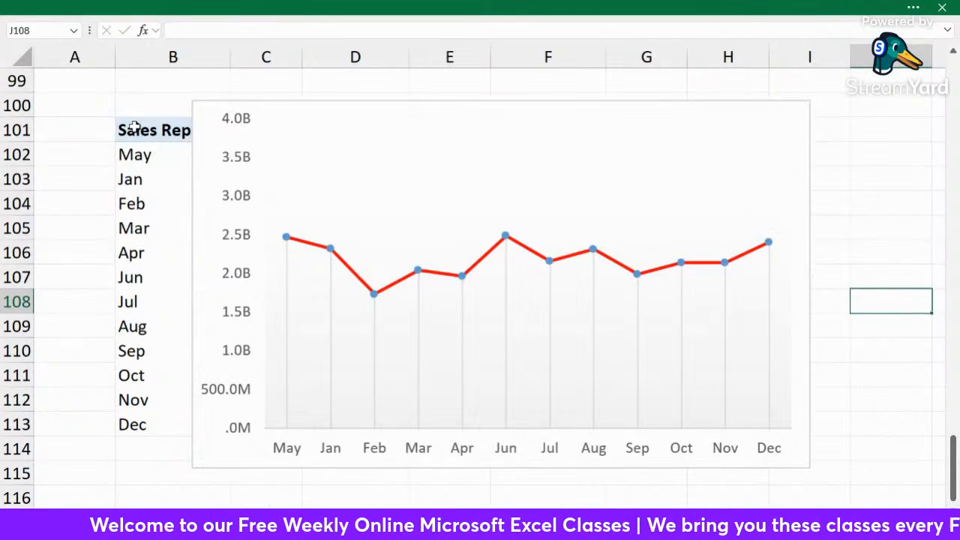
Move the line chart clear of the Sales Reps column and delete its vertical value axis.
{"action": "left_click", "coordinate": [300, 113]}
{"action": "left_click_drag", "start_coordinate": [300, 105], "coordinate": [347, 86]}
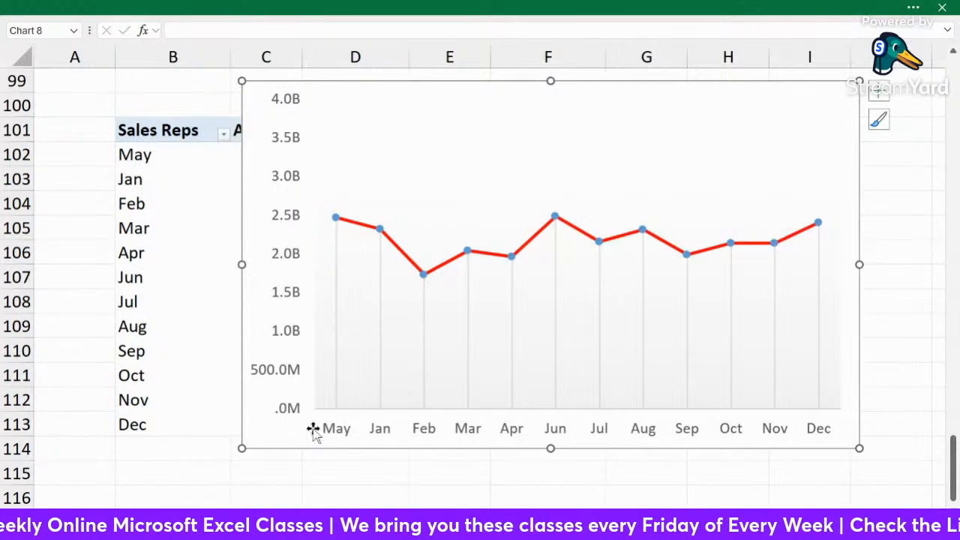
{"action": "left_click", "coordinate": [304, 227]}
{"action": "key", "text": "Delete"}
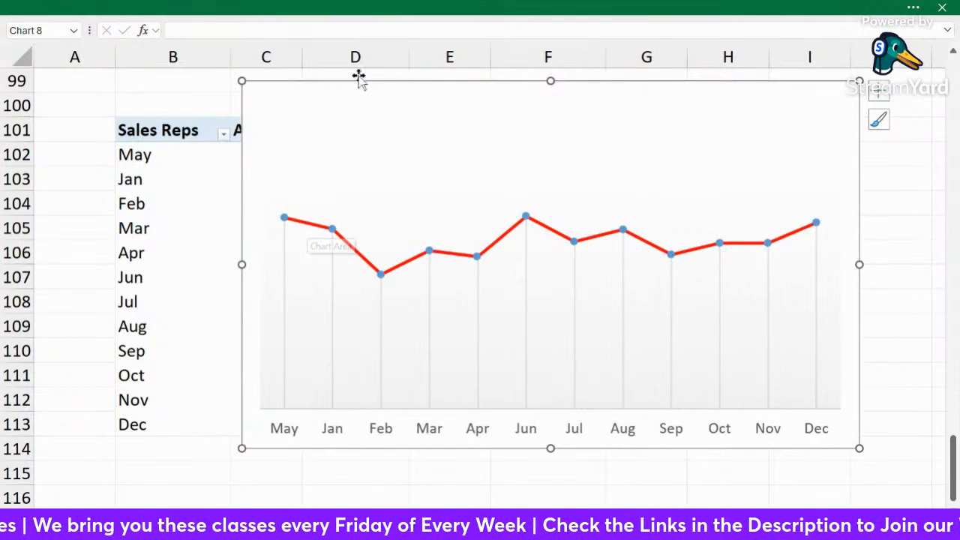
{"action": "right_click", "coordinate": [623, 231]}
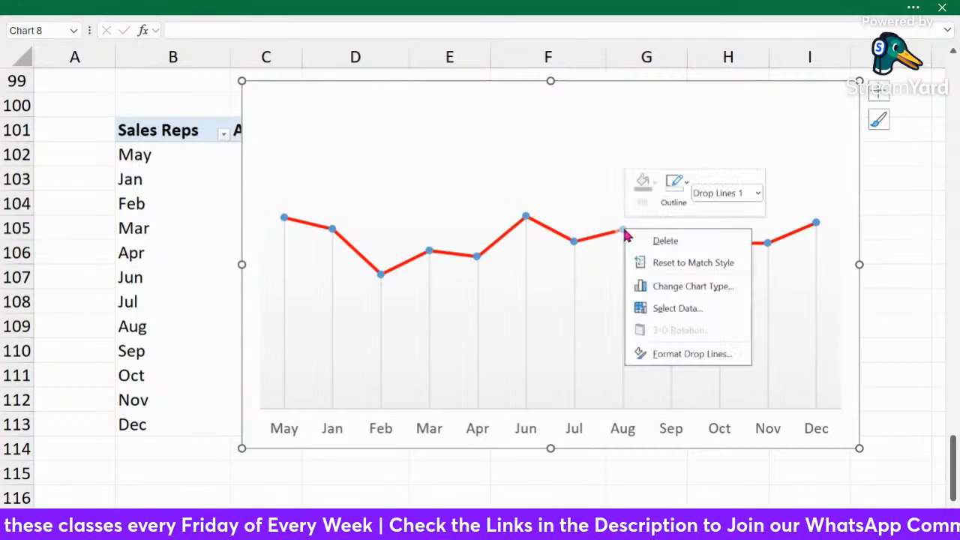
{"action": "left_click", "coordinate": [673, 354]}
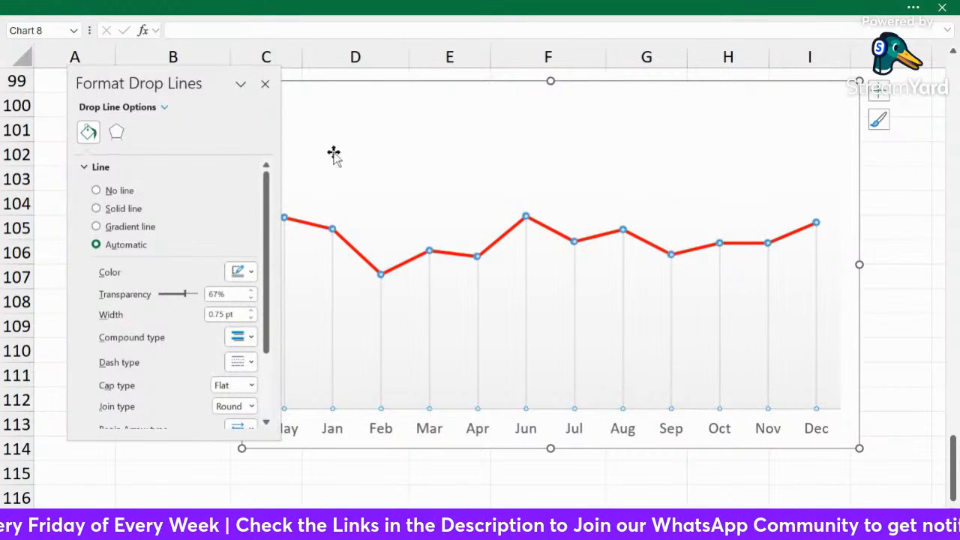
{"action": "left_click", "coordinate": [87, 169]}
{"action": "left_click", "coordinate": [264, 84]}
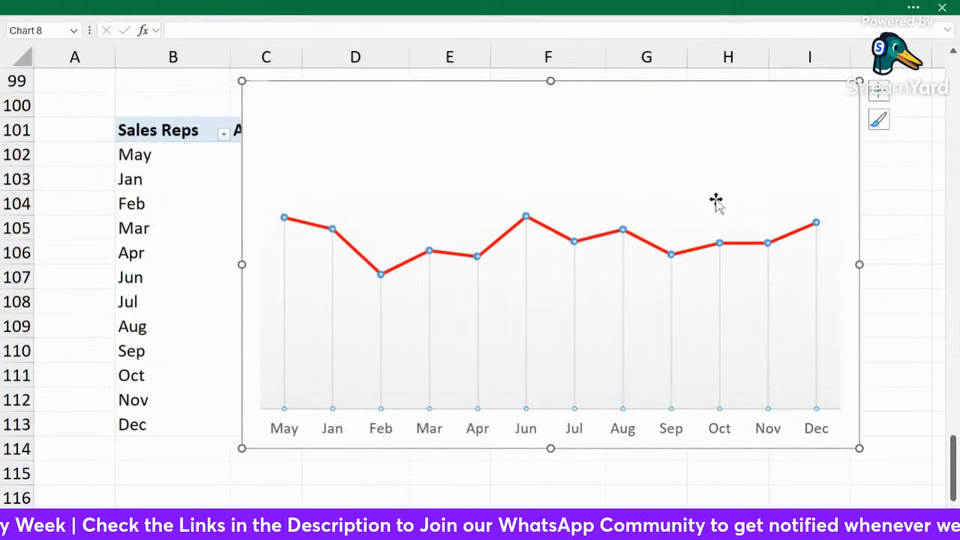
Shift the chart slightly back toward the Sales Reps column and give the line's markers a solid white fill.
{"action": "left_click_drag", "start_coordinate": [814, 82], "coordinate": [783, 79]}
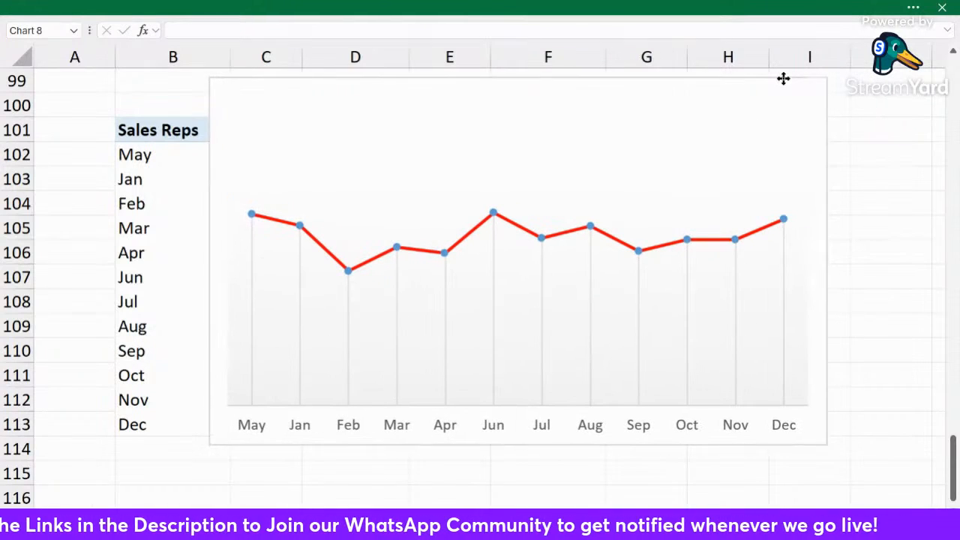
{"action": "left_click", "coordinate": [773, 228]}
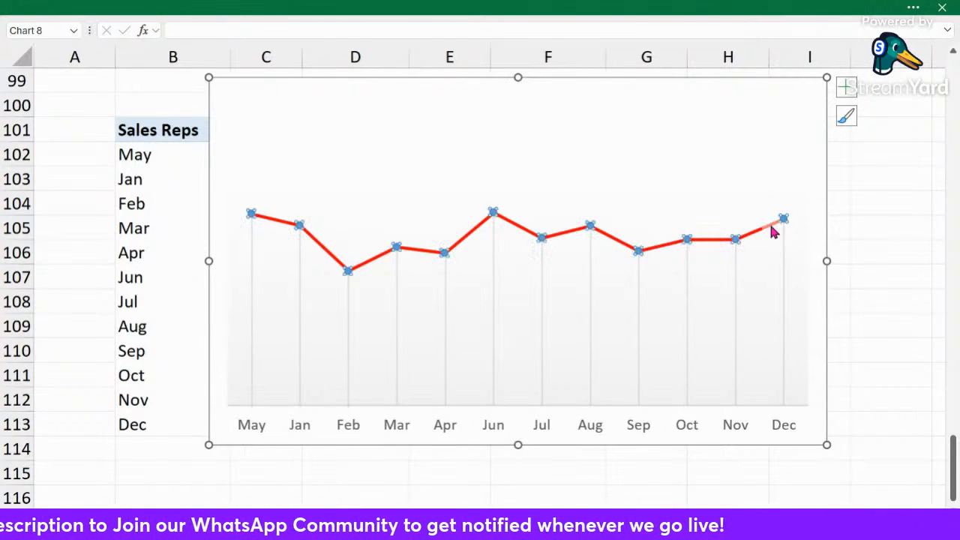
{"action": "right_click", "coordinate": [772, 231]}
{"action": "left_click", "coordinate": [825, 441]}
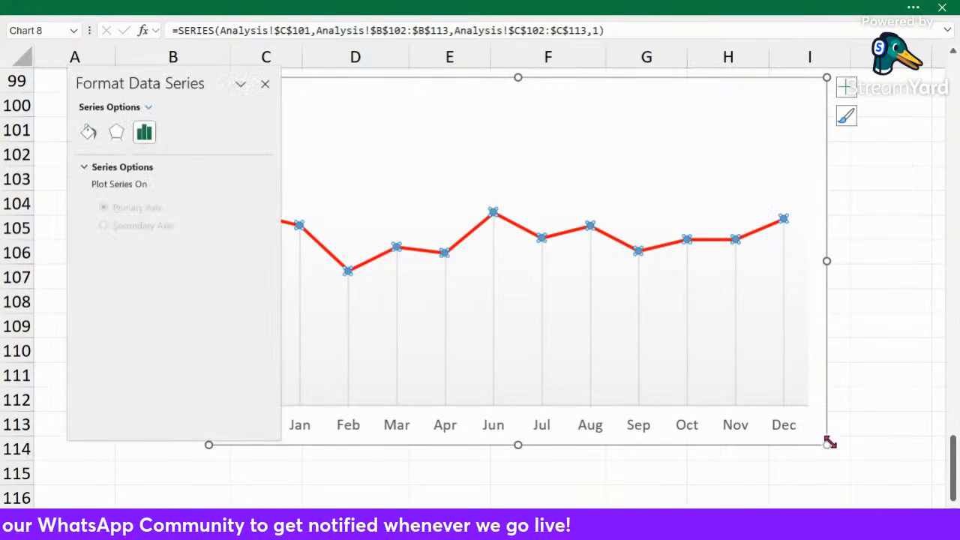
{"action": "left_click", "coordinate": [86, 167]}
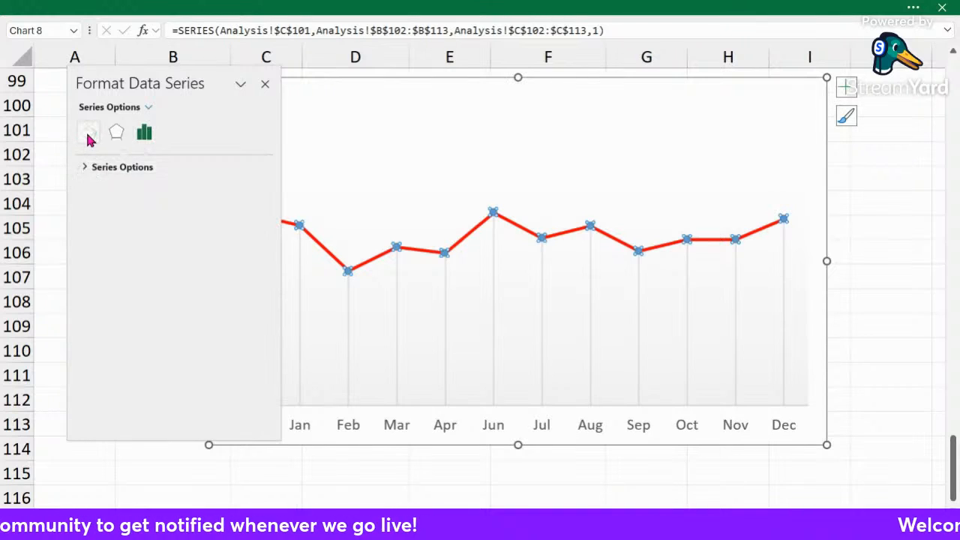
{"action": "left_click", "coordinate": [88, 132]}
{"action": "left_click", "coordinate": [100, 188]}
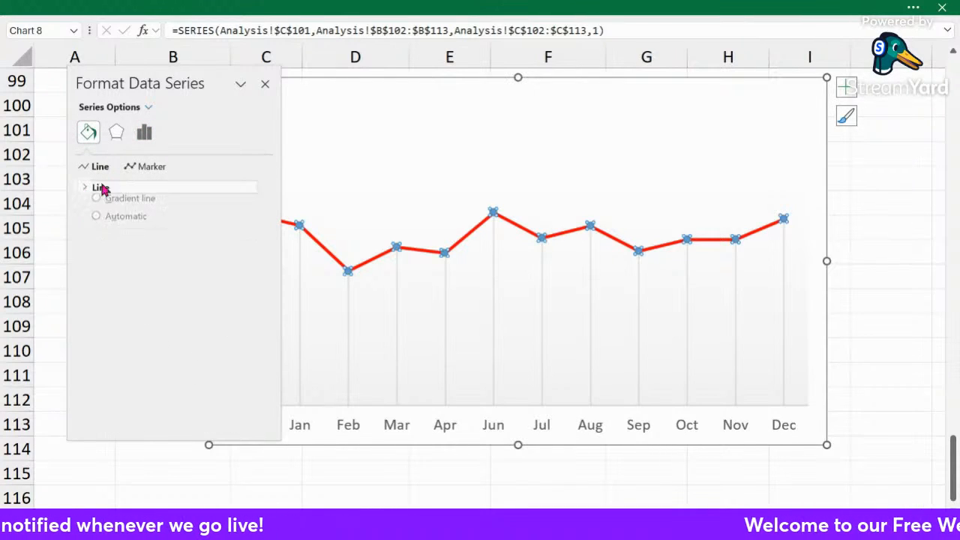
{"action": "left_click", "coordinate": [146, 168]}
{"action": "left_click", "coordinate": [97, 250]}
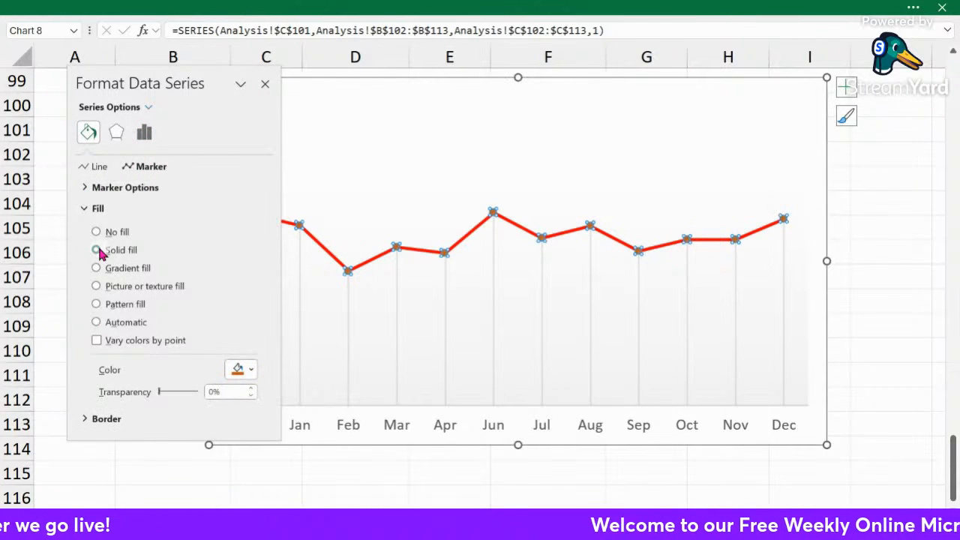
{"action": "left_click", "coordinate": [252, 373]}
{"action": "left_click", "coordinate": [242, 197]}
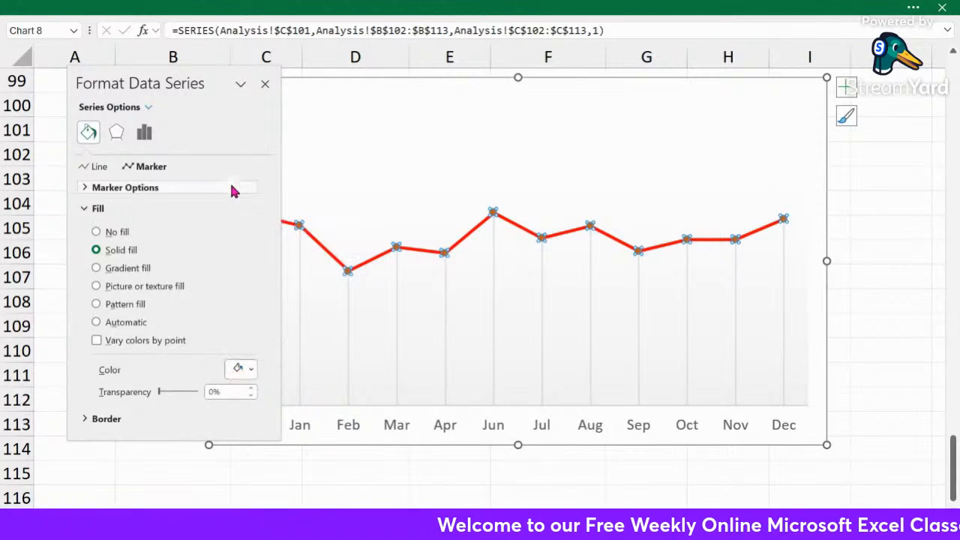
{"action": "left_click", "coordinate": [86, 208]}
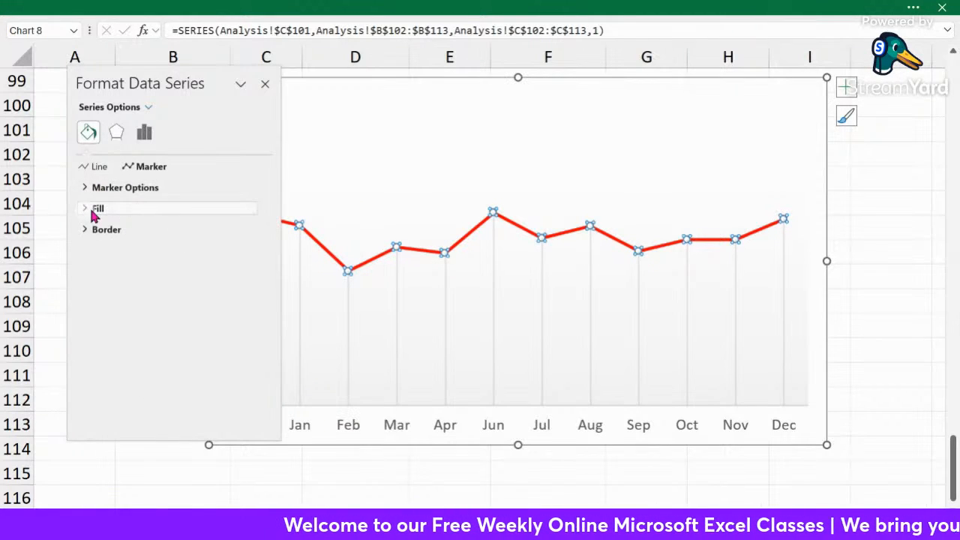
Set the border of the line's markers to a solid line.
{"action": "left_click", "coordinate": [86, 230]}
{"action": "left_click", "coordinate": [97, 271]}
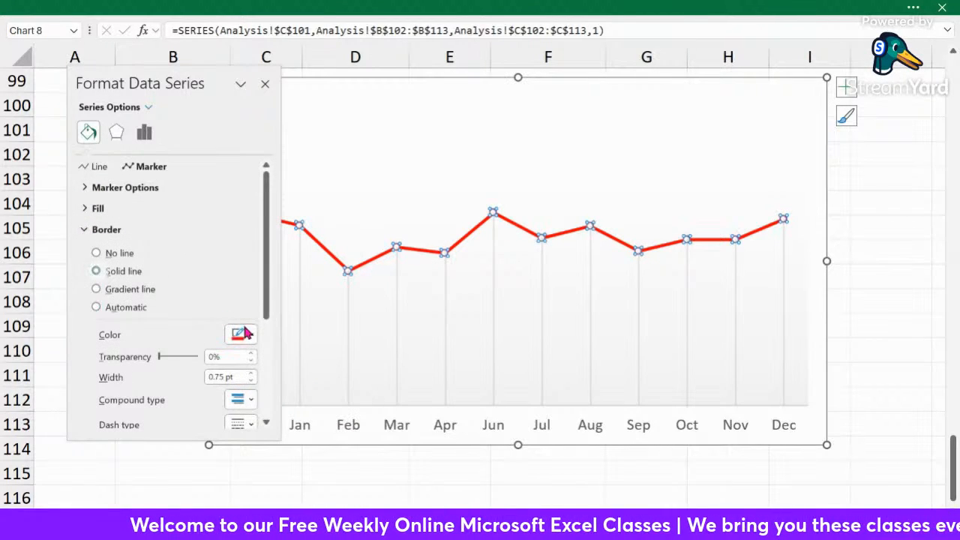
{"action": "left_click", "coordinate": [84, 229]}
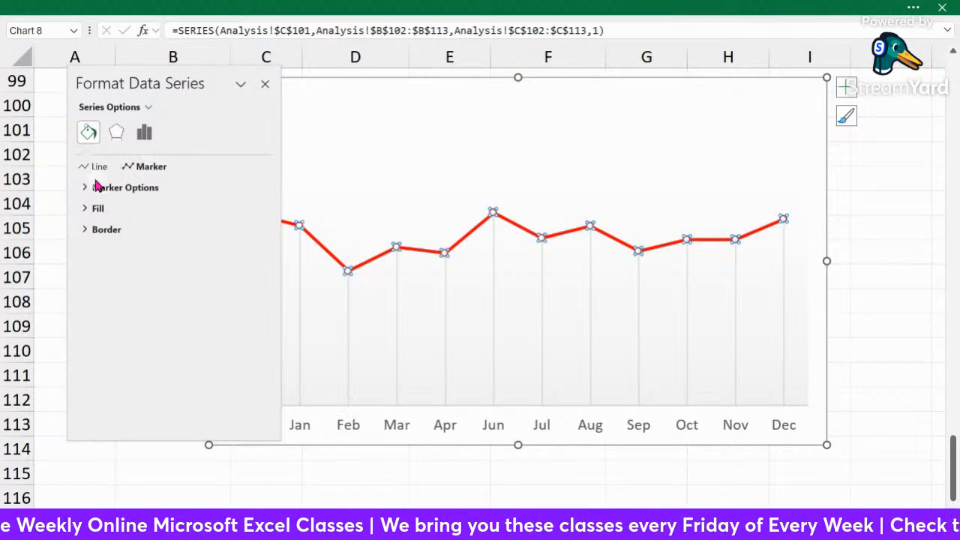
Set the line's markers to the built-in circle type at size 6 and move the chart clear of the Sales Reps column.
{"action": "left_click", "coordinate": [124, 188]}
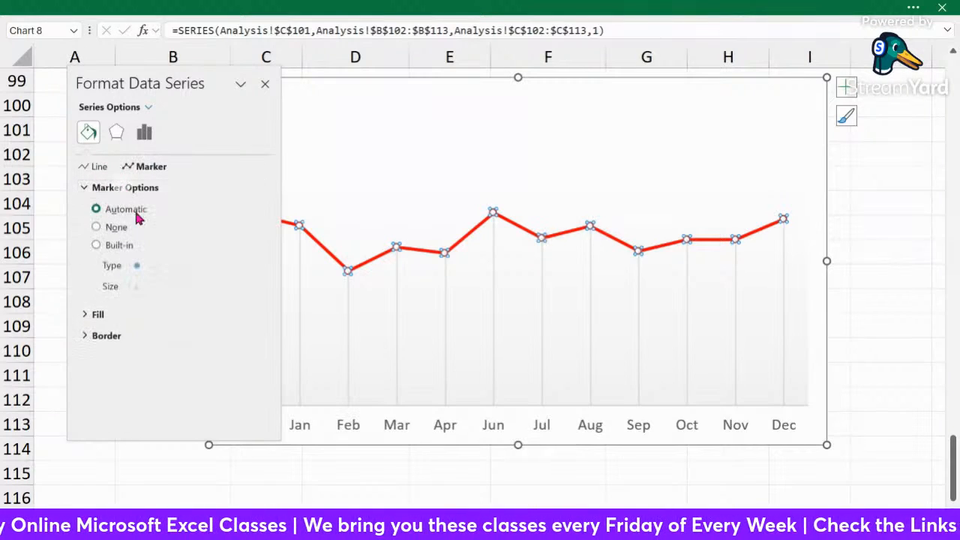
{"action": "left_click", "coordinate": [97, 246]}
{"action": "left_click", "coordinate": [152, 266]}
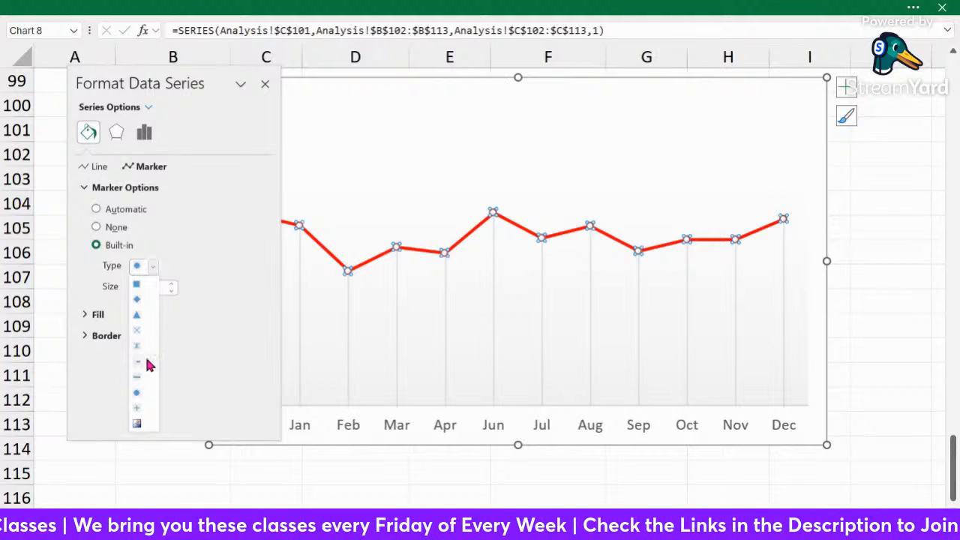
{"action": "left_click", "coordinate": [138, 395]}
{"action": "left_click", "coordinate": [171, 285]}
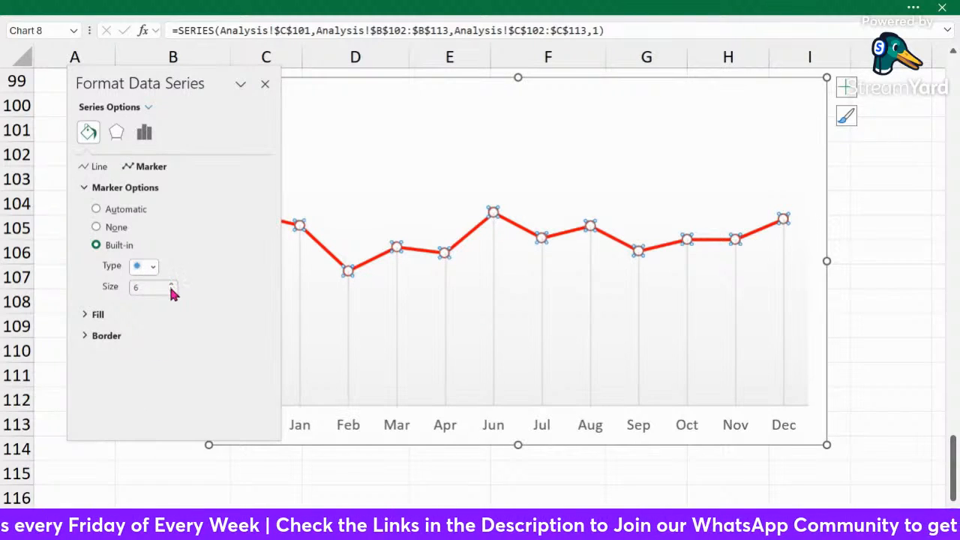
{"action": "left_click", "coordinate": [262, 83]}
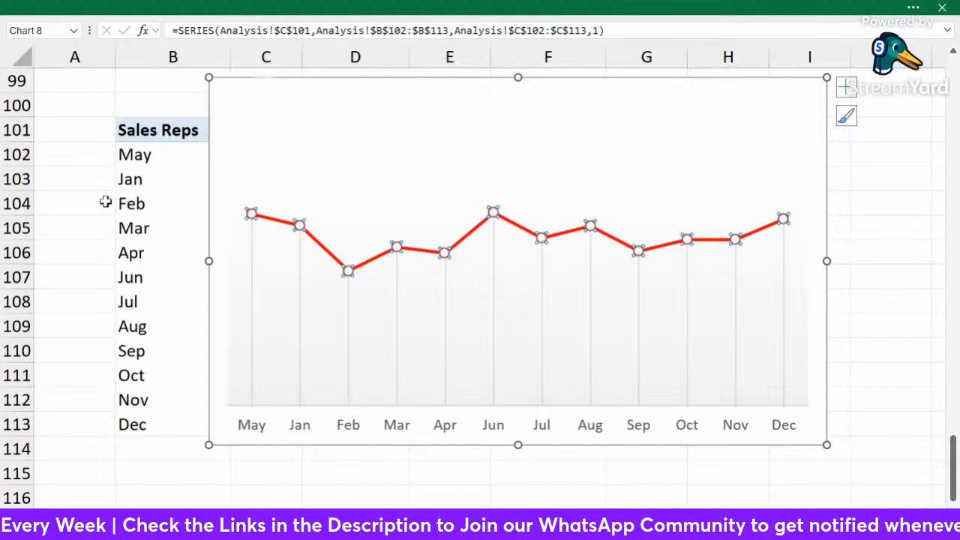
{"action": "left_click", "coordinate": [105, 200]}
{"action": "left_click_drag", "start_coordinate": [396, 80], "coordinate": [443, 79]}
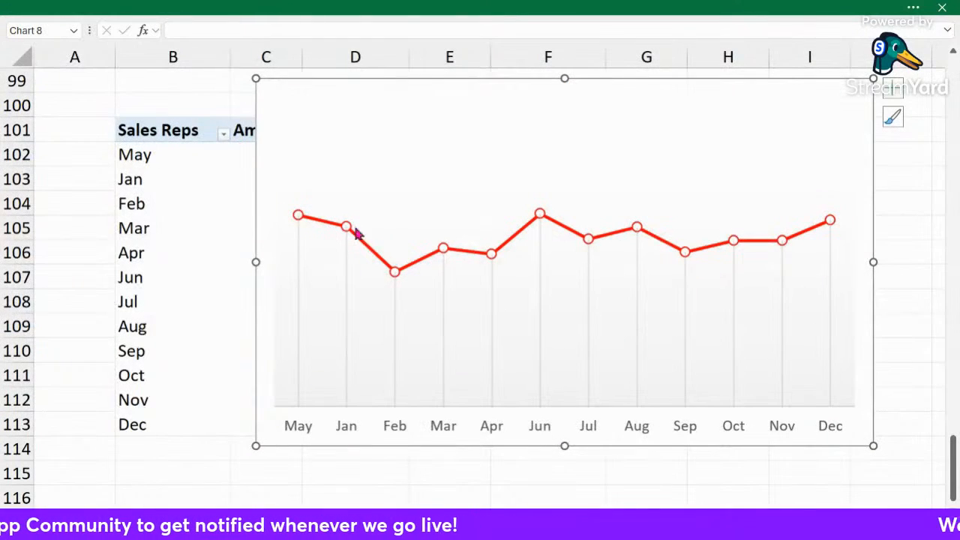
Recolor the monthly sales line to the standard purple.
{"action": "left_click", "coordinate": [368, 252]}
{"action": "right_click", "coordinate": [368, 248]}
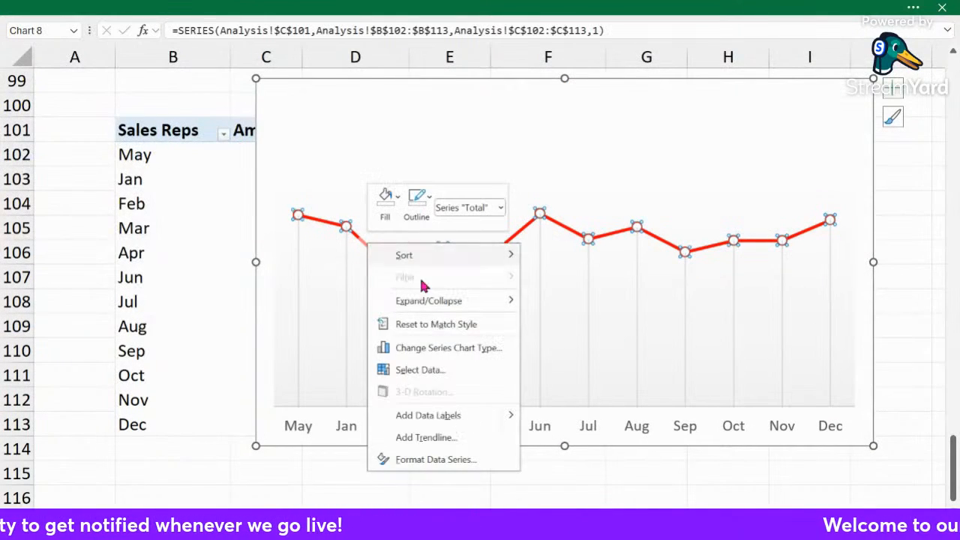
{"action": "left_click", "coordinate": [427, 458]}
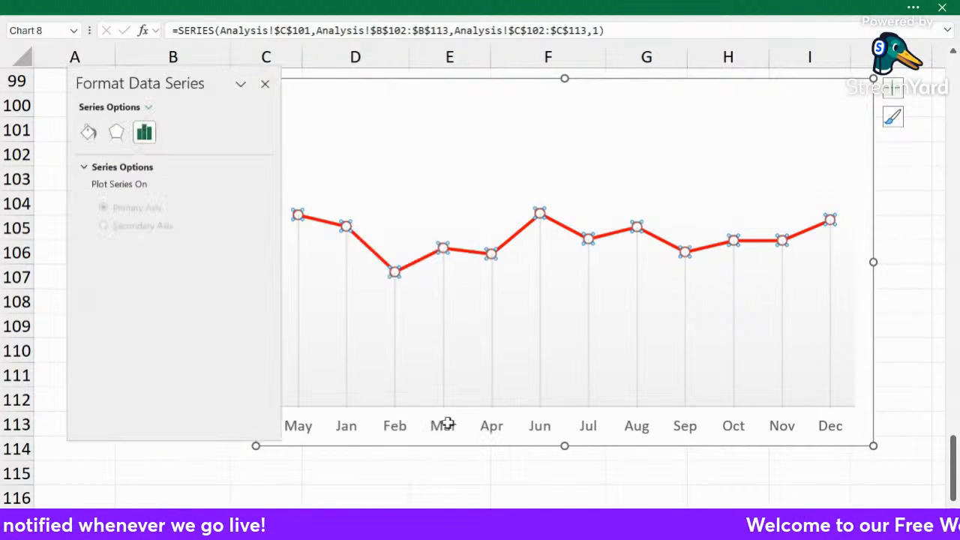
{"action": "left_click", "coordinate": [89, 132]}
{"action": "left_click", "coordinate": [90, 187]}
{"action": "left_click", "coordinate": [97, 167]}
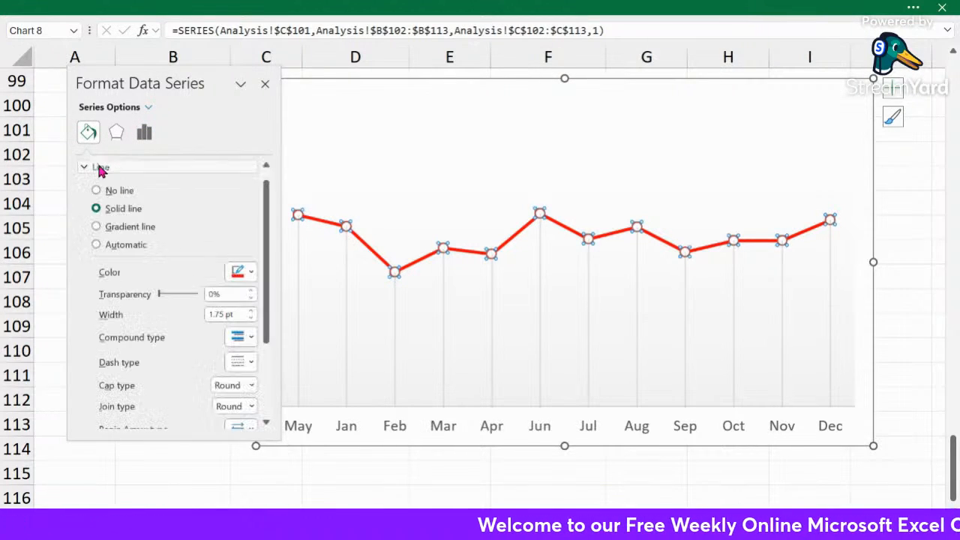
{"action": "left_click", "coordinate": [243, 272]}
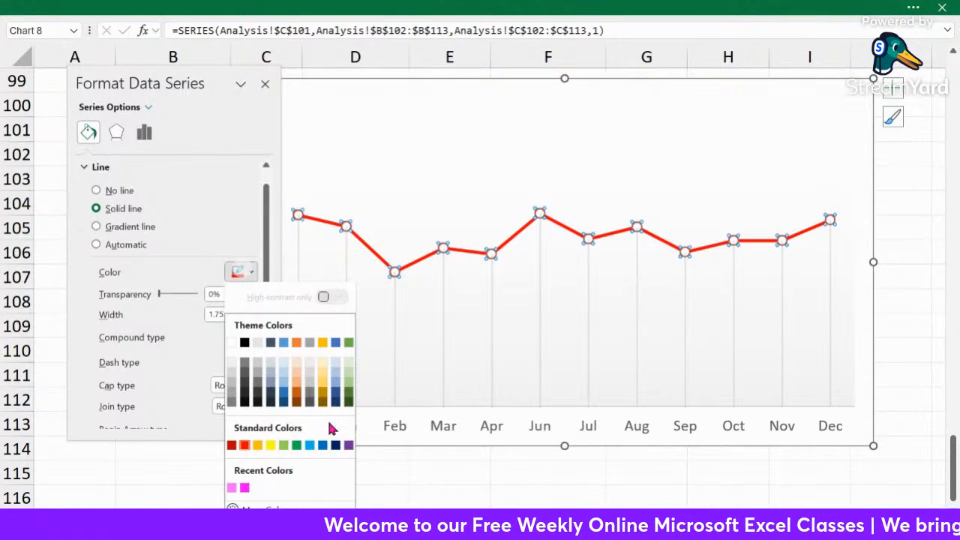
{"action": "left_click", "coordinate": [346, 444]}
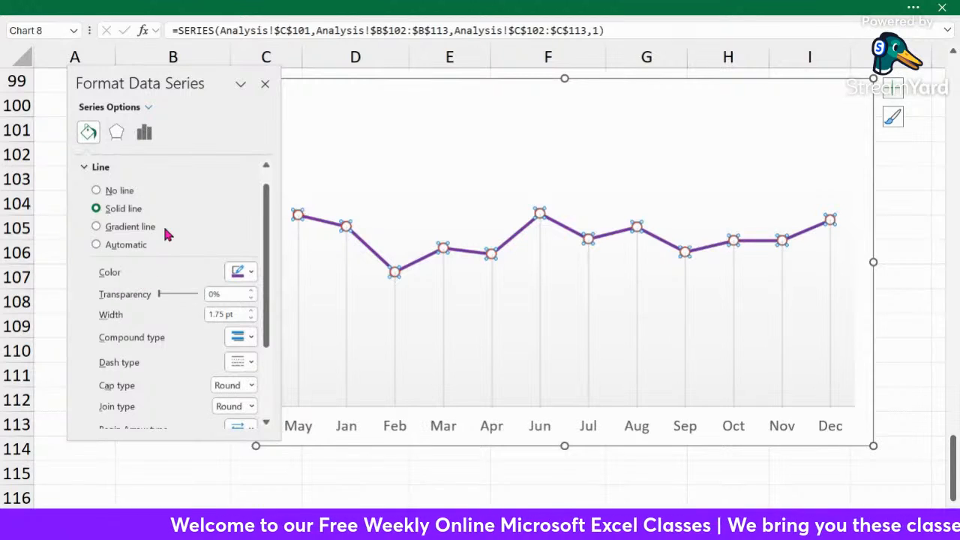
{"action": "left_click", "coordinate": [89, 165]}
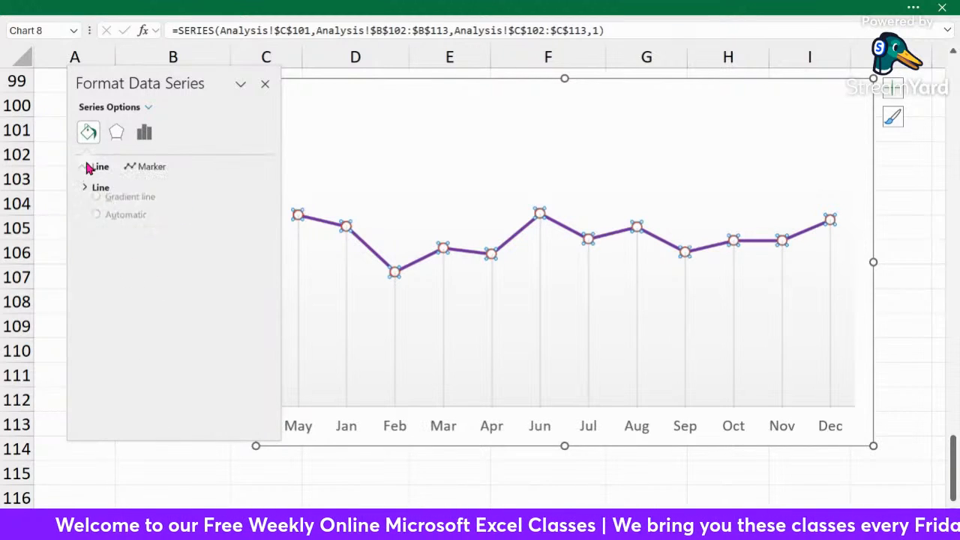
Change the border color of the line's markers to purple and finish formatting the series.
{"action": "left_click", "coordinate": [140, 169]}
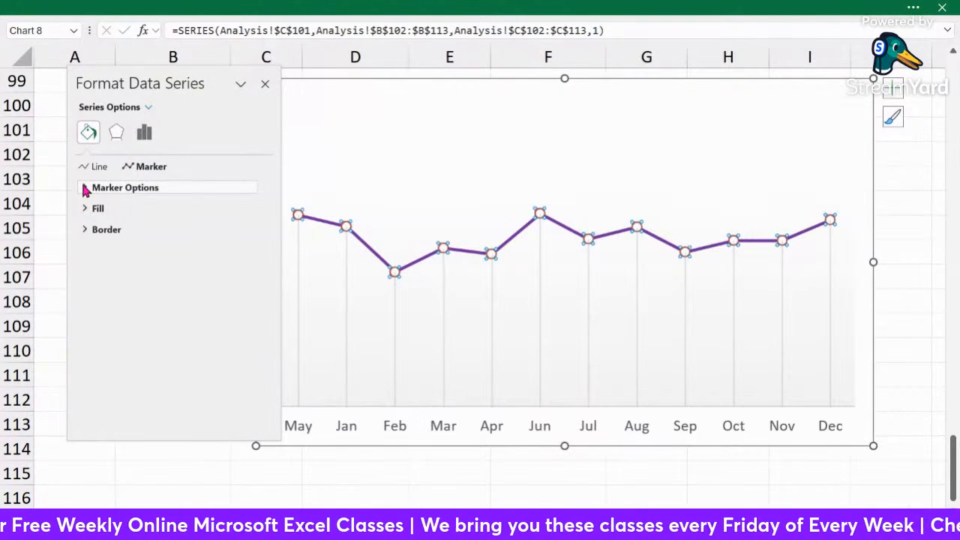
{"action": "left_click", "coordinate": [88, 207]}
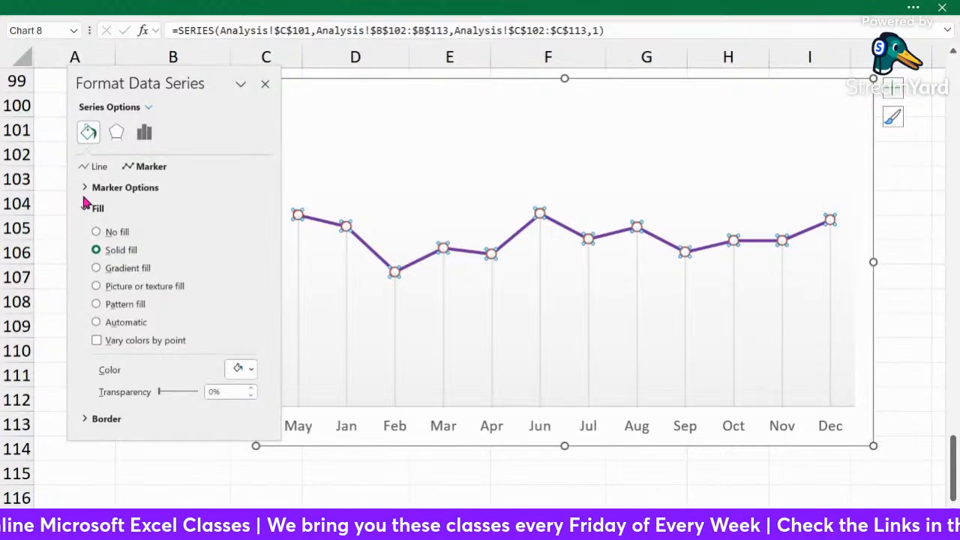
{"action": "left_click", "coordinate": [86, 208]}
{"action": "left_click", "coordinate": [87, 230]}
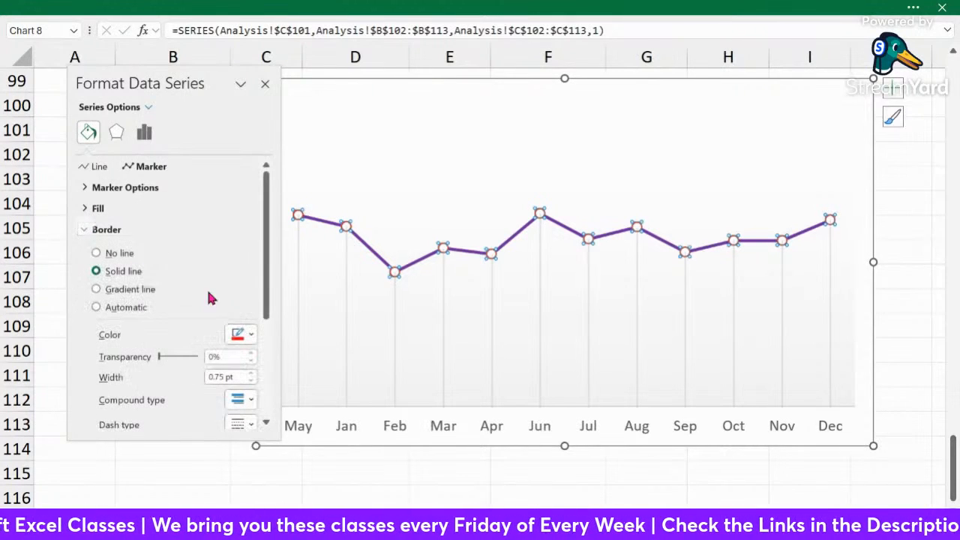
{"action": "left_click", "coordinate": [238, 335]}
{"action": "left_click", "coordinate": [349, 256]}
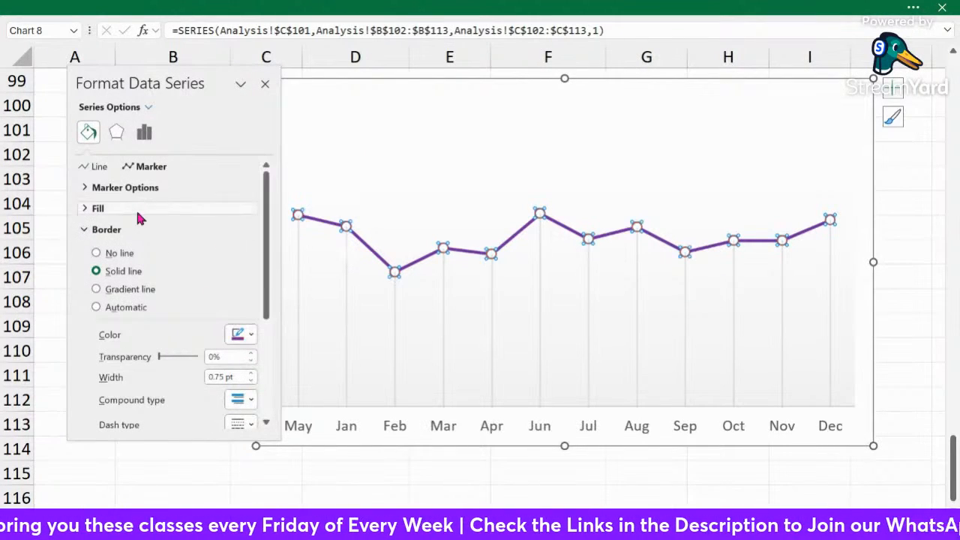
{"action": "left_click", "coordinate": [96, 187]}
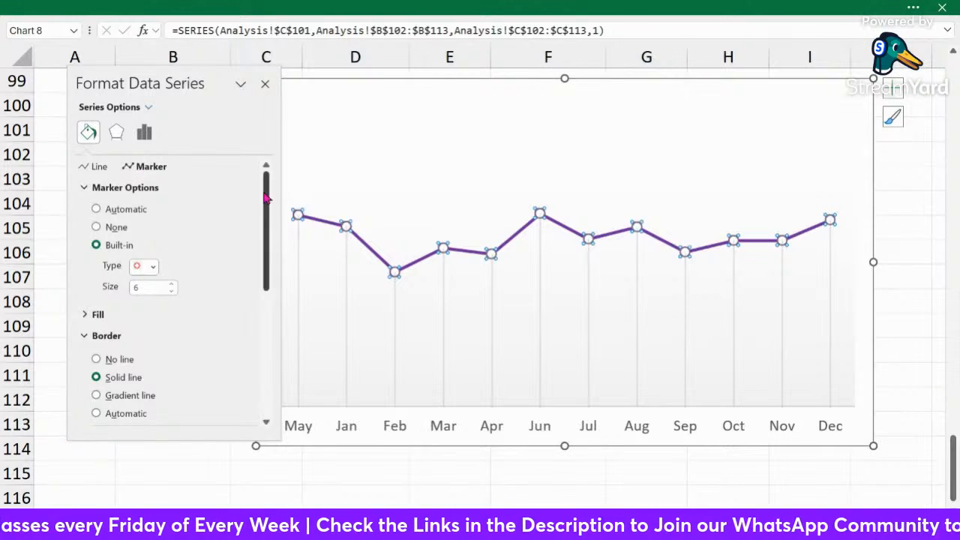
{"action": "left_click", "coordinate": [265, 83]}
Apply chart Style 6 to the line chart and delete its vertical value axis.
{"action": "left_click", "coordinate": [313, 296]}
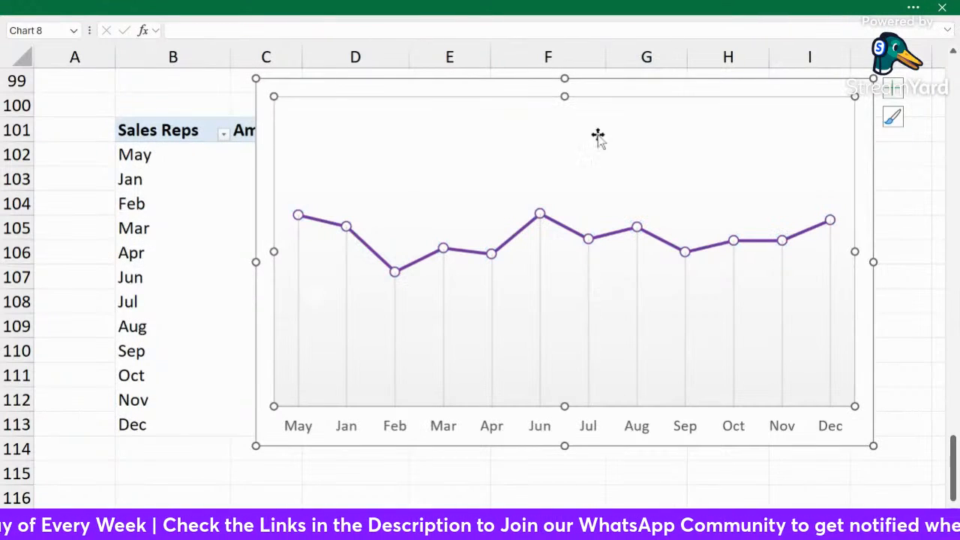
{"action": "left_click", "coordinate": [924, 9]}
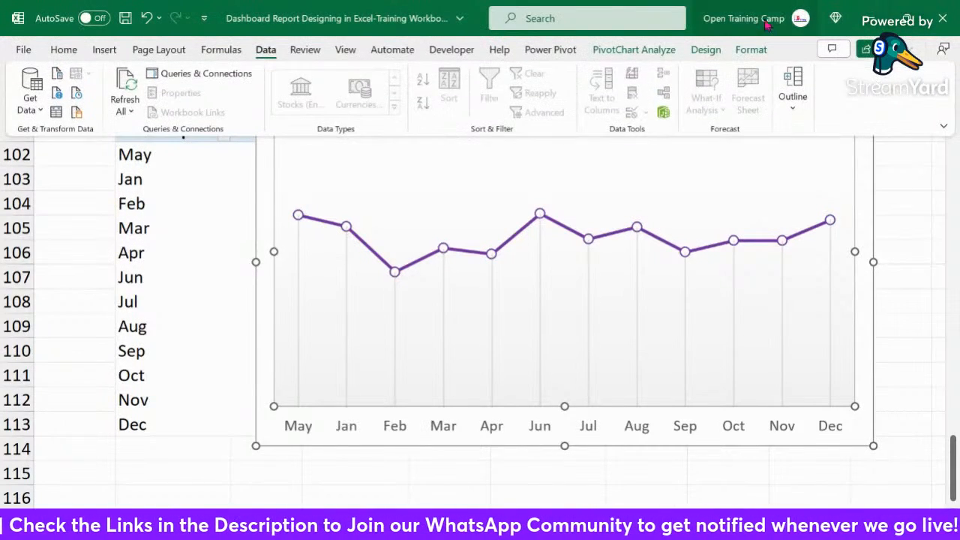
{"action": "left_click", "coordinate": [704, 49]}
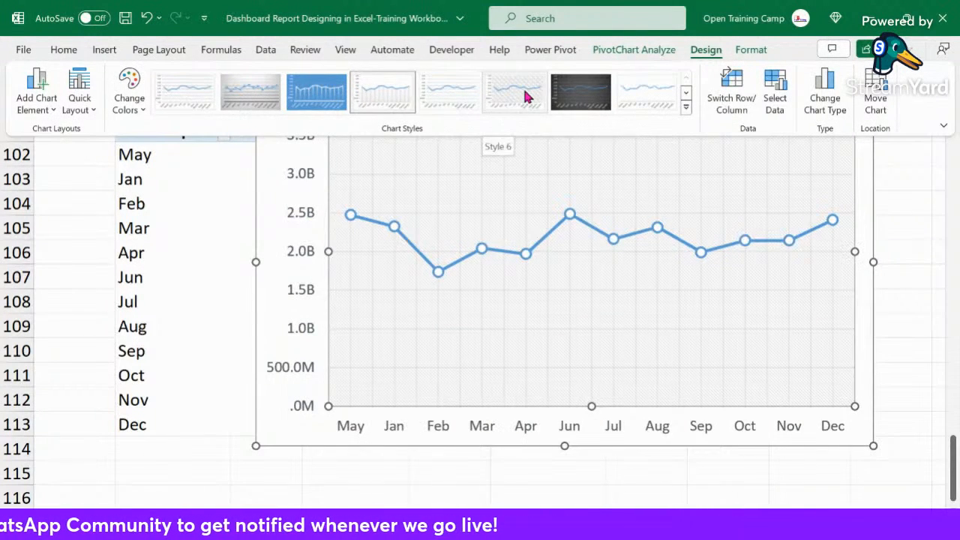
{"action": "left_click", "coordinate": [524, 95]}
{"action": "left_click", "coordinate": [196, 247]}
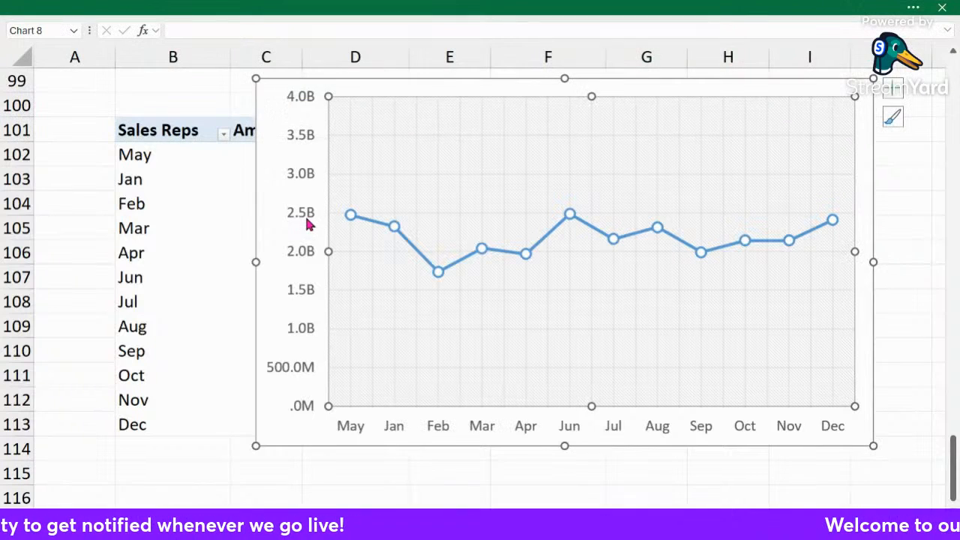
{"action": "left_click", "coordinate": [306, 218]}
{"action": "key", "text": "Delete"}
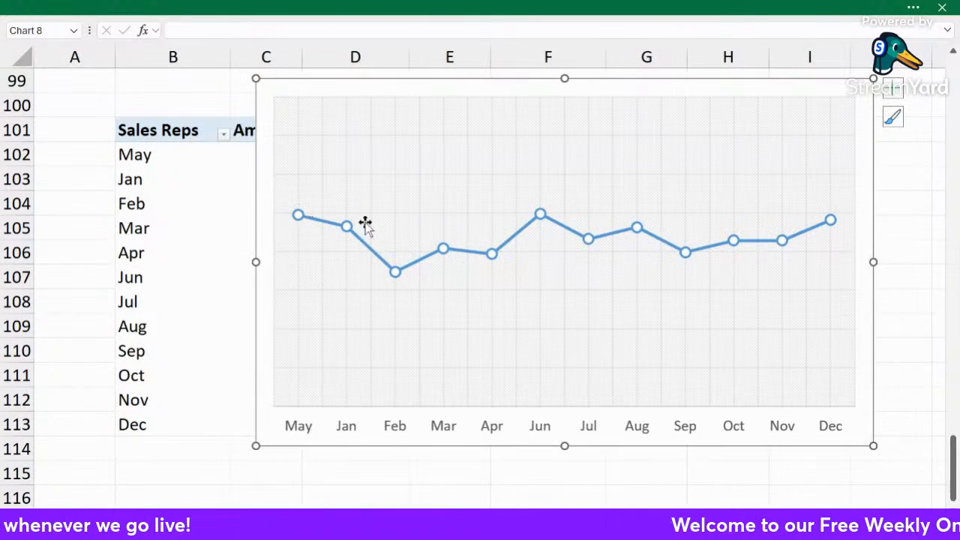
Open the line series formatting and choose the built-in circle as its marker type.
{"action": "left_click", "coordinate": [373, 252]}
{"action": "right_click", "coordinate": [373, 252]}
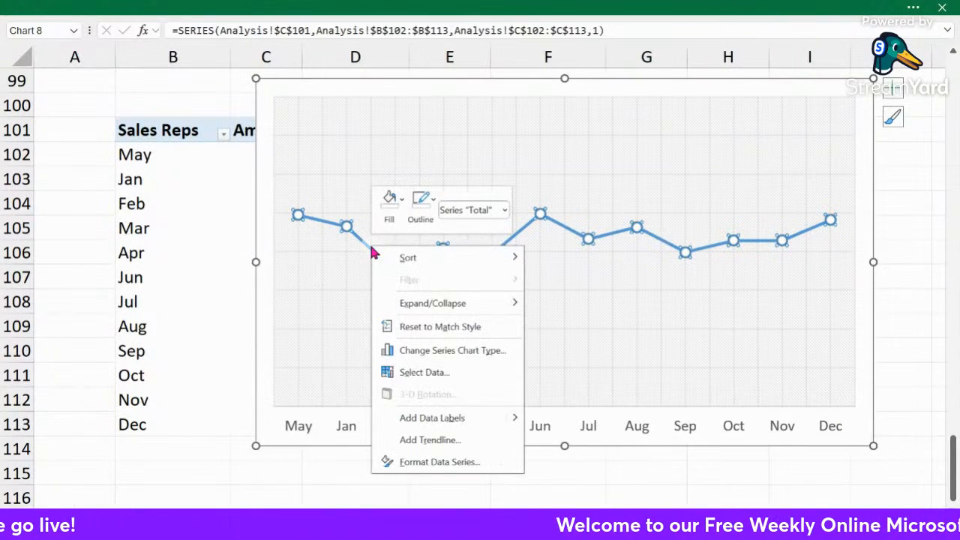
{"action": "left_click", "coordinate": [428, 461]}
{"action": "left_click", "coordinate": [88, 133]}
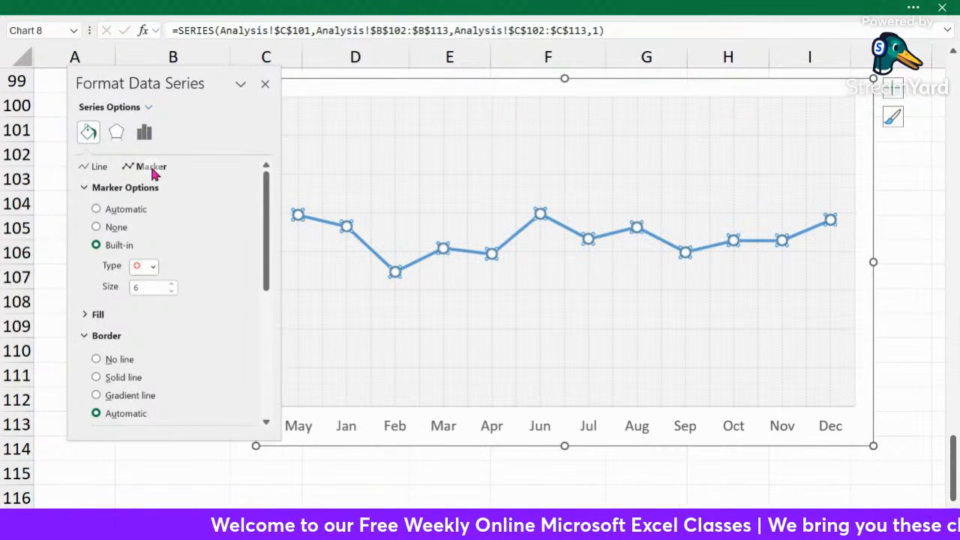
{"action": "left_click", "coordinate": [86, 192]}
{"action": "left_click", "coordinate": [86, 192]}
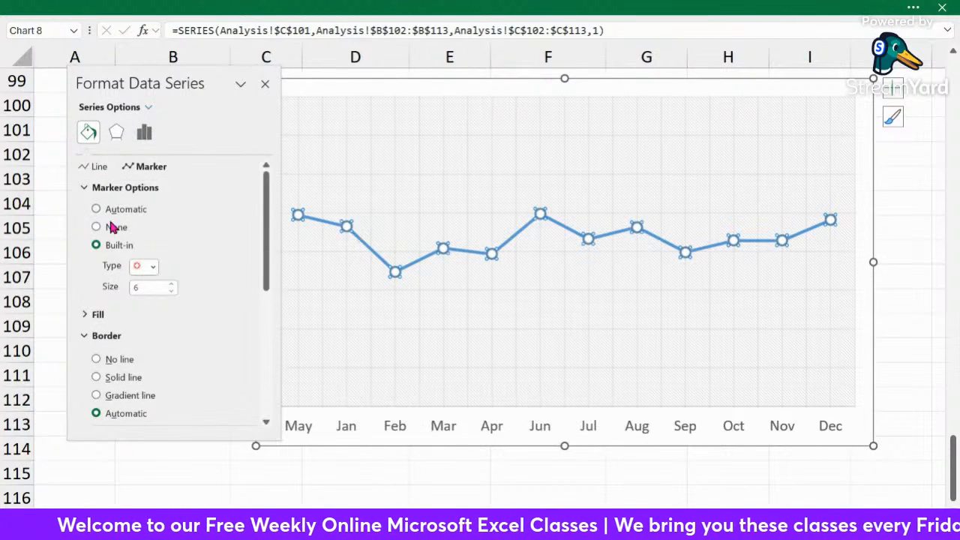
{"action": "left_click", "coordinate": [150, 265]}
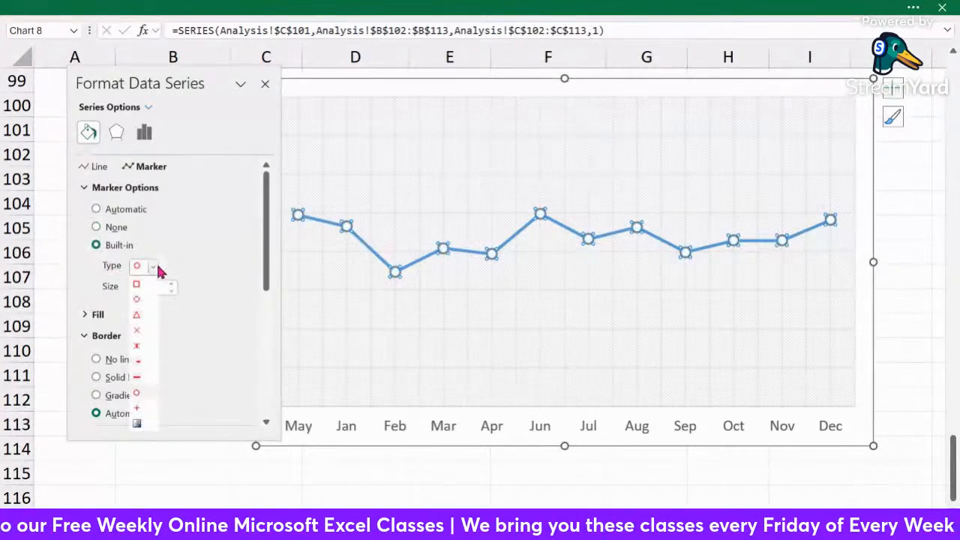
{"action": "left_click", "coordinate": [141, 391]}
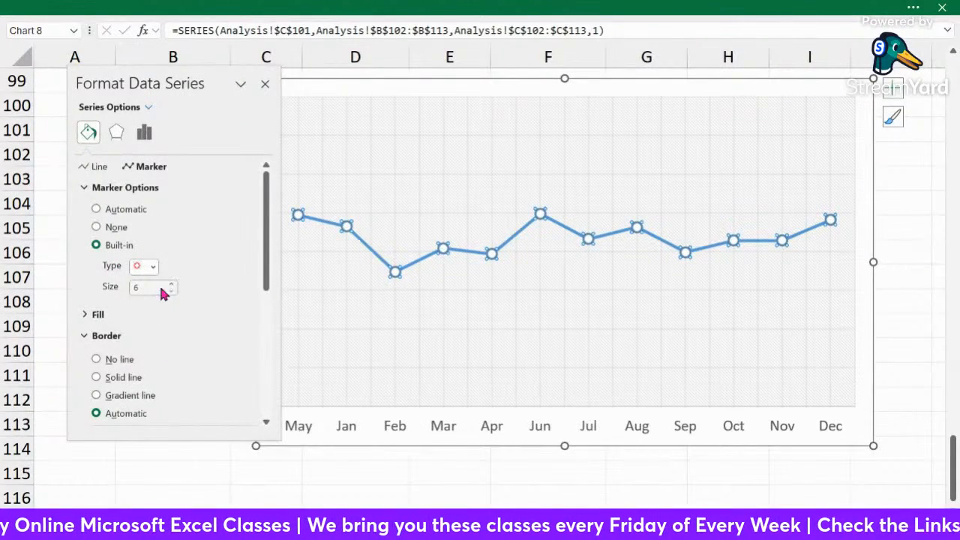
Set the marker border of the restyled line to purple.
{"action": "left_click", "coordinate": [87, 188]}
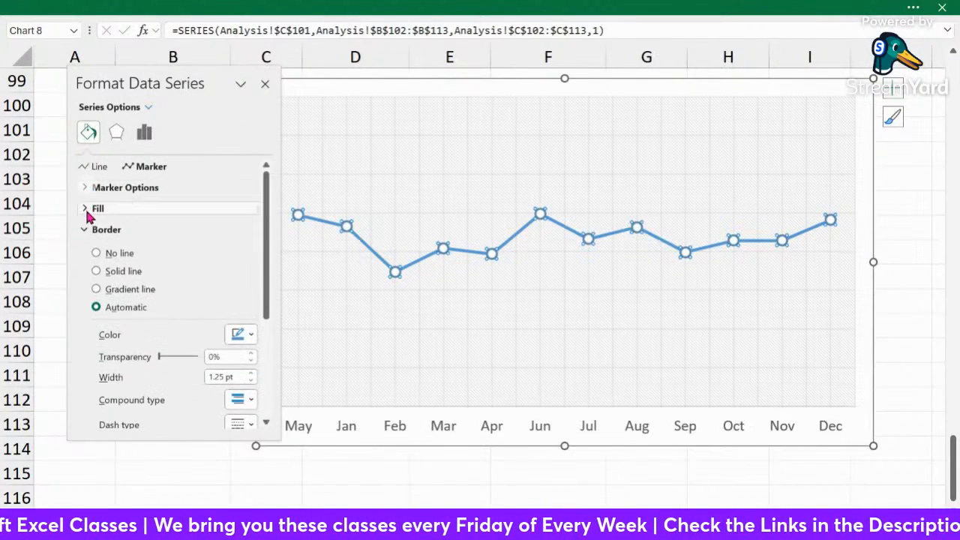
{"action": "left_click", "coordinate": [87, 232]}
{"action": "left_click", "coordinate": [87, 232]}
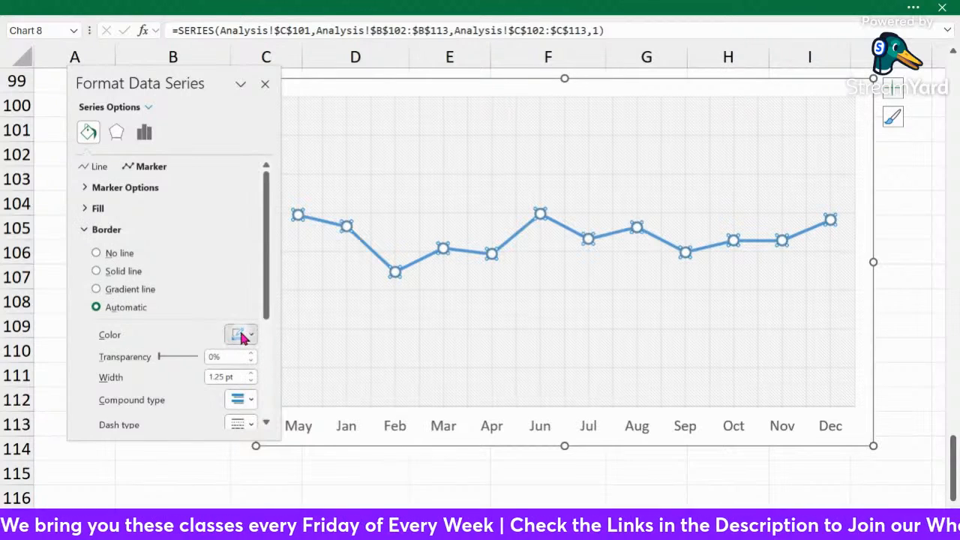
{"action": "left_click", "coordinate": [238, 334]}
{"action": "left_click", "coordinate": [348, 253]}
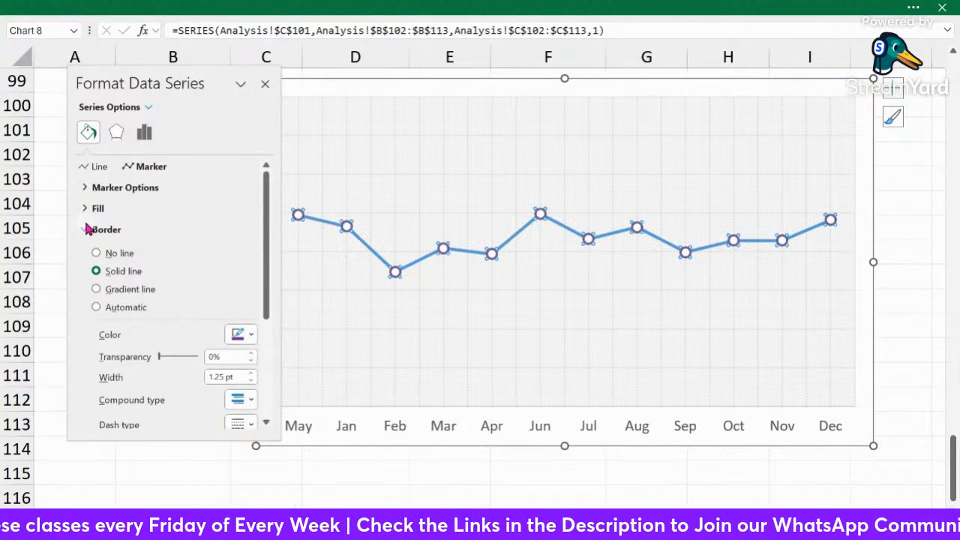
Give the line's markers a solid fill.
{"action": "left_click", "coordinate": [86, 211]}
{"action": "left_click", "coordinate": [96, 249]}
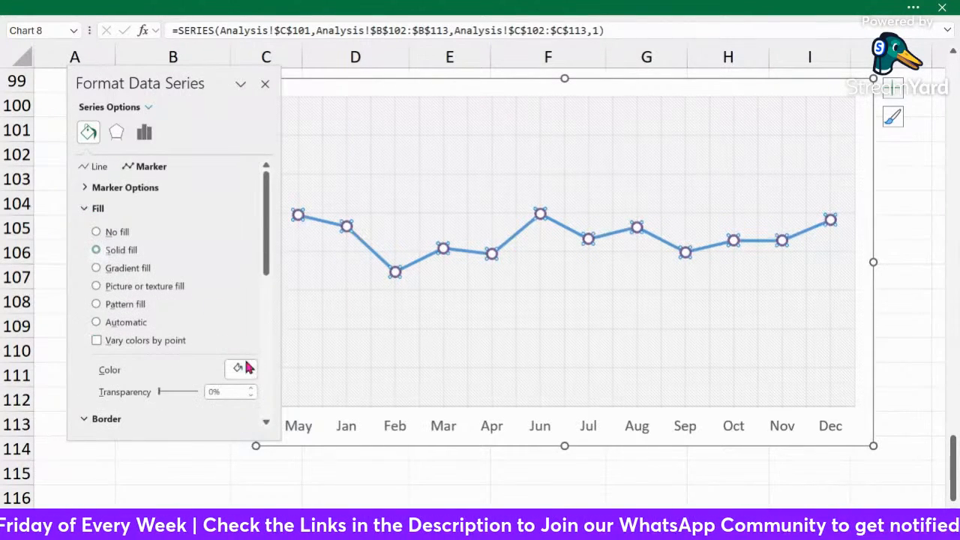
{"action": "left_click", "coordinate": [249, 370]}
{"action": "left_click", "coordinate": [251, 375]}
{"action": "left_click", "coordinate": [85, 209]}
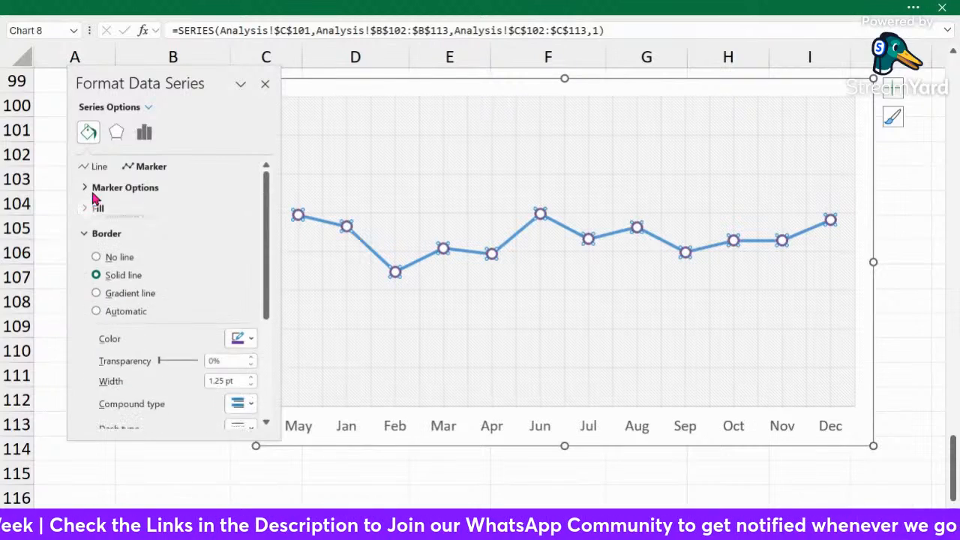
{"action": "left_click", "coordinate": [87, 188]}
Set the series line to a solid purple line, finish formatting it, and select the chart's plot area.
{"action": "left_click", "coordinate": [100, 168]}
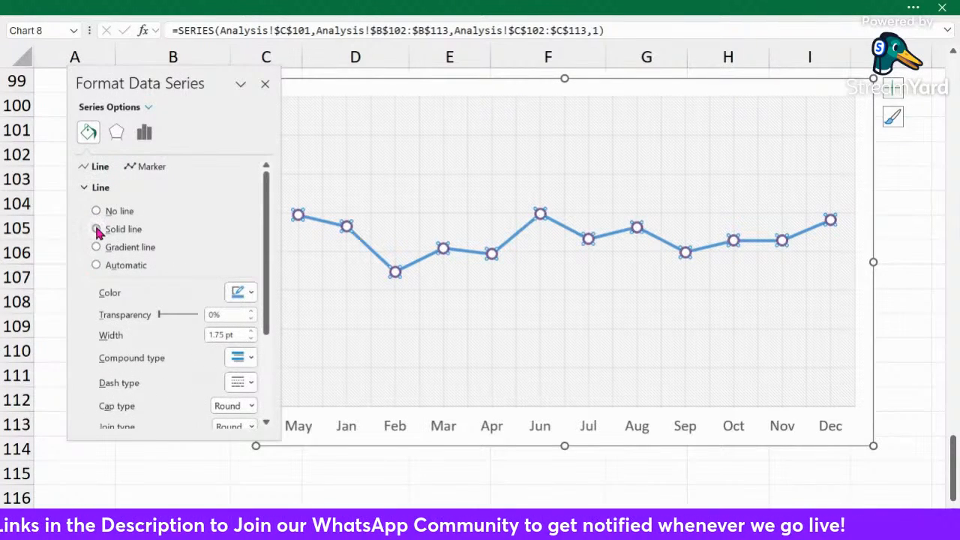
{"action": "left_click", "coordinate": [96, 229]}
{"action": "left_click", "coordinate": [252, 294]}
{"action": "left_click", "coordinate": [252, 297]}
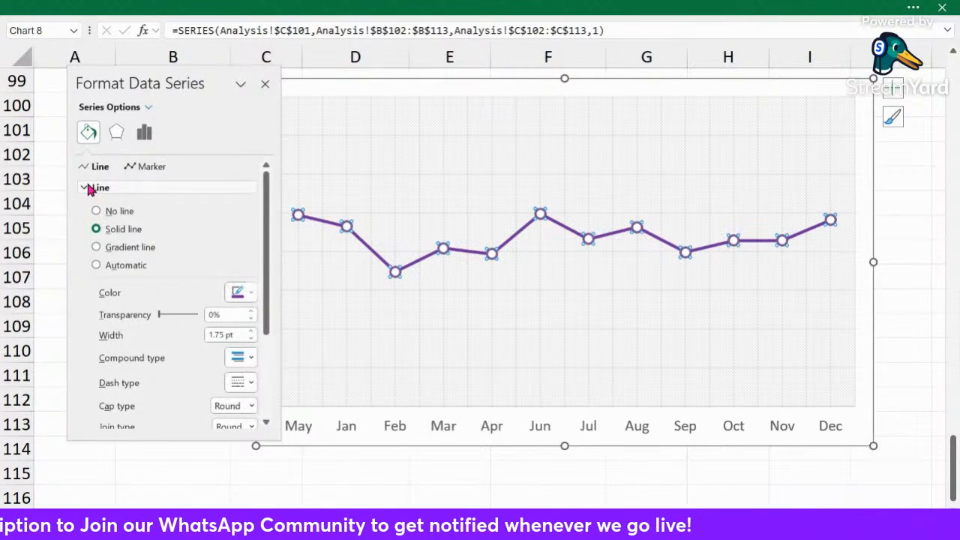
{"action": "left_click", "coordinate": [96, 188]}
{"action": "left_click", "coordinate": [265, 83]}
{"action": "left_click", "coordinate": [194, 234]}
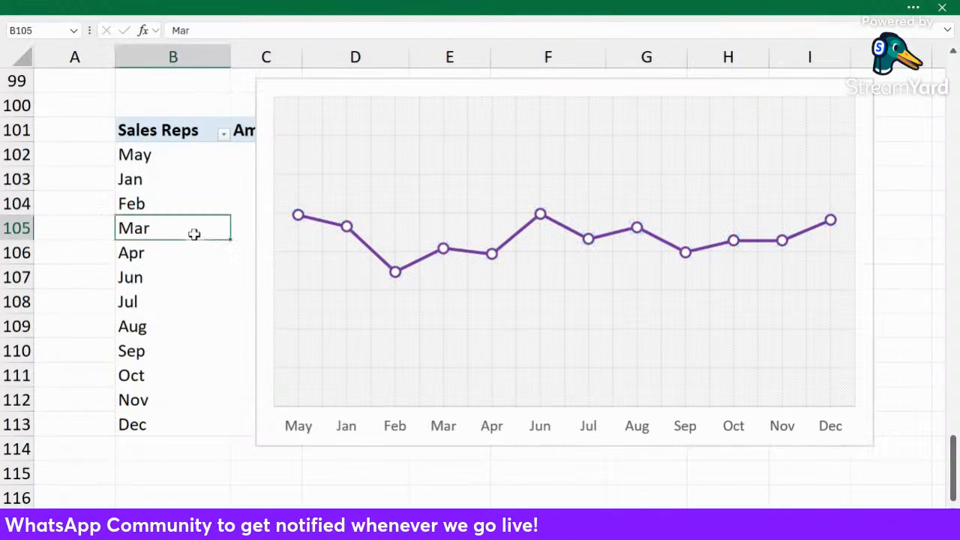
{"action": "left_click", "coordinate": [702, 371]}
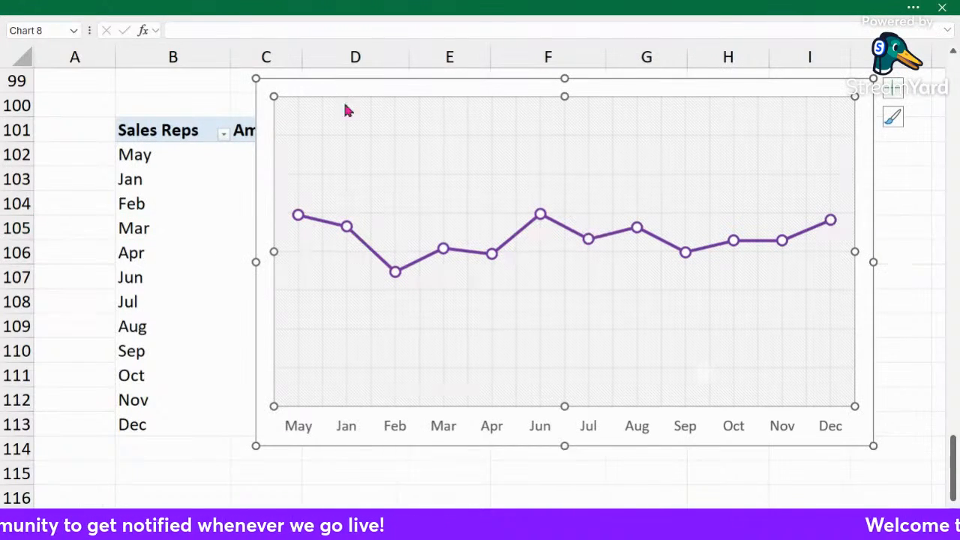
{"action": "left_click", "coordinate": [300, 83]}
{"action": "left_click", "coordinate": [892, 88]}
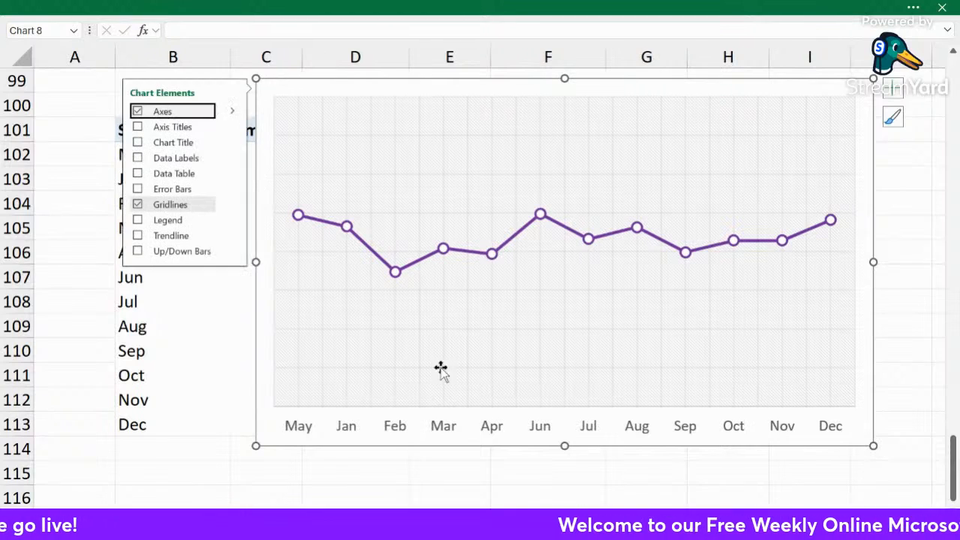
{"action": "left_click", "coordinate": [419, 461]}
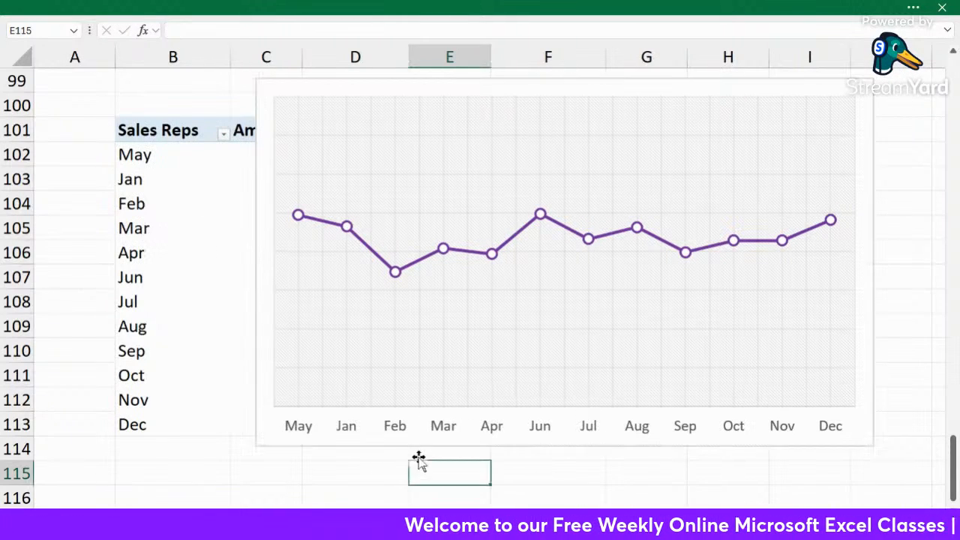
Increase the font size of the line chart's month axis labels by one increment.
{"action": "left_click", "coordinate": [420, 428]}
{"action": "left_click", "coordinate": [288, 428]}
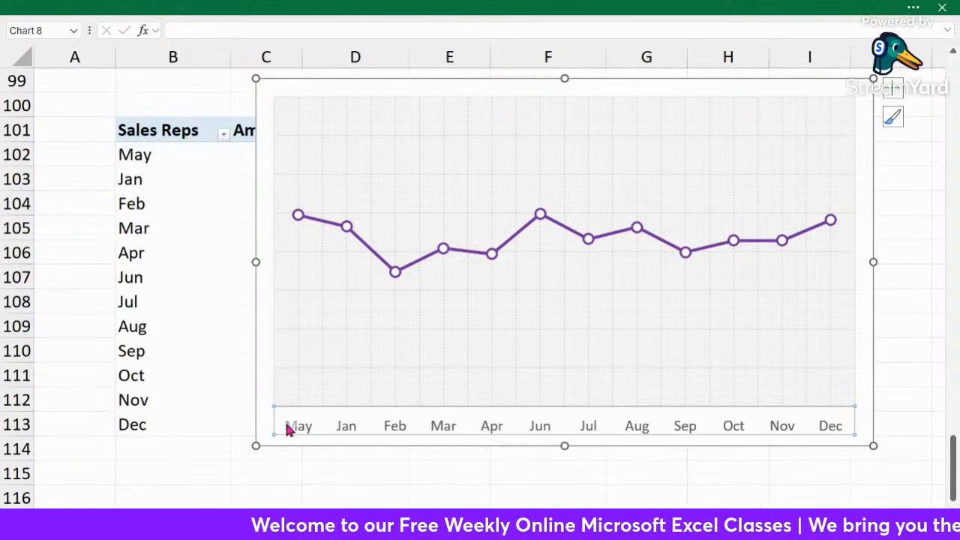
{"action": "left_click", "coordinate": [230, 13]}
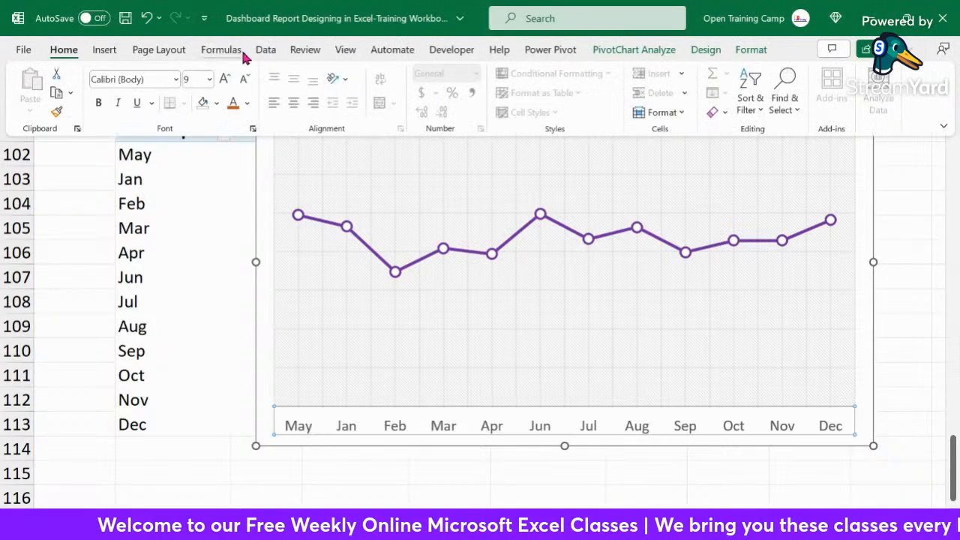
{"action": "left_click", "coordinate": [223, 80]}
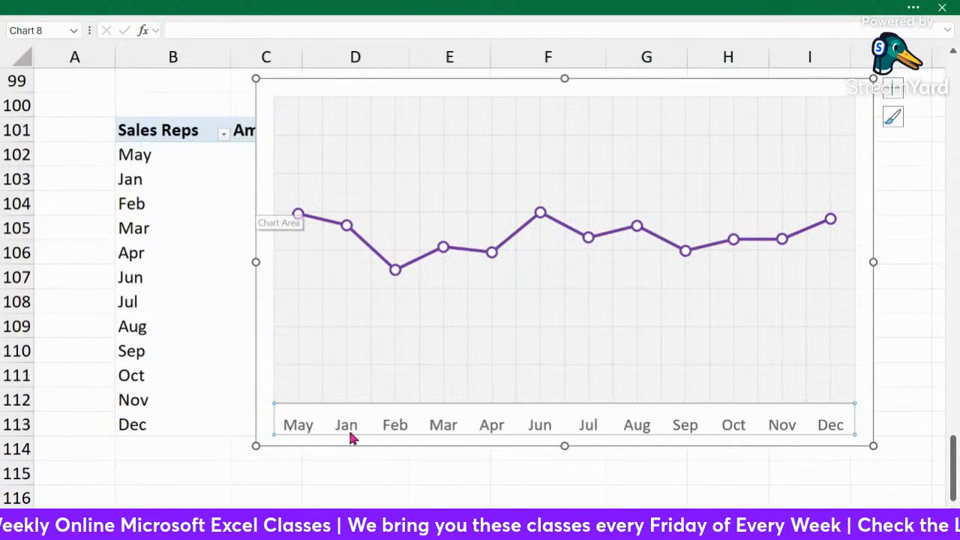
Cut the monthly line chart from the pivot table sheet and paste it into the Sales Dashboard sheet.
{"action": "left_click", "coordinate": [257, 225]}
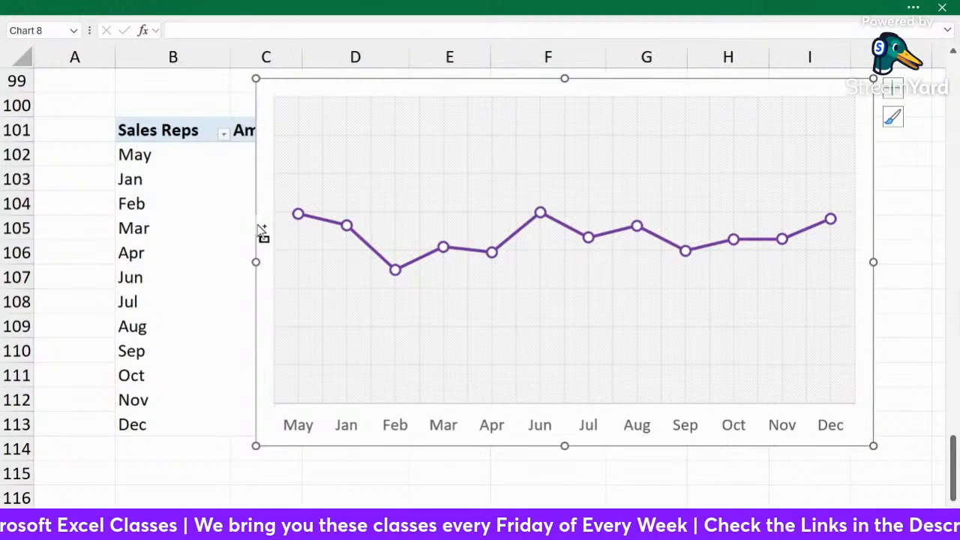
{"action": "key", "text": "Delete"}
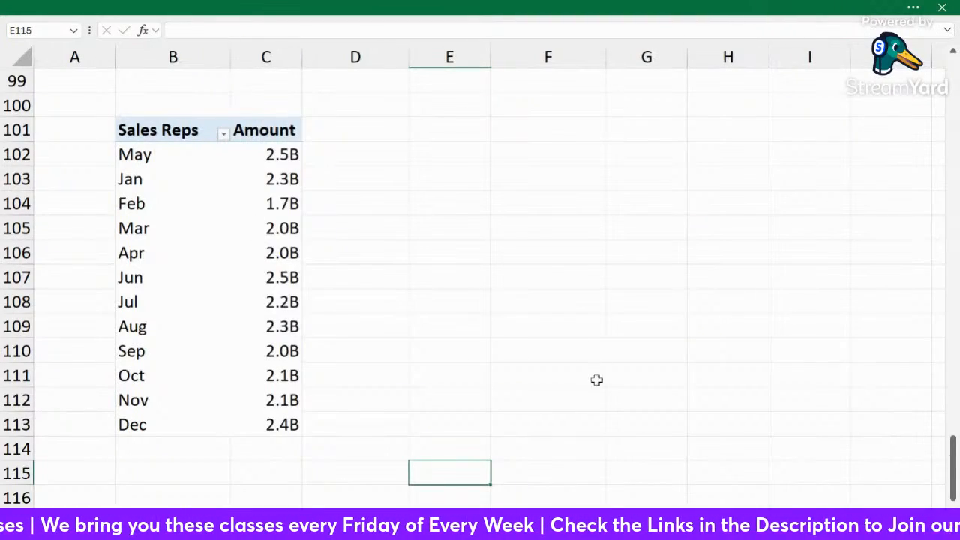
{"action": "left_click", "coordinate": [373, 521]}
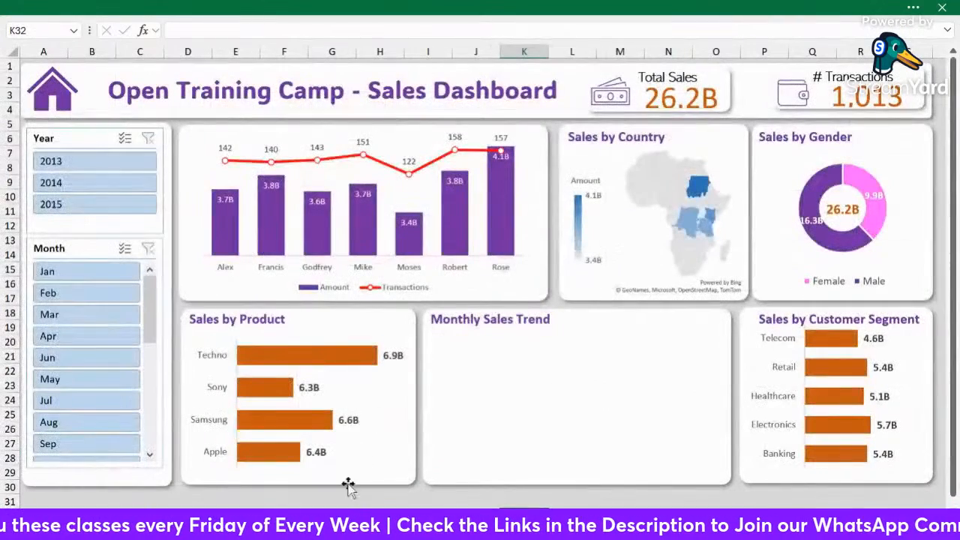
{"action": "left_click", "coordinate": [328, 504]}
{"action": "key", "text": "ctrl+v"}
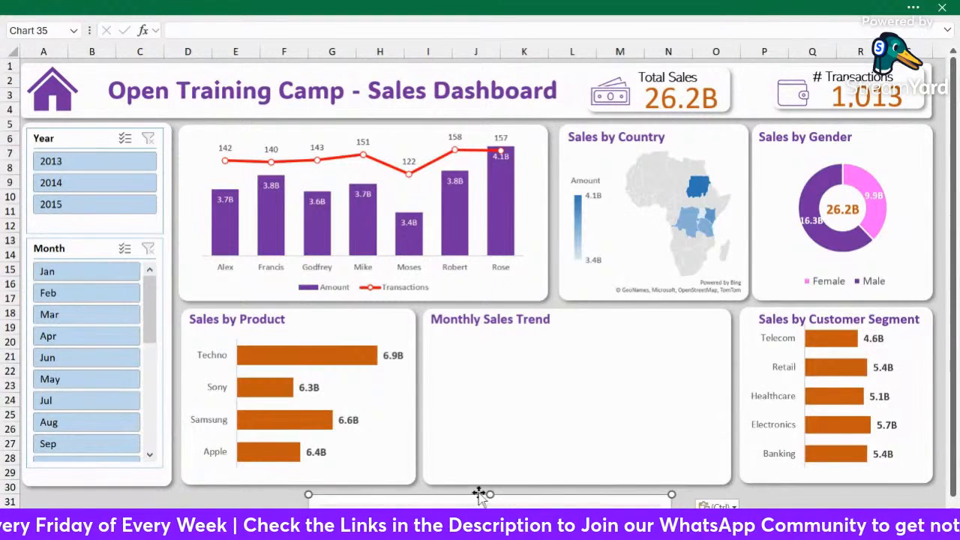
Move and resize the pasted line chart to about 2.1" by 4.17" so it fits the Monthly Sales Trend card.
{"action": "left_click_drag", "start_coordinate": [465, 498], "coordinate": [509, 246]}
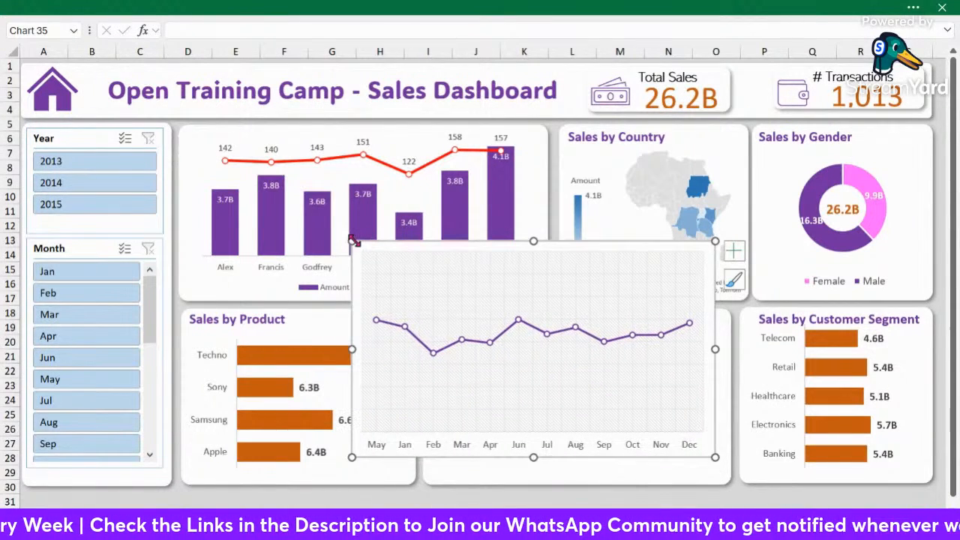
{"action": "left_click_drag", "start_coordinate": [353, 240], "coordinate": [450, 295]}
{"action": "left_click_drag", "start_coordinate": [527, 300], "coordinate": [495, 331]}
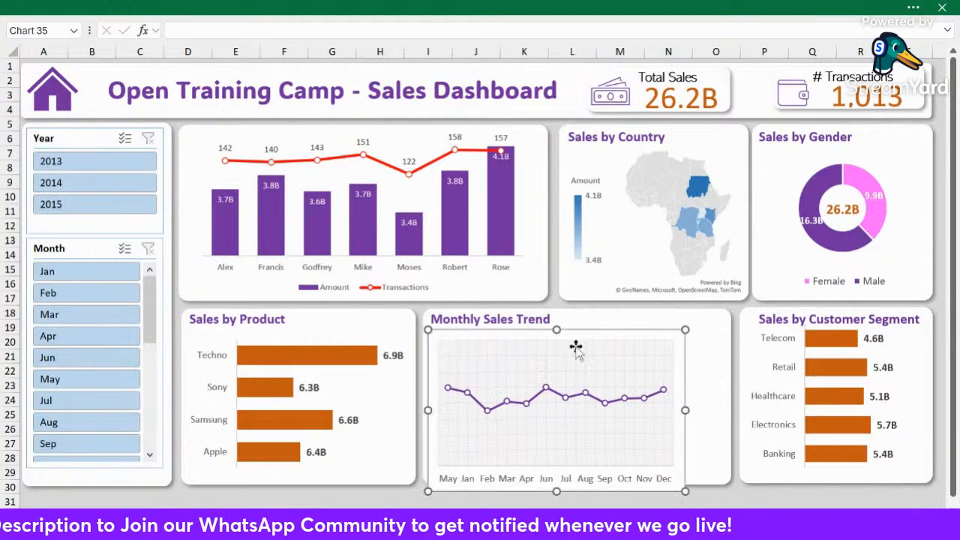
{"action": "left_click_drag", "start_coordinate": [685, 410], "coordinate": [728, 416]}
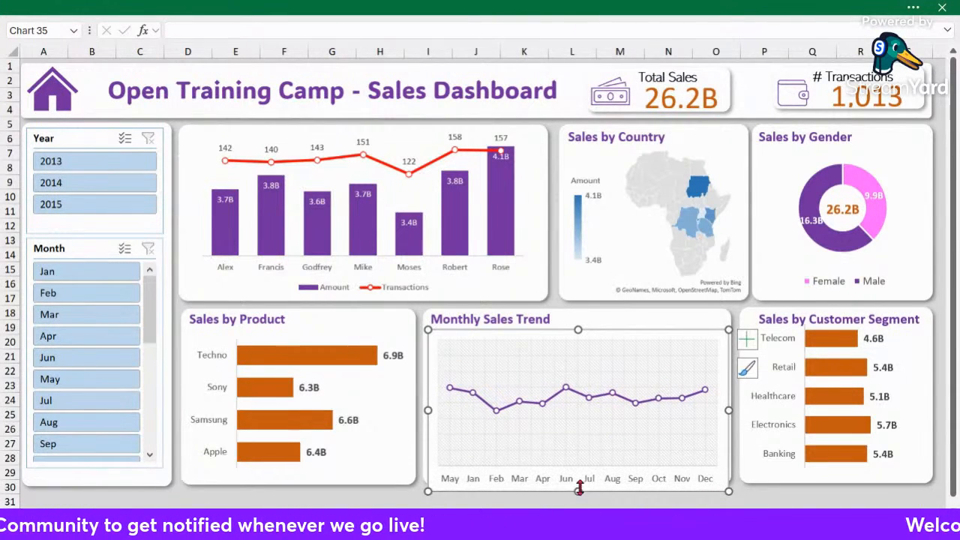
{"action": "left_click_drag", "start_coordinate": [578, 491], "coordinate": [578, 480]}
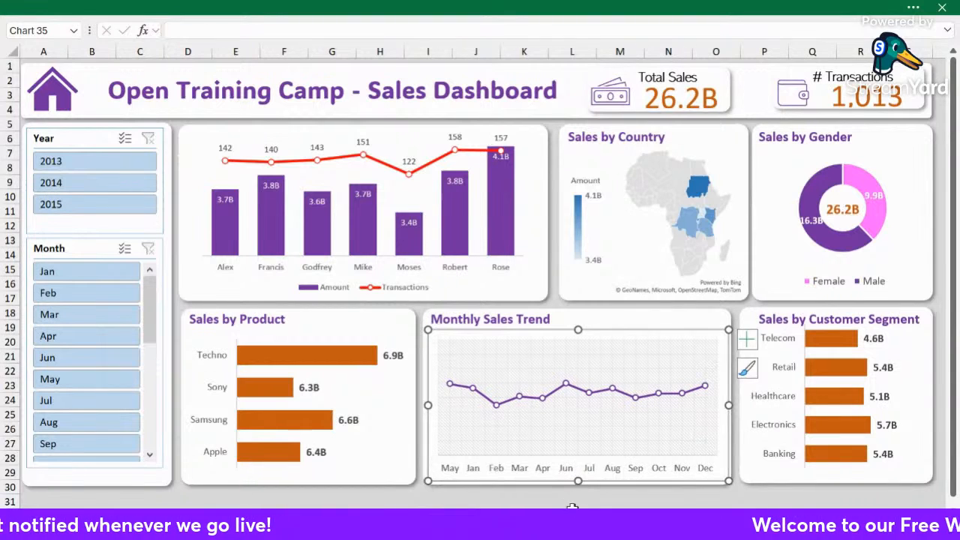
Give the Monthly Sales Trend chart area no fill and no outline, and deselect it.
{"action": "left_click", "coordinate": [572, 507]}
{"action": "left_click", "coordinate": [542, 327]}
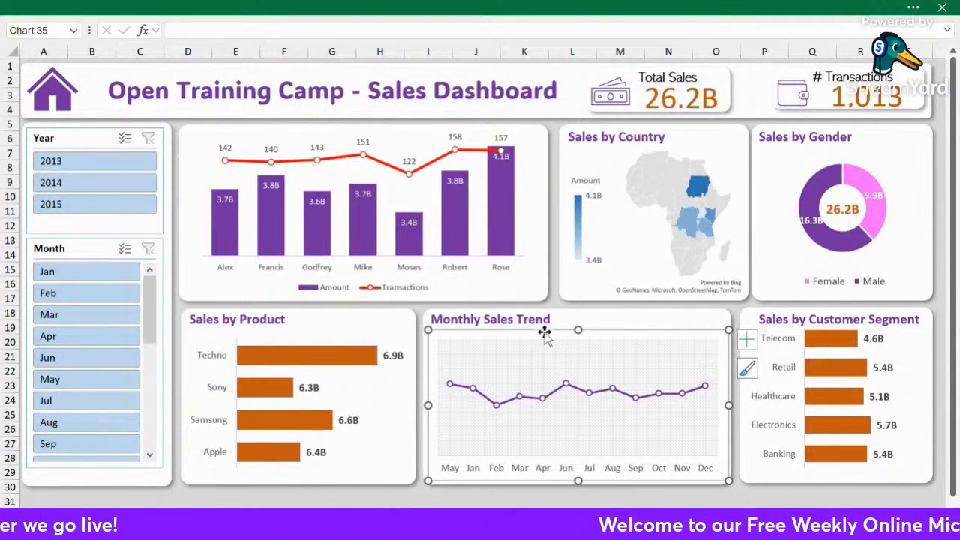
{"action": "left_click", "coordinate": [913, 9]}
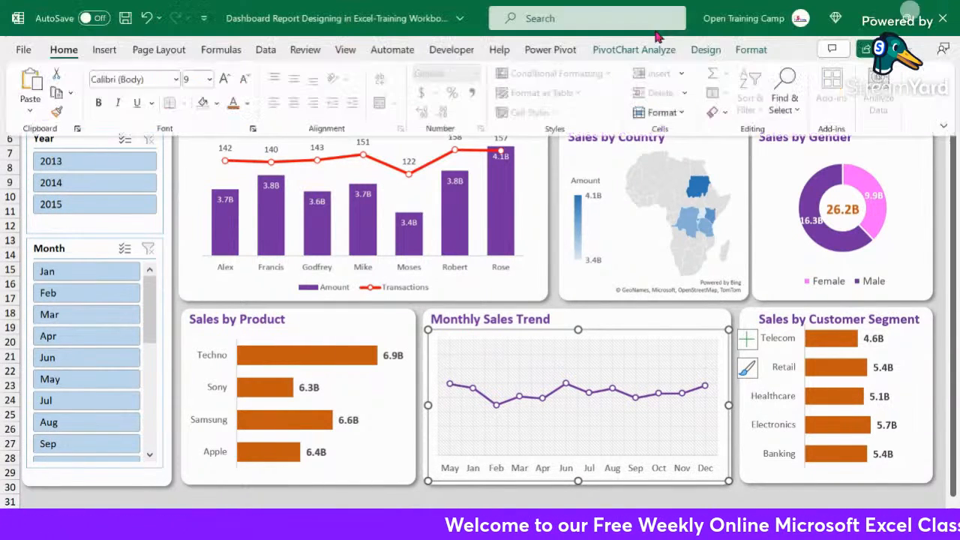
{"action": "left_click", "coordinate": [750, 50]}
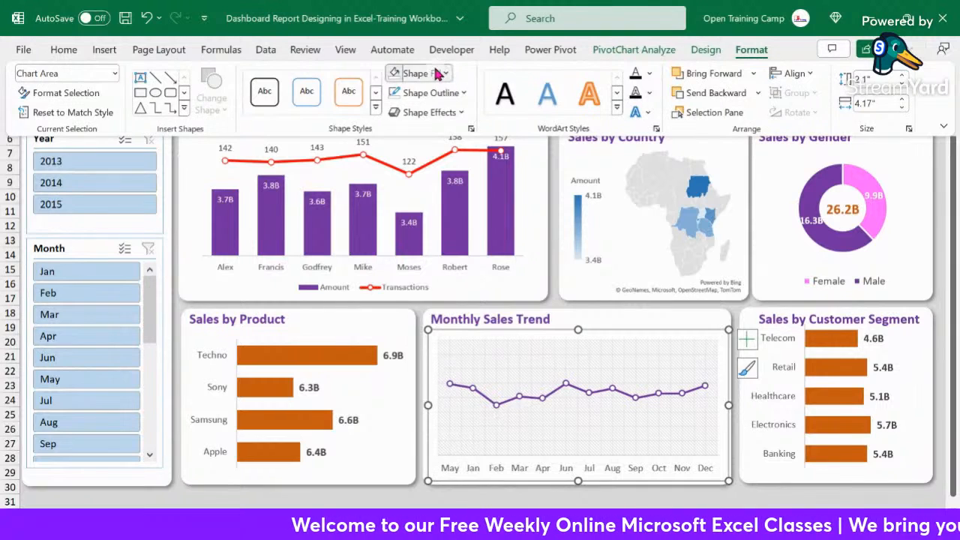
{"action": "left_click", "coordinate": [439, 73]}
{"action": "left_click", "coordinate": [426, 337]}
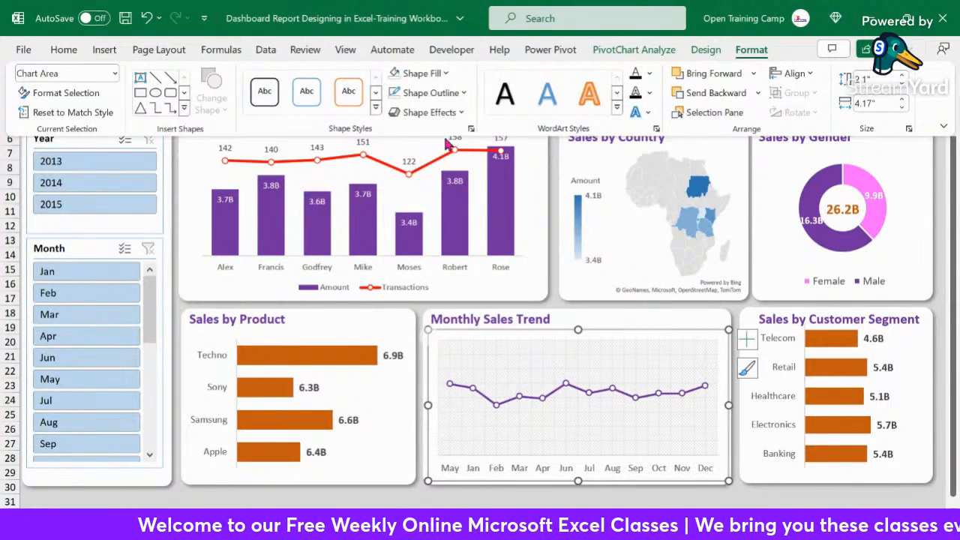
{"action": "left_click", "coordinate": [431, 93]}
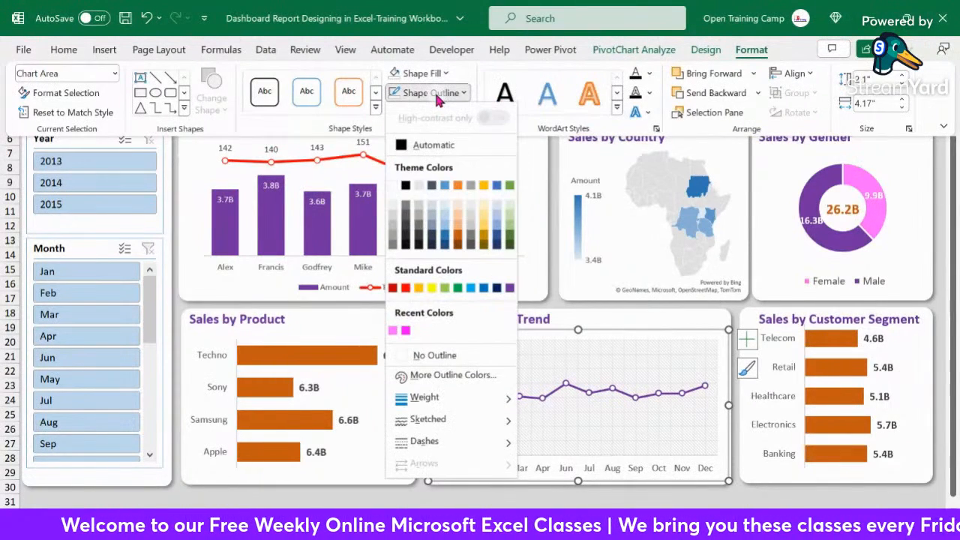
{"action": "left_click", "coordinate": [427, 355]}
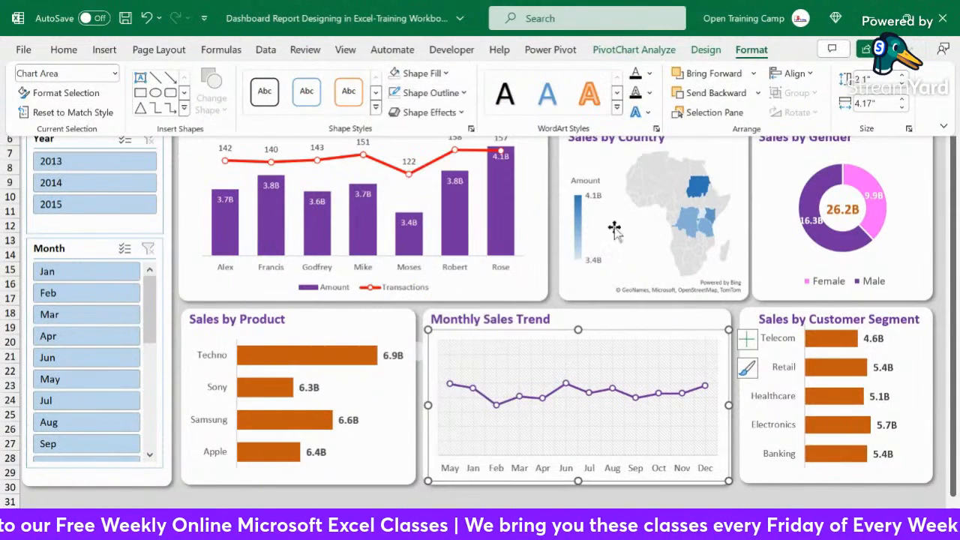
{"action": "left_click", "coordinate": [417, 504]}
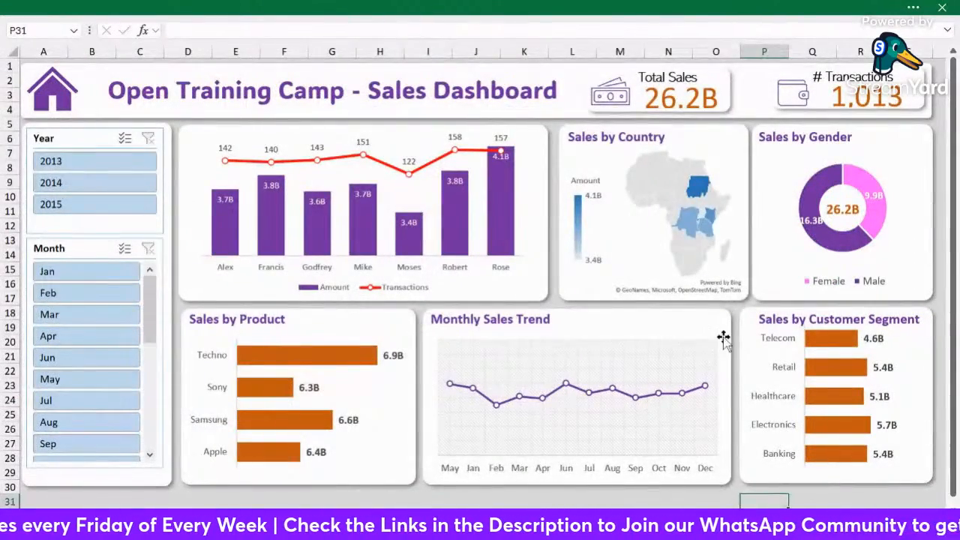
Test the dashboard slicers by filtering to year 2013 and month Feb, and clear both filters.
{"action": "scroll", "coordinate": [724, 337], "scroll_direction": "down", "scroll_amount": 1}
{"action": "scroll", "coordinate": [723, 337], "scroll_direction": "up", "scroll_amount": 1}
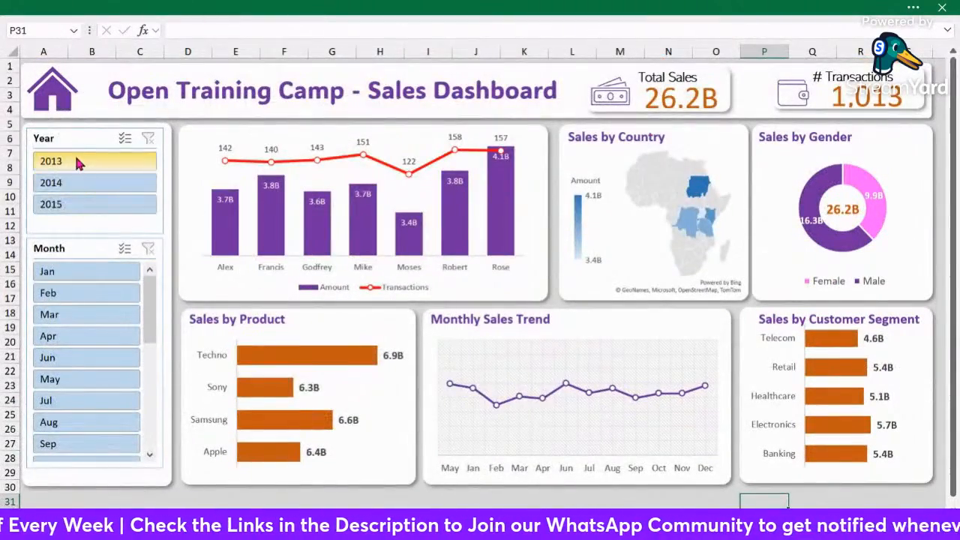
{"action": "left_click", "coordinate": [80, 163]}
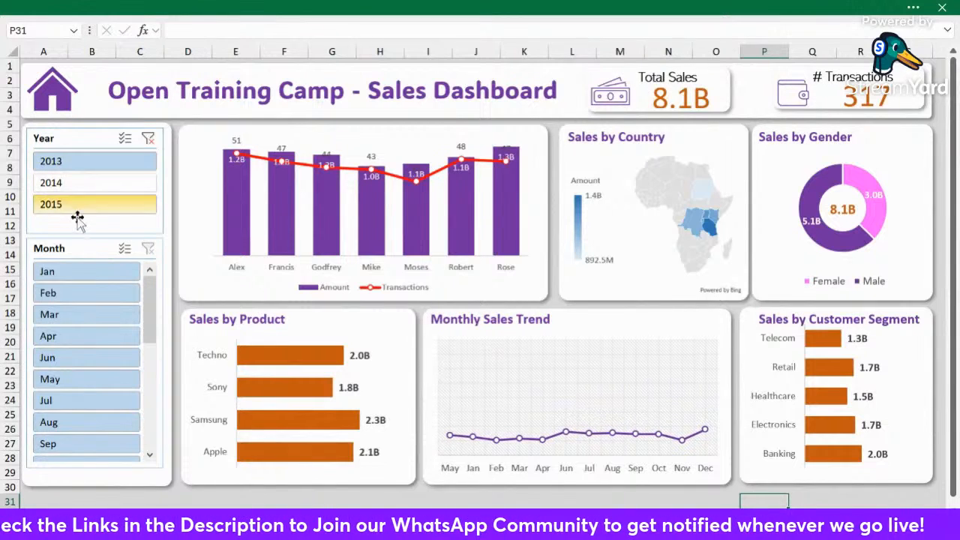
{"action": "left_click", "coordinate": [69, 295]}
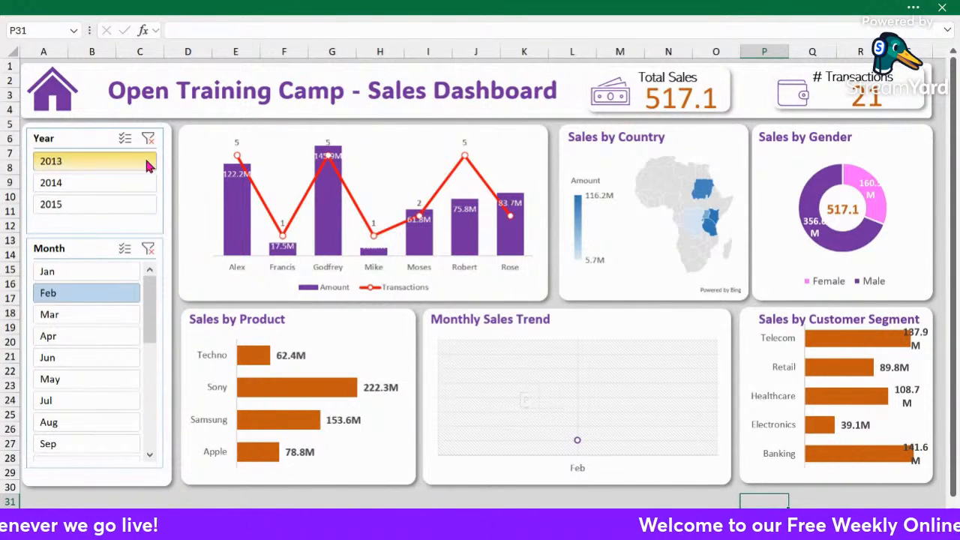
{"action": "left_click", "coordinate": [148, 250]}
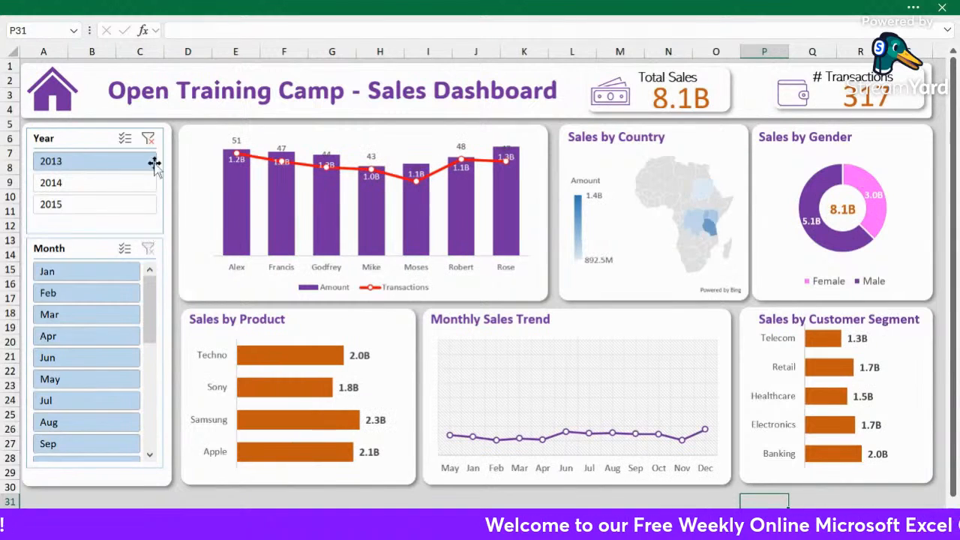
{"action": "left_click", "coordinate": [149, 140]}
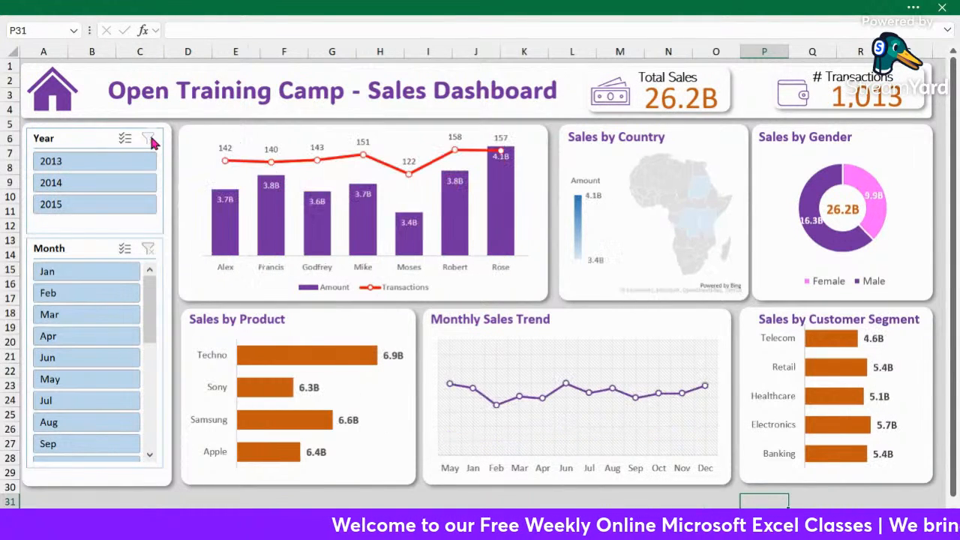
Return to the pivot sheet and rename the monthly sales pivot table as MonthlyTrend.
{"action": "left_click", "coordinate": [270, 524]}
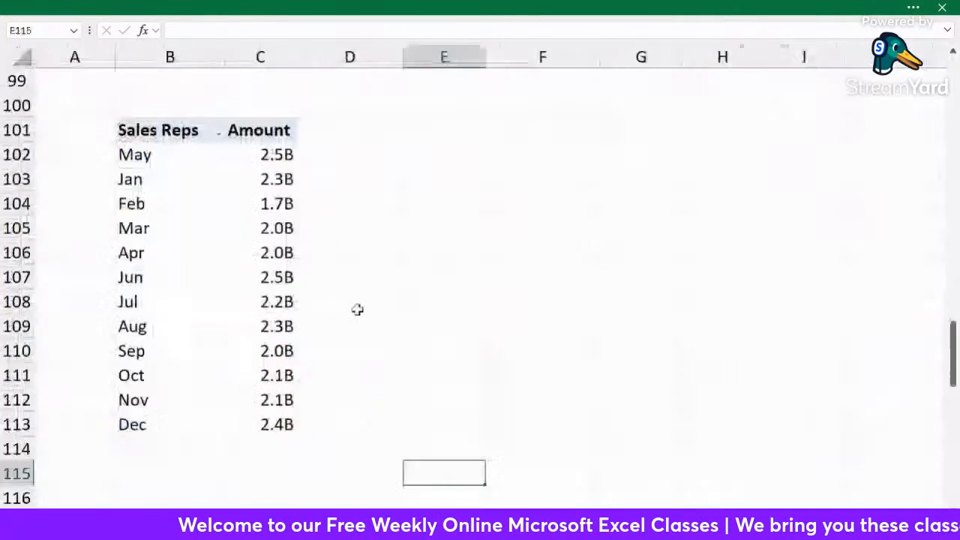
{"action": "left_click", "coordinate": [445, 277]}
{"action": "left_click", "coordinate": [176, 192]}
{"action": "left_click", "coordinate": [252, 197]}
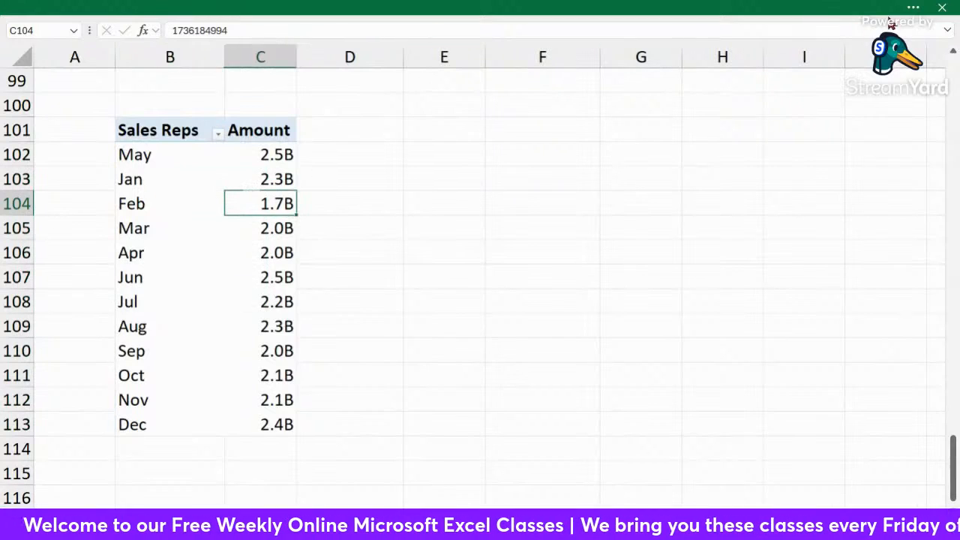
{"action": "left_click", "coordinate": [911, 8]}
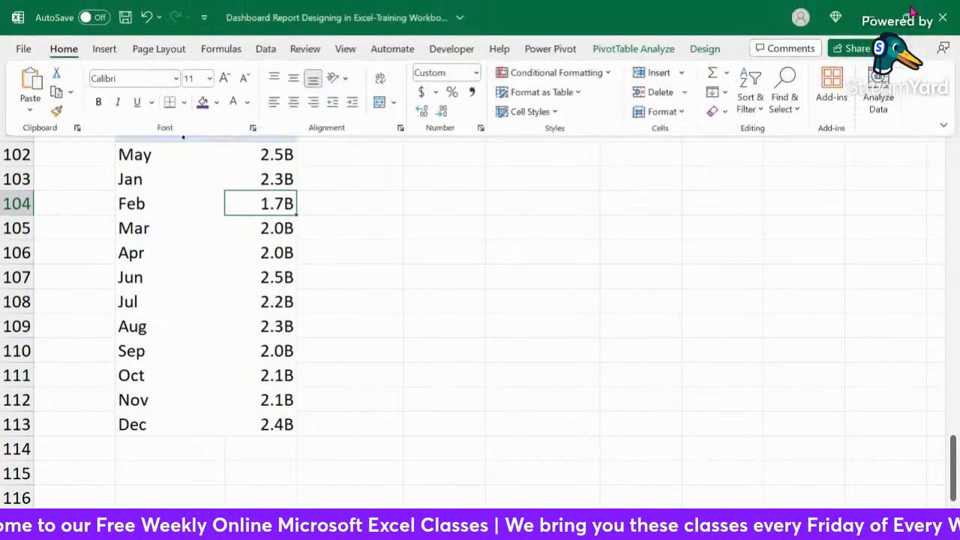
{"action": "left_click", "coordinate": [638, 51]}
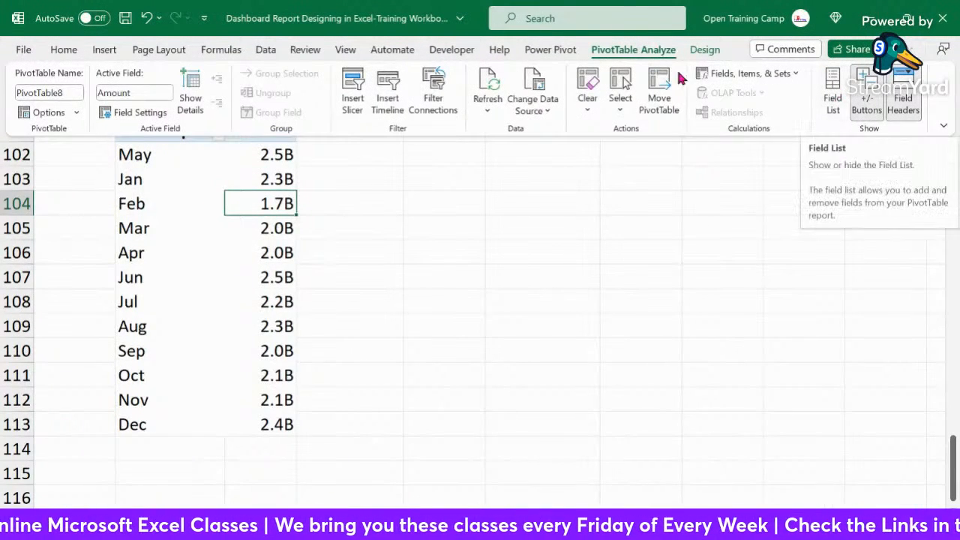
{"action": "left_click", "coordinate": [72, 90]}
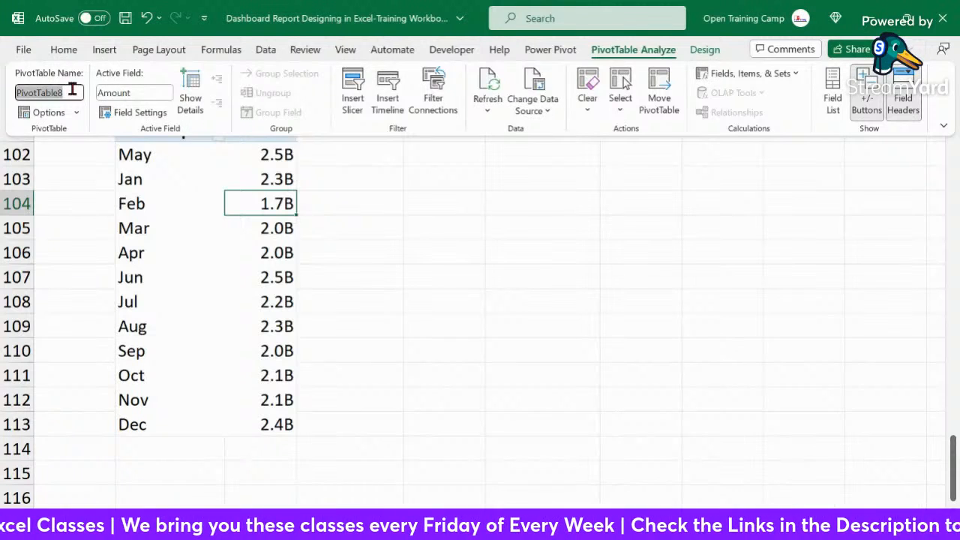
{"action": "type", "text": "Trend"}
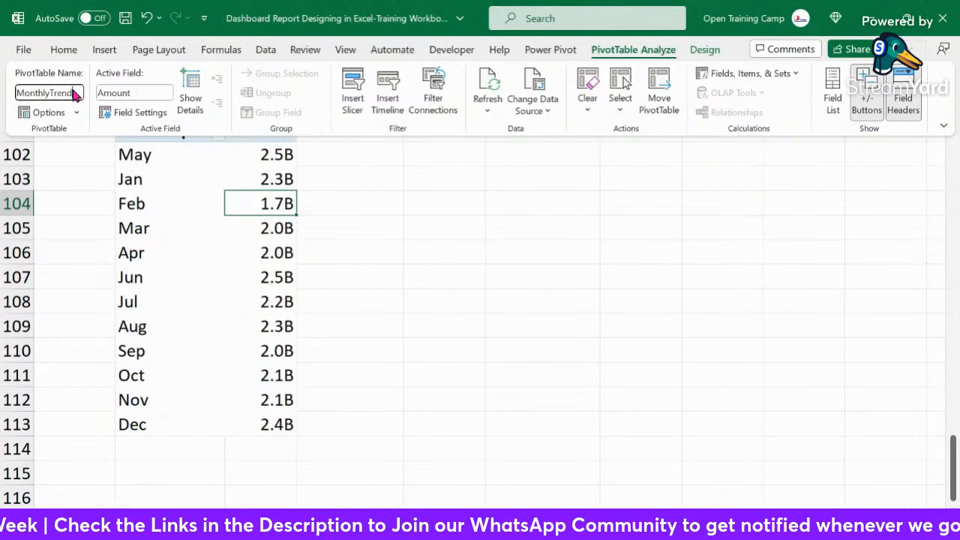
{"action": "key", "text": "Return"}
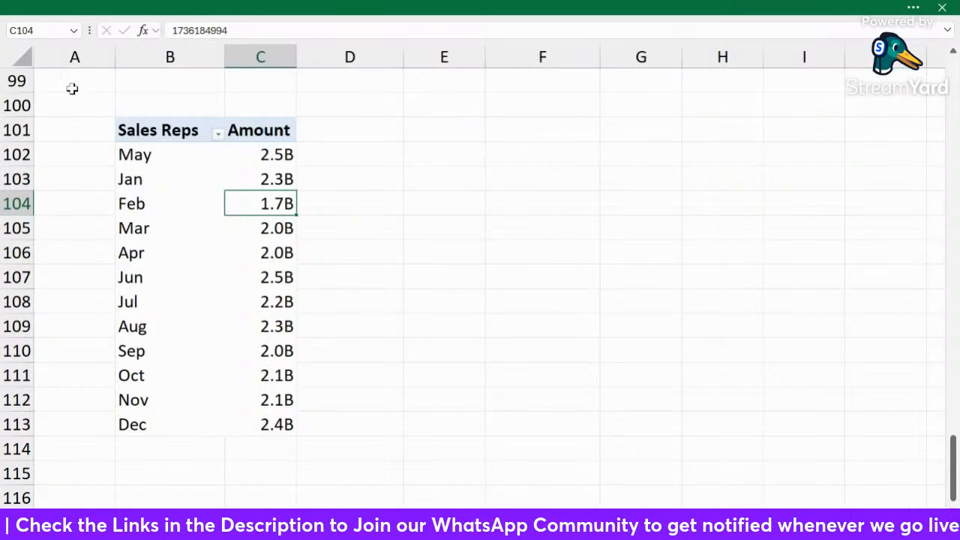
Rename the pivot table listing customer segments (Banking to Telecom) as Sales_by_Customer and deselect it.
{"action": "left_click", "coordinate": [510, 201]}
{"action": "scroll", "coordinate": [172, 385], "scroll_direction": "up", "scroll_amount": 6}
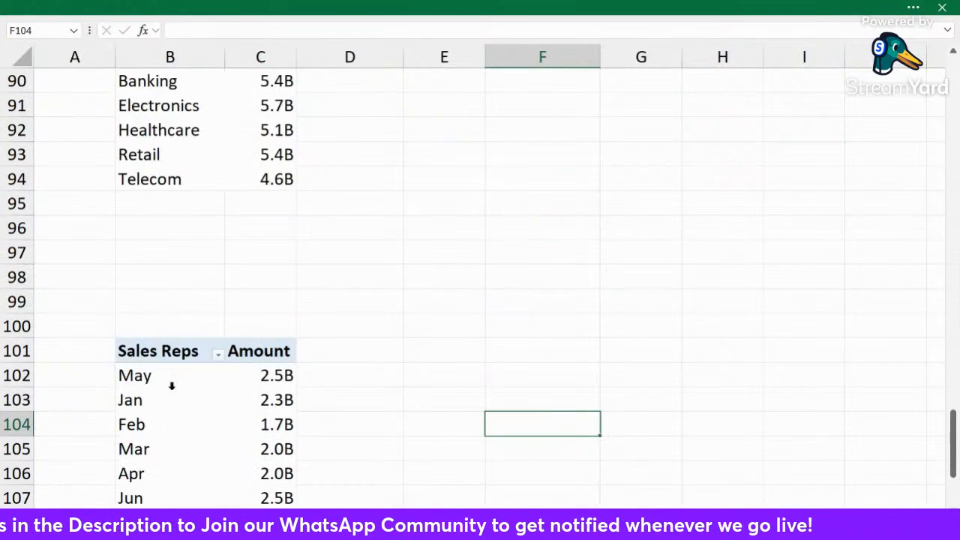
{"action": "left_click", "coordinate": [171, 309]}
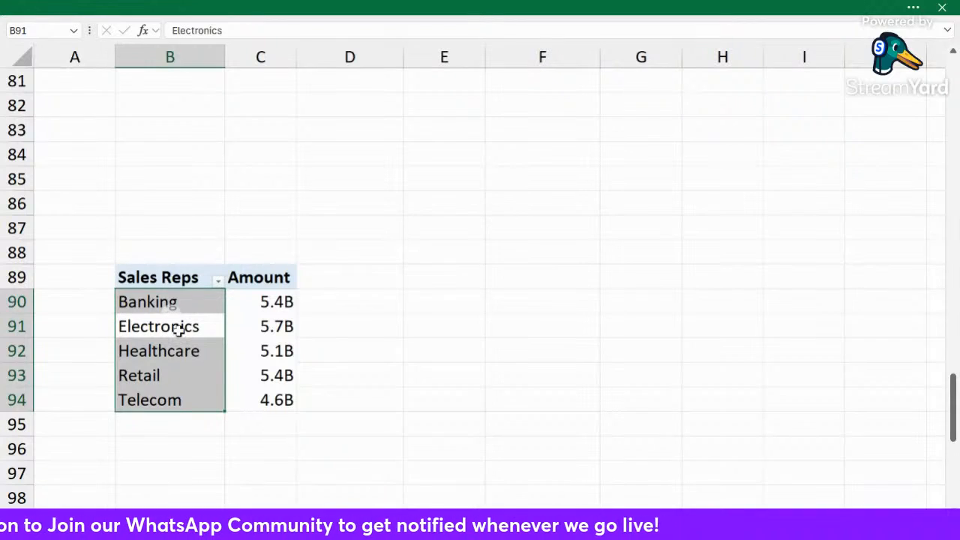
{"action": "left_click", "coordinate": [175, 325]}
{"action": "left_click", "coordinate": [116, 8]}
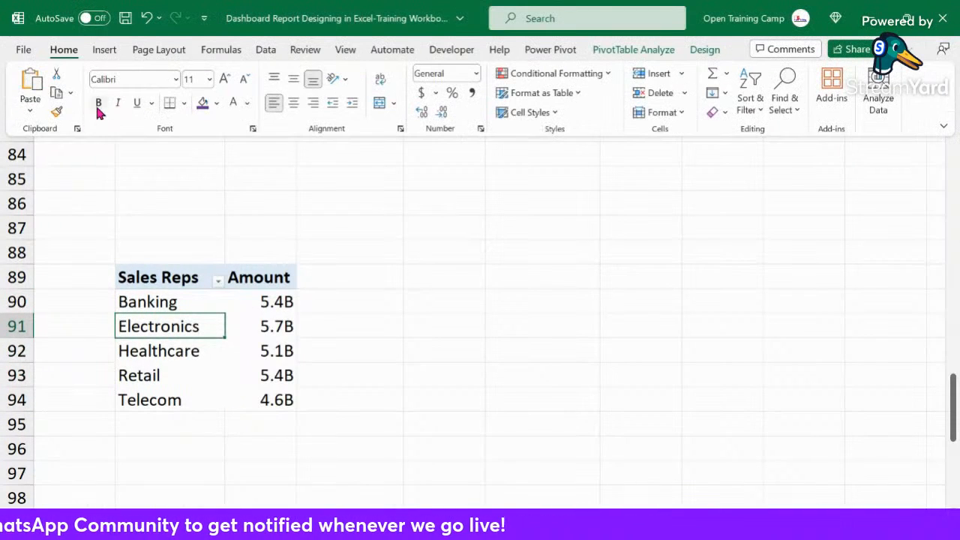
{"action": "left_click", "coordinate": [610, 49]}
{"action": "left_click", "coordinate": [65, 90]}
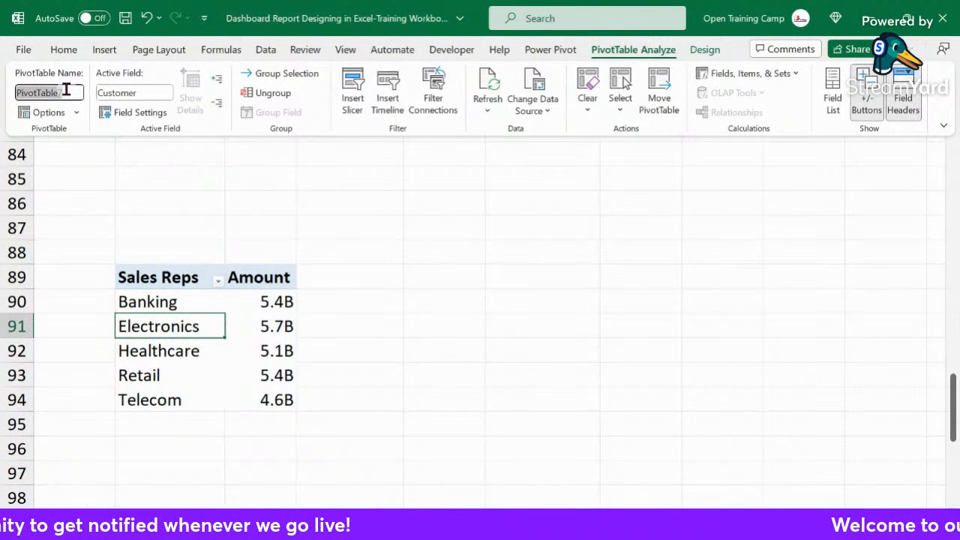
{"action": "type", "text": "S"}
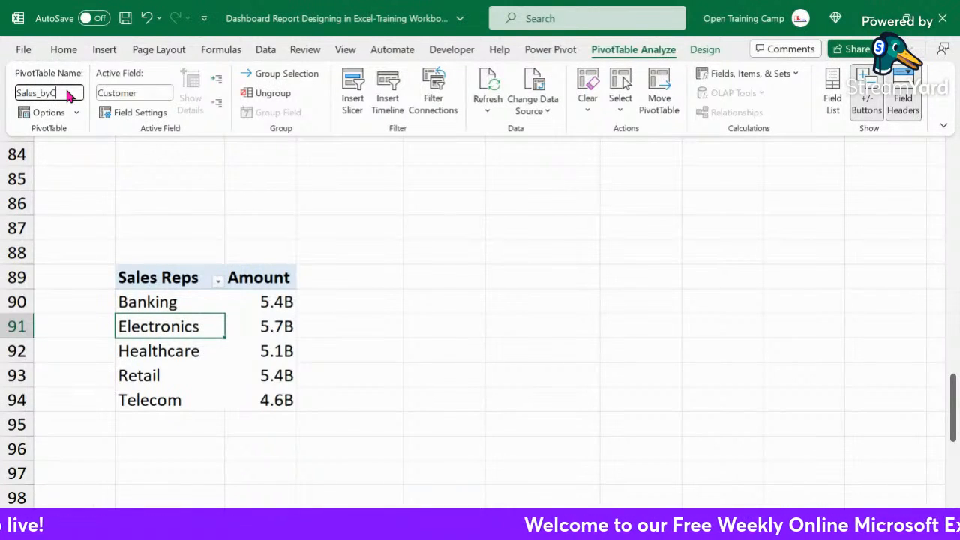
{"action": "type", "text": "ales_by_Customer"}
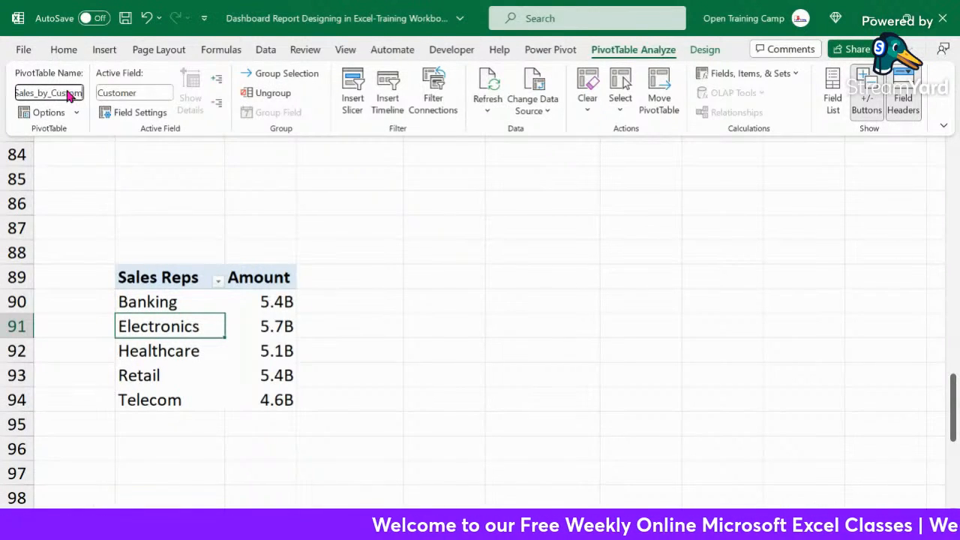
{"action": "key", "text": "Return"}
{"action": "left_click", "coordinate": [349, 201]}
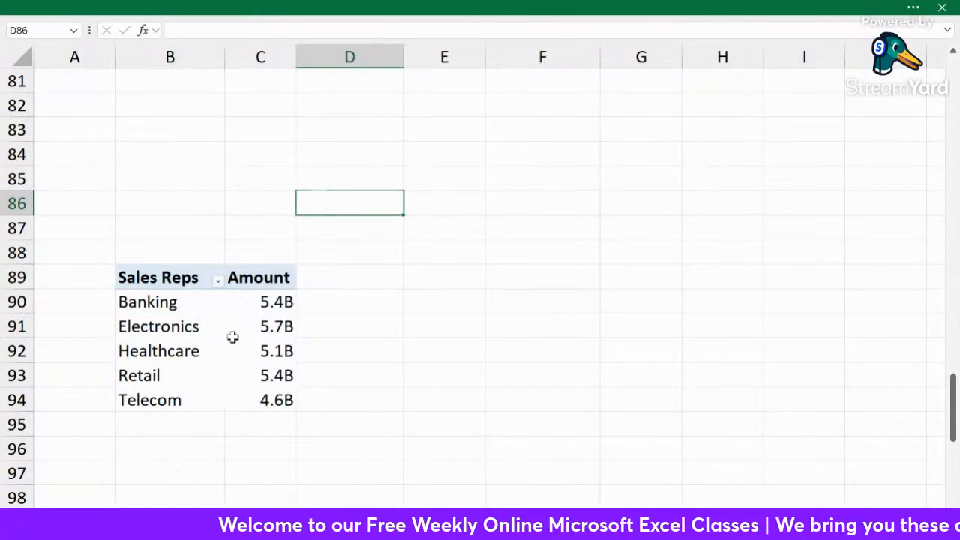
Rename the pivot table listing products (Apple to Techno) as Sales_by_Product and deselect it.
{"action": "left_click", "coordinate": [232, 333]}
{"action": "scroll", "coordinate": [473, 223], "scroll_direction": "up", "scroll_amount": 5}
{"action": "left_click", "coordinate": [175, 312]}
{"action": "left_click", "coordinate": [135, 328]}
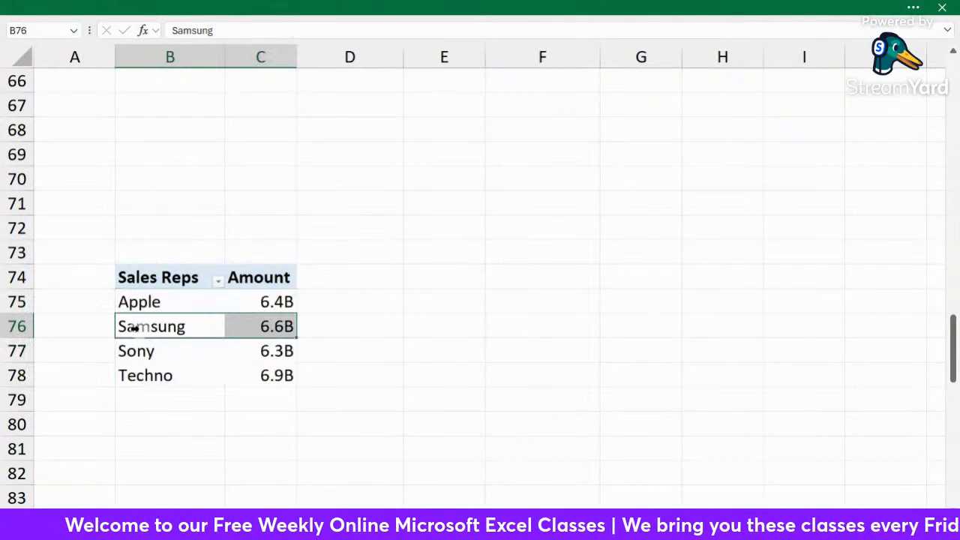
{"action": "left_click", "coordinate": [912, 9]}
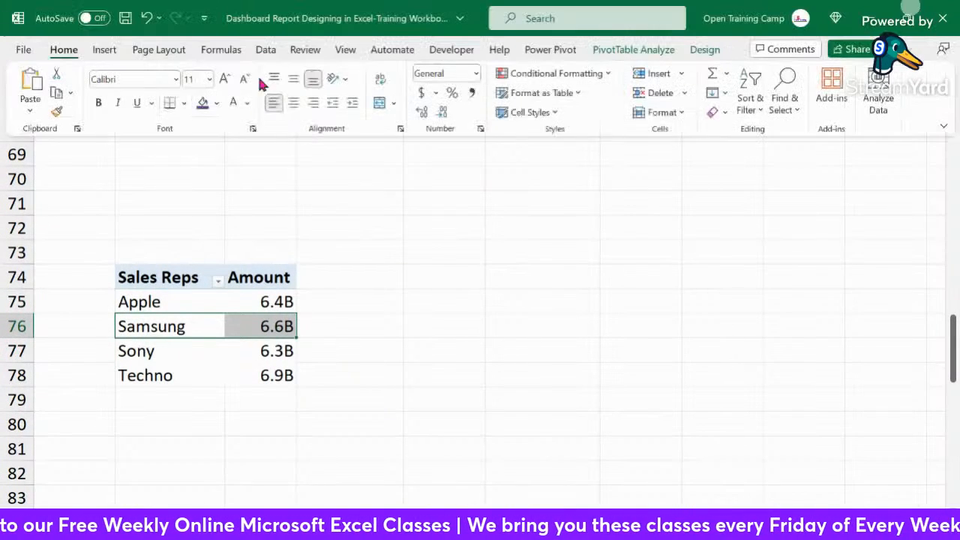
{"action": "left_click", "coordinate": [671, 50]}
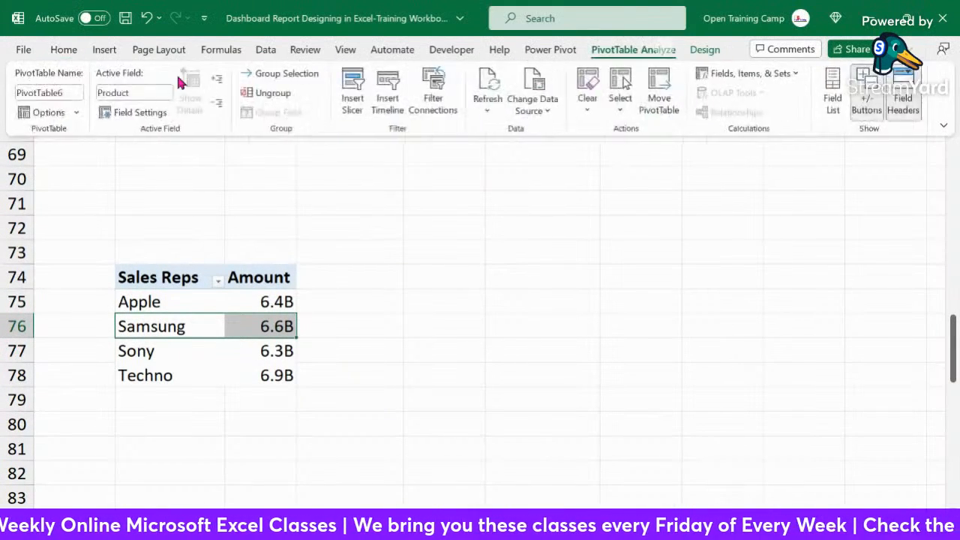
{"action": "left_click", "coordinate": [75, 93]}
{"action": "type", "text": "Sales_by_"}
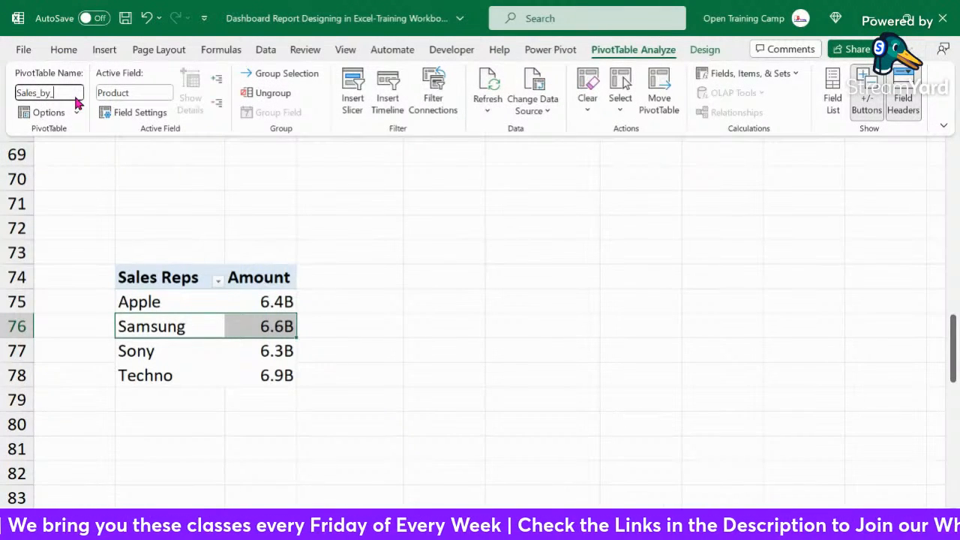
{"action": "type", "text": "P"}
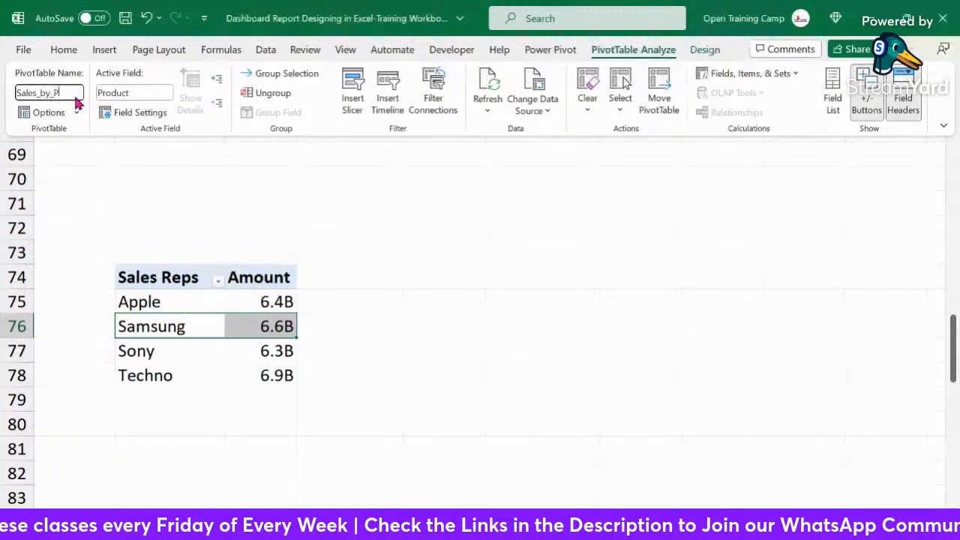
{"action": "type", "text": "roduct"}
{"action": "left_click", "coordinate": [366, 156]}
Review the gender, country and sales reps pivot tables higher up the sheet and check the sales reps pivot table's name.
{"action": "scroll", "coordinate": [420, 169], "scroll_direction": "up", "scroll_amount": 7}
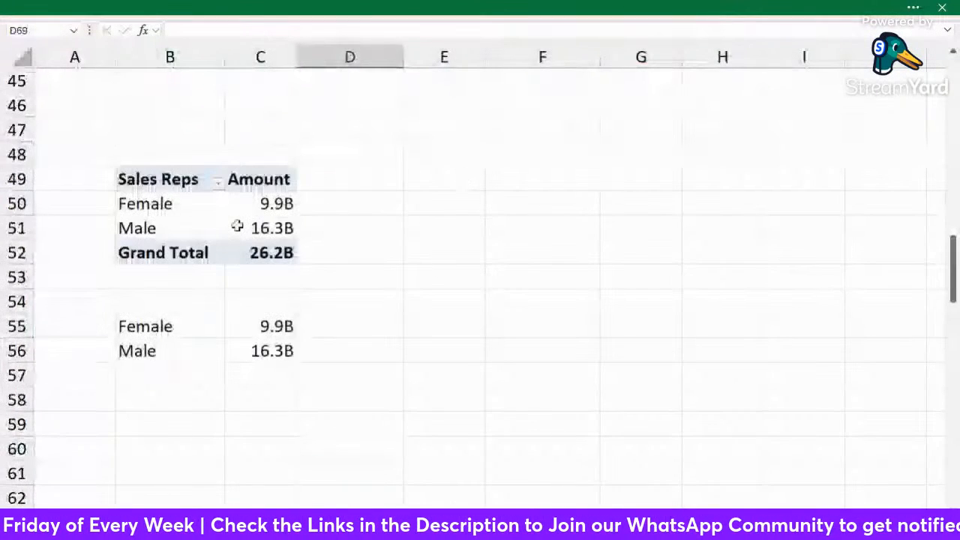
{"action": "left_click", "coordinate": [197, 203]}
{"action": "left_click", "coordinate": [533, 201]}
{"action": "scroll", "coordinate": [534, 198], "scroll_direction": "up", "scroll_amount": 4}
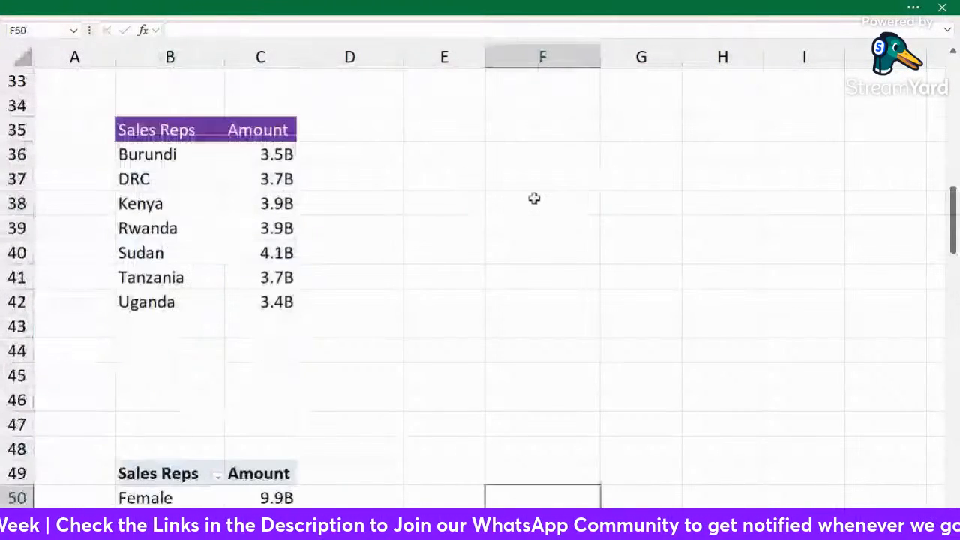
{"action": "left_click", "coordinate": [170, 203]}
{"action": "key", "text": "ctrl+bracketleft"}
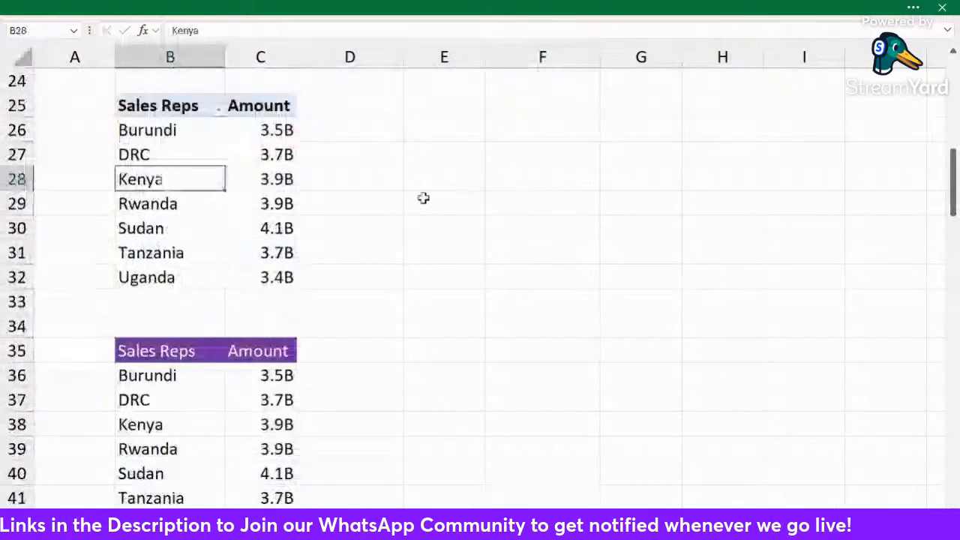
{"action": "scroll", "coordinate": [424, 198], "scroll_direction": "up", "scroll_amount": 6}
{"action": "left_click", "coordinate": [186, 298]}
{"action": "key", "text": "ctrl+a"}
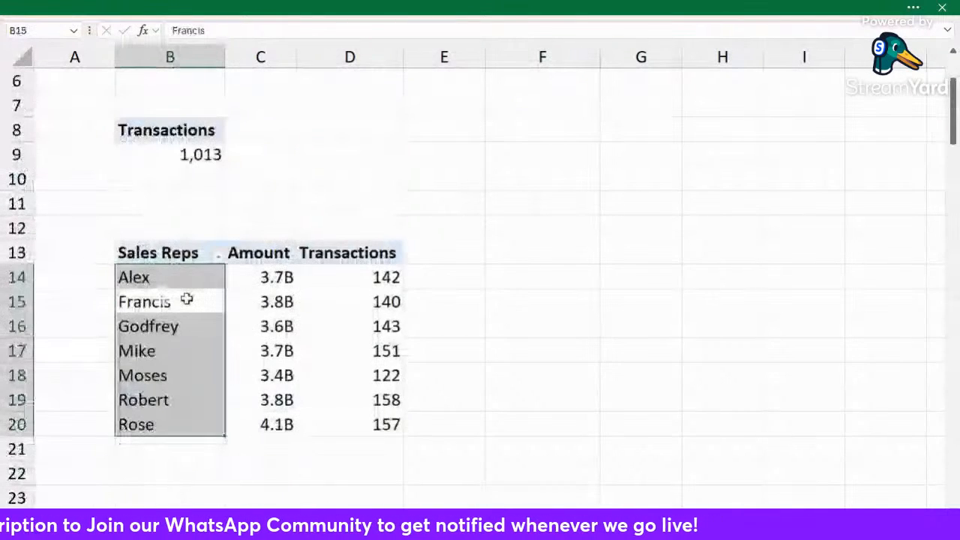
{"action": "left_click", "coordinate": [187, 298]}
{"action": "left_click", "coordinate": [885, 8]}
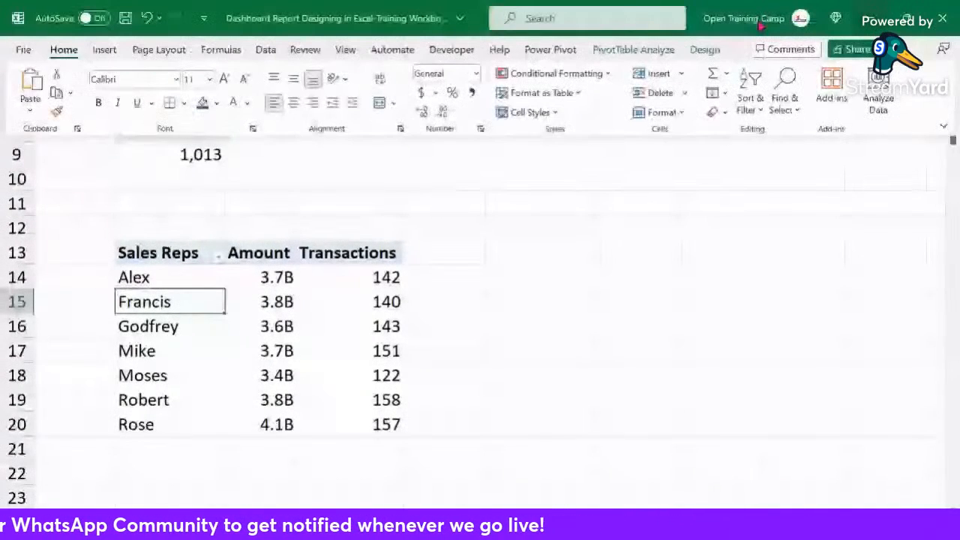
{"action": "left_click", "coordinate": [633, 50]}
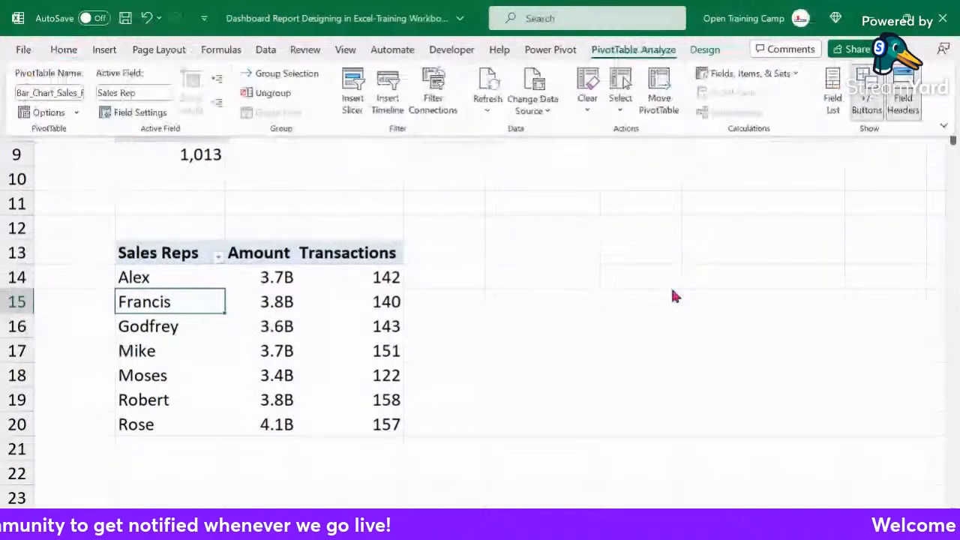
{"action": "left_click", "coordinate": [670, 288]}
{"action": "left_click", "coordinate": [640, 252]}
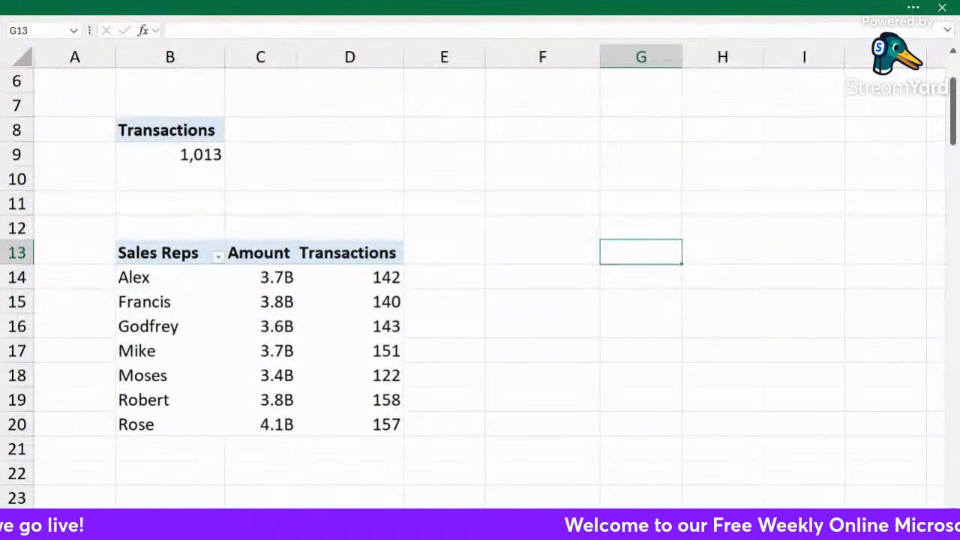
Return to the dashboard sheet and disconnect the MonthlyTrend pivot table from the Year slicer's report connections.
{"action": "key", "text": "ctrl+Page_Up"}
{"action": "key", "text": "ctrl+Page_Up"}
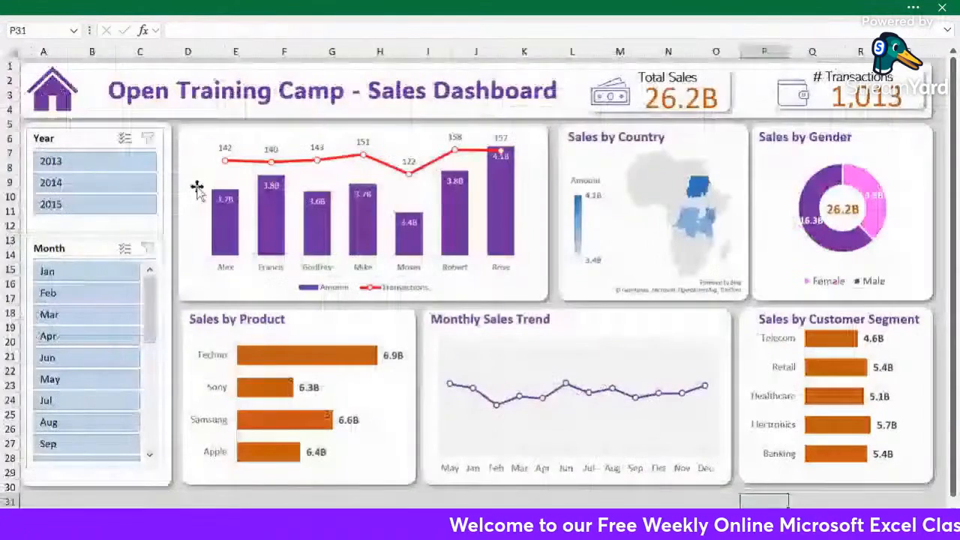
{"action": "right_click", "coordinate": [77, 132]}
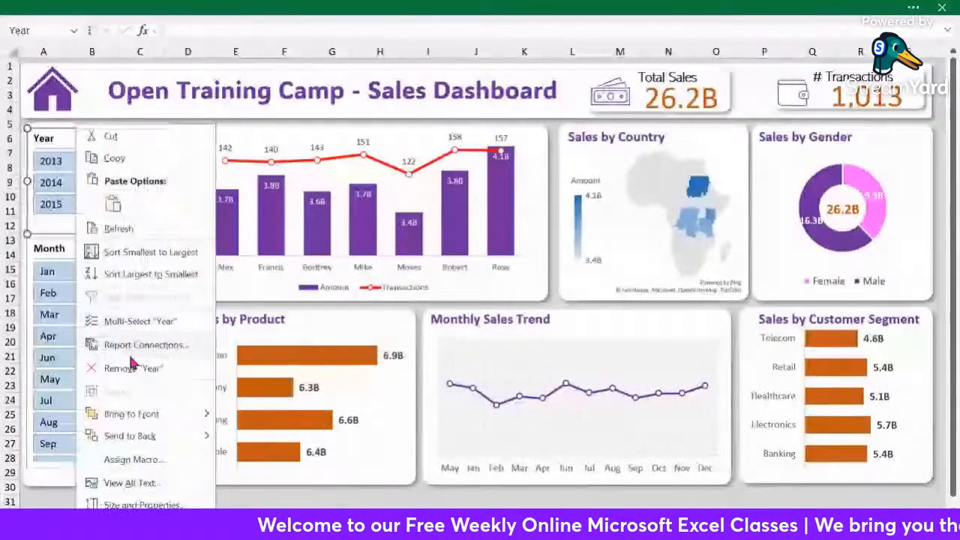
{"action": "left_click", "coordinate": [125, 350]}
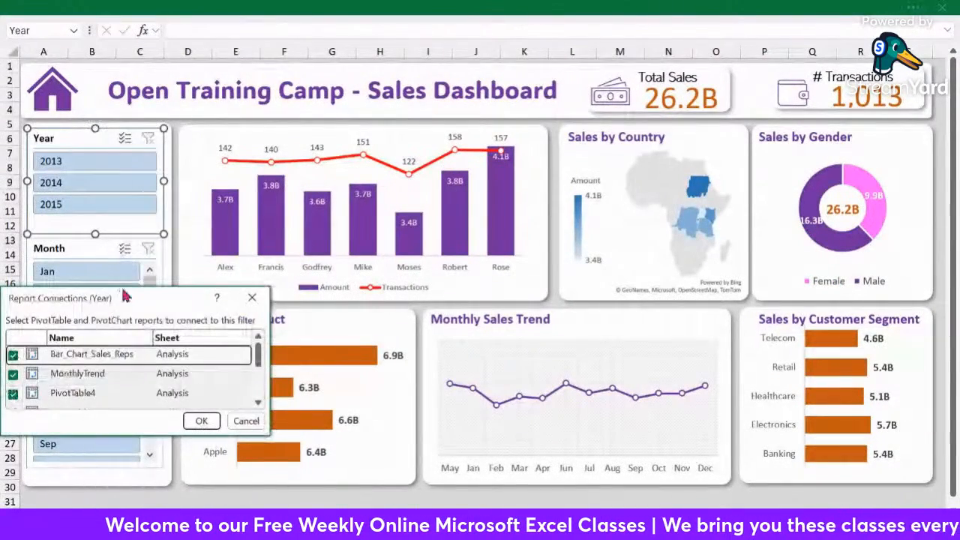
{"action": "left_click_drag", "start_coordinate": [129, 312], "coordinate": [315, 105]}
{"action": "left_click_drag", "start_coordinate": [459, 235], "coordinate": [480, 393]}
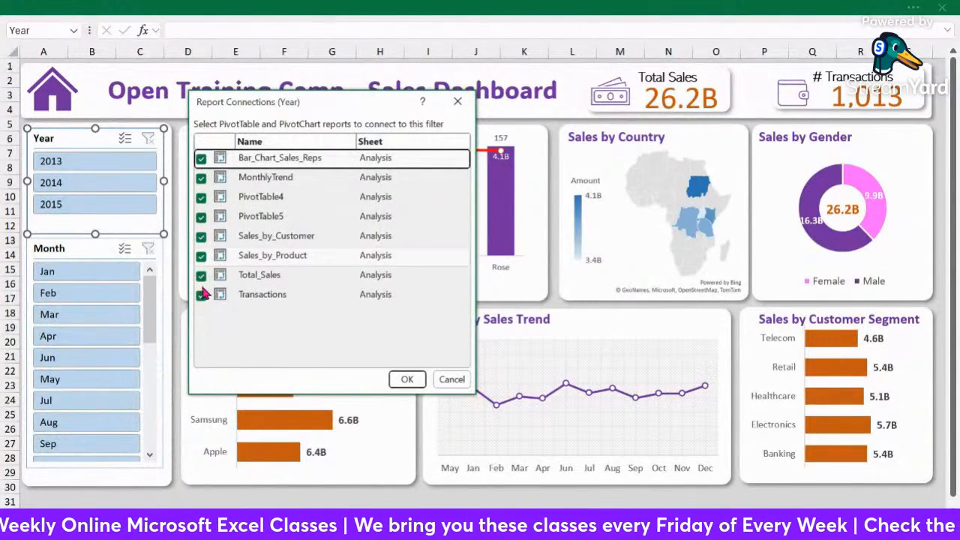
{"action": "left_click", "coordinate": [201, 178]}
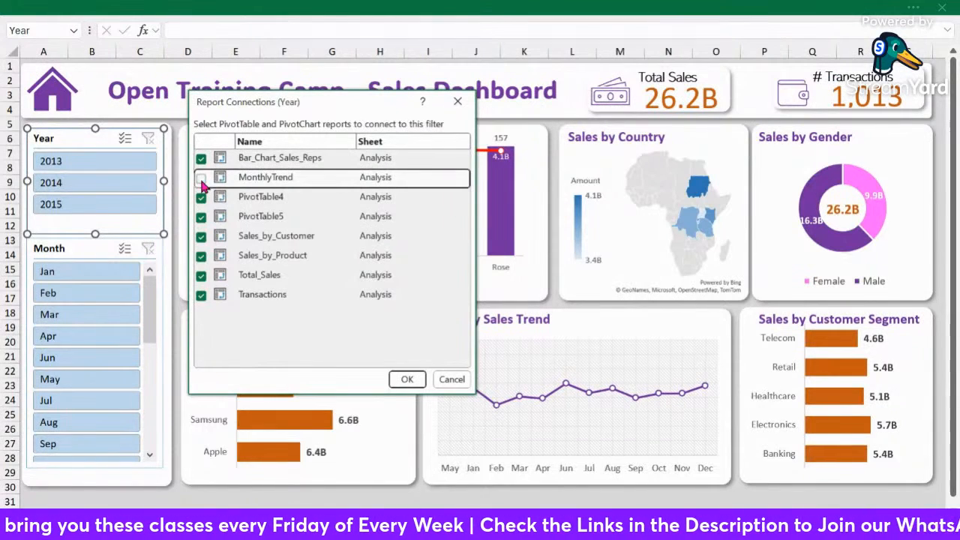
{"action": "left_click", "coordinate": [405, 379]}
Disconnect the MonthlyTrend pivot table from the Month slicer's report connections.
{"action": "right_click", "coordinate": [77, 246]}
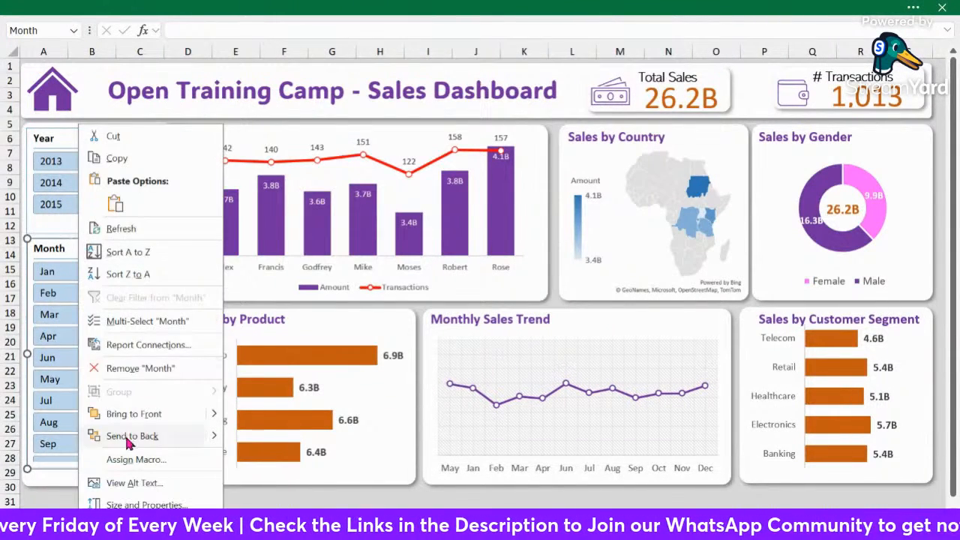
{"action": "left_click", "coordinate": [141, 344]}
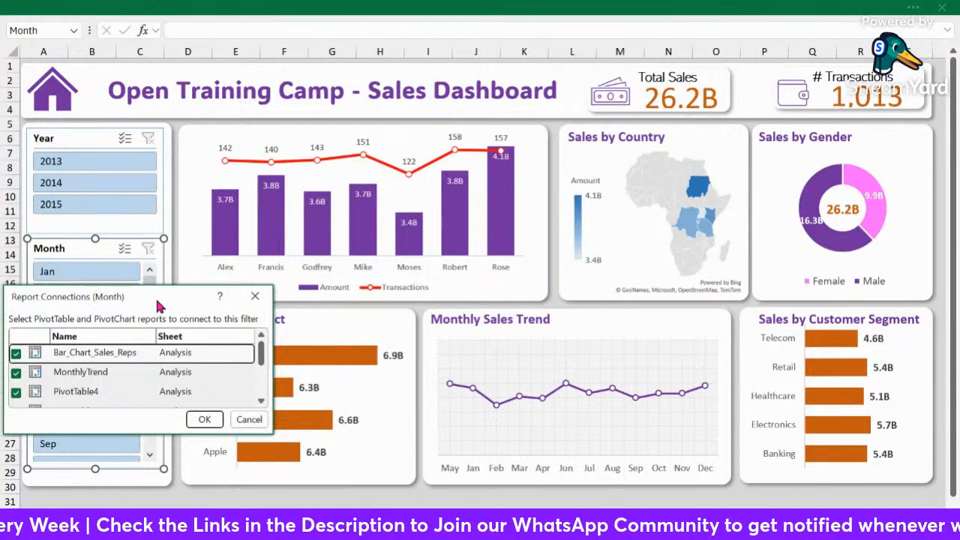
{"action": "left_click_drag", "start_coordinate": [159, 306], "coordinate": [316, 120]}
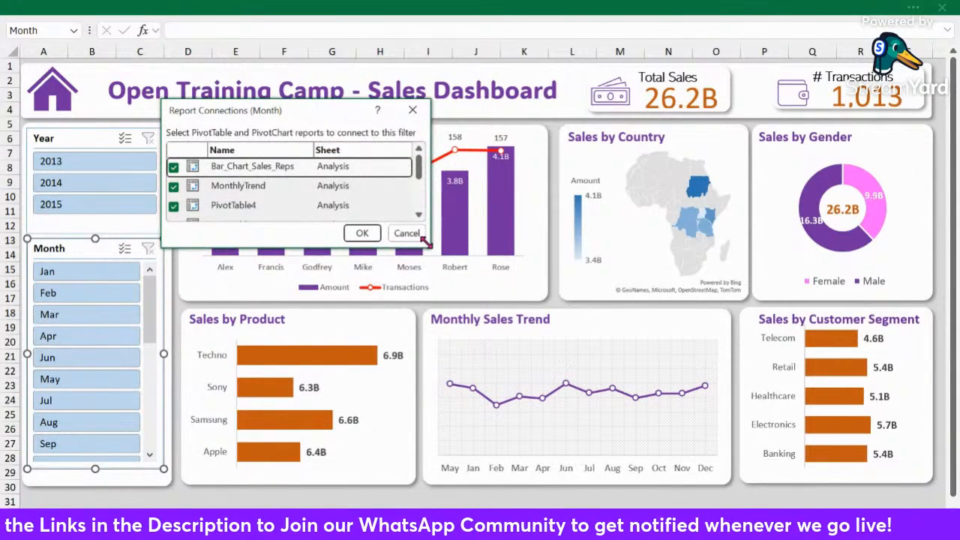
{"action": "left_click_drag", "start_coordinate": [426, 240], "coordinate": [465, 395]}
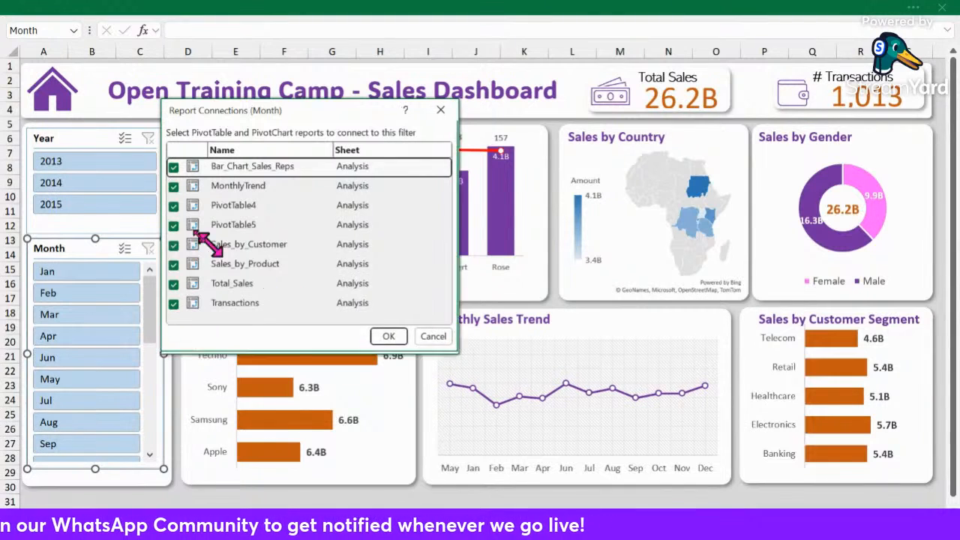
{"action": "left_click", "coordinate": [174, 187]}
{"action": "left_click", "coordinate": [420, 387]}
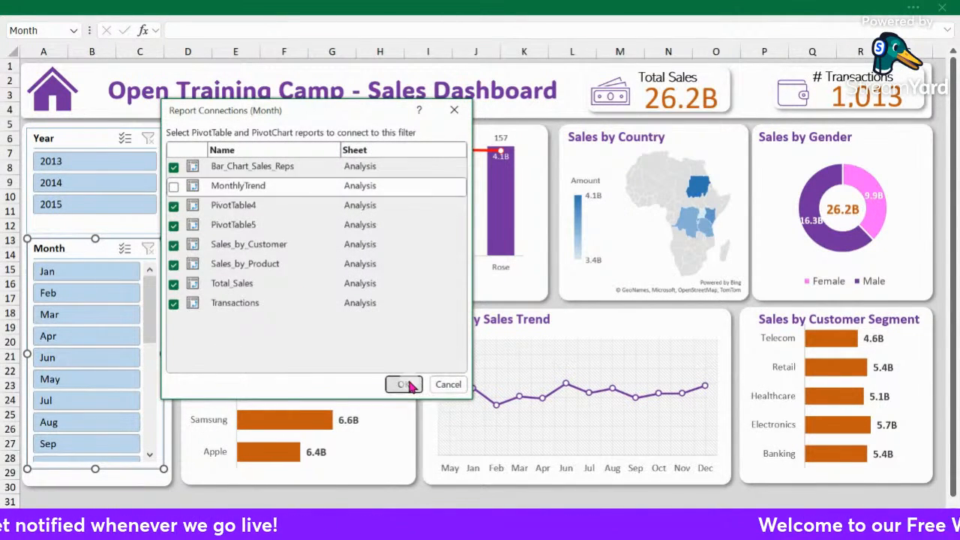
Test the slicers by switching the year between 2013, 2014 and 2015, and filter 2014 by Jan and by Mar.
{"action": "left_click", "coordinate": [69, 162]}
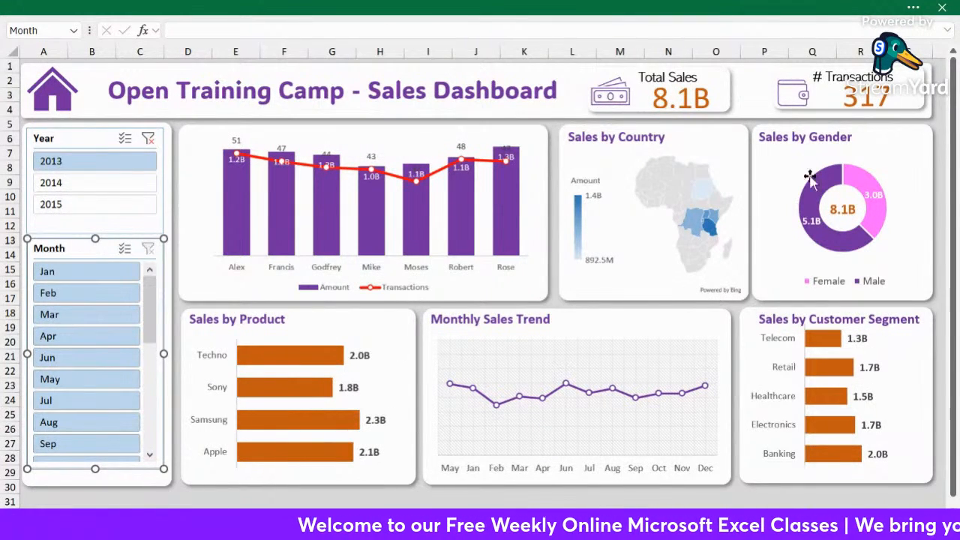
{"action": "left_click", "coordinate": [64, 204]}
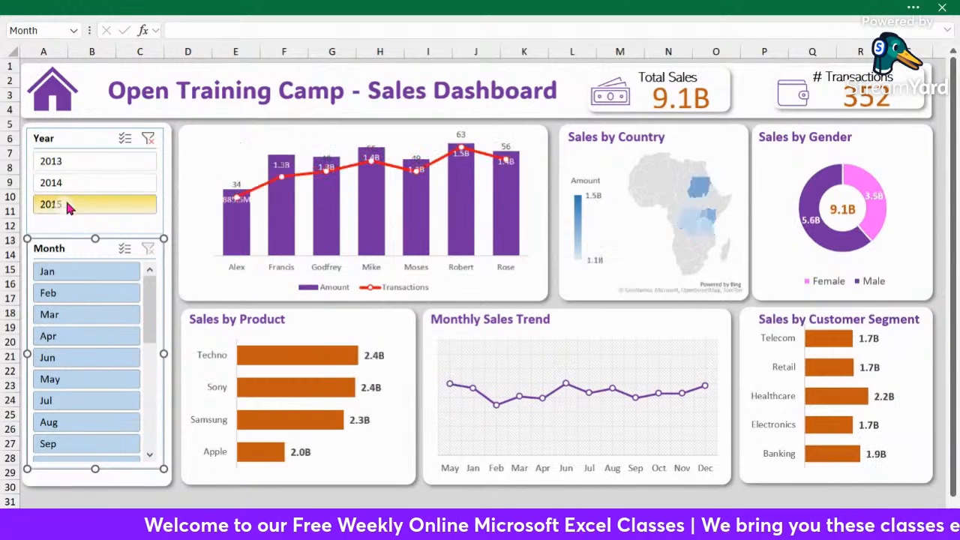
{"action": "left_click", "coordinate": [83, 183]}
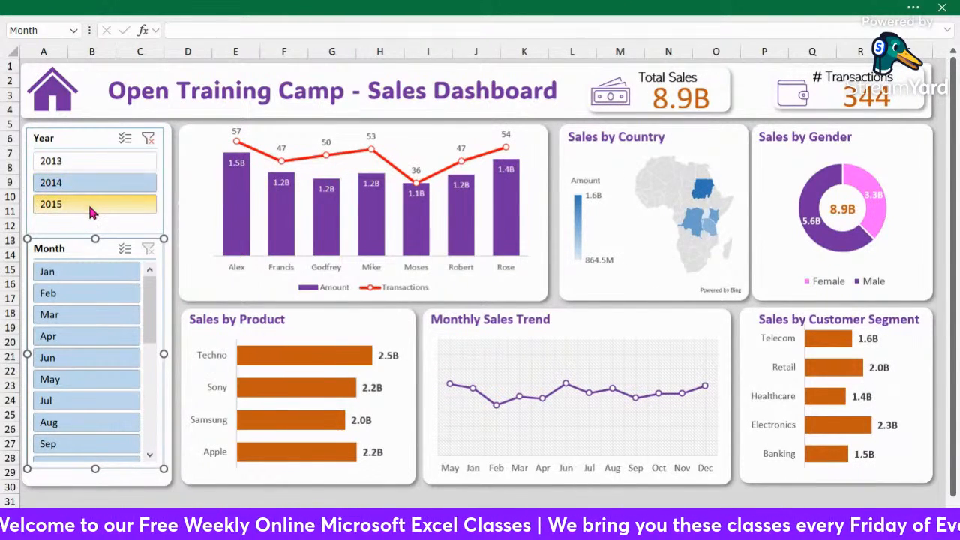
{"action": "left_click", "coordinate": [88, 204]}
{"action": "left_click", "coordinate": [87, 158]}
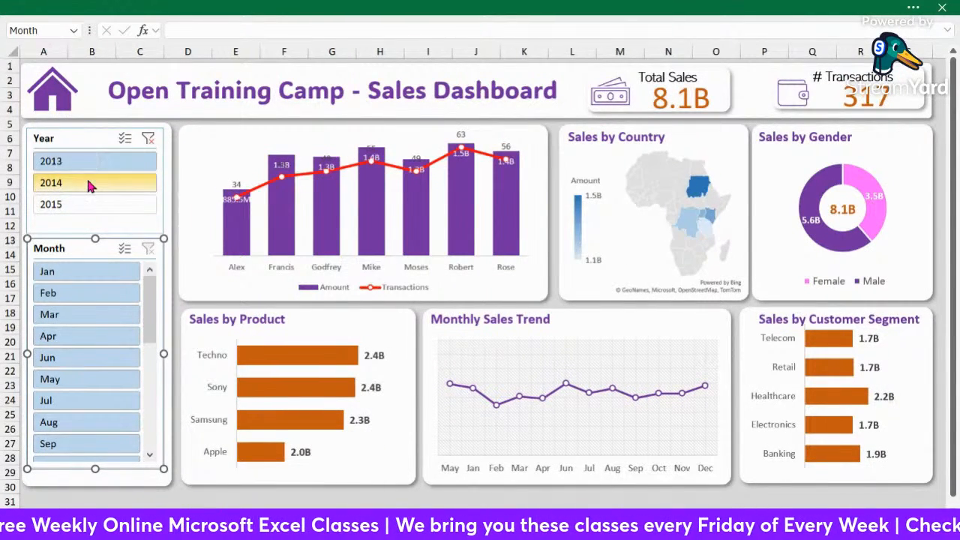
{"action": "left_click", "coordinate": [88, 184]}
{"action": "left_click", "coordinate": [78, 279]}
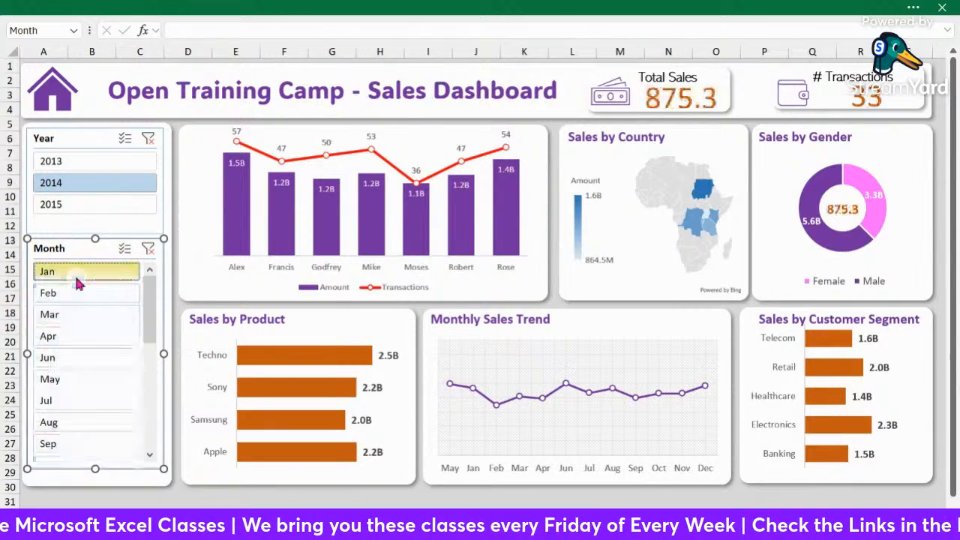
{"action": "left_click", "coordinate": [73, 318]}
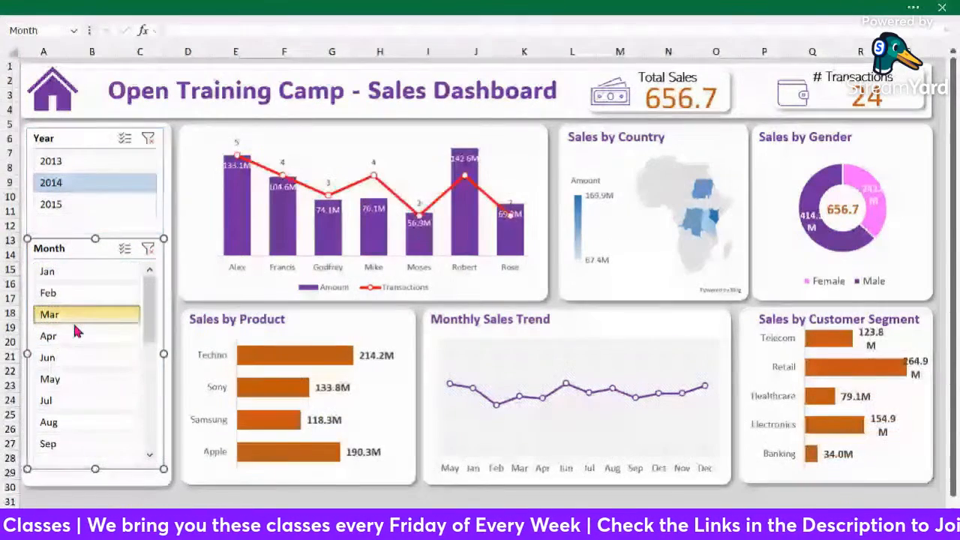
Filter the dashboard by Jun, and clear the filters of both the Year and Month slicers.
{"action": "left_click", "coordinate": [74, 357]}
{"action": "left_click", "coordinate": [149, 138]}
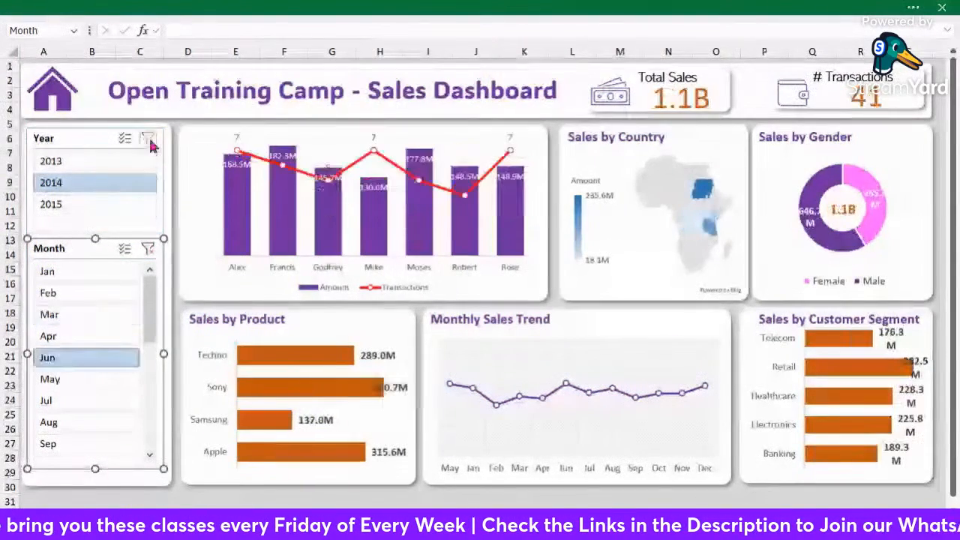
{"action": "left_click", "coordinate": [148, 248]}
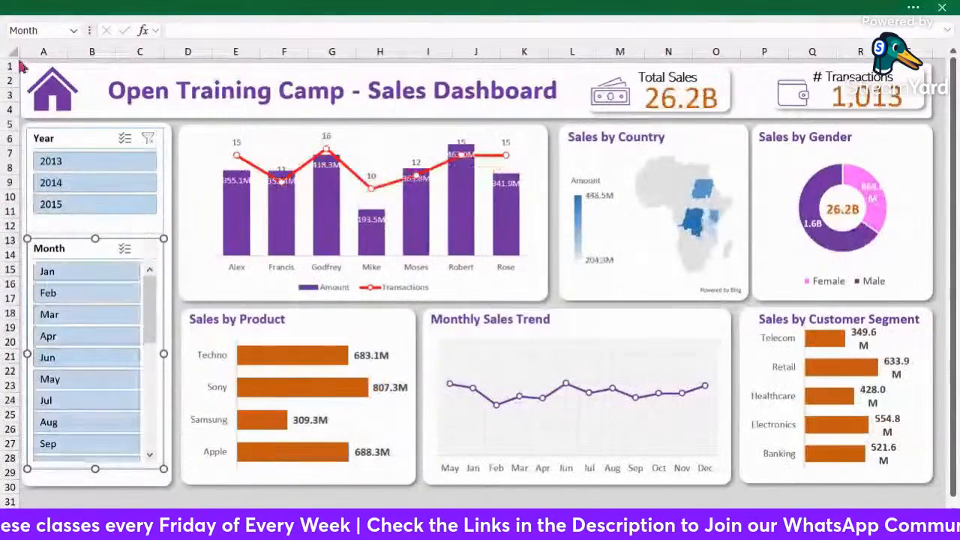
{"action": "left_click", "coordinate": [494, 499]}
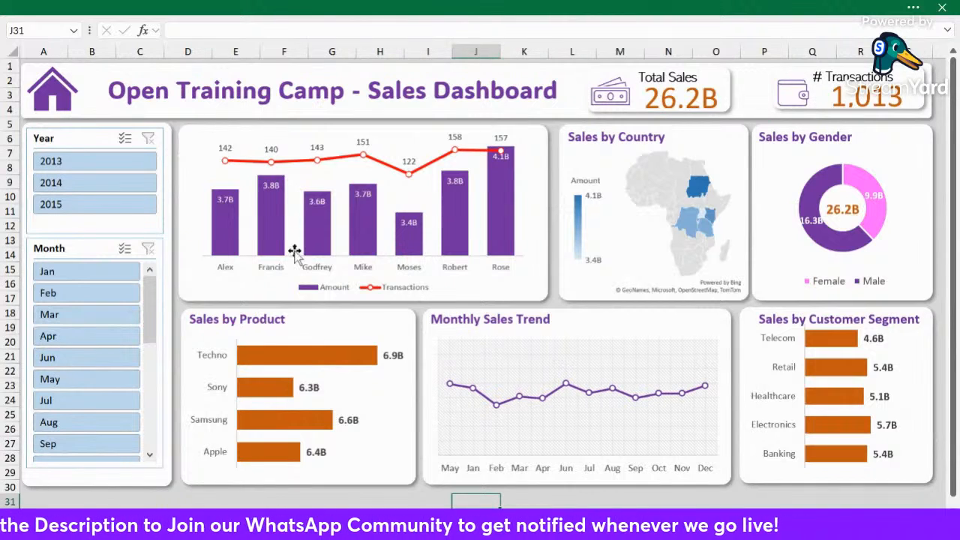
Try widening column G behind the dashboard charts, and undo the width change.
{"action": "left_click", "coordinate": [327, 51]}
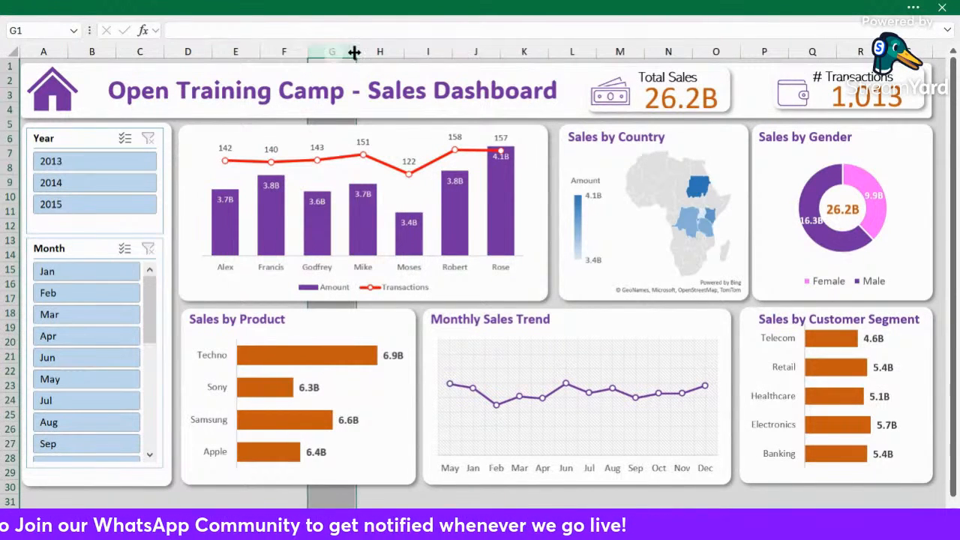
{"action": "left_click_drag", "start_coordinate": [357, 52], "coordinate": [379, 51]}
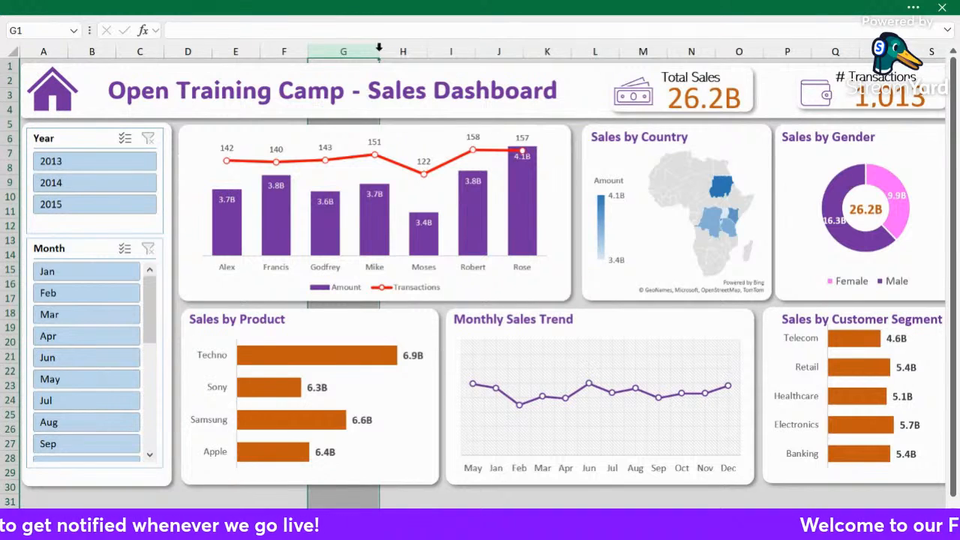
{"action": "key", "text": "ctrl+z"}
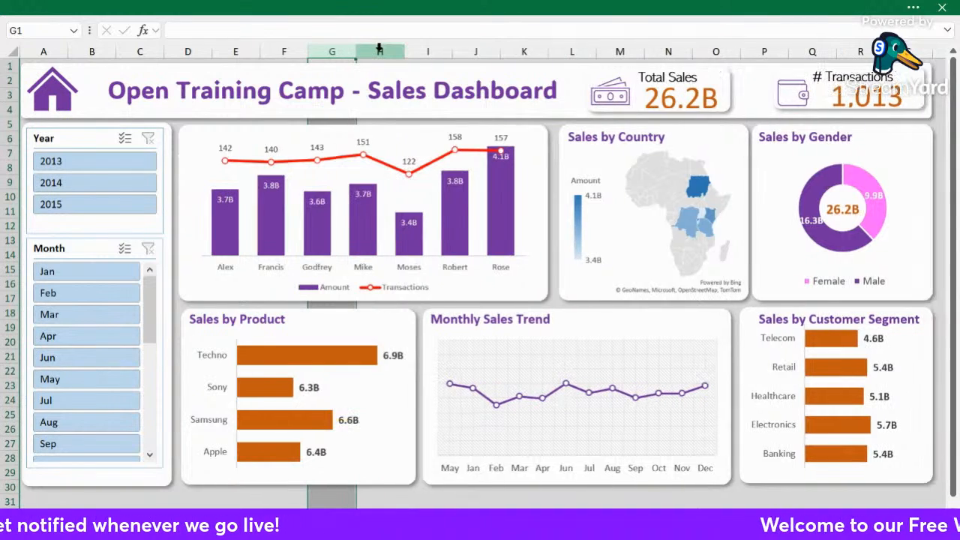
{"action": "left_click", "coordinate": [194, 153]}
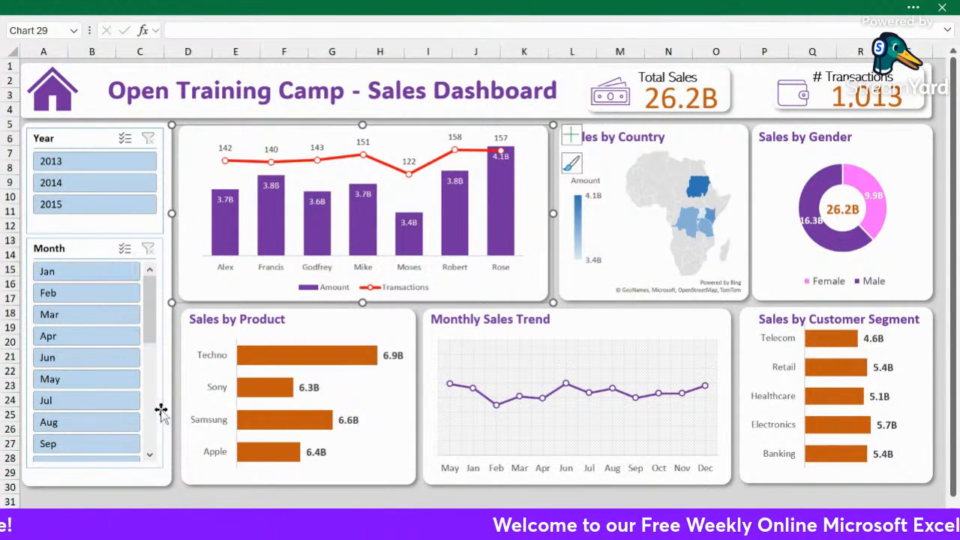
{"action": "left_click", "coordinate": [177, 499]}
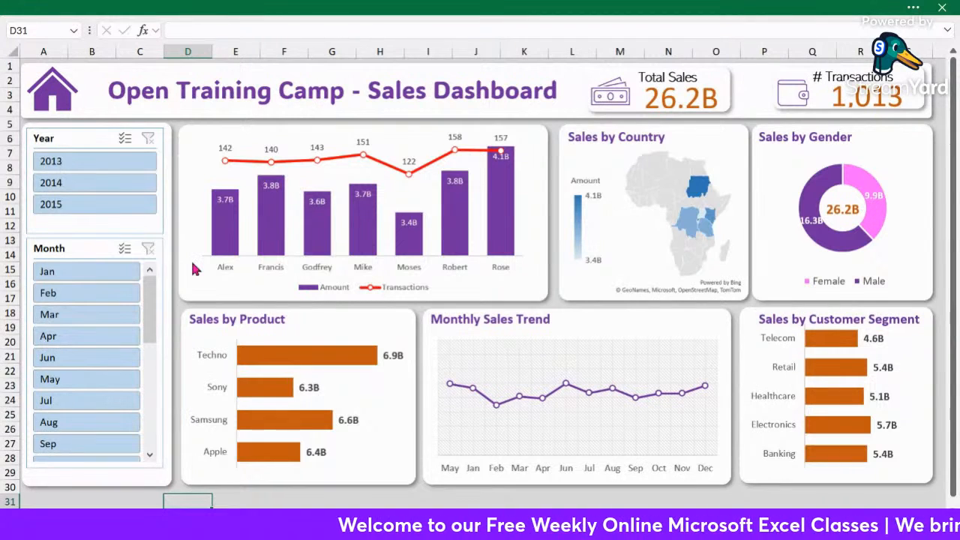
Arrange the Year slicer's buttons in 3 columns and shorten the slicer to about 0.73" high.
{"action": "left_click", "coordinate": [78, 139]}
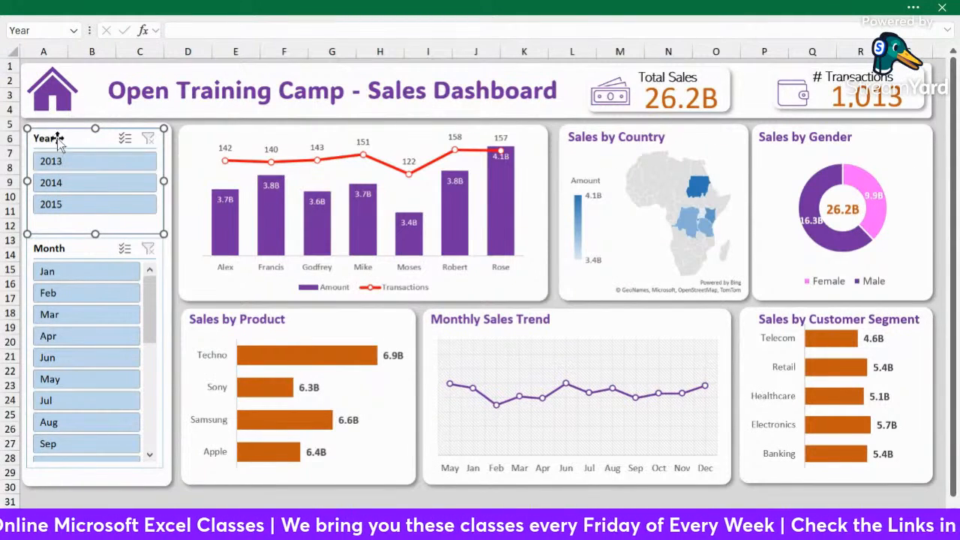
{"action": "left_click", "coordinate": [911, 7]}
{"action": "left_click", "coordinate": [604, 51]}
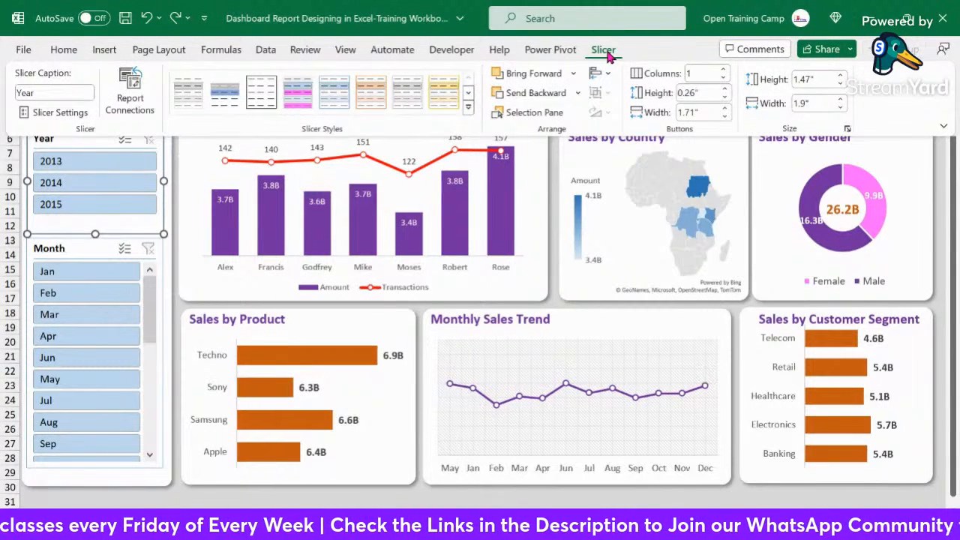
{"action": "left_click", "coordinate": [725, 71]}
{"action": "left_click", "coordinate": [724, 70]}
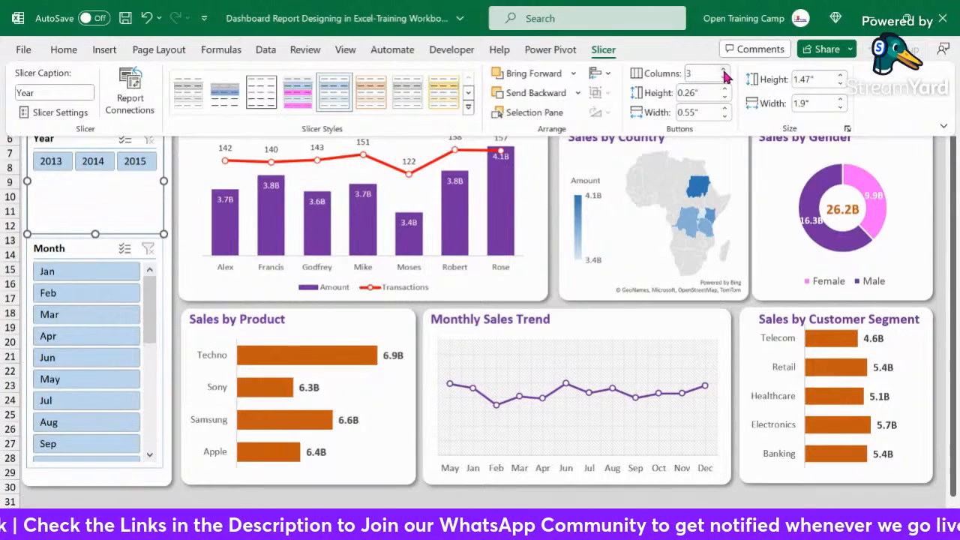
{"action": "key", "text": "ctrl+shift+F1"}
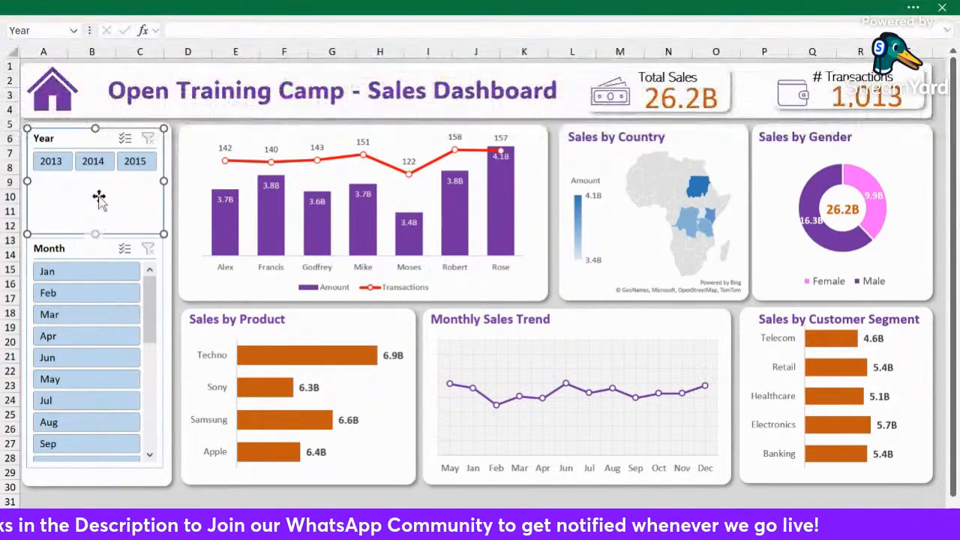
{"action": "left_click_drag", "start_coordinate": [95, 229], "coordinate": [108, 181]}
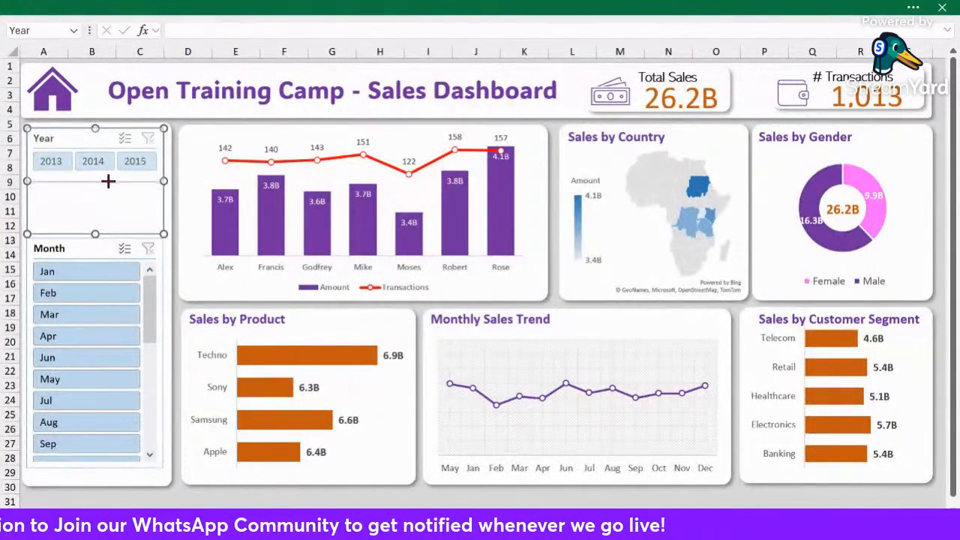
Move the Month slicer up beneath the Year slicer and arrange its buttons in 2 columns.
{"action": "left_click", "coordinate": [89, 246]}
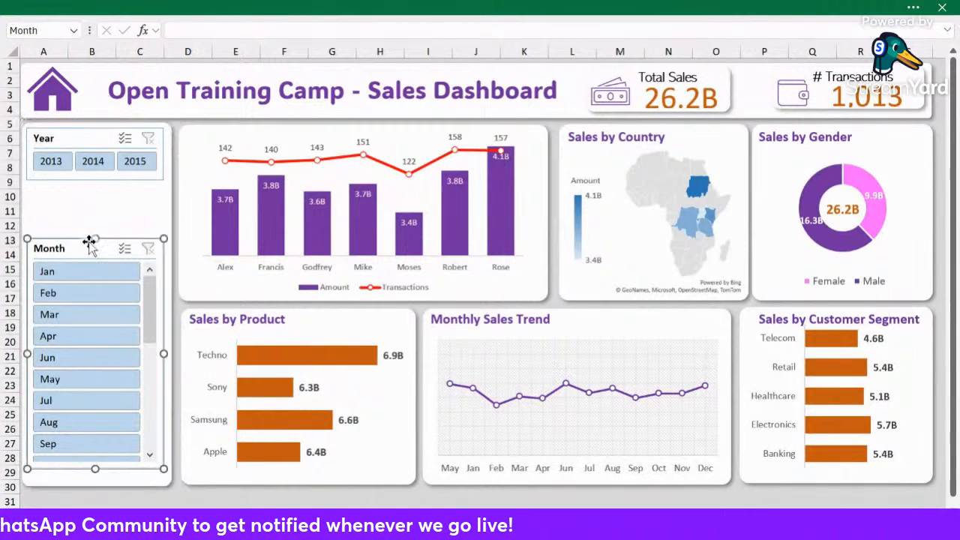
{"action": "left_click_drag", "start_coordinate": [89, 239], "coordinate": [91, 197]}
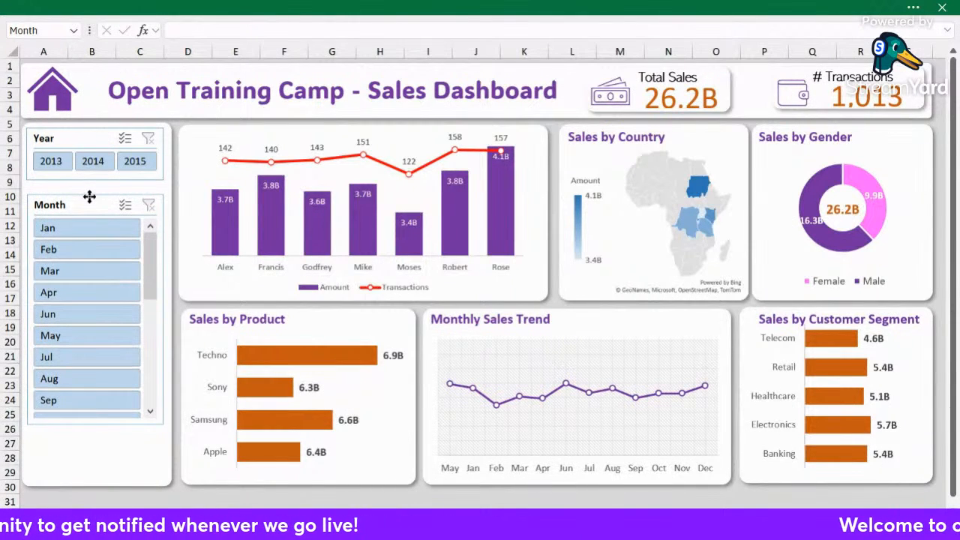
{"action": "left_click", "coordinate": [913, 9]}
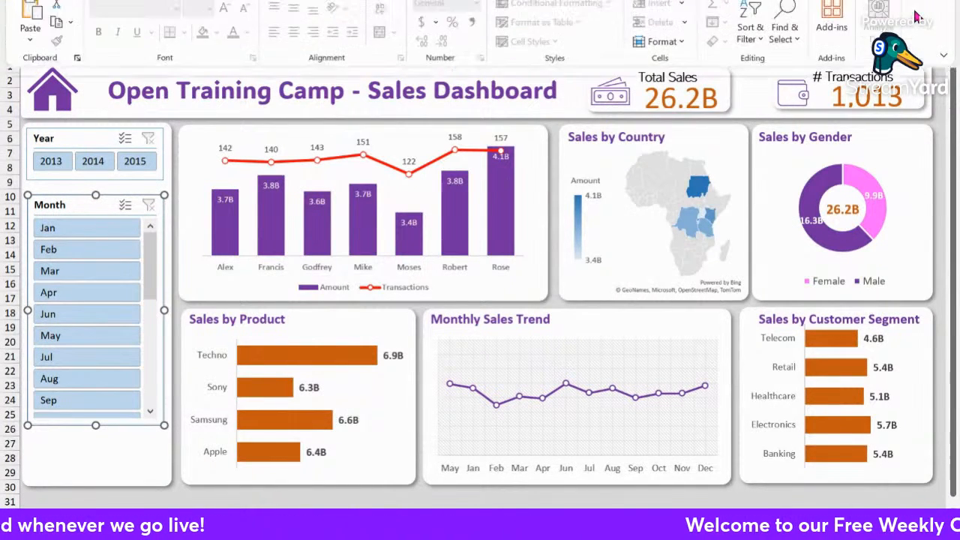
{"action": "left_click", "coordinate": [603, 49]}
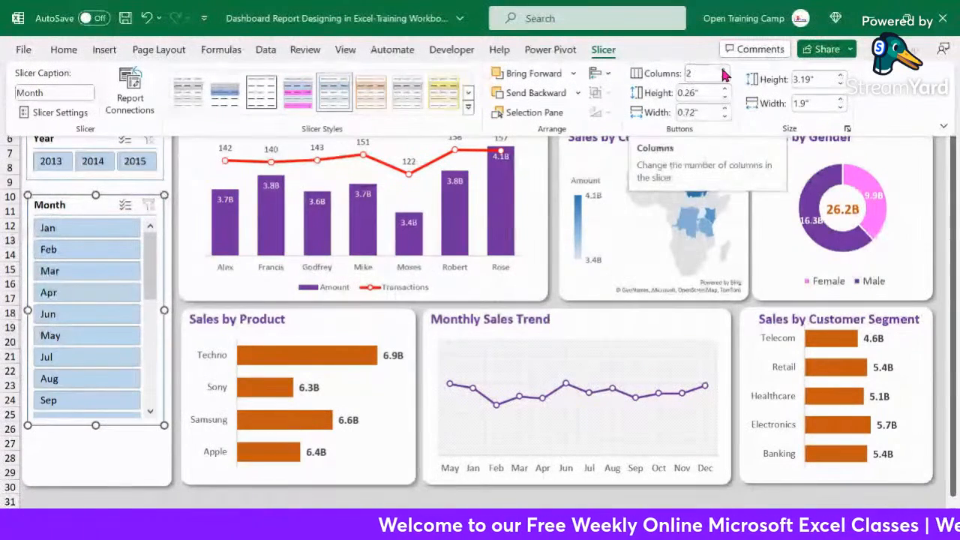
{"action": "left_click", "coordinate": [725, 70]}
{"action": "left_click", "coordinate": [725, 70]}
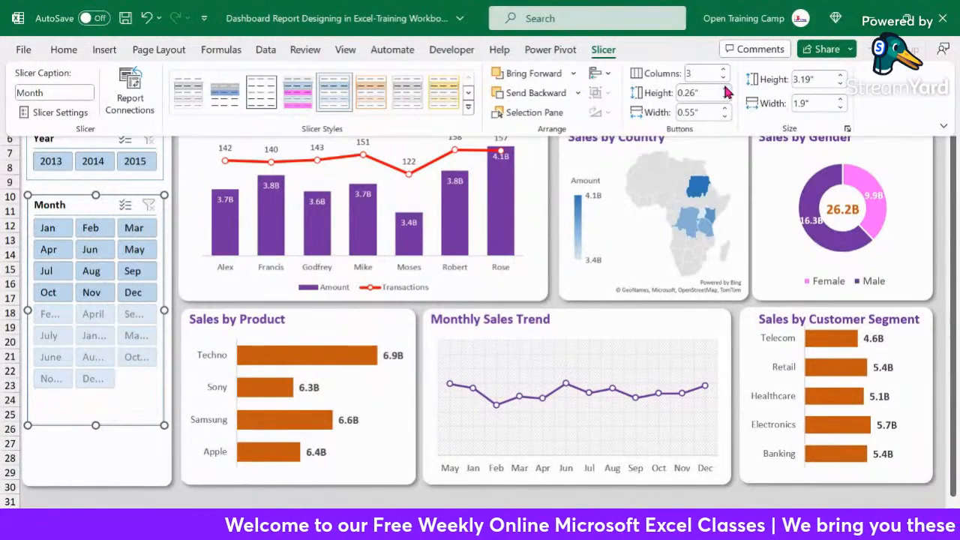
{"action": "left_click", "coordinate": [725, 79]}
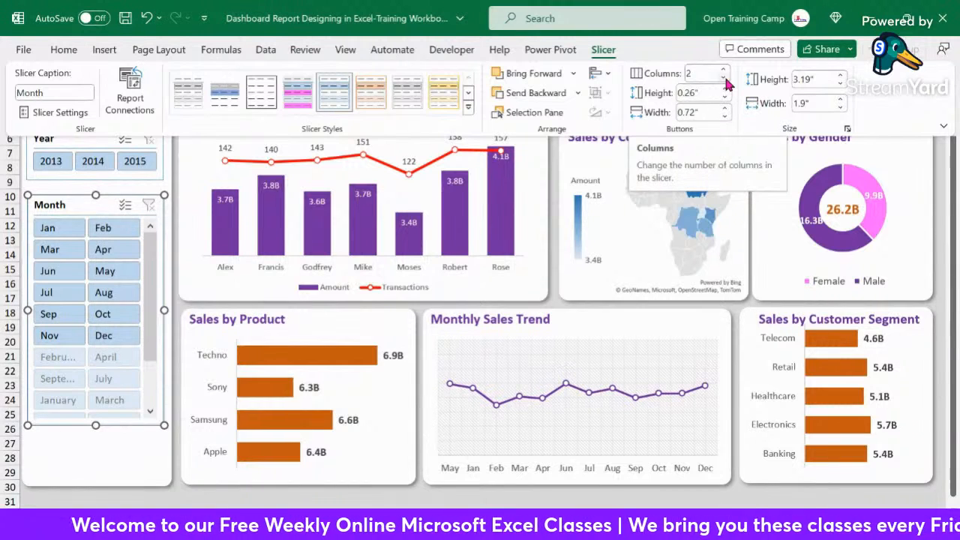
Set the Month slicer to hide items with no data, and shorten it to end just below the Nov and Dec buttons.
{"action": "right_click", "coordinate": [78, 206]}
{"action": "key", "text": "Escape"}
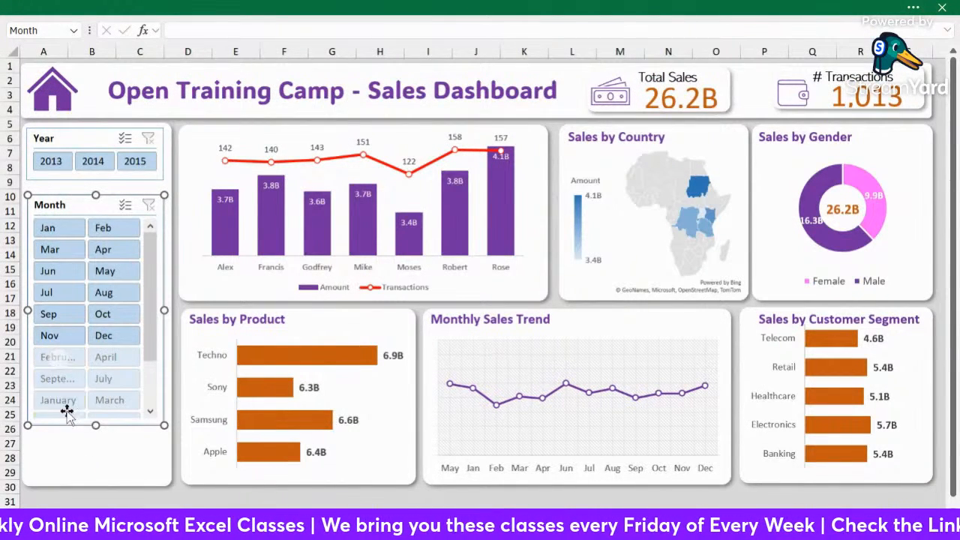
{"action": "left_click_drag", "start_coordinate": [150, 288], "coordinate": [154, 346]}
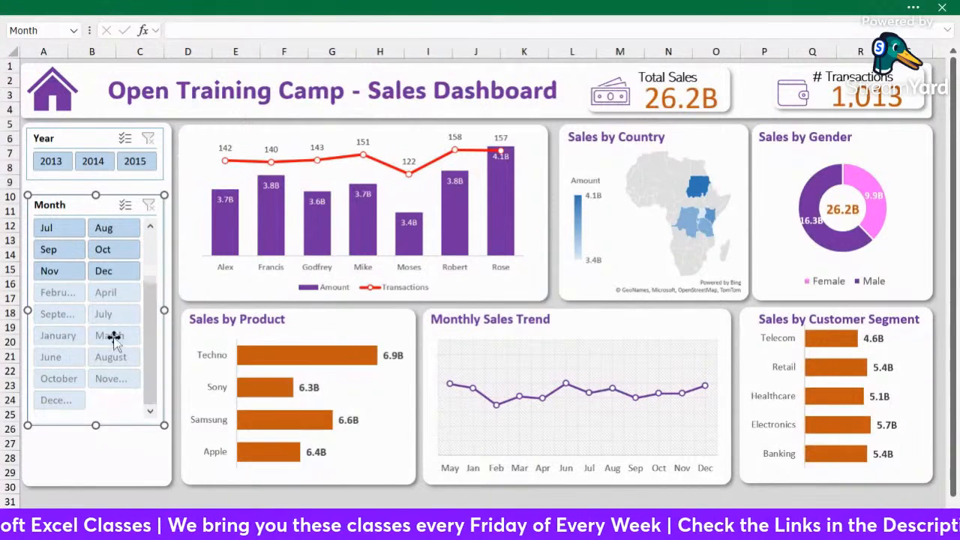
{"action": "left_click_drag", "start_coordinate": [152, 382], "coordinate": [150, 242]}
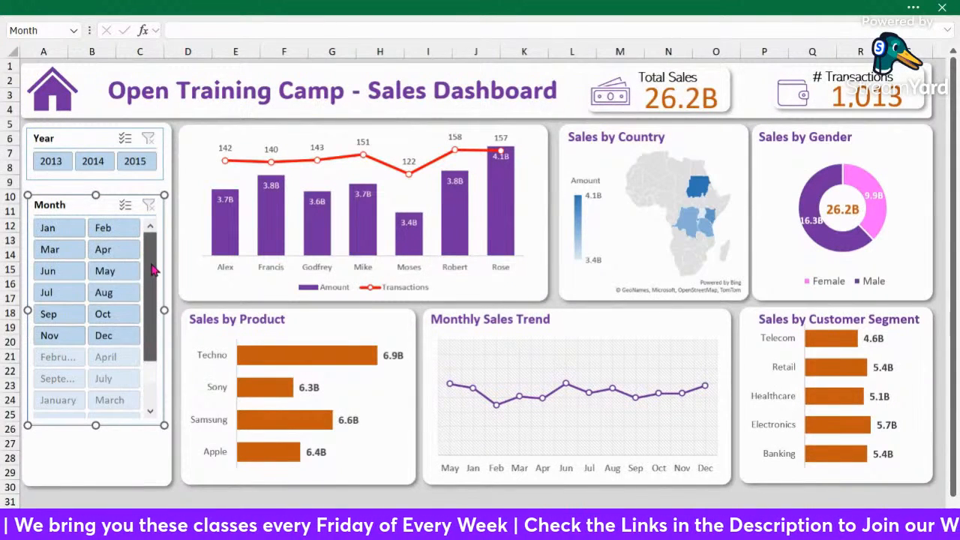
{"action": "right_click", "coordinate": [74, 203]}
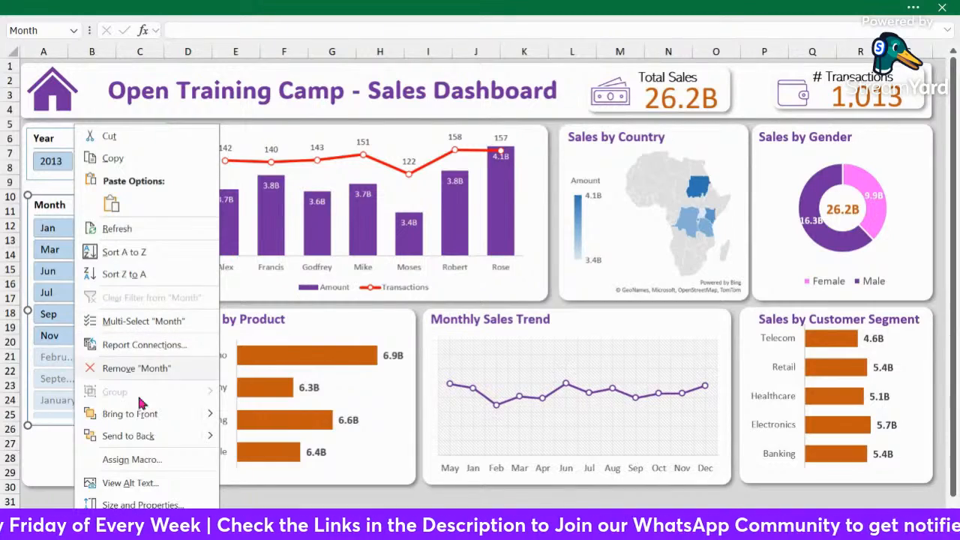
{"action": "left_click", "coordinate": [131, 528]}
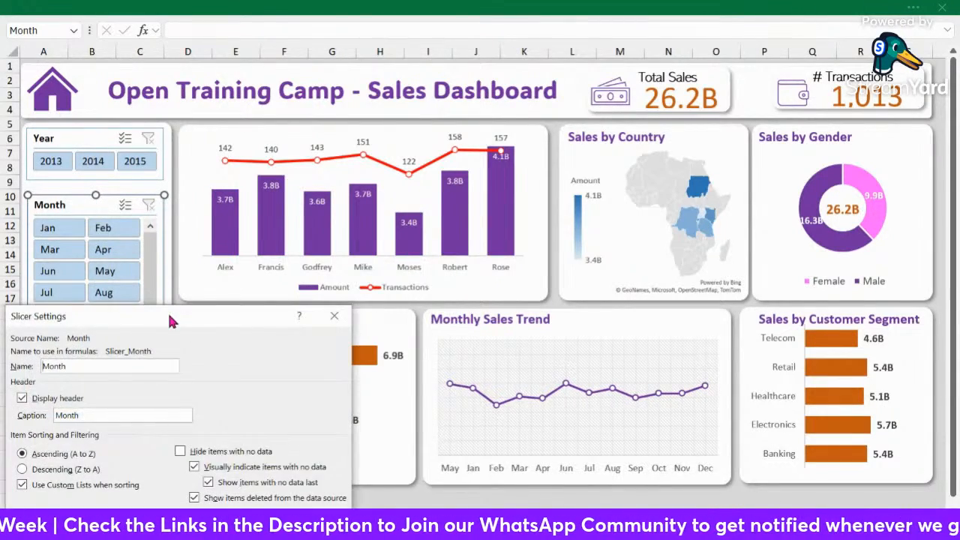
{"action": "left_click_drag", "start_coordinate": [170, 321], "coordinate": [395, 114]}
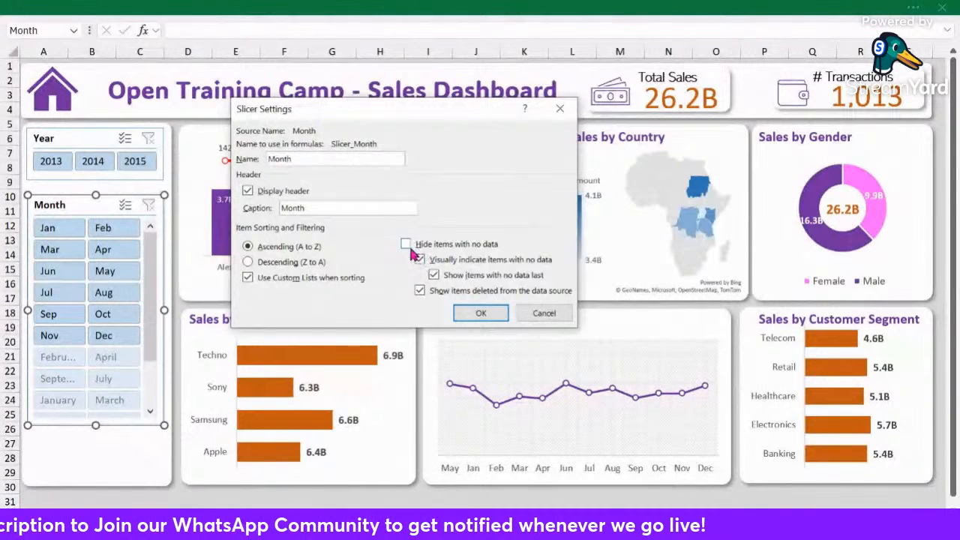
{"action": "left_click", "coordinate": [406, 244]}
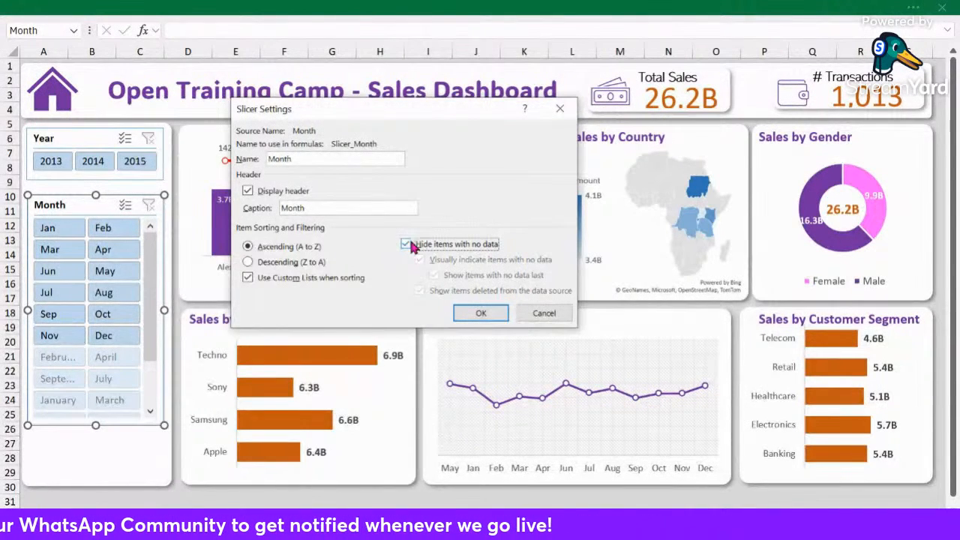
{"action": "left_click", "coordinate": [480, 313]}
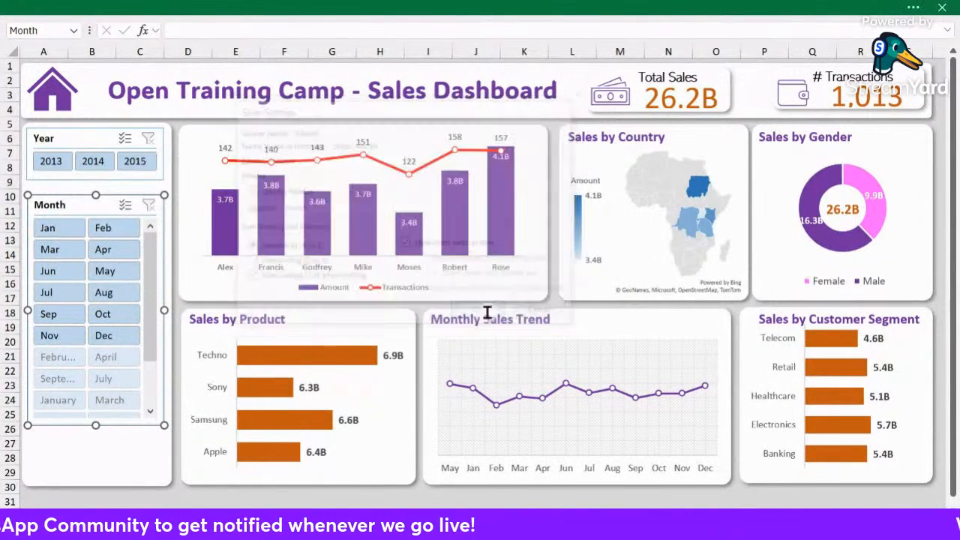
{"action": "left_click_drag", "start_coordinate": [96, 421], "coordinate": [95, 358]}
{"action": "left_click", "coordinate": [107, 410]}
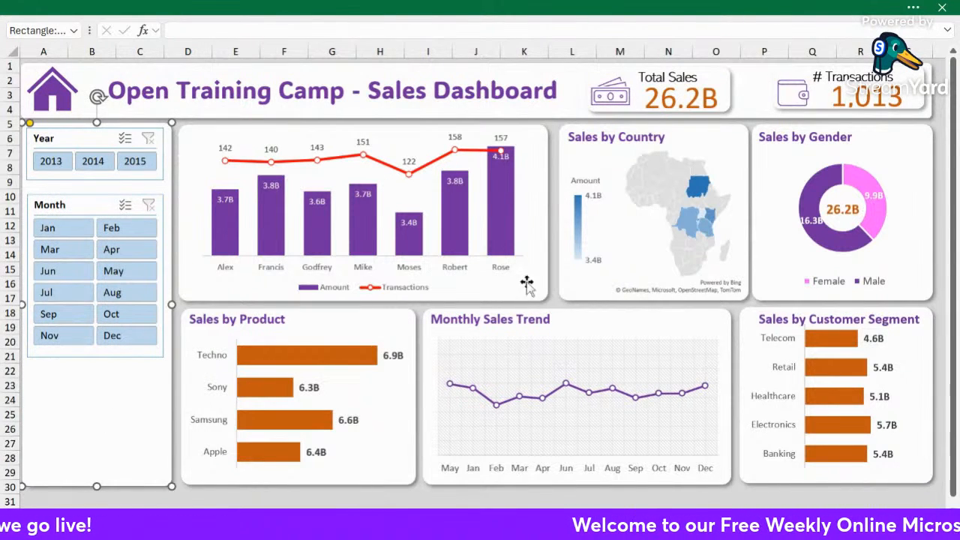
Apply the custom slicer style with the pink bands to the Year slicer.
{"action": "left_click", "coordinate": [86, 136]}
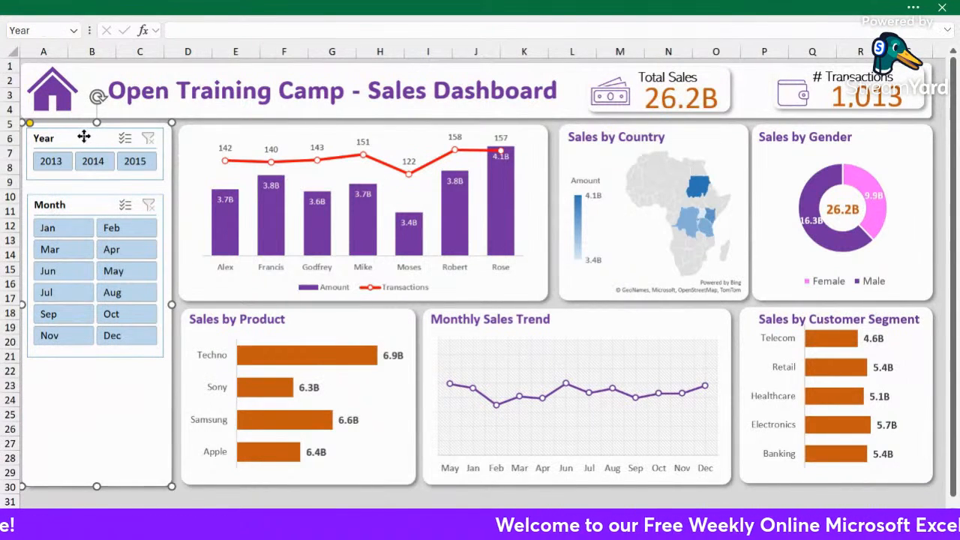
{"action": "left_click", "coordinate": [916, 8]}
{"action": "left_click", "coordinate": [604, 49]}
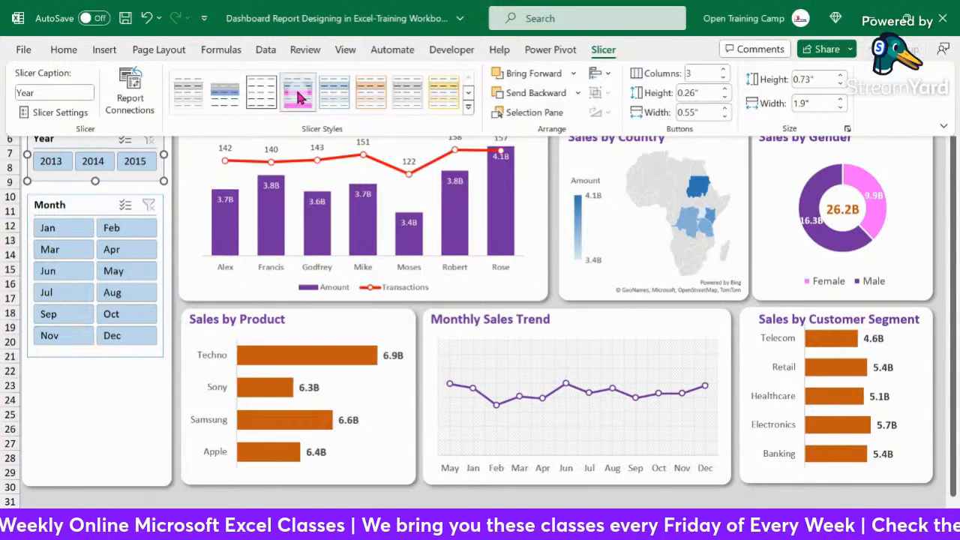
{"action": "left_click", "coordinate": [104, 409]}
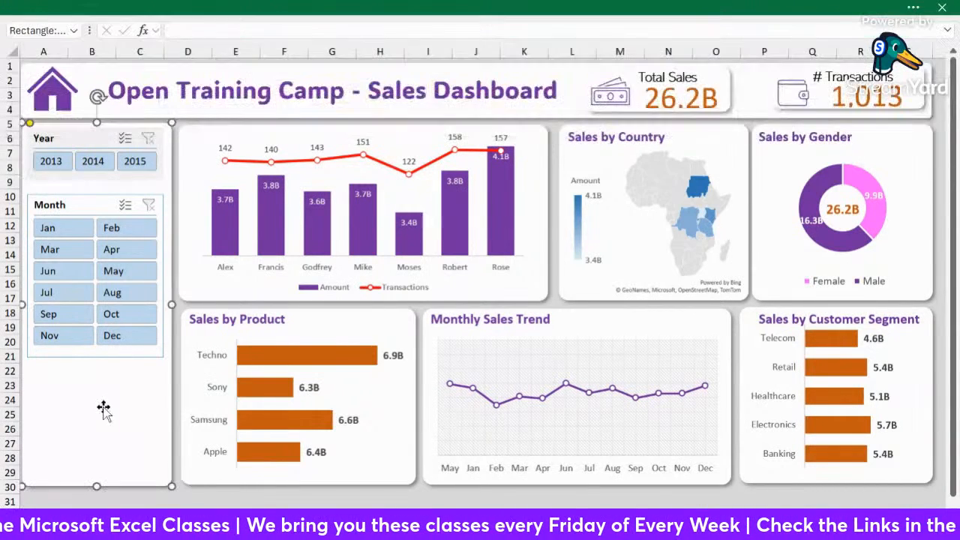
Apply the custom white slicer style with thin black outlines to the Year slicer.
{"action": "left_click", "coordinate": [79, 138]}
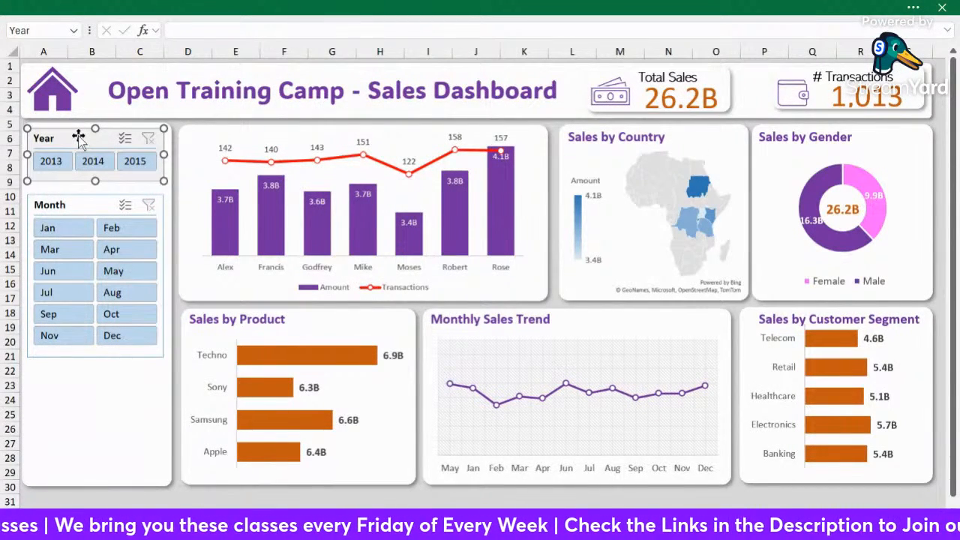
{"action": "left_click", "coordinate": [912, 9]}
{"action": "left_click", "coordinate": [602, 49]}
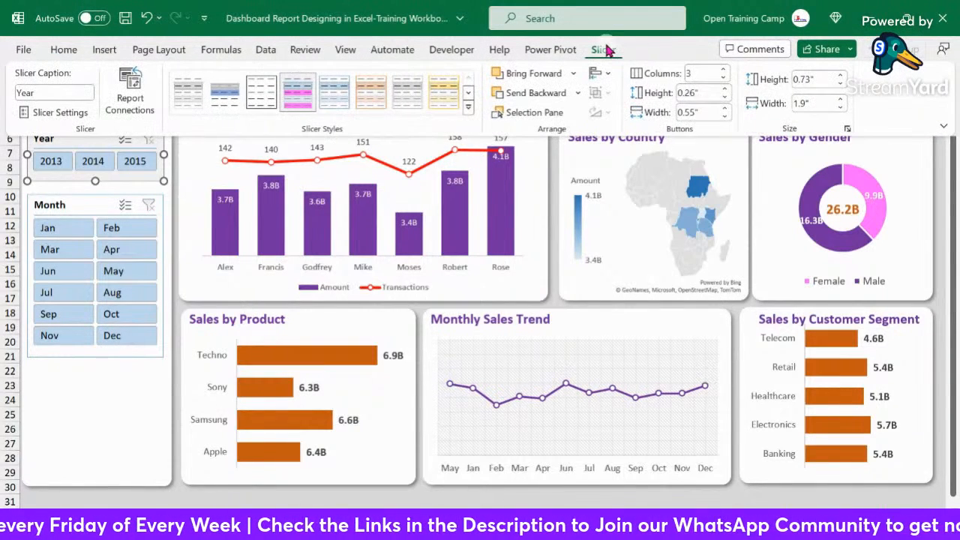
{"action": "left_click", "coordinate": [469, 107]}
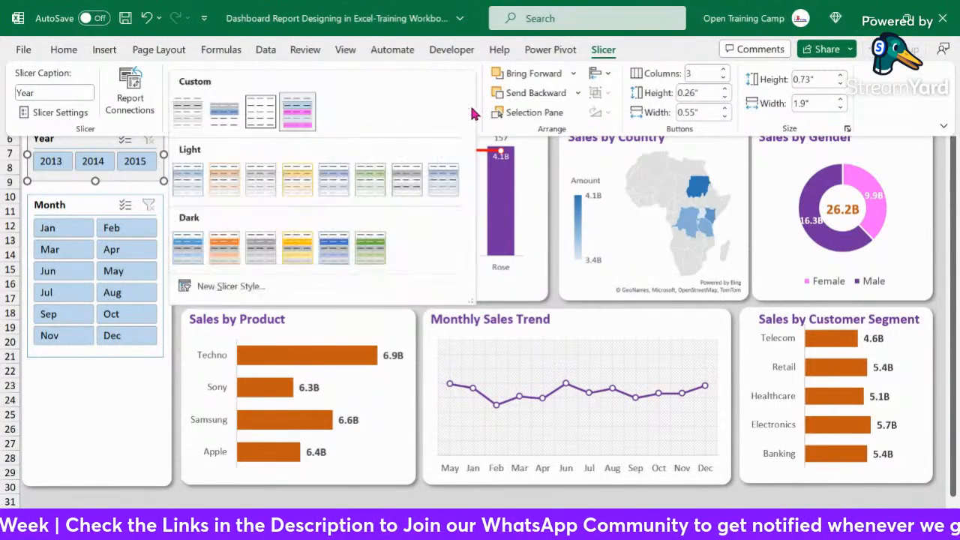
{"action": "left_click", "coordinate": [260, 111]}
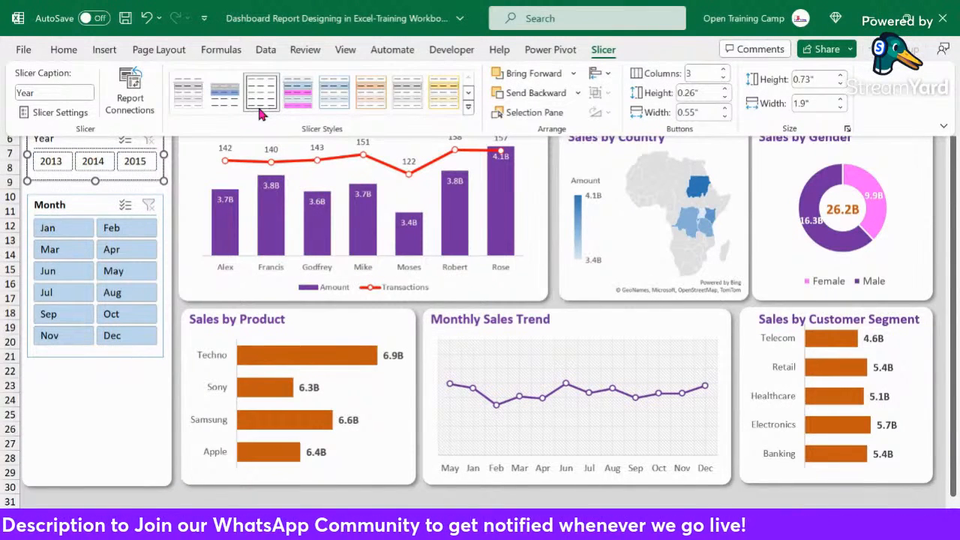
{"action": "left_click", "coordinate": [109, 422]}
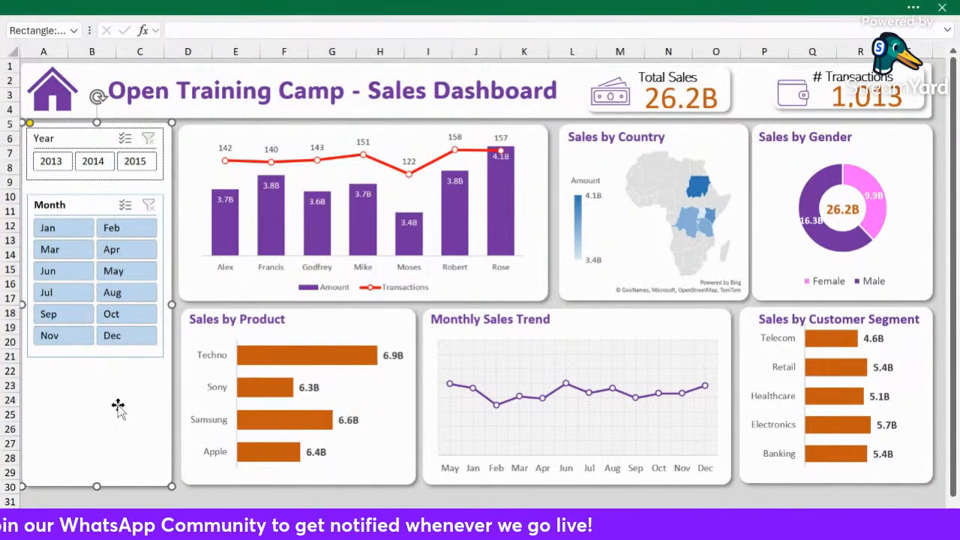
{"action": "left_click", "coordinate": [159, 143]}
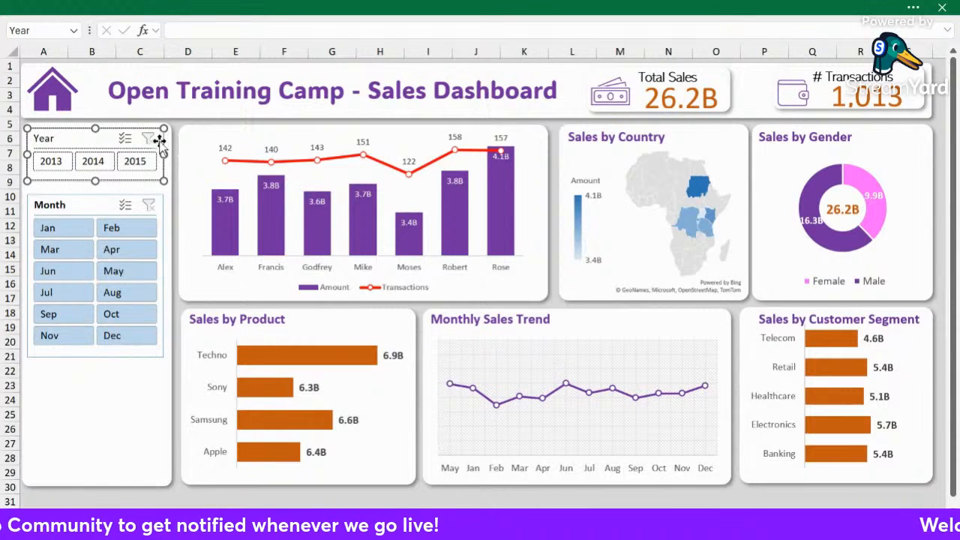
{"action": "left_click", "coordinate": [119, 392]}
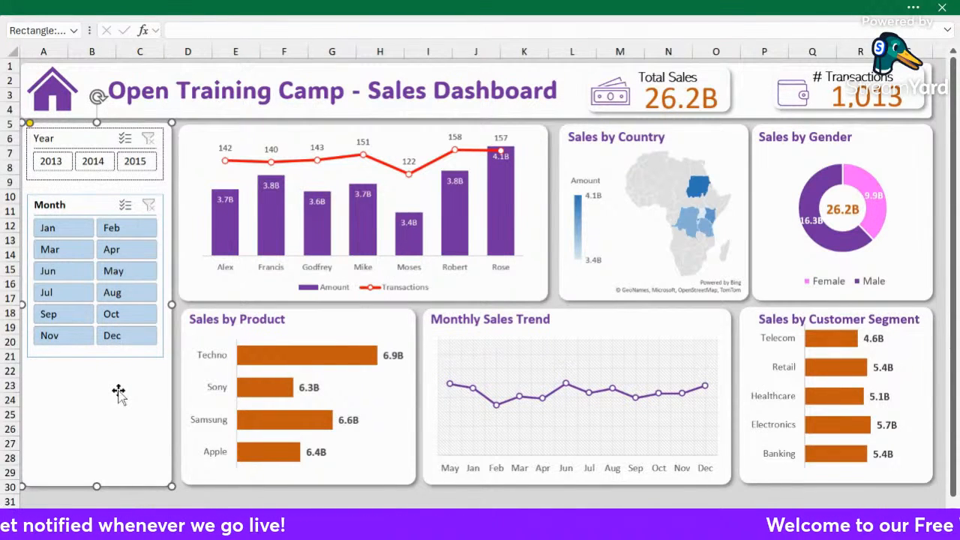
{"action": "left_click", "coordinate": [117, 135]}
{"action": "left_click", "coordinate": [114, 367]}
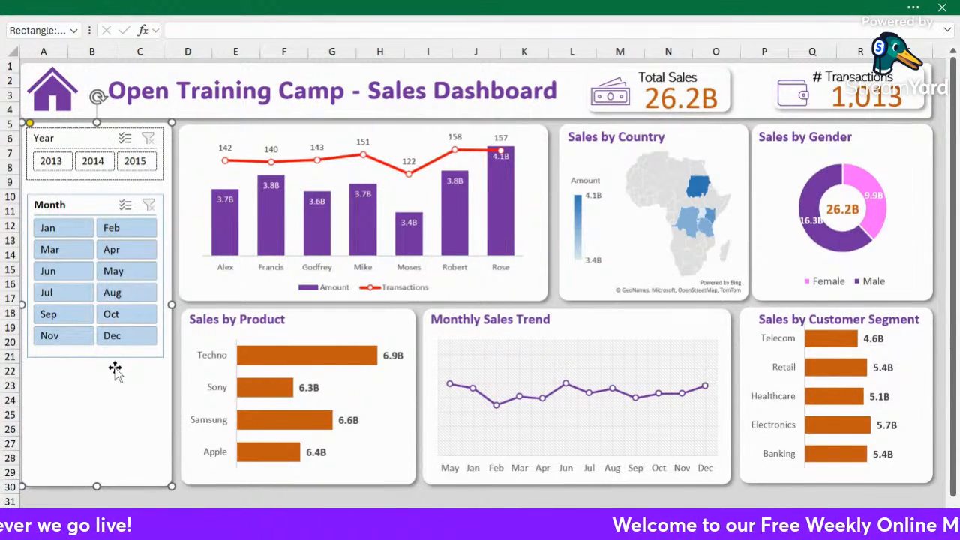
Modify the custom white slicer style used by the Year slicer so that the Whole Slicer element has no borders.
{"action": "left_click", "coordinate": [139, 128]}
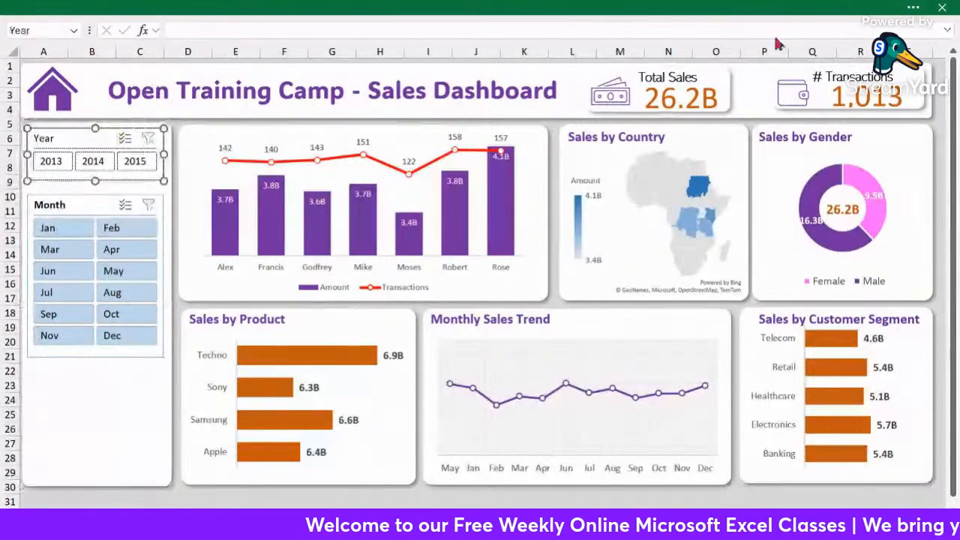
{"action": "left_click", "coordinate": [915, 6]}
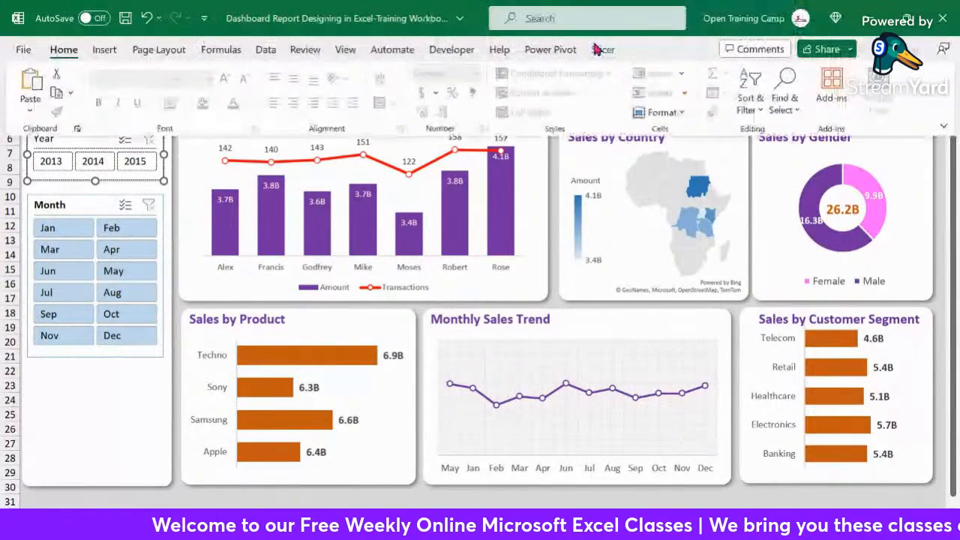
{"action": "right_click", "coordinate": [263, 90]}
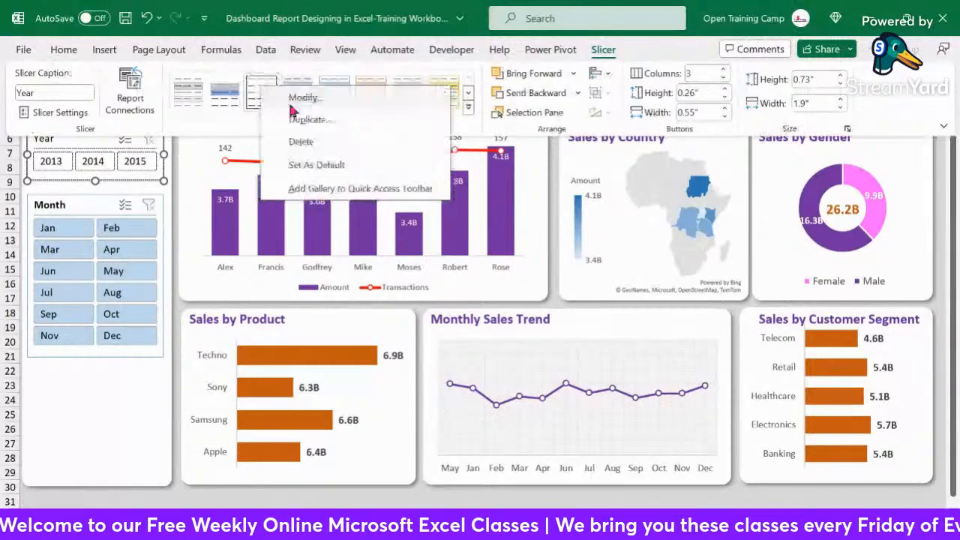
{"action": "left_click", "coordinate": [326, 105]}
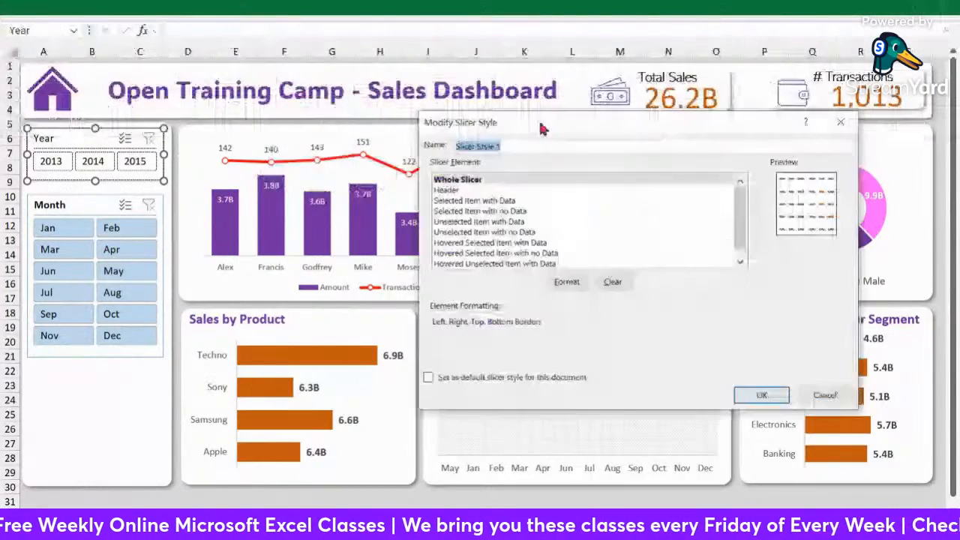
{"action": "left_click_drag", "start_coordinate": [541, 129], "coordinate": [357, 115]}
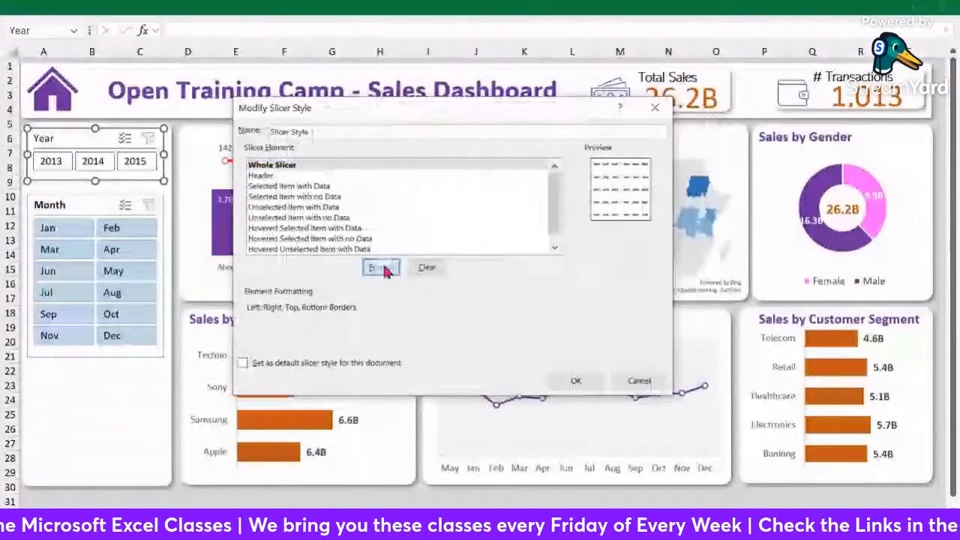
{"action": "left_click", "coordinate": [382, 268]}
{"action": "left_click", "coordinate": [562, 85]}
{"action": "left_click", "coordinate": [516, 83]}
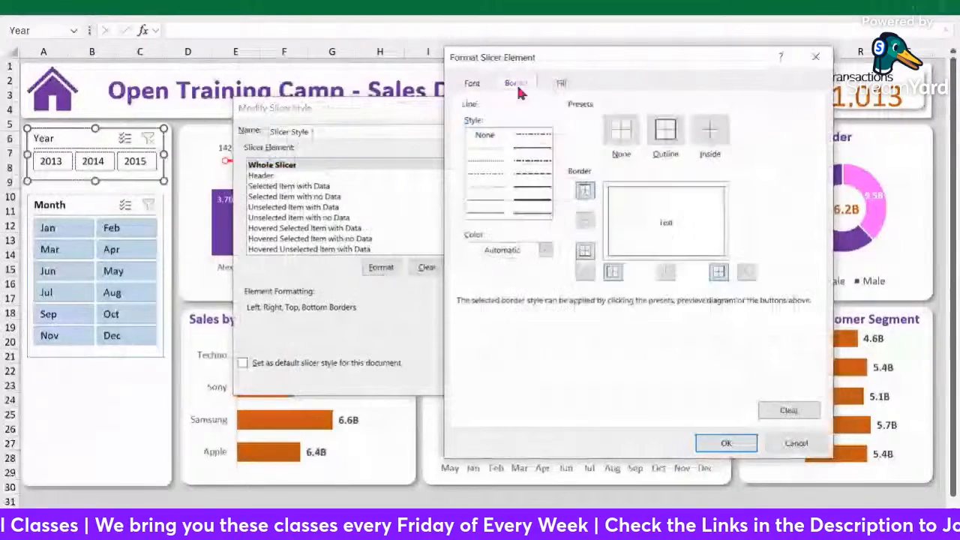
{"action": "left_click", "coordinate": [627, 130]}
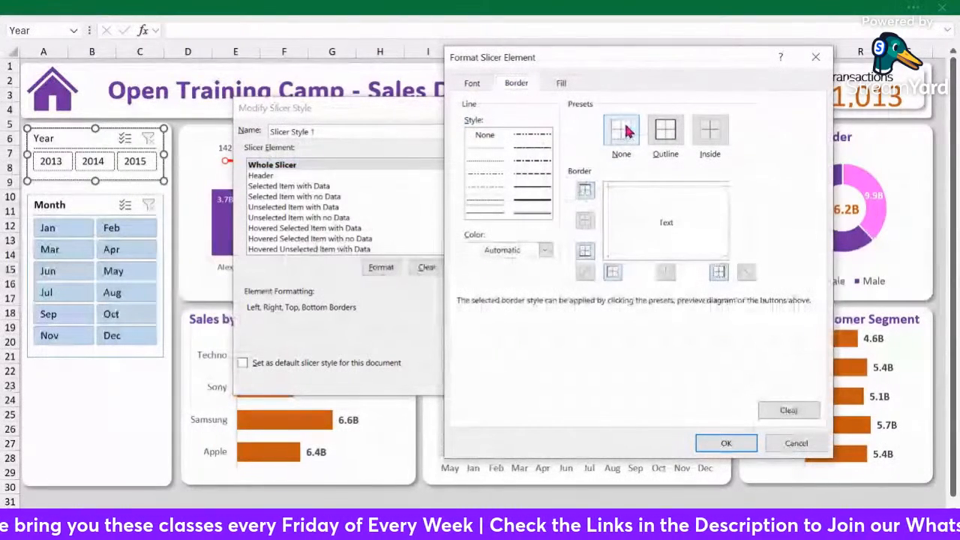
{"action": "left_click", "coordinate": [727, 443]}
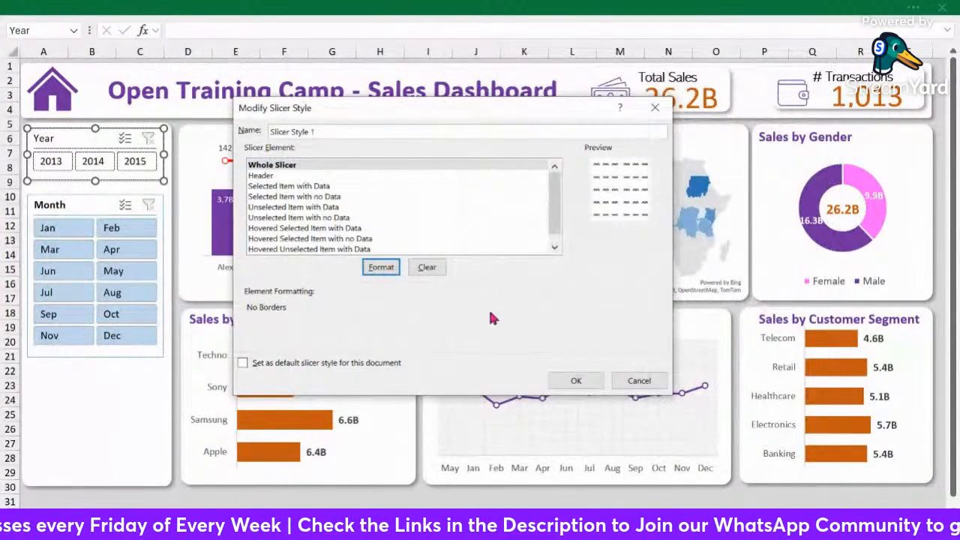
{"action": "left_click", "coordinate": [576, 380]}
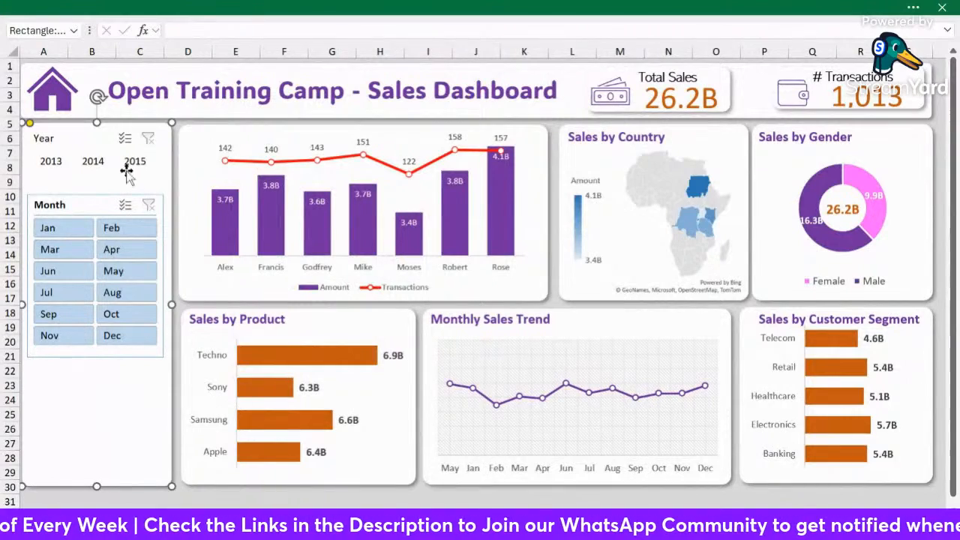
{"action": "left_click", "coordinate": [78, 141]}
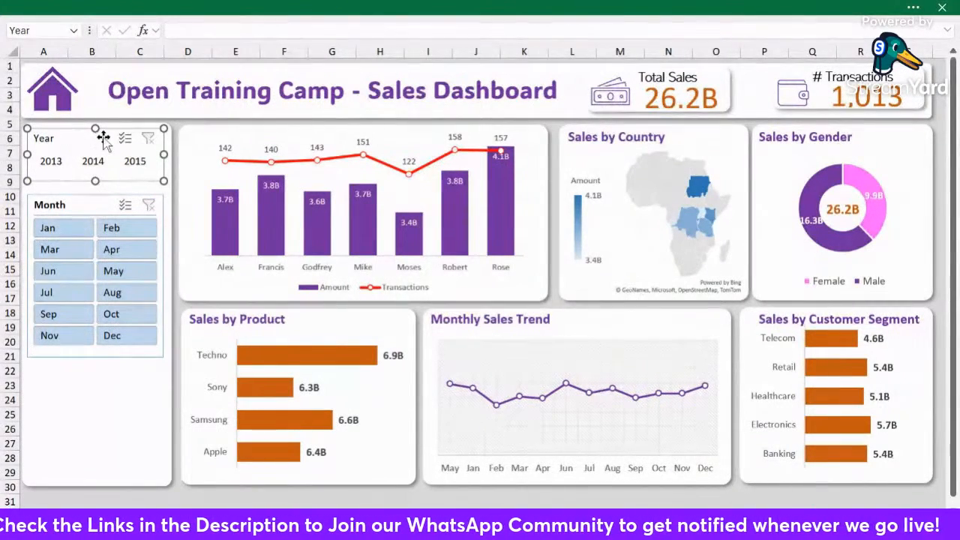
{"action": "left_click", "coordinate": [913, 8]}
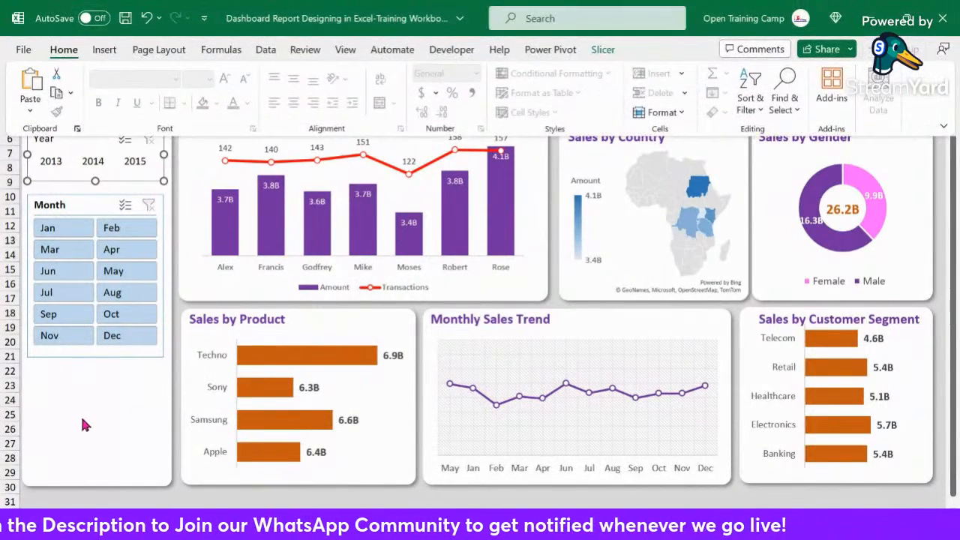
{"action": "left_click", "coordinate": [92, 413]}
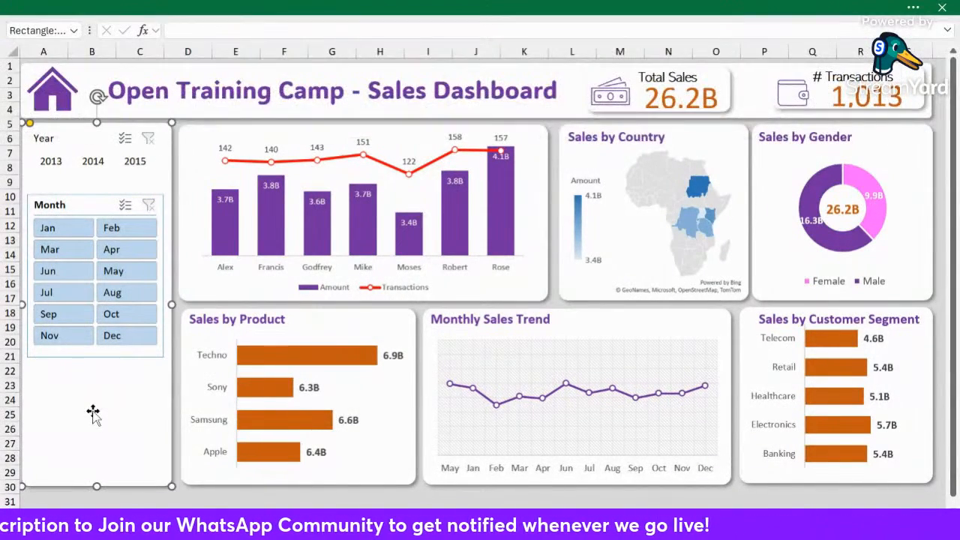
Change the header caption of the Year slicer to "Select Year" in its slicer settings.
{"action": "left_click", "coordinate": [75, 137]}
{"action": "right_click", "coordinate": [63, 140]}
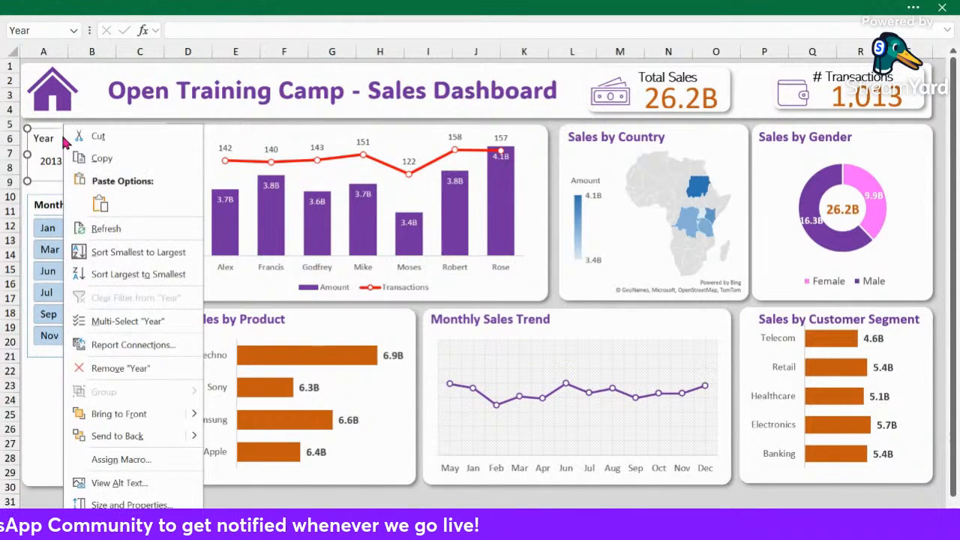
{"action": "left_click", "coordinate": [113, 522]}
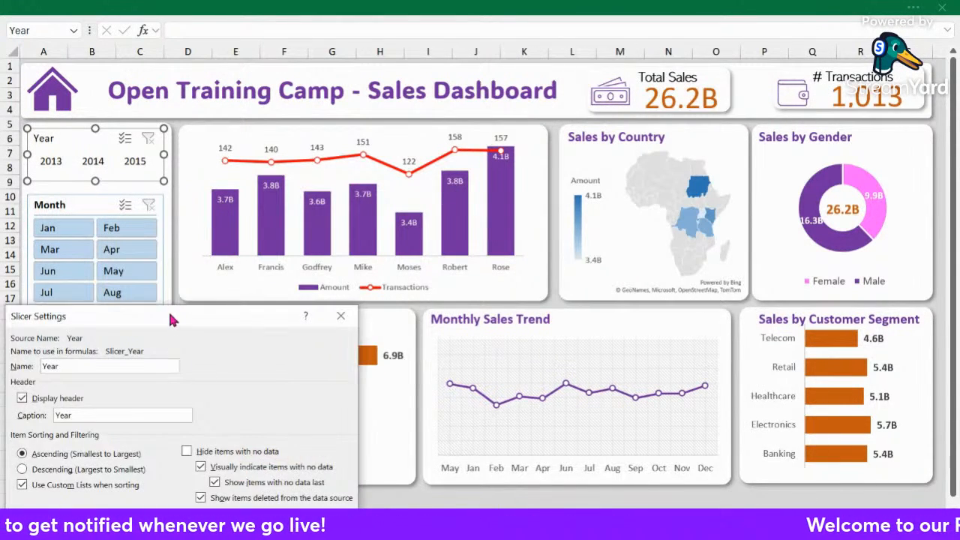
{"action": "left_click_drag", "start_coordinate": [172, 316], "coordinate": [445, 236]}
{"action": "left_click_drag", "start_coordinate": [355, 337], "coordinate": [317, 336]}
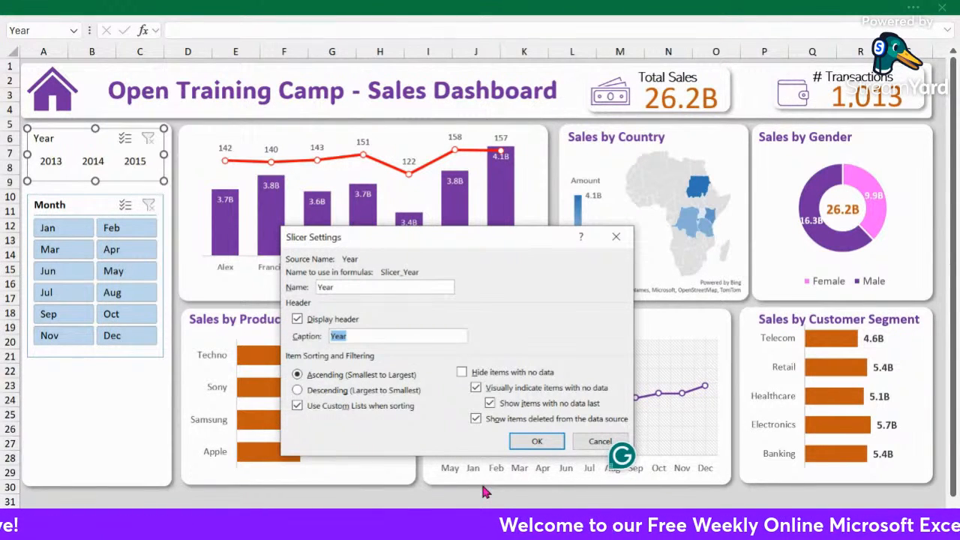
{"action": "type", "text": "Select year"}
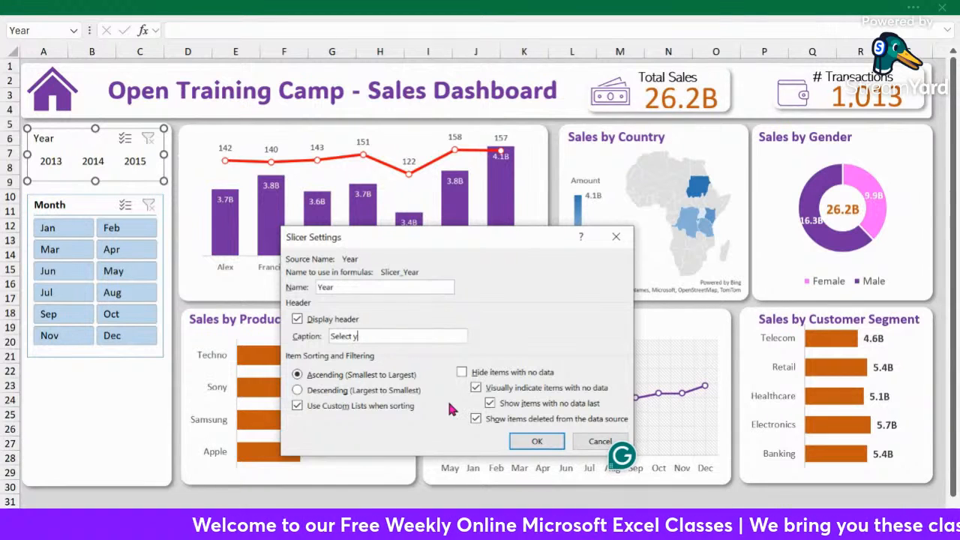
{"action": "key", "text": "BackSpace"}
{"action": "key", "text": "BackSpace"}
{"action": "key", "text": "BackSpace"}
{"action": "key", "text": "BackSpace"}
{"action": "type", "text": "Year"}
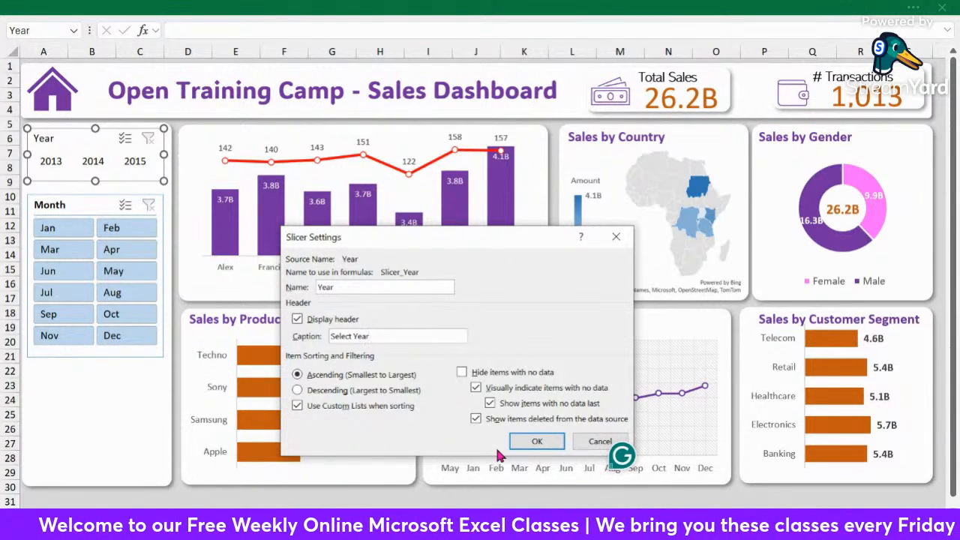
Set the Year slicer to hide items with no data and apply its settings.
{"action": "left_click", "coordinate": [461, 372]}
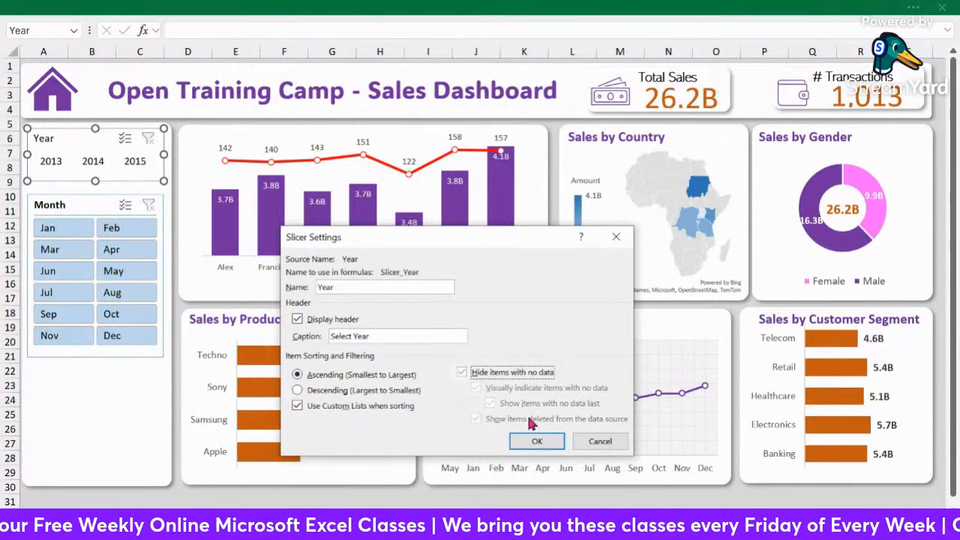
{"action": "left_click", "coordinate": [537, 440]}
{"action": "left_click", "coordinate": [116, 394]}
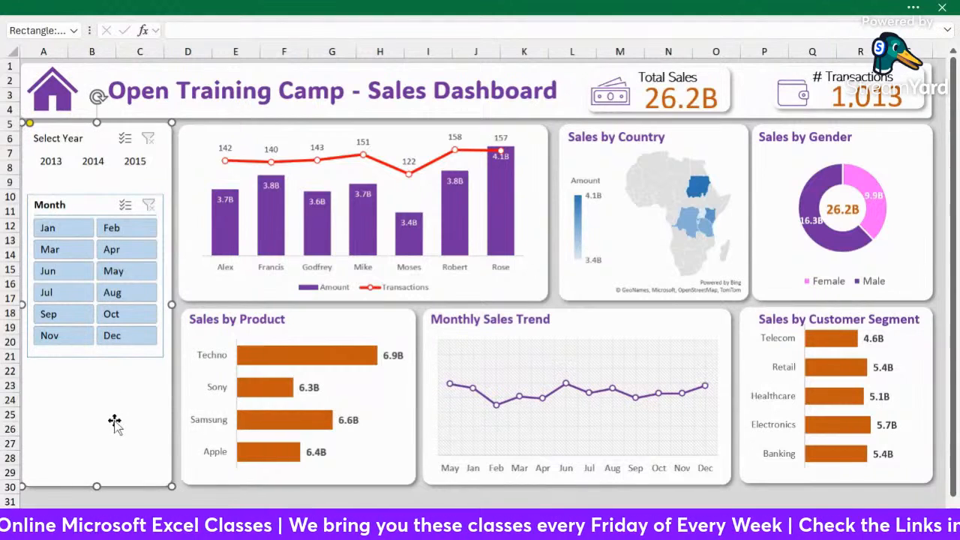
Try the borderless custom white slicer style on the Month slicer.
{"action": "left_click", "coordinate": [64, 138]}
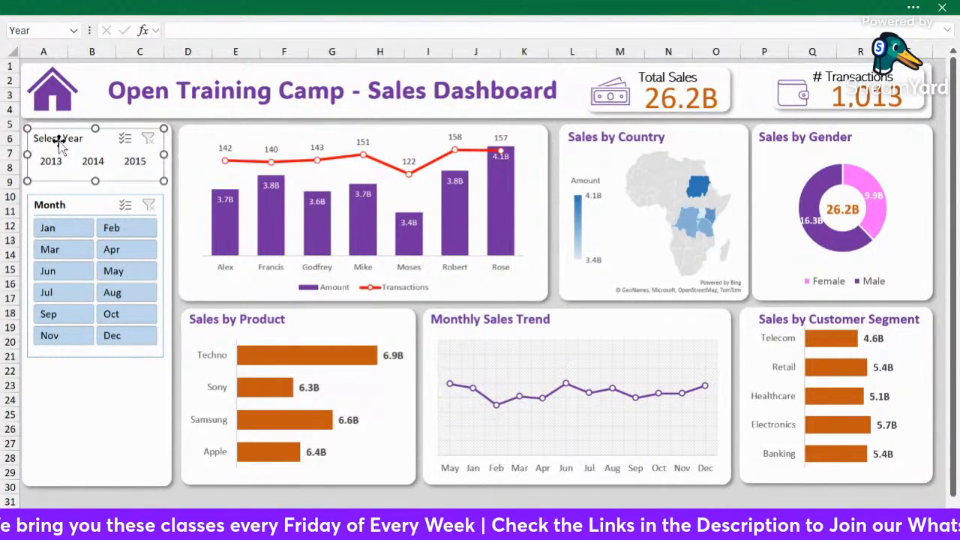
{"action": "left_click", "coordinate": [86, 206]}
{"action": "left_click", "coordinate": [108, 389]}
{"action": "left_click", "coordinate": [78, 206]}
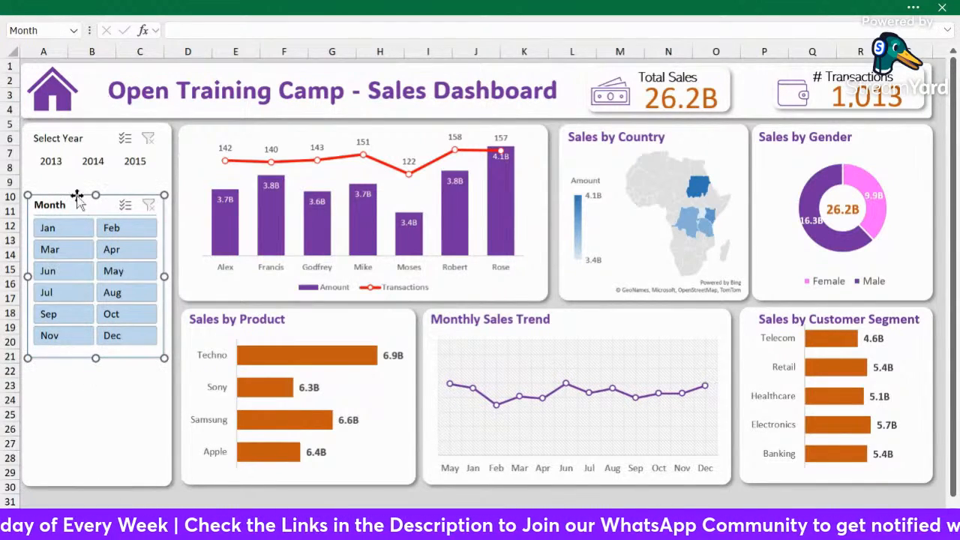
{"action": "left_click", "coordinate": [912, 8]}
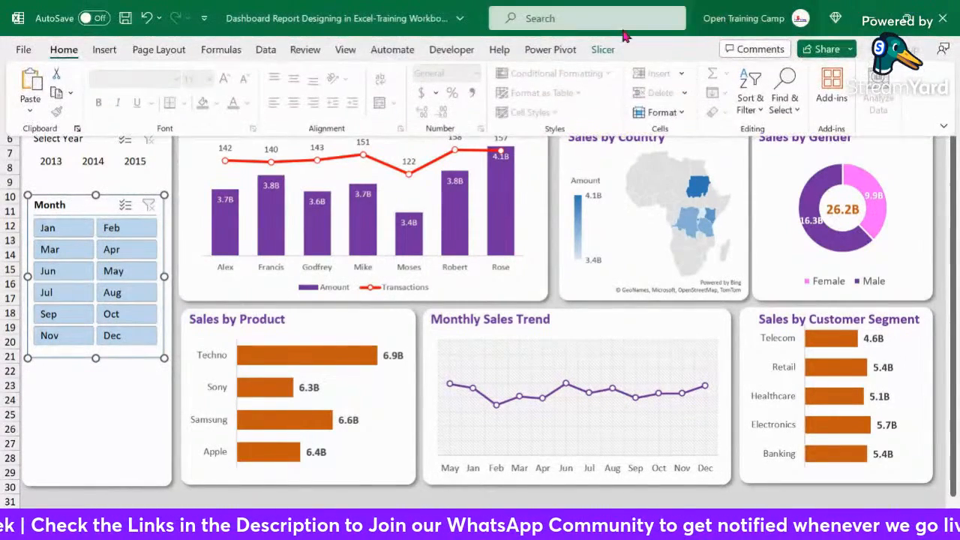
{"action": "left_click", "coordinate": [603, 49]}
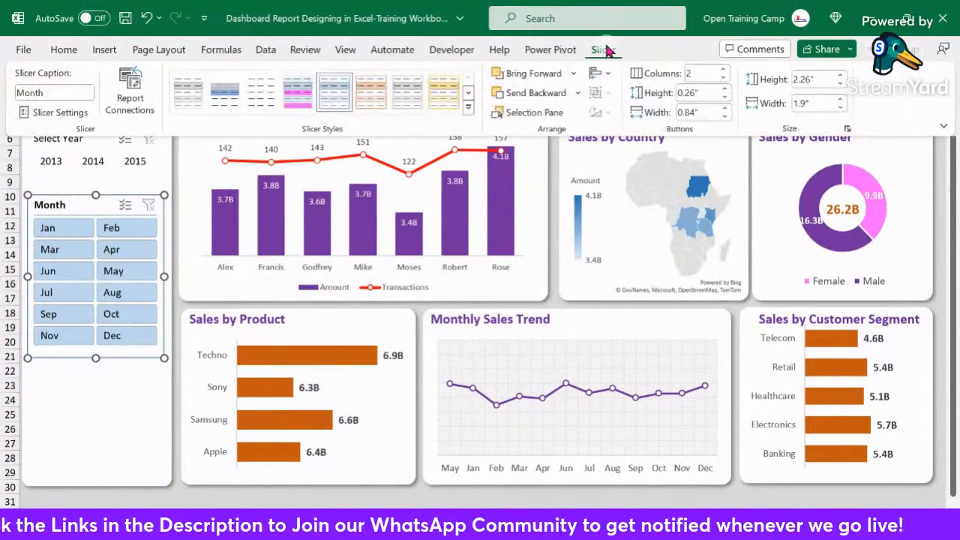
{"action": "left_click", "coordinate": [468, 106]}
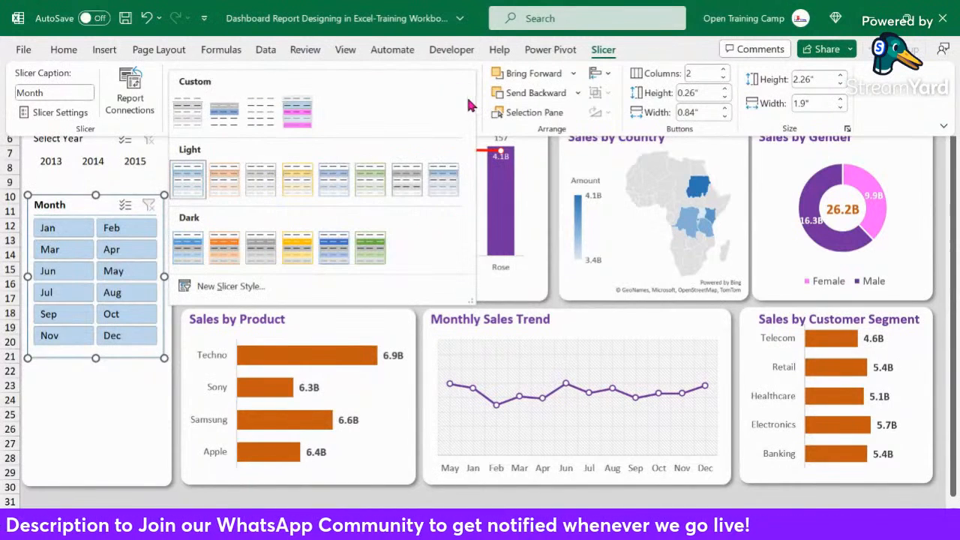
{"action": "left_click", "coordinate": [260, 112]}
{"action": "key", "text": "ctrl+shift+F1"}
{"action": "left_click", "coordinate": [98, 421]}
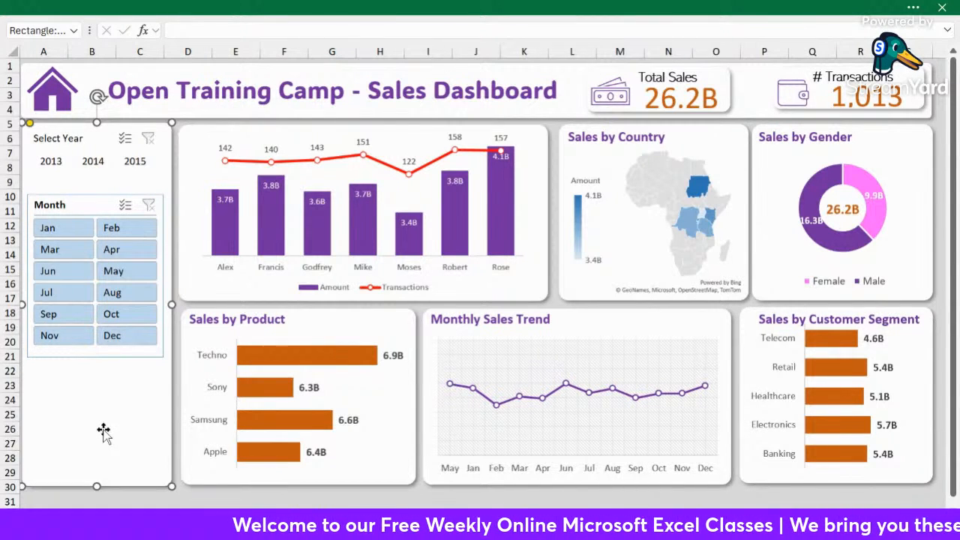
Duplicate the Month slicer's light blue style and remove all borders from the copy's Whole Slicer element.
{"action": "left_click", "coordinate": [103, 196]}
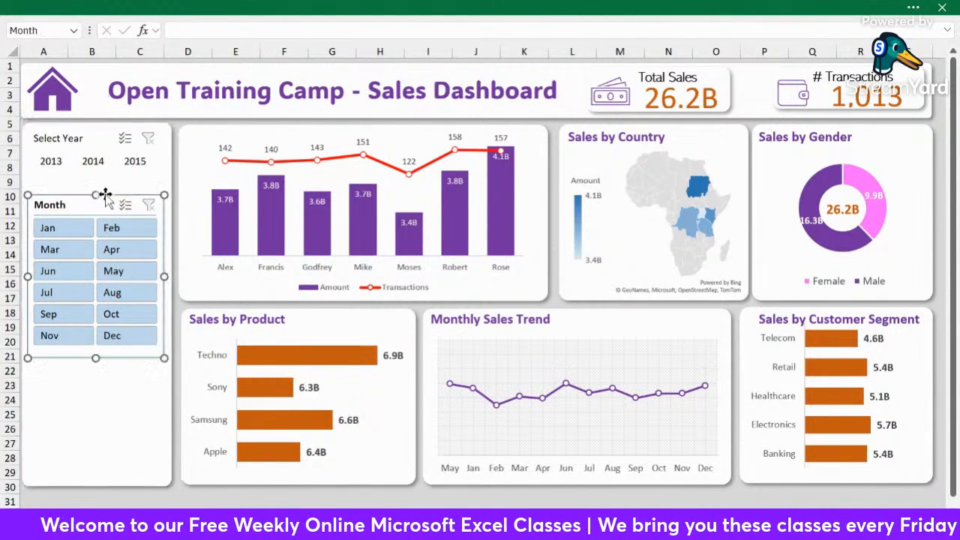
{"action": "left_click", "coordinate": [912, 7]}
{"action": "left_click", "coordinate": [602, 49]}
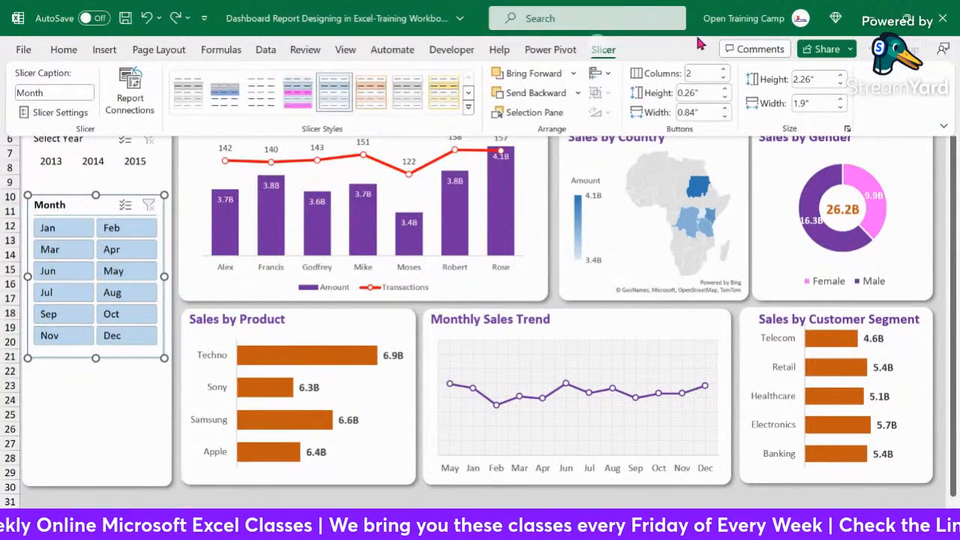
{"action": "right_click", "coordinate": [336, 90]}
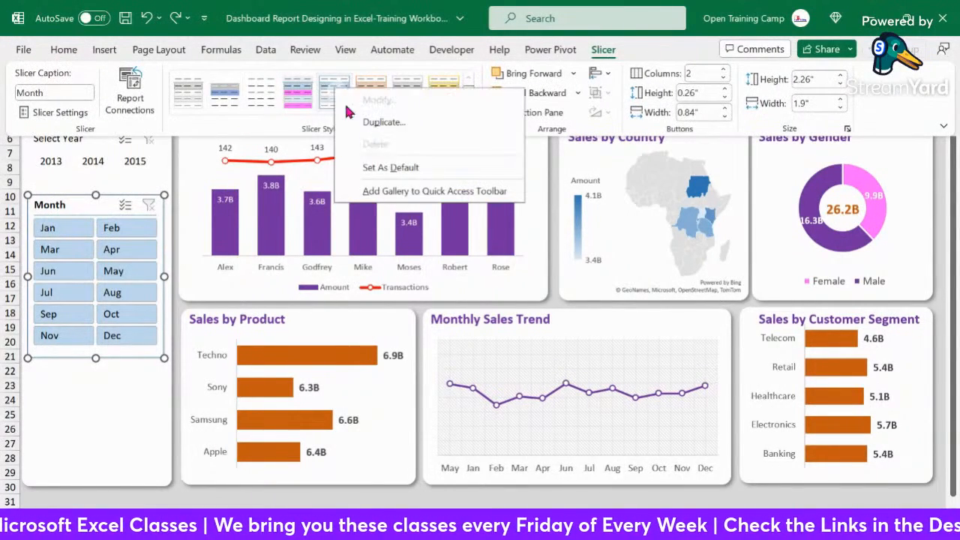
{"action": "left_click", "coordinate": [382, 121]}
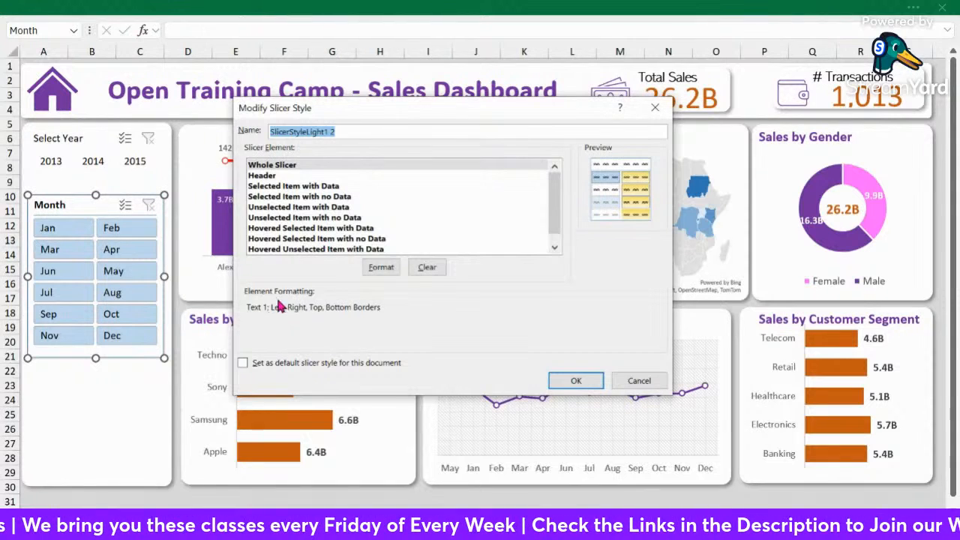
{"action": "left_click", "coordinate": [380, 267]}
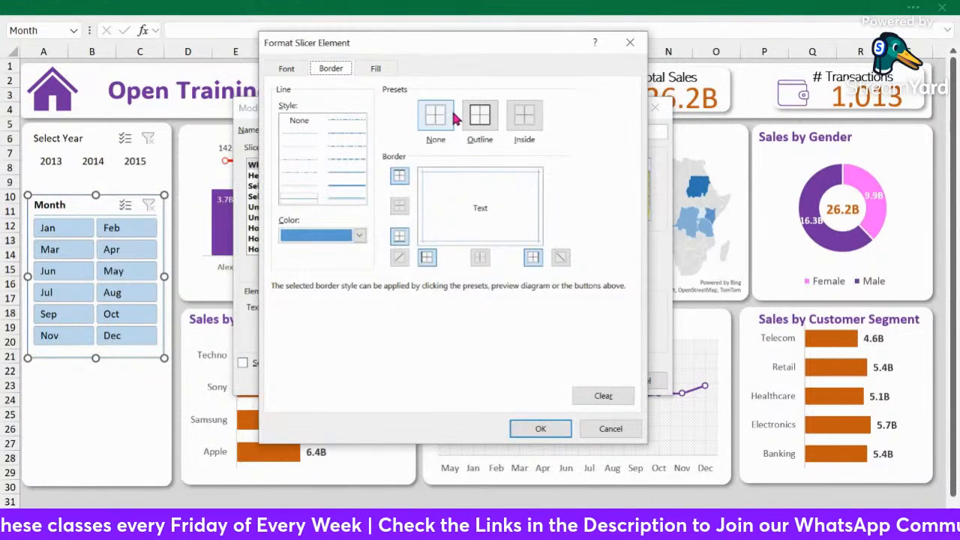
{"action": "left_click", "coordinate": [437, 119]}
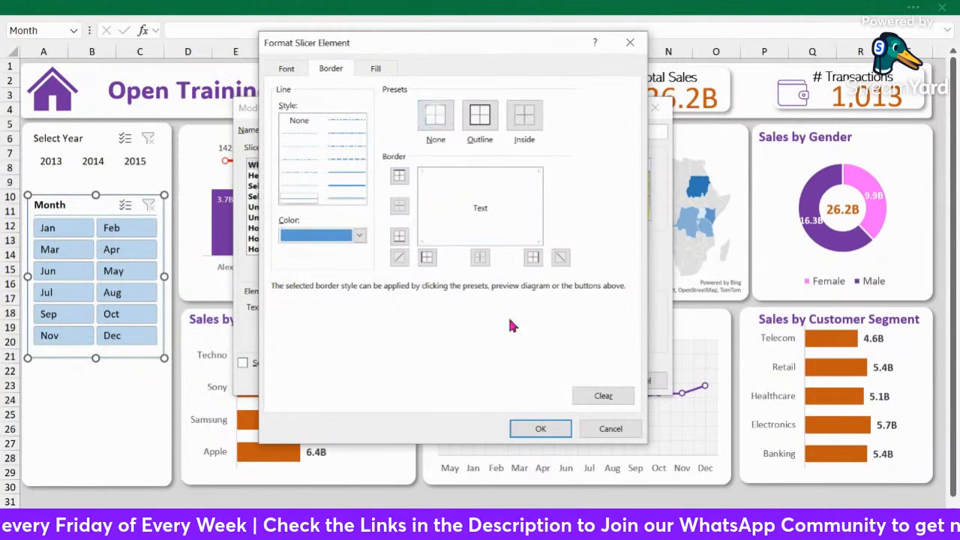
{"action": "left_click", "coordinate": [541, 428]}
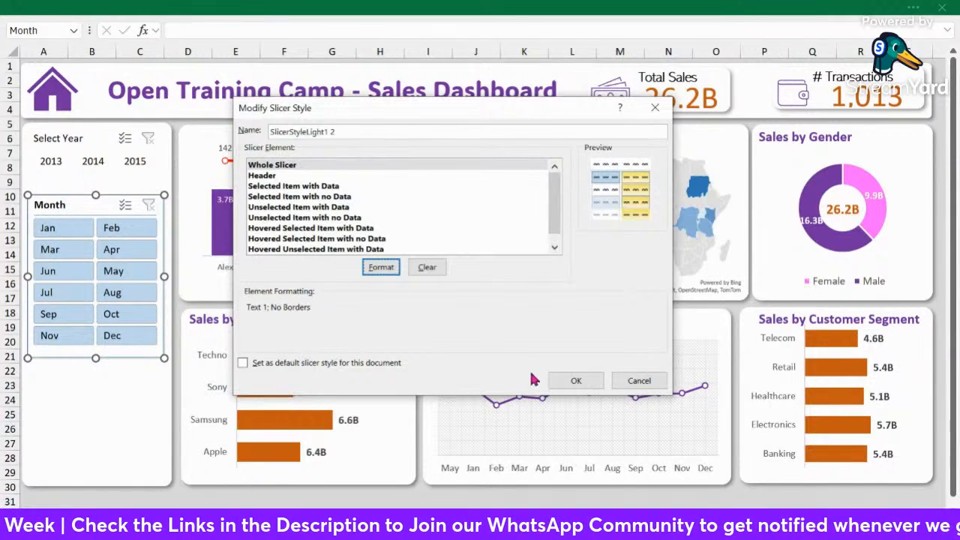
{"action": "left_click", "coordinate": [574, 381]}
{"action": "left_click", "coordinate": [64, 418]}
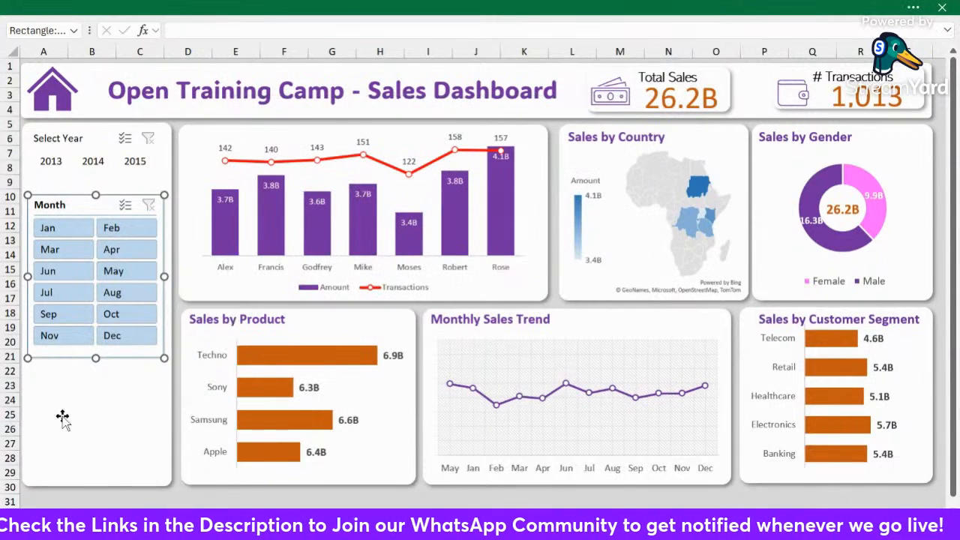
Apply the borderless custom copy of the light blue slicer style to the Month slicer.
{"action": "left_click", "coordinate": [87, 203]}
{"action": "left_click", "coordinate": [750, 8]}
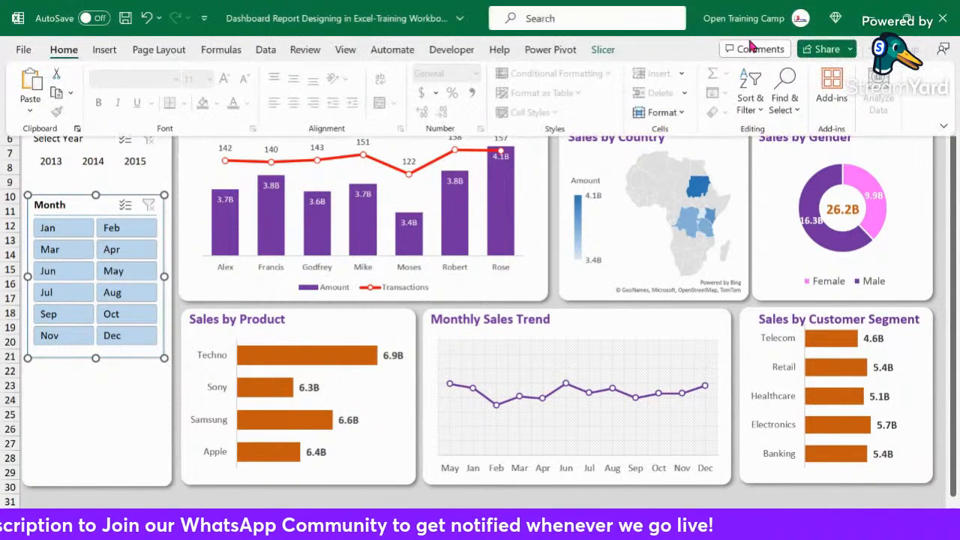
{"action": "left_click", "coordinate": [603, 50]}
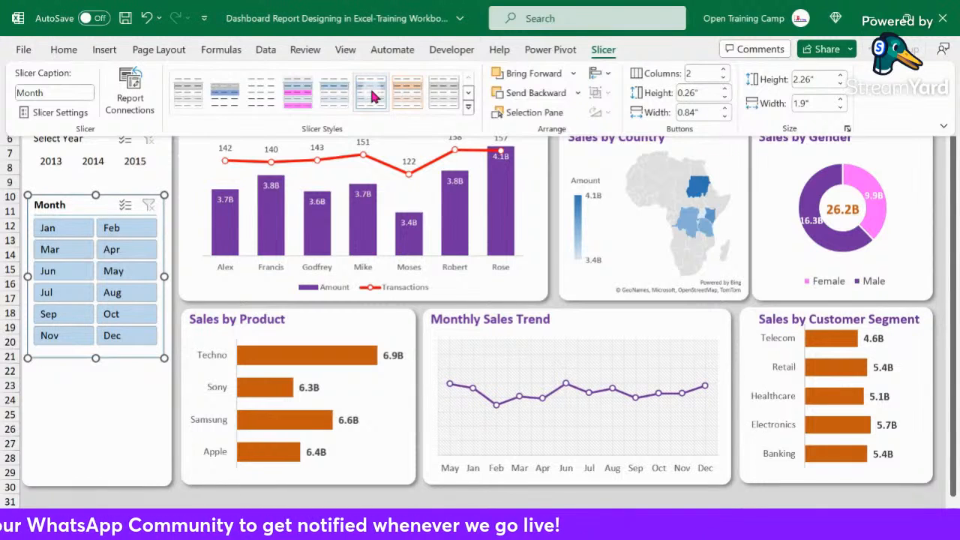
{"action": "left_click", "coordinate": [93, 406]}
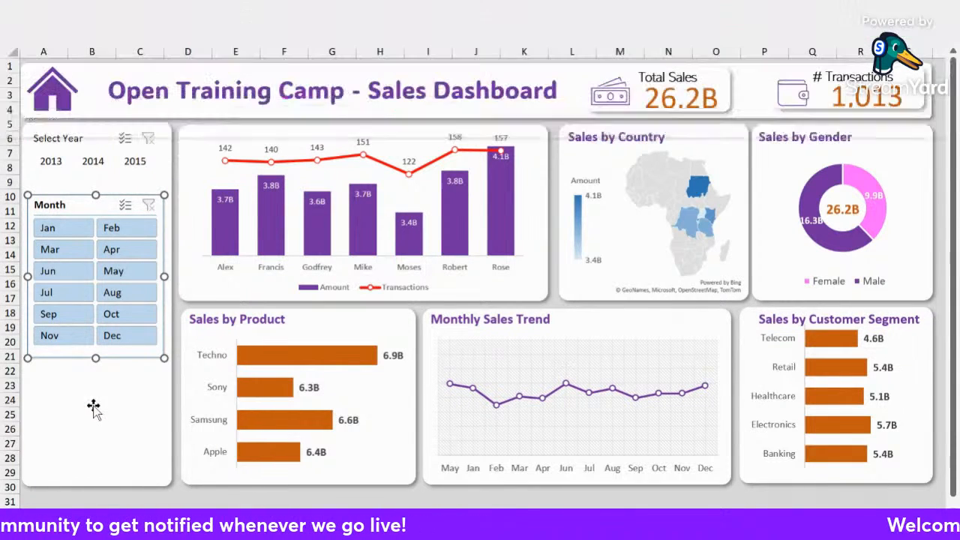
{"action": "left_click", "coordinate": [103, 195]}
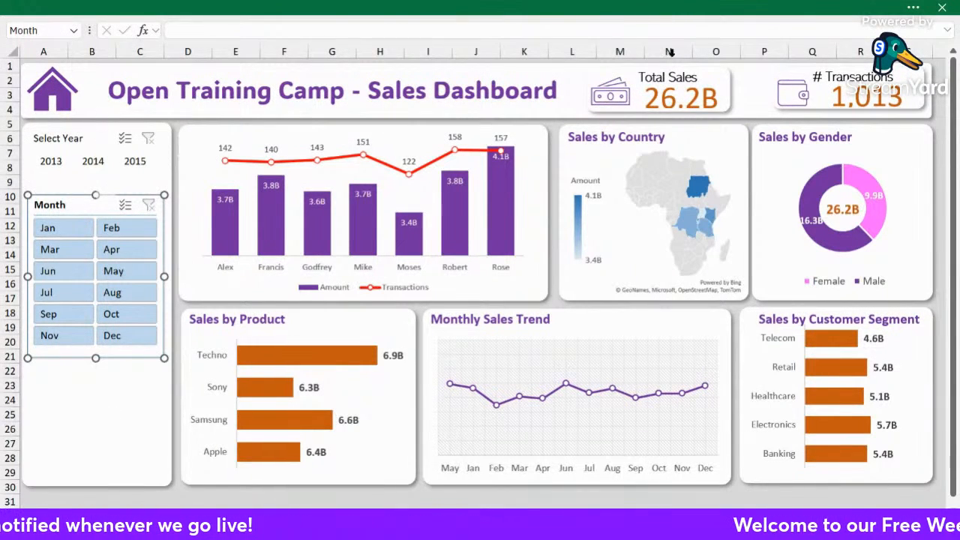
{"action": "left_click", "coordinate": [488, 18]}
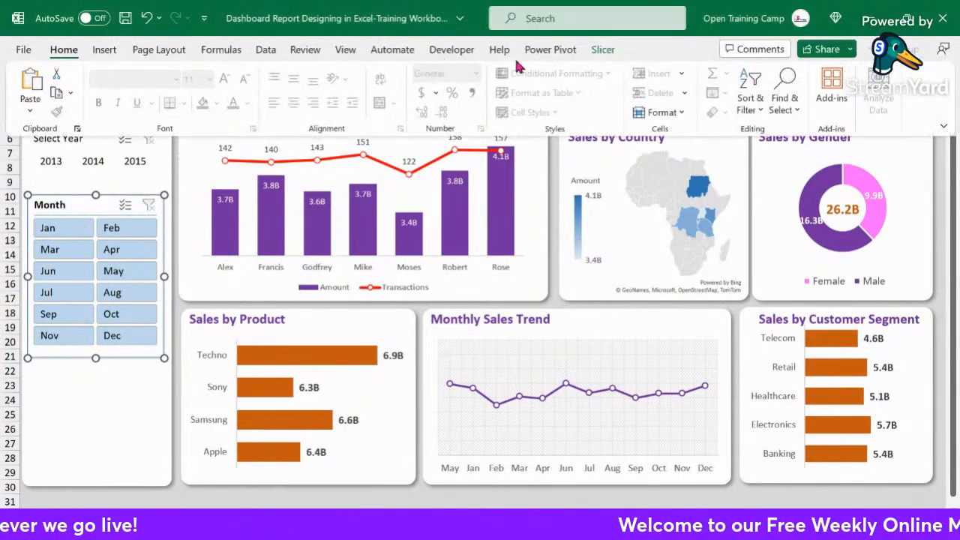
{"action": "left_click", "coordinate": [604, 49]}
{"action": "left_click", "coordinate": [469, 108]}
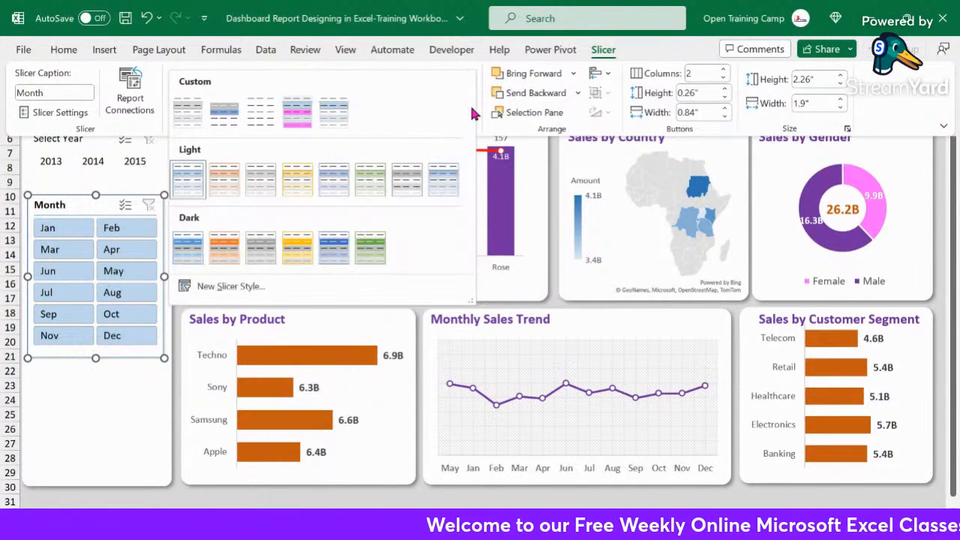
{"action": "left_click", "coordinate": [328, 114]}
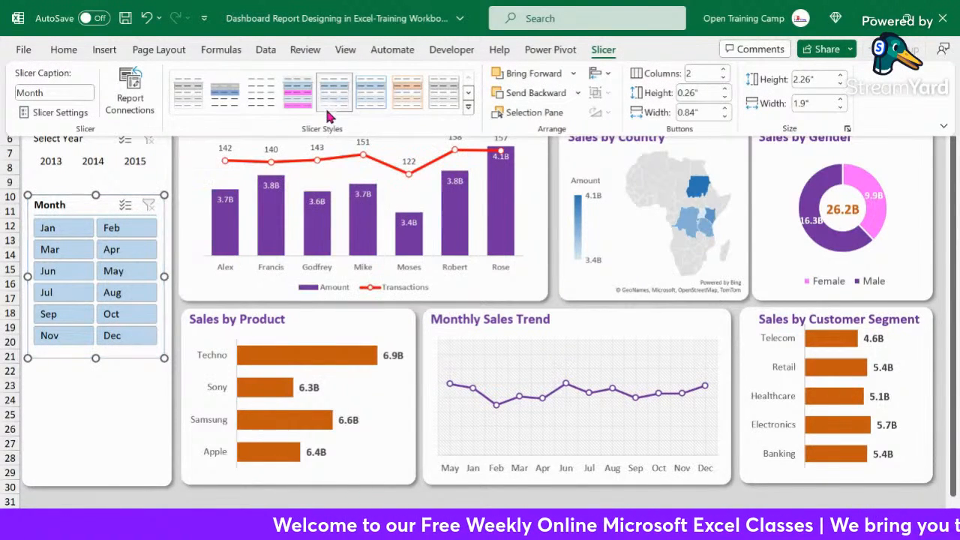
{"action": "left_click", "coordinate": [102, 433]}
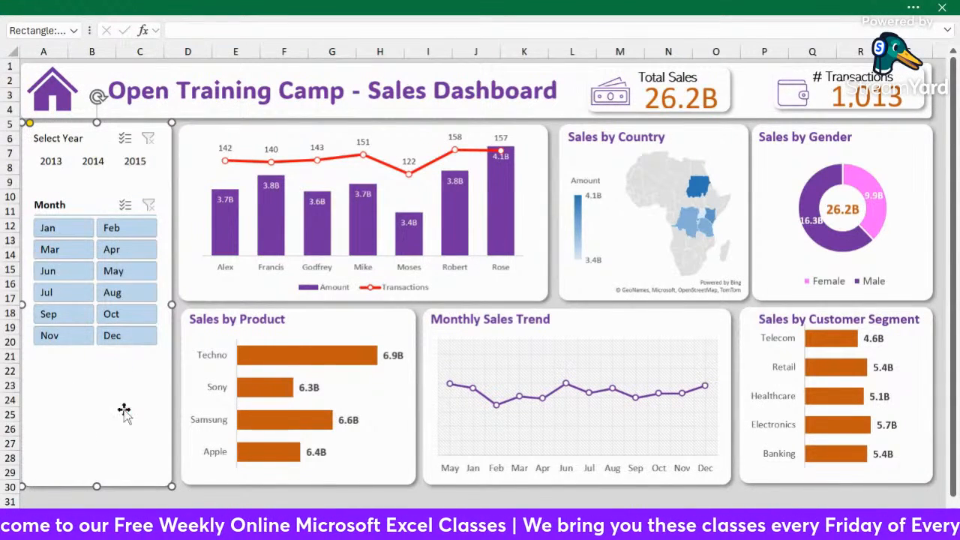
Apply the same borderless light blue custom style to the Year slicer.
{"action": "left_click", "coordinate": [68, 147]}
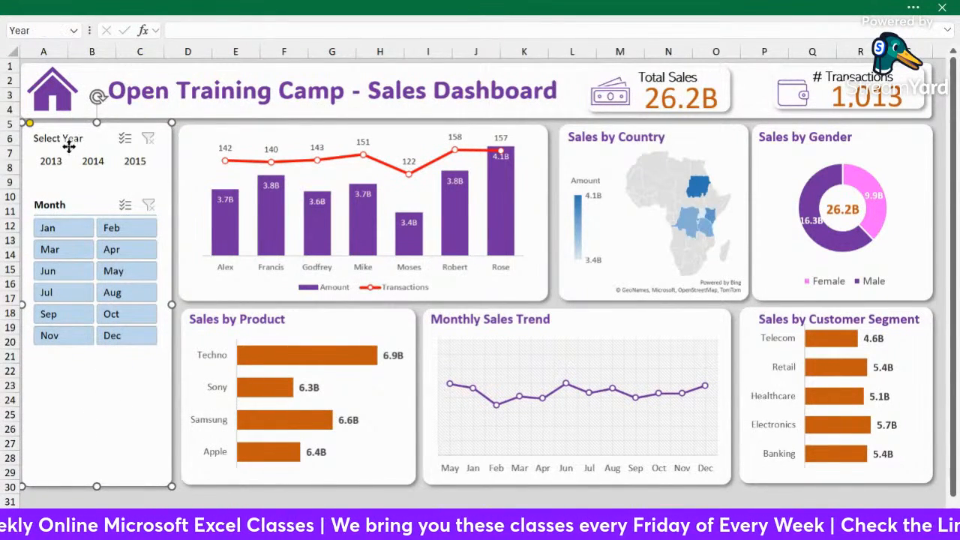
{"action": "left_click", "coordinate": [913, 9]}
{"action": "left_click", "coordinate": [604, 50]}
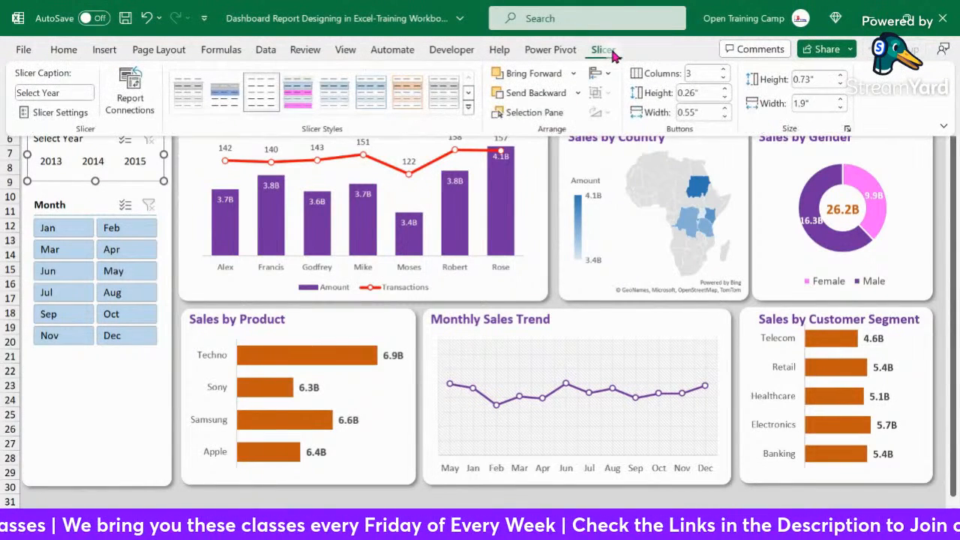
{"action": "left_click", "coordinate": [468, 111]}
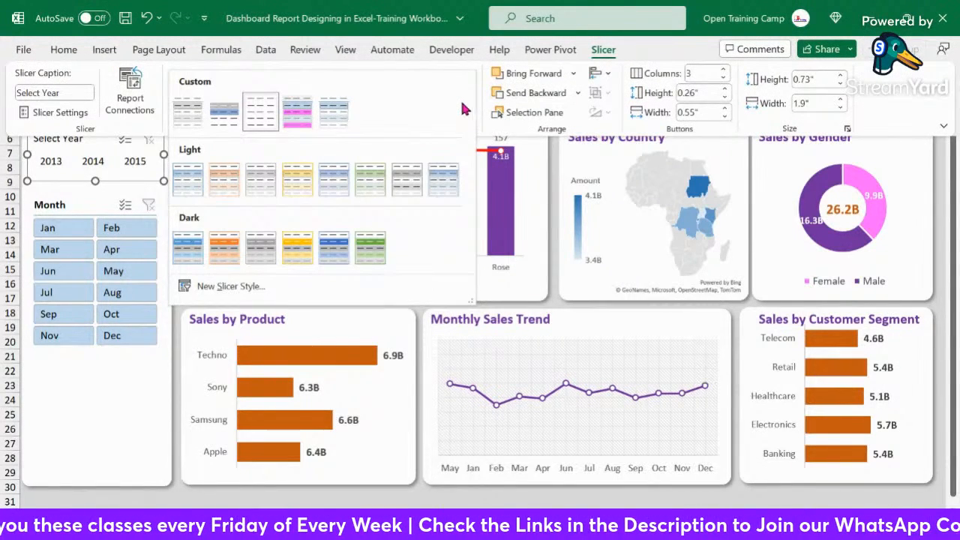
{"action": "left_click", "coordinate": [334, 111]}
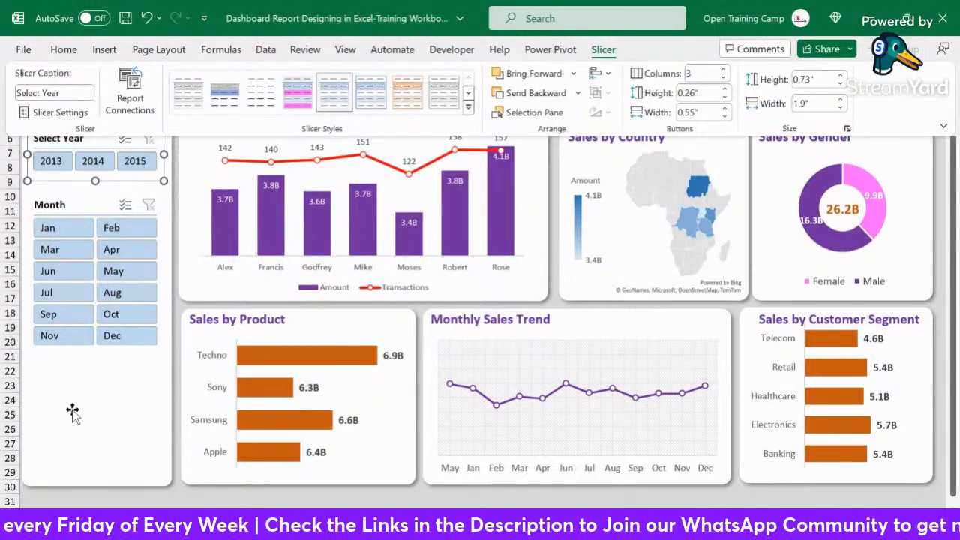
{"action": "left_click", "coordinate": [105, 416]}
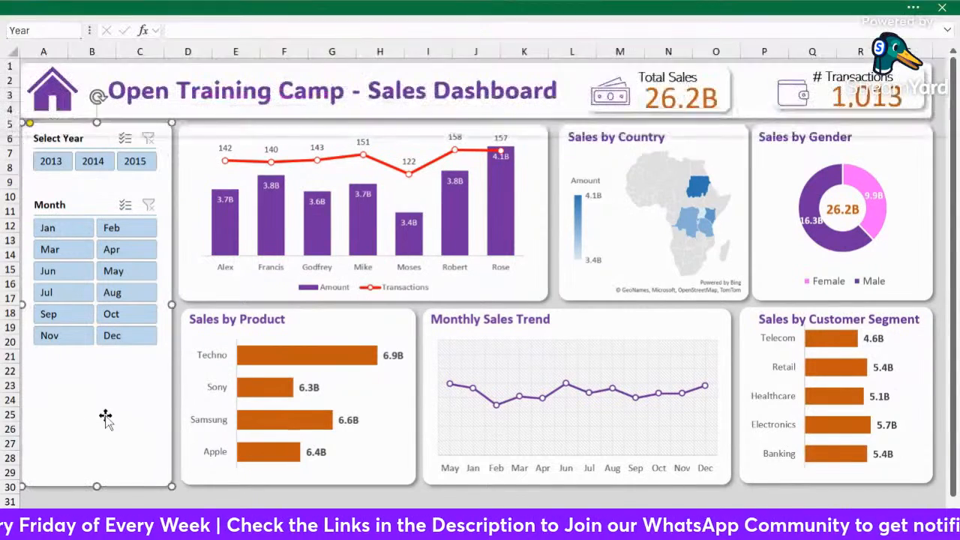
Change the Month slicer's header caption to "Select Month" in its slicer settings.
{"action": "left_click", "coordinate": [60, 204]}
{"action": "right_click", "coordinate": [61, 204]}
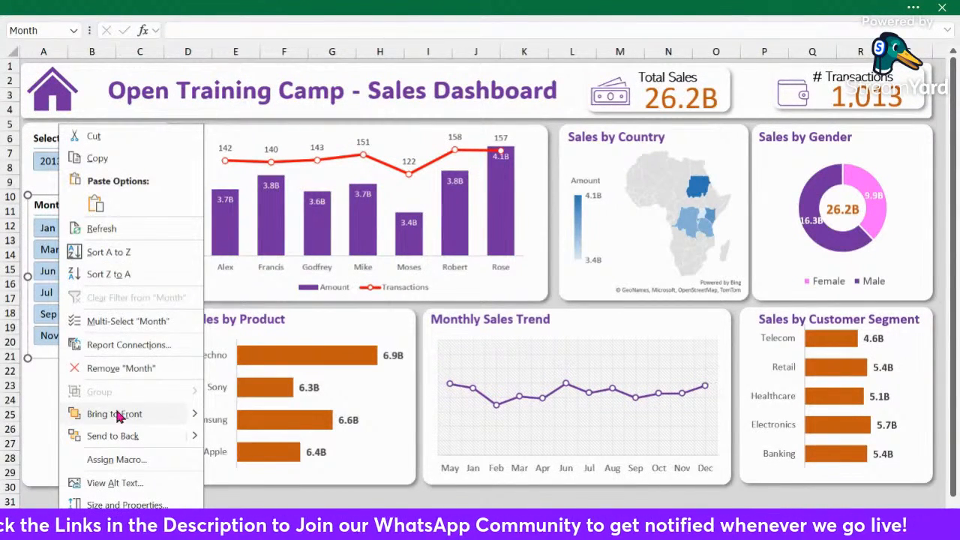
{"action": "key", "text": "Escape"}
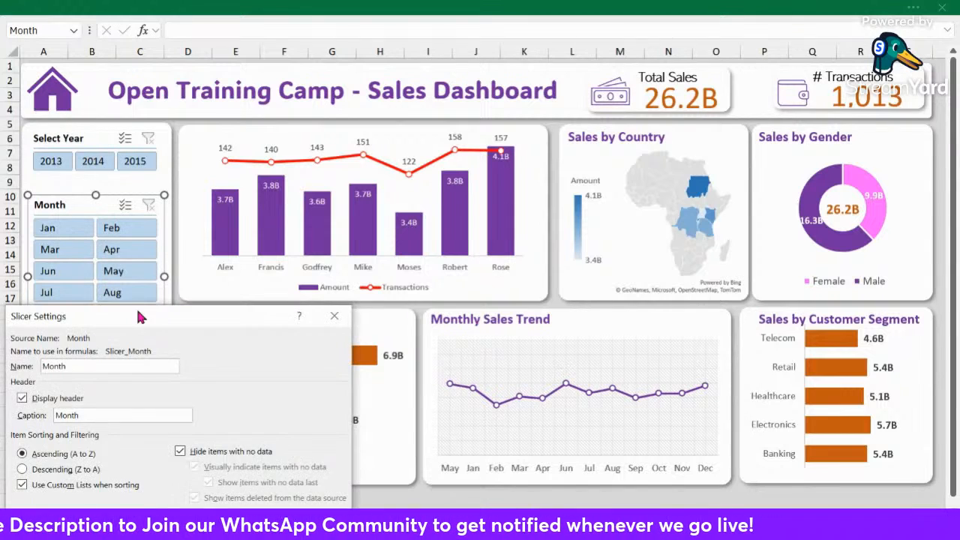
{"action": "left_click_drag", "start_coordinate": [136, 307], "coordinate": [346, 129]}
{"action": "left_click_drag", "start_coordinate": [320, 220], "coordinate": [275, 219]}
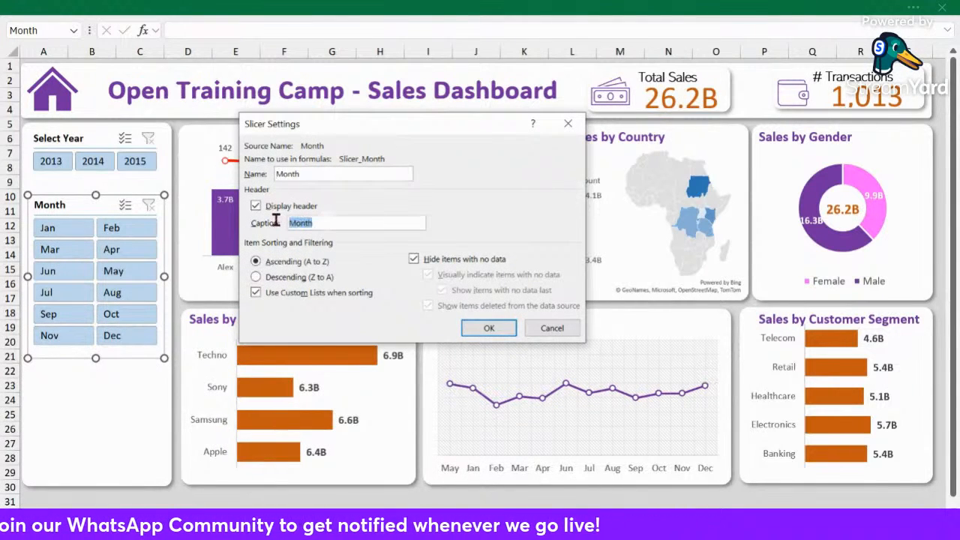
{"action": "type", "text": "Selec"}
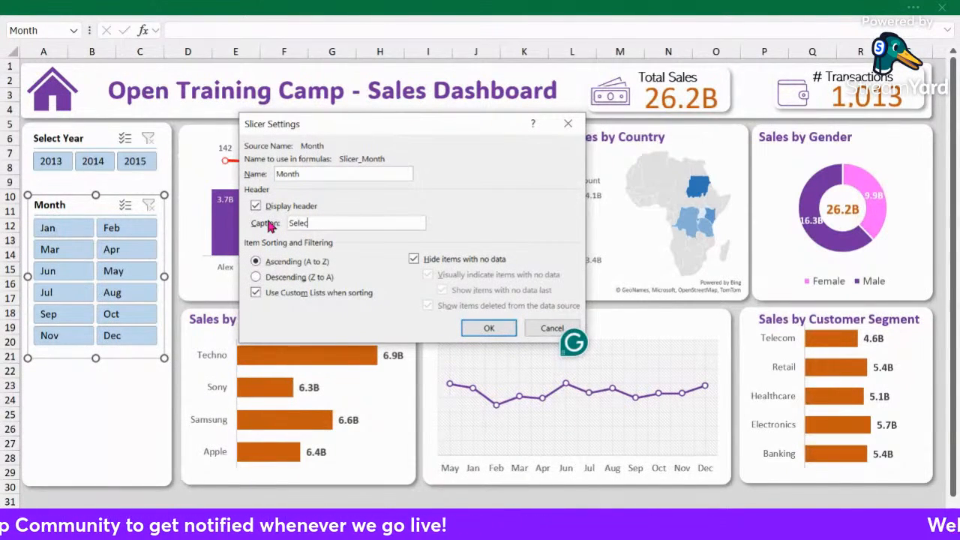
{"action": "type", "text": "t Month"}
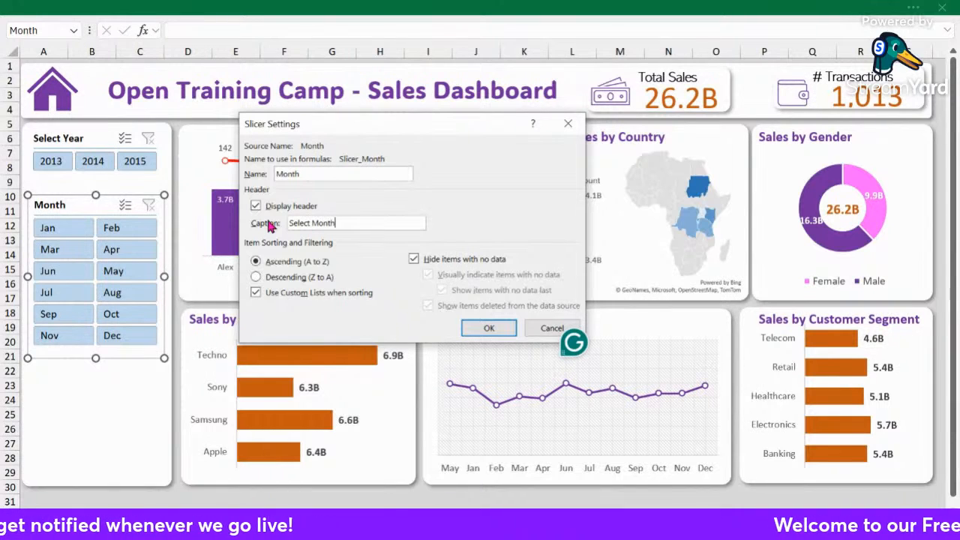
{"action": "left_click", "coordinate": [488, 327]}
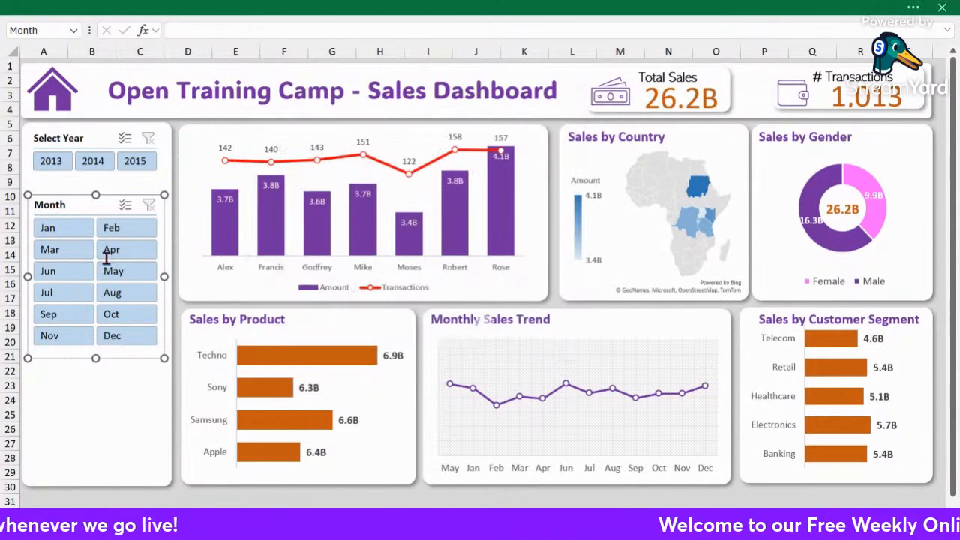
{"action": "left_click", "coordinate": [118, 398]}
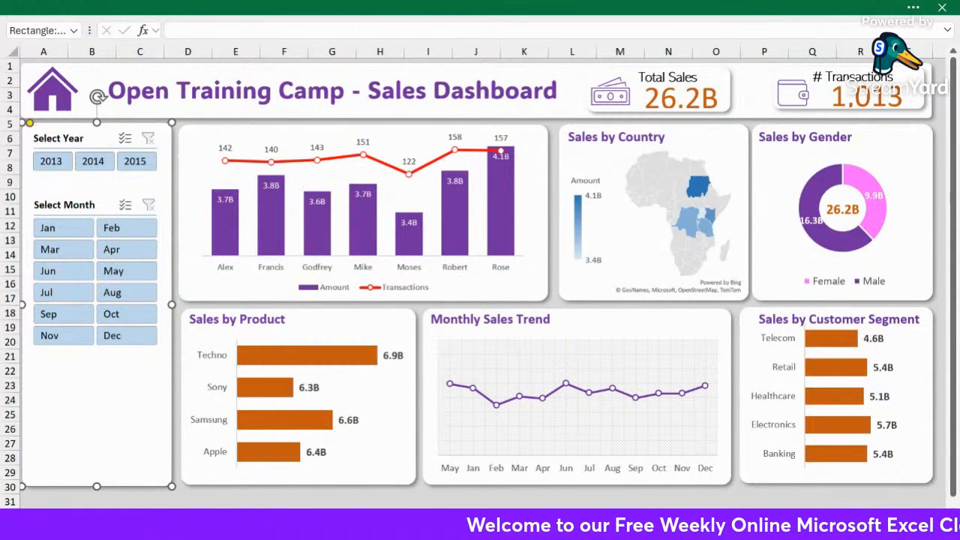
Examine the Customer, Product and Sales Rep columns in the source data, and the Sales Reps pivot table.
{"action": "left_click", "coordinate": [150, 519]}
{"action": "left_click", "coordinate": [296, 249]}
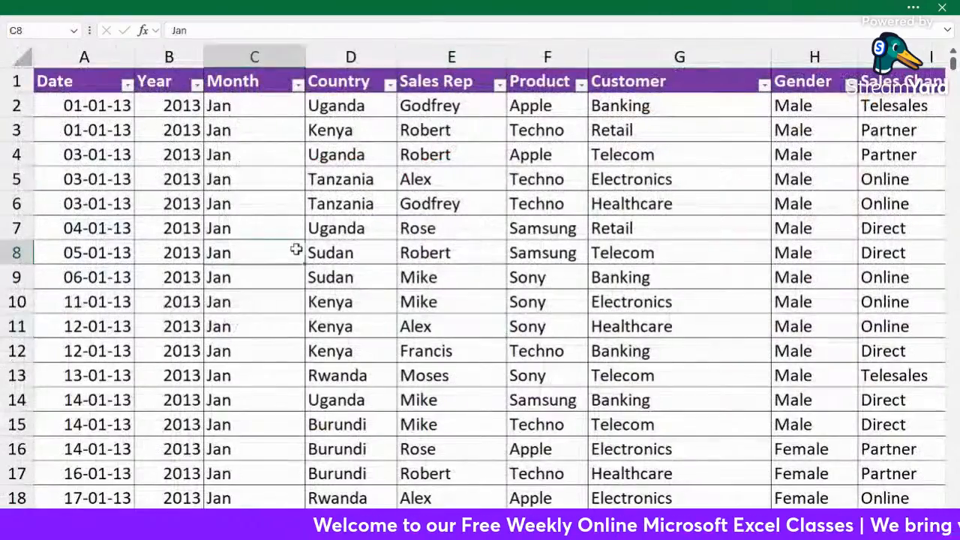
{"action": "left_click", "coordinate": [446, 180]}
{"action": "left_click", "coordinate": [677, 58]}
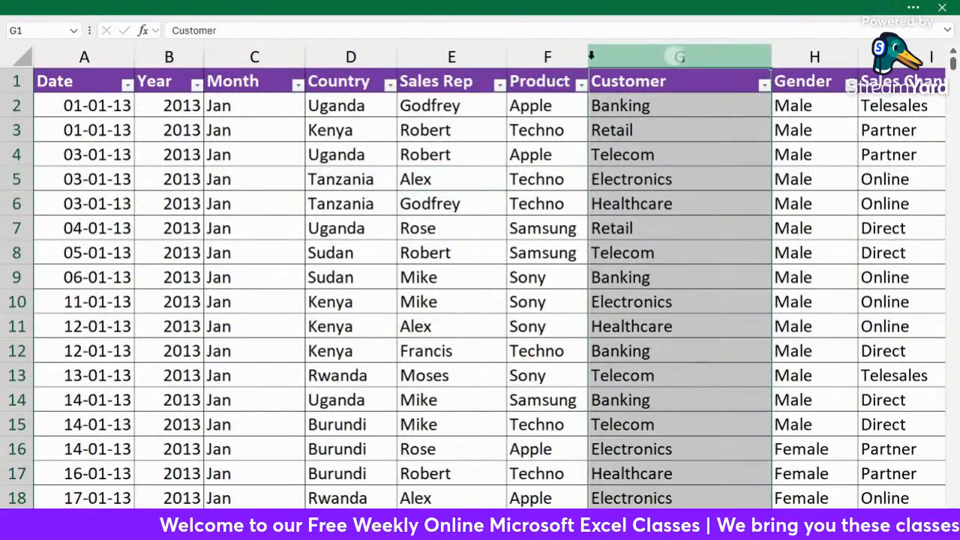
{"action": "left_click", "coordinate": [543, 66]}
{"action": "left_click", "coordinate": [451, 58]}
{"action": "left_click", "coordinate": [447, 251]}
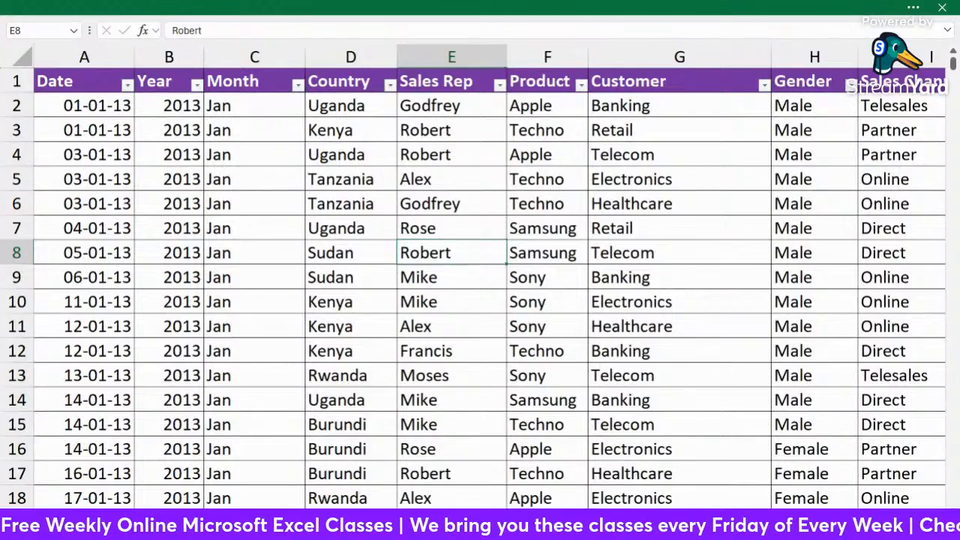
{"action": "left_click", "coordinate": [285, 520]}
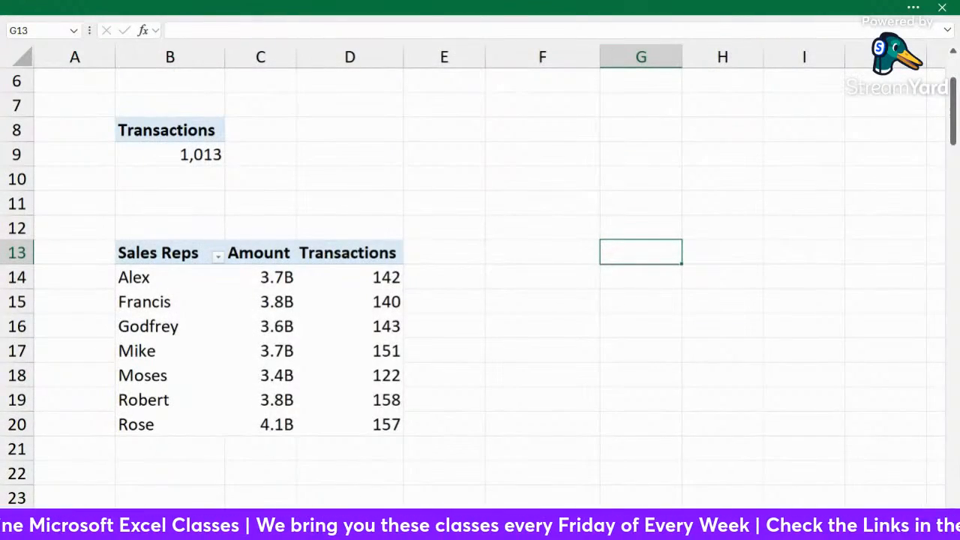
Go back to the dashboard sheet and view the finished sample dashboard picture on the following sheet for comparison.
{"action": "left_click", "coordinate": [142, 521]}
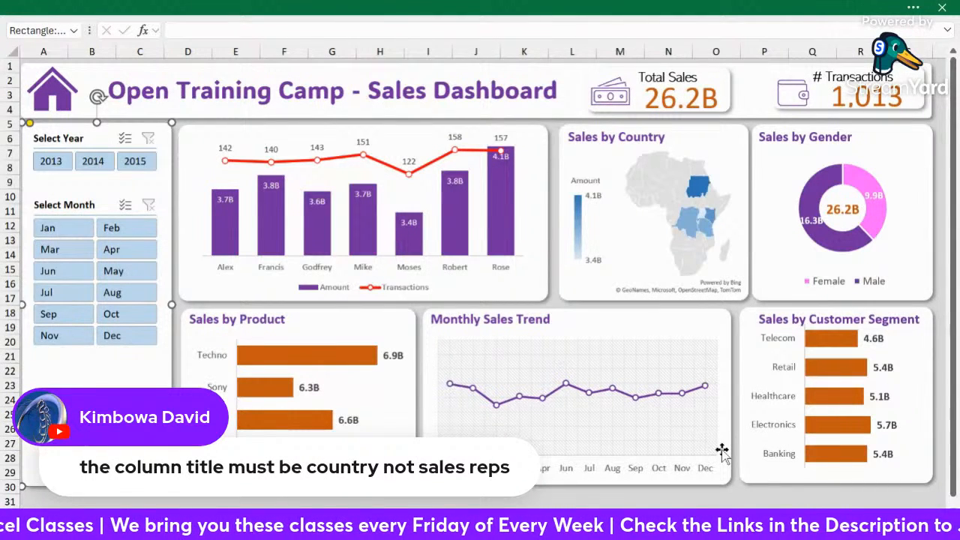
{"action": "left_click", "coordinate": [402, 503]}
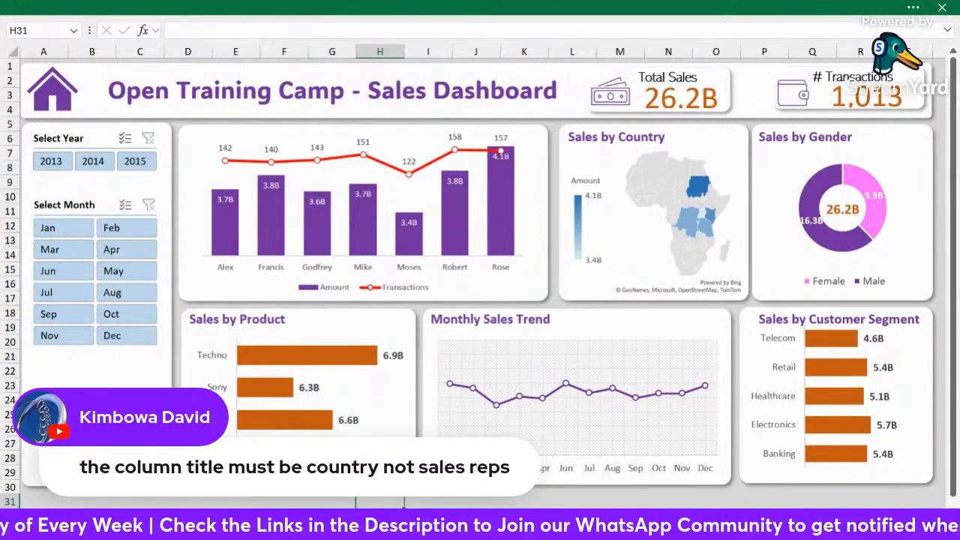
{"action": "key", "text": "ctrl+Page_Down"}
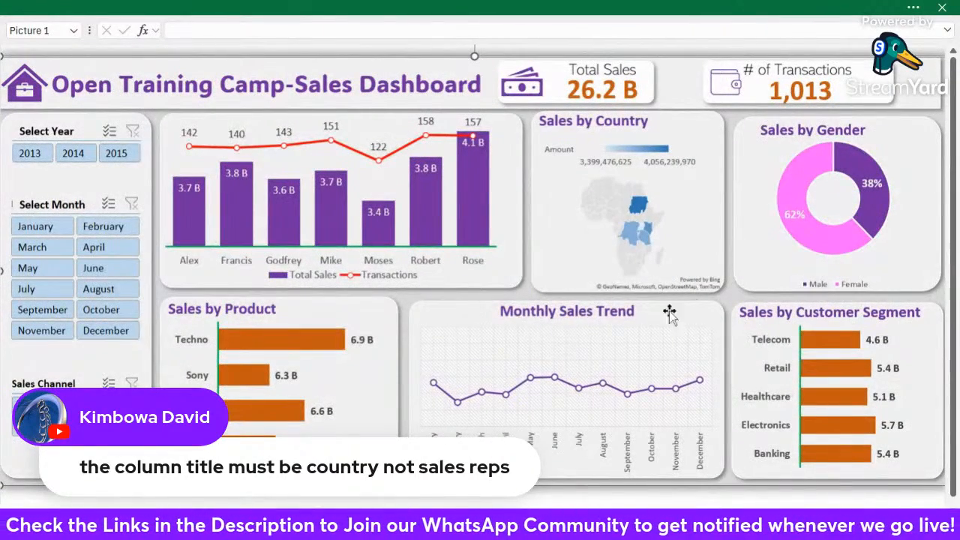
Check the Sales Reps pivot table and return to the dashboard sheet.
{"action": "key", "text": "ctrl+Page_Down"}
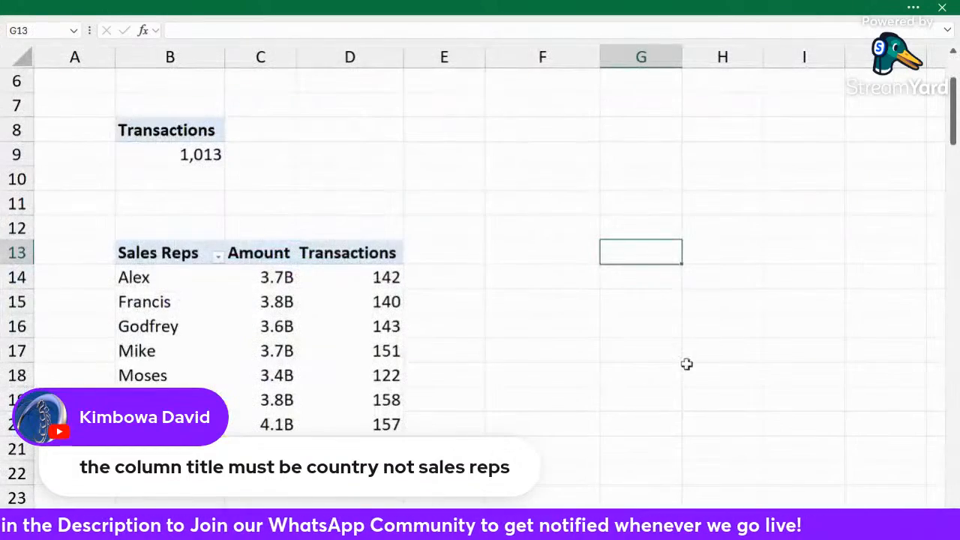
{"action": "key", "text": "ctrl+Page_Up"}
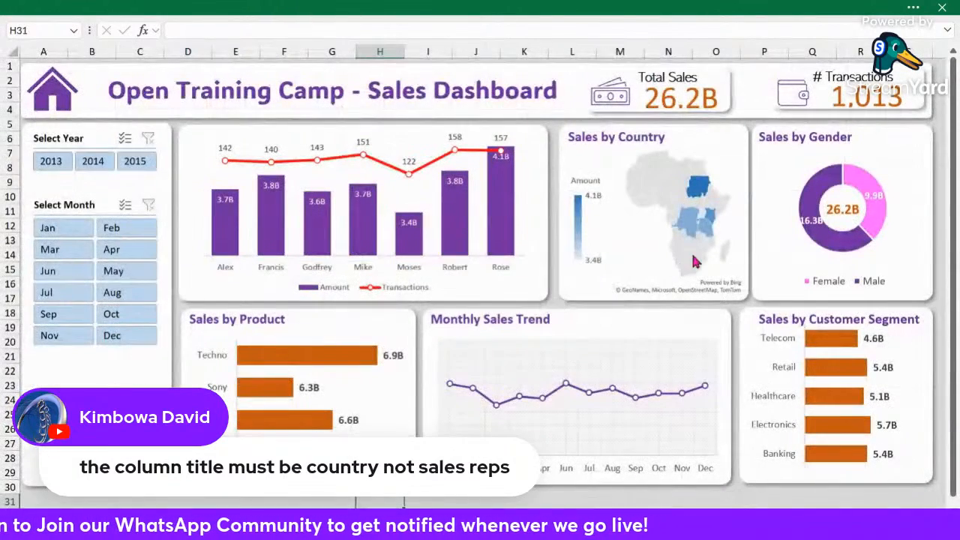
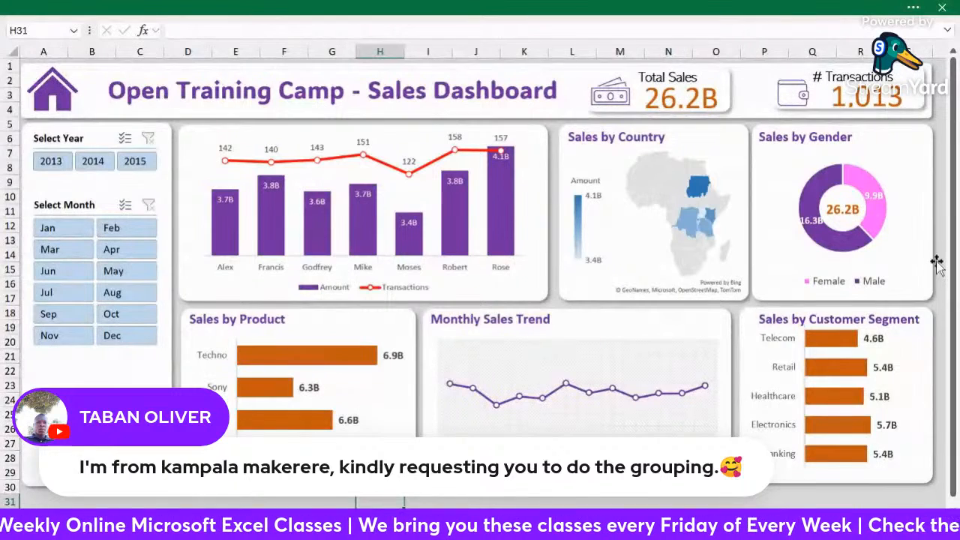
Try widening column B to see how the ungrouped slicer panel reacts, and undo the width change.
{"action": "left_click", "coordinate": [76, 145]}
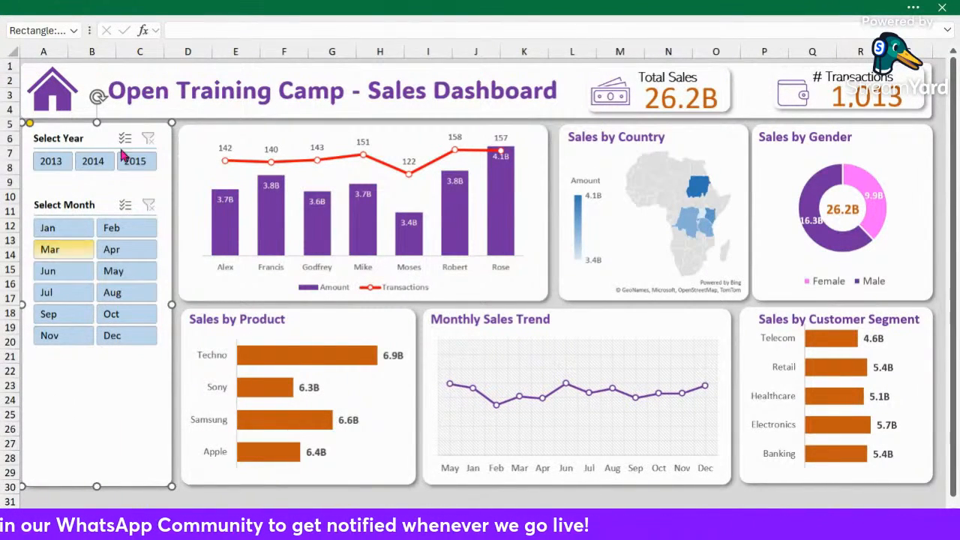
{"action": "left_click", "coordinate": [105, 54]}
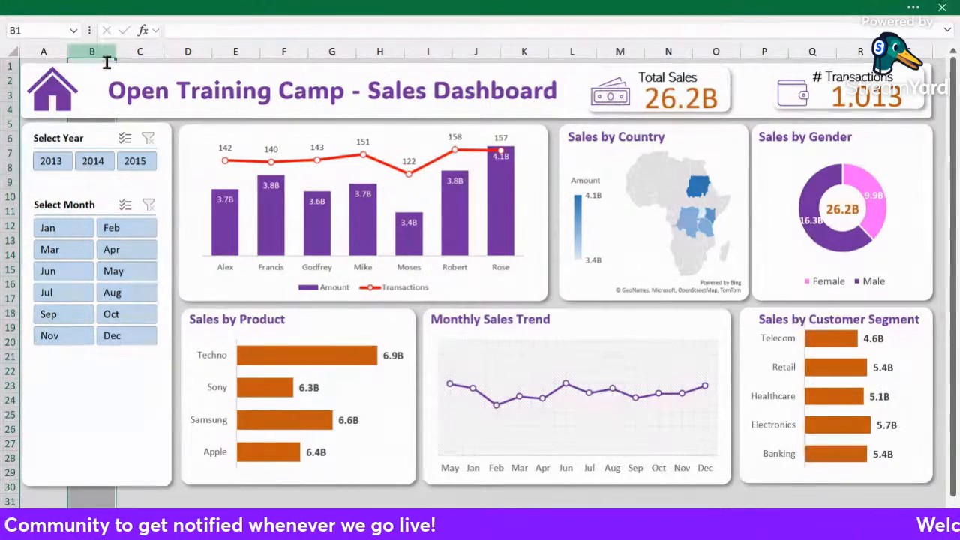
{"action": "left_click_drag", "start_coordinate": [115, 52], "coordinate": [191, 53]}
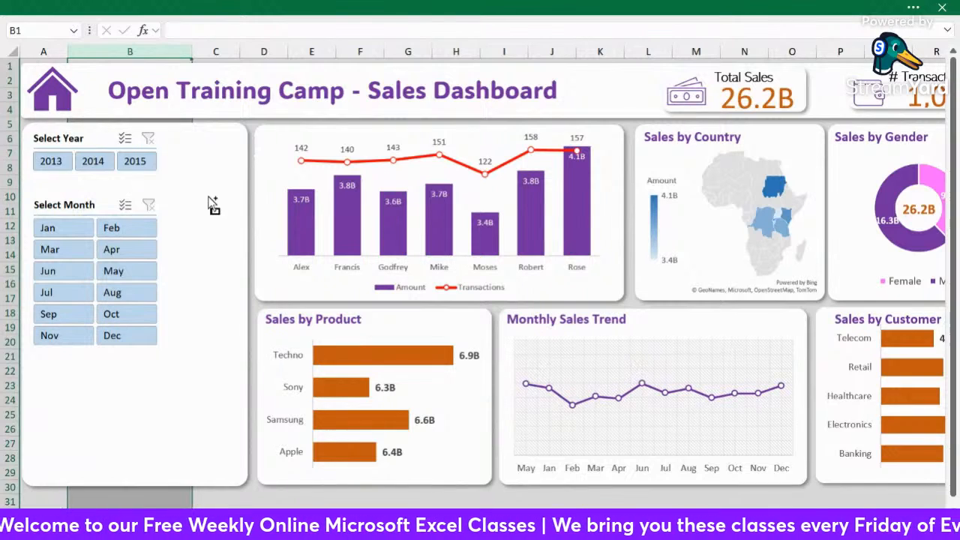
{"action": "key", "text": "ctrl+z"}
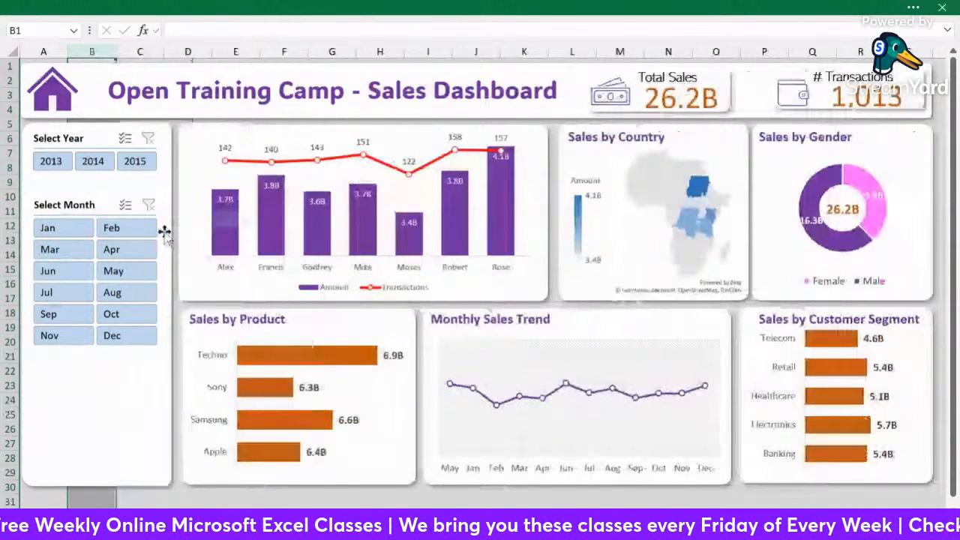
Group the background rectangle of the slicer panel with the Select Year and Select Month slicers.
{"action": "left_click", "coordinate": [126, 379]}
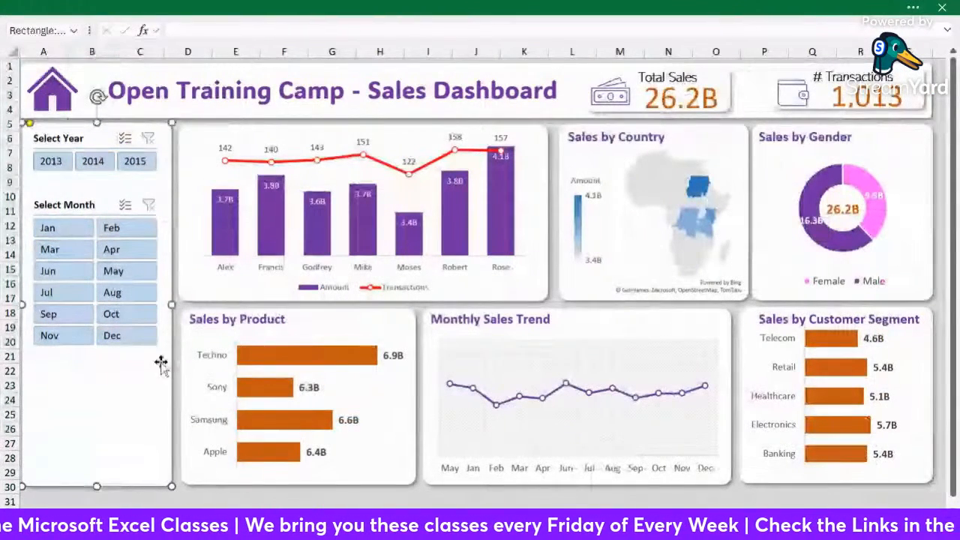
{"action": "left_click", "coordinate": [81, 204]}
{"action": "left_click", "coordinate": [79, 135], "text": "ctrl"}
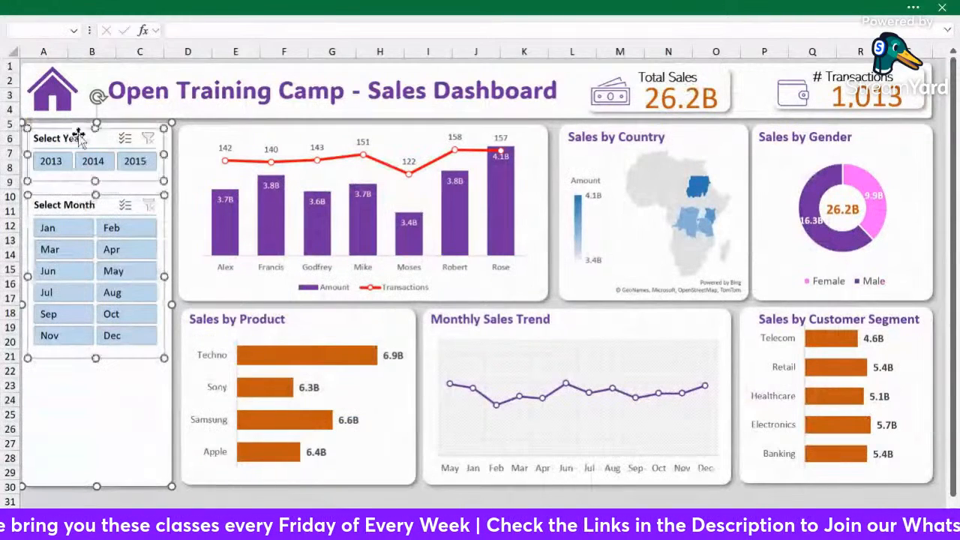
{"action": "right_click", "coordinate": [103, 409]}
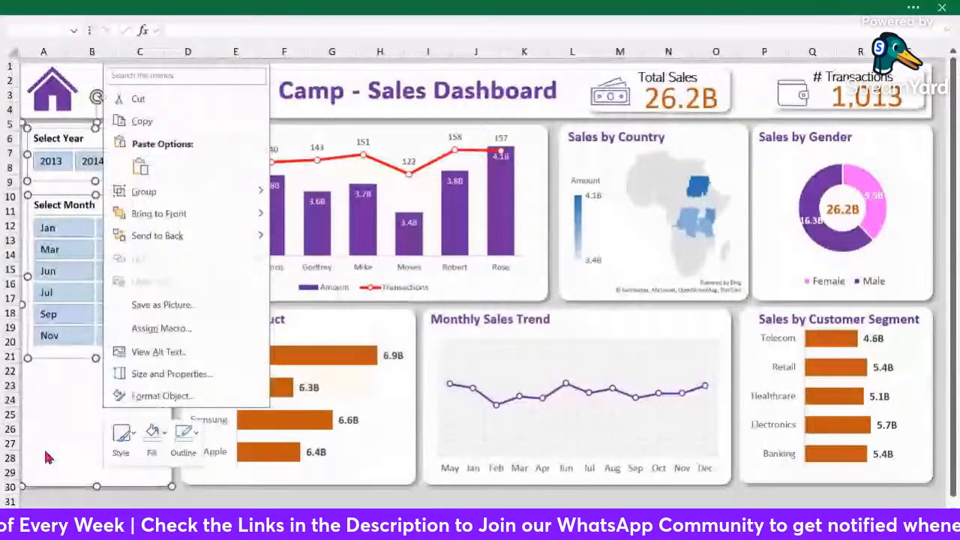
{"action": "mouse_move", "coordinate": [148, 194]}
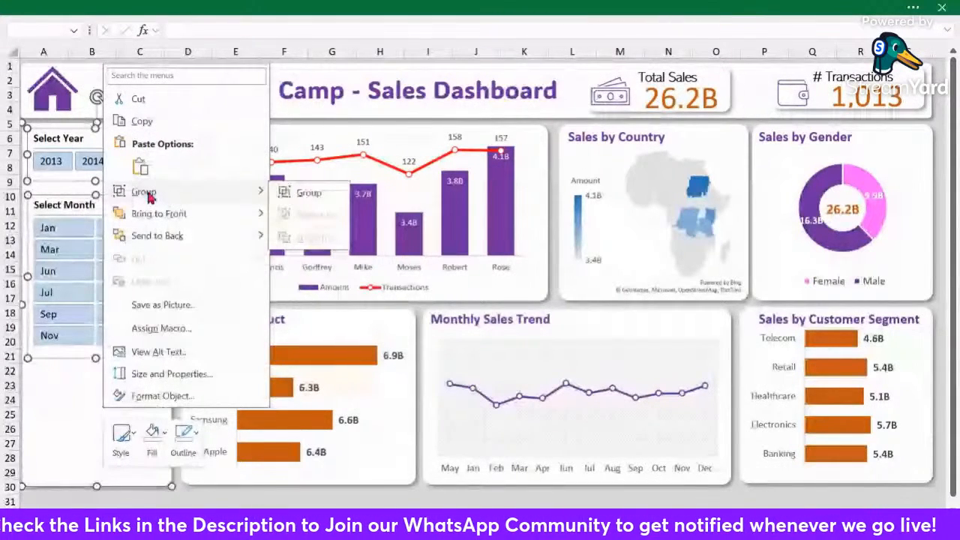
{"action": "left_click", "coordinate": [300, 193]}
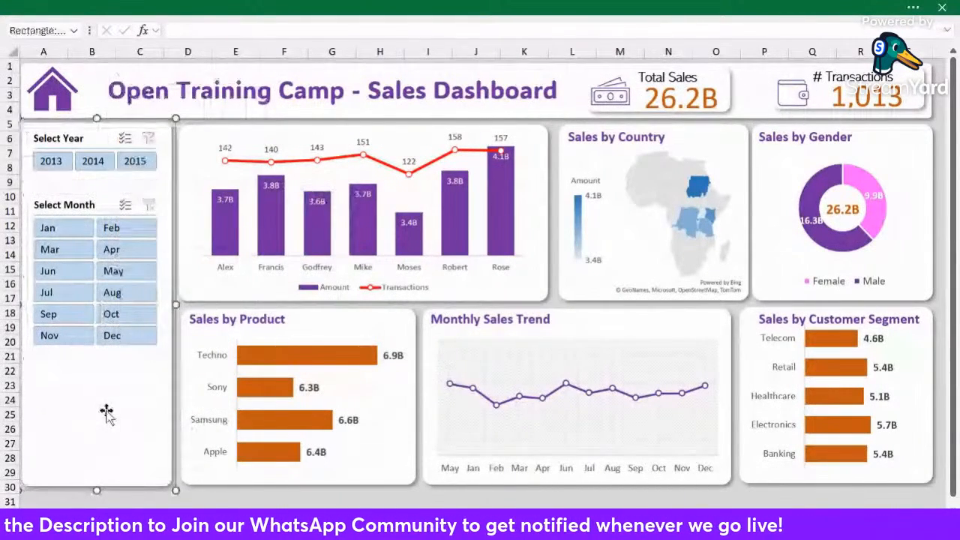
Test the grouped slicer panel by widening column B, and undo the width change.
{"action": "left_click", "coordinate": [112, 50]}
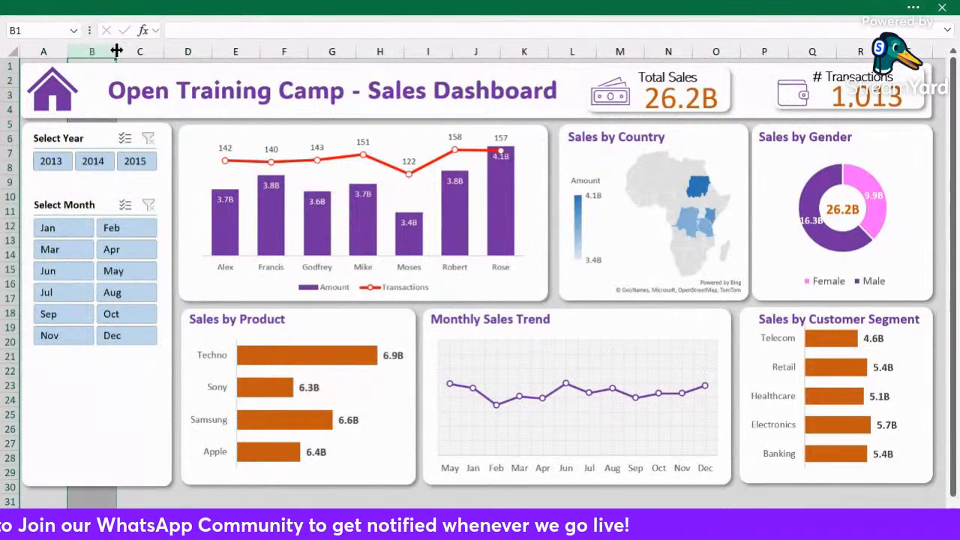
{"action": "left_click_drag", "start_coordinate": [116, 50], "coordinate": [182, 50]}
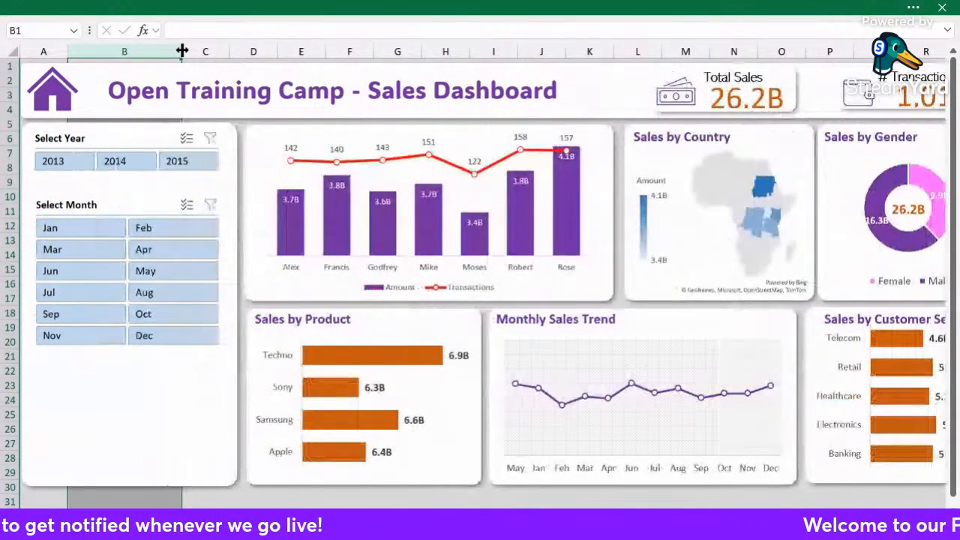
{"action": "key", "text": "ctrl+z"}
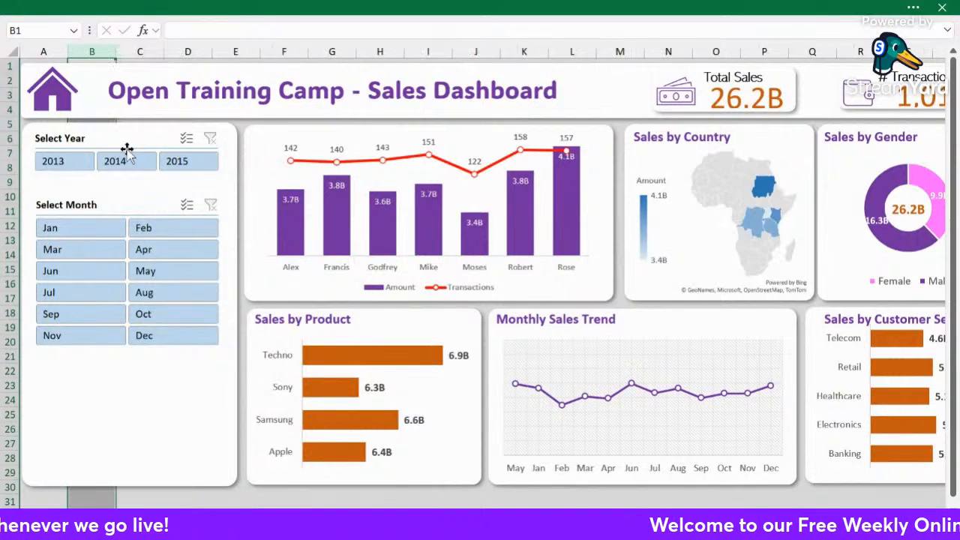
Set the slicer group's object positioning to "Don't move or size with cells" in its size and properties settings.
{"action": "left_click", "coordinate": [111, 126]}
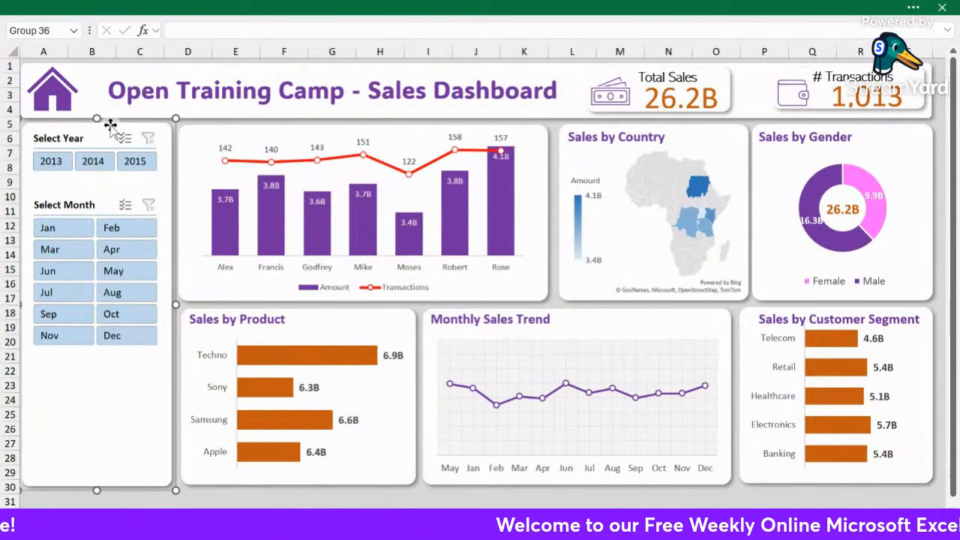
{"action": "right_click", "coordinate": [111, 127]}
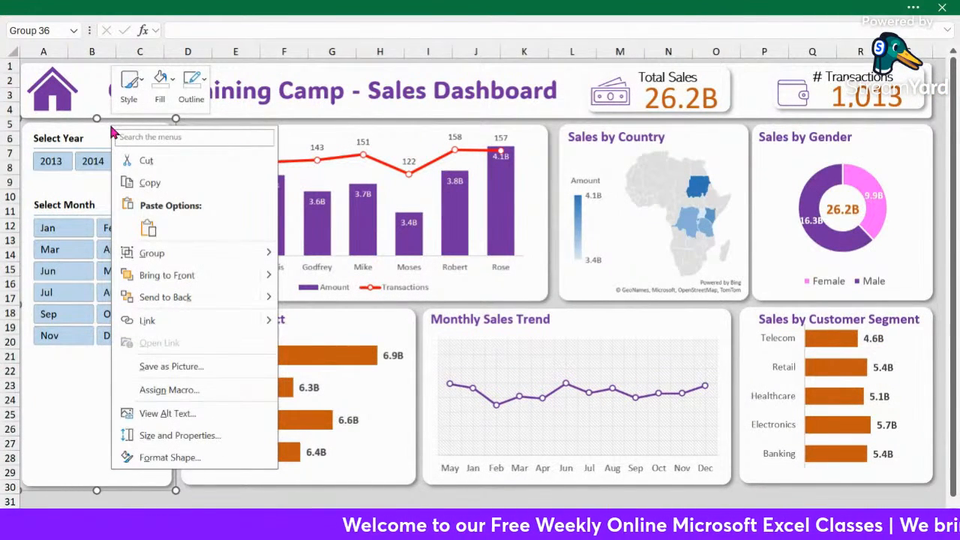
{"action": "left_click", "coordinate": [162, 441]}
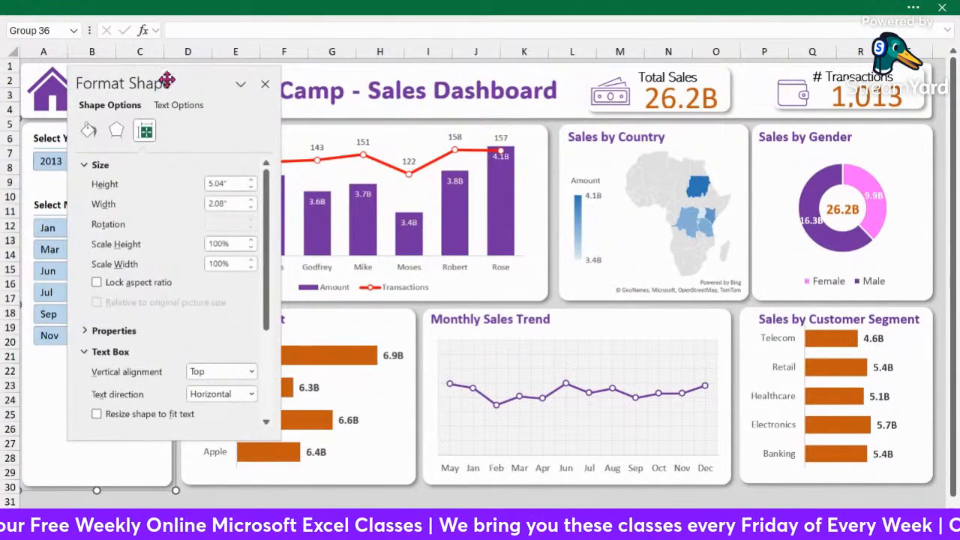
{"action": "left_click_drag", "start_coordinate": [167, 80], "coordinate": [345, 52]}
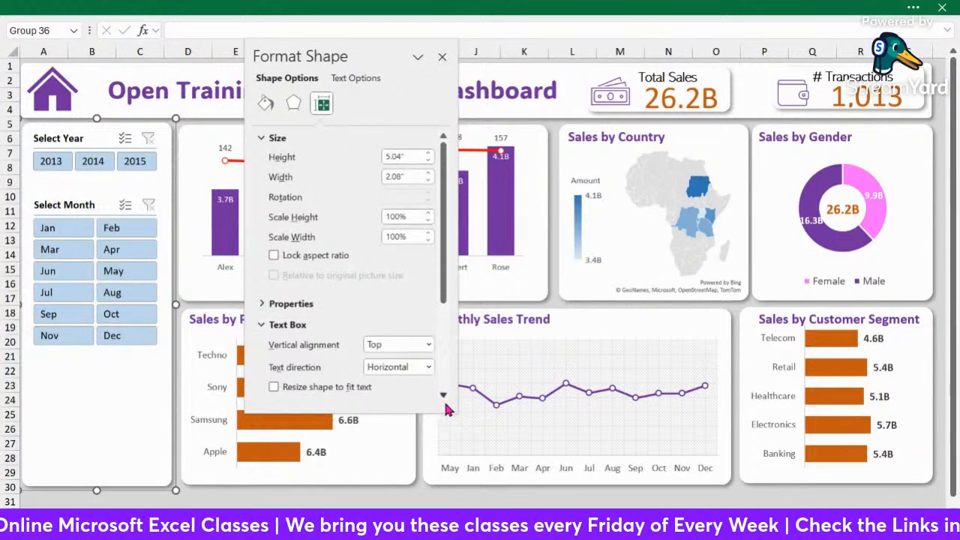
{"action": "left_click", "coordinate": [264, 138]}
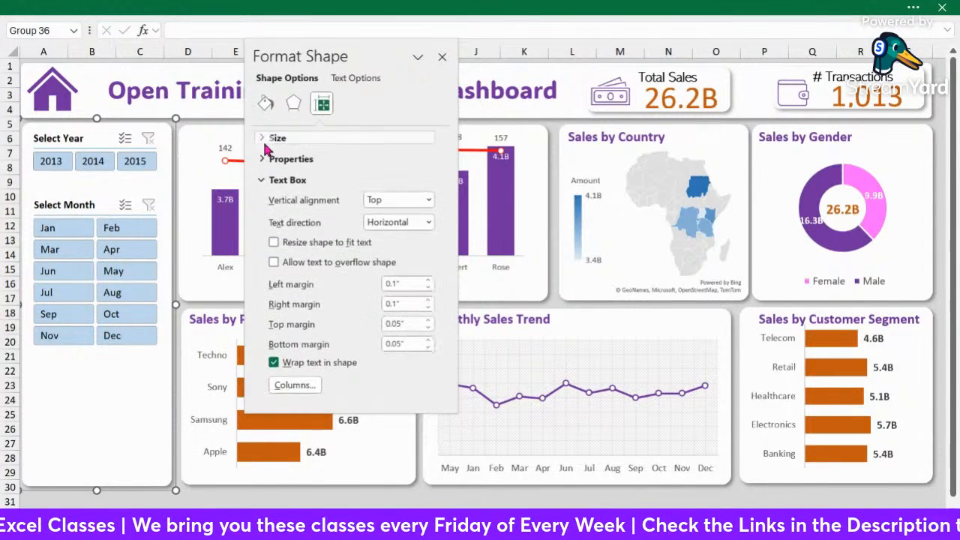
{"action": "left_click", "coordinate": [271, 180]}
{"action": "left_click", "coordinate": [289, 160]}
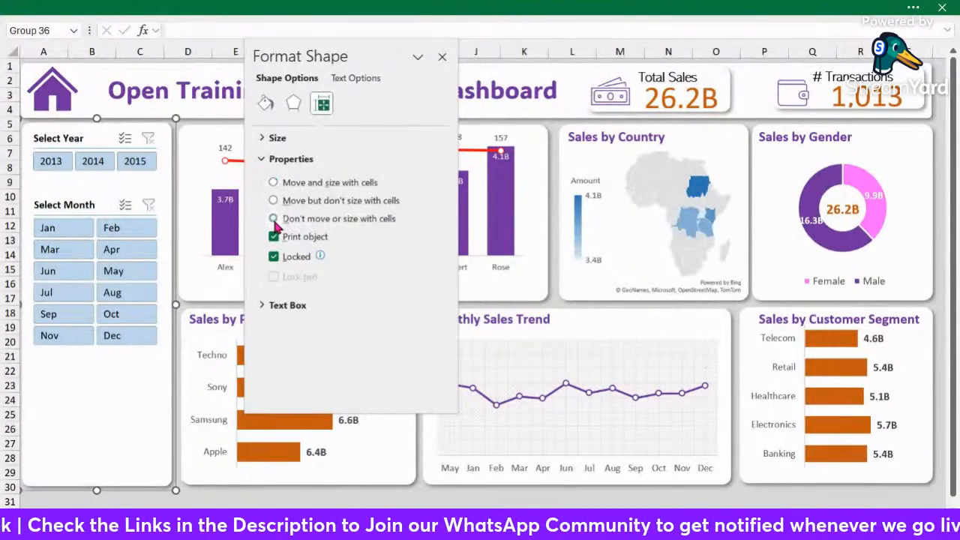
{"action": "left_click", "coordinate": [442, 57]}
Test the fixed position of the slicer group by widening columns B and C, and undo both width changes.
{"action": "left_click", "coordinate": [97, 407]}
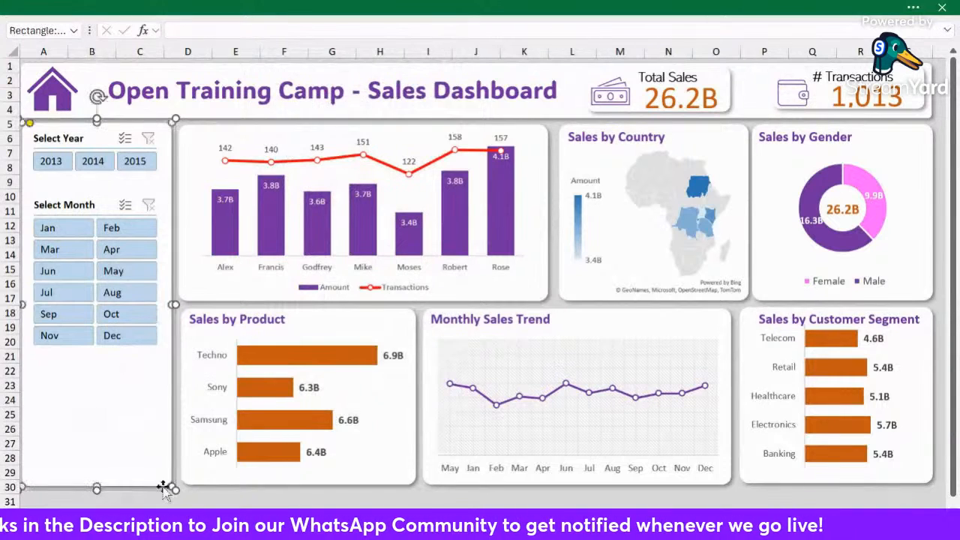
{"action": "left_click", "coordinate": [213, 499]}
{"action": "left_click", "coordinate": [92, 51]}
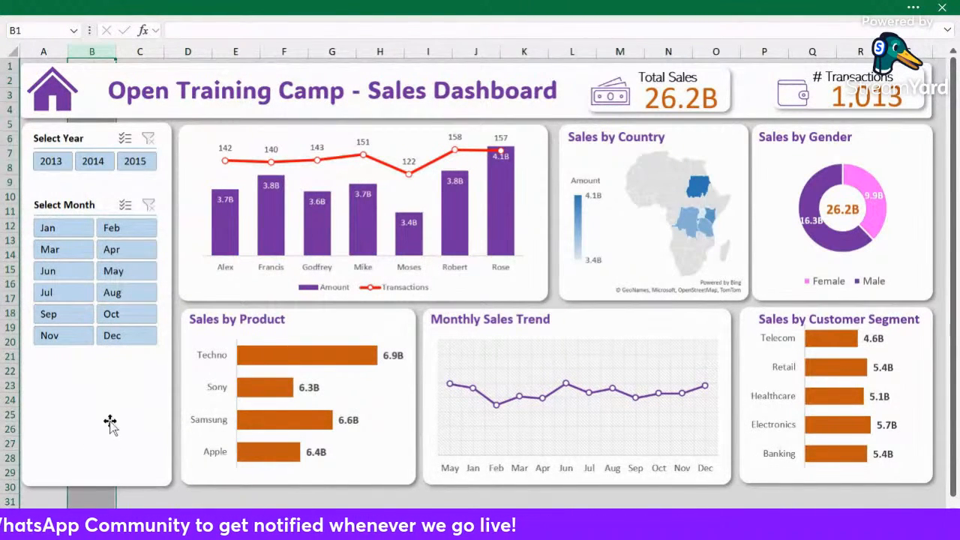
{"action": "left_click_drag", "start_coordinate": [112, 57], "coordinate": [181, 53]}
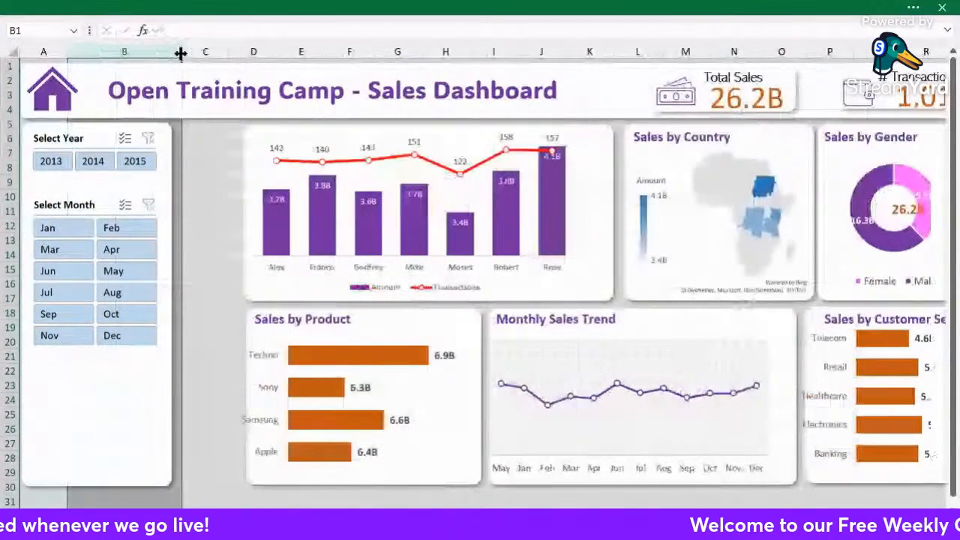
{"action": "left_click", "coordinate": [205, 181]}
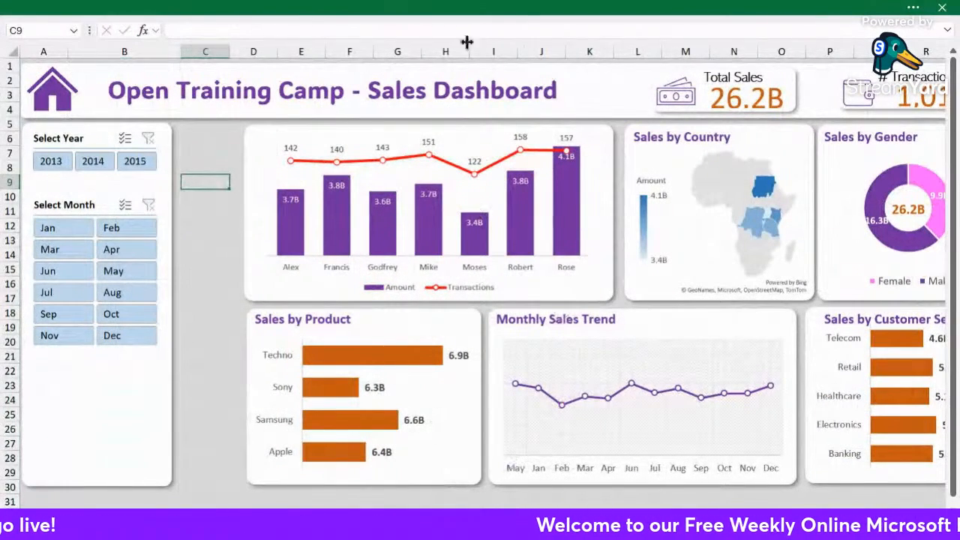
{"action": "mouse_move", "coordinate": [341, 234]}
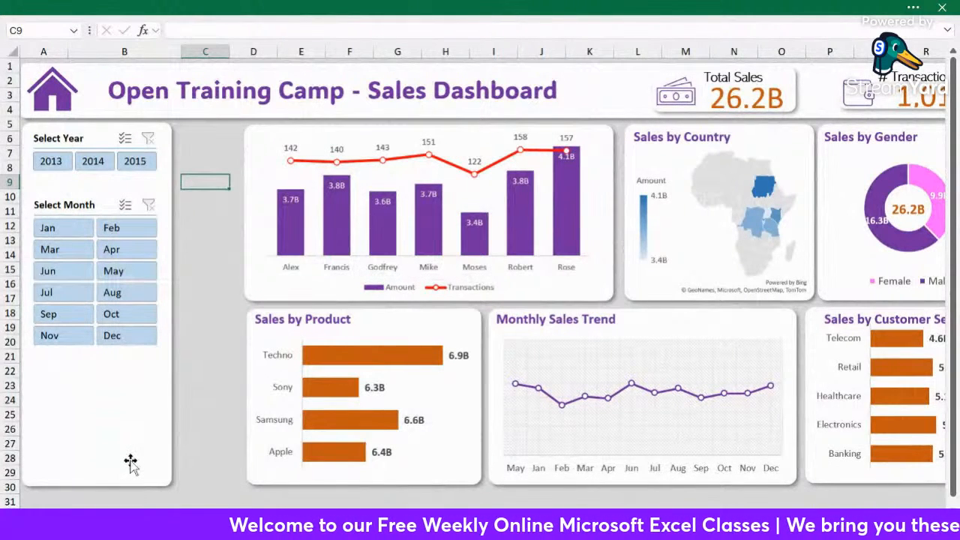
{"action": "left_click", "coordinate": [137, 53]}
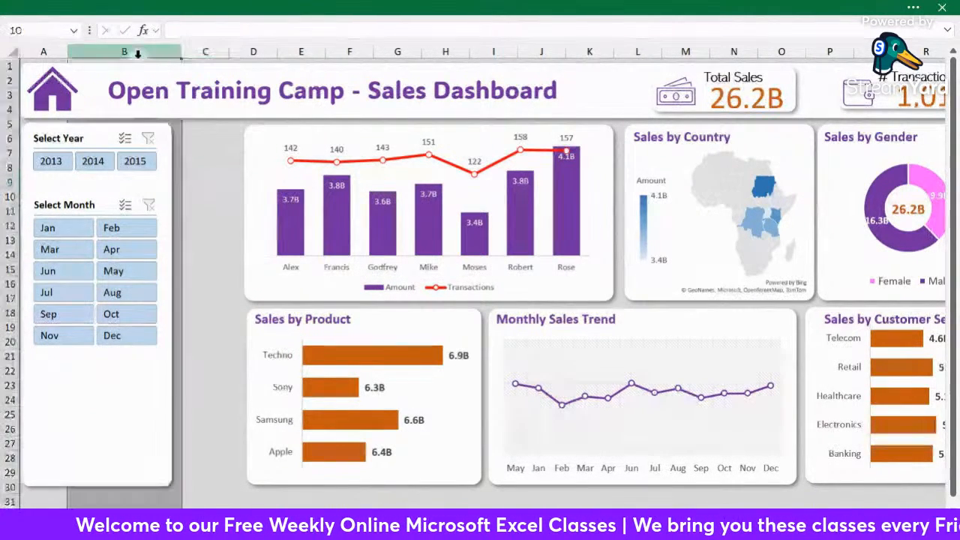
{"action": "left_click", "coordinate": [203, 51]}
{"action": "left_click_drag", "start_coordinate": [229, 51], "coordinate": [269, 52]}
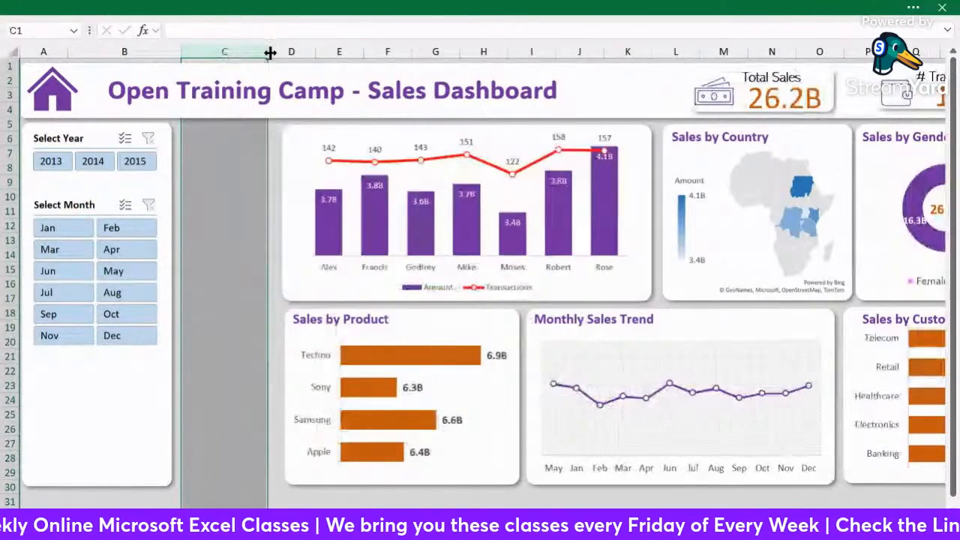
{"action": "key", "text": "ctrl+z"}
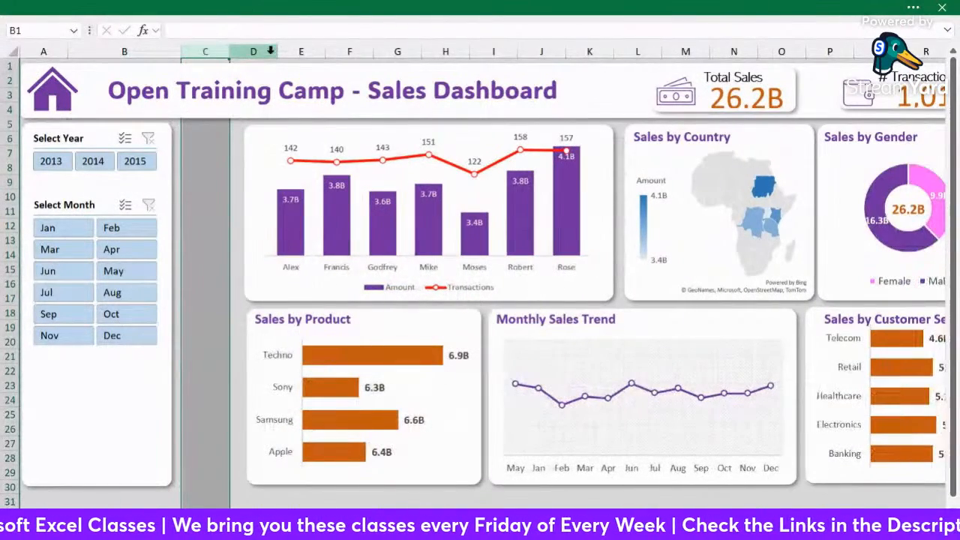
{"action": "key", "text": "ctrl+z"}
Narrow the sales rep combo chart slightly to fit its background rectangle and group the two objects.
{"action": "left_click", "coordinate": [187, 148]}
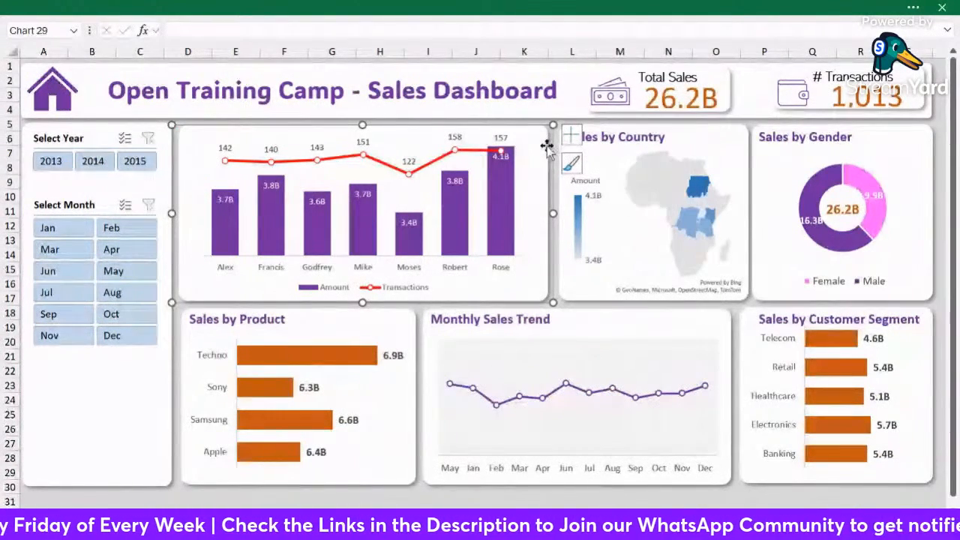
{"action": "mouse_move", "coordinate": [552, 213]}
{"action": "left_mouse_down"}
{"action": "mouse_move", "coordinate": [537, 210]}
{"action": "mouse_move", "coordinate": [547, 204]}
{"action": "left_mouse_up"}
{"action": "left_click", "coordinate": [547, 198]}
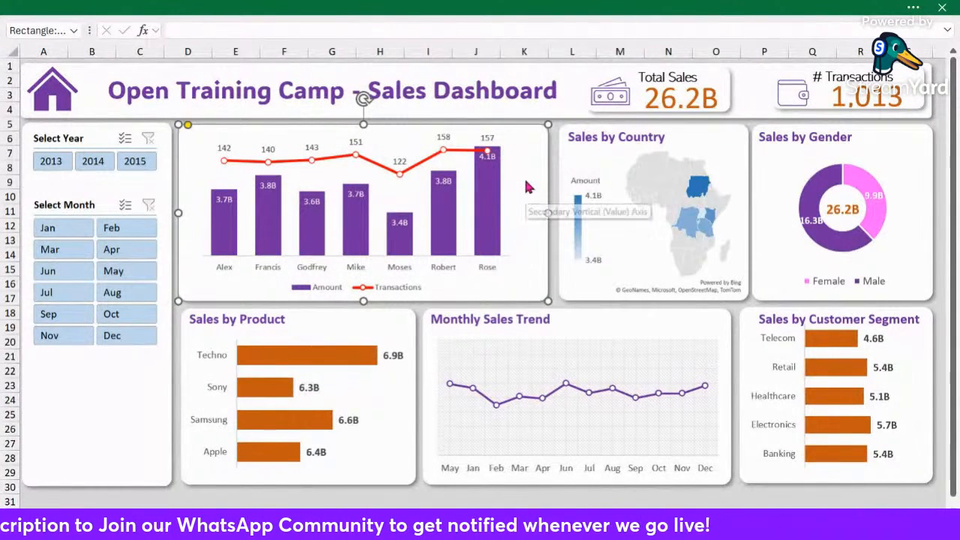
{"action": "left_click", "coordinate": [525, 180], "text": "ctrl"}
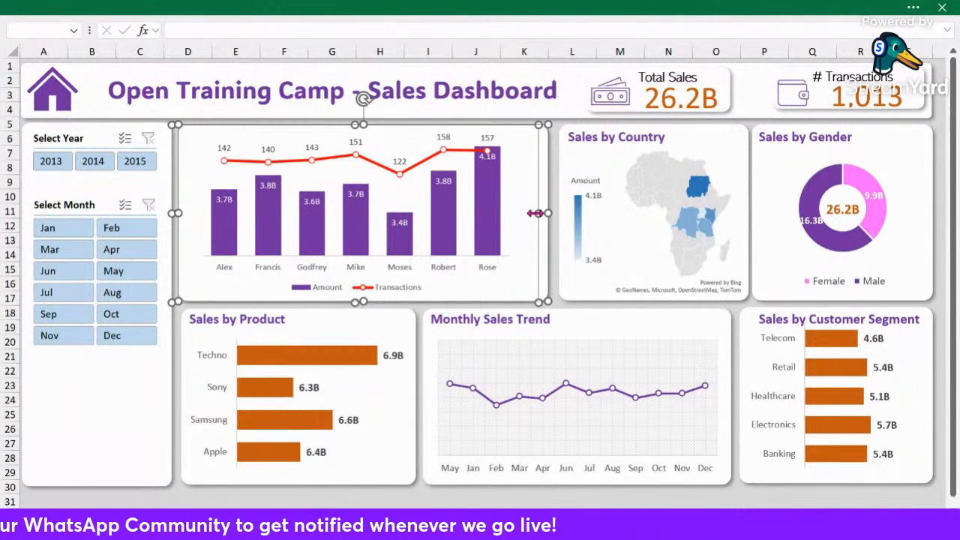
{"action": "right_click", "coordinate": [531, 169]}
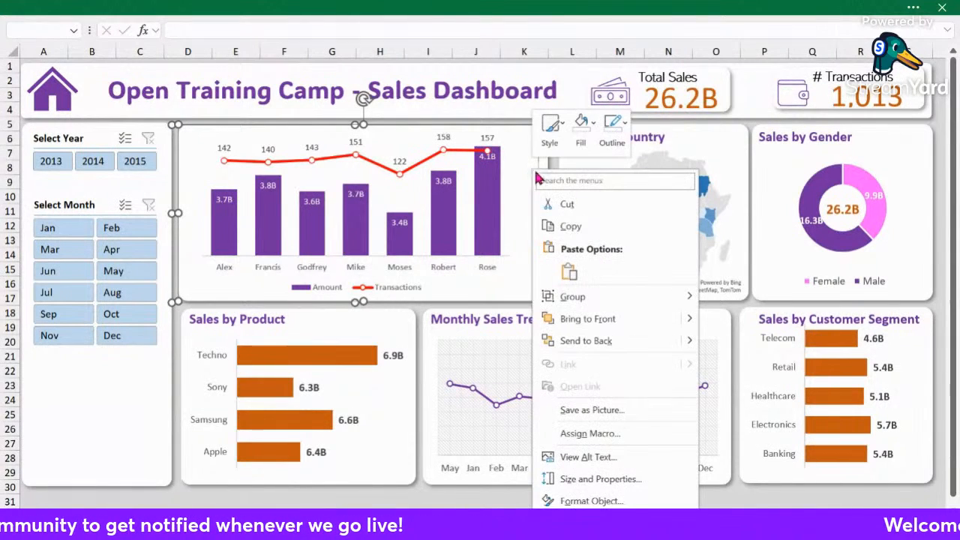
{"action": "mouse_move", "coordinate": [647, 298]}
{"action": "left_click", "coordinate": [731, 298]}
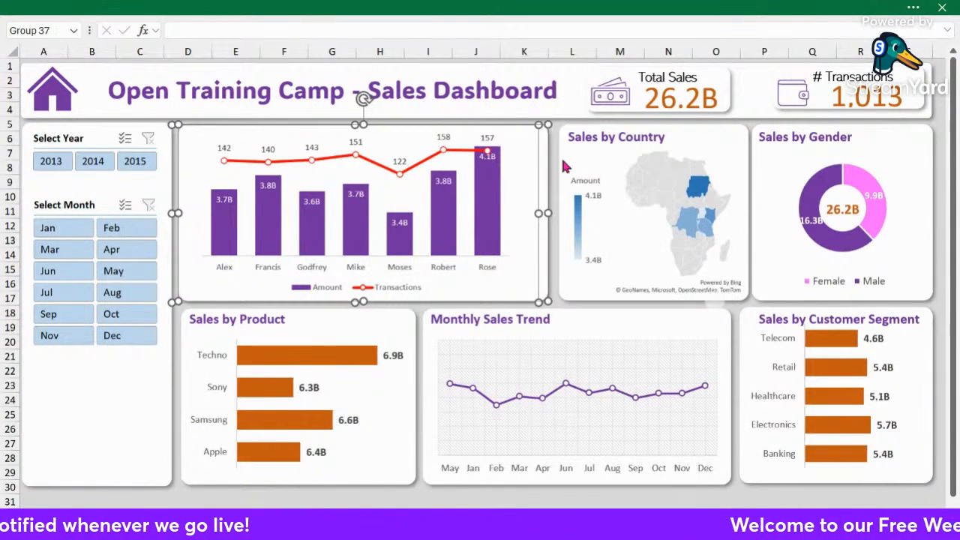
Try to change the object positioning of the sales rep chart's background rectangle in its size and properties settings.
{"action": "right_click", "coordinate": [535, 131]}
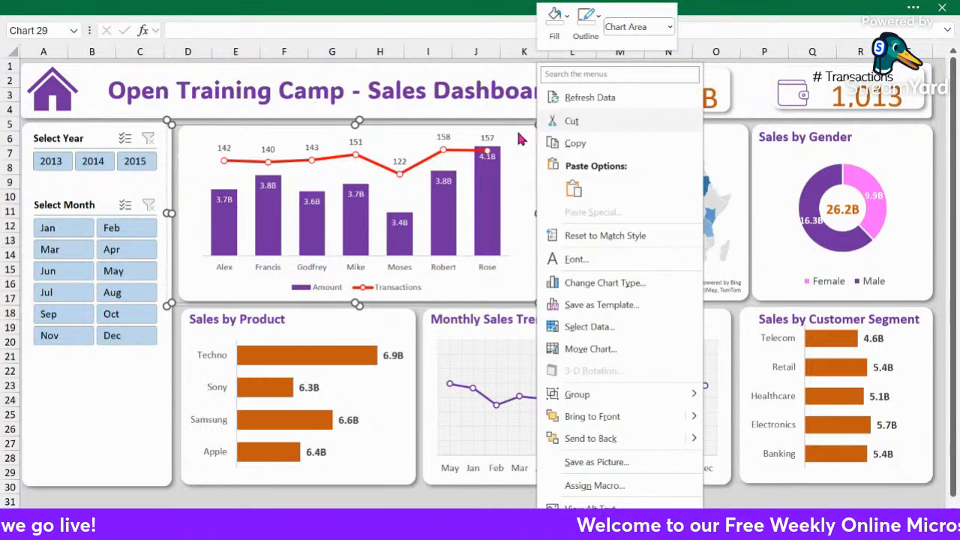
{"action": "left_click", "coordinate": [528, 134]}
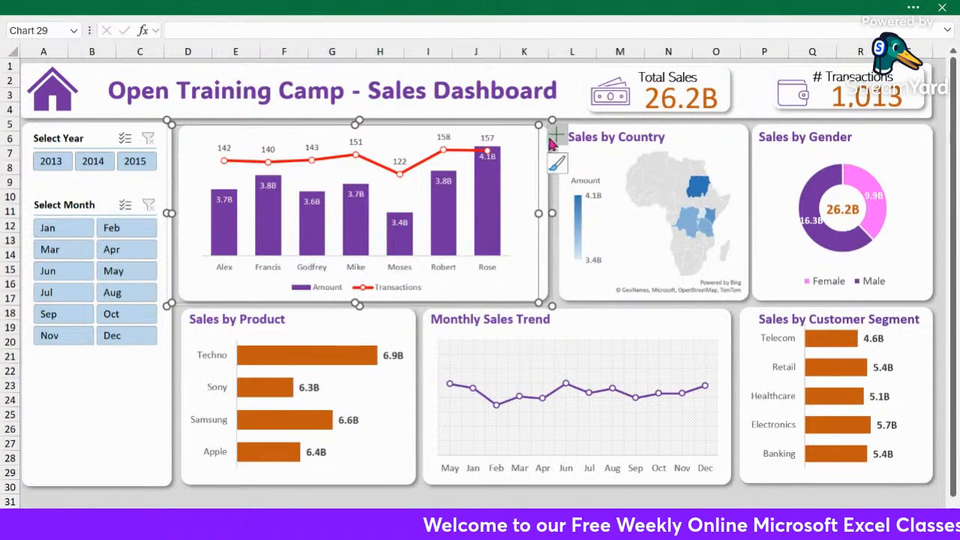
{"action": "left_click", "coordinate": [546, 150]}
{"action": "right_click", "coordinate": [547, 153]}
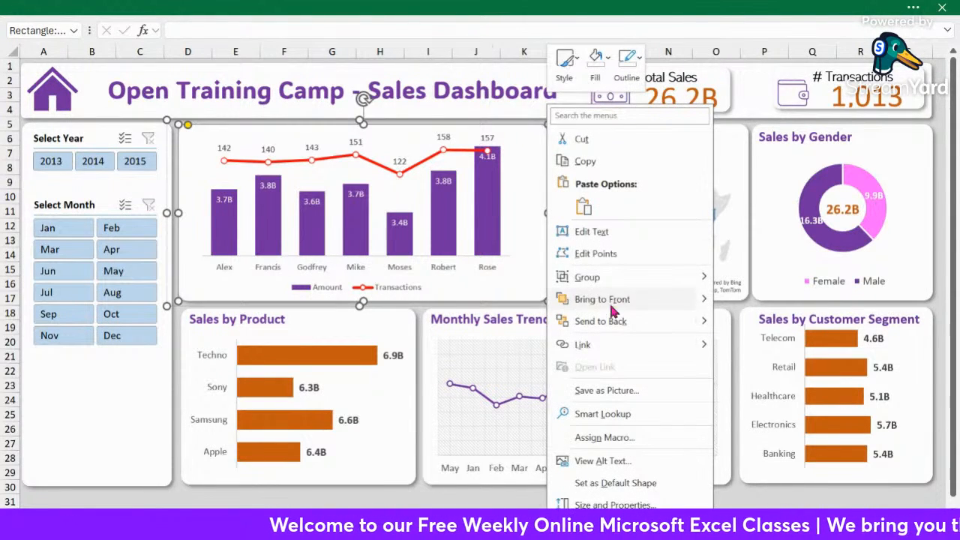
{"action": "left_click", "coordinate": [609, 503]}
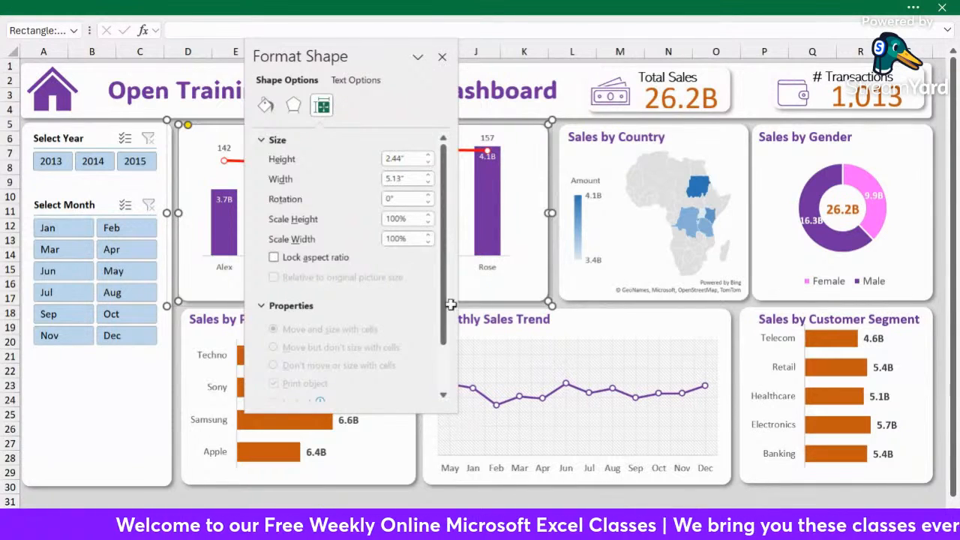
{"action": "left_click", "coordinate": [270, 138]}
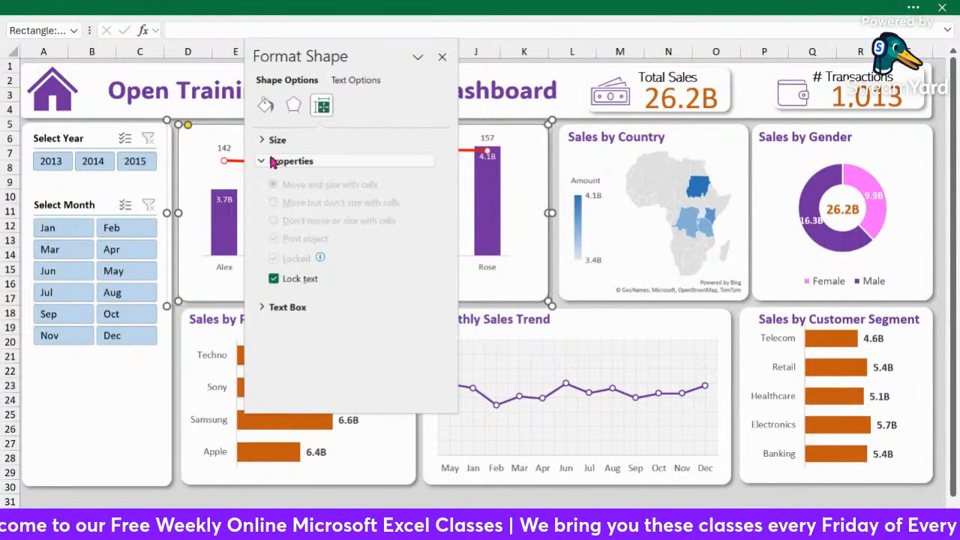
{"action": "left_click", "coordinate": [272, 162]}
{"action": "left_click", "coordinate": [267, 164]}
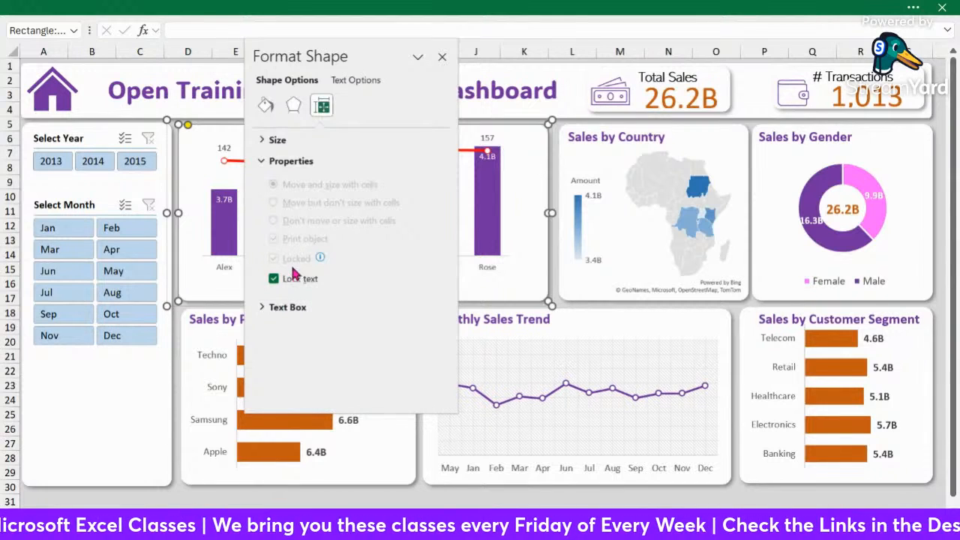
{"action": "left_click", "coordinate": [442, 56]}
Recheck the grouped sales rep chart and its background rectangle for an editable object positioning option.
{"action": "left_click", "coordinate": [211, 133]}
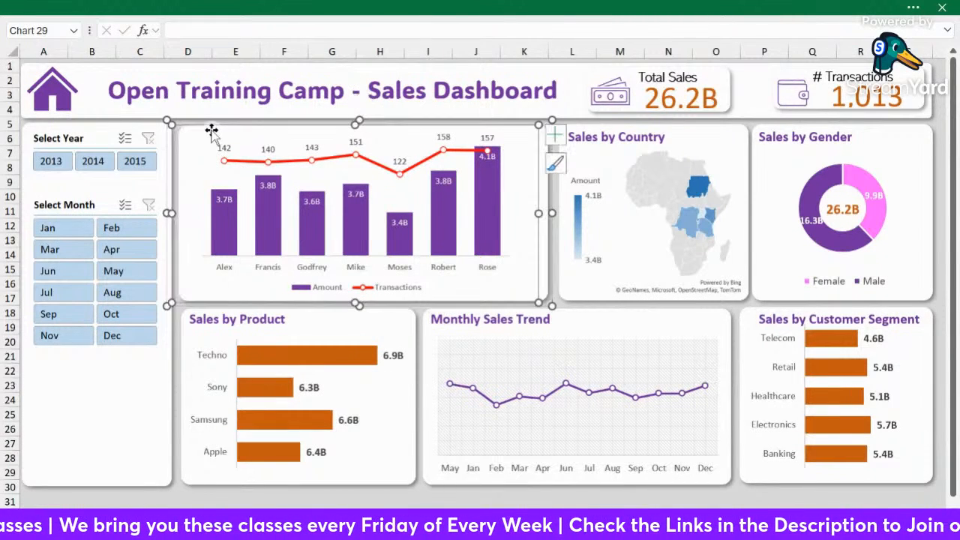
{"action": "right_click", "coordinate": [231, 135]}
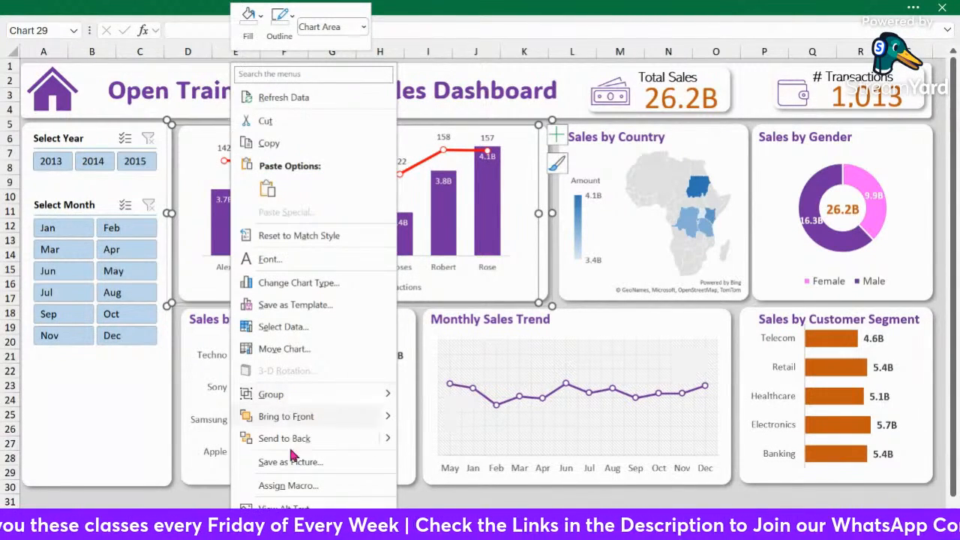
{"action": "left_click", "coordinate": [509, 212]}
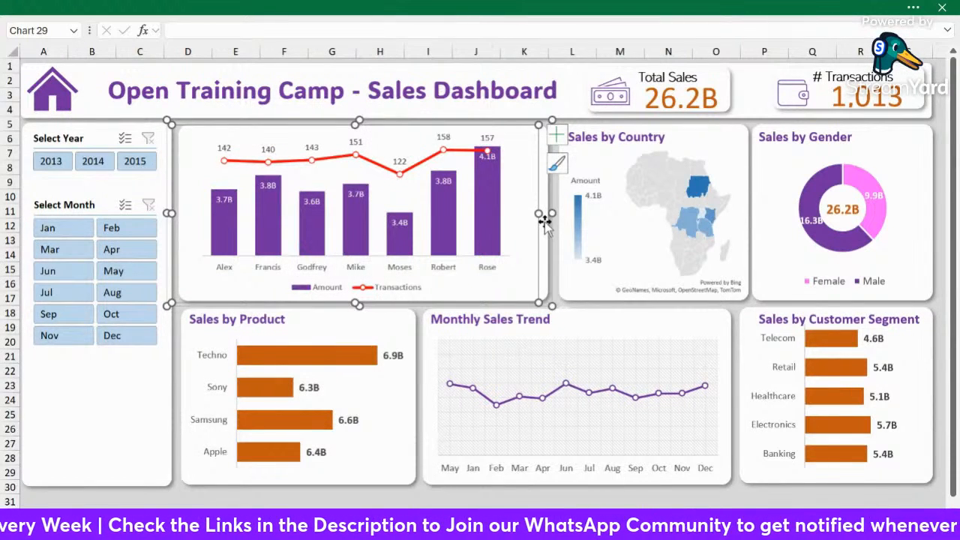
{"action": "right_click", "coordinate": [544, 219]}
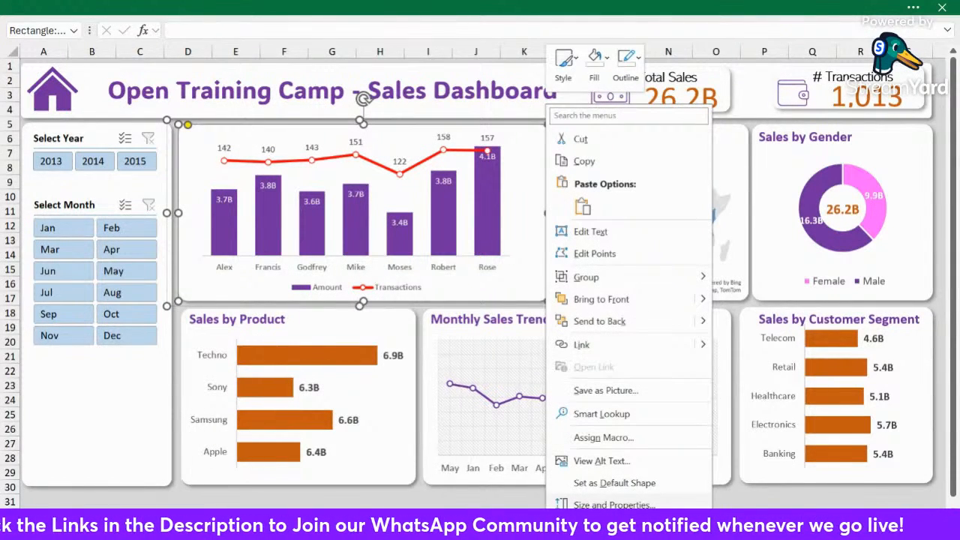
{"action": "left_click", "coordinate": [614, 505]}
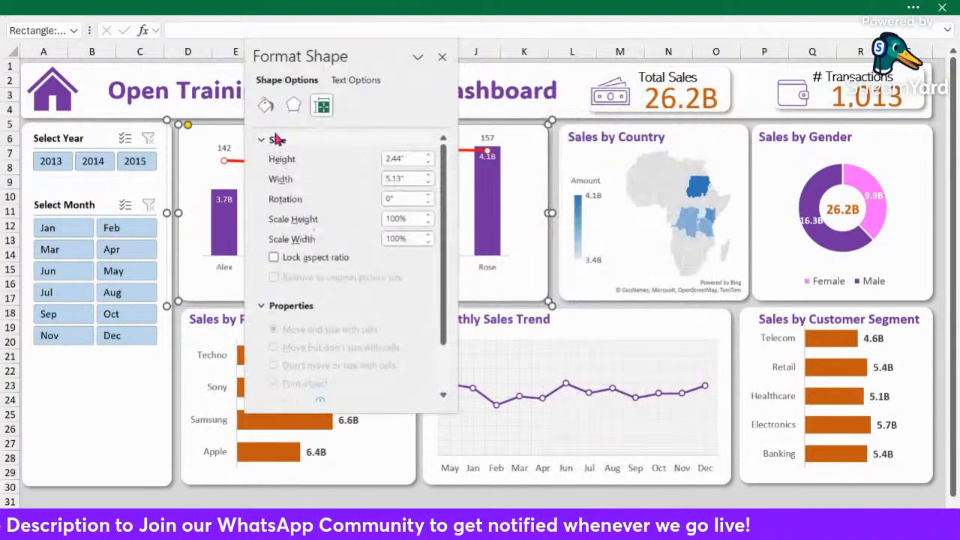
{"action": "left_click", "coordinate": [265, 105]}
{"action": "left_click", "coordinate": [322, 106]}
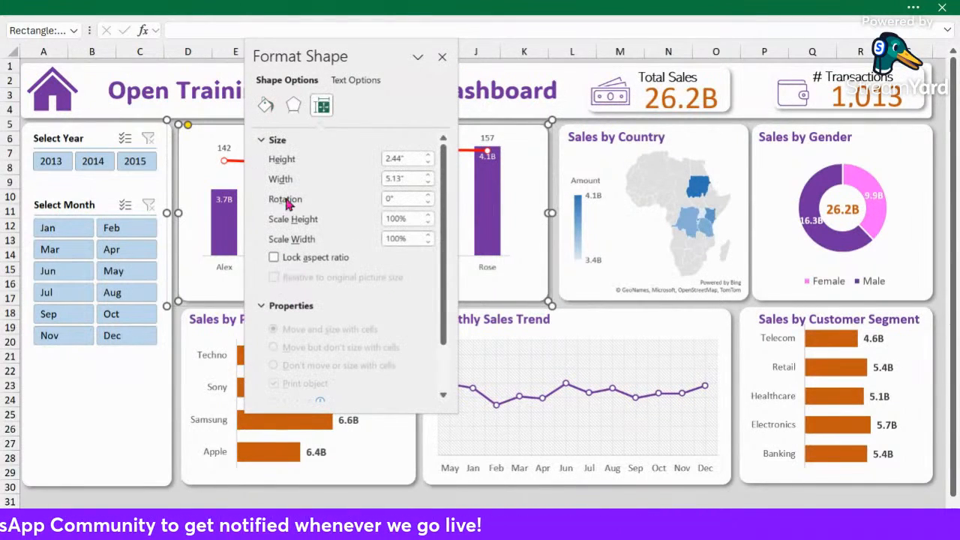
{"action": "left_click", "coordinate": [275, 140]}
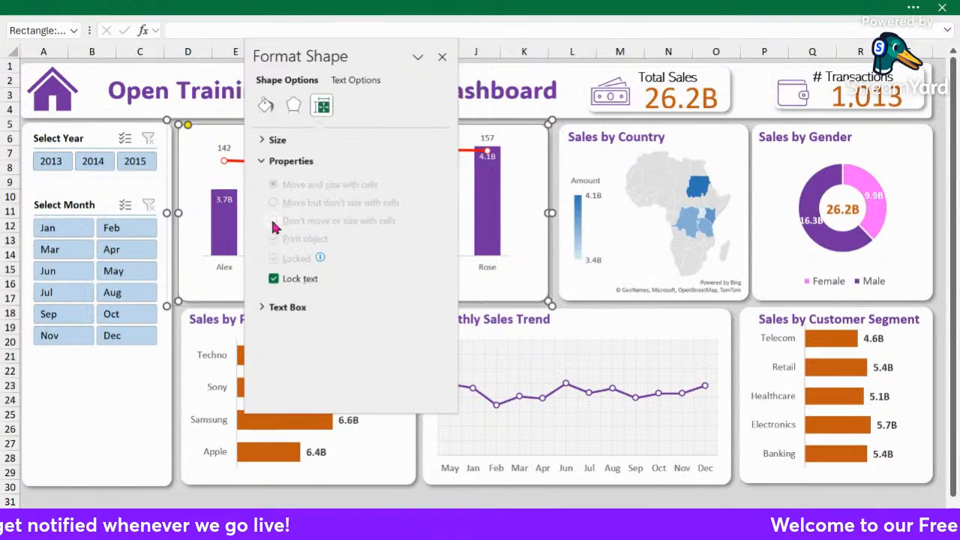
{"action": "left_click", "coordinate": [442, 57]}
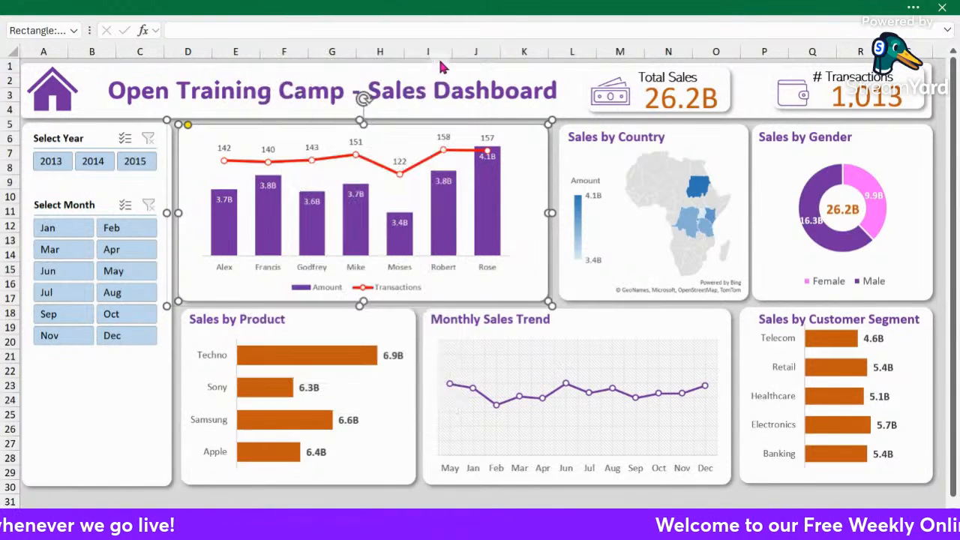
Reselect the sales rep chart group and check its available commands for size and properties settings.
{"action": "left_click", "coordinate": [158, 365]}
{"action": "left_click", "coordinate": [183, 138]}
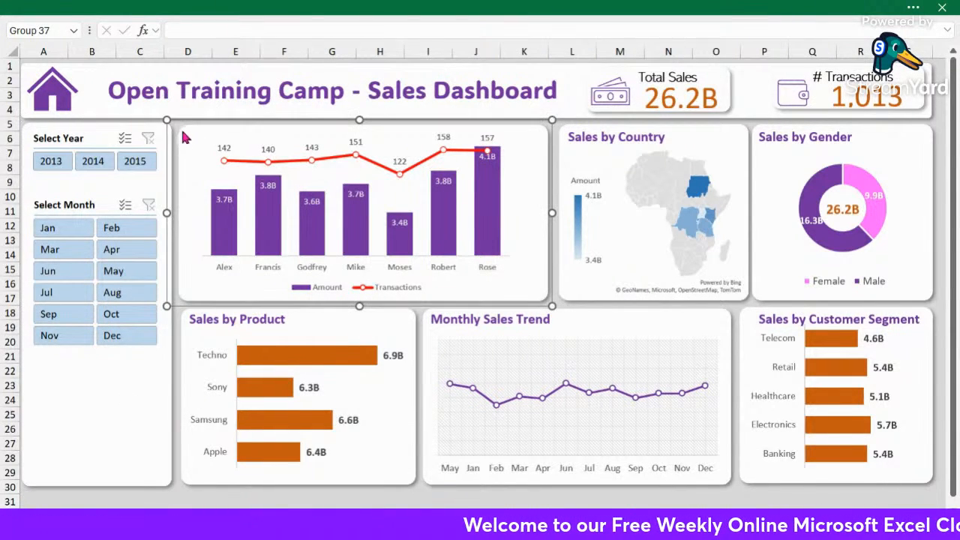
{"action": "left_click", "coordinate": [180, 129]}
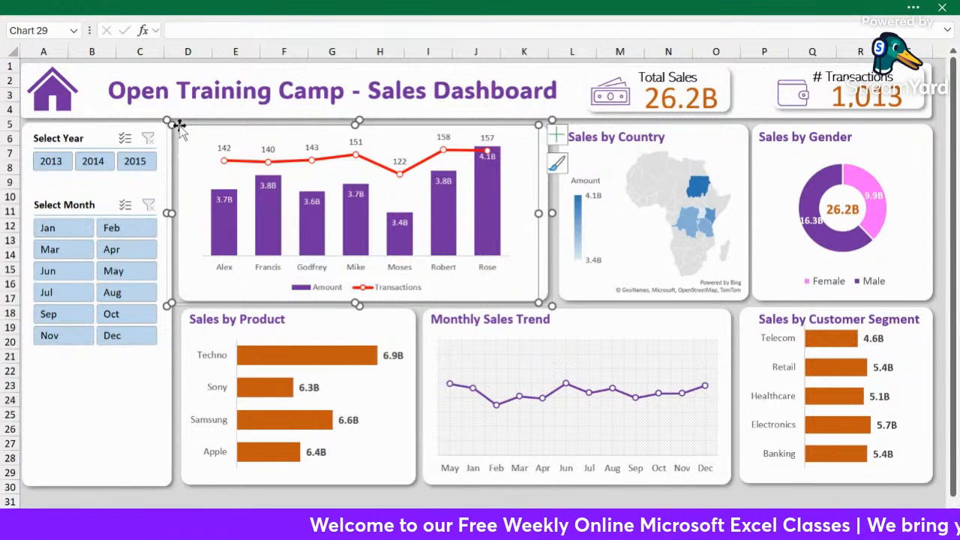
{"action": "right_click", "coordinate": [180, 129]}
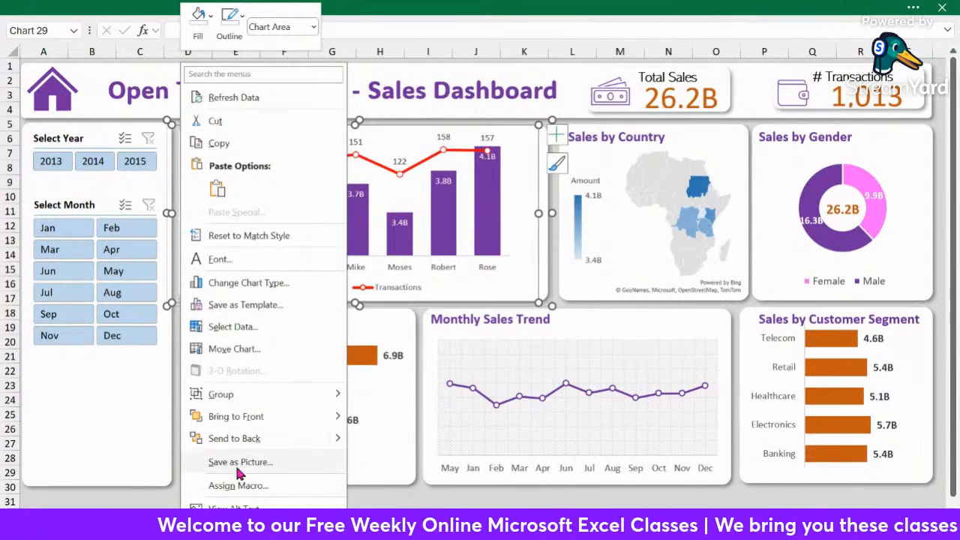
{"action": "left_click", "coordinate": [121, 412]}
{"action": "left_click", "coordinate": [121, 412]}
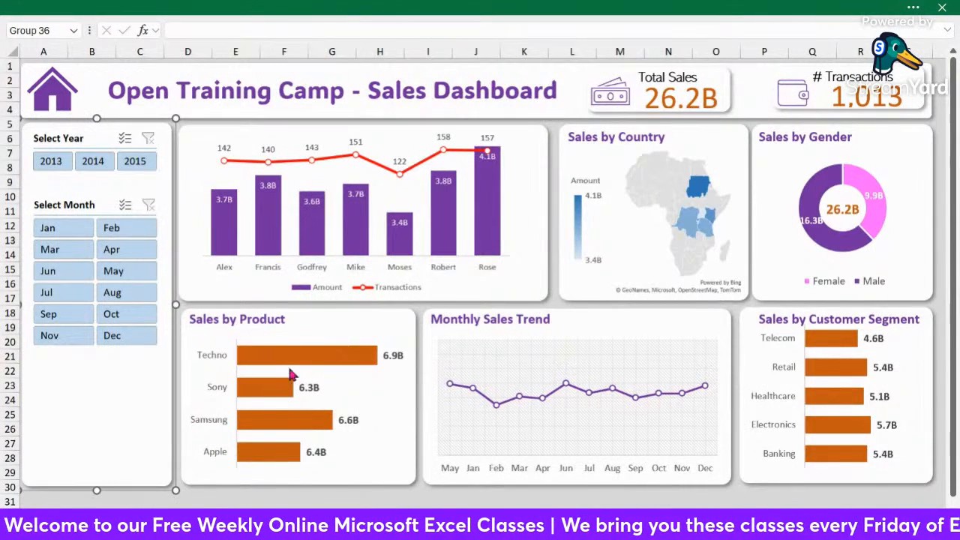
Group the Sales by Product chart with its title text box and background rectangle.
{"action": "left_click", "coordinate": [191, 341]}
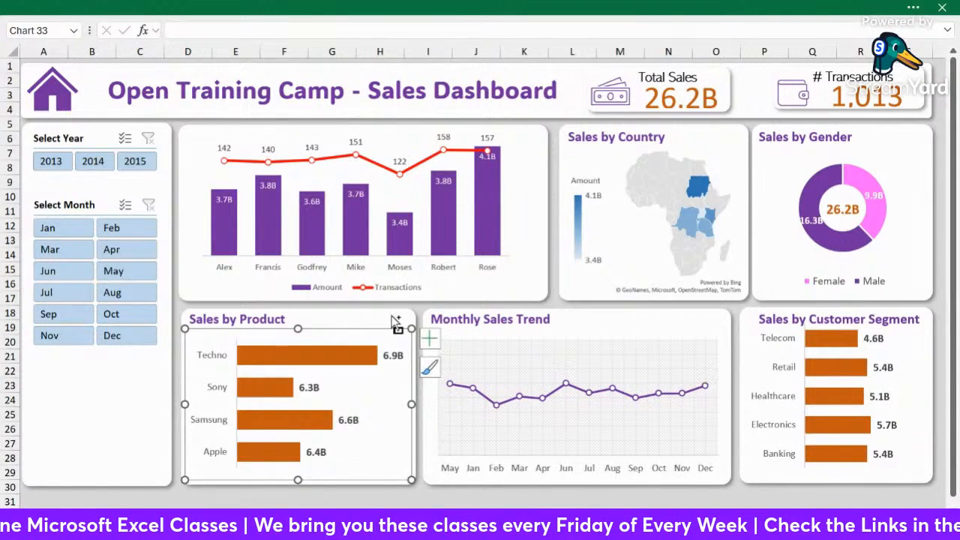
{"action": "left_click", "coordinate": [318, 317]}
{"action": "left_click", "coordinate": [278, 318]}
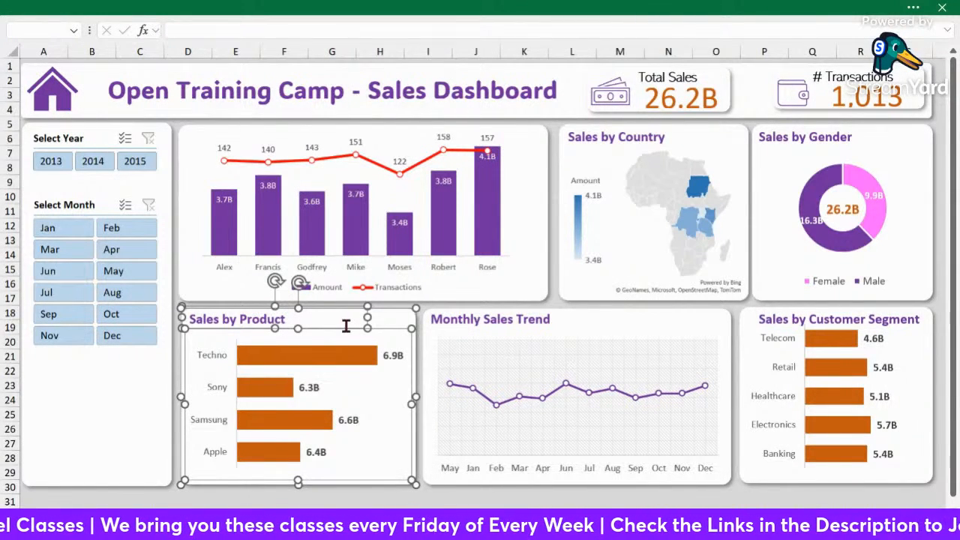
{"action": "right_click", "coordinate": [397, 313]}
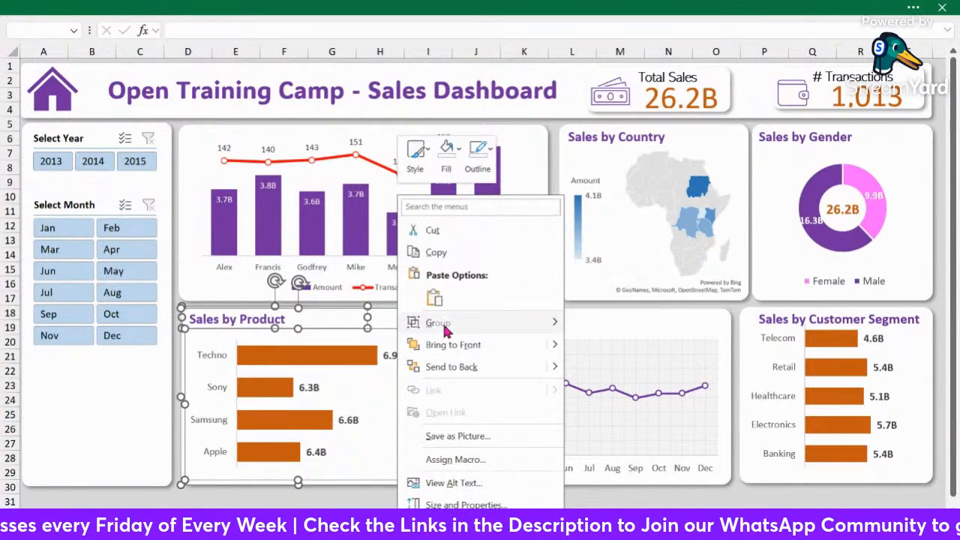
{"action": "mouse_move", "coordinate": [428, 330]}
{"action": "left_click", "coordinate": [604, 324]}
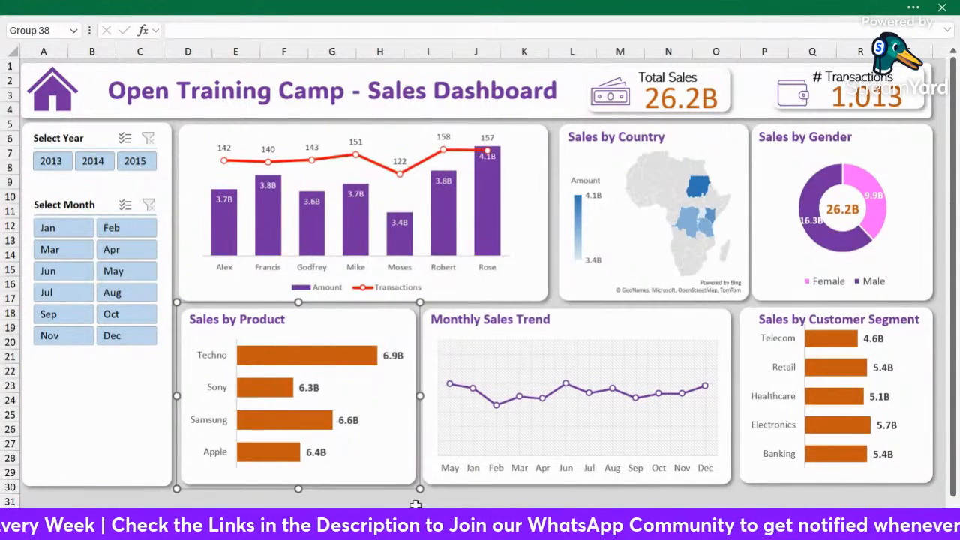
Set the Sales by Product group's object positioning to "Don't move or size with cells" in its size and properties settings.
{"action": "right_click", "coordinate": [405, 314]}
{"action": "left_click", "coordinate": [473, 504]}
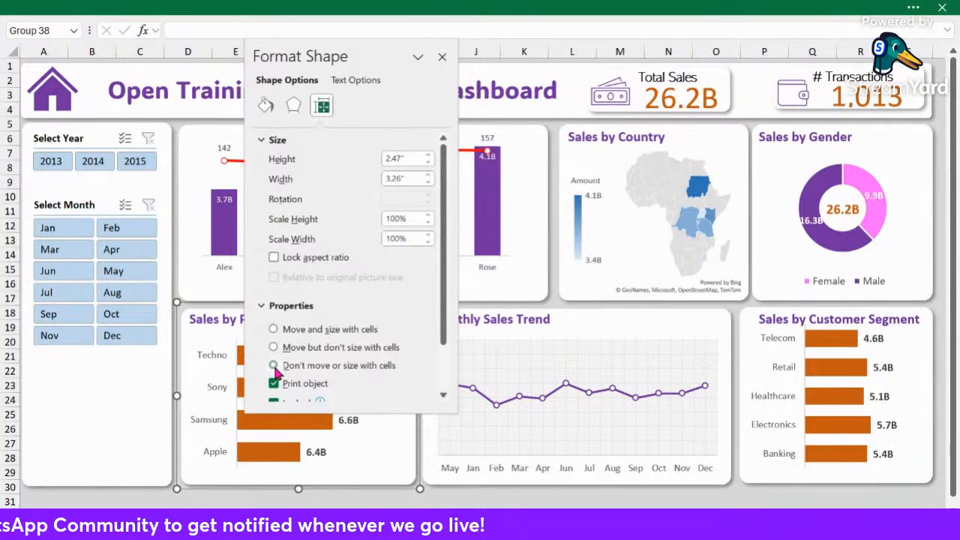
{"action": "left_click", "coordinate": [443, 58]}
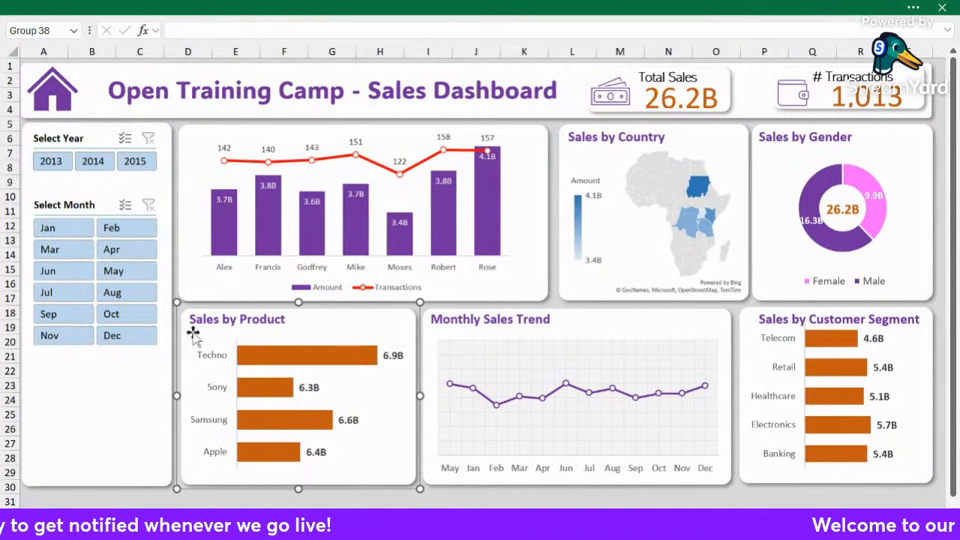
{"action": "left_click", "coordinate": [478, 503]}
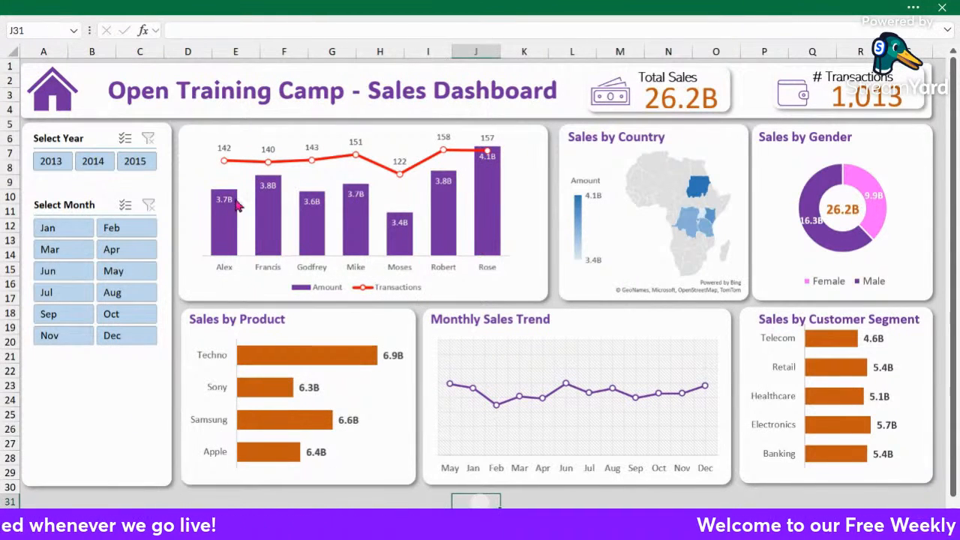
Test the fixed position of the Sales by Product group by widening columns E and F, and undo both width changes.
{"action": "left_click", "coordinate": [234, 52]}
{"action": "left_click_drag", "start_coordinate": [259, 51], "coordinate": [408, 51]}
{"action": "left_click", "coordinate": [339, 50]}
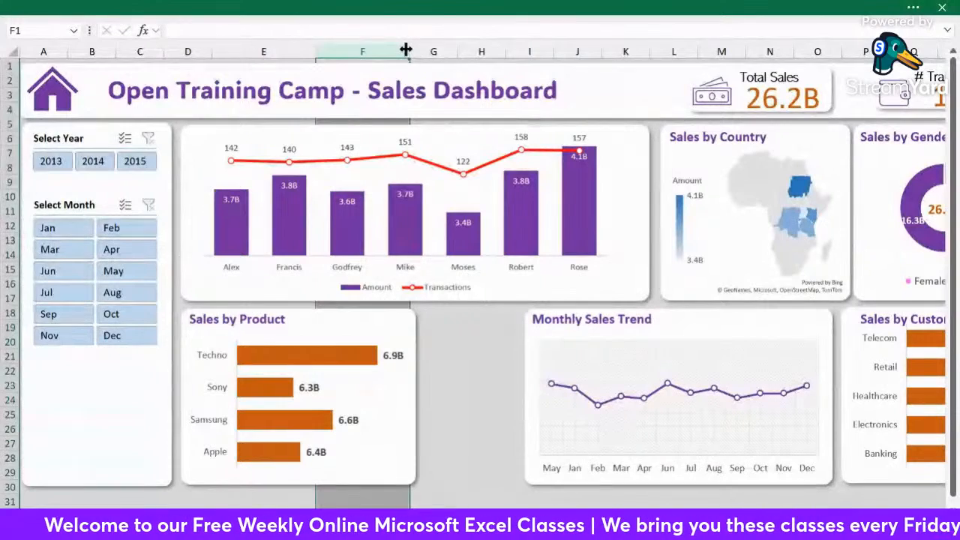
{"action": "key", "text": "ctrl+z"}
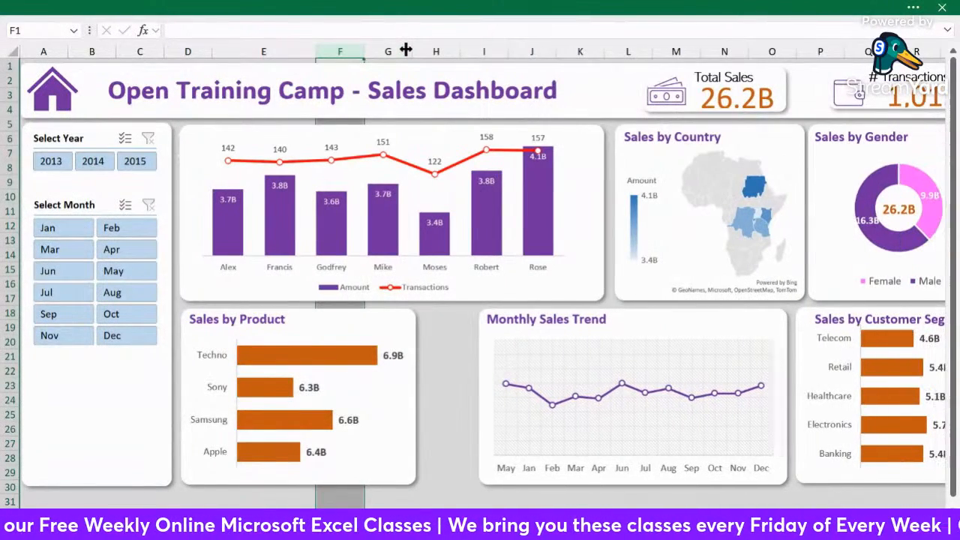
{"action": "key", "text": "ctrl+z"}
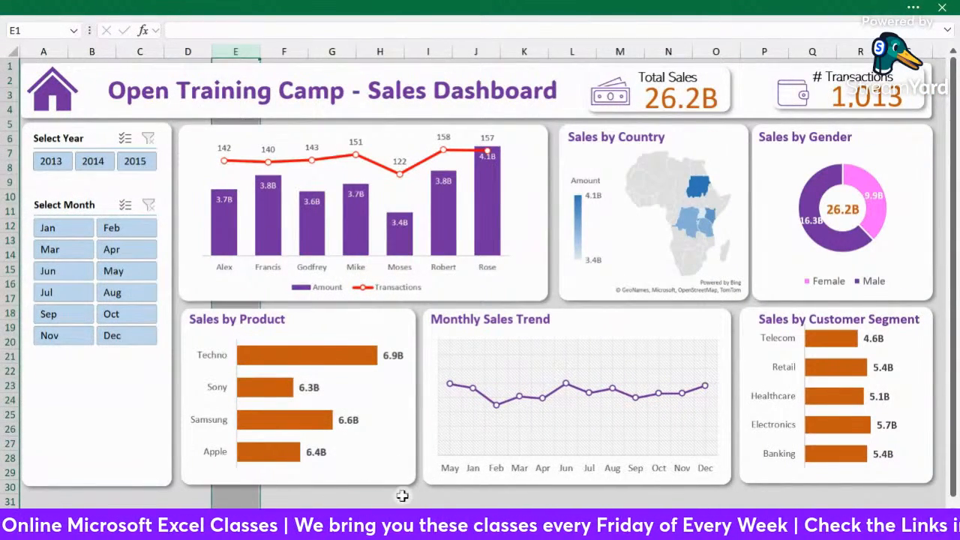
{"action": "left_click", "coordinate": [403, 497]}
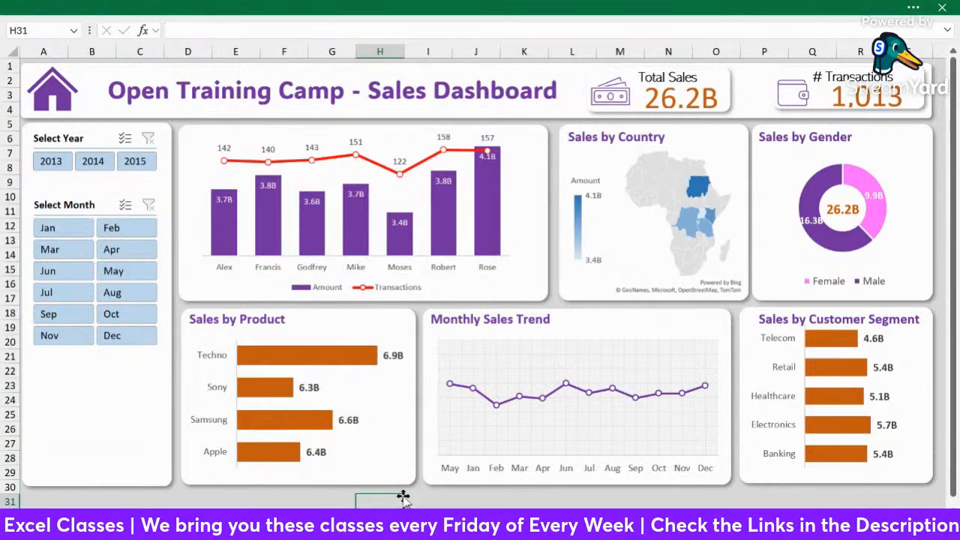